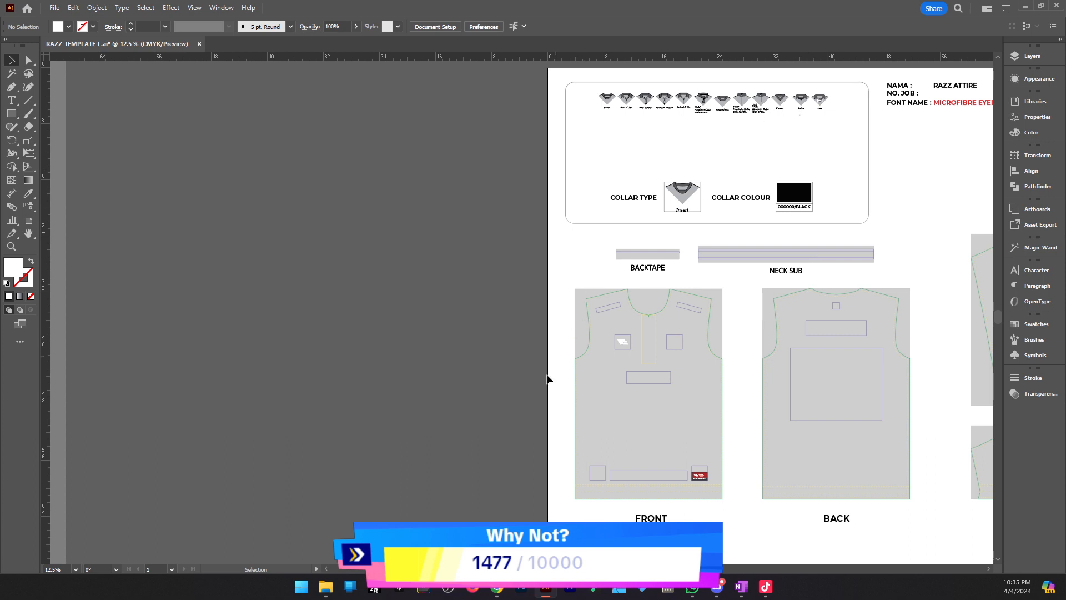
# Switch to Chrome and open youtube.com in the empty tab
pyautogui.click(497, 590)
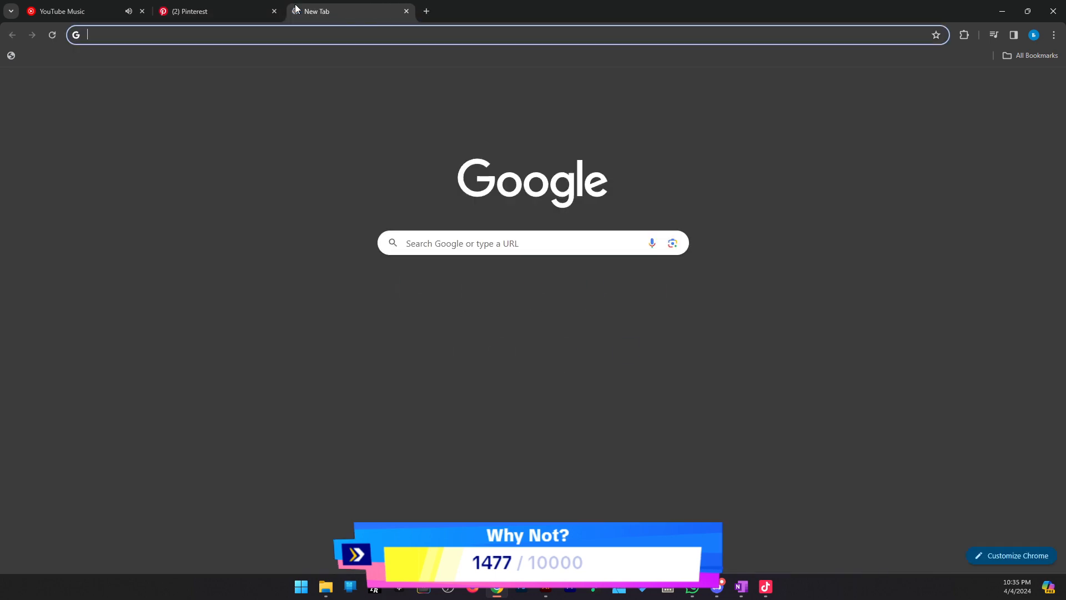
pyautogui.click(295, 11)
pyautogui.write('you')
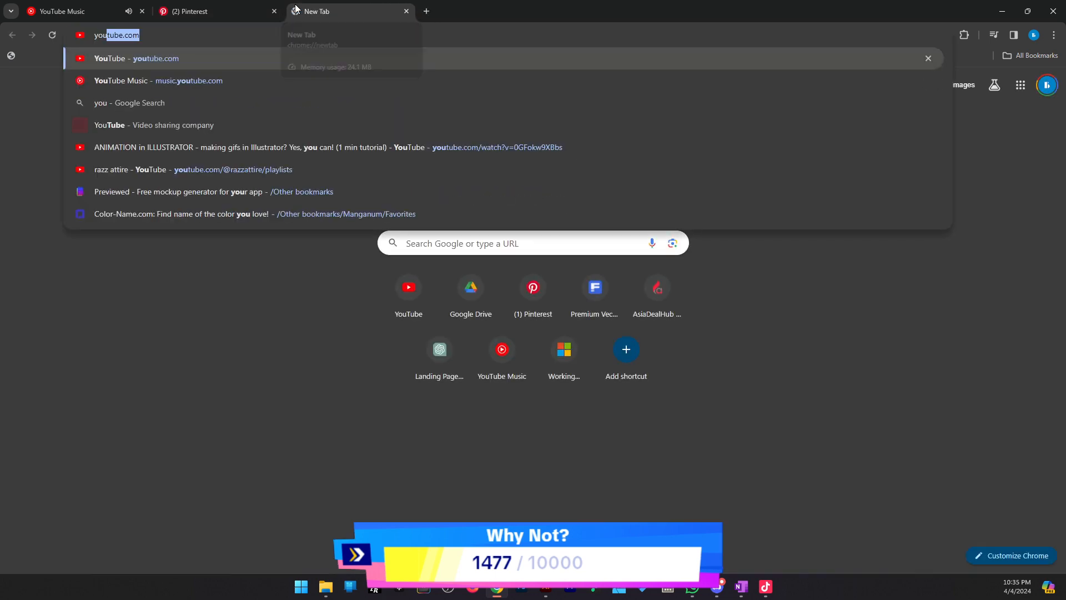
pyautogui.press('Return')
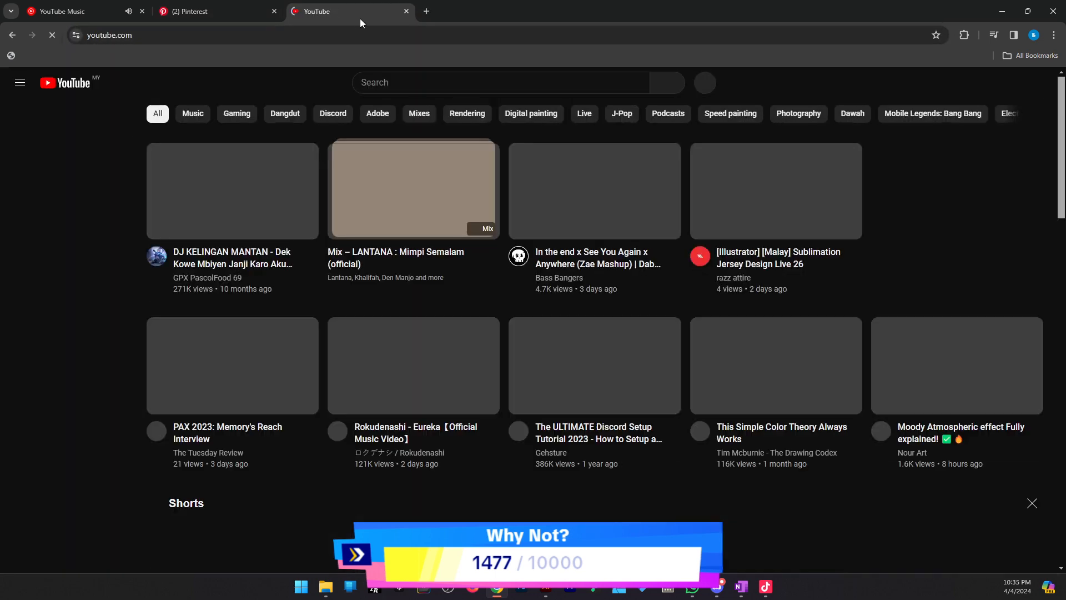
# Search YouTube for razzattire, open the razz attire channel, and show its playlists
pyautogui.click(443, 81)
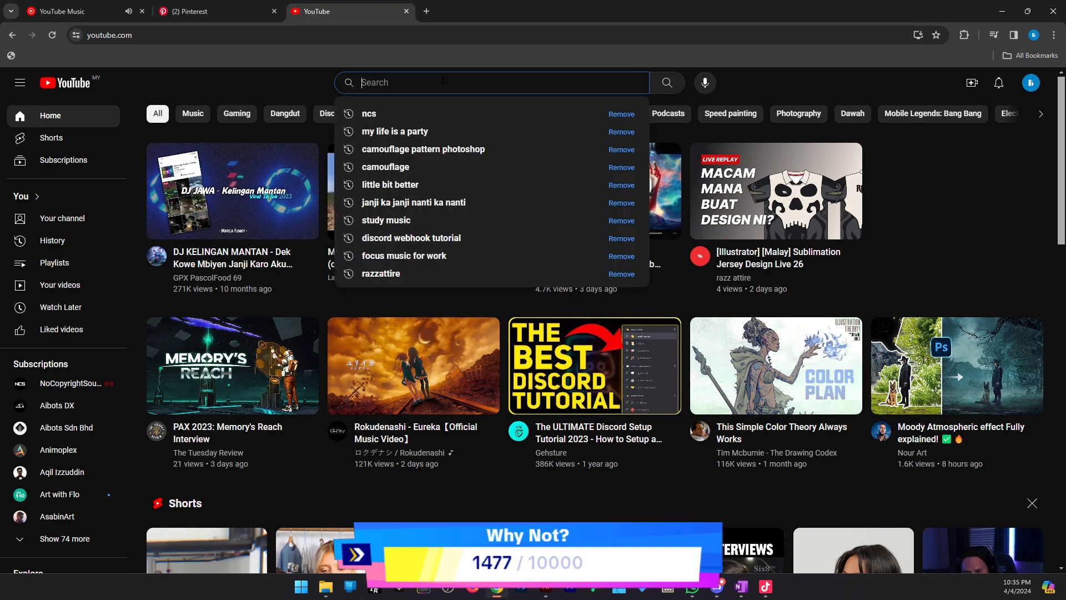
pyautogui.write('r')
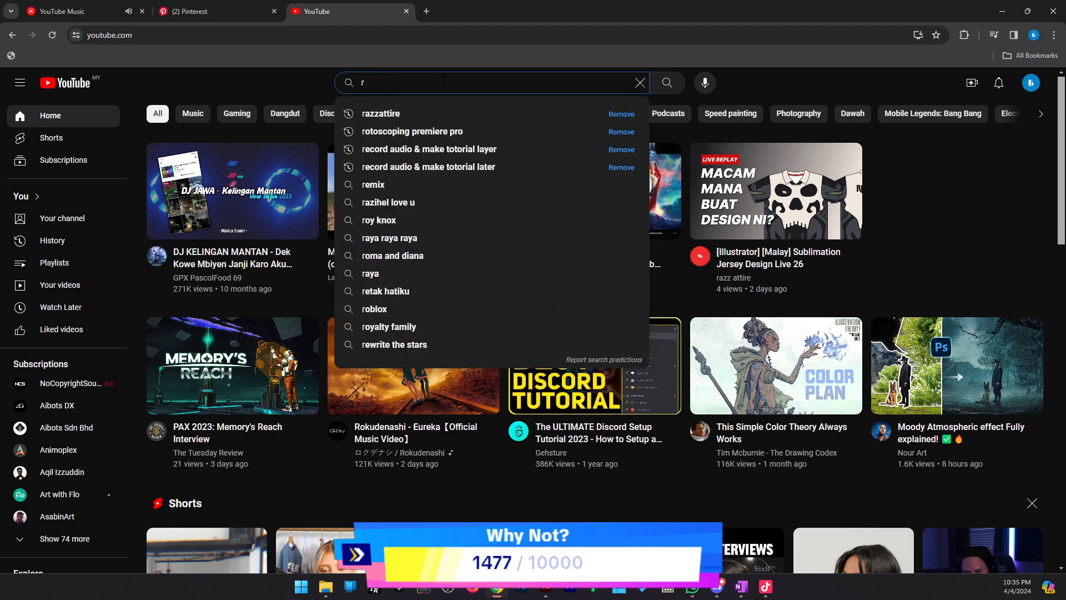
pyautogui.press('Down')
pyautogui.press('Return')
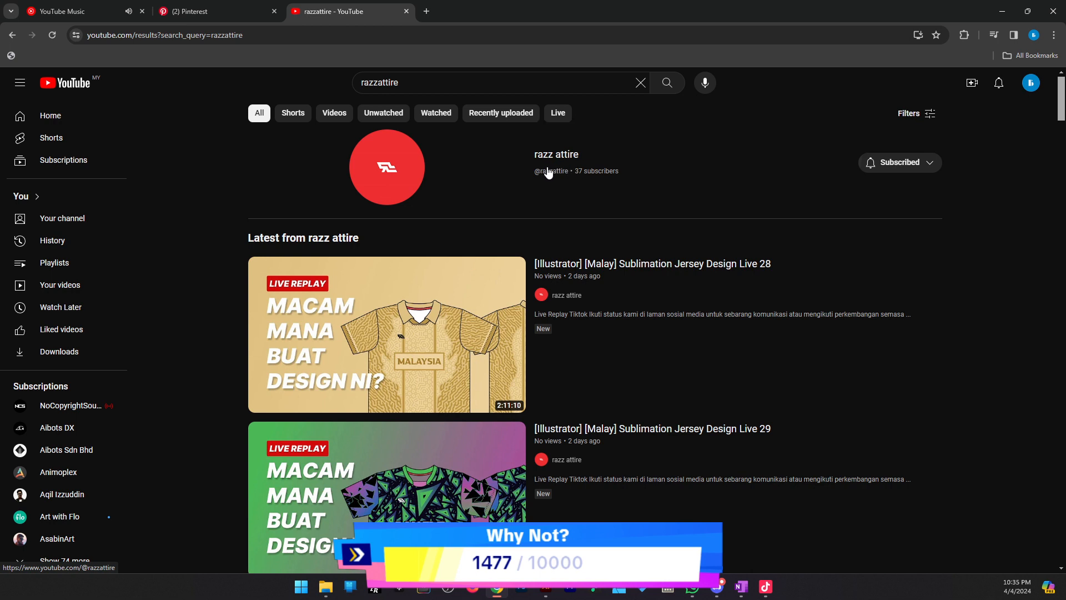
pyautogui.click(578, 172)
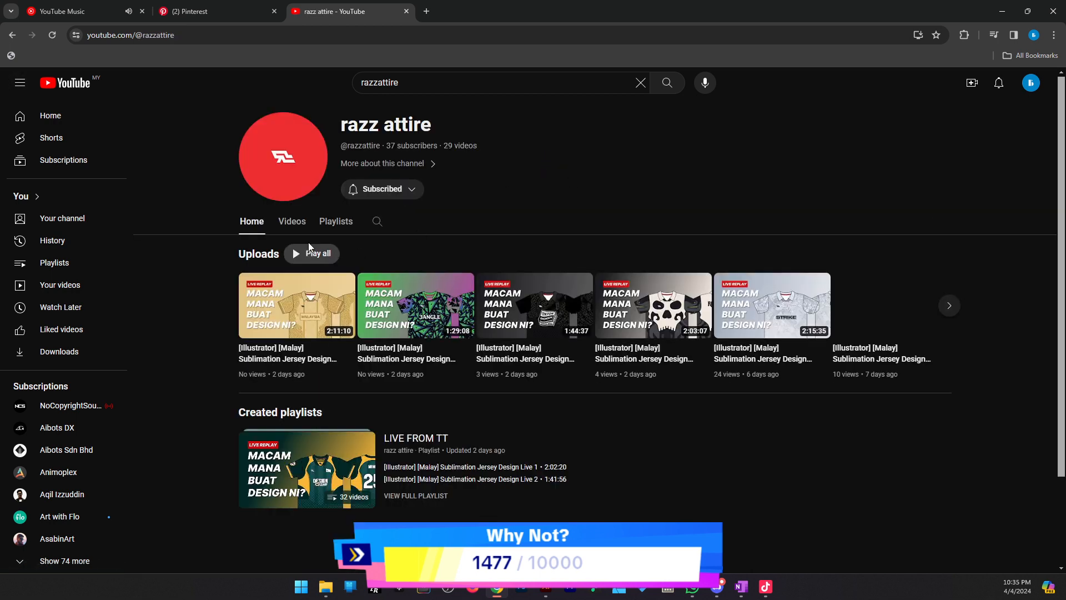
pyautogui.click(336, 222)
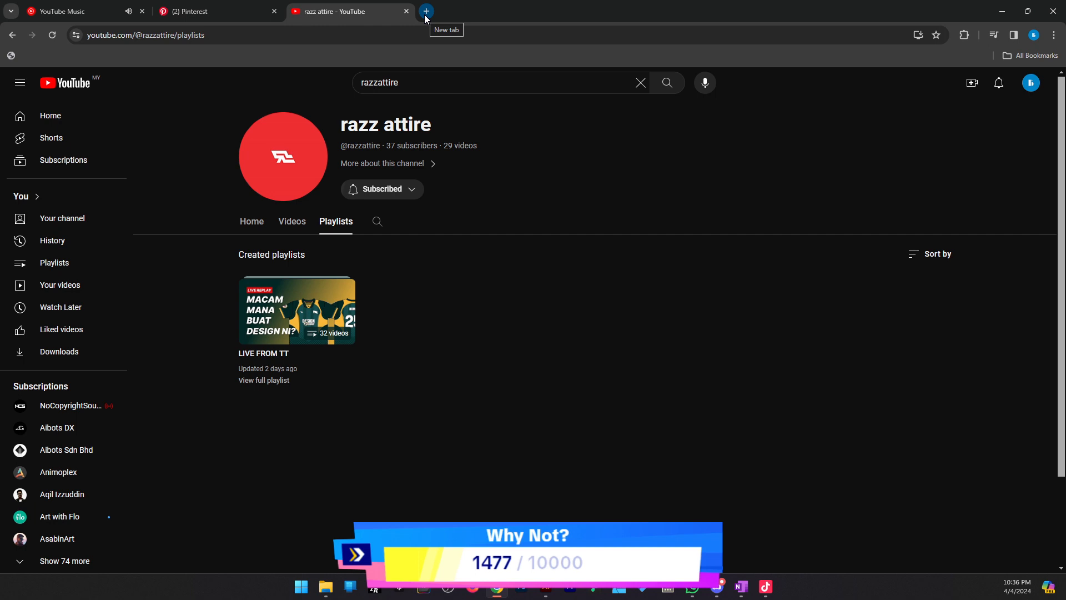
# Bring up Discord to view the Razz Attire server's discover-wiki channel, and move its window clear of the browser
pyautogui.click(725, 584)
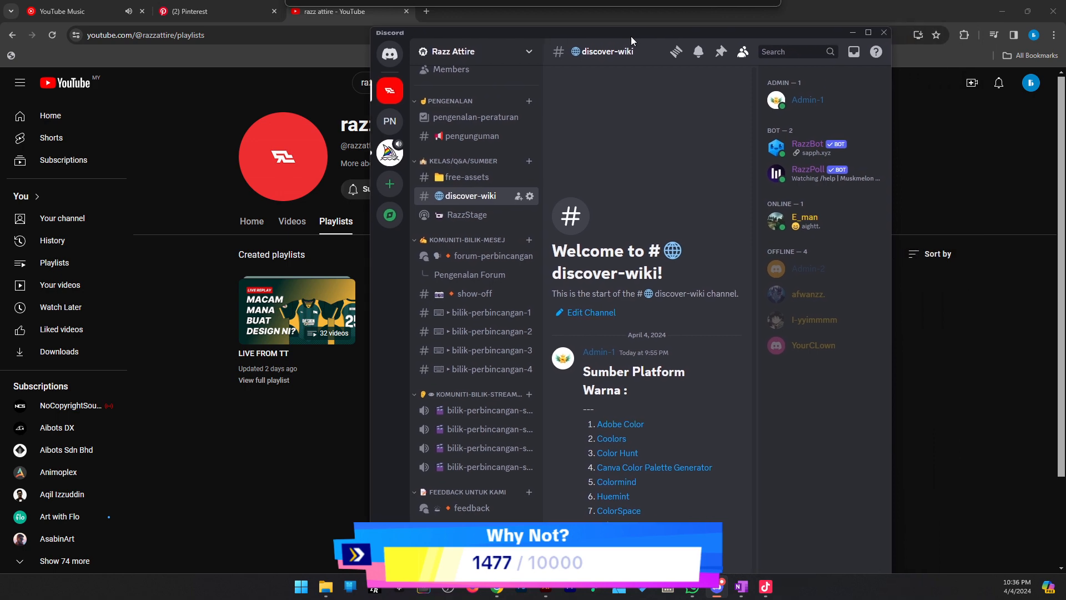
pyautogui.doubleClick(643, 35)
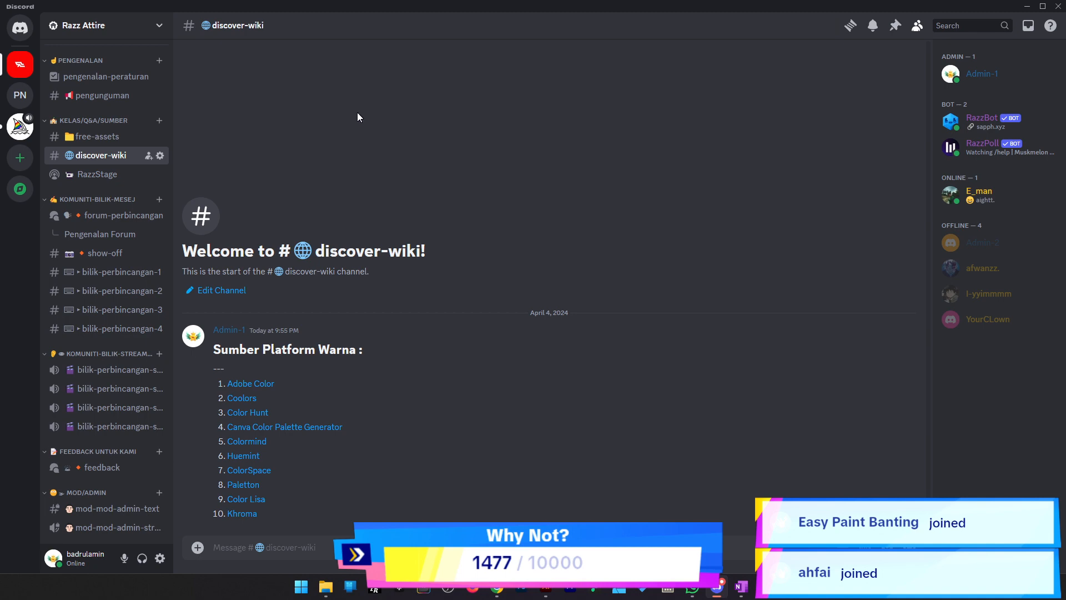
pyautogui.moveTo(192, 3); pyautogui.dragTo(863, 40)
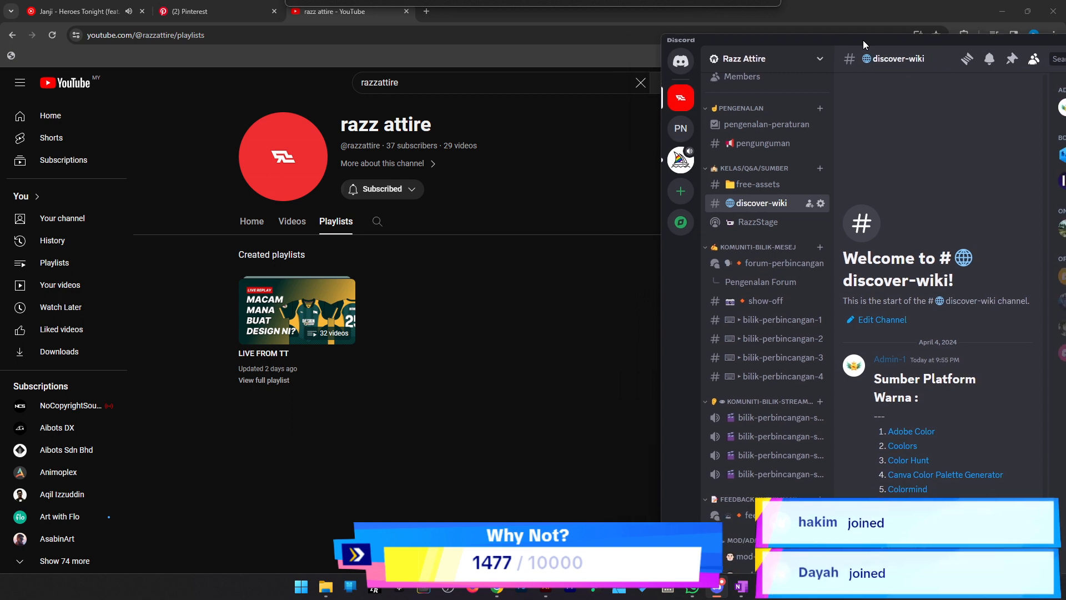
pyautogui.moveTo(863, 40); pyautogui.dragTo(773, 22)
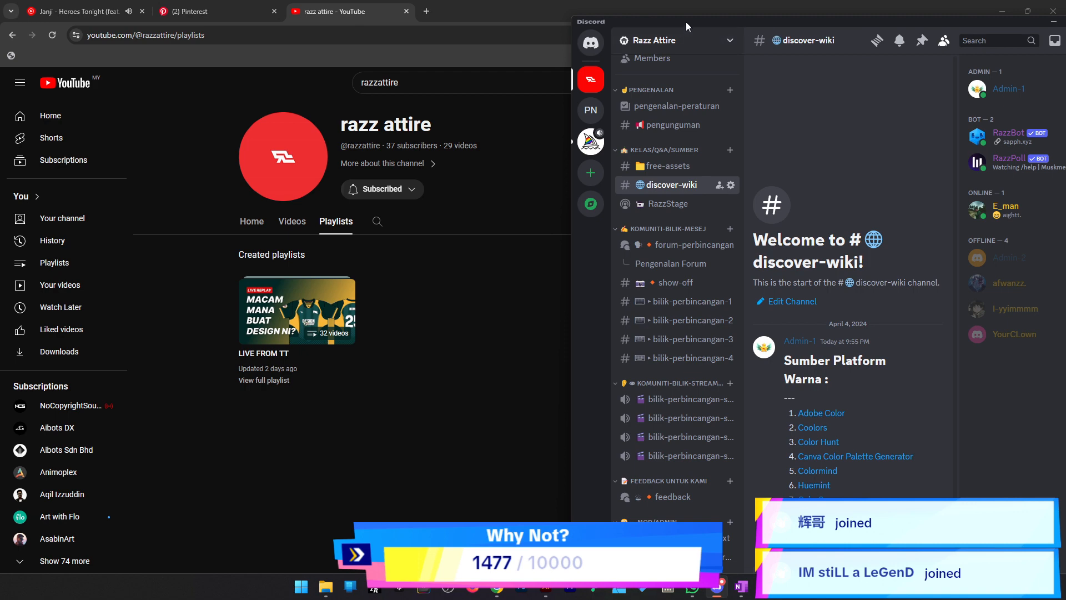
pyautogui.moveTo(686, 23); pyautogui.dragTo(1065, 23)
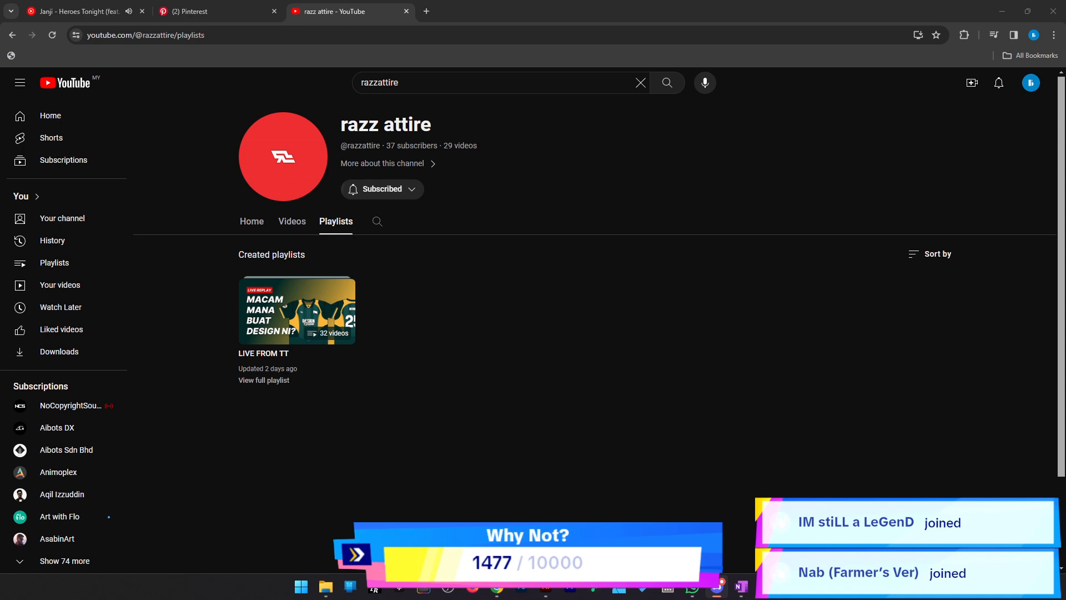
# Open the digital green camouflage pin from the Pinterest camouflage results and copy its image
pyautogui.click(230, 15)
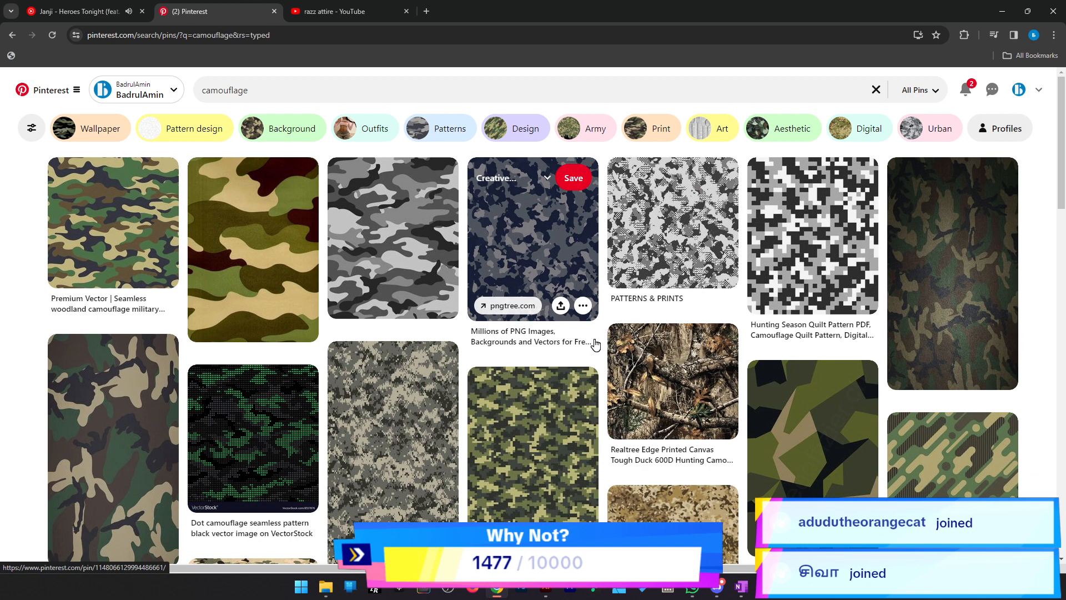
pyautogui.scroll(-1, 596, 345)
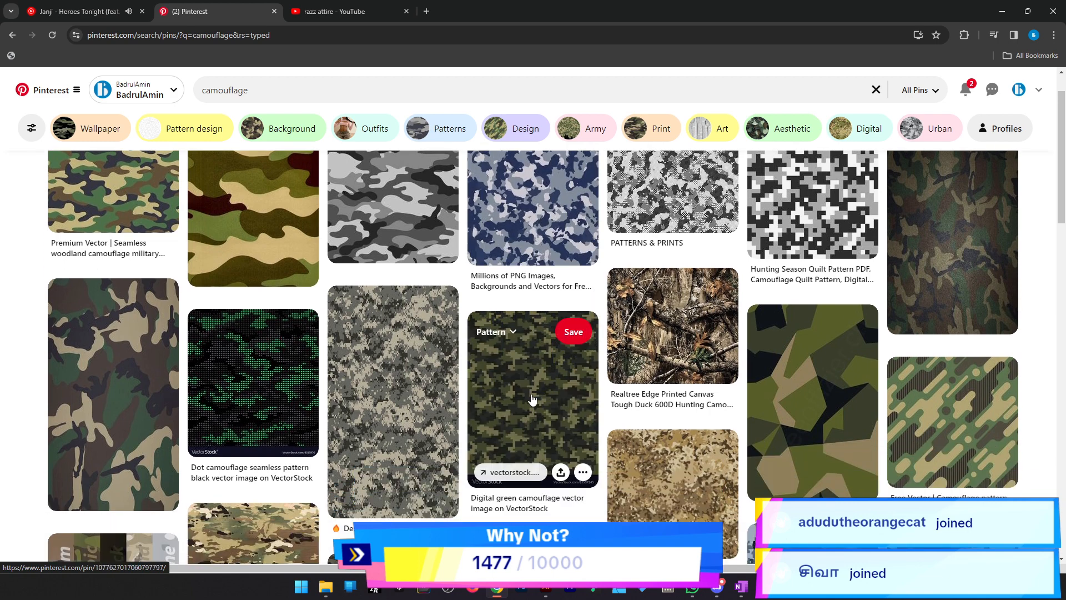
pyautogui.scroll(1, 521, 403)
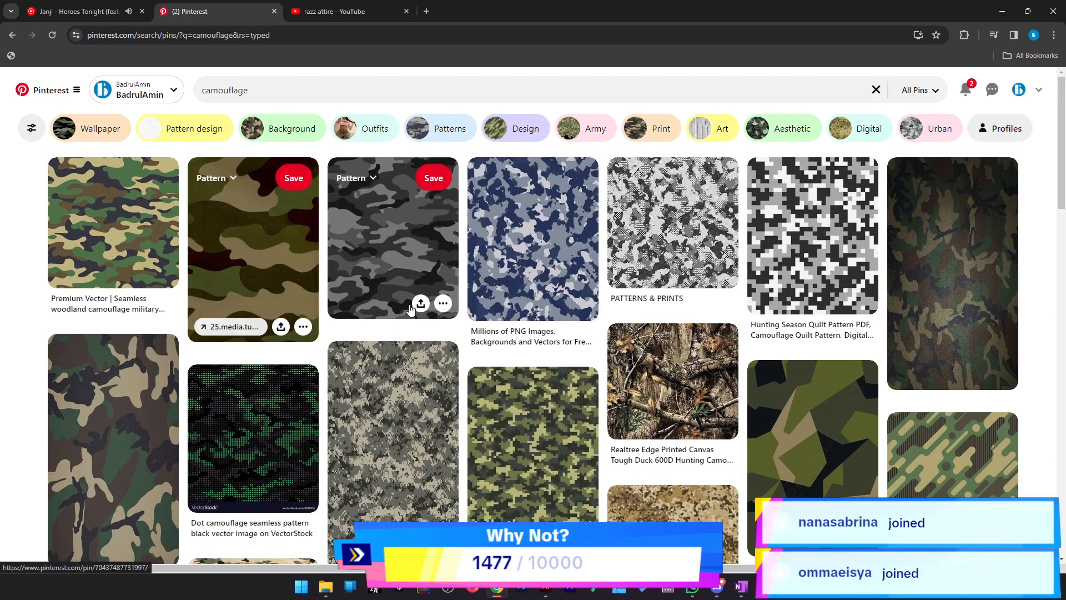
pyautogui.scroll(-2, 518, 415)
pyautogui.scroll(1, 518, 415)
pyautogui.click(518, 415)
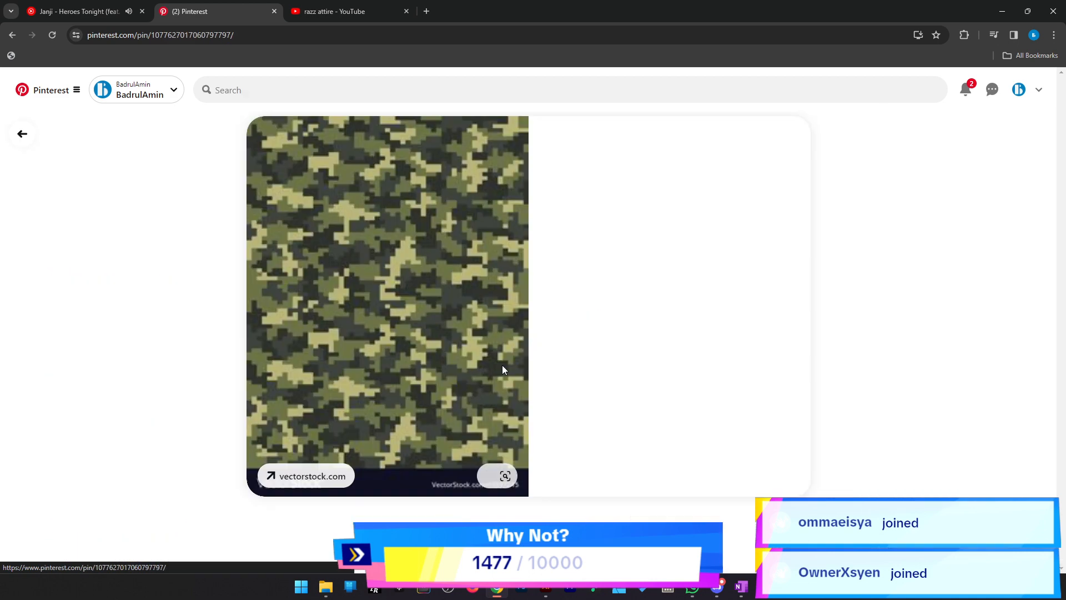
pyautogui.rightClick(459, 295)
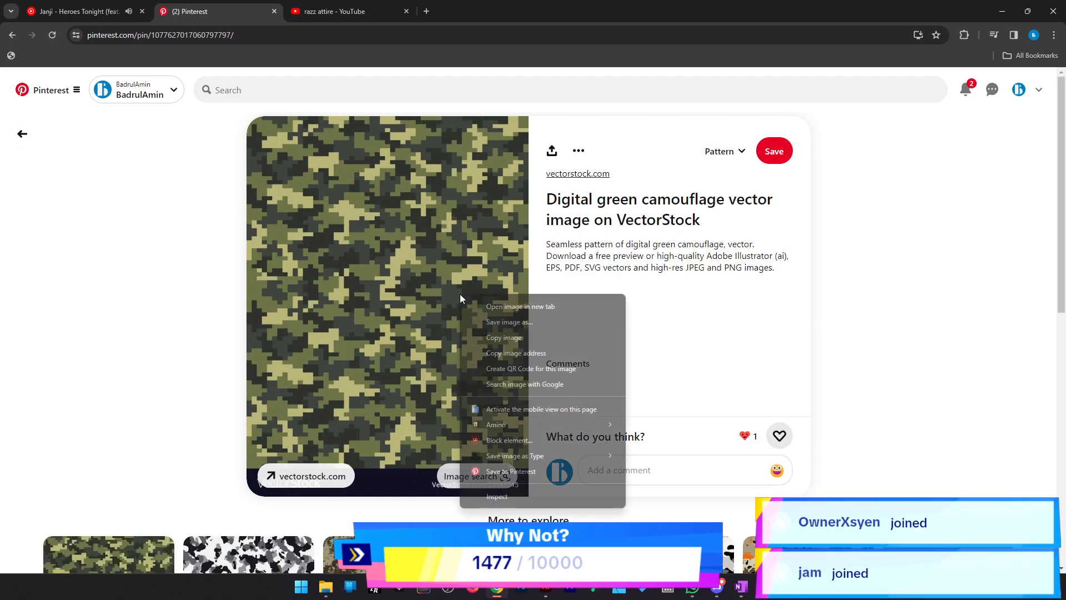
pyautogui.click(515, 335)
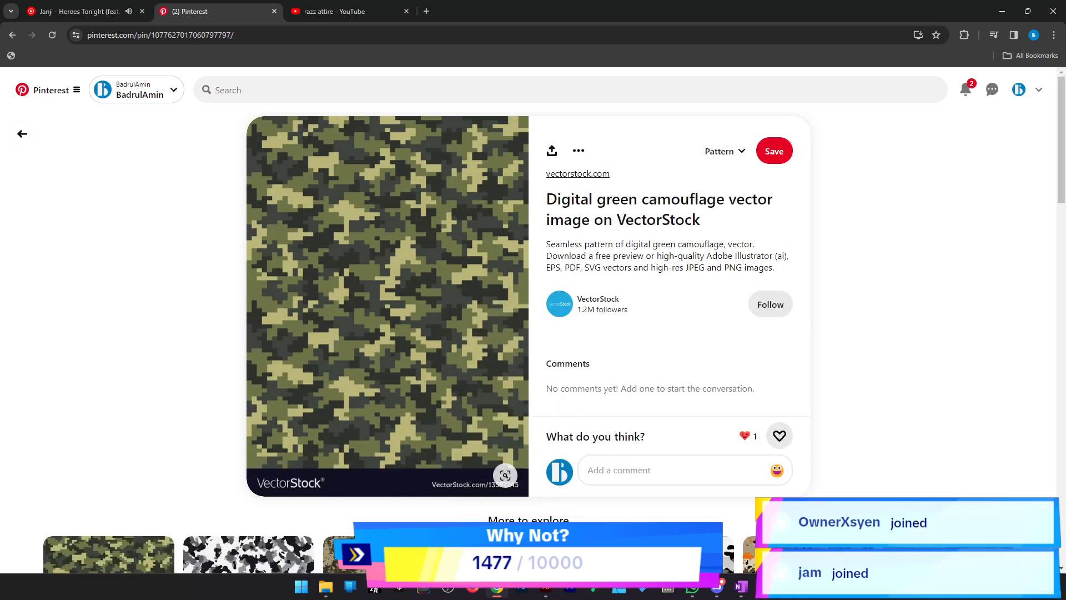
# Switch to Illustrator, paste the green camouflage image beside the artboard, and enlarge it to about 24.3 x 32.8 in
pyautogui.click(546, 587)
pyautogui.moveTo(433, 266); pyautogui.dragTo(469, 269)
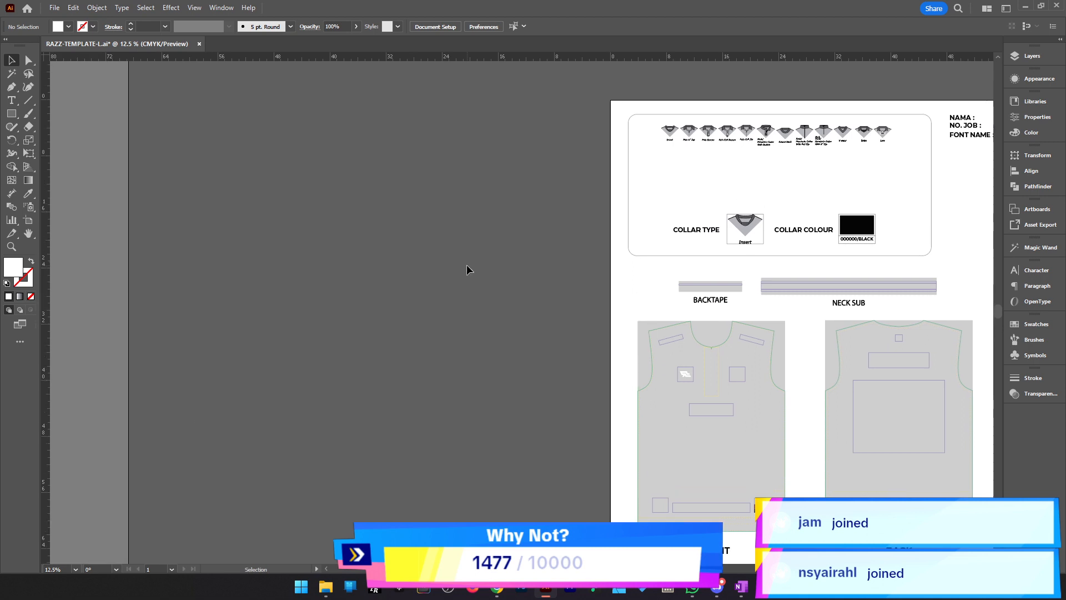
pyautogui.hotkey('ctrl', 'v')
pyautogui.moveTo(549, 313); pyautogui.dragTo(595, 322)
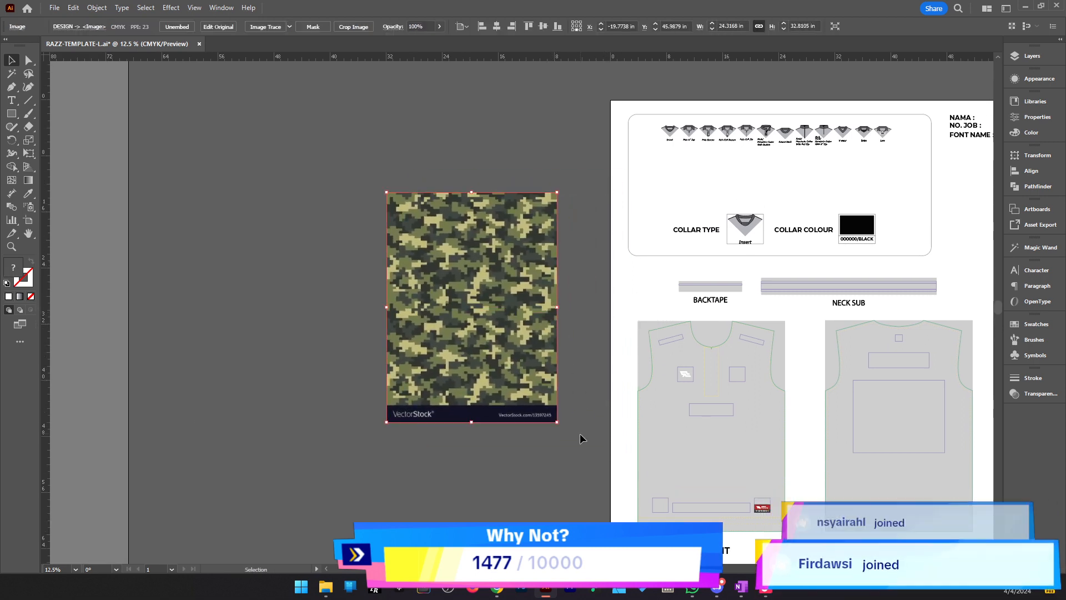
pyautogui.scroll(-2, 590, 444)
pyautogui.hscroll(3, 591, 444)
pyautogui.scroll(3, 591, 443)
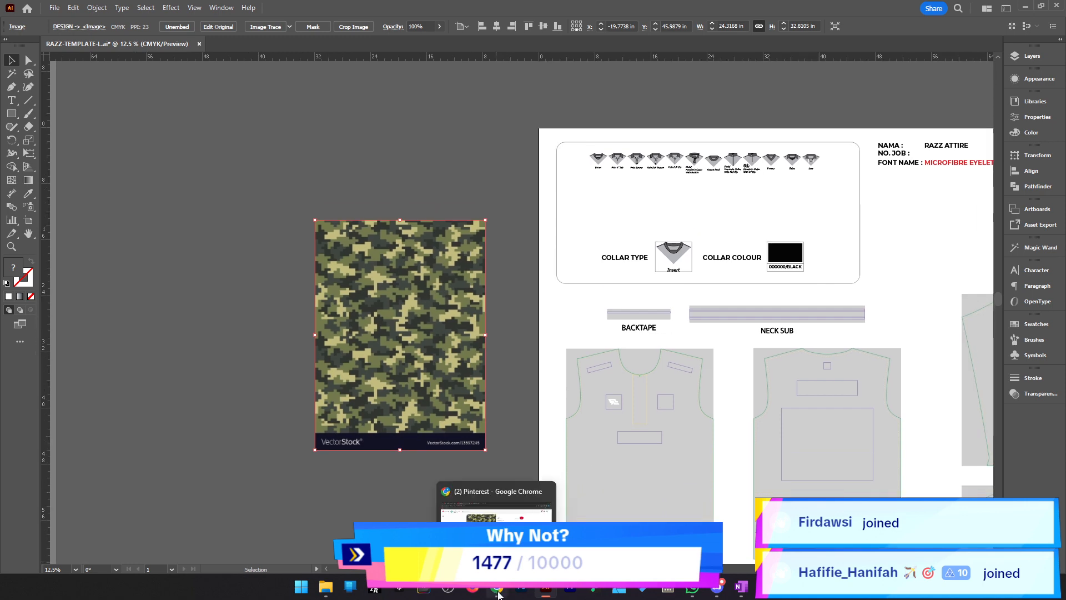
# Return to Pinterest in Chrome, open the related black, grey and white camouflage pin, and copy its image
pyautogui.click(496, 590)
pyautogui.scroll(-4, 315, 374)
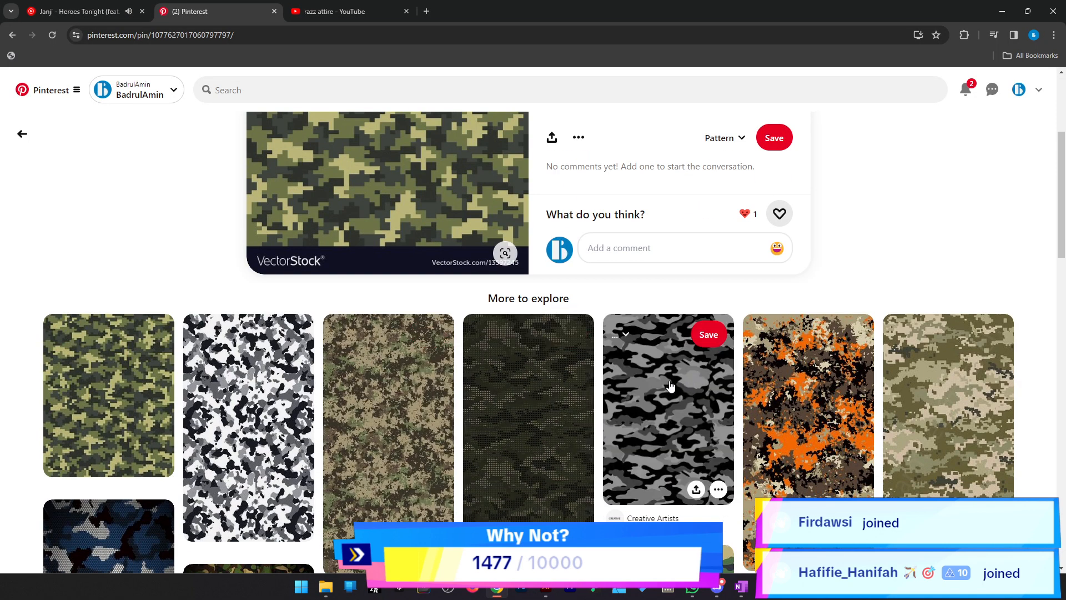
pyautogui.click(667, 399)
pyautogui.rightClick(460, 296)
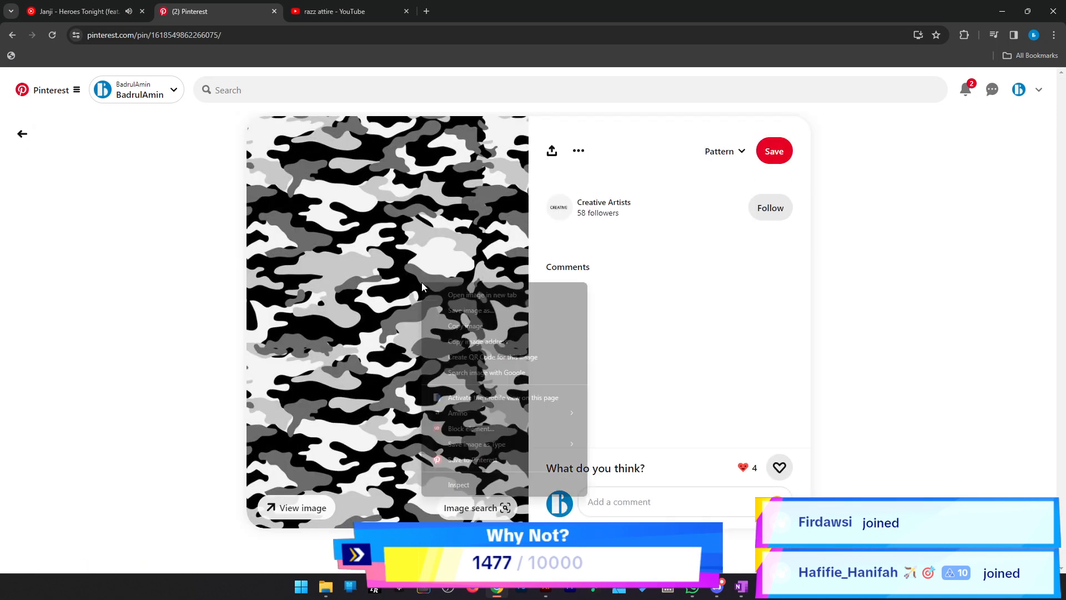
pyautogui.click(461, 326)
# Paste the black, grey and white camouflage image into the Illustrator document and enlarge it to the green image's height
pyautogui.click(1000, 12)
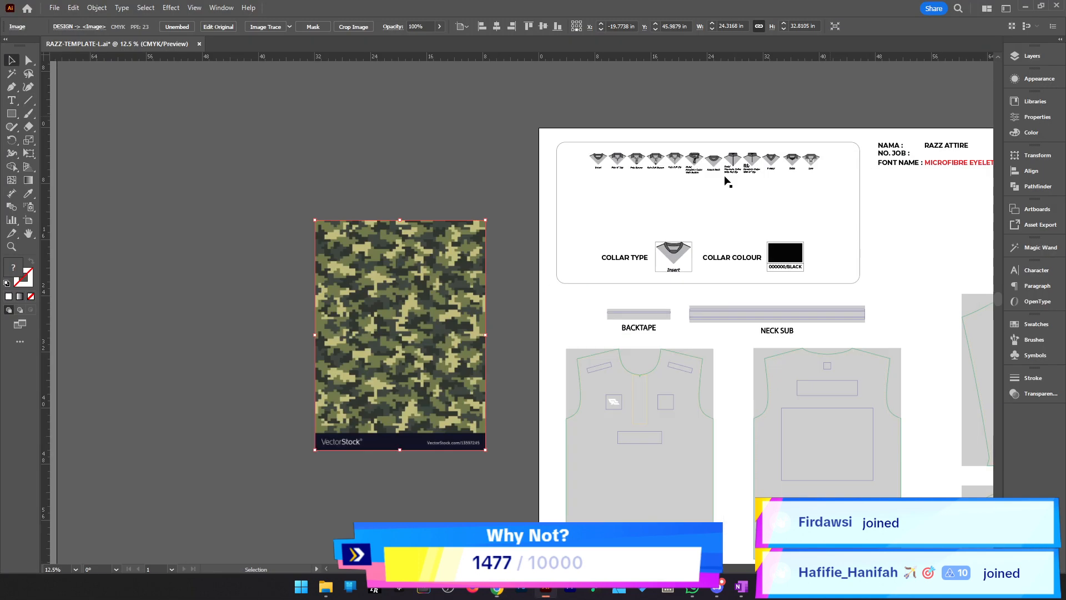
pyautogui.hotkey('ctrl', 'v')
pyautogui.click(520, 300)
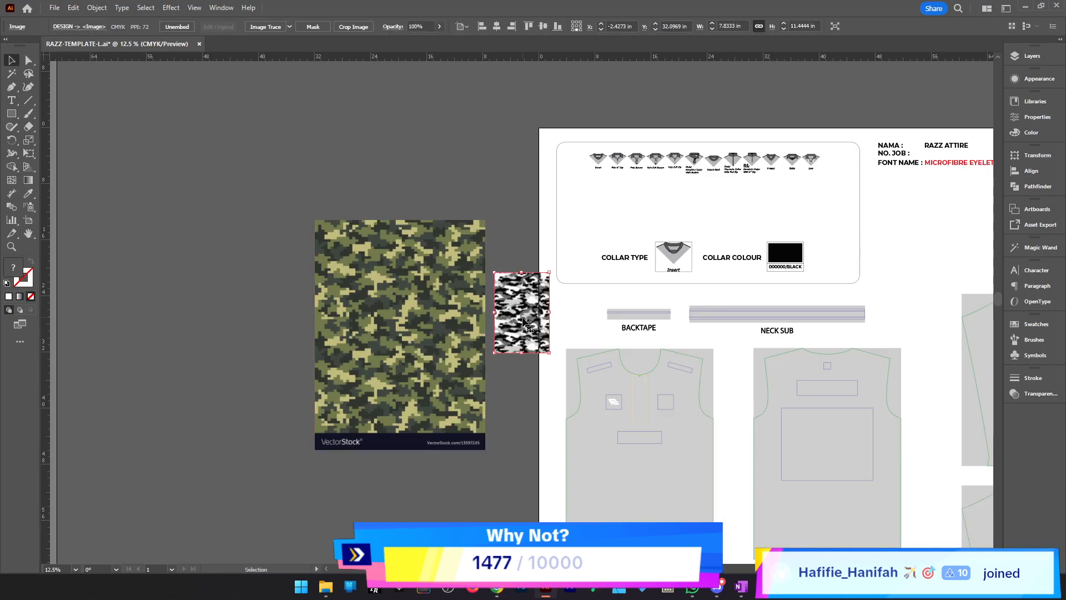
pyautogui.moveTo(522, 353); pyautogui.dragTo(528, 453)
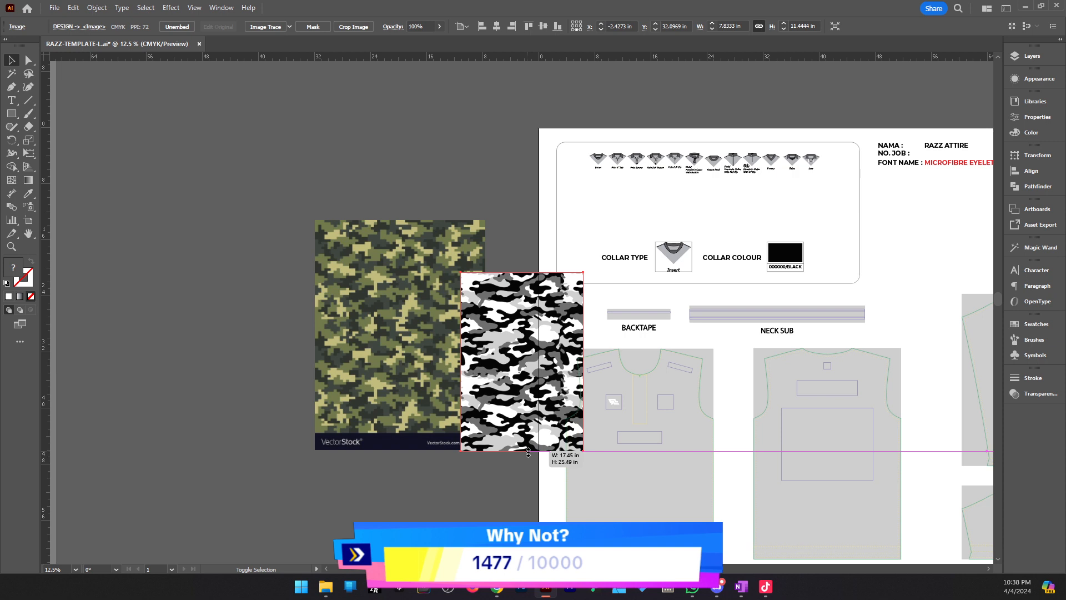
pyautogui.moveTo(530, 273); pyautogui.dragTo(531, 220)
# Place the two camouflage images side by side off the artboard and scale them together to about 26.8 x 18.8 in
pyautogui.moveTo(419, 288); pyautogui.dragTo(375, 288)
pyautogui.keyDown('shift'); pyautogui.click(531, 317); pyautogui.keyUp('shift')
pyautogui.moveTo(530, 317); pyautogui.dragTo(413, 317)
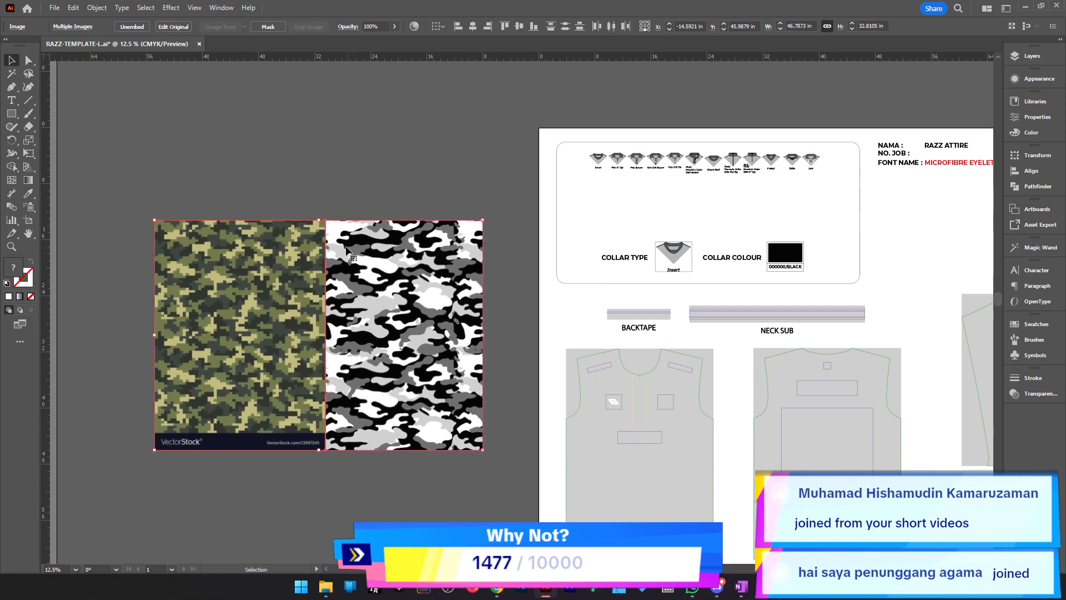
pyautogui.moveTo(318, 320); pyautogui.dragTo(318, 318)
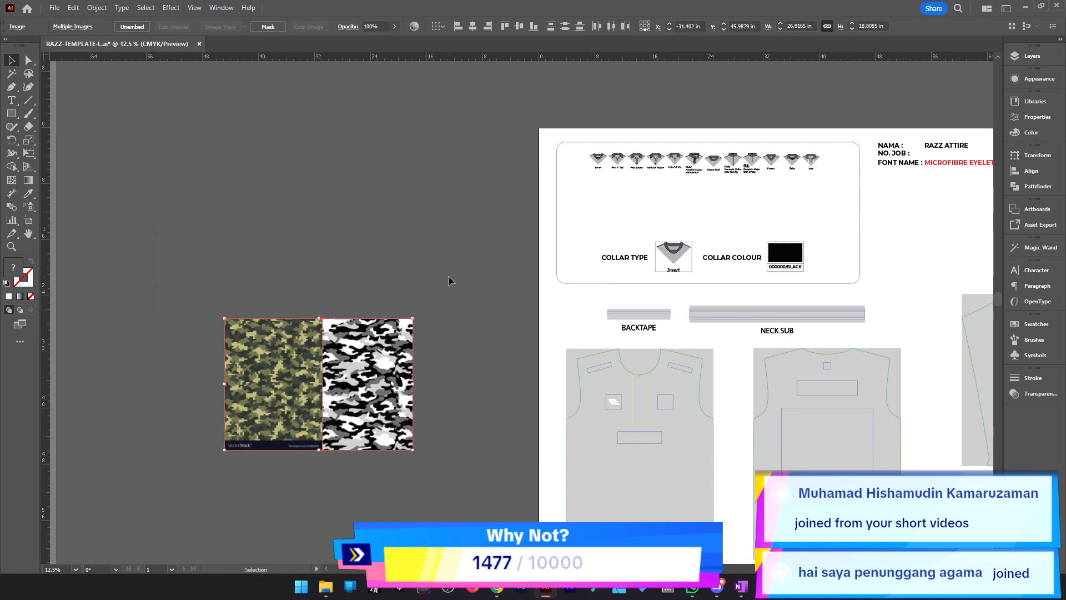
pyautogui.click(433, 342)
# Examine the two camouflage reference images up close to compare their patterns
pyautogui.scroll(-2, 432, 338)
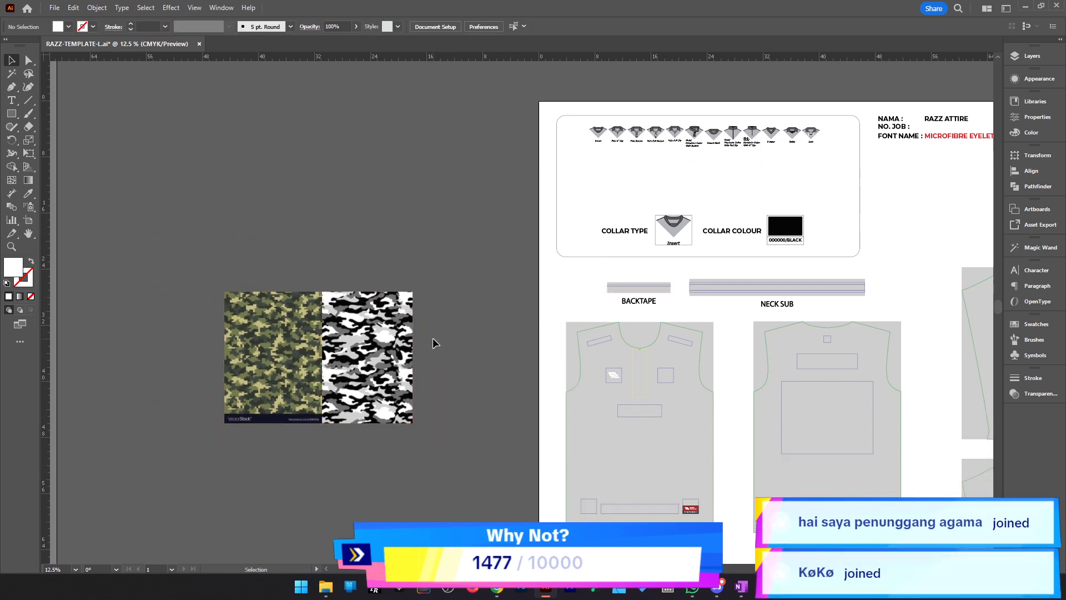
pyautogui.hscroll(-2, 352, 384)
pyautogui.press('z')
pyautogui.click(364, 361)
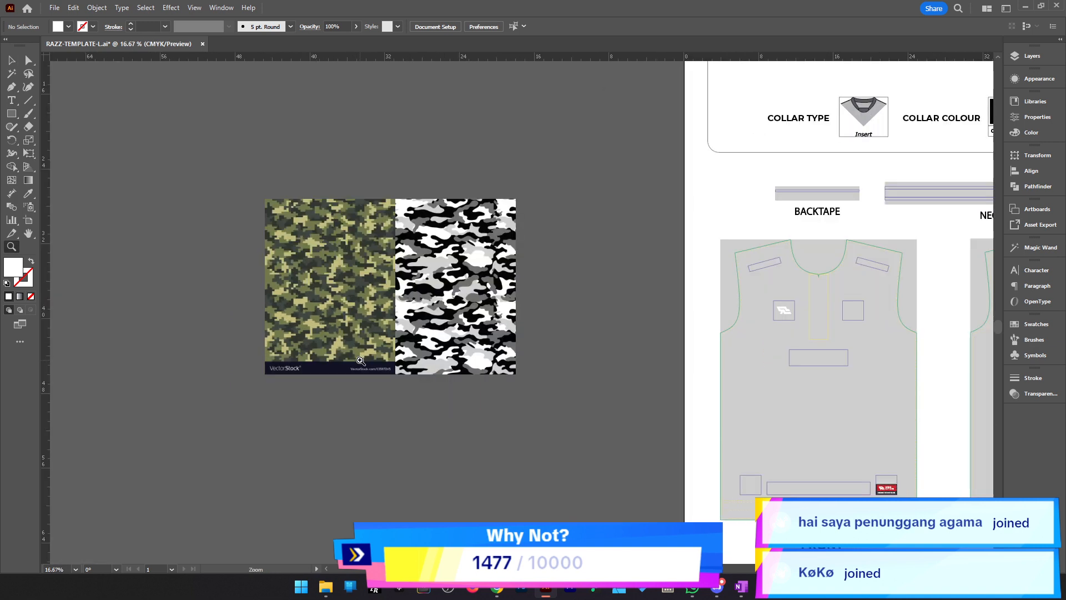
pyautogui.scroll(1, 410, 344)
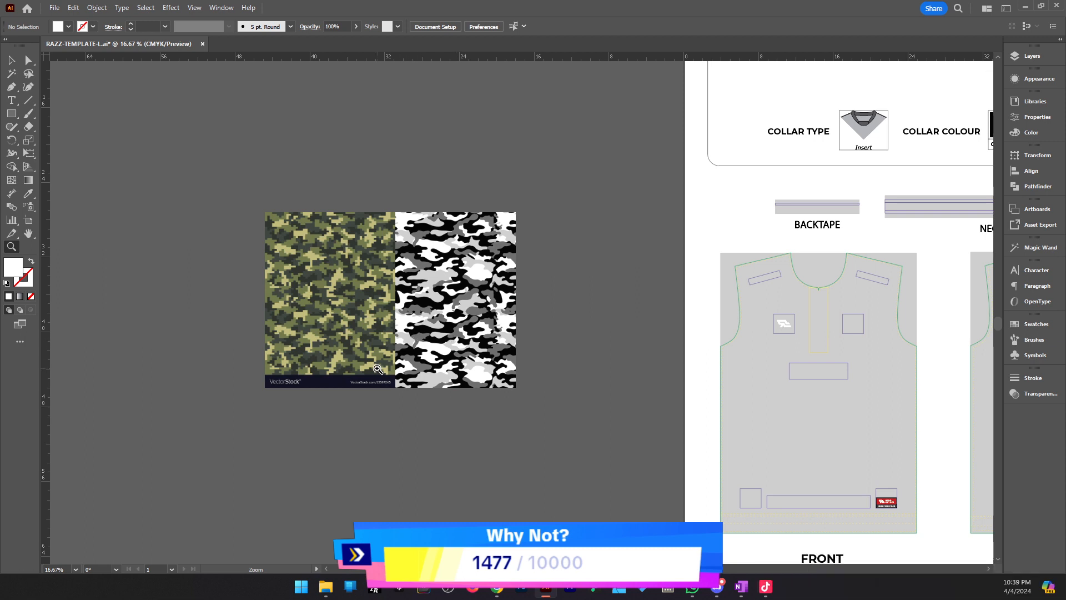
pyautogui.moveTo(353, 350); pyautogui.dragTo(419, 347)
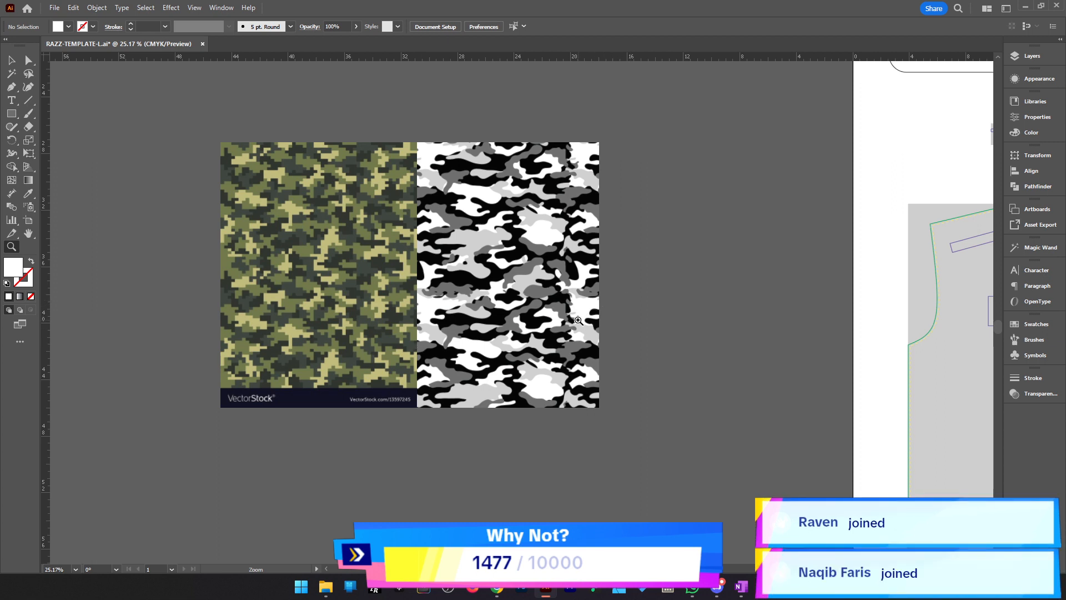
pyautogui.moveTo(493, 339); pyautogui.dragTo(554, 351)
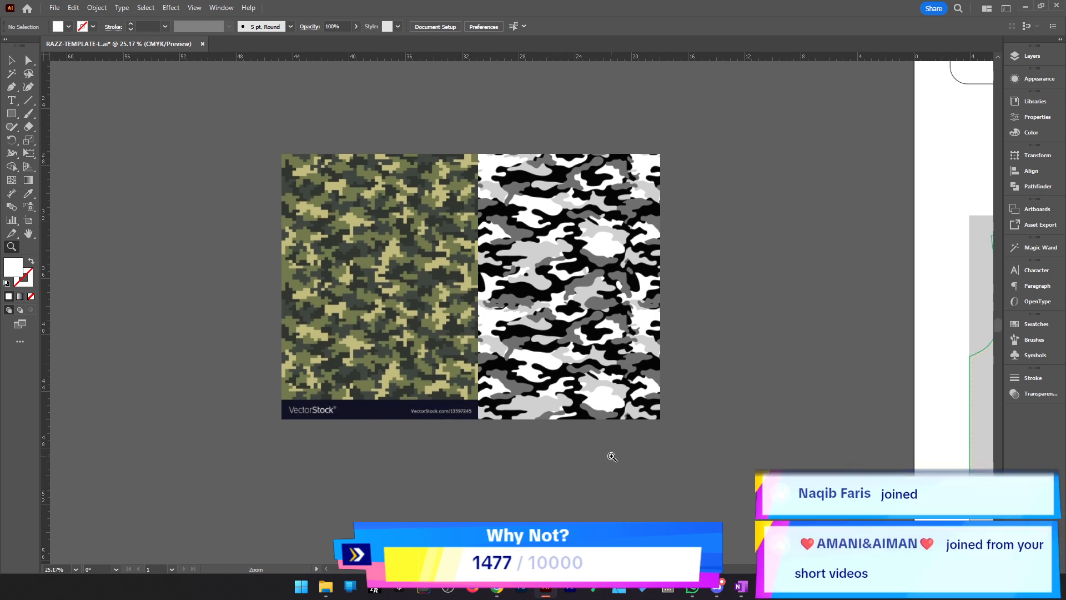
# Return to Pinterest in Chrome, open the related dark grey camouflage pin with the mesh texture, and copy its image
pyautogui.click(497, 590)
pyautogui.scroll(-5, 590, 425)
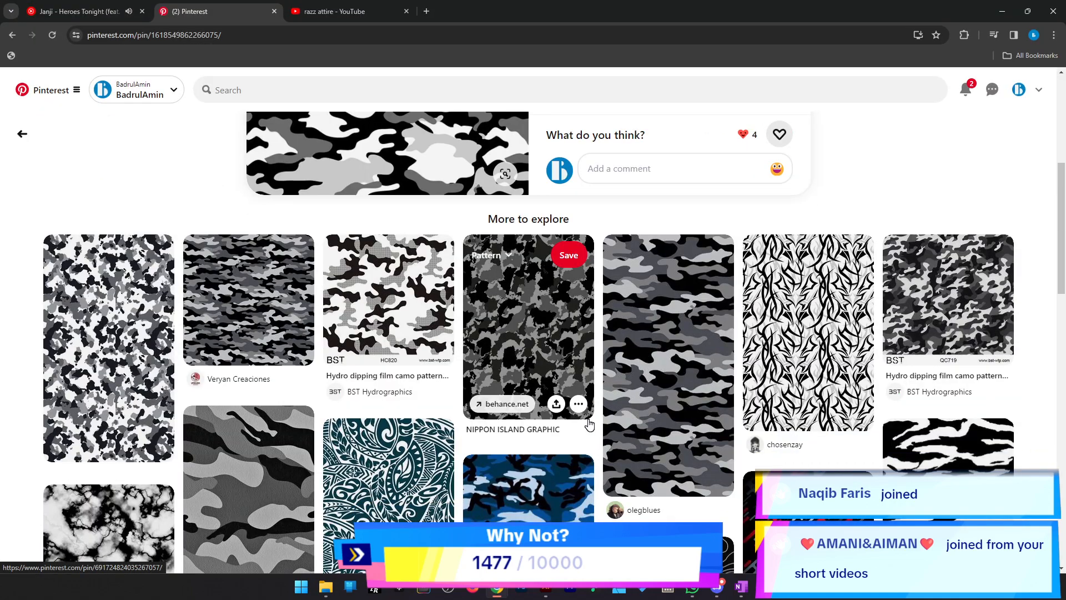
pyautogui.scroll(-5, 590, 425)
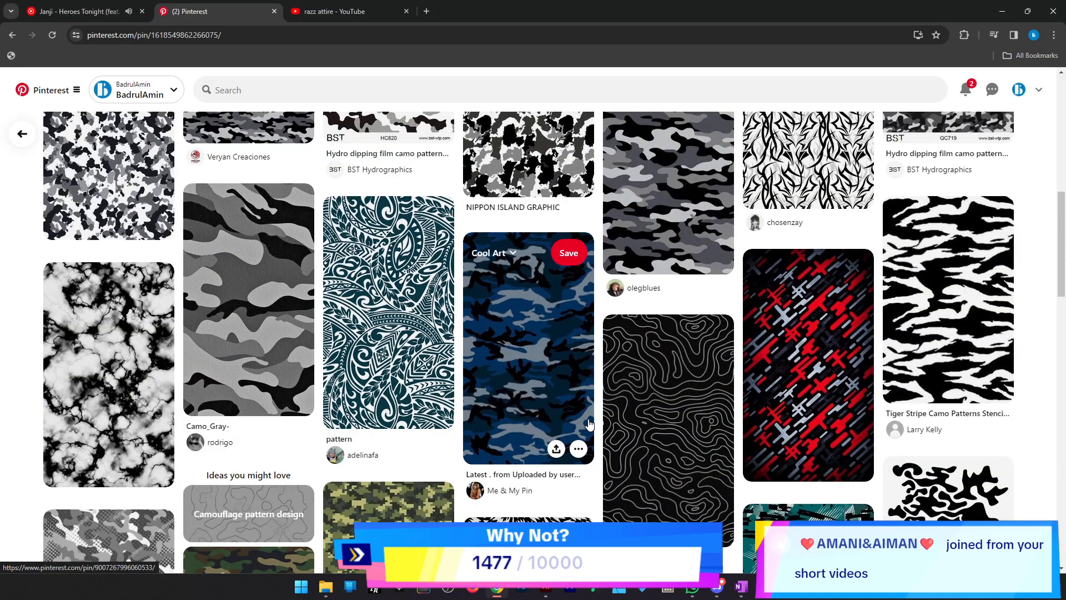
pyautogui.scroll(2, 590, 425)
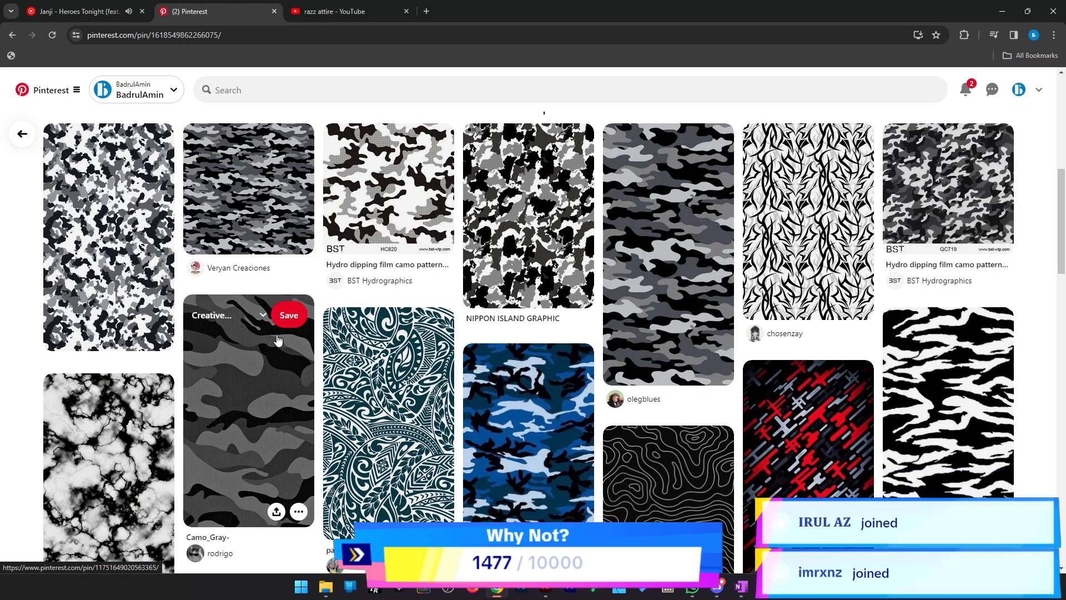
pyautogui.scroll(-5, 271, 353)
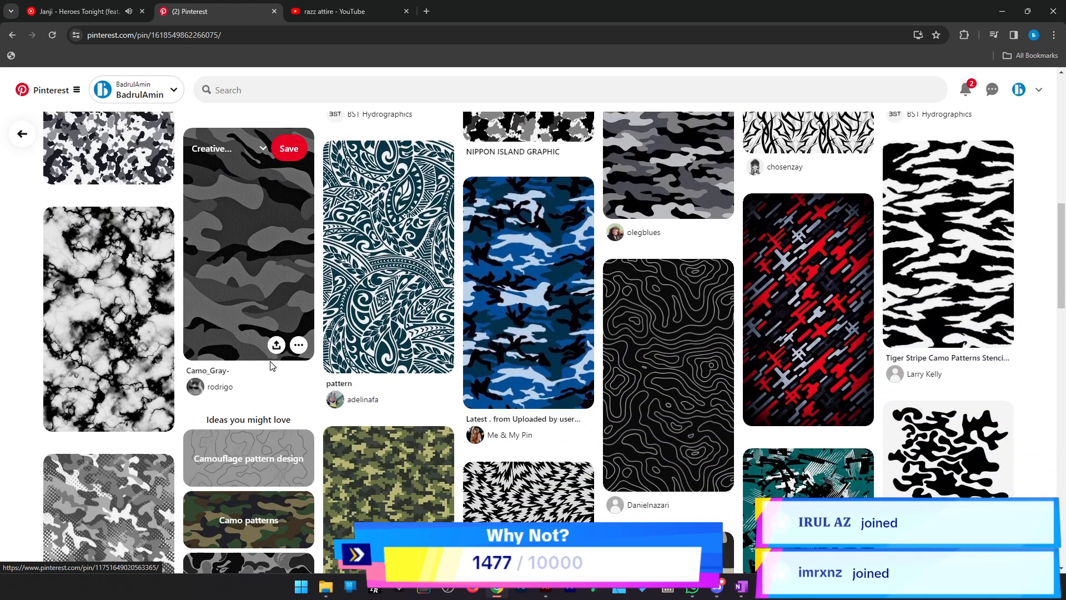
pyautogui.scroll(-5, 335, 391)
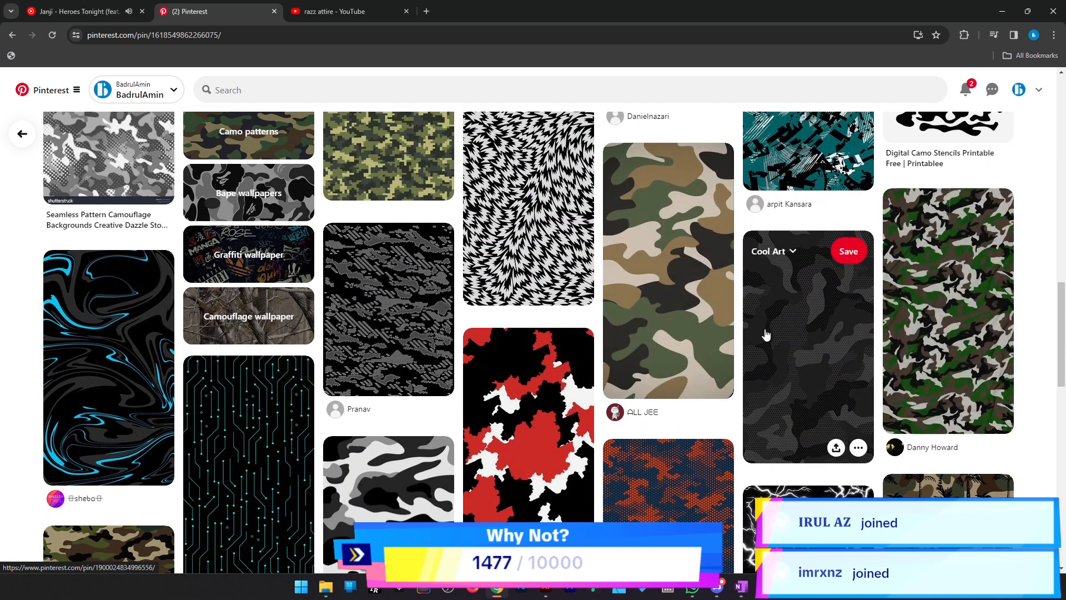
pyautogui.click(785, 329)
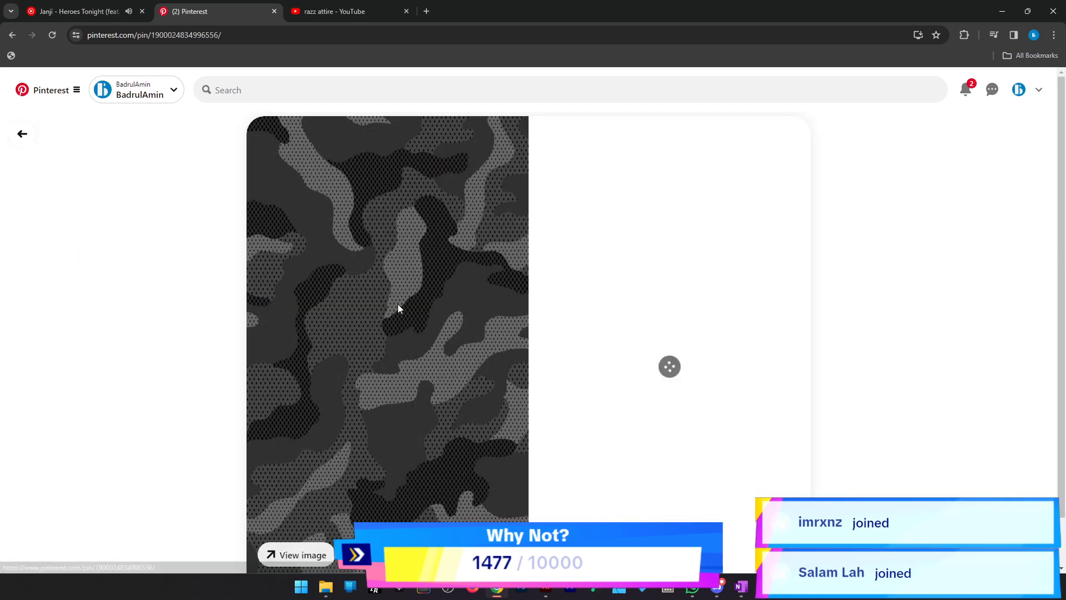
pyautogui.rightClick(371, 301)
pyautogui.click(440, 343)
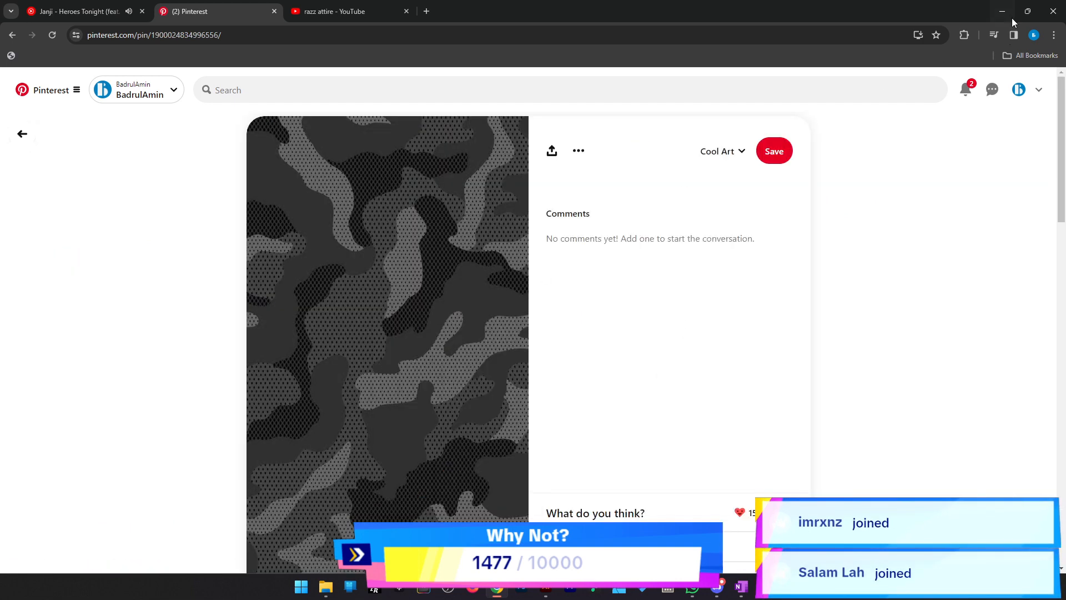
# Paste the dark grey camouflage into Illustrator and fit it beside the black-and-white image at about 10.6 x 18.8 in
pyautogui.click(1004, 11)
pyautogui.click(754, 383)
pyautogui.hotkey('ctrl', 'v')
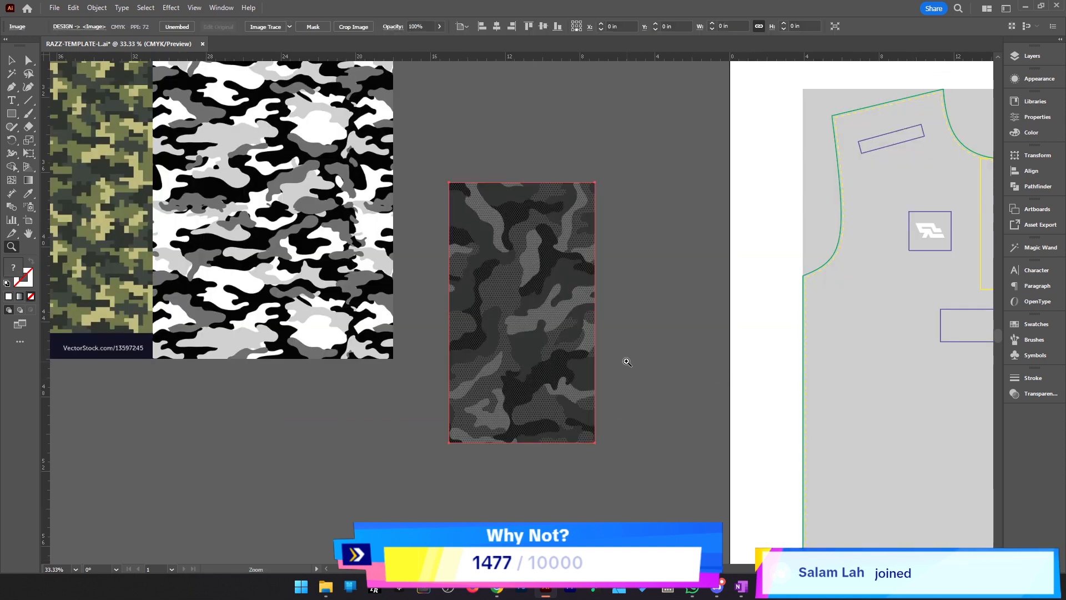
pyautogui.scroll(2, 588, 355)
pyautogui.moveTo(560, 352); pyautogui.dragTo(736, 376)
pyautogui.keyDown('alt'); pyautogui.click(603, 313); pyautogui.keyUp('alt')
pyautogui.moveTo(604, 312)
pyautogui.mouseDown()
pyautogui.moveTo(778, 407)
pyautogui.moveTo(778, 420)
pyautogui.moveTo(731, 347)
pyautogui.moveTo(735, 324)
pyautogui.mouseUp()
pyautogui.press('c')
pyautogui.press('v')
pyautogui.moveTo(781, 434); pyautogui.dragTo(820, 503)
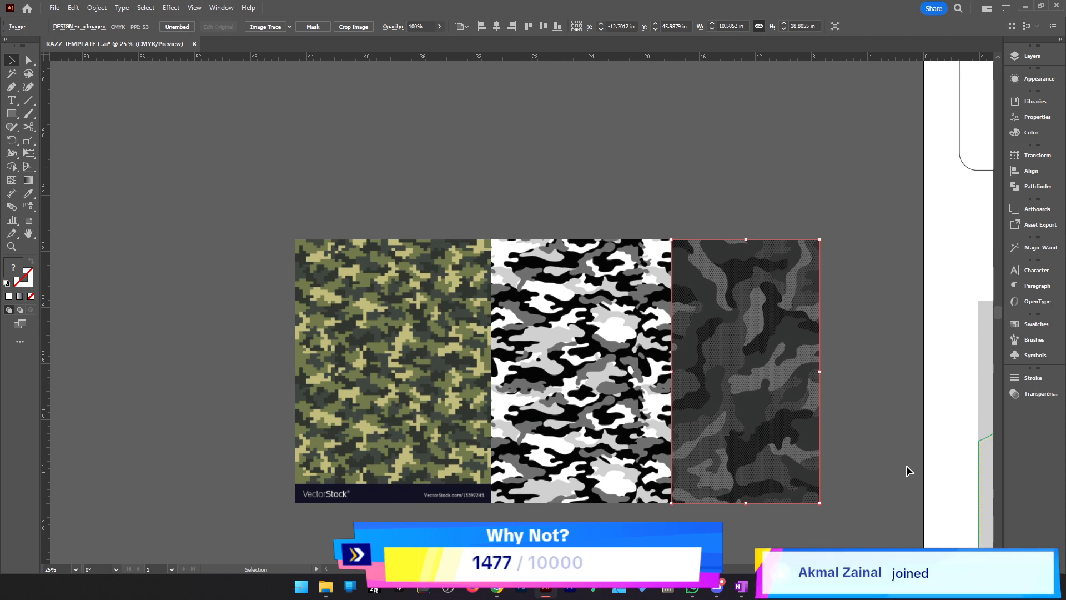
pyautogui.moveTo(892, 464); pyautogui.dragTo(467, 349)
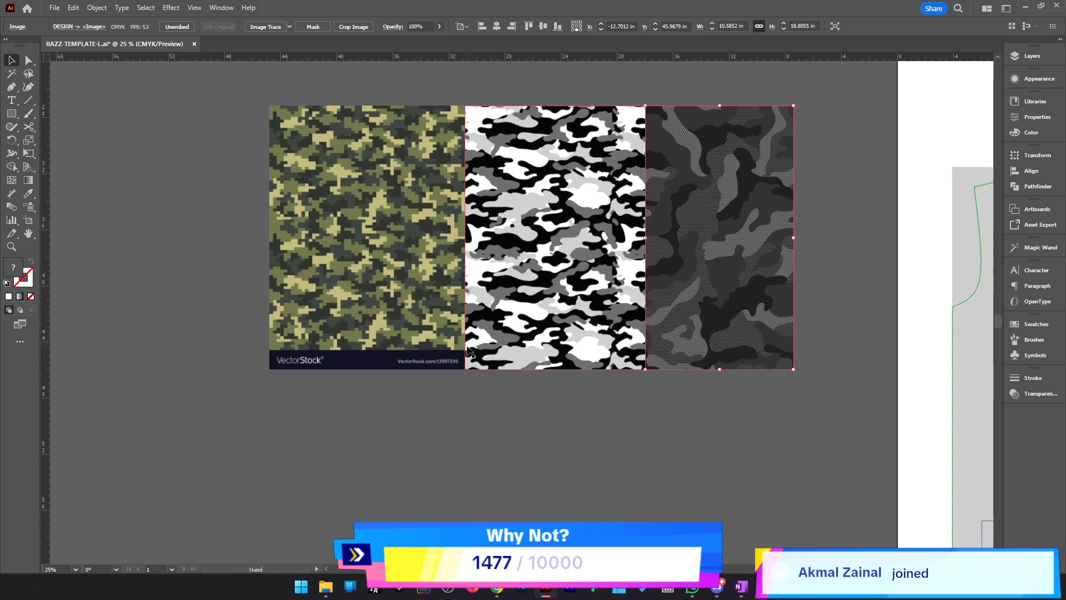
pyautogui.scroll(-1, 452, 362)
pyautogui.moveTo(551, 429)
pyautogui.mouseDown()
pyautogui.moveTo(452, 361)
pyautogui.moveTo(566, 373)
pyautogui.moveTo(548, 426)
pyautogui.mouseUp()
pyautogui.scroll(1, 436, 358)
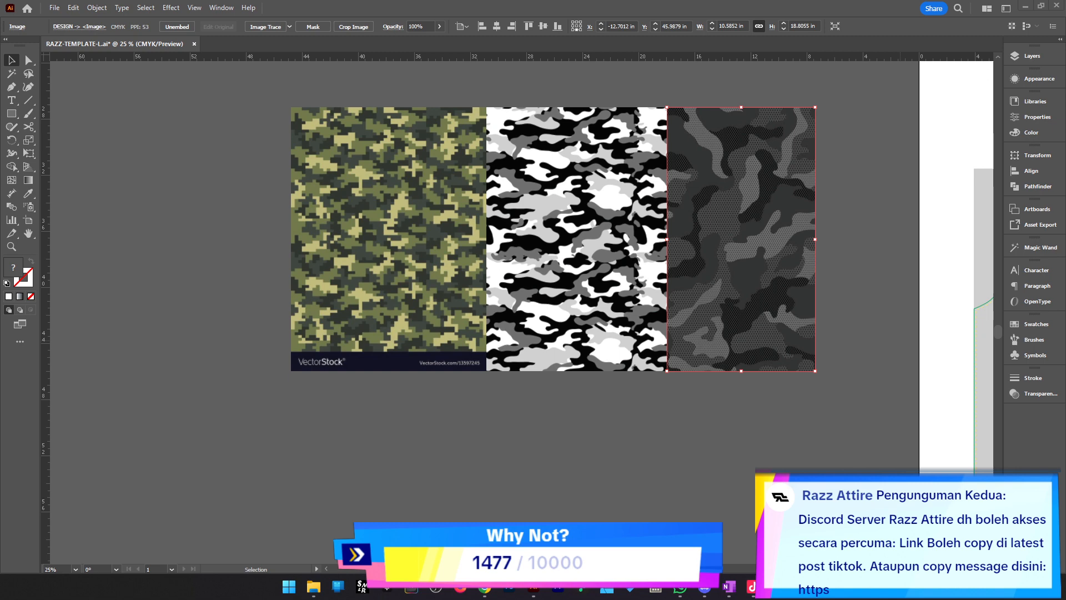
pyautogui.moveTo(587, 390); pyautogui.dragTo(538, 426)
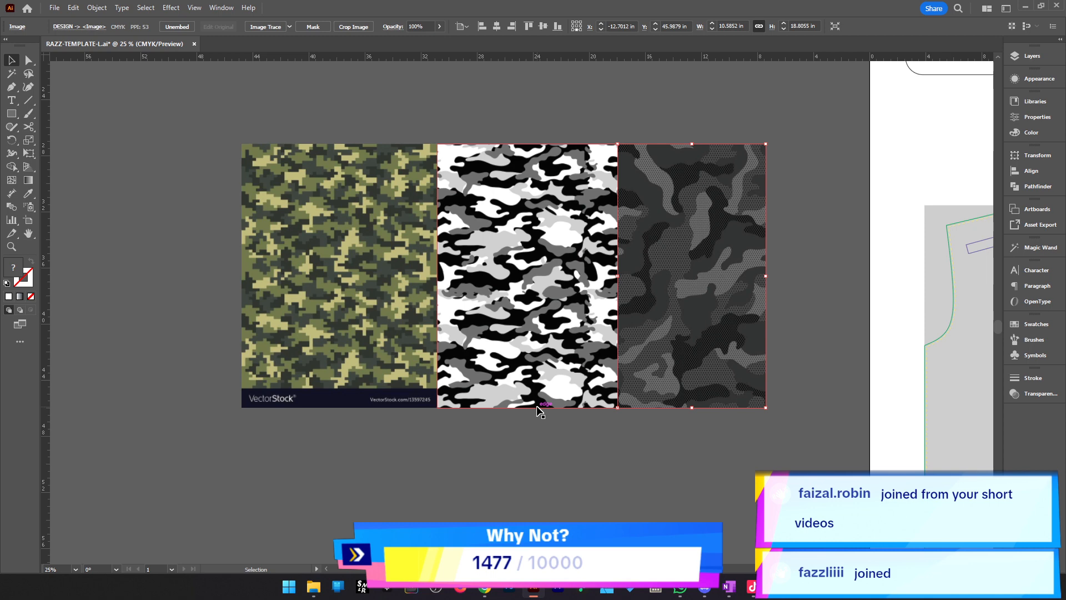
pyautogui.moveTo(689, 411); pyautogui.dragTo(571, 445)
pyautogui.press('z')
pyautogui.keyDown('alt'); pyautogui.click(510, 393); pyautogui.keyUp('alt')
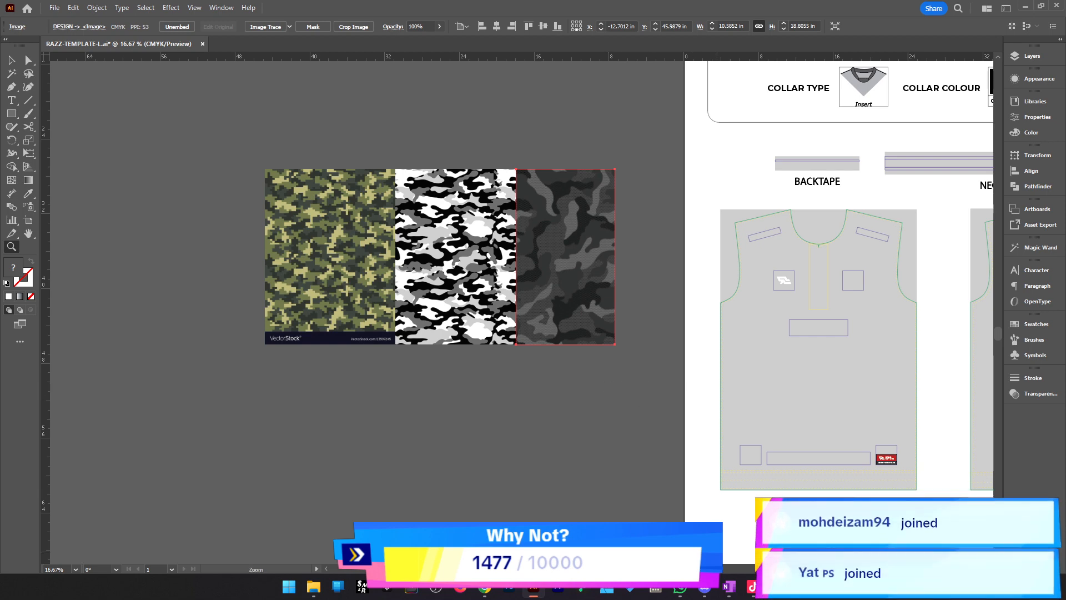
# Bring up the Discord window, view the Razz Attire server's free-assets channel, and move the window away
pyautogui.moveTo(1065, 75); pyautogui.dragTo(295, 66)
pyautogui.moveTo(627, 68); pyautogui.dragTo(610, 28)
pyautogui.click(283, 168)
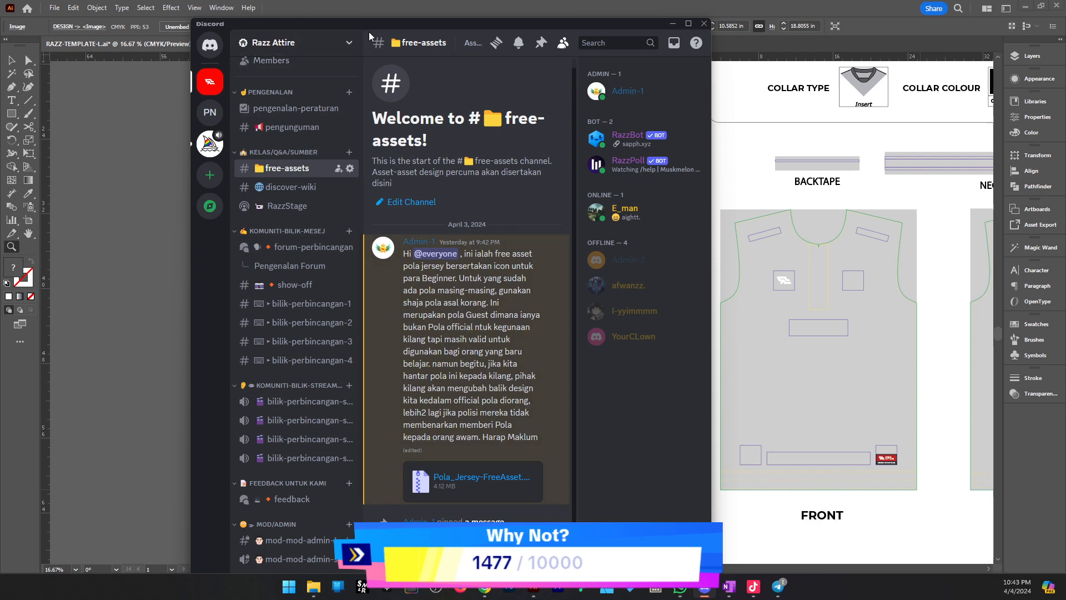
pyautogui.moveTo(371, 28); pyautogui.dragTo(1065, 67)
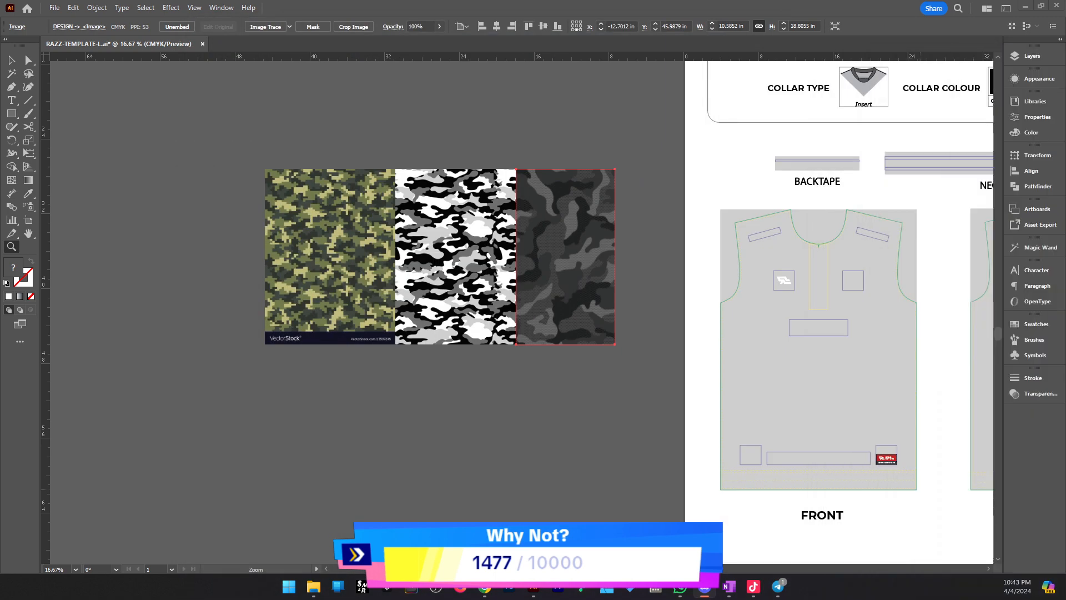
# Select all three camouflage images and scale them together to about 51.3 x 25.8 in beside the artboard
pyautogui.hscroll(5, 467, 335)
pyautogui.scroll(1, 467, 335)
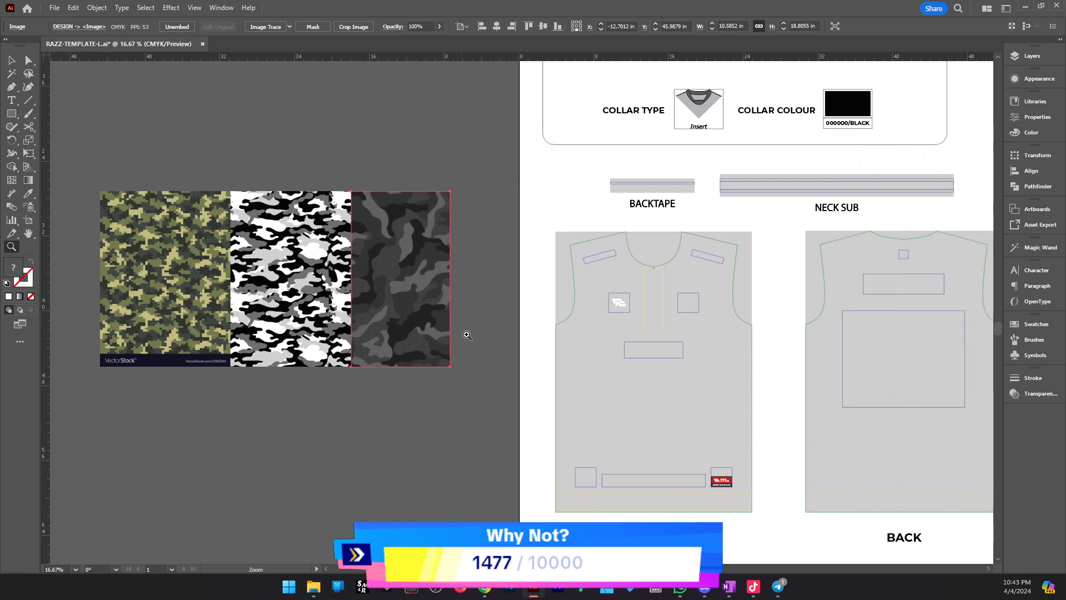
pyautogui.keyDown('alt'); pyautogui.click(515, 332); pyautogui.keyUp('alt')
pyautogui.click(465, 331)
pyautogui.moveTo(434, 348); pyautogui.dragTo(562, 382)
pyautogui.press('v')
pyautogui.moveTo(692, 424); pyautogui.dragTo(276, 227)
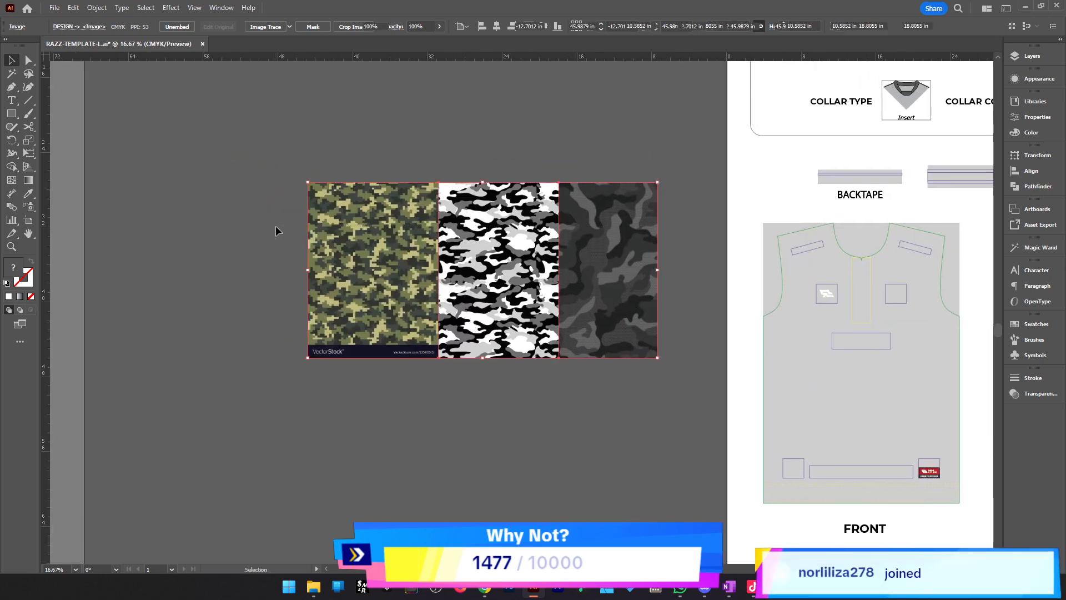
pyautogui.moveTo(658, 357); pyautogui.dragTo(723, 390)
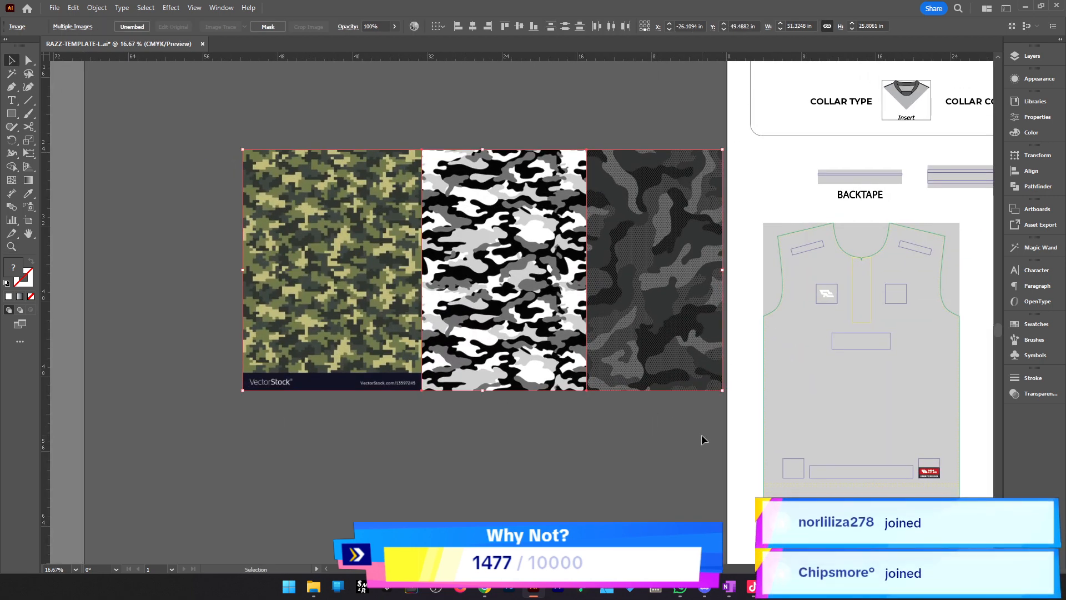
pyautogui.click(704, 440)
pyautogui.moveTo(682, 430); pyautogui.dragTo(522, 448)
pyautogui.press('z')
pyautogui.click(417, 335)
pyautogui.moveTo(452, 322); pyautogui.dragTo(611, 361)
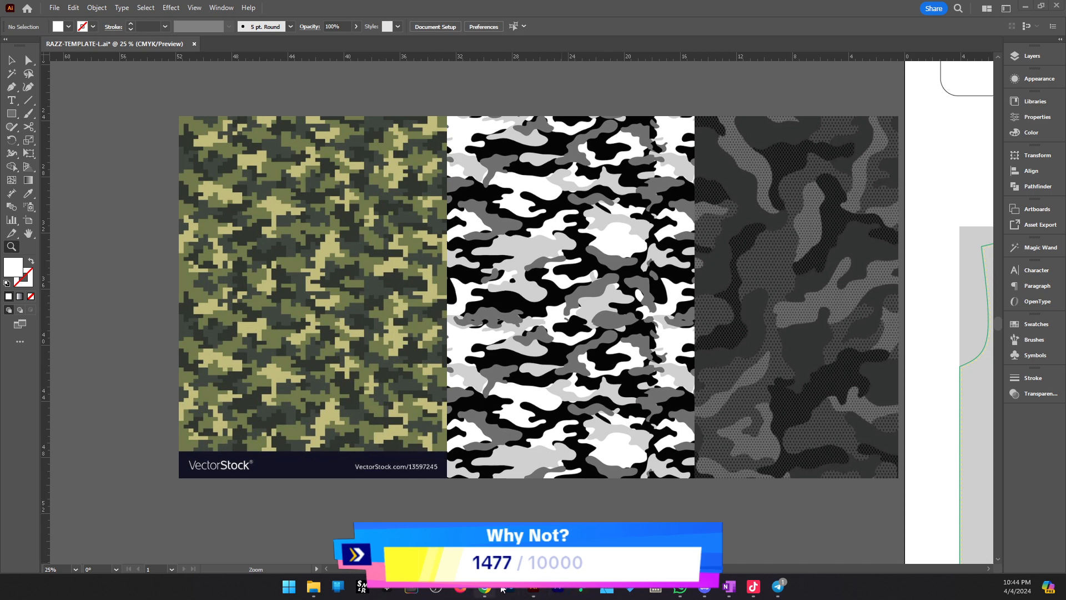
# Close Premiere Pro and start a new document in Photoshop
pyautogui.moveTo(558, 592)
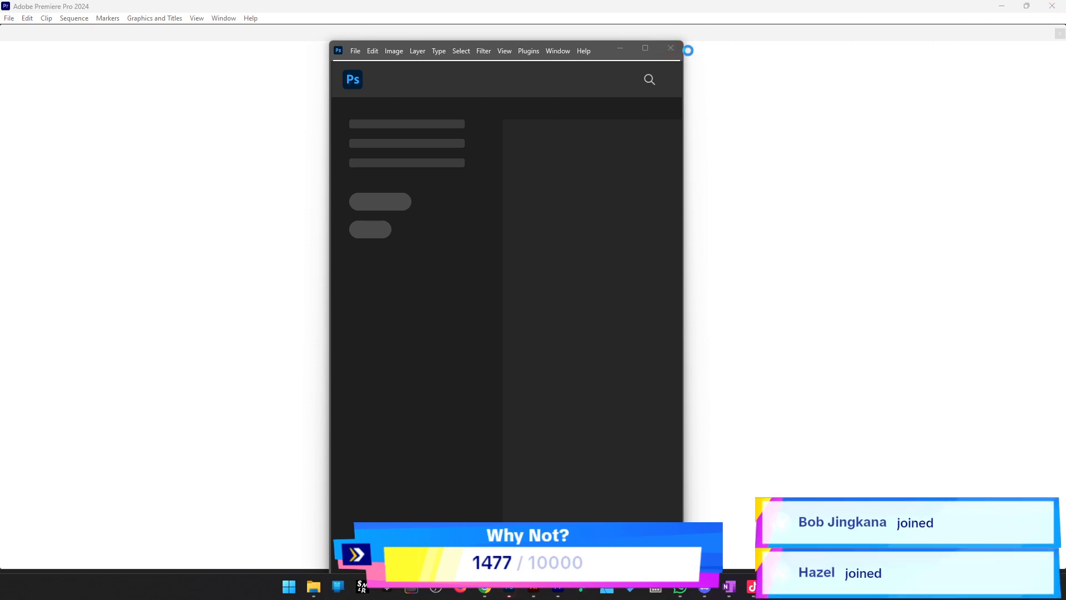
pyautogui.click(645, 49)
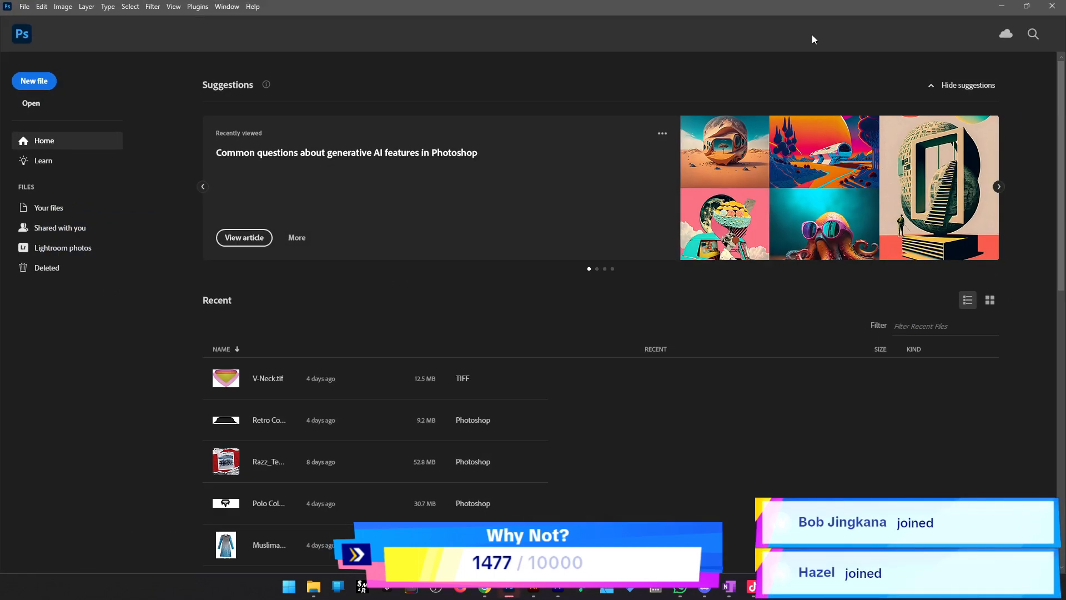
pyautogui.rightClick(559, 593)
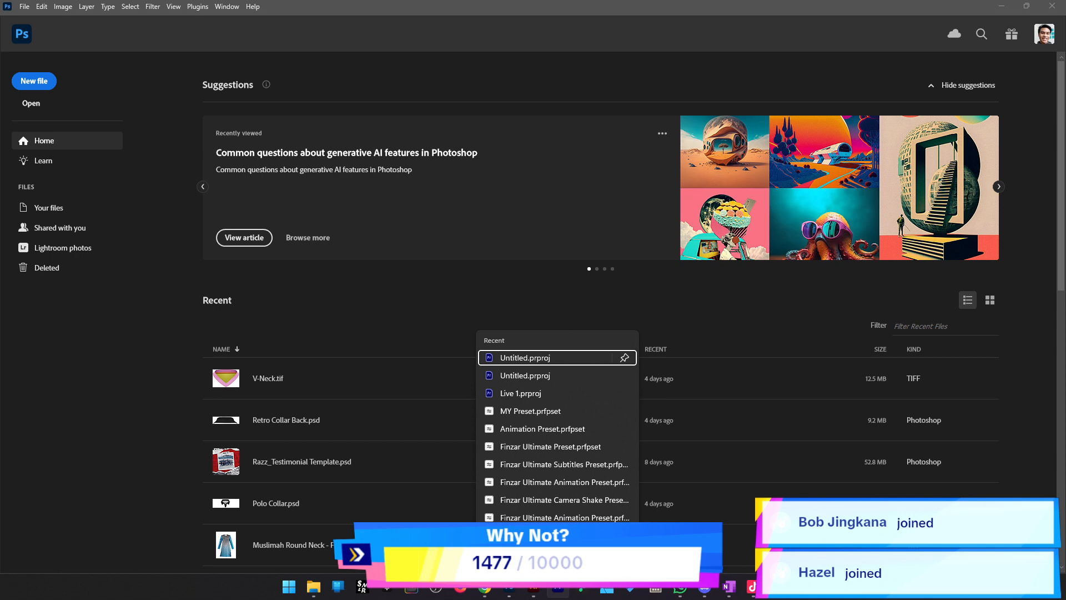
pyautogui.click(558, 539)
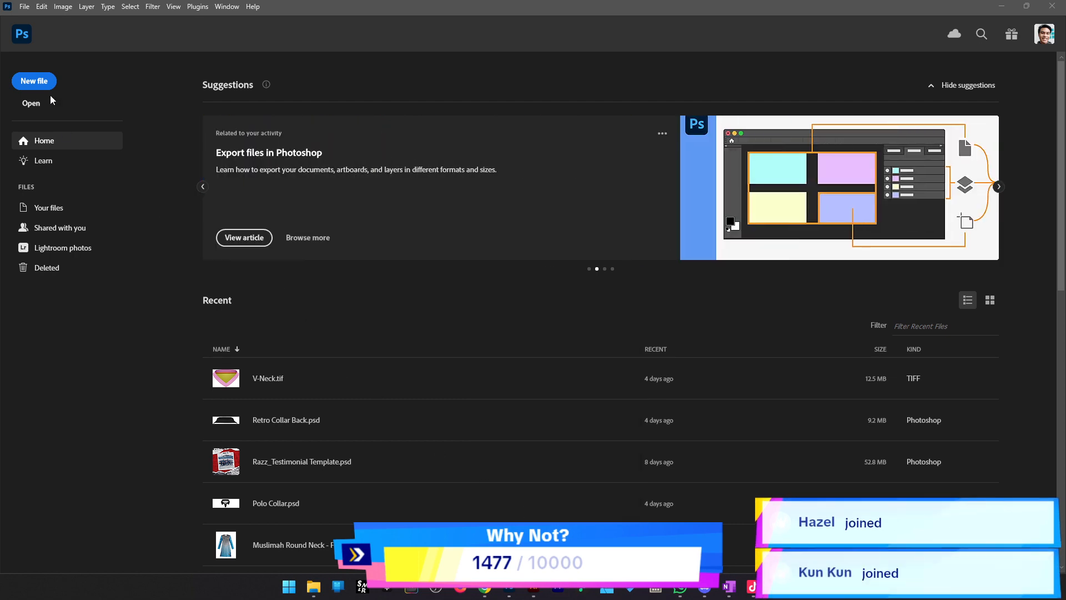
pyautogui.click(47, 82)
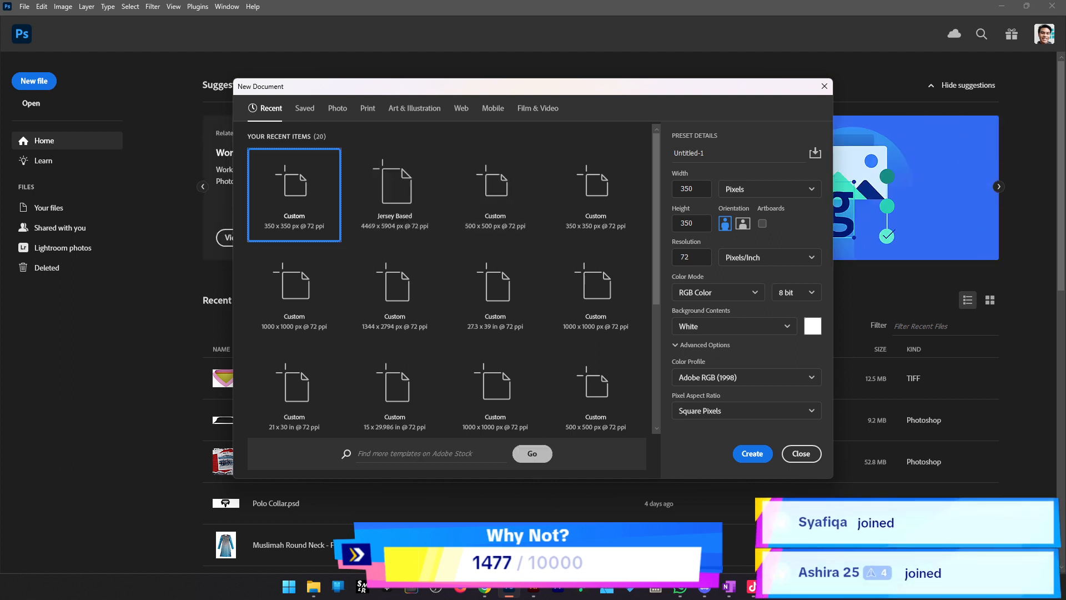
# Switch to Illustrator, draw a 21 x 29.99 in rectangle over the front jersey panel, and show its transform dimensions
pyautogui.click(534, 588)
pyautogui.moveTo(855, 430); pyautogui.dragTo(300, 269)
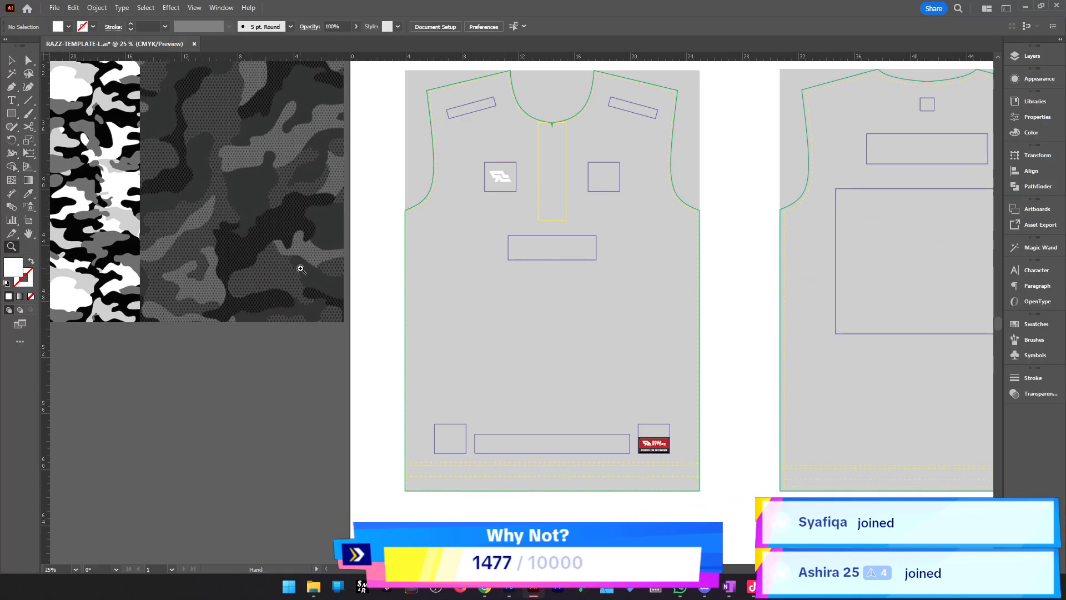
pyautogui.press('v')
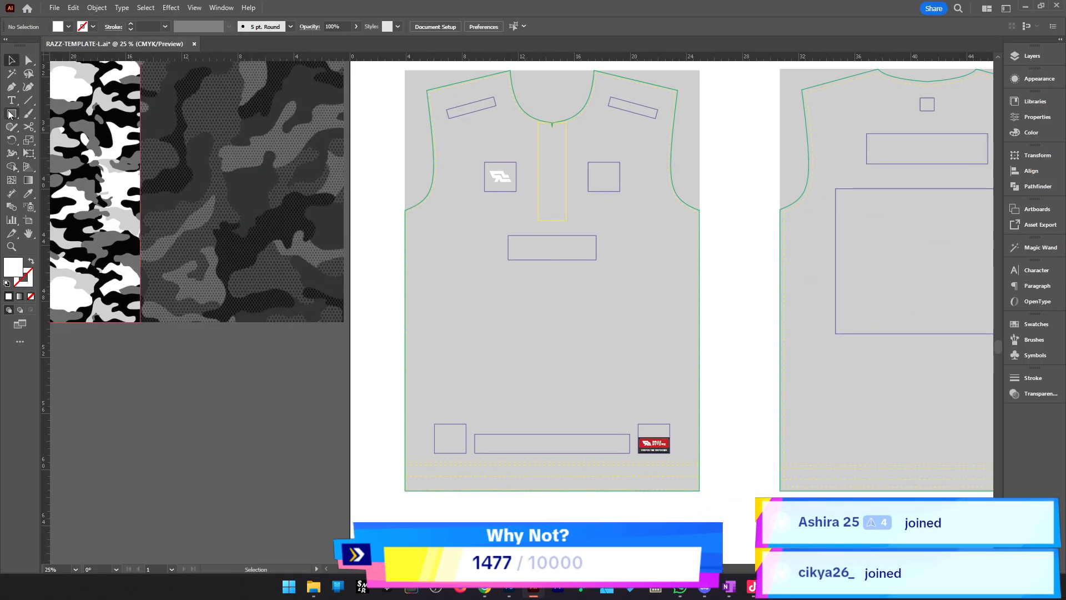
pyautogui.click(10, 114)
pyautogui.scroll(2, 439, 171)
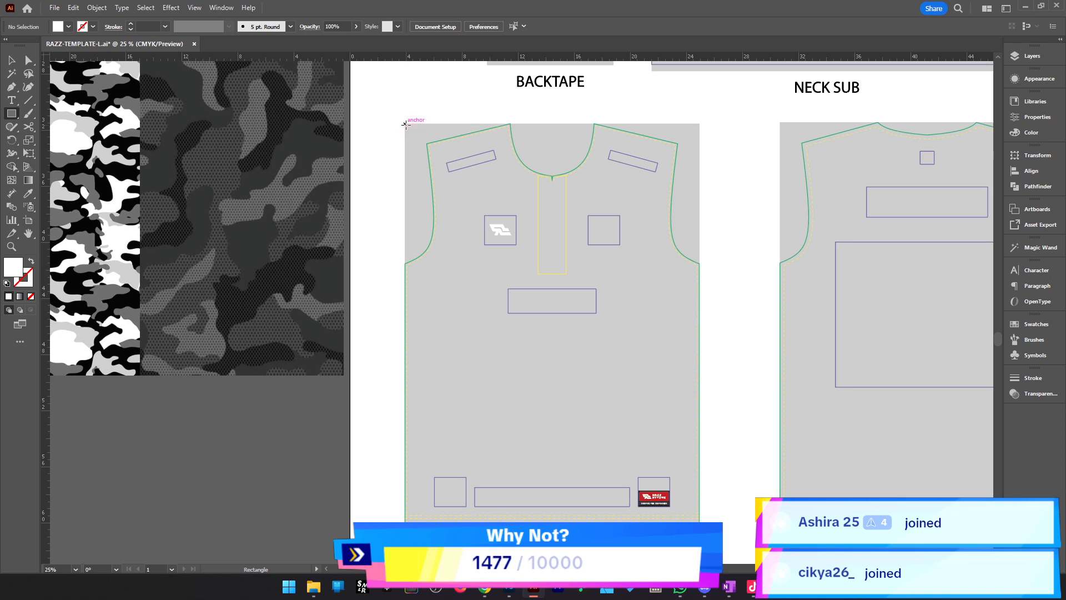
pyautogui.moveTo(405, 124); pyautogui.dragTo(700, 546)
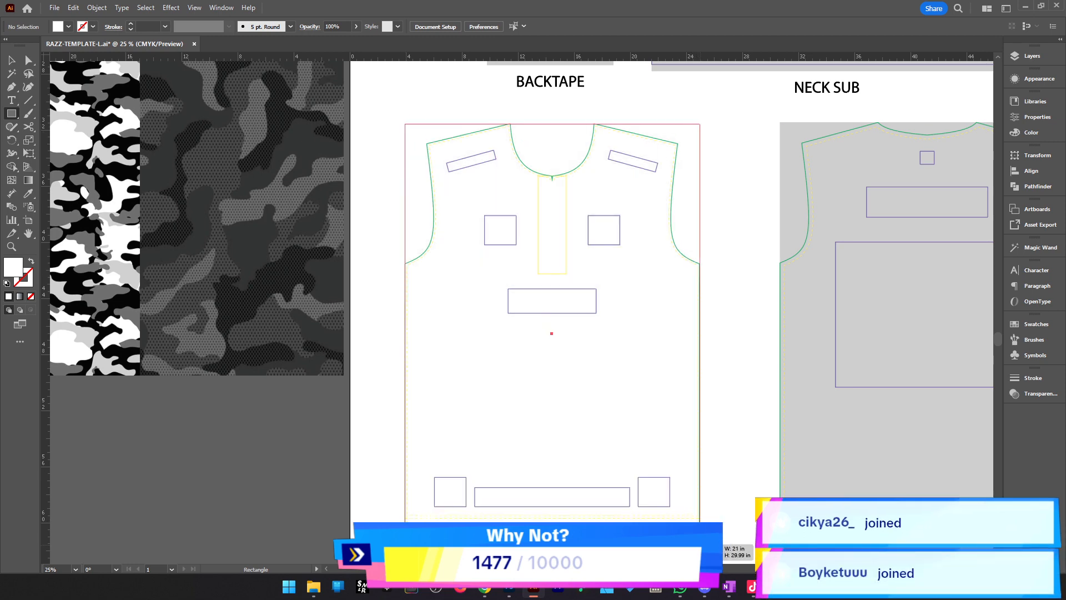
pyautogui.hotkey('shift', 'F8')
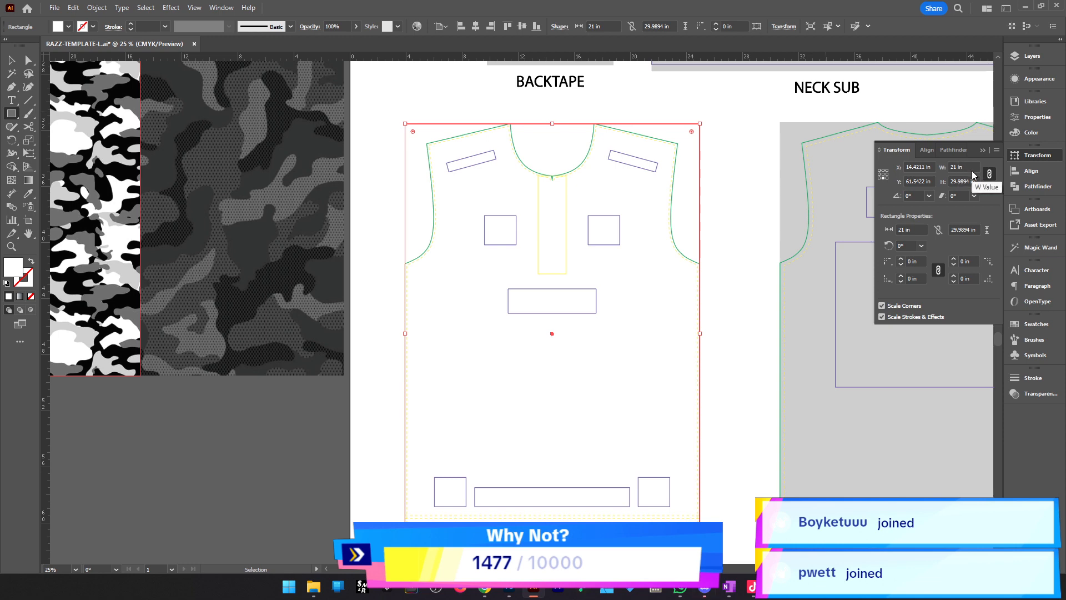
pyautogui.scroll(-1, 537, 420)
pyautogui.scroll(-2, 537, 421)
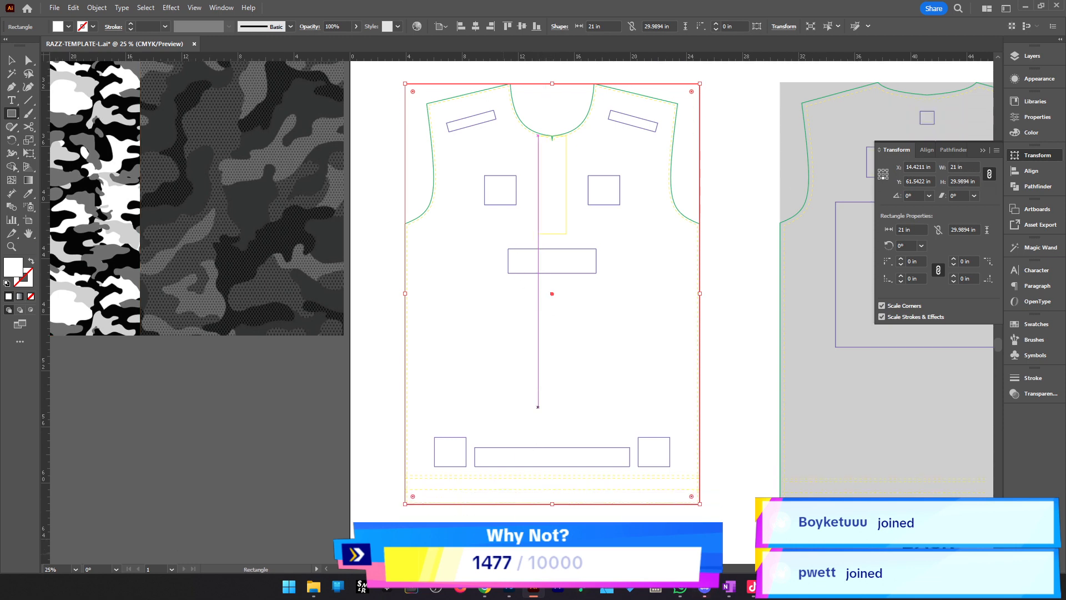
# Return to Photoshop's new document settings, choose the Jersey Based 4469 x 5904 px preset, and change its units to inches
pyautogui.click(515, 591)
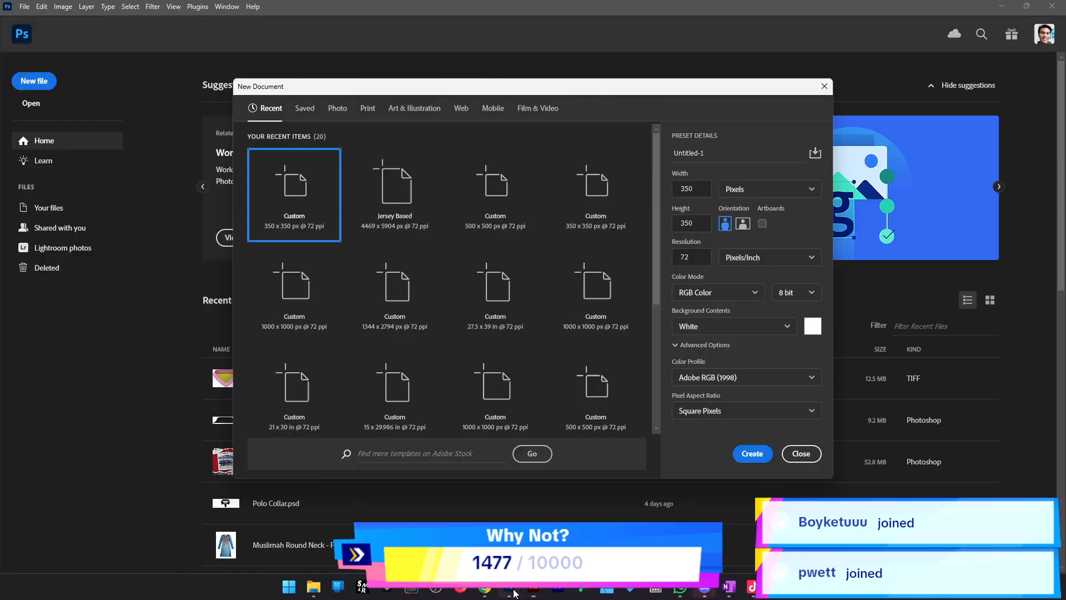
pyautogui.click(417, 197)
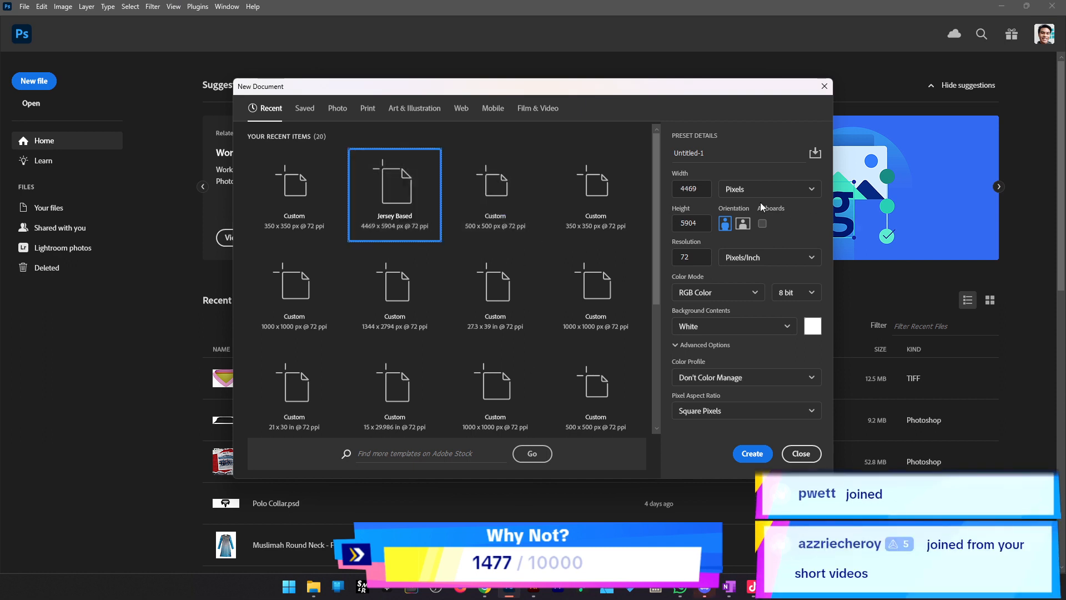
pyautogui.click(762, 190)
pyautogui.click(768, 228)
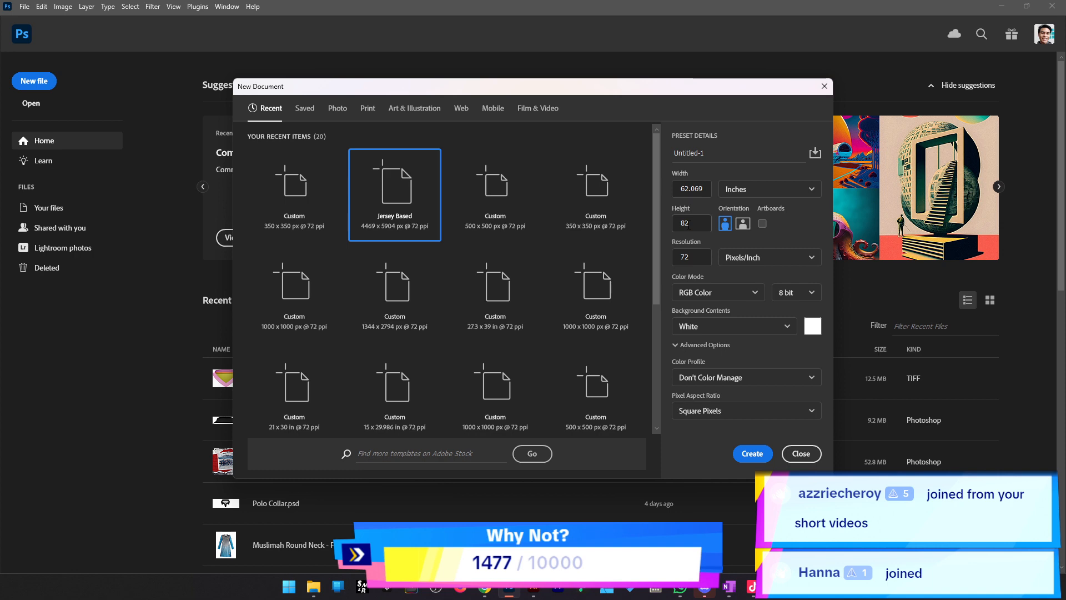
# Switch to Illustrator, move the white measuring rectangle off the front jersey panel, and delete it
pyautogui.hotkey('alt', 'Tab')
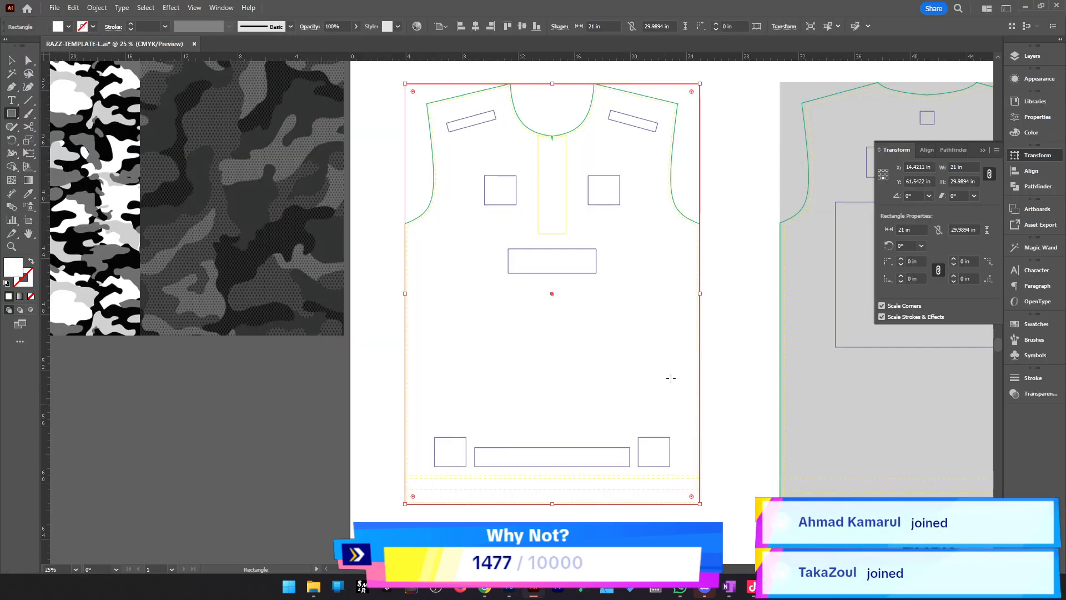
pyautogui.press('v')
pyautogui.moveTo(524, 360); pyautogui.dragTo(791, 373)
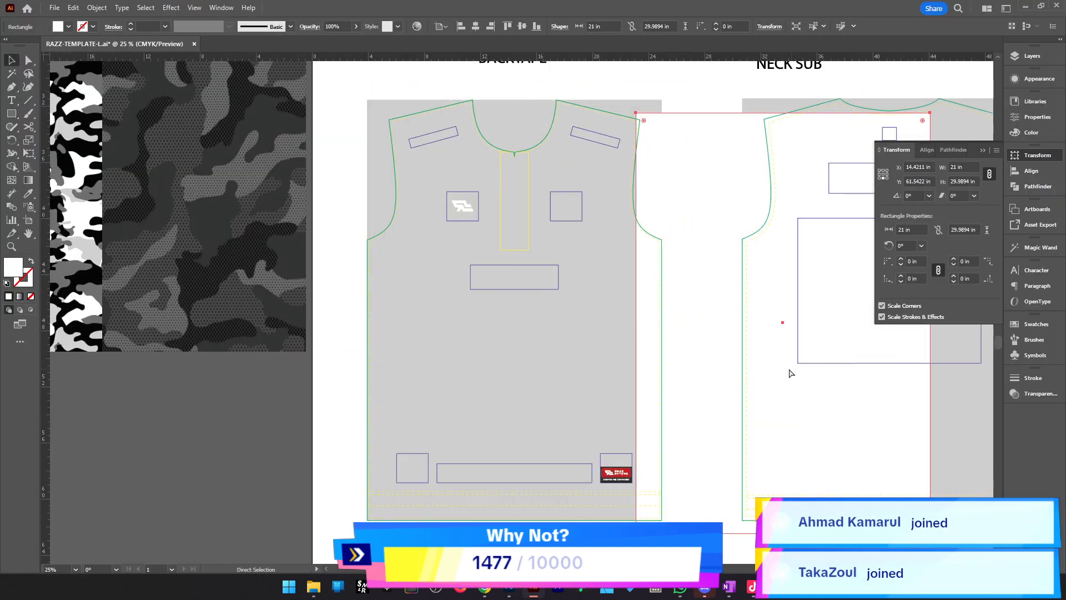
pyautogui.press('Delete')
pyautogui.moveTo(685, 309); pyautogui.dragTo(683, 309)
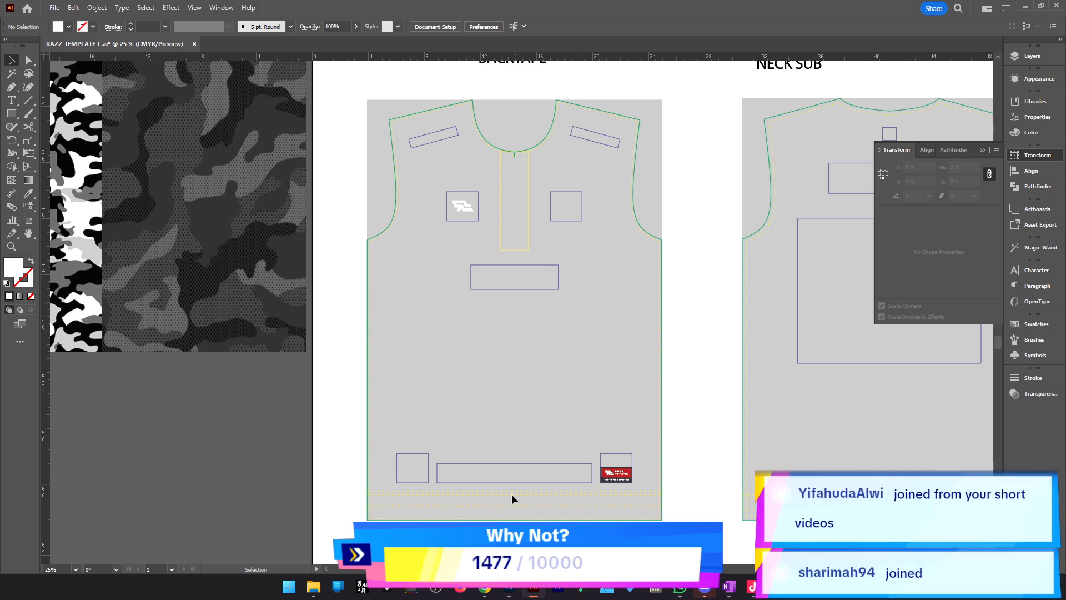
# Switch to Photoshop, change the Jersey Based preset's units to pixels, and create the 4469 x 5904 px document
pyautogui.click(489, 590)
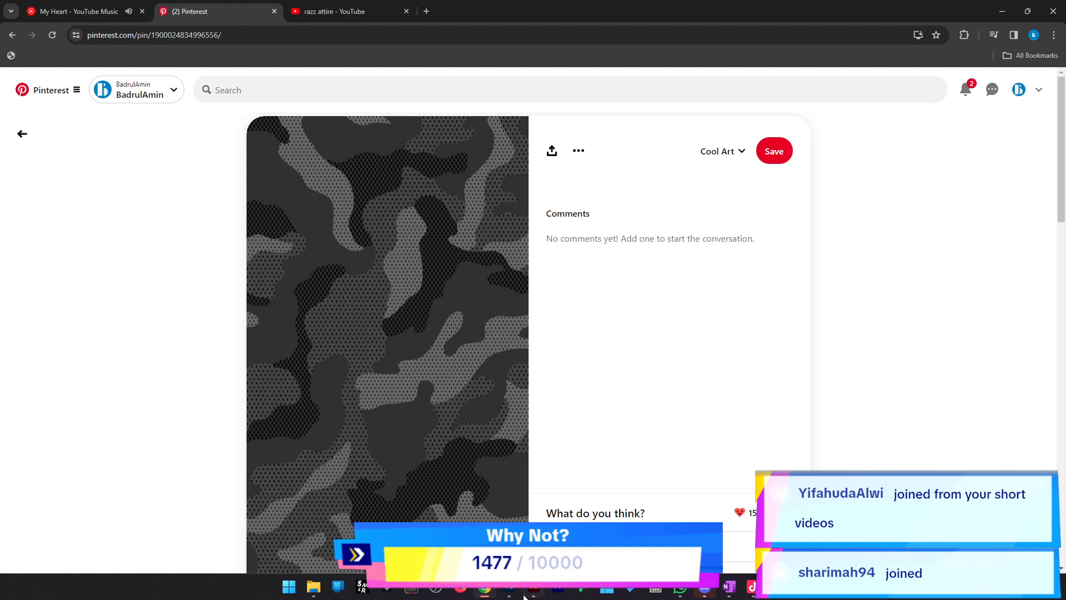
pyautogui.click(509, 590)
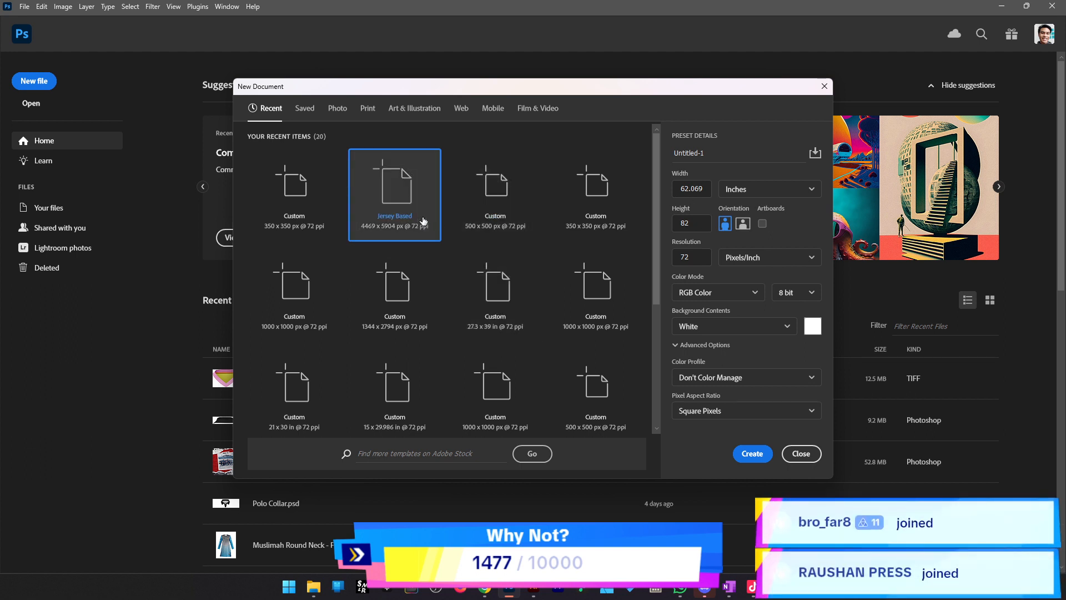
pyautogui.click(751, 187)
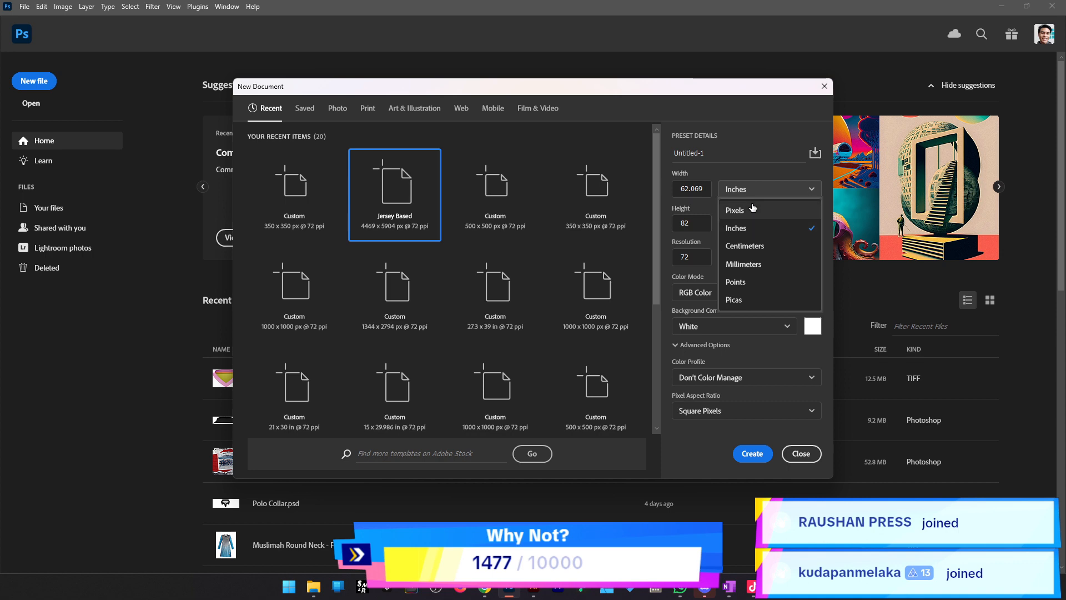
pyautogui.click(752, 208)
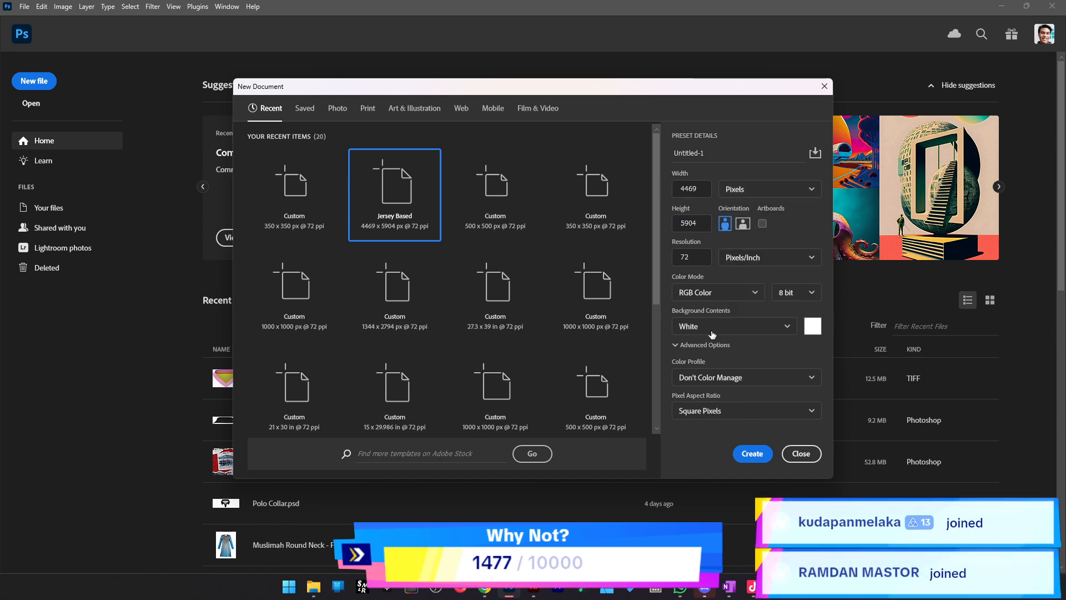
pyautogui.click(747, 456)
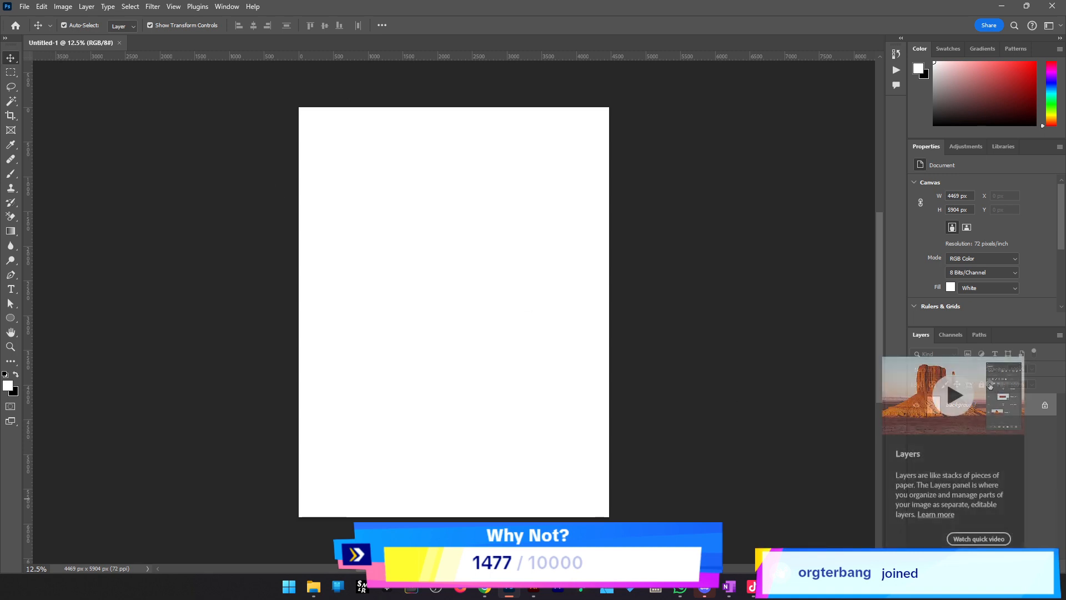
# Add an empty layer above the background and swap the colours to a black foreground and white background
pyautogui.click(1018, 566)
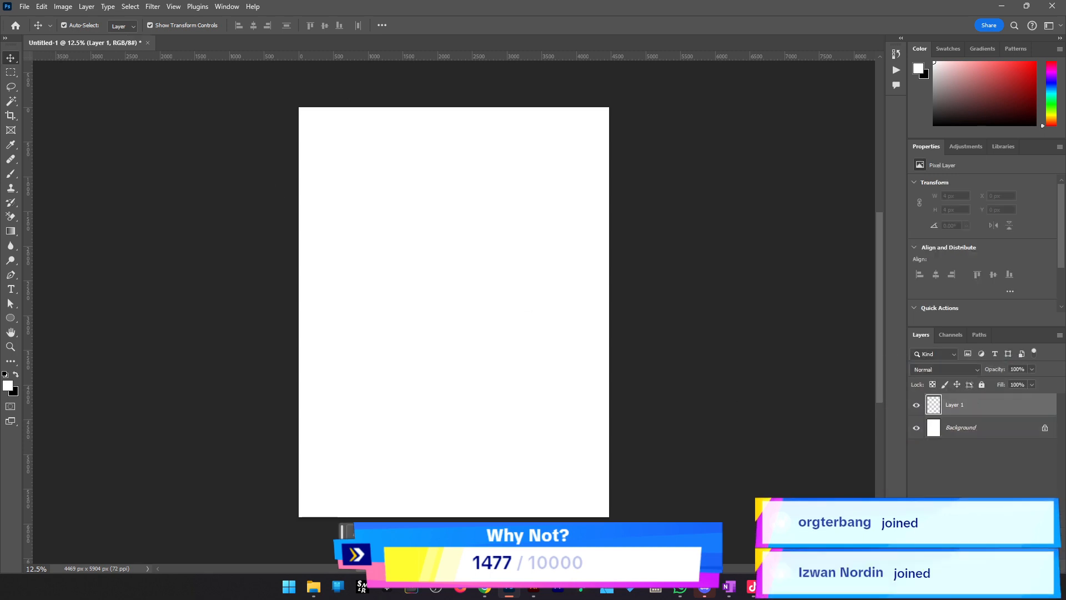
pyautogui.click(153, 8)
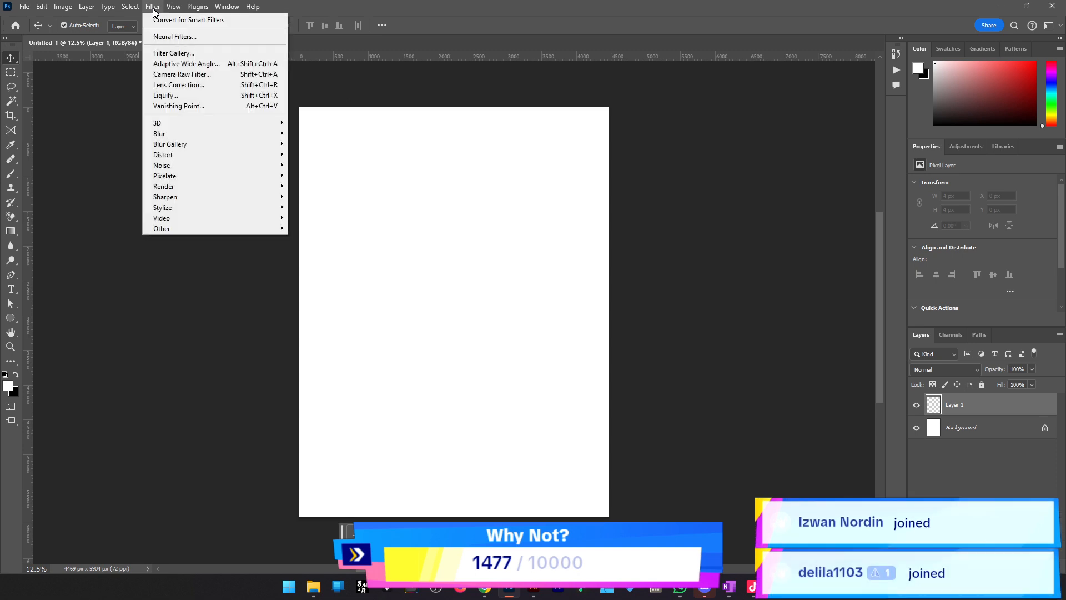
pyautogui.moveTo(211, 185)
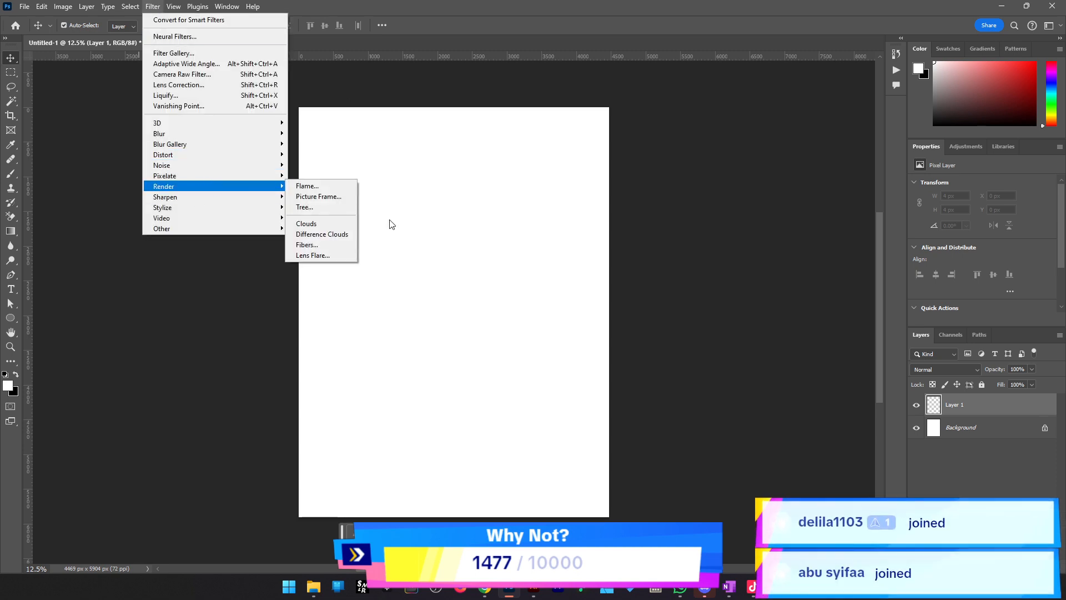
pyautogui.click(343, 230)
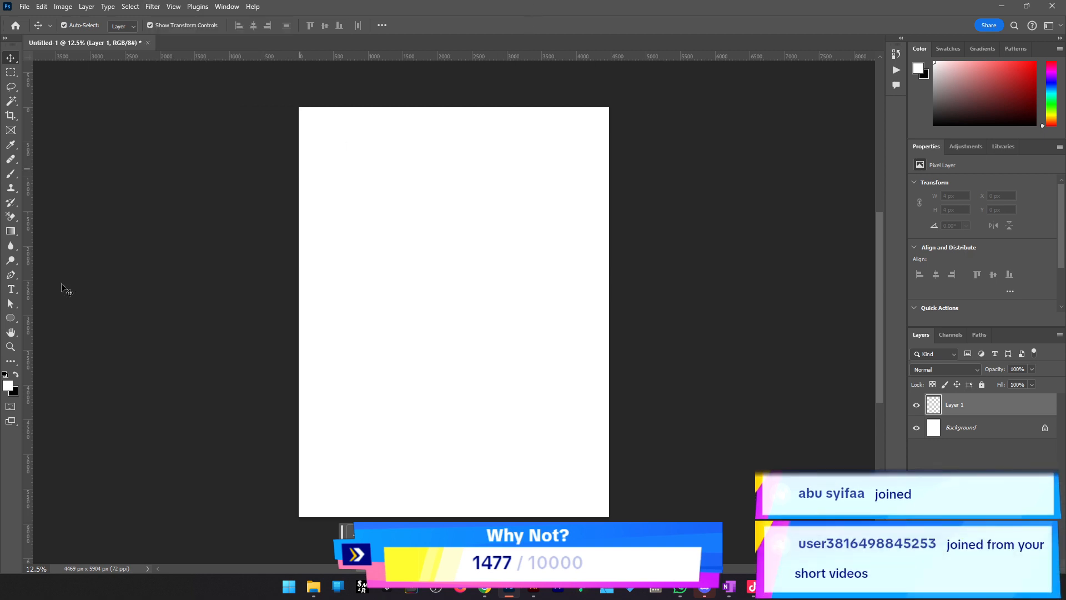
pyautogui.click(16, 374)
# Try the Clouds render filter on the new pixel layer, inspect the texture up close, and undo the filter
pyautogui.click(153, 6)
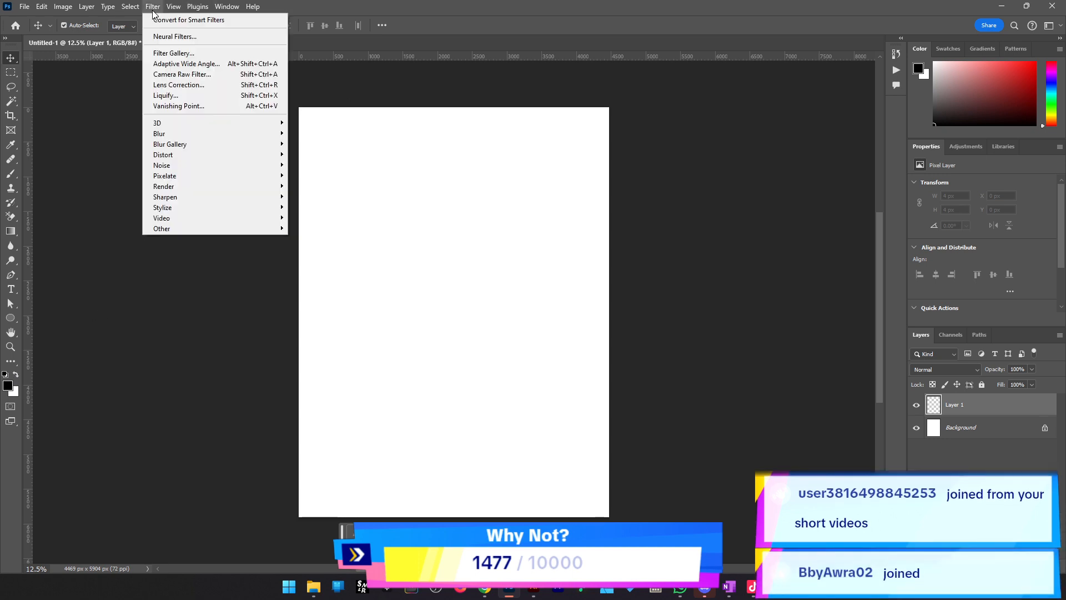
pyautogui.moveTo(218, 186)
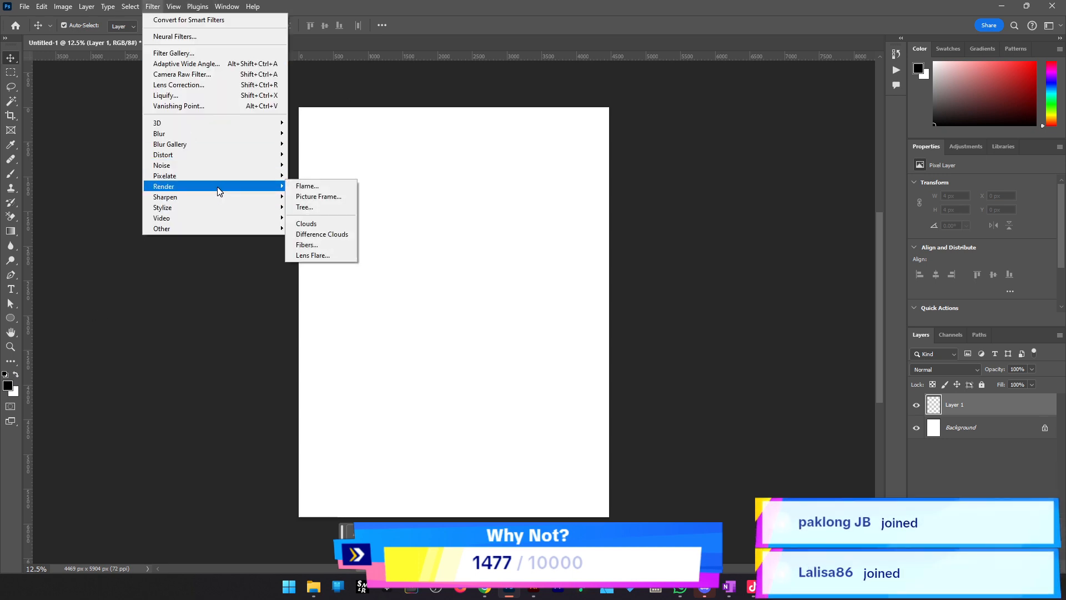
pyautogui.click(348, 221)
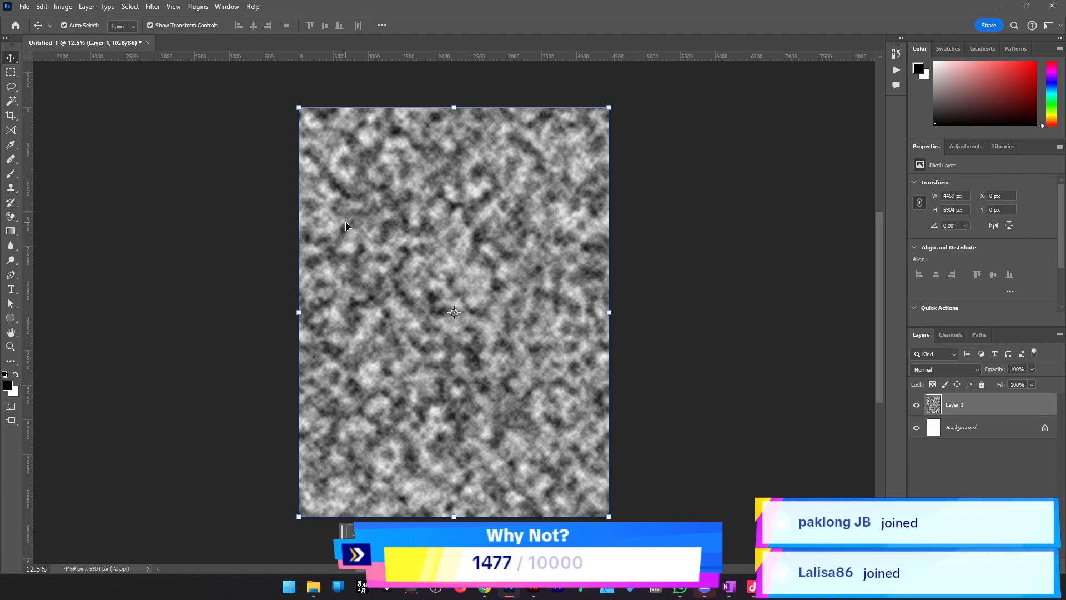
pyautogui.click(721, 332)
pyautogui.press('z')
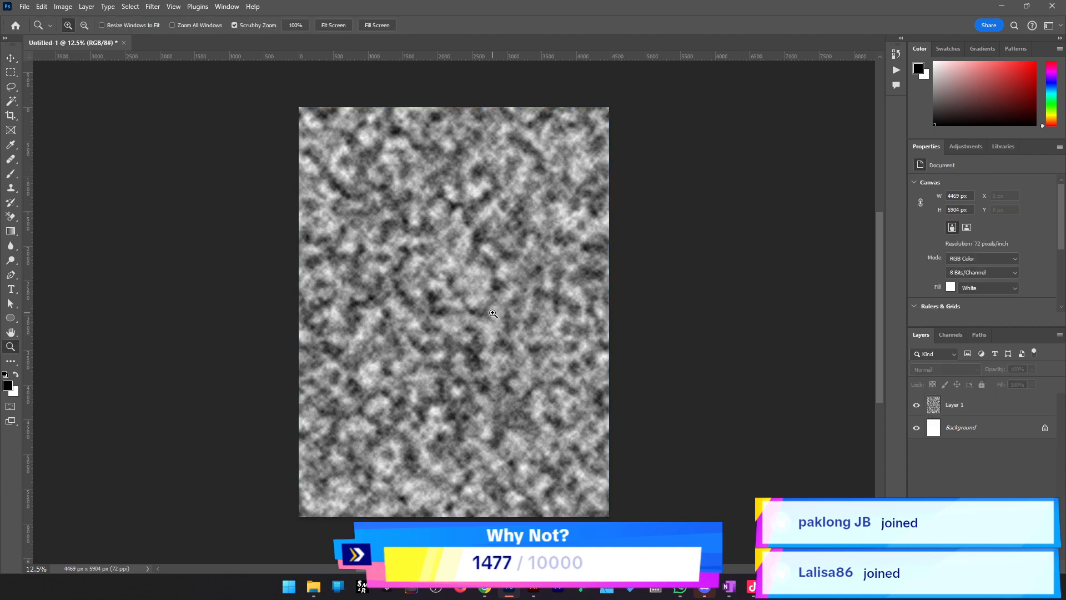
pyautogui.click(496, 305)
pyautogui.moveTo(375, 289)
pyautogui.mouseDown()
pyautogui.moveTo(550, 295)
pyautogui.moveTo(389, 293)
pyautogui.mouseUp()
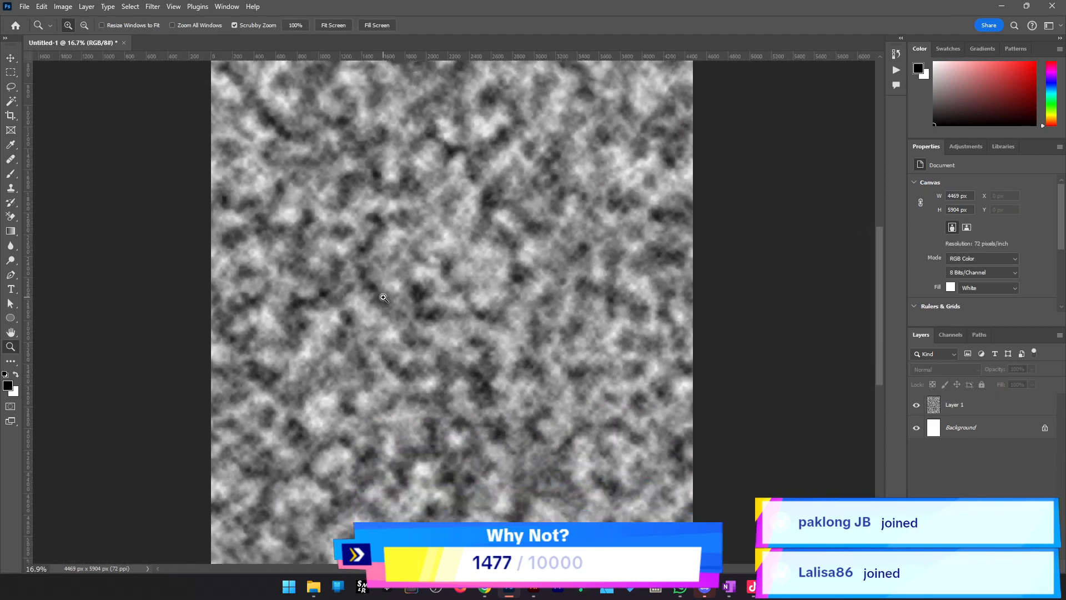
pyautogui.press('v')
pyautogui.click(969, 407)
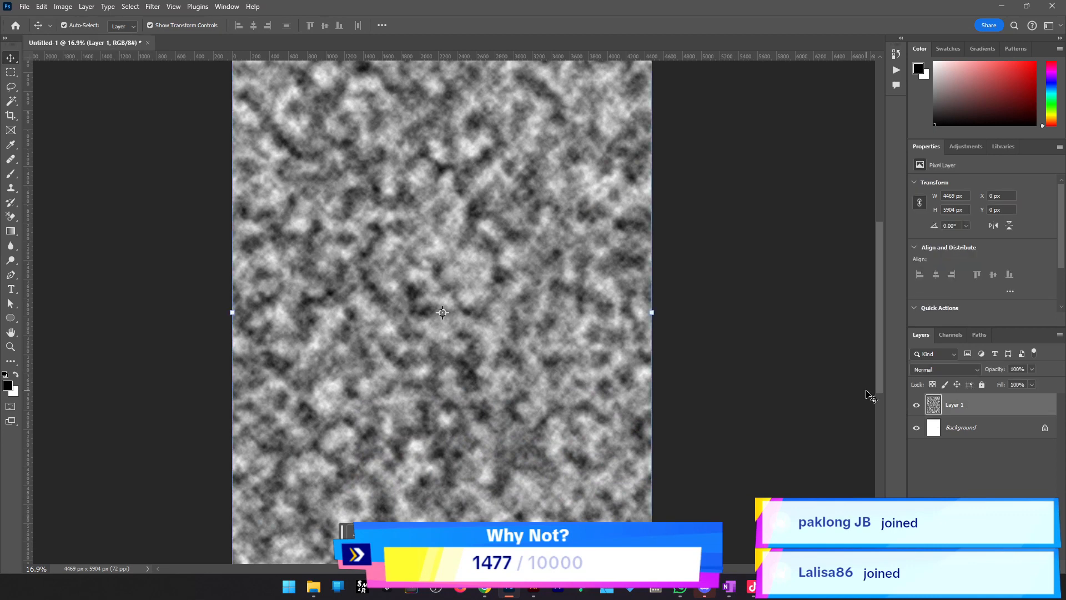
pyautogui.hotkey('ctrl', 'z')
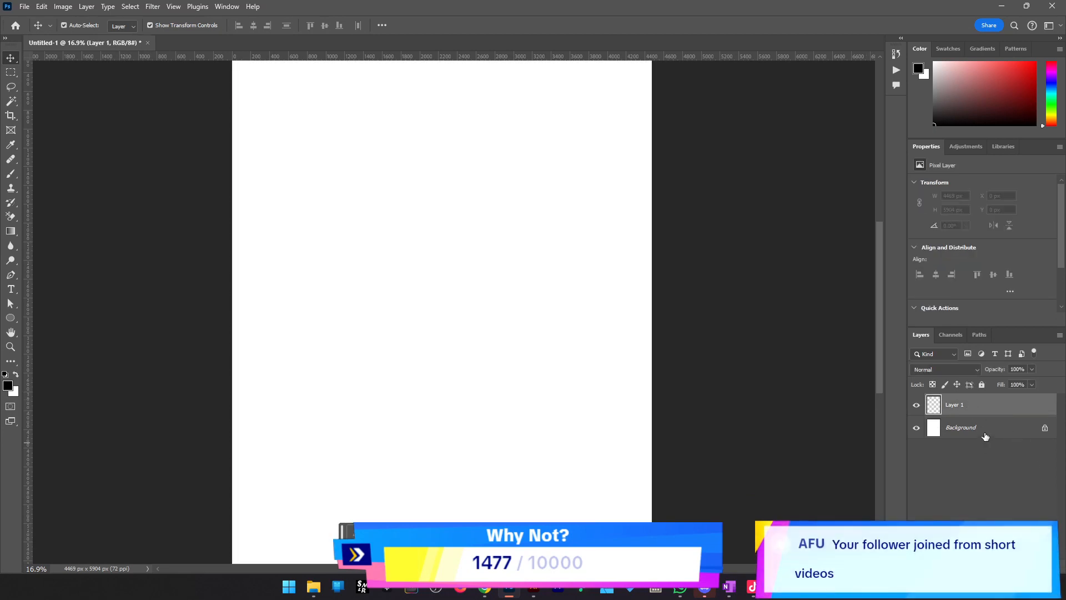
# Convert Layer 1 to a smart object
pyautogui.rightClick(986, 408)
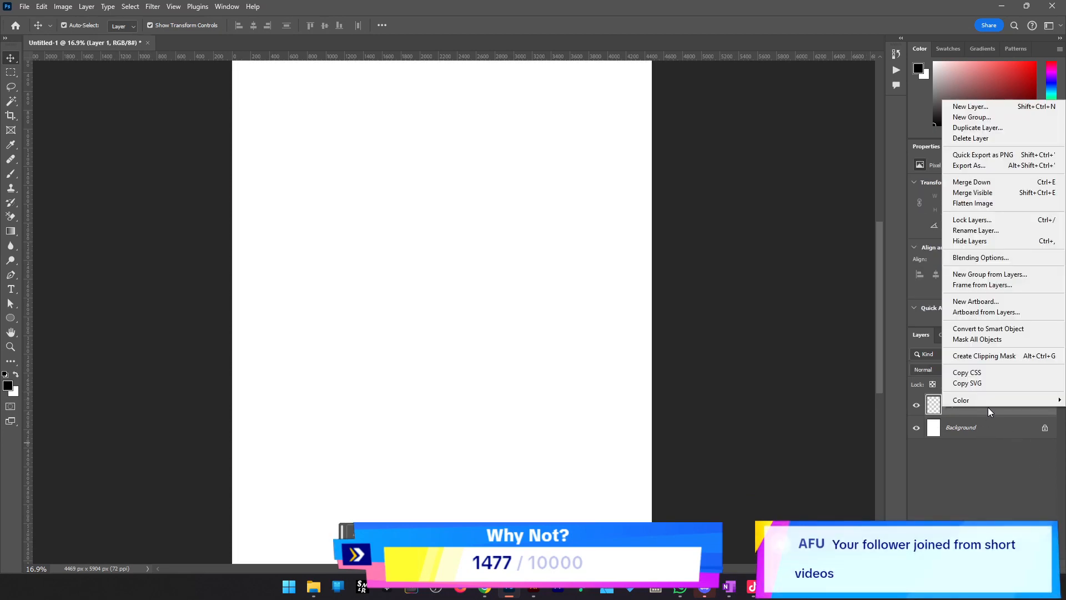
pyautogui.click(994, 328)
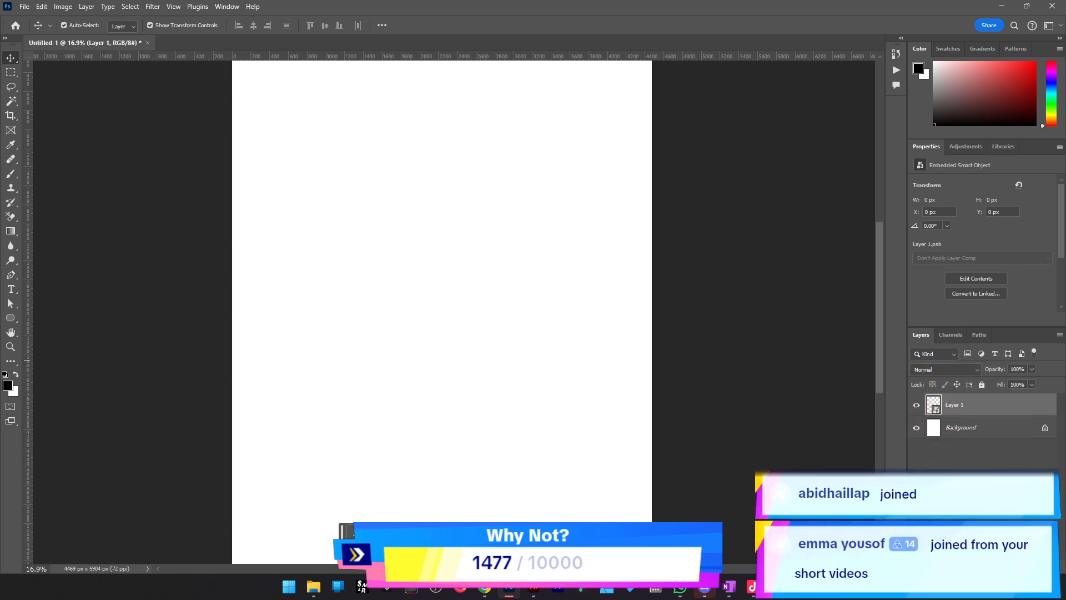
# Add a second layer above the smart object and render Clouds directly on it as a comparison
pyautogui.hotkey('ctrl', 'shift', 'alt', 'n')
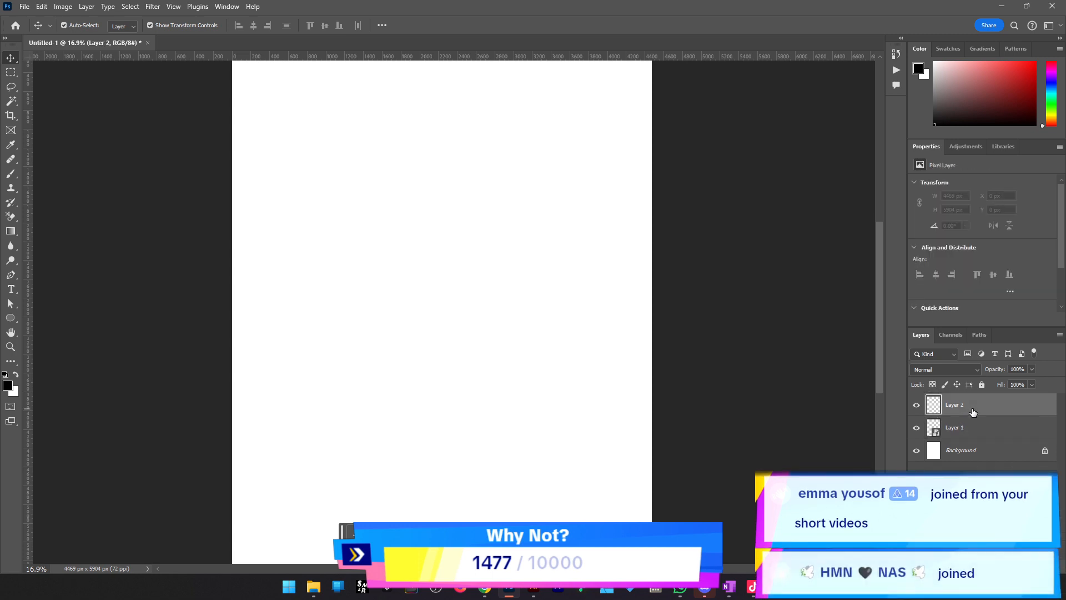
pyautogui.click(151, 9)
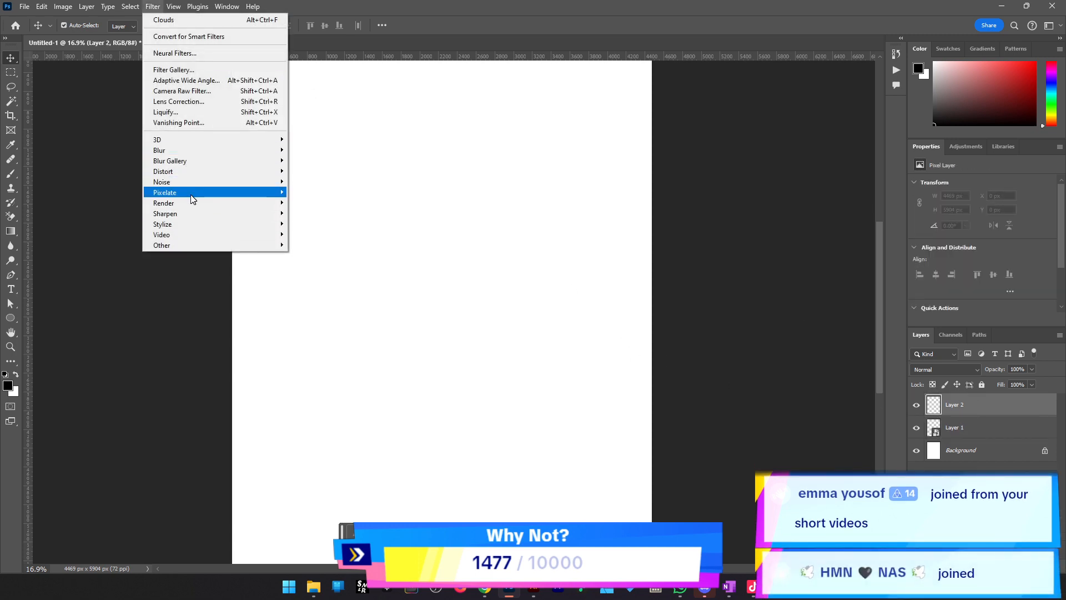
pyautogui.moveTo(196, 204)
pyautogui.click(344, 241)
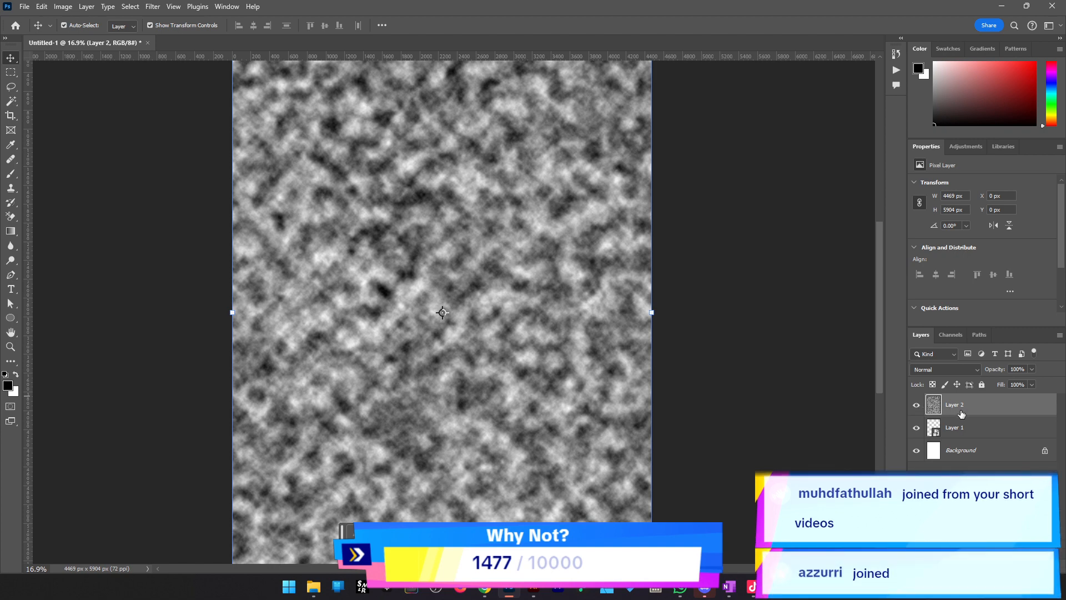
# Hide Layer 2 and apply the Clouds render filter to the Layer 1 smart object
pyautogui.click(964, 428)
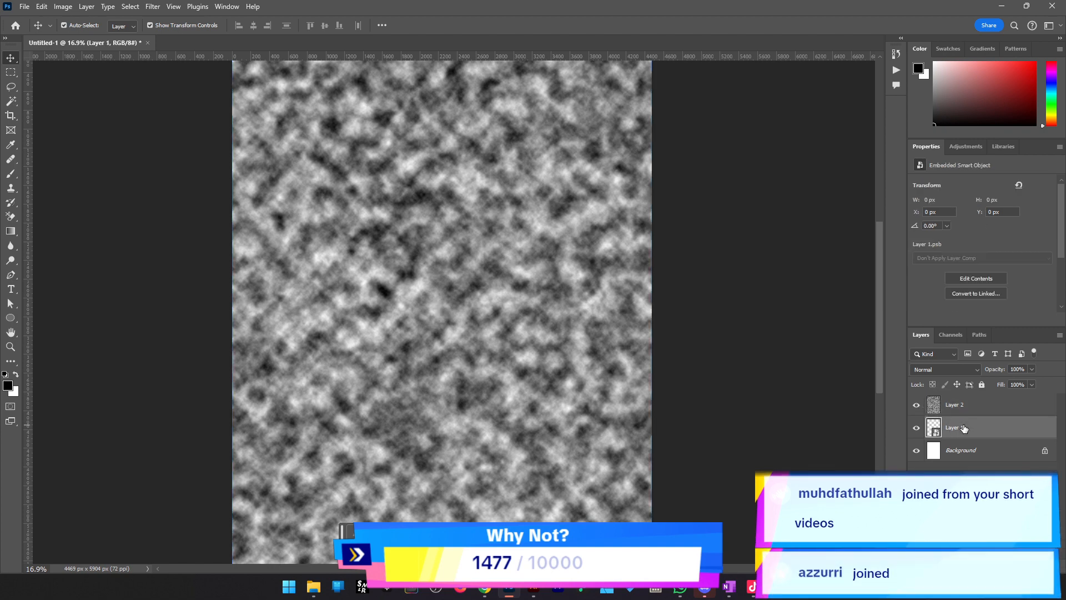
pyautogui.click(917, 406)
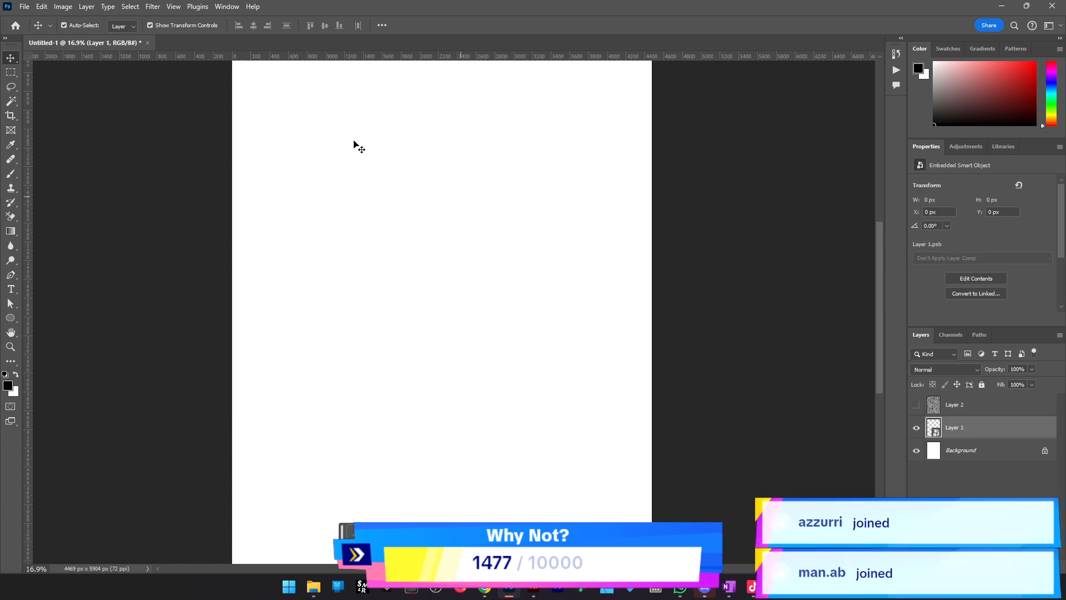
pyautogui.click(155, 6)
pyautogui.moveTo(219, 204)
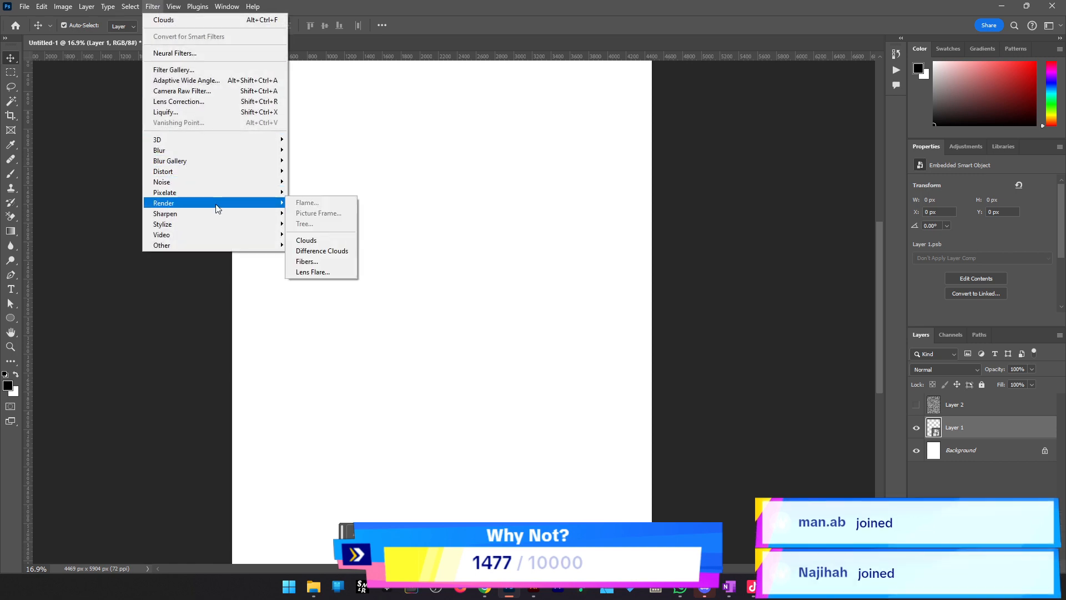
pyautogui.click(340, 243)
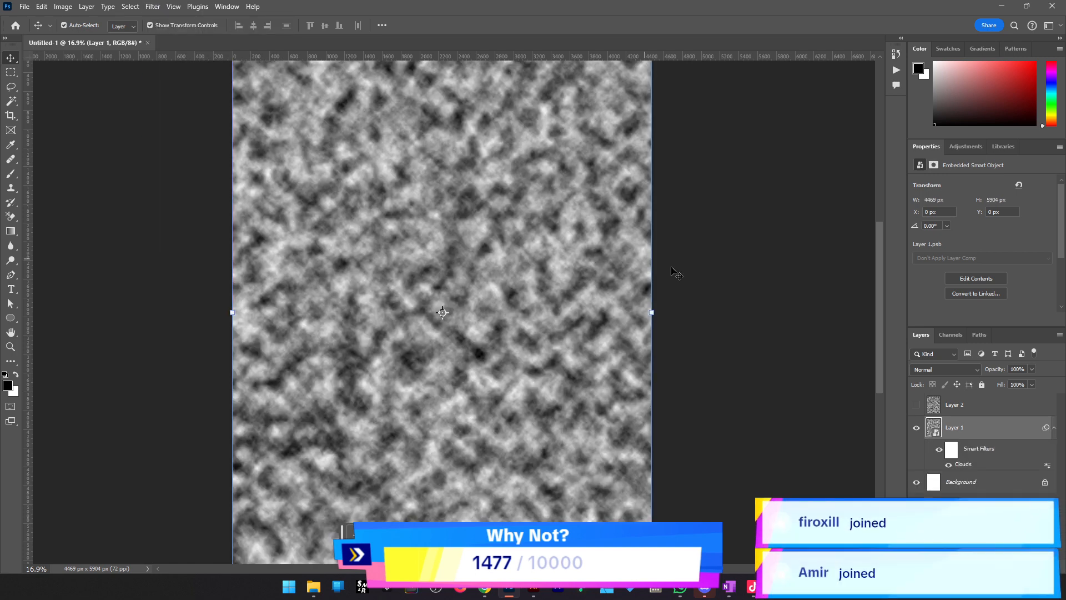
# Re-render Layer 1's Clouds smart filter three times to vary the pattern
pyautogui.doubleClick(968, 465)
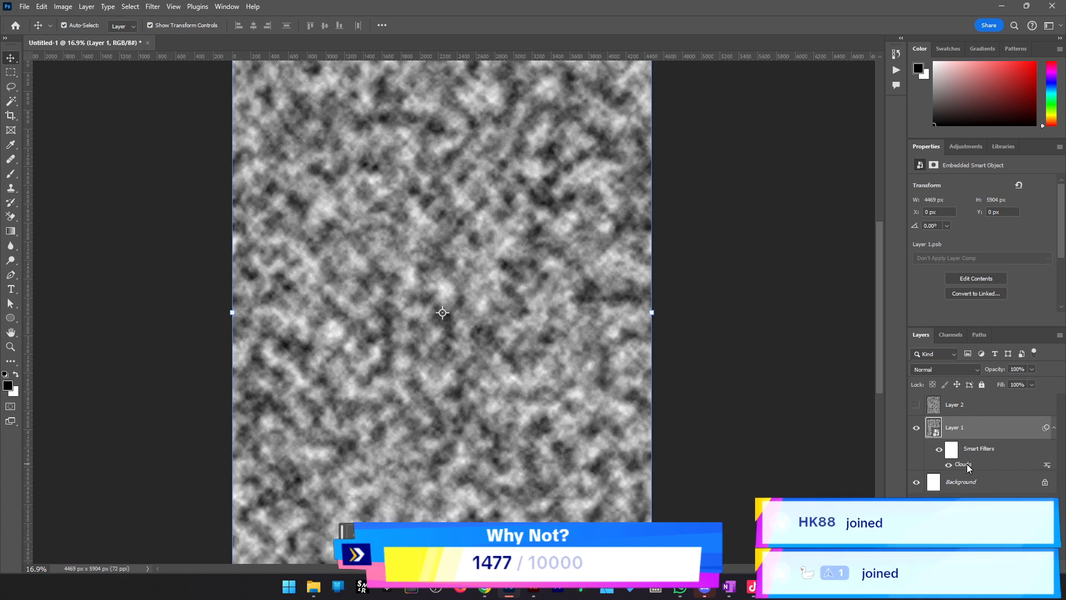
pyautogui.doubleClick(964, 464)
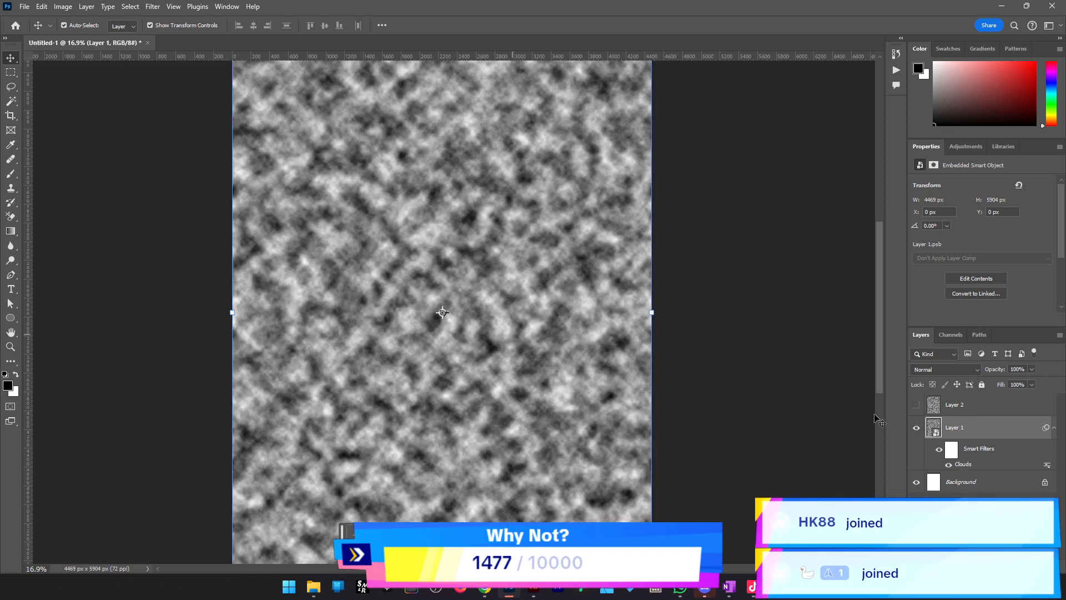
pyautogui.doubleClick(965, 465)
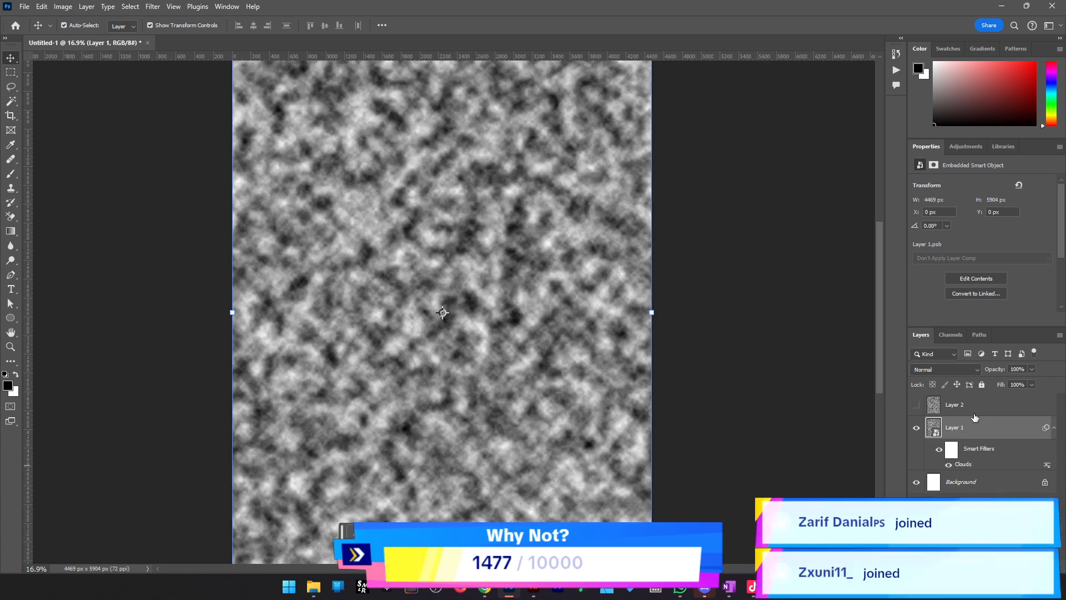
# Delete the hidden Layer 2, leaving the Clouds smart object above the background
pyautogui.click(980, 410)
pyautogui.press('Delete')
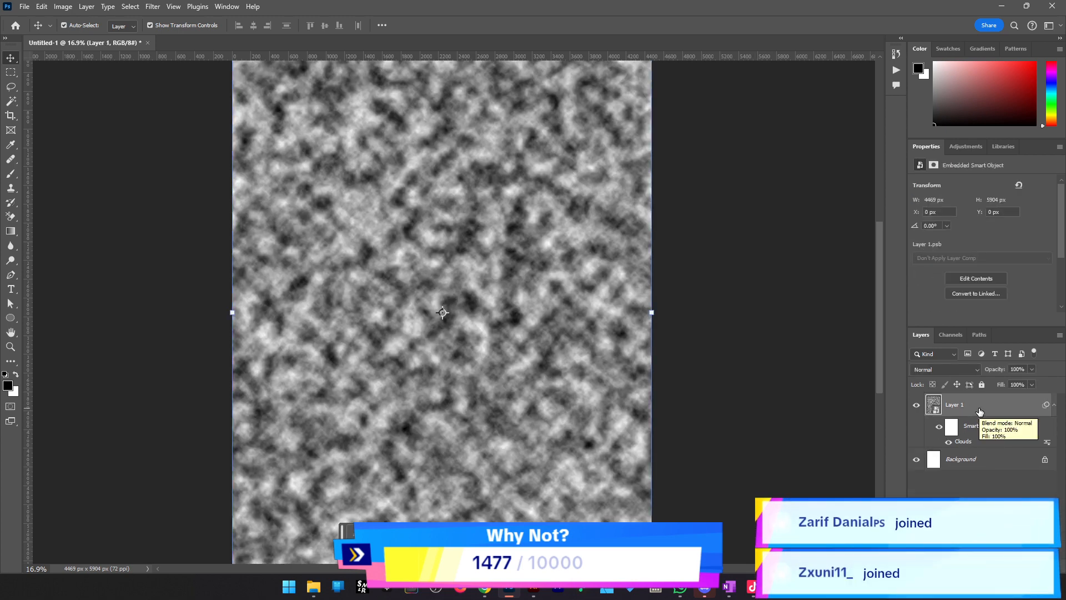
pyautogui.press('z')
pyautogui.keyDown('alt'); pyautogui.click(373, 304); pyautogui.keyUp('alt')
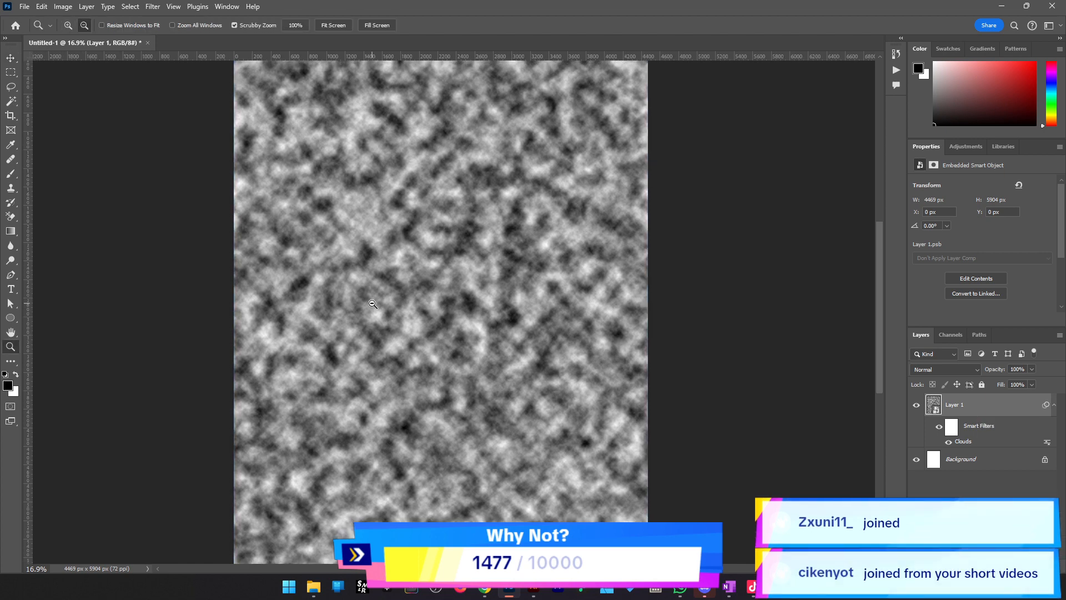
pyautogui.keyDown('alt'); pyautogui.click(372, 303); pyautogui.keyUp('alt')
pyautogui.press('v')
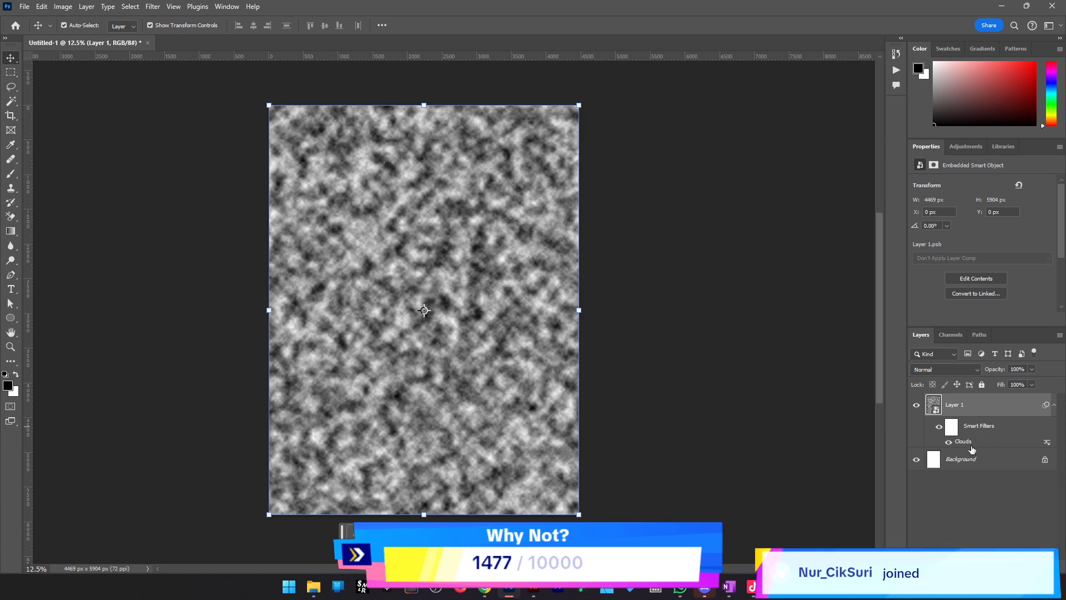
# Apply a Gaussian Blur smart filter with a 20-pixel radius to Layer 1's clouds
pyautogui.click(152, 7)
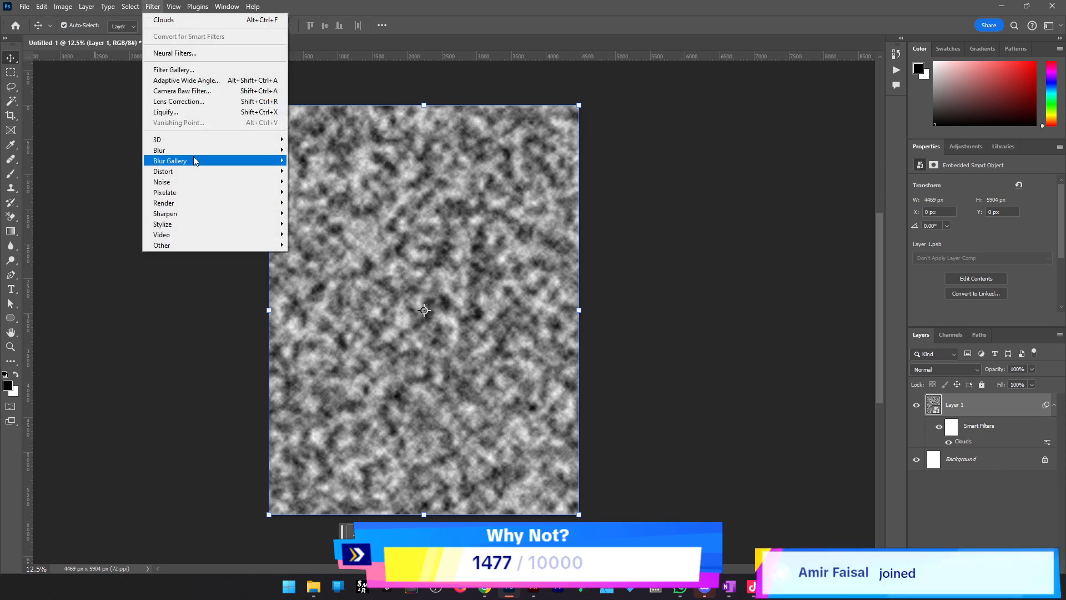
pyautogui.moveTo(223, 156)
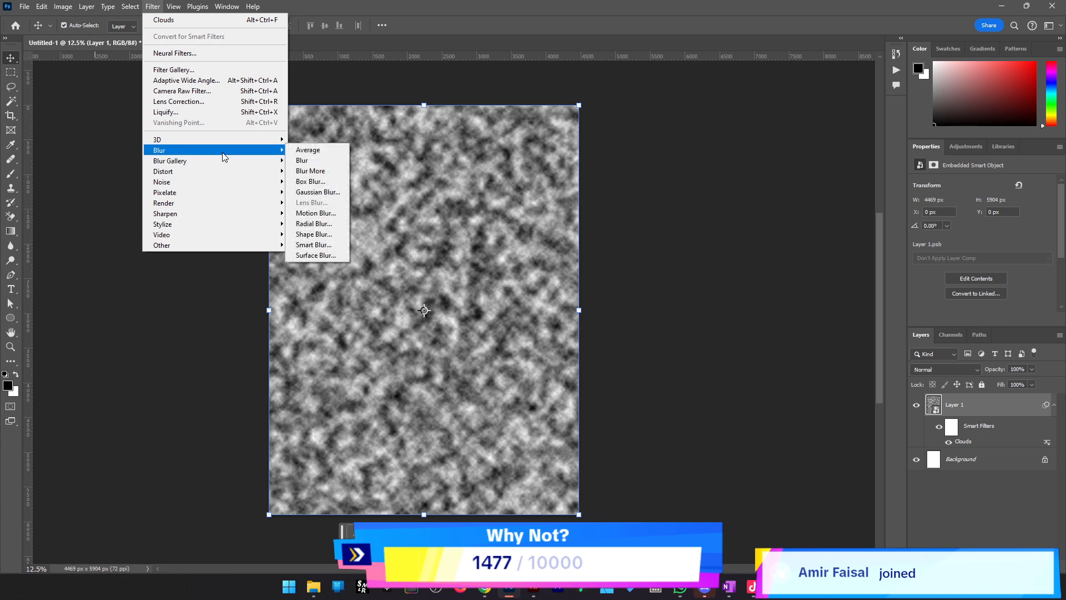
pyautogui.click(315, 192)
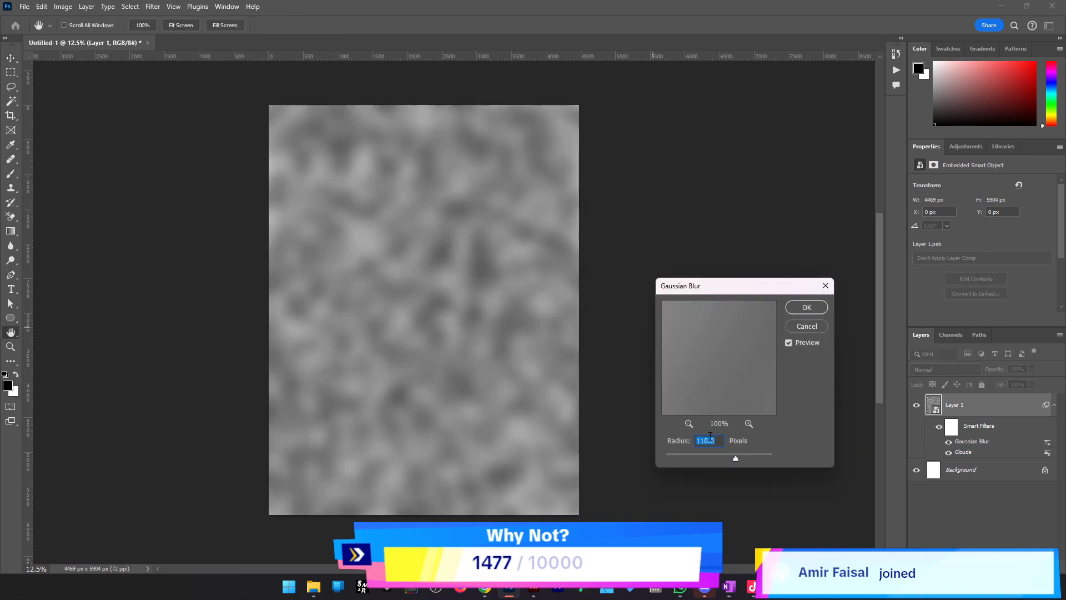
pyautogui.moveTo(688, 459); pyautogui.dragTo(715, 461)
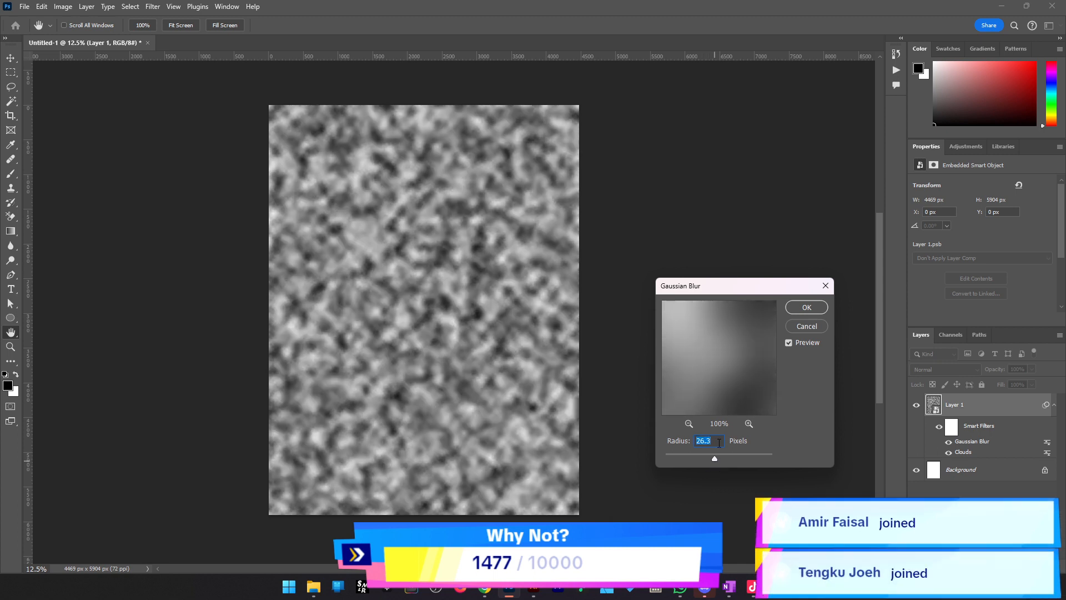
pyautogui.write('20.0')
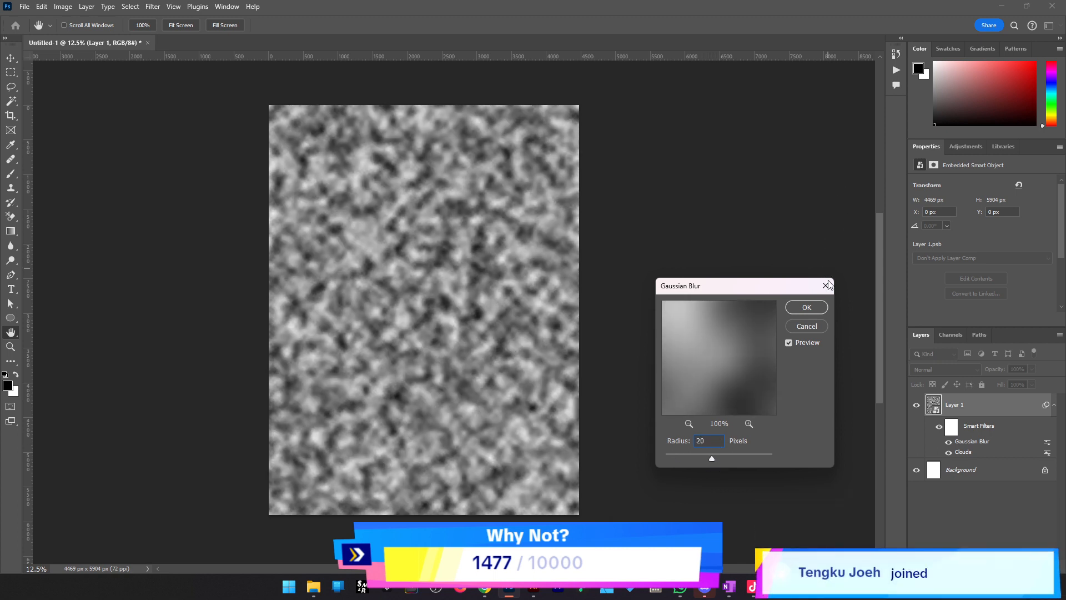
pyautogui.click(816, 305)
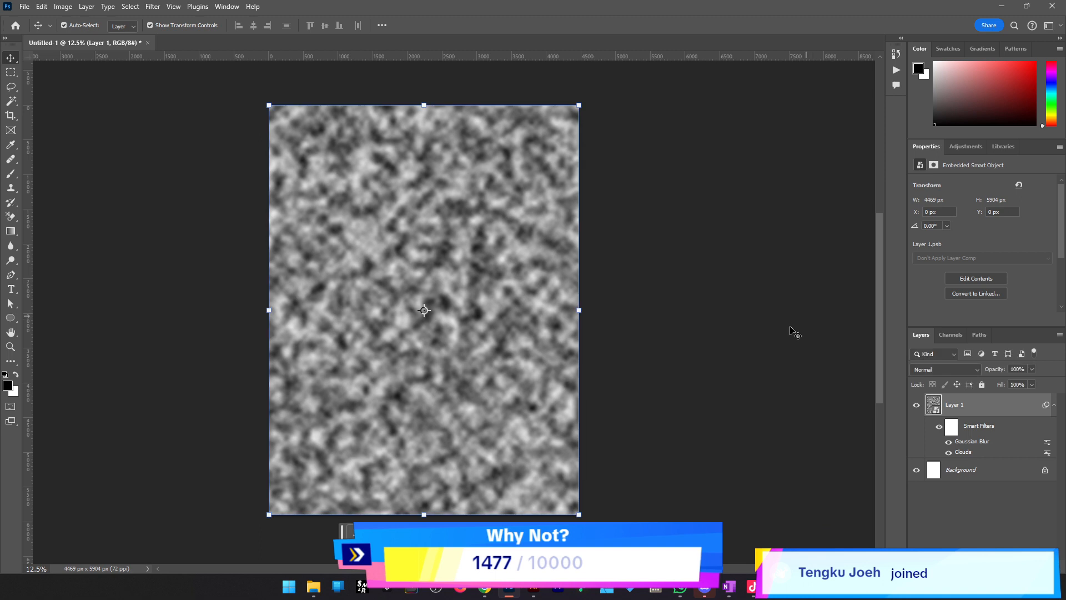
pyautogui.doubleClick(973, 442)
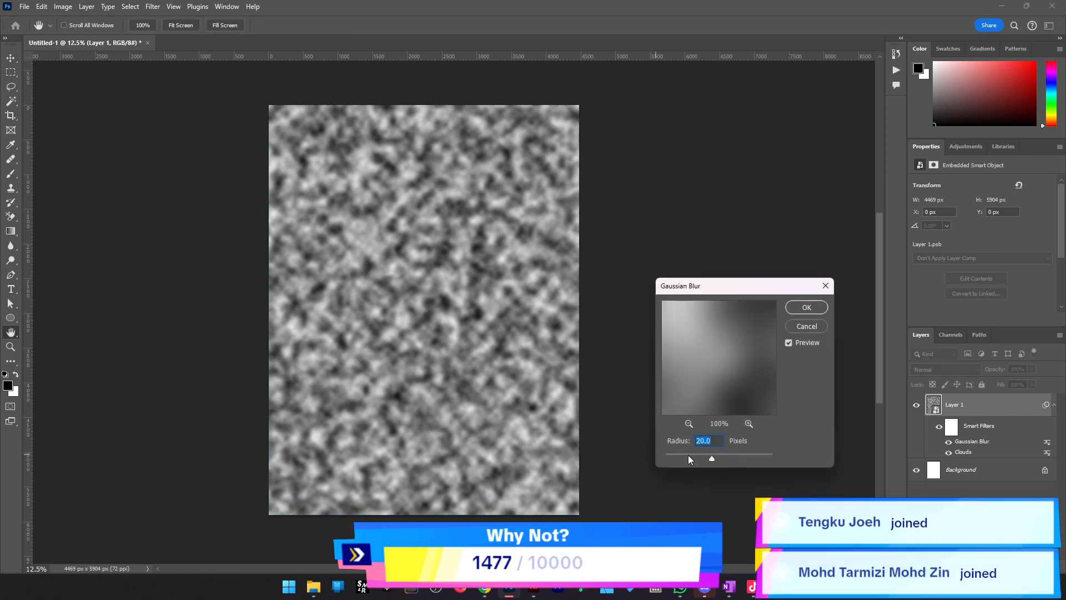
pyautogui.click(808, 309)
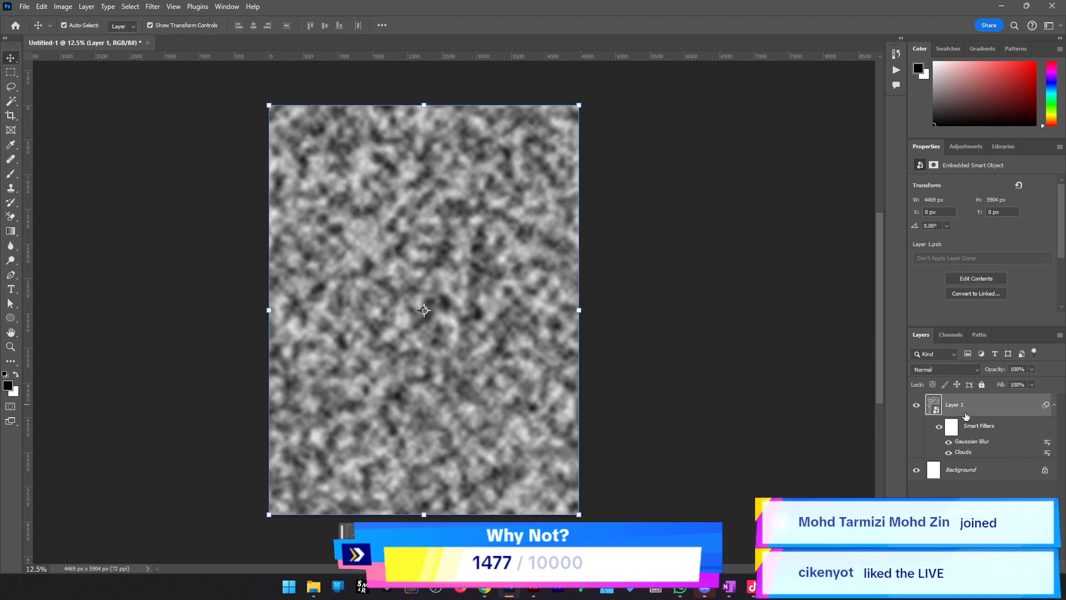
# Apply a Threshold adjustment to Layer 1 as a smart filter, raising the level above 128 so black dominates the pattern
pyautogui.click(154, 8)
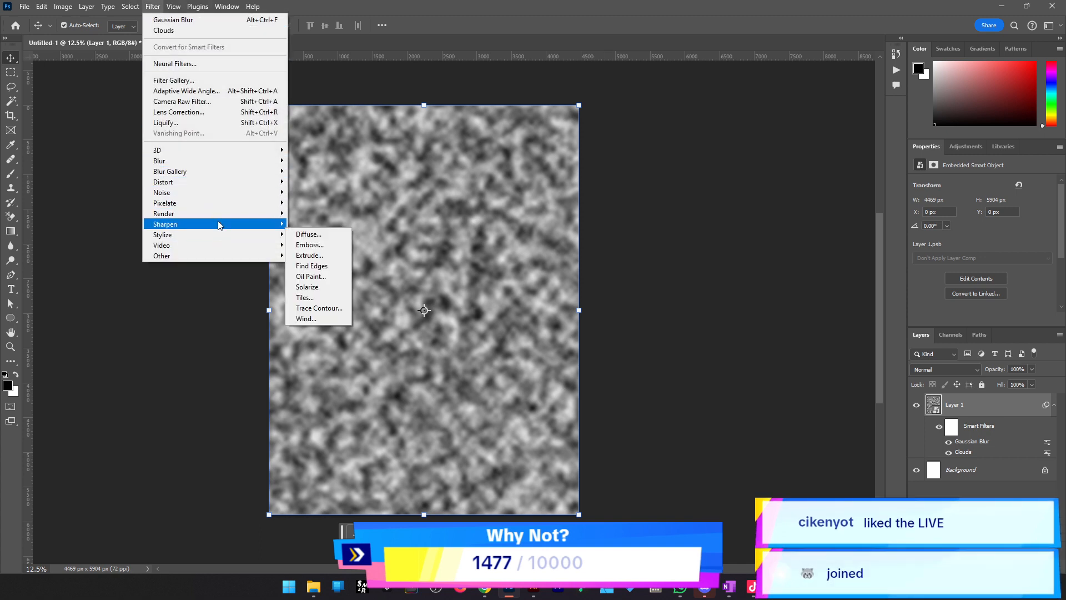
pyautogui.click(951, 401)
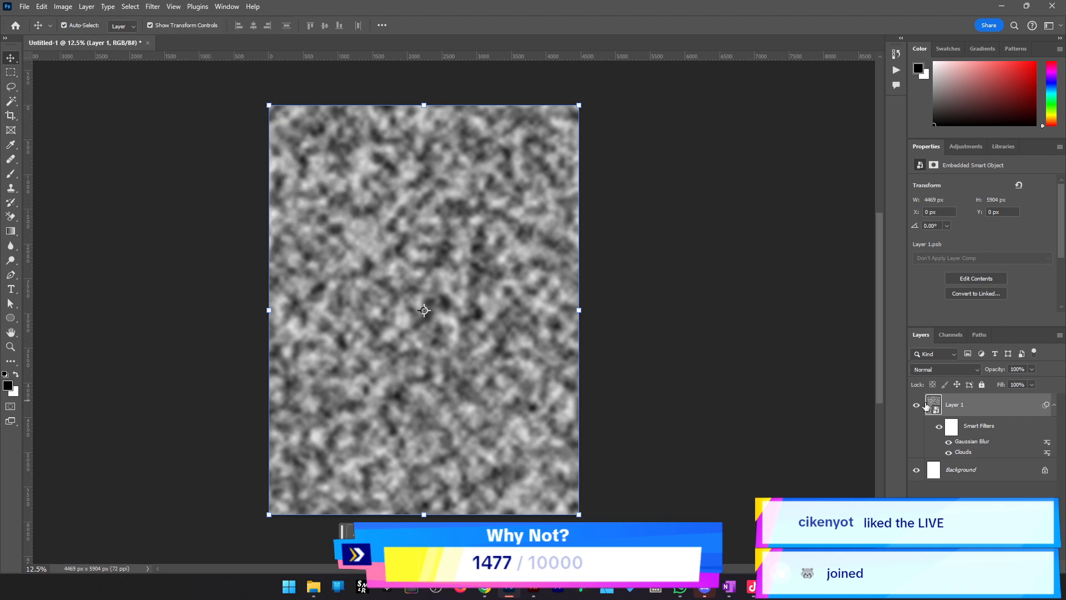
pyautogui.click(63, 7)
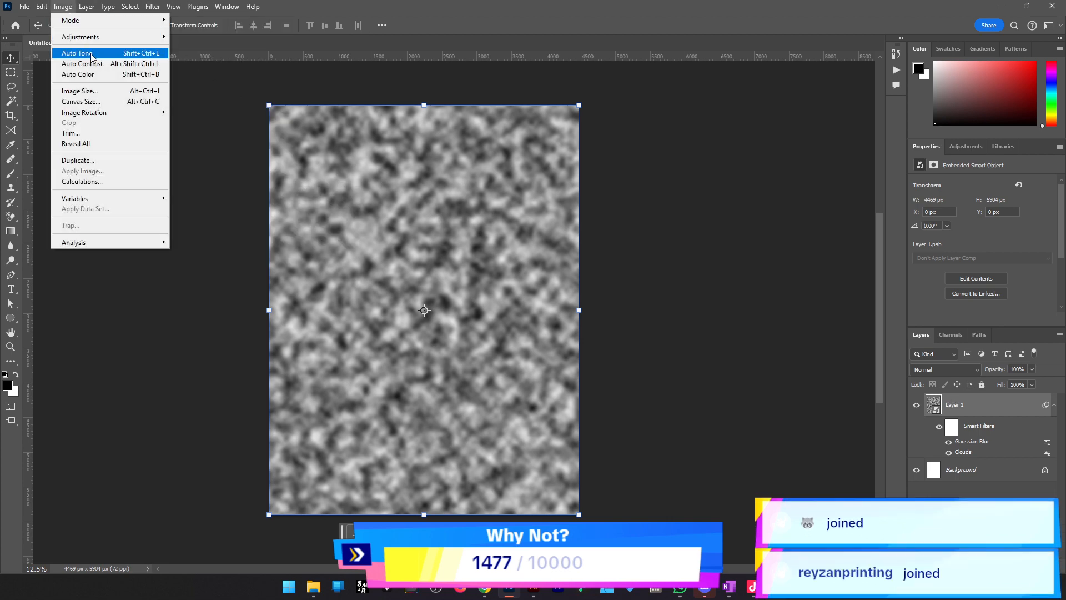
pyautogui.moveTo(100, 37)
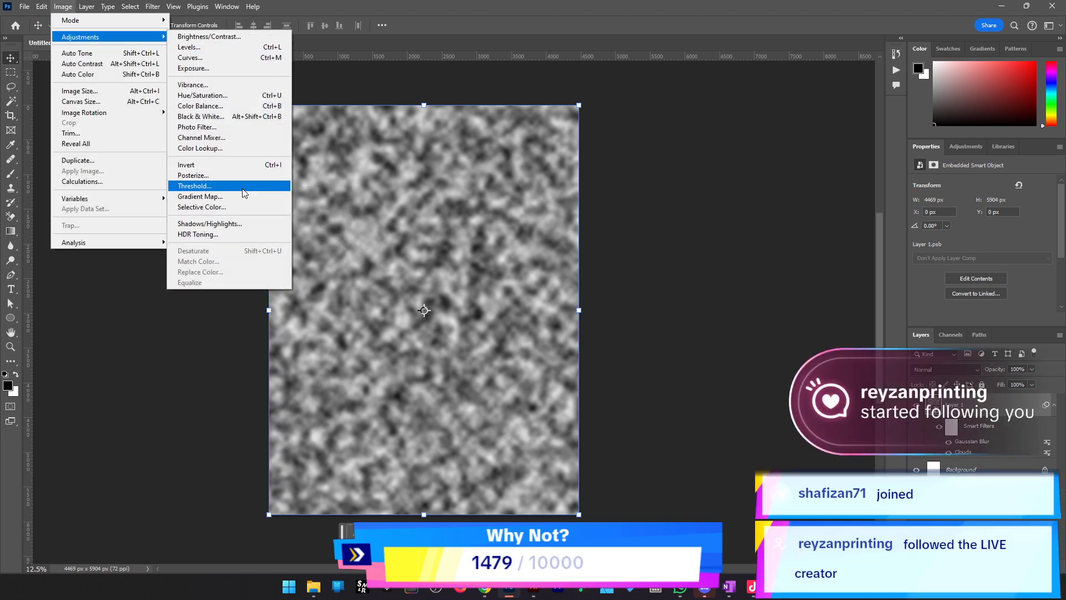
pyautogui.click(194, 185)
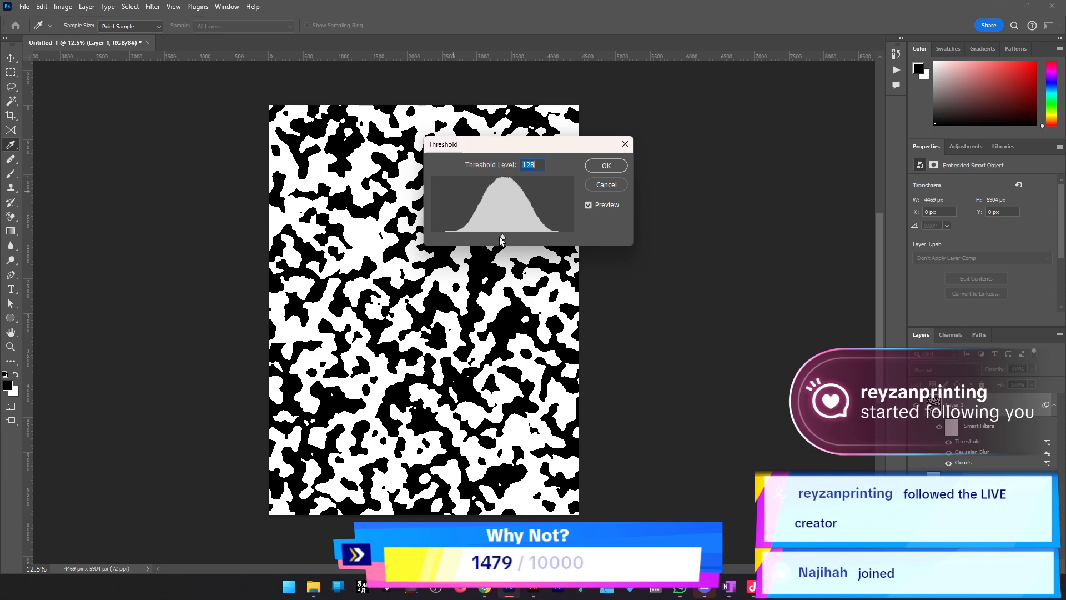
pyautogui.moveTo(498, 236); pyautogui.dragTo(515, 233)
pyautogui.press('Return')
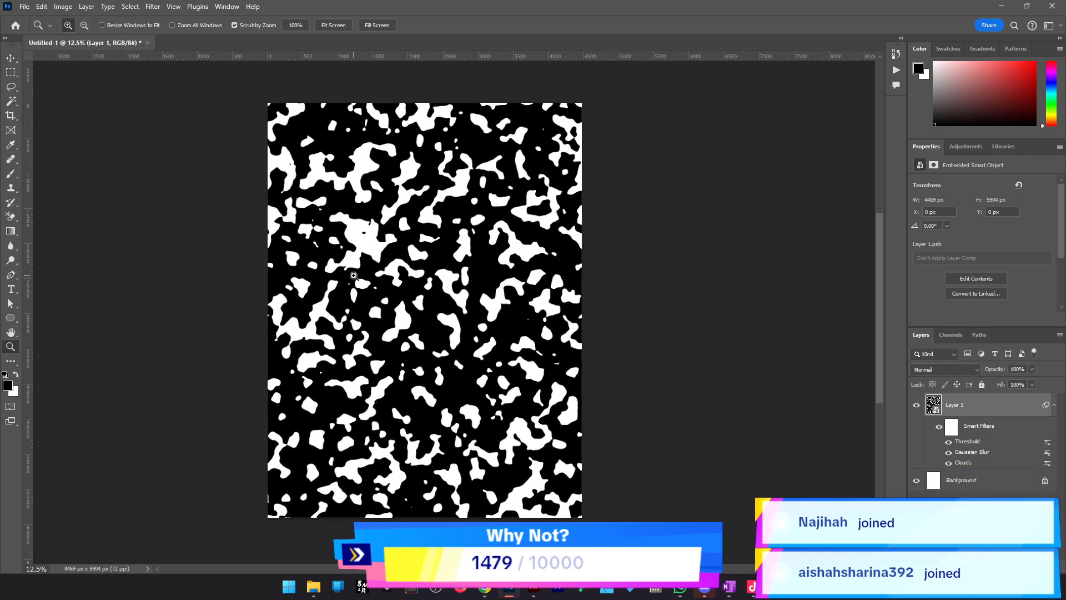
# Re-render the Clouds smart filter beneath the blur and threshold twice to vary the camouflage shapes
pyautogui.hotkey('ctrl', '+')
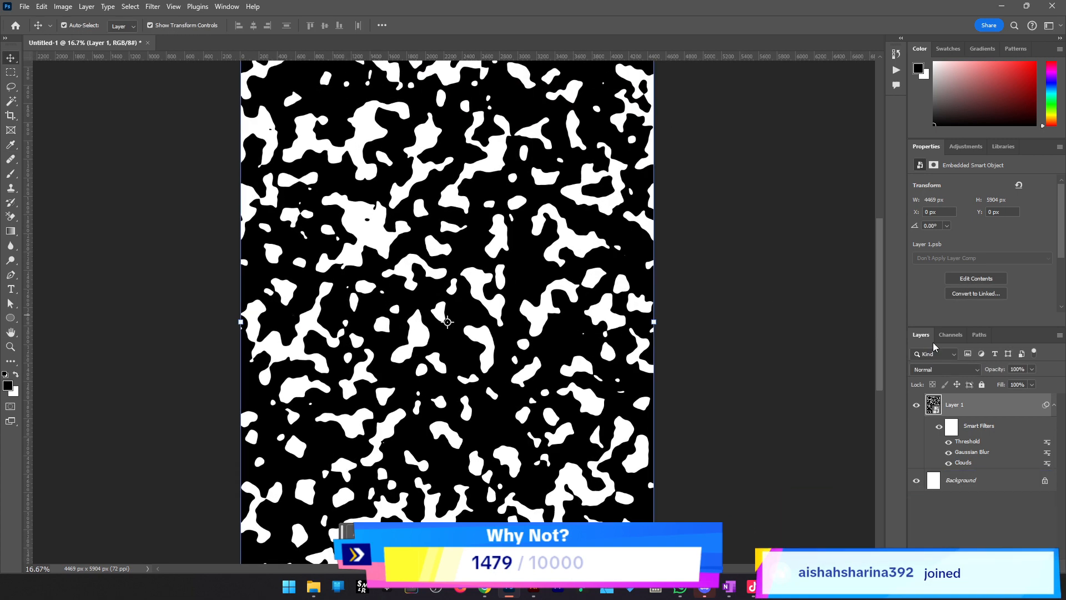
pyautogui.doubleClick(972, 452)
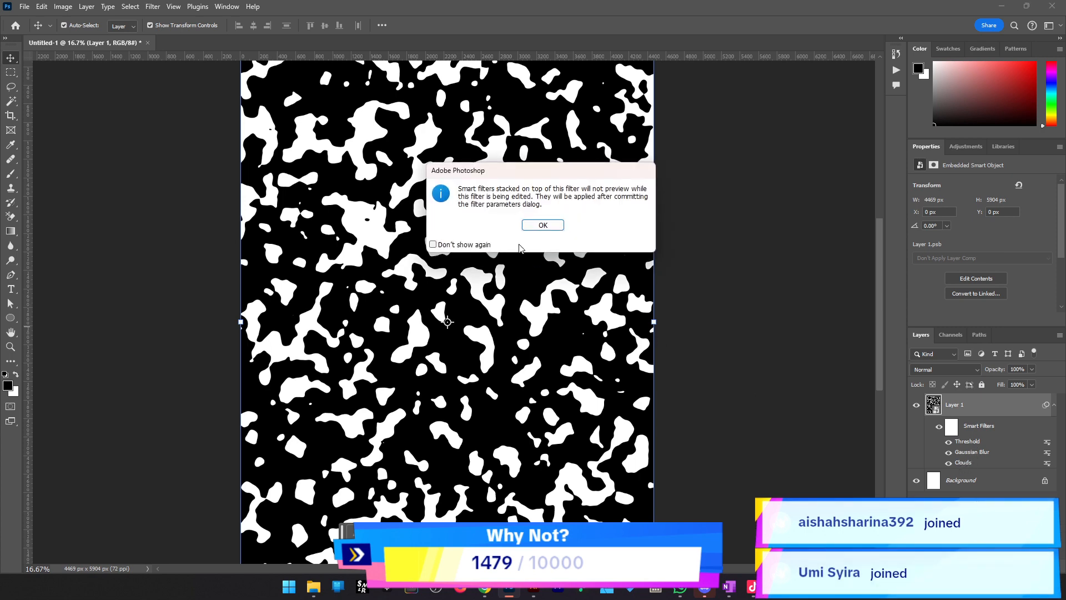
pyautogui.click(543, 226)
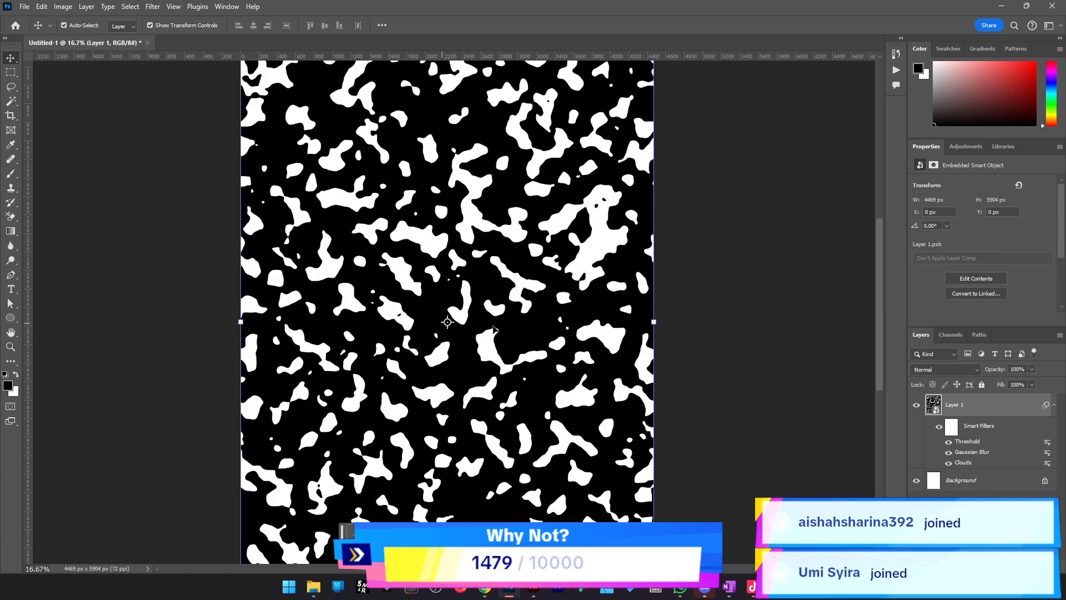
pyautogui.doubleClick(964, 464)
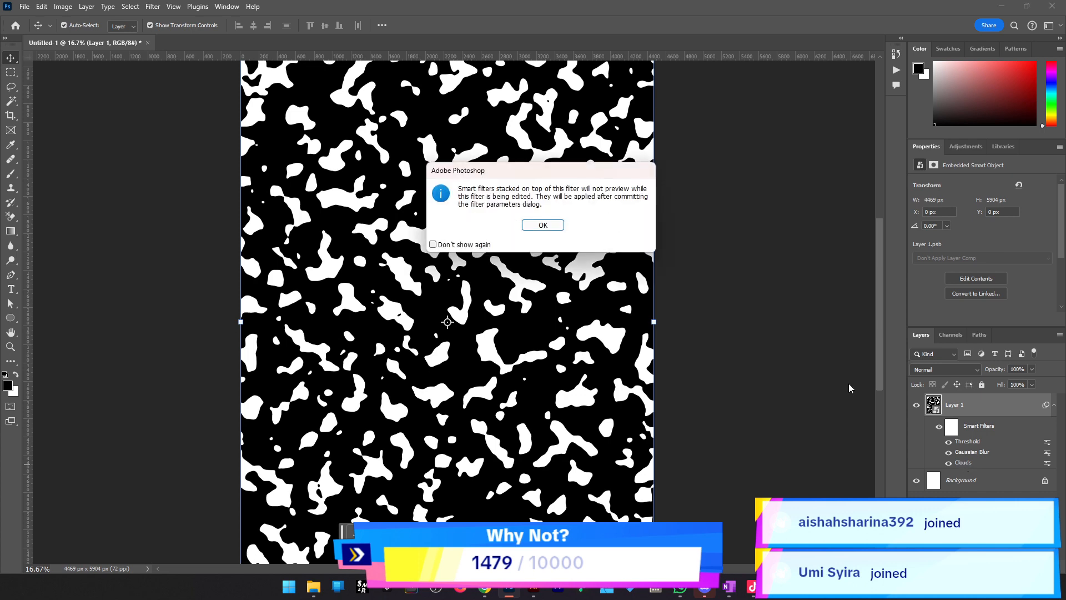
pyautogui.click(557, 225)
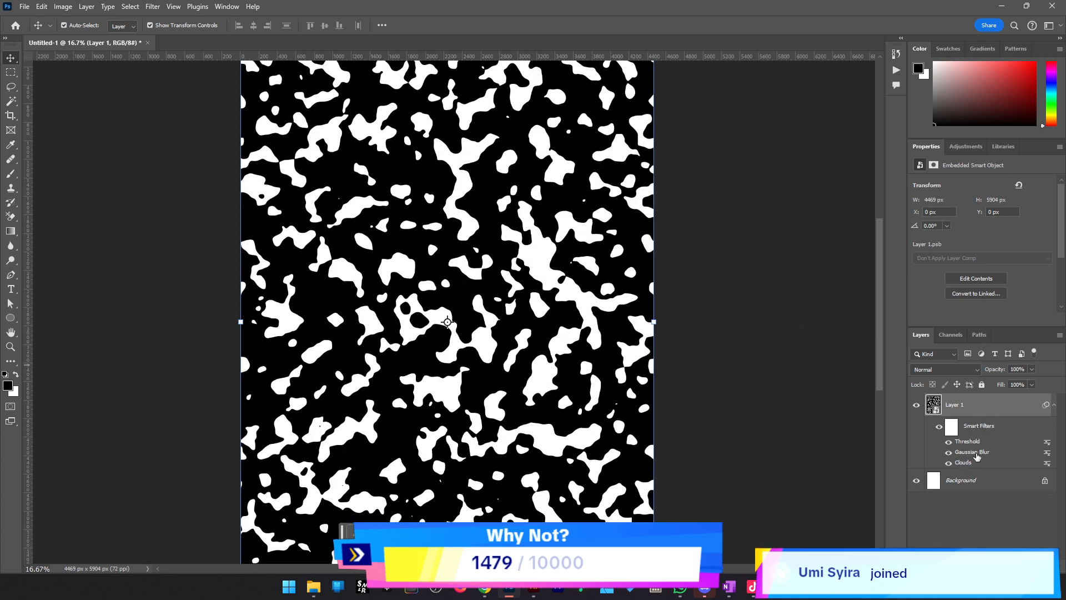
# Set the Gaussian Blur smart filter's radius to 89.9 pixels
pyautogui.doubleClick(971, 453)
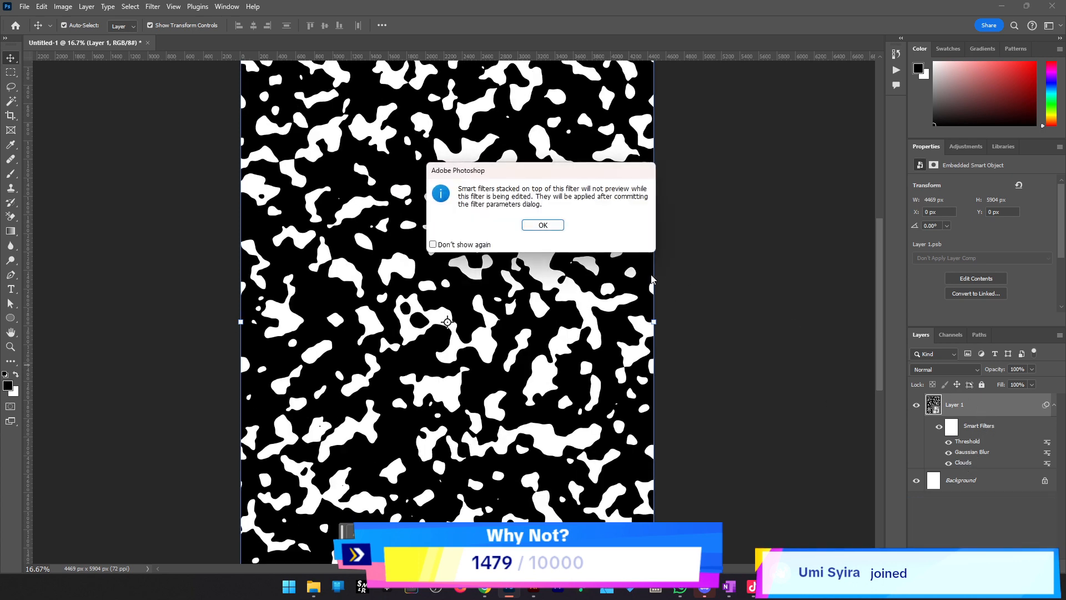
pyautogui.click(550, 225)
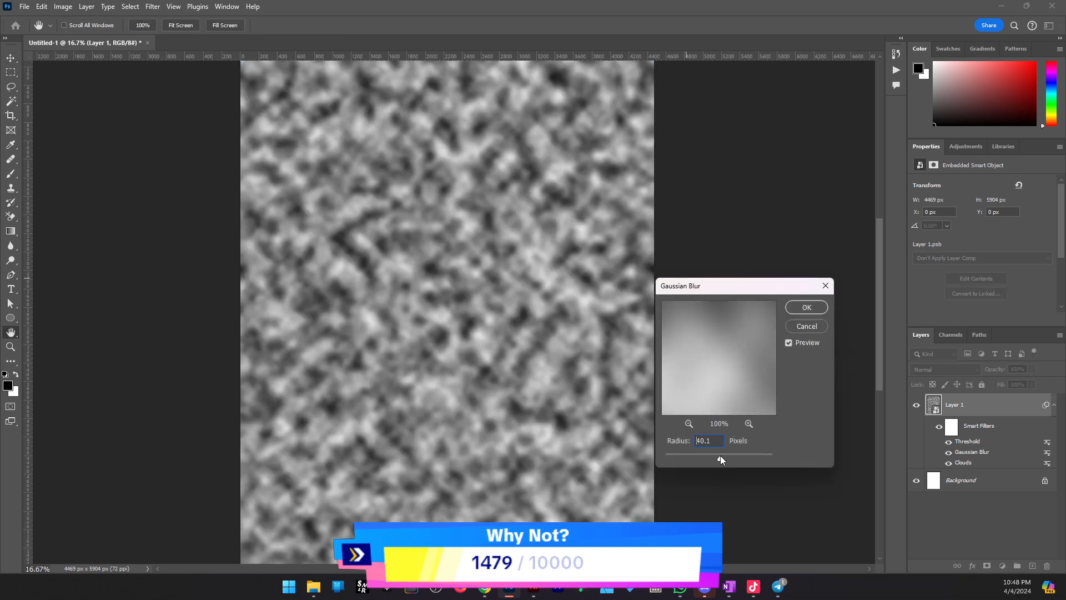
pyautogui.moveTo(731, 455); pyautogui.dragTo(739, 454)
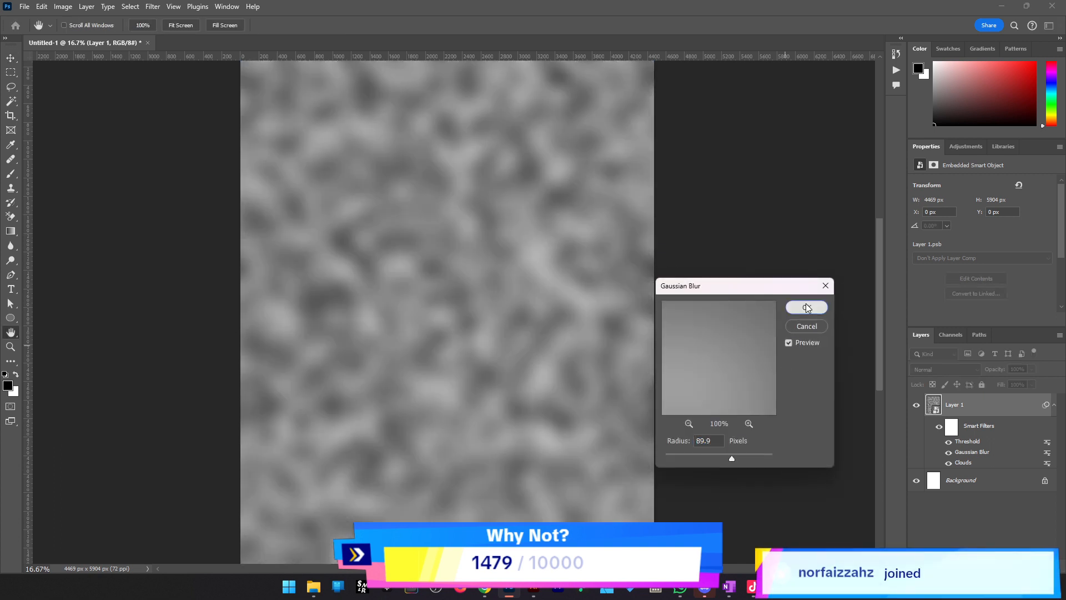
pyautogui.click(806, 307)
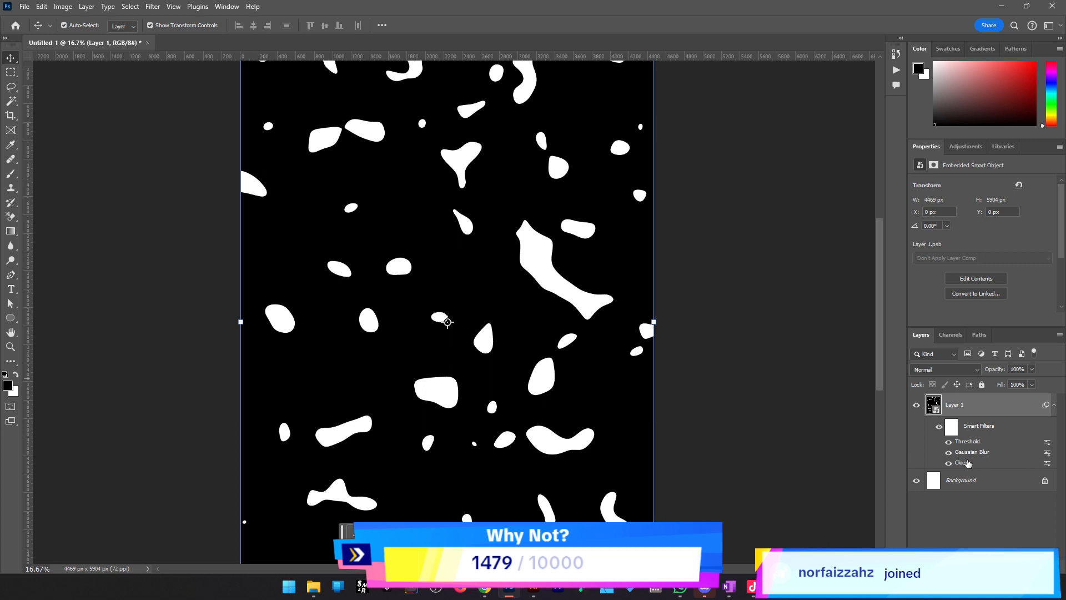
pyautogui.scroll(2, 482, 317)
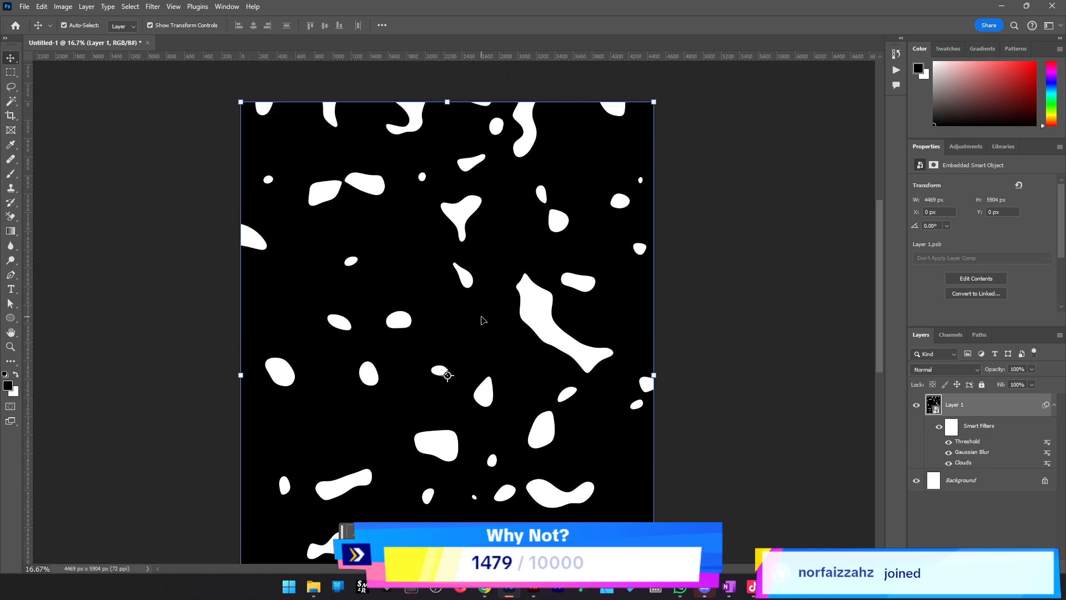
# Reduce the Gaussian Blur smart filter's radius to about 19.4 pixels for finer shapes
pyautogui.doubleClick(982, 452)
pyautogui.click(540, 225)
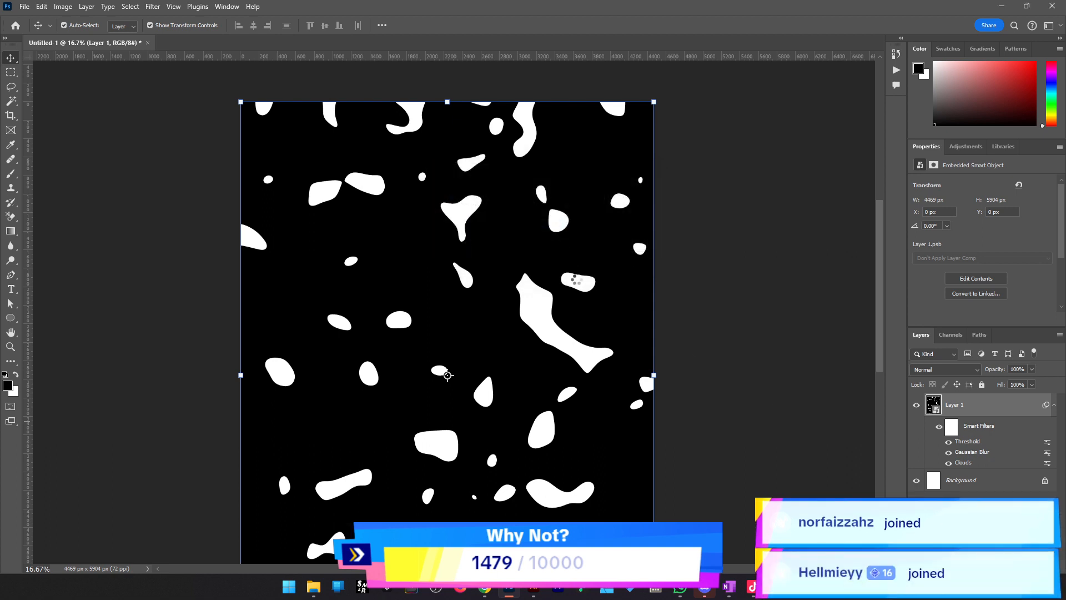
pyautogui.moveTo(732, 458)
pyautogui.mouseDown()
pyautogui.moveTo(691, 454)
pyautogui.moveTo(711, 457)
pyautogui.mouseUp()
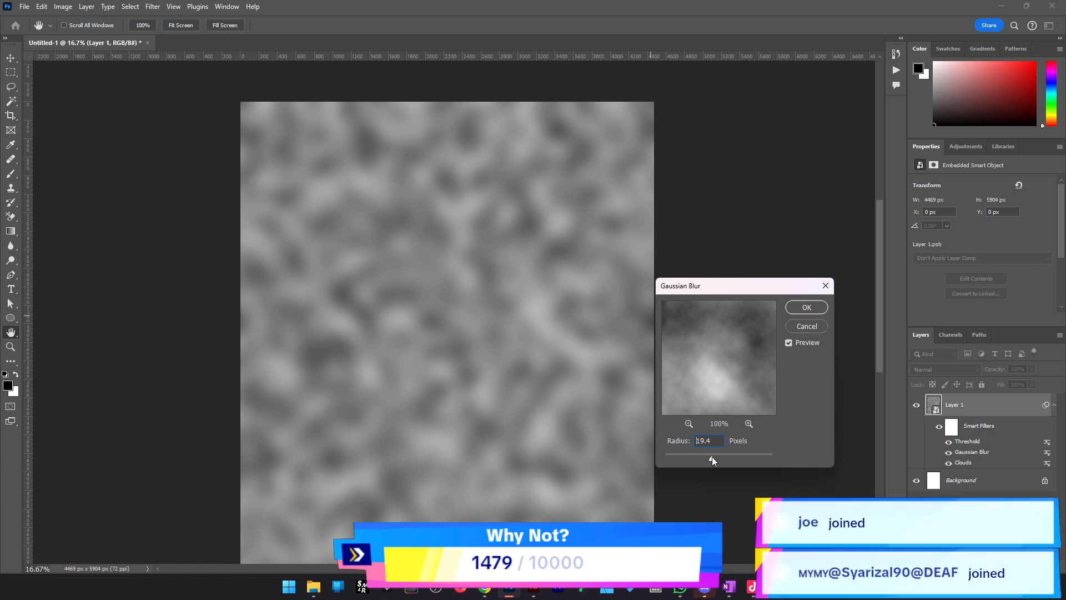
pyautogui.click(799, 309)
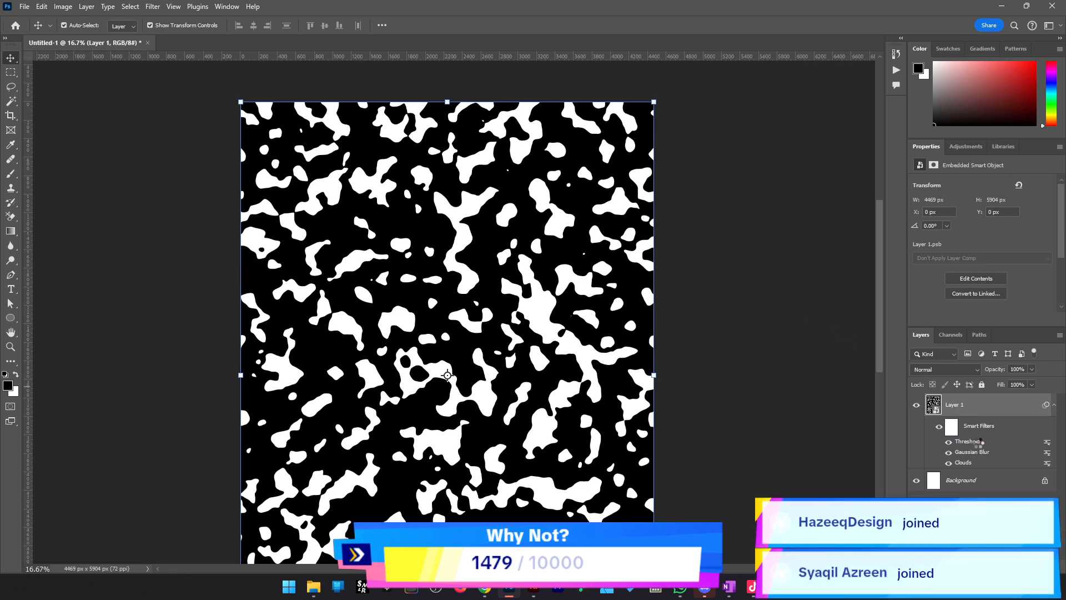
# Set the Threshold smart filter's level to 150
pyautogui.doubleClick(969, 442)
pyautogui.moveTo(508, 234)
pyautogui.mouseDown()
pyautogui.moveTo(477, 231)
pyautogui.moveTo(541, 233)
pyautogui.moveTo(514, 231)
pyautogui.mouseUp()
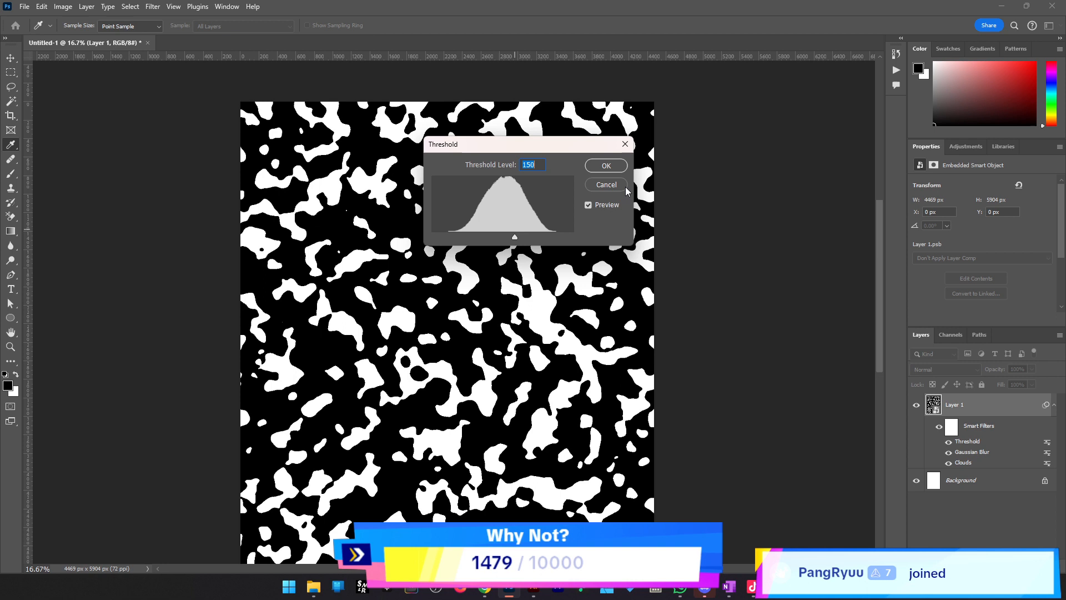
pyautogui.click(607, 166)
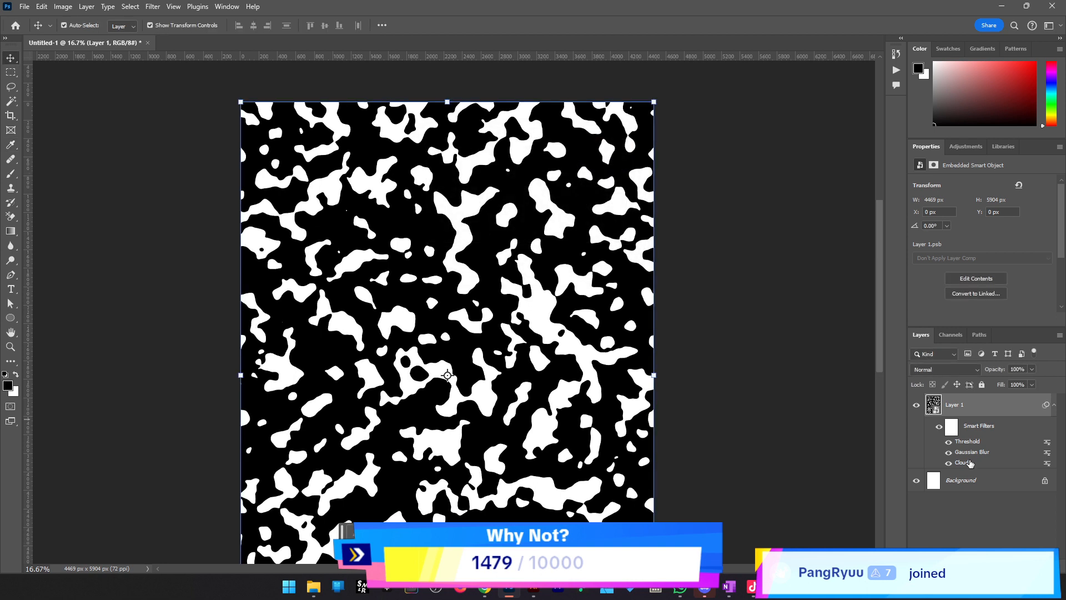
# Knock out Layer 1's black areas in its blending options by raising the Current Layer Blend If black point to about 13
pyautogui.doubleClick(998, 410)
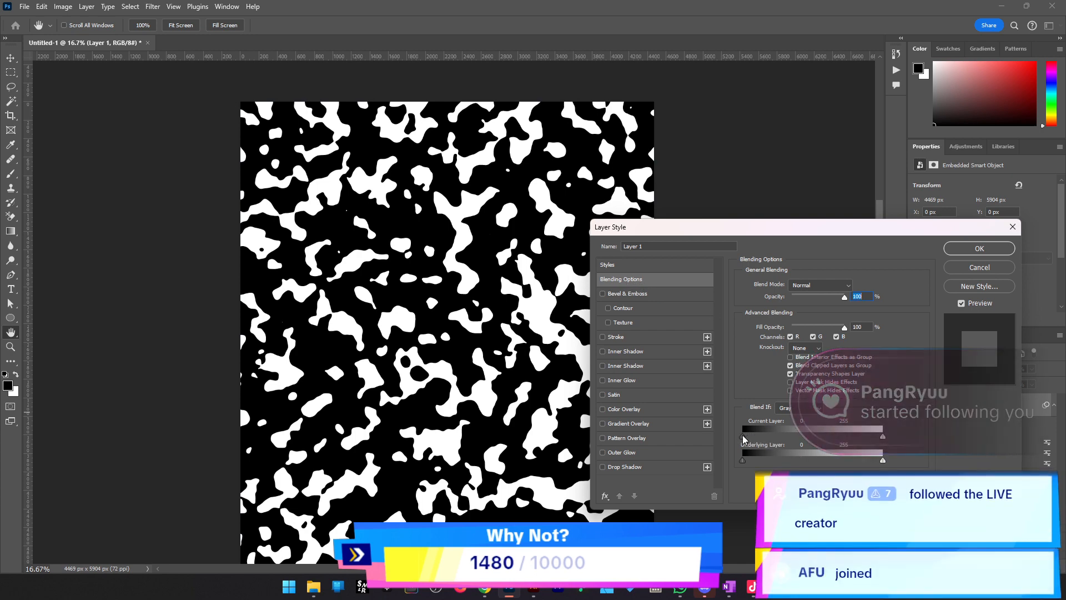
pyautogui.moveTo(741, 436); pyautogui.dragTo(743, 436)
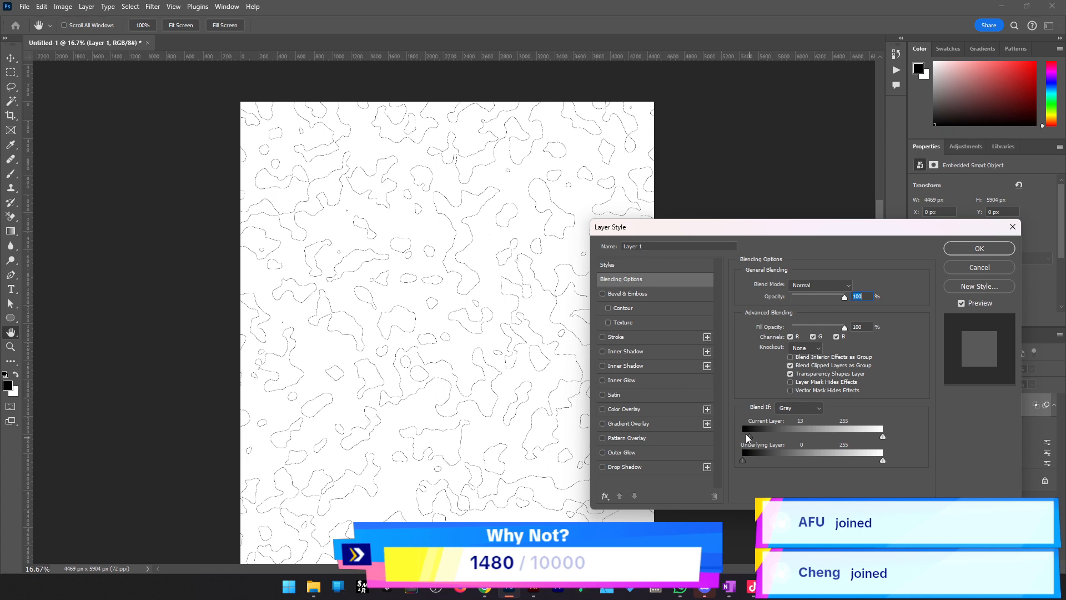
pyautogui.moveTo(755, 434)
pyautogui.mouseDown()
pyautogui.moveTo(738, 434)
pyautogui.moveTo(747, 434)
pyautogui.mouseUp()
pyautogui.click(979, 250)
pyautogui.press('v')
# Add a black Solid Color fill layer between the Background and Layer 1, and hide it with Layer 1 selected
pyautogui.click(955, 480)
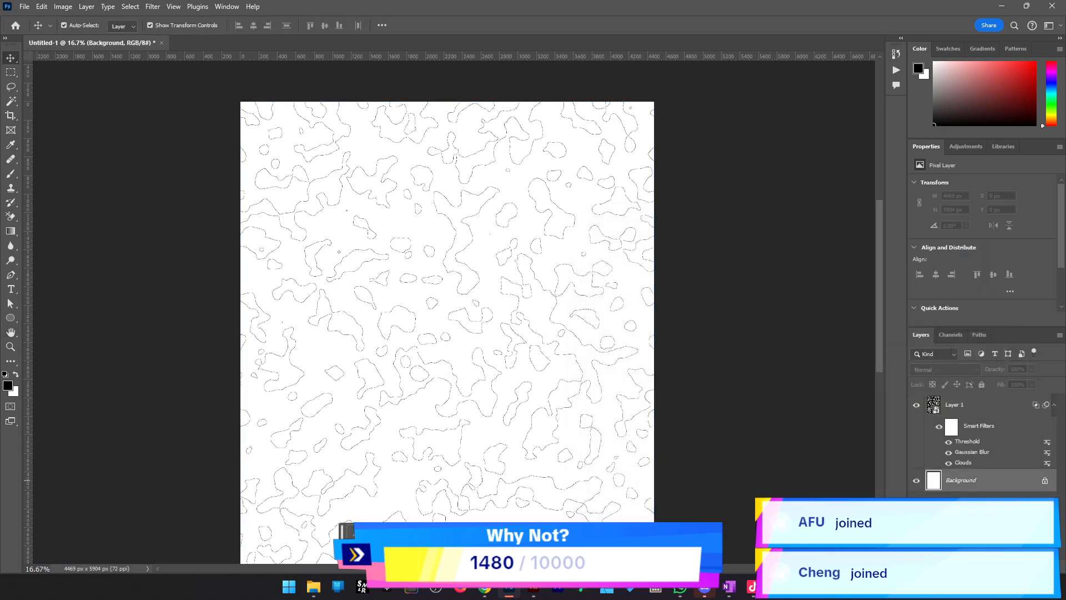
pyautogui.click(981, 354)
pyautogui.click(1003, 370)
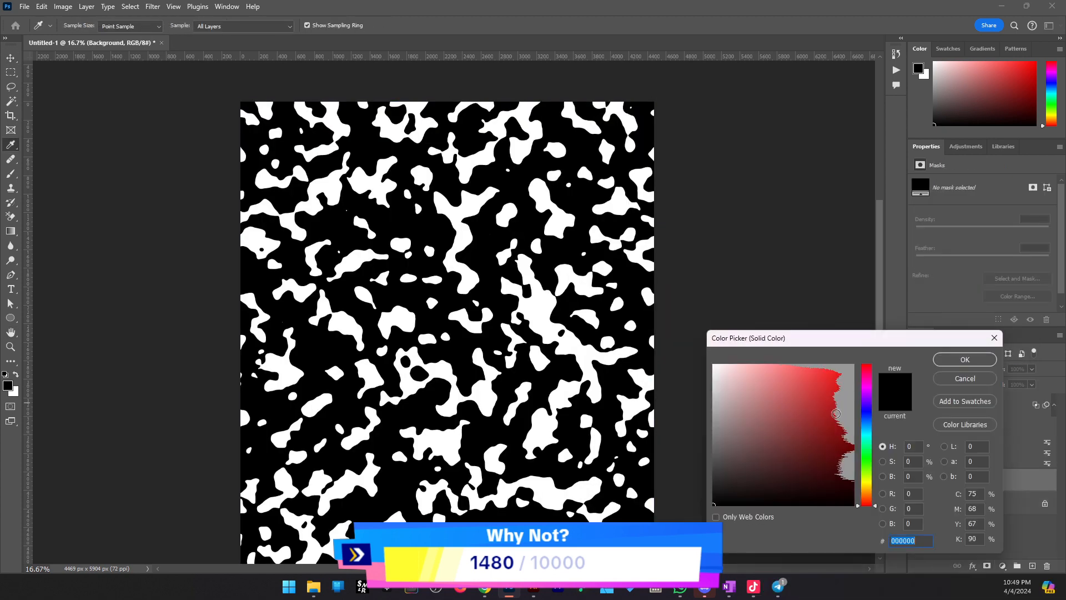
pyautogui.click(852, 409)
pyautogui.moveTo(852, 409)
pyautogui.mouseDown()
pyautogui.moveTo(802, 429)
pyautogui.moveTo(801, 419)
pyautogui.moveTo(704, 514)
pyautogui.mouseUp()
pyautogui.click(945, 362)
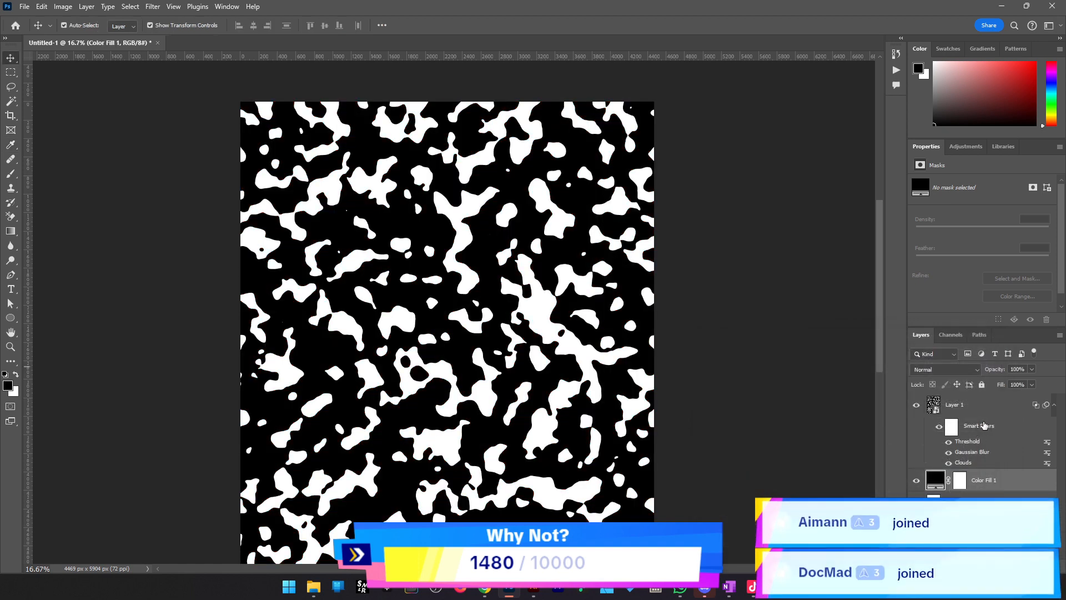
pyautogui.click(982, 424)
pyautogui.click(917, 481)
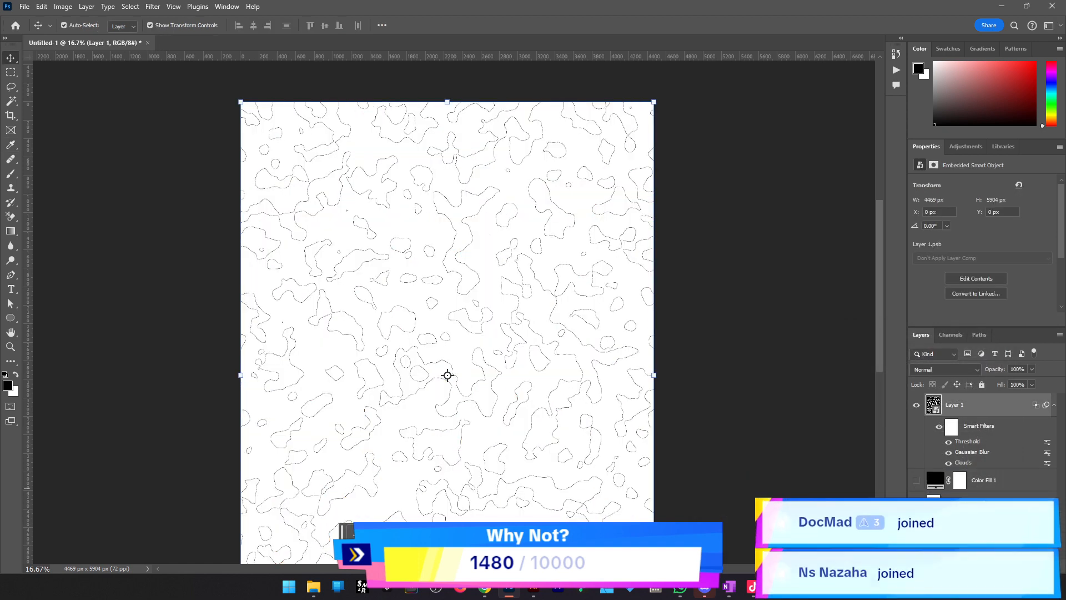
# Inspect the outlines of the Layer 1 shapes up close and show the black Color Fill 1 layer beneath them
pyautogui.hotkey('ctrl', 'space')
pyautogui.keyDown('ctrl'); pyautogui.click(512, 311); pyautogui.keyUp('ctrl')
pyautogui.keyDown('ctrl'); pyautogui.click(512, 310); pyautogui.keyUp('ctrl')
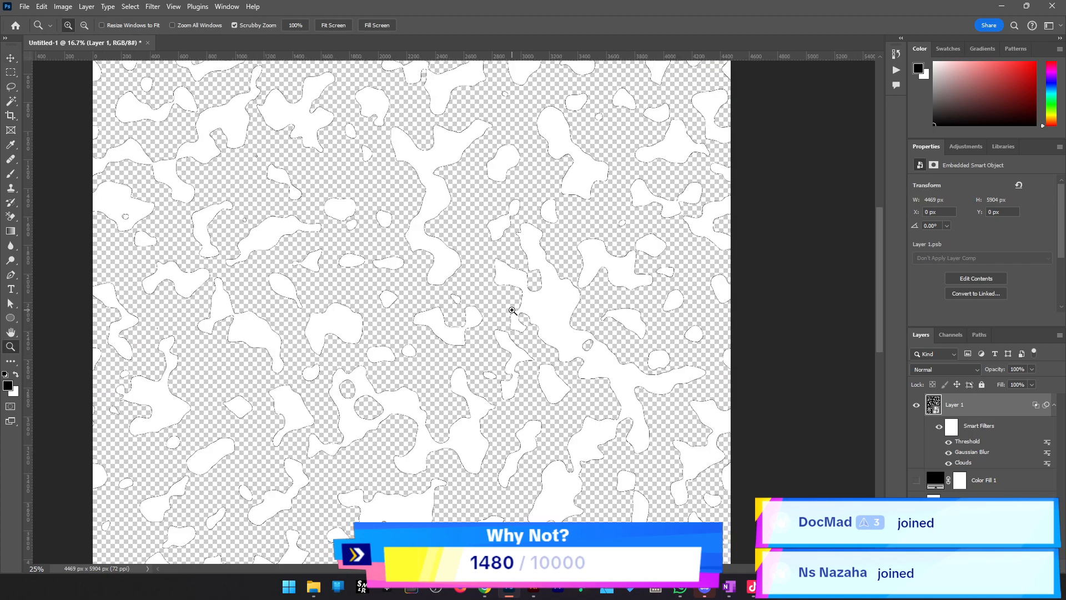
pyautogui.keyDown('ctrl'); pyautogui.click(512, 311); pyautogui.keyUp('ctrl')
pyautogui.hotkey('ctrl', 'alt', 'space')
pyautogui.keyDown('ctrl'); pyautogui.keyDown('alt'); pyautogui.click(436, 381); pyautogui.keyUp('alt'); pyautogui.keyUp('ctrl')
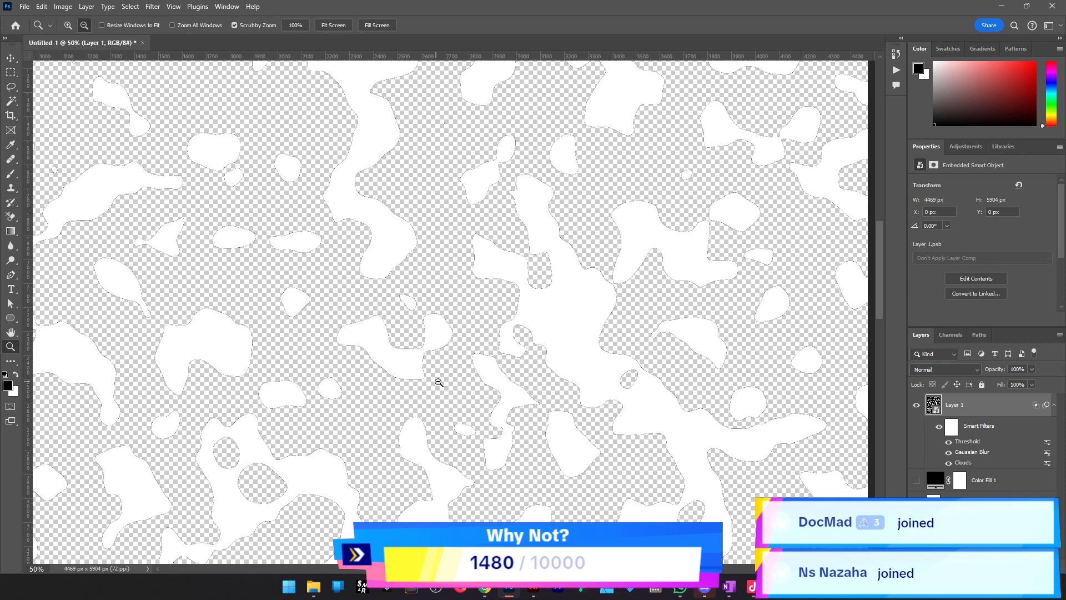
pyautogui.click(916, 481)
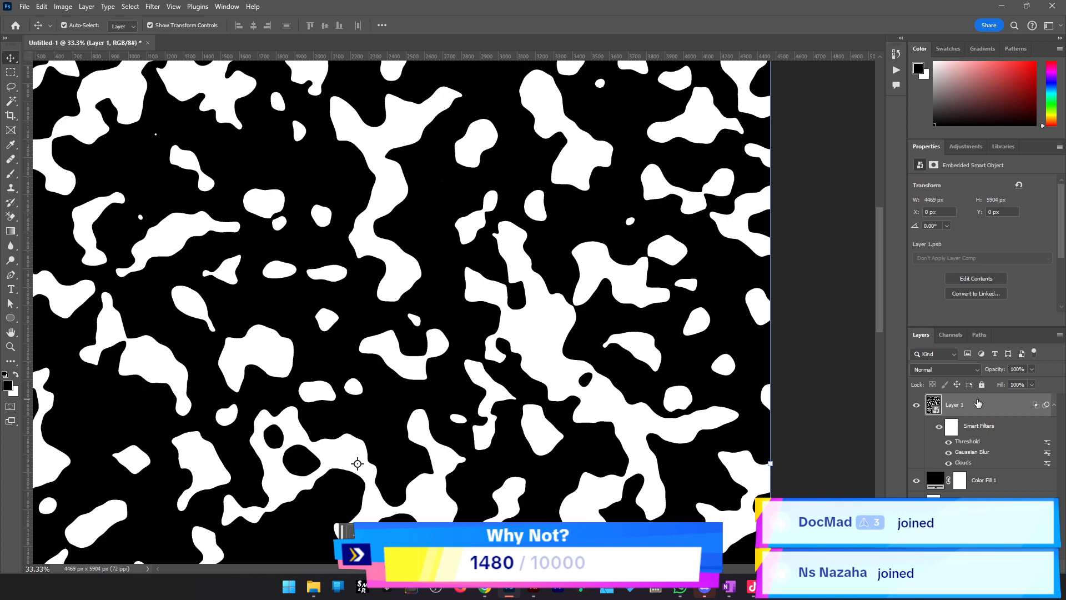
# Check Layer 1's Blend If settings in its blending options and examine the pattern against the black fill
pyautogui.doubleClick(978, 404)
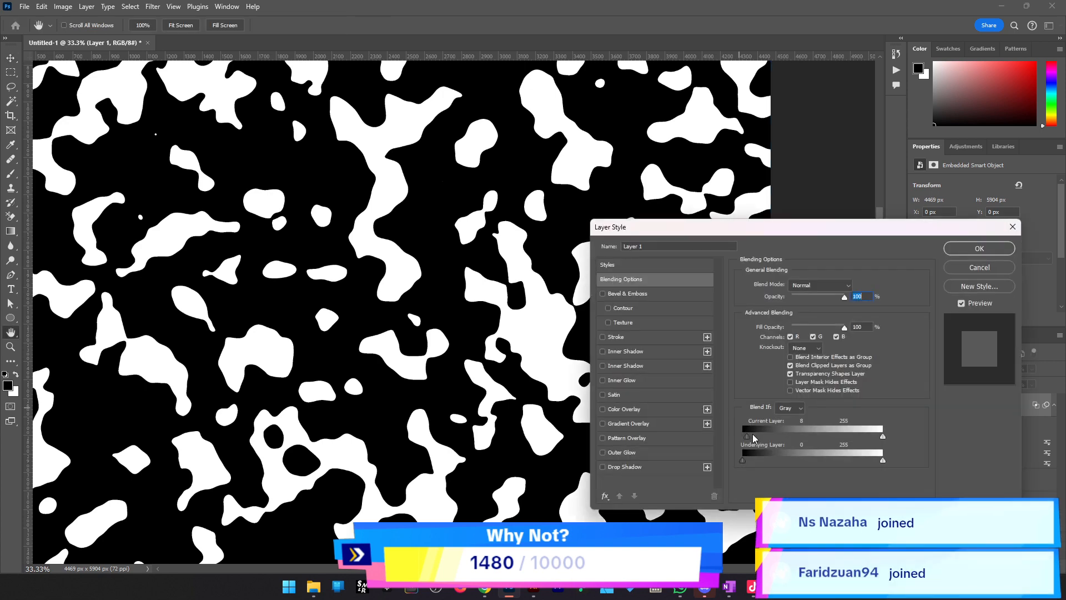
pyautogui.click(994, 248)
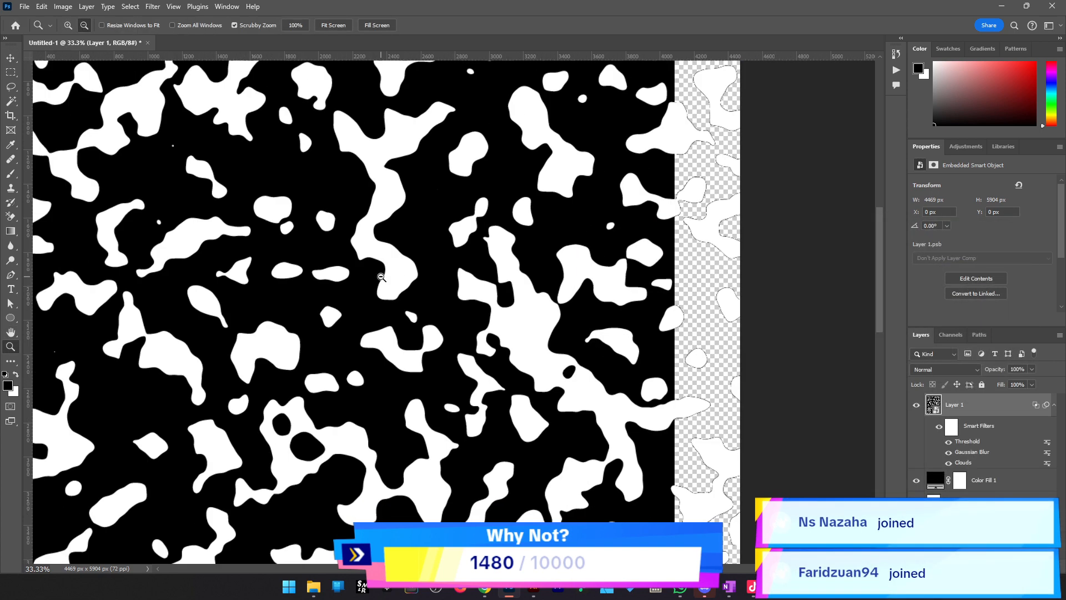
pyautogui.hotkey('ctrl', 'alt', 'space')
pyautogui.keyDown('ctrl'); pyautogui.keyDown('alt'); pyautogui.click(335, 294); pyautogui.keyUp('alt'); pyautogui.keyUp('ctrl')
pyautogui.keyDown('ctrl'); pyautogui.click(334, 293); pyautogui.keyUp('ctrl')
pyautogui.keyDown('ctrl'); pyautogui.keyDown('alt'); pyautogui.click(334, 293); pyautogui.keyUp('alt'); pyautogui.keyUp('ctrl')
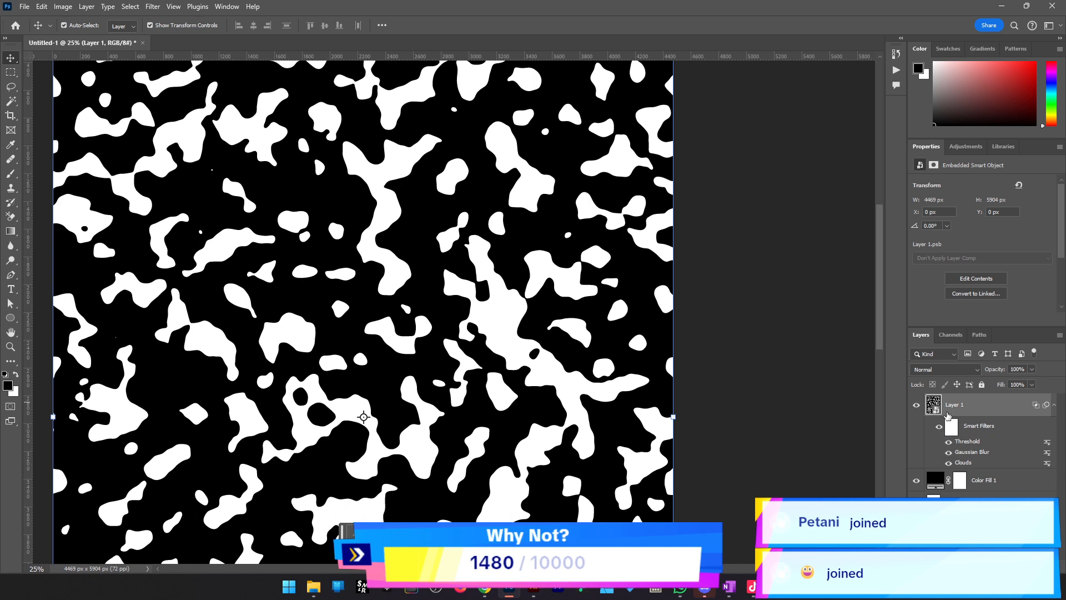
pyautogui.click(987, 567)
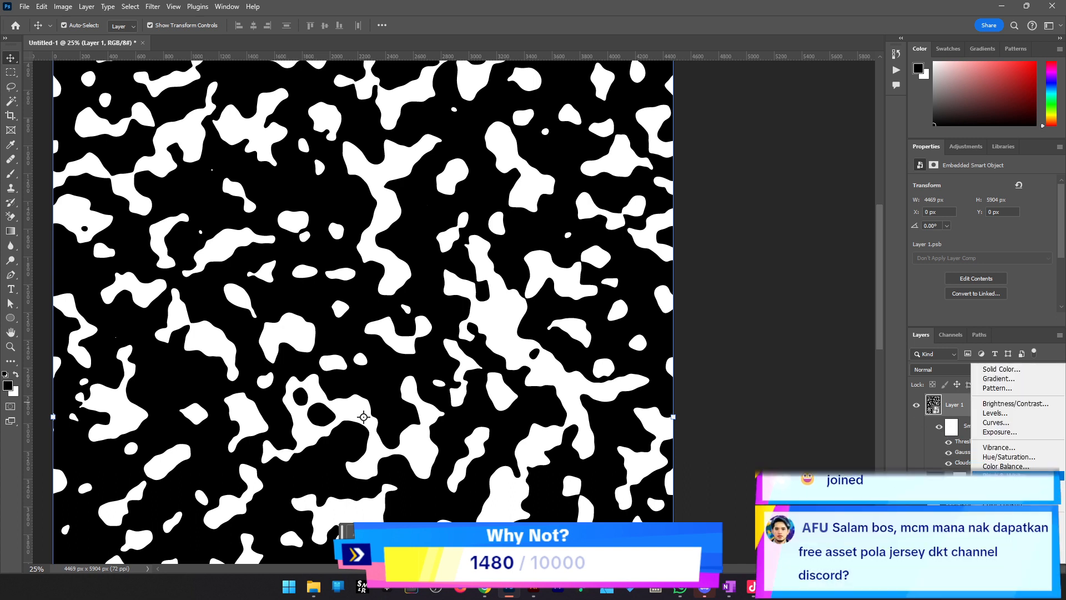
pyautogui.click(1022, 460)
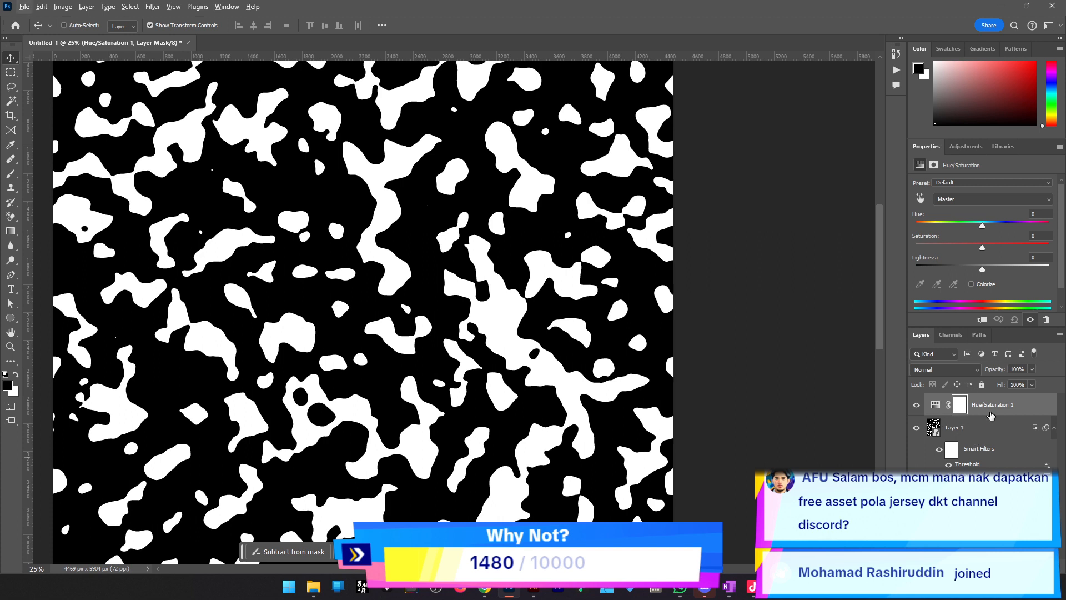
pyautogui.press('Delete')
# Add a Hue/Saturation smart filter with default values to Layer 1
pyautogui.click(69, 9)
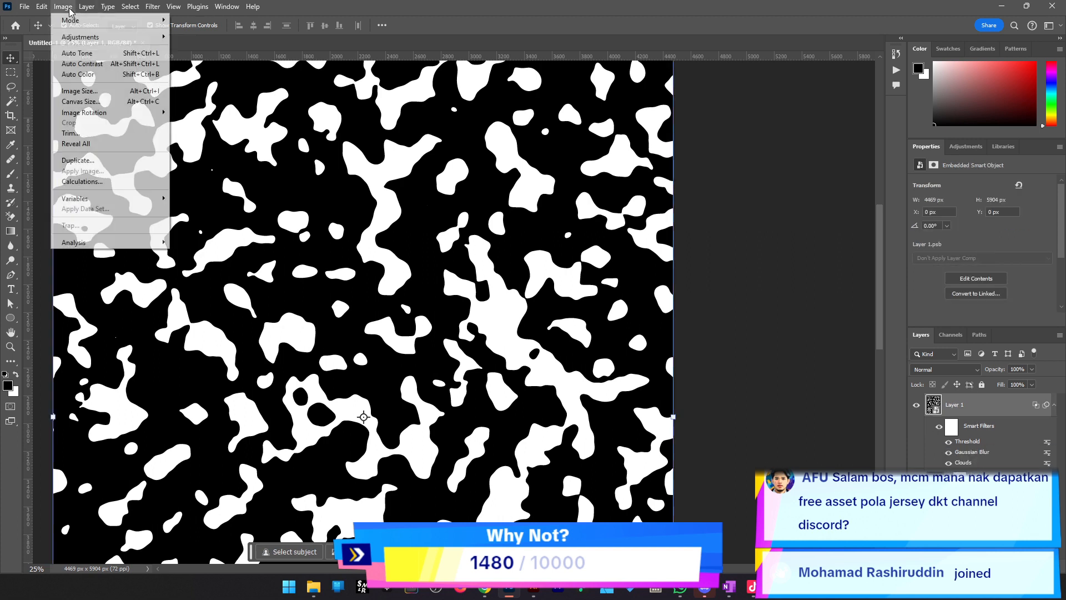
pyautogui.moveTo(86, 38)
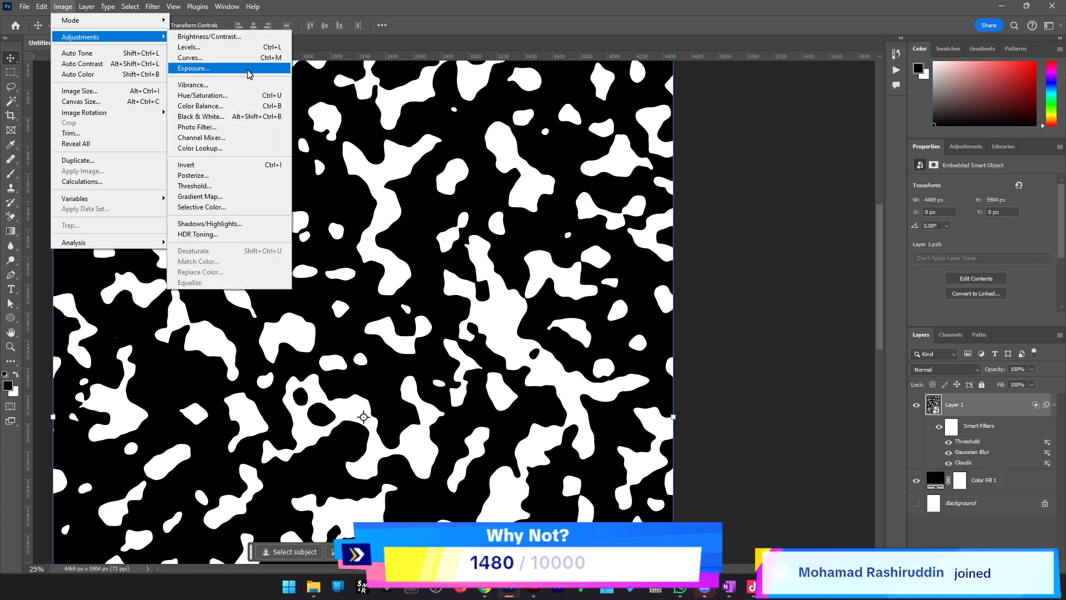
pyautogui.click(247, 95)
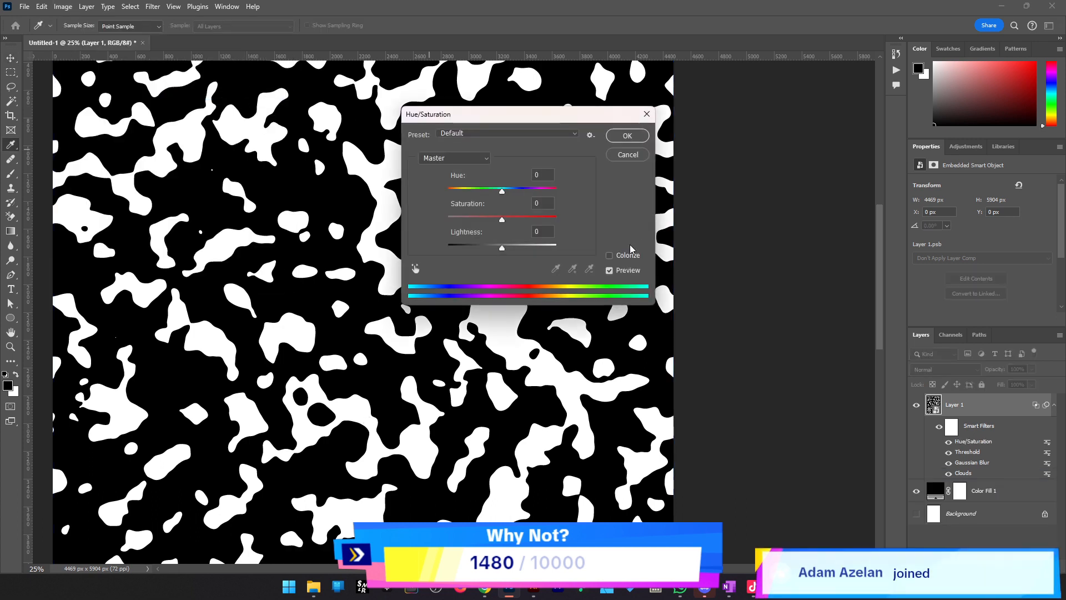
pyautogui.click(626, 139)
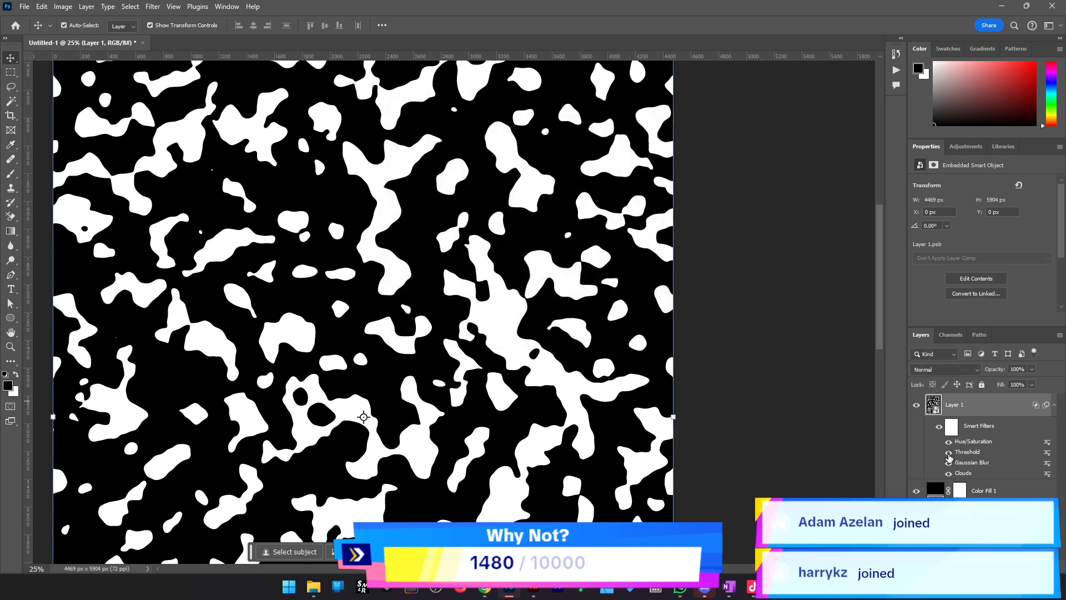
pyautogui.click(986, 567)
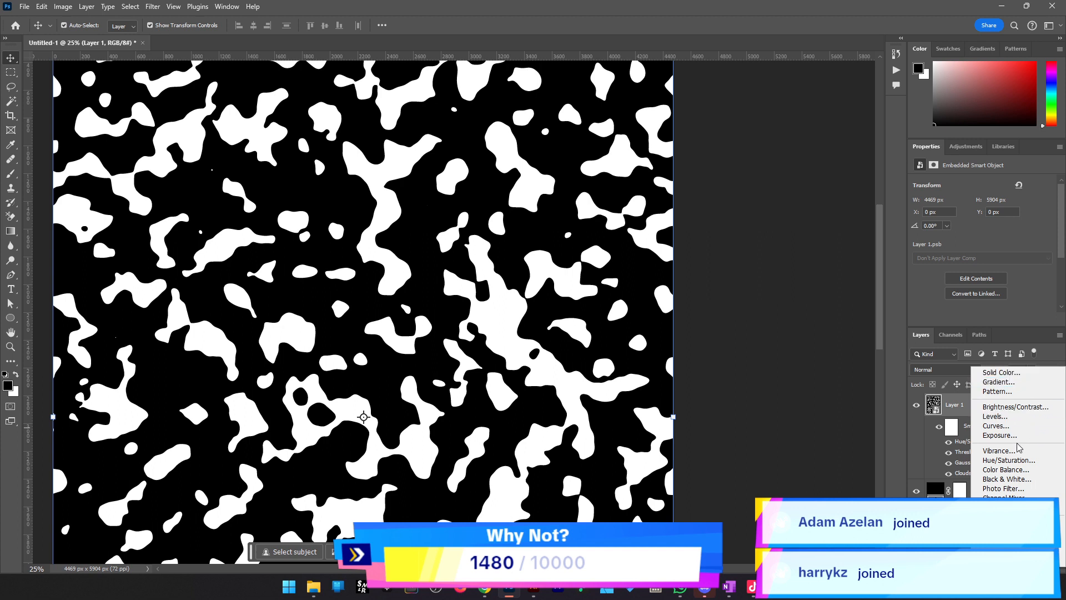
pyautogui.click(1011, 461)
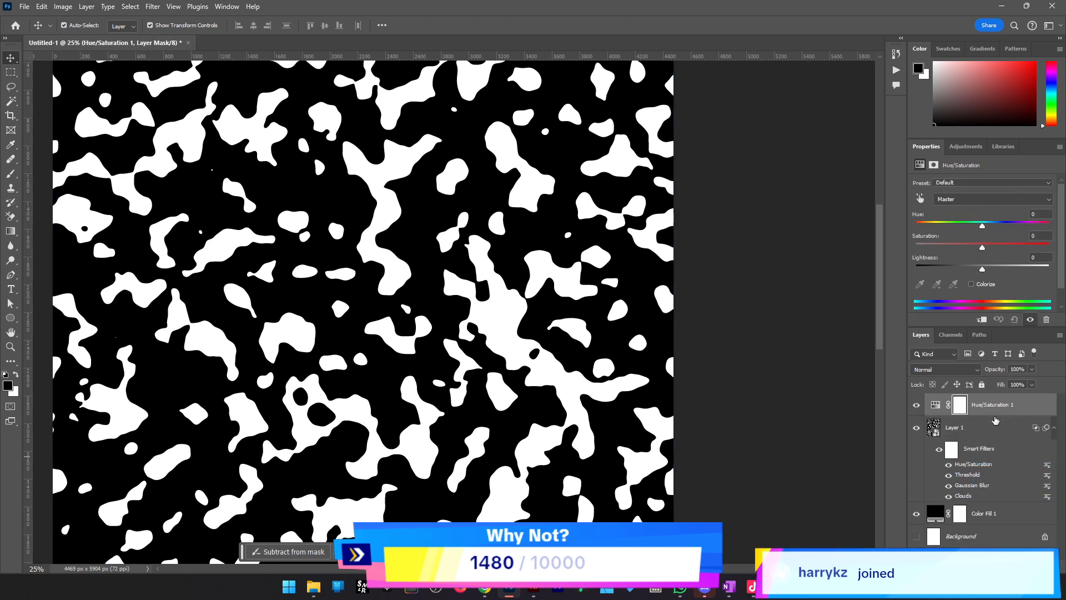
pyautogui.click(979, 438)
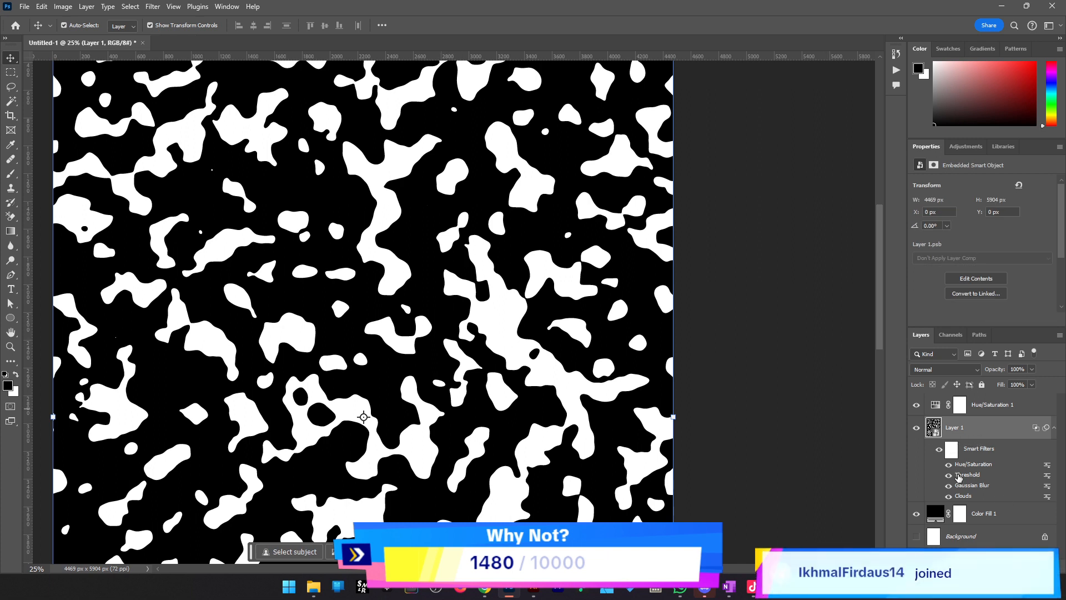
pyautogui.click(64, 7)
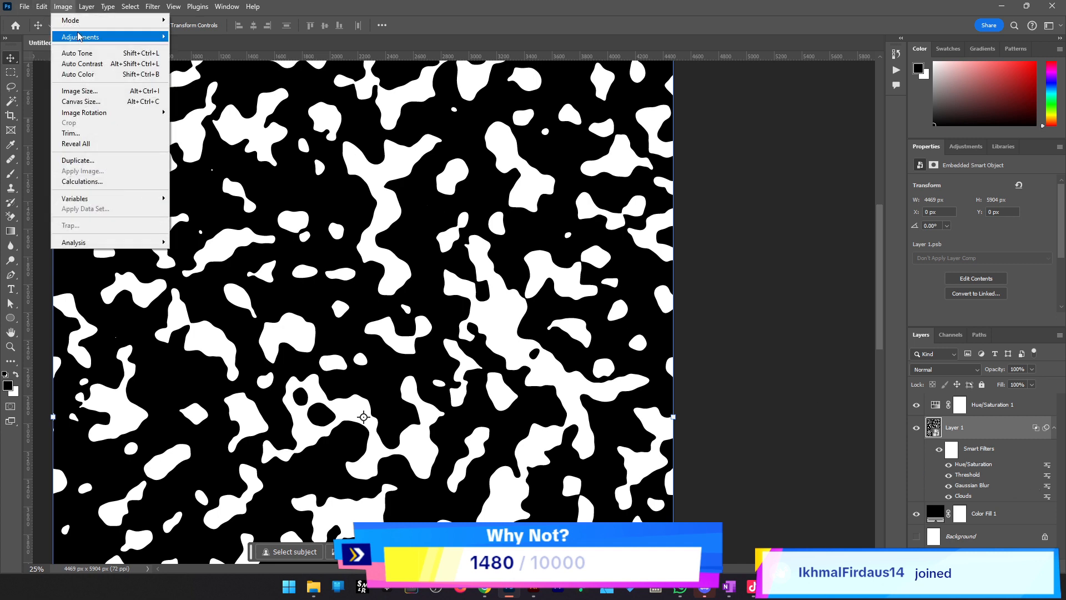
pyautogui.moveTo(82, 37)
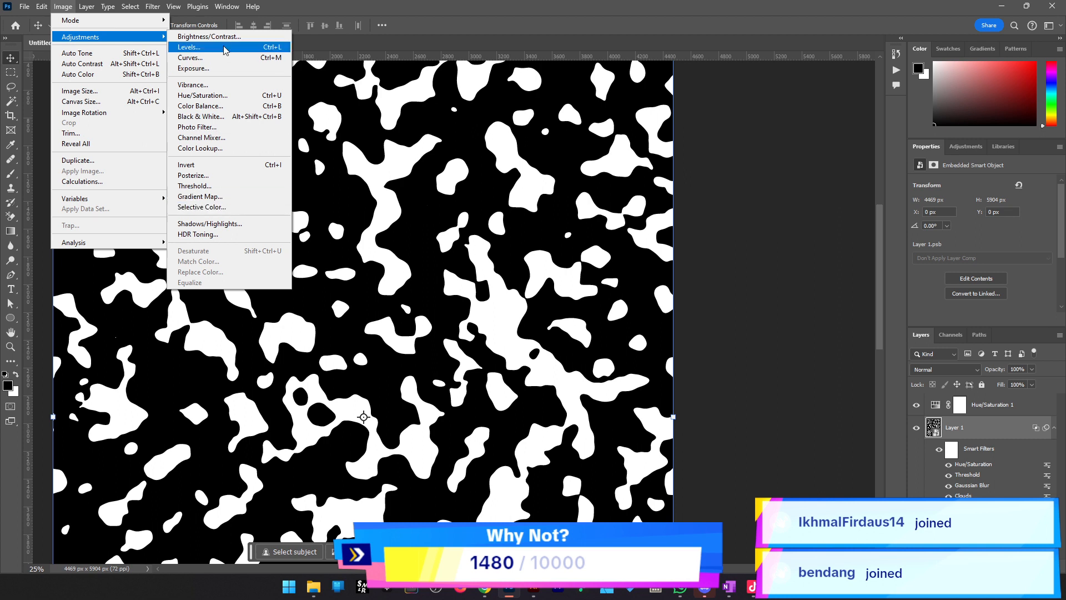
pyautogui.click(1008, 557)
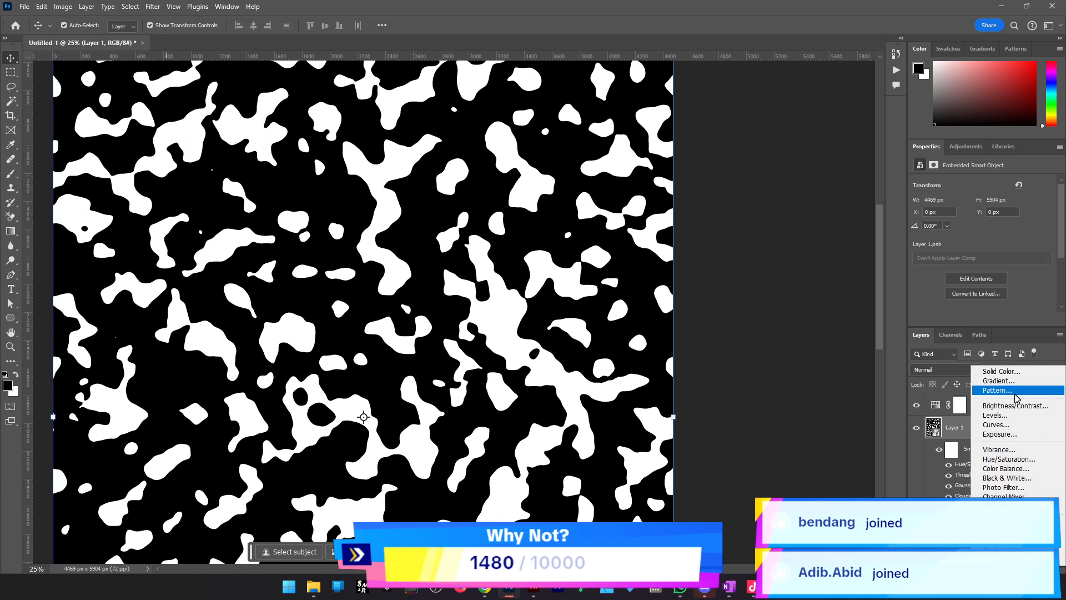
pyautogui.click(66, 7)
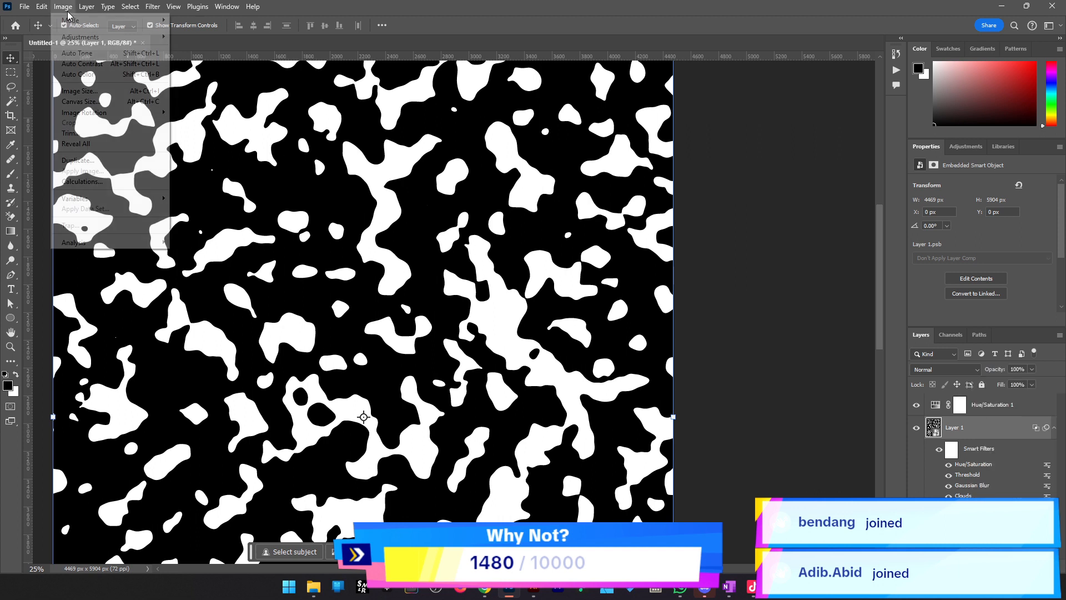
pyautogui.moveTo(109, 37)
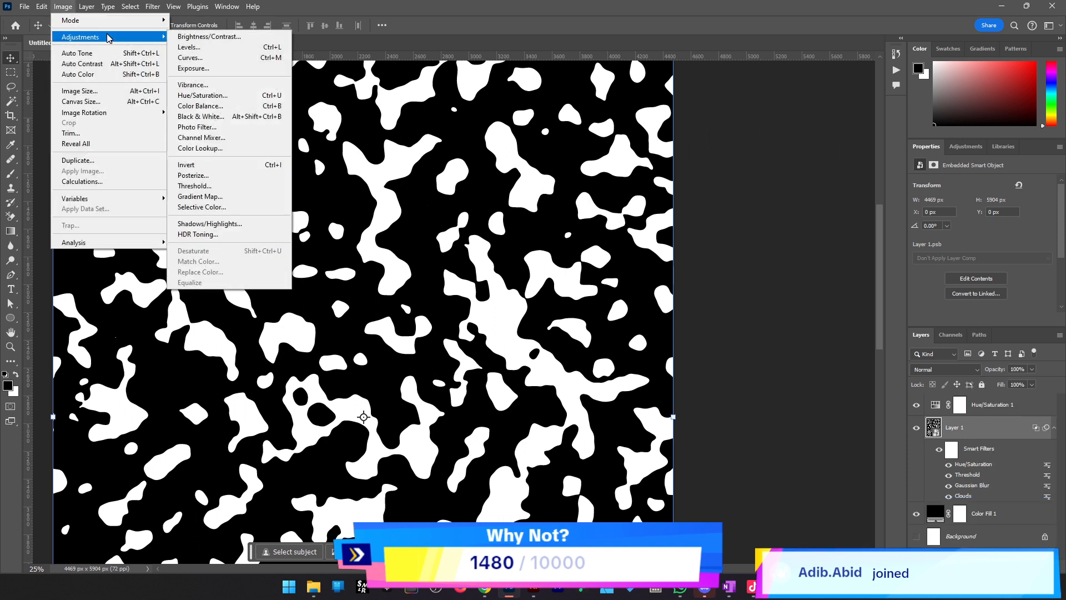
pyautogui.click(614, 11)
pyautogui.click(1023, 406)
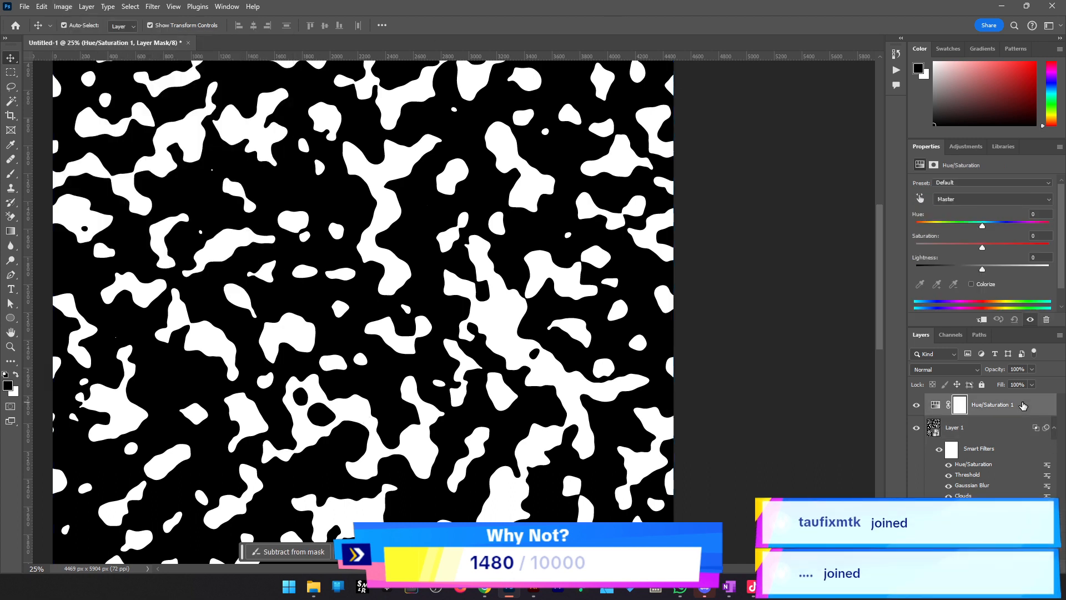
pyautogui.press('Delete')
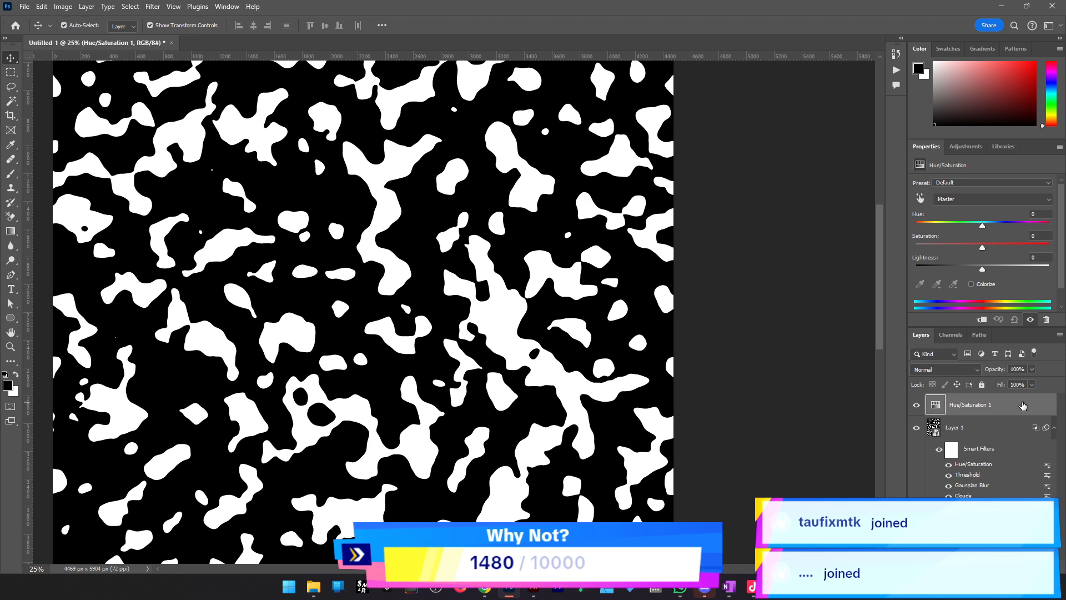
pyautogui.press('Delete')
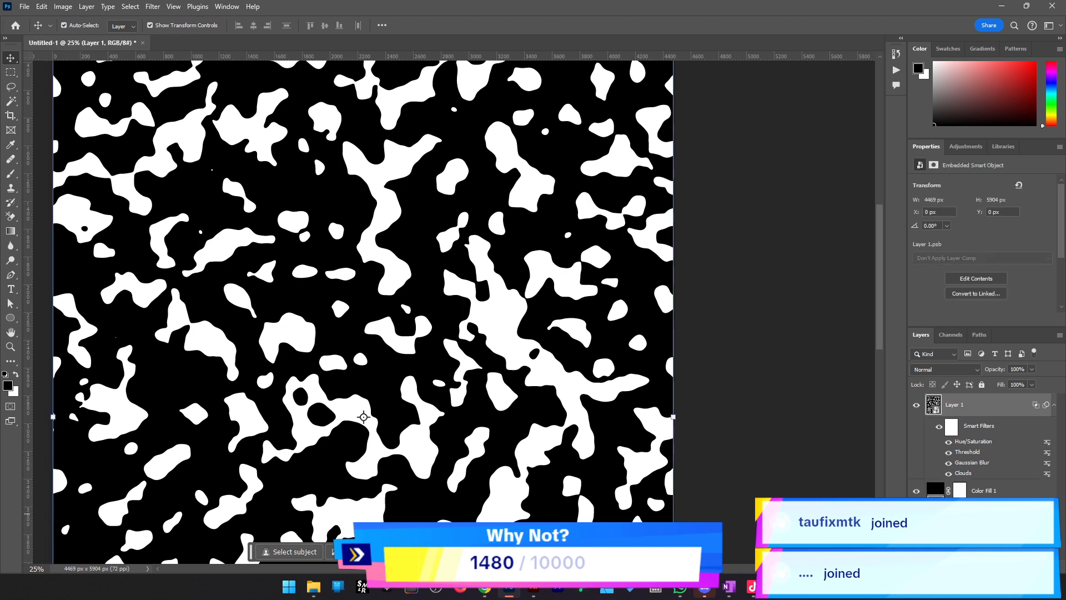
pyautogui.click(63, 7)
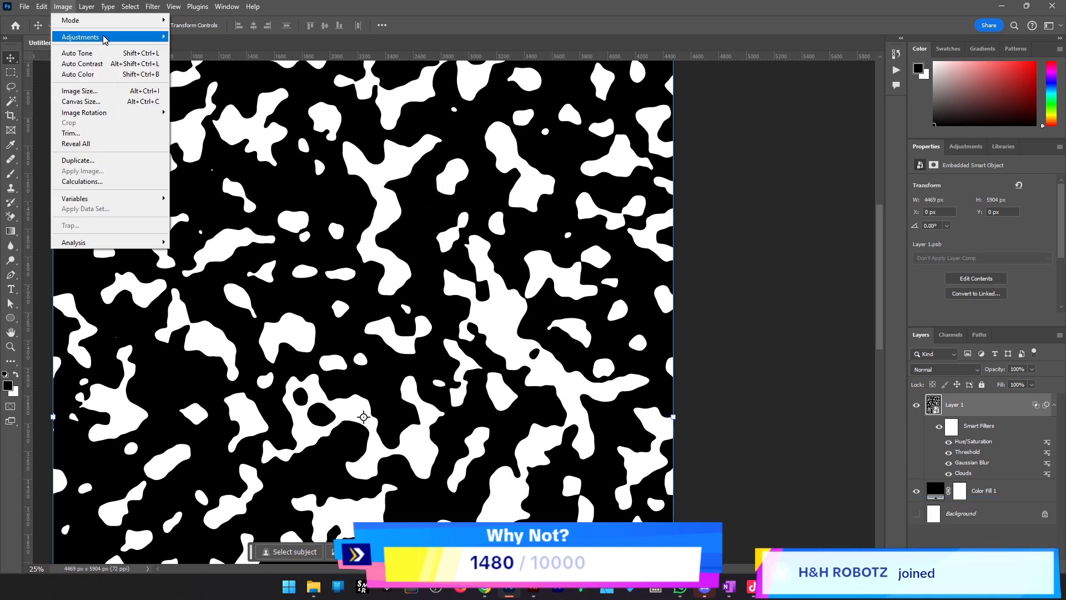
pyautogui.click(980, 448)
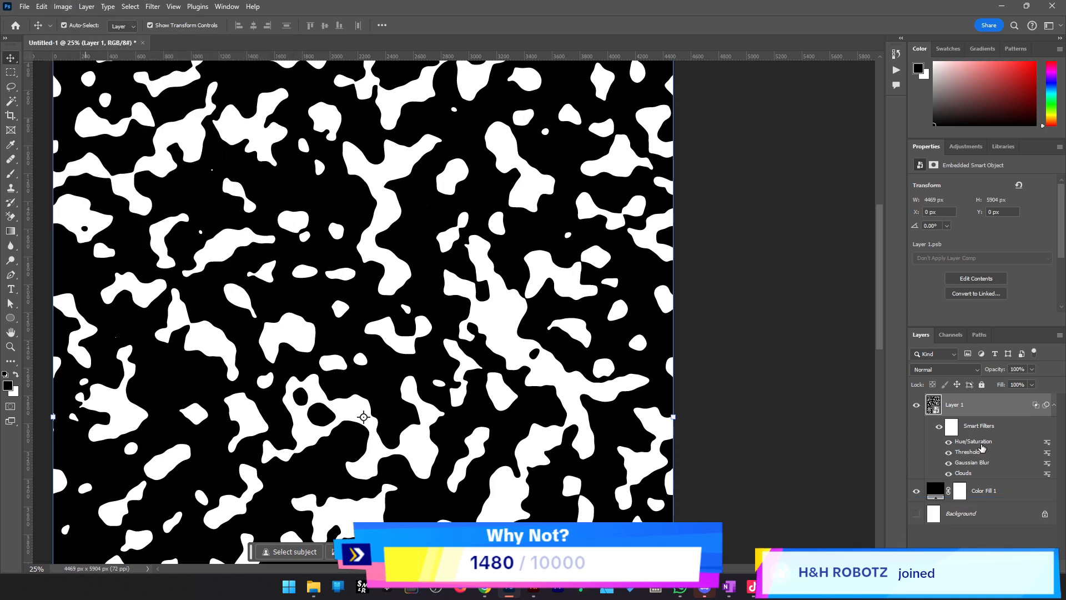
# Colorize the pattern blue in Layer 1's Hue/Saturation smart filter with hue about 200, saturation 71 and lightness 37
pyautogui.doubleClick(980, 442)
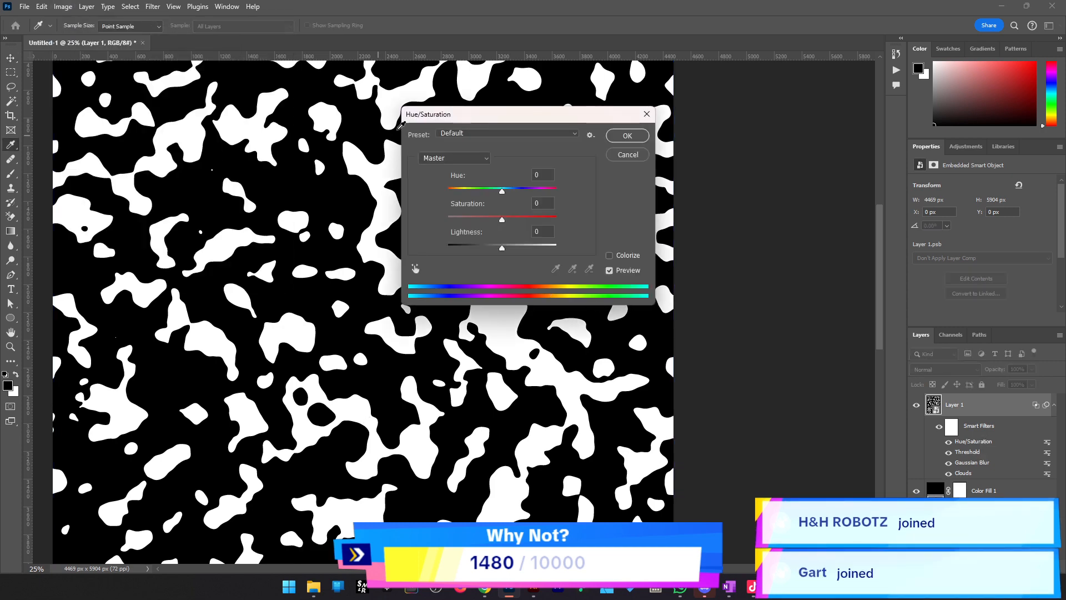
pyautogui.click(610, 257)
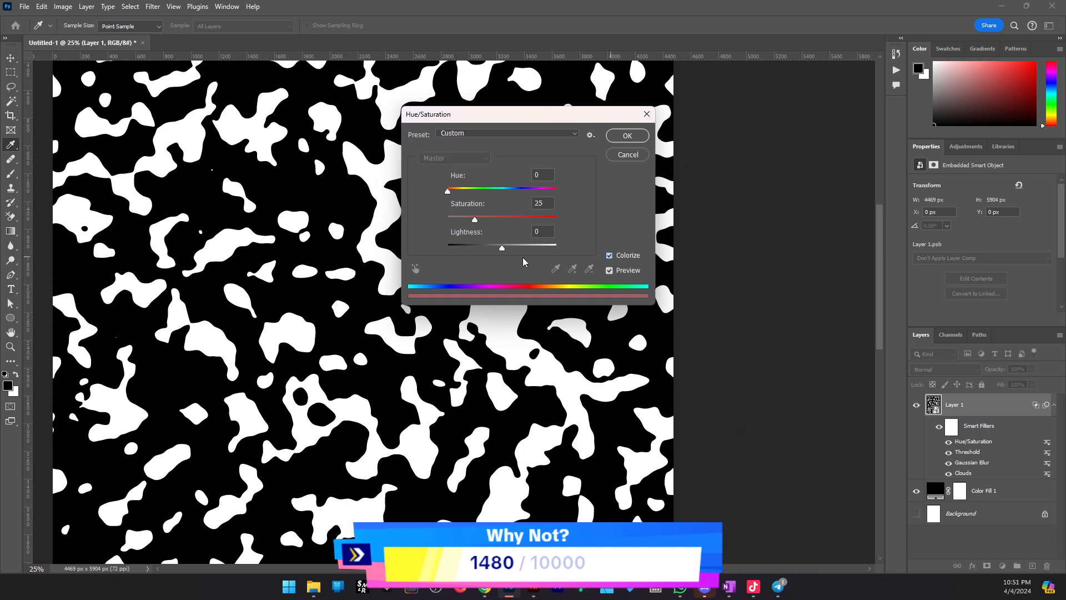
pyautogui.moveTo(455, 195); pyautogui.dragTo(522, 250)
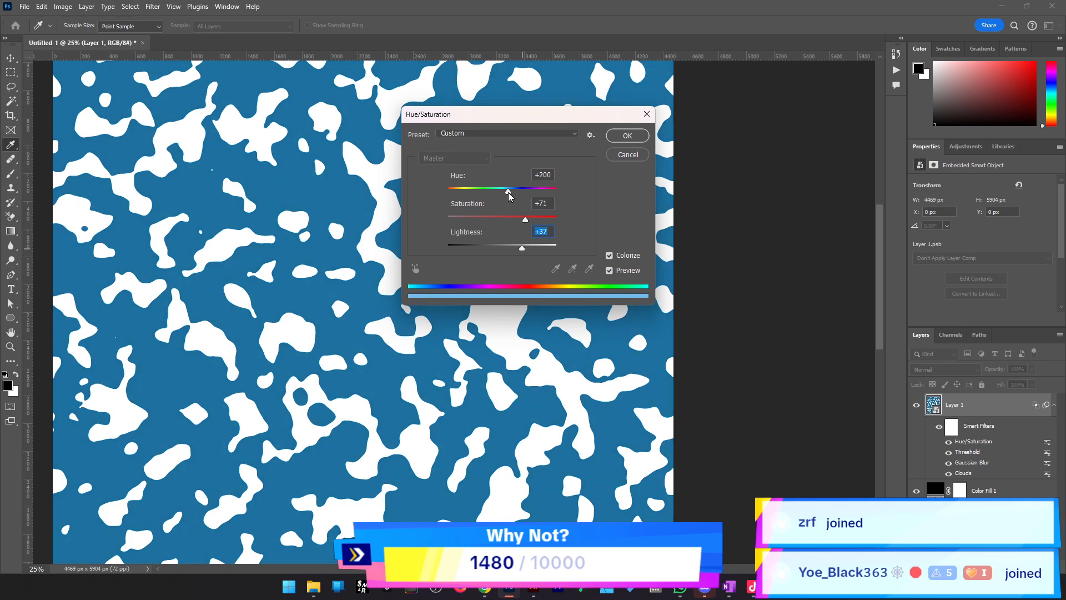
pyautogui.moveTo(508, 191)
pyautogui.mouseDown()
pyautogui.moveTo(496, 192)
pyautogui.moveTo(507, 193)
pyautogui.mouseUp()
pyautogui.click(627, 135)
pyautogui.press('v')
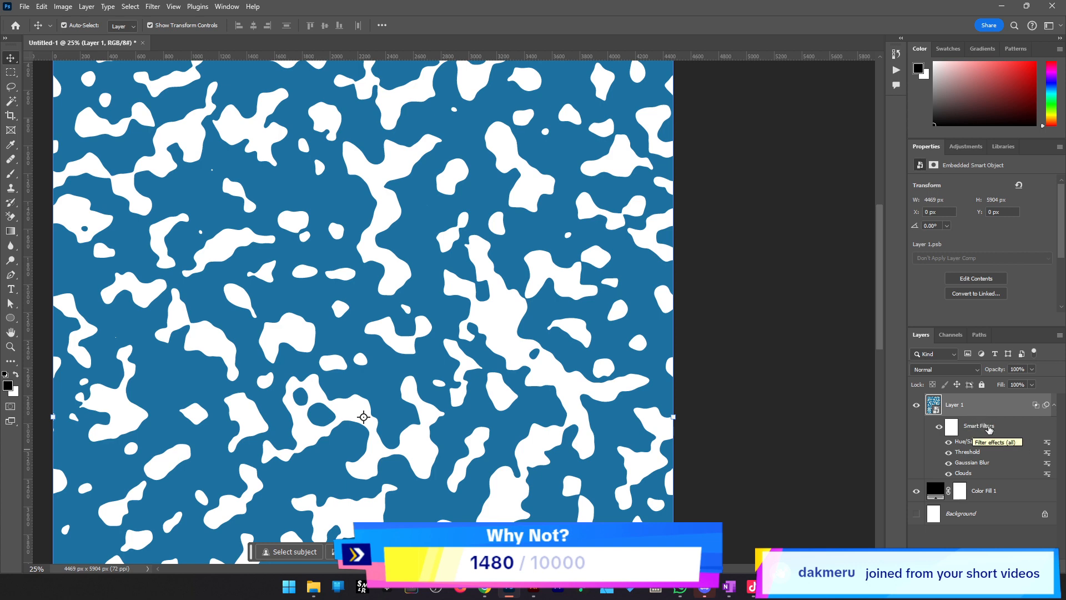
# Try a Current Layer white point of 246 in Layer 1's Blend If options, and reset the range to 0 and 255
pyautogui.doubleClick(997, 409)
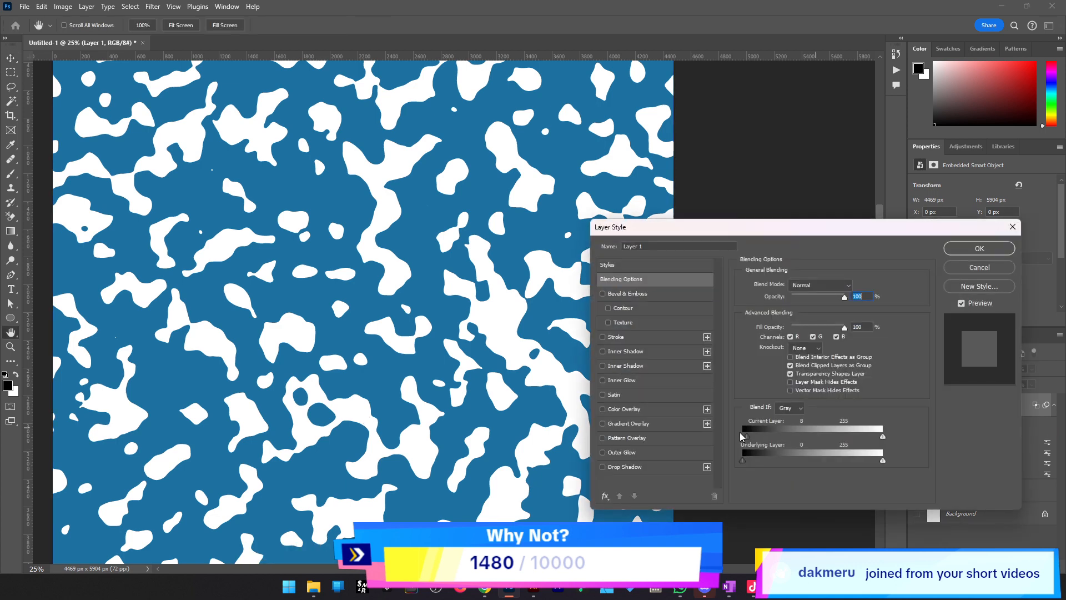
pyautogui.moveTo(883, 436); pyautogui.dragTo(879, 437)
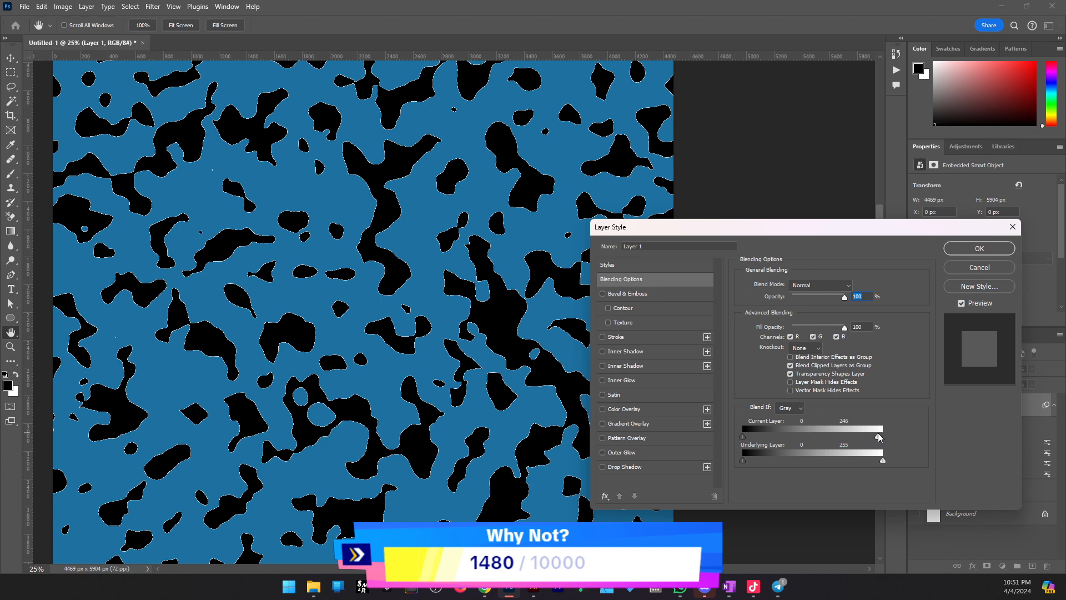
pyautogui.moveTo(879, 437); pyautogui.dragTo(894, 439)
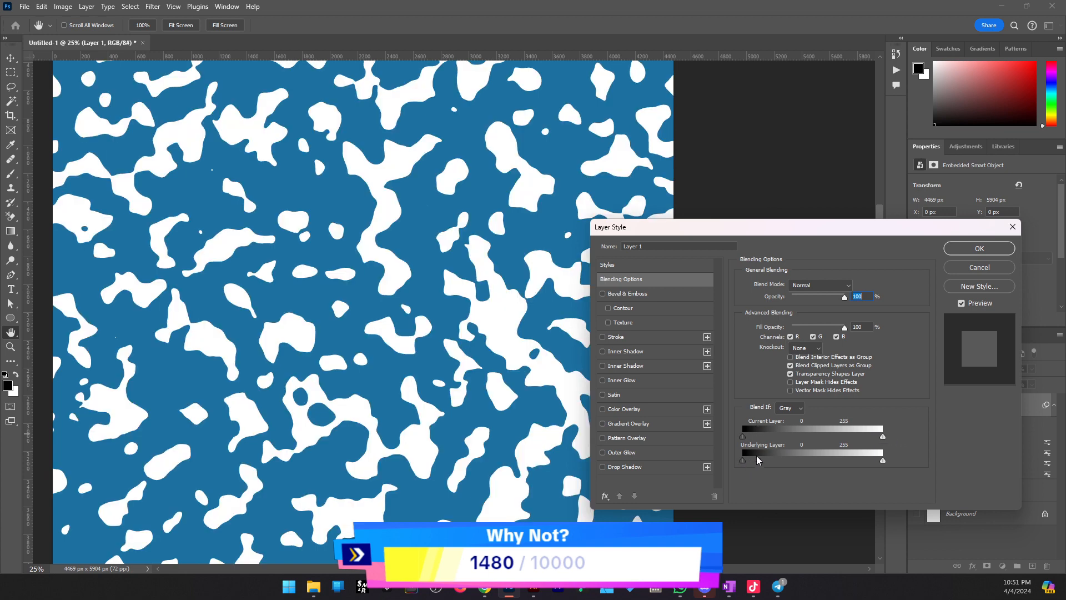
pyautogui.click(980, 249)
# Review the blue and white pattern at different magnifications and duplicate Layer 1 with its smart filters
pyautogui.press('z')
pyautogui.keyDown('alt'); pyautogui.click(422, 324); pyautogui.keyUp('alt')
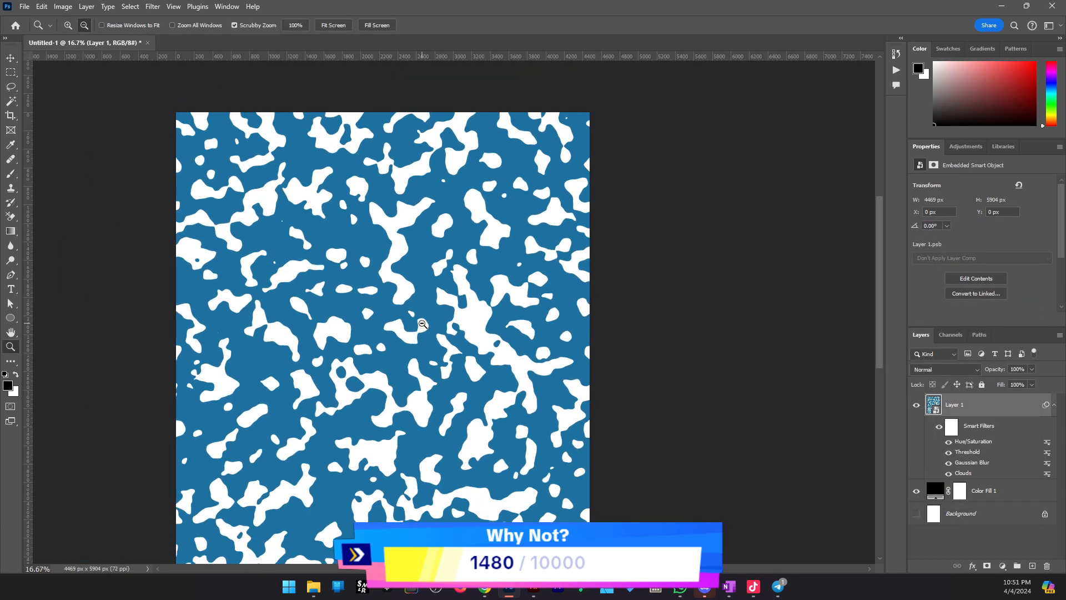
pyautogui.click(422, 324)
pyautogui.click(422, 324)
pyautogui.keyDown('alt'); pyautogui.click(422, 324); pyautogui.keyUp('alt')
pyautogui.keyDown('alt'); pyautogui.click(422, 324); pyautogui.keyUp('alt')
pyautogui.press('v')
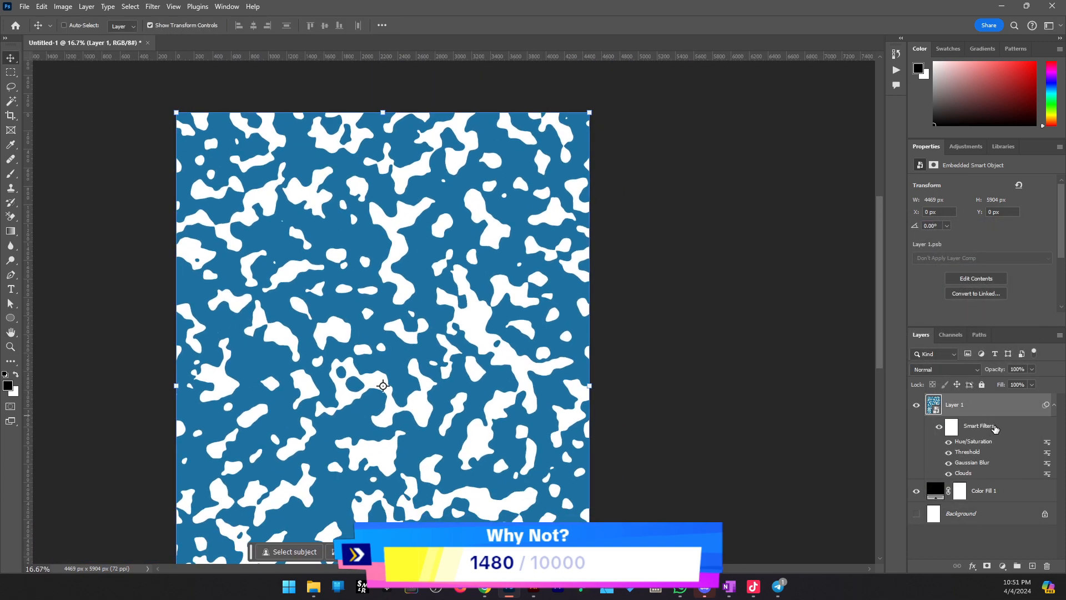
pyautogui.hotkey('ctrl', 'j')
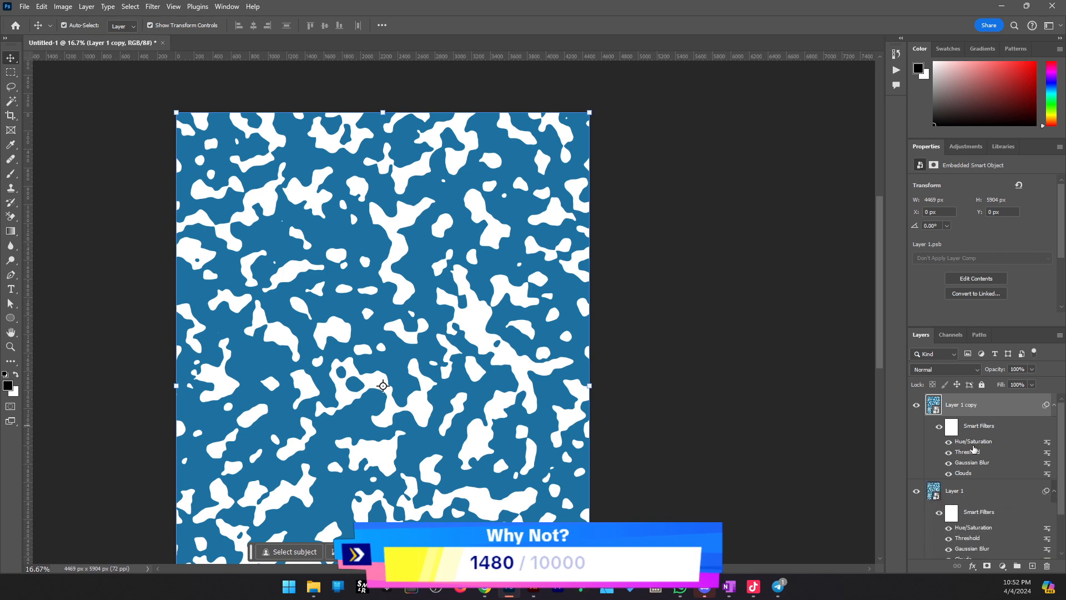
# Clip Layer 1 copy to Layer 1 and regenerate the copy's Clouds smart filter for a different pattern
pyautogui.keyDown('alt'); pyautogui.click(929, 479); pyautogui.keyUp('alt')
pyautogui.scroll(1, 474, 396)
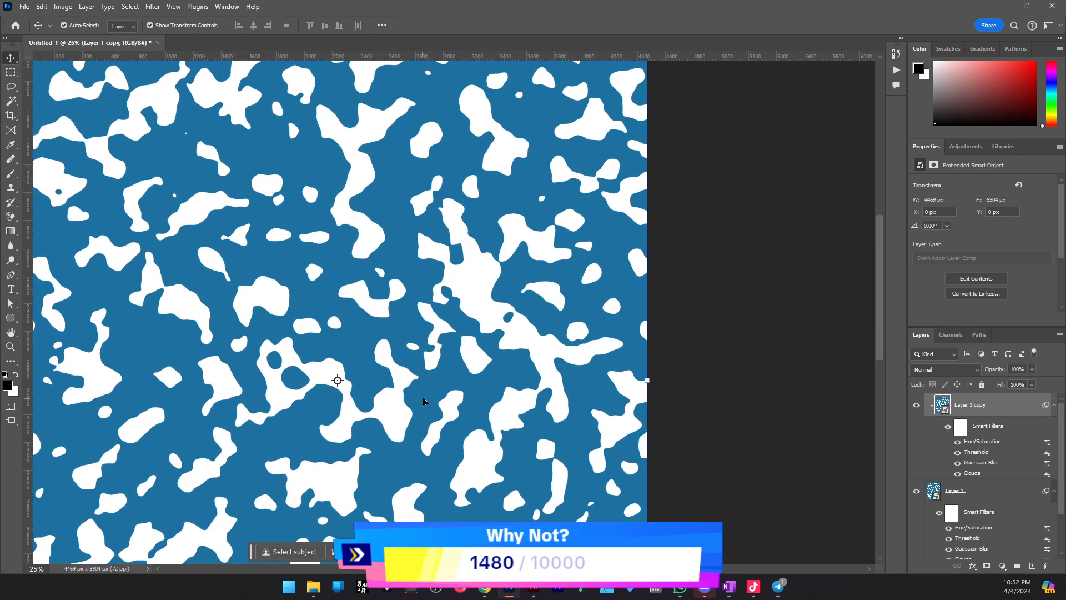
pyautogui.doubleClick(975, 473)
pyautogui.click(552, 226)
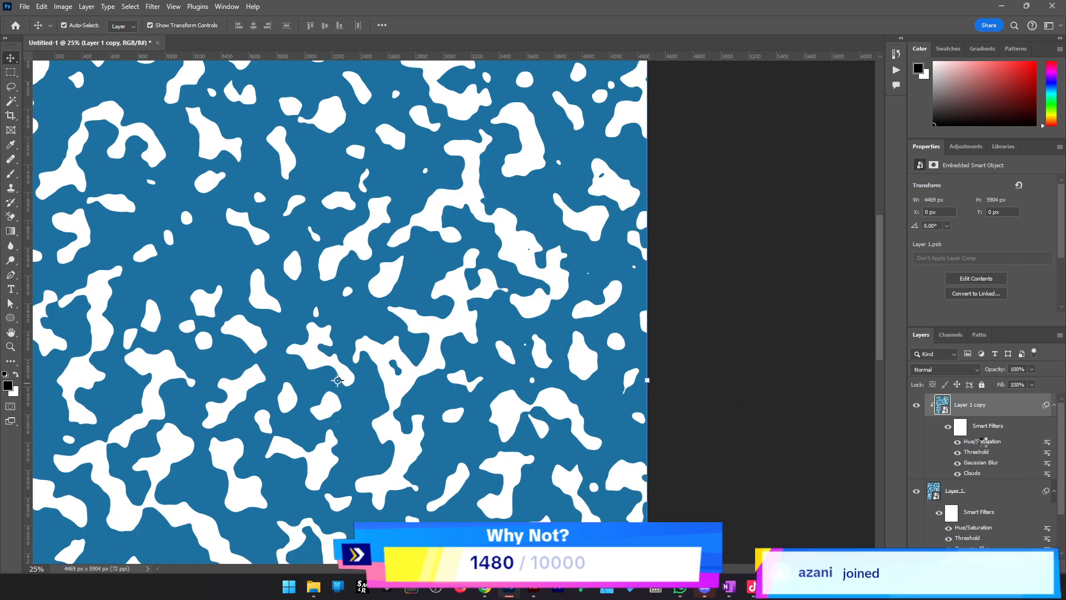
# Recolour Layer 1 copy to a deeper blue with hue 213 in its Hue/Saturation smart filter
pyautogui.doubleClick(983, 441)
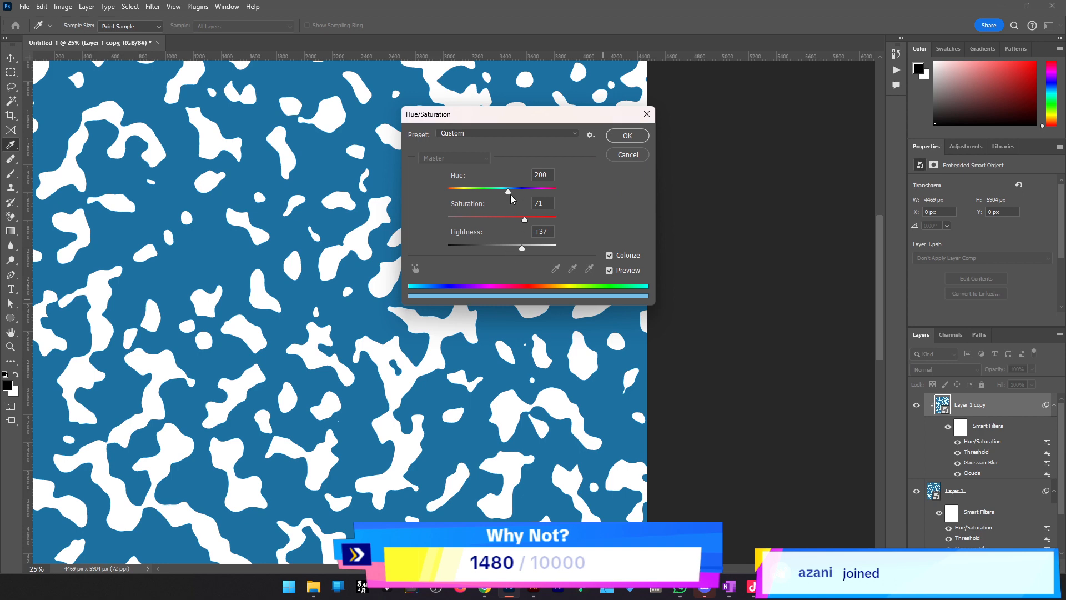
pyautogui.moveTo(511, 195); pyautogui.dragTo(513, 191)
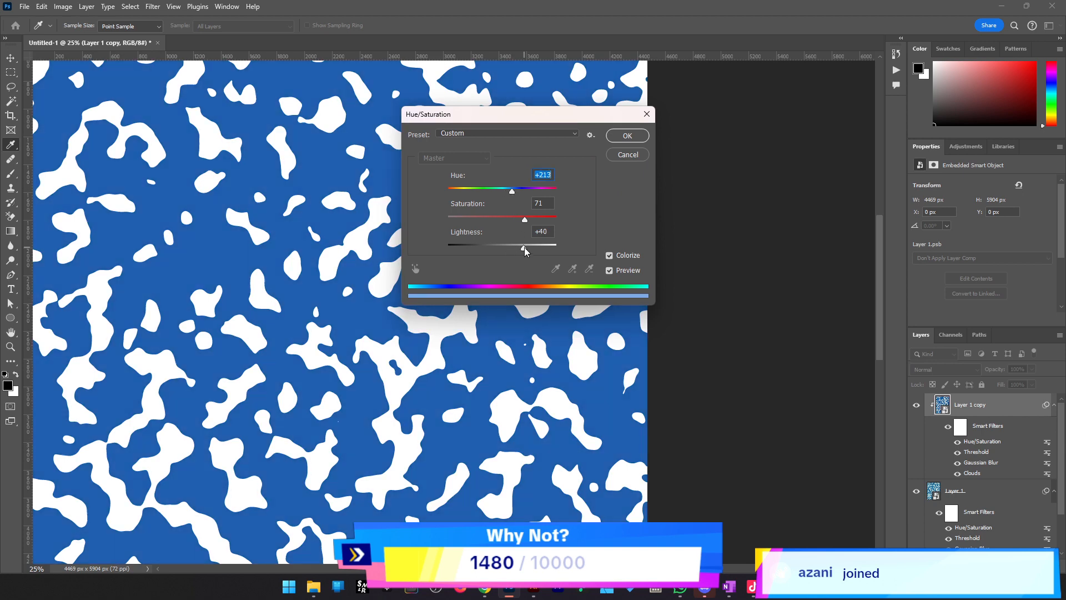
pyautogui.click(627, 136)
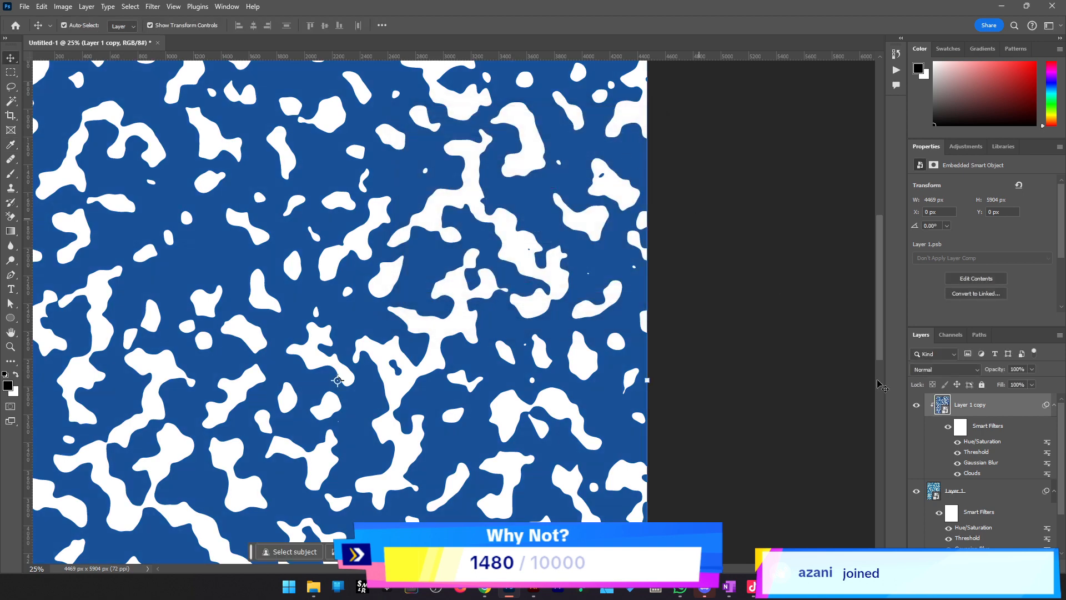
# Raise the level of Layer 1 copy's Threshold smart filter to leave only small scattered white patches
pyautogui.doubleClick(979, 454)
pyautogui.click(555, 228)
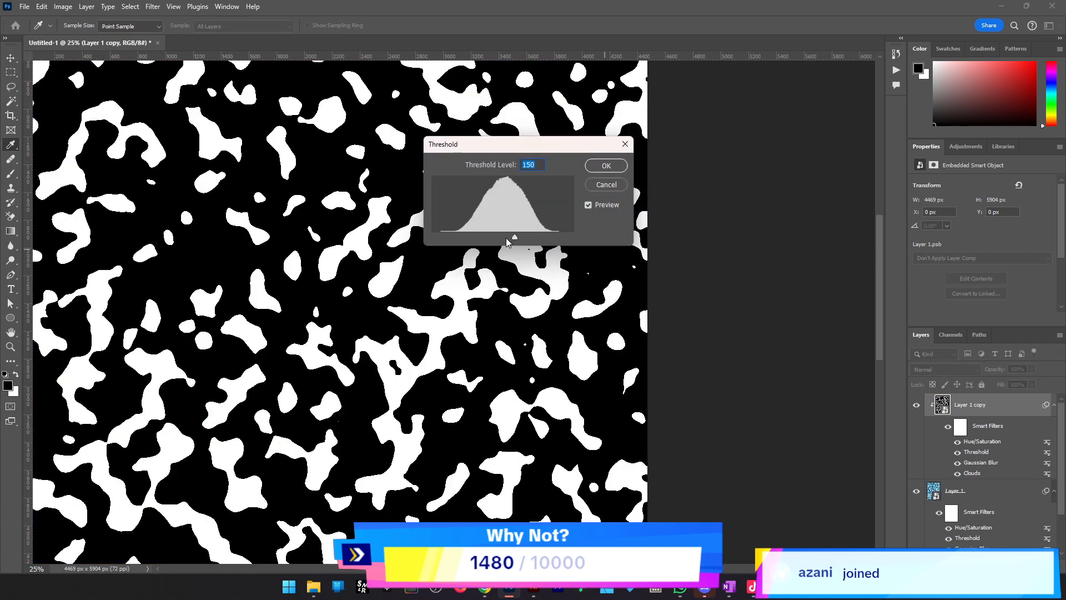
pyautogui.moveTo(507, 239); pyautogui.dragTo(533, 238)
pyautogui.click(602, 170)
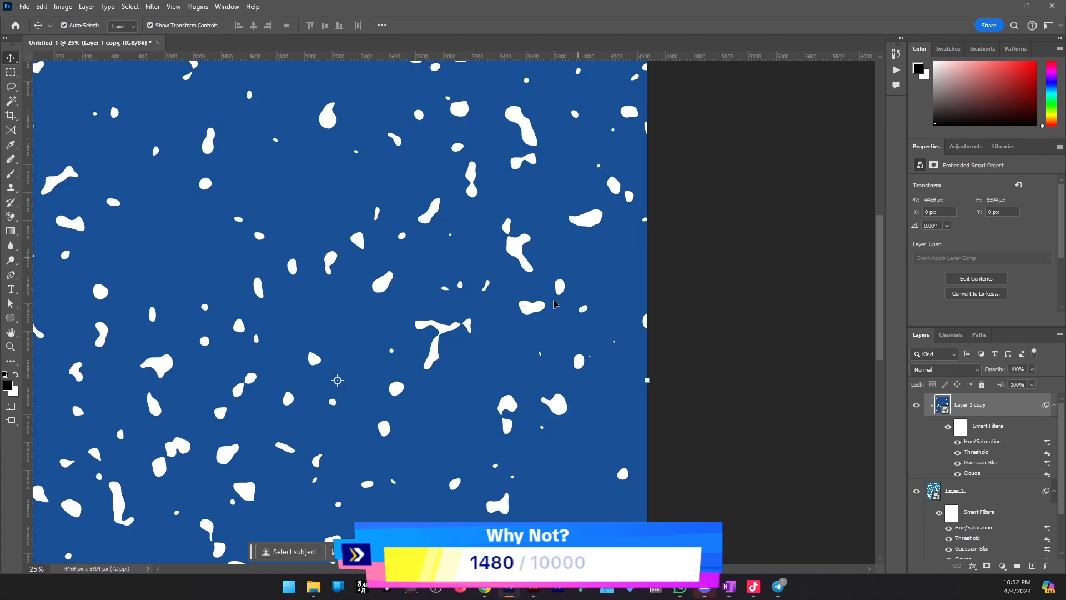
pyautogui.keyDown('alt'); pyautogui.click(555, 304); pyautogui.keyUp('alt')
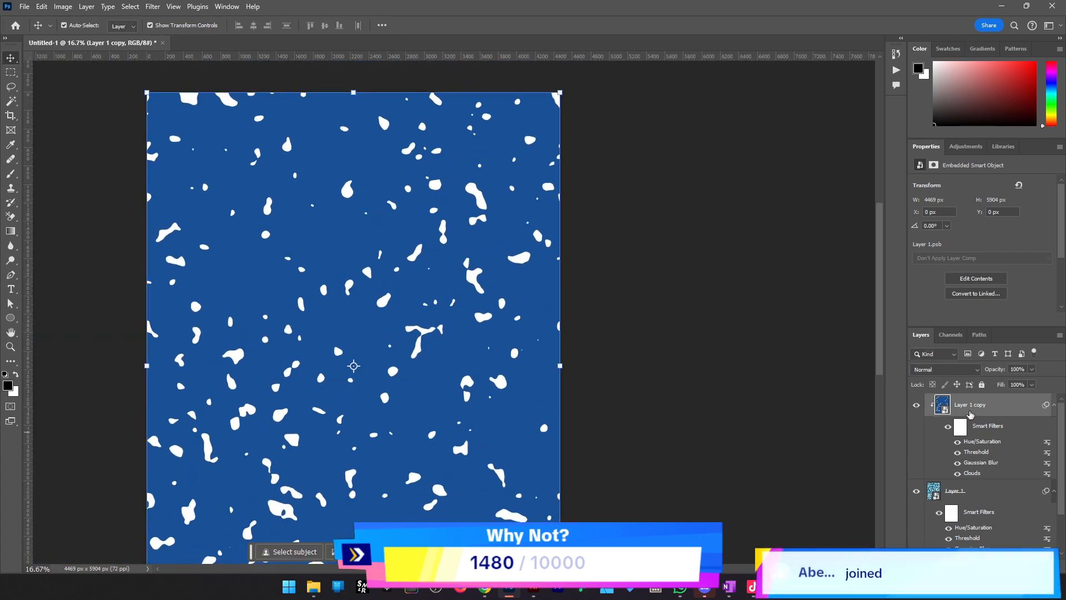
# Set Layer 1 copy's Blend If range for Current Layer to 0 and 188
pyautogui.doubleClick(1010, 412)
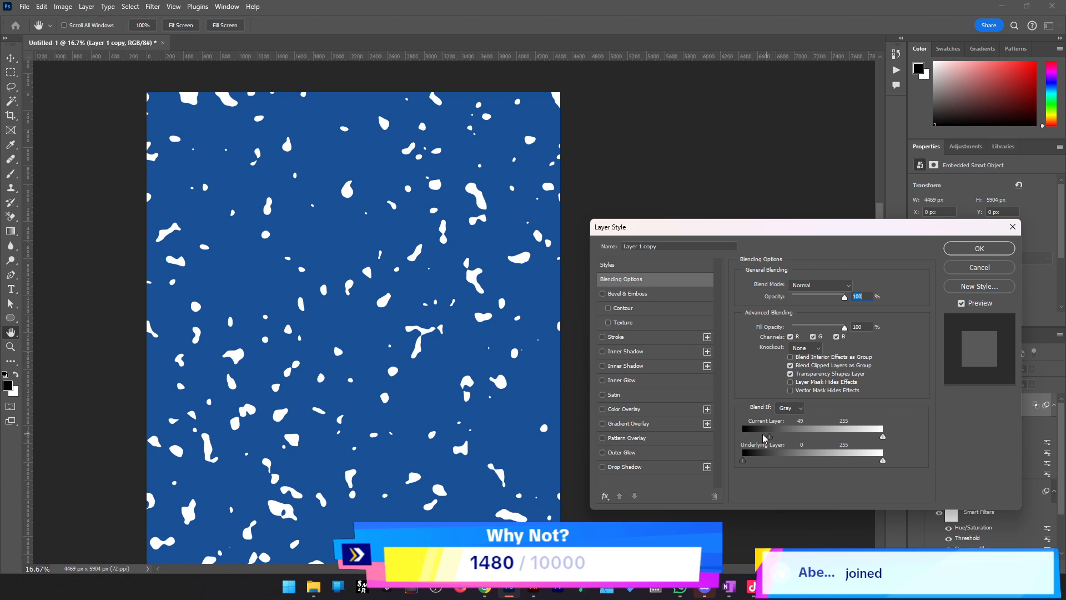
pyautogui.moveTo(883, 436); pyautogui.dragTo(846, 439)
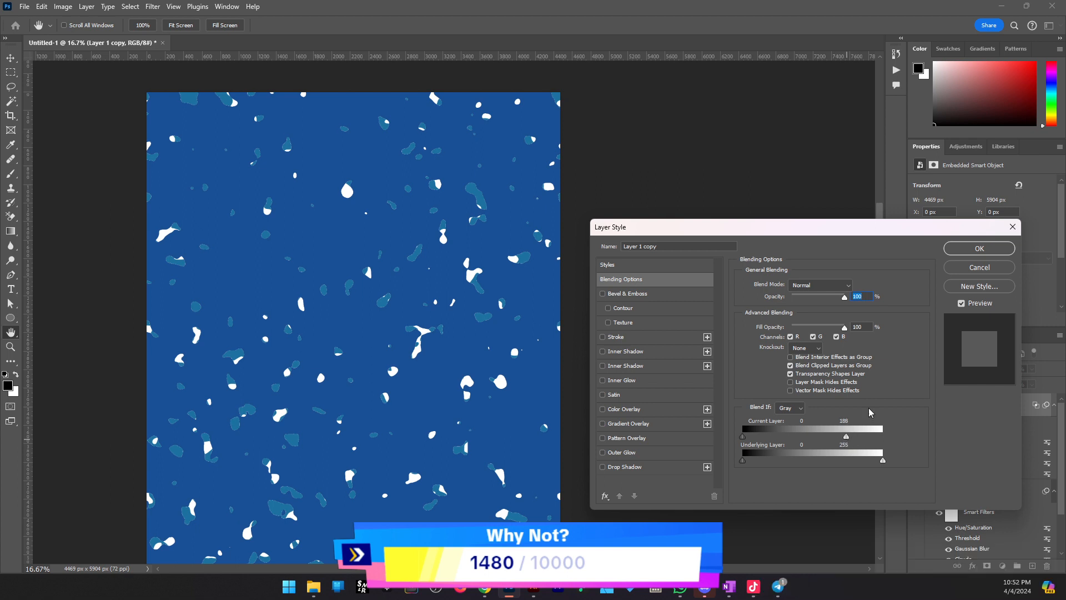
pyautogui.click(980, 248)
pyautogui.hotkey('ctrl', '+')
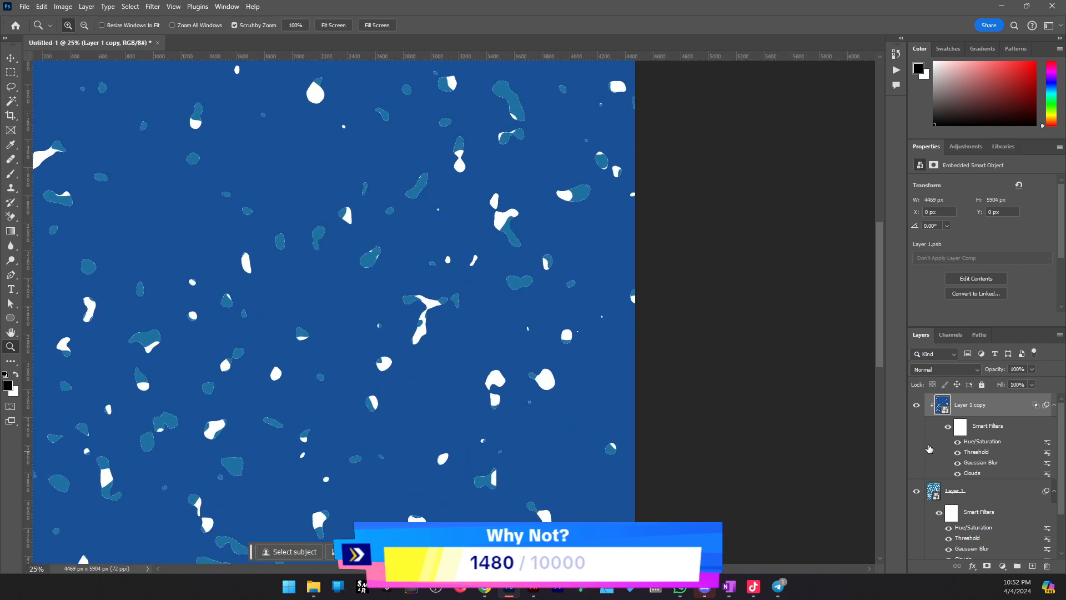
# Hide Layer 1 copy to inspect the pattern beneath it, and delete the copy
pyautogui.press('v')
pyautogui.click(919, 408)
pyautogui.hotkey('ctrl', 'space')
pyautogui.keyDown('ctrl'); pyautogui.keyDown('alt'); pyautogui.click(454, 395); pyautogui.keyUp('alt'); pyautogui.keyUp('ctrl')
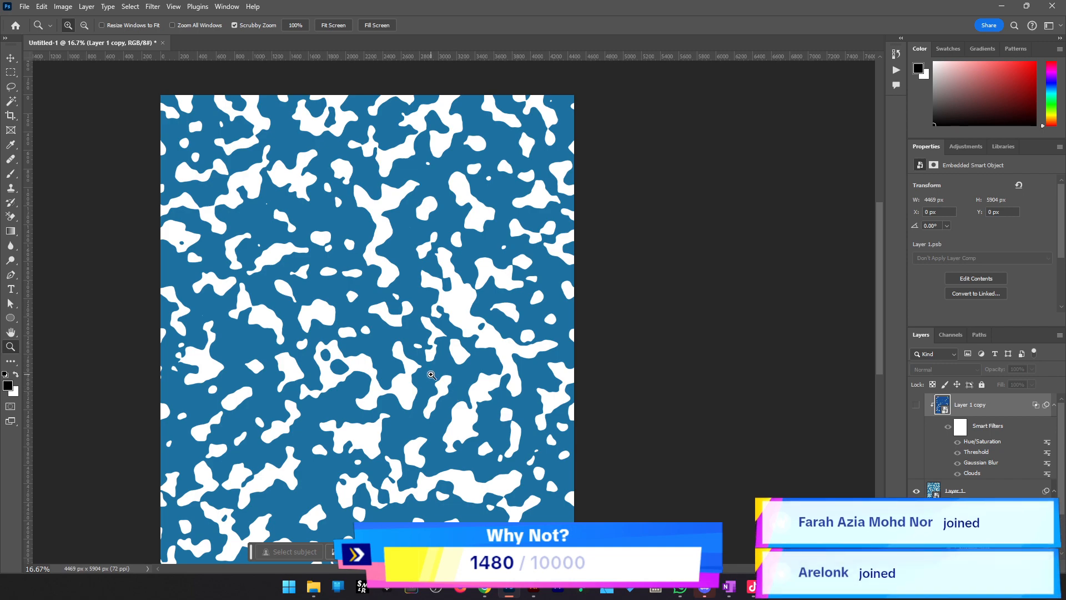
pyautogui.moveTo(453, 395); pyautogui.dragTo(483, 385)
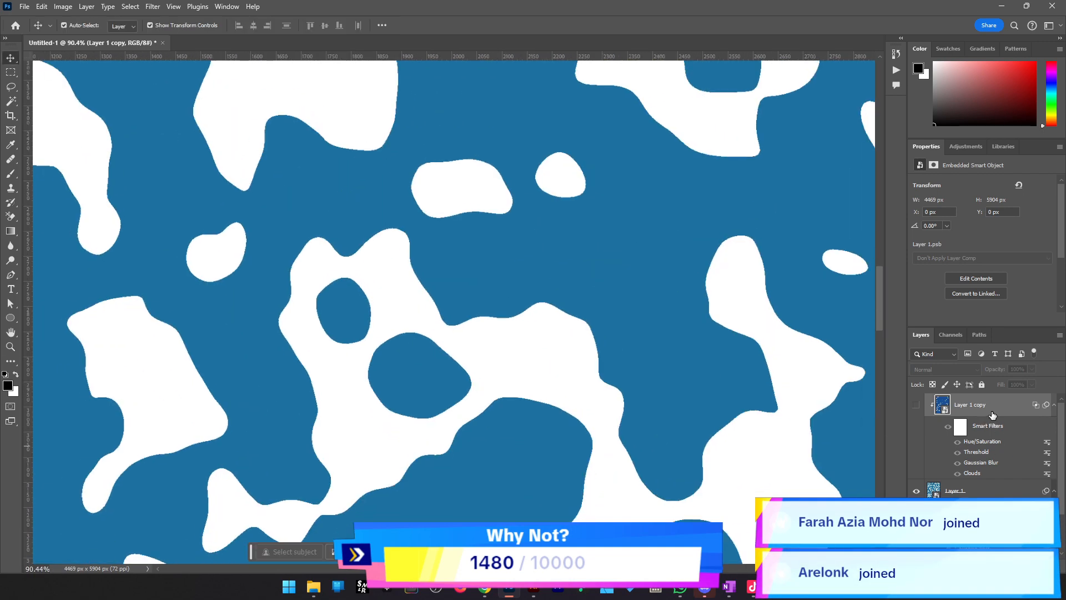
pyautogui.press('Delete')
# Delete the Hue/Saturation smart filter from Layer 1
pyautogui.press('z')
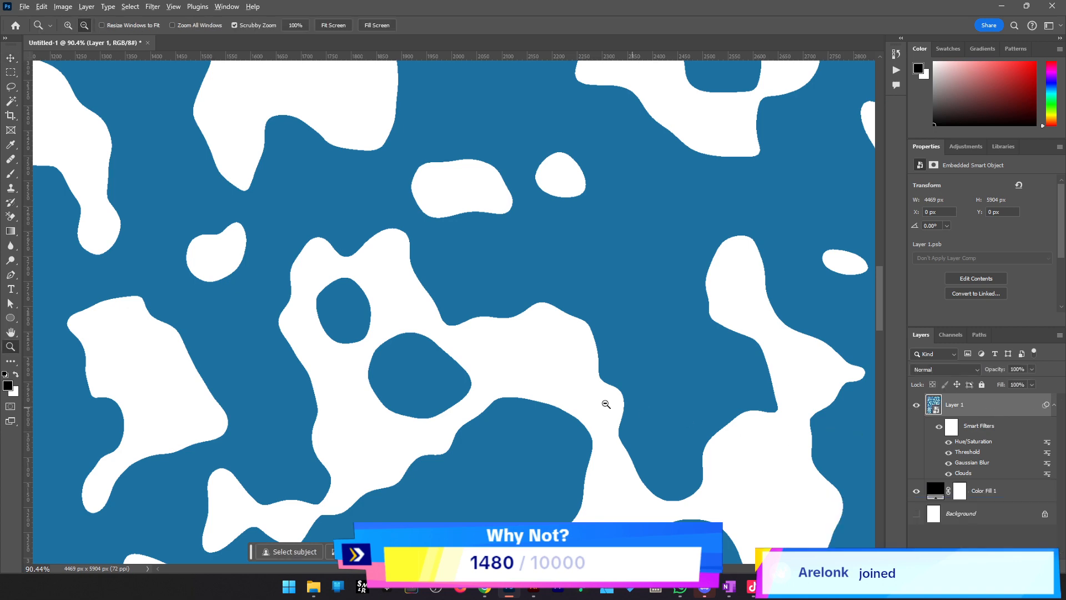
pyautogui.keyDown('alt'); pyautogui.click(605, 404); pyautogui.keyUp('alt')
pyautogui.click(531, 405)
pyautogui.keyDown('alt'); pyautogui.click(531, 405); pyautogui.keyUp('alt')
pyautogui.keyDown('alt'); pyautogui.click(531, 405); pyautogui.keyUp('alt')
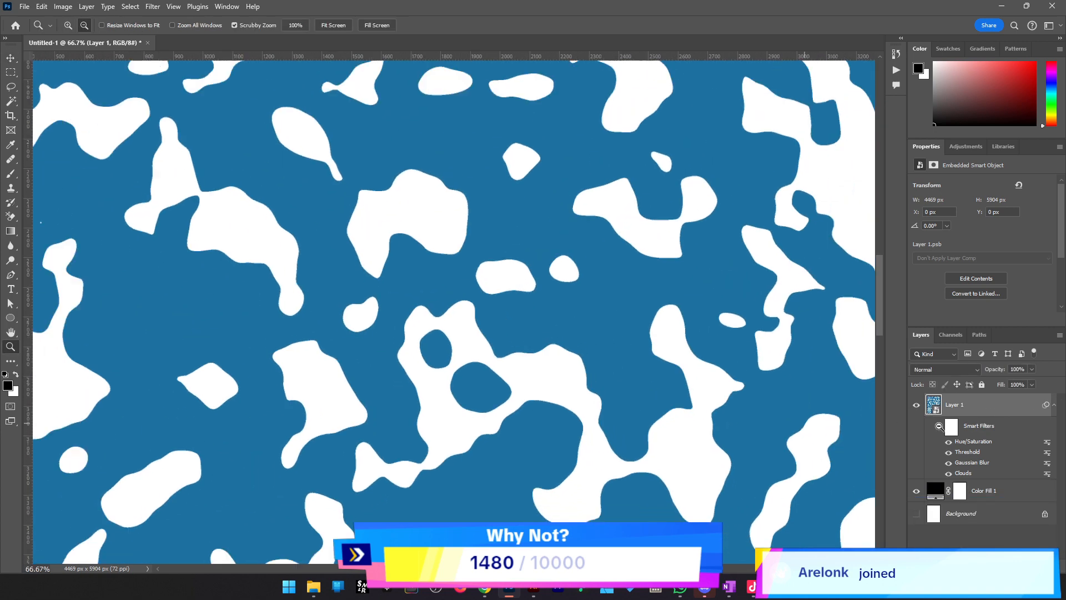
pyautogui.click(590, 424)
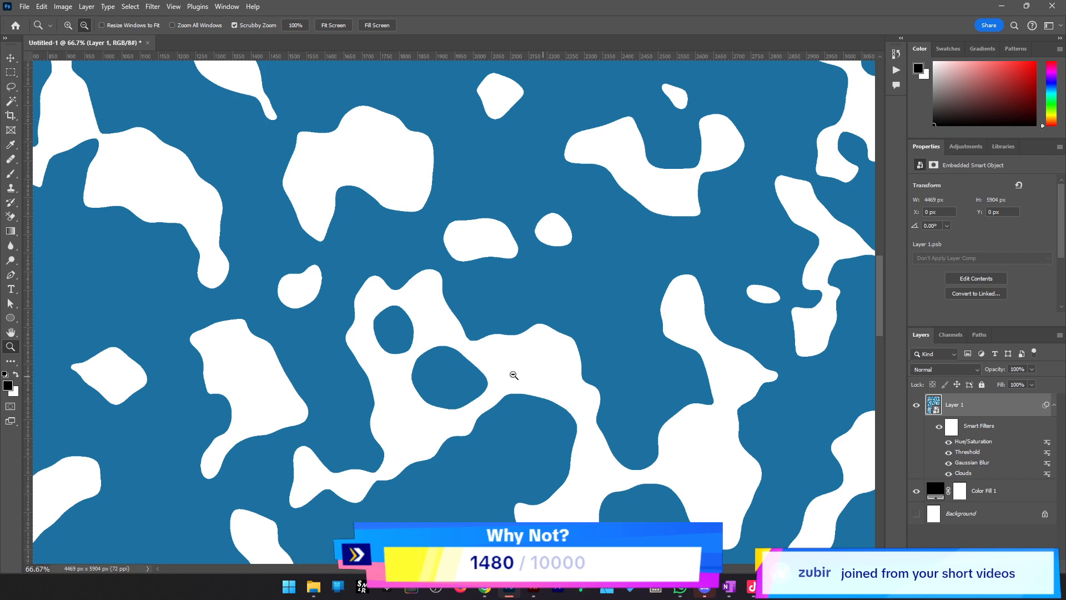
pyautogui.moveTo(511, 373); pyautogui.dragTo(490, 374)
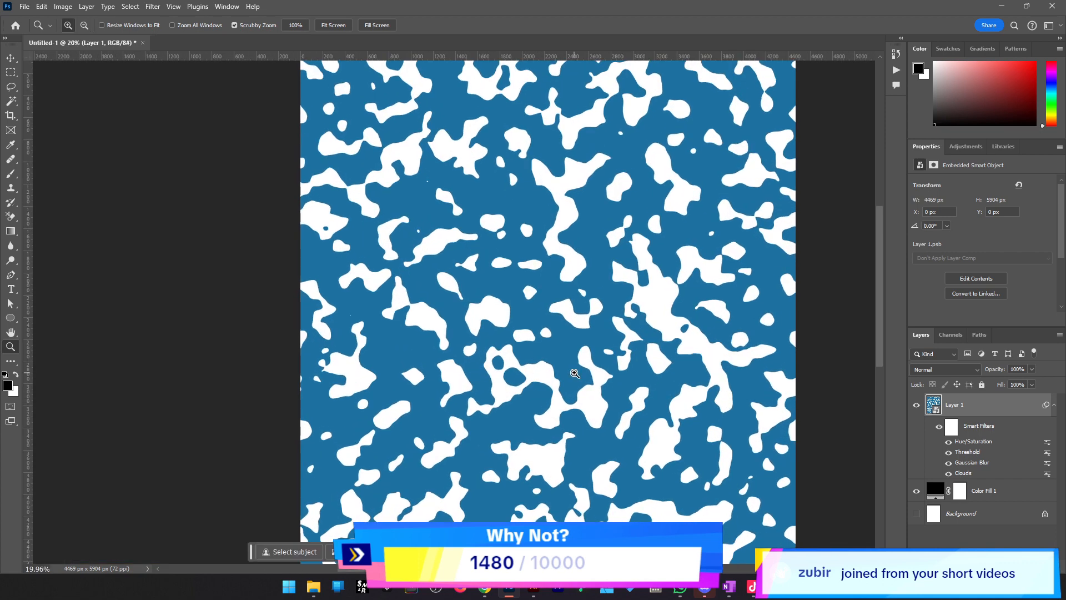
pyautogui.rightClick(987, 442)
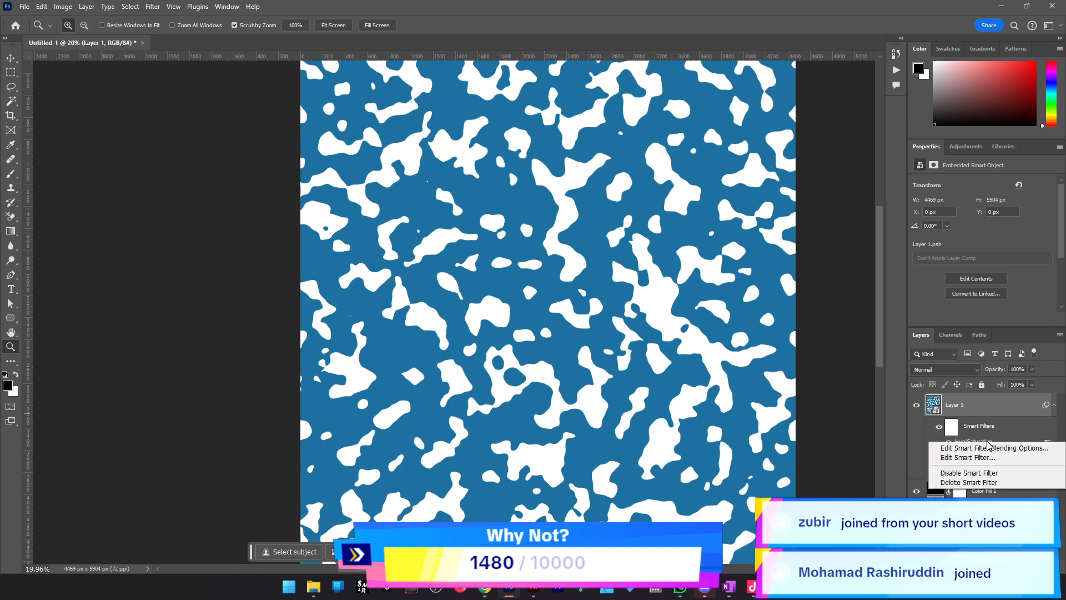
pyautogui.click(997, 483)
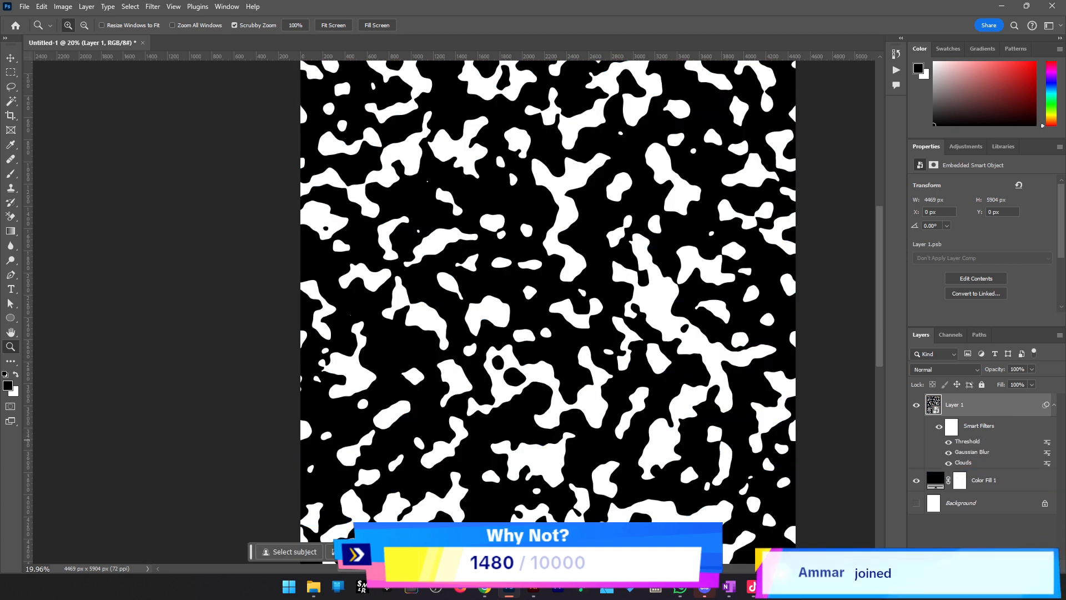
# Add a red Solid Color fill layer with H 0, S 83 and B 80, clipped to Layer 1
pyautogui.click(994, 562)
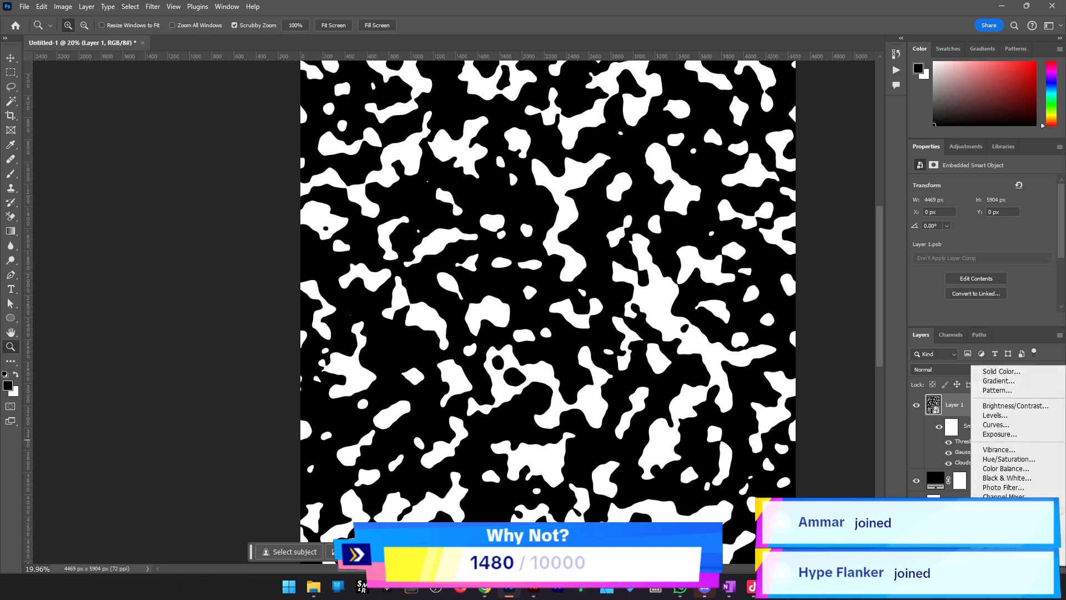
pyautogui.click(1015, 373)
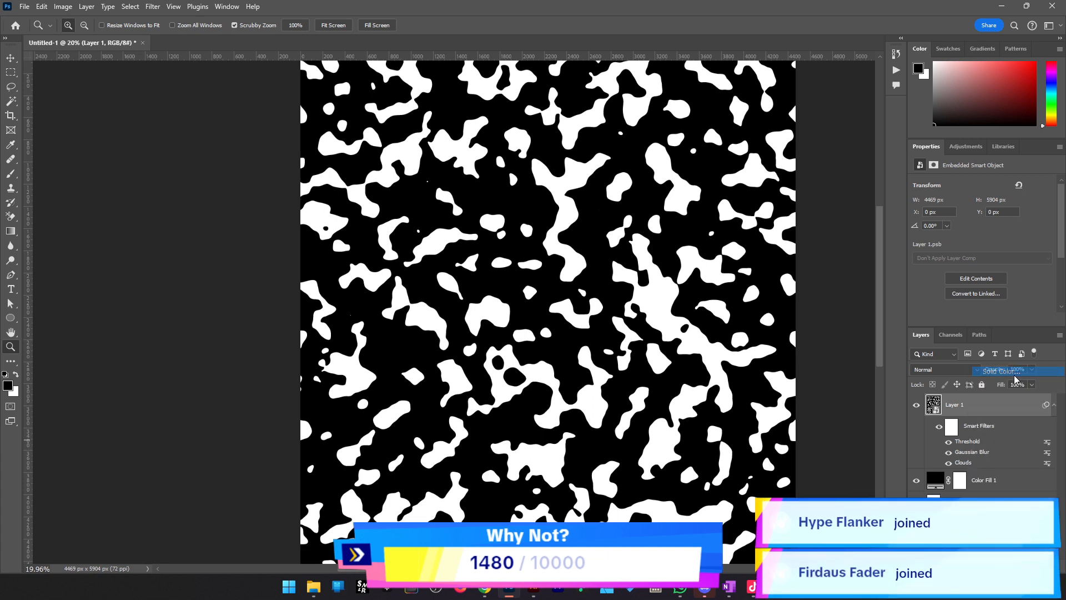
pyautogui.click(830, 392)
pyautogui.click(965, 360)
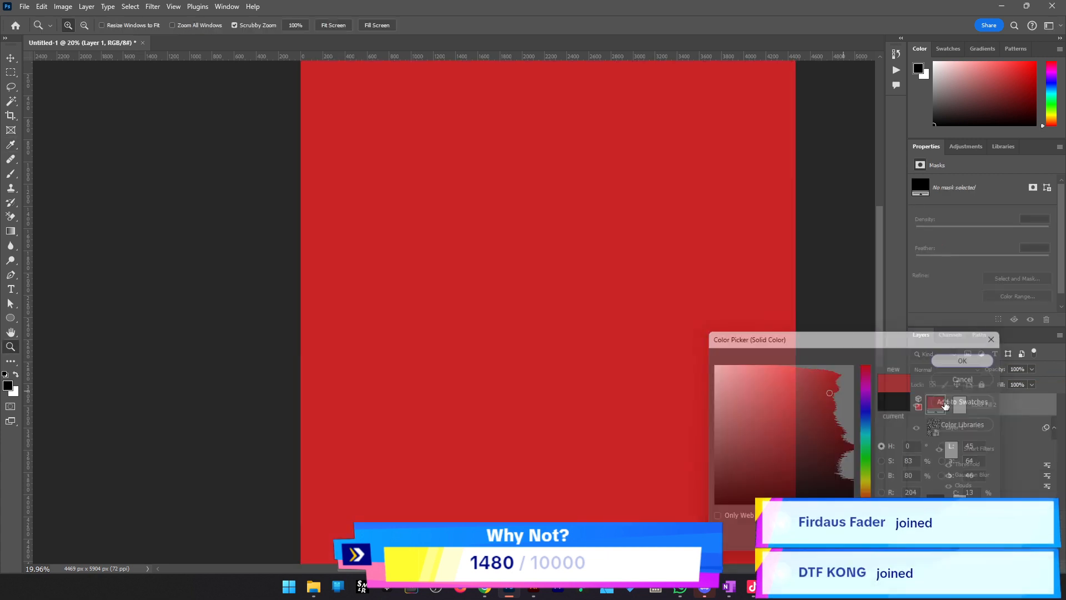
pyautogui.press('z')
pyautogui.click(1015, 438)
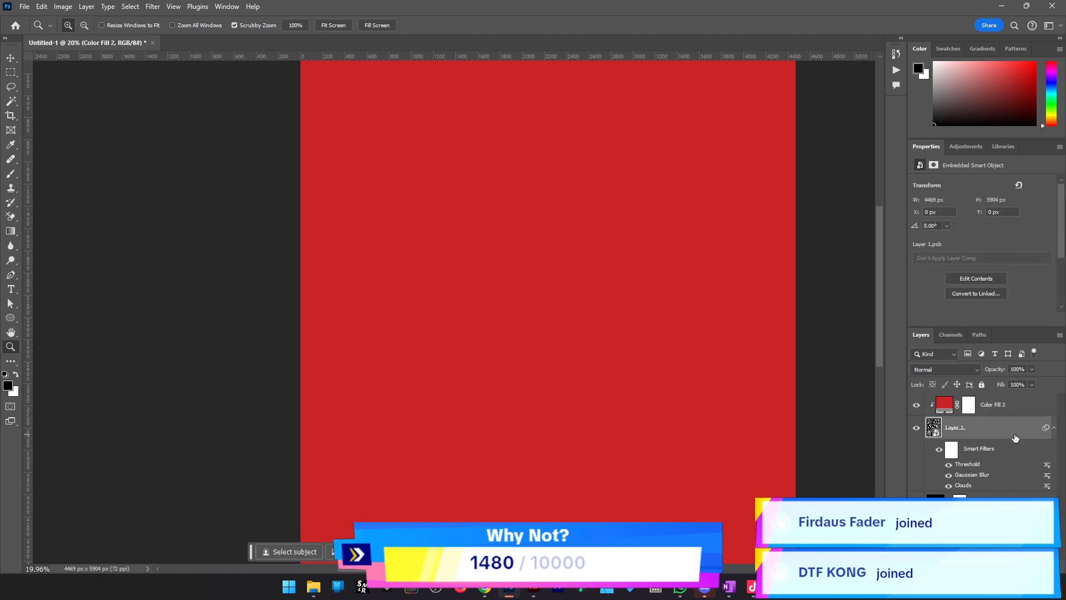
pyautogui.rightClick(994, 451)
pyautogui.click(1014, 438)
pyautogui.rightClick(979, 427)
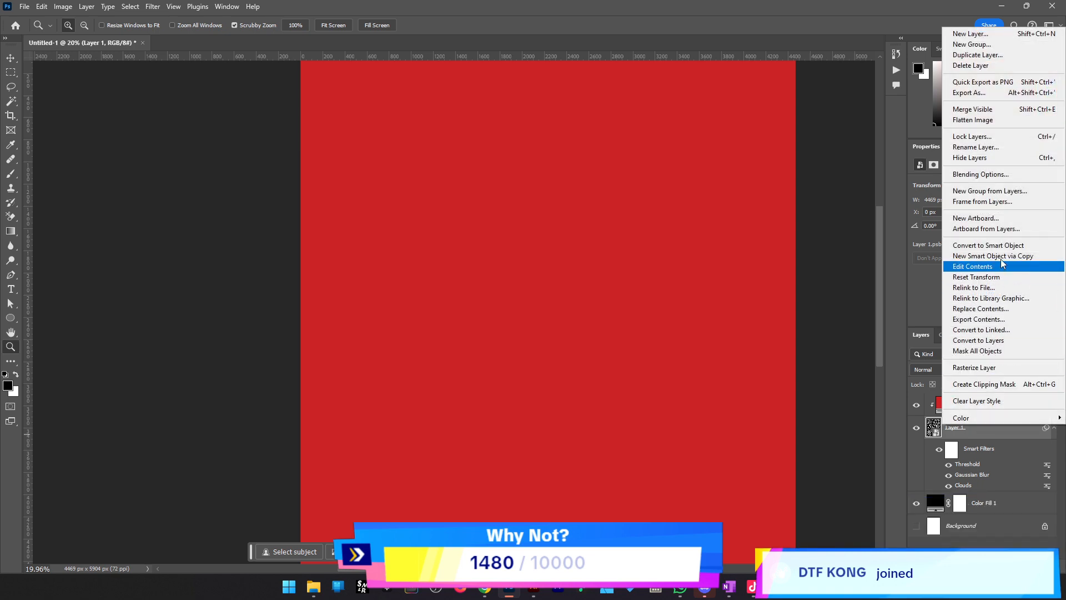
pyautogui.click(986, 246)
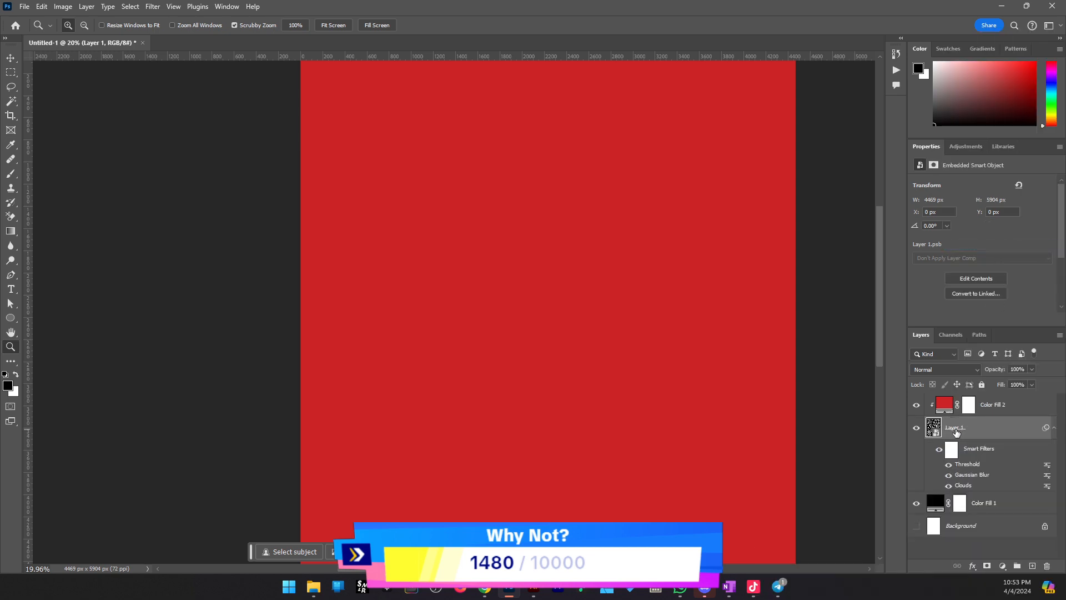
# Hide the red fill layer and set Layer 1's Blend If black point for Current Layer to 4
pyautogui.click(916, 405)
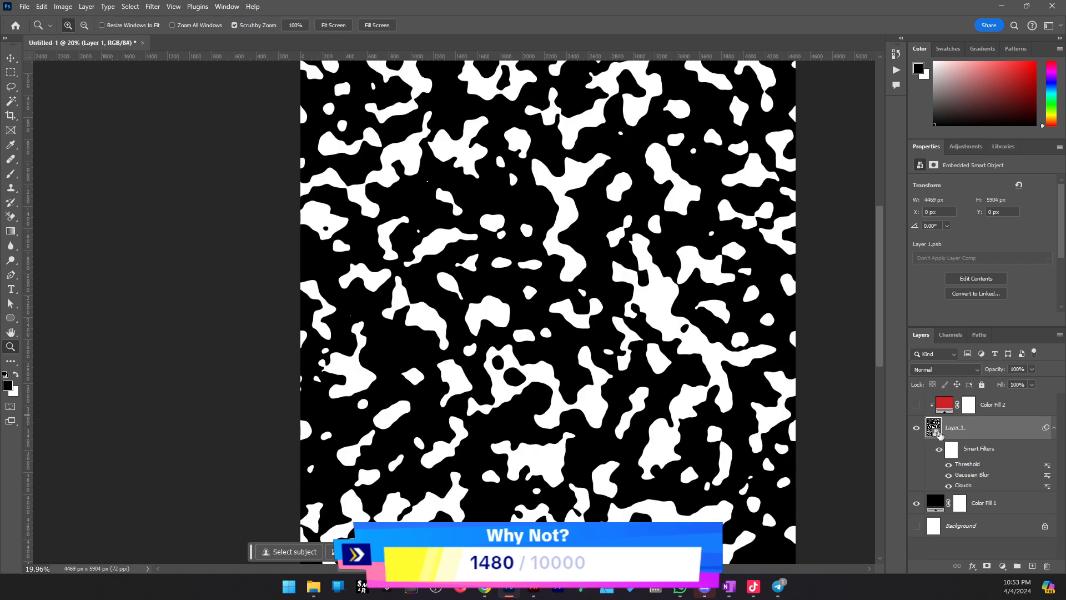
pyautogui.doubleClick(991, 433)
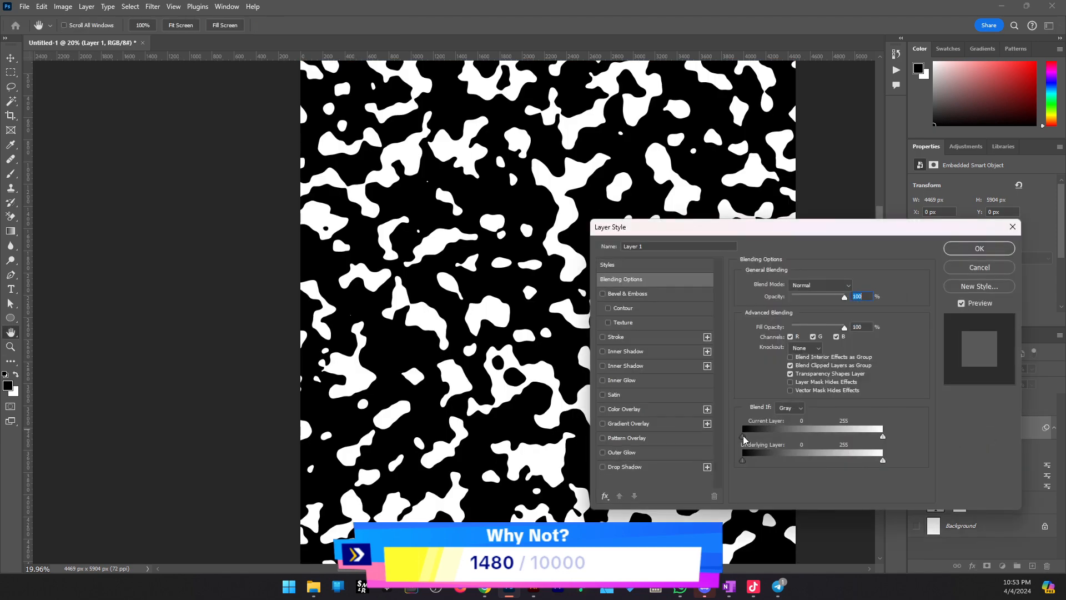
pyautogui.moveTo(744, 439); pyautogui.dragTo(748, 440)
pyautogui.click(998, 248)
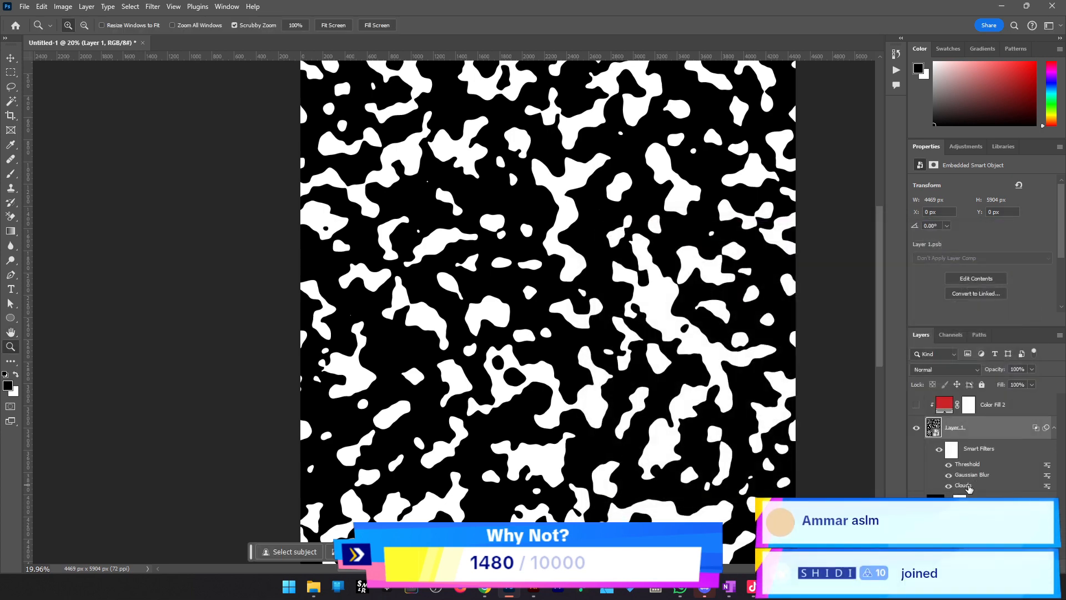
# Toggle the red fill layer's visibility to check its effect, and delete that layer
pyautogui.click(917, 405)
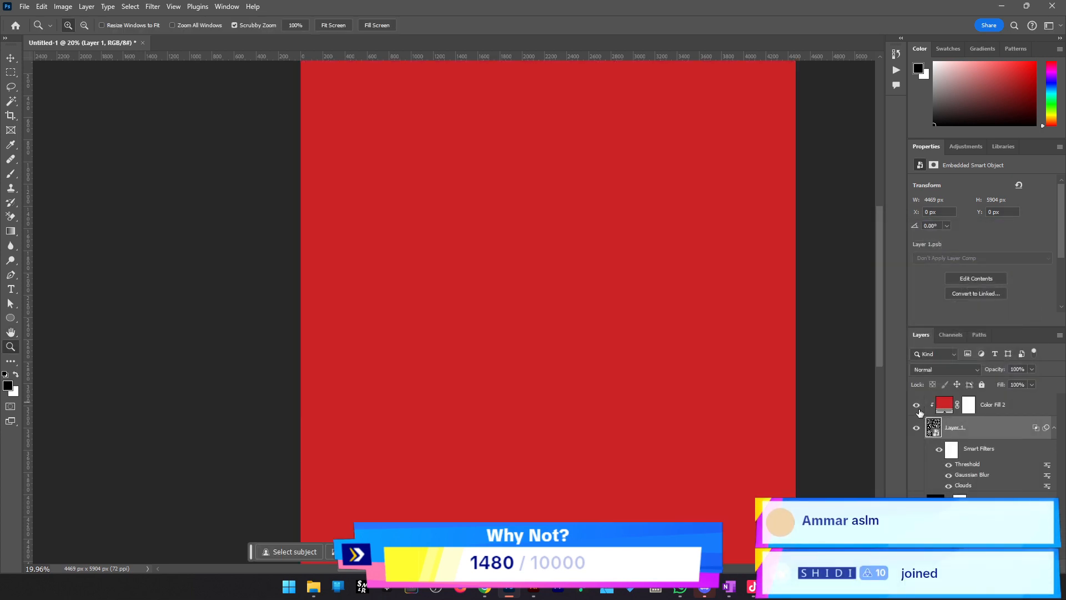
pyautogui.click(917, 406)
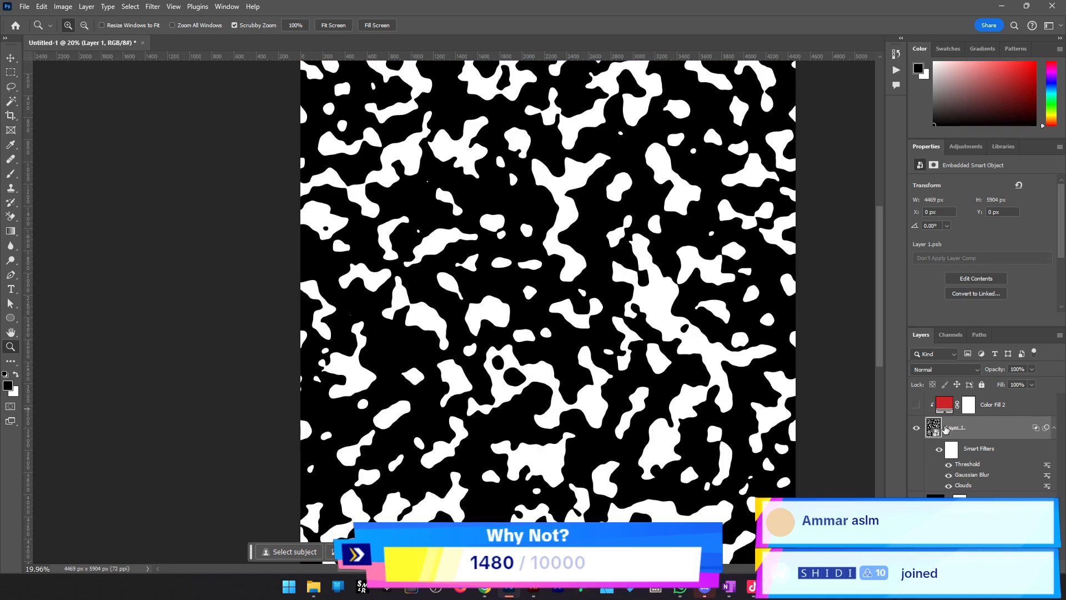
pyautogui.click(1017, 410)
pyautogui.press('Delete')
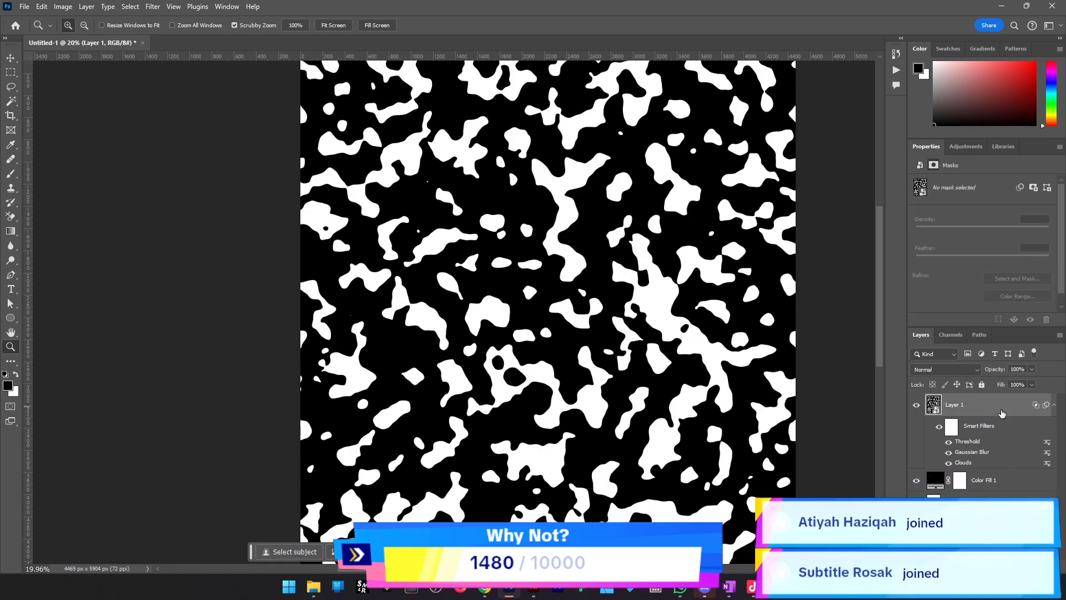
# Apply a red Color Overlay layer style to Layer 1 in Normal blend mode at 100% opacity
pyautogui.doubleClick(1002, 414)
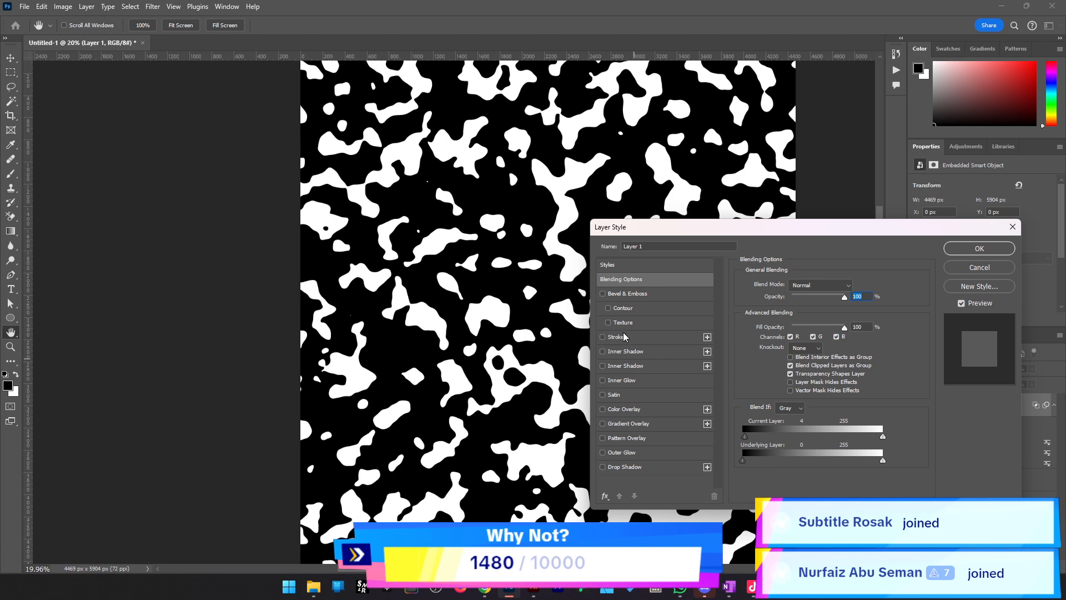
pyautogui.click(623, 409)
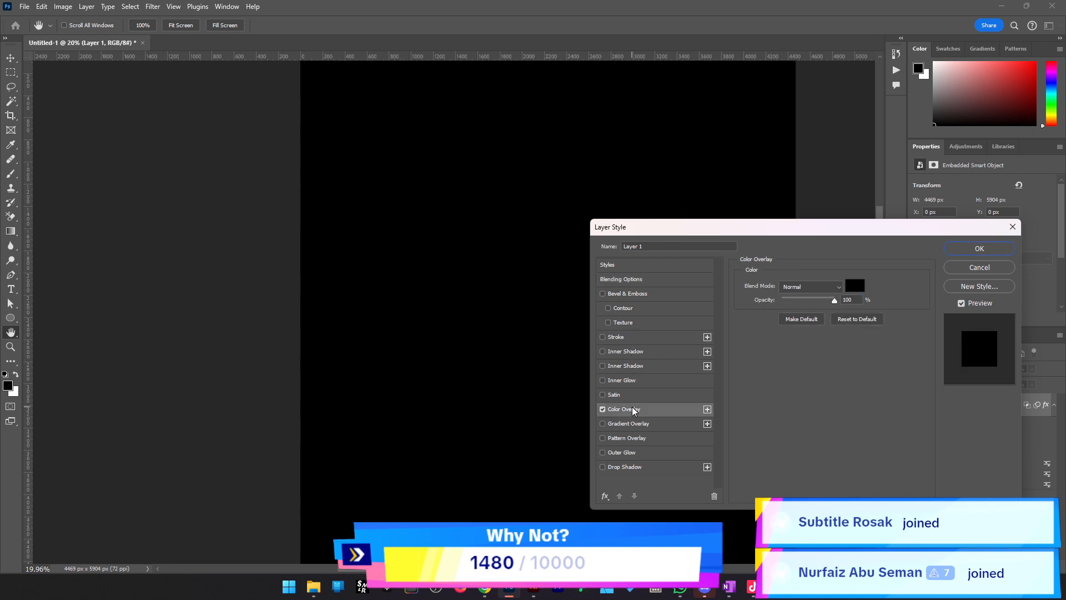
pyautogui.click(855, 285)
pyautogui.click(793, 409)
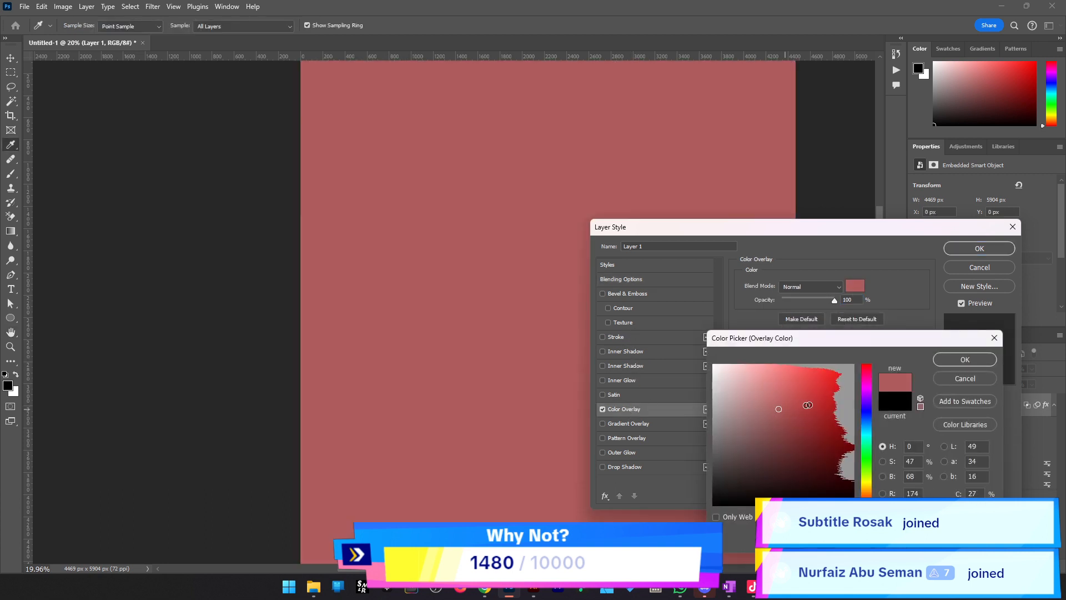
pyautogui.click(825, 402)
pyautogui.click(931, 362)
pyautogui.click(984, 248)
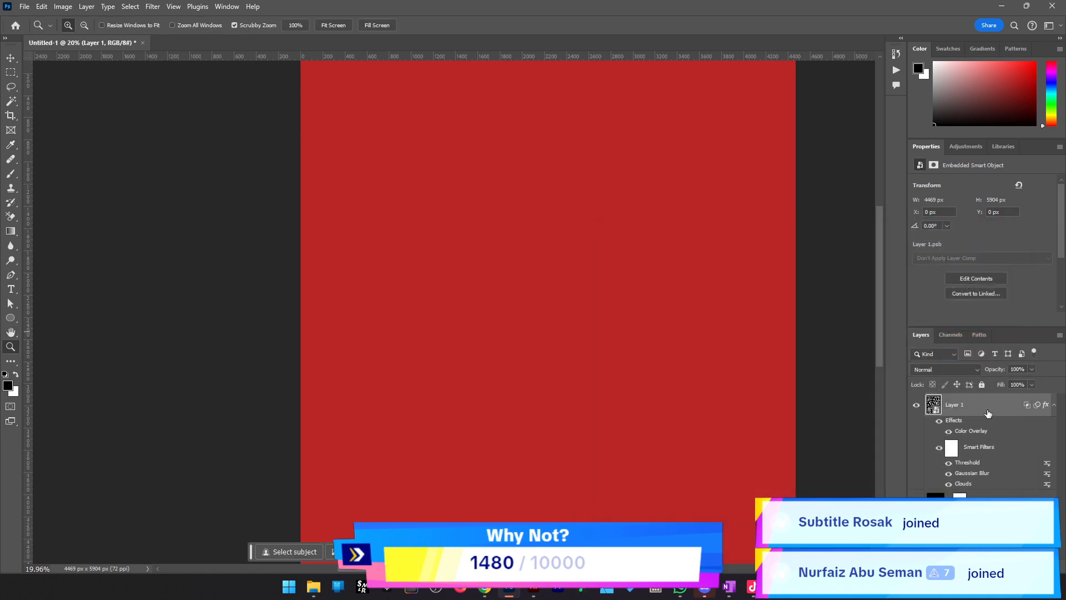
# Clear the layer style from Layer 1, removing its Color Overlay and Blend If settings
pyautogui.moveTo(998, 432); pyautogui.dragTo(979, 470)
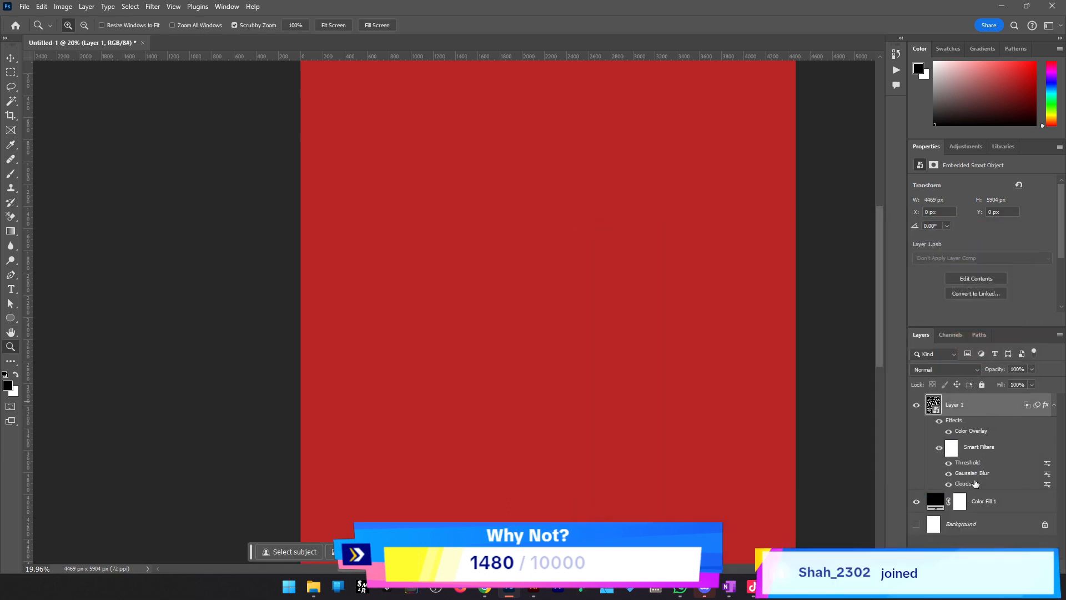
pyautogui.rightClick(980, 428)
pyautogui.click(1011, 378)
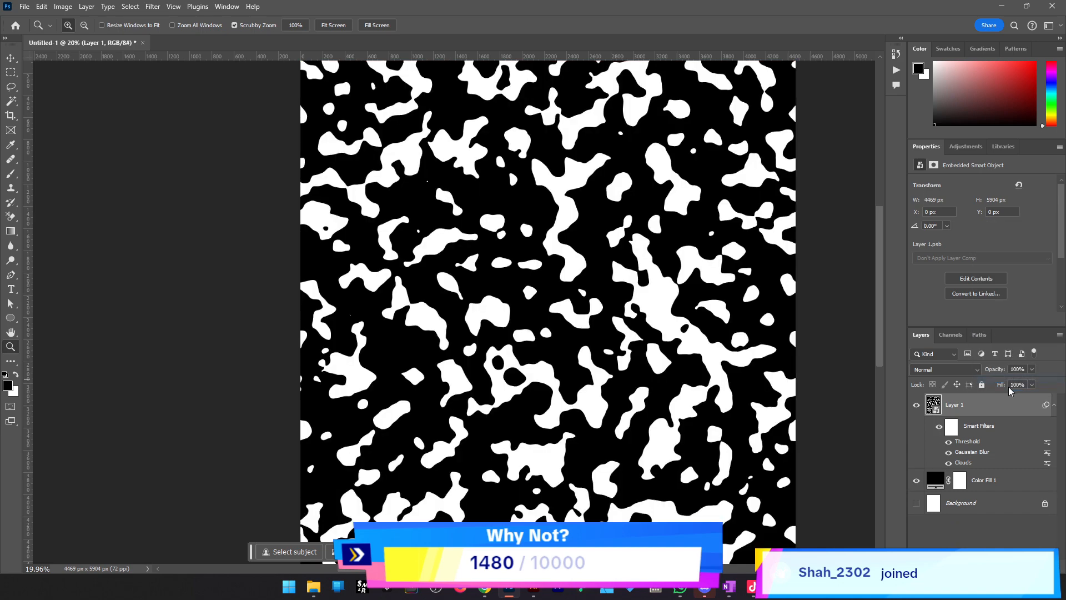
pyautogui.keyDown('alt'); pyautogui.click(643, 392); pyautogui.keyUp('alt')
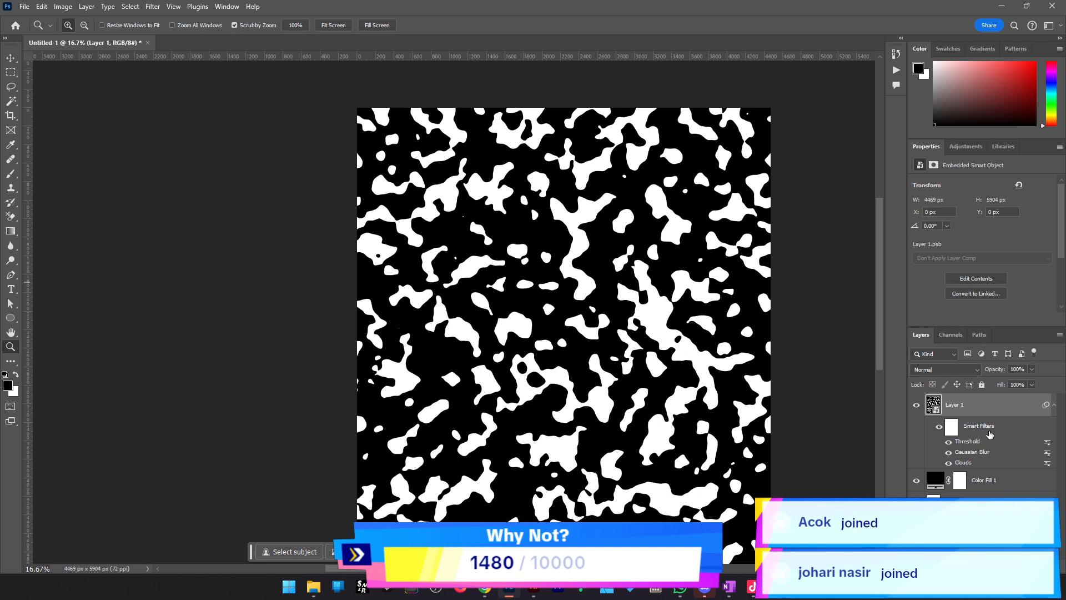
pyautogui.doubleClick(980, 410)
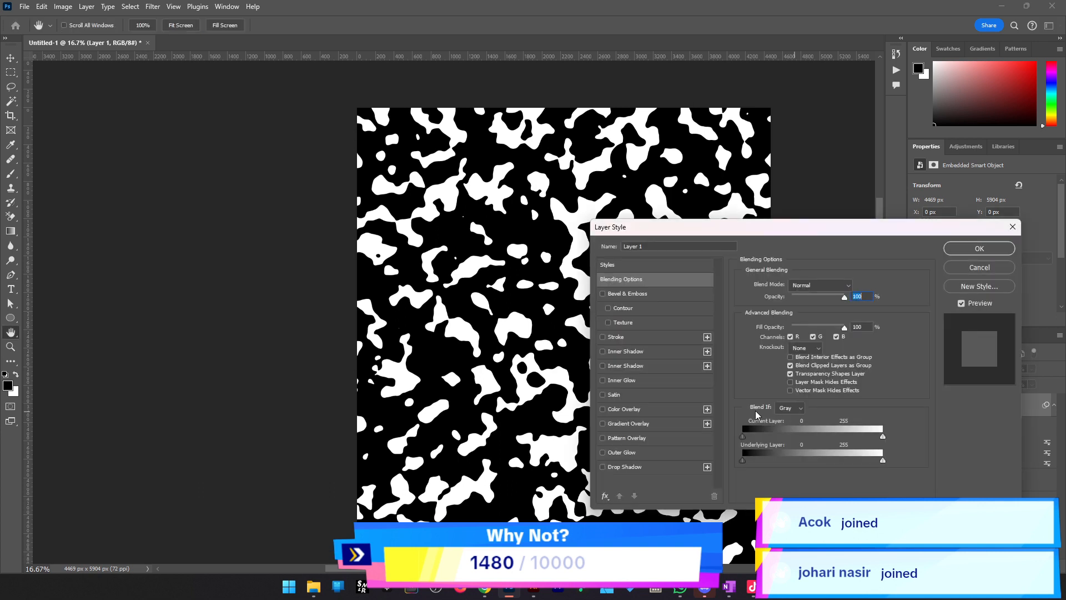
pyautogui.click(978, 248)
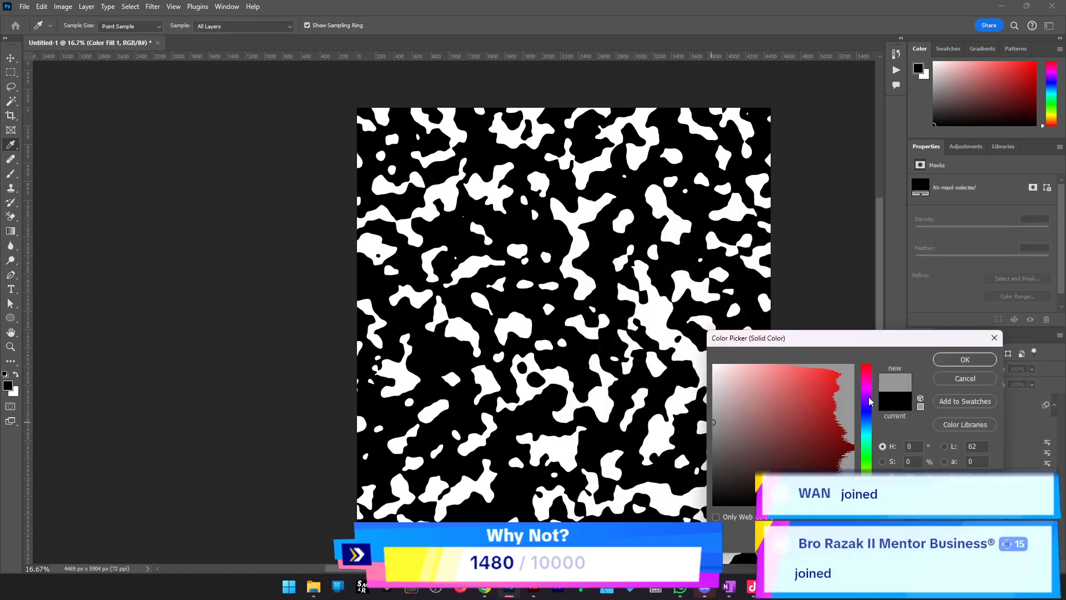
# Recolour the Color Fill 1 layer to a mid grey and set Layer 1's Blend If black point for Current Layer to 1
pyautogui.click(965, 360)
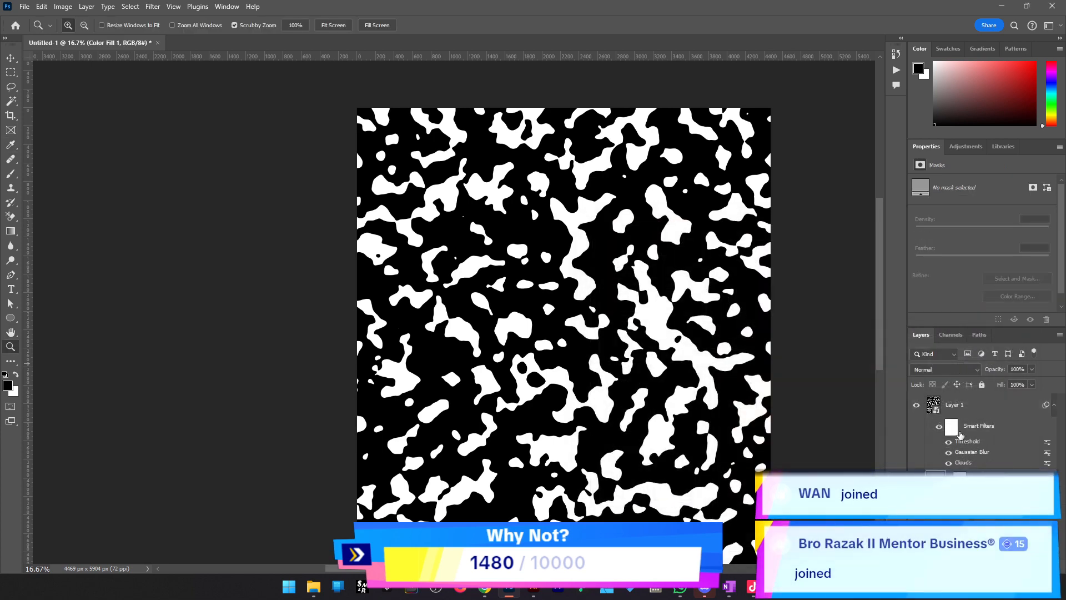
pyautogui.click(1001, 412)
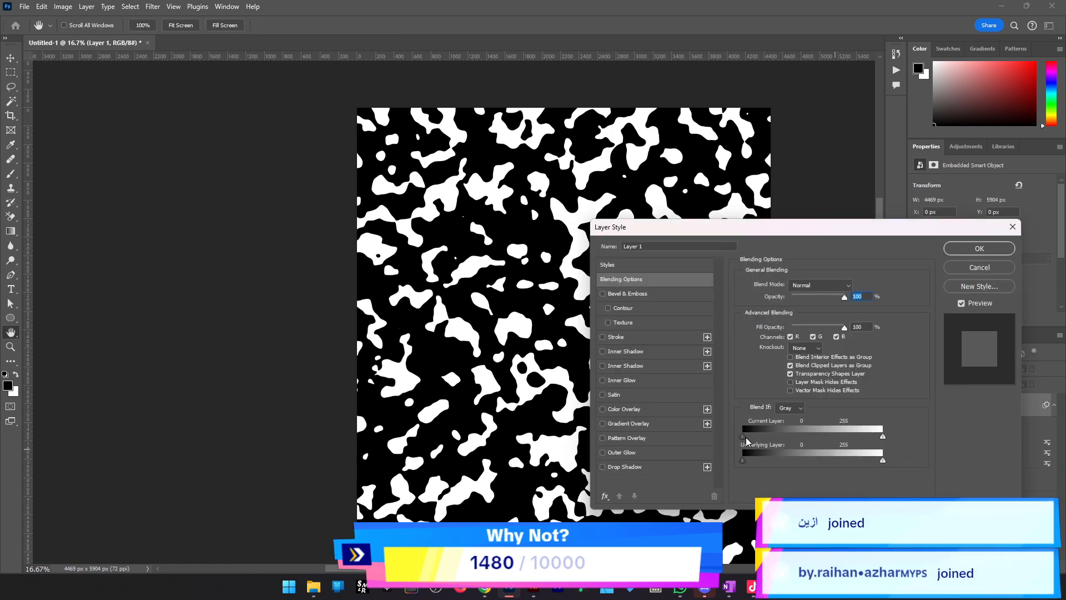
pyautogui.moveTo(746, 438); pyautogui.dragTo(749, 441)
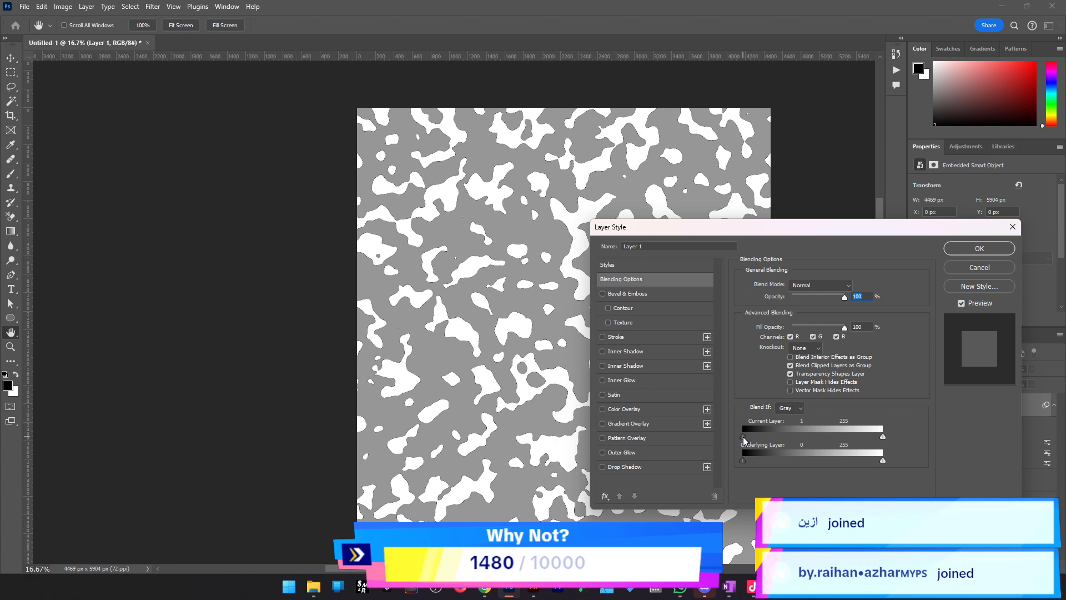
pyautogui.click(981, 251)
# Add a Hue/Saturation adjustment layer clipped to Layer 1 and raise its Lightness to +31
pyautogui.hotkey('ctrl', '+')
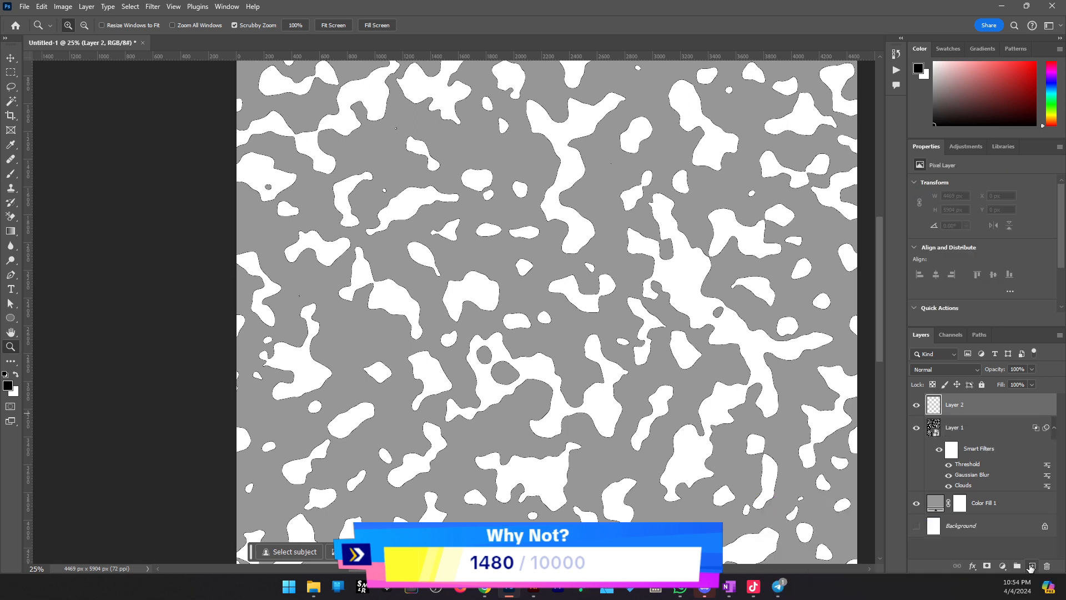
pyautogui.click(1002, 565)
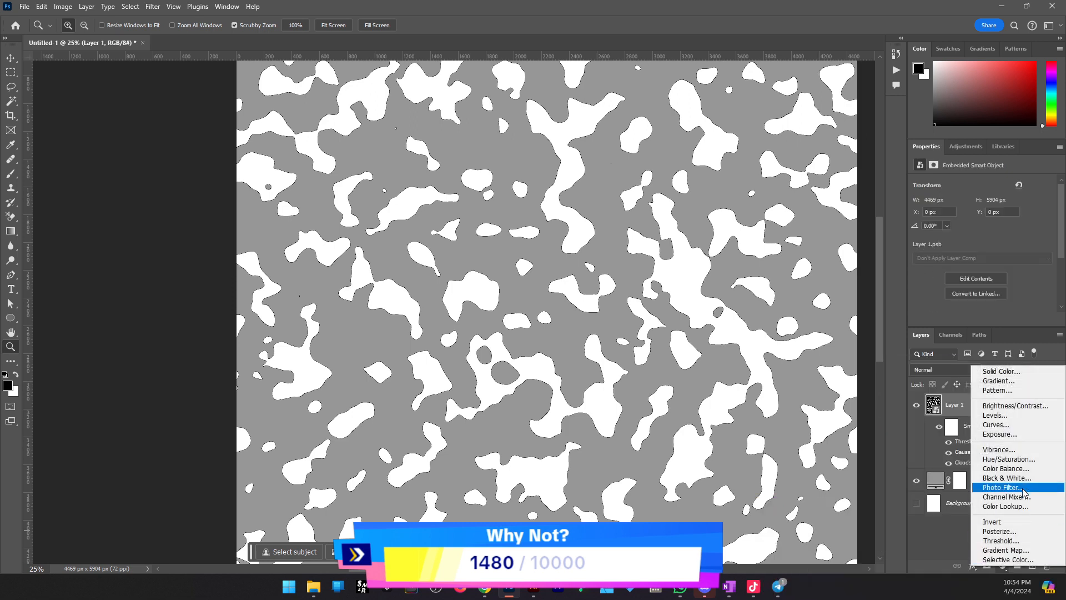
pyautogui.click(1009, 459)
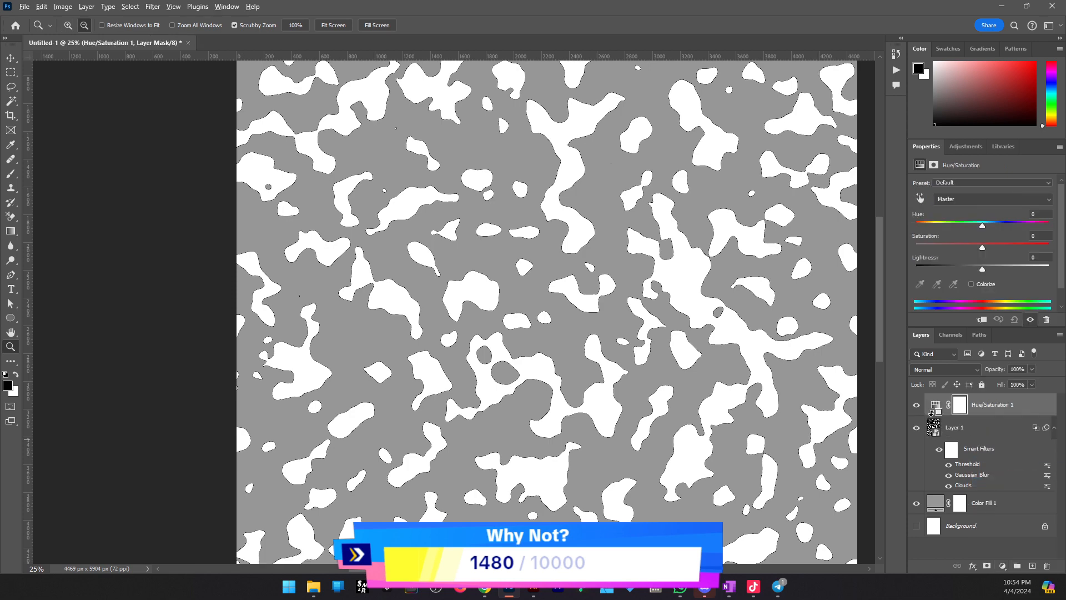
pyautogui.keyDown('alt'); pyautogui.click(989, 415); pyautogui.keyUp('alt')
pyautogui.moveTo(982, 269); pyautogui.dragTo(1003, 271)
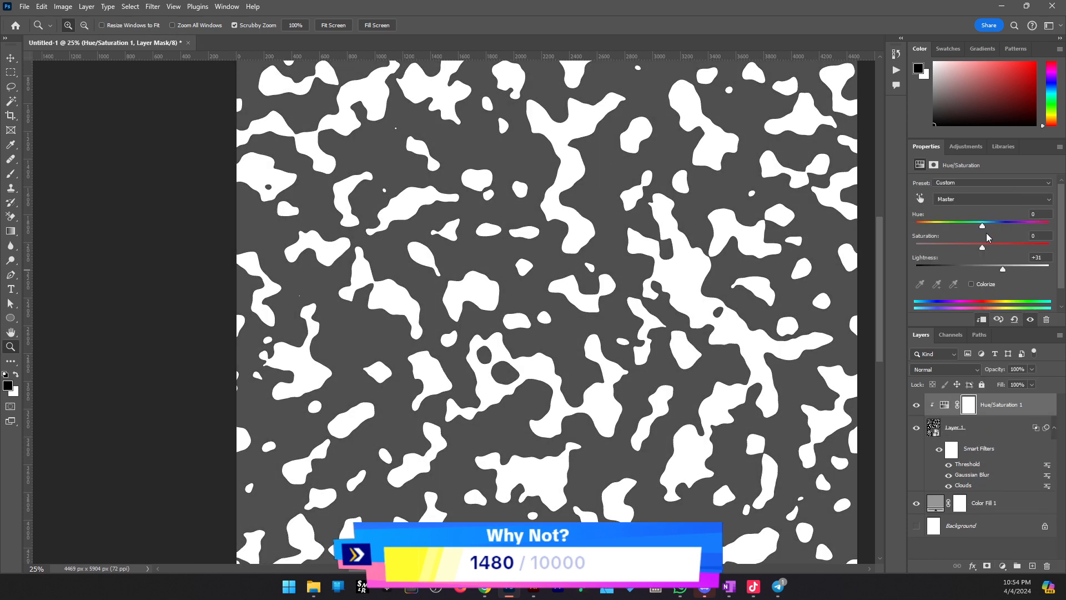
pyautogui.moveTo(983, 226); pyautogui.dragTo(1021, 250)
# Colorize the Hue/Saturation adjustment to brown with Saturation 49 and Lightness +33
pyautogui.click(973, 284)
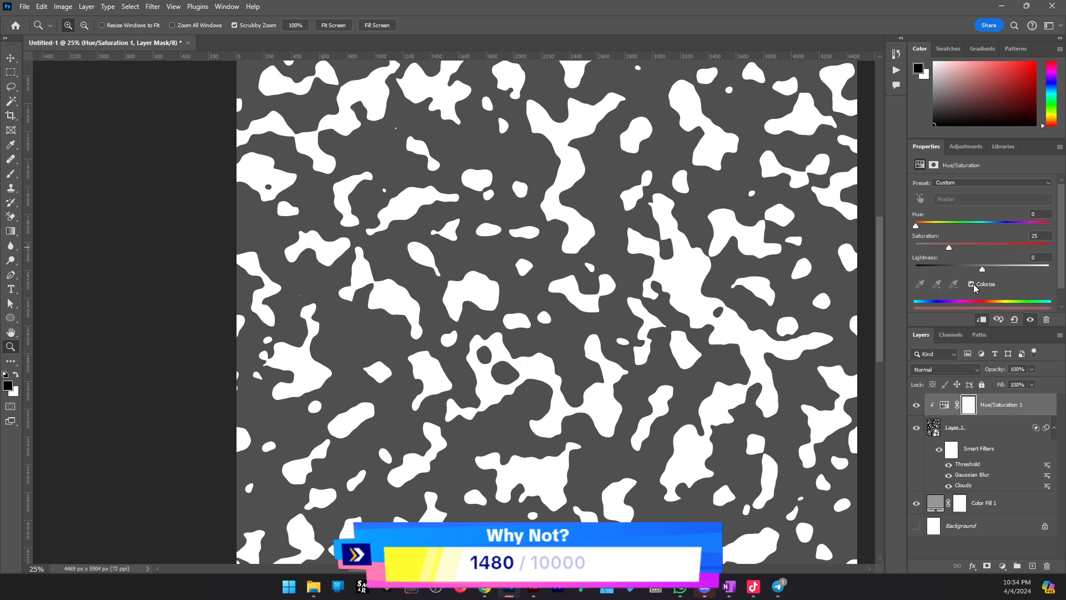
pyautogui.moveTo(982, 269); pyautogui.dragTo(1006, 271)
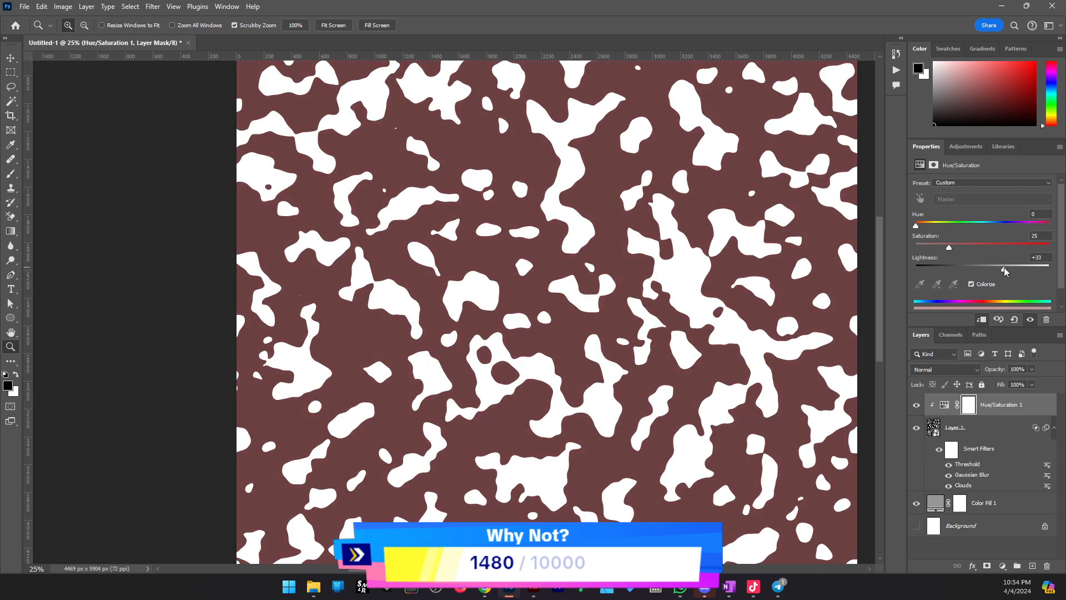
pyautogui.moveTo(947, 247); pyautogui.dragTo(982, 248)
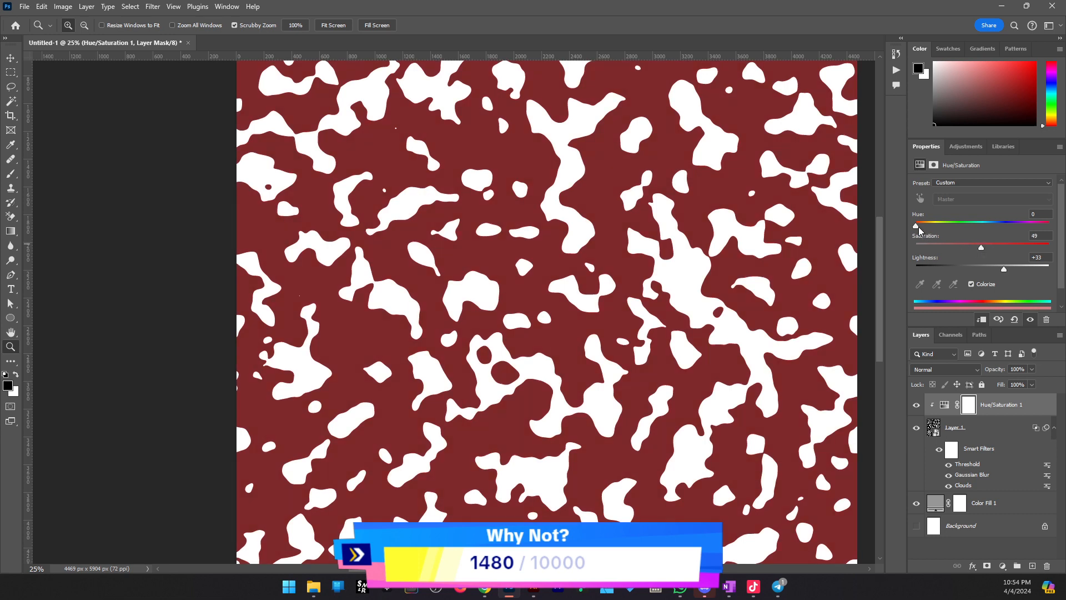
pyautogui.moveTo(916, 225); pyautogui.dragTo(925, 226)
# Group Layer 1 with its Hue/Saturation adjustment and duplicate the group
pyautogui.click(1004, 424)
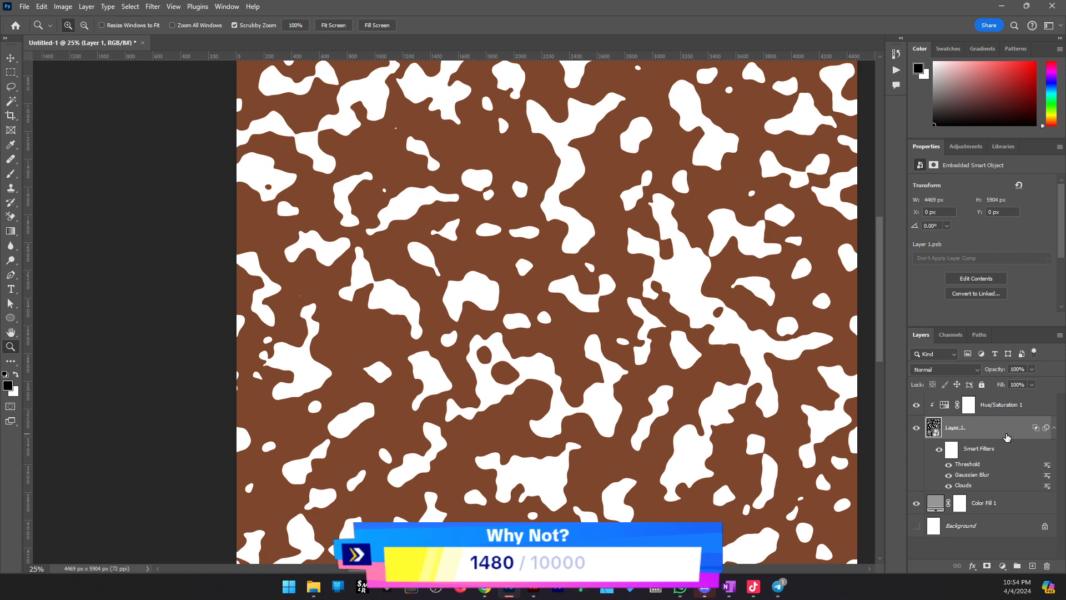
pyautogui.keyDown('shift'); pyautogui.click(1013, 410); pyautogui.keyUp('shift')
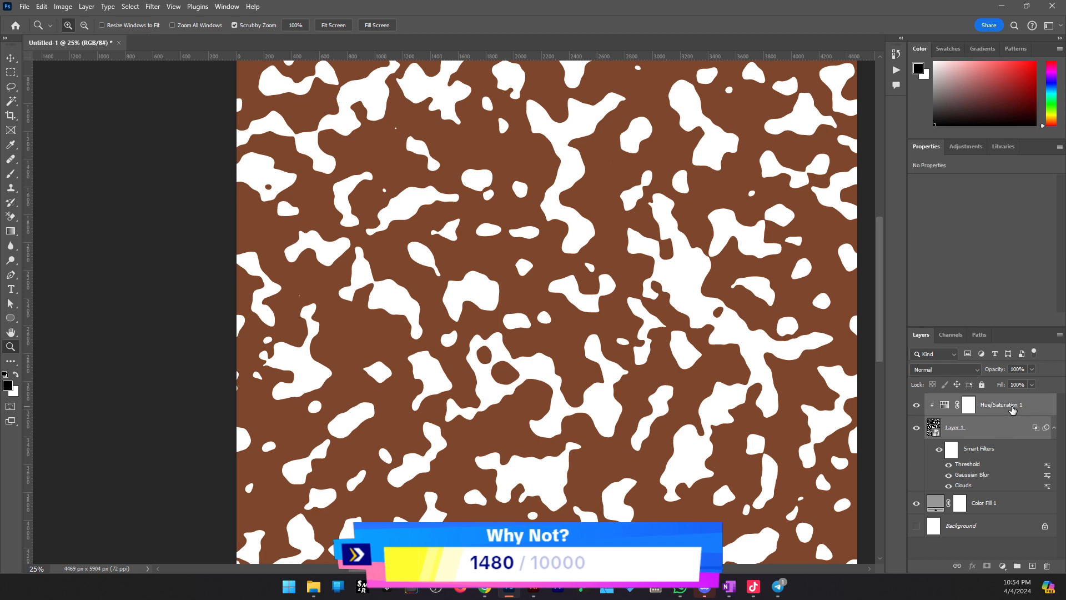
pyautogui.hotkey('ctrl', 'g')
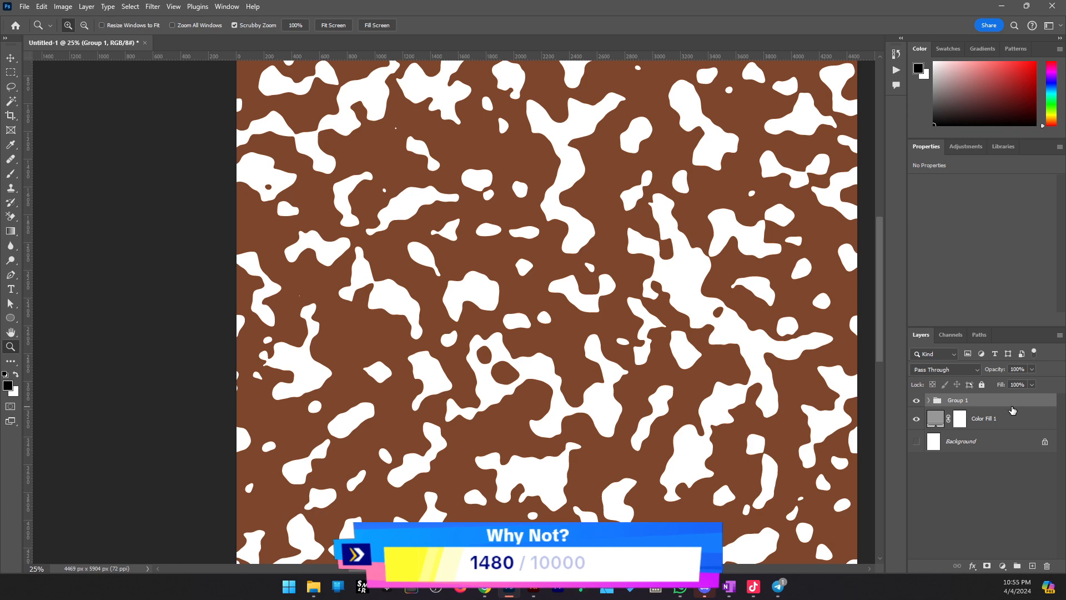
pyautogui.hotkey('ctrl', 'j')
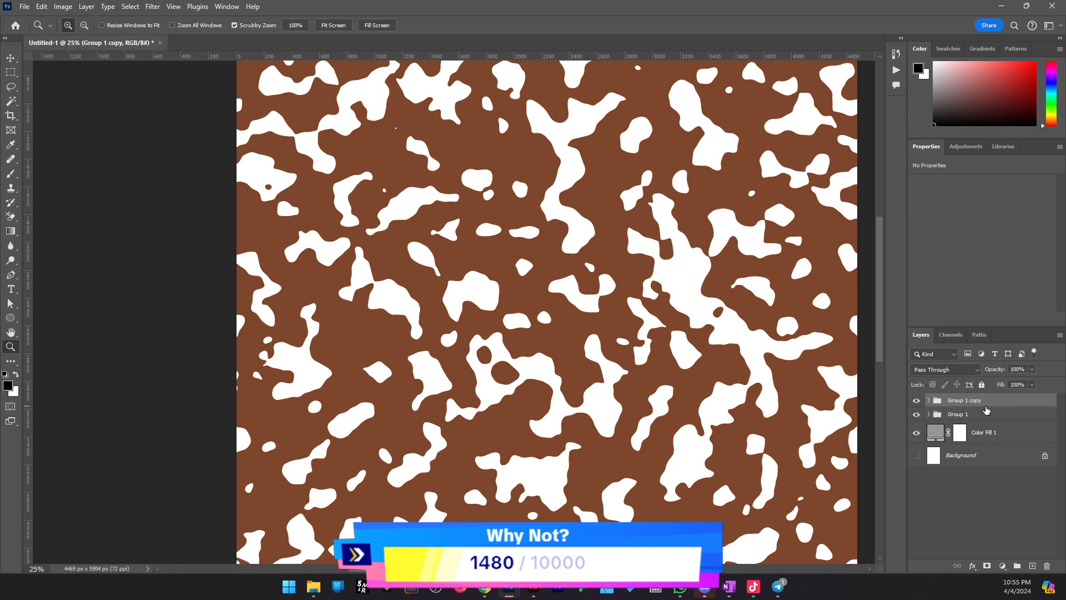
# Set the Hue of the Hue/Saturation adjustment in the duplicated group to 50 for an olive colour
pyautogui.click(928, 400)
pyautogui.keyDown('alt'); pyautogui.click(621, 392); pyautogui.keyUp('alt')
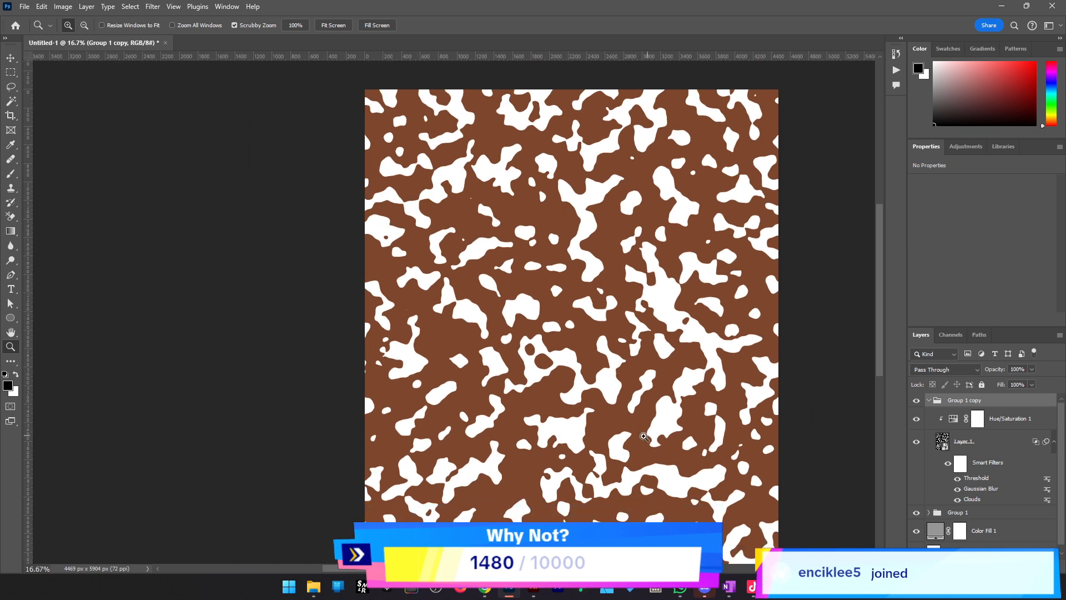
pyautogui.scroll(-2, 798, 434)
pyautogui.click(972, 440)
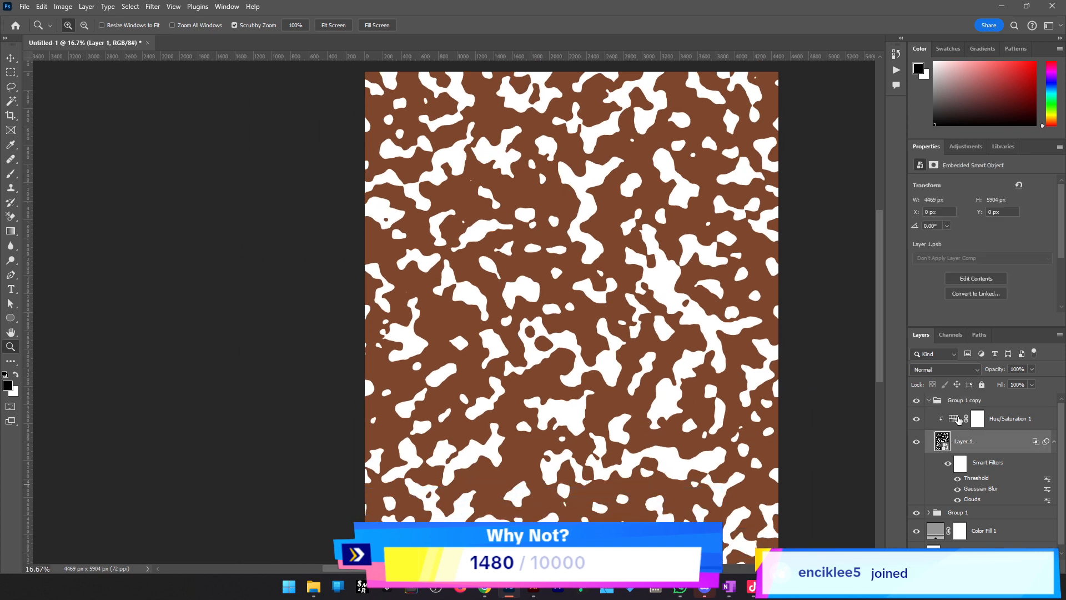
pyautogui.click(958, 419)
pyautogui.moveTo(946, 226); pyautogui.dragTo(941, 227)
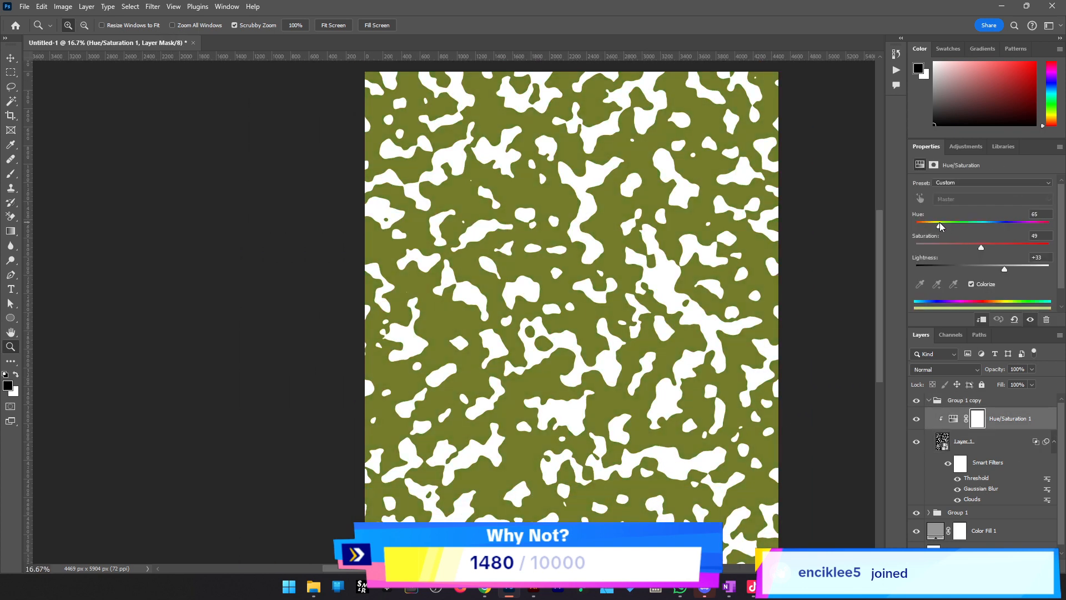
# Re-render the Clouds smart filter on the duplicated group's Layer 1 and set its Gaussian Blur radius to 6.4 pixels
pyautogui.click(987, 485)
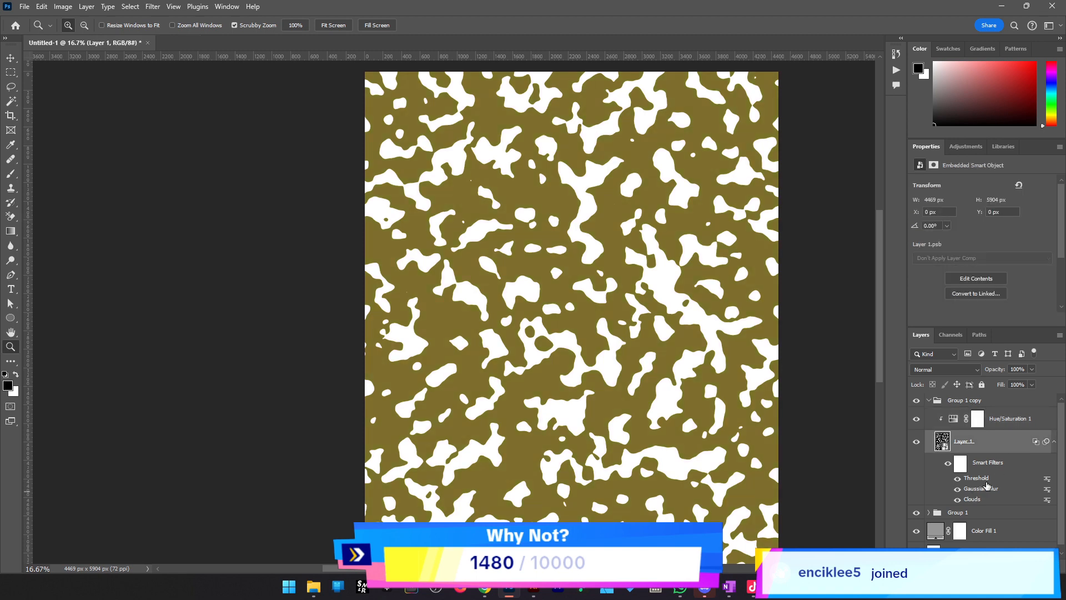
pyautogui.doubleClick(972, 499)
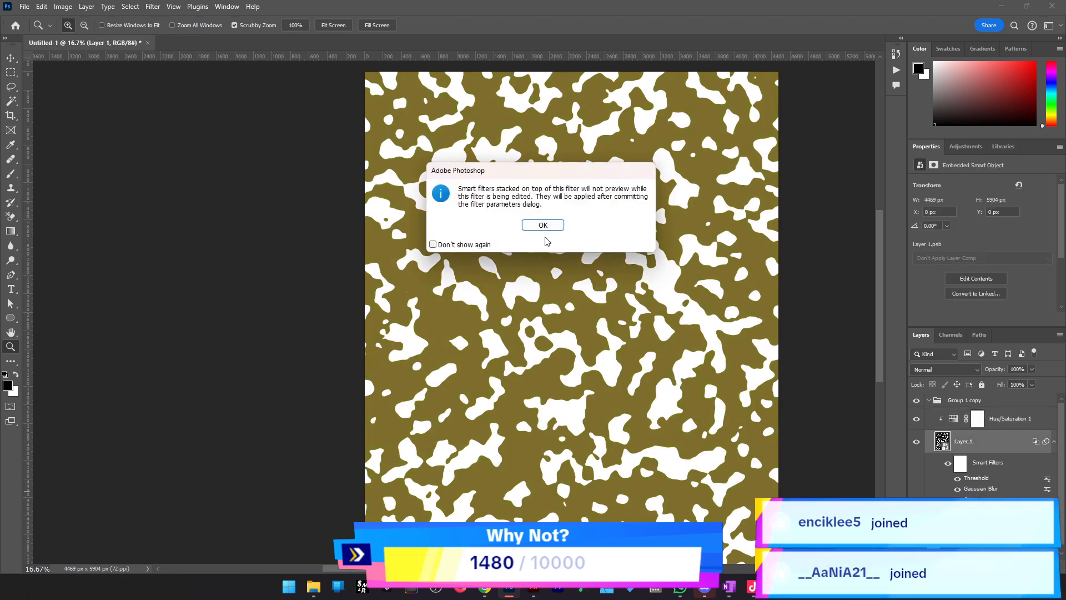
pyautogui.click(545, 227)
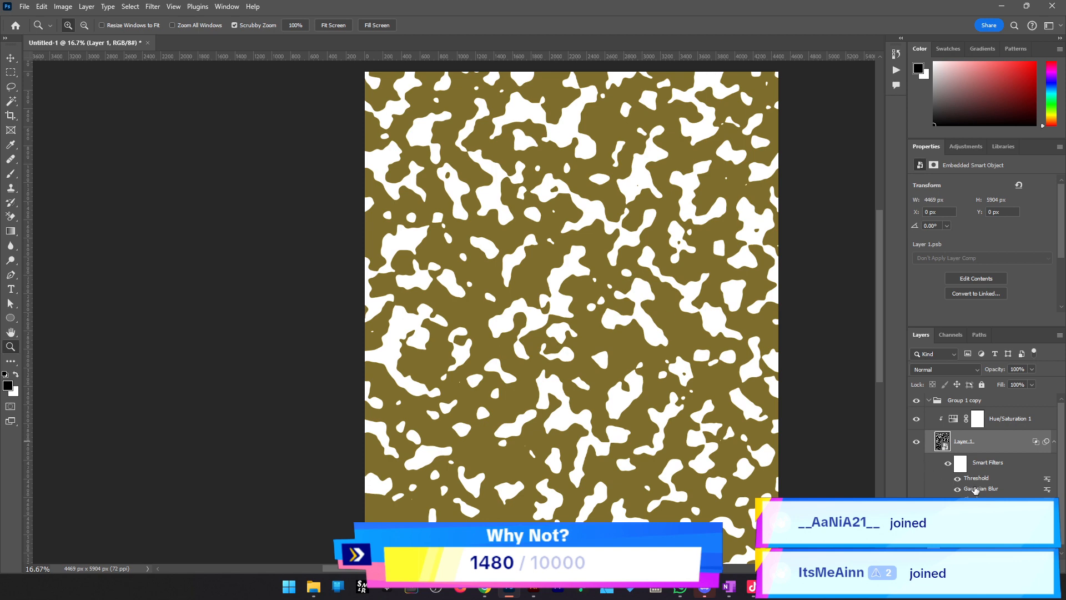
pyautogui.doubleClick(977, 489)
pyautogui.click(544, 225)
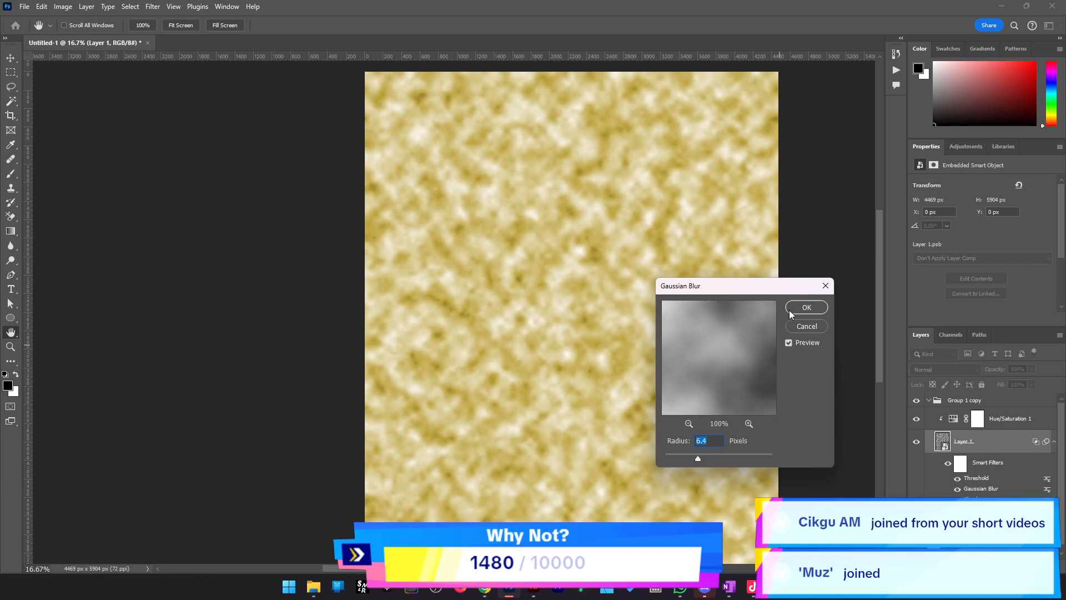
pyautogui.click(806, 307)
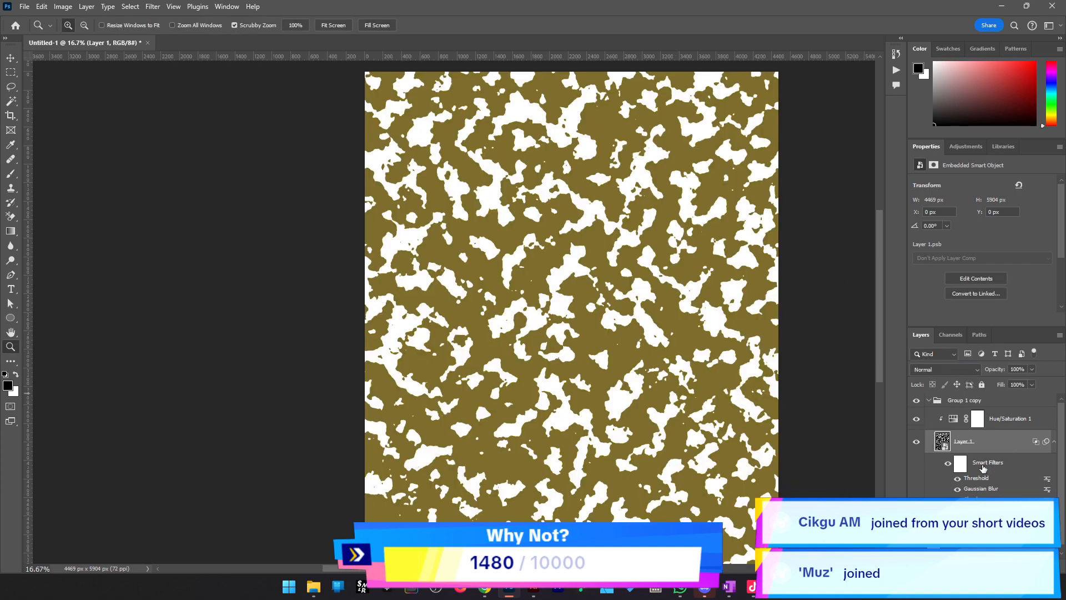
# Set the Threshold smart filter on the duplicated group's Layer 1 to level 114
pyautogui.doubleClick(977, 478)
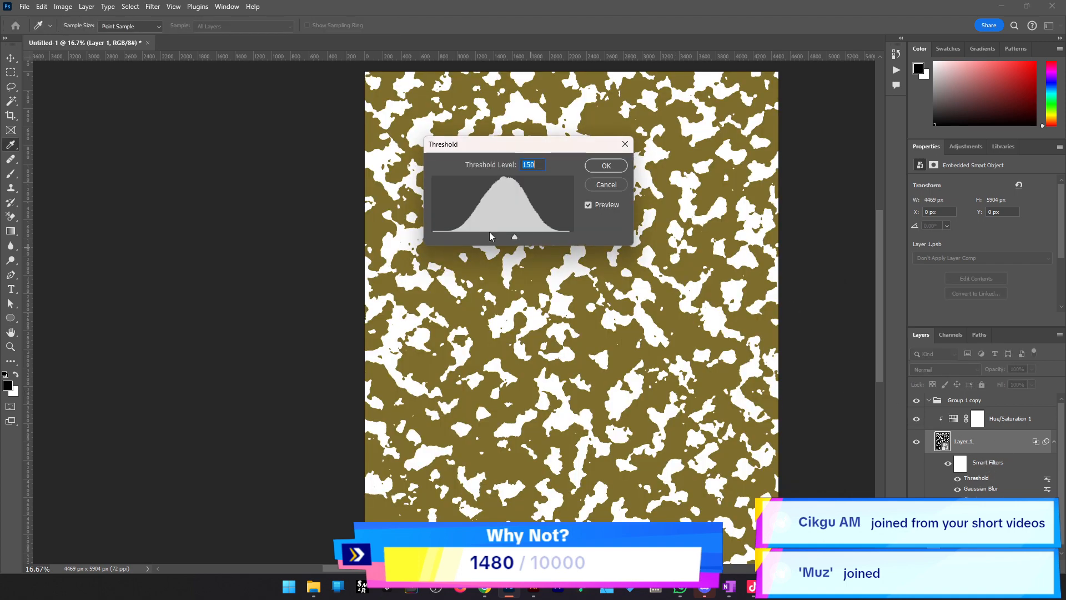
pyautogui.moveTo(504, 236); pyautogui.dragTo(495, 236)
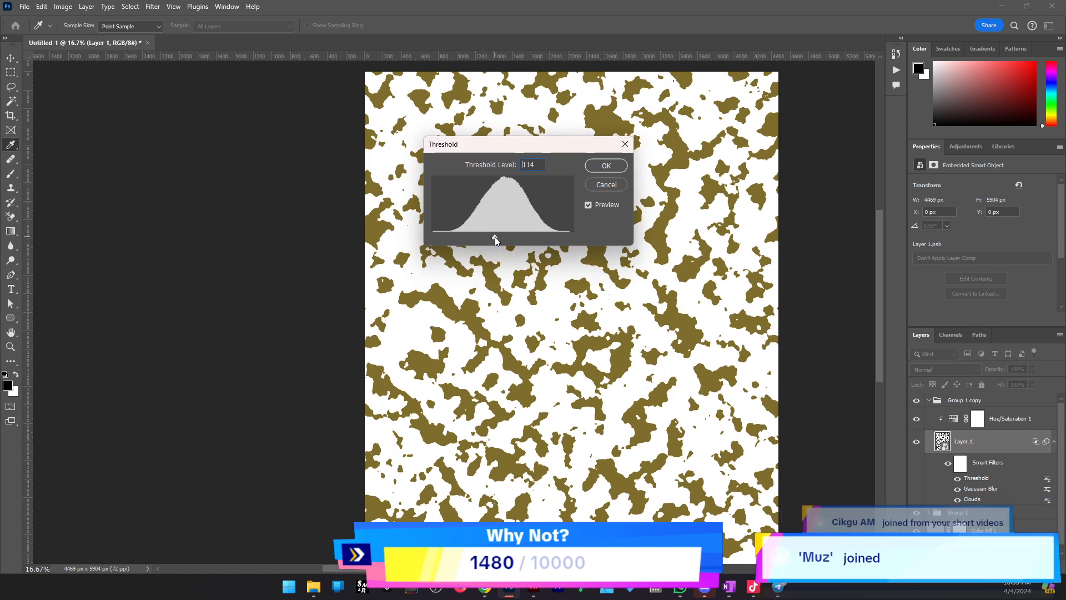
pyautogui.click(620, 169)
# Set the duplicated Layer 1's Blend If for Current Layer to black point 0 and white point 122
pyautogui.click(1027, 423)
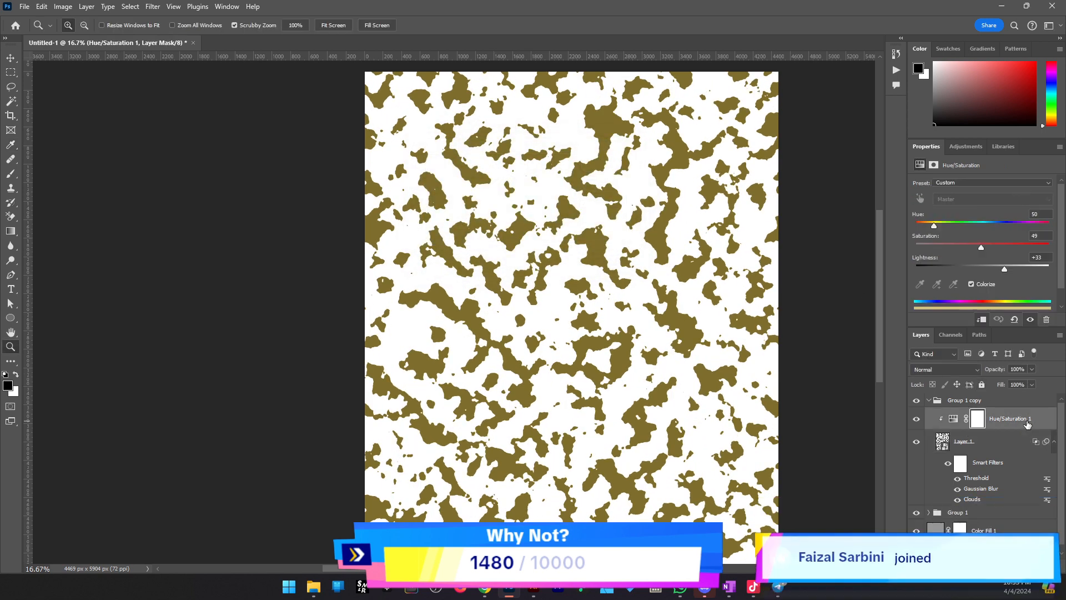
pyautogui.click(1008, 444)
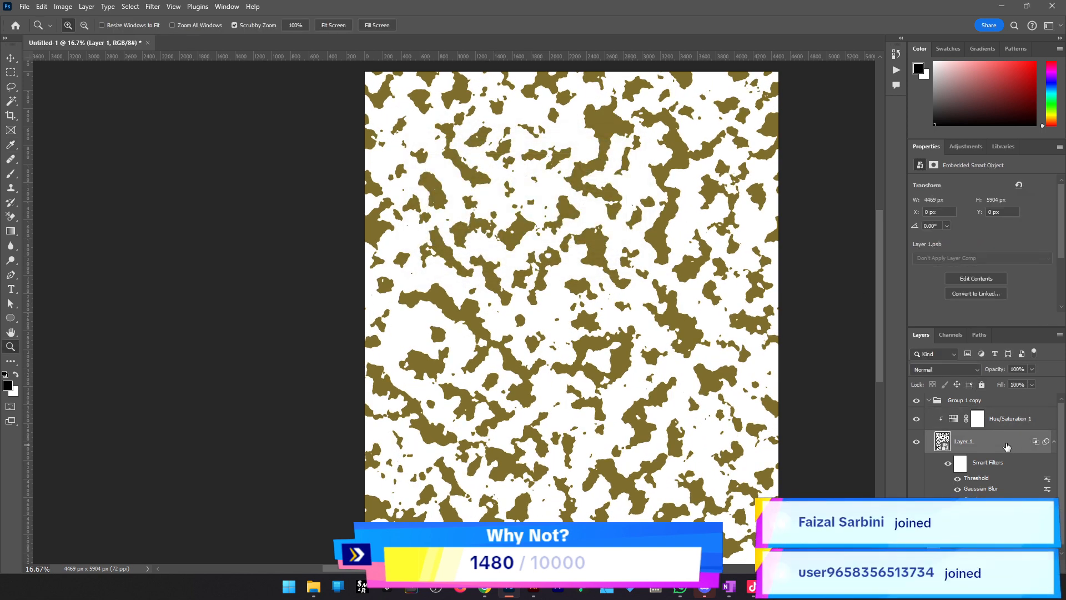
pyautogui.doubleClick(1034, 443)
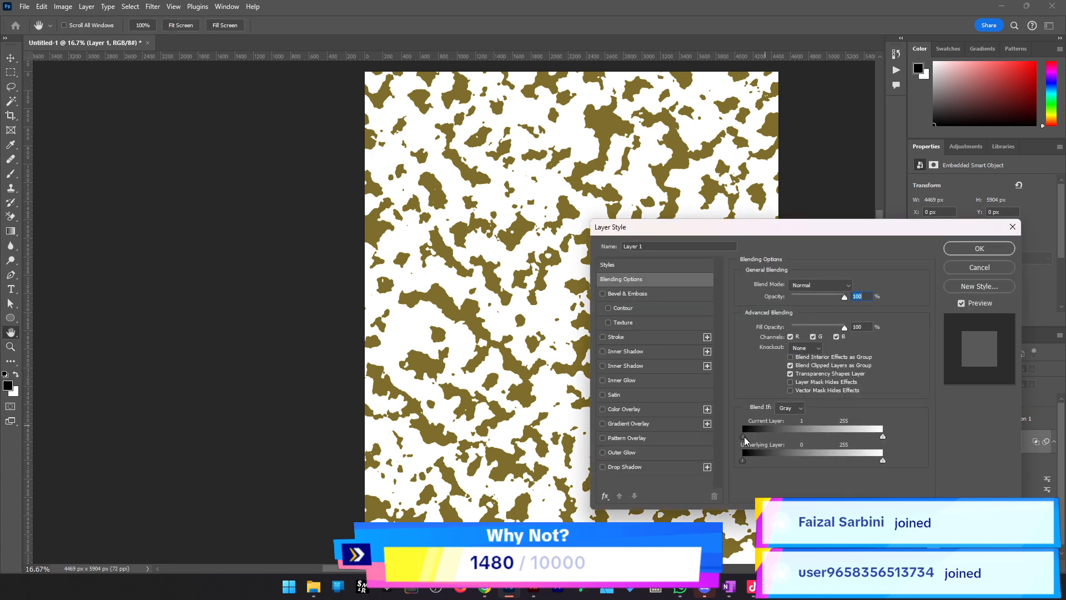
pyautogui.moveTo(745, 440)
pyautogui.mouseDown()
pyautogui.moveTo(756, 439)
pyautogui.moveTo(738, 439)
pyautogui.mouseUp()
pyautogui.moveTo(883, 437); pyautogui.dragTo(807, 439)
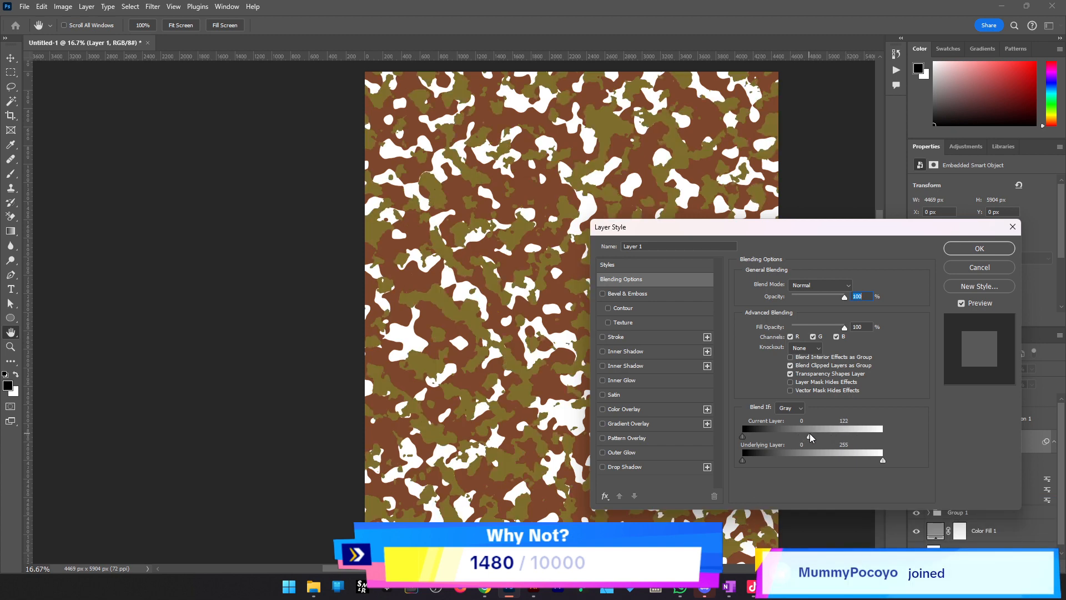
pyautogui.click(979, 248)
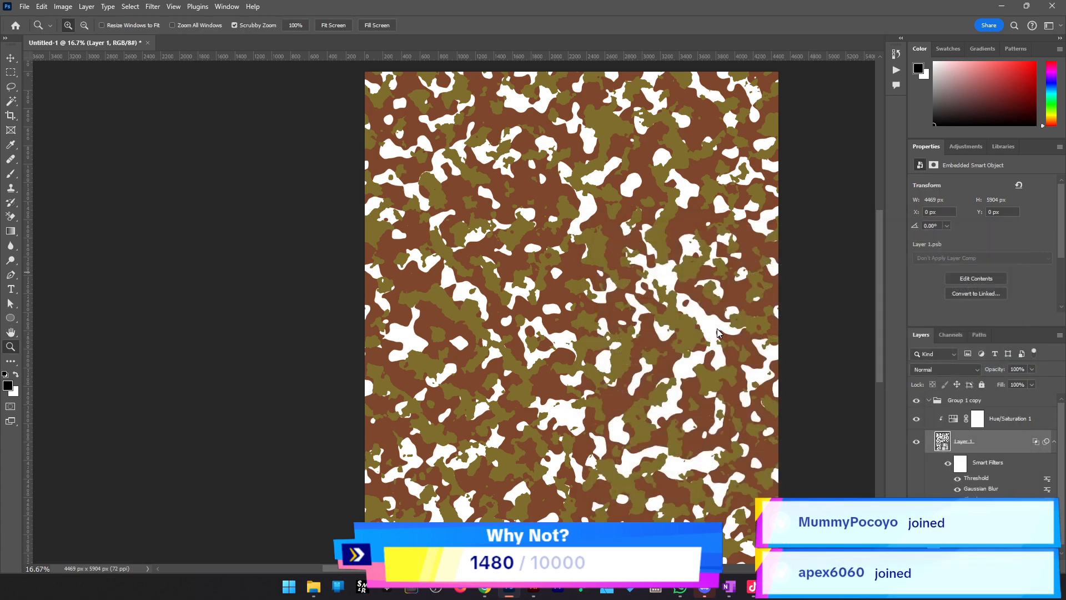
pyautogui.click(582, 331)
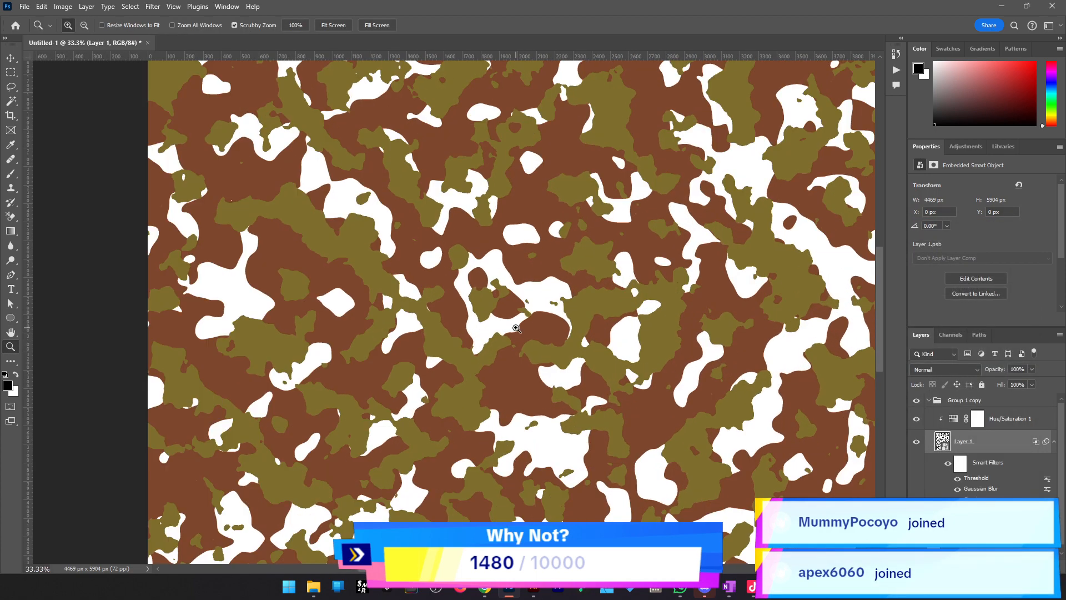
# Set the Blend If of Layer 1 in Group 1 for Current Layer to black point 0 and white point 169
pyautogui.scroll(1, 516, 328)
pyautogui.scroll(-3, 605, 317)
pyautogui.scroll(1, 610, 317)
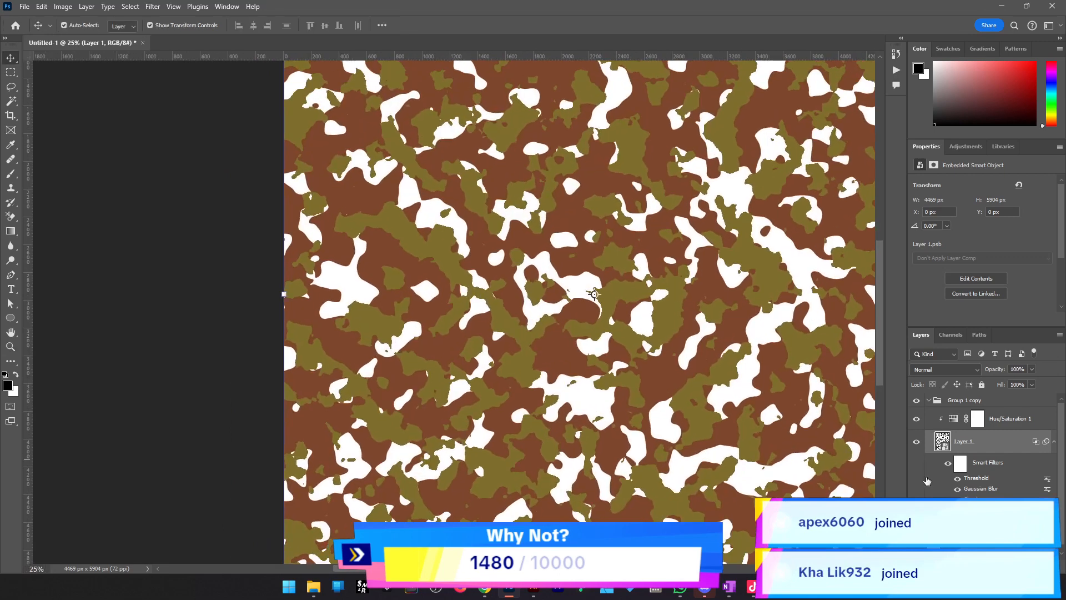
pyautogui.scroll(-2, 983, 444)
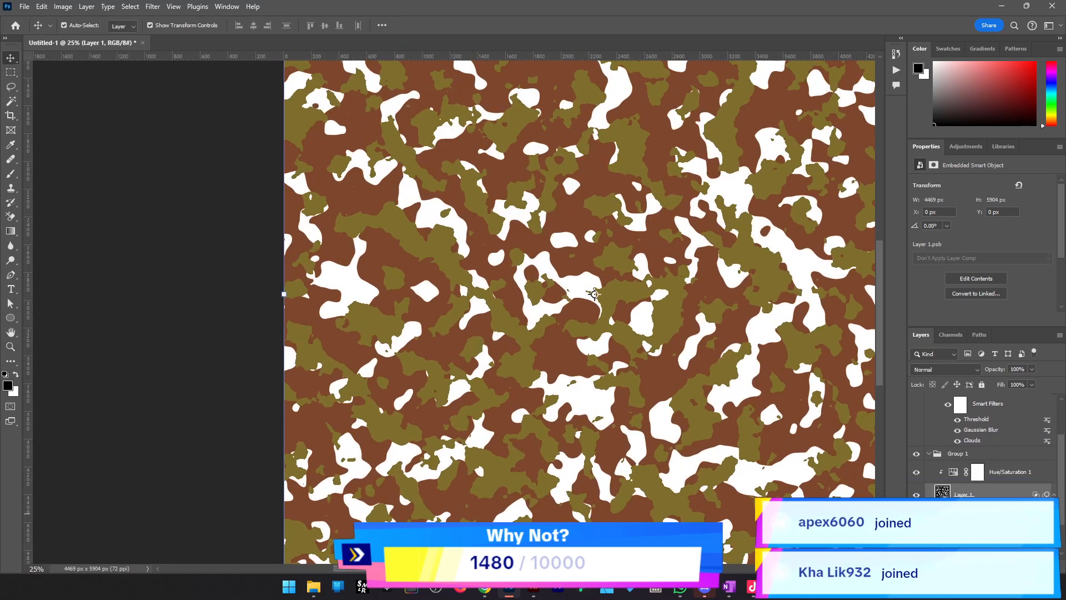
pyautogui.scroll(-2, 988, 449)
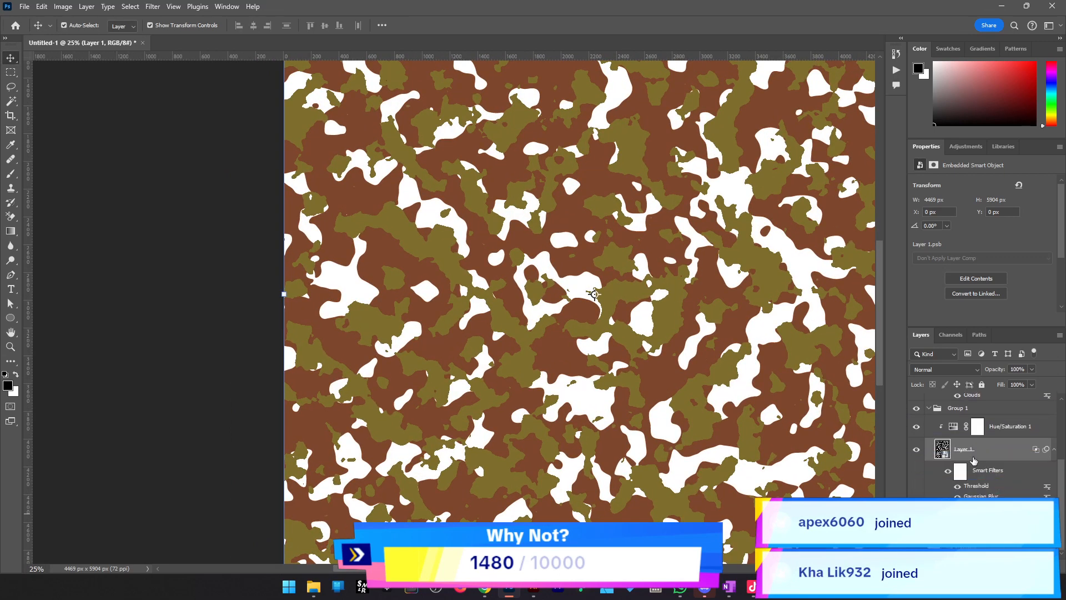
pyautogui.click(951, 427)
pyautogui.click(1013, 453)
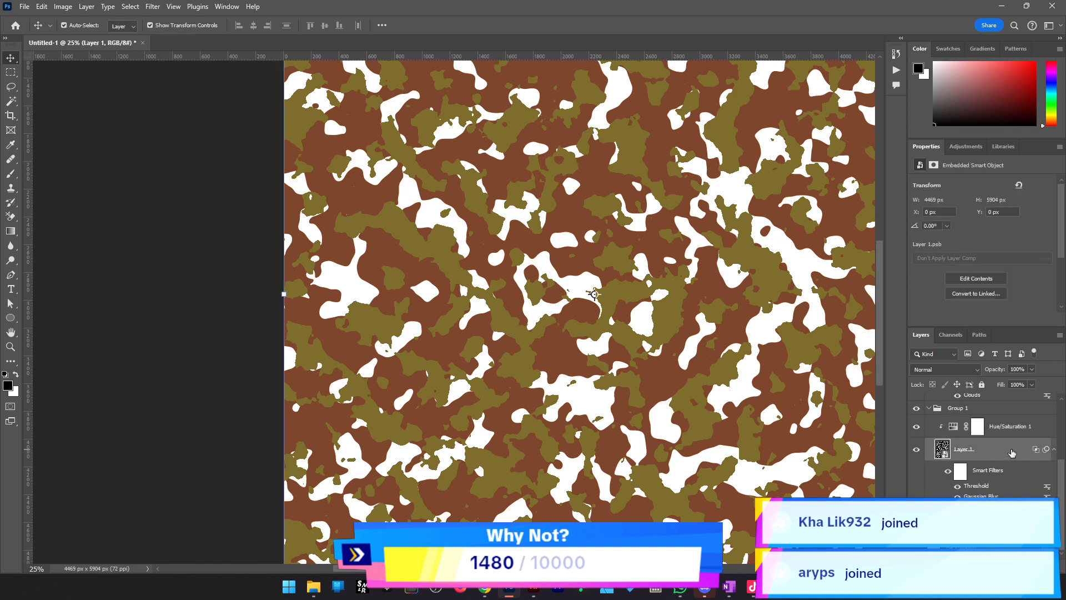
pyautogui.doubleClick(1012, 453)
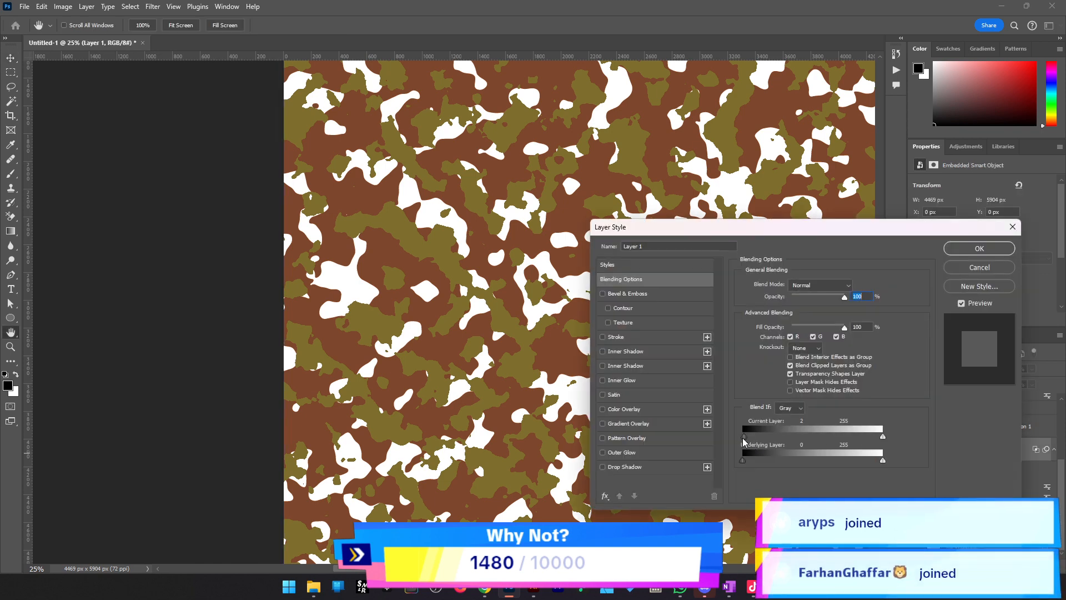
pyautogui.moveTo(885, 438); pyautogui.dragTo(822, 441)
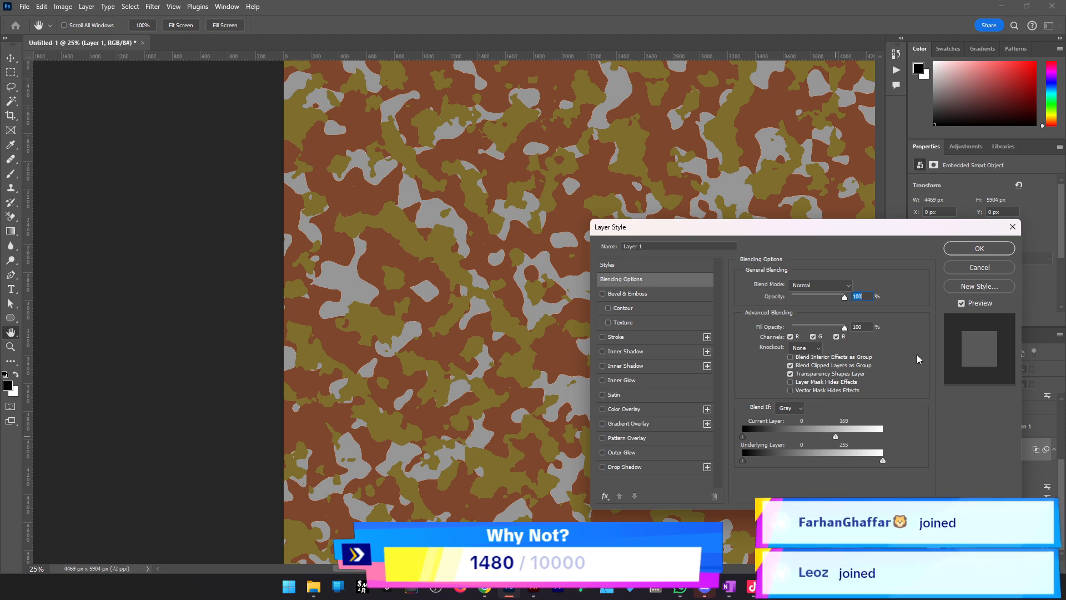
pyautogui.click(979, 249)
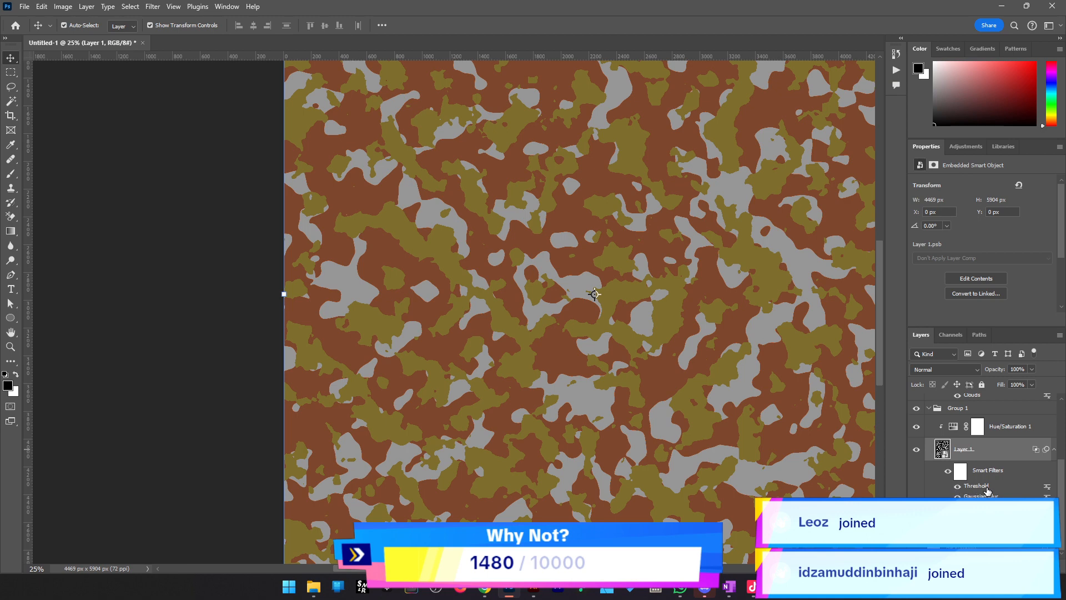
# Fine-tune the hue, saturation and lightness of Group 1's Hue/Saturation adjustment for a deeper, more saturated reddish brown
pyautogui.click(954, 430)
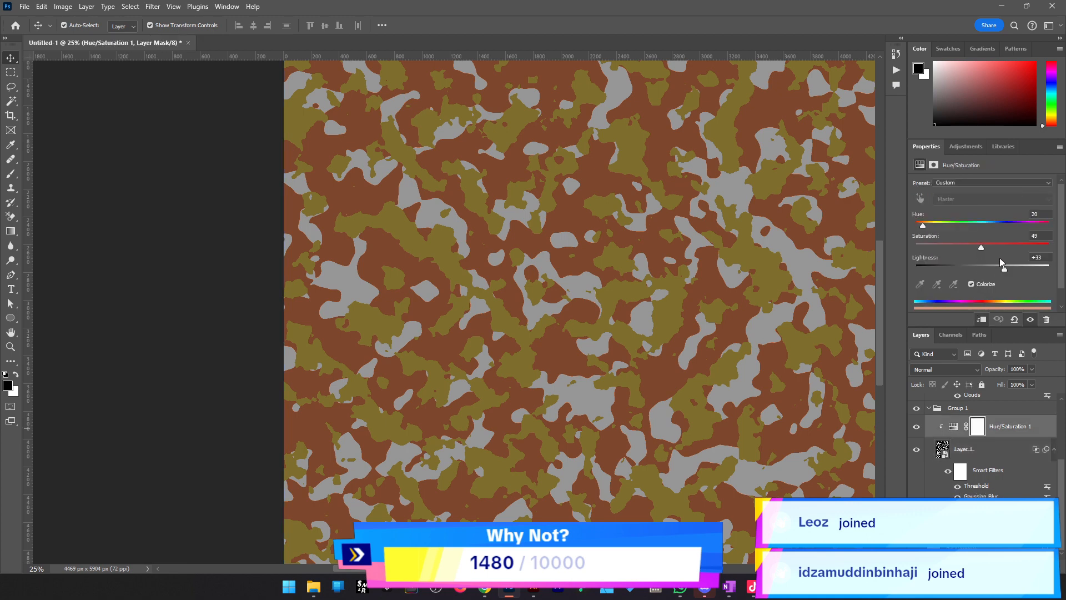
pyautogui.moveTo(991, 245); pyautogui.dragTo(1002, 244)
pyautogui.moveTo(922, 222)
pyautogui.mouseDown()
pyautogui.moveTo(935, 225)
pyautogui.moveTo(921, 227)
pyautogui.mouseUp()
pyautogui.moveTo(1004, 269); pyautogui.dragTo(1001, 267)
# Recolour the Color Fill 1 layer to a dark olive brown with hue 48, saturation 72 and brightness 22
pyautogui.doubleClick(934, 525)
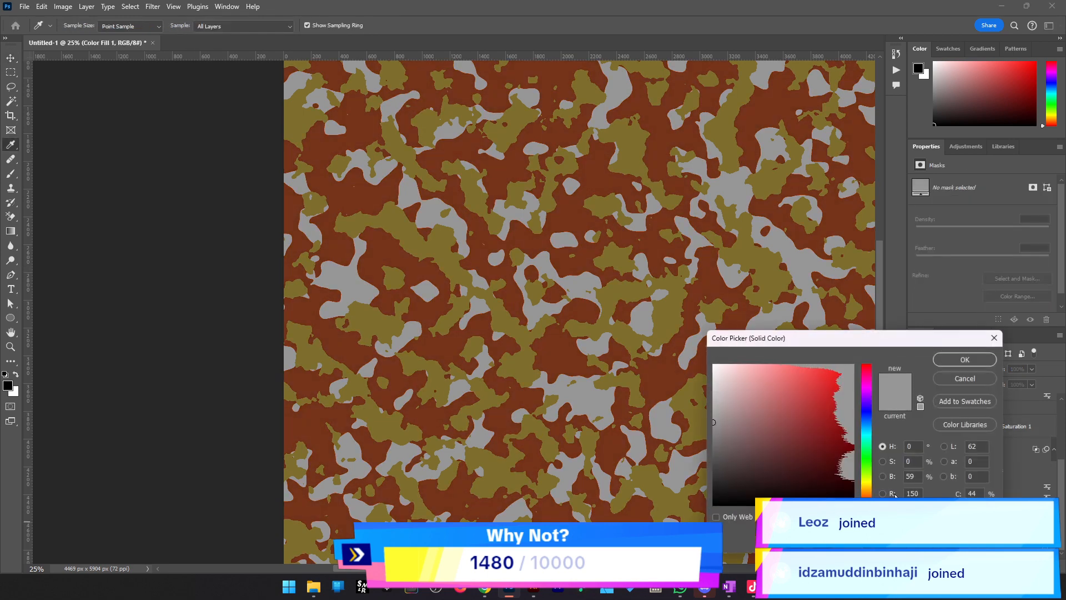
pyautogui.click(682, 307)
pyautogui.moveTo(812, 431); pyautogui.dragTo(815, 474)
pyautogui.click(947, 363)
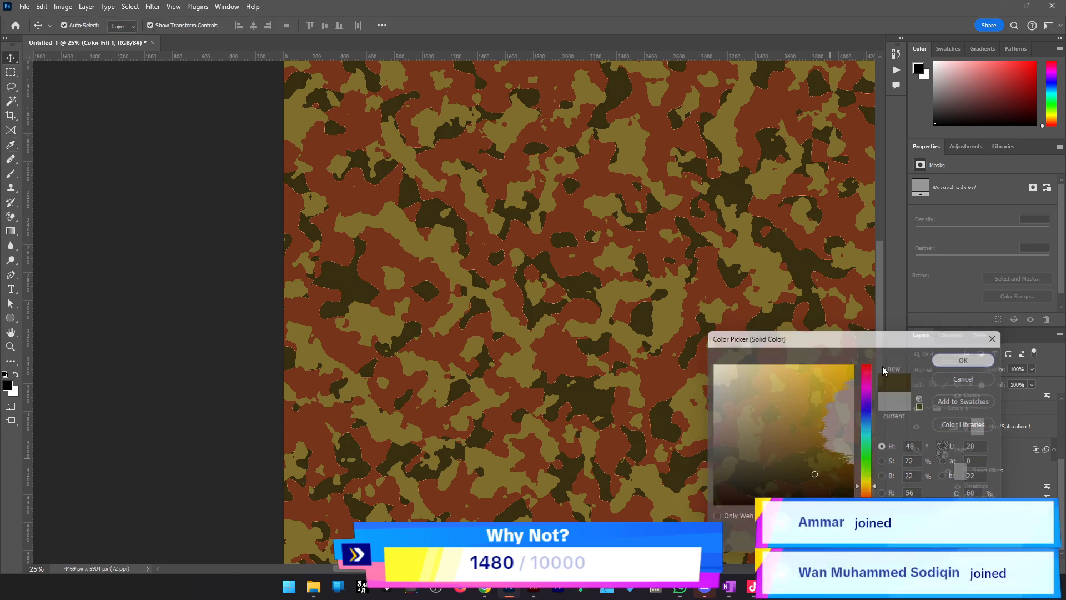
# Examine the three-colour camouflage up close and across the whole canvas
pyautogui.scroll(-2, 599, 339)
pyautogui.scroll(2, 600, 339)
pyautogui.scroll(4, 600, 341)
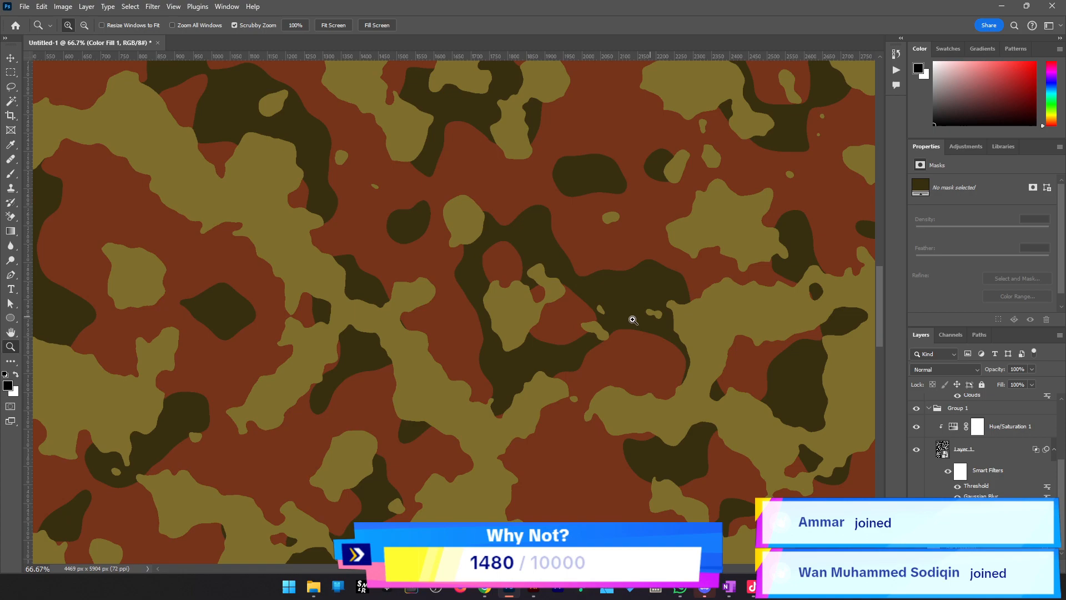
pyautogui.moveTo(676, 337); pyautogui.dragTo(611, 349)
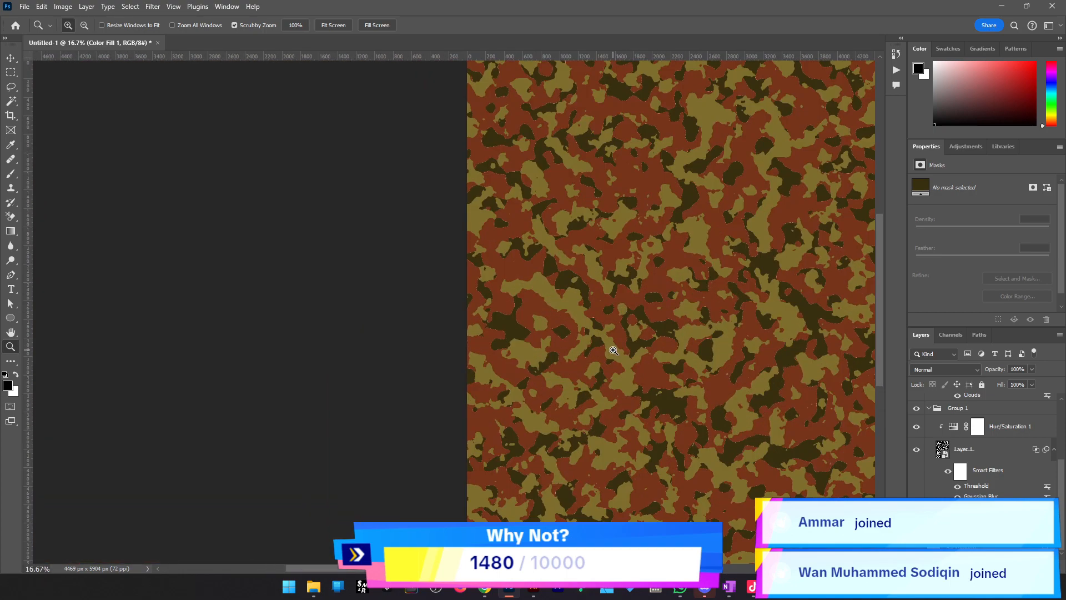
pyautogui.moveTo(743, 339); pyautogui.dragTo(603, 361)
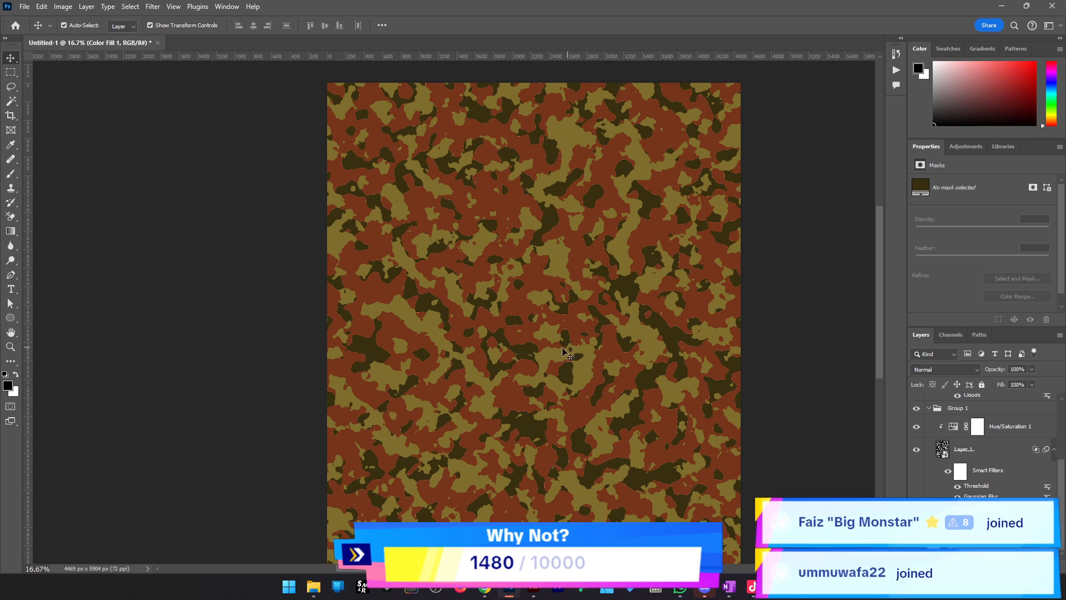
pyautogui.scroll(-1, 999, 453)
pyautogui.scroll(1, 925, 412)
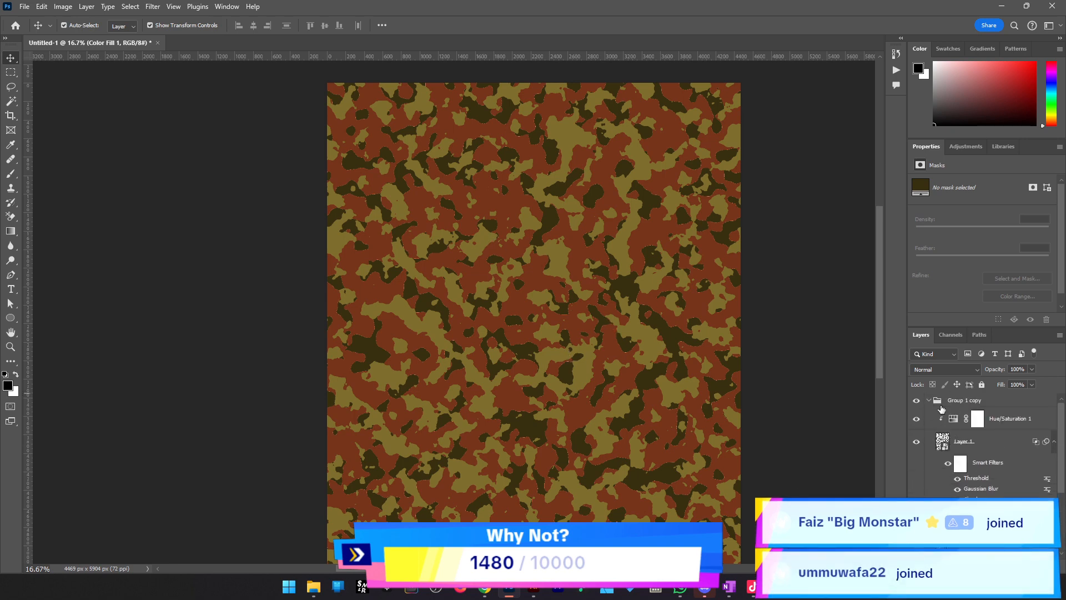
# Collapse Group 1 and Group 1 copy, combine them in one new group and hide that group
pyautogui.click(938, 402)
pyautogui.click(929, 401)
pyautogui.click(929, 414)
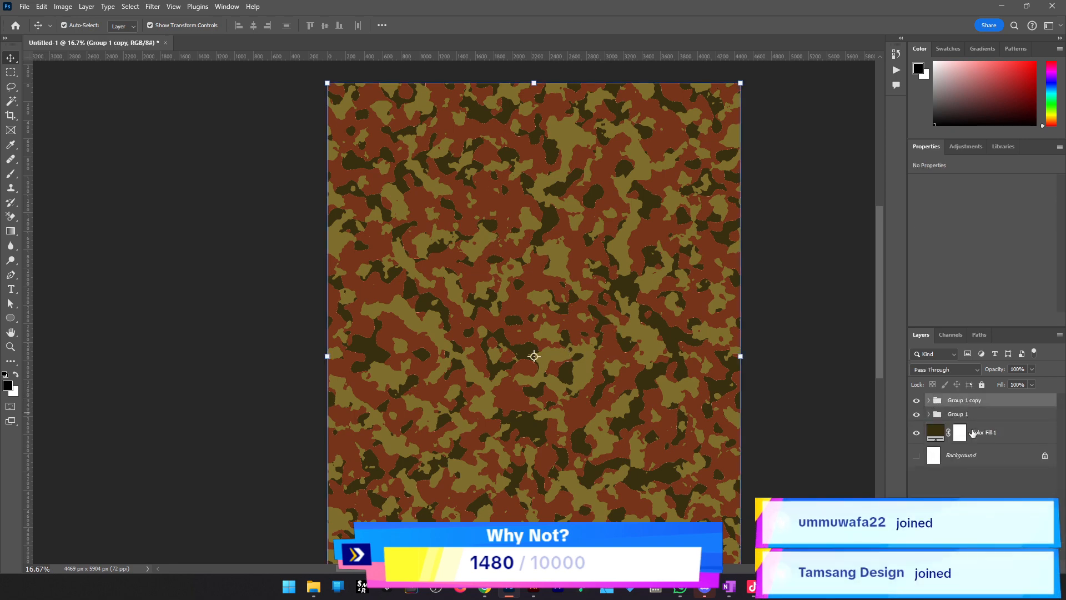
pyautogui.keyDown('shift'); pyautogui.click(1006, 413); pyautogui.keyUp('shift')
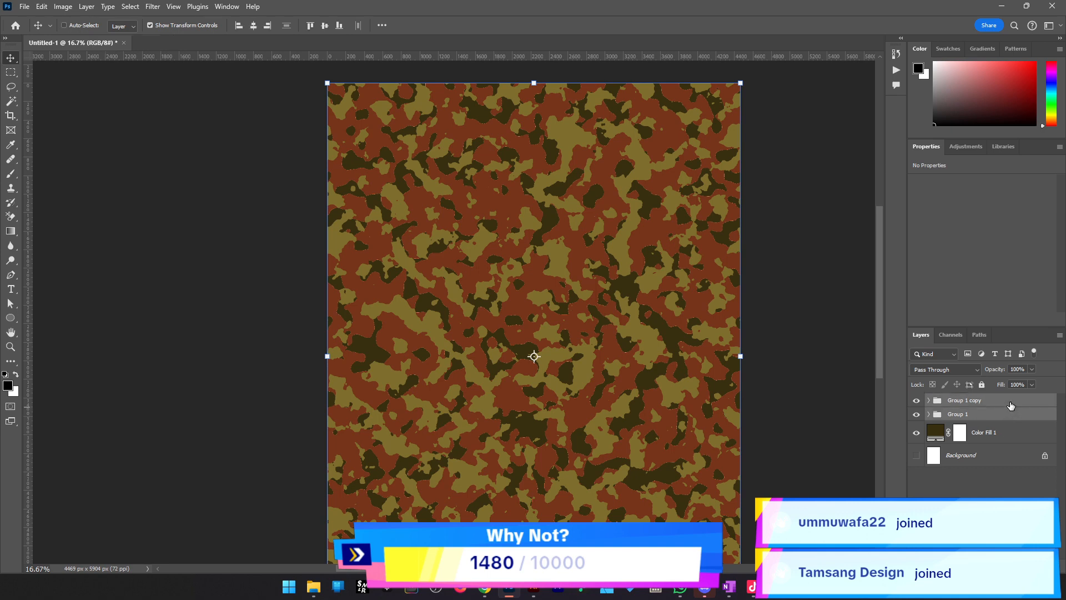
pyautogui.hotkey('ctrl', 'g')
pyautogui.click(917, 400)
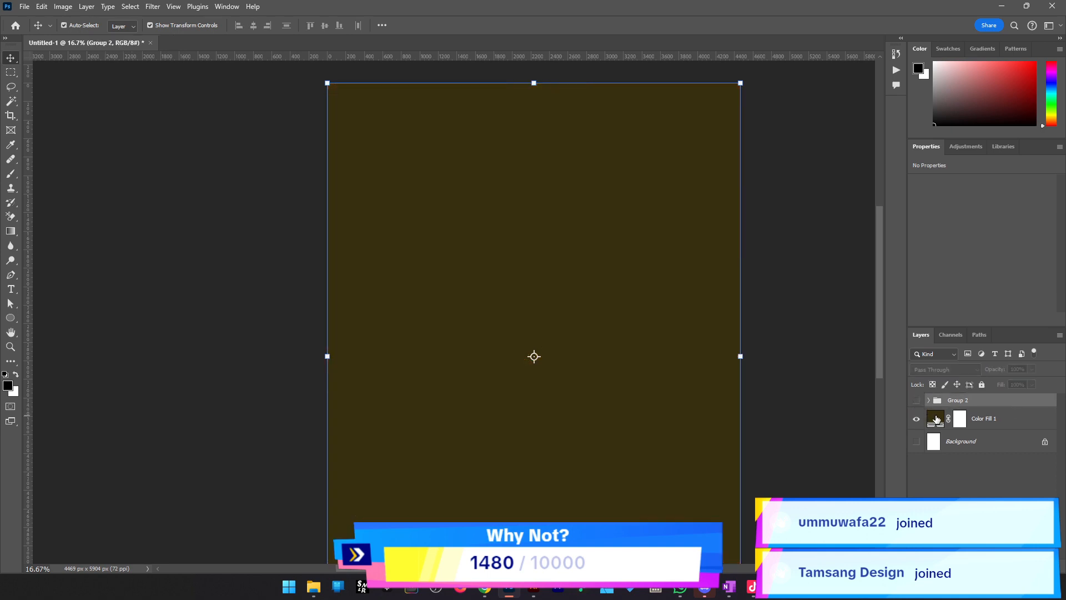
# Recolour the Color Fill 1 layer to dark navy #031434
pyautogui.doubleClick(937, 420)
pyautogui.click(823, 415)
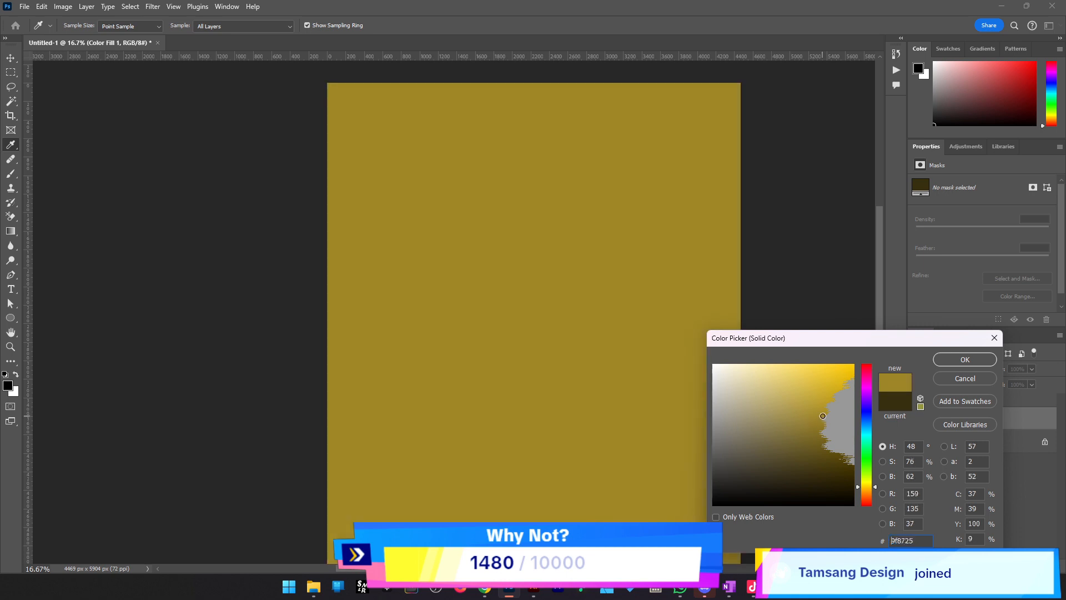
pyautogui.moveTo(823, 415); pyautogui.dragTo(870, 424)
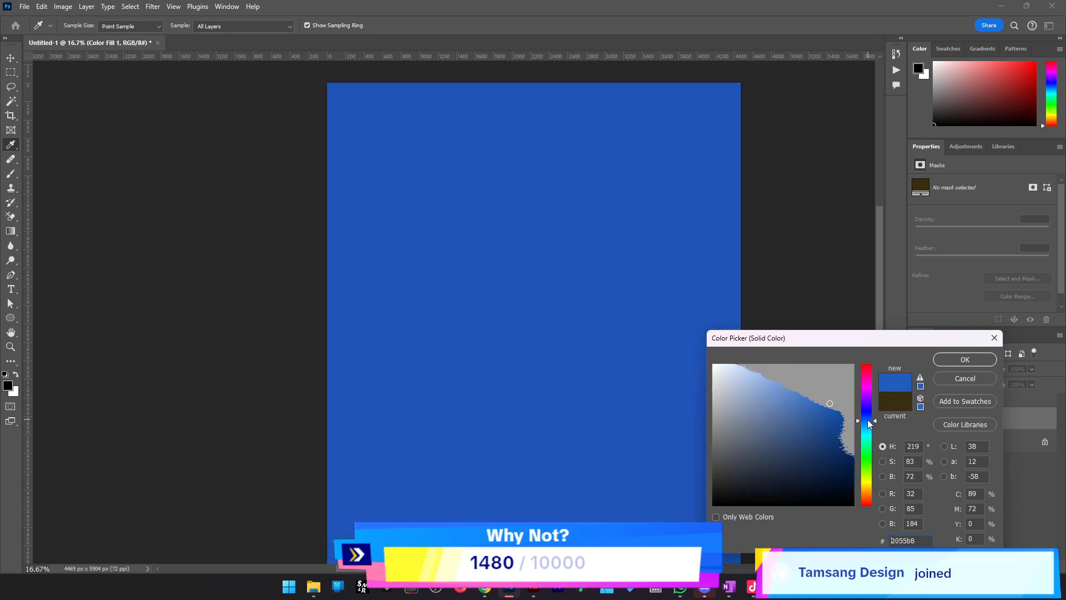
pyautogui.click(844, 476)
pyautogui.click(978, 364)
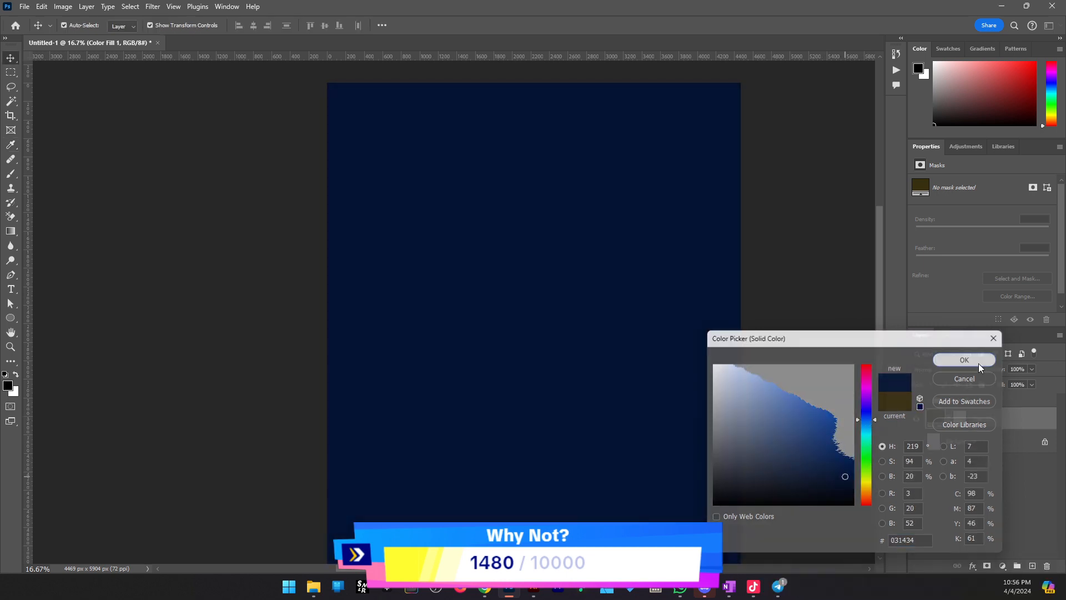
# Shift the hue of the Color Fill 1 layer to green for a dark green background
pyautogui.doubleClick(936, 418)
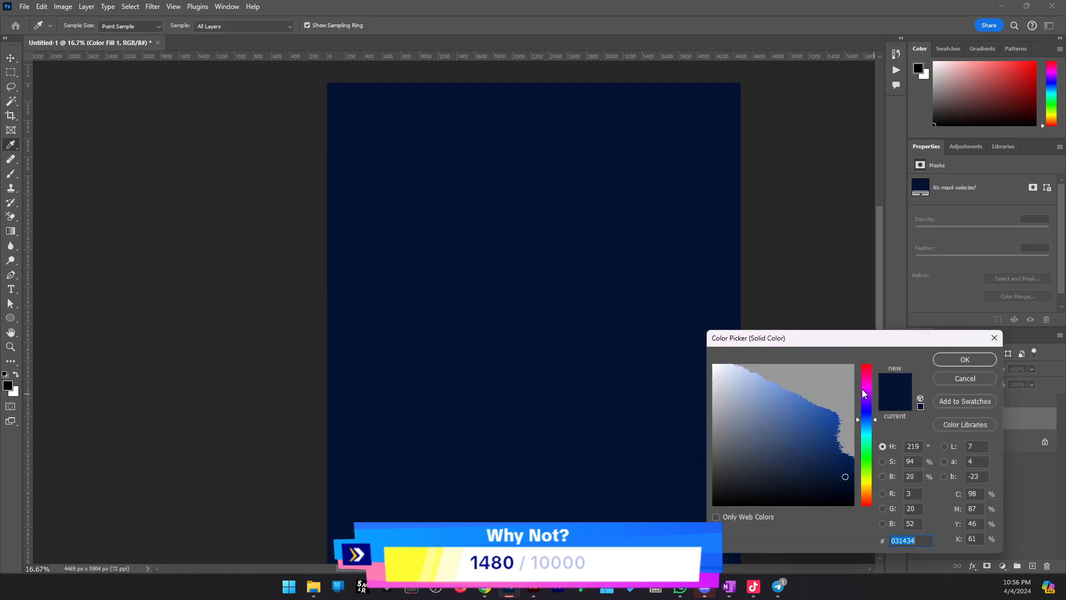
pyautogui.click(868, 444)
pyautogui.click(970, 361)
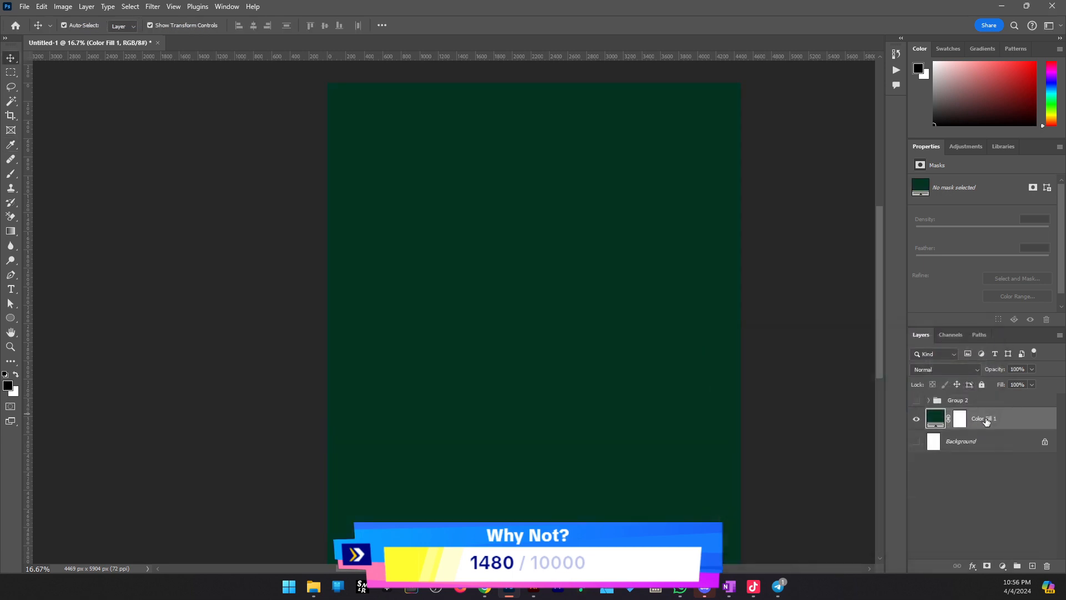
# Add a new empty layer above Color Fill 1 and convert it to a smart object
pyautogui.click(1031, 565)
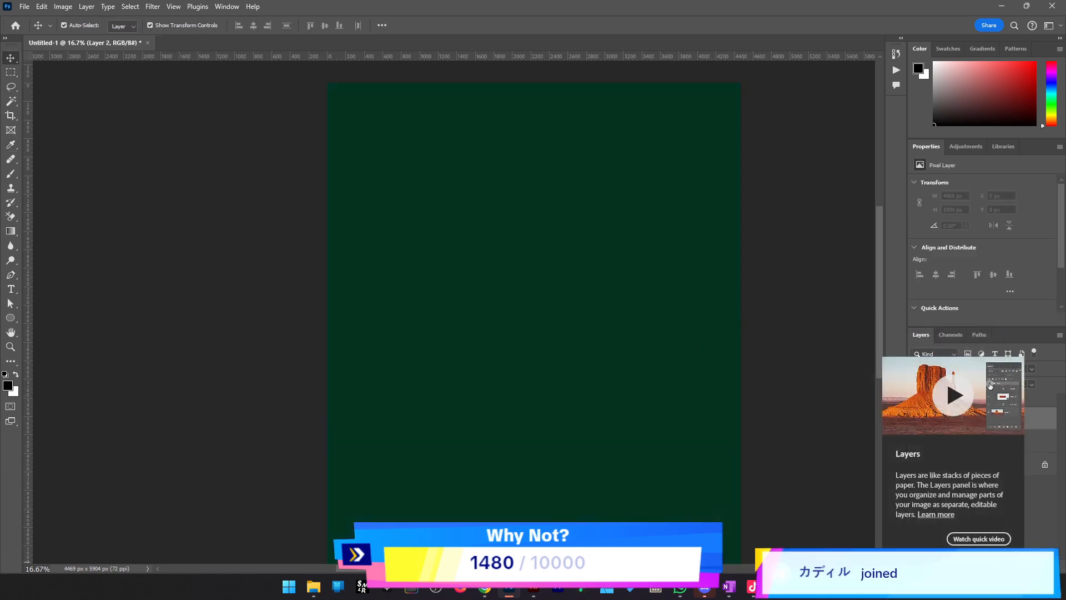
pyautogui.rightClick(1037, 420)
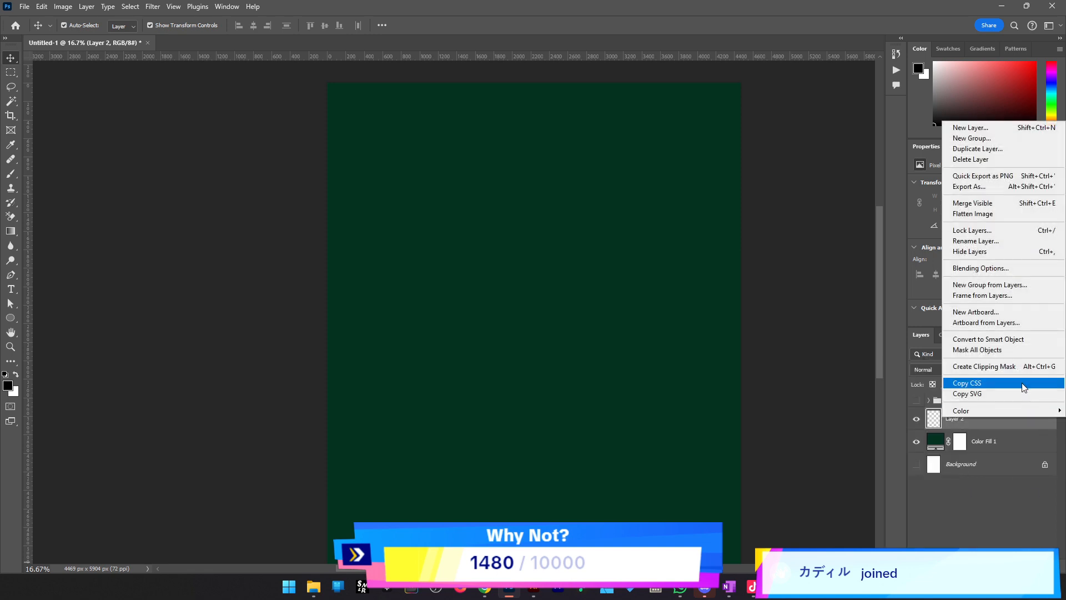
pyautogui.click(1009, 343)
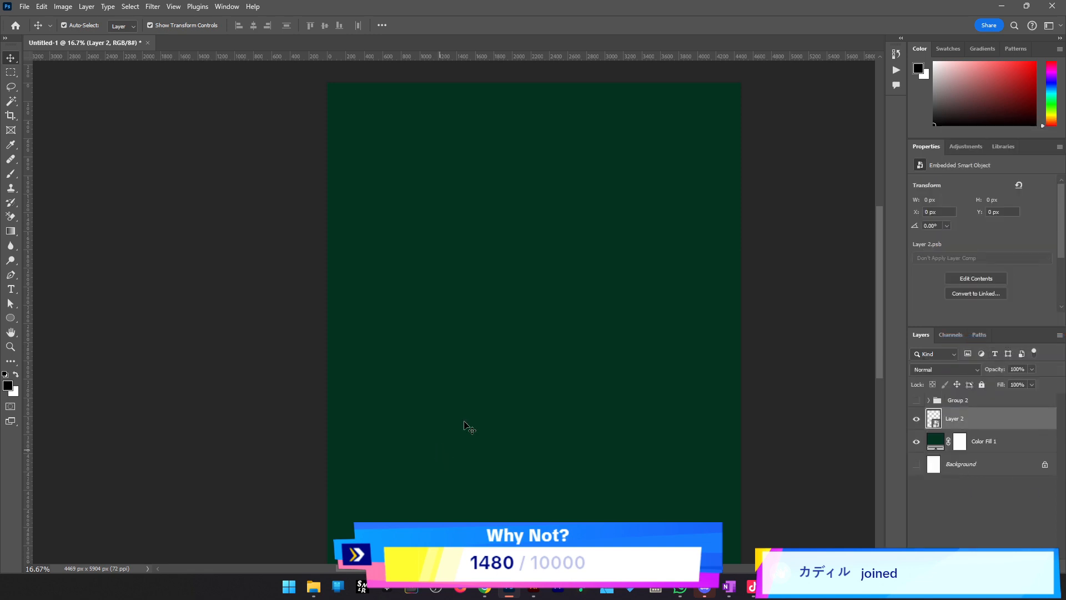
# Apply the Clouds and Difference Clouds render effects to Layer 2 as smart filters
pyautogui.click(153, 7)
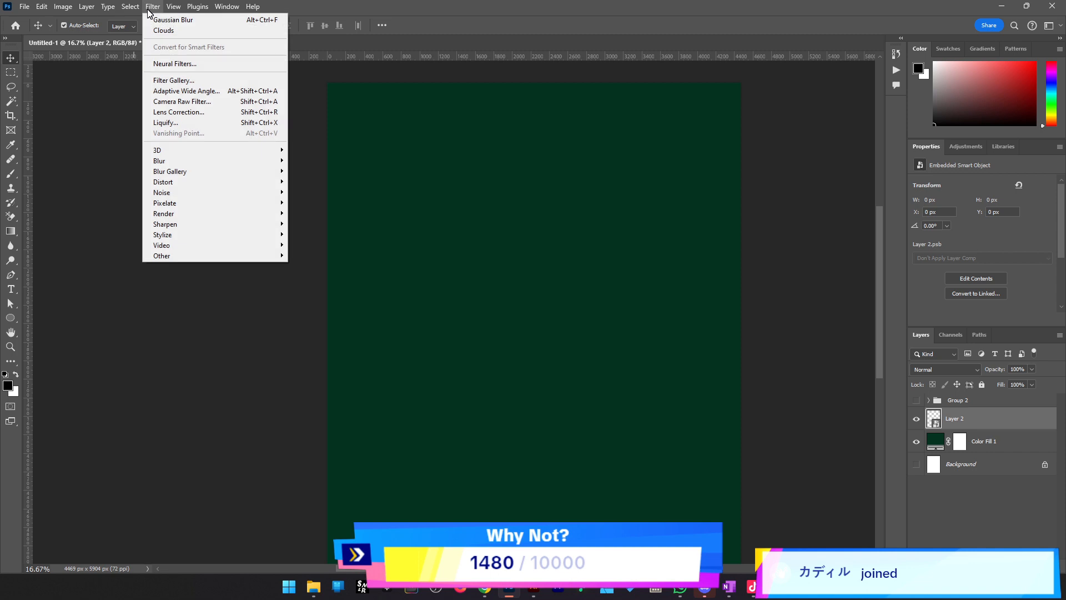
pyautogui.moveTo(202, 214)
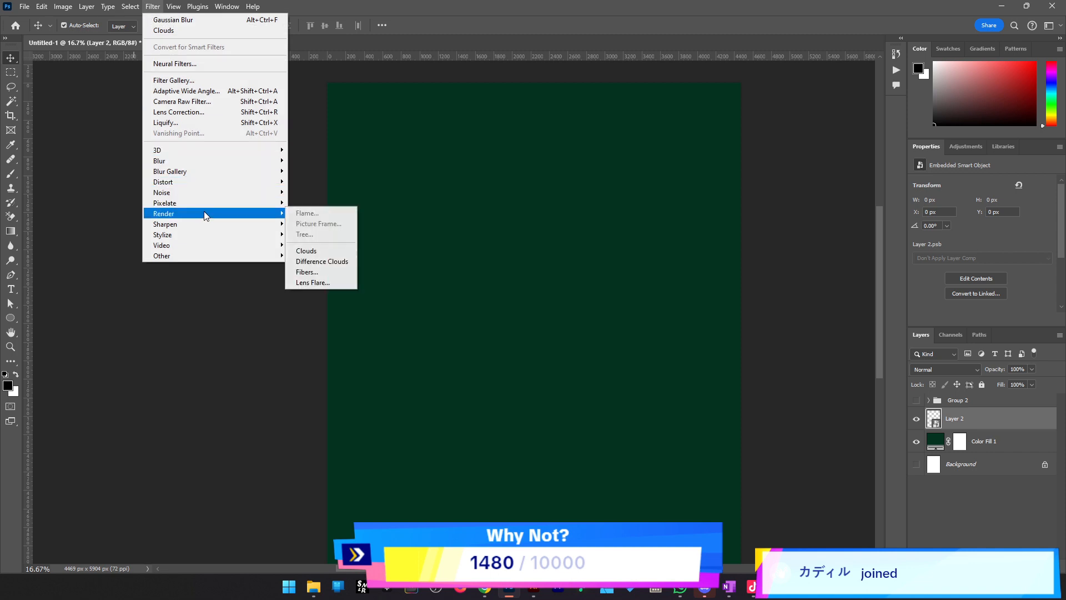
pyautogui.click(333, 252)
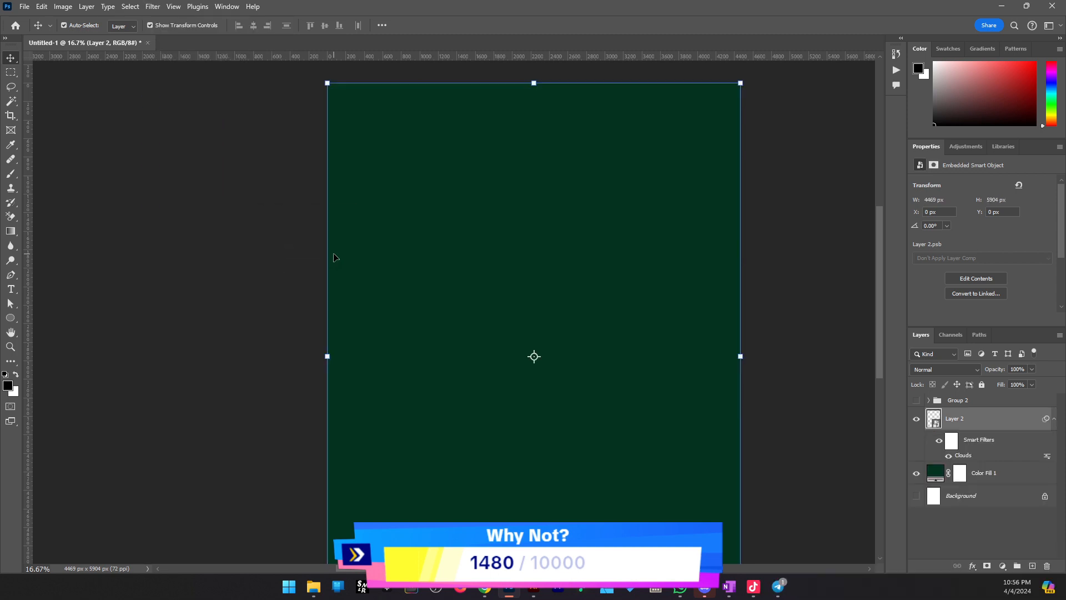
pyautogui.click(152, 7)
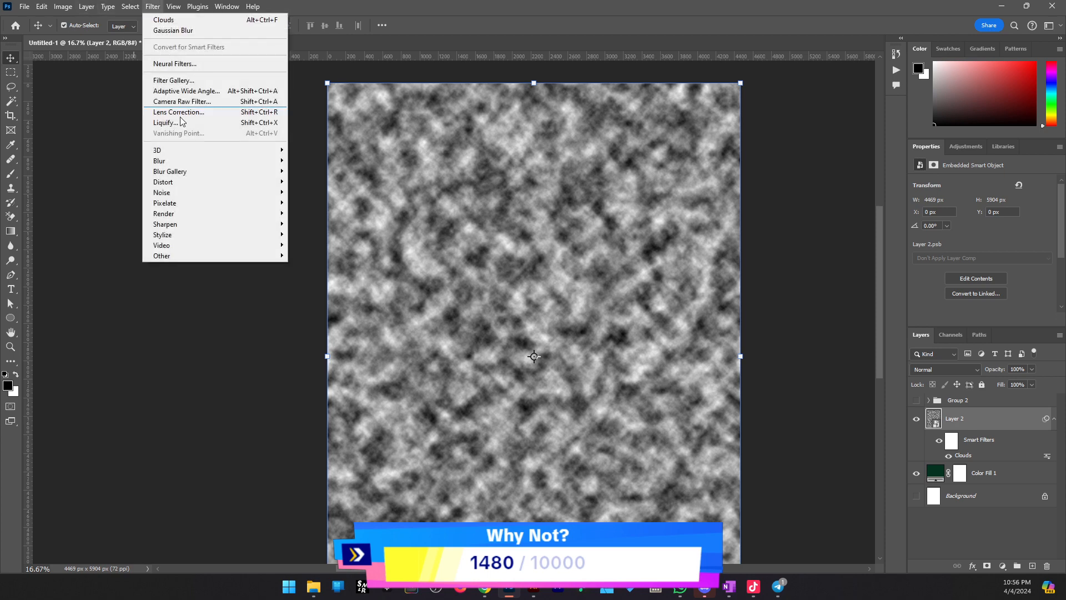
pyautogui.moveTo(211, 195)
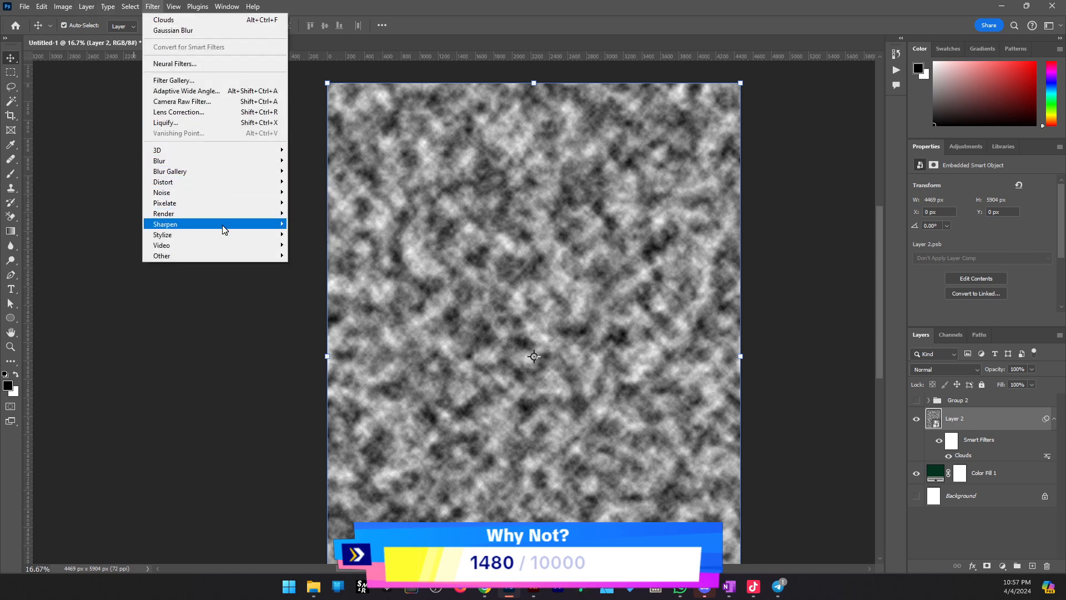
pyautogui.moveTo(227, 218)
pyautogui.click(333, 261)
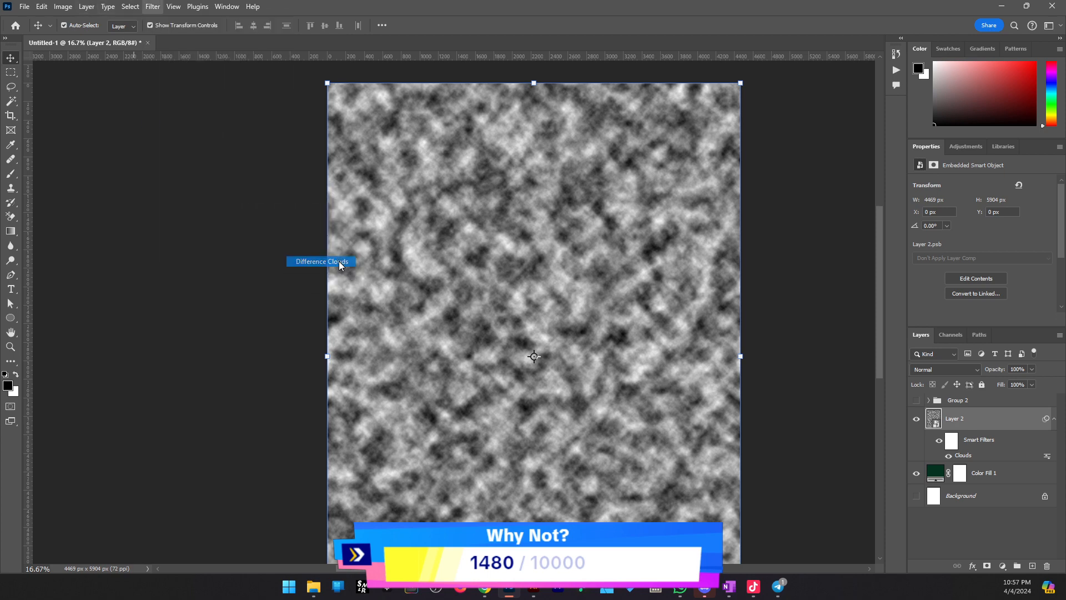
# Re-render the Clouds smart filter on Layer 2, and switch its Difference Clouds filter off and on again to regenerate the texture
pyautogui.press('z')
pyautogui.click(553, 353)
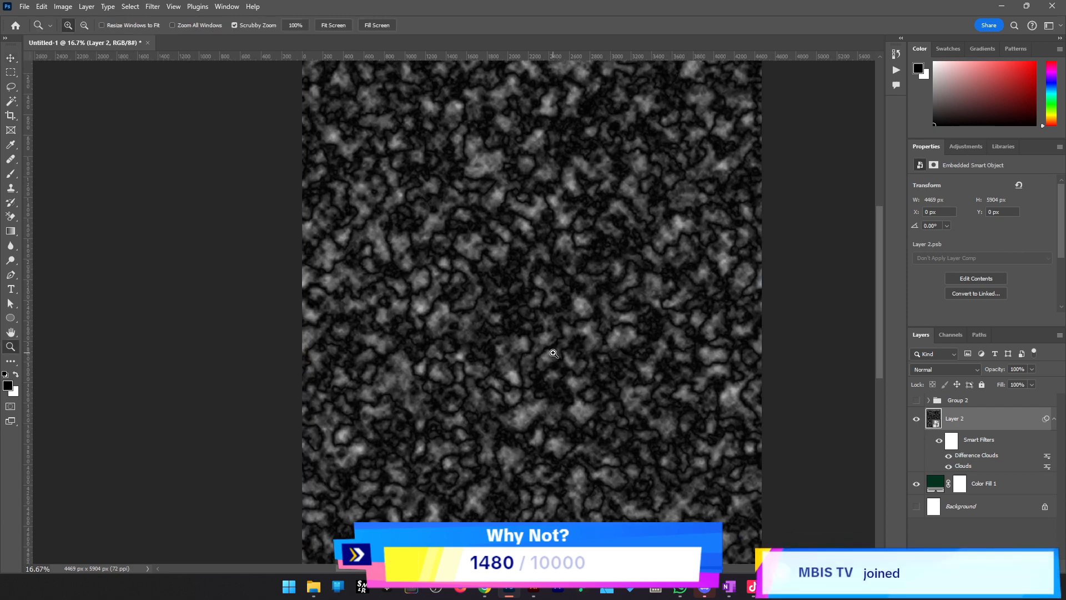
pyautogui.keyDown('alt'); pyautogui.click(553, 353); pyautogui.keyUp('alt')
pyautogui.keyDown('alt'); pyautogui.click(553, 353); pyautogui.keyUp('alt')
pyautogui.click(553, 353)
pyautogui.press('v')
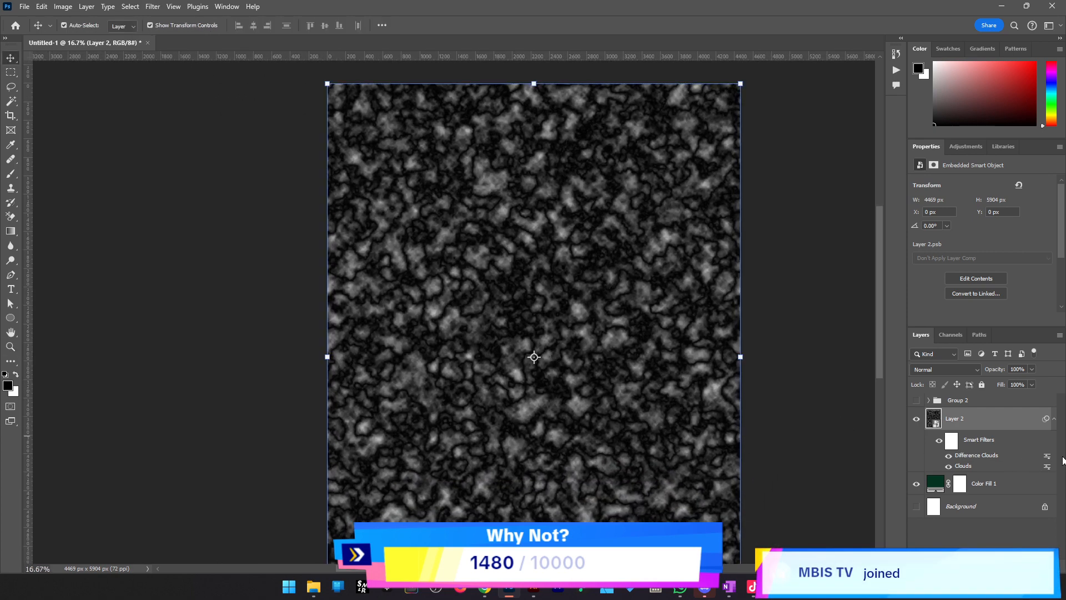
pyautogui.doubleClick(968, 467)
pyautogui.click(546, 228)
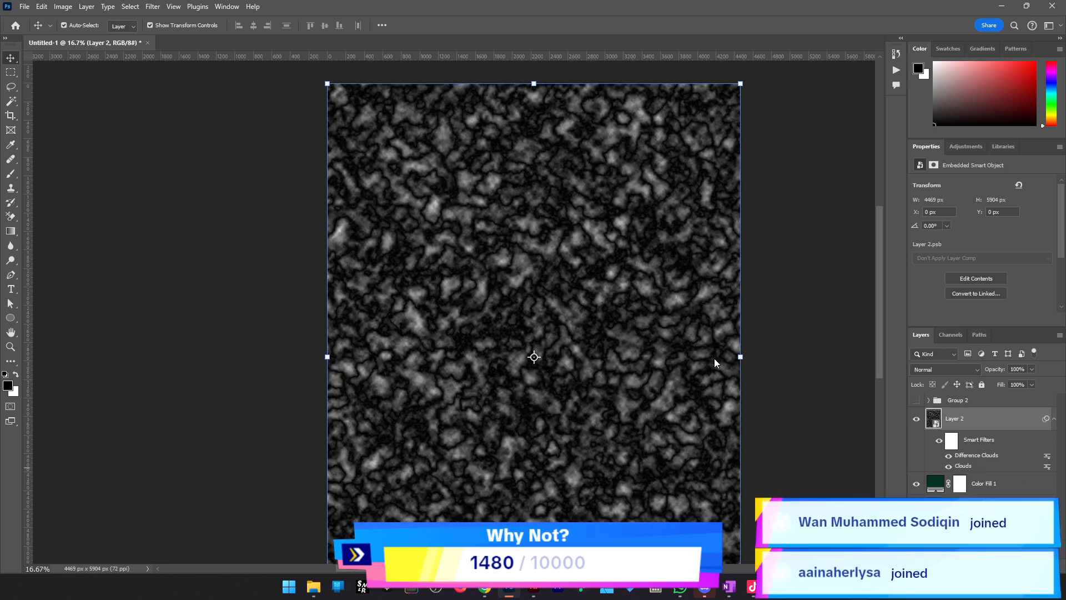
pyautogui.click(950, 456)
pyautogui.click(950, 455)
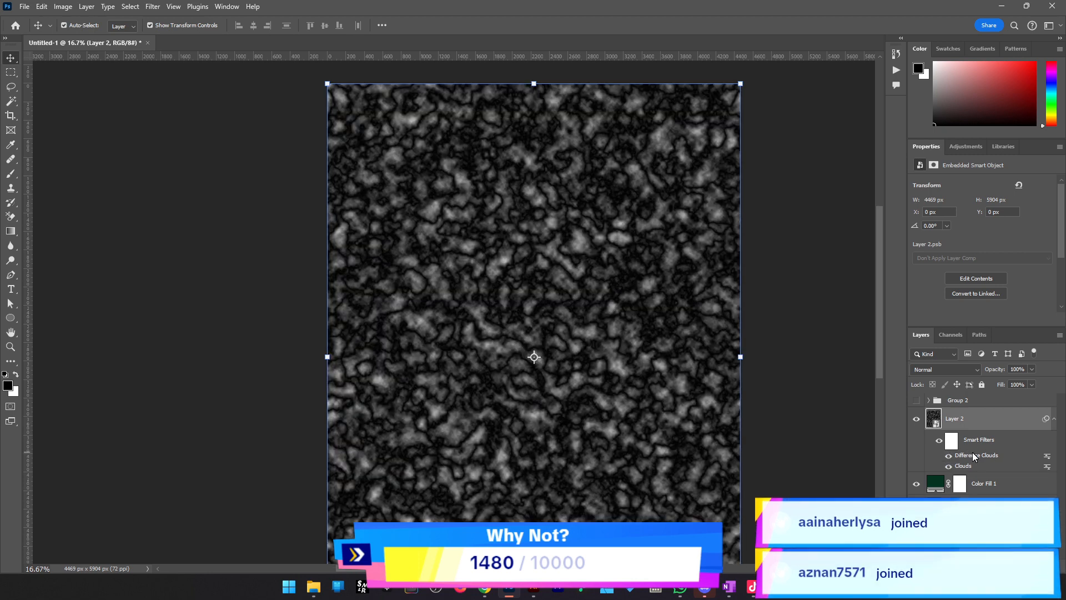
# Switch off the Difference Clouds filter on Layer 2 and add a Gaussian Blur smart filter with a radius of 20 pixels
pyautogui.click(948, 456)
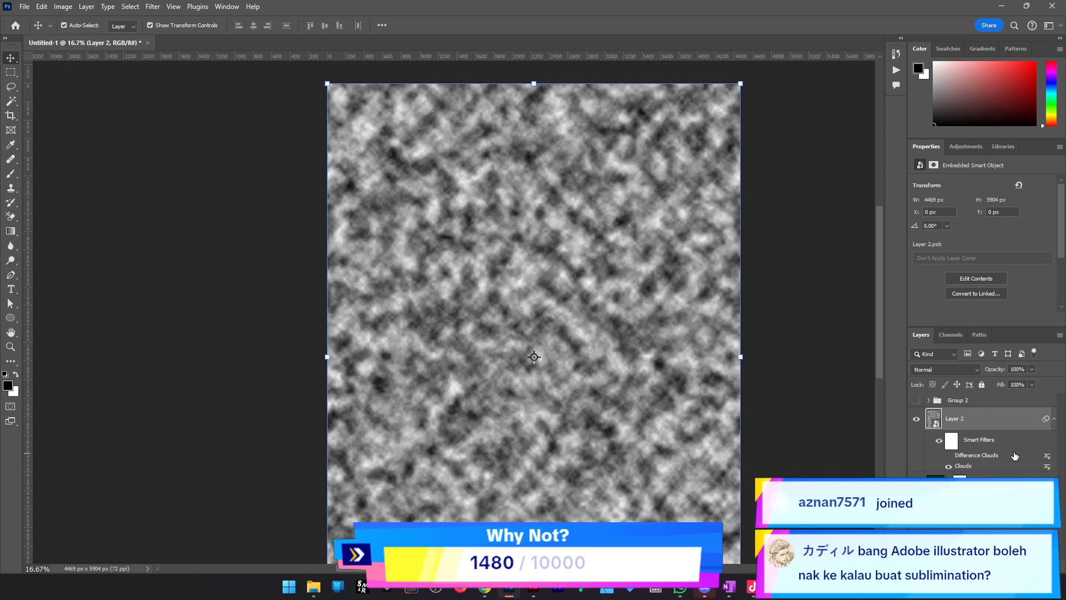
pyautogui.click(130, 7)
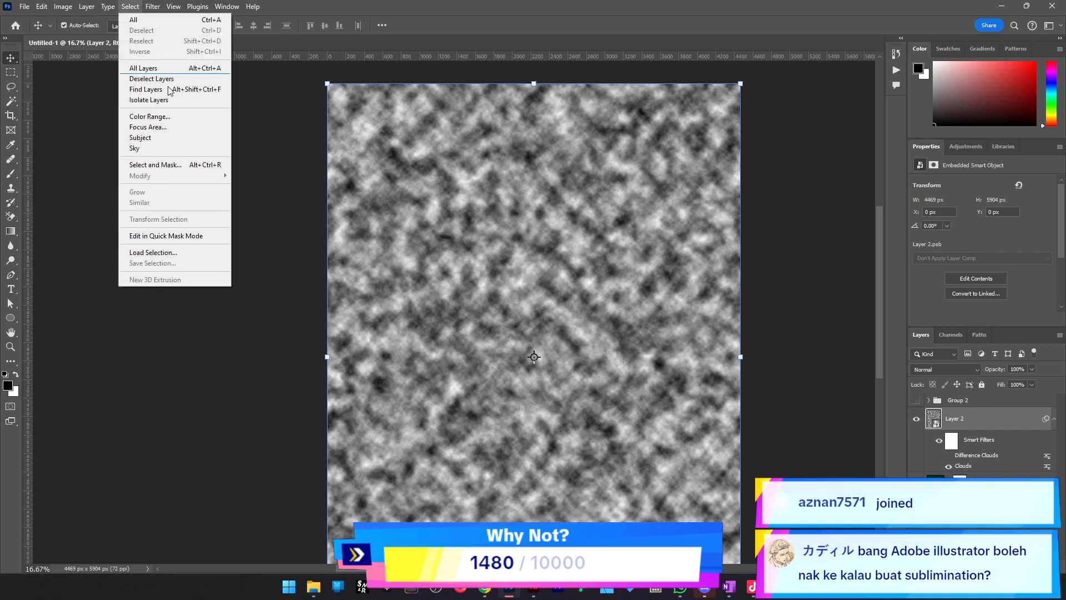
pyautogui.moveTo(153, 6)
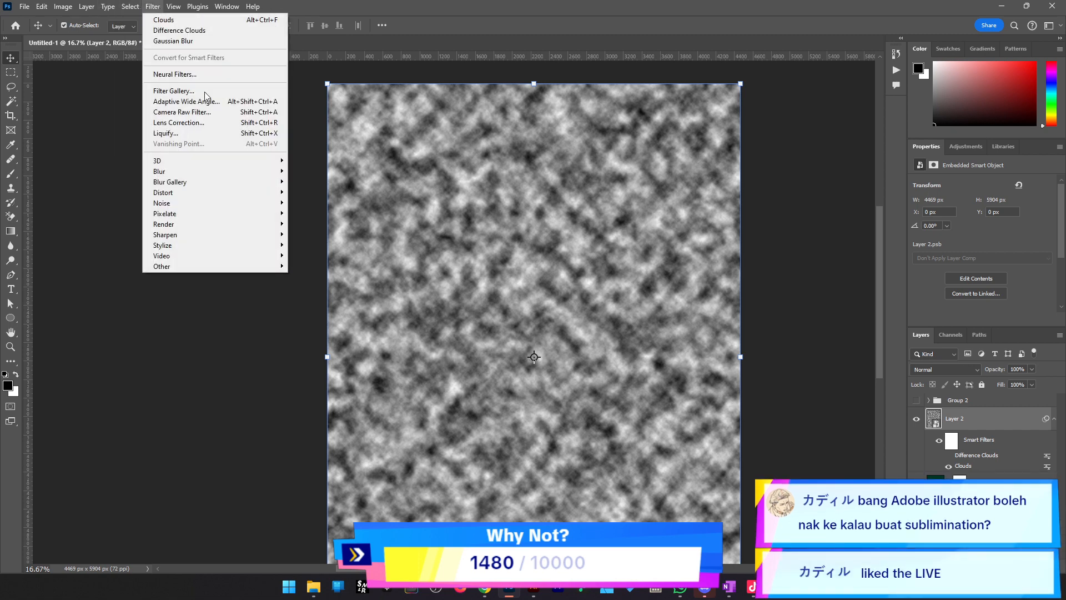
pyautogui.moveTo(241, 177)
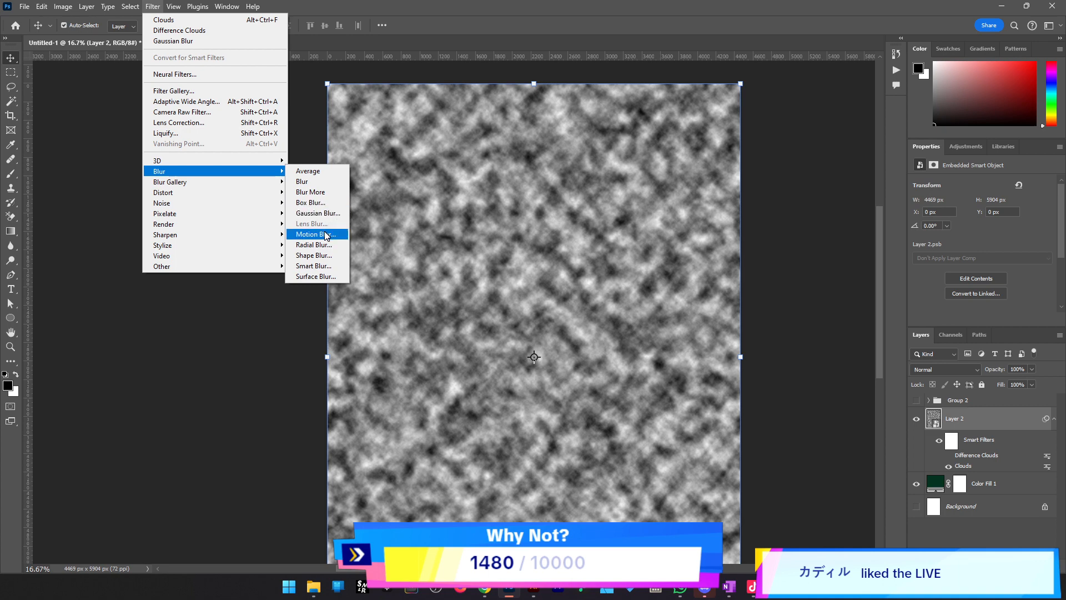
pyautogui.click(318, 214)
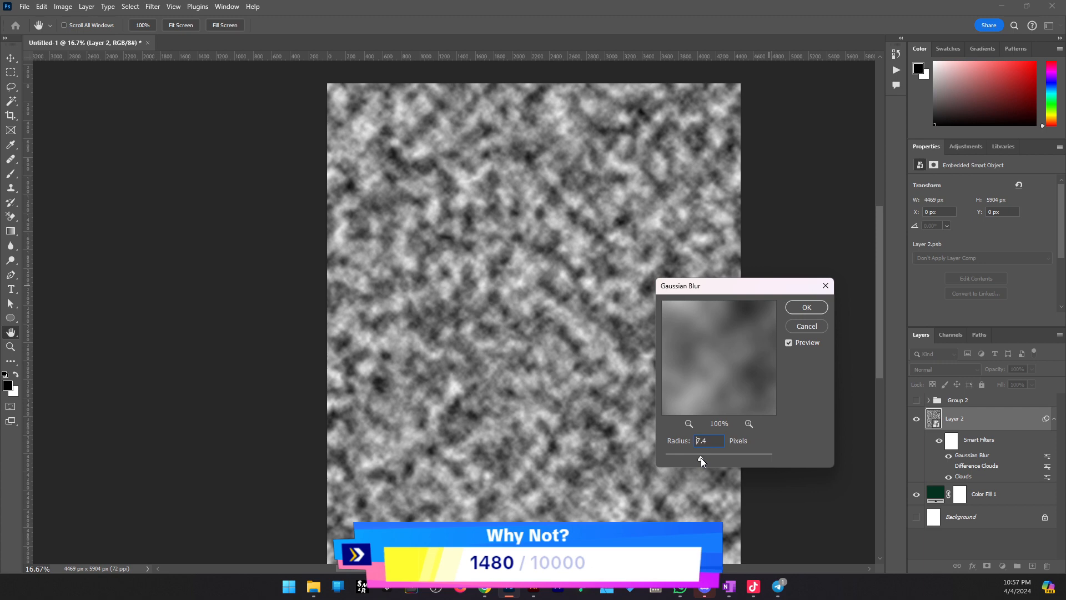
pyautogui.moveTo(703, 458); pyautogui.dragTo(715, 455)
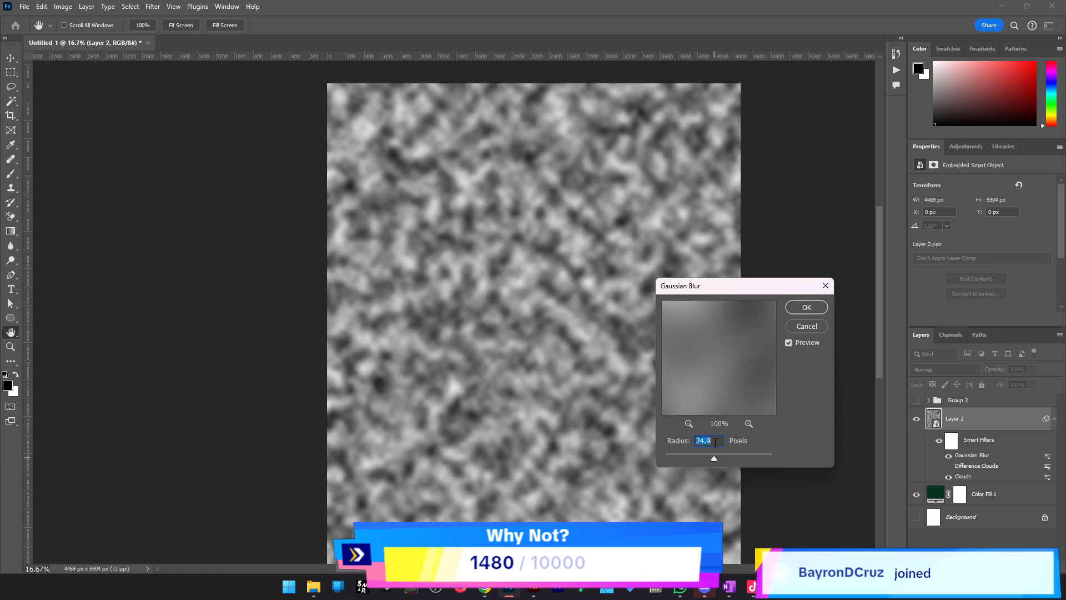
pyautogui.press('Return')
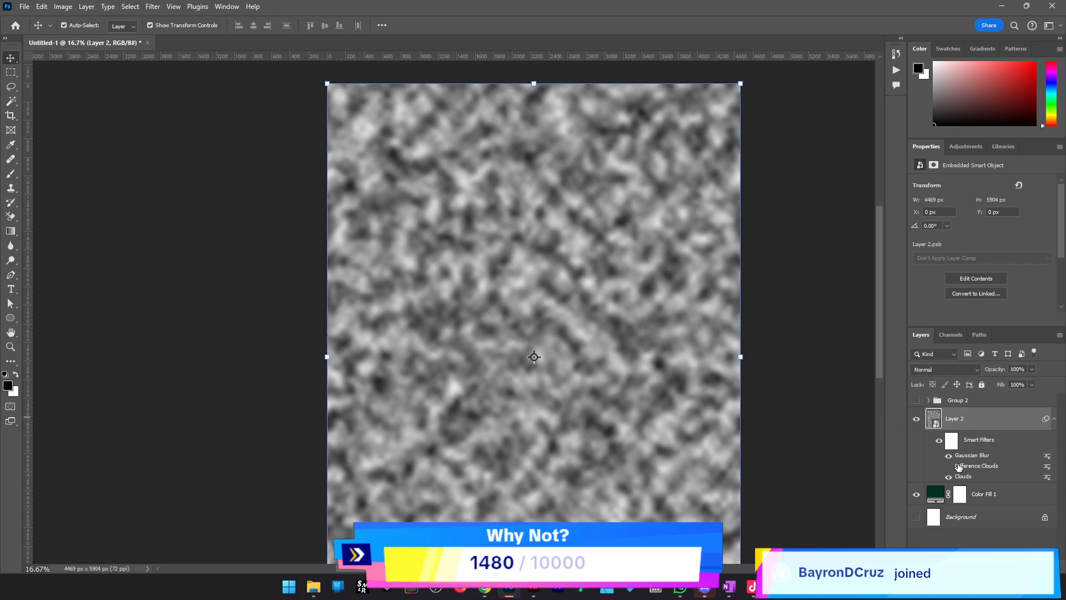
# Toggle Layer 2's Gaussian Blur off and back on, examining the clouds texture up close to compare it with and without blur
pyautogui.click(950, 457)
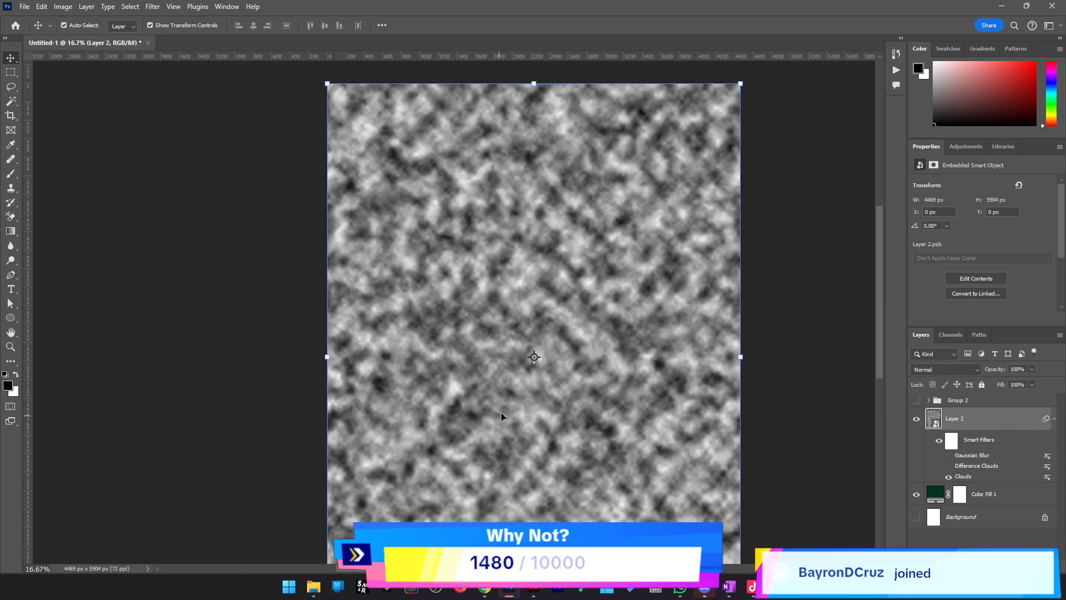
pyautogui.press('z')
pyautogui.moveTo(483, 314); pyautogui.dragTo(705, 311)
pyautogui.press('v')
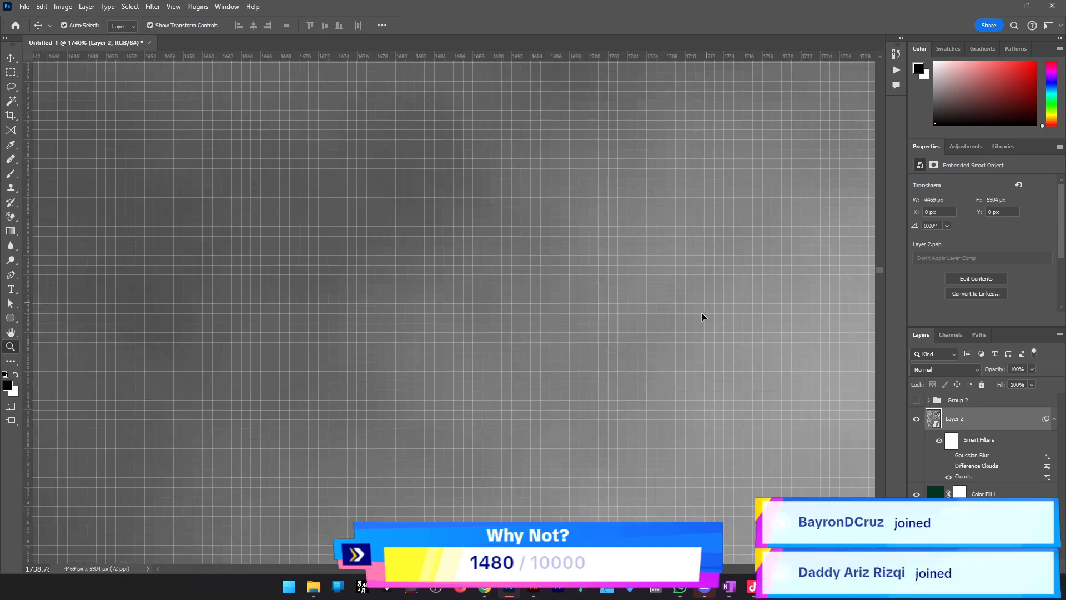
pyautogui.moveTo(638, 332)
pyautogui.mouseDown()
pyautogui.moveTo(607, 338)
pyautogui.moveTo(635, 321)
pyautogui.mouseUp()
pyautogui.press('z')
pyautogui.press('v')
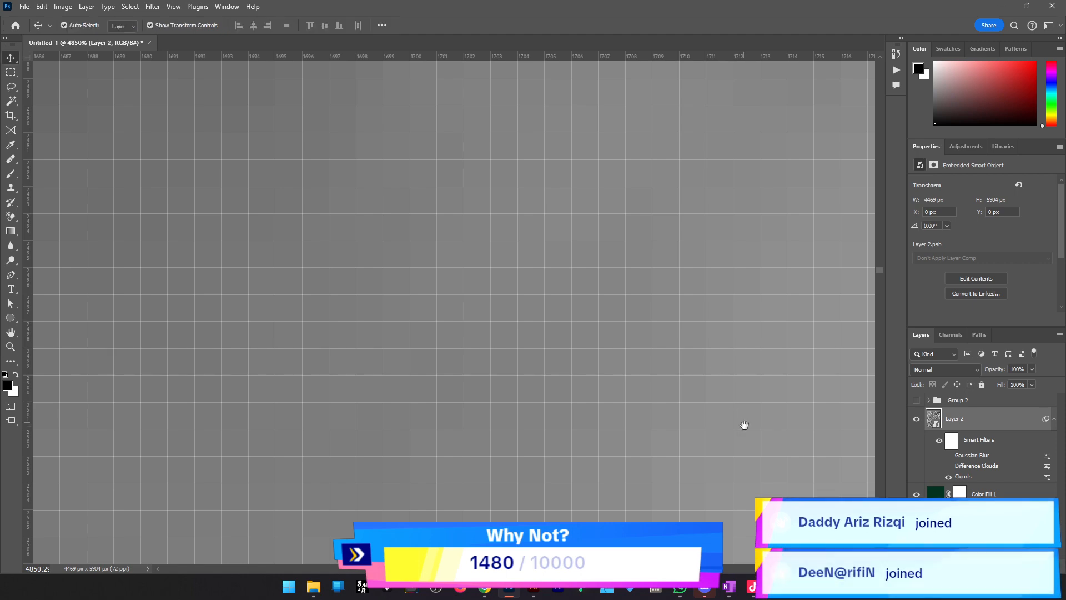
pyautogui.moveTo(743, 426); pyautogui.dragTo(472, 292)
pyautogui.press('z')
pyautogui.moveTo(567, 337); pyautogui.dragTo(376, 315)
pyautogui.press('v')
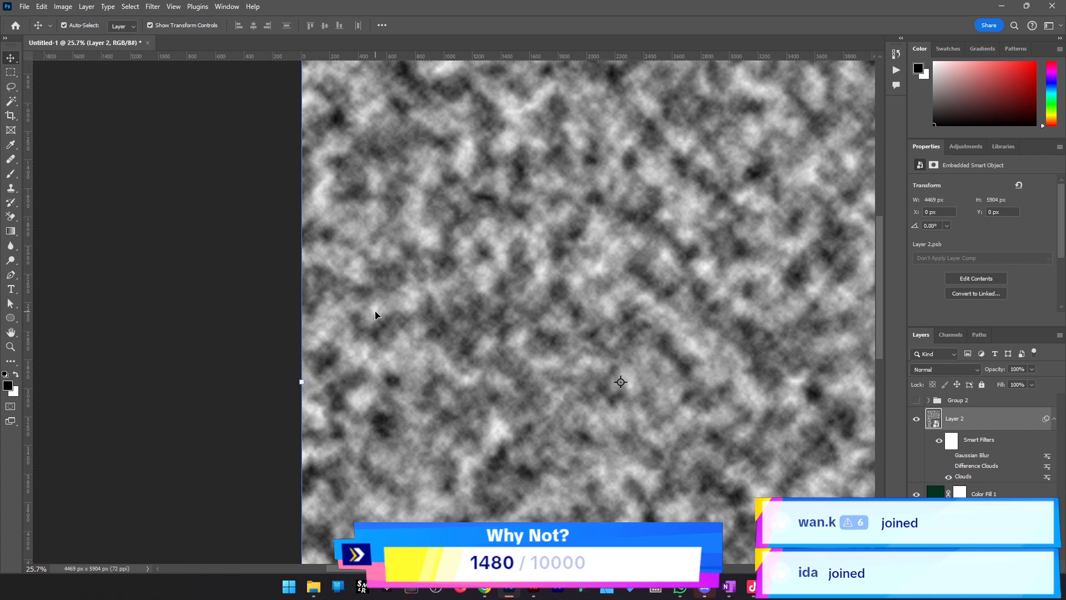
pyautogui.click(950, 455)
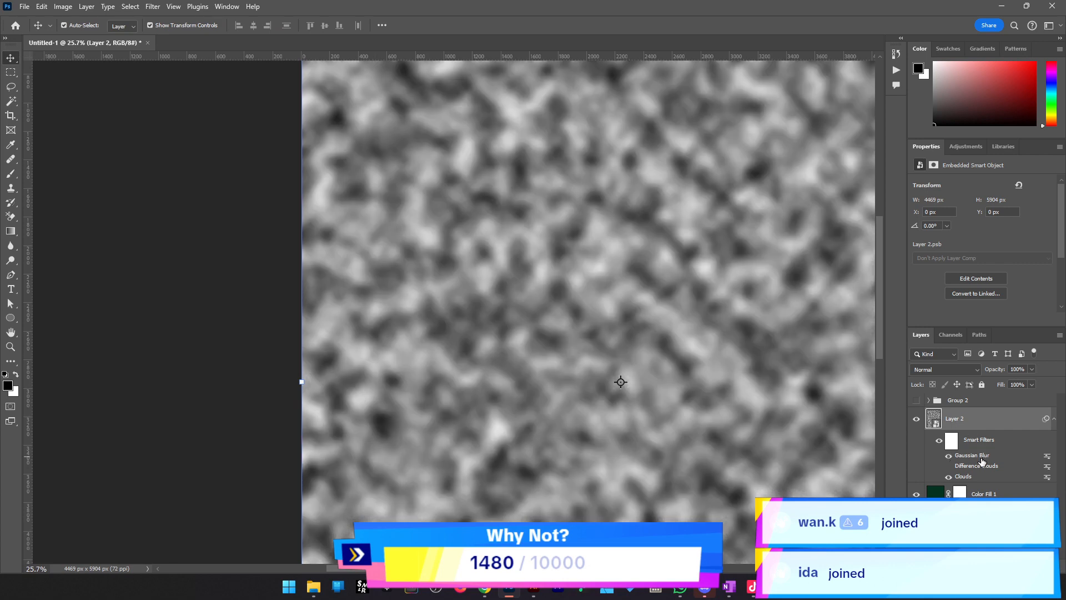
# Apply a Threshold adjustment at level 128 to Layer 2 as a smart filter
pyautogui.click(64, 7)
pyautogui.moveTo(83, 36)
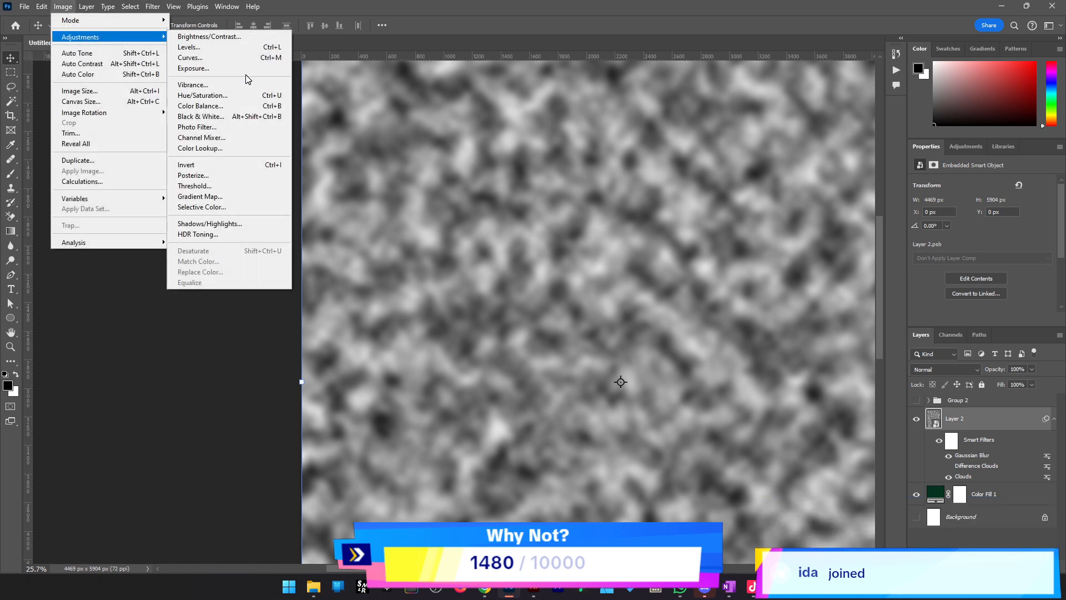
pyautogui.click(239, 185)
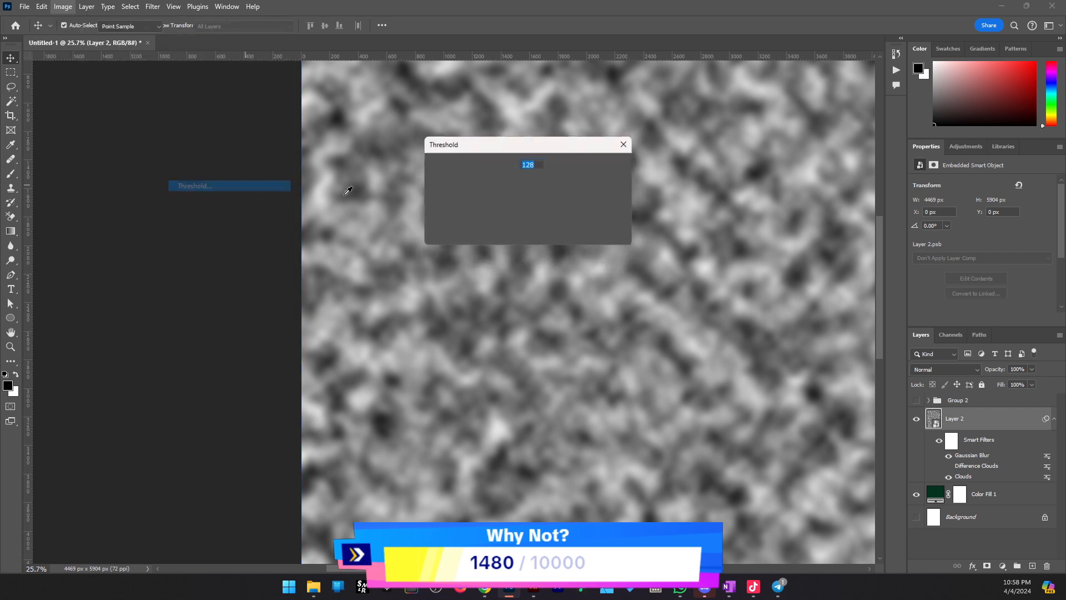
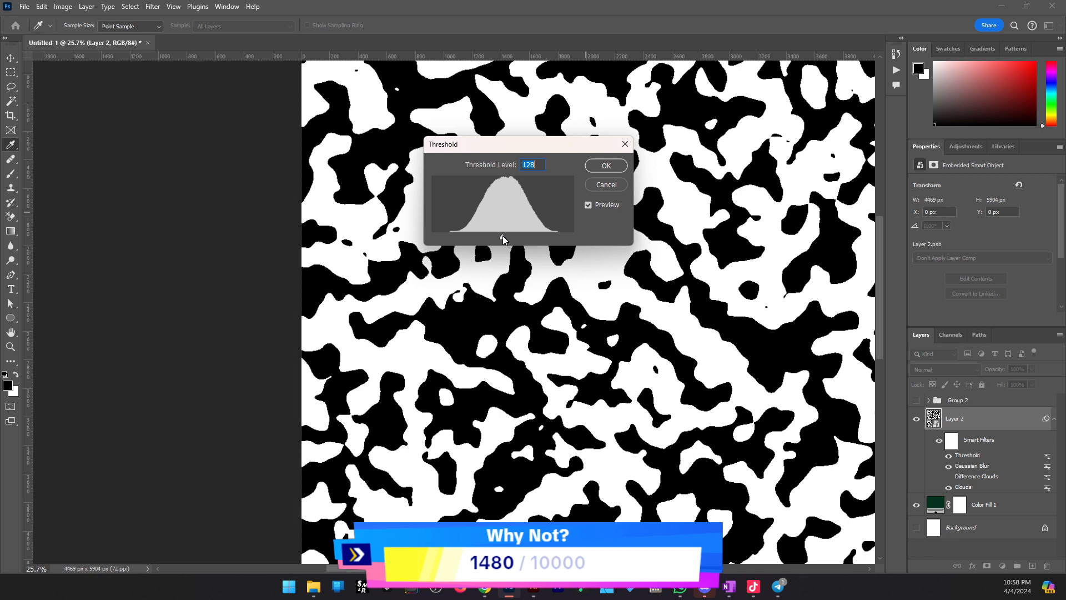
pyautogui.click(592, 169)
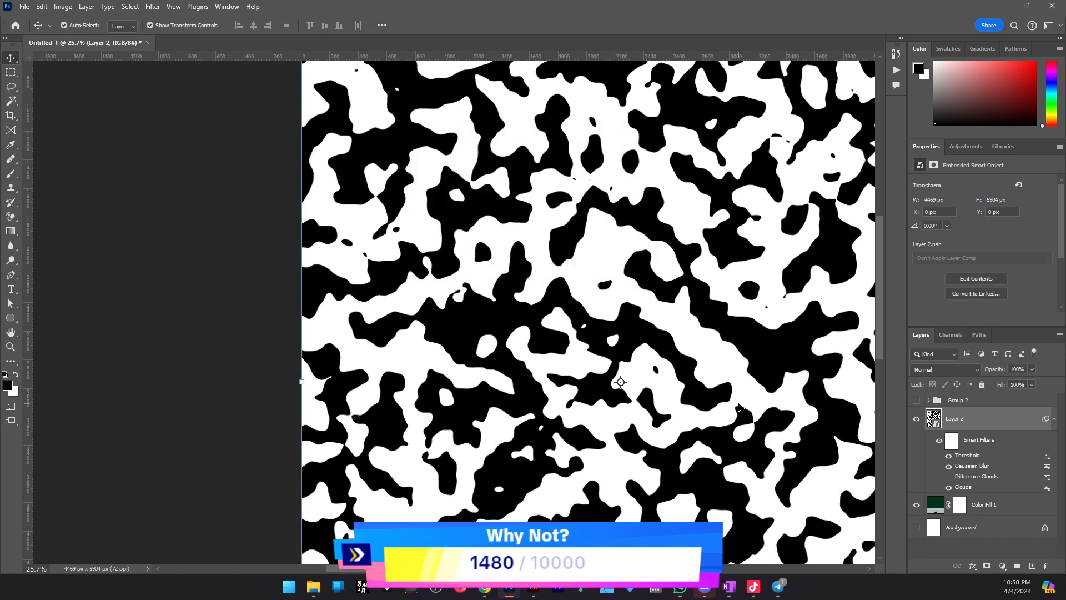
# Raise the Gaussian Blur radius on Layer 2 to 161.8 pixels for very large blobs and check the whole canvas
pyautogui.doubleClick(972, 466)
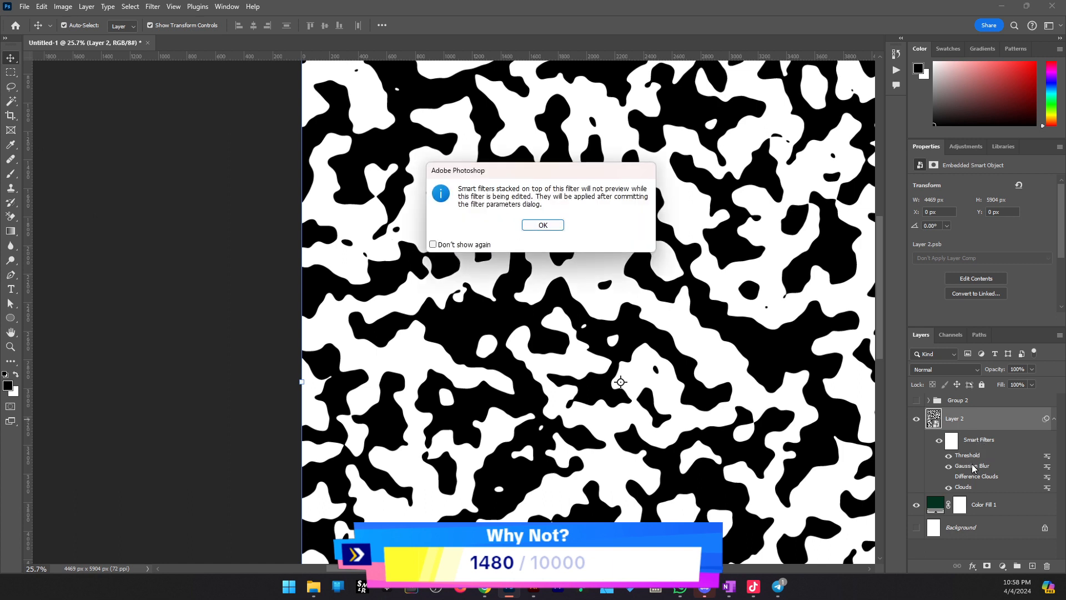
pyautogui.click(555, 229)
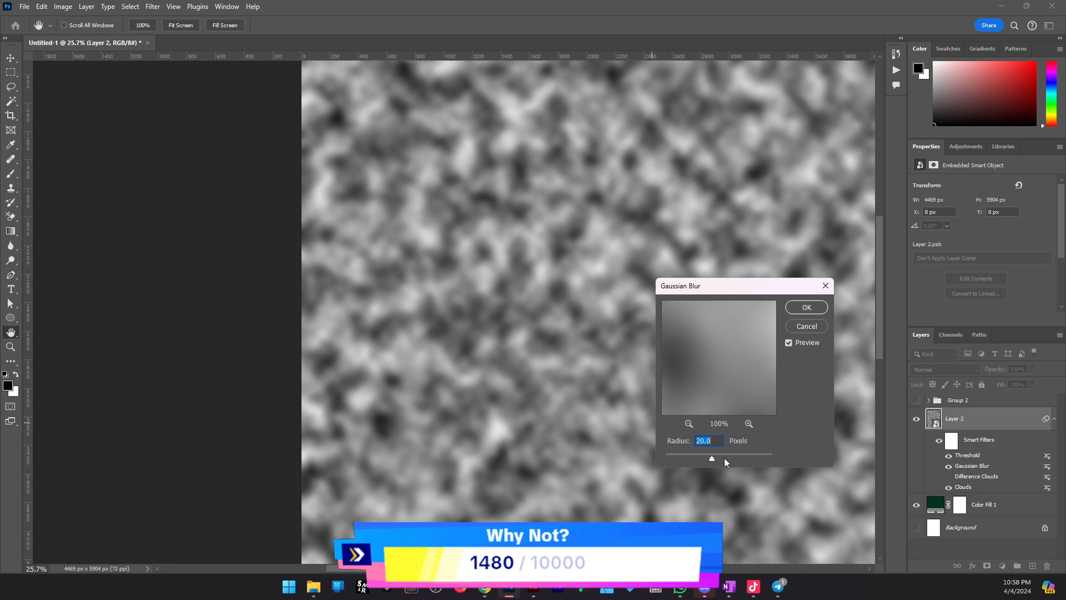
pyautogui.moveTo(713, 457); pyautogui.dragTo(745, 459)
pyautogui.click(801, 309)
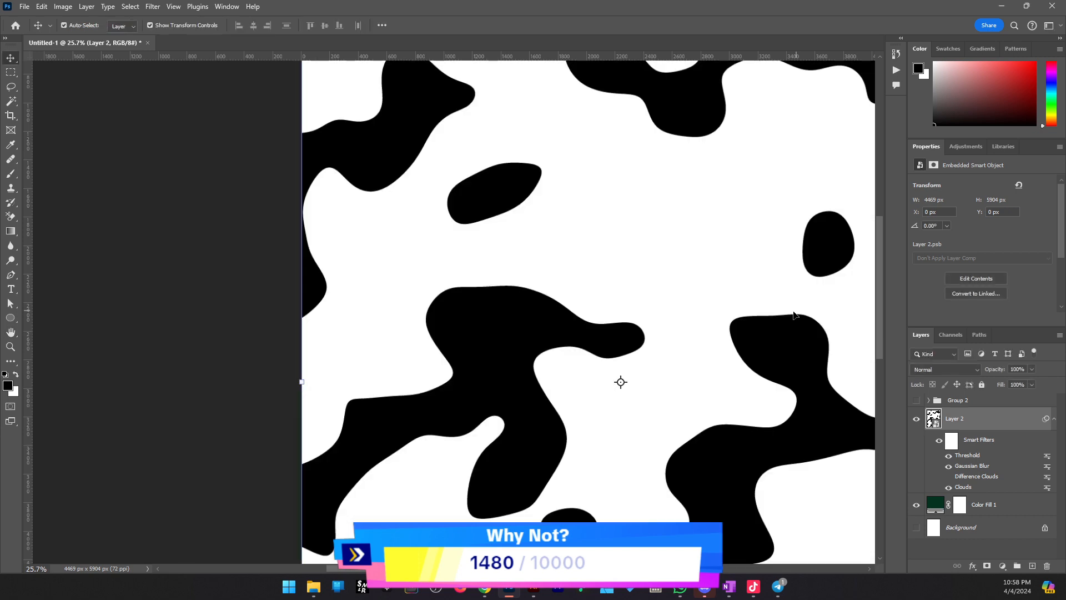
pyautogui.press('z')
pyautogui.keyDown('alt'); pyautogui.click(650, 311); pyautogui.keyUp('alt')
pyautogui.keyDown('alt'); pyautogui.click(650, 312); pyautogui.keyUp('alt')
pyautogui.keyDown('alt'); pyautogui.click(650, 312); pyautogui.keyUp('alt')
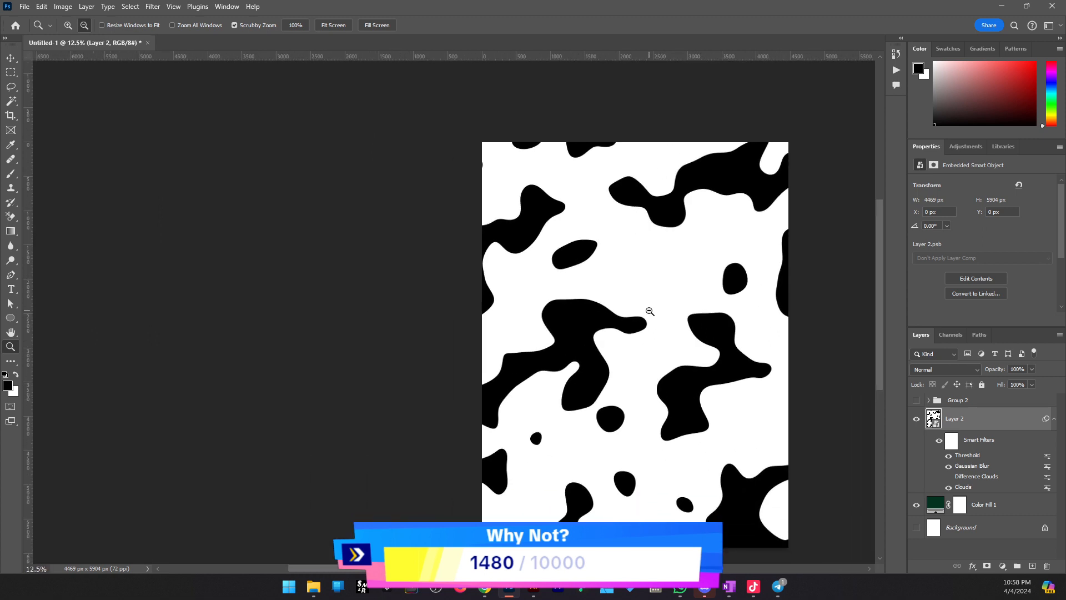
pyautogui.keyDown('alt'); pyautogui.click(649, 312); pyautogui.keyUp('alt')
pyautogui.click(650, 312)
pyautogui.press('v')
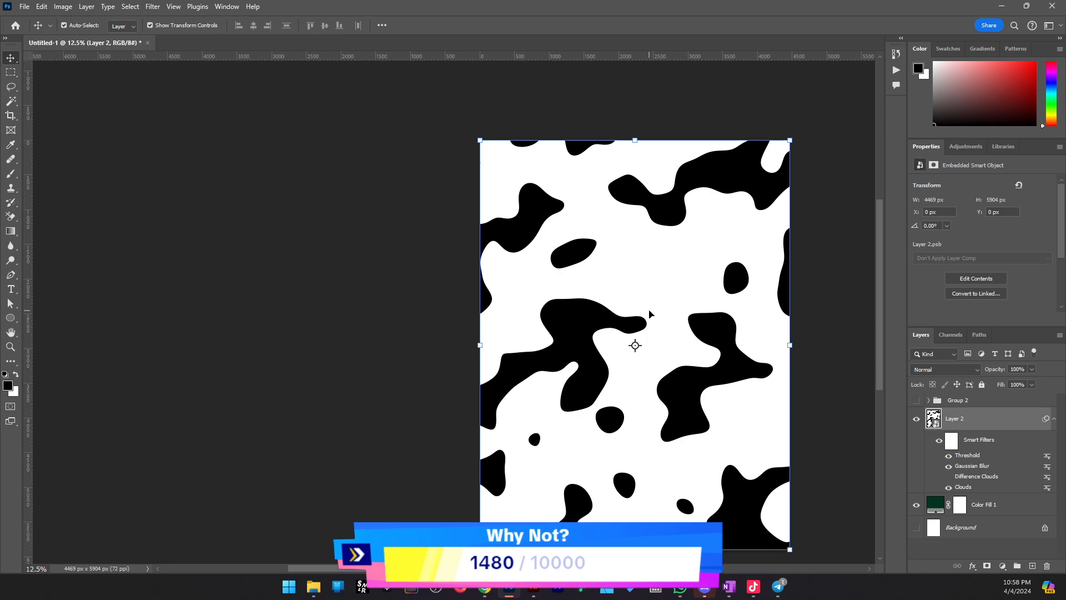
# Switch to Illustrator and examine the reference camouflage patterns, especially the black-and-white one
pyautogui.click(534, 587)
pyautogui.moveTo(351, 335); pyautogui.dragTo(828, 466)
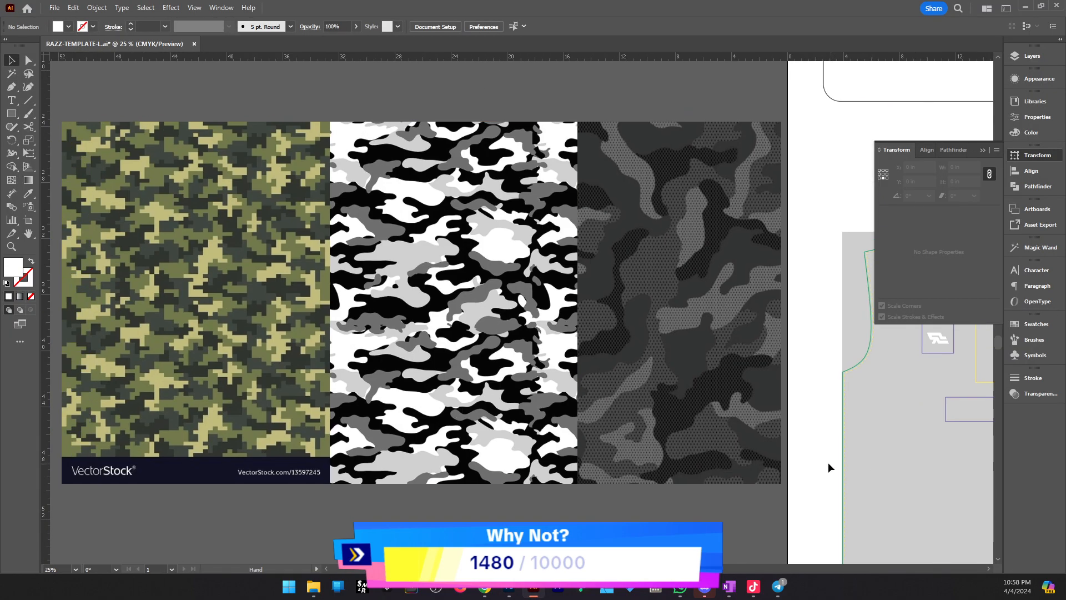
pyautogui.moveTo(321, 321); pyautogui.dragTo(635, 366)
pyautogui.scroll(1, 432, 351)
pyautogui.moveTo(847, 428); pyautogui.dragTo(590, 422)
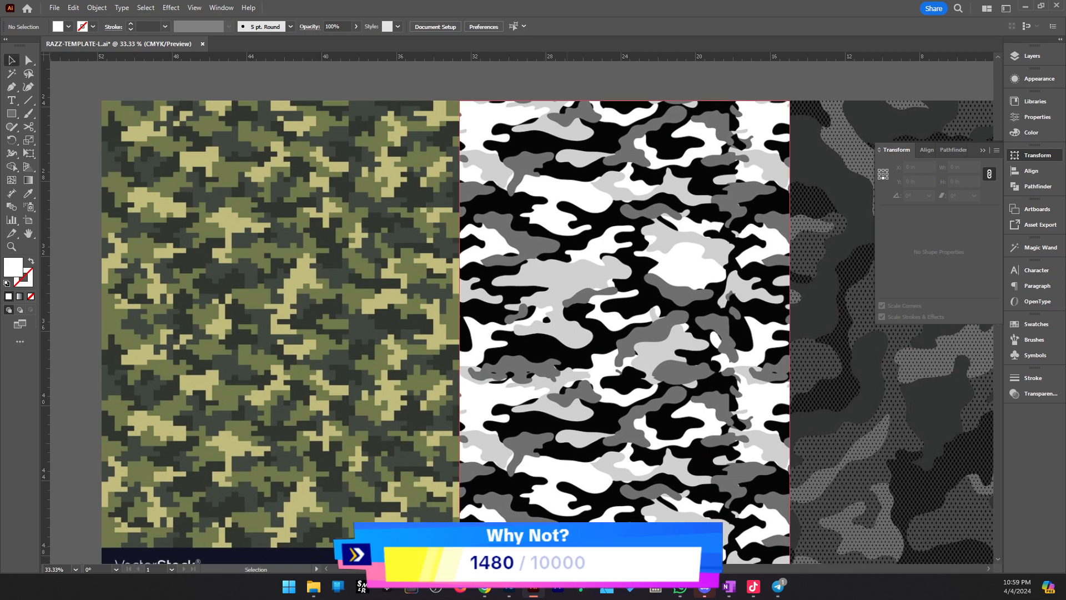
# Switch back to Photoshop and lower Layer 2's Gaussian Blur radius to about 30 pixels for smaller camouflage shapes
pyautogui.click(512, 590)
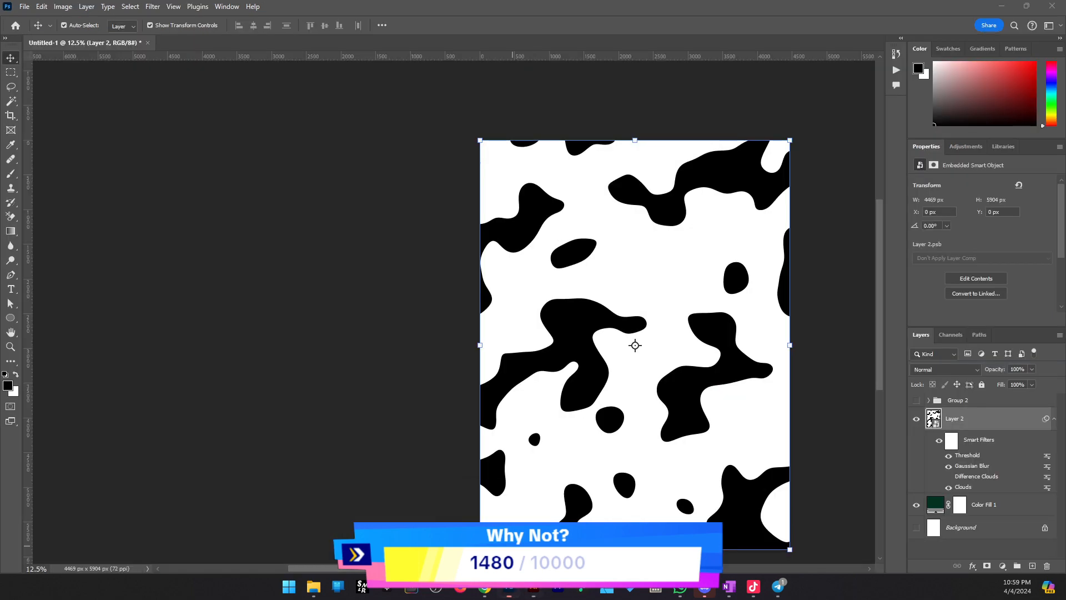
pyautogui.doubleClick(984, 476)
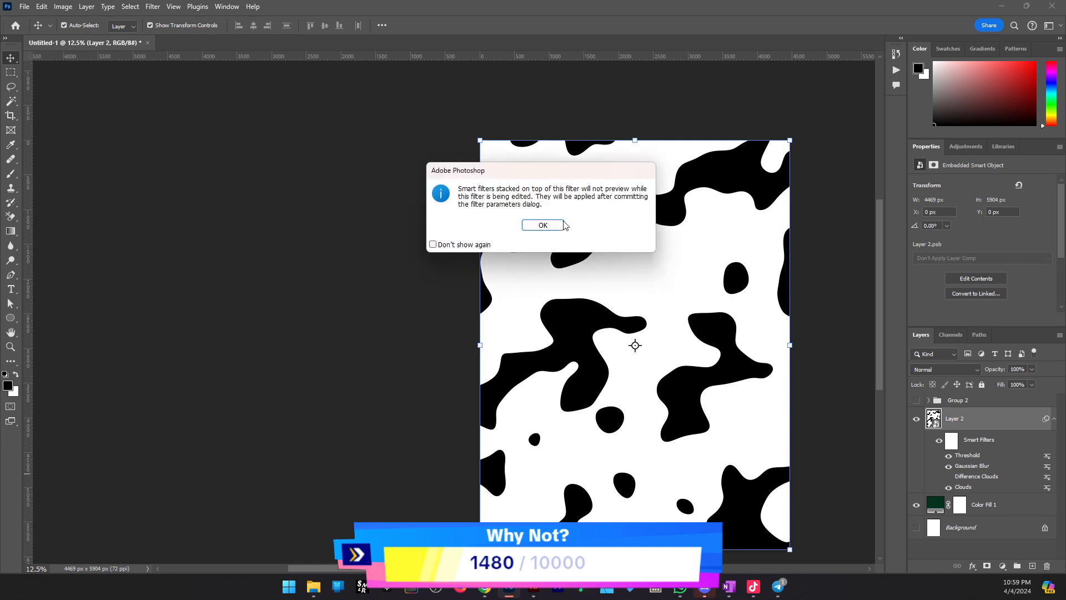
pyautogui.click(542, 225)
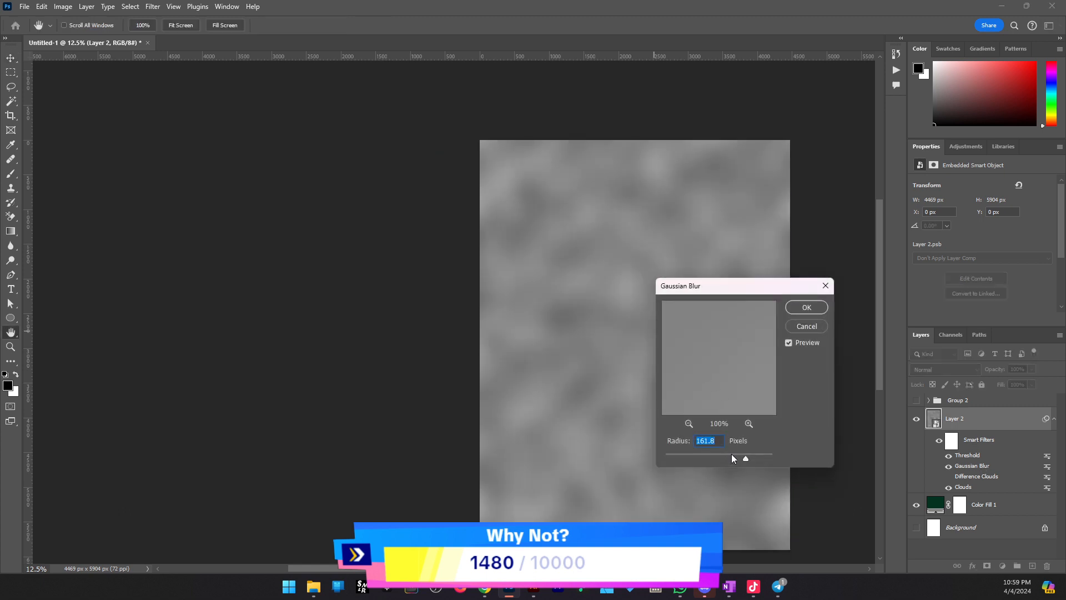
pyautogui.moveTo(715, 455); pyautogui.dragTo(718, 455)
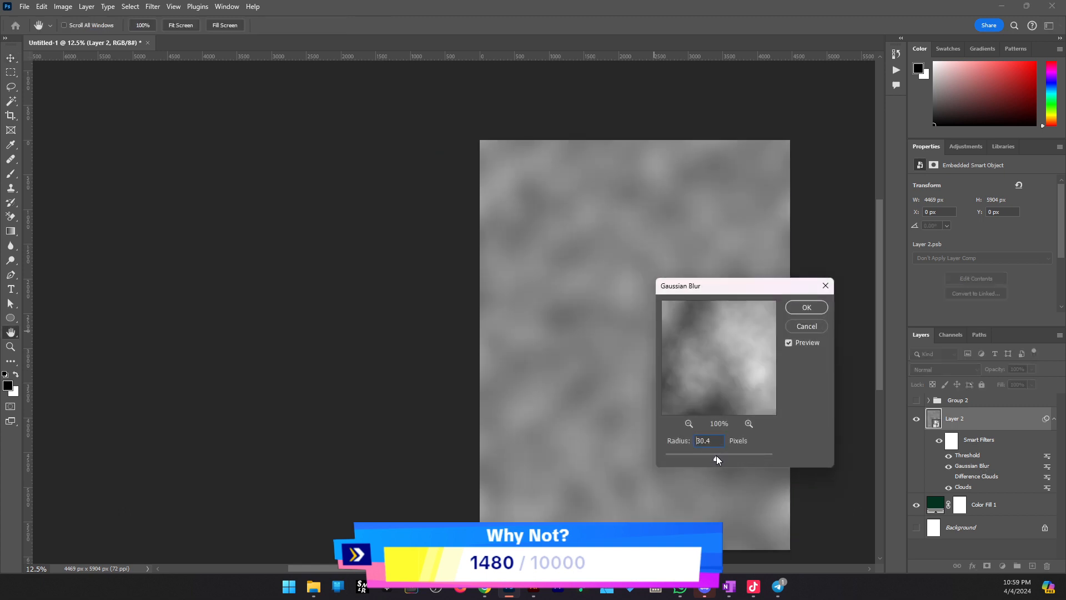
pyautogui.click(793, 308)
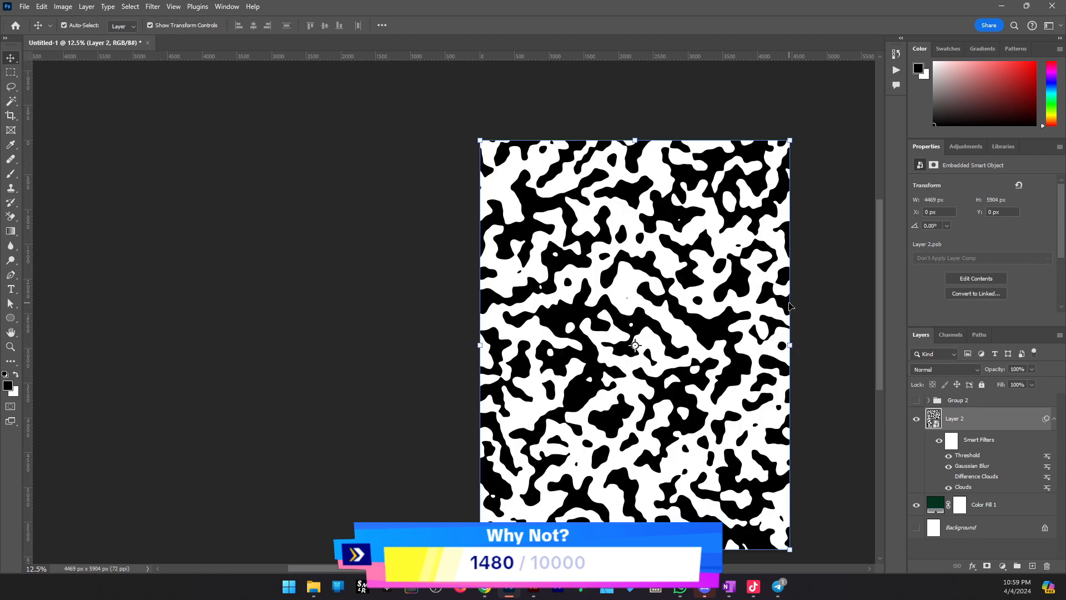
pyautogui.press('z')
pyautogui.click(592, 326)
pyautogui.click(658, 313)
pyautogui.keyDown('alt'); pyautogui.click(658, 313); pyautogui.keyUp('alt')
pyautogui.keyDown('alt'); pyautogui.click(658, 314); pyautogui.keyUp('alt')
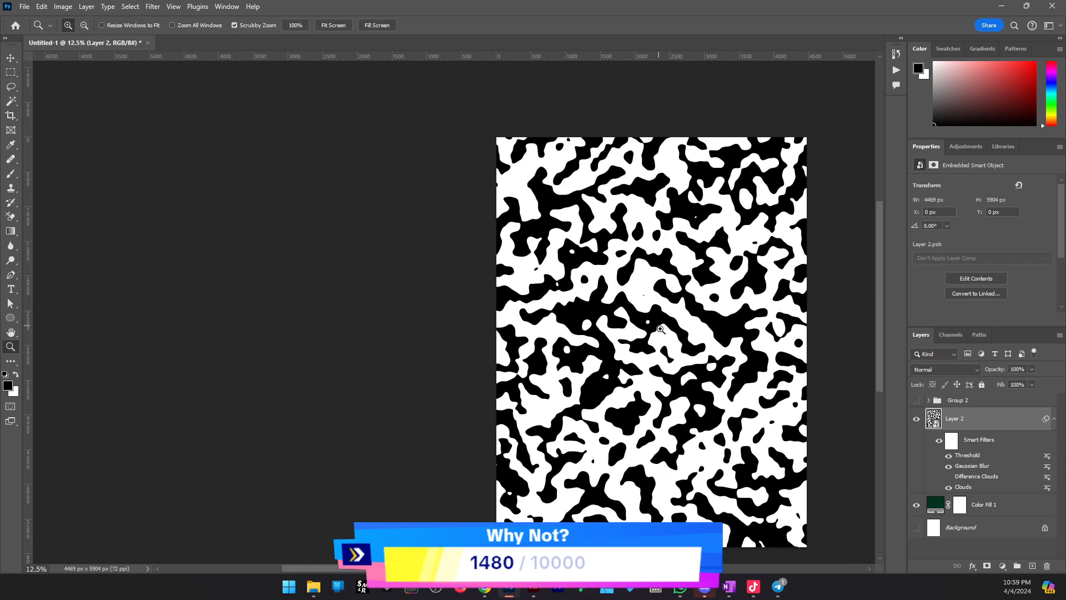
pyautogui.click(660, 328)
pyautogui.press('v')
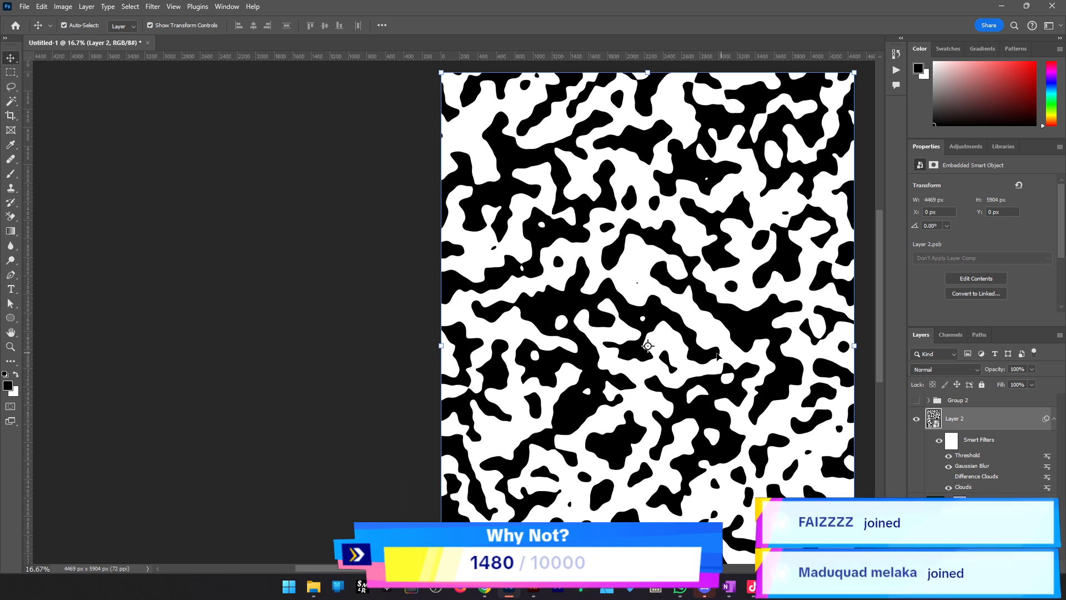
# Hide the white areas of Layer 2 by setting the Current Layer white point in Blend If to 246
pyautogui.doubleClick(993, 426)
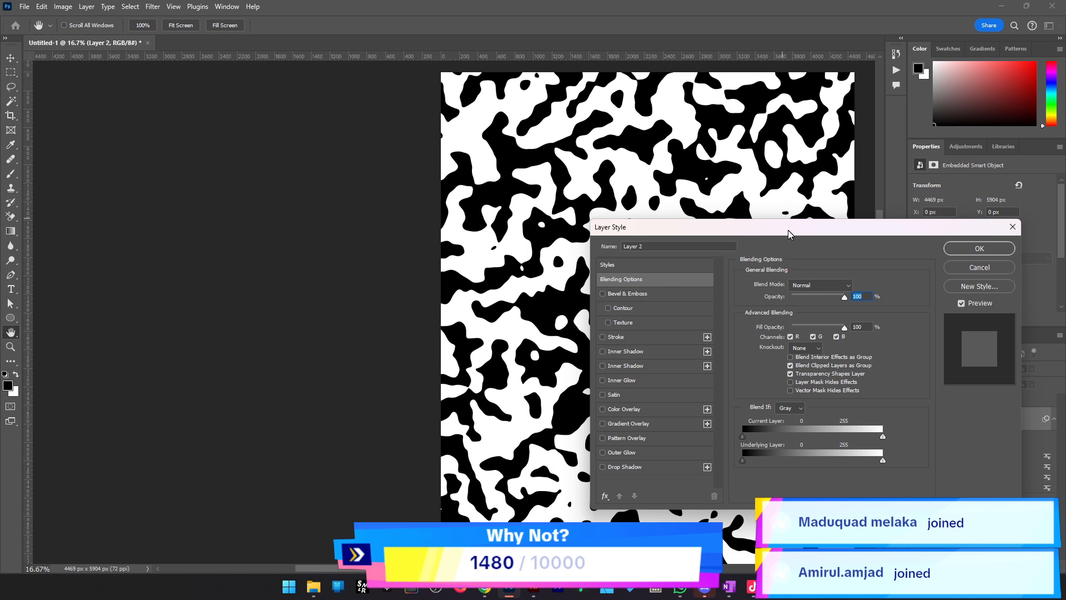
pyautogui.moveTo(788, 228); pyautogui.dragTo(243, 227)
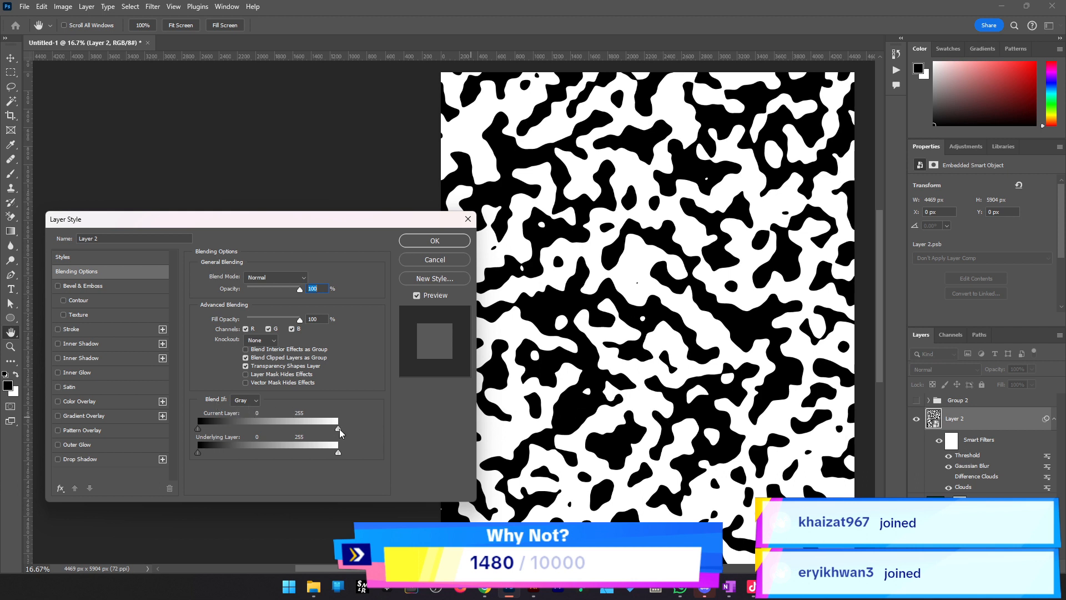
pyautogui.moveTo(339, 430); pyautogui.dragTo(336, 429)
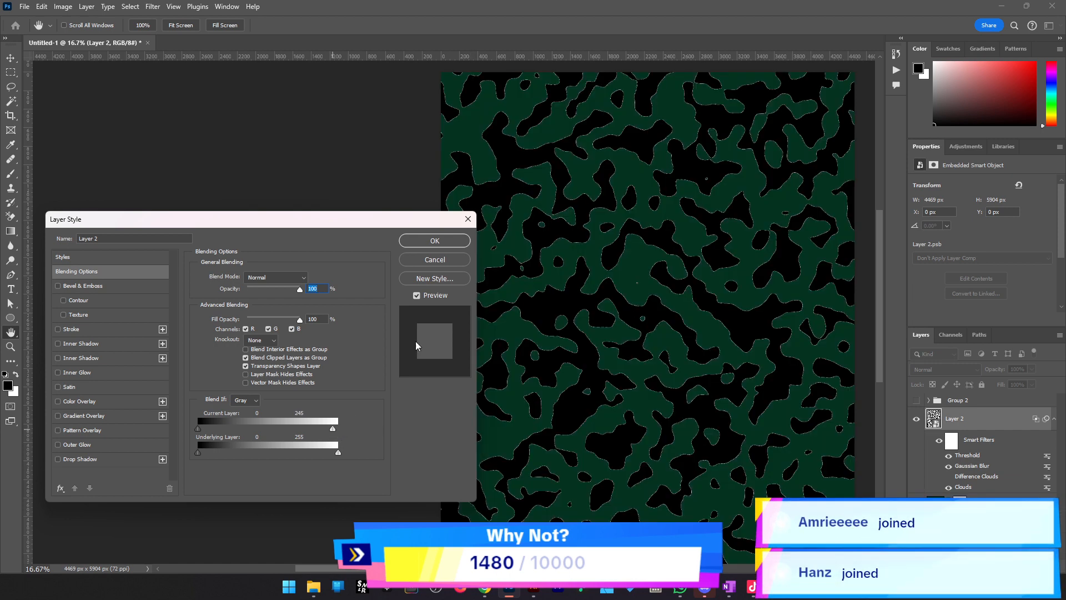
pyautogui.click(435, 240)
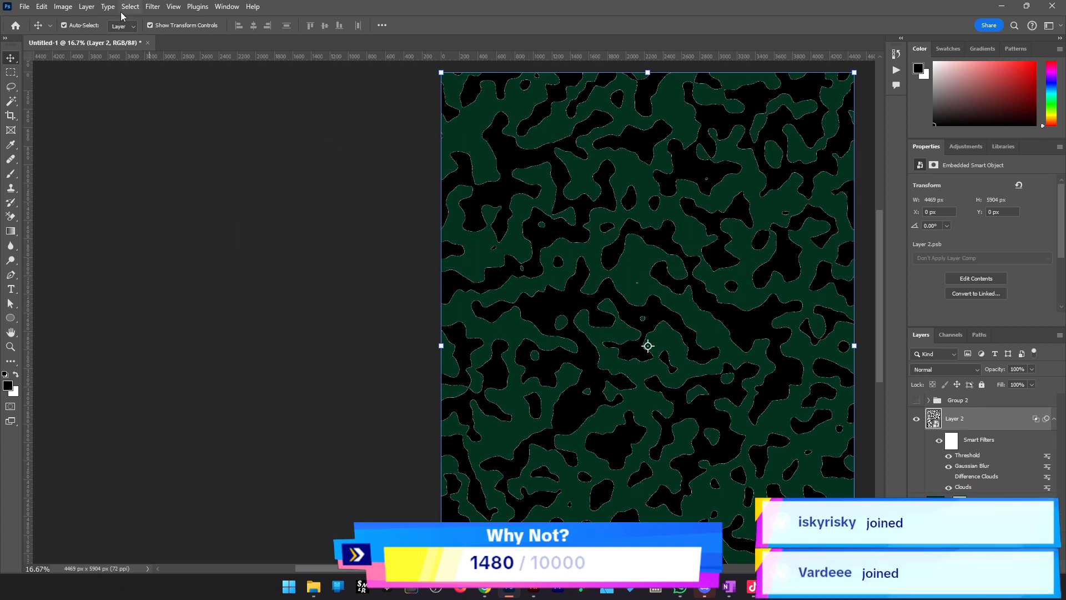
# Add a colorized Hue/Saturation smart filter to Layer 2 with saturation 34 and lightness +36
pyautogui.click(70, 14)
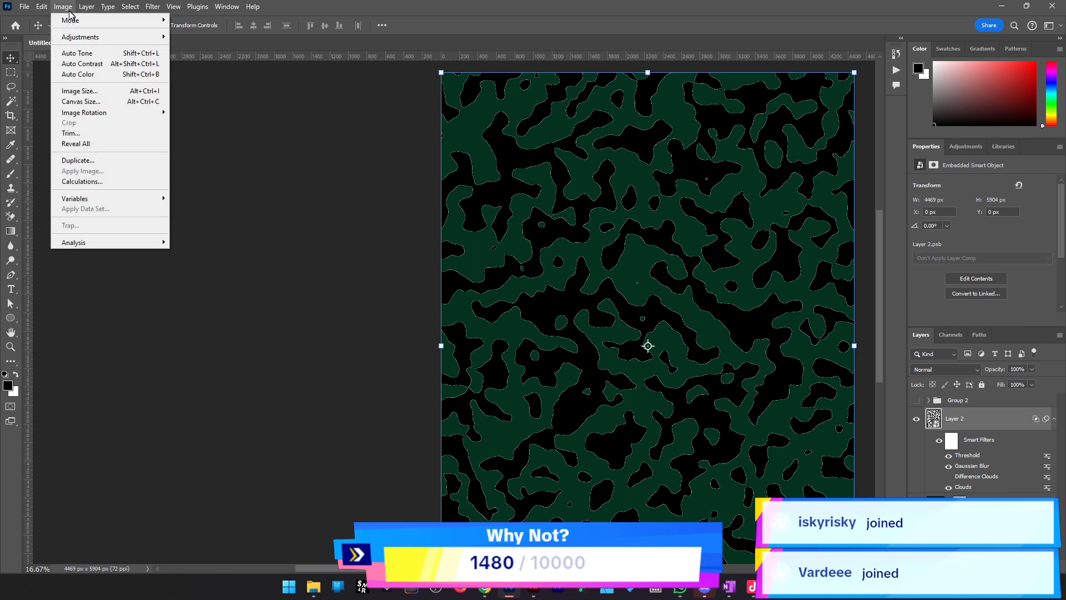
pyautogui.moveTo(89, 37)
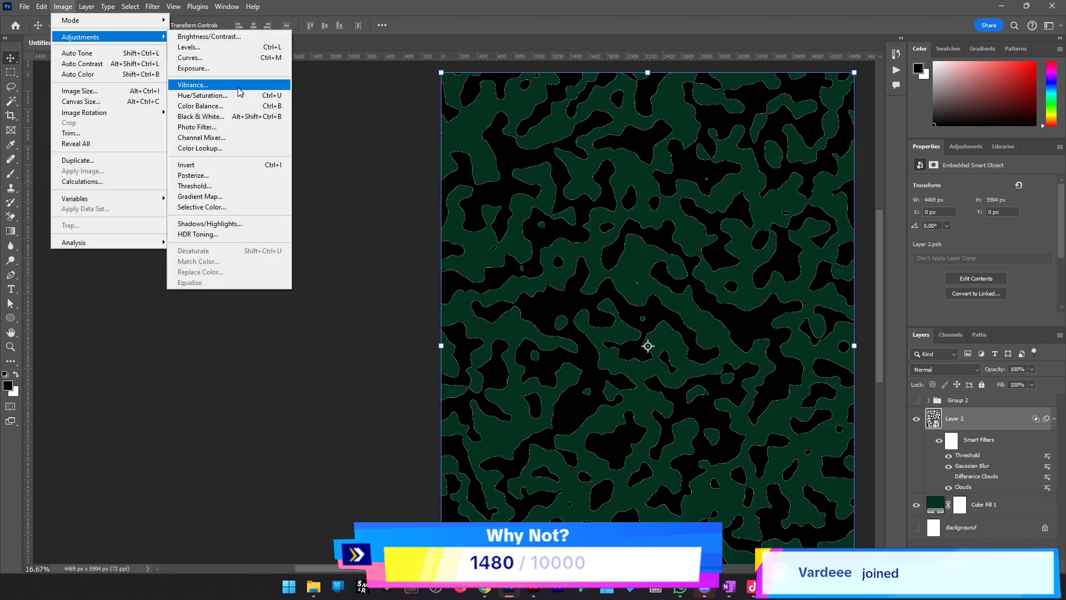
pyautogui.click(239, 96)
pyautogui.click(611, 256)
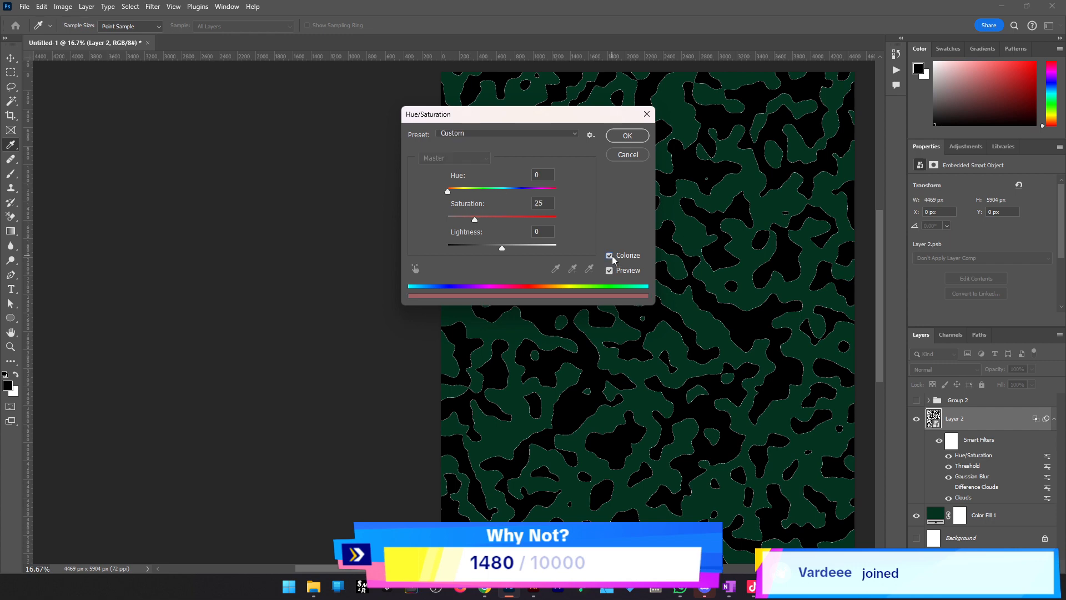
pyautogui.moveTo(510, 243); pyautogui.dragTo(486, 223)
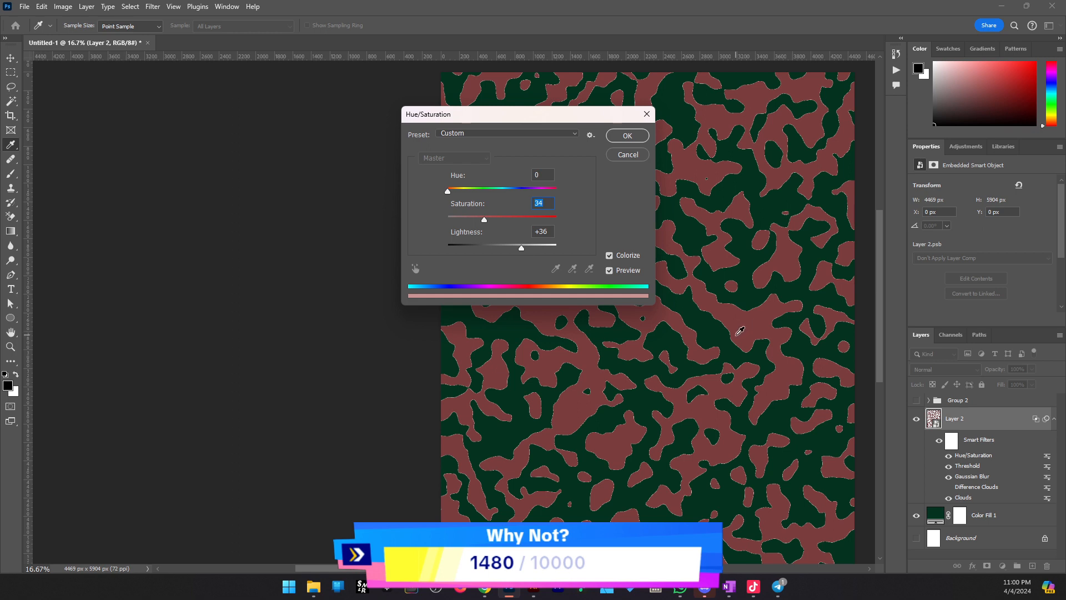
# Sample the pattern's dark green with the screen Color Picker as a reference for the recolouring
pyautogui.press('super+shift+c')
pyautogui.click(729, 341)
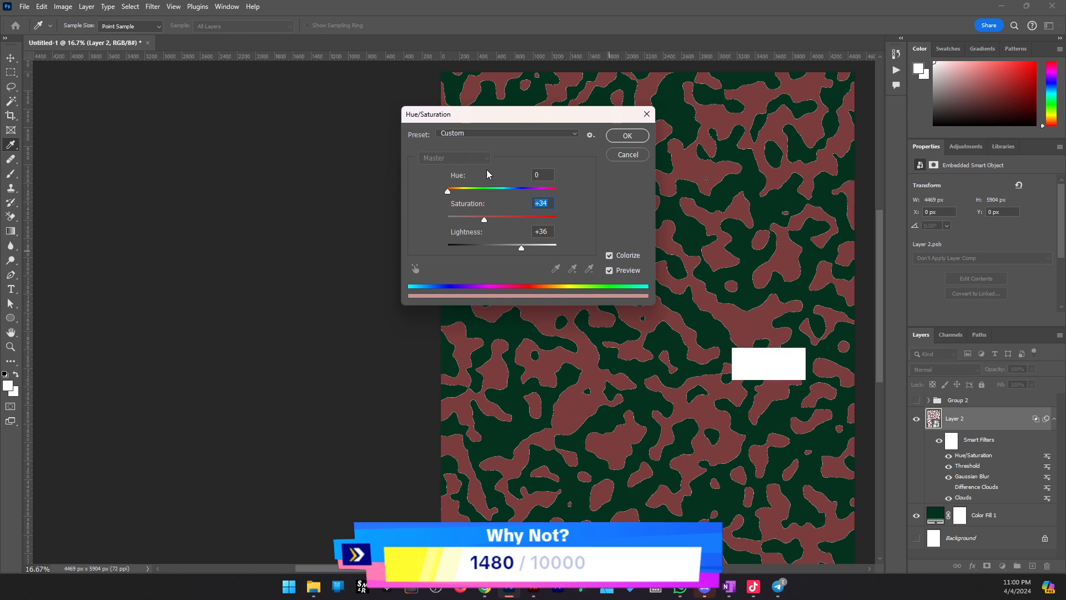
pyautogui.moveTo(585, 194); pyautogui.dragTo(915, 221)
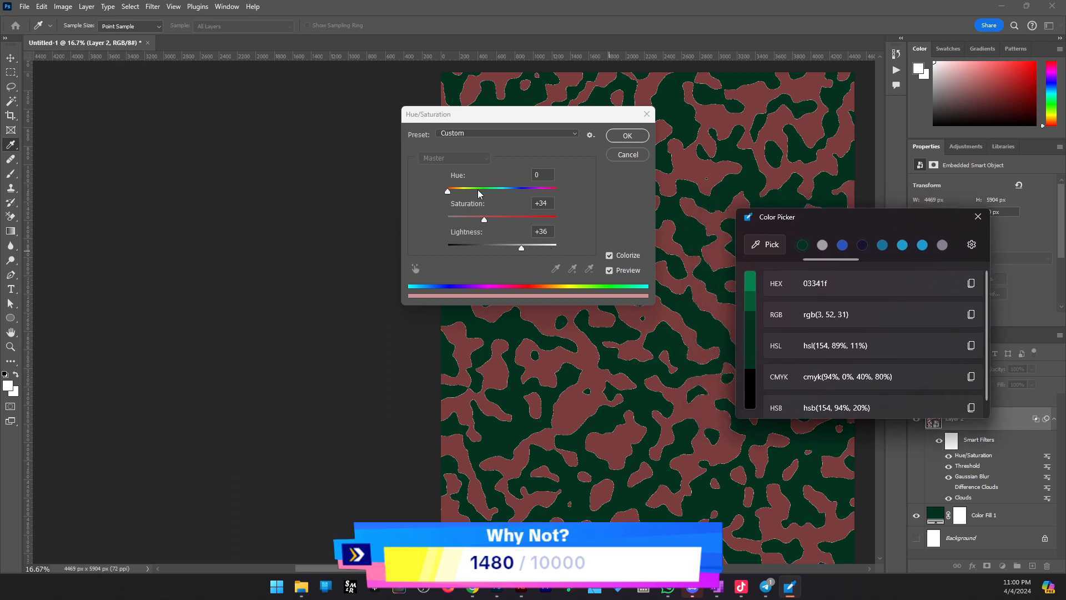
# Recolour Layer 2's shapes mid green with hue 119, saturation 38 and lightness +24, and apply the filter
pyautogui.click(455, 188)
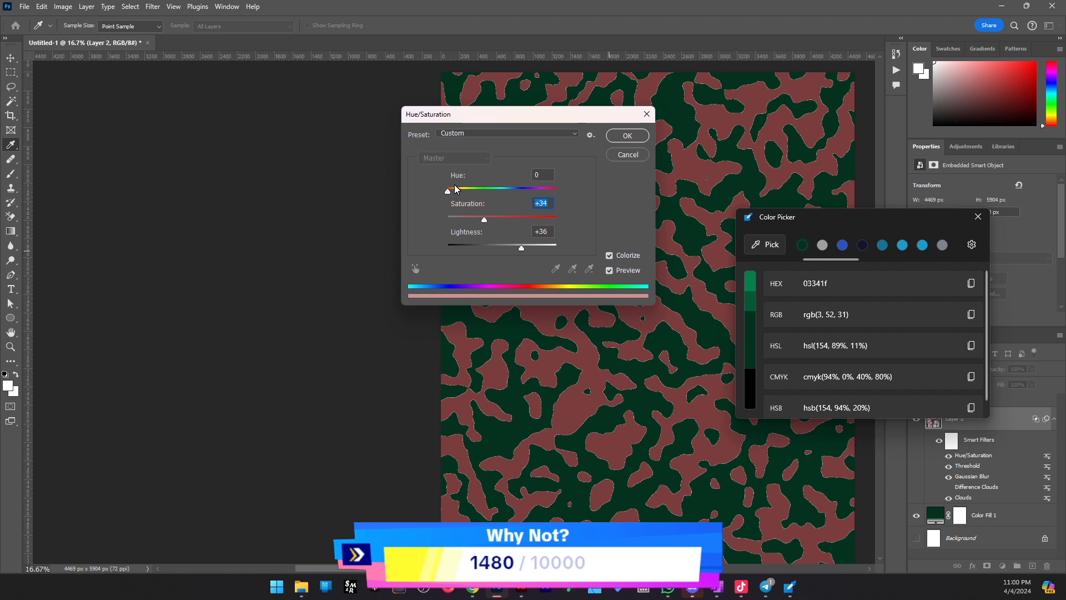
pyautogui.moveTo(454, 188); pyautogui.dragTo(515, 250)
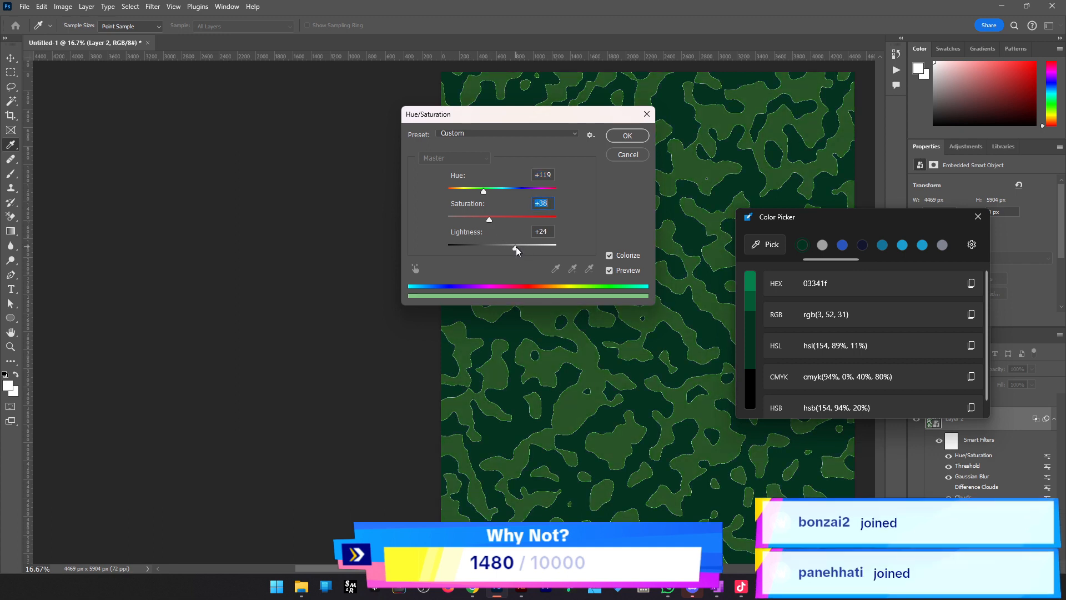
pyautogui.click(978, 216)
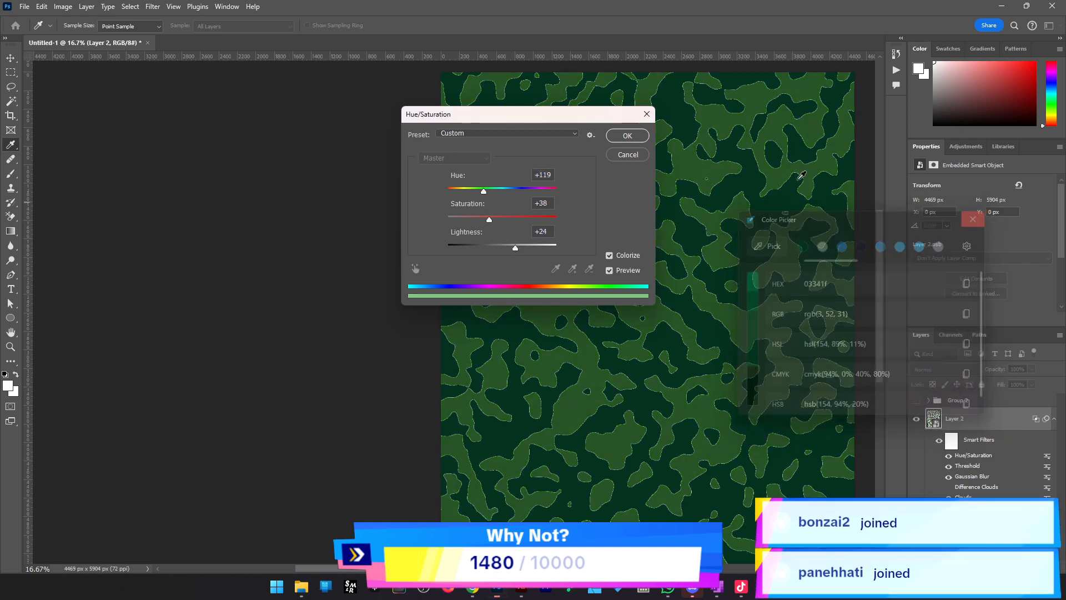
pyautogui.click(617, 135)
# Inspect the green camouflage up close, compare it with Layer 2 hidden, and review the layer's Blend If settings
pyautogui.press('z')
pyautogui.click(644, 345)
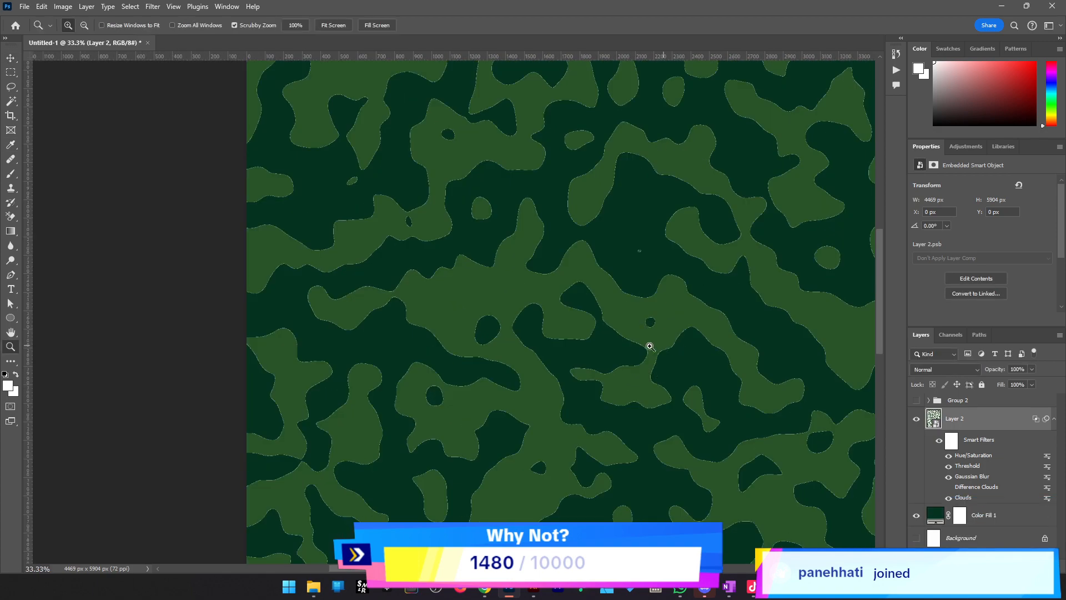
pyautogui.keyDown('alt'); pyautogui.click(649, 346); pyautogui.keyUp('alt')
pyautogui.keyDown('alt'); pyautogui.click(650, 346); pyautogui.keyUp('alt')
pyautogui.click(658, 354)
pyautogui.press('v')
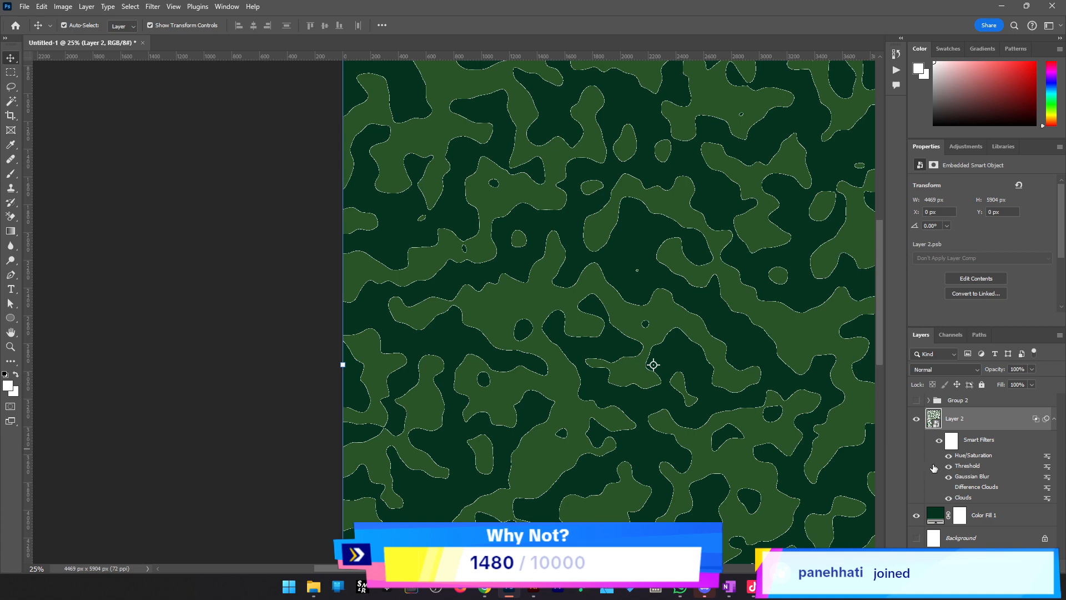
pyautogui.click(916, 419)
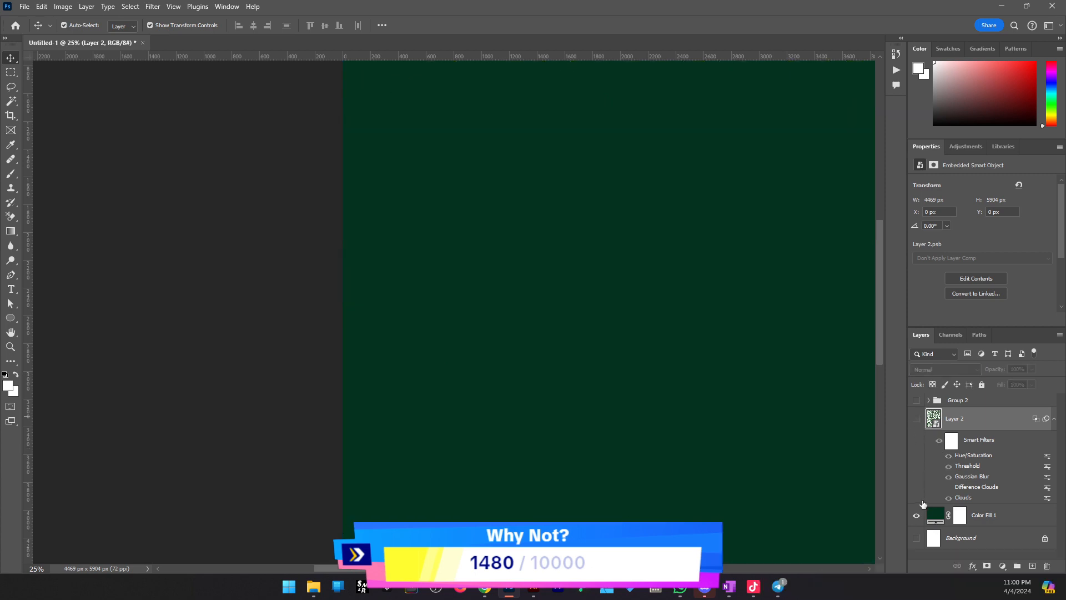
pyautogui.click(916, 424)
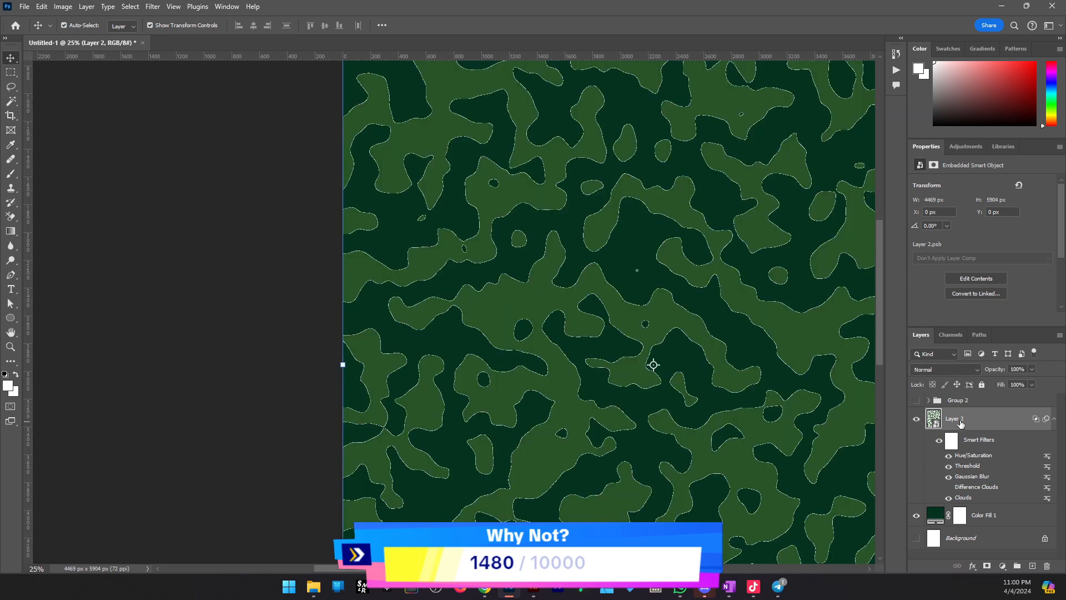
pyautogui.doubleClick(971, 420)
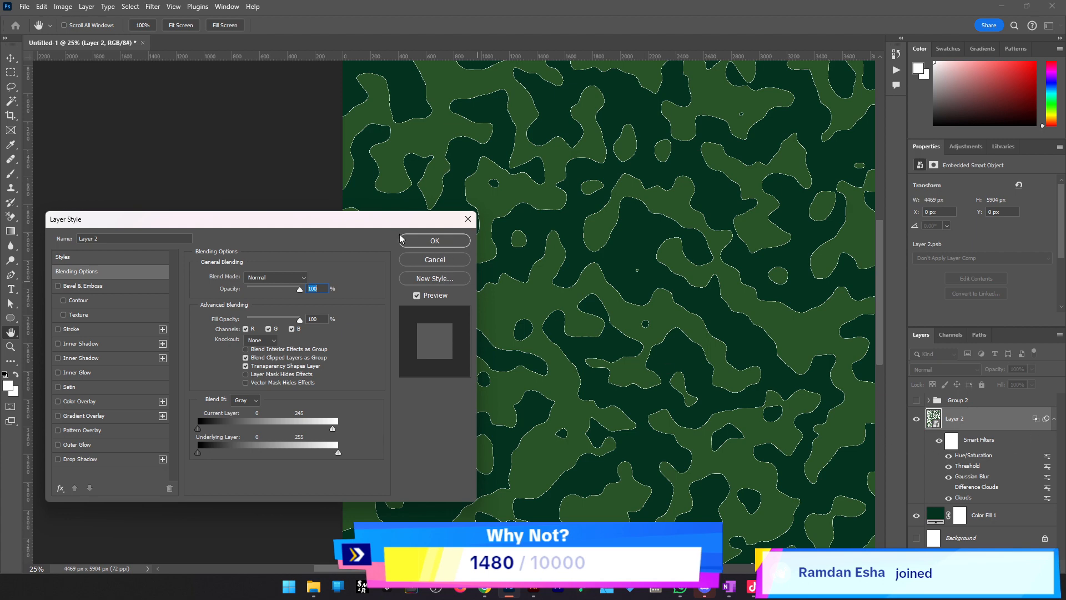
pyautogui.click(442, 244)
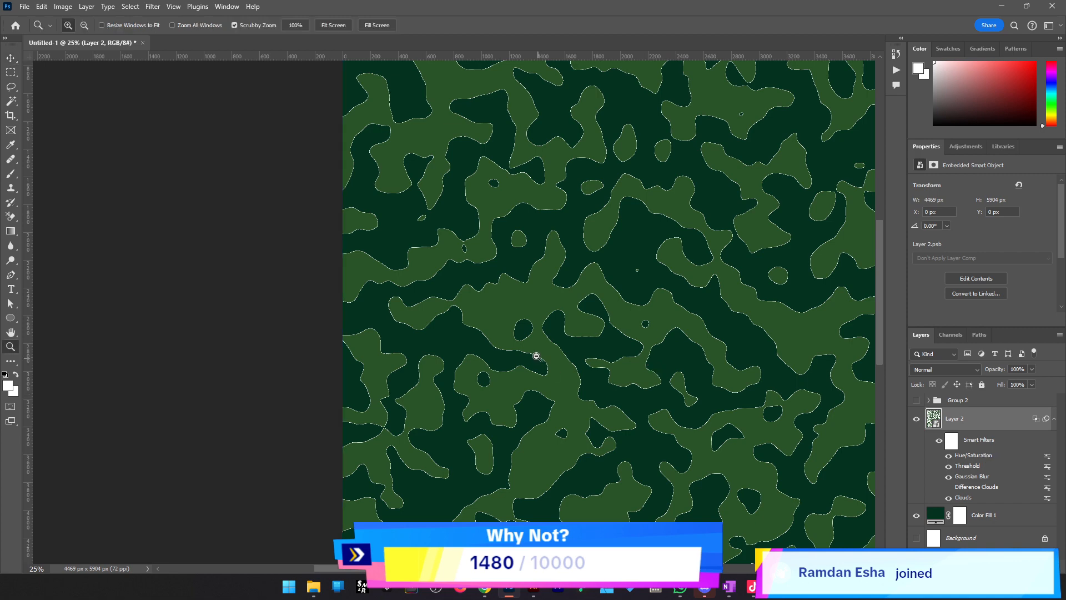
# View the whole camouflage canvas, compare it with the reference patterns in Illustrator, and return to Photoshop
pyautogui.scroll(-2, 535, 353)
pyautogui.press('z')
pyautogui.moveTo(561, 404); pyautogui.dragTo(547, 374)
pyautogui.press('v')
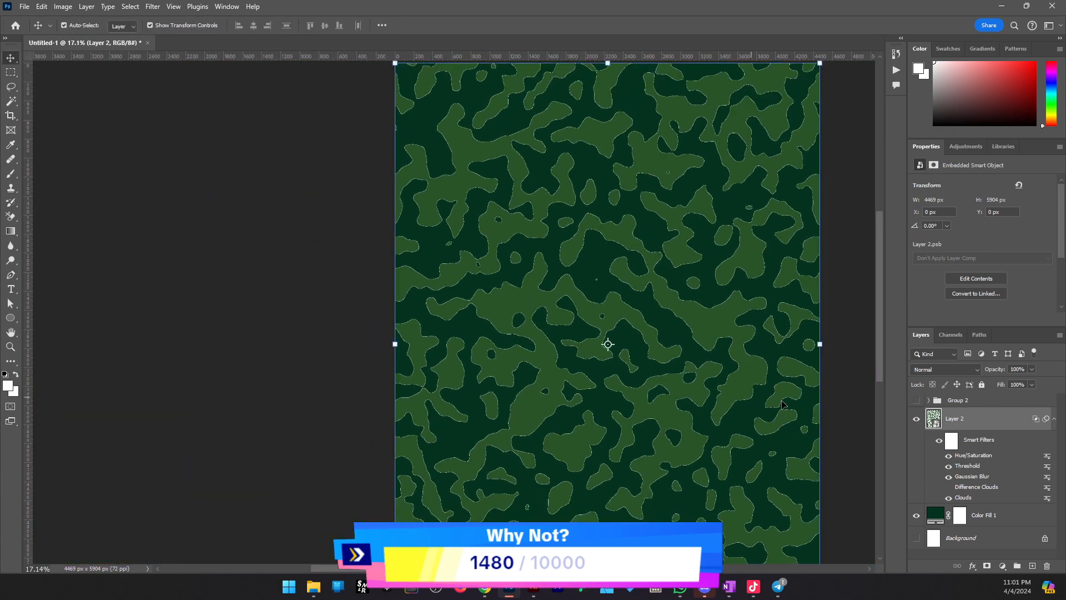
pyautogui.click(529, 590)
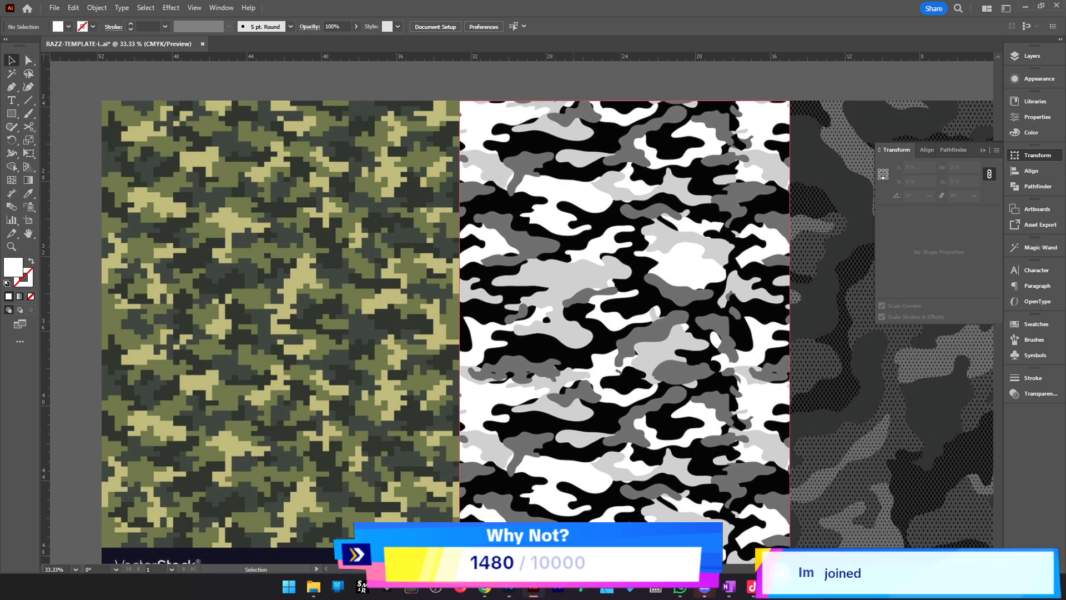
pyautogui.click(511, 589)
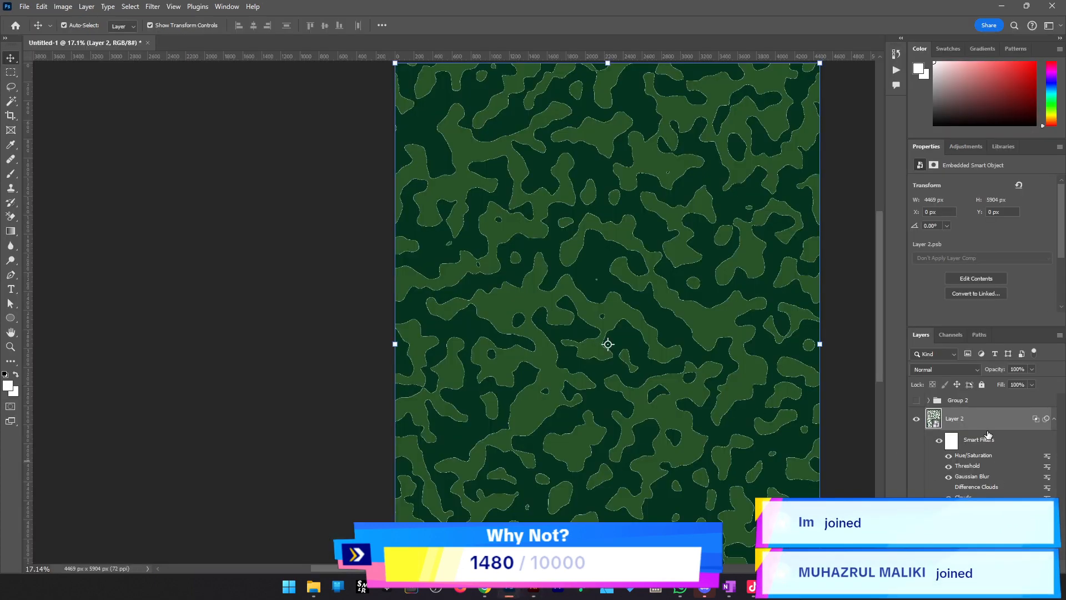
# Duplicate Layer 2 and recolour the copy olive green with hue about 90 and saturation 45 in its Hue/Saturation filter
pyautogui.hotkey('ctrl', 'j')
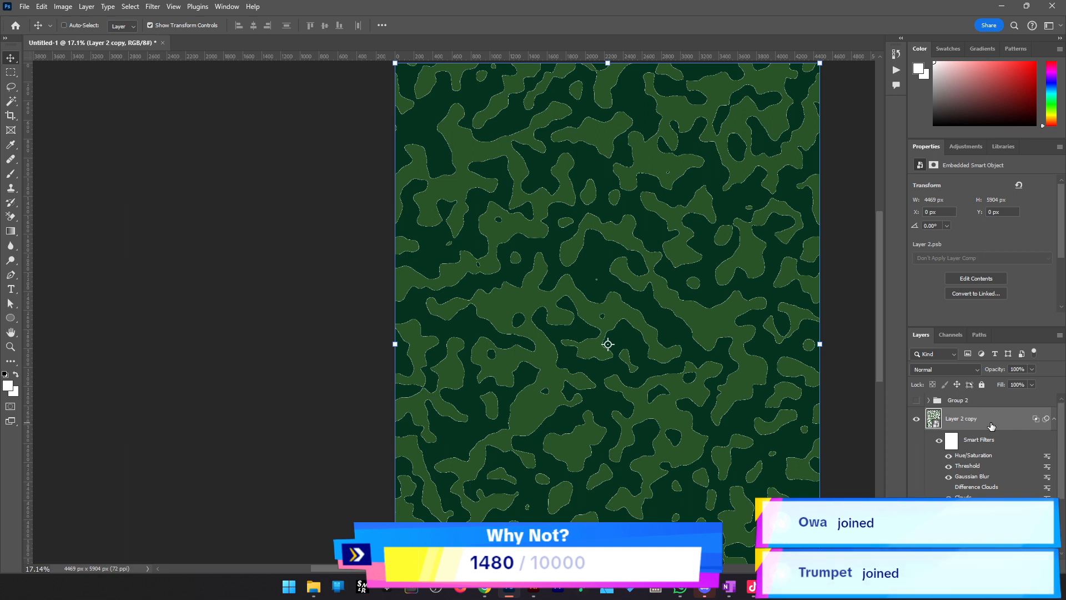
pyautogui.doubleClick(971, 456)
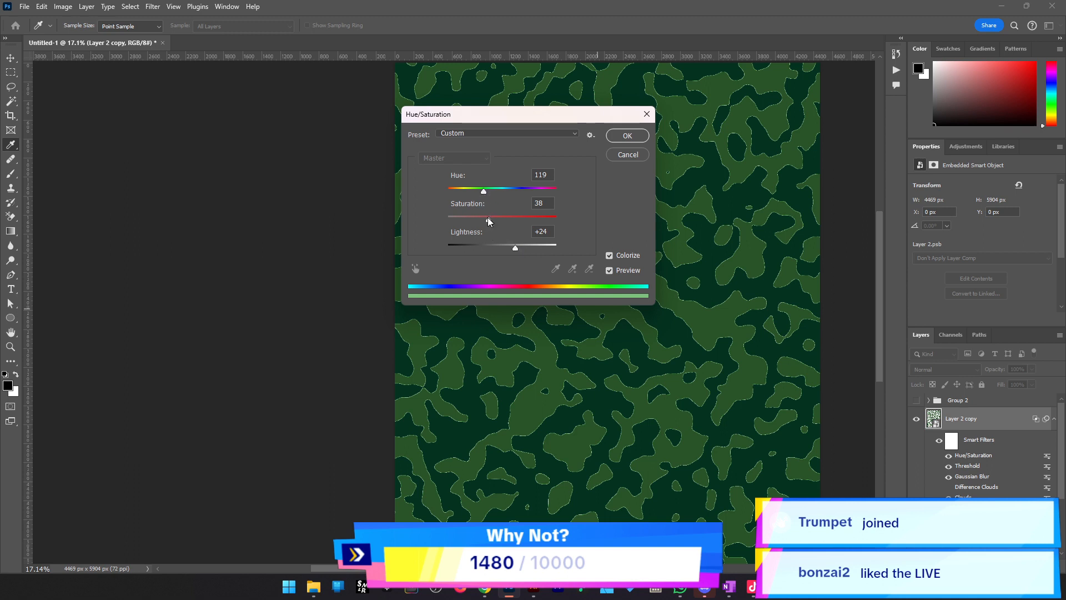
pyautogui.moveTo(488, 219); pyautogui.dragTo(477, 190)
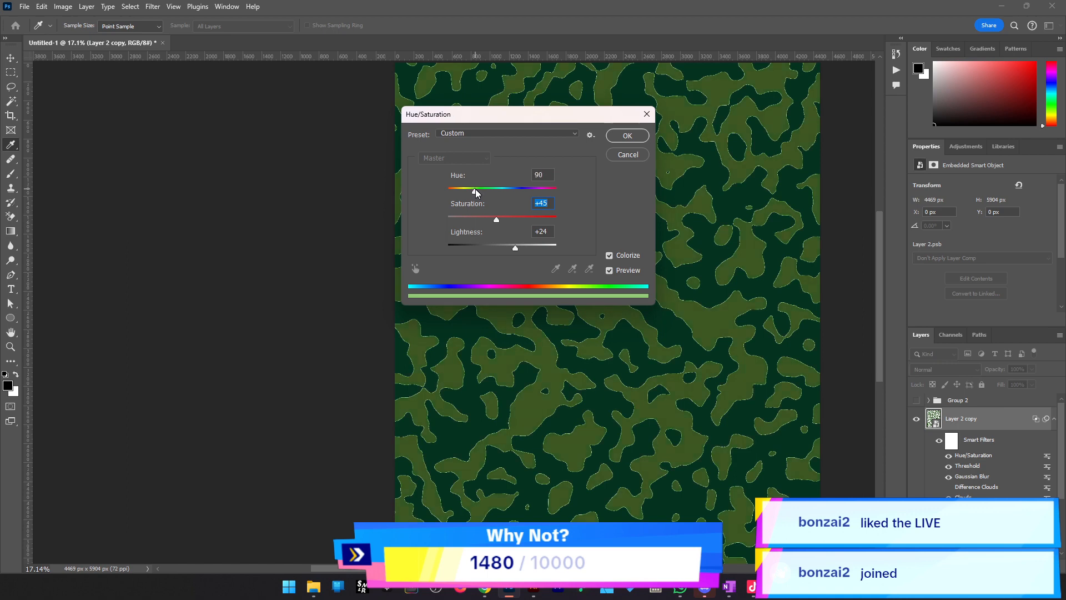
pyautogui.click(627, 135)
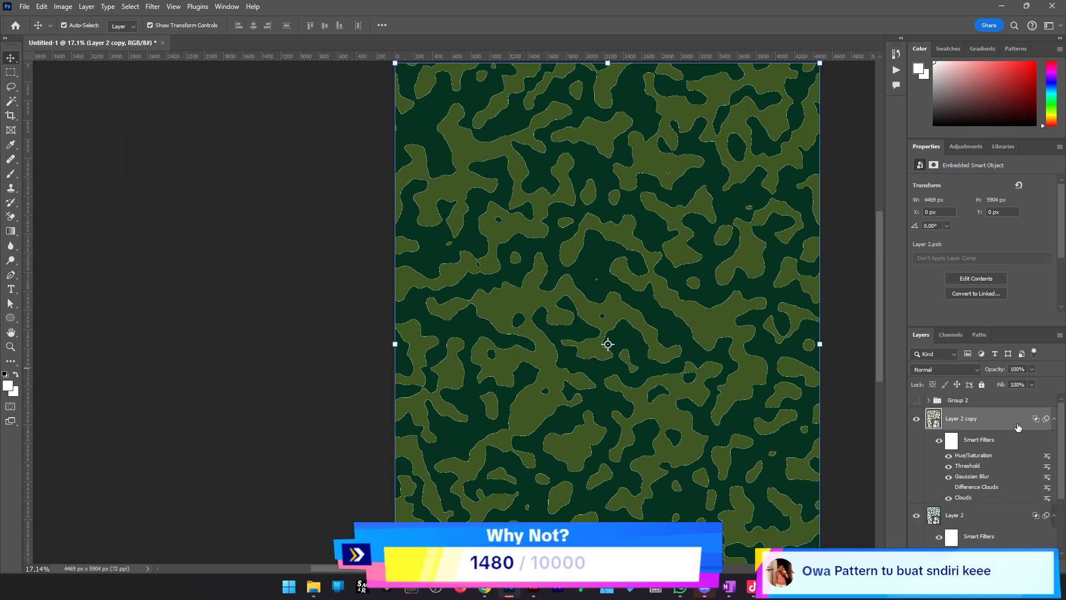
# Lower the Gaussian Blur radius on the Layer 2 copy to 9.4 pixels and inspect the shape edges up close
pyautogui.doubleClick(970, 478)
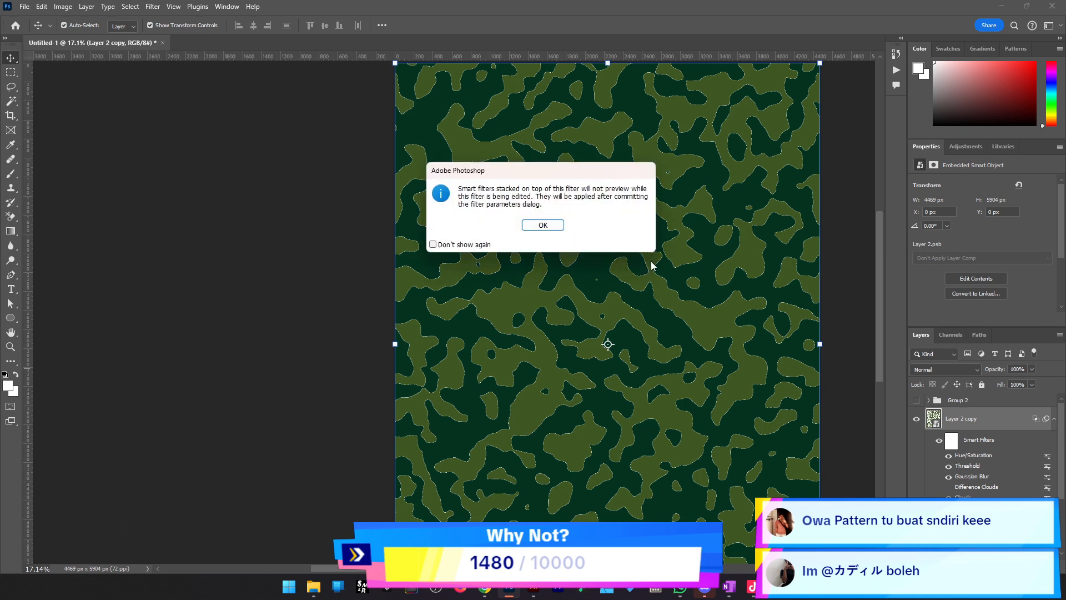
pyautogui.click(541, 226)
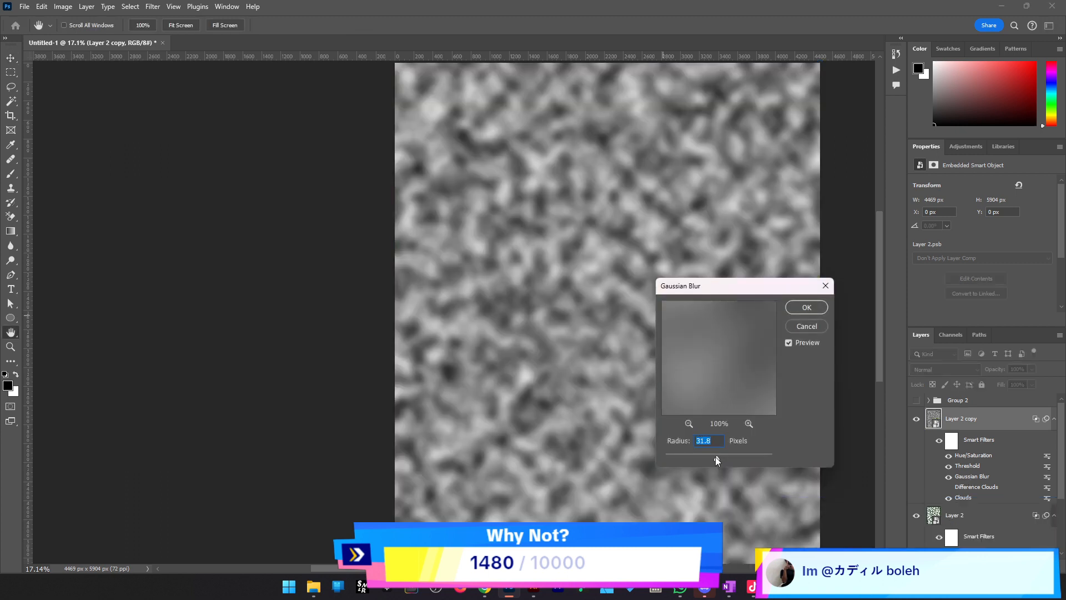
pyautogui.moveTo(723, 456)
pyautogui.mouseDown()
pyautogui.moveTo(732, 452)
pyautogui.moveTo(706, 453)
pyautogui.mouseUp()
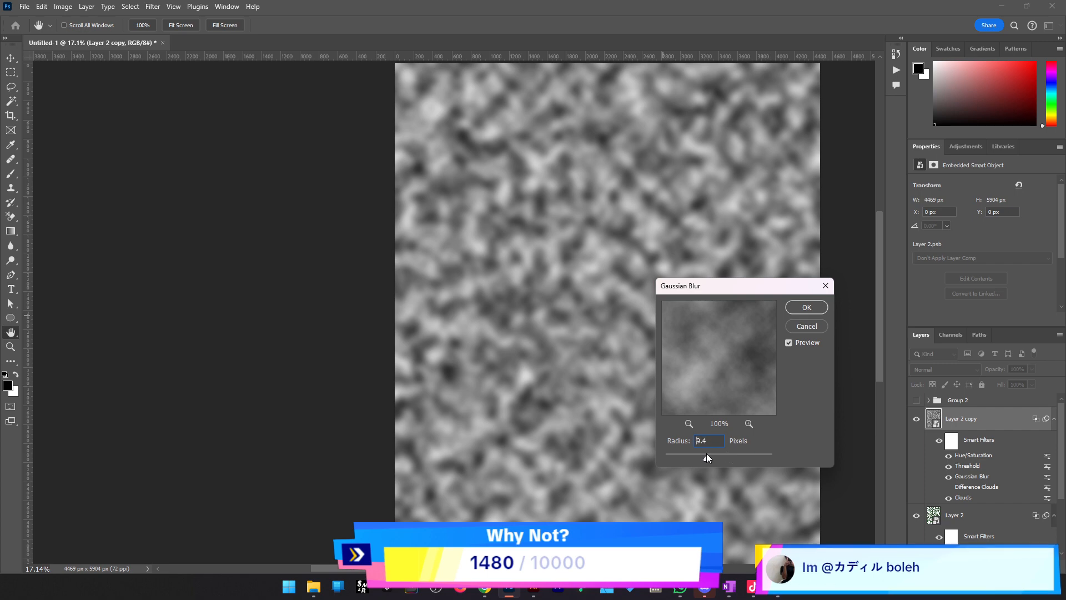
pyautogui.click(805, 307)
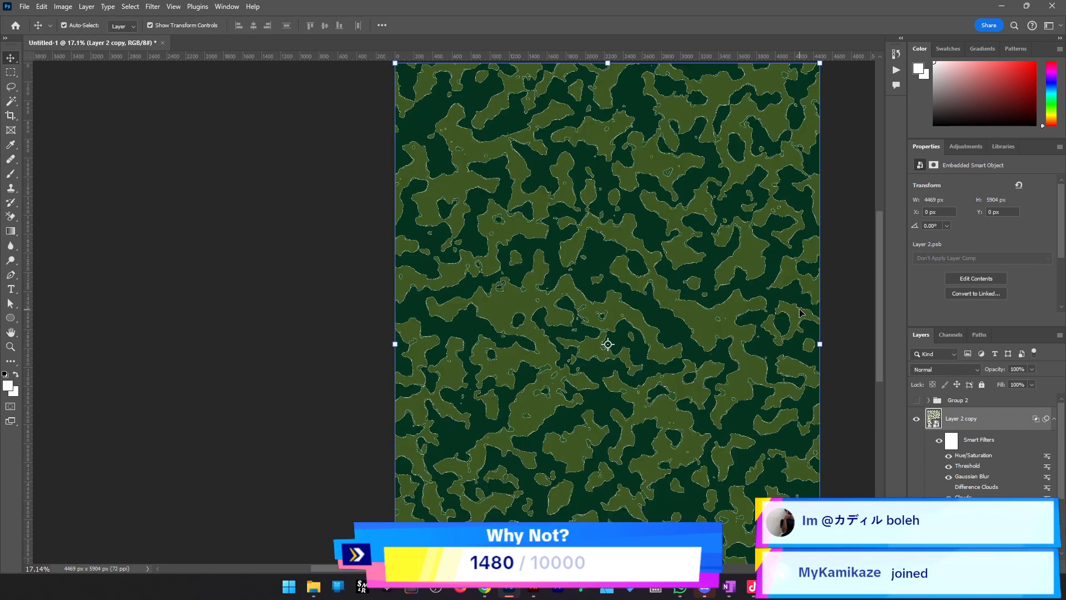
pyautogui.press('z')
pyautogui.moveTo(556, 314); pyautogui.dragTo(576, 307)
pyautogui.press('v')
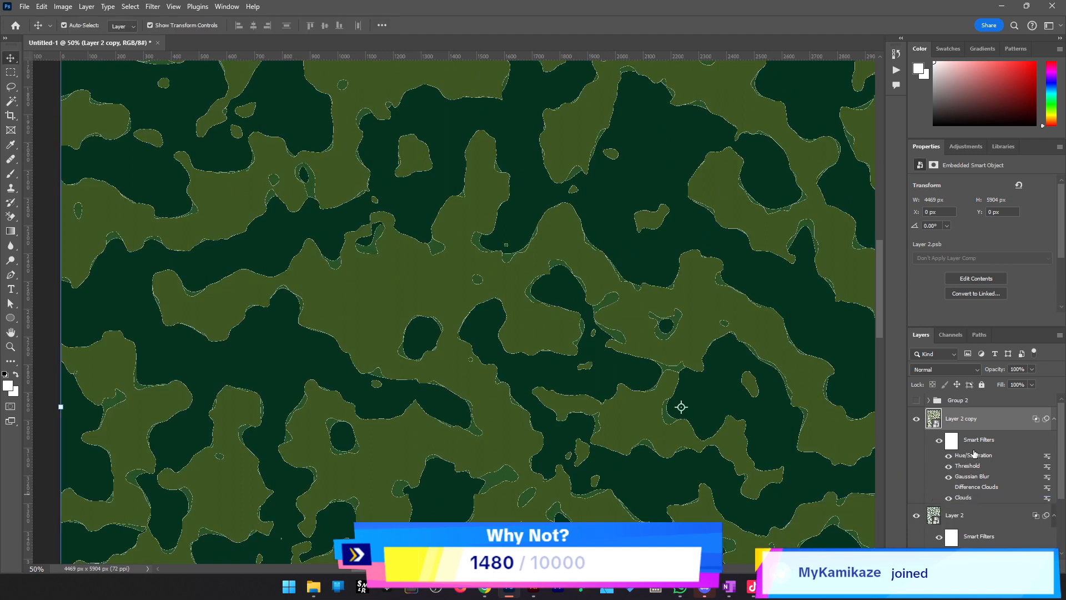
# Raise the Gaussian Blur radius on the Layer 2 copy to just over 22 pixels for smoother shapes
pyautogui.doubleClick(977, 478)
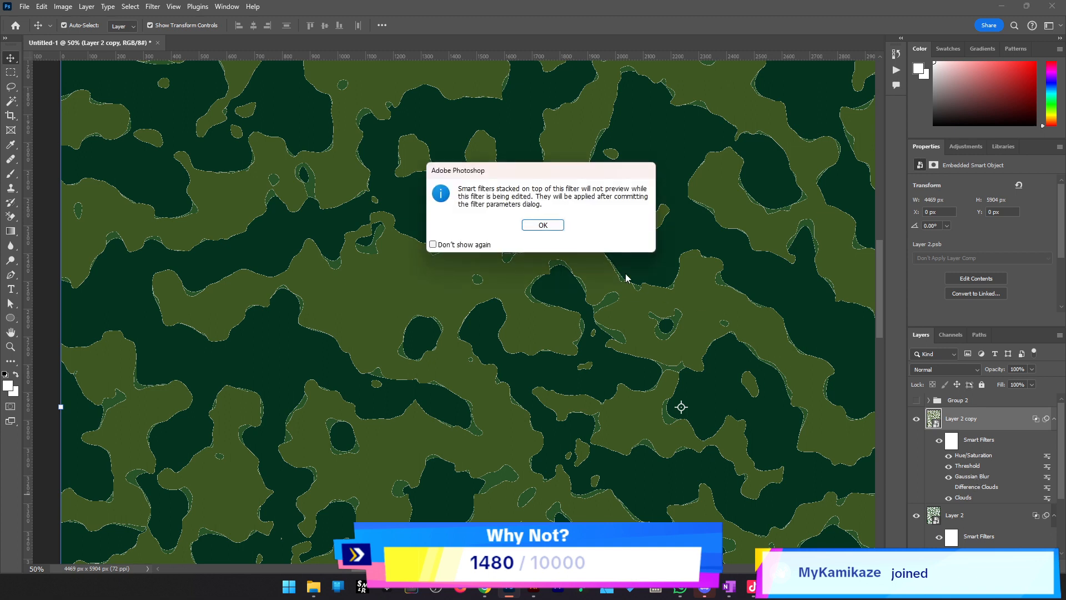
pyautogui.click(547, 227)
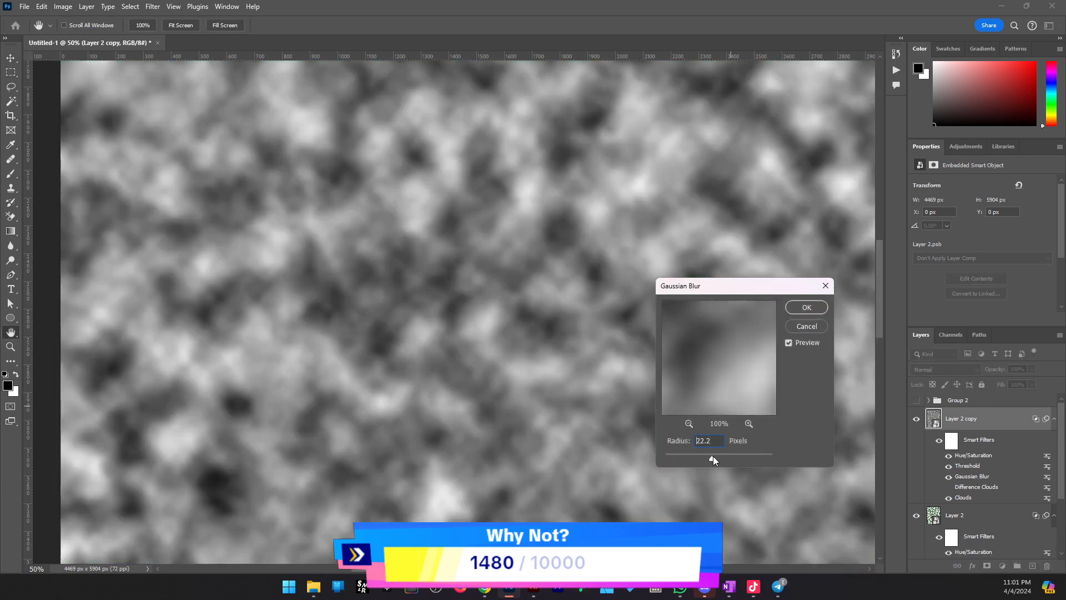
pyautogui.moveTo(716, 458); pyautogui.dragTo(715, 458)
pyautogui.click(807, 307)
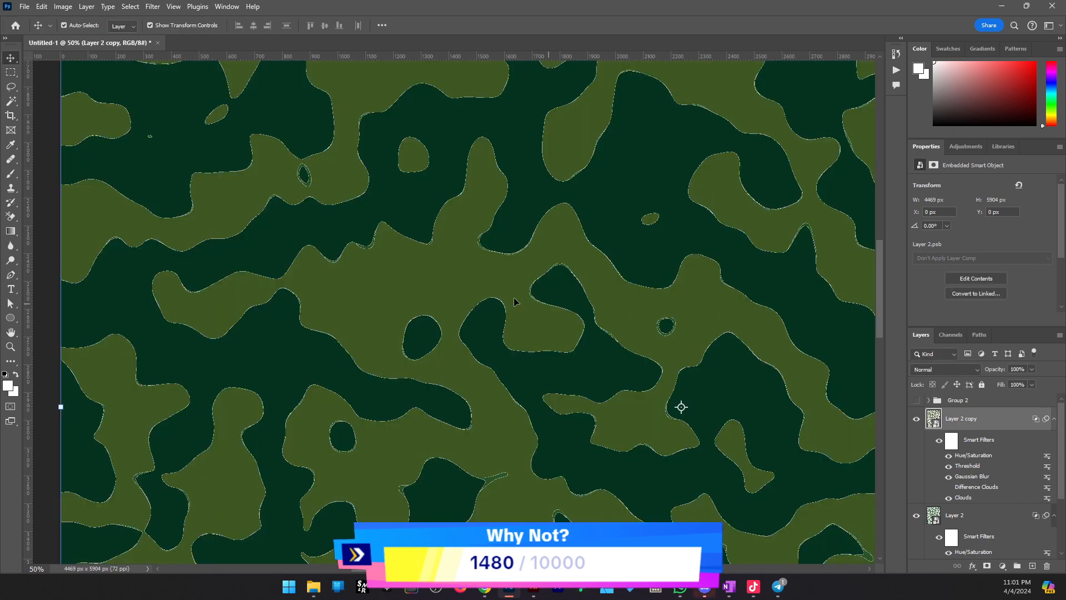
# Check the edges of the overlapping shapes and rerun the Clouds smart filter on the Layer 2 copy
pyautogui.press('z')
pyautogui.click(494, 297)
pyautogui.press('v')
pyautogui.doubleClick(970, 498)
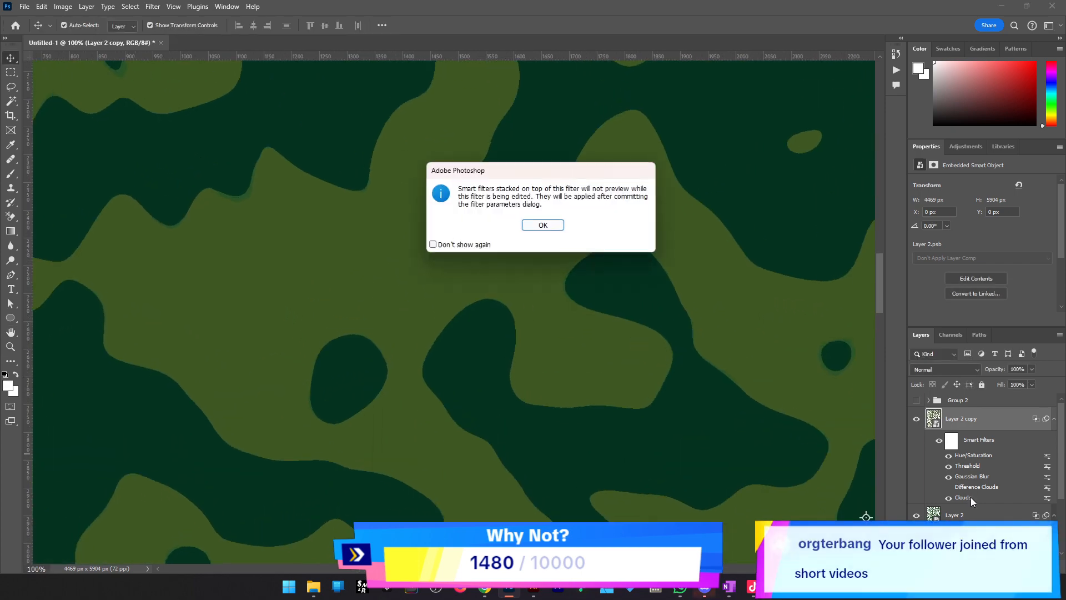
pyautogui.click(543, 225)
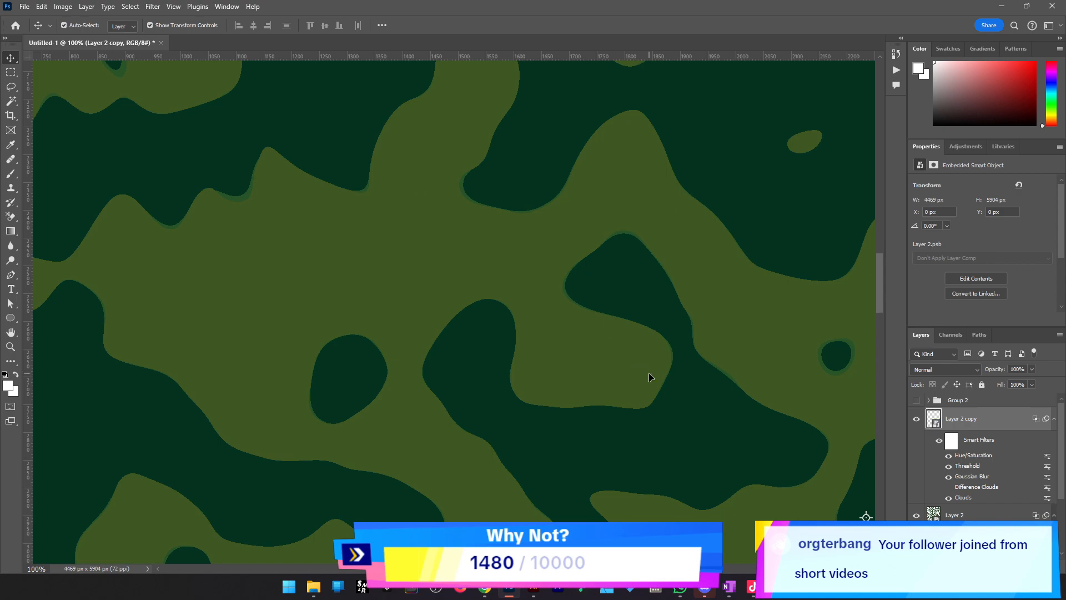
pyautogui.scroll(-3, 545, 292)
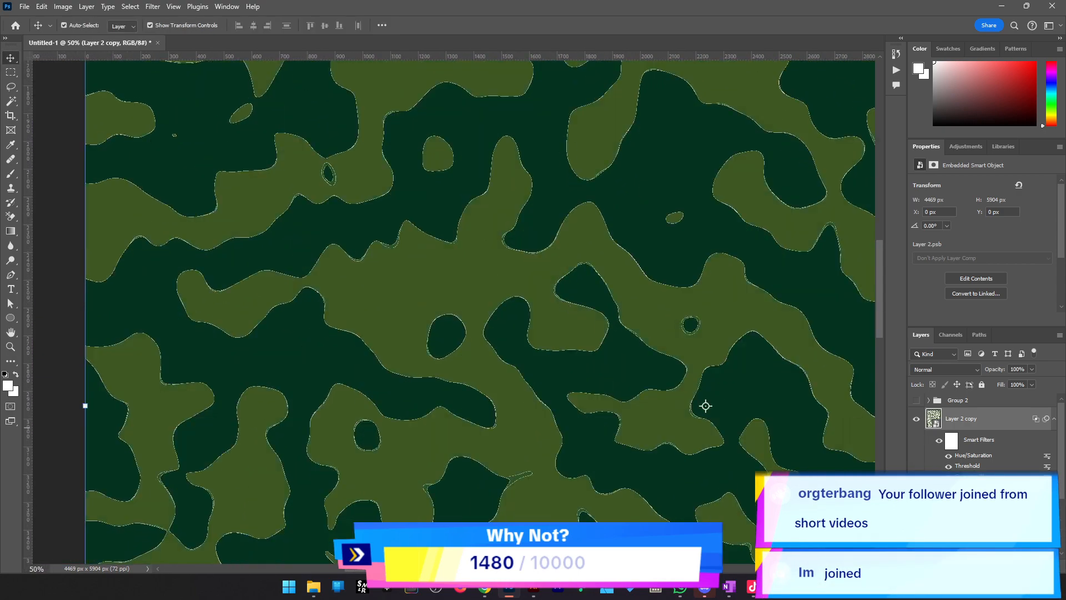
# Set the Gaussian Blur radius on the Layer 2 copy to 36.0 pixels
pyautogui.doubleClick(972, 477)
pyautogui.click(551, 225)
pyautogui.moveTo(715, 458); pyautogui.dragTo(718, 459)
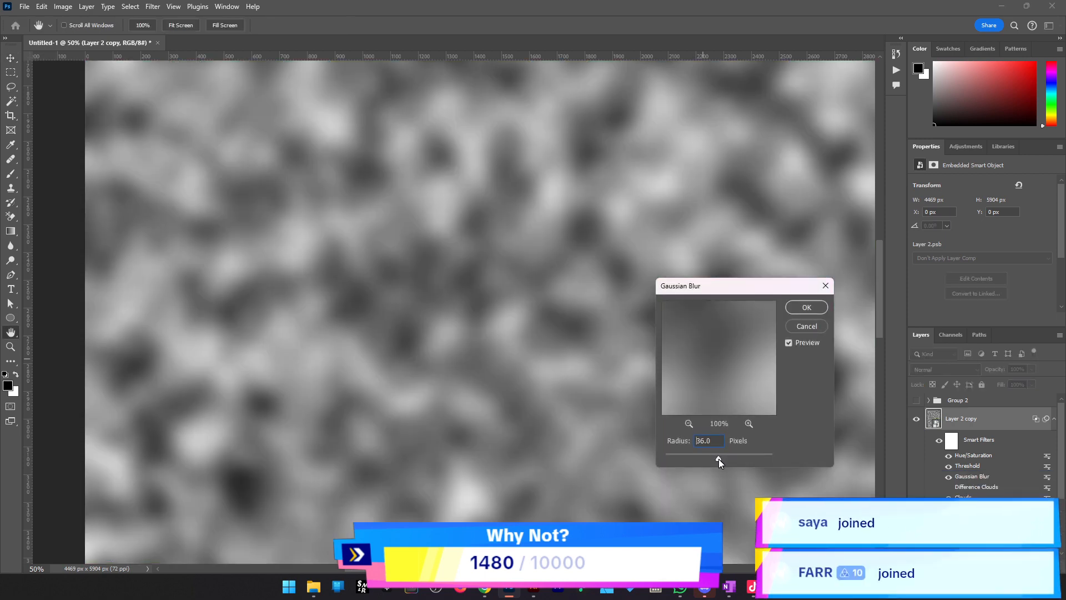
pyautogui.click(794, 308)
pyautogui.press('v')
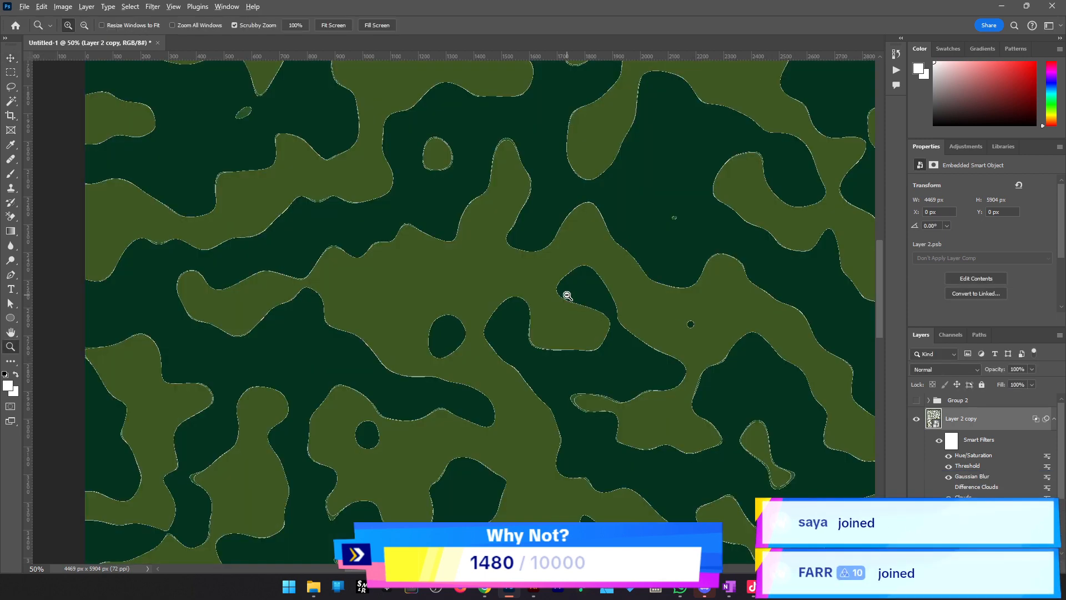
# Rerun the Clouds smart filter on the Layer 2 copy for a new arrangement of olive shapes
pyautogui.scroll(-1, 566, 294)
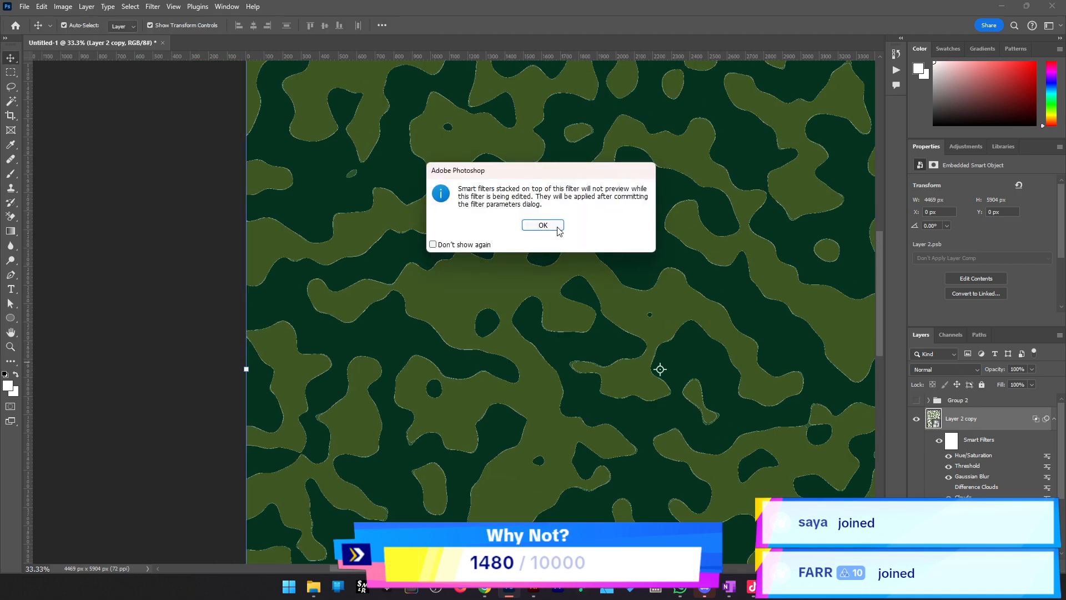
pyautogui.click(543, 225)
pyautogui.press('z')
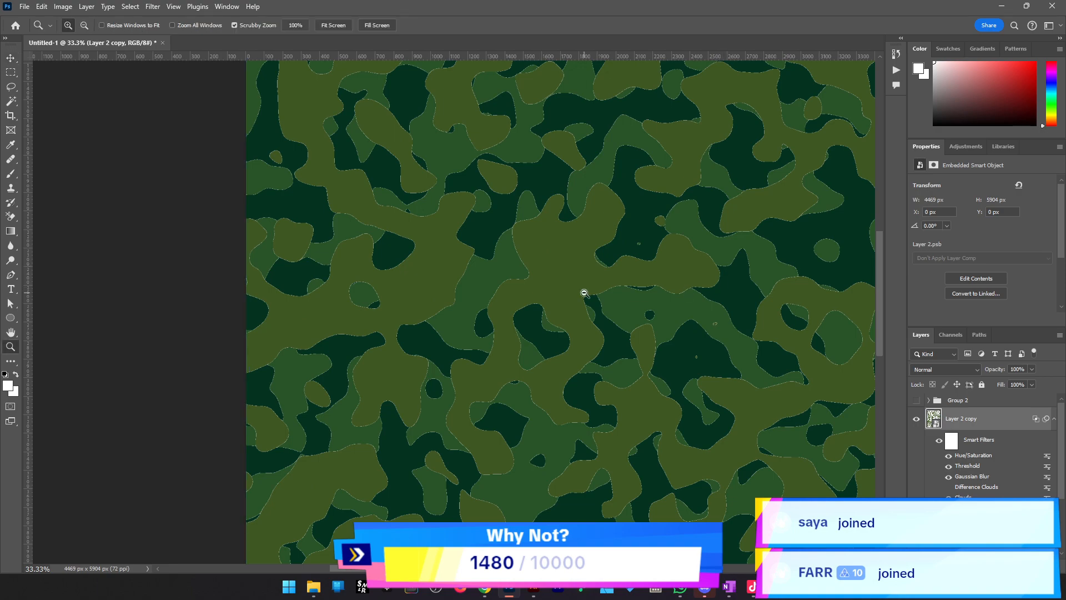
# Examine the overlap and edges of the olive and green shapes up close and across the whole canvas
pyautogui.keyDown('alt'); pyautogui.click(583, 293); pyautogui.keyUp('alt')
pyautogui.keyDown('alt'); pyautogui.click(583, 293); pyautogui.keyUp('alt')
pyautogui.keyDown('alt'); pyautogui.click(583, 293); pyautogui.keyUp('alt')
pyautogui.moveTo(559, 300); pyautogui.dragTo(621, 302)
pyautogui.press('v')
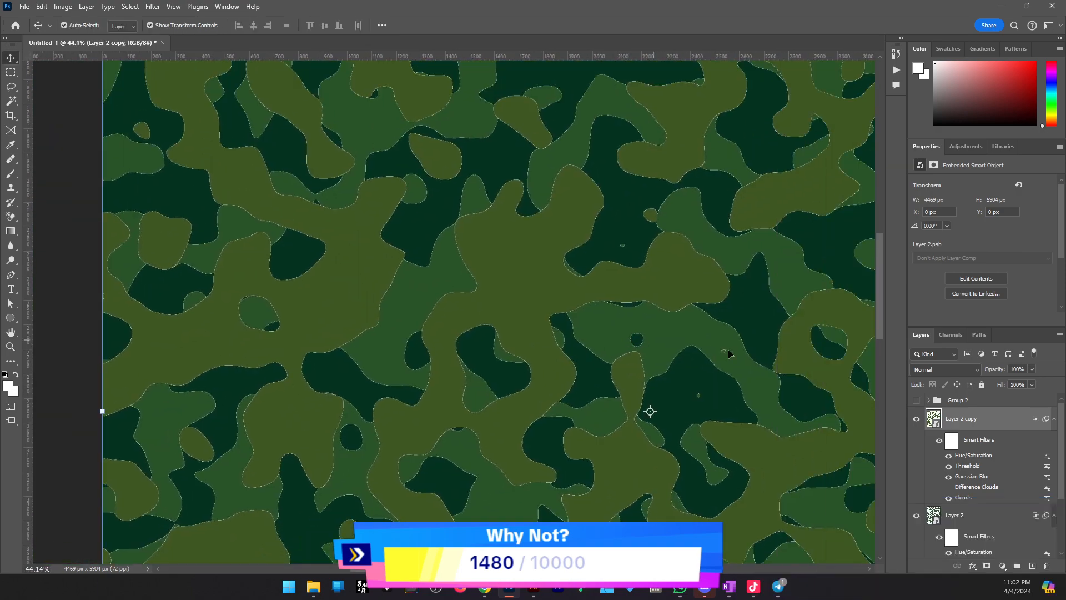
pyautogui.press('z')
pyautogui.moveTo(647, 340)
pyautogui.mouseDown()
pyautogui.moveTo(572, 350)
pyautogui.moveTo(713, 366)
pyautogui.moveTo(638, 363)
pyautogui.moveTo(633, 350)
pyautogui.mouseUp()
pyautogui.moveTo(718, 348); pyautogui.dragTo(642, 350)
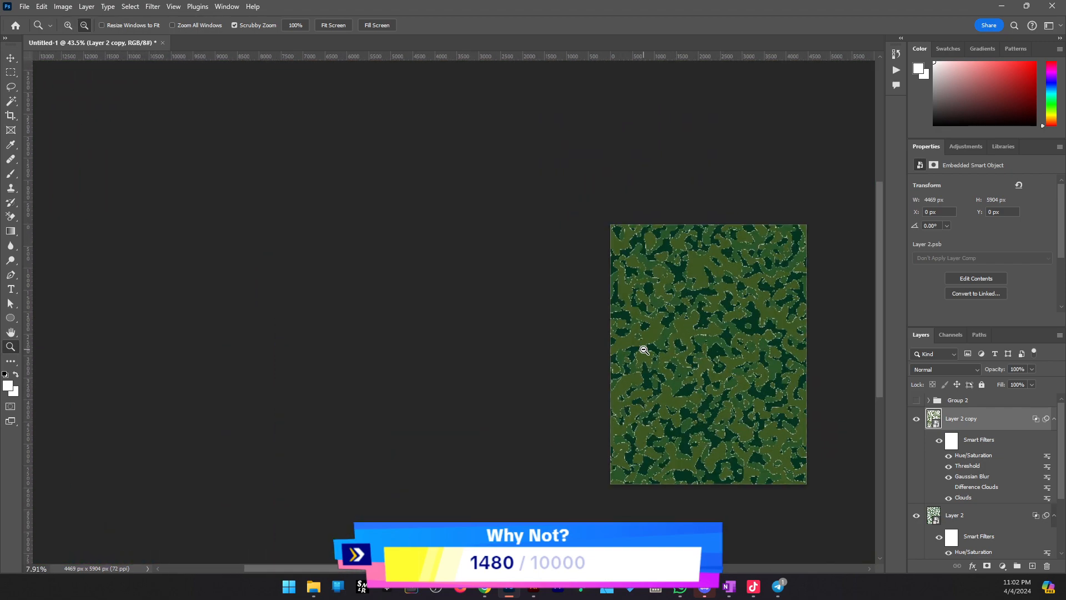
pyautogui.press('v')
pyautogui.press('z')
pyautogui.moveTo(676, 317); pyautogui.dragTo(641, 332)
pyautogui.press('v')
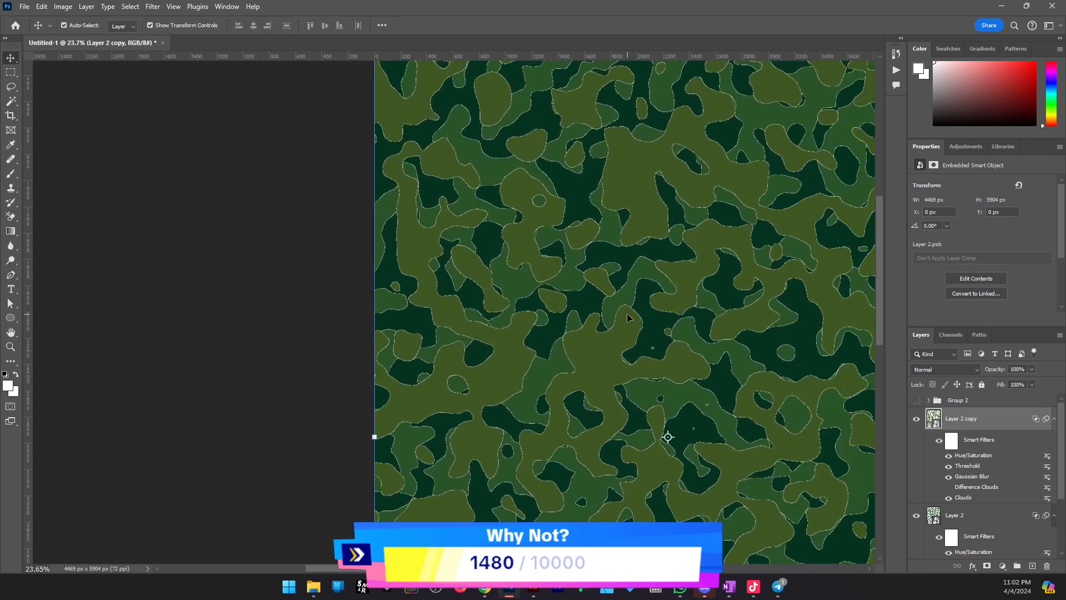
pyautogui.press('z')
pyautogui.moveTo(585, 305); pyautogui.dragTo(669, 309)
pyautogui.press('v')
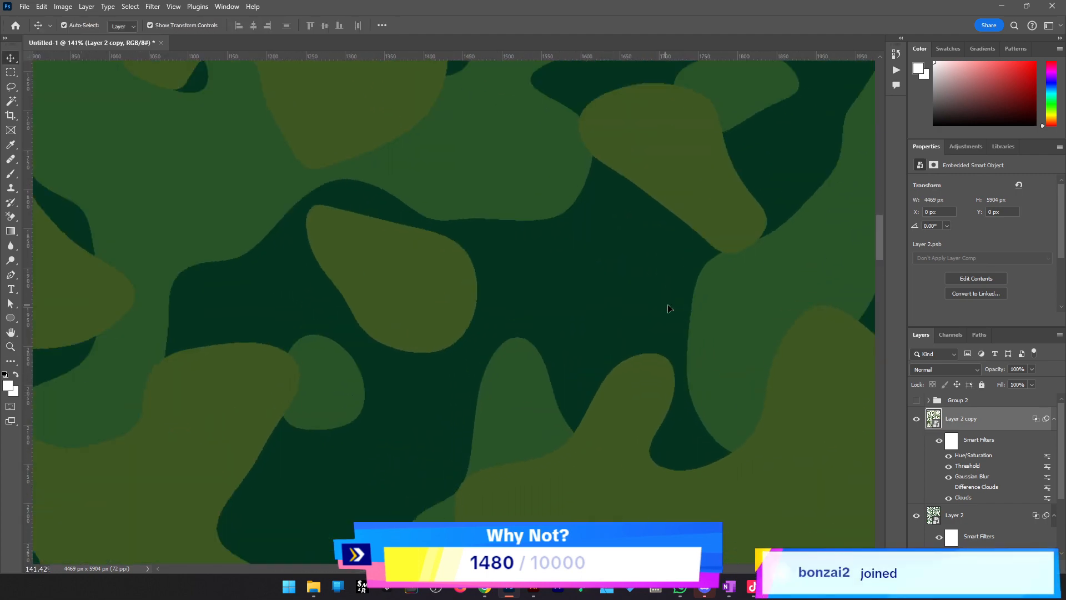
pyautogui.moveTo(775, 323); pyautogui.dragTo(597, 327)
pyautogui.press('z')
pyautogui.moveTo(673, 355); pyautogui.dragTo(631, 343)
pyautogui.hotkey('ctrl', 'space')
pyautogui.moveTo(734, 340); pyautogui.dragTo(685, 415)
pyautogui.press('z')
pyautogui.moveTo(660, 381); pyautogui.dragTo(676, 381)
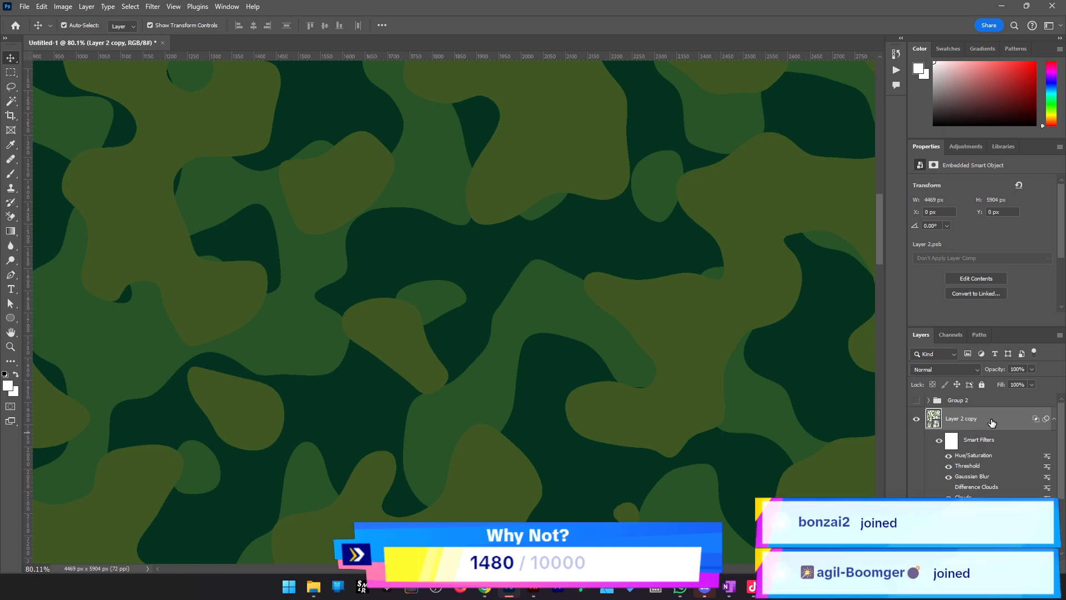
# Duplicate the Layer 2 copy and shift the duplicate's Hue/Saturation colour from olive to a yellowish brown
pyautogui.hotkey('ctrl', 'j')
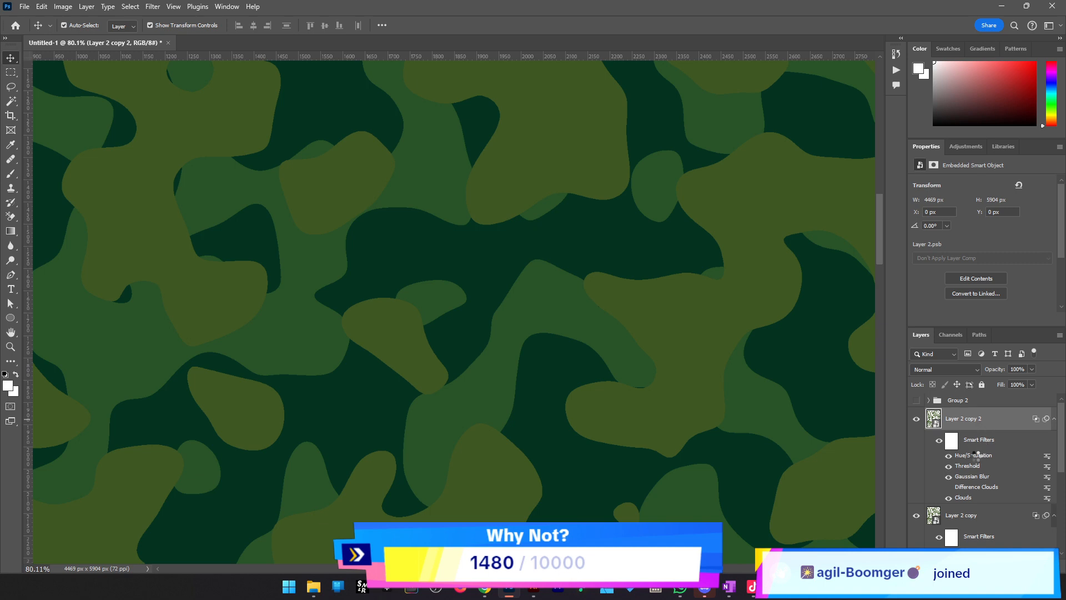
pyautogui.press('i')
pyautogui.click(768, 368)
pyautogui.hotkey('ctrl', 'u')
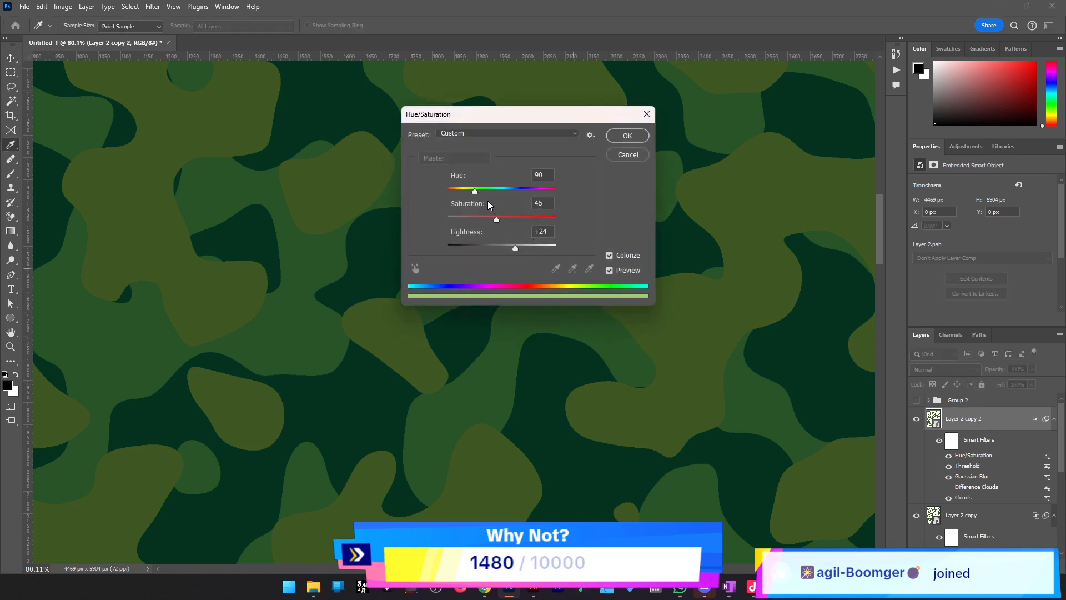
pyautogui.moveTo(475, 191); pyautogui.dragTo(515, 218)
pyautogui.click(622, 139)
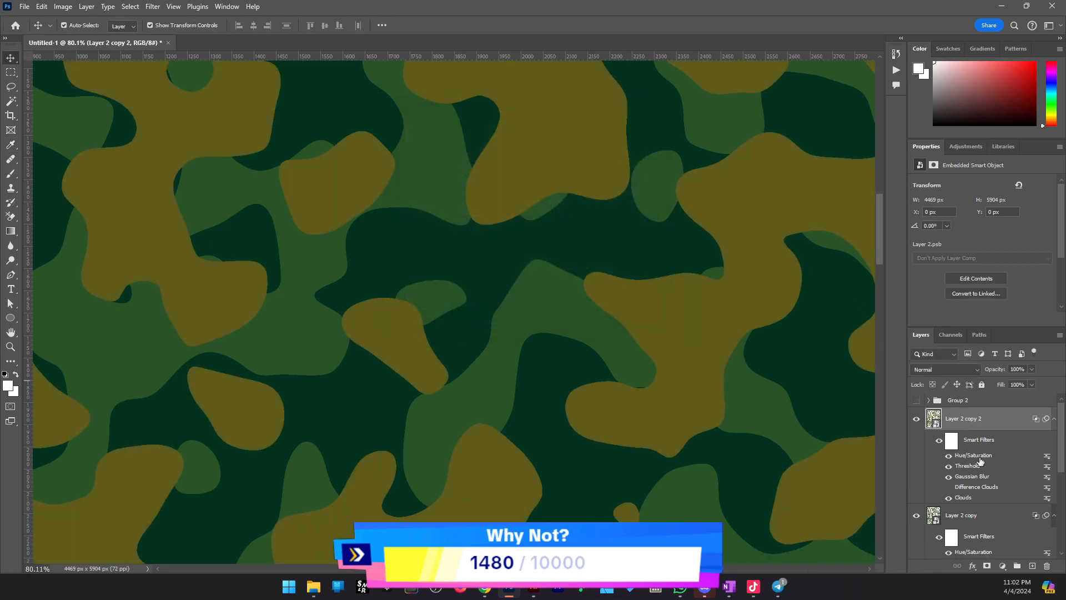
# Rerun the Clouds smart filter on Layer 2 copy 2 so its brown shapes differ from the olive ones
pyautogui.doubleClick(964, 498)
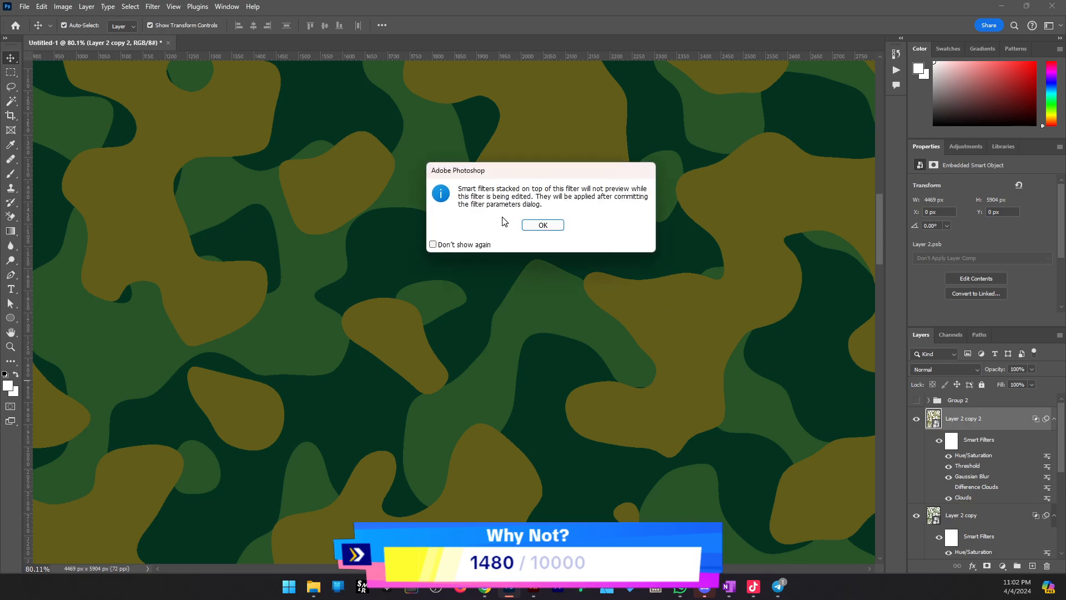
pyautogui.click(544, 226)
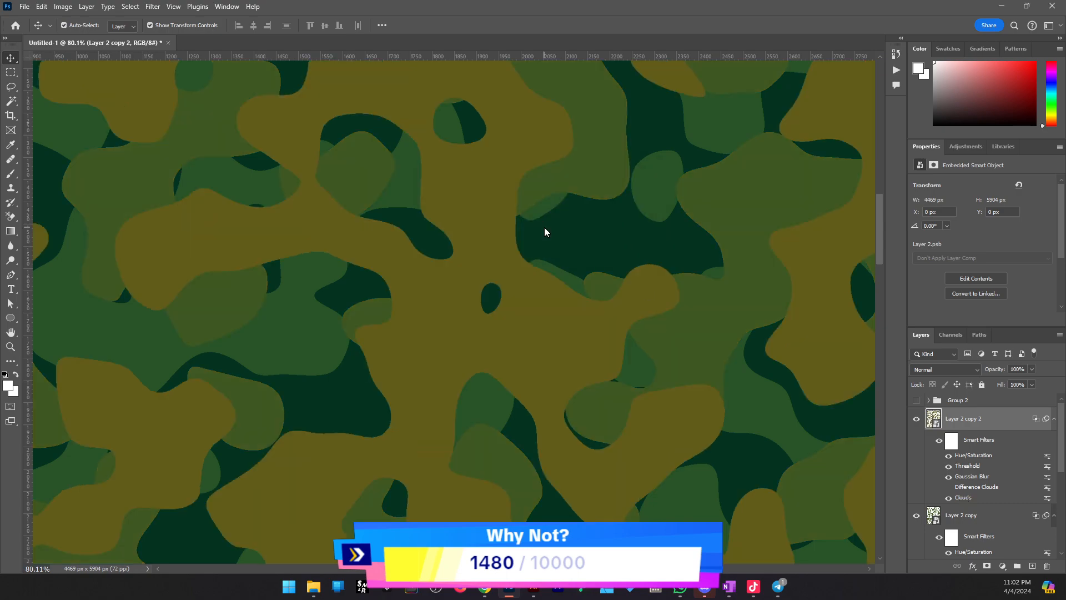
pyautogui.press('z')
pyautogui.moveTo(447, 298); pyautogui.dragTo(588, 362)
pyautogui.press('v')
# Set the Threshold smart filter level on Layer 2 copy 2 to 111 for smaller brown shapes and check the full pattern
pyautogui.doubleClick(962, 467)
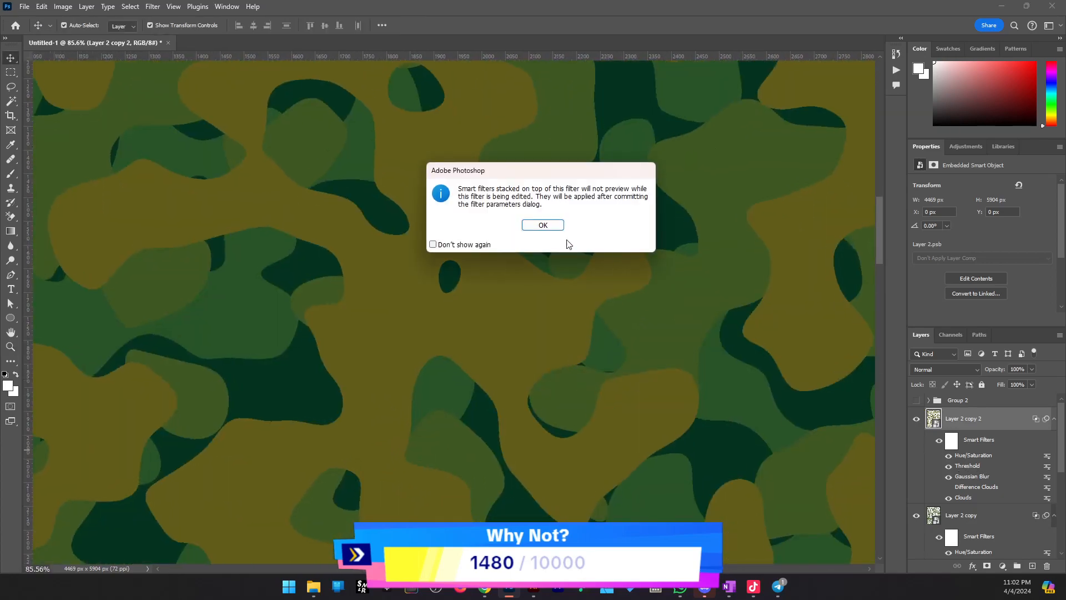
pyautogui.click(552, 227)
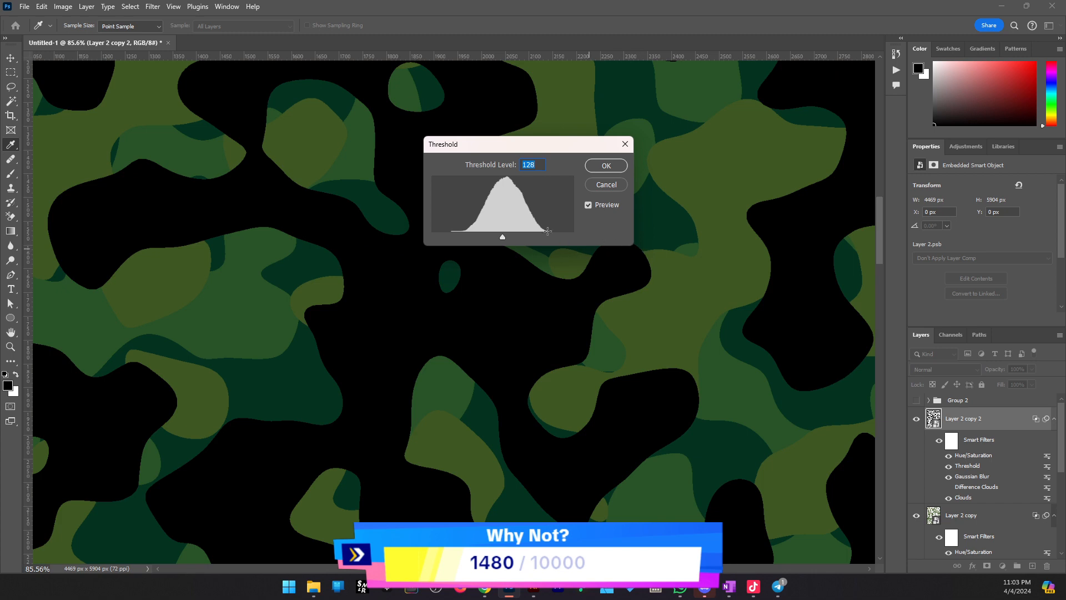
pyautogui.moveTo(508, 237); pyautogui.dragTo(493, 235)
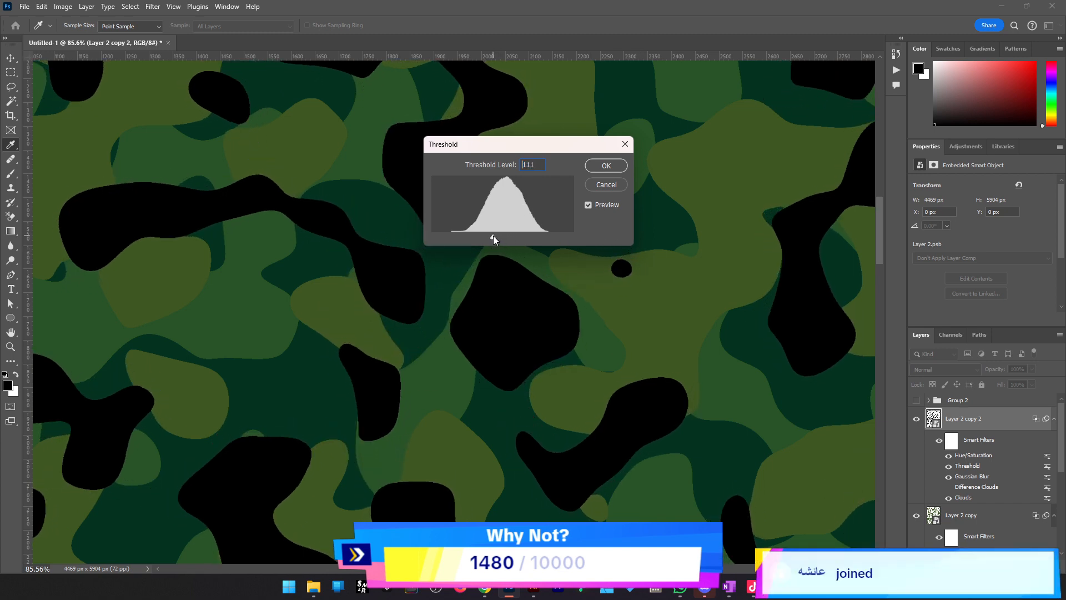
pyautogui.click(607, 168)
pyautogui.keyDown('alt'); pyautogui.click(456, 273); pyautogui.keyUp('alt')
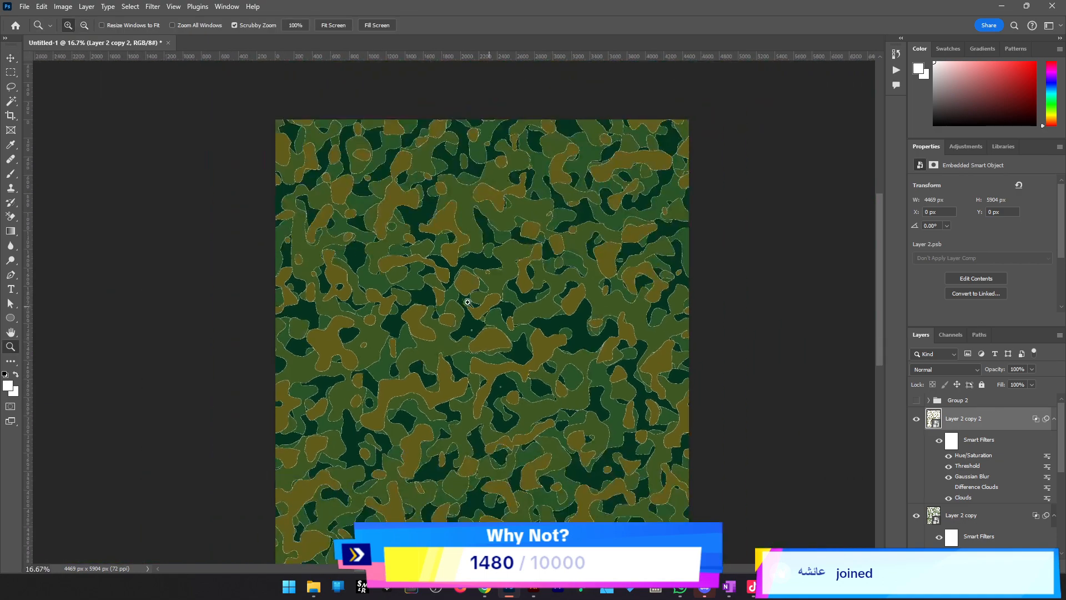
pyautogui.moveTo(464, 301); pyautogui.dragTo(473, 330)
pyautogui.press('v')
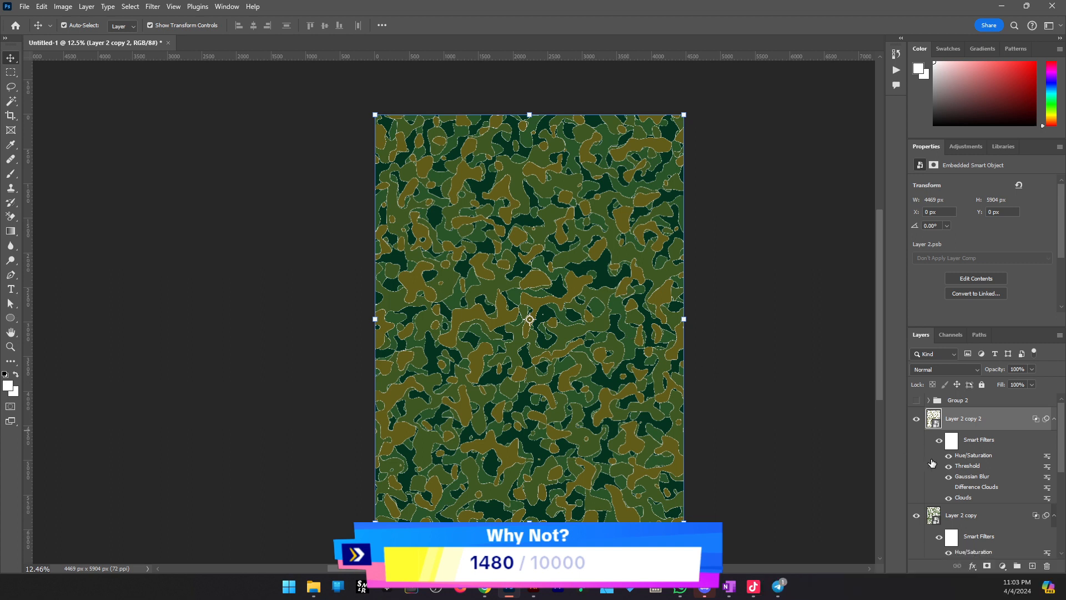
# Group Layer 2, Layer 2 copy and Layer 2 copy 2 together and inspect the camouflage up close
pyautogui.scroll(-2, 936, 470)
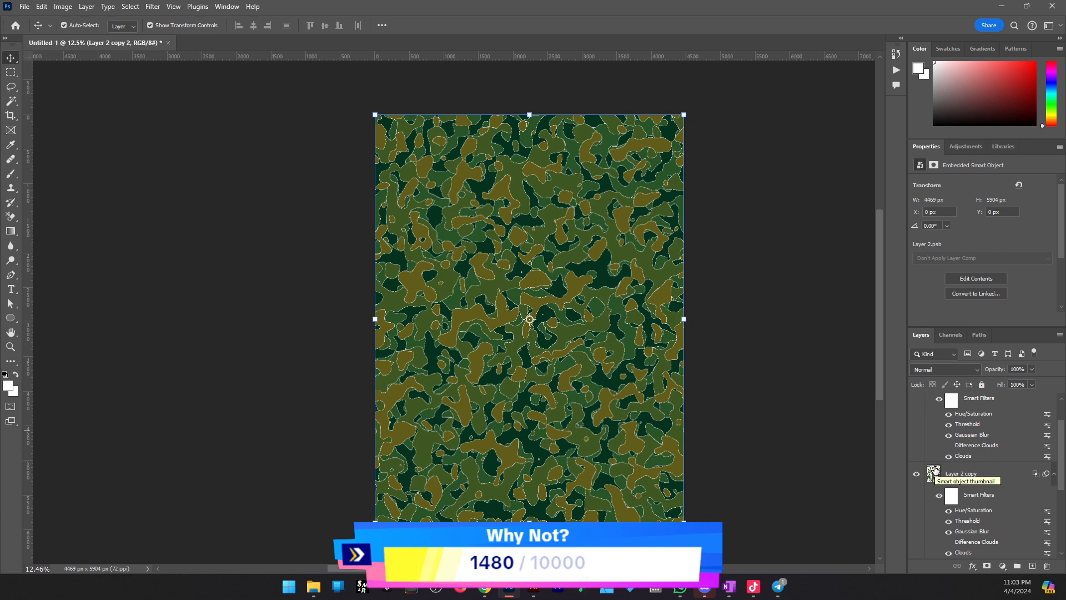
pyautogui.scroll(2, 981, 437)
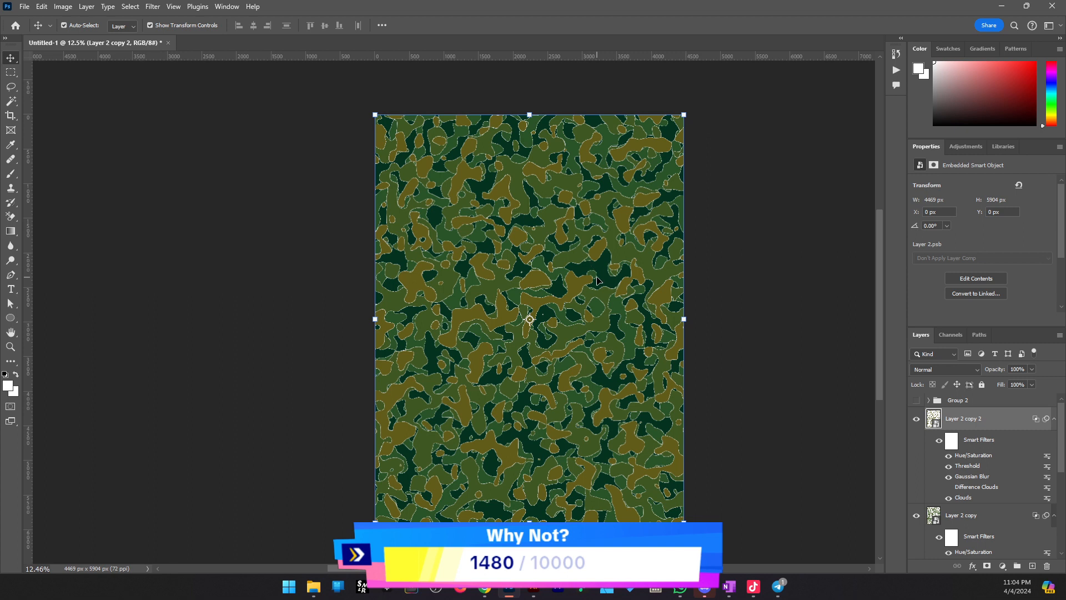
pyautogui.scroll(-3, 960, 508)
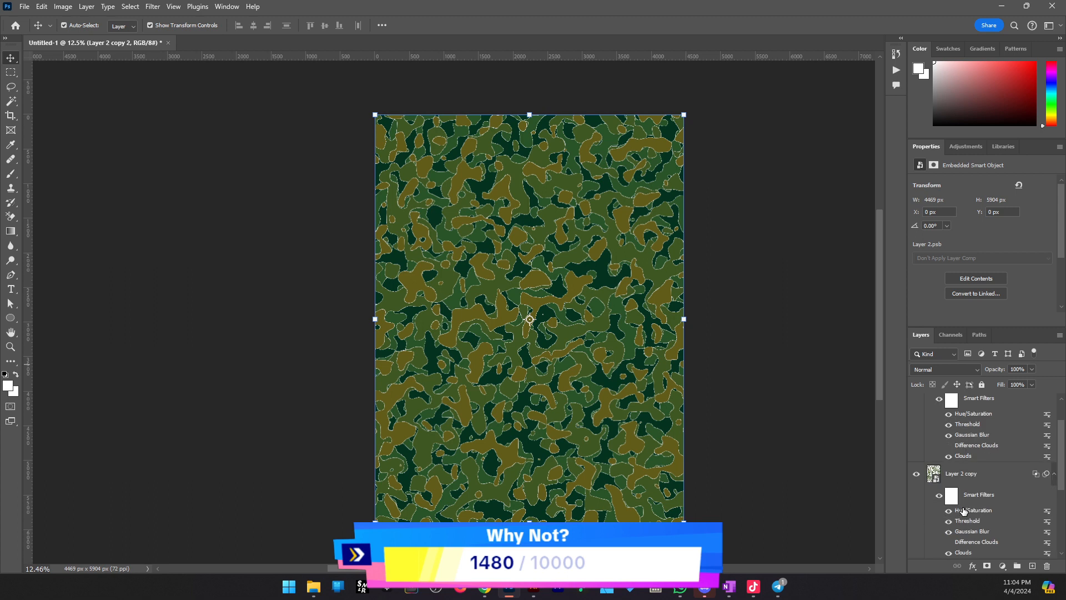
pyautogui.scroll(4, 969, 505)
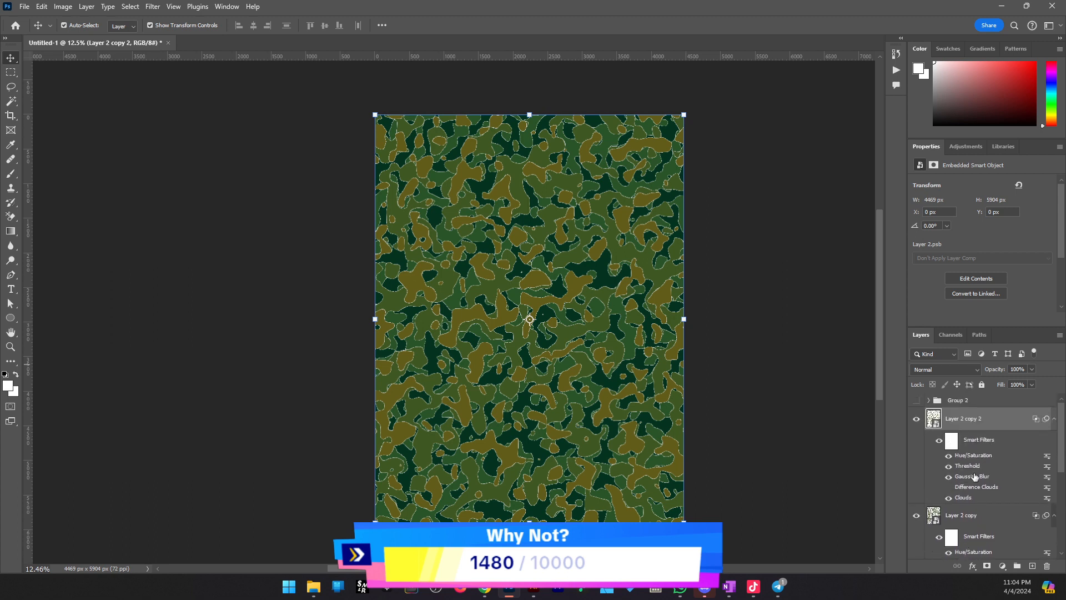
pyautogui.scroll(-1, 975, 494)
pyautogui.keyDown('shift'); pyautogui.click(977, 492); pyautogui.keyUp('shift')
pyautogui.scroll(-1, 977, 506)
pyautogui.keyDown('shift'); pyautogui.click(973, 520); pyautogui.keyUp('shift')
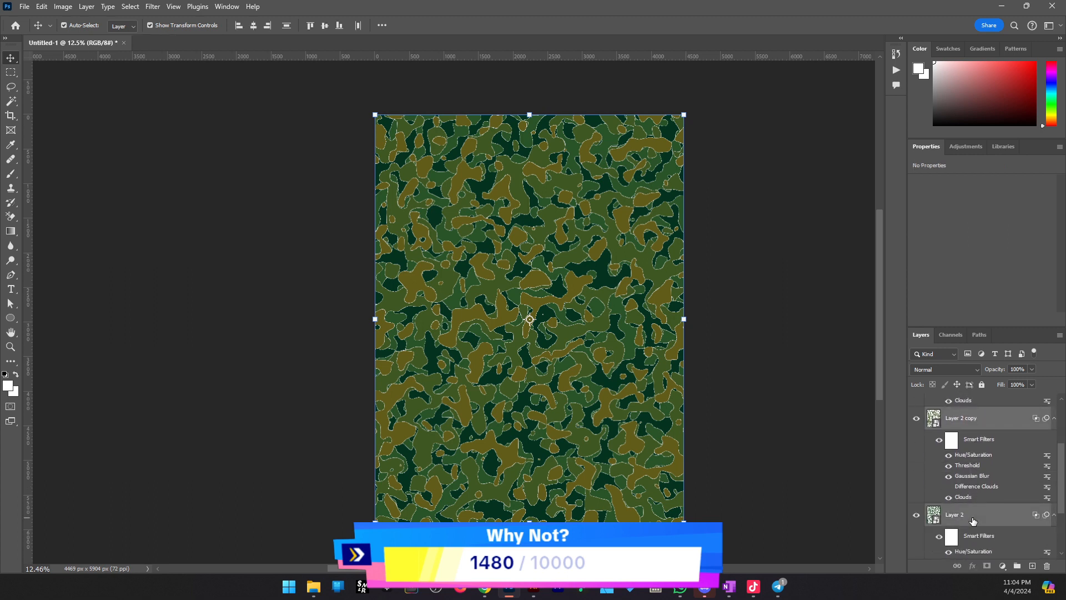
pyautogui.hotkey('ctrl', 'g')
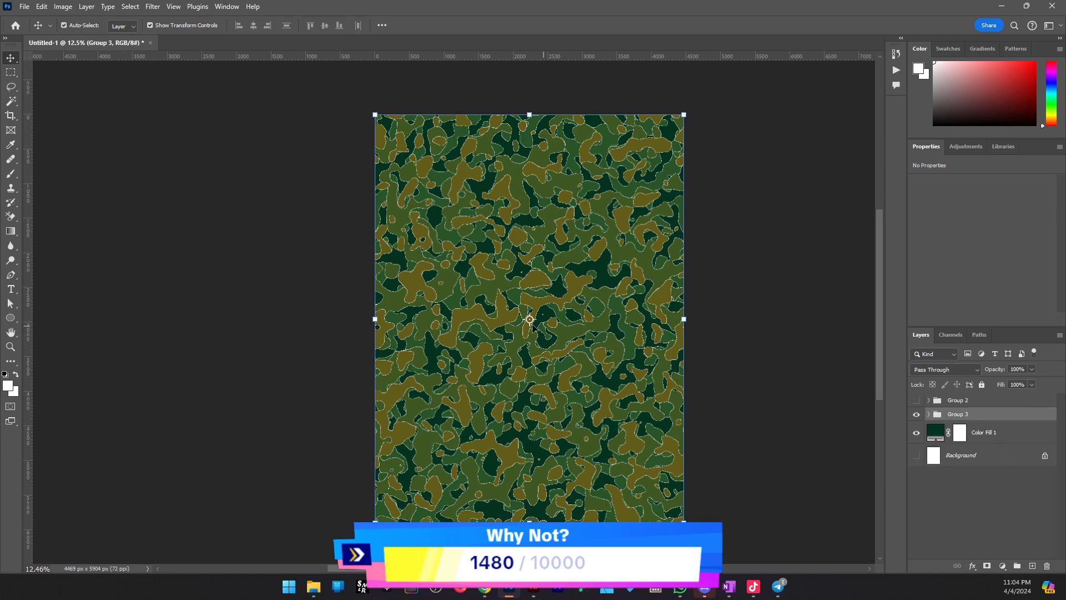
pyautogui.scroll(8, 500, 331)
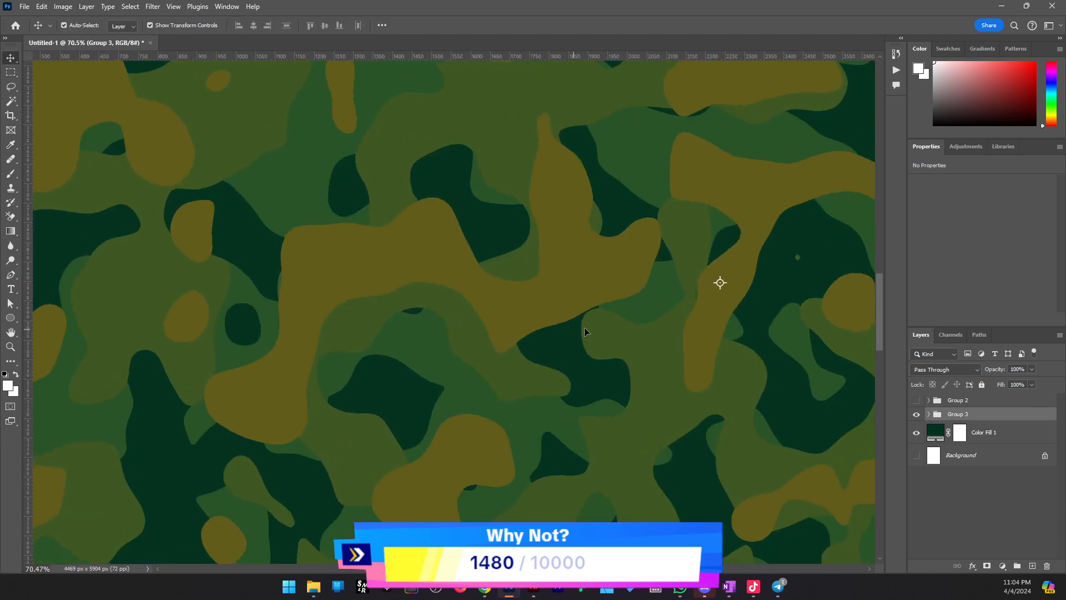
pyautogui.scroll(-9, 556, 333)
pyautogui.rightClick(953, 410)
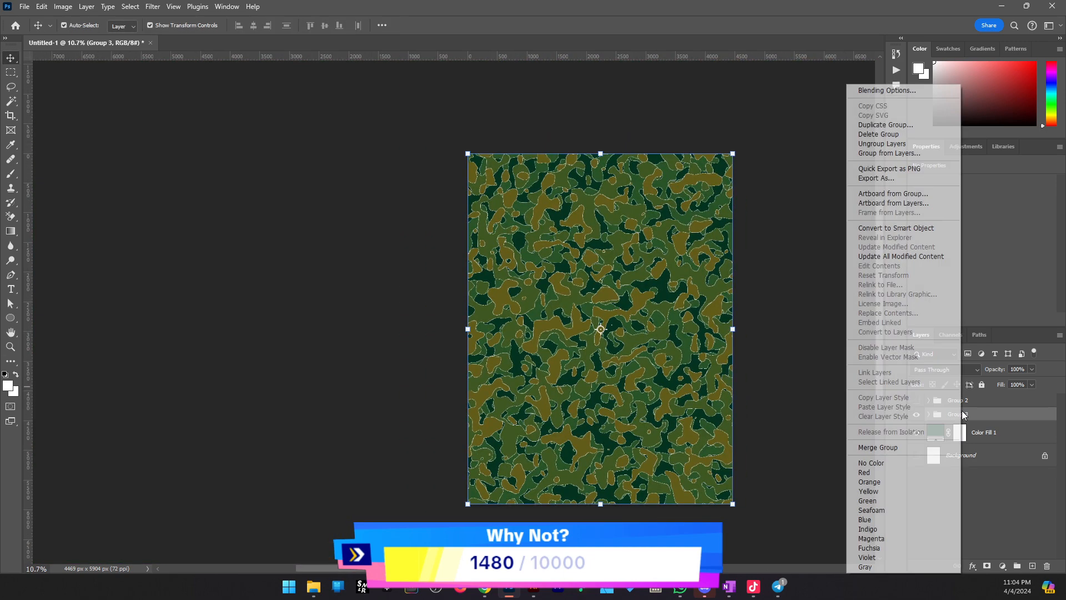
pyautogui.click(992, 415)
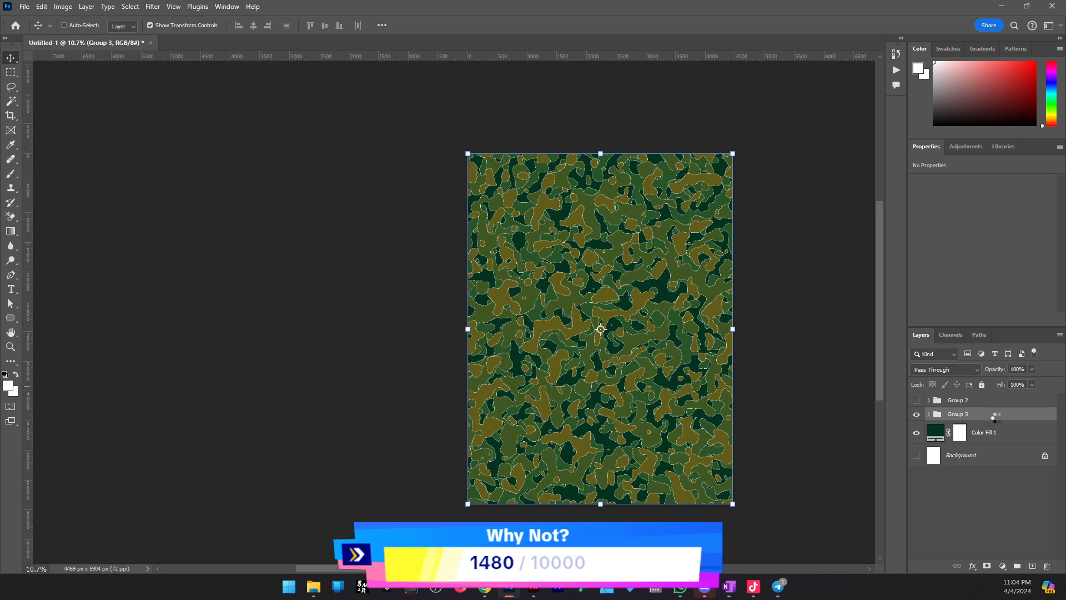
pyautogui.hotkey('ctrl', 'z')
# Add a new layer above Group 3 and fill it using Apply Image from the merged layers with Normal blending
pyautogui.click(1031, 566)
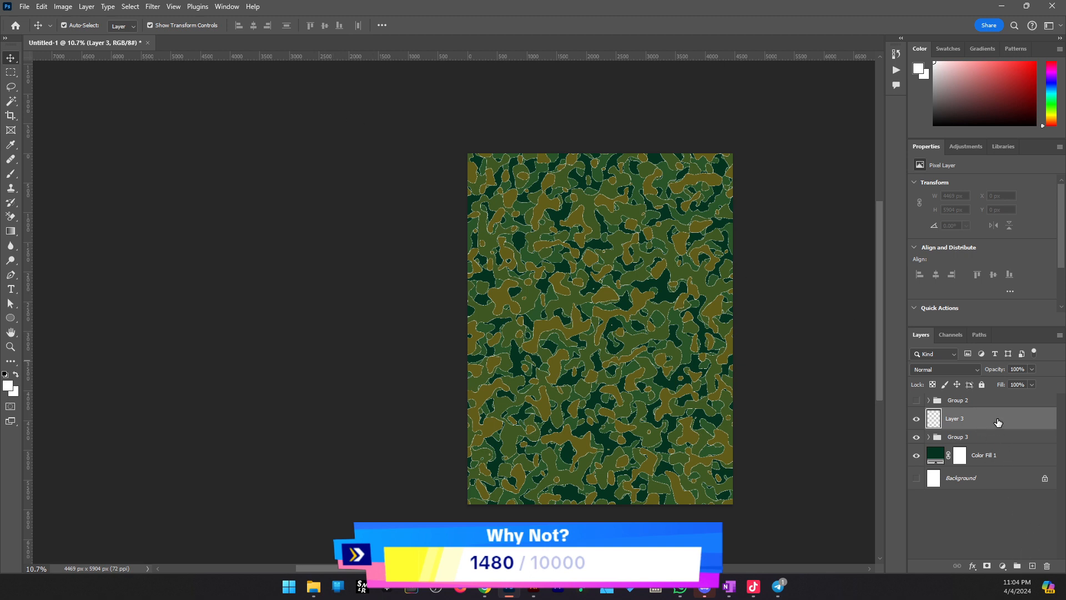
pyautogui.click(63, 6)
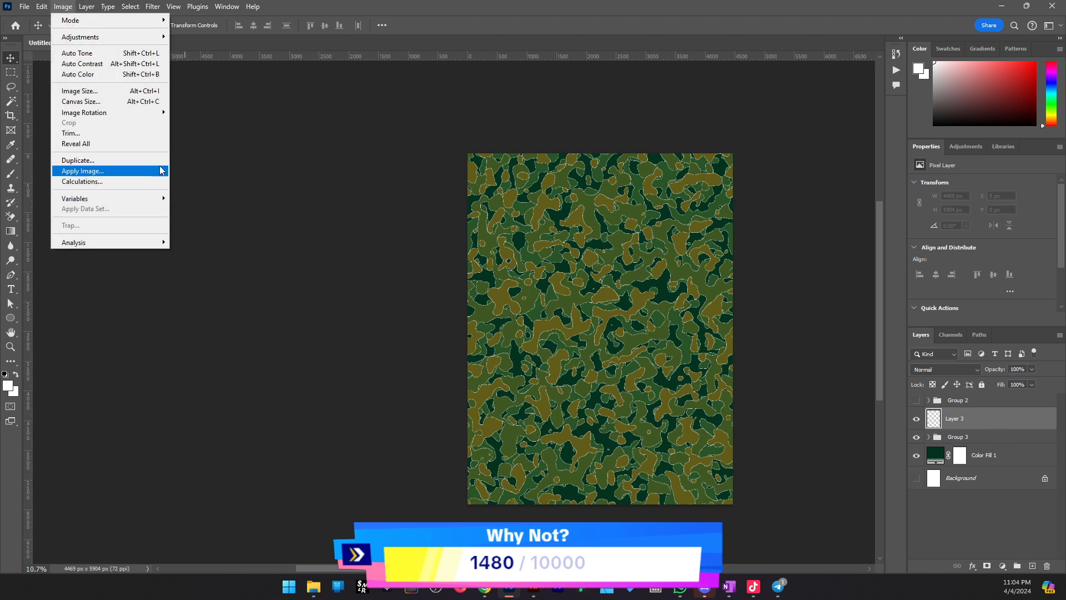
pyautogui.click(160, 171)
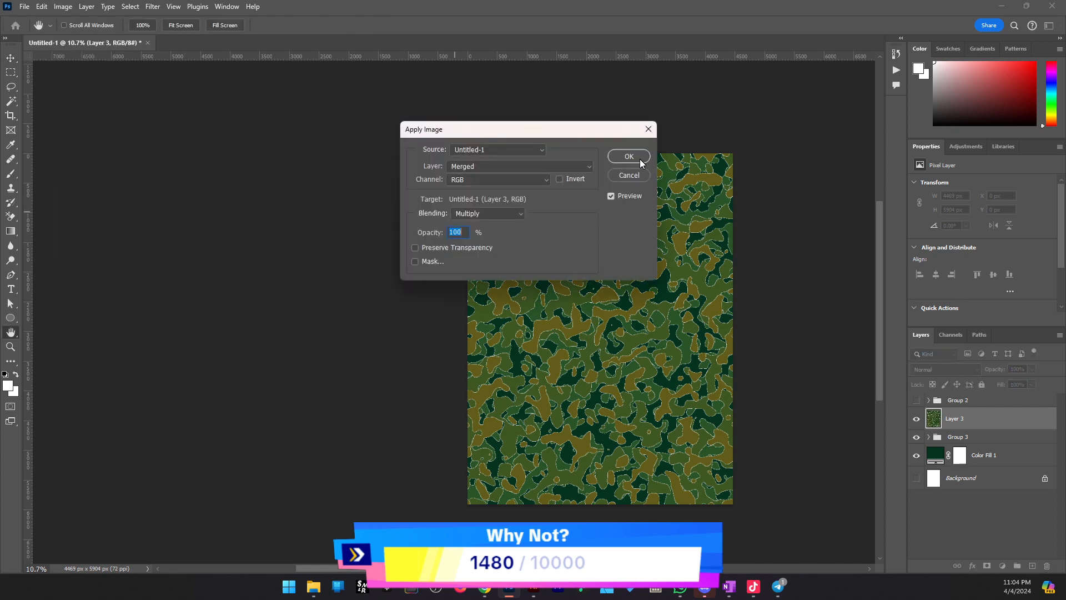
pyautogui.click(488, 214)
pyautogui.click(492, 222)
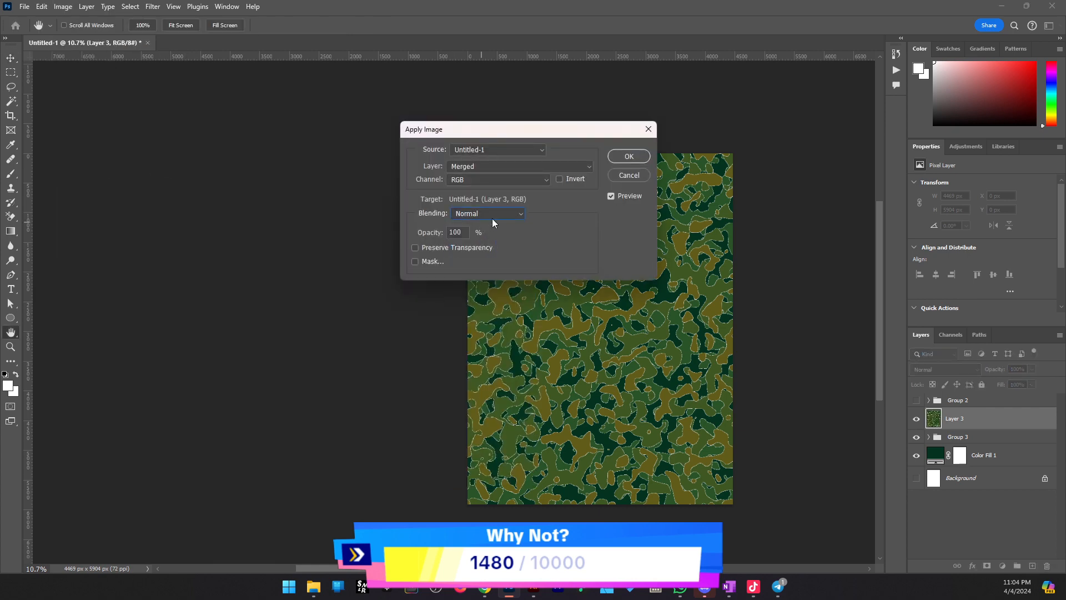
pyautogui.click(634, 160)
pyautogui.press('z')
pyautogui.click(620, 395)
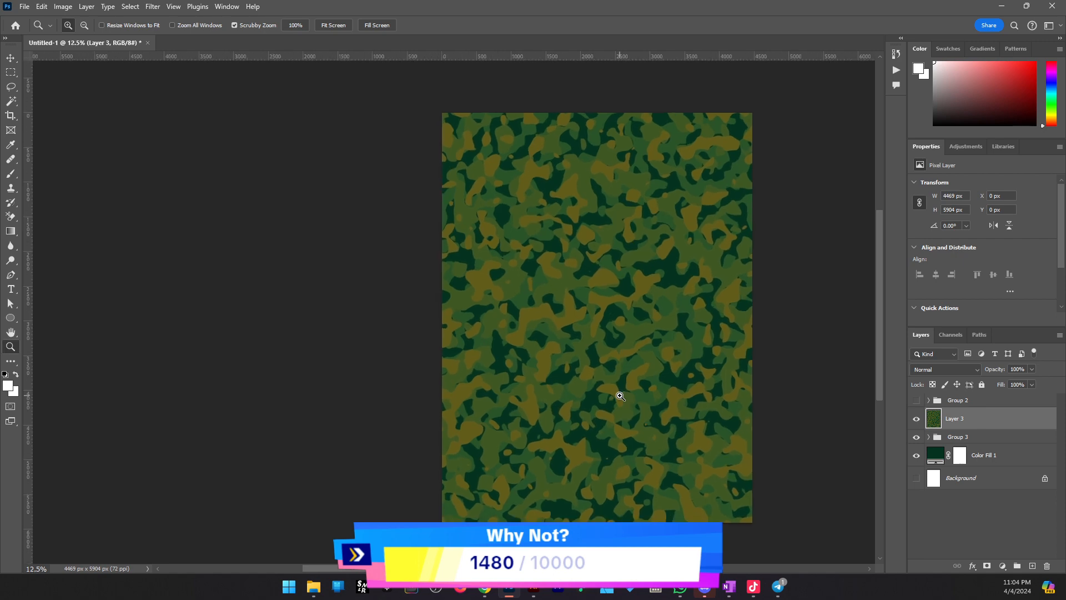
pyautogui.click(619, 394)
pyautogui.click(616, 391)
pyautogui.press('v')
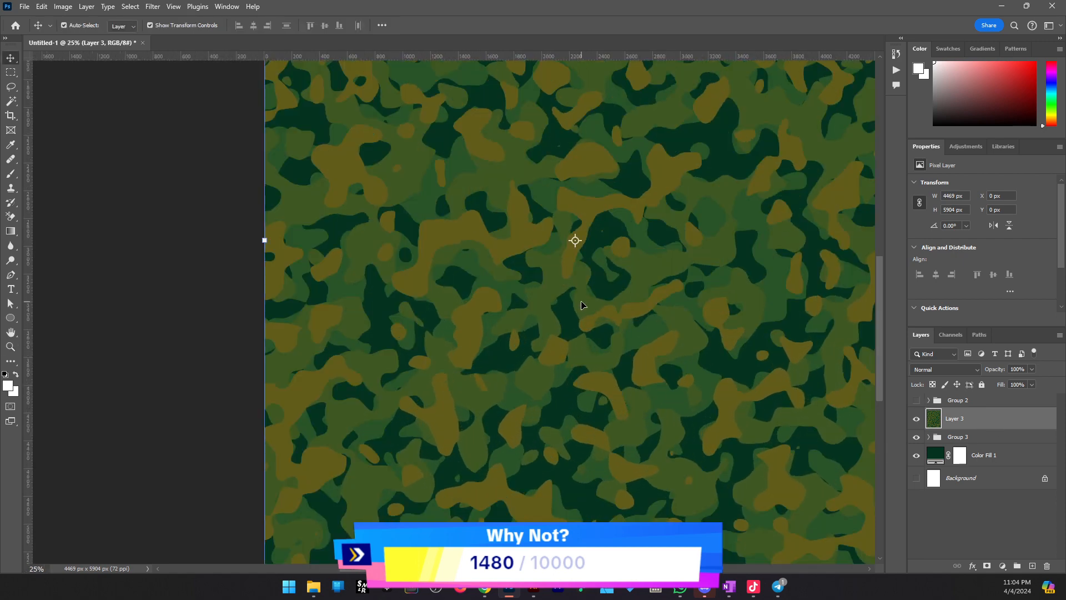
pyautogui.rightClick(970, 424)
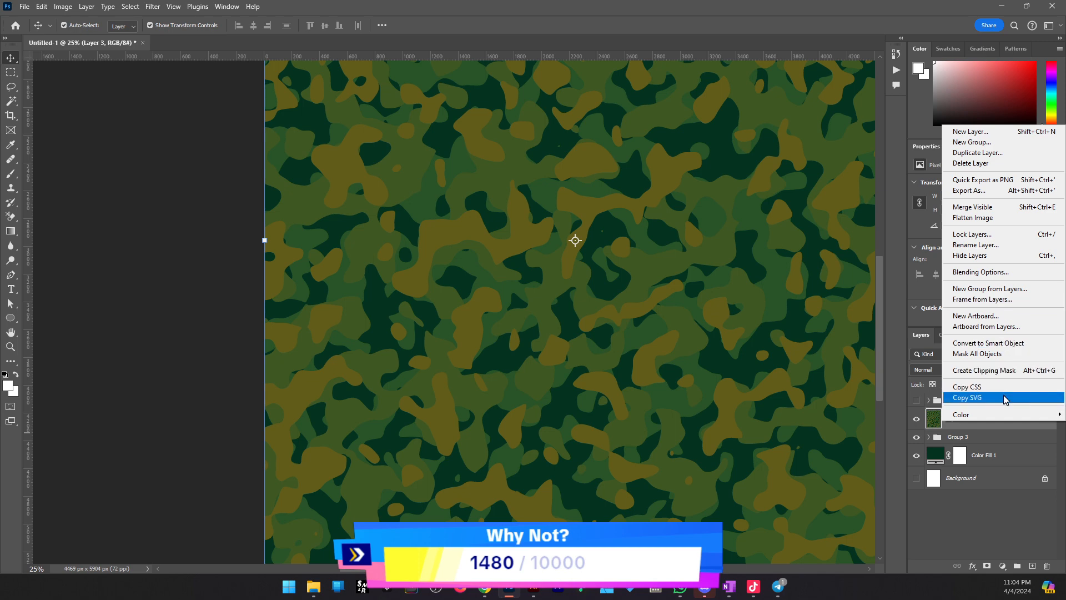
pyautogui.click(981, 427)
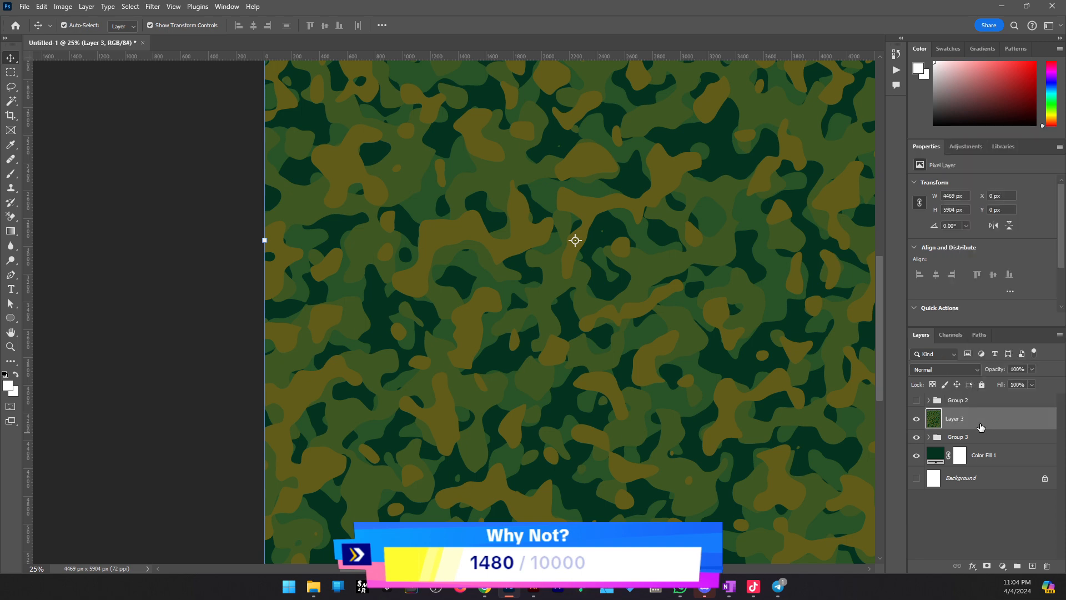
pyautogui.rightClick(977, 425)
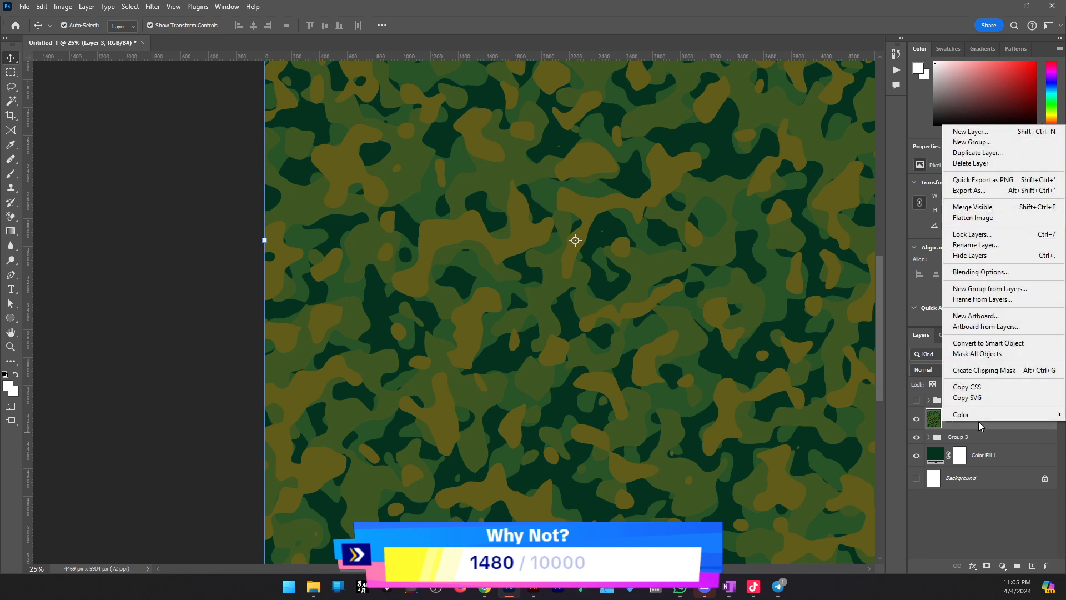
pyautogui.moveTo(987, 415)
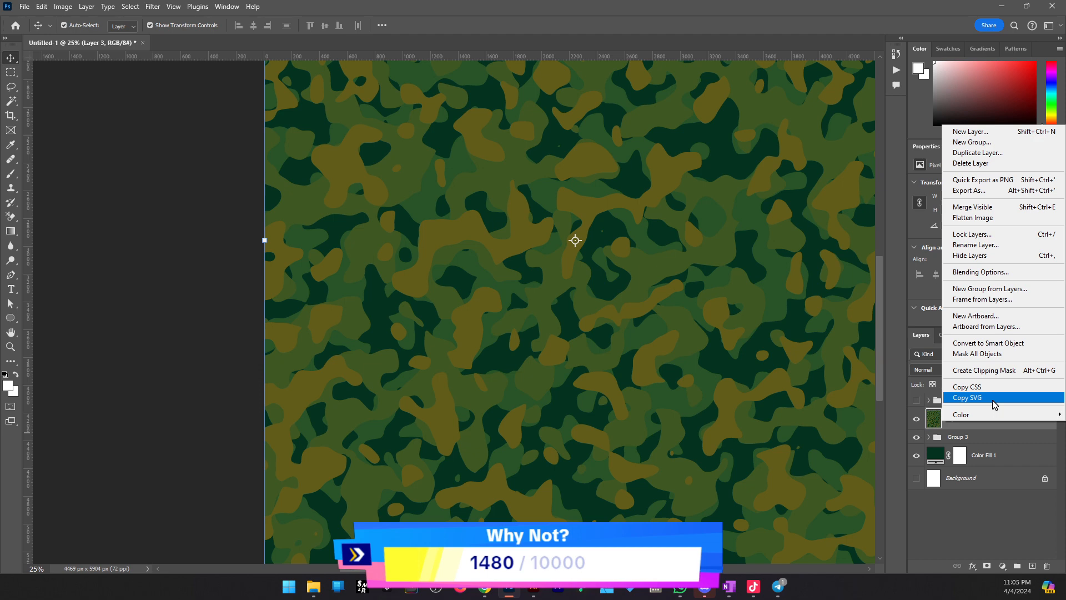
pyautogui.click(988, 437)
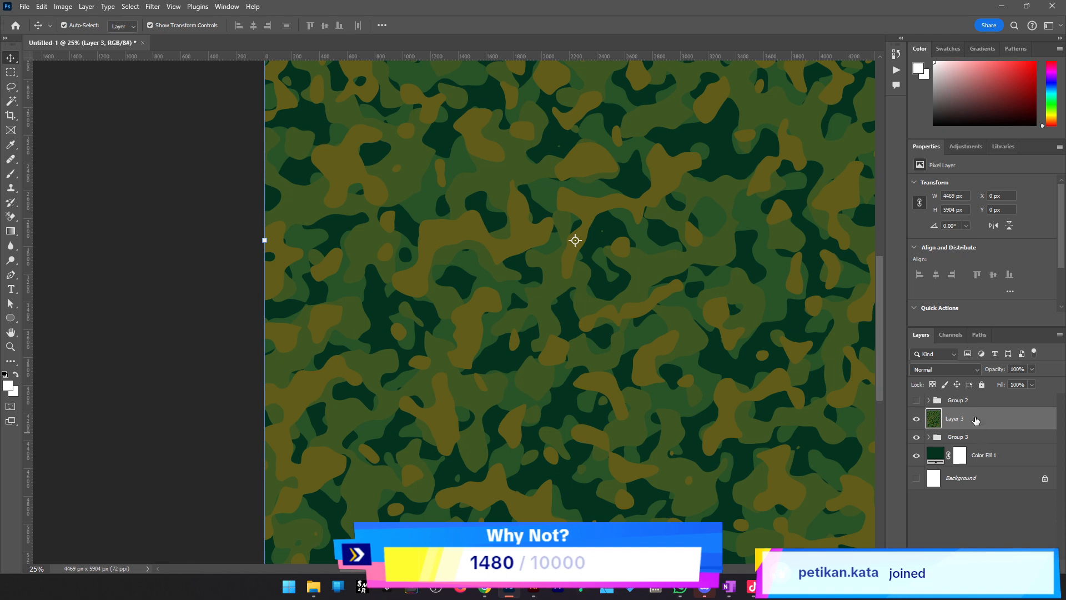
pyautogui.rightClick(975, 416)
pyautogui.click(975, 417)
# Duplicate Layer 3, convert the copy to a smart object, and check the options available for it
pyautogui.hotkey('ctrl', 'j')
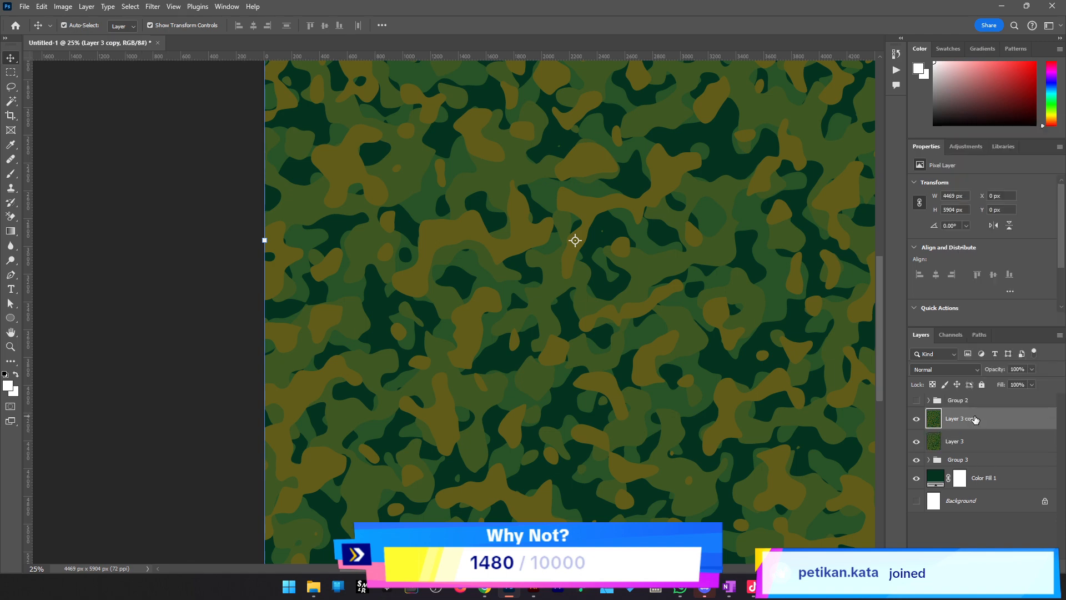
pyautogui.rightClick(975, 416)
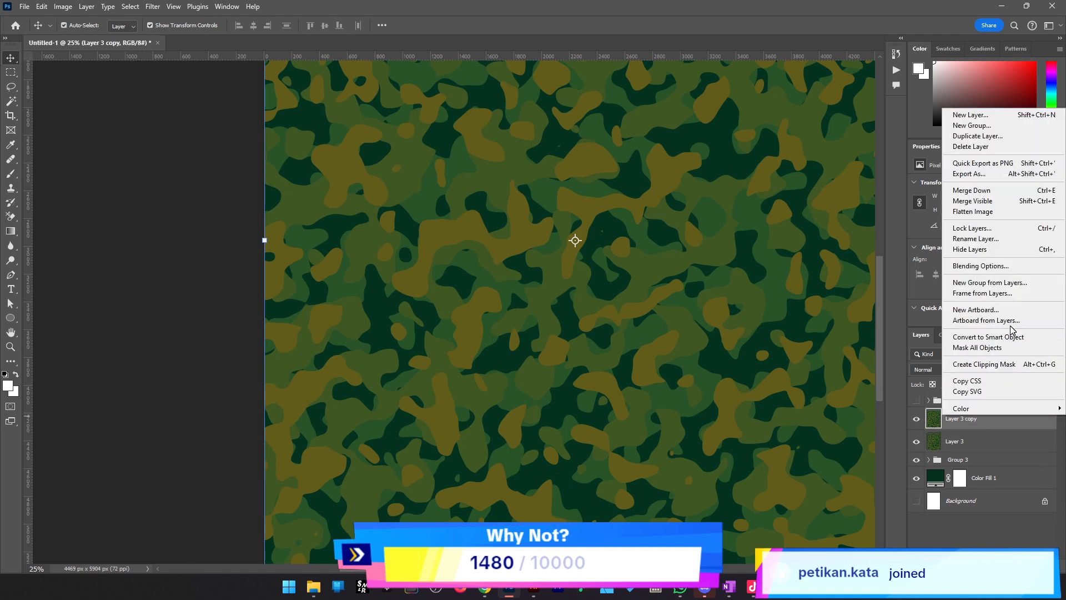
pyautogui.click(994, 336)
pyautogui.rightClick(1015, 414)
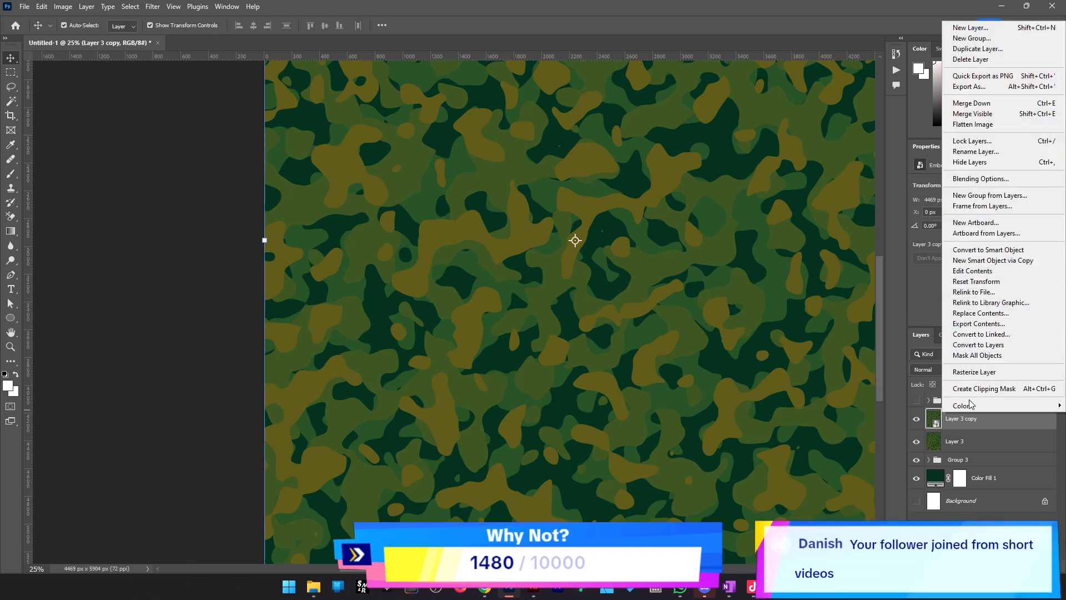
pyautogui.click(994, 422)
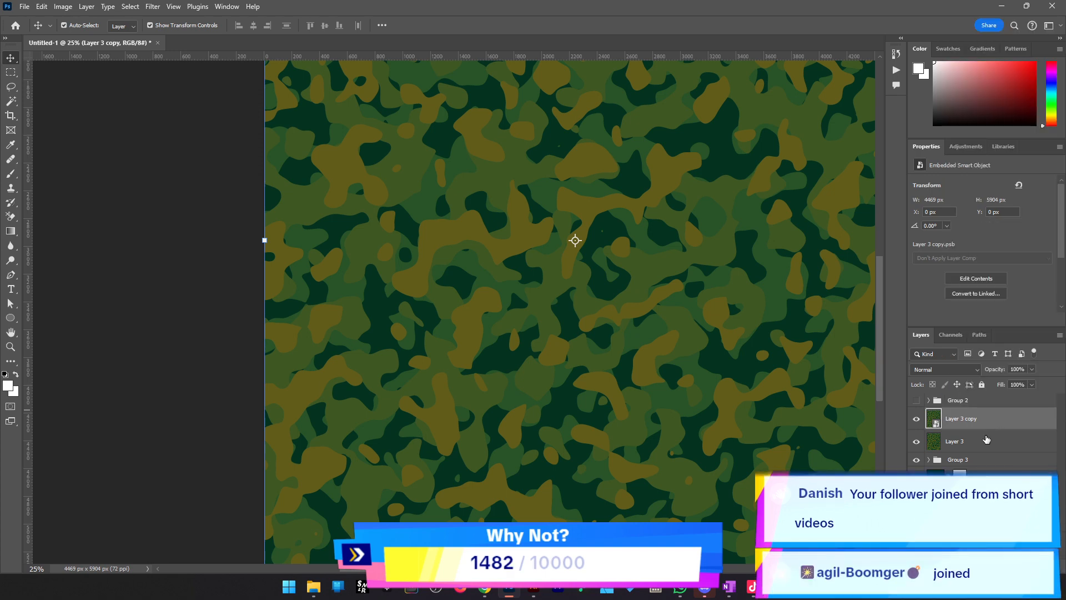
# Delete the smart object copy of Layer 3, keeping the original merged pixel layer
pyautogui.click(986, 439)
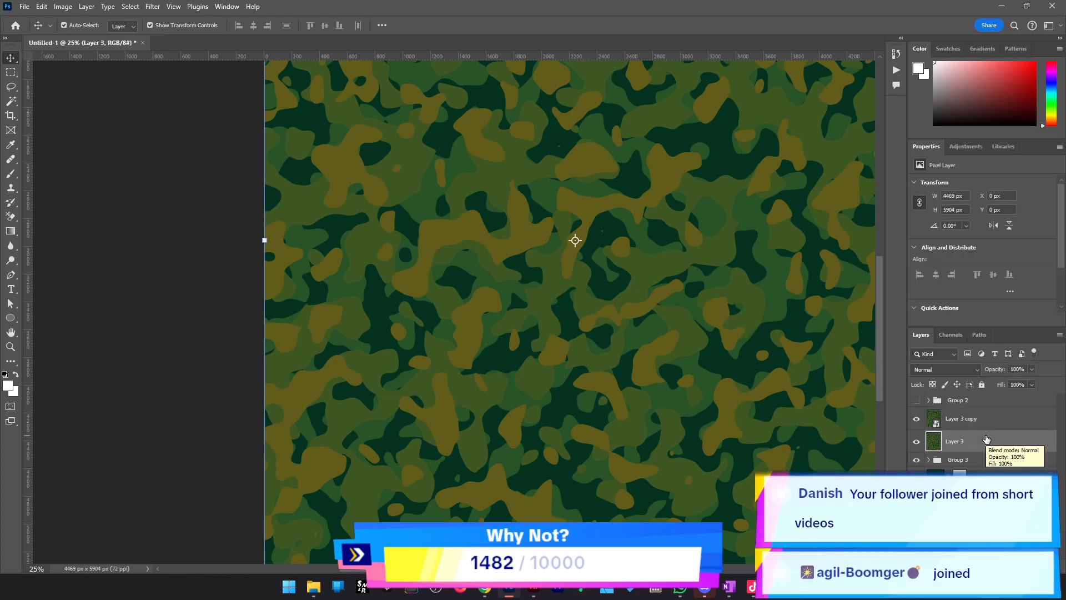
pyautogui.click(1003, 425)
pyautogui.press('Delete')
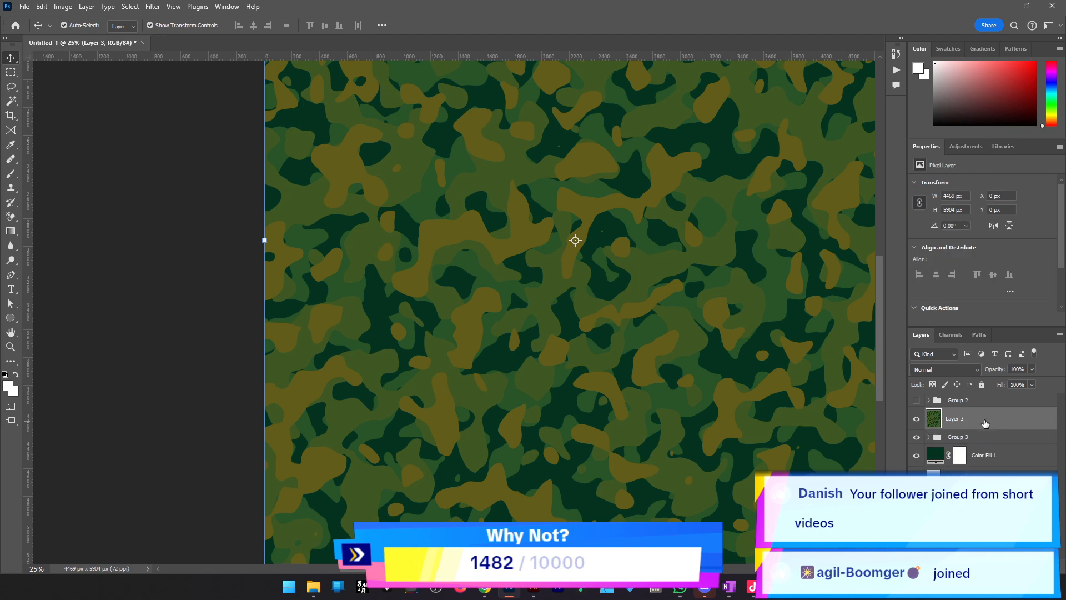
# Copy the merged camouflage Layer 3 as SVG and switch to the jersey template in Illustrator
pyautogui.rightClick(986, 423)
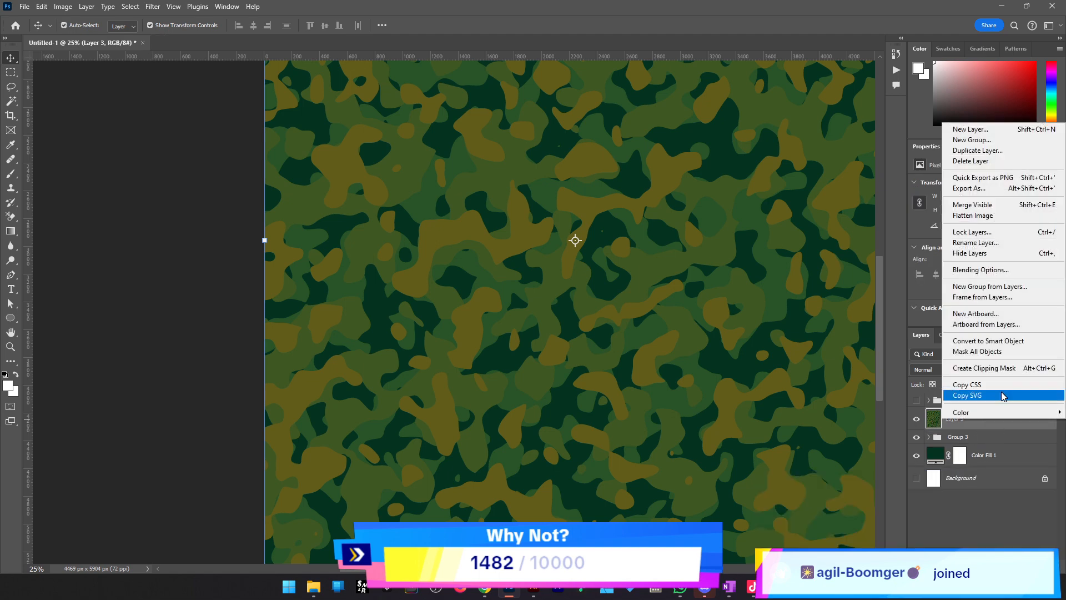
pyautogui.click(969, 396)
pyautogui.click(535, 587)
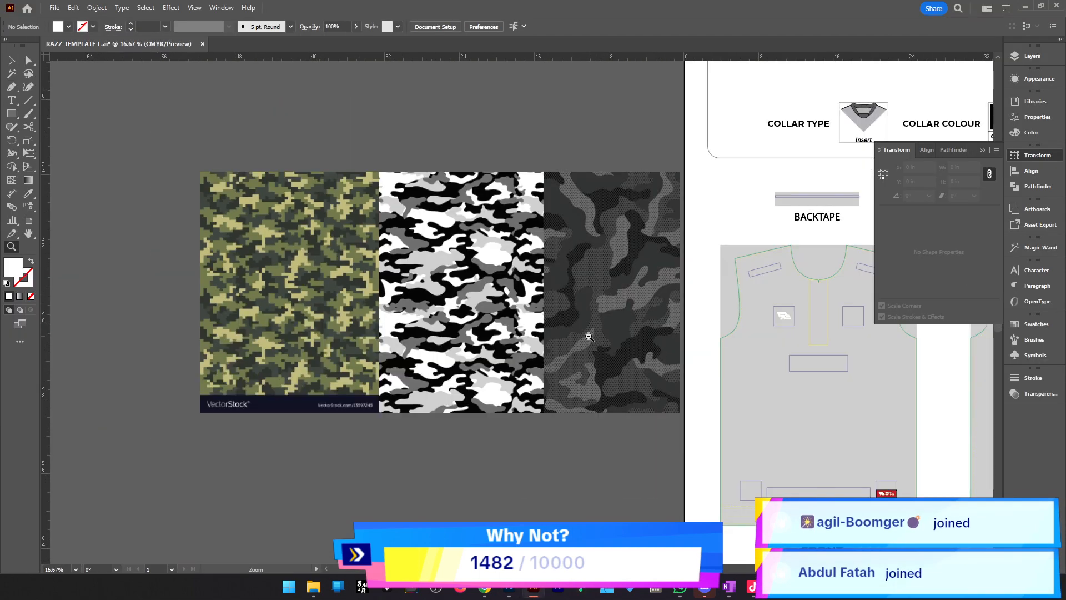
# Paste the green camouflage image into the document and scale it down proportionally to about shirt-panel size
pyautogui.press('a')
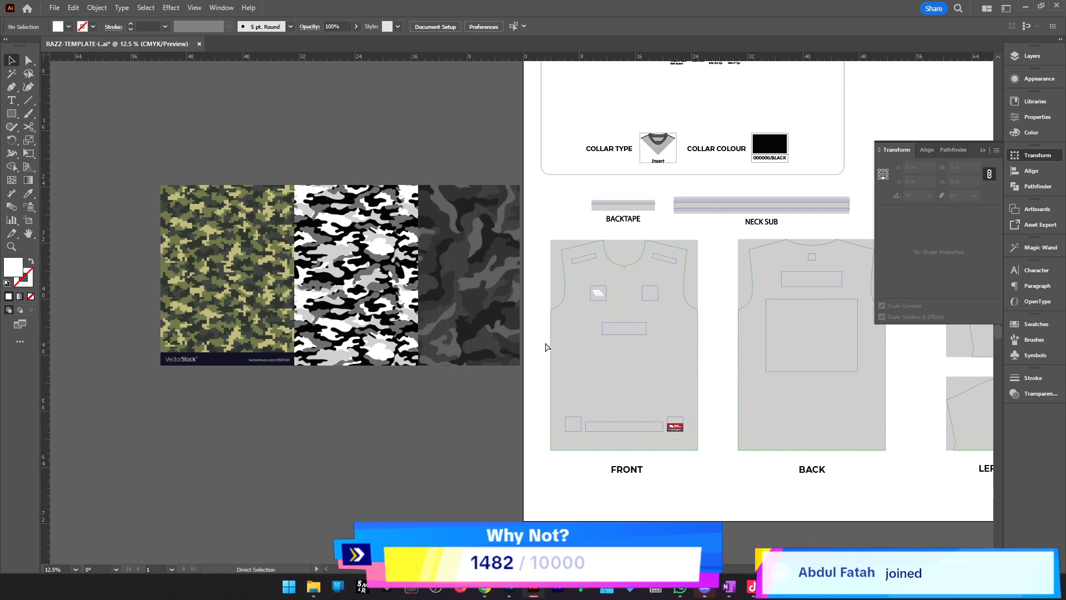
pyautogui.hotkey('ctrl', 'v')
pyautogui.scroll(4, 546, 348)
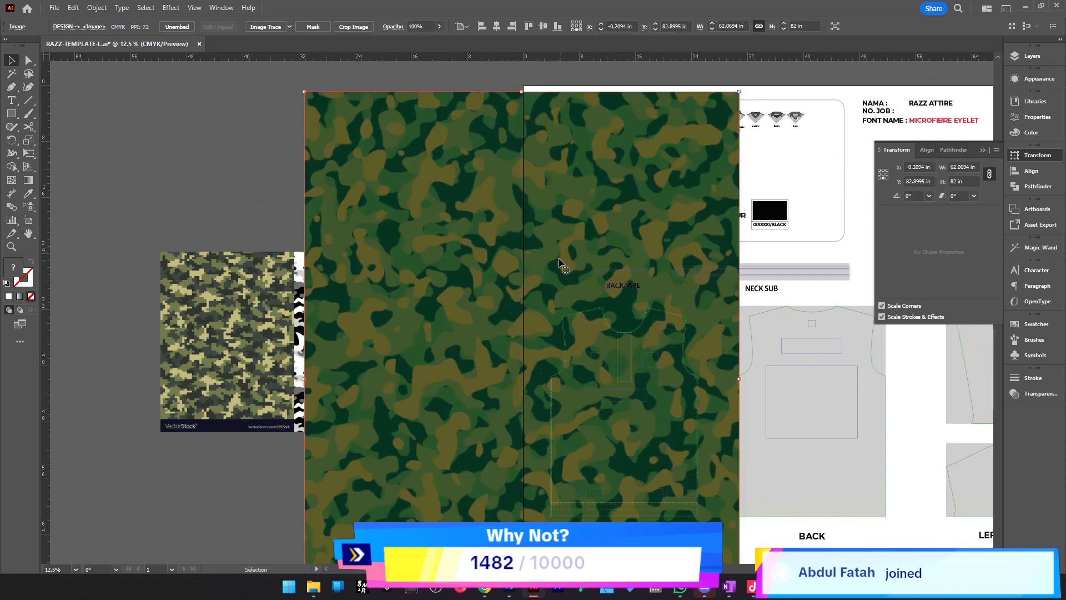
pyautogui.moveTo(522, 145); pyautogui.dragTo(527, 348)
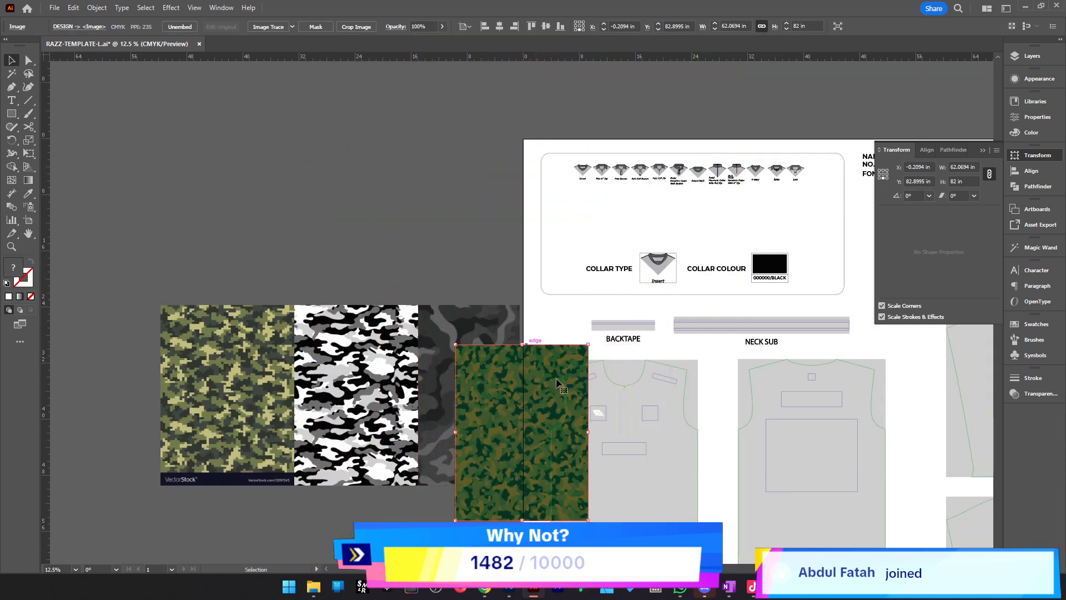
# Move the green camouflage image onto the FRONT shirt piece and enlarge it to about 25.09 by 33.15 in so it covers the piece
pyautogui.press('z')
pyautogui.click(627, 451)
pyautogui.press('v')
pyautogui.moveTo(414, 338); pyautogui.dragTo(551, 401)
pyautogui.moveTo(518, 237); pyautogui.dragTo(517, 174)
pyautogui.moveTo(520, 472); pyautogui.dragTo(519, 485)
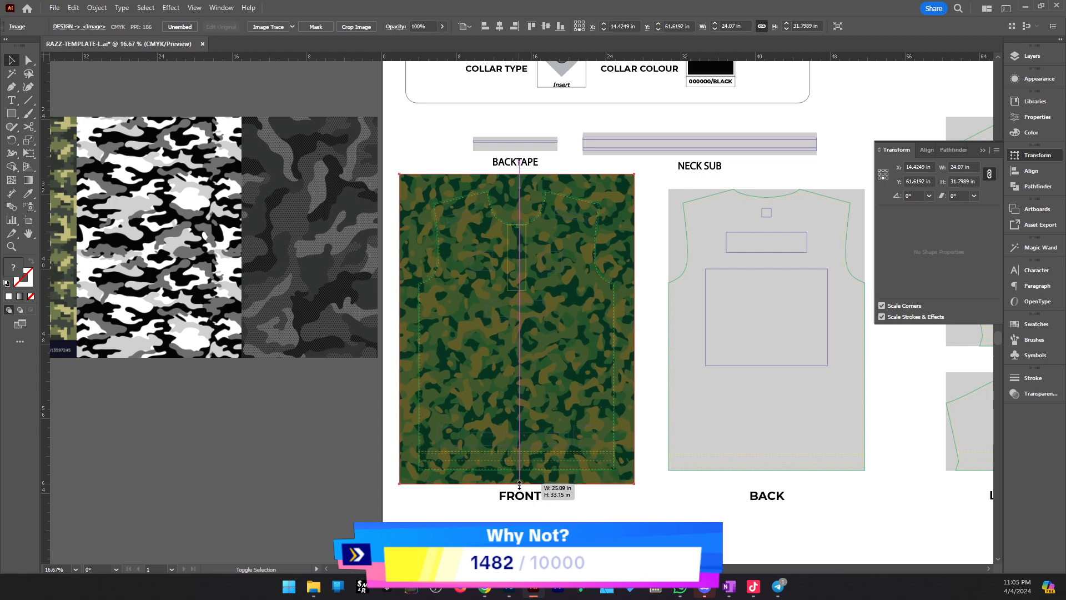
pyautogui.hotkey('ctrl', '=')
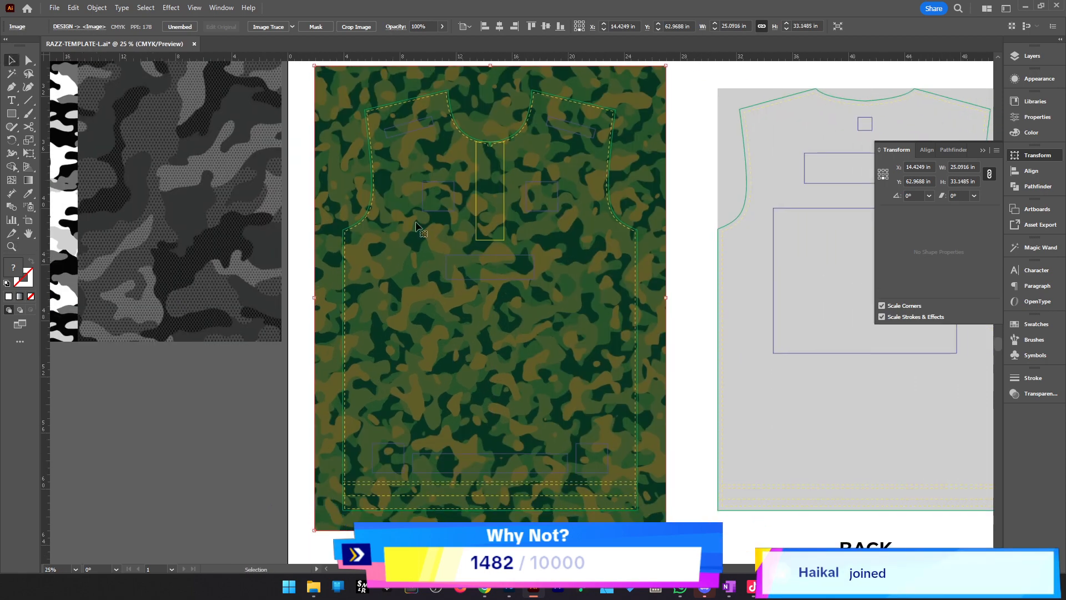
# Try to convert the colours of the camouflage image on the FRONT piece to CMYK
pyautogui.click(74, 8)
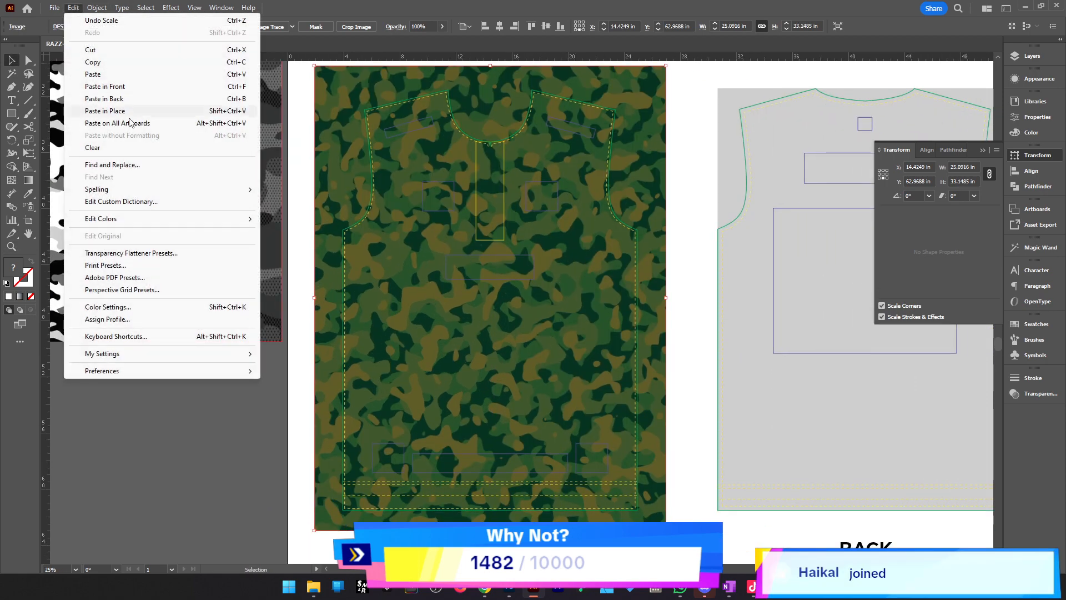
pyautogui.moveTo(171, 220)
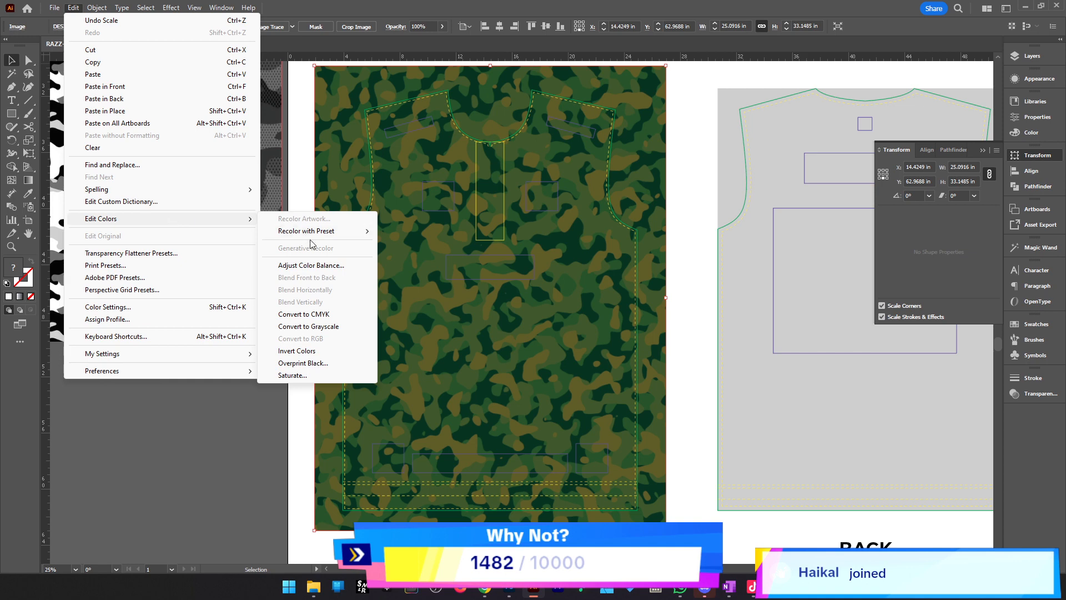
pyautogui.click(323, 317)
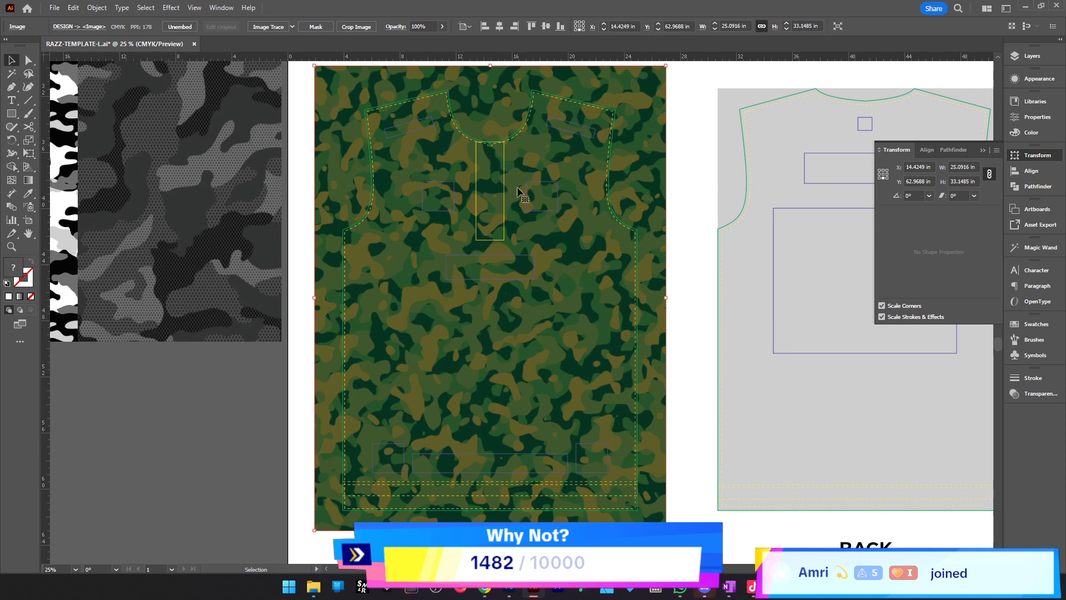
pyautogui.scroll(-1, 203, 238)
pyautogui.scroll(2, 613, 381)
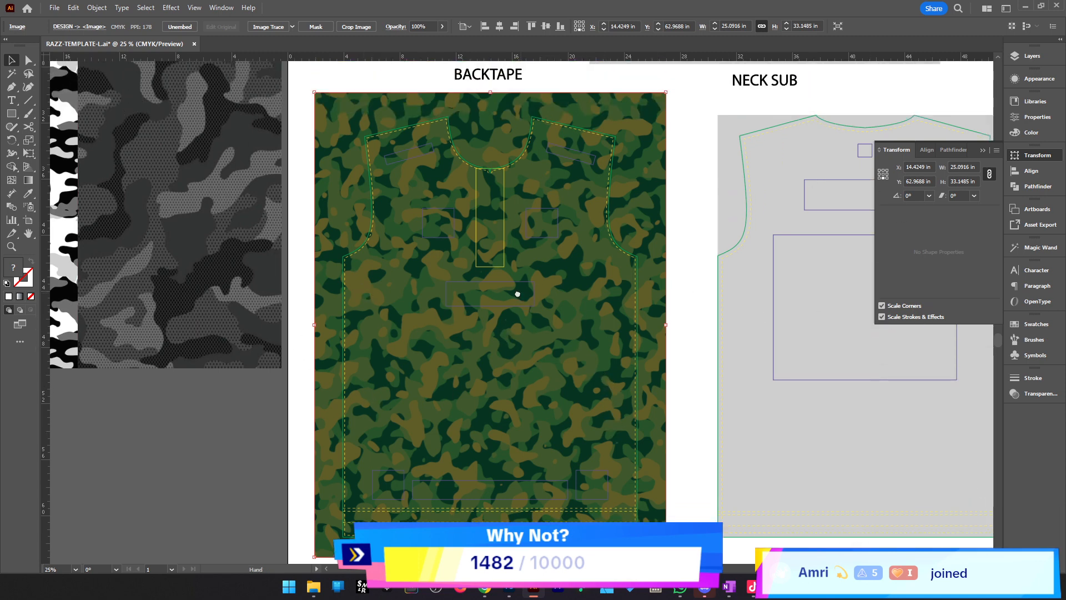
pyautogui.hscroll(3, 405, 295)
pyautogui.keyDown('ctrl'); pyautogui.keyDown('alt'); pyautogui.click(470, 253); pyautogui.keyUp('alt'); pyautogui.keyUp('ctrl')
pyautogui.hotkey('ctrl', 'shift', 'a')
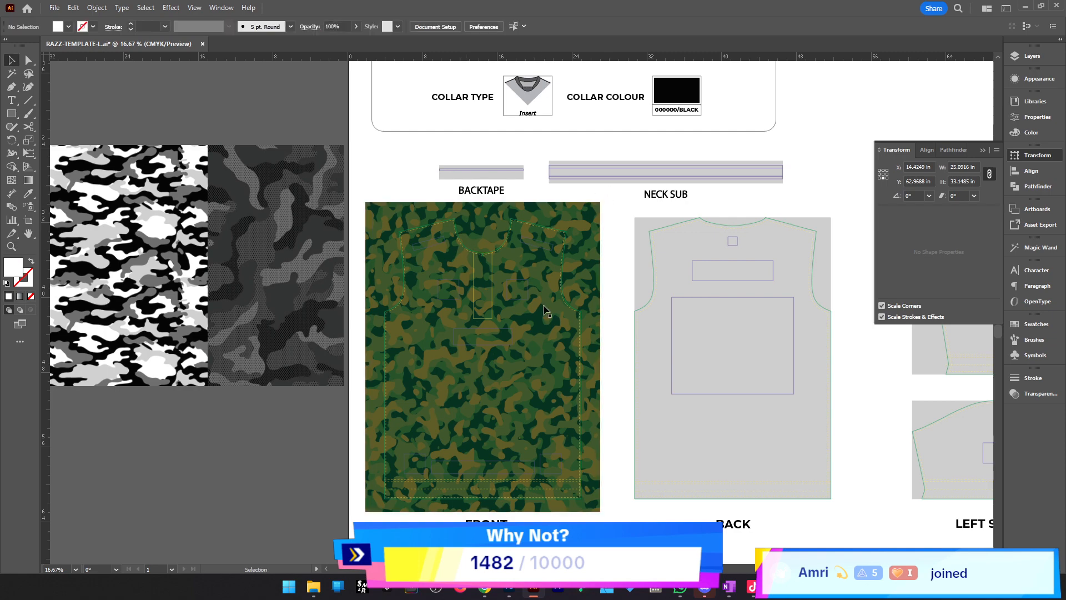
pyautogui.click(545, 308)
pyautogui.click(74, 8)
pyautogui.moveTo(251, 219)
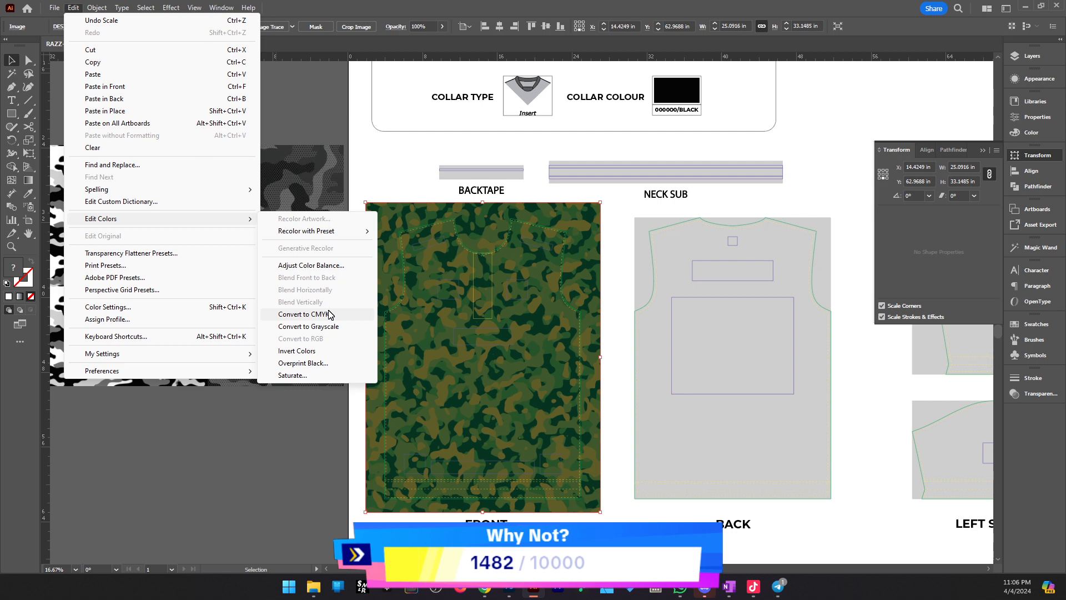
pyautogui.click(405, 176)
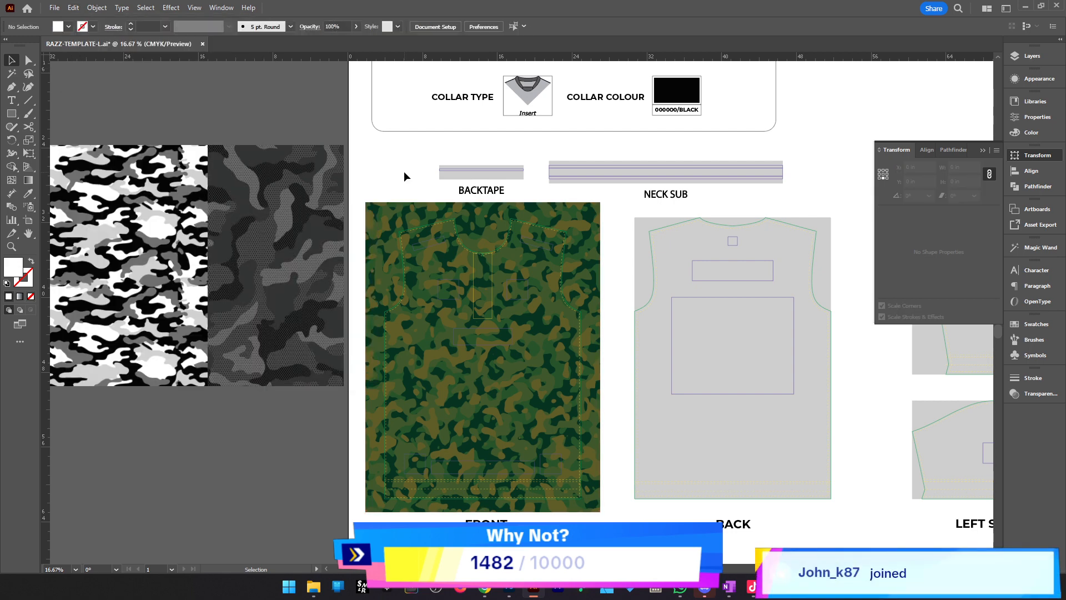
pyautogui.hscroll(-1, 281, 210)
pyautogui.scroll(2, 283, 211)
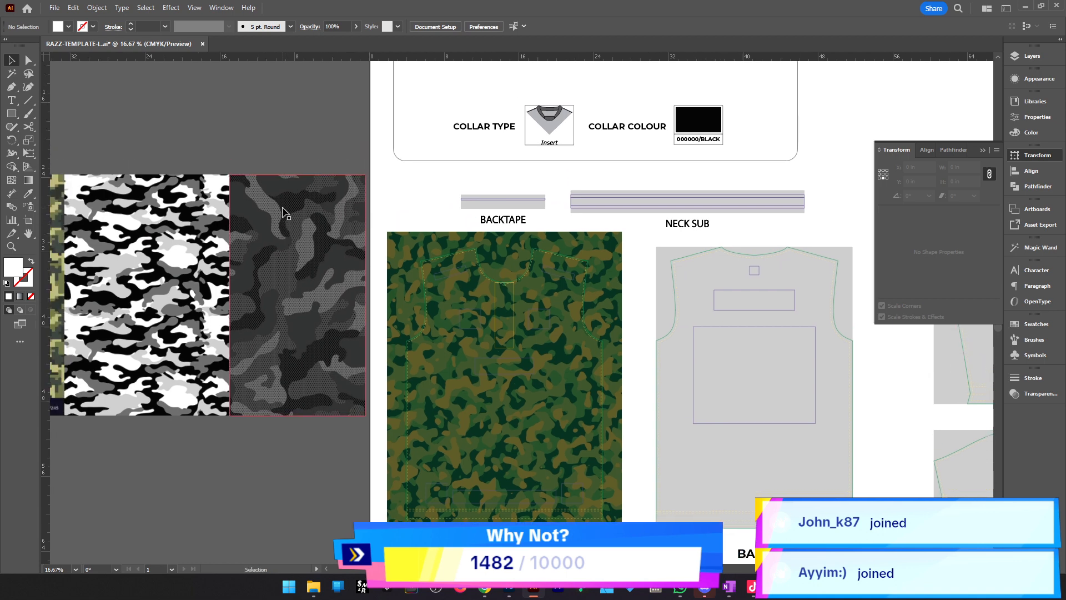
pyautogui.scroll(-3, 285, 214)
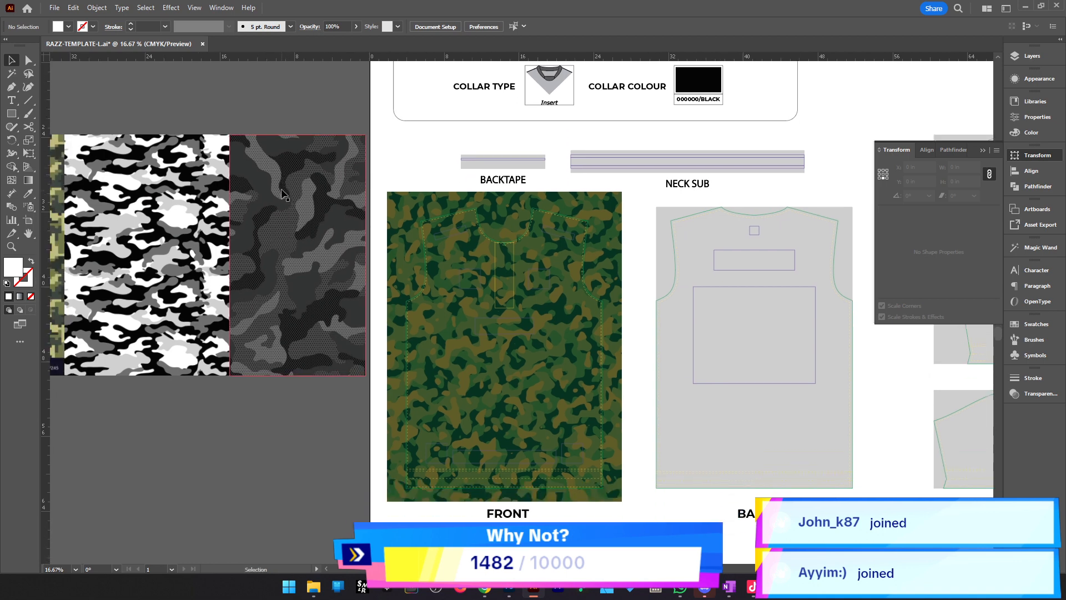
# Preview a CMYK colour balance adjustment on the FRONT camouflage image with cyan 22, magenta -13 and yellow 33
pyautogui.click(466, 245)
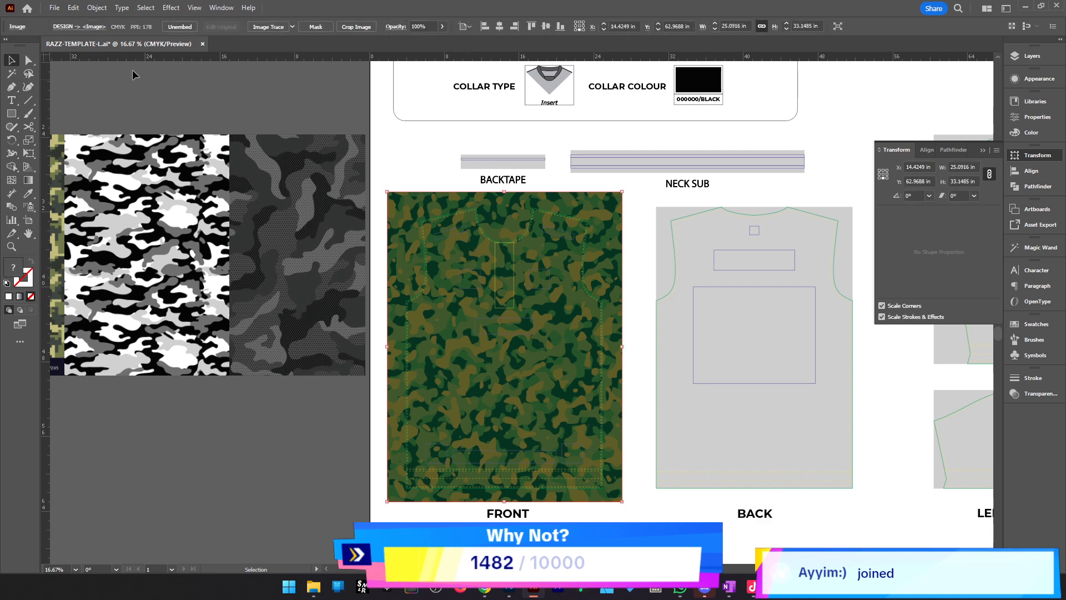
pyautogui.click(75, 8)
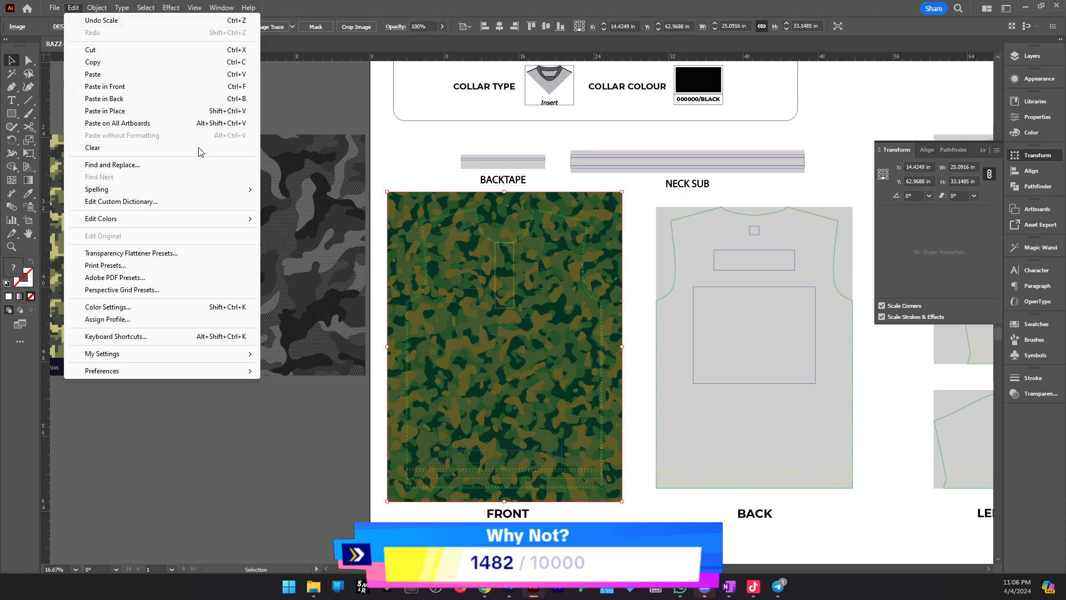
pyautogui.moveTo(206, 225)
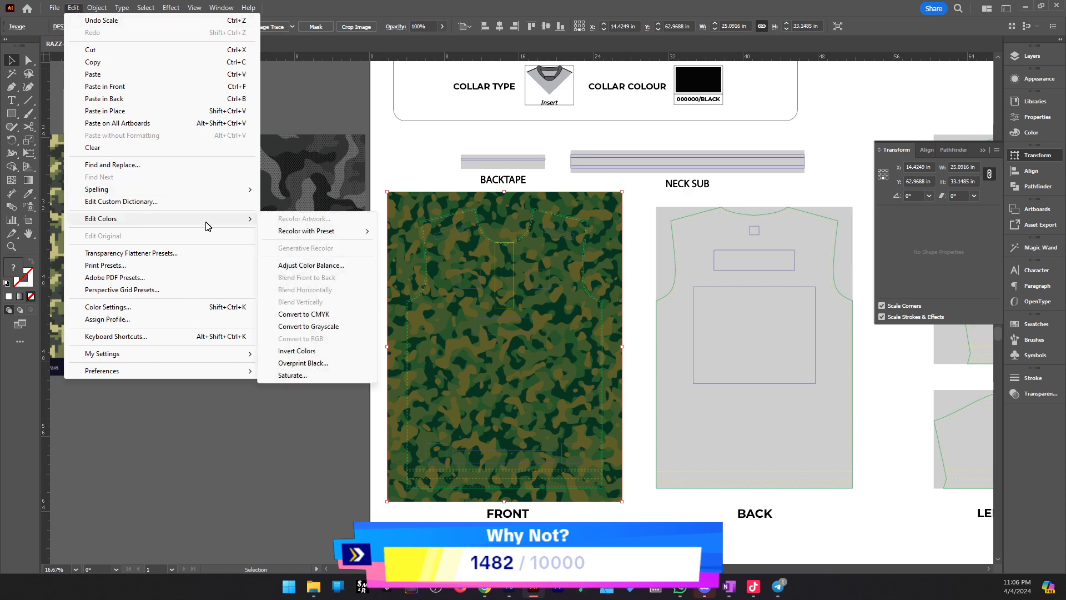
pyautogui.click(311, 266)
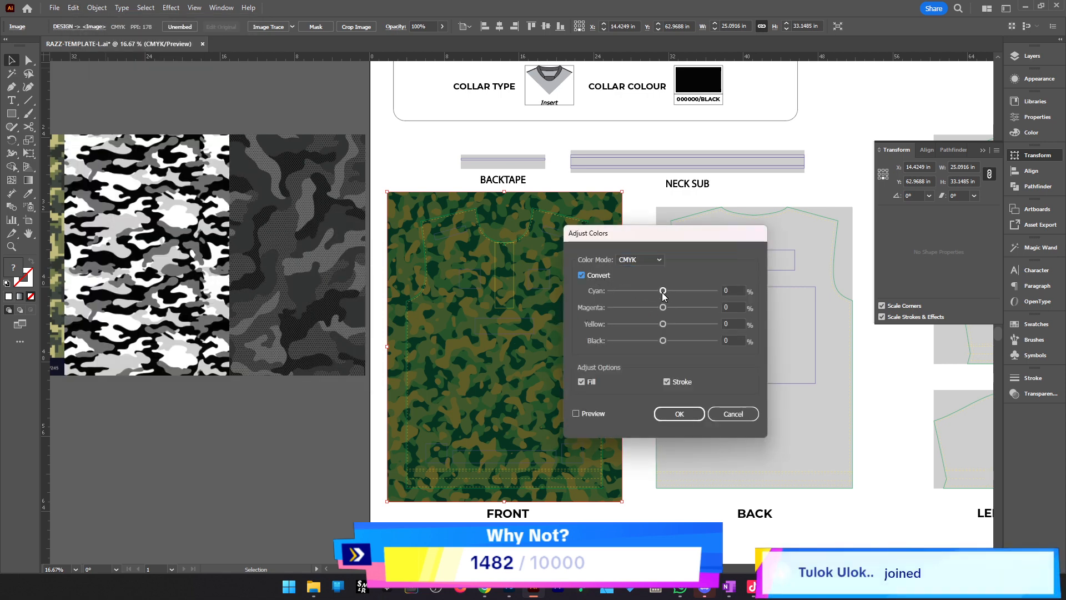
pyautogui.moveTo(663, 291); pyautogui.dragTo(675, 294)
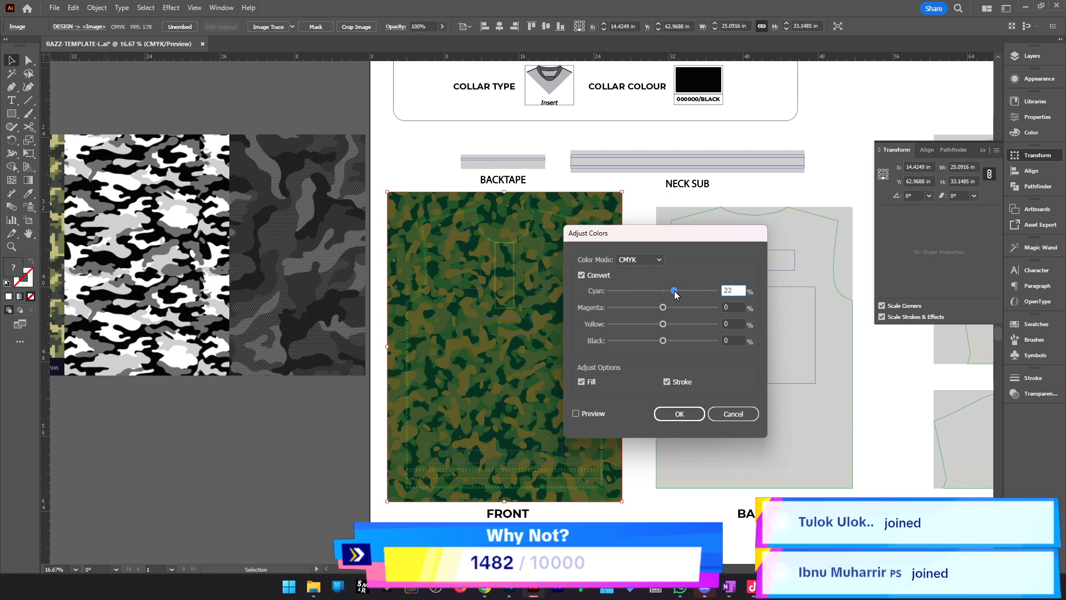
pyautogui.moveTo(663, 307); pyautogui.dragTo(679, 333)
pyautogui.click(580, 414)
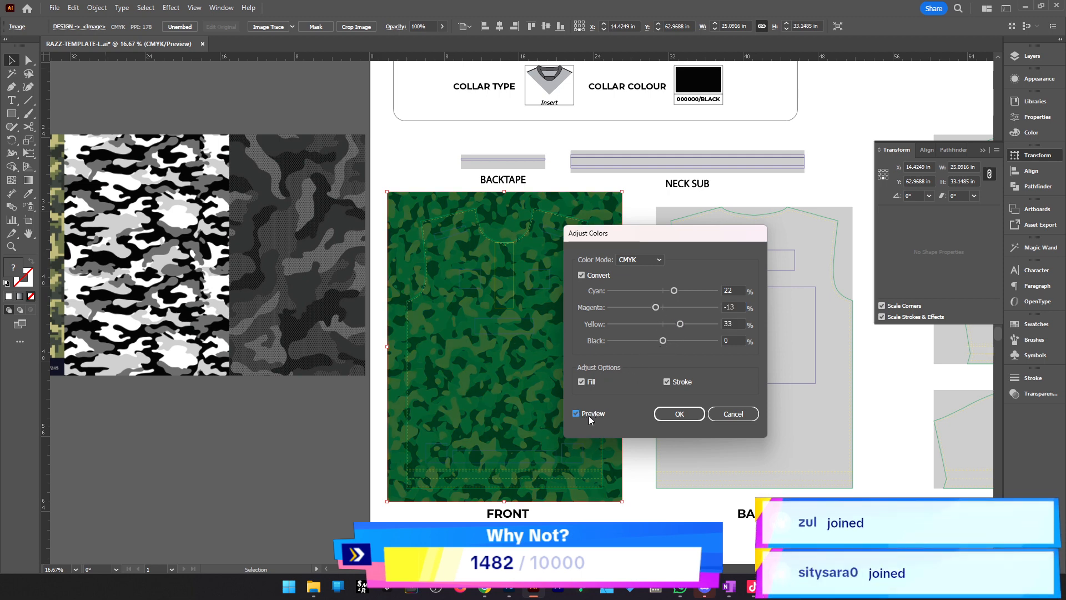
# Try the colour balance with cyan 15, magenta 10, yellow 29 and black 1, and discard the adjustment
pyautogui.moveTo(674, 290); pyautogui.dragTo(664, 341)
pyautogui.click(681, 324)
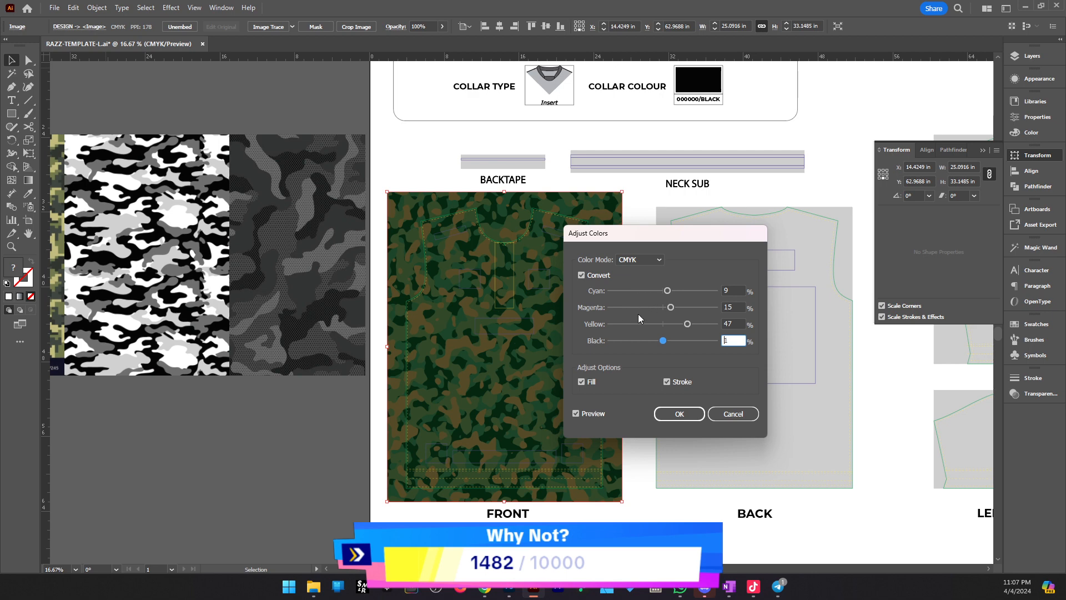
pyautogui.moveTo(667, 290); pyautogui.dragTo(679, 326)
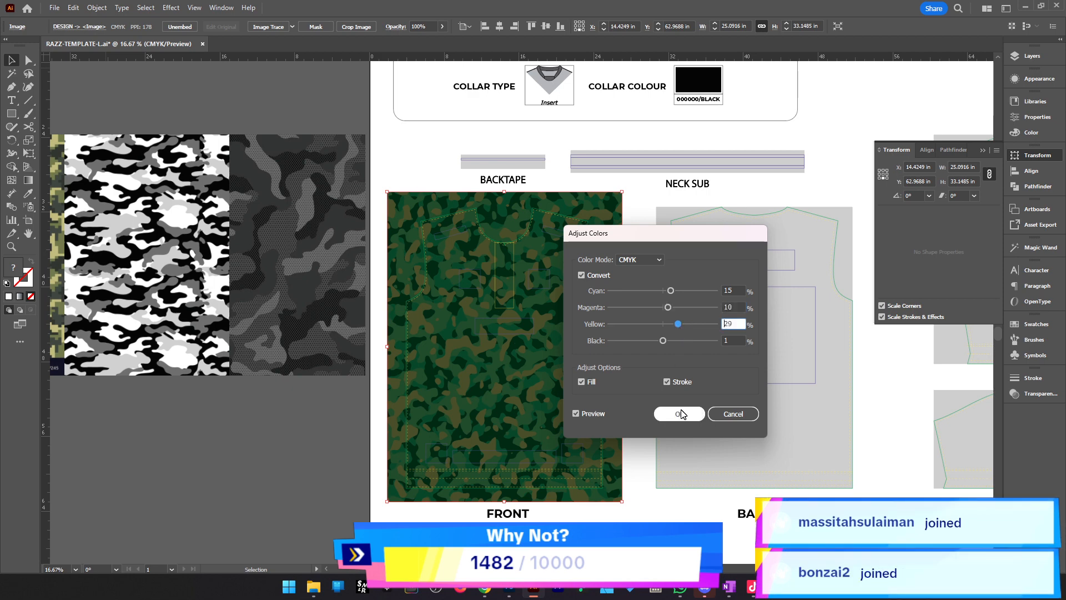
pyautogui.click(736, 416)
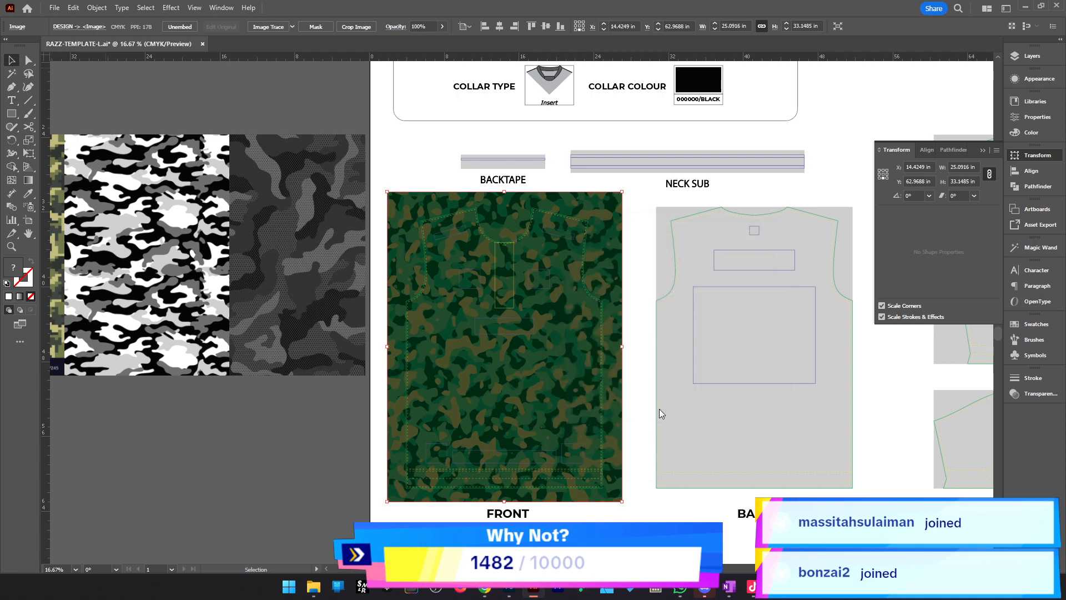
# Duplicate the FRONT camouflage image onto the empty canvas beside the artboard, level with the original
pyautogui.press('z')
pyautogui.keyDown('alt'); pyautogui.click(449, 317); pyautogui.keyUp('alt')
pyautogui.click(565, 297)
pyautogui.click(564, 299)
pyautogui.scroll(-4, 446, 358)
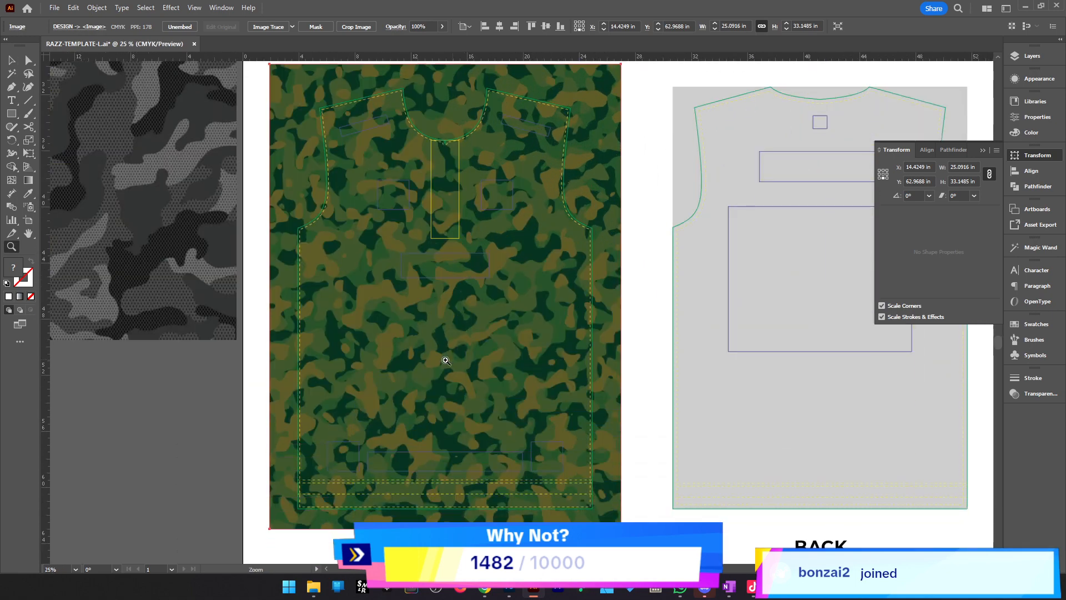
pyautogui.hscroll(-4, 446, 358)
pyautogui.press('v')
pyautogui.moveTo(648, 290); pyautogui.dragTo(222, 391)
pyautogui.press('z')
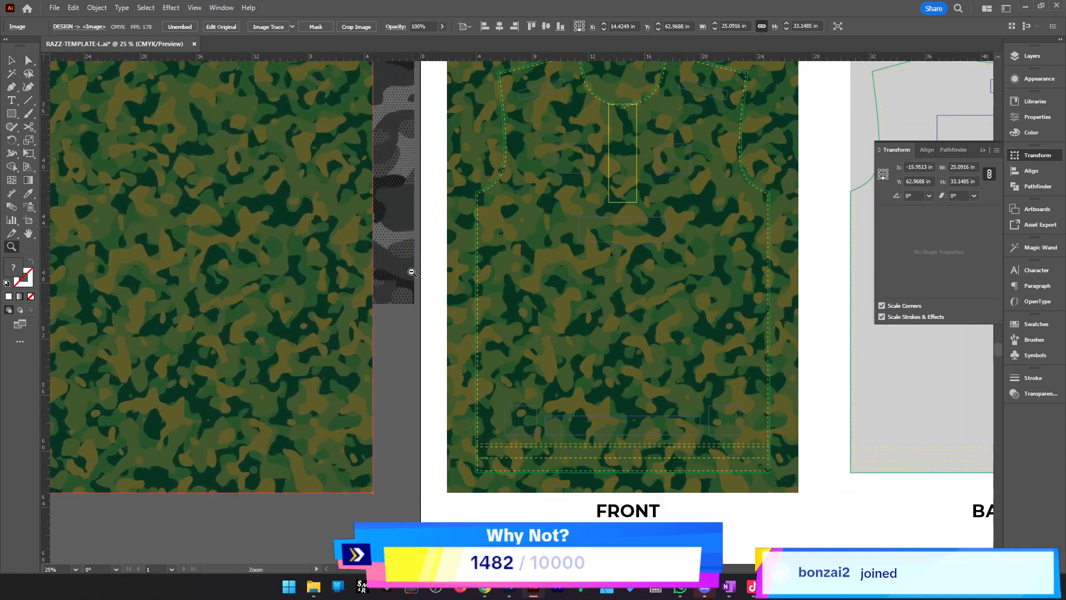
pyautogui.keyDown('alt'); pyautogui.click(411, 272); pyautogui.keyUp('alt')
pyautogui.moveTo(628, 349); pyautogui.dragTo(495, 384)
# Undo a sideways move of the FRONT camouflage image and send the image behind the shirt logos
pyautogui.press('v')
pyautogui.moveTo(512, 334); pyautogui.dragTo(572, 335)
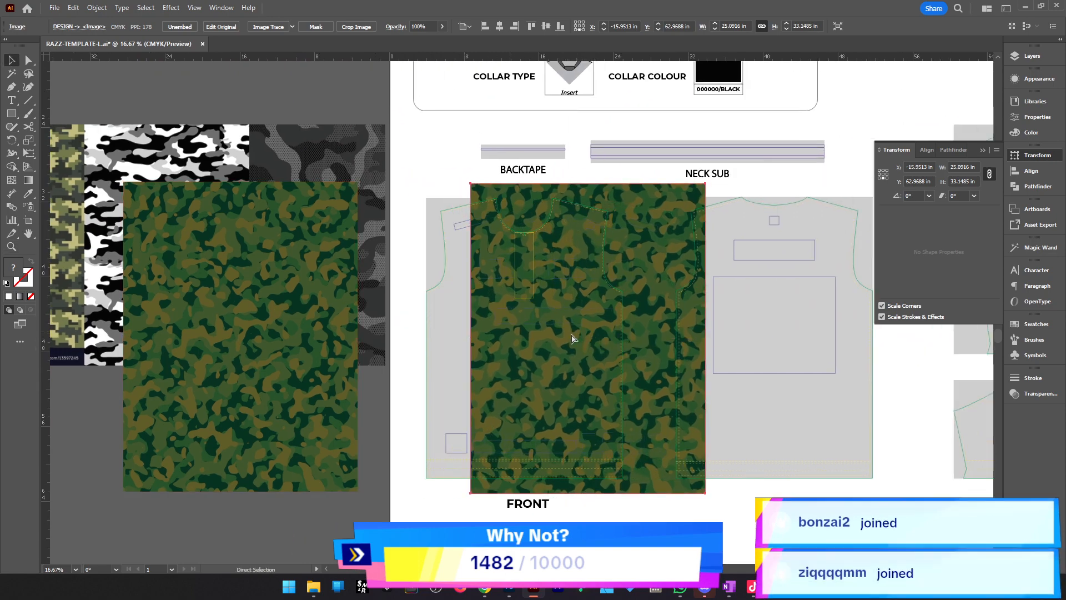
pyautogui.hotkey('ctrl', 'z')
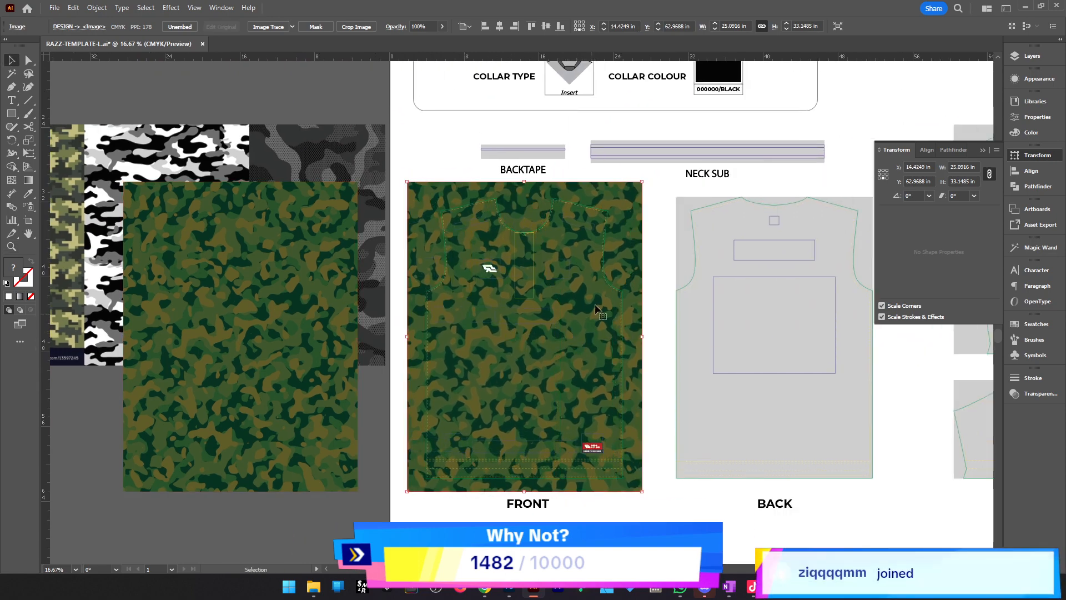
pyautogui.click(656, 233)
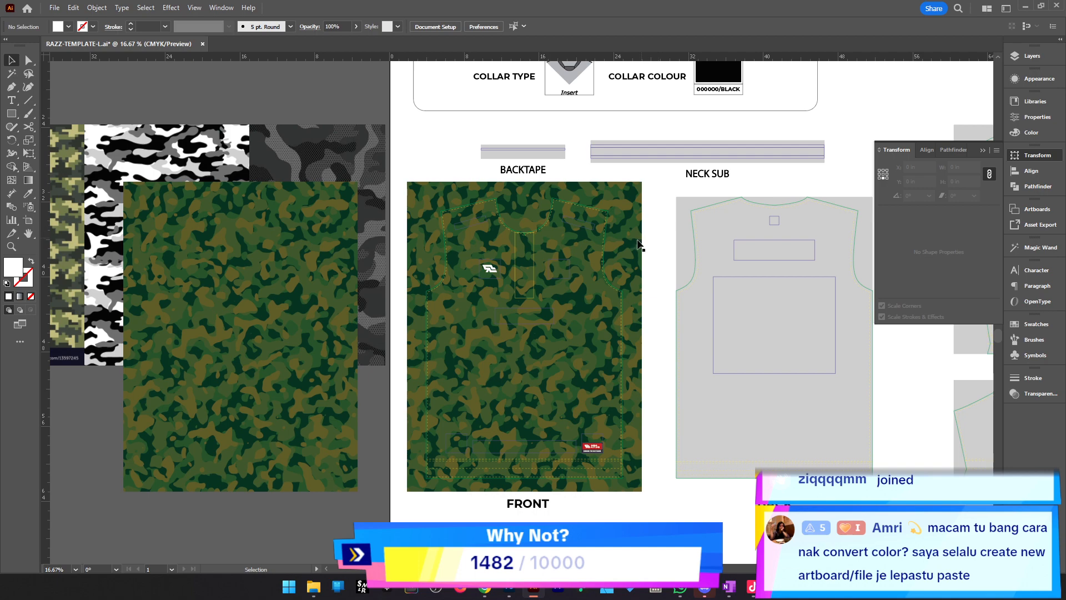
# Image Trace the camouflage image on the FRONT piece with the High Fidelity Photo preset
pyautogui.click(561, 293)
pyautogui.press('z')
pyautogui.click(504, 302)
pyautogui.moveTo(636, 317); pyautogui.dragTo(530, 300)
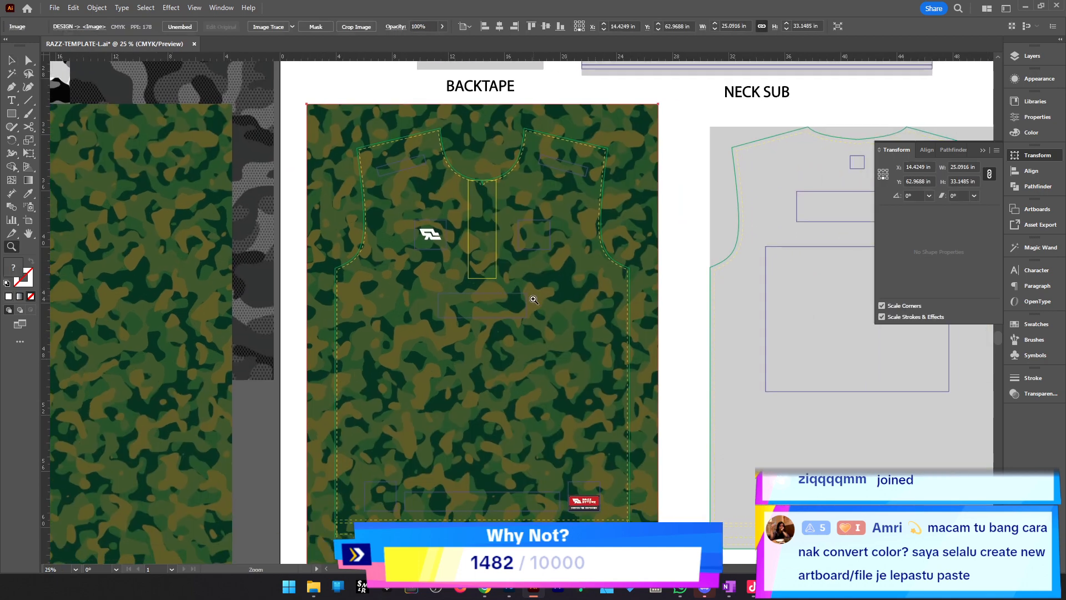
pyautogui.click(422, 305)
pyautogui.scroll(3, 516, 302)
pyautogui.scroll(2, 517, 303)
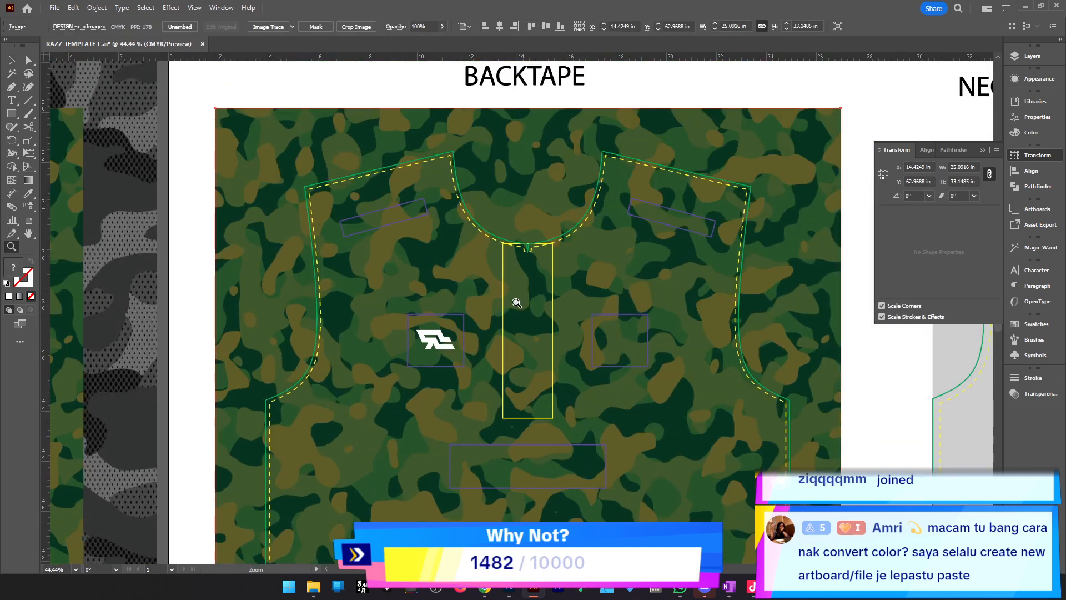
pyautogui.press('v')
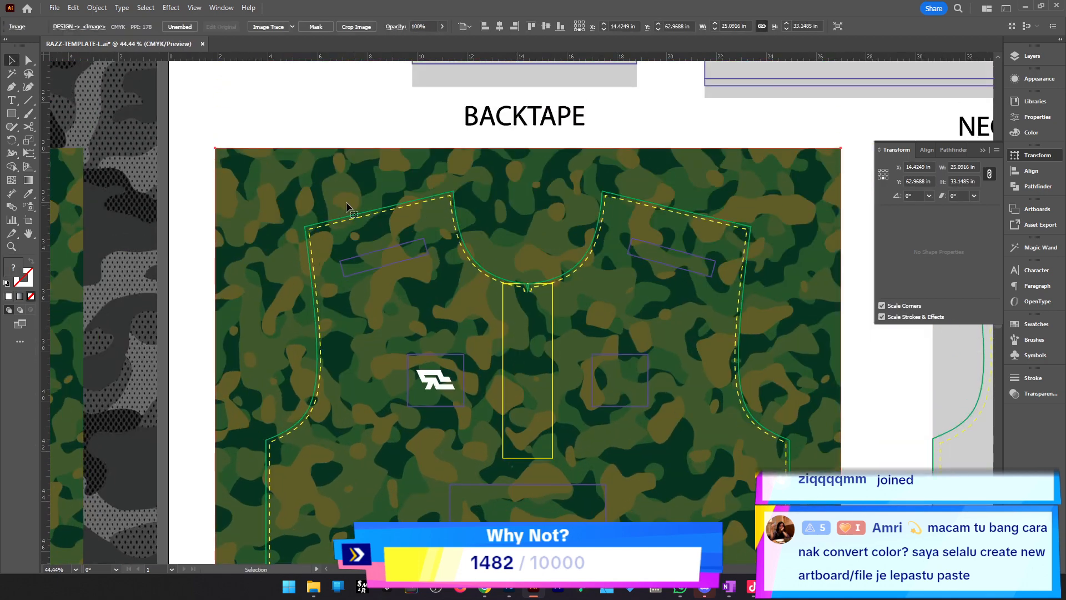
pyautogui.click(293, 27)
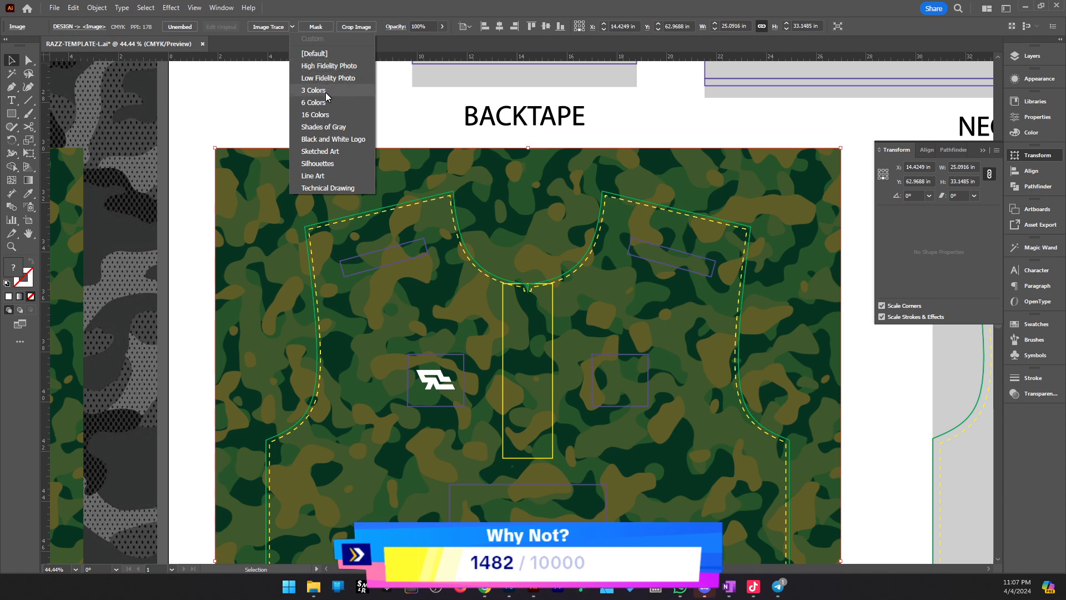
pyautogui.click(342, 66)
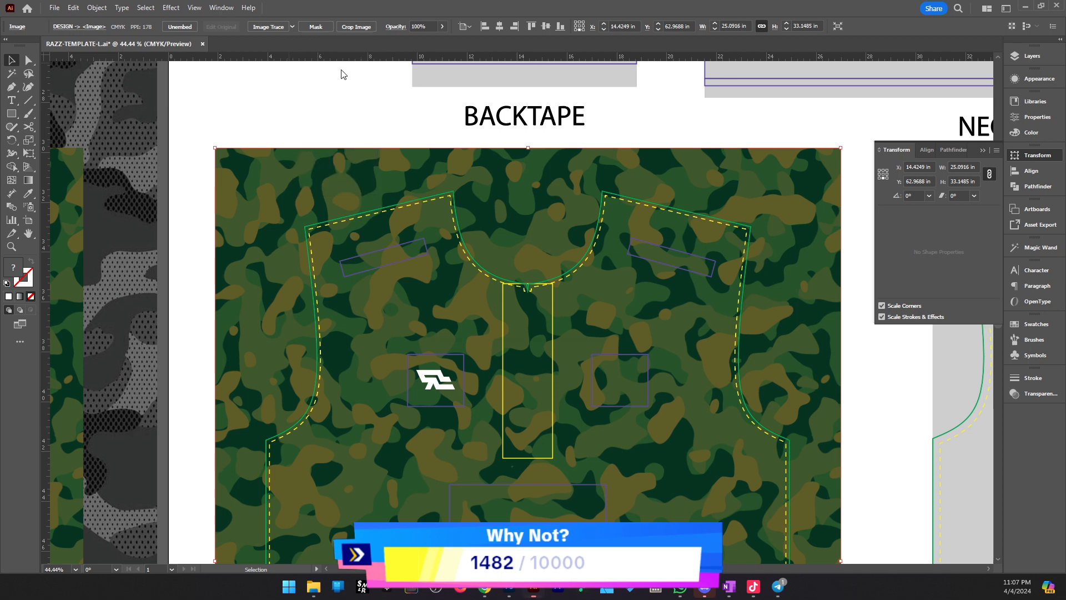
pyautogui.click(601, 307)
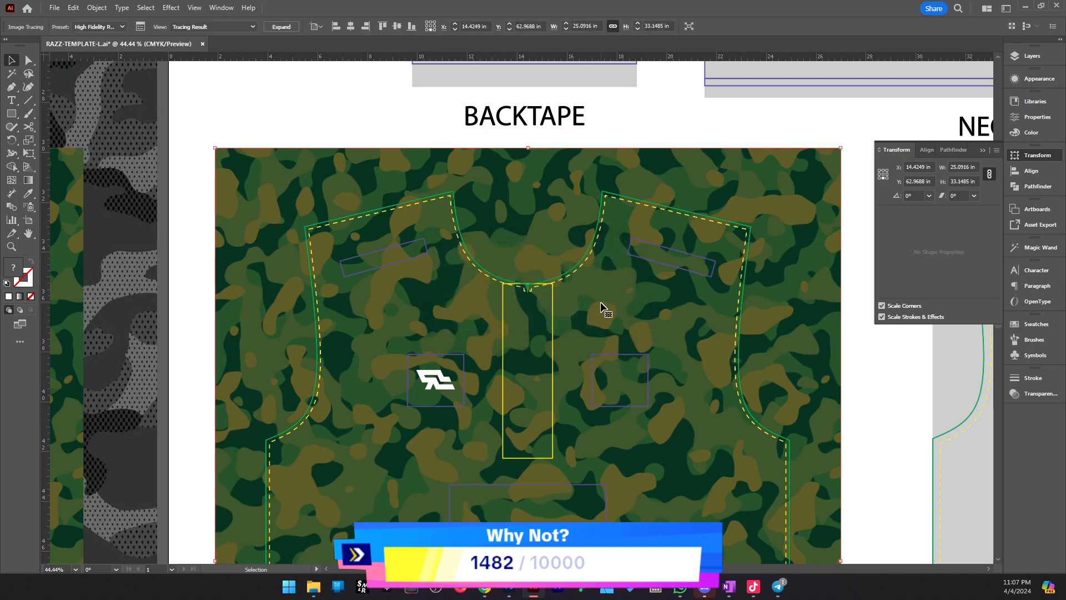
pyautogui.scroll(-2, 601, 303)
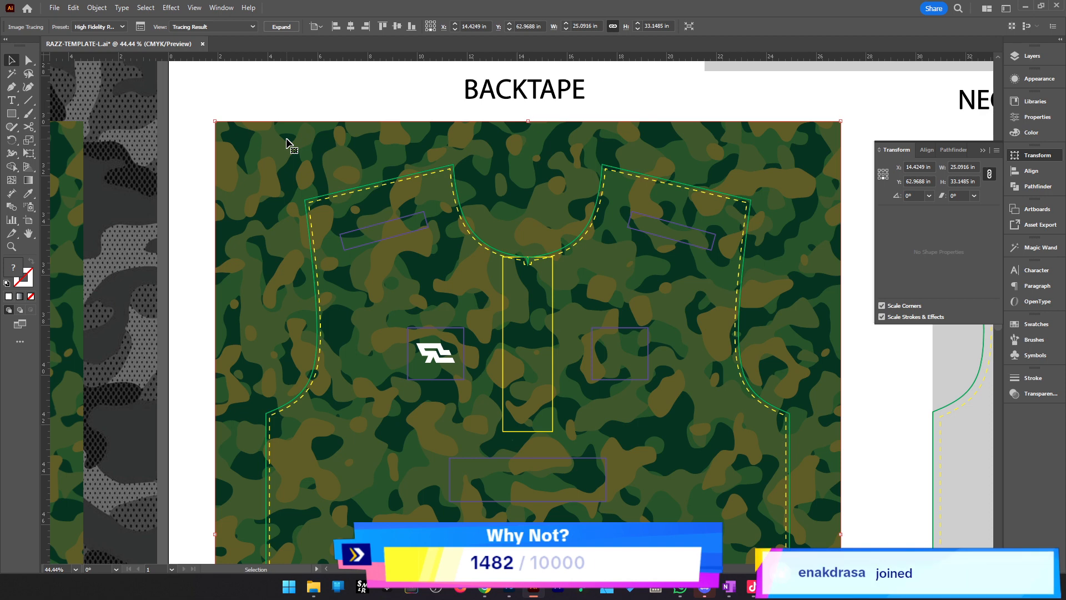
# Compare the traced camouflage on the FRONT piece with the original pattern layer in Photoshop, returning to Illustrator
pyautogui.click(511, 592)
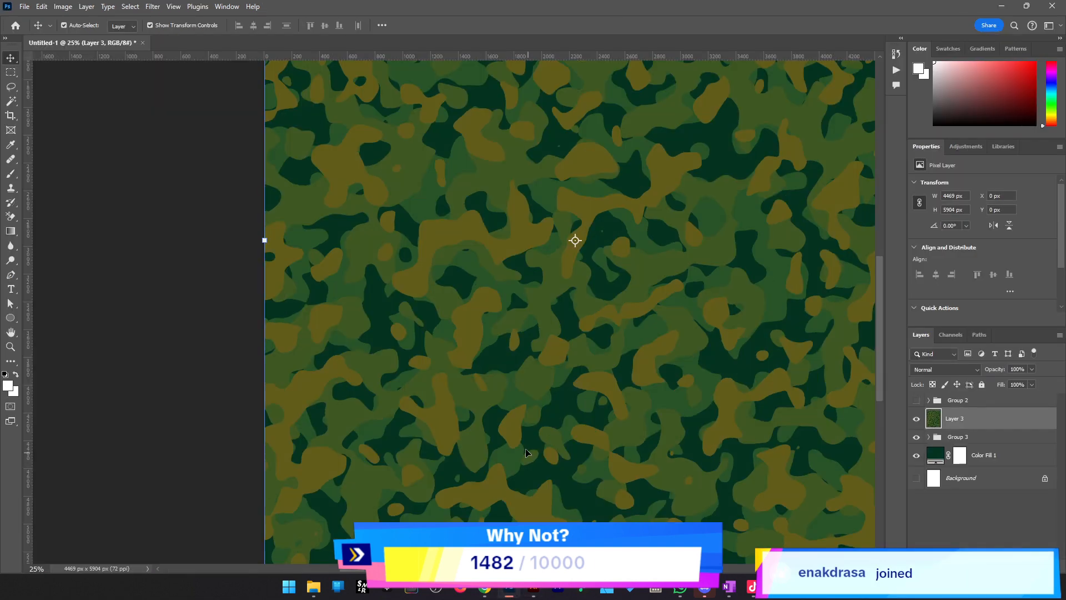
pyautogui.click(1001, 6)
pyautogui.moveTo(629, 395); pyautogui.dragTo(411, 293)
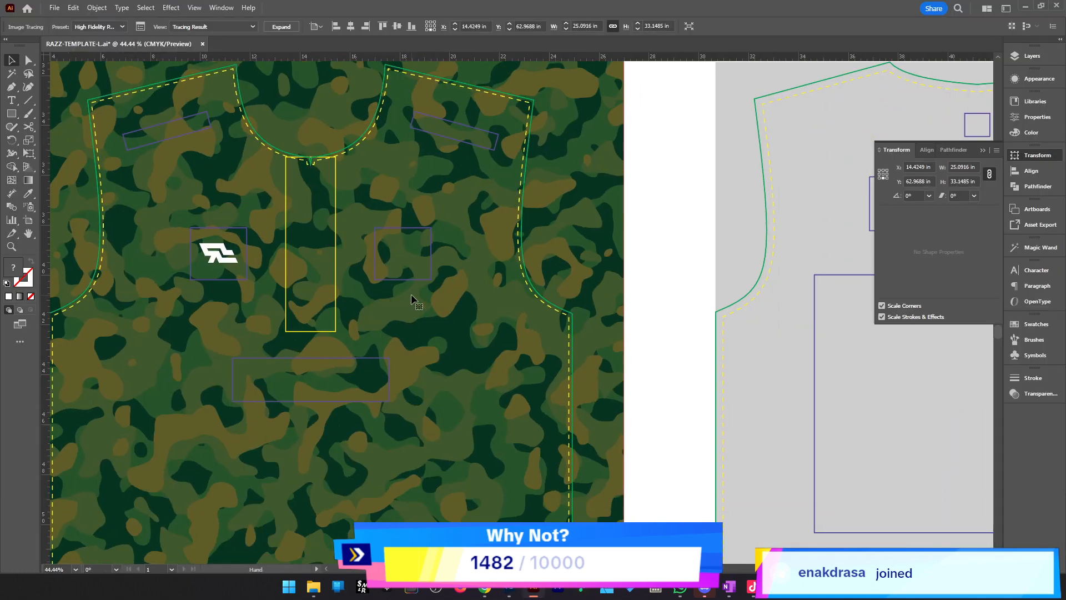
pyautogui.moveTo(487, 417); pyautogui.dragTo(629, 417)
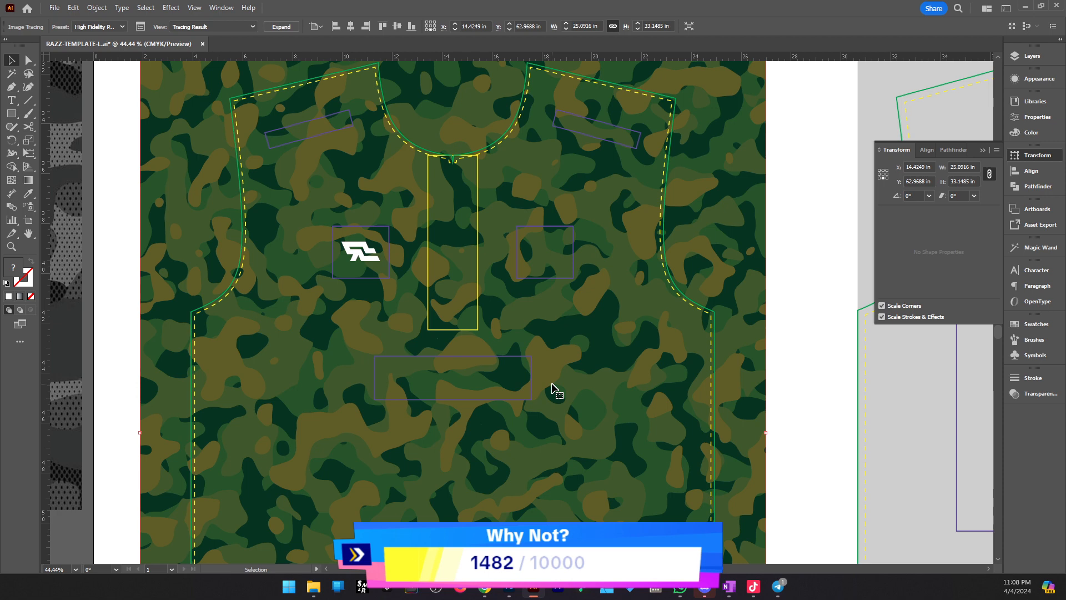
pyautogui.click(508, 587)
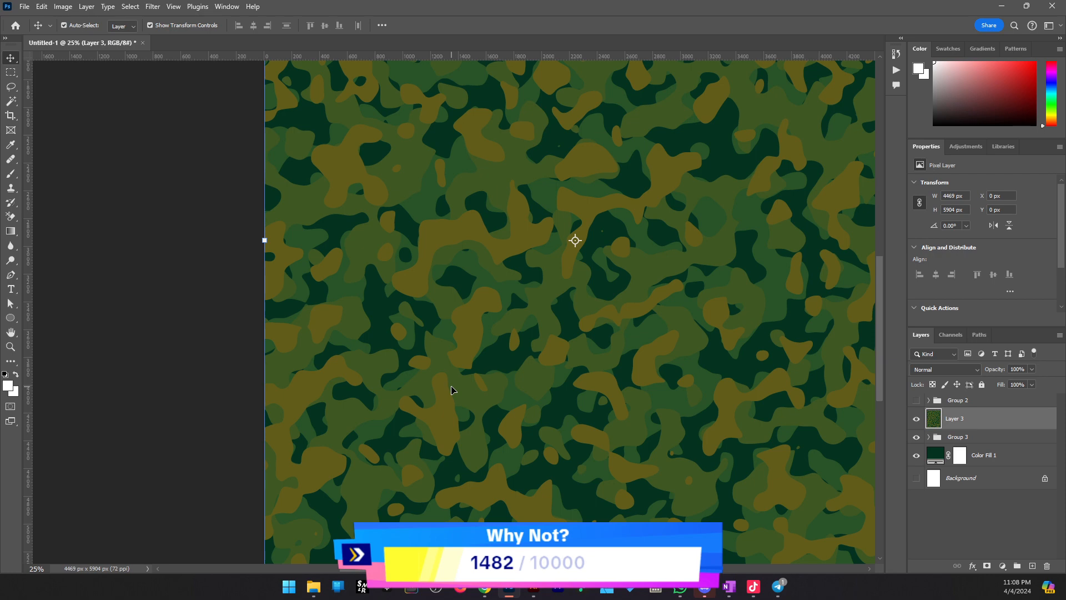
pyautogui.click(536, 591)
pyautogui.moveTo(703, 378); pyautogui.dragTo(658, 432)
pyautogui.press('z')
pyautogui.keyDown('alt'); pyautogui.click(419, 306); pyautogui.keyUp('alt')
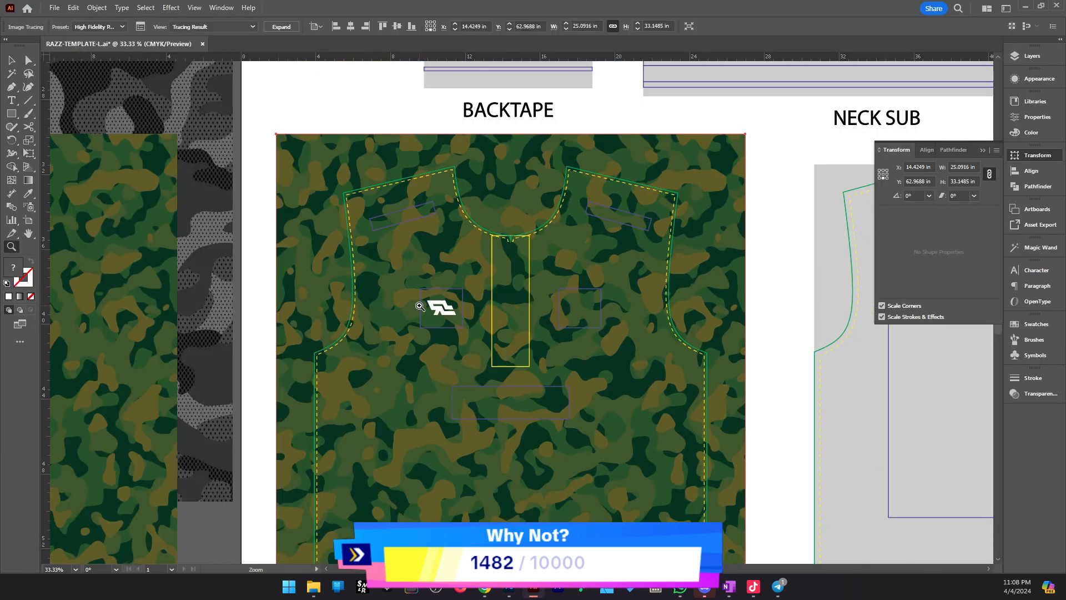
pyautogui.scroll(-2, 547, 338)
pyautogui.hscroll(4, 578, 356)
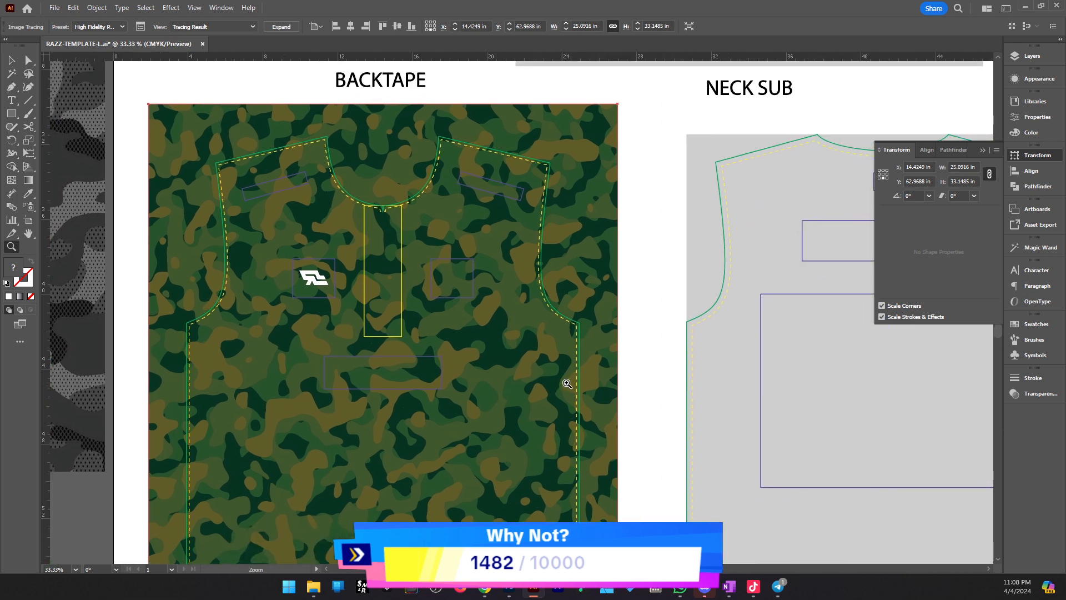
pyautogui.press('v')
pyautogui.hscroll(-1, 654, 300)
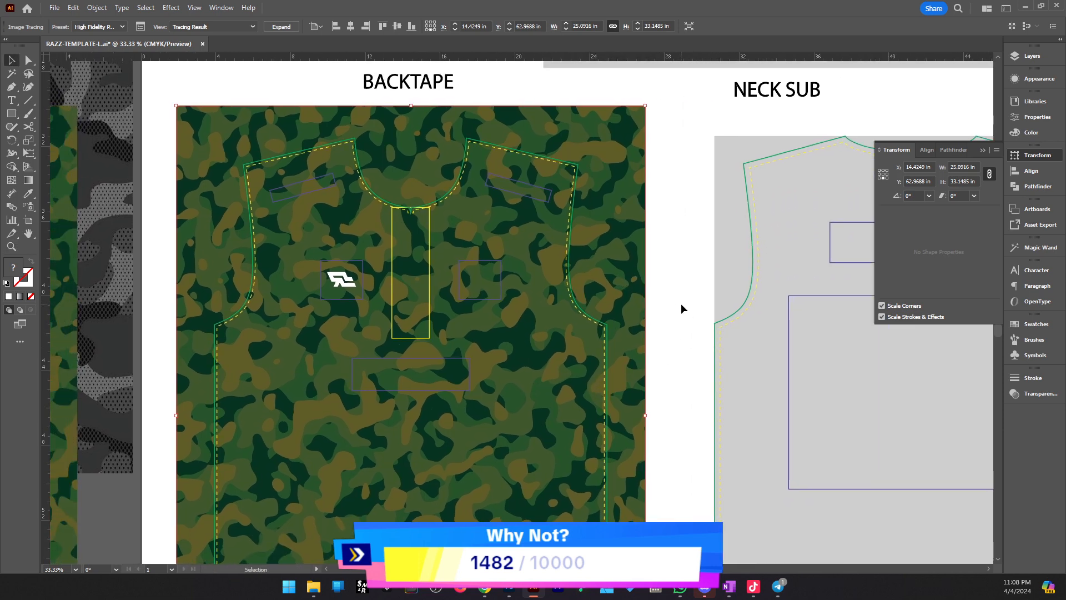
pyautogui.scroll(-1, 681, 305)
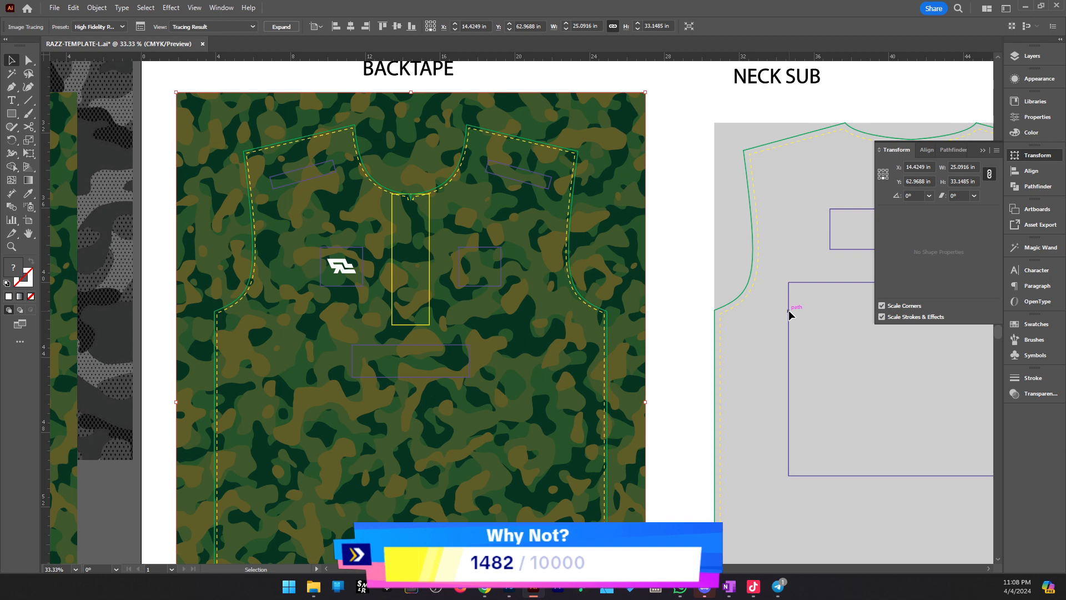
pyautogui.click(510, 588)
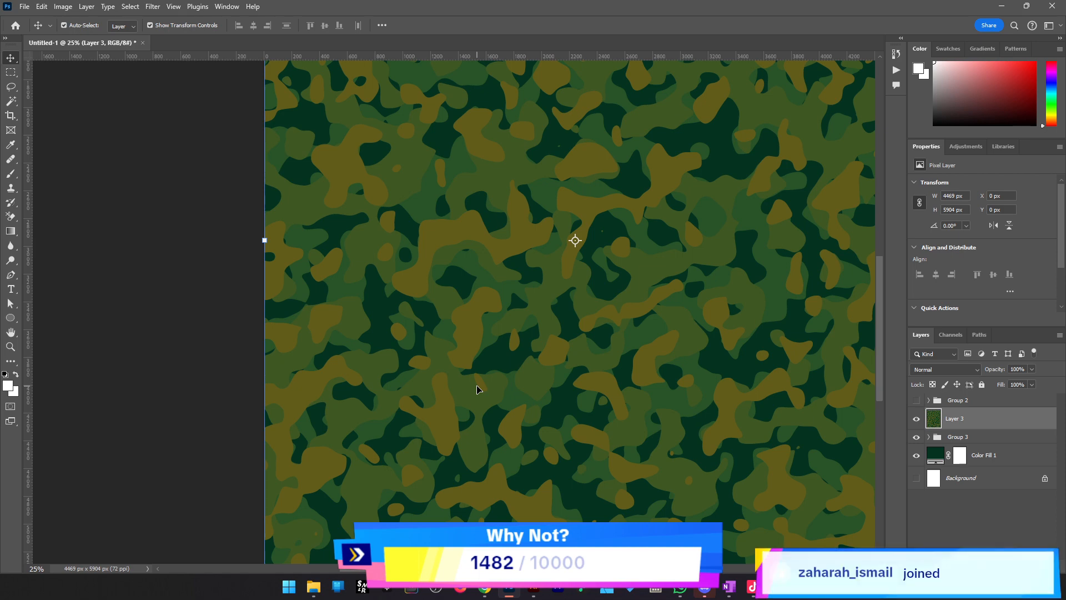
pyautogui.click(1009, 6)
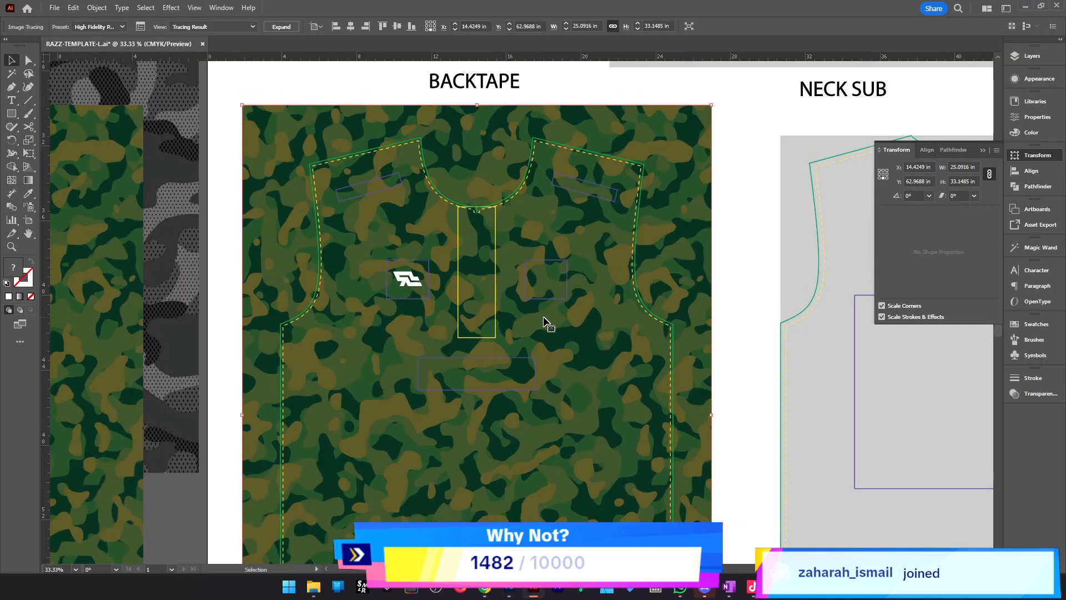
# Expand the Image Trace result on the FRONT piece into editable vector paths and deselect it
pyautogui.press('z')
pyautogui.click(442, 321)
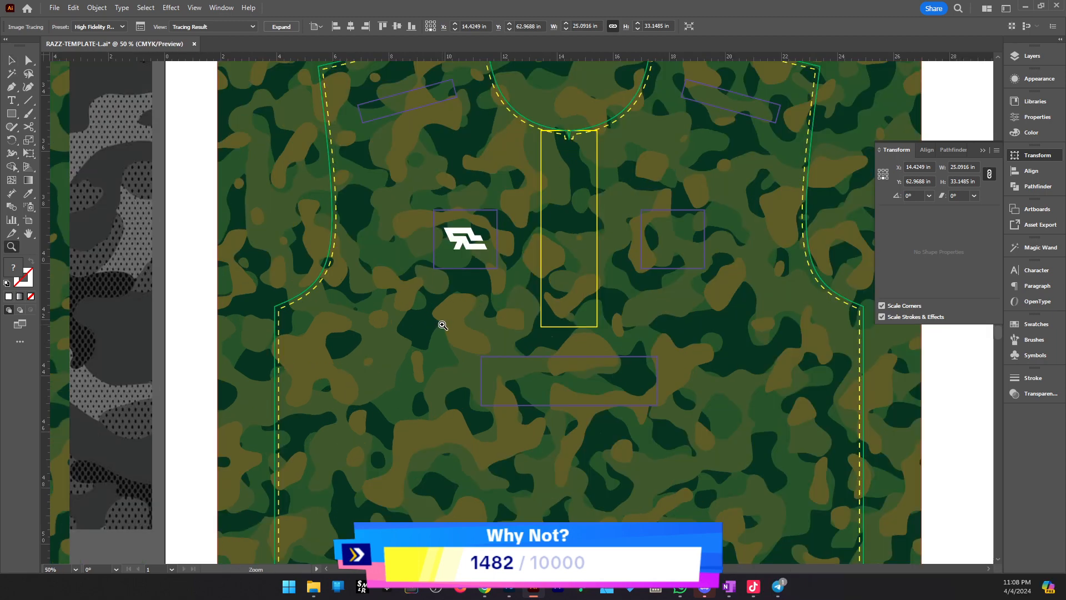
pyautogui.click(479, 318)
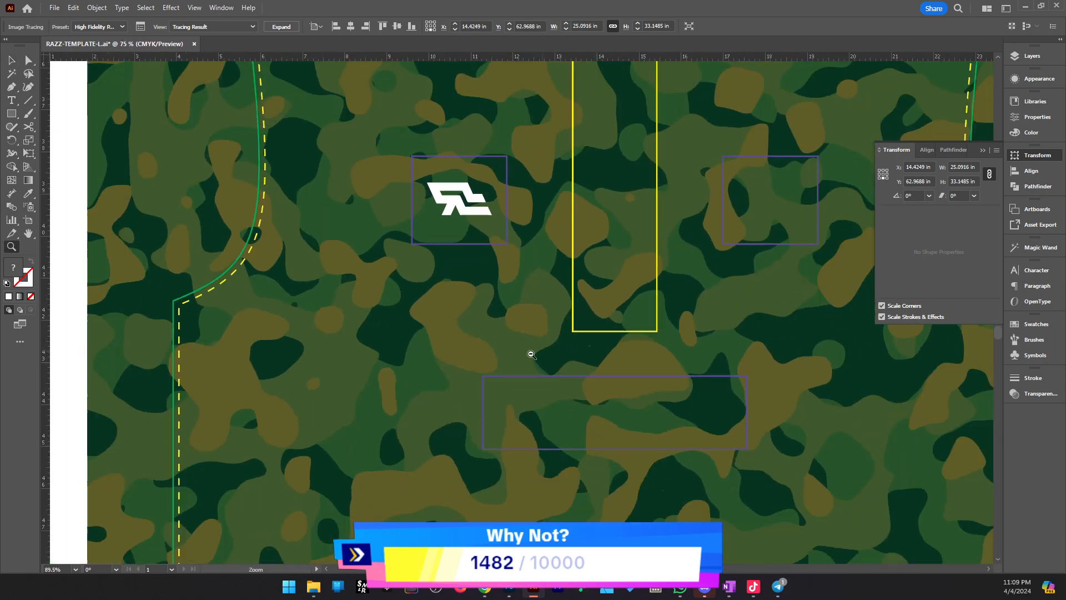
pyautogui.click(524, 354)
pyautogui.press('v')
pyautogui.press('z')
pyautogui.keyDown('alt'); pyautogui.click(409, 274); pyautogui.keyUp('alt')
pyautogui.keyDown('alt'); pyautogui.click(402, 267); pyautogui.keyUp('alt')
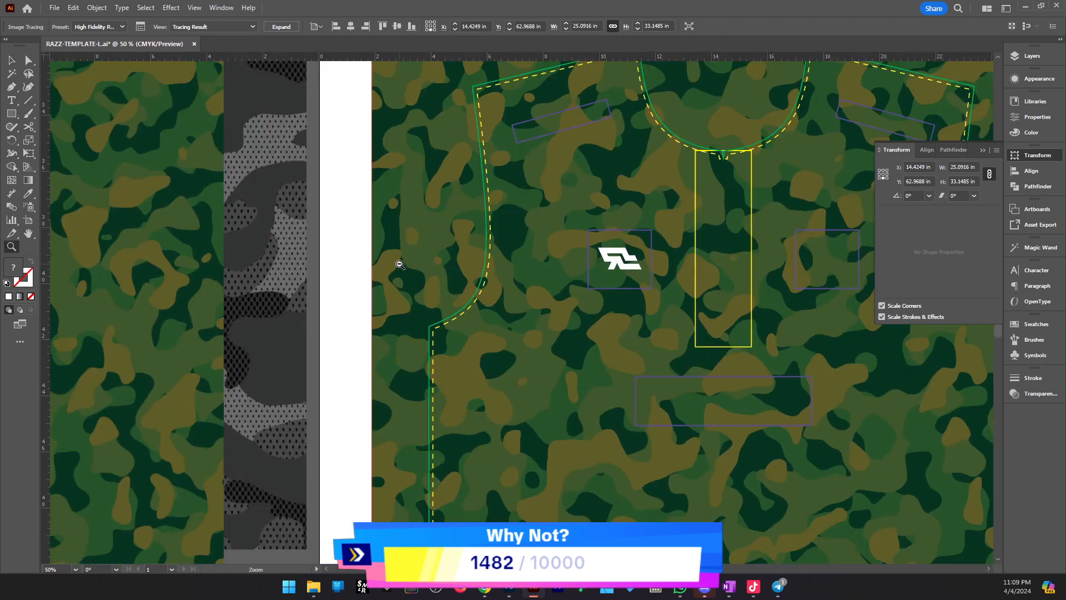
pyautogui.scroll(2, 565, 281)
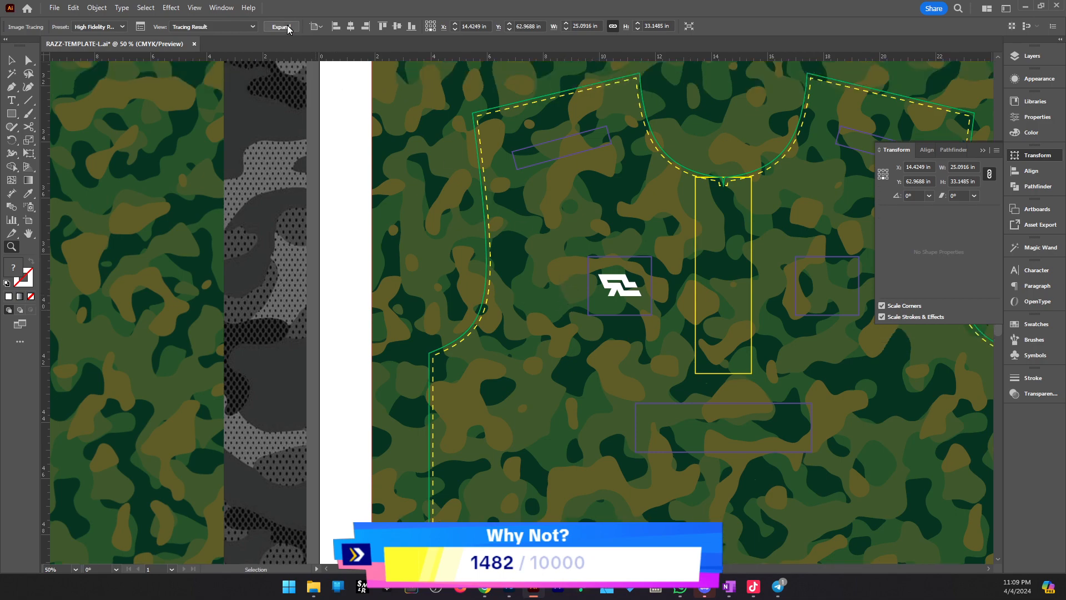
pyautogui.click(289, 29)
pyautogui.moveTo(528, 277); pyautogui.dragTo(269, 307)
pyautogui.press('v')
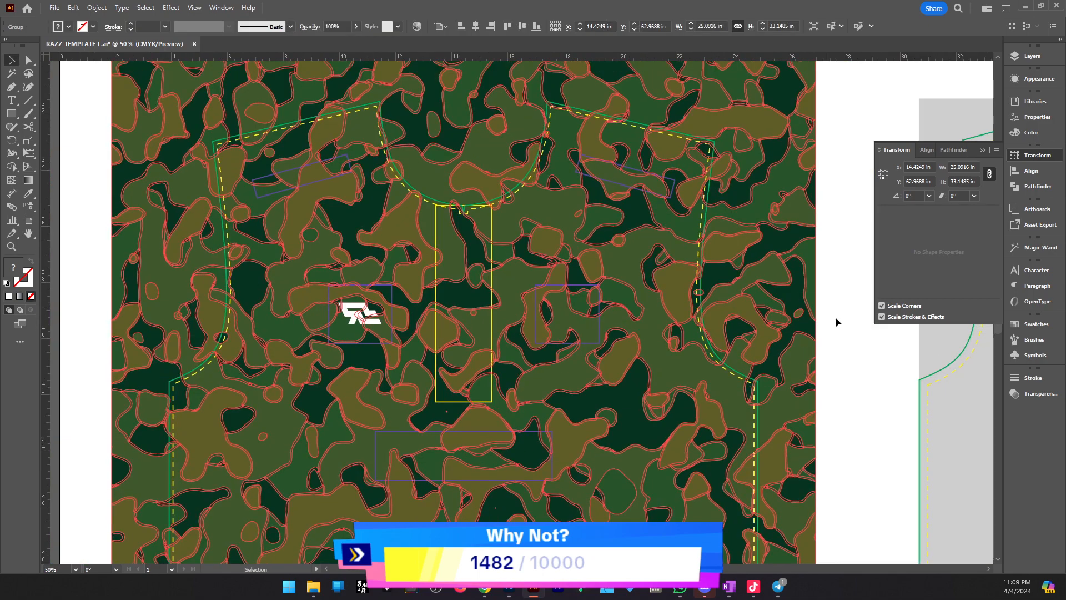
pyautogui.click(864, 335)
# Isolate the expanded camouflage group and select all its brown patches by fill colour with the Magic Wand
pyautogui.press('z')
pyautogui.click(503, 302)
pyautogui.keyDown('alt'); pyautogui.click(468, 360); pyautogui.keyUp('alt')
pyautogui.keyDown('alt'); pyautogui.click(469, 360); pyautogui.keyUp('alt')
pyautogui.click(541, 340)
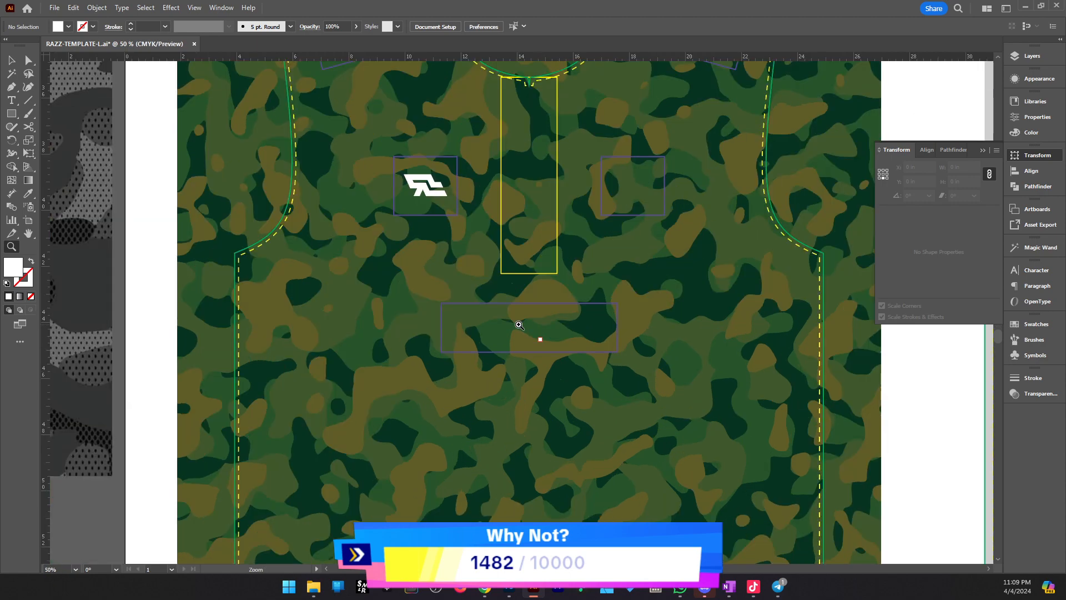
pyautogui.click(521, 326)
pyautogui.press('v')
pyautogui.doubleClick(548, 337)
pyautogui.press('y')
pyautogui.click(554, 345)
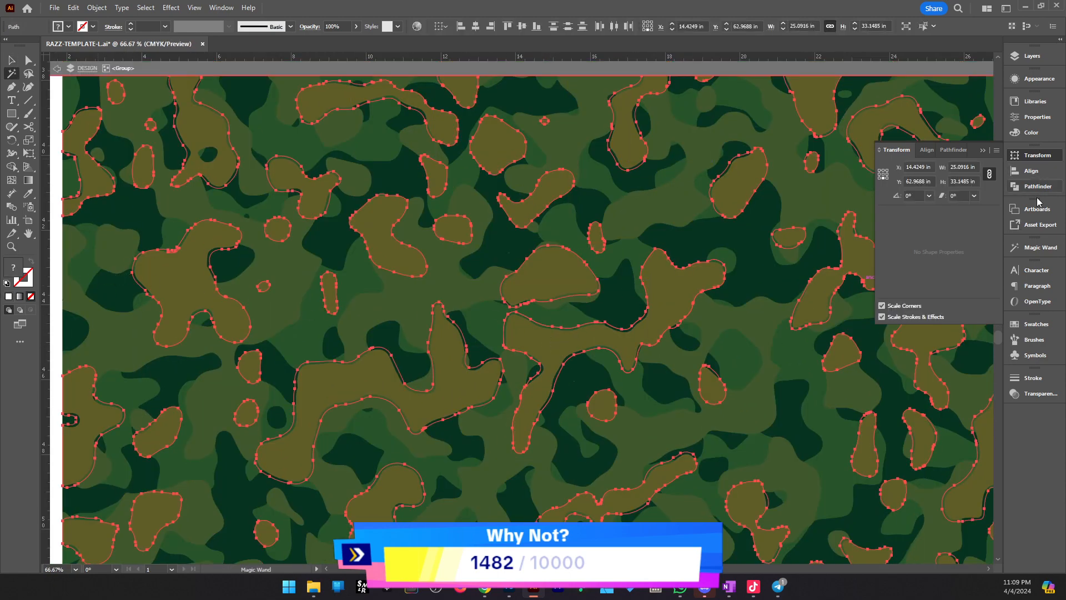
# Set the Magic Wand's fill colour tolerance to 1 and select the brown patches again
pyautogui.click(1040, 247)
pyautogui.doubleClick(975, 258)
pyautogui.write('1')
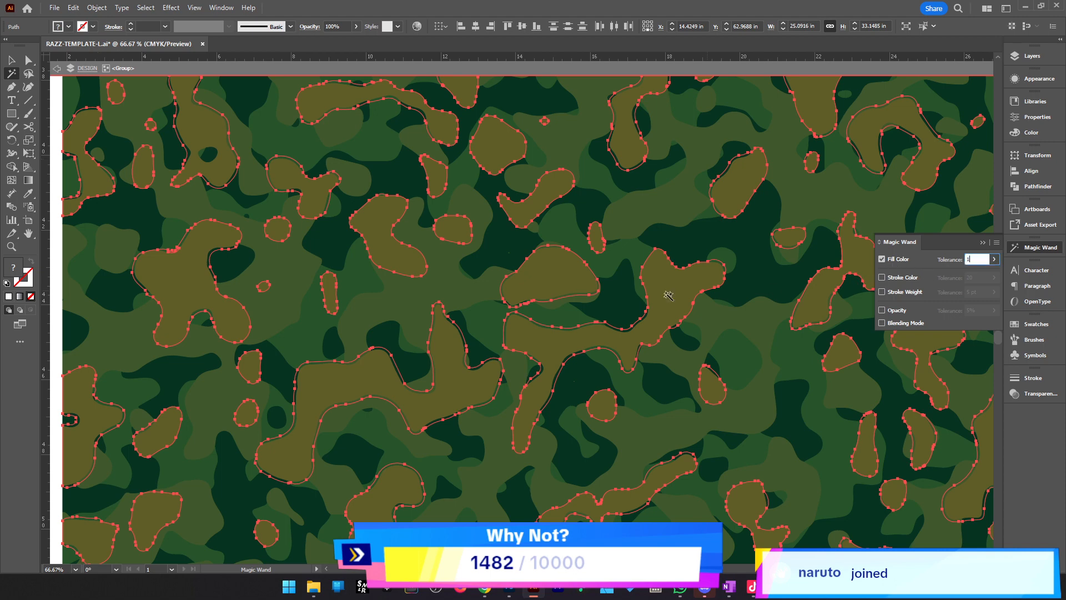
pyautogui.press('Return')
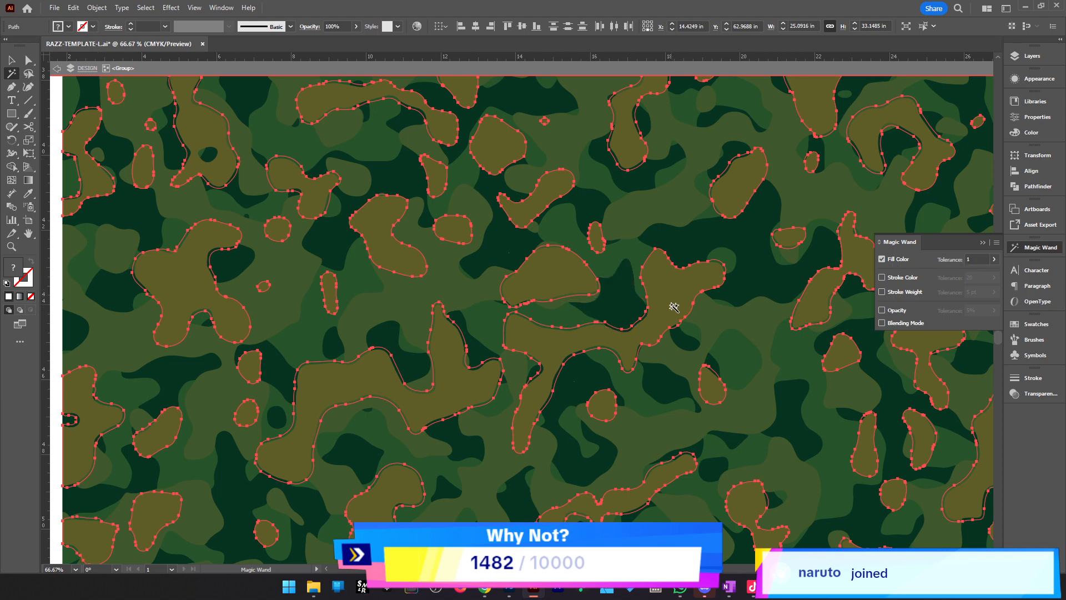
pyautogui.click(748, 327)
pyautogui.click(683, 299)
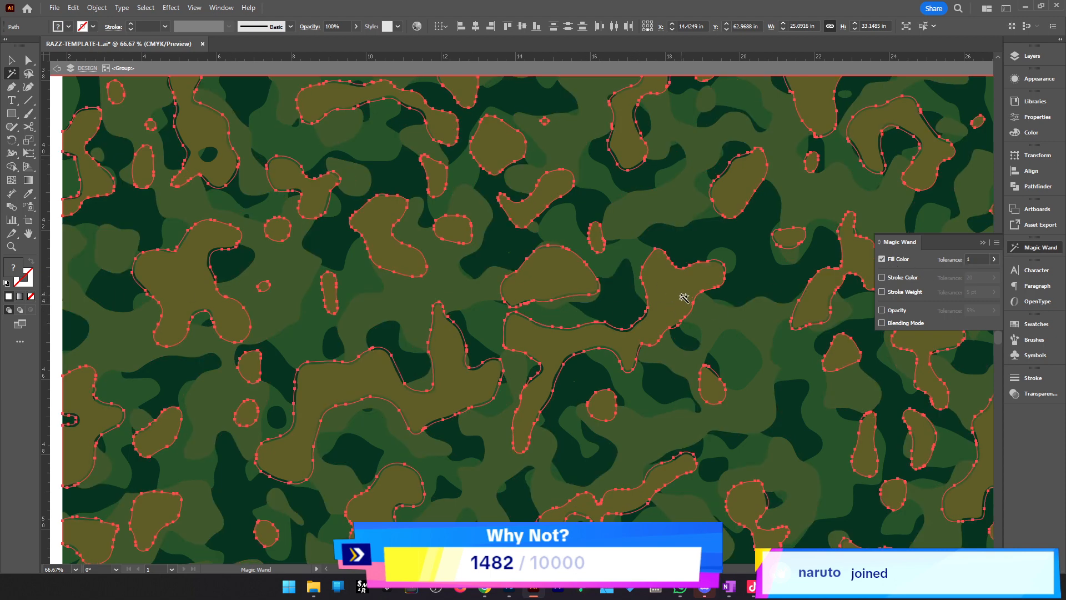
# Recolour the brown patches of the camouflage to the light green #5f9b19
pyautogui.doubleClick(16, 272)
pyautogui.click(610, 333)
pyautogui.click(636, 320)
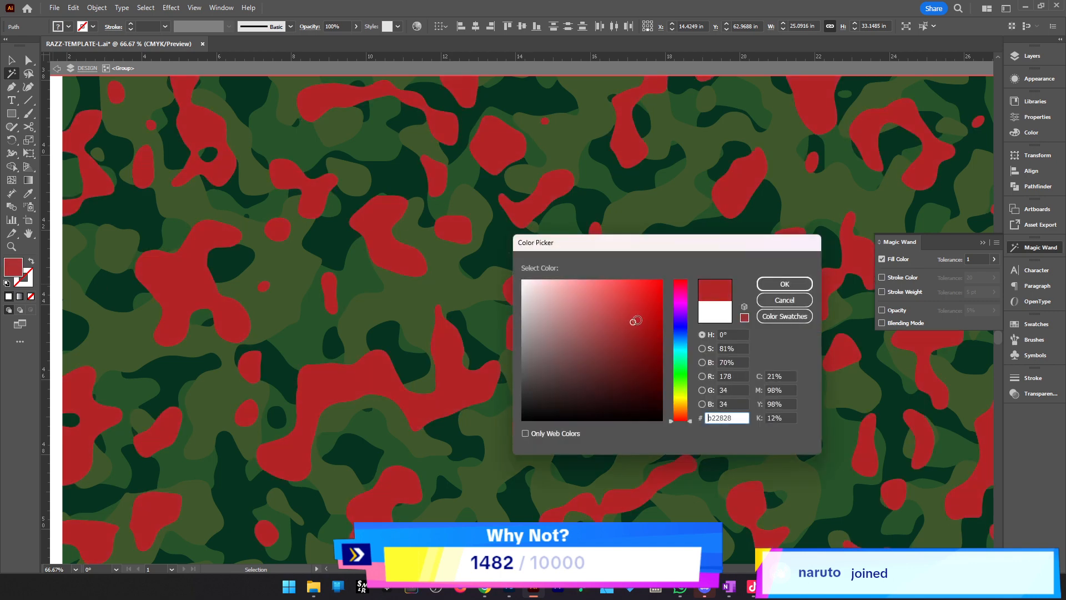
pyautogui.moveTo(681, 369)
pyautogui.mouseDown()
pyautogui.moveTo(680, 399)
pyautogui.moveTo(680, 386)
pyautogui.mouseUp()
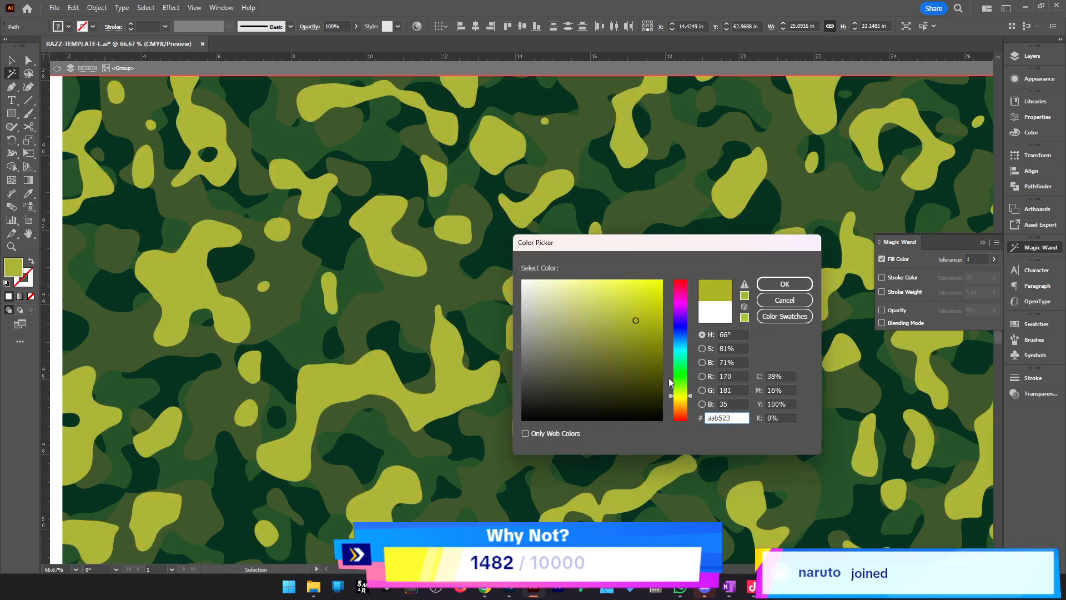
pyautogui.click(640, 330)
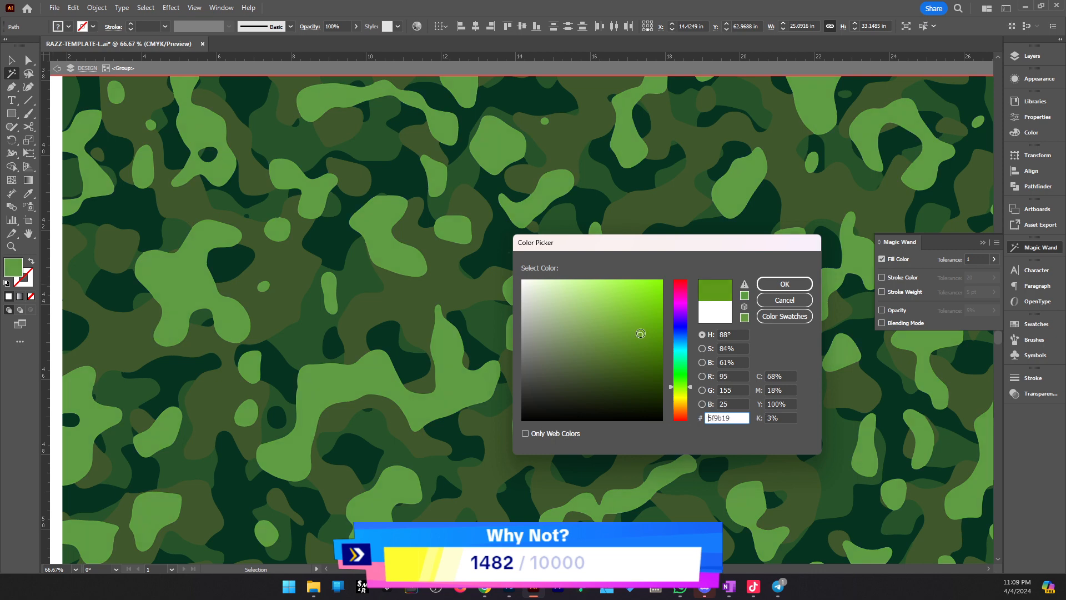
pyautogui.click(785, 284)
# Select the darkest green patches with the Magic Wand and recolour them to the near-black green #032606
pyautogui.click(477, 348)
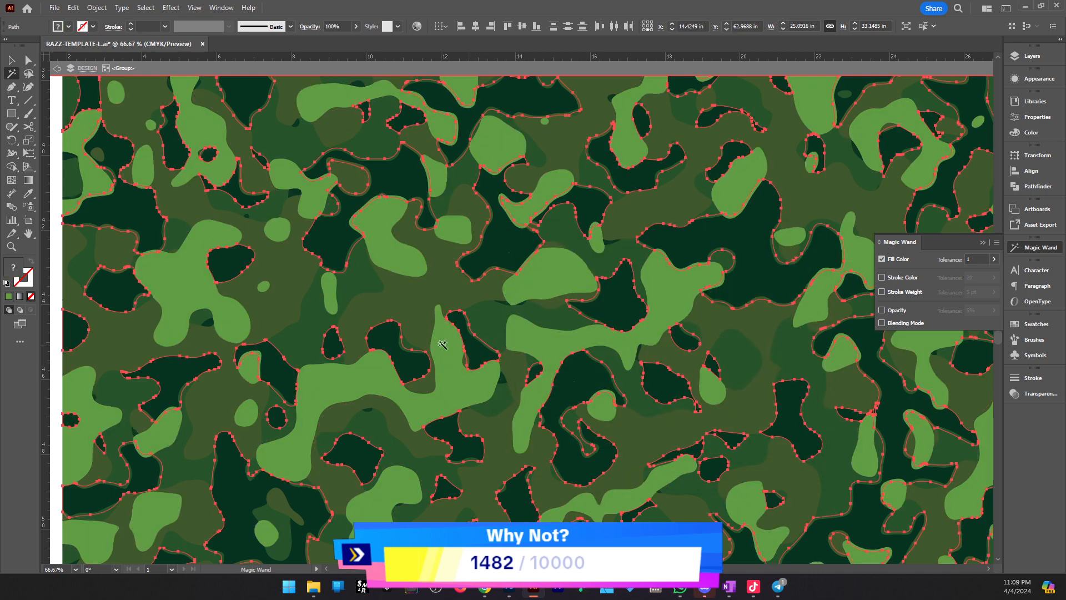
pyautogui.doubleClick(14, 272)
pyautogui.moveTo(635, 334)
pyautogui.mouseDown()
pyautogui.moveTo(635, 368)
pyautogui.moveTo(655, 403)
pyautogui.moveTo(652, 391)
pyautogui.moveTo(689, 375)
pyautogui.moveTo(651, 389)
pyautogui.moveTo(654, 399)
pyautogui.mouseUp()
pyautogui.click(785, 284)
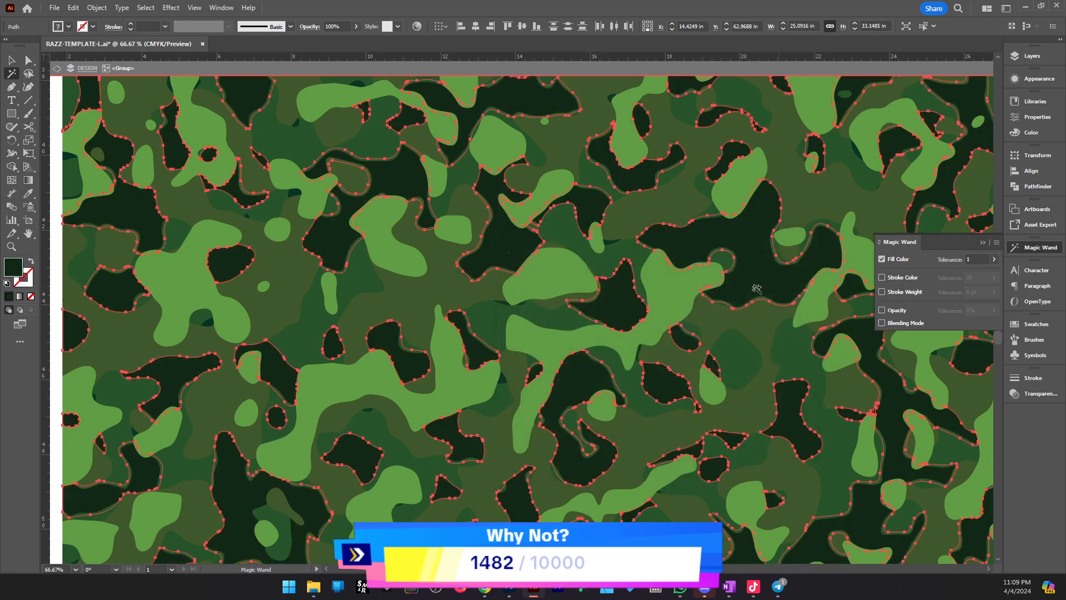
# Select the mid-green patches of the camouflage and recolour them to a brighter, slightly bluish green
pyautogui.click(493, 322)
pyautogui.press('v')
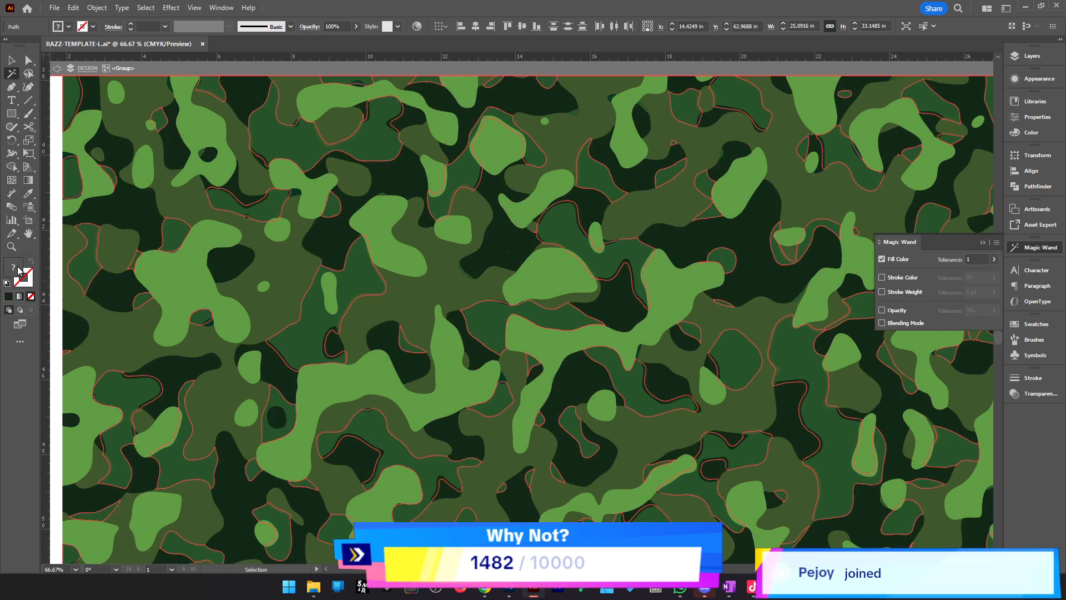
pyautogui.doubleClick(18, 270)
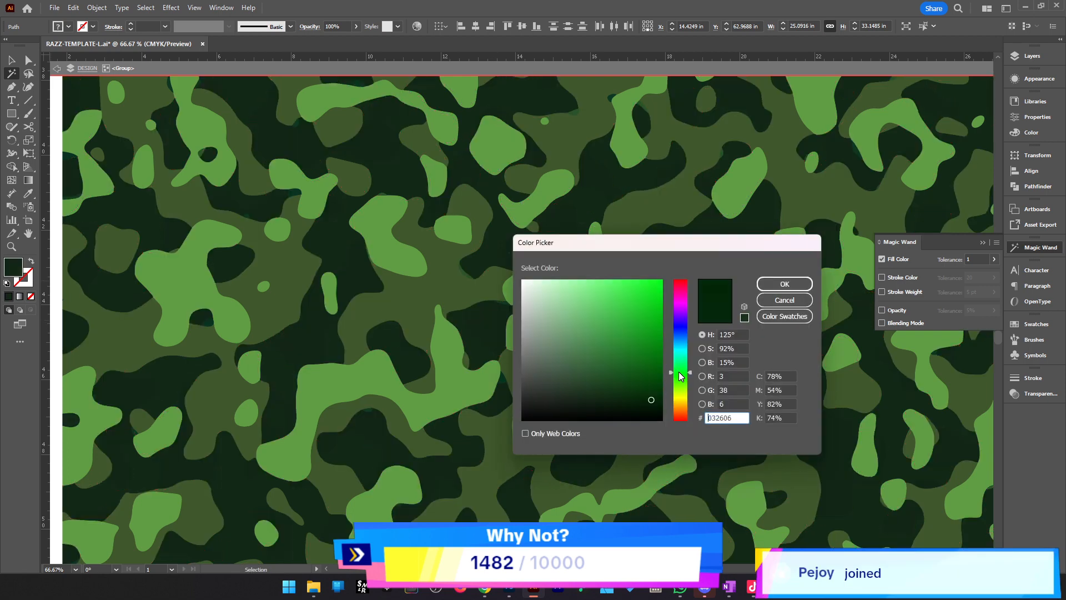
pyautogui.moveTo(642, 354)
pyautogui.mouseDown()
pyautogui.moveTo(638, 343)
pyautogui.moveTo(626, 359)
pyautogui.mouseUp()
pyautogui.moveTo(681, 382); pyautogui.dragTo(682, 370)
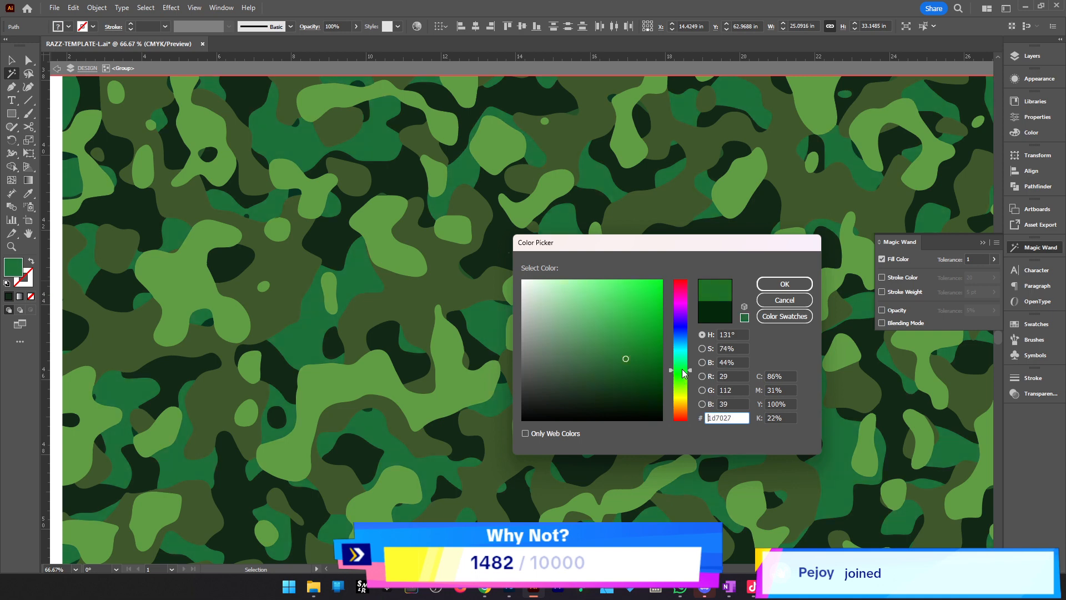
pyautogui.click(784, 284)
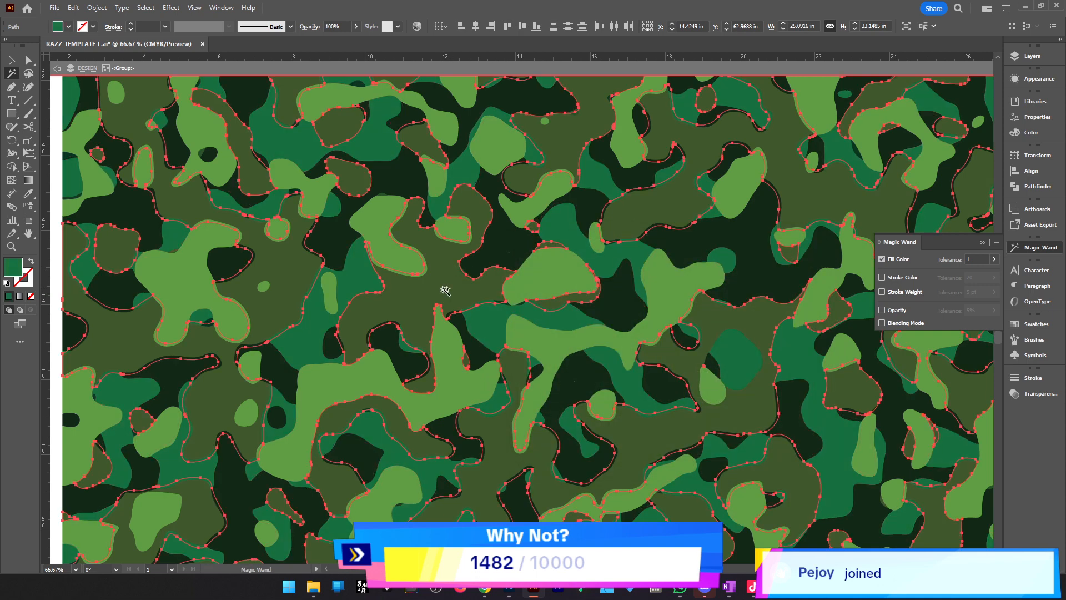
# Recolour the olive patches to the deep green #094722 and leave the group's isolation mode
pyautogui.doubleClick(16, 268)
pyautogui.click(639, 381)
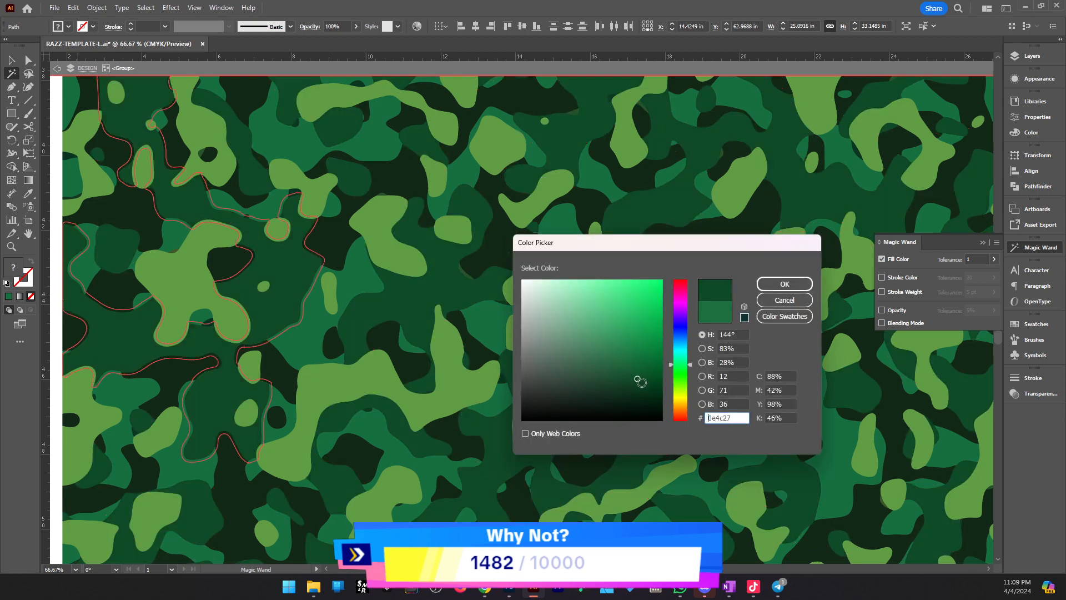
pyautogui.moveTo(638, 381); pyautogui.dragTo(645, 382)
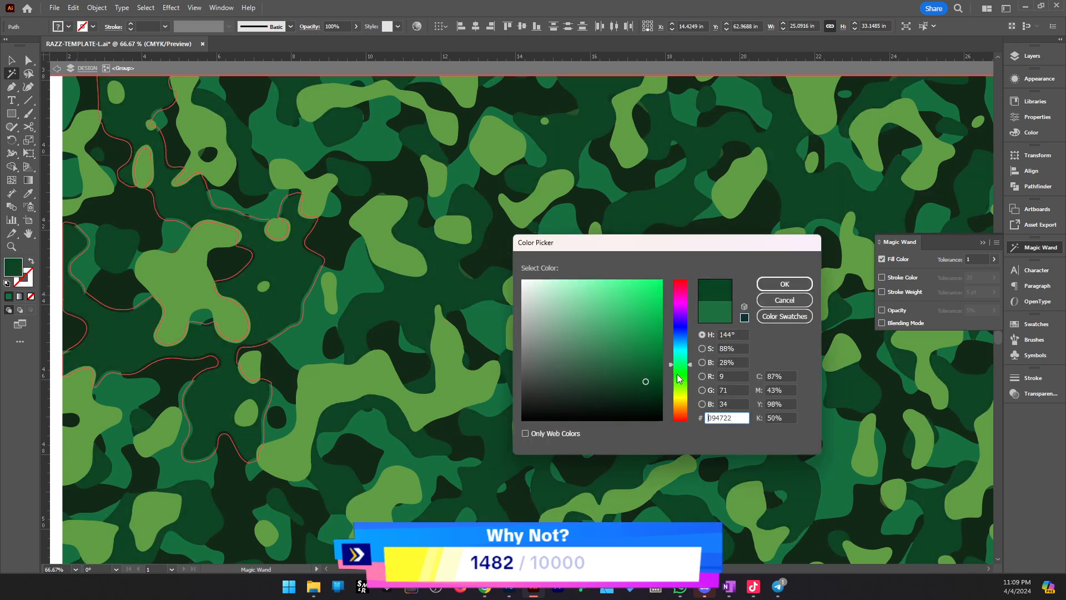
pyautogui.click(785, 284)
pyautogui.hotkey('ctrl', '-')
pyautogui.hotkey('ctrl', '-')
pyautogui.hotkey('ctrl', '-')
pyautogui.press('v')
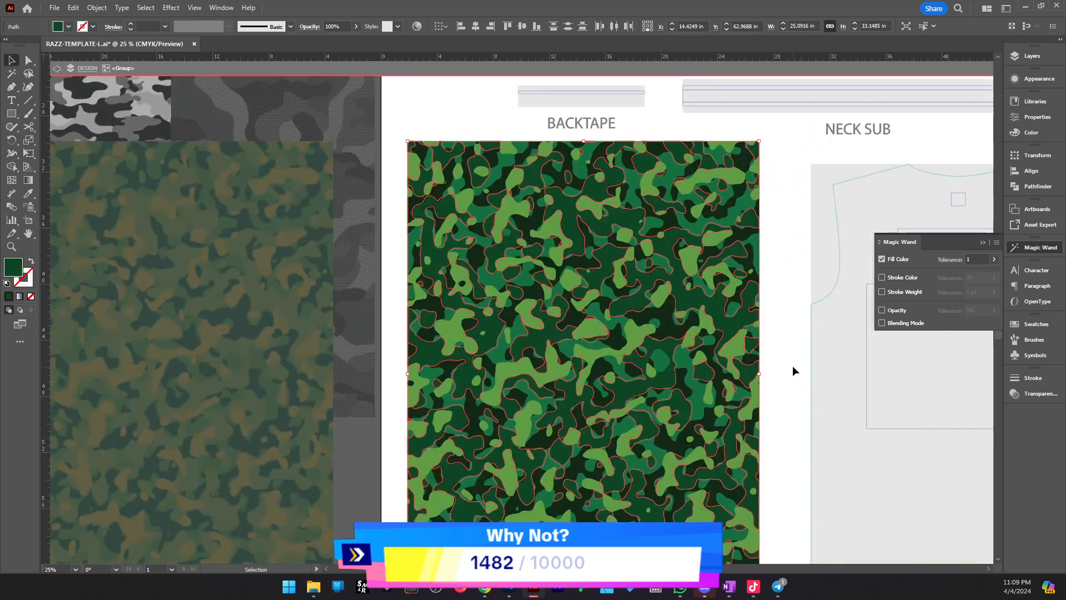
pyautogui.doubleClick(793, 367)
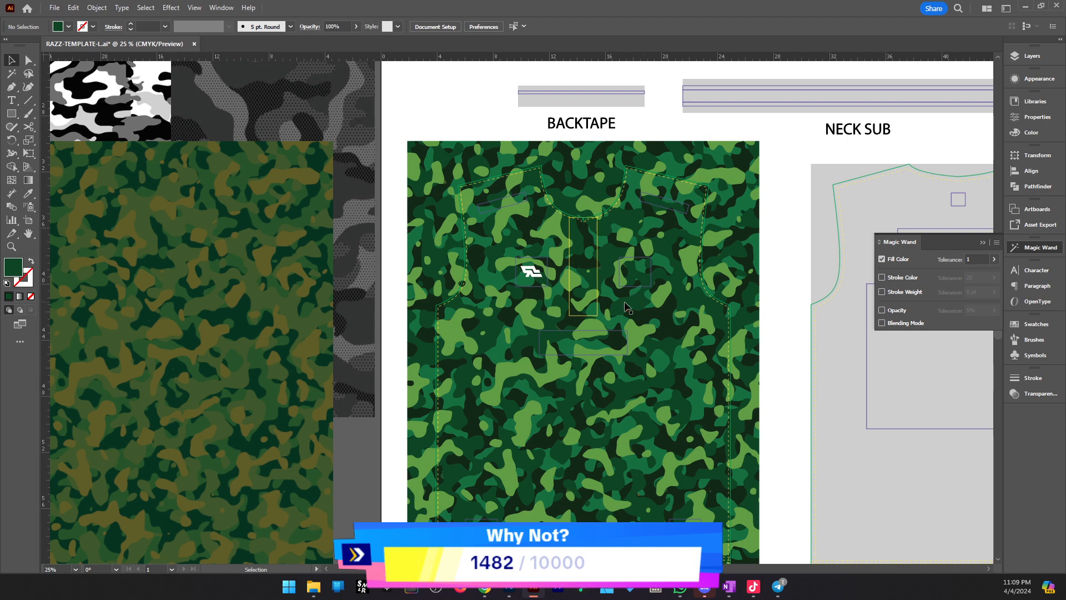
# Enlarge the recoloured camouflage group proportionally about its centre until it reaches past the artboard's left edge
pyautogui.click(628, 308)
pyautogui.moveTo(760, 373); pyautogui.dragTo(792, 373)
pyautogui.click(798, 367)
pyautogui.press('z')
pyautogui.keyDown('alt'); pyautogui.click(532, 322); pyautogui.keyUp('alt')
pyautogui.moveTo(509, 358); pyautogui.dragTo(664, 335)
pyautogui.scroll(-1, 695, 320)
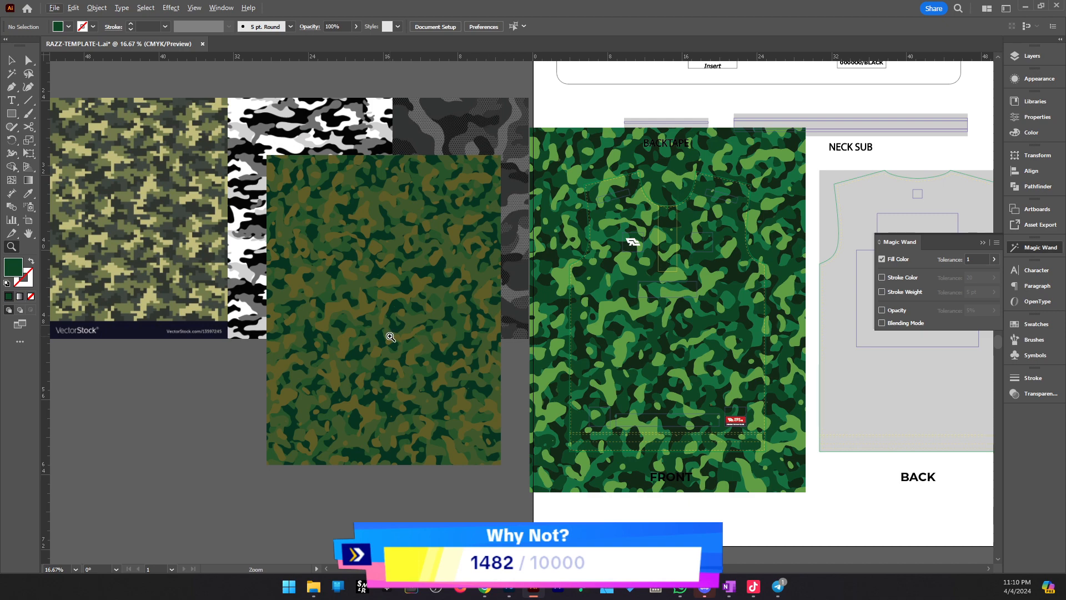
pyautogui.click(389, 341)
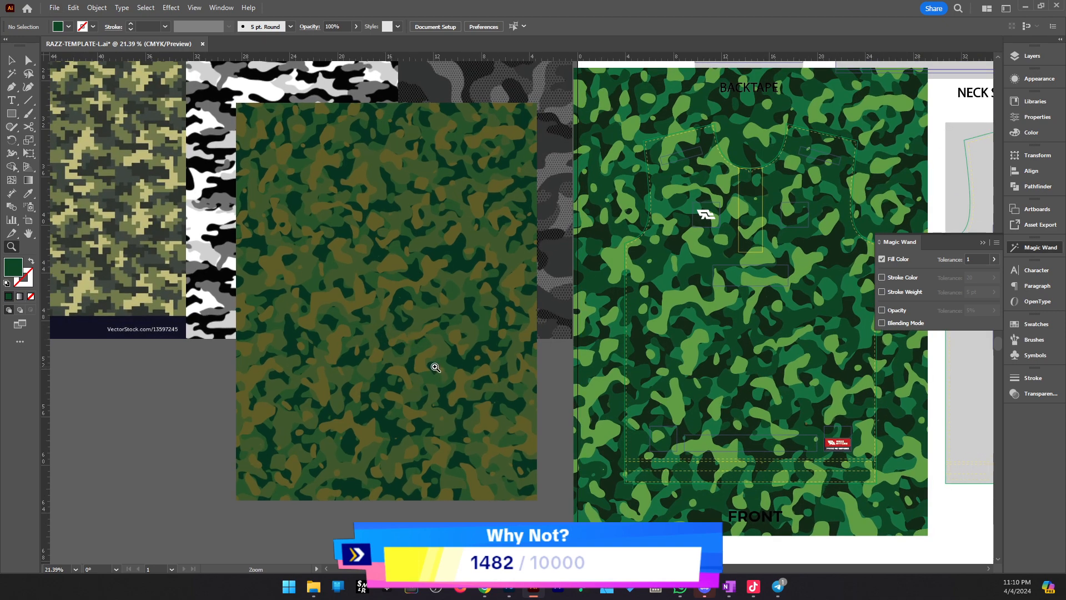
# Switch to the camouflage document in Photoshop and hide the flattened Layer 3
pyautogui.moveTo(612, 443); pyautogui.dragTo(482, 445)
pyautogui.hotkey('alt', 'Tab')
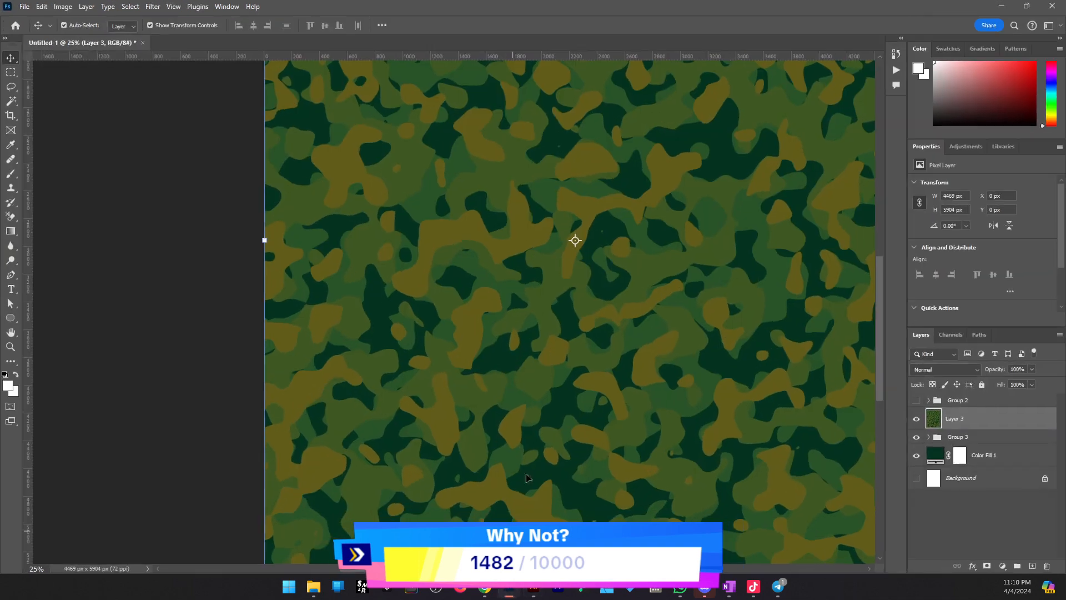
pyautogui.press('z')
pyautogui.keyDown('alt'); pyautogui.click(627, 303); pyautogui.keyUp('alt')
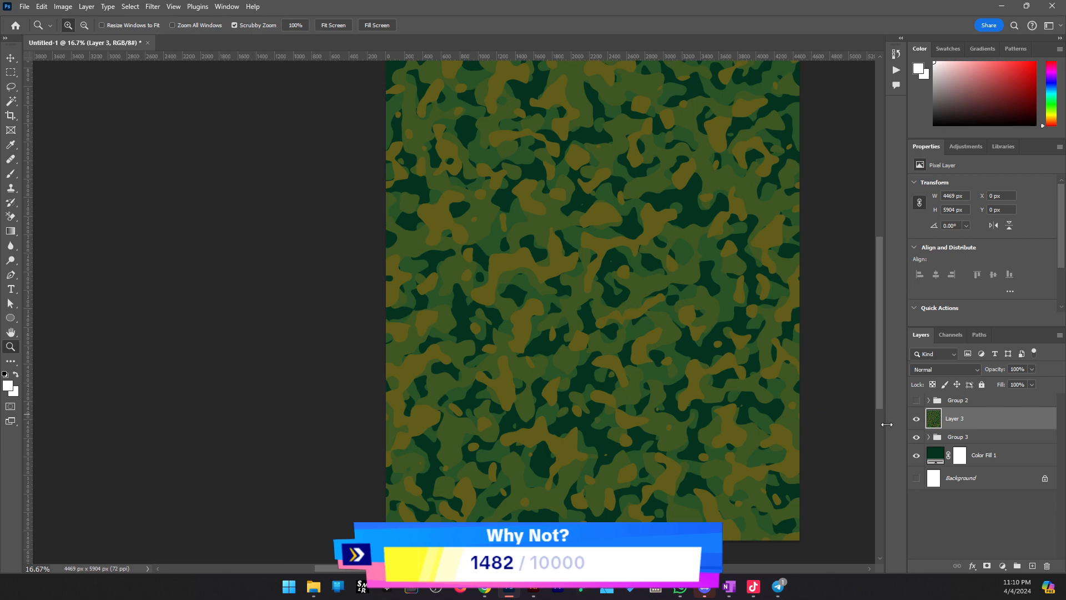
pyautogui.click(916, 418)
# Duplicate Group 3 and hide the original group beneath the copy
pyautogui.click(927, 439)
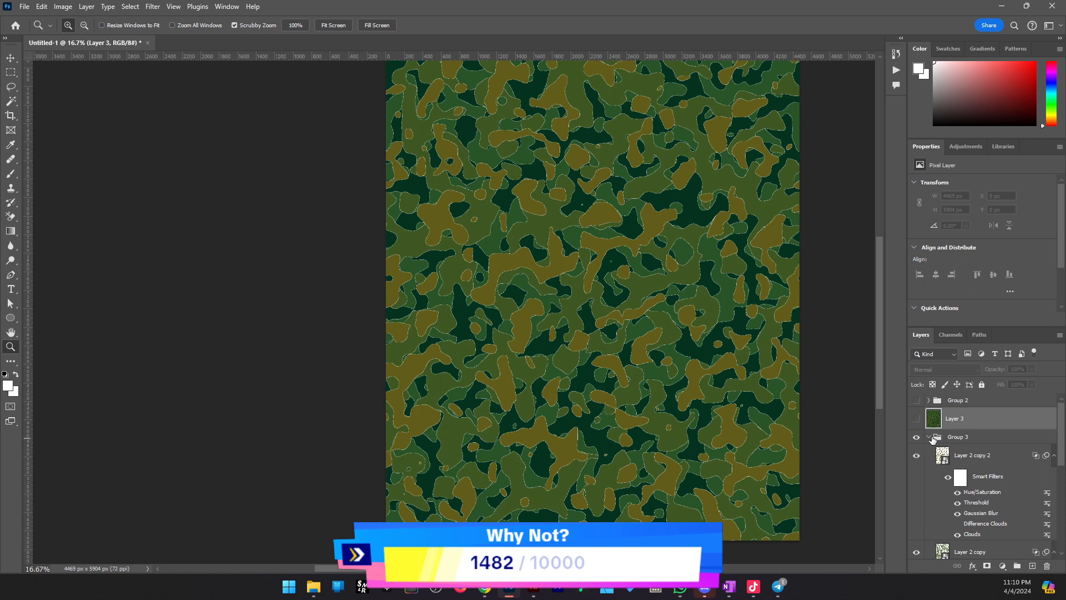
pyautogui.click(955, 438)
pyautogui.click(929, 438)
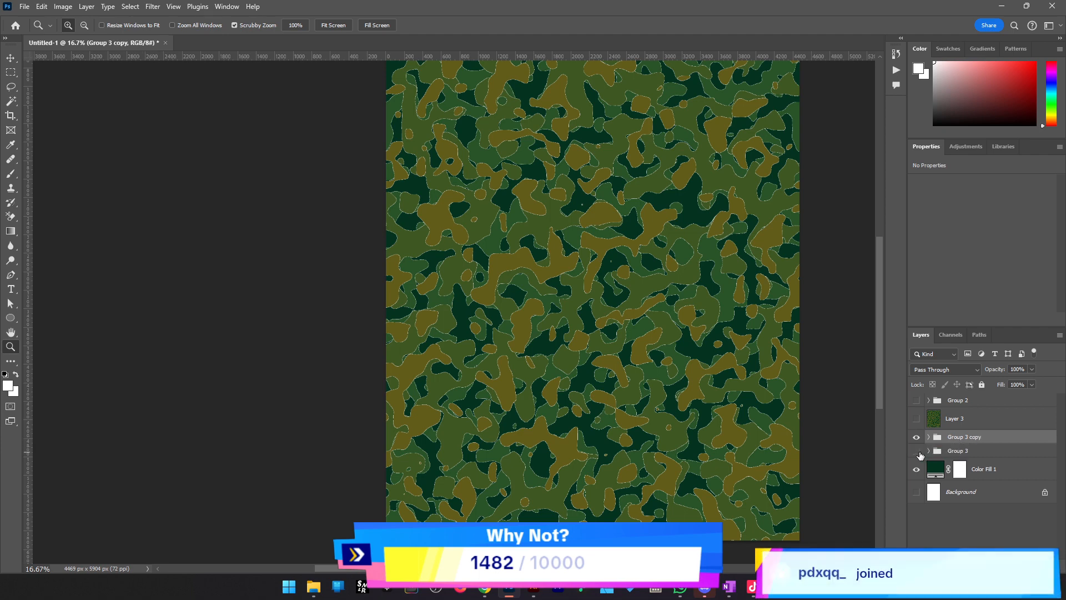
pyautogui.scroll(1, 628, 419)
pyautogui.click(520, 369)
pyautogui.press('v')
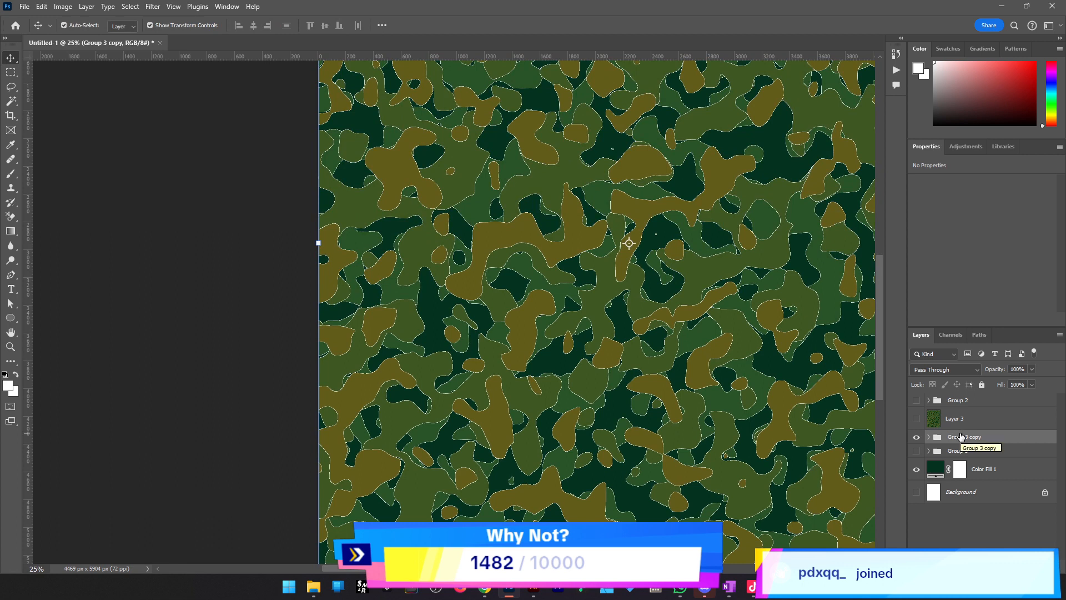
# Apply a Mosaic filter with a cell size of 60 square to Layer 2 inside Group 3 copy
pyautogui.click(929, 437)
pyautogui.scroll(-5, 997, 469)
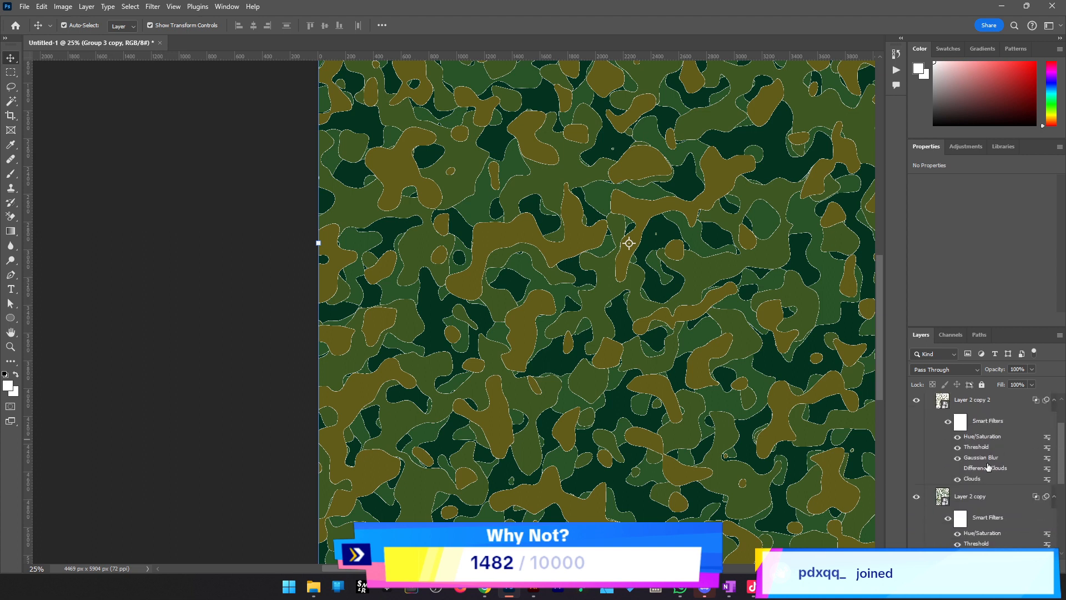
pyautogui.click(1000, 476)
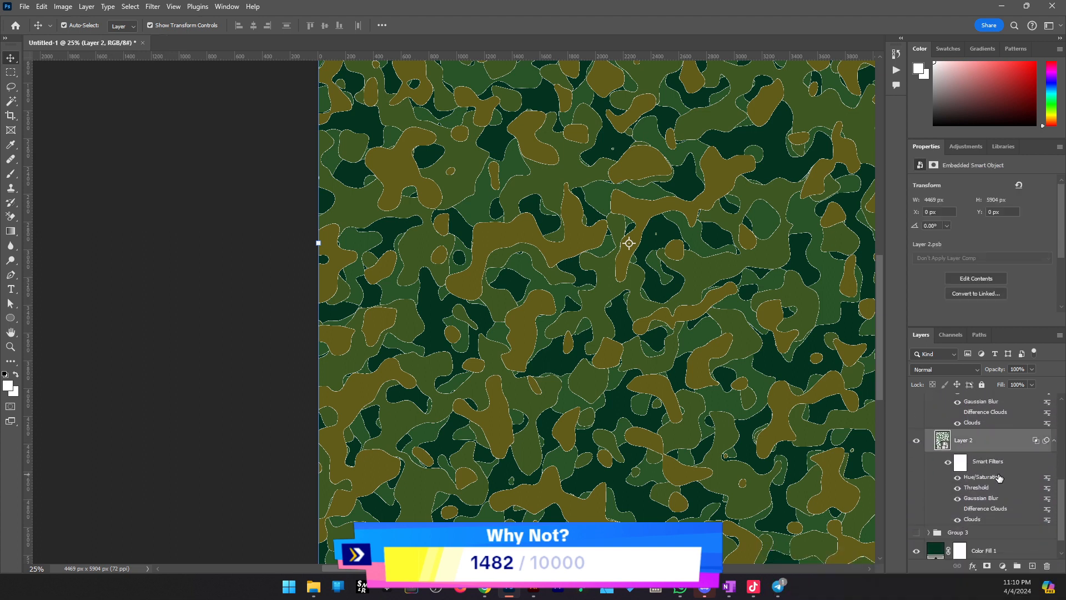
pyautogui.scroll(5, 996, 472)
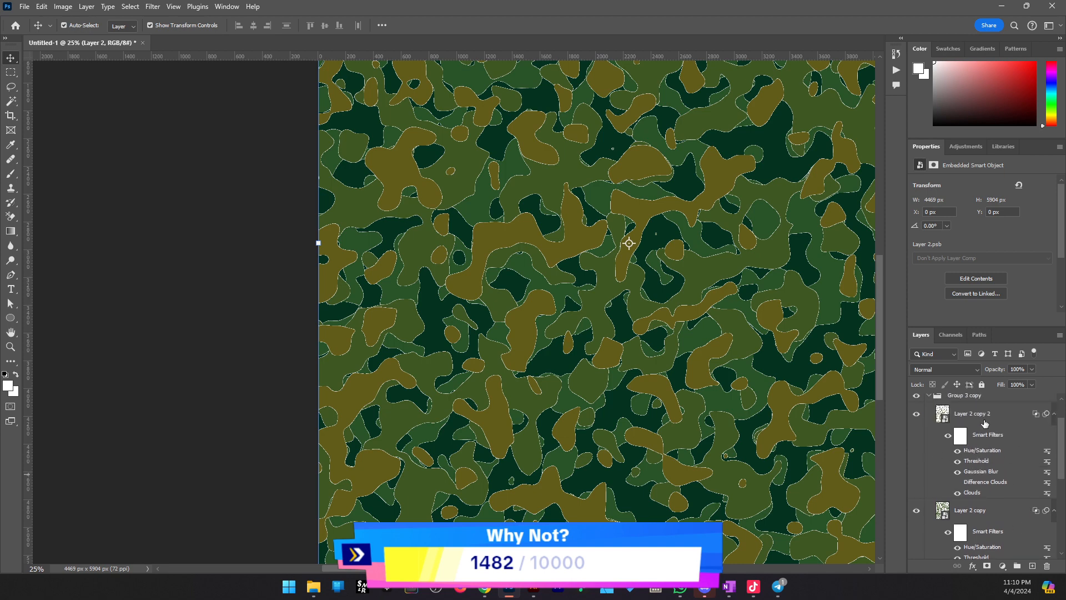
pyautogui.scroll(-5, 980, 444)
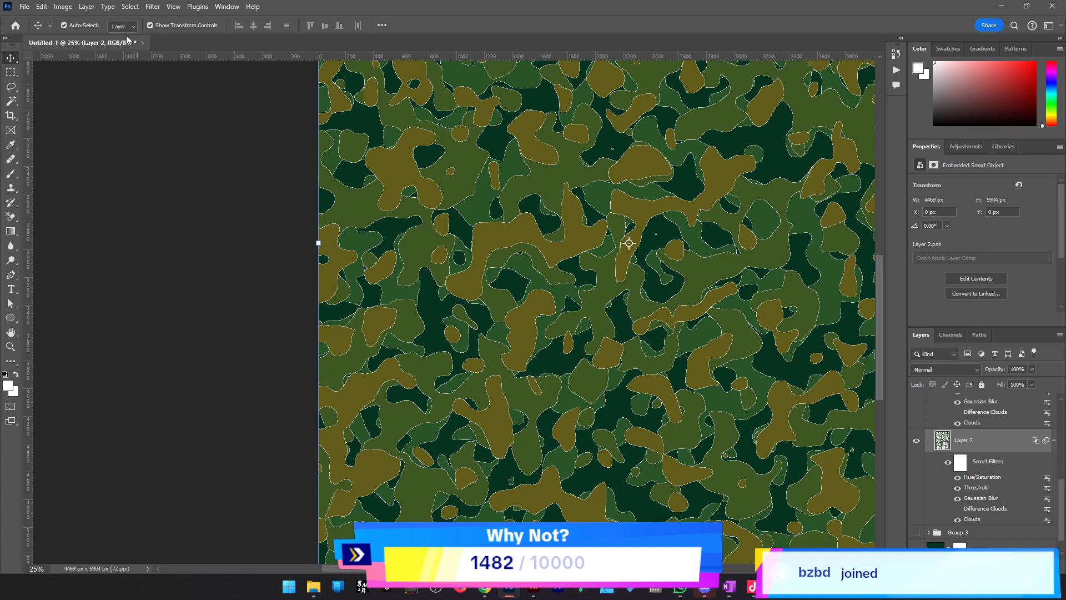
pyautogui.click(152, 7)
pyautogui.moveTo(245, 244)
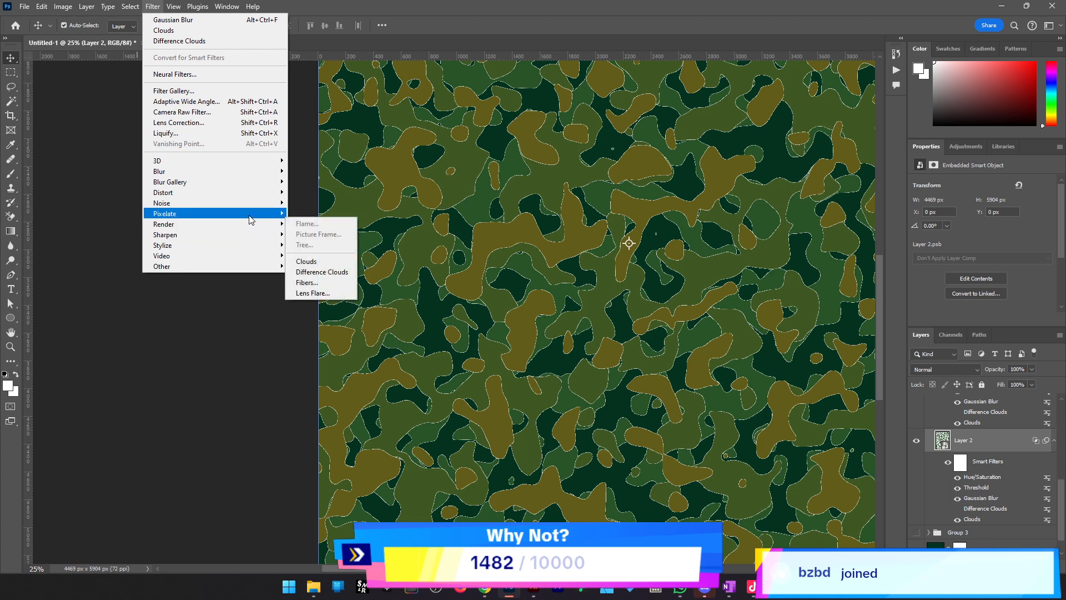
pyautogui.moveTo(249, 219)
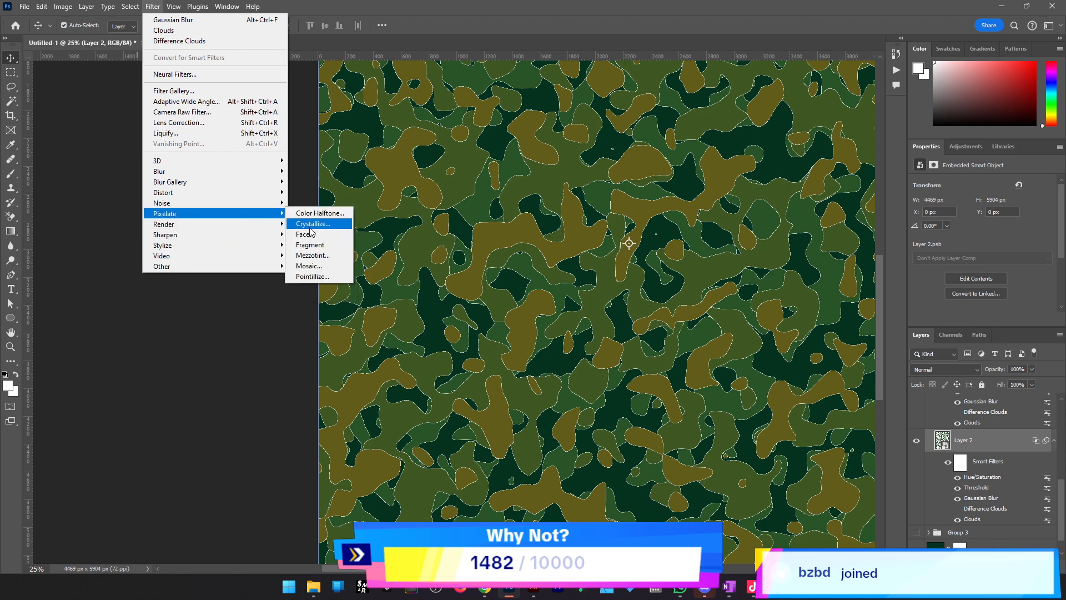
pyautogui.click(331, 267)
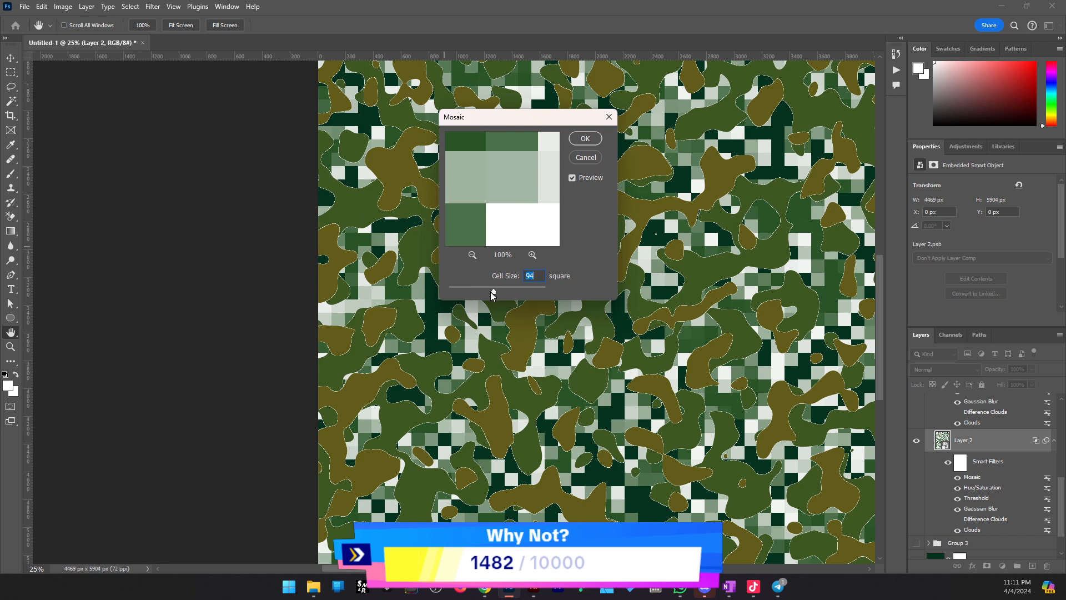
pyautogui.moveTo(493, 292); pyautogui.dragTo(478, 291)
pyautogui.press('alt')
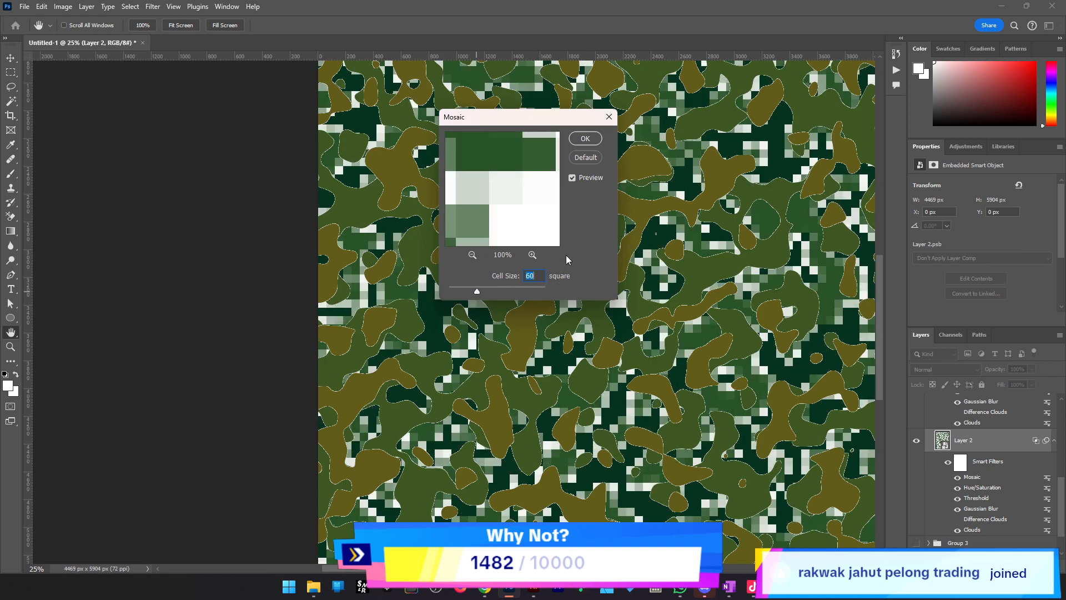
pyautogui.click(585, 138)
# Move Layer 2's Mosaic smart filter below its Hue/Saturation filter
pyautogui.scroll(1, 989, 472)
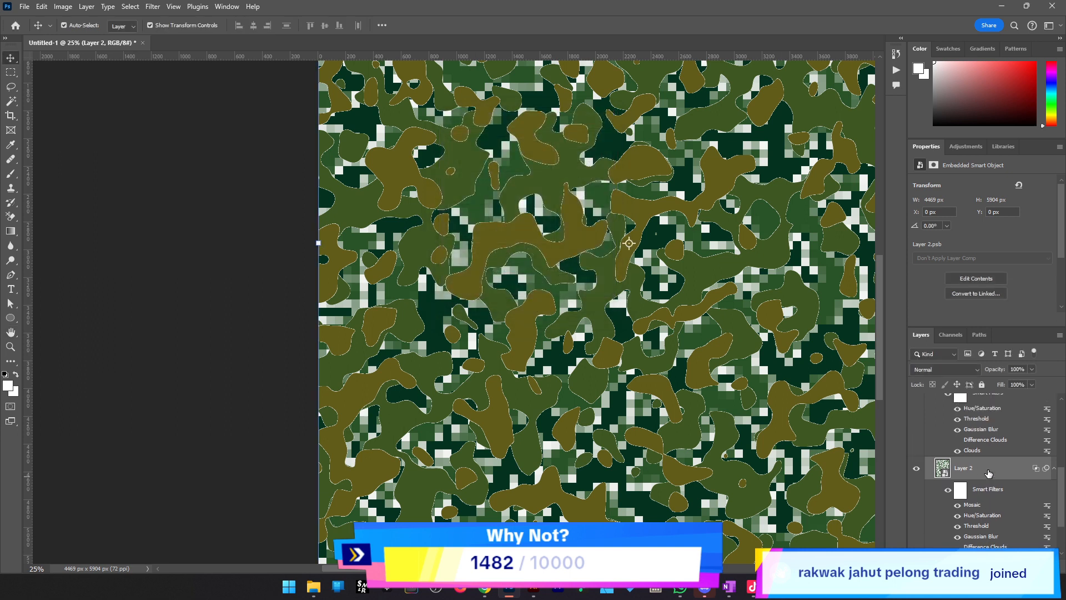
pyautogui.scroll(-1, 977, 496)
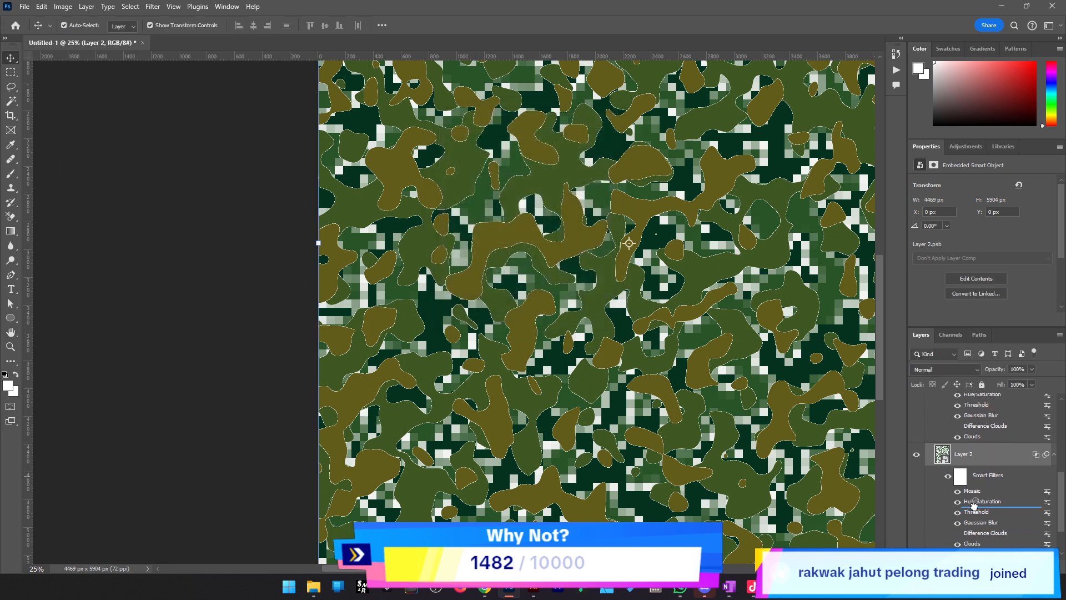
pyautogui.moveTo(982, 503); pyautogui.dragTo(988, 505)
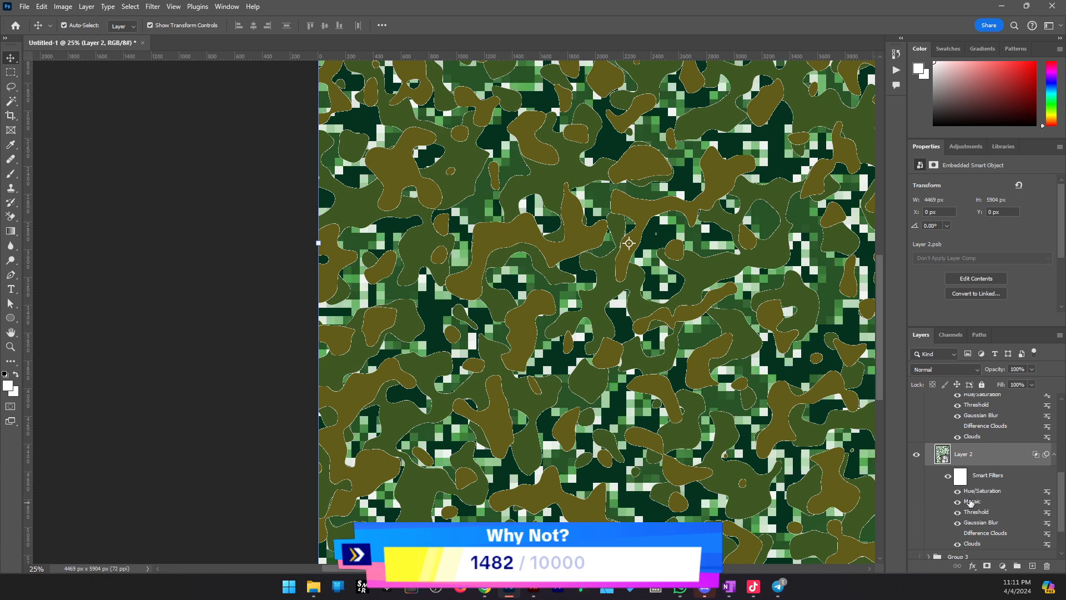
# Apply a Mosaic filter with a cell size of 60 to Layer 2 copy and place it below Hue/Saturation
pyautogui.scroll(1, 997, 502)
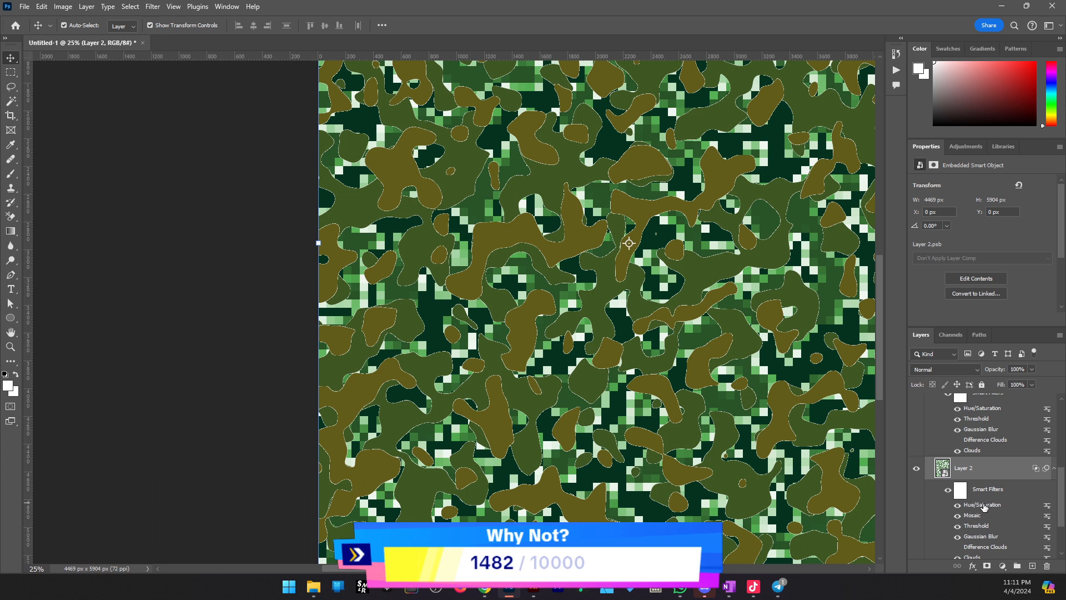
pyautogui.scroll(2, 989, 508)
pyautogui.click(981, 460)
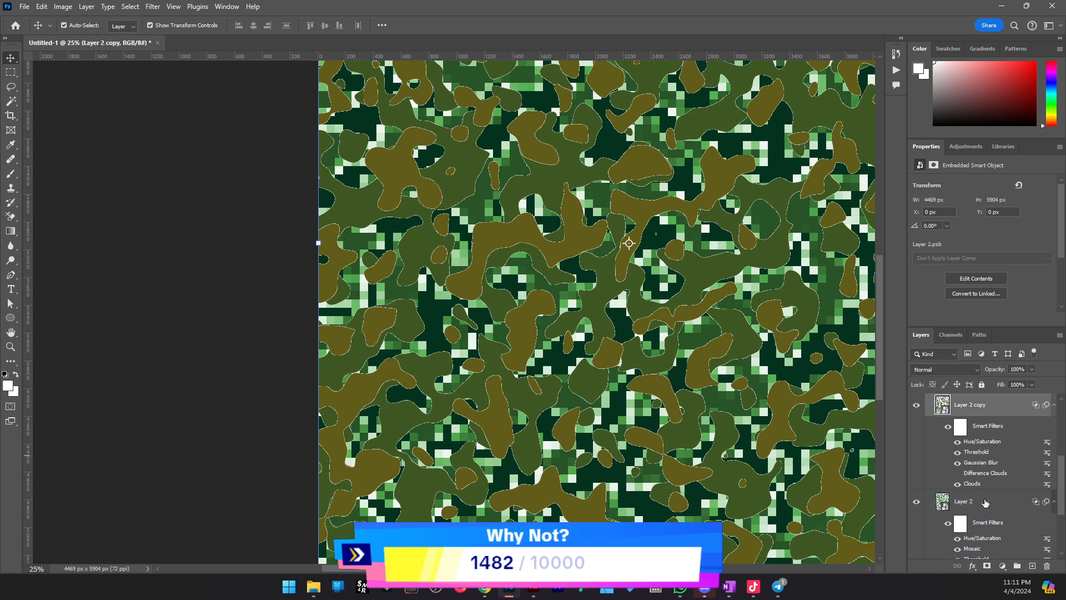
pyautogui.click(153, 6)
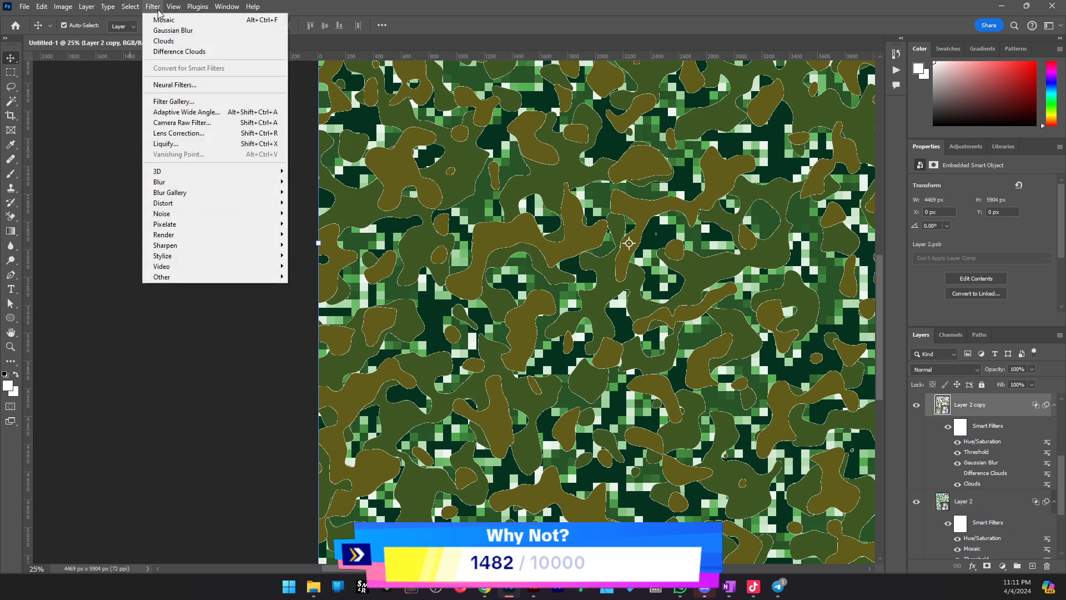
pyautogui.click(161, 20)
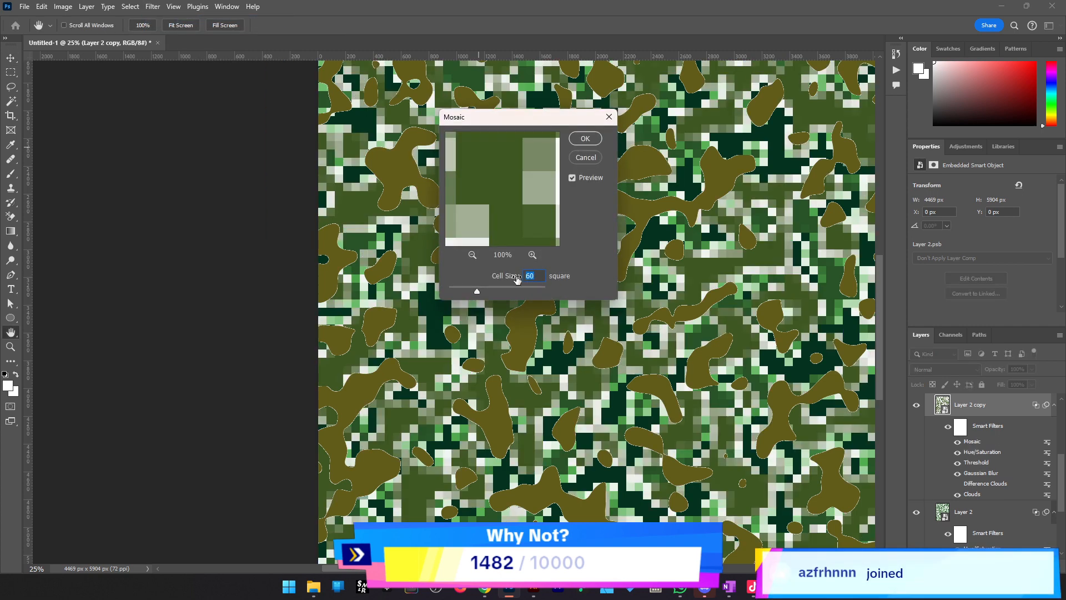
pyautogui.click(586, 148)
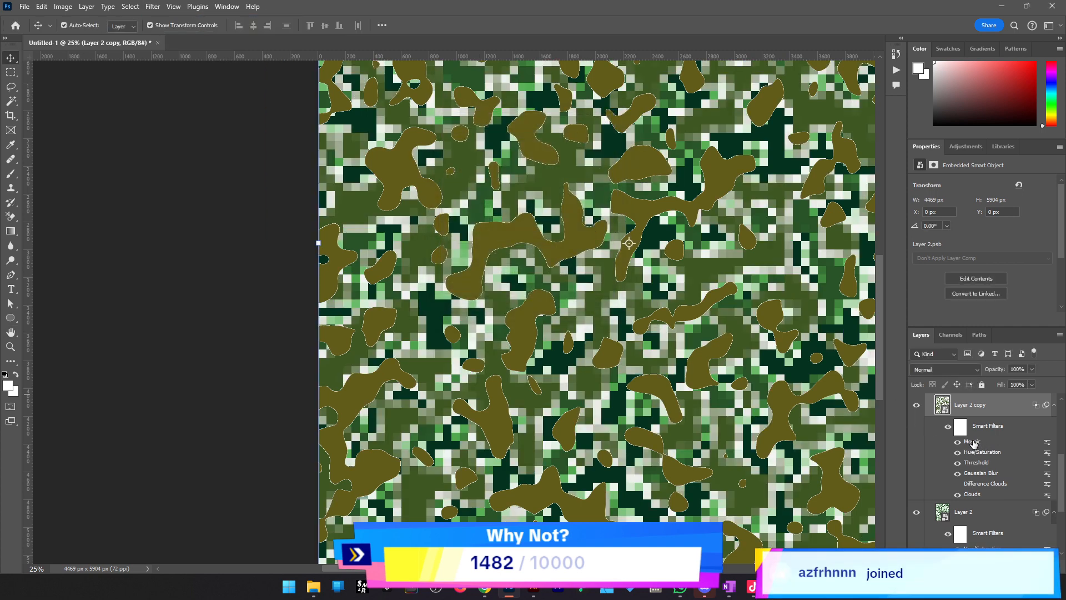
pyautogui.moveTo(973, 443); pyautogui.dragTo(975, 456)
# Add the same 60-square Mosaic filter to Layer 2 copy 2 and place it below Hue/Saturation
pyautogui.scroll(4, 983, 446)
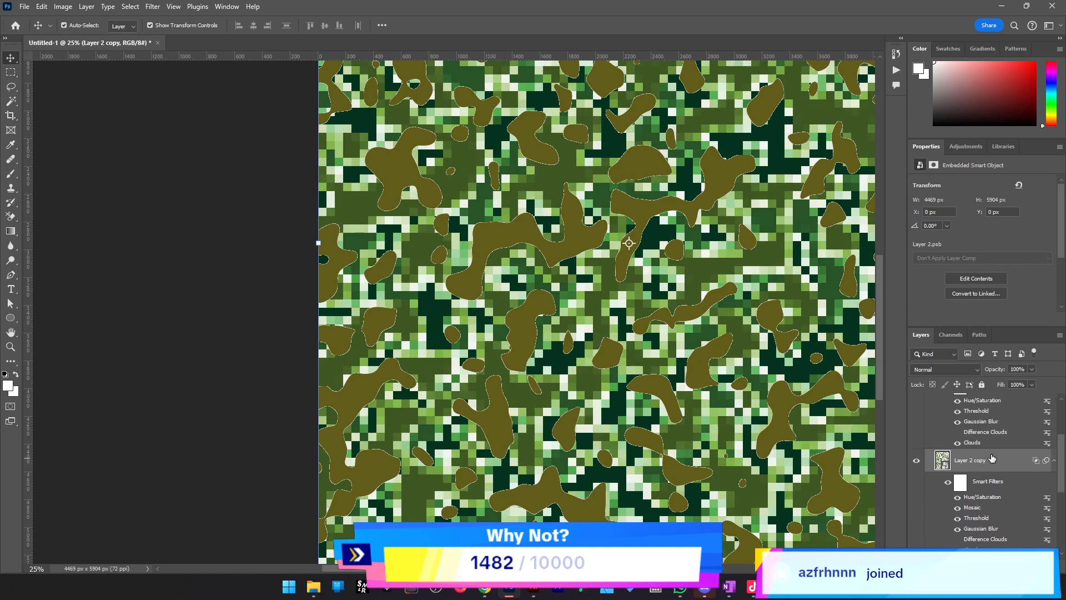
pyautogui.click(987, 443)
pyautogui.scroll(1, 986, 443)
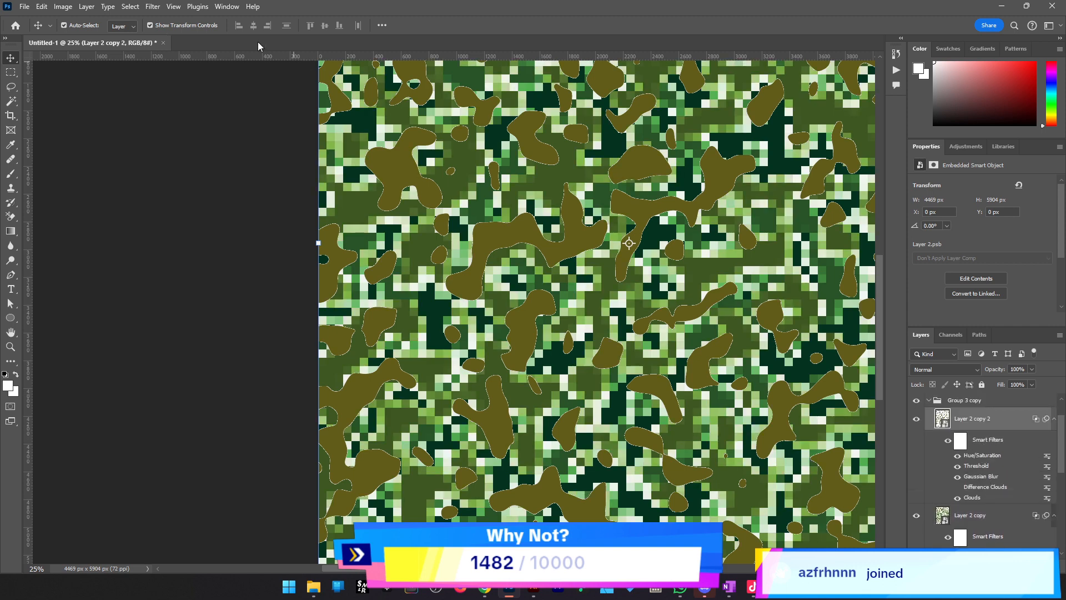
pyautogui.click(153, 6)
pyautogui.click(167, 17)
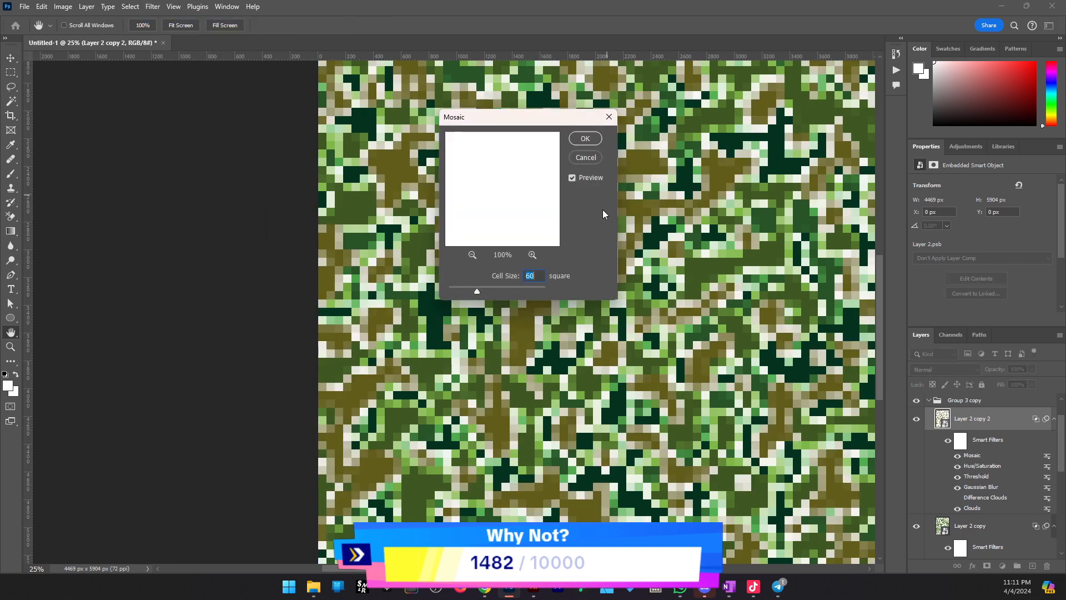
pyautogui.click(585, 138)
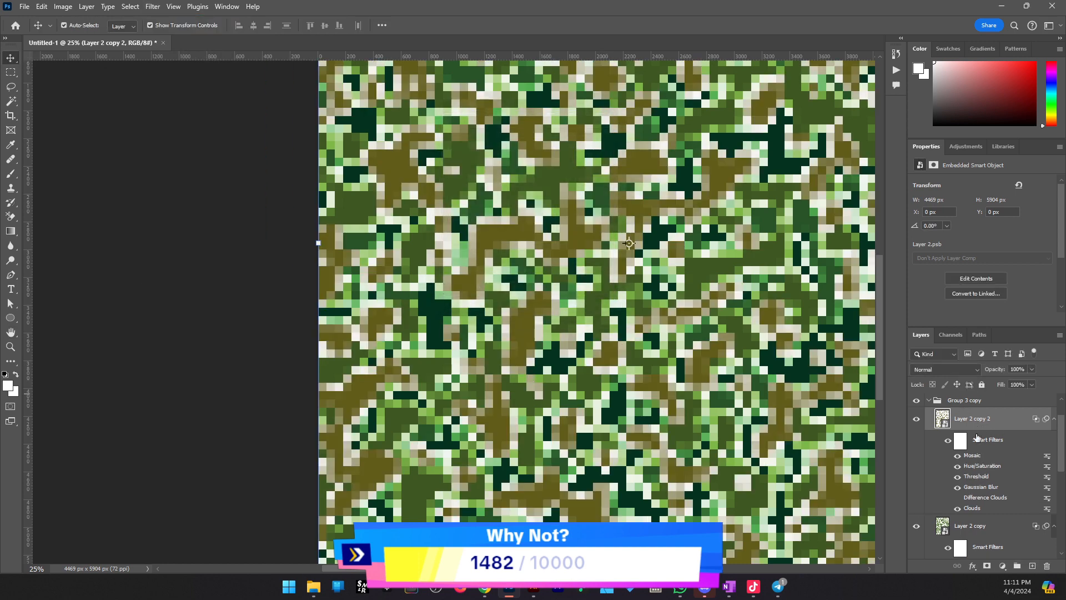
pyautogui.moveTo(976, 457); pyautogui.dragTo(975, 472)
# Reorder Layer 2 copy 2's smart filters so Mosaic sits between Threshold and Gaussian Blur
pyautogui.press('z')
pyautogui.keyDown('alt'); pyautogui.click(508, 410); pyautogui.keyUp('alt')
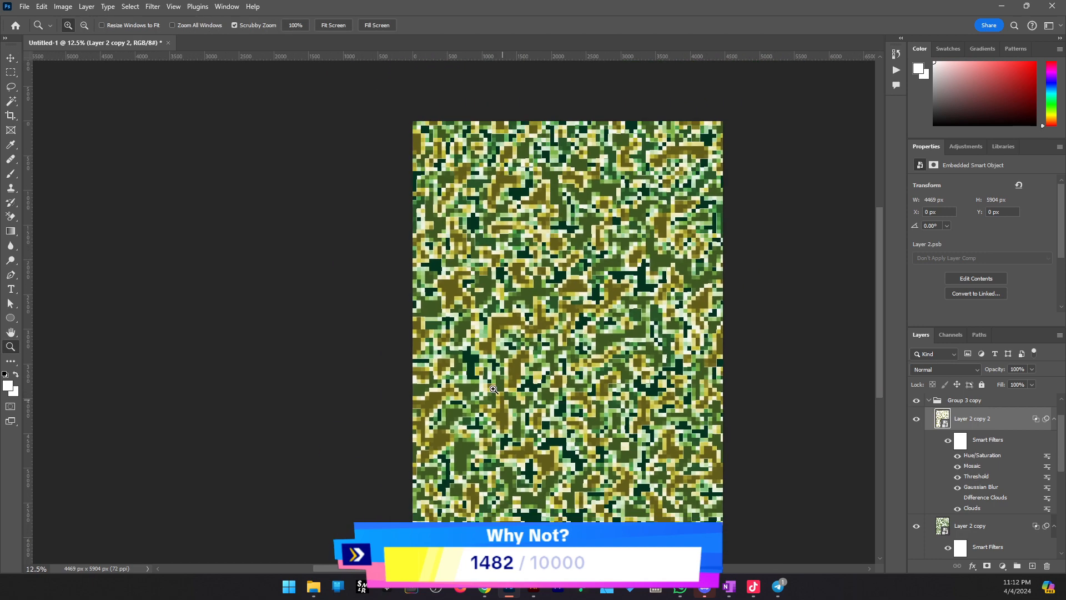
pyautogui.moveTo(496, 312); pyautogui.dragTo(526, 328)
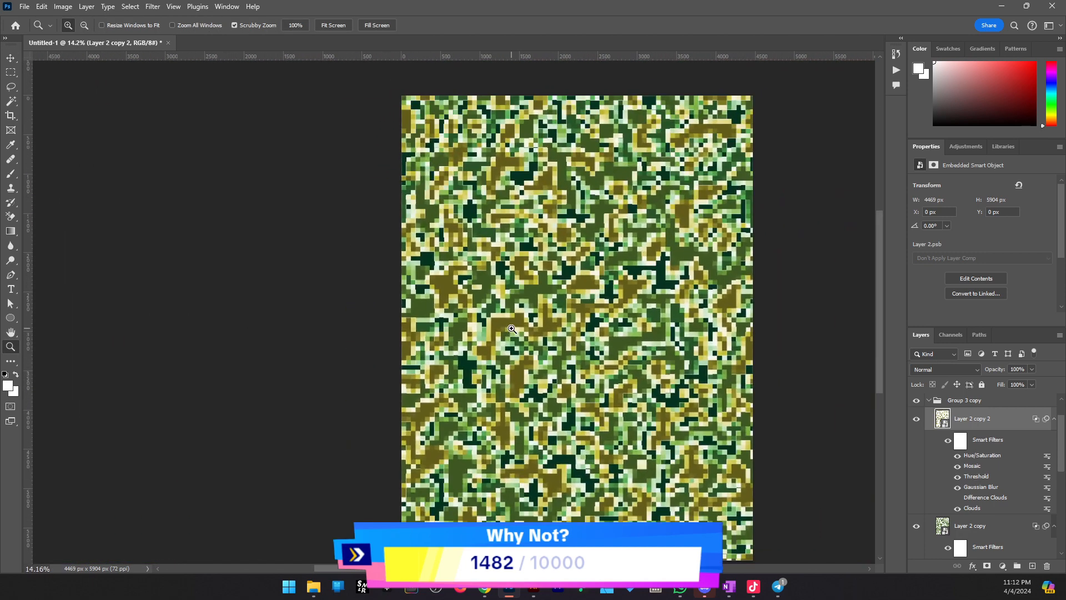
pyautogui.press('v')
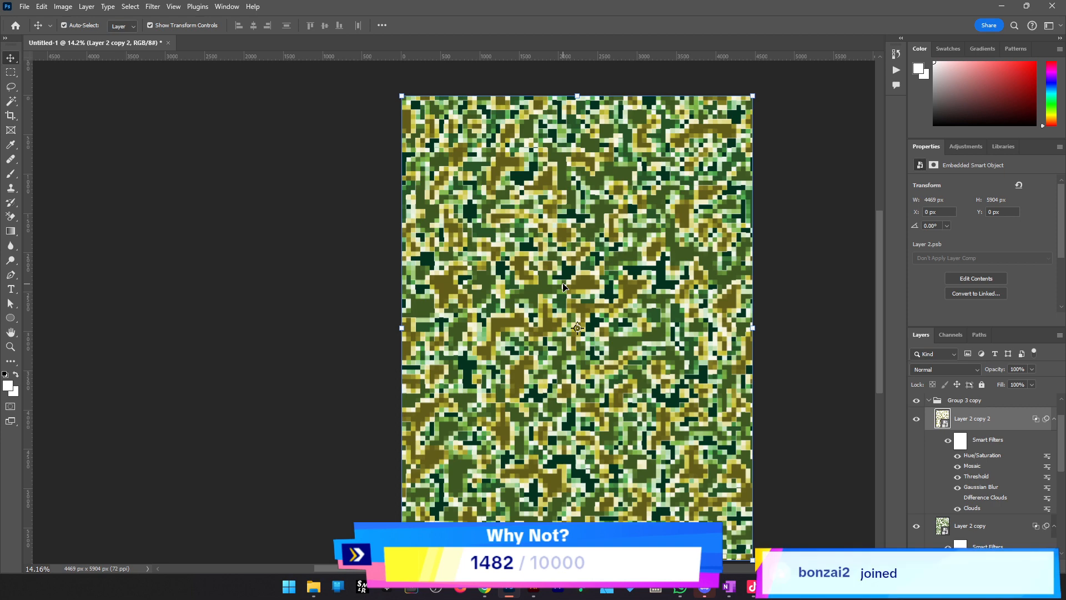
pyautogui.scroll(1, 575, 327)
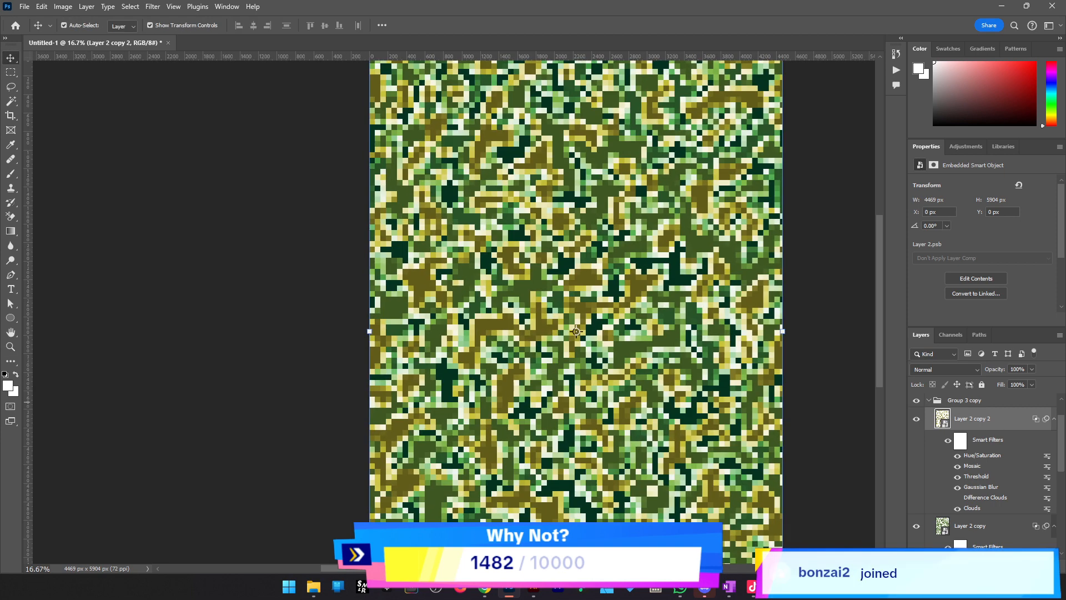
pyautogui.doubleClick(982, 476)
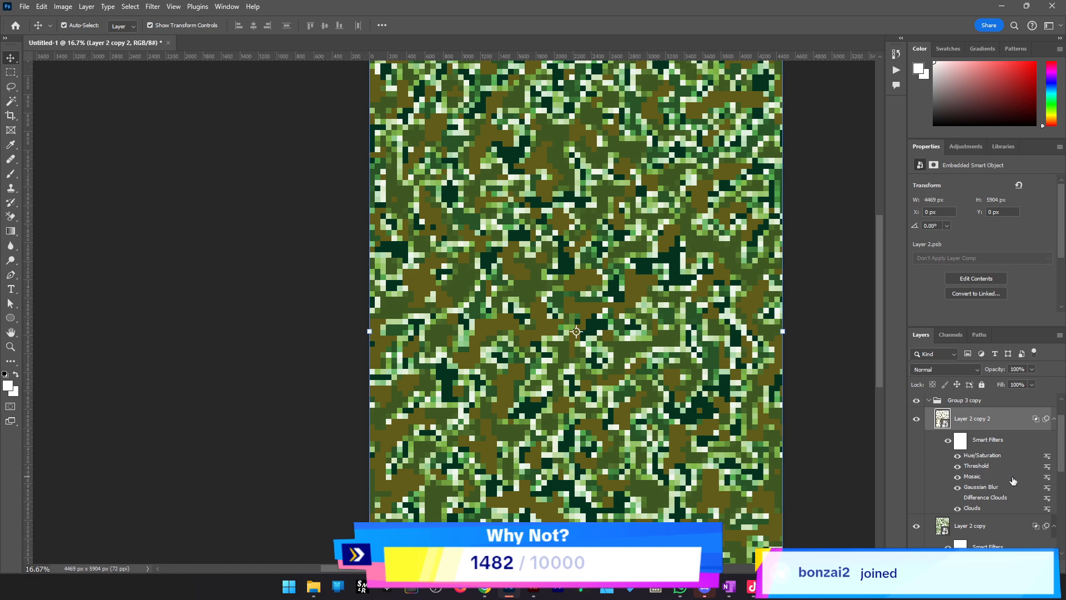
# Move the Mosaic smart filter below Threshold on both Layer 2 copy and Layer 2
pyautogui.scroll(-3, 977, 484)
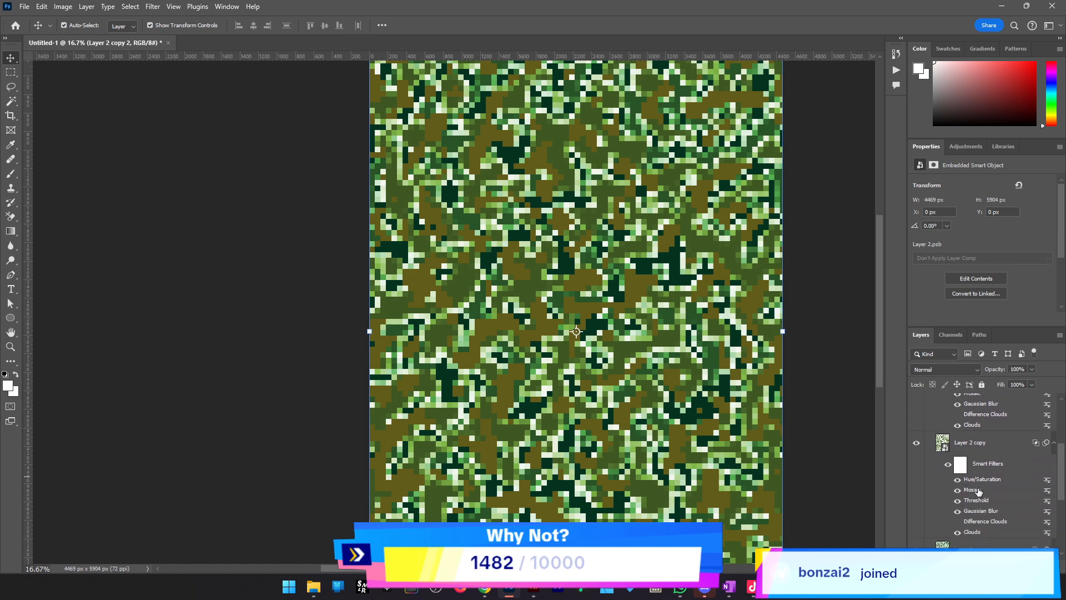
pyautogui.moveTo(976, 501); pyautogui.dragTo(977, 487)
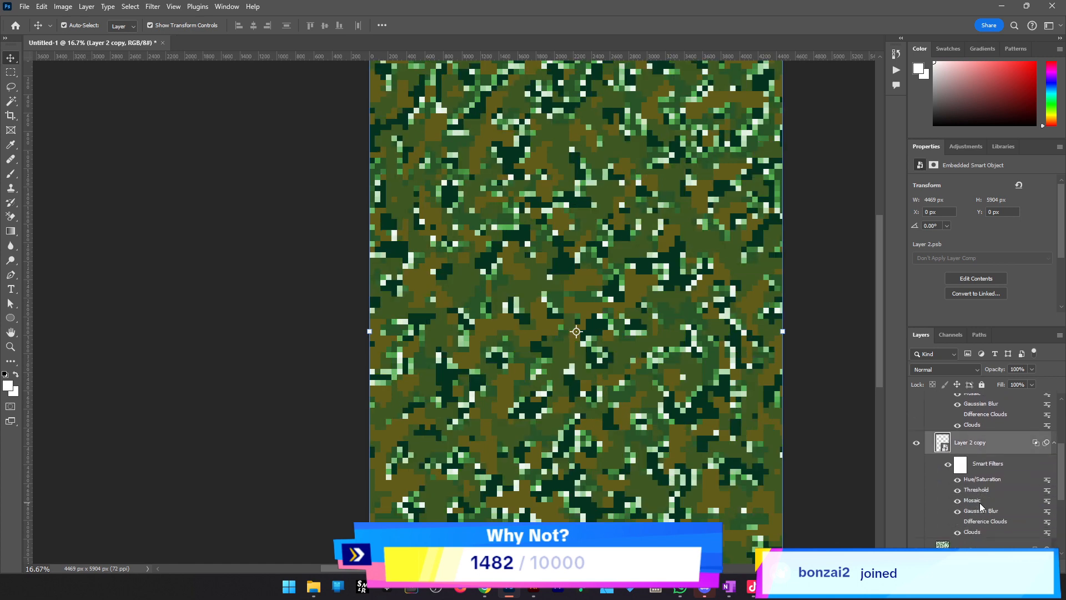
pyautogui.scroll(-3, 982, 514)
pyautogui.scroll(-1, 983, 518)
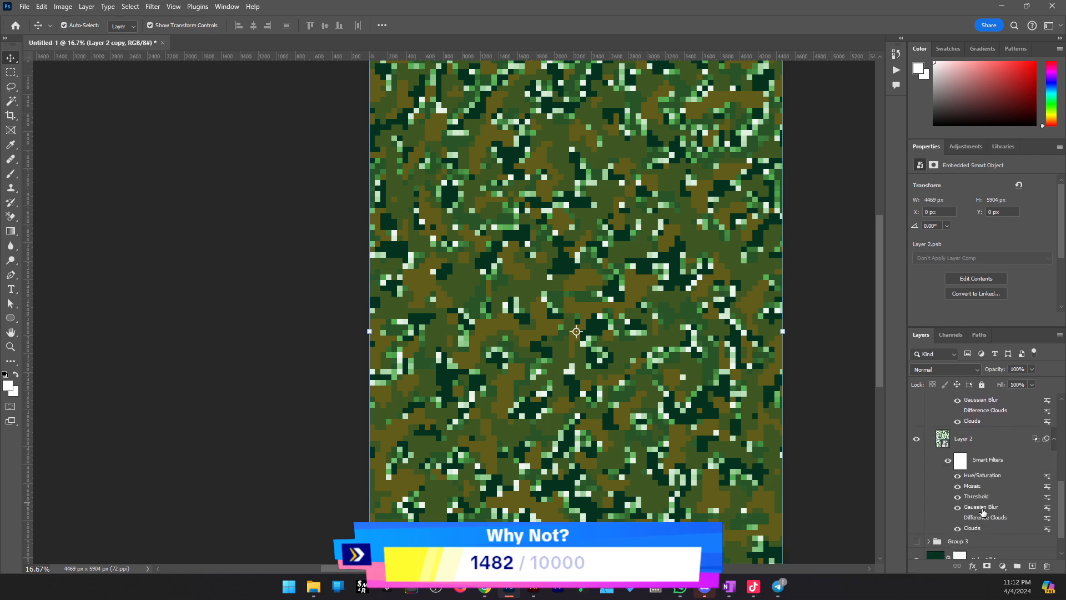
pyautogui.click(977, 490)
pyautogui.moveTo(978, 491); pyautogui.dragTo(983, 504)
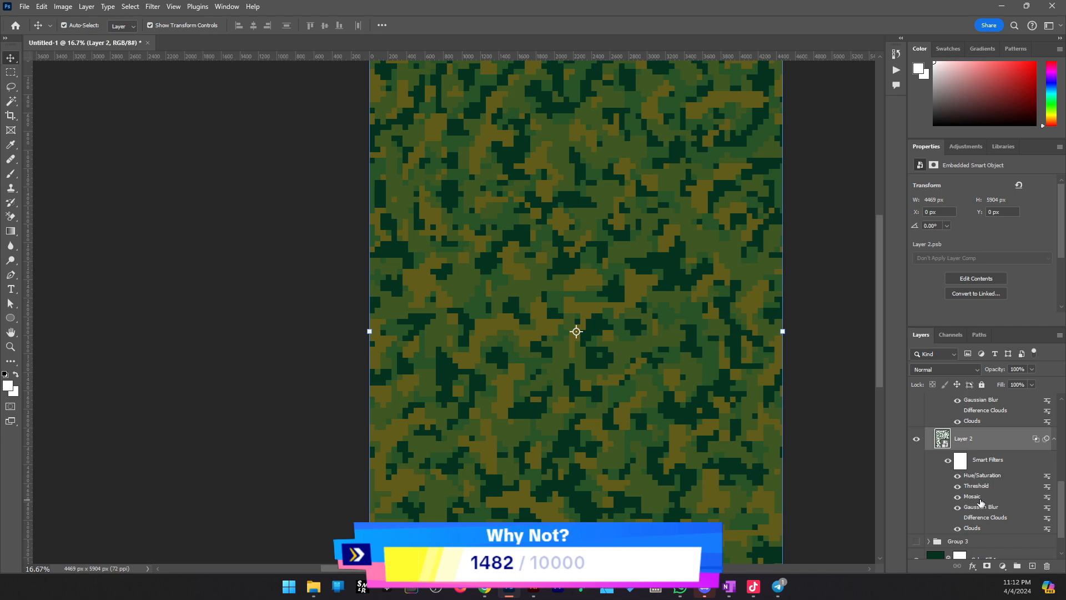
pyautogui.press('z')
pyautogui.keyDown('alt'); pyautogui.click(541, 319); pyautogui.keyUp('alt')
pyautogui.moveTo(542, 319); pyautogui.dragTo(593, 335)
pyautogui.press('v')
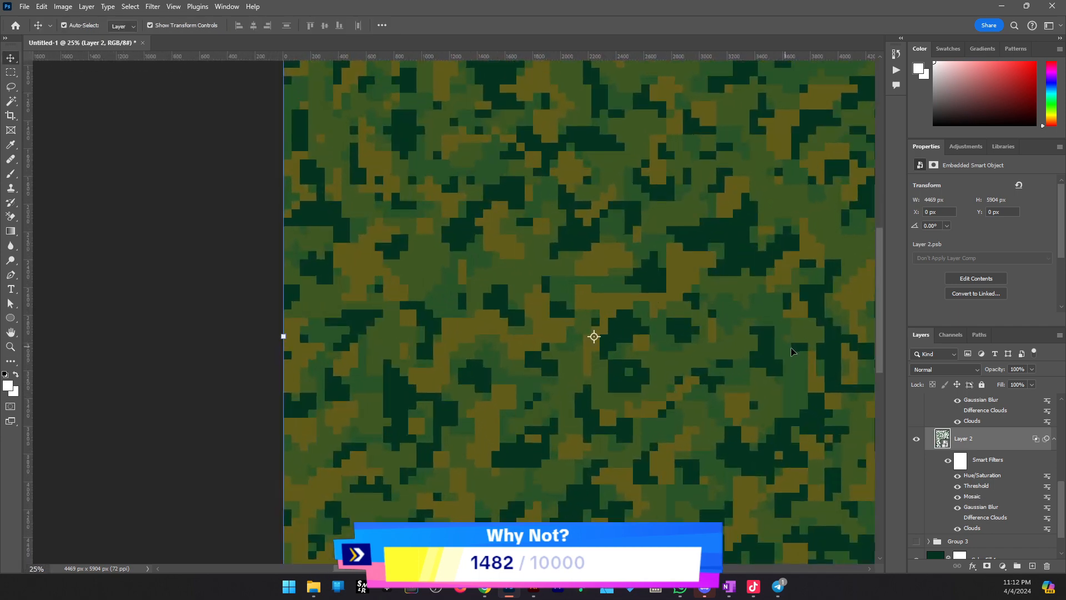
# Collapse the Group 3 copy group and rename the Group 3 layer group to "First Version"
pyautogui.click(157, 300)
pyautogui.press('z')
pyautogui.keyDown('alt'); pyautogui.click(455, 326); pyautogui.keyUp('alt')
pyautogui.press('v')
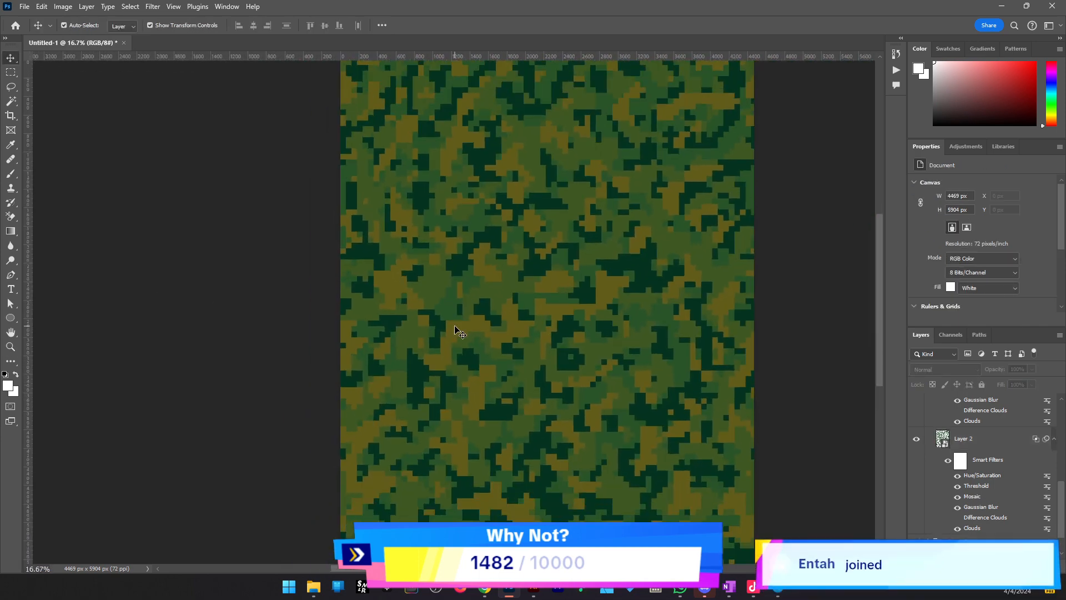
pyautogui.scroll(3, 1017, 476)
pyautogui.scroll(5, 1017, 476)
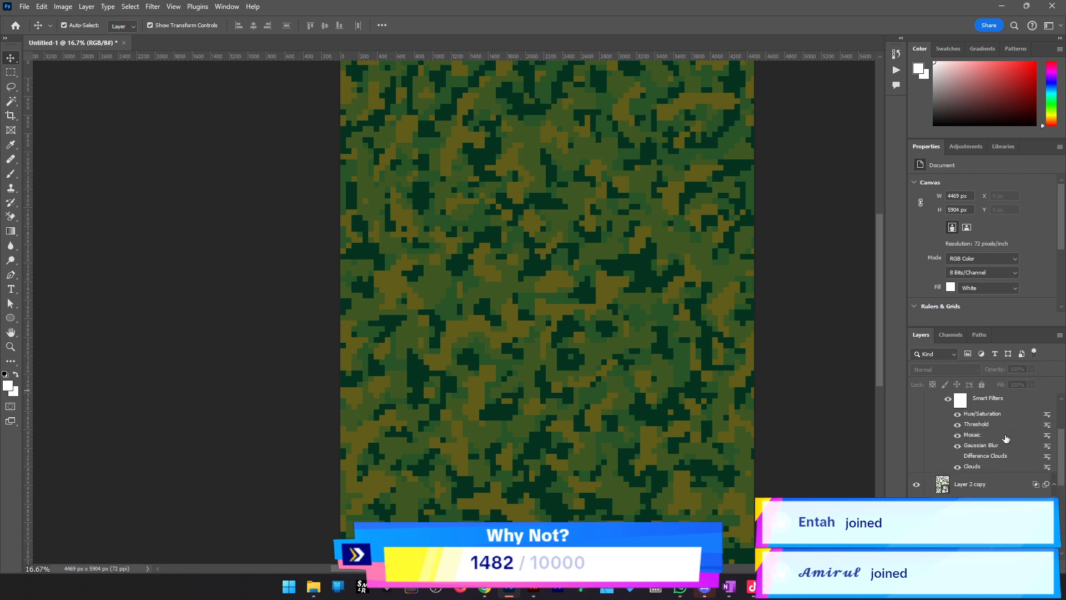
pyautogui.click(929, 439)
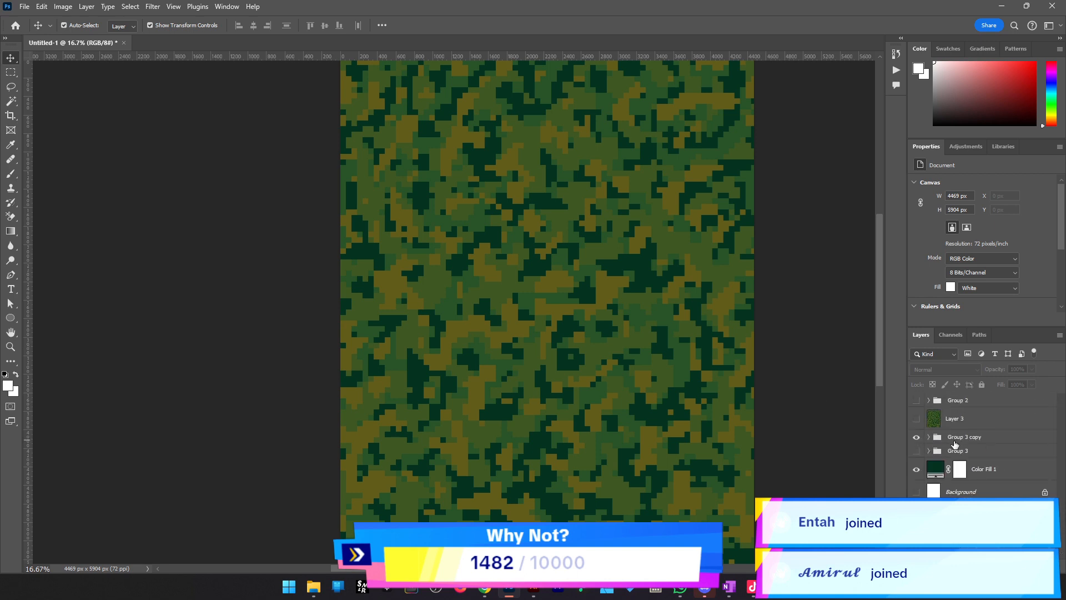
pyautogui.click(956, 442)
pyautogui.click(957, 451)
pyautogui.doubleClick(961, 450)
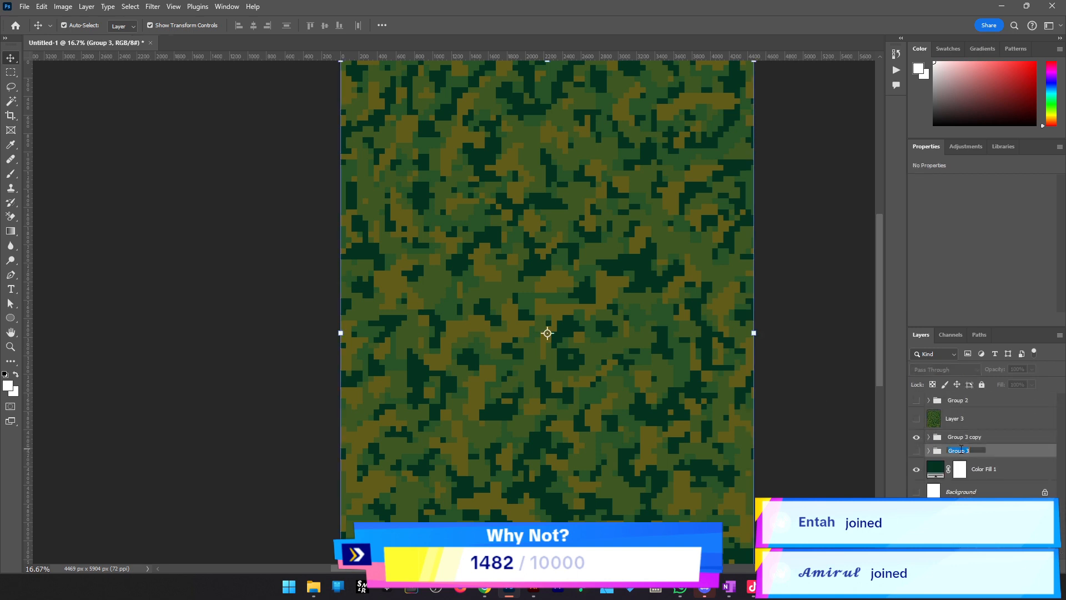
pyautogui.write('First Version')
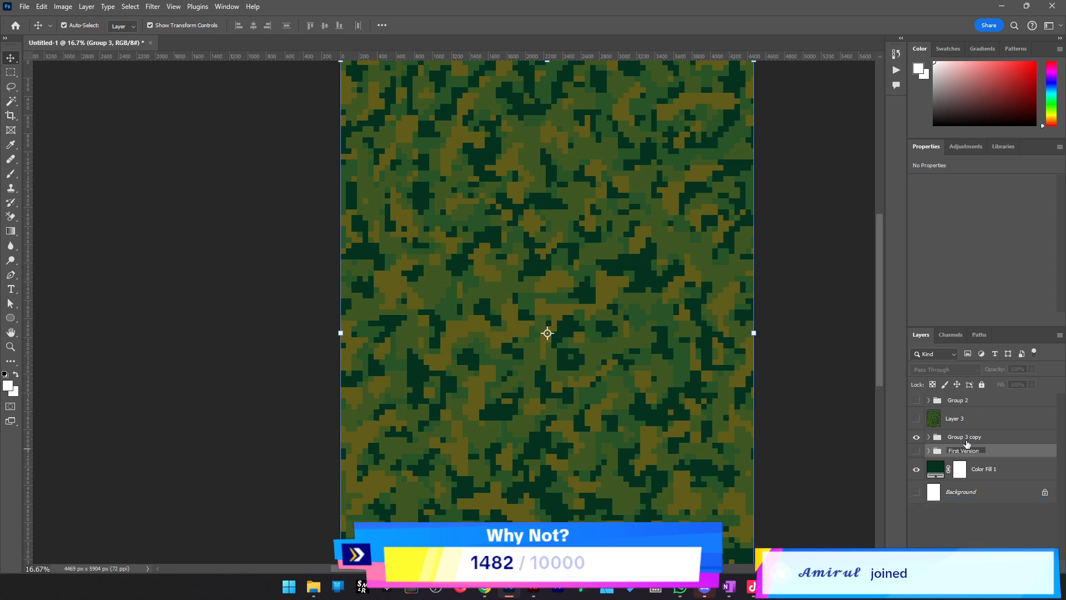
# Rename the Group 3 copy layer group to "Second Version"
pyautogui.doubleClick(967, 437)
pyautogui.write('2')
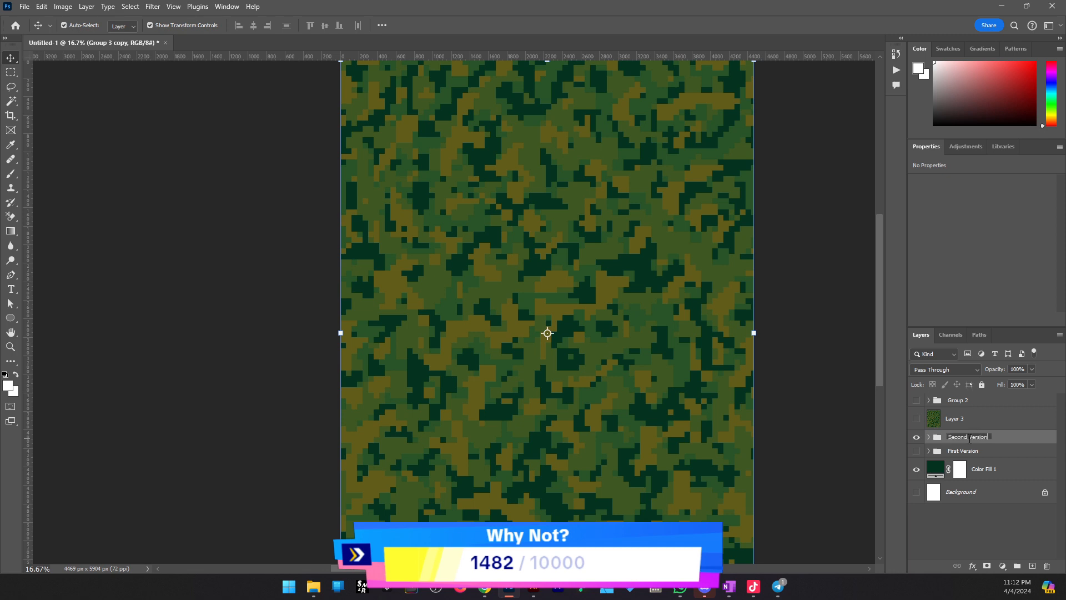
pyautogui.press('Return')
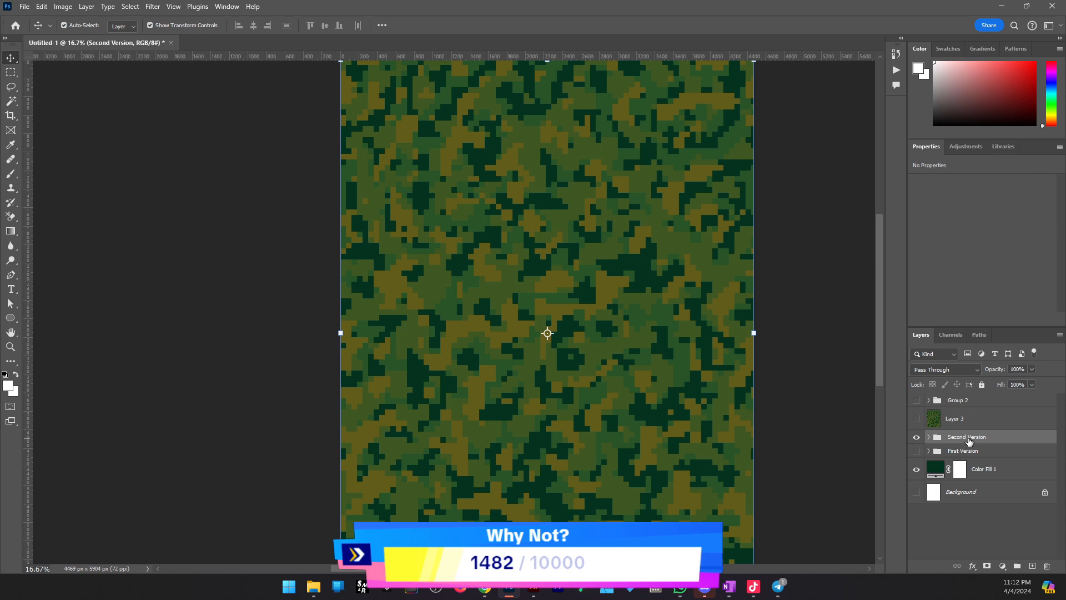
# Compare the First Version and Second Version groups by alternating their visibility, leaving only Second Version of the two shown
pyautogui.click(916, 436)
pyautogui.click(917, 451)
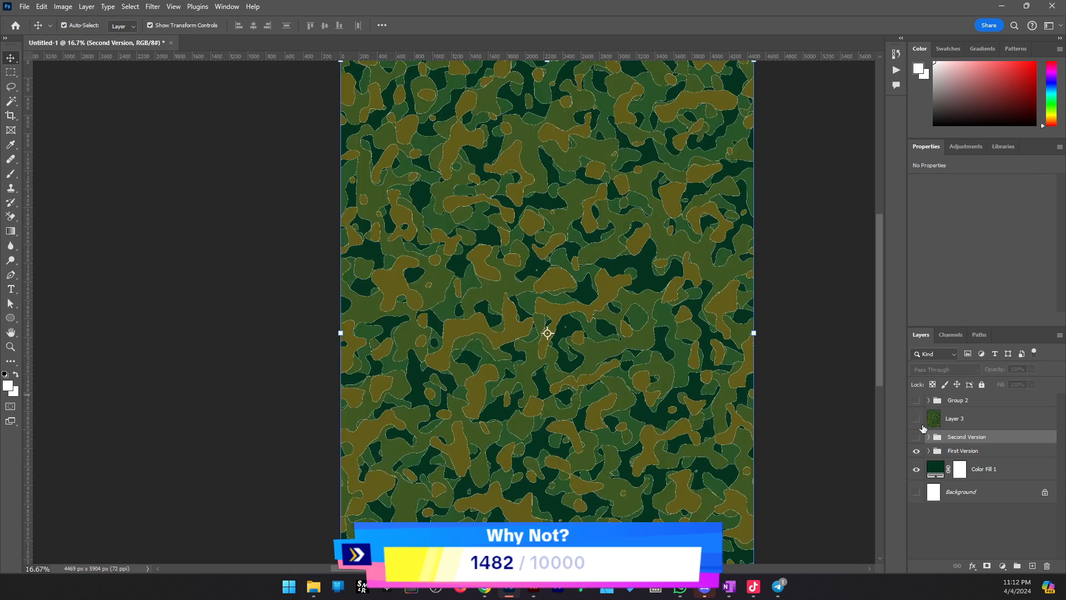
pyautogui.click(916, 451)
pyautogui.click(917, 437)
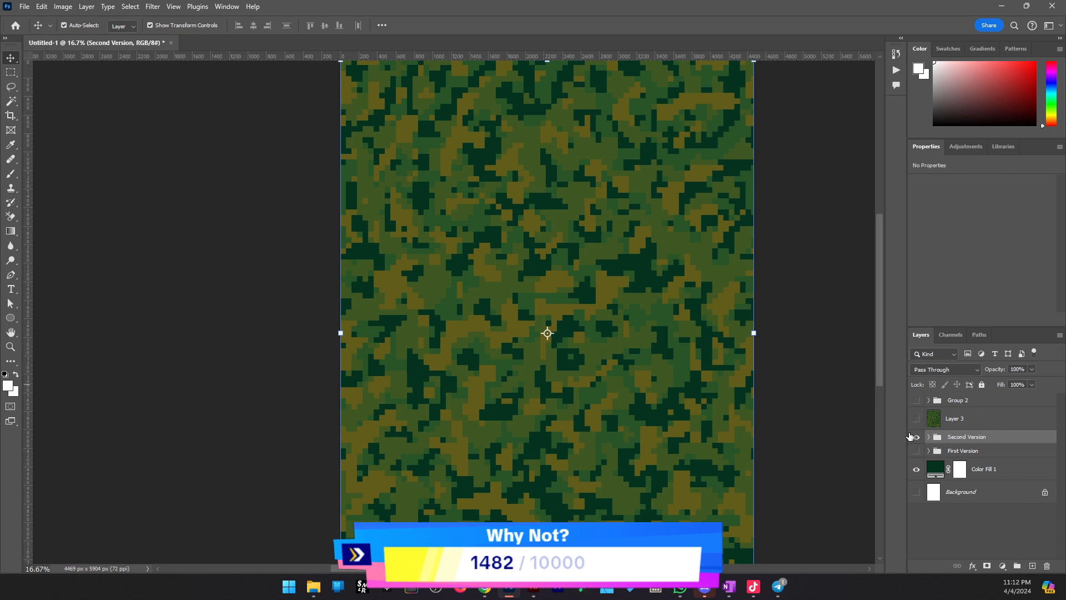
# Regenerate the Clouds smart filter on Layer 2 copy 2 in the Second Version group to vary the pattern
pyautogui.click(928, 437)
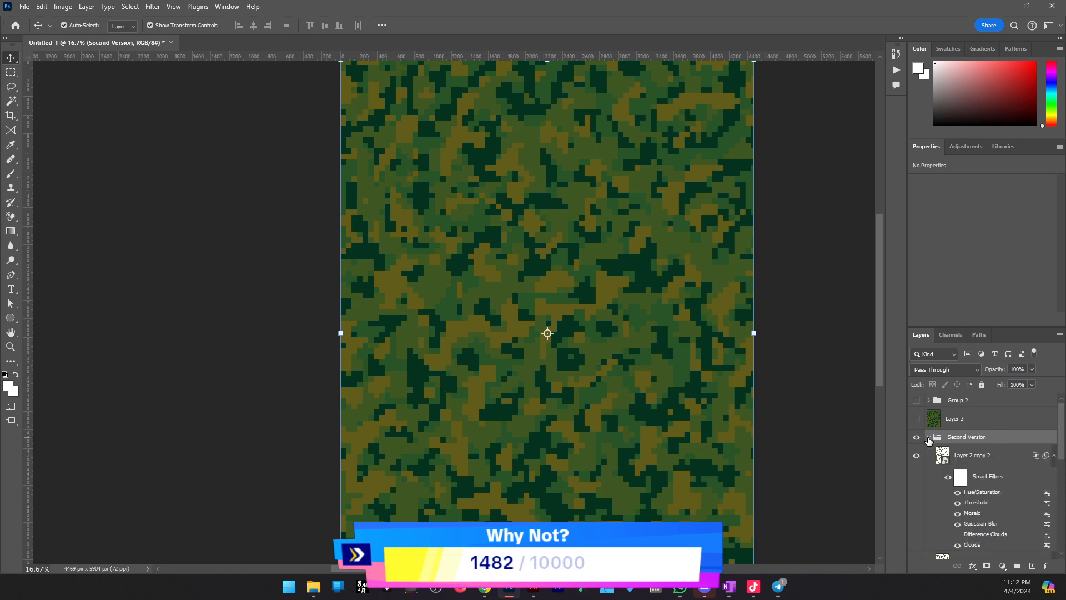
pyautogui.scroll(-1, 997, 517)
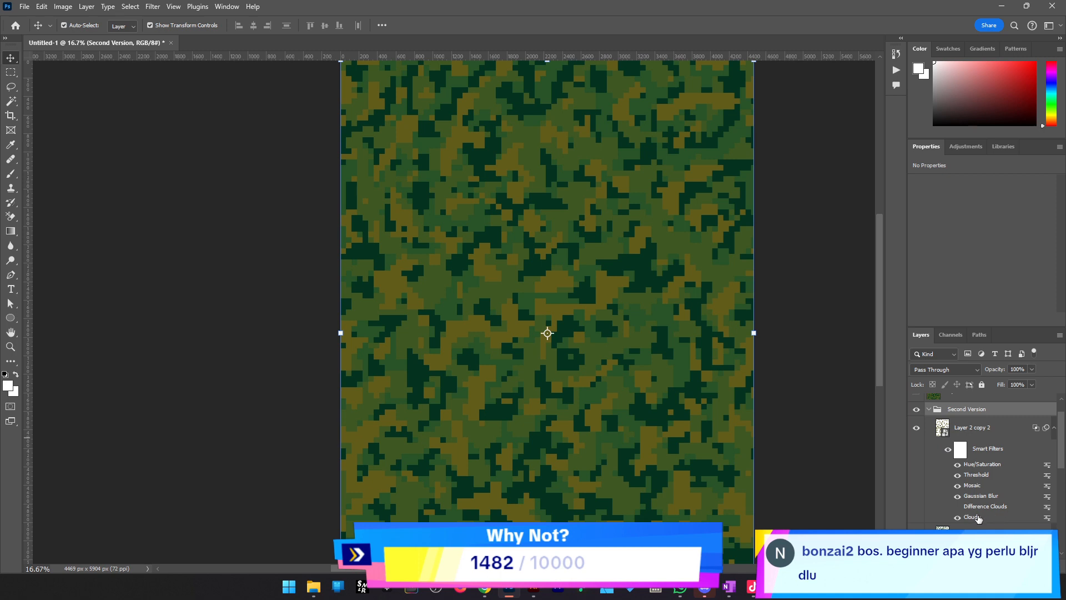
pyautogui.doubleClick(975, 518)
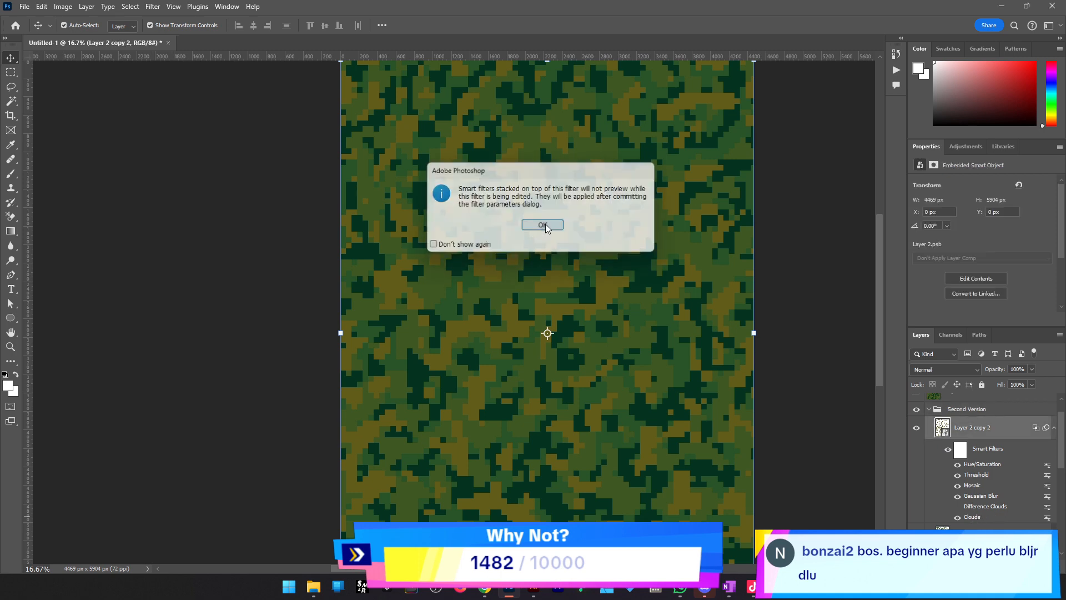
pyautogui.click(545, 224)
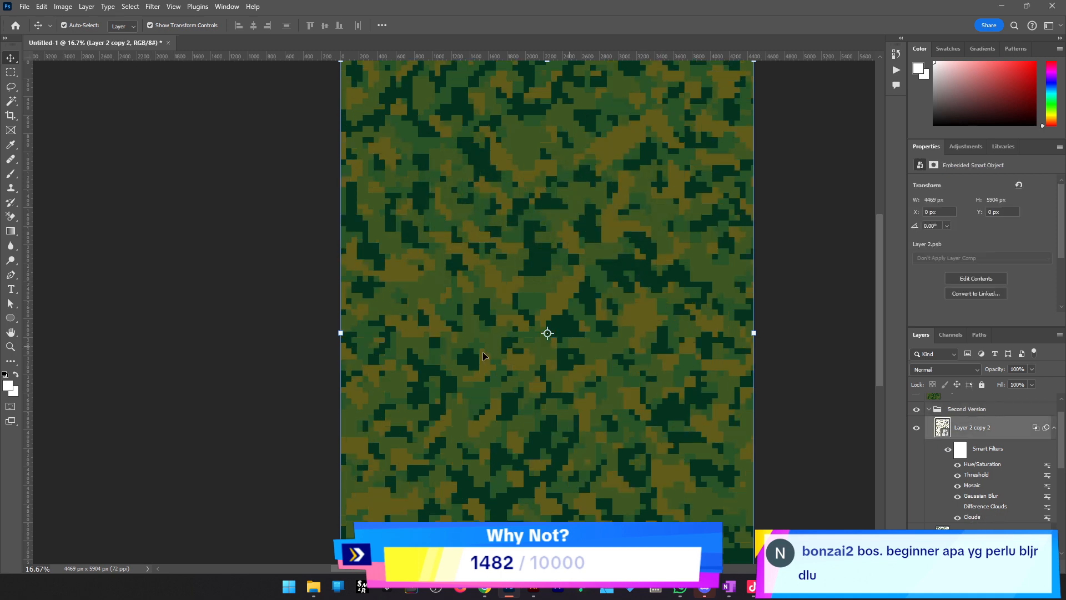
# Regenerate the Clouds smart filter on Layer 2 copy as well for a new random pattern
pyautogui.scroll(-2, 640, 365)
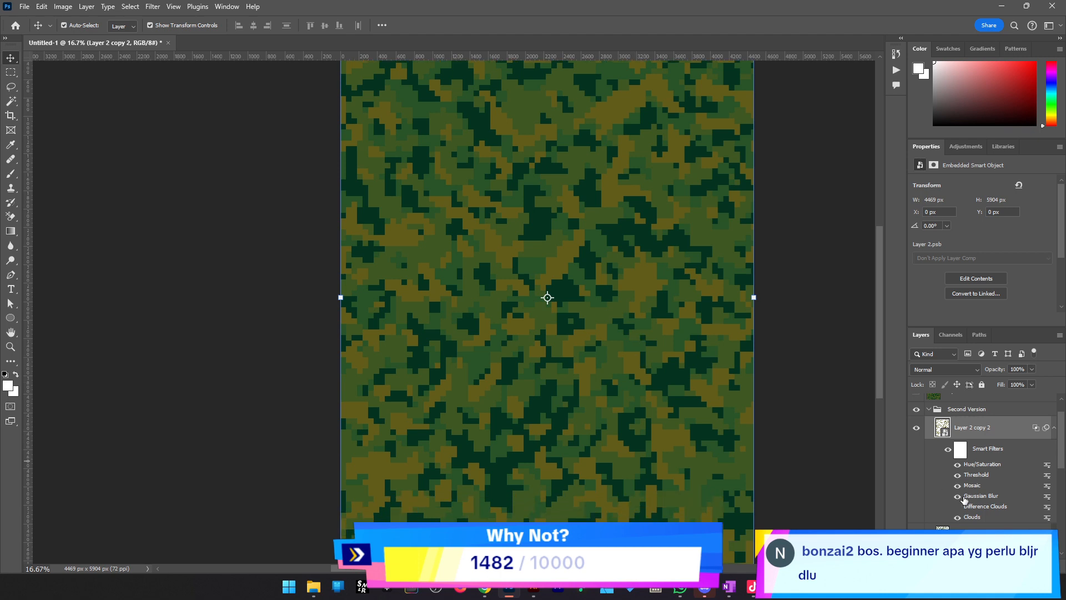
pyautogui.scroll(-3, 967, 500)
pyautogui.click(972, 513)
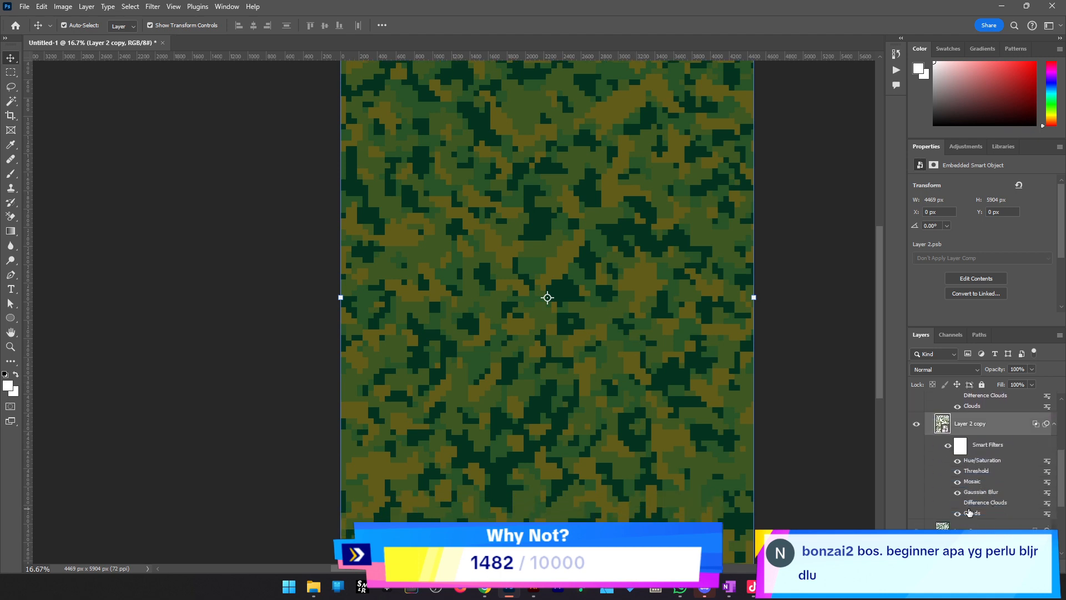
pyautogui.doubleClick(972, 513)
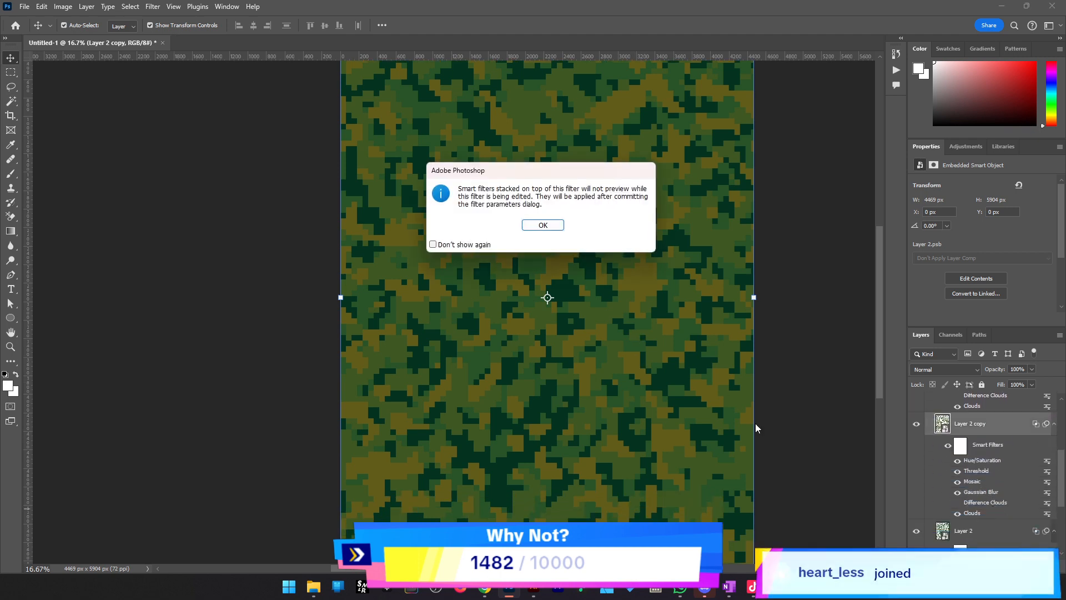
pyautogui.click(554, 228)
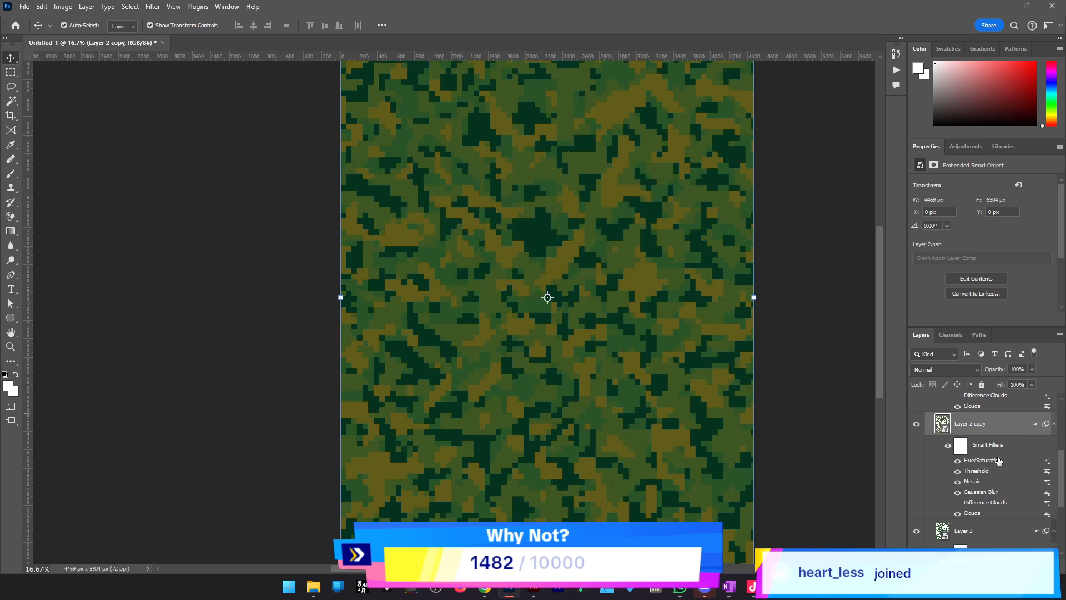
# Add a new layer above the collapsed Second Version group and fill it with the merged artwork using Apply Image at 100% opacity
pyautogui.scroll(5, 998, 460)
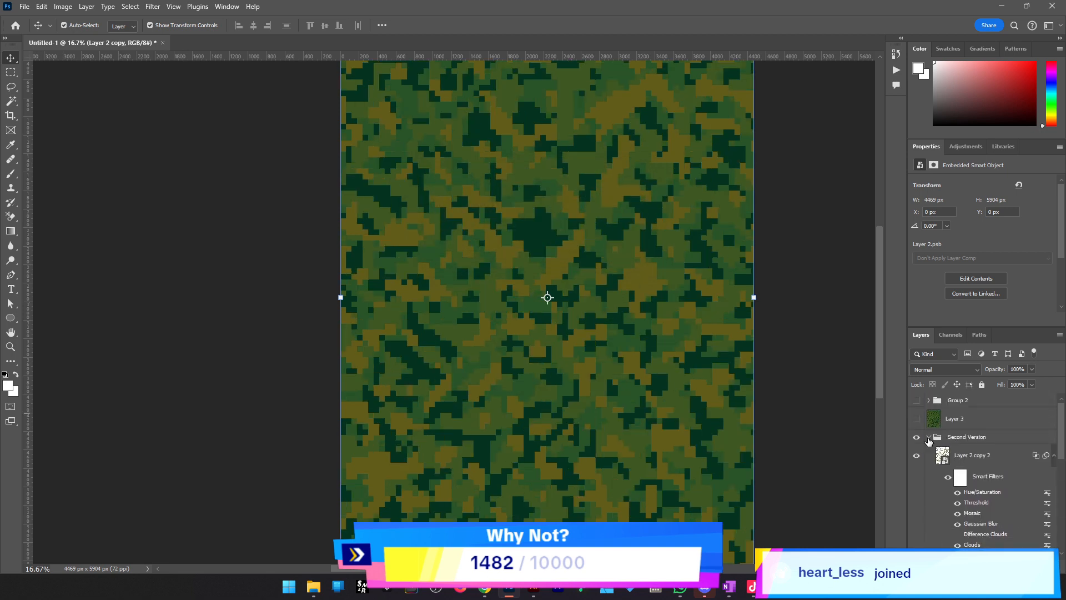
pyautogui.click(929, 438)
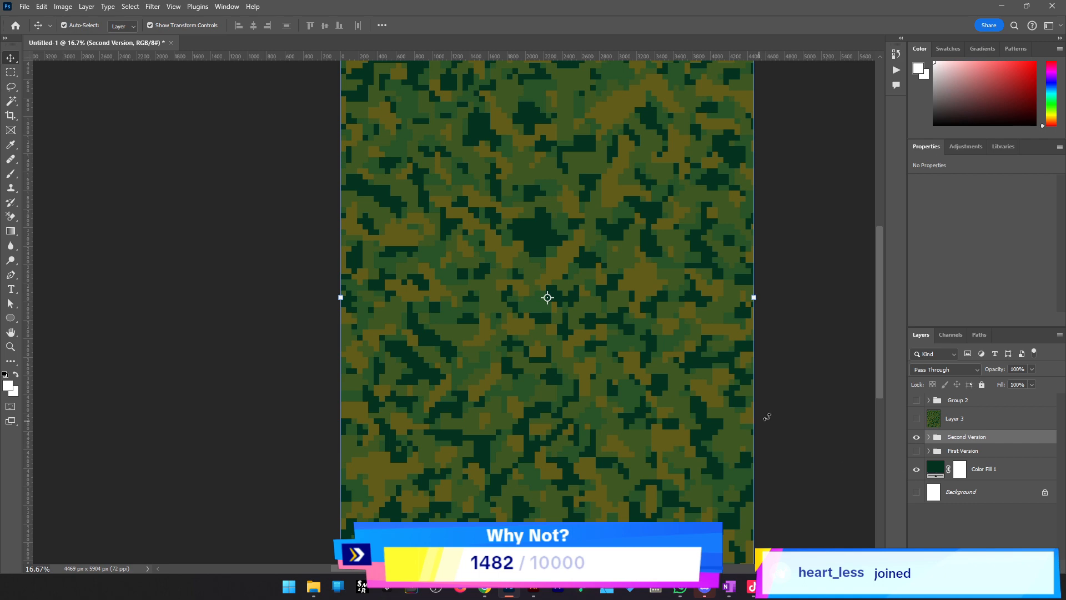
pyautogui.press('z')
pyautogui.click(497, 329)
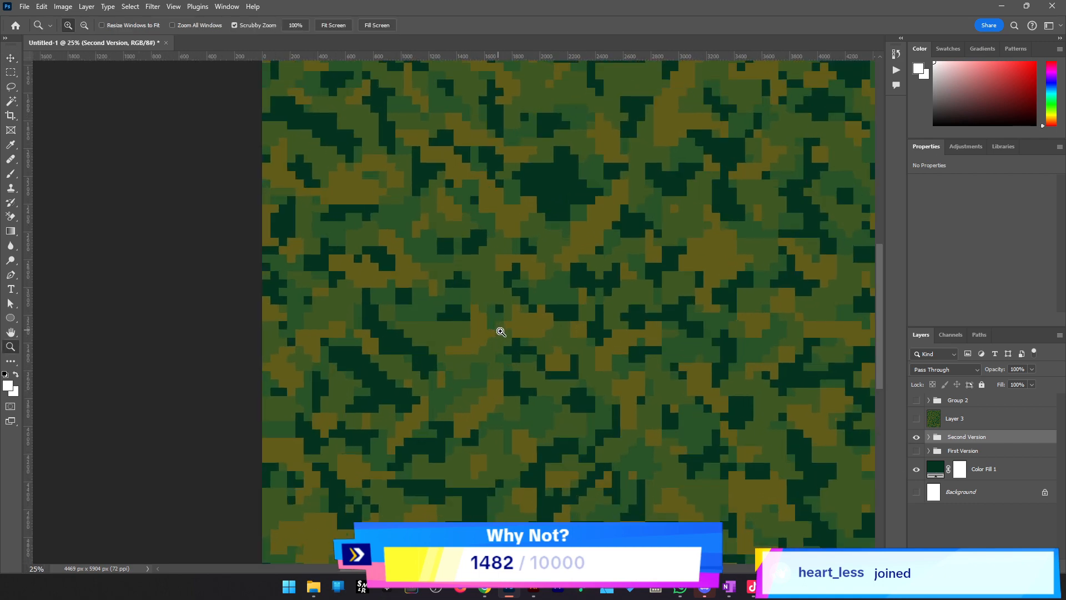
pyautogui.keyDown('alt'); pyautogui.click(501, 332); pyautogui.keyUp('alt')
pyautogui.press('v')
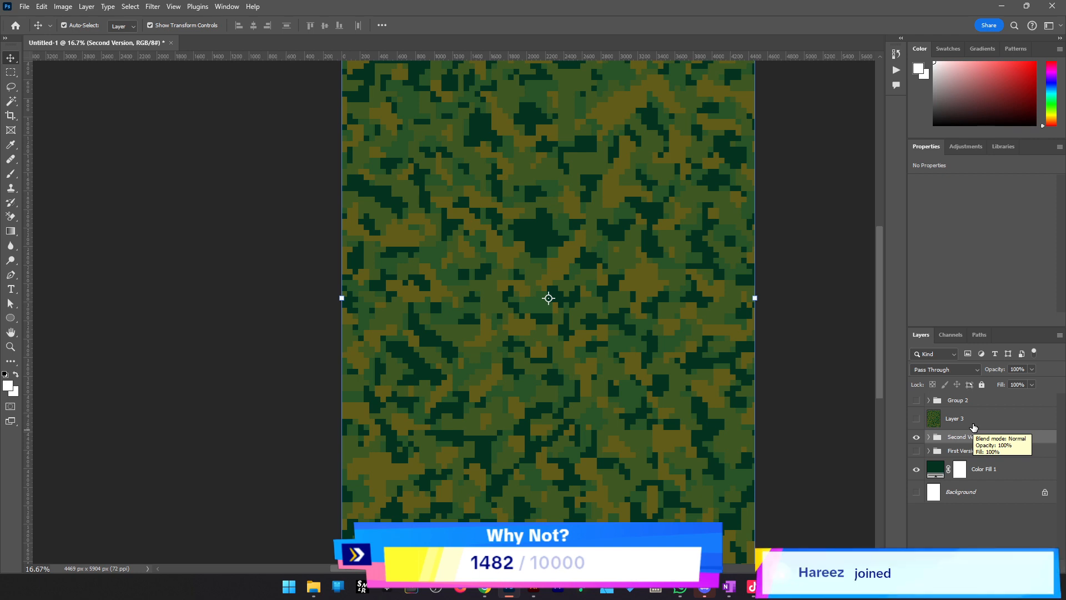
pyautogui.click(1032, 566)
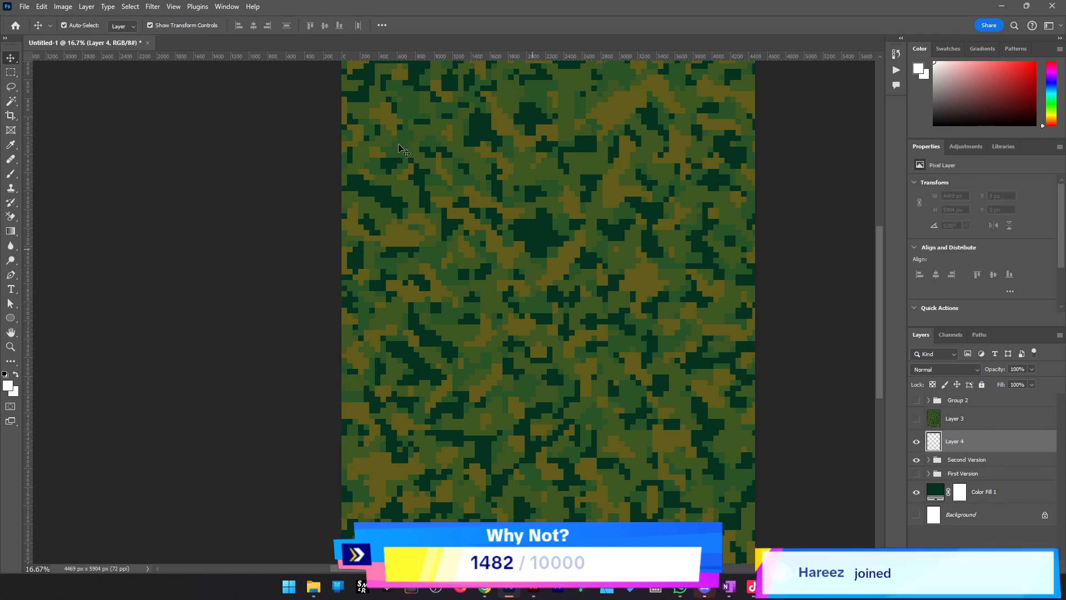
pyautogui.click(62, 7)
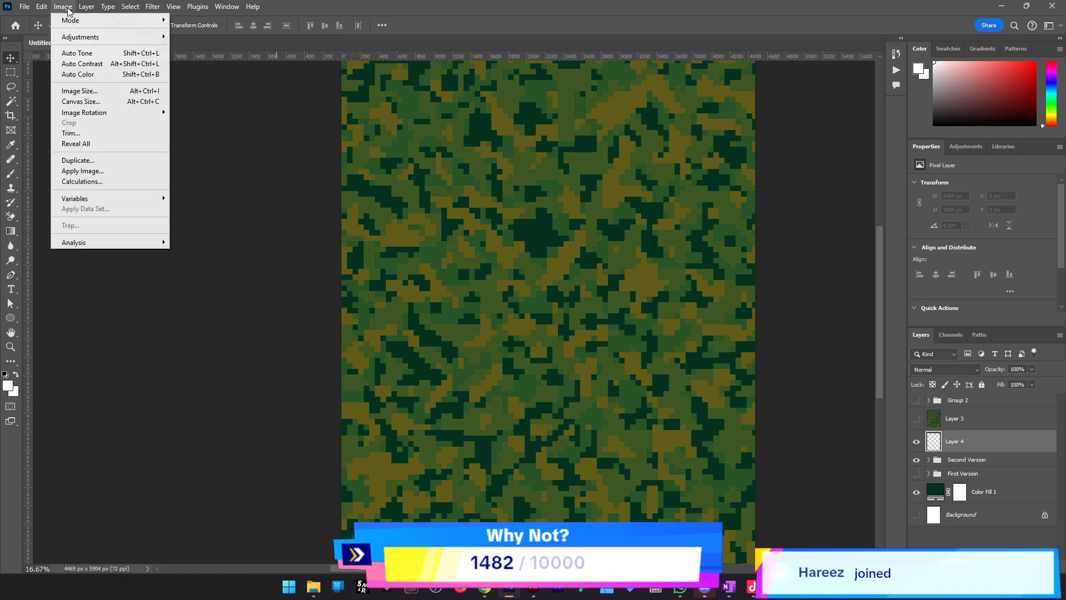
pyautogui.click(119, 171)
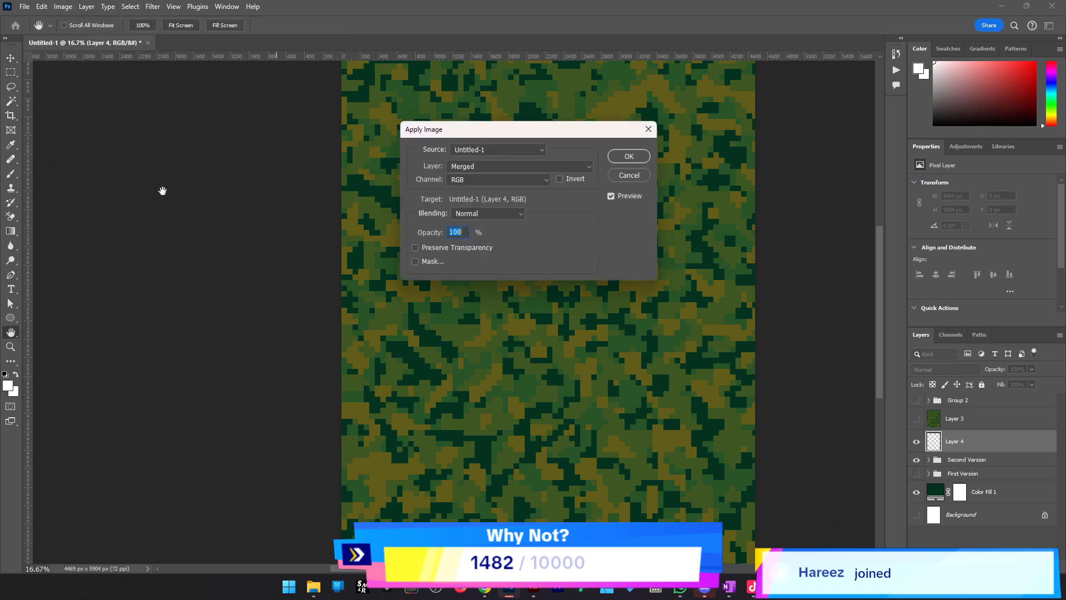
pyautogui.click(622, 159)
# Rename Layer 3 to "1st Version Output"
pyautogui.doubleClick(962, 420)
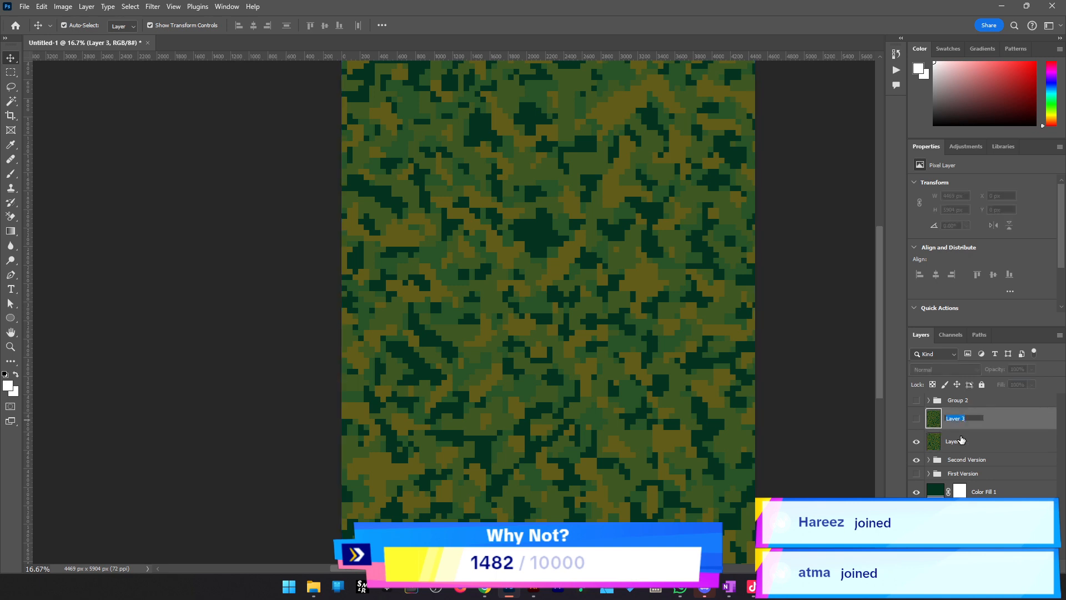
pyautogui.write('1st V')
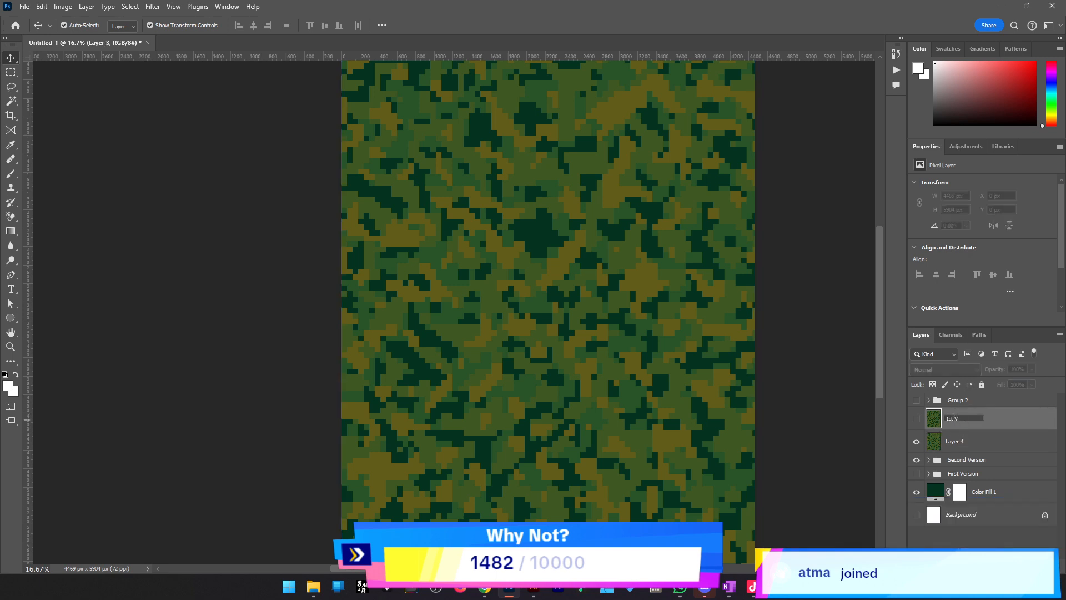
pyautogui.write('ersion Output')
# Rename Layer 4 to "2nd Version Output"
pyautogui.click(962, 440)
pyautogui.doubleClick(961, 441)
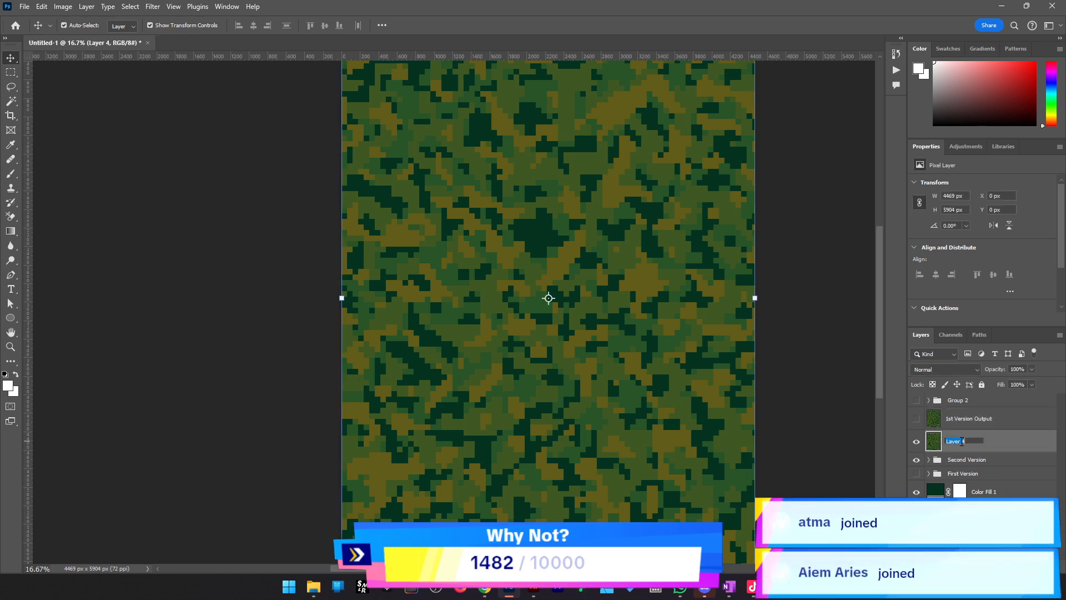
pyautogui.write('2nd Version')
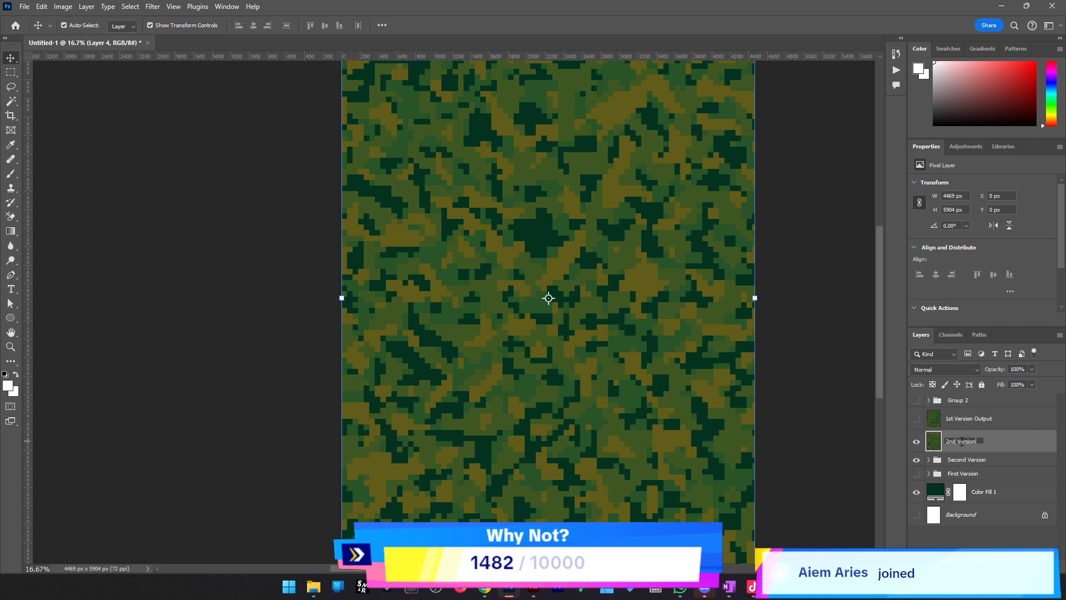
pyautogui.write(' Output')
pyautogui.press('Return')
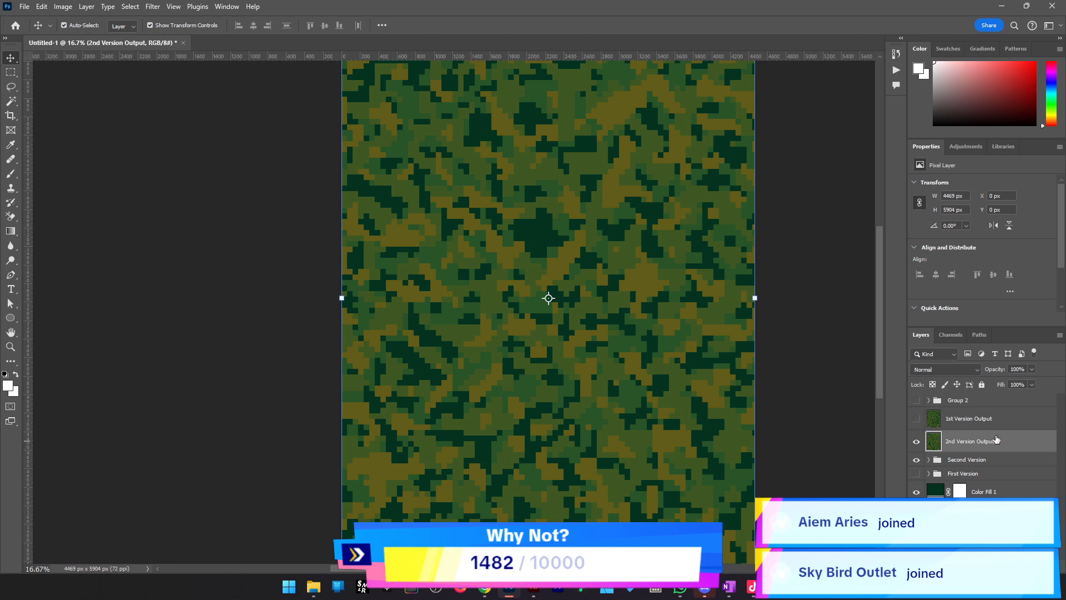
# Move the 2nd Version Output layer above 1st Version Output and copy it as SVG
pyautogui.moveTo(997, 440); pyautogui.dragTo(998, 418)
pyautogui.rightClick(1000, 416)
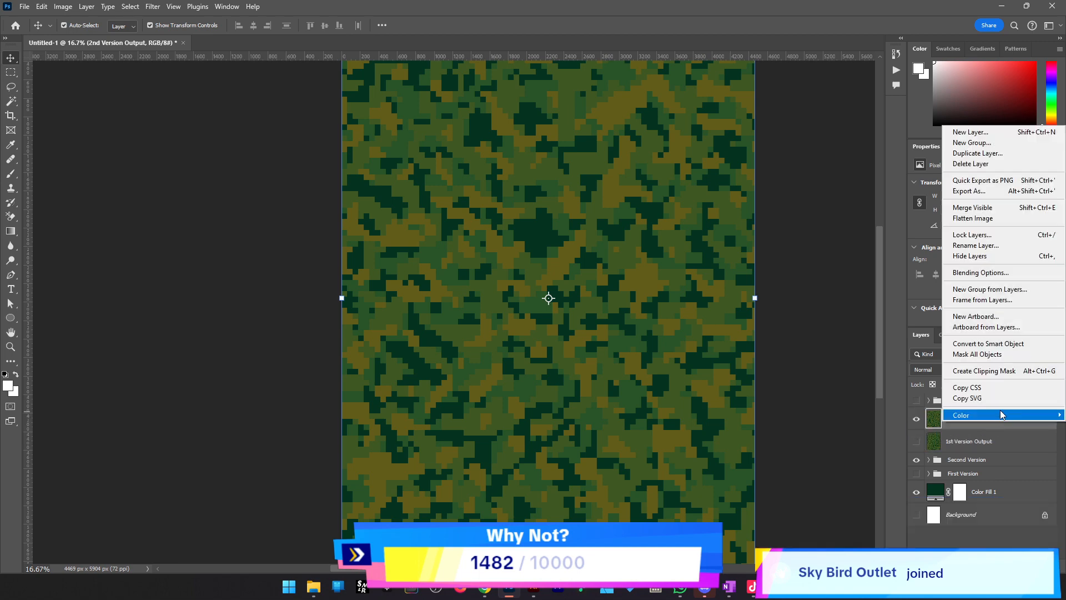
pyautogui.click(1004, 399)
# Switch to Illustrator and paste the copied digital camouflage image into the RAZZ-TEMPLATE-L.ai jersey template
pyautogui.click(535, 590)
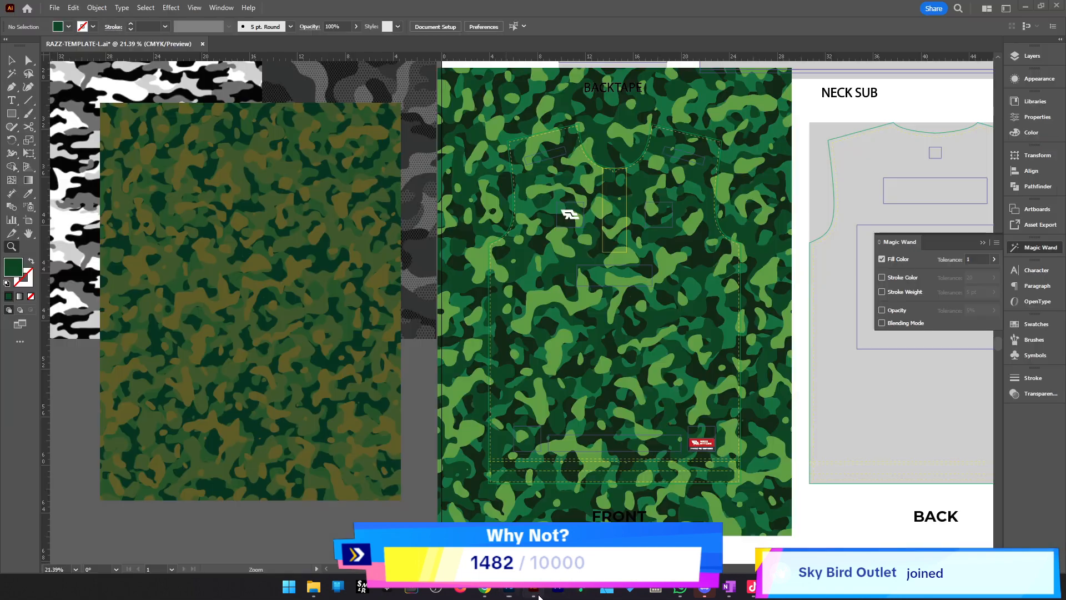
pyautogui.moveTo(753, 391); pyautogui.dragTo(502, 393)
pyautogui.keyDown('alt'); pyautogui.click(503, 394); pyautogui.keyUp('alt')
pyautogui.keyDown('alt'); pyautogui.click(503, 394); pyautogui.keyUp('alt')
pyautogui.press('v')
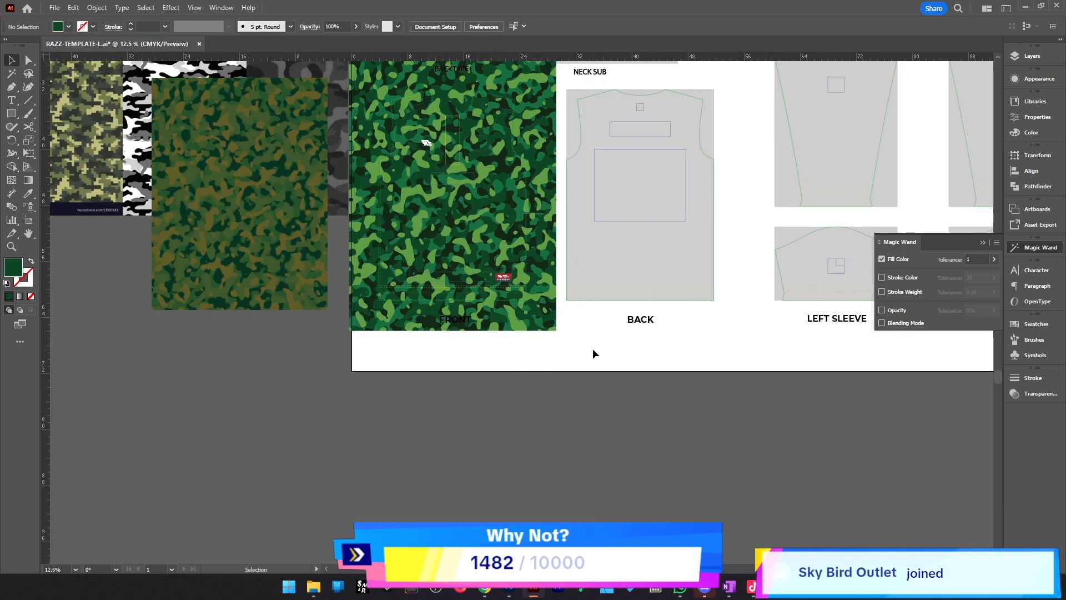
pyautogui.hotkey('ctrl', 'v')
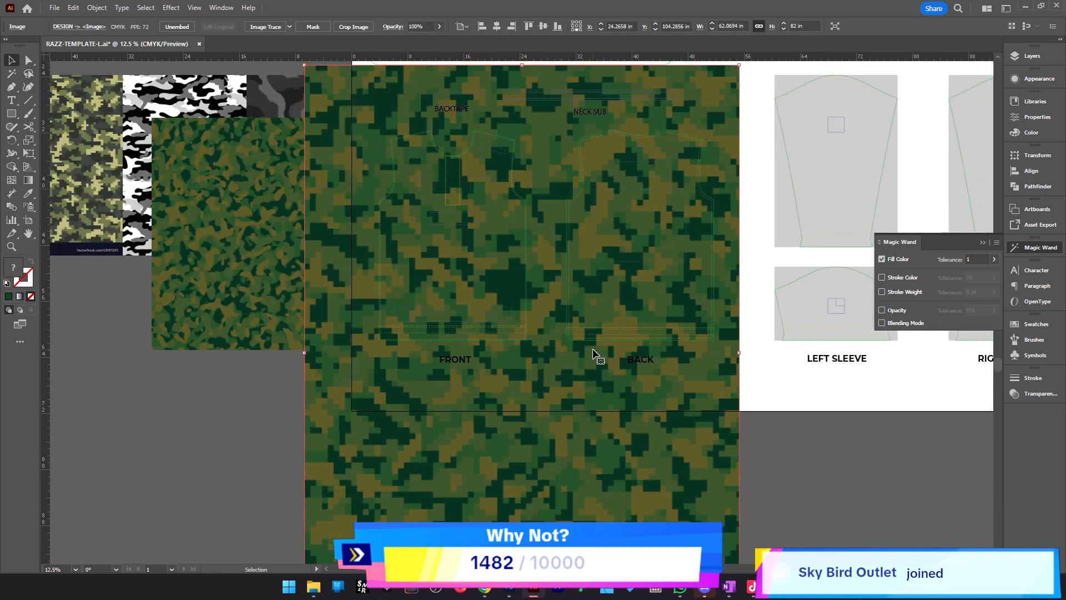
# Duplicate the pasted digital camouflage image and arrange the two copies side by side, with the selected one below the green camouflage patterns
pyautogui.scroll(3, 542, 341)
pyautogui.moveTo(543, 341); pyautogui.dragTo(719, 355)
pyautogui.press('z')
pyautogui.keyDown('alt'); pyautogui.click(591, 328); pyautogui.keyUp('alt')
pyautogui.press('v')
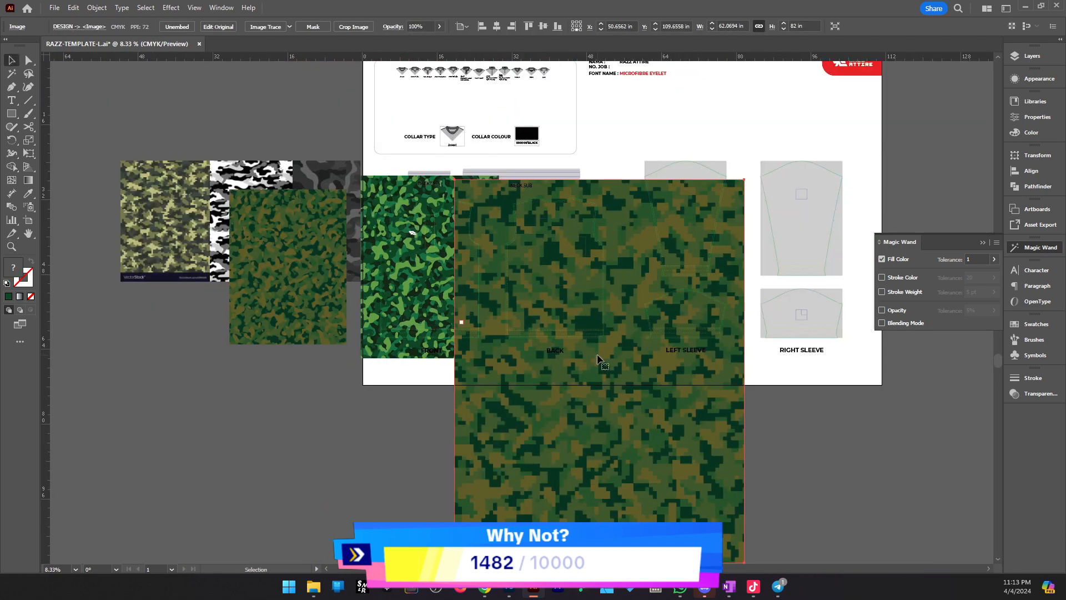
pyautogui.moveTo(615, 363); pyautogui.dragTo(176, 299)
pyautogui.moveTo(389, 337); pyautogui.dragTo(736, 390)
pyautogui.moveTo(207, 291); pyautogui.dragTo(476, 503)
pyautogui.scroll(-1, 515, 472)
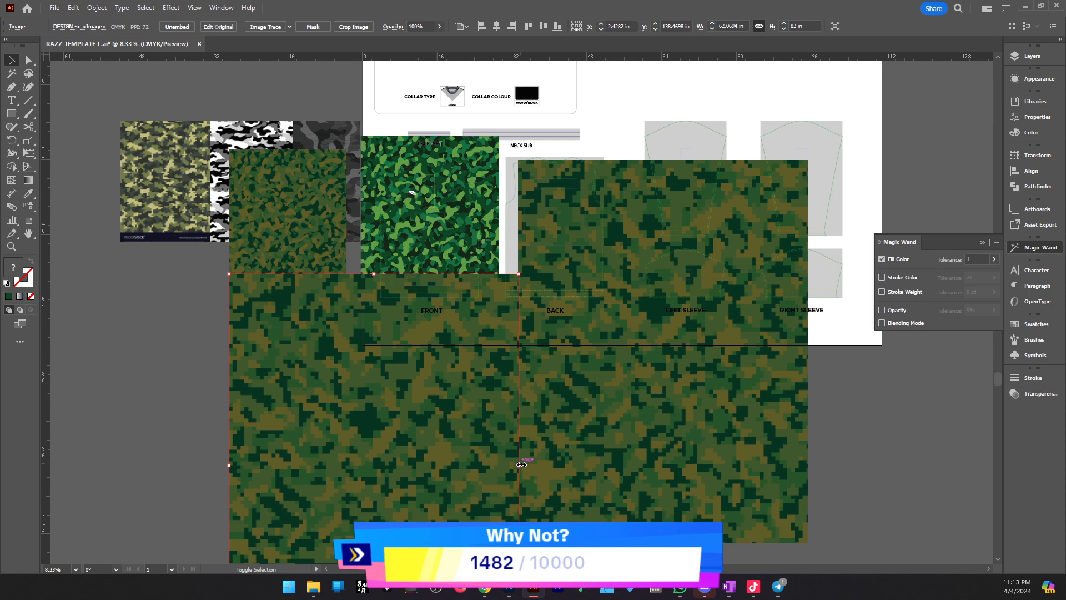
# Image-trace the digital camouflage copy that covers the back and sleeve pieces with the High Fidelity Photo preset
pyautogui.moveTo(519, 466); pyautogui.dragTo(348, 425)
pyautogui.moveTo(313, 438); pyautogui.dragTo(324, 356)
pyautogui.keyDown('ctrl'); pyautogui.click(487, 266); pyautogui.keyUp('ctrl')
pyautogui.moveTo(745, 370); pyautogui.dragTo(611, 299)
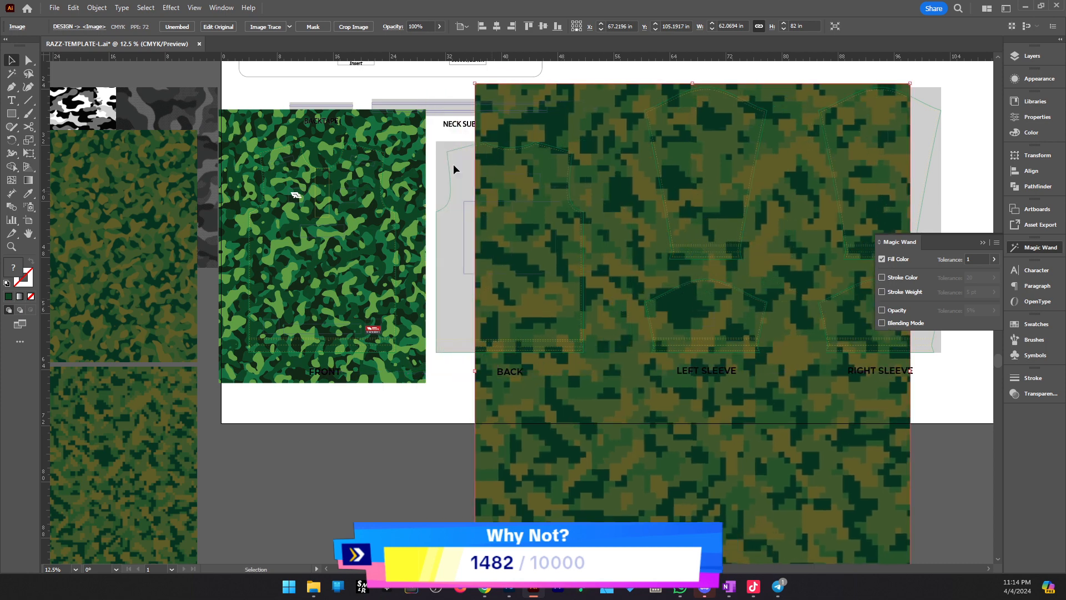
pyautogui.click(289, 26)
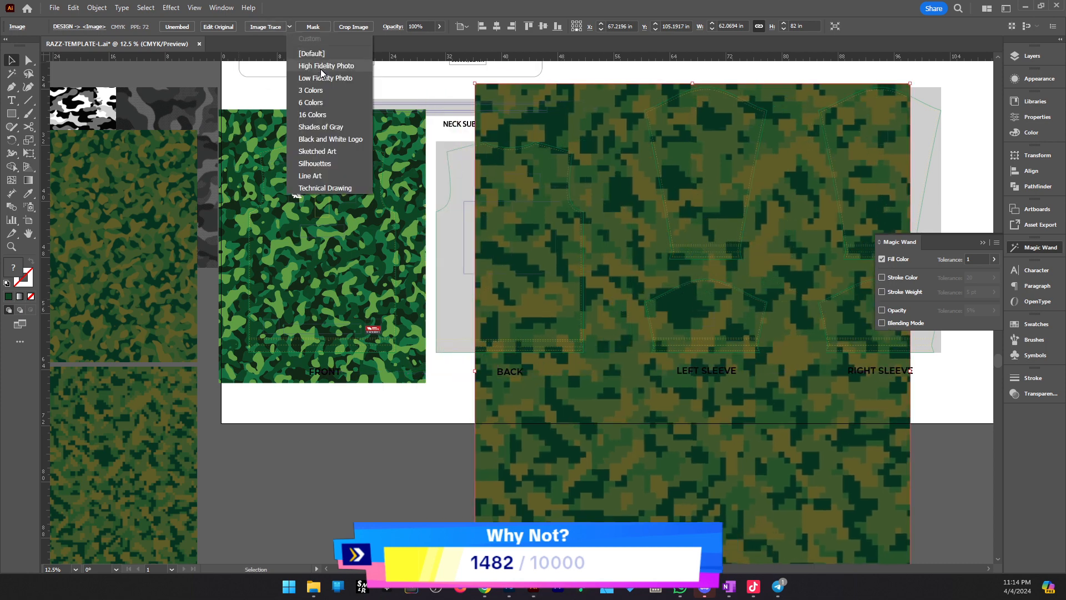
pyautogui.click(321, 68)
pyautogui.click(611, 305)
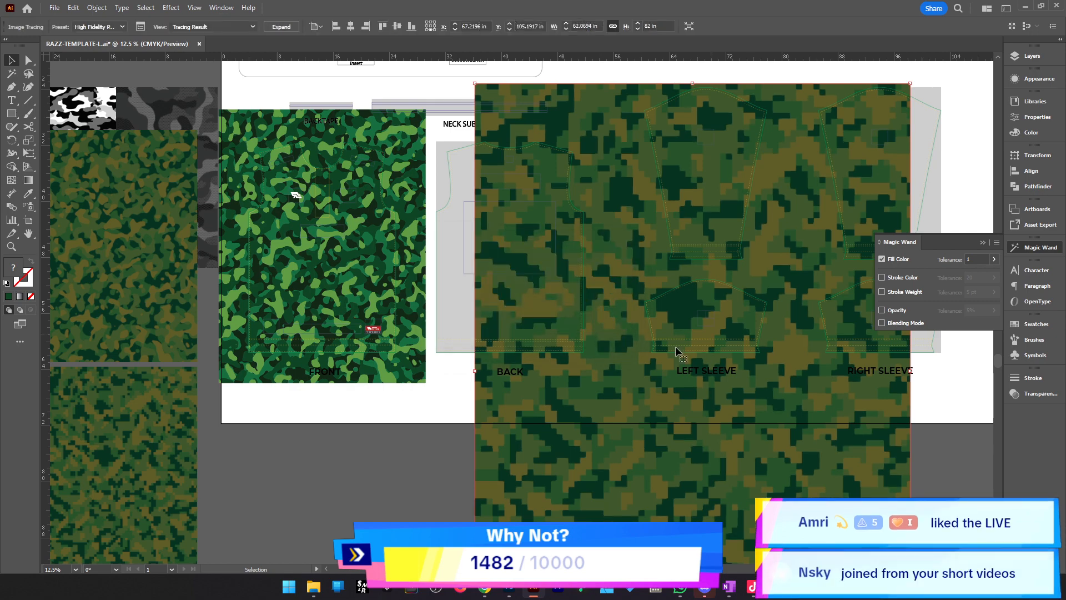
# Open the Image Trace settings for the traced camouflage and set Colors to 4
pyautogui.moveTo(682, 345); pyautogui.dragTo(494, 320)
pyautogui.press('z')
pyautogui.moveTo(425, 267); pyautogui.dragTo(620, 281)
pyautogui.moveTo(476, 317); pyautogui.dragTo(452, 341)
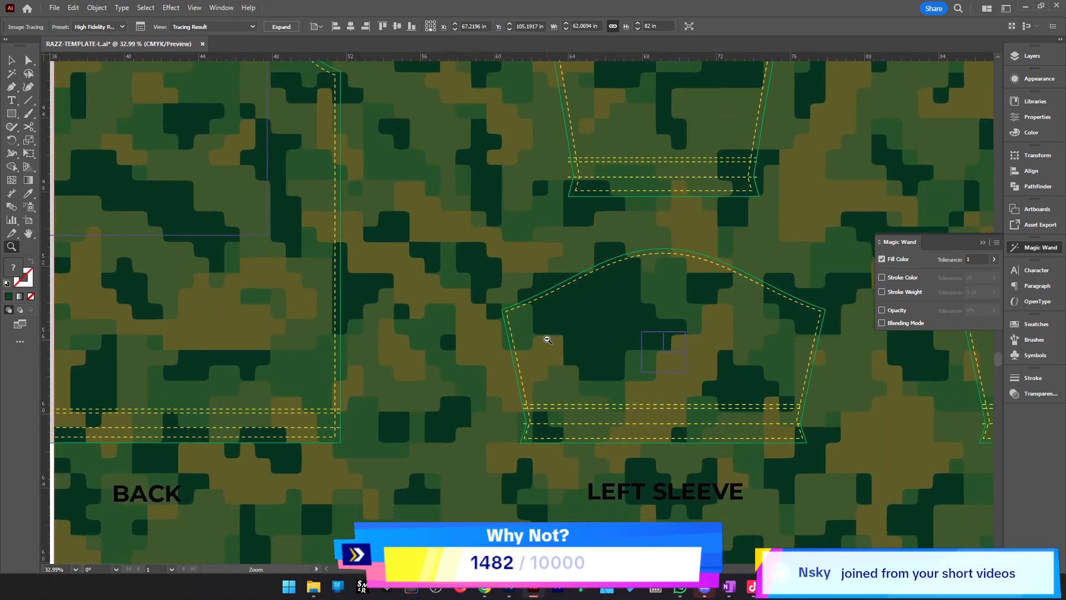
pyautogui.moveTo(548, 340); pyautogui.dragTo(453, 316)
pyautogui.press('v')
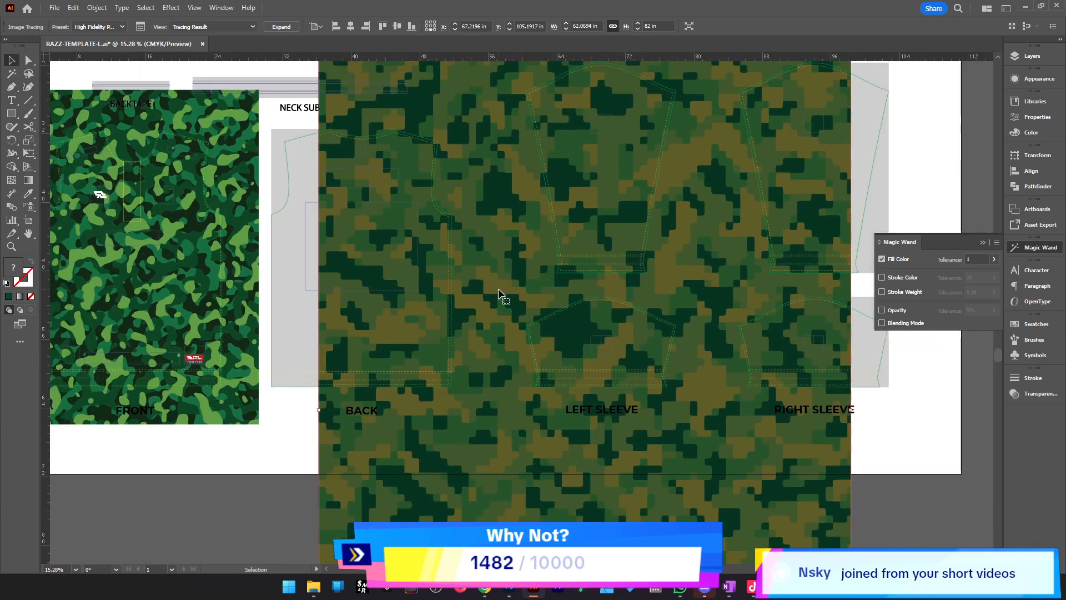
pyautogui.click(140, 26)
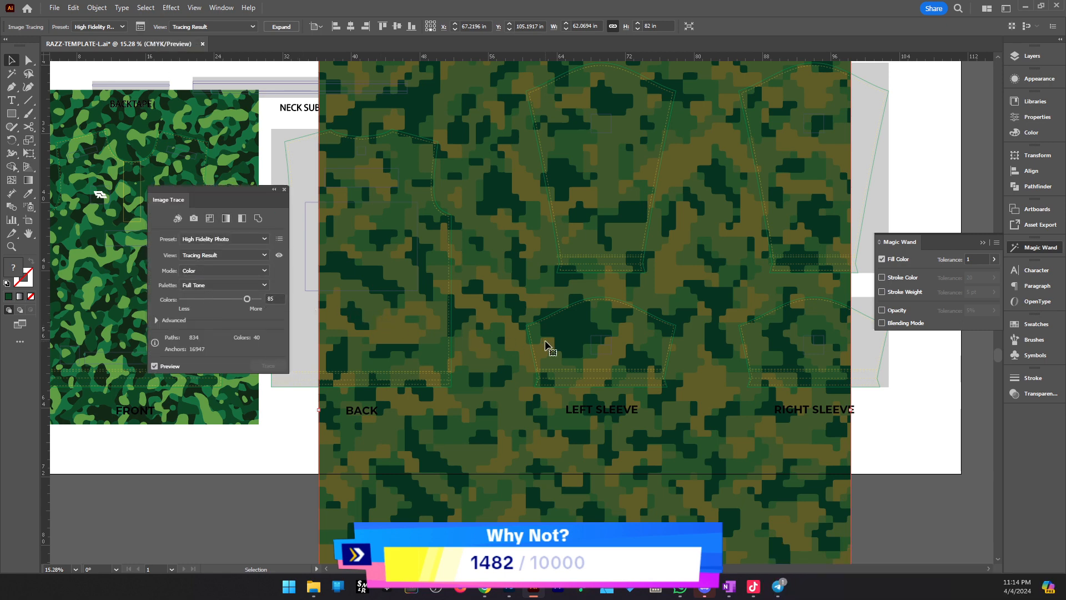
pyautogui.click(269, 299)
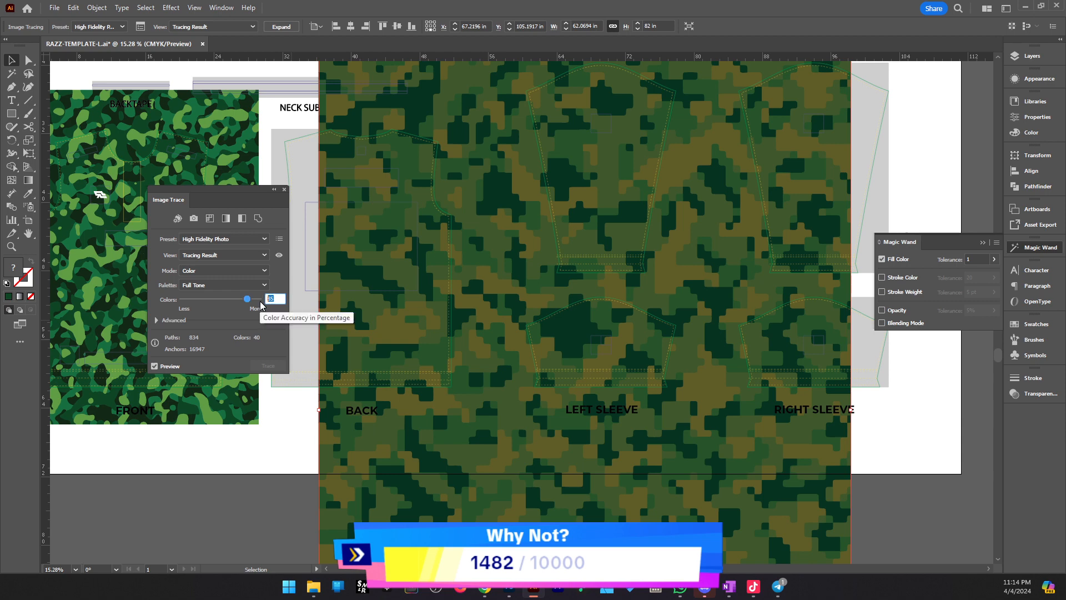
pyautogui.click(238, 271)
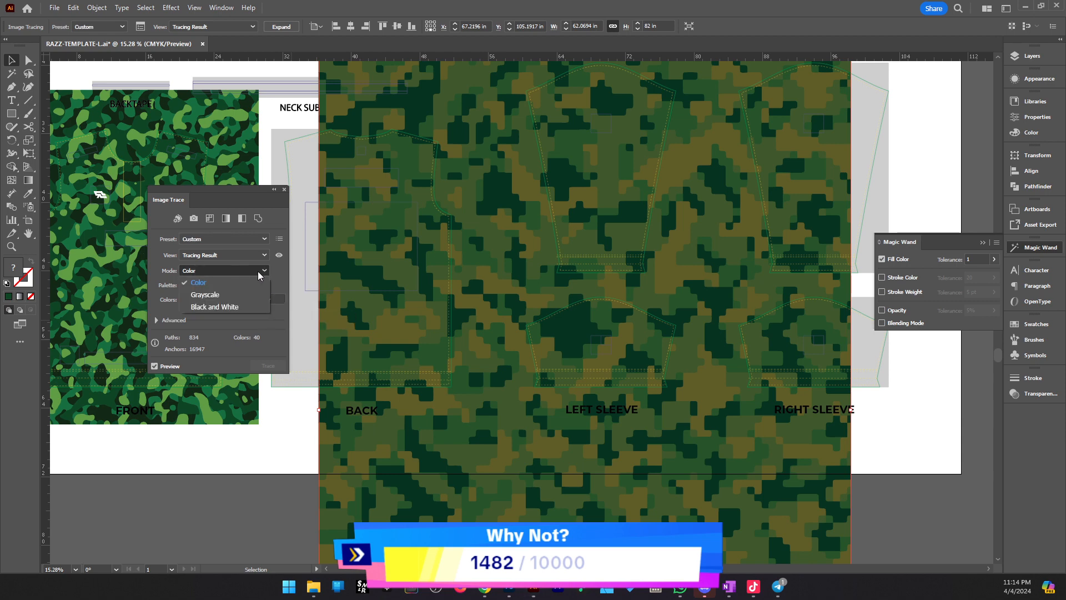
pyautogui.click(301, 271)
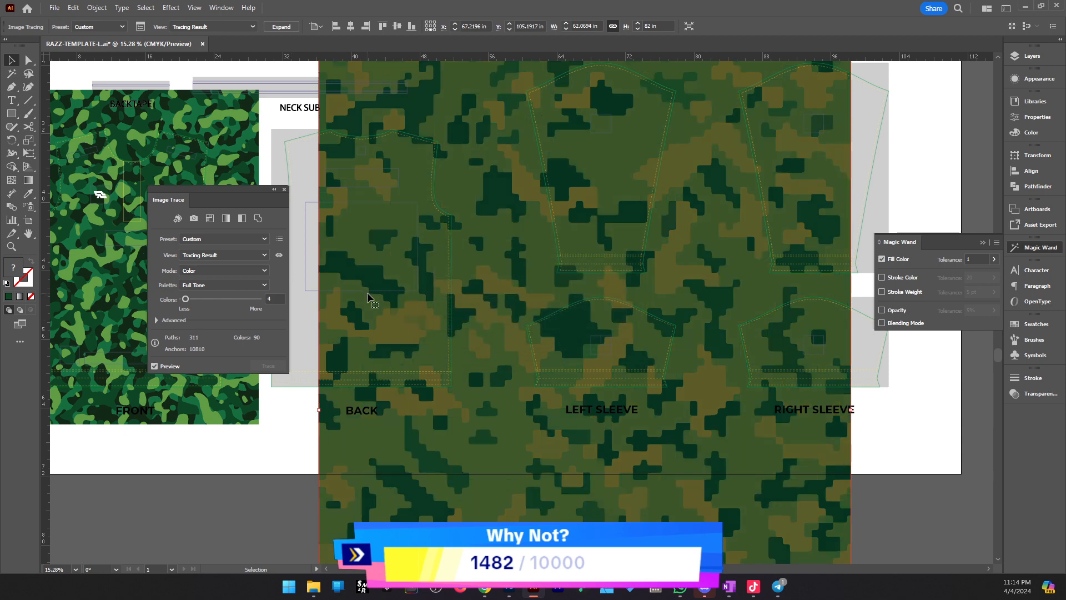
# Set the camouflage trace's Colors value to 5
pyautogui.click(270, 298)
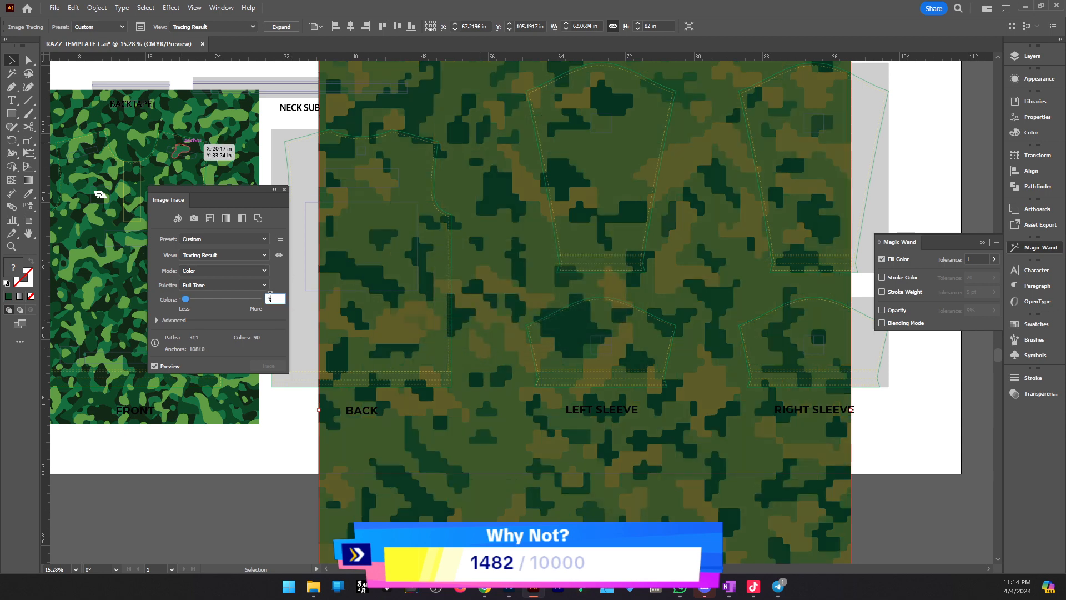
pyautogui.write('45')
pyautogui.press('BackSpace')
pyautogui.press('BackSpace')
pyautogui.write('5')
pyautogui.press('Return')
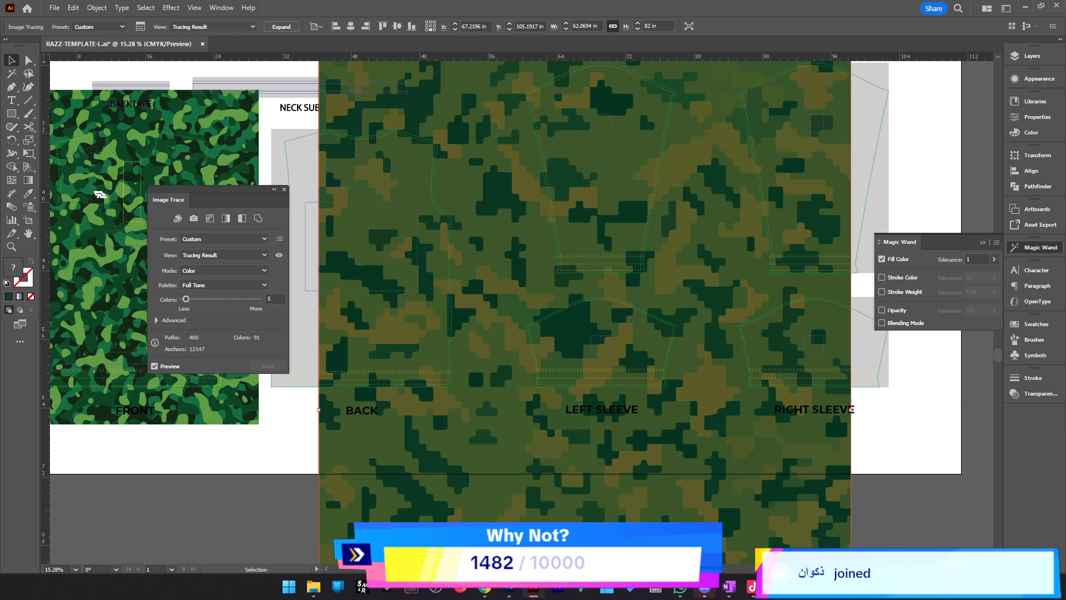
# Switch to Photoshop and examine the Color Fill 1 layer and the layers inside the Second Version group
pyautogui.click(515, 592)
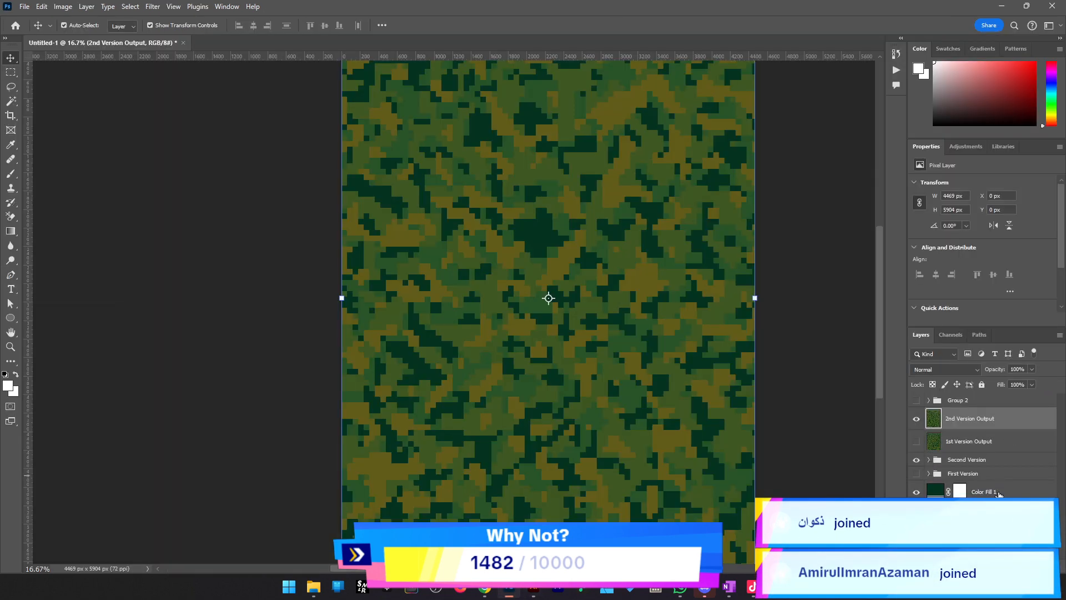
pyautogui.click(1004, 492)
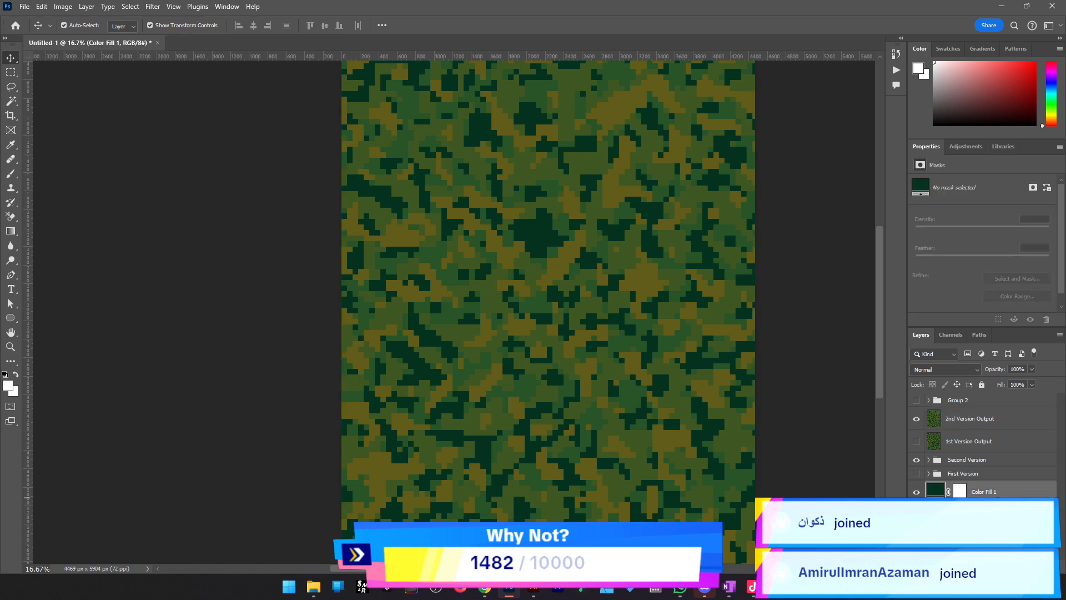
pyautogui.click(929, 459)
pyautogui.scroll(-1, 961, 486)
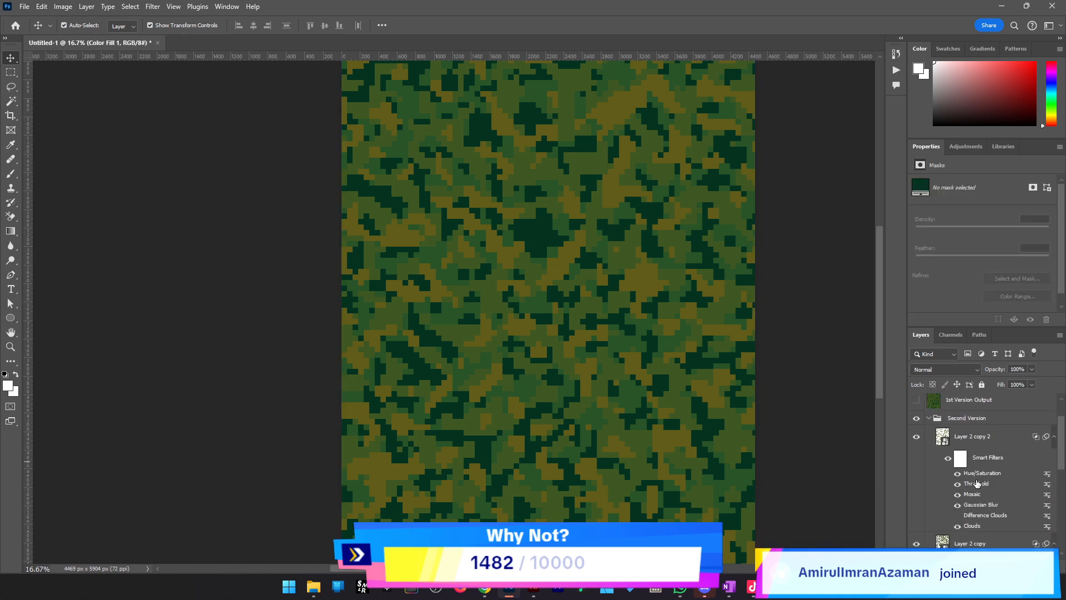
pyautogui.scroll(-8, 961, 486)
pyautogui.scroll(-2, 977, 483)
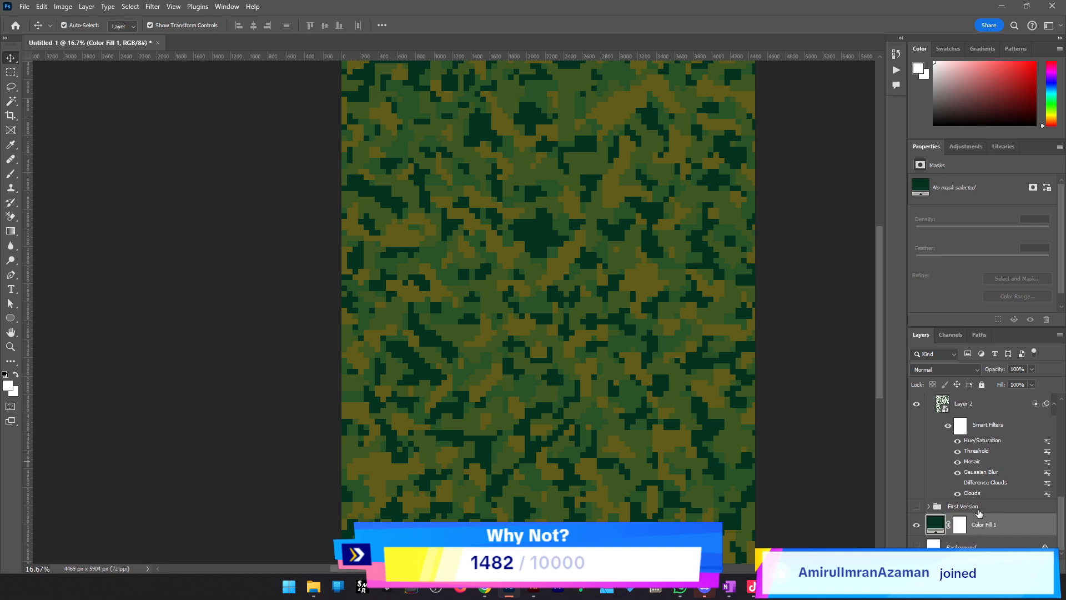
pyautogui.scroll(2, 1005, 519)
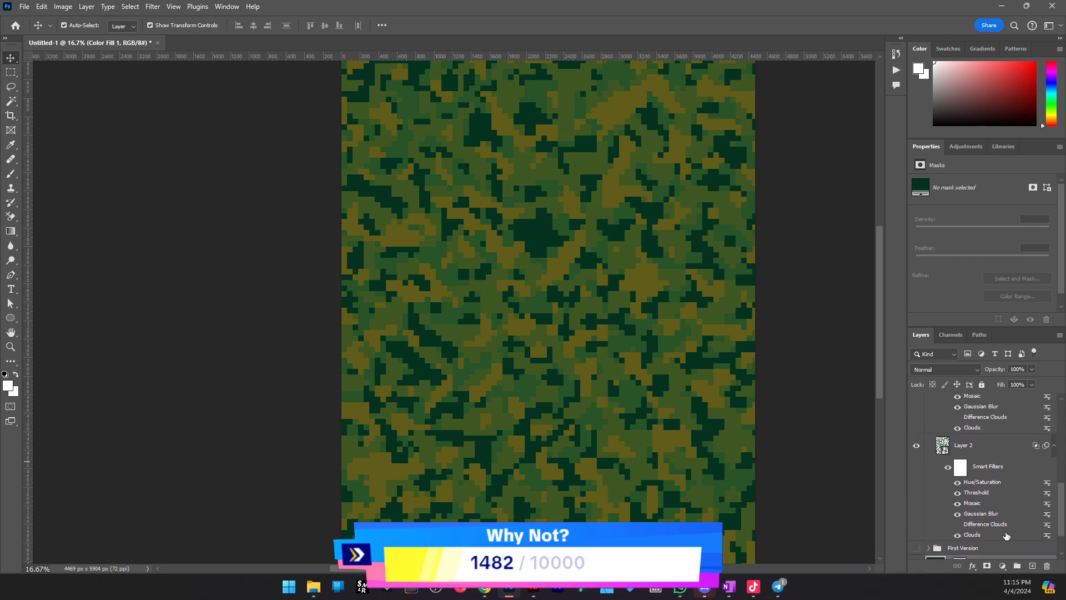
pyautogui.click(1002, 484)
pyautogui.scroll(1, 1002, 484)
pyautogui.scroll(1, 1002, 484)
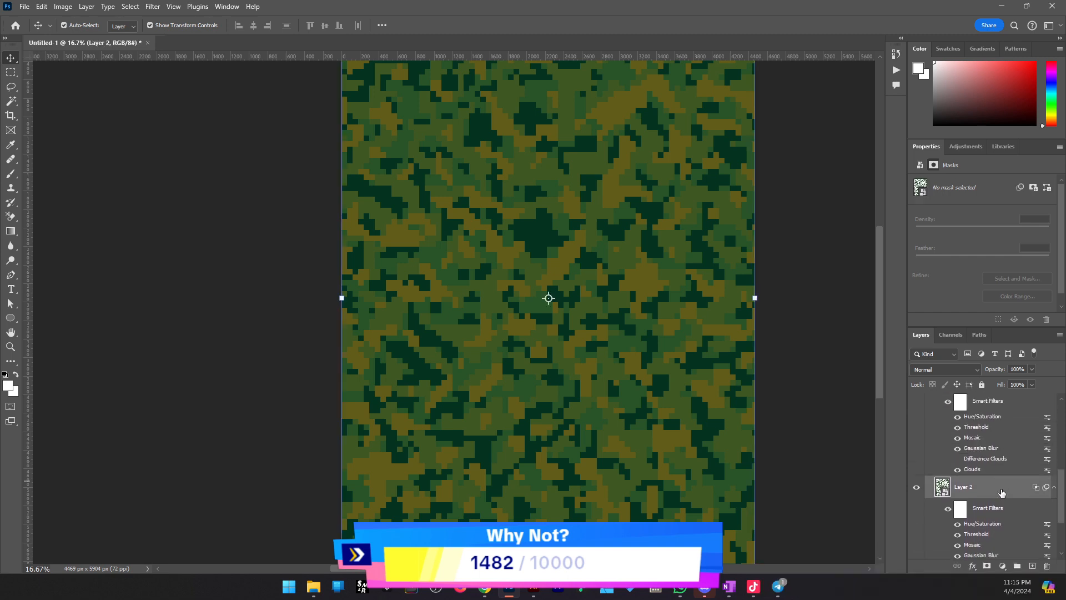
pyautogui.scroll(-1, 994, 479)
pyautogui.scroll(1, 992, 476)
pyautogui.hotkey('ctrl', 'j')
pyautogui.scroll(-1, 992, 466)
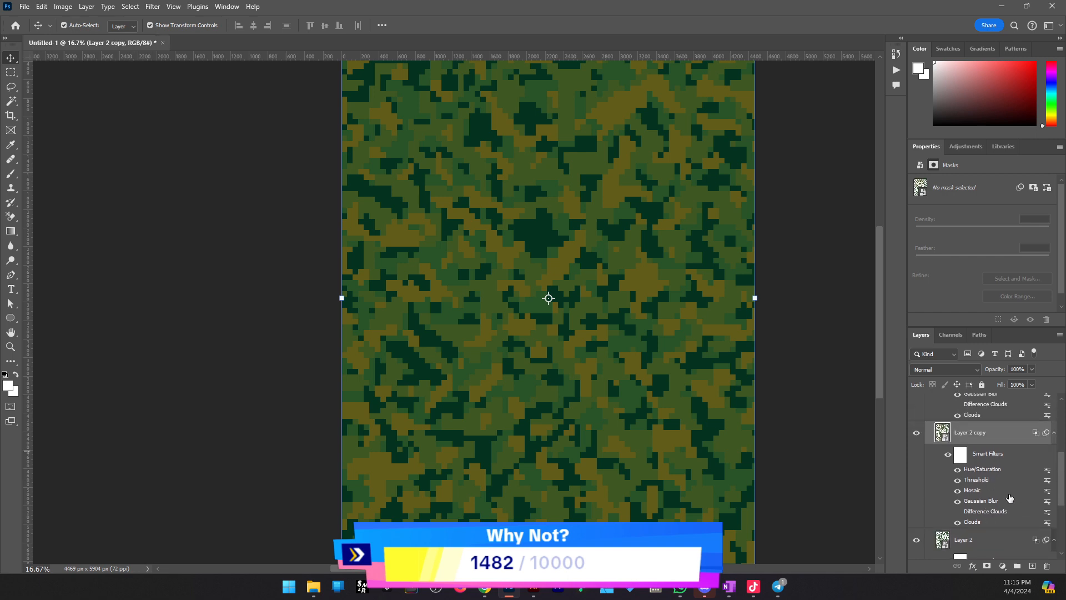
pyautogui.hotkey('ctrl', 'j')
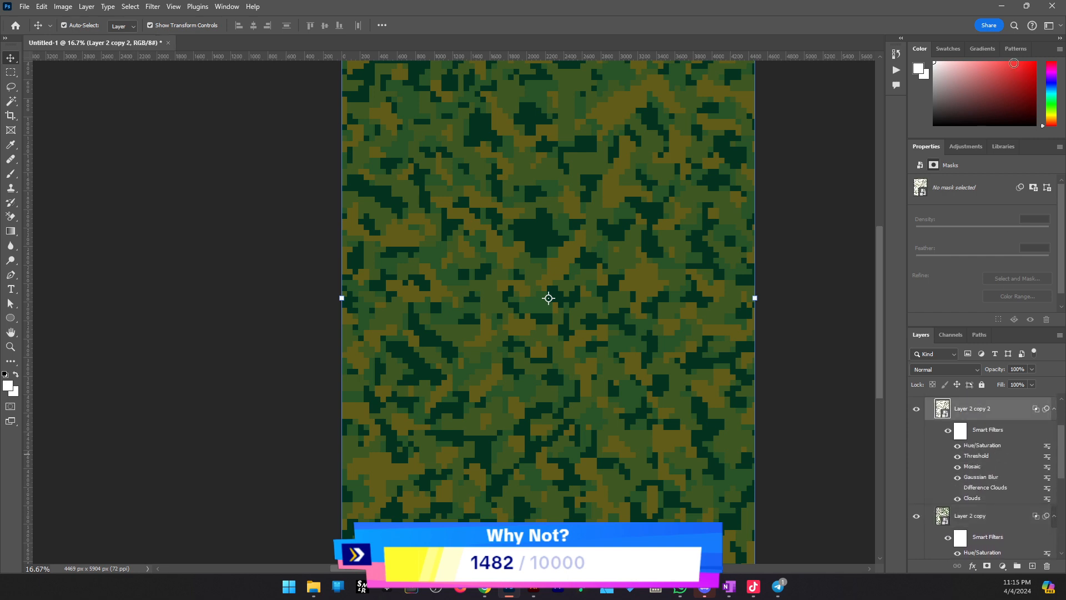
# Return to Illustrator and set the camouflage trace's Colors value back to 4
pyautogui.click(1001, 6)
pyautogui.click(268, 299)
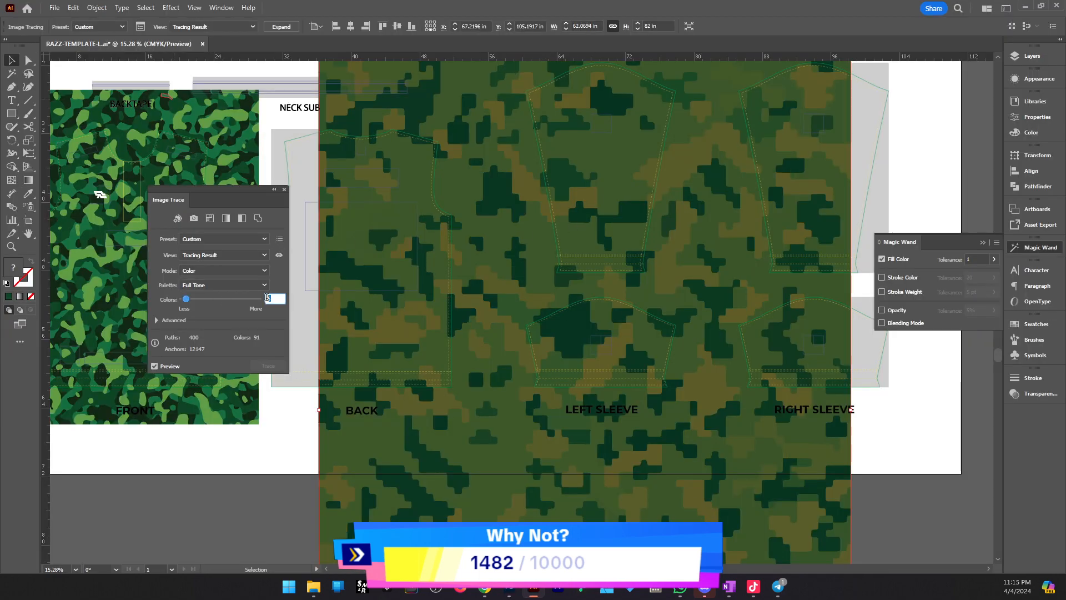
pyautogui.write('4')
pyautogui.press('Return')
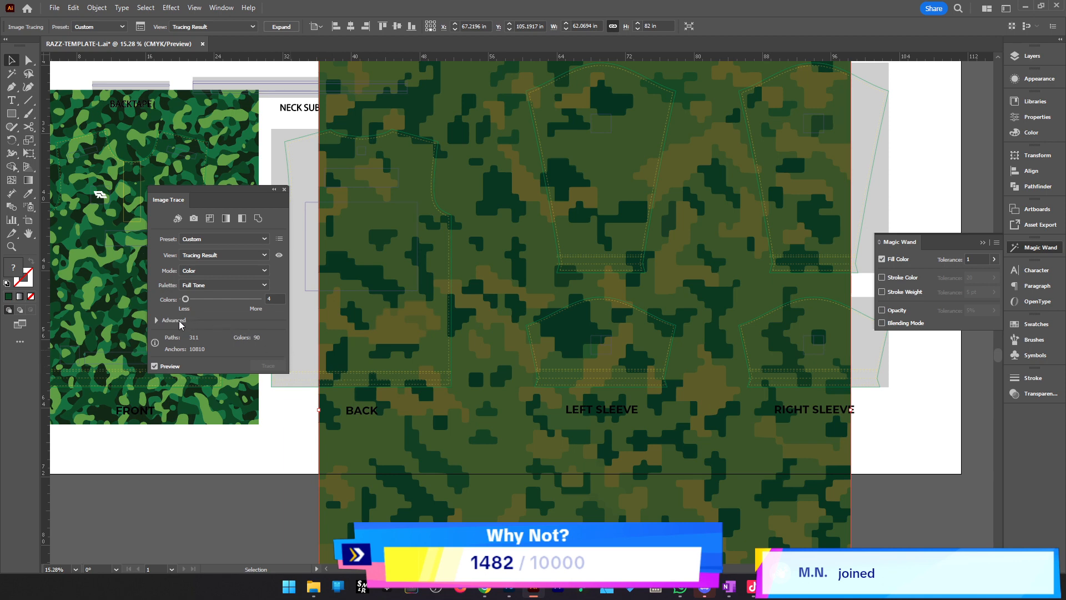
# Expand the advanced trace options and set Noise to 1 px and Corners to 0%
pyautogui.click(158, 322)
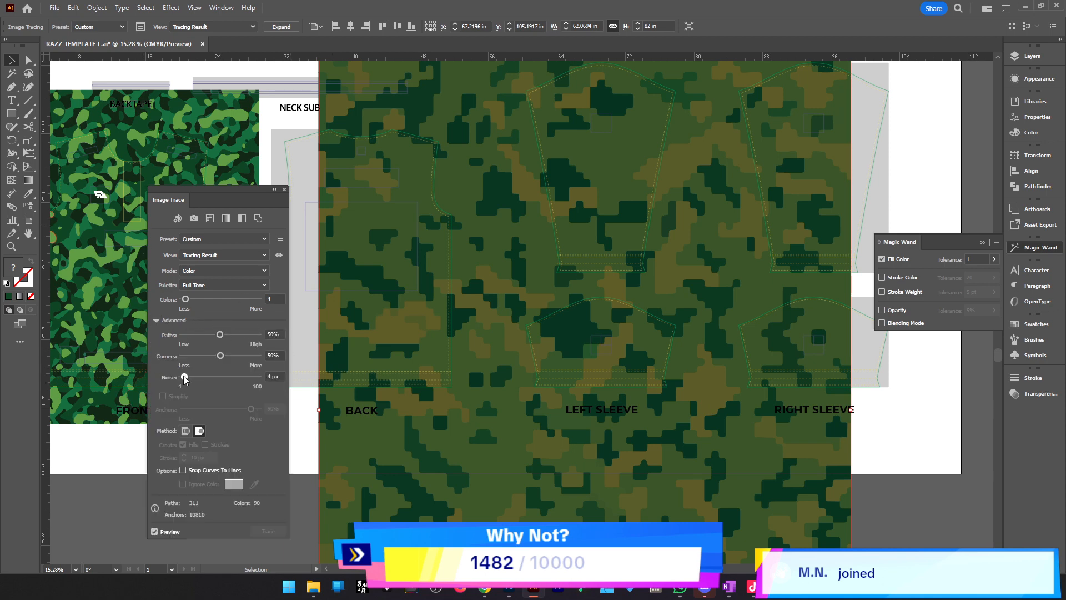
pyautogui.moveTo(185, 378); pyautogui.dragTo(157, 381)
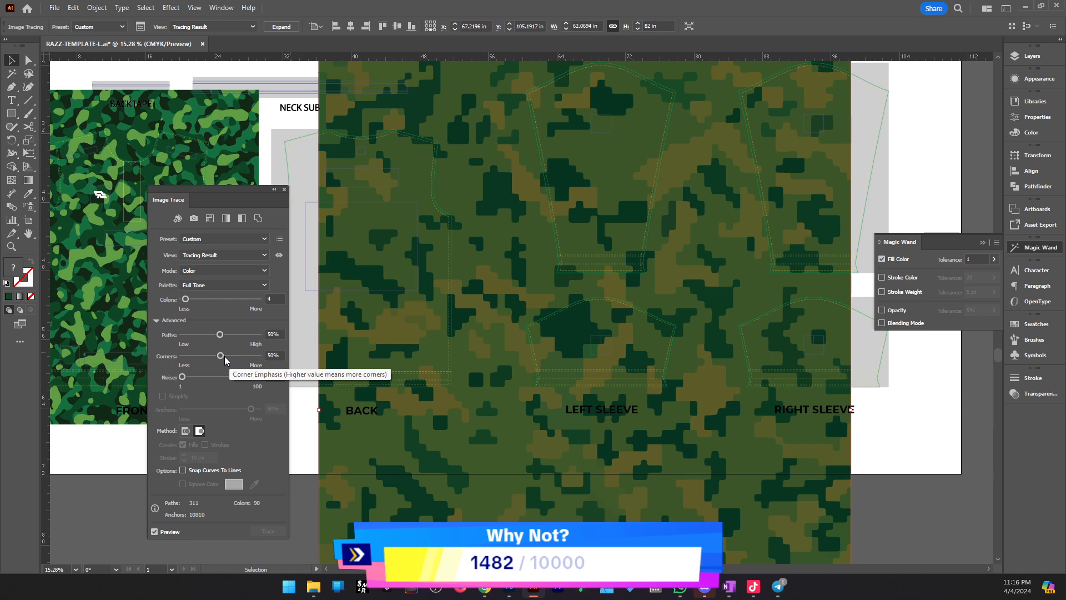
pyautogui.moveTo(220, 356); pyautogui.dragTo(142, 358)
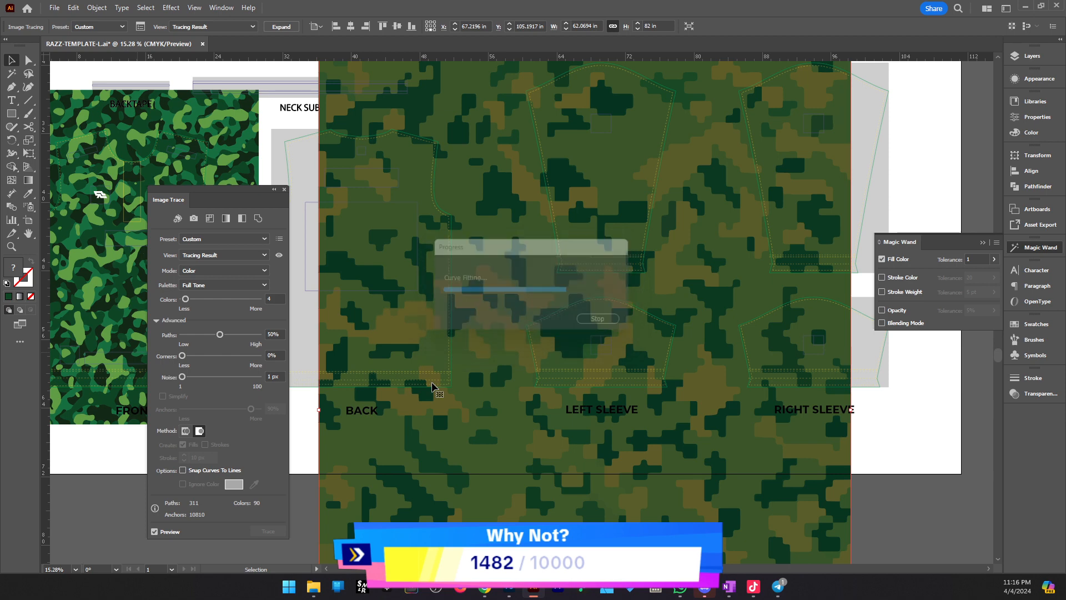
# Try path fitting of 64% and 18% on the camouflage trace, and set Paths to 60%
pyautogui.press('z')
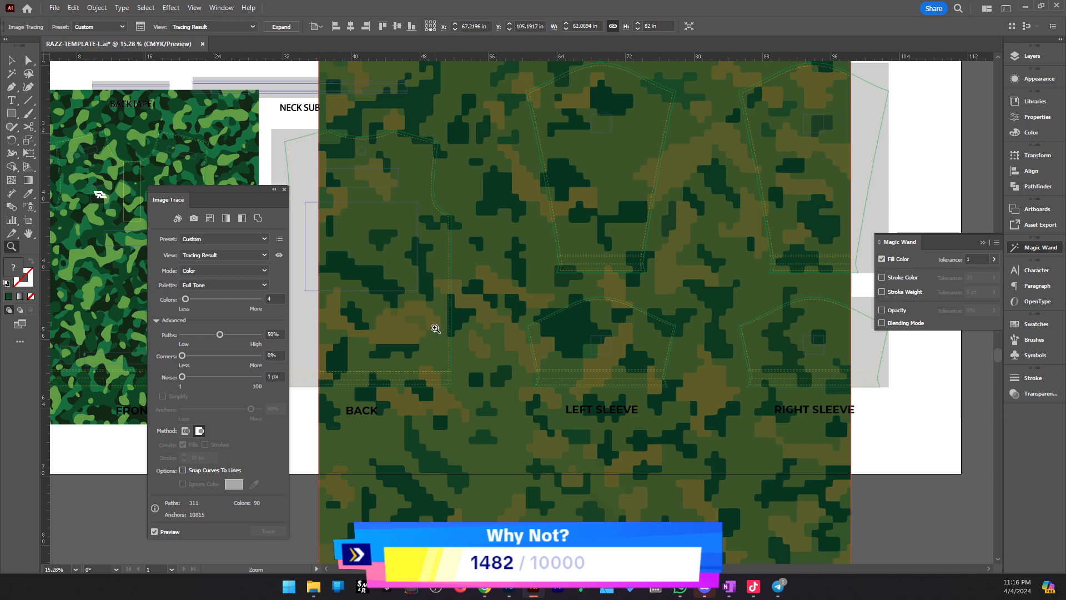
pyautogui.click(435, 327)
pyautogui.click(440, 333)
pyautogui.click(674, 356)
pyautogui.click(522, 306)
pyautogui.moveTo(519, 303); pyautogui.dragTo(621, 332)
pyautogui.press('v')
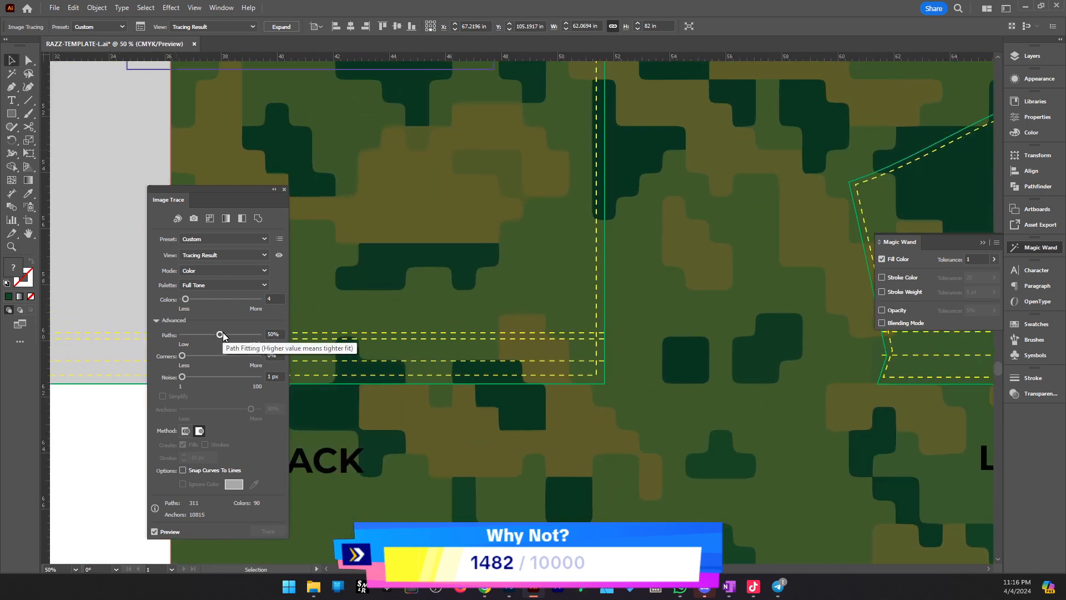
pyautogui.moveTo(223, 333); pyautogui.dragTo(224, 333)
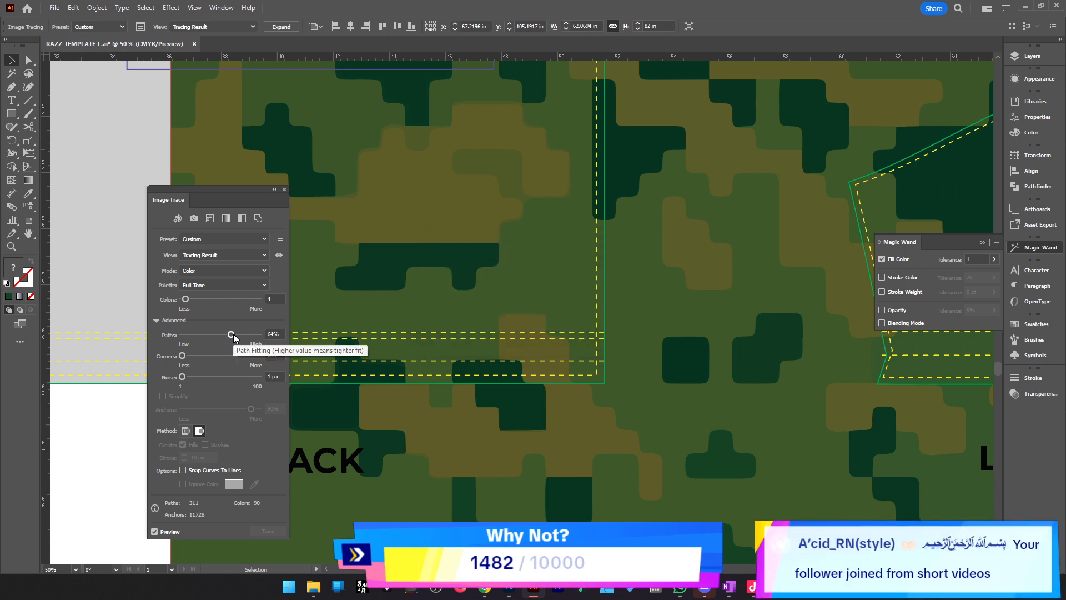
pyautogui.moveTo(234, 334); pyautogui.dragTo(199, 334)
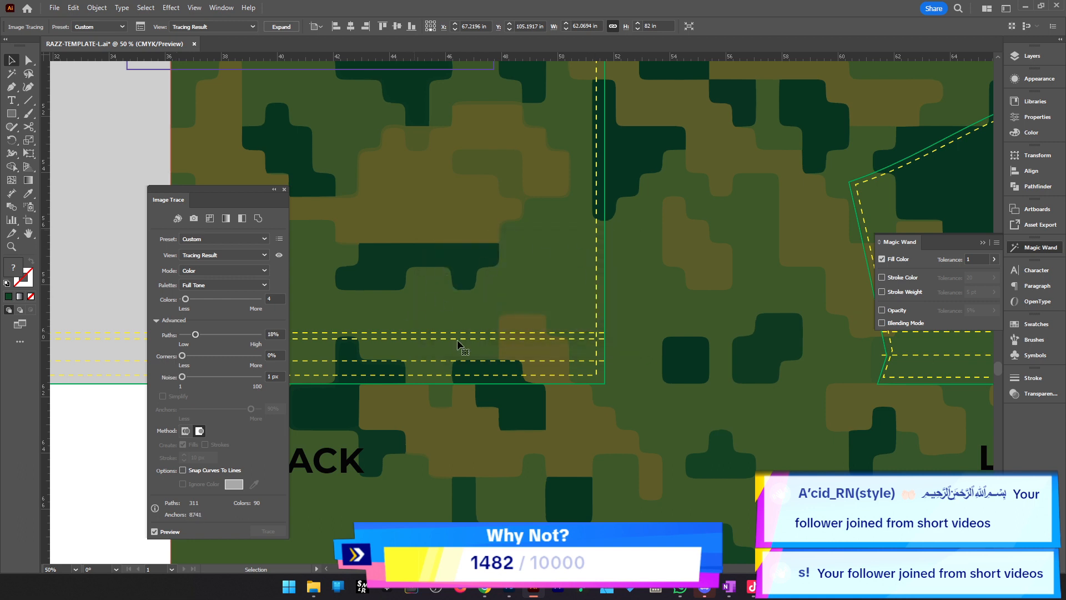
pyautogui.scroll(6, 499, 356)
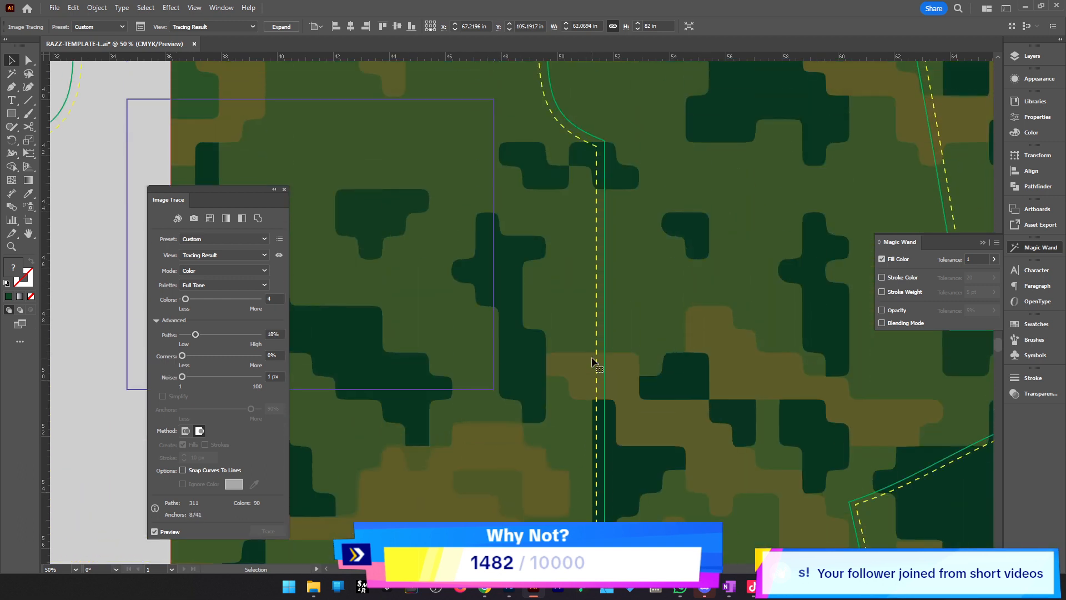
pyautogui.moveTo(642, 343); pyautogui.dragTo(570, 350)
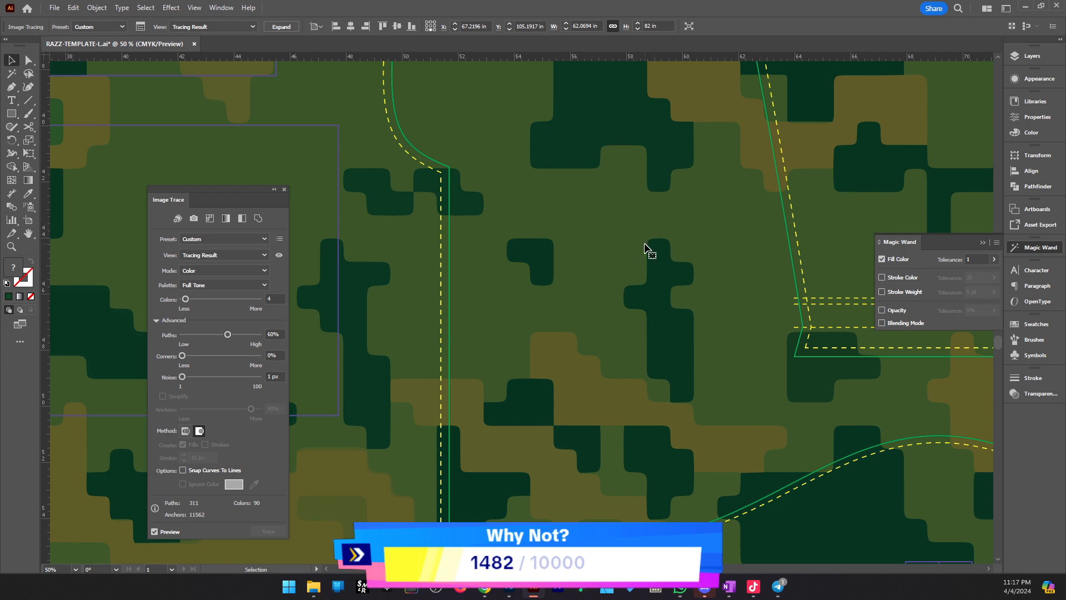
# Examine the edges and colours of the traced camouflage around the back and left sleeve pieces
pyautogui.moveTo(601, 333)
pyautogui.mouseDown()
pyautogui.moveTo(679, 316)
pyautogui.moveTo(573, 374)
pyautogui.mouseUp()
pyautogui.scroll(1, 643, 371)
pyautogui.scroll(1, 573, 375)
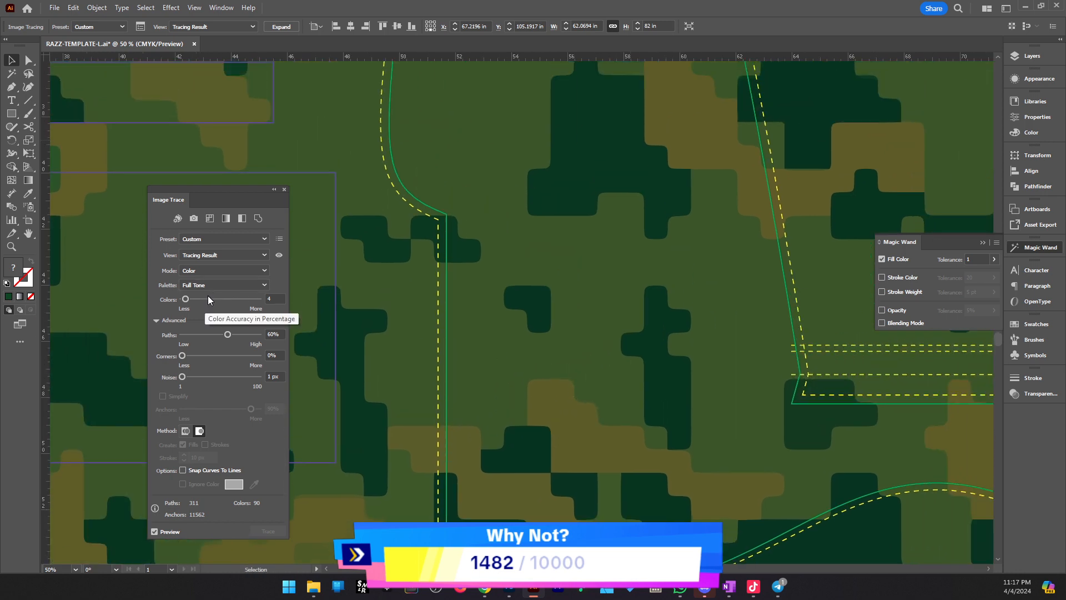
pyautogui.moveTo(523, 339); pyautogui.dragTo(594, 346)
pyautogui.press('z')
pyautogui.keyDown('alt'); pyautogui.click(568, 316); pyautogui.keyUp('alt')
pyautogui.keyDown('alt'); pyautogui.click(568, 317); pyautogui.keyUp('alt')
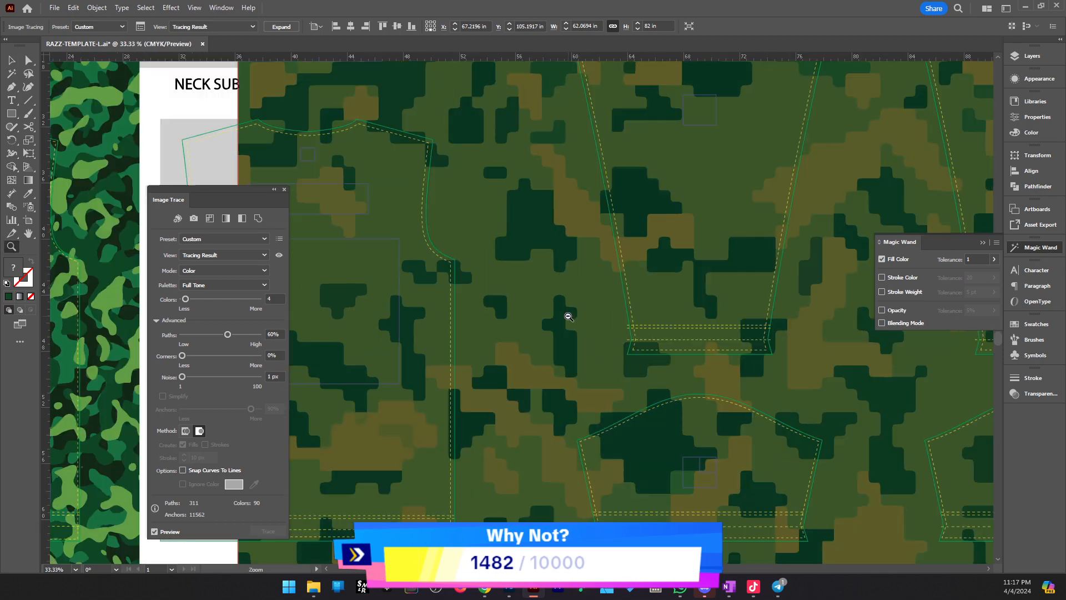
pyautogui.keyDown('alt'); pyautogui.click(568, 317); pyautogui.keyUp('alt')
pyautogui.keyDown('alt'); pyautogui.click(568, 317); pyautogui.keyUp('alt')
pyautogui.keyDown('alt'); pyautogui.click(568, 317); pyautogui.keyUp('alt')
pyautogui.click(452, 341)
pyautogui.click(527, 336)
pyautogui.click(547, 327)
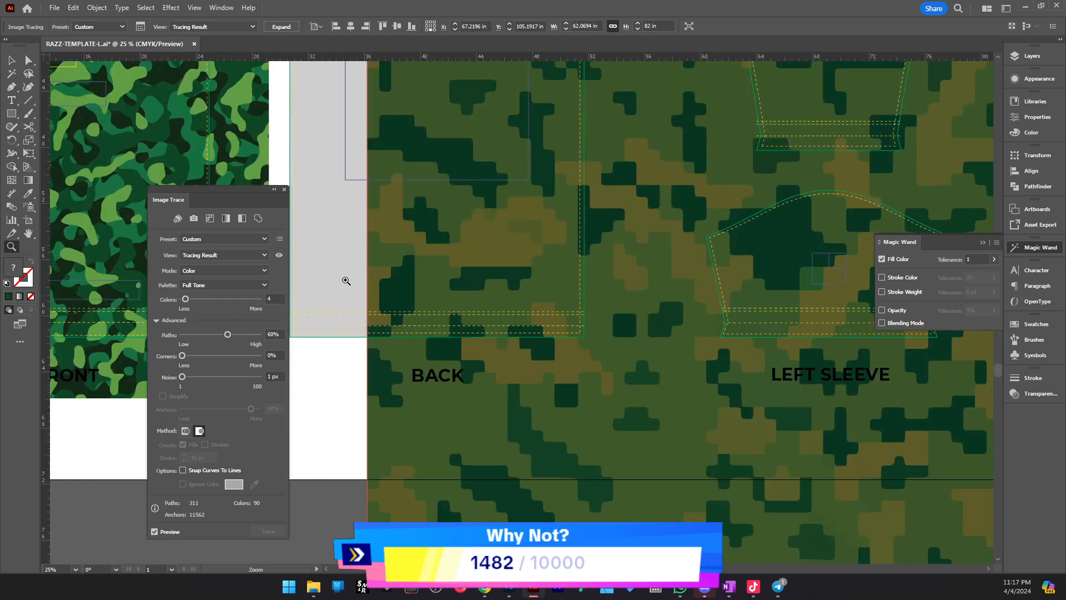
# Apply the Sketched Art preset to the camouflage trace
pyautogui.click(211, 244)
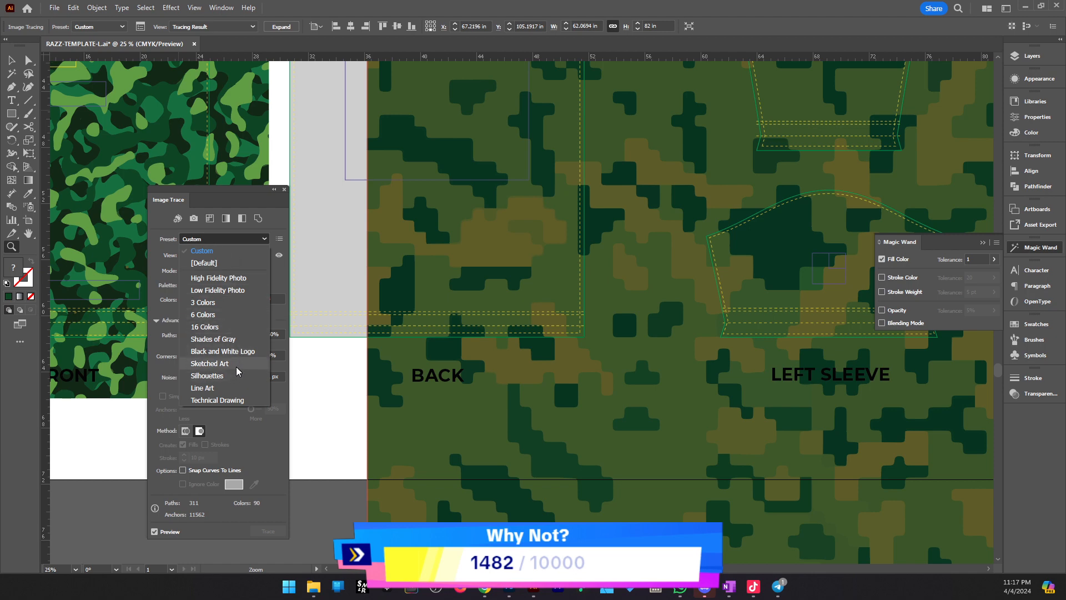
pyautogui.press('Escape')
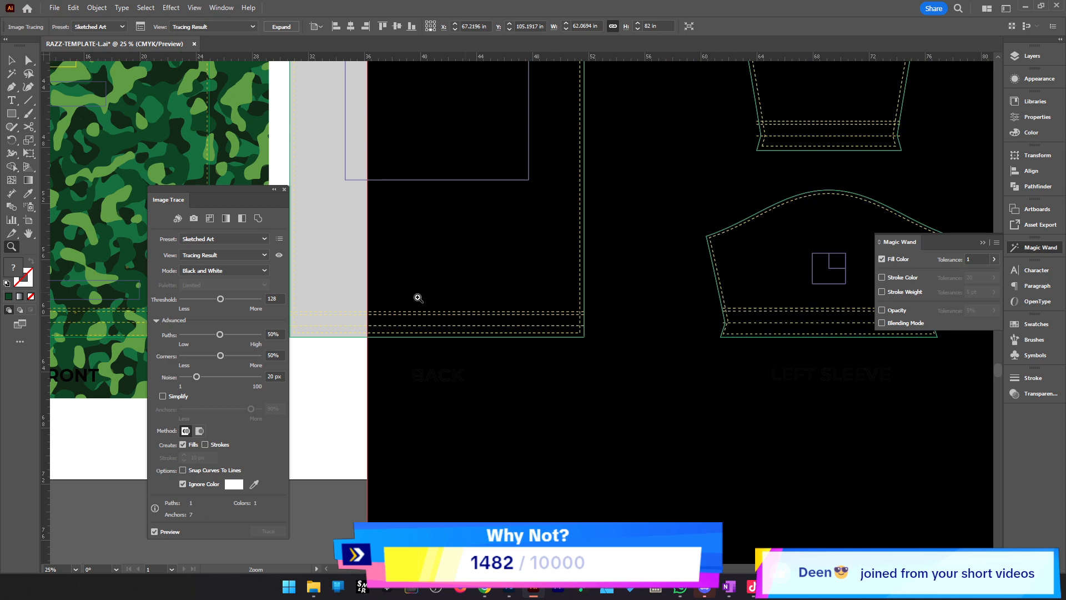
# Try a threshold of 50 on the black-and-white camouflage trace
pyautogui.moveTo(221, 299)
pyautogui.mouseDown()
pyautogui.moveTo(254, 303)
pyautogui.moveTo(191, 302)
pyautogui.moveTo(200, 302)
pyautogui.mouseUp()
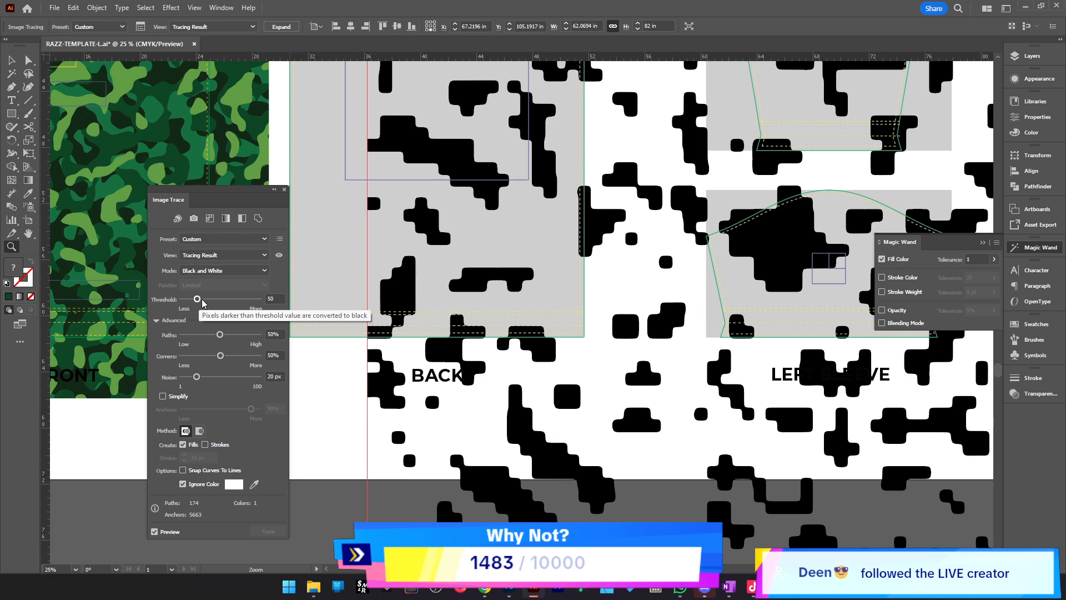
pyautogui.moveTo(587, 289); pyautogui.dragTo(674, 296)
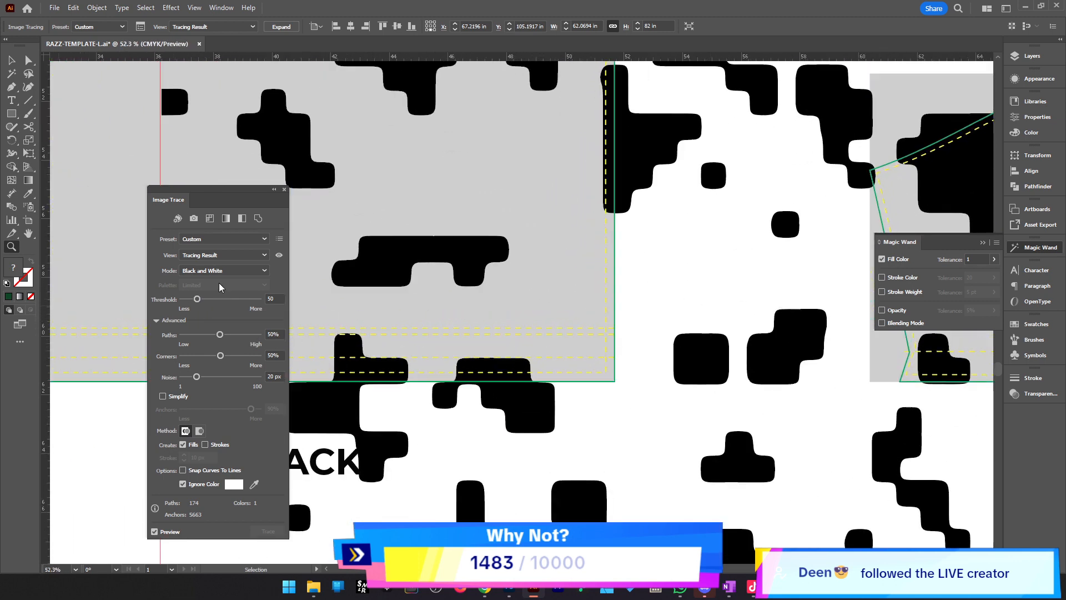
# Apply the 3 Colors preset to the camouflage trace
pyautogui.click(237, 256)
pyautogui.click(232, 242)
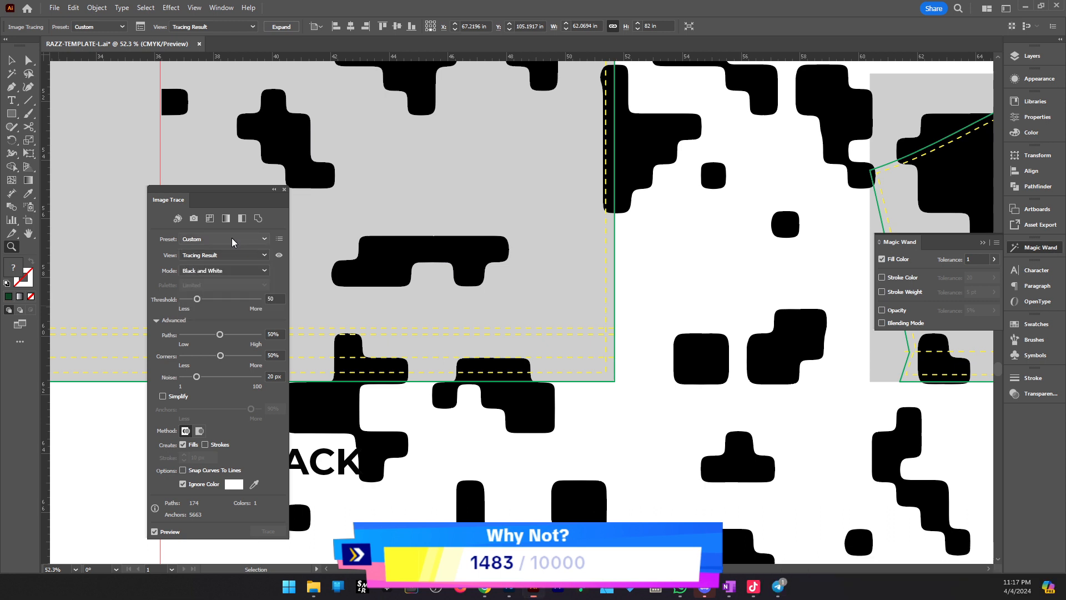
pyautogui.click(233, 242)
pyautogui.click(250, 302)
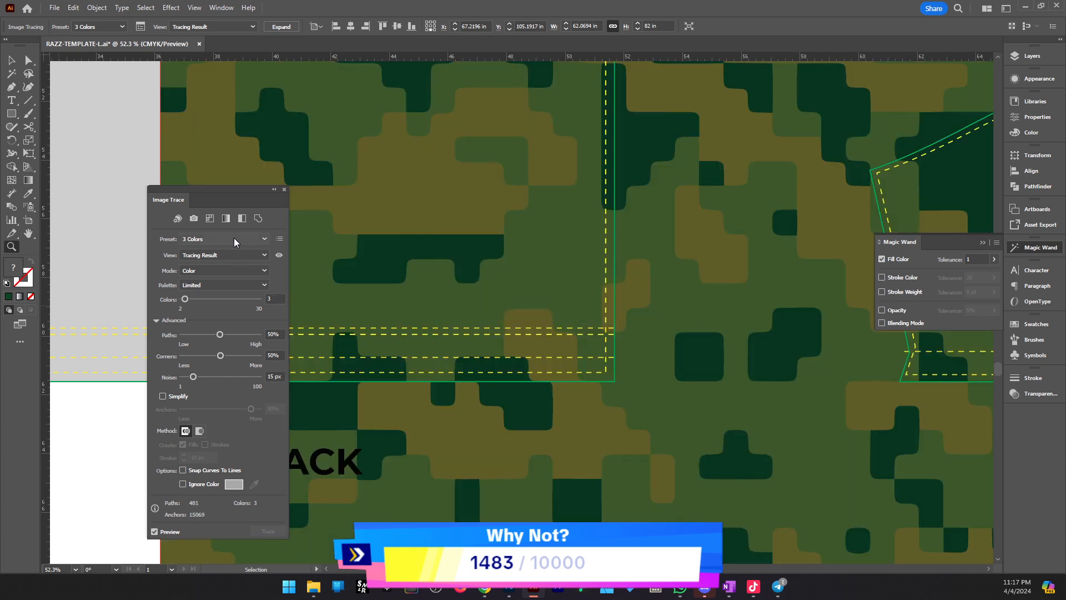
# Set the number of colours in the camouflage trace to 4
pyautogui.click(235, 243)
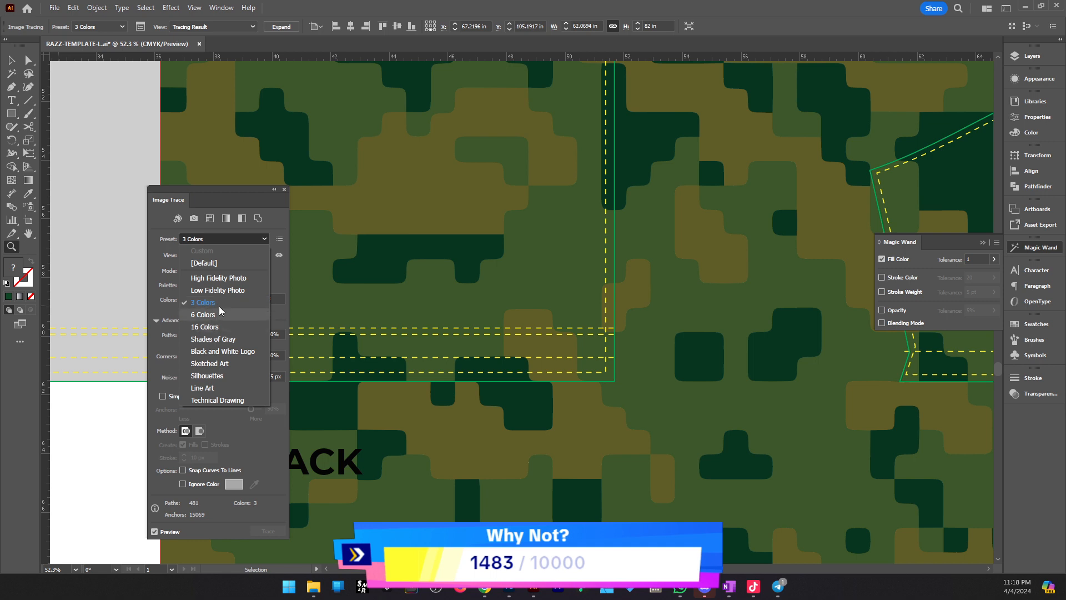
pyautogui.click(273, 299)
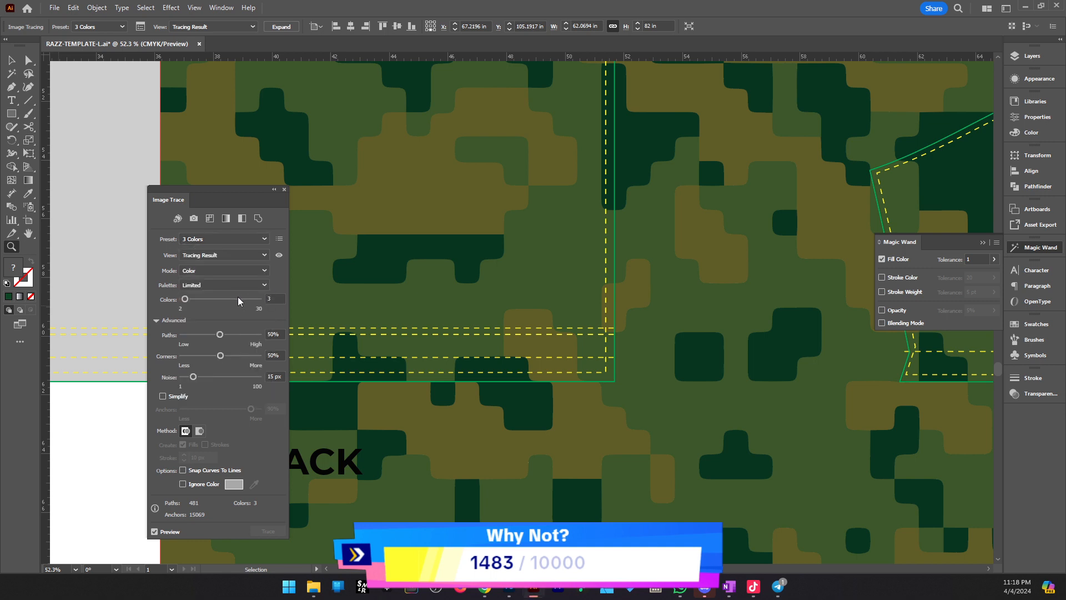
pyautogui.click(276, 298)
pyautogui.write('4')
pyautogui.press('Return')
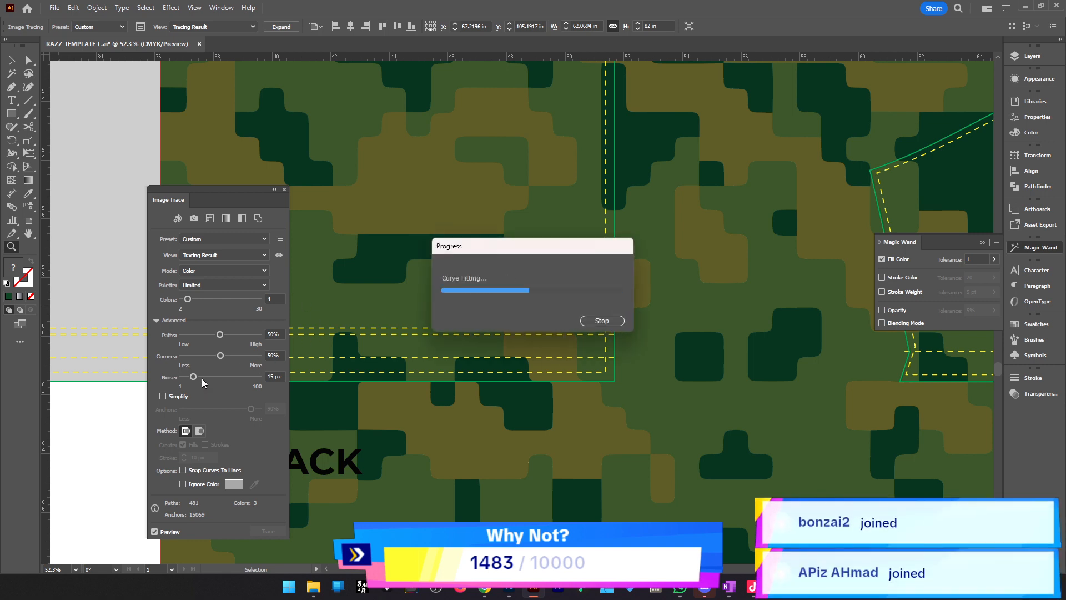
# Set the camouflage trace's Noise to 1 px and Corners to 0%
pyautogui.moveTo(193, 377); pyautogui.dragTo(137, 377)
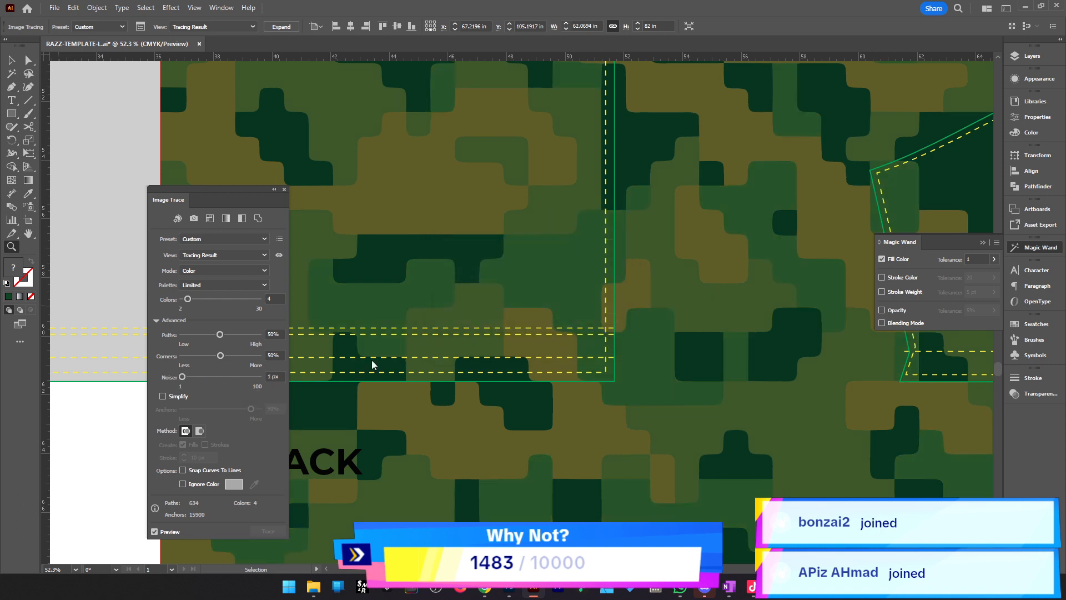
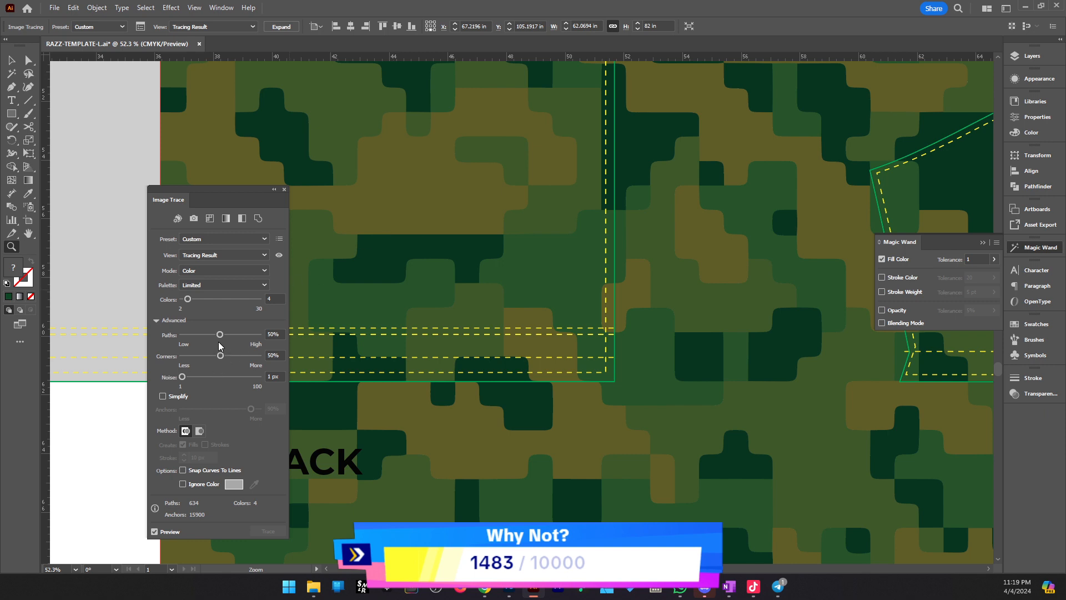
pyautogui.moveTo(220, 355); pyautogui.dragTo(118, 357)
pyautogui.moveTo(511, 359); pyautogui.dragTo(649, 380)
pyautogui.scroll(-5, 625, 340)
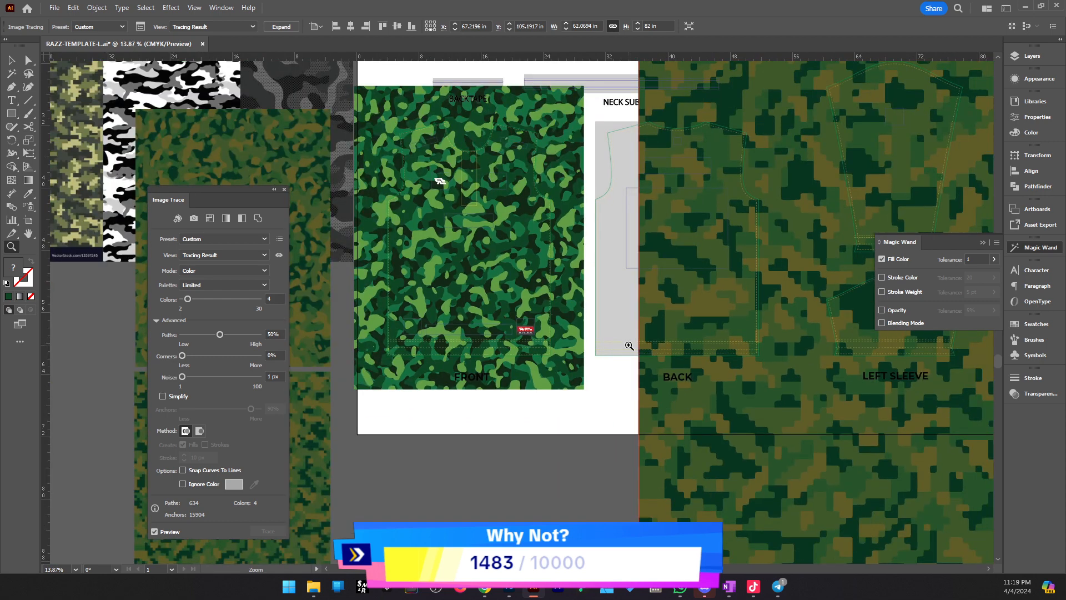
pyautogui.moveTo(670, 316); pyautogui.dragTo(529, 389)
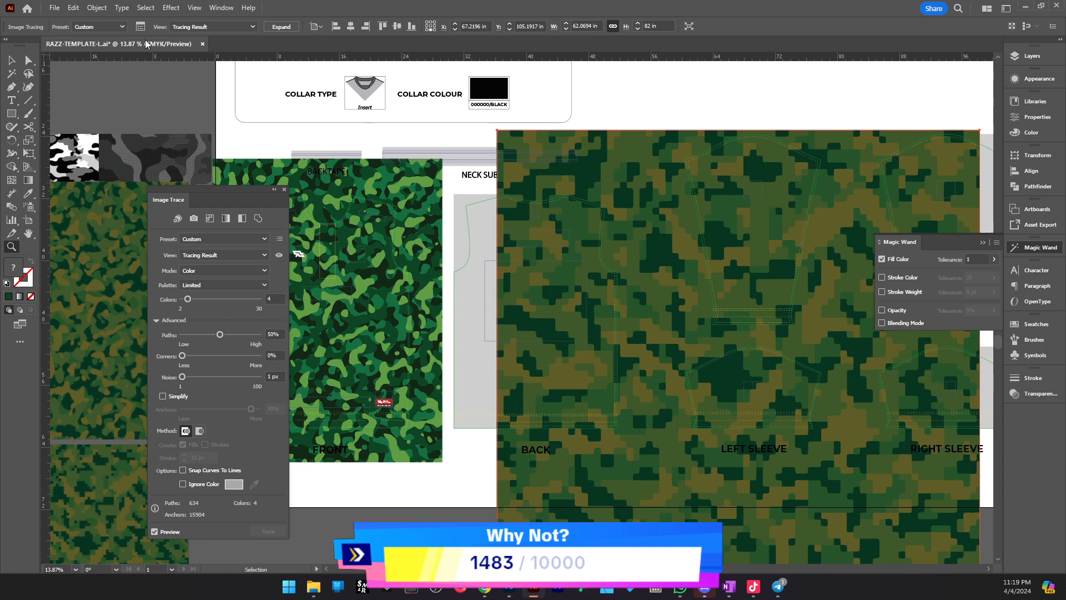
# Switch to Chrome, search for vectorizer in a new tab and view the vectorizer.io page, then return to Illustrator
pyautogui.click(486, 589)
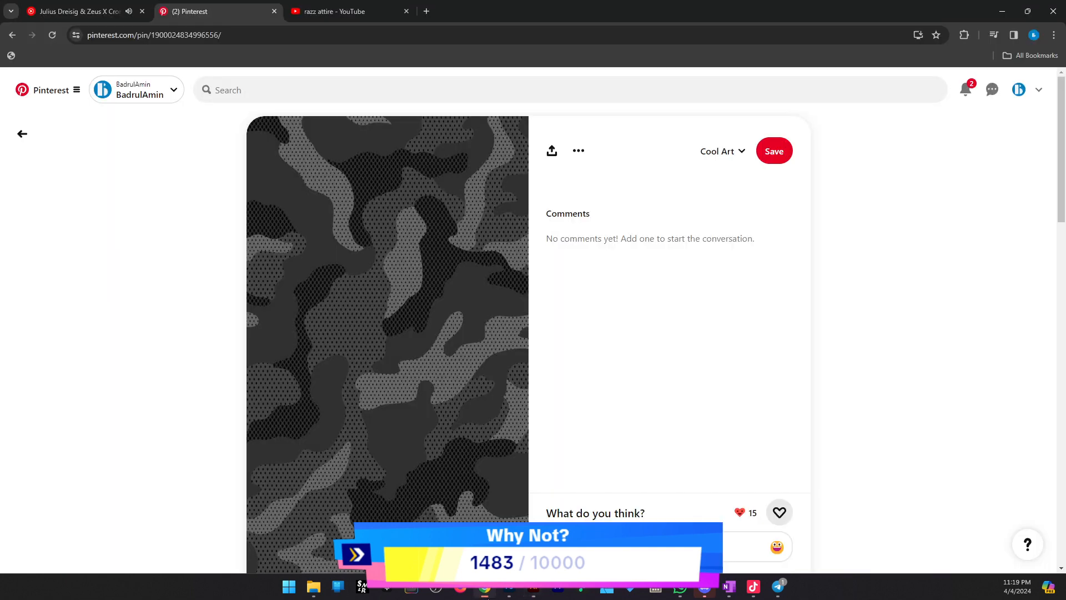
pyautogui.click(424, 13)
pyautogui.write('c')
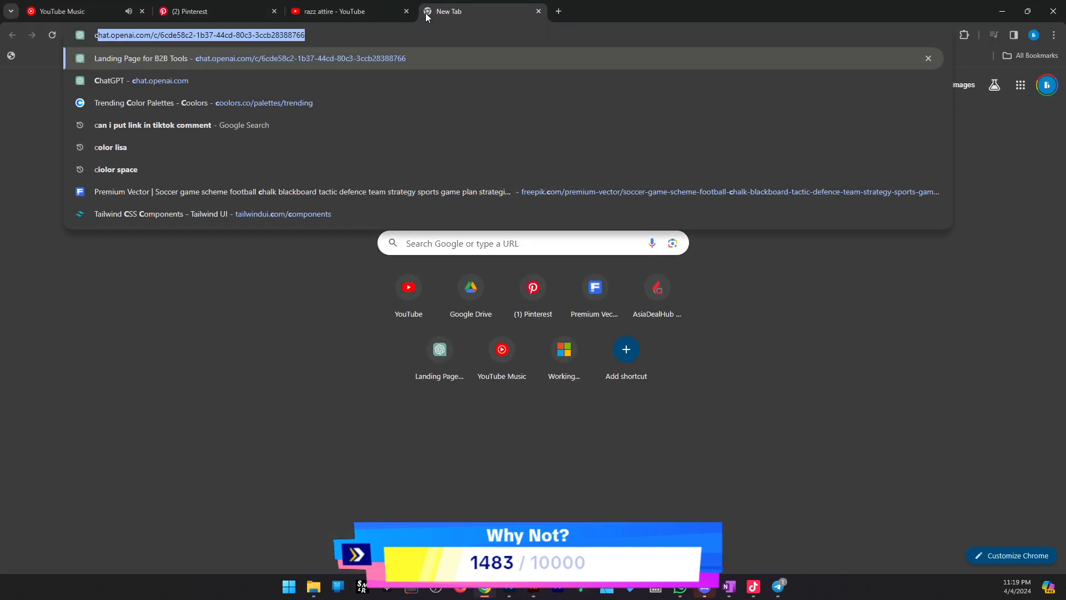
pyautogui.write('extorizer')
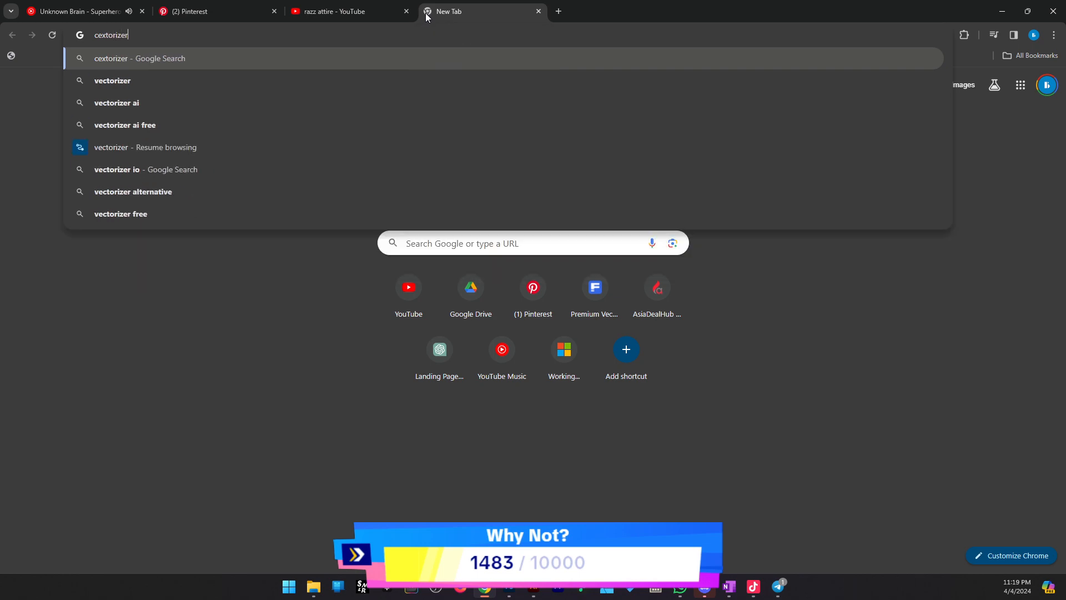
pyautogui.hotkey('ctrl', 'a')
pyautogui.write('vectorizer')
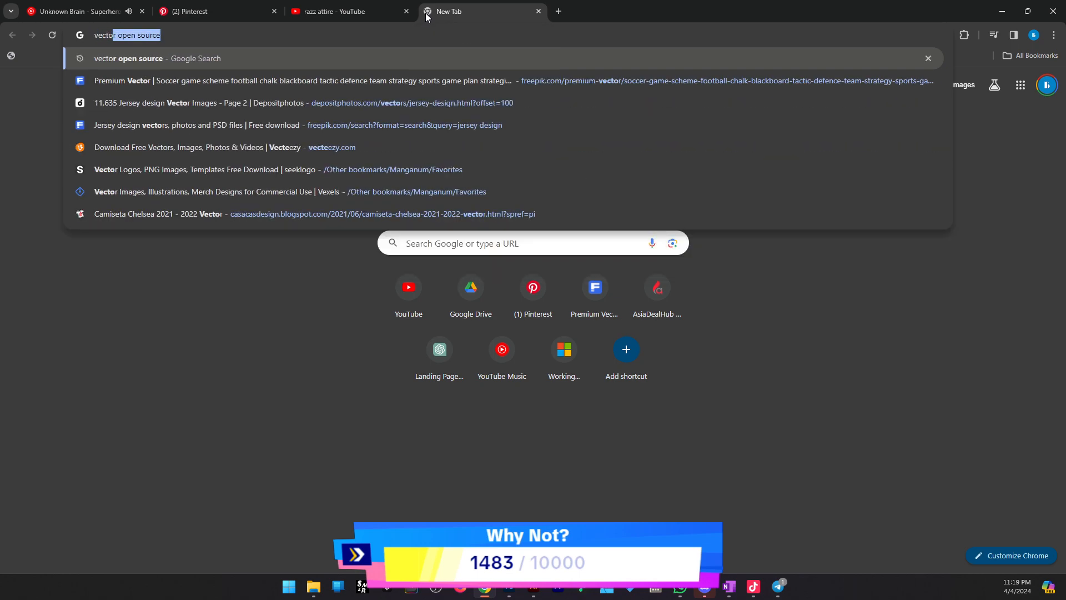
pyautogui.press('Return')
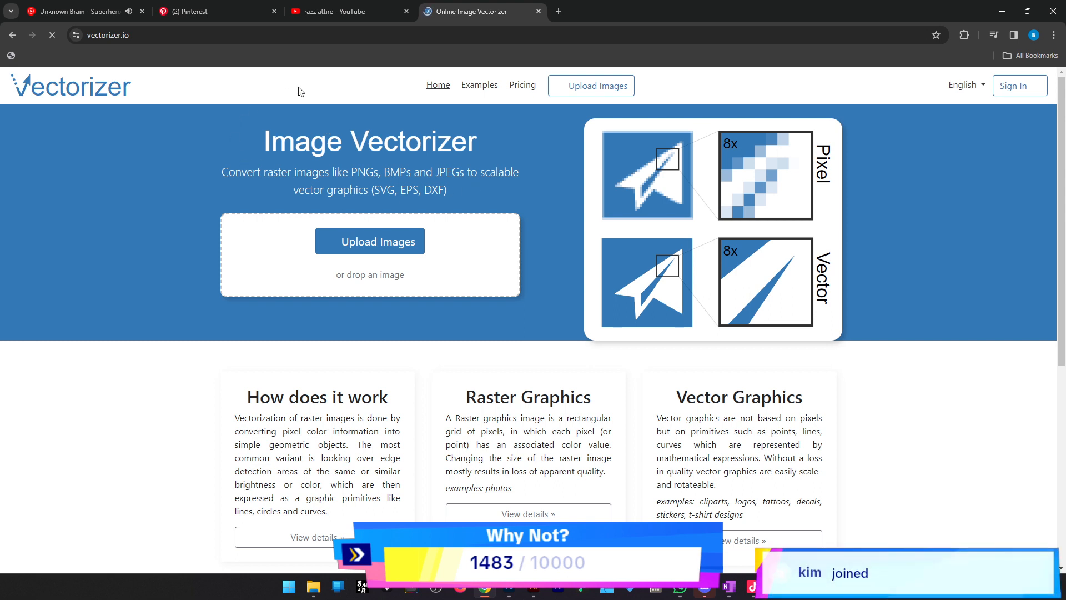
pyautogui.click(1002, 16)
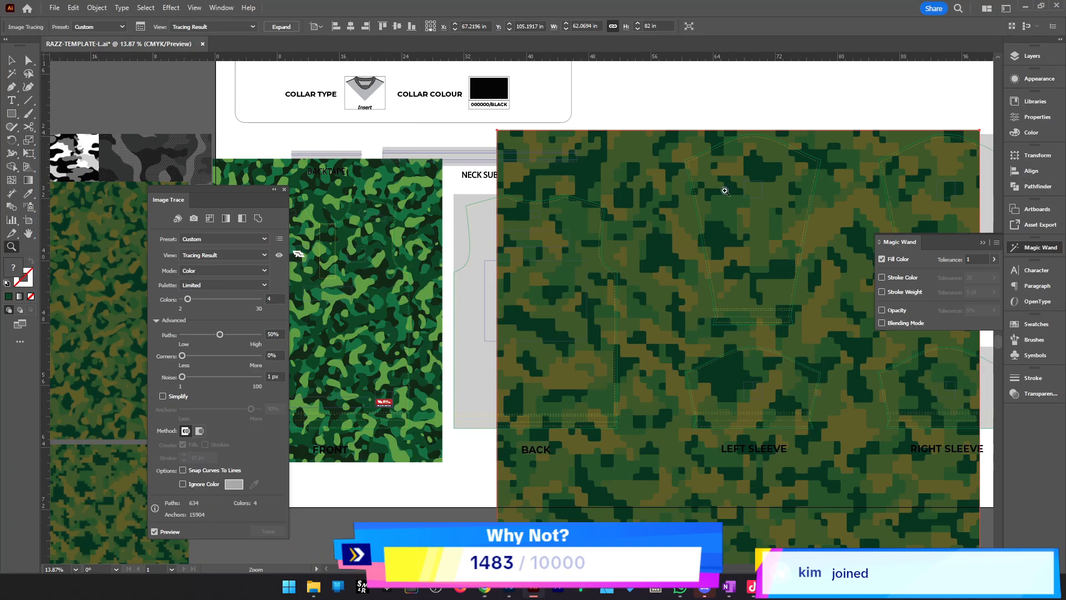
# Examine the corners and colour areas of the four-colour trace over the back piece and along its upper edge
pyautogui.moveTo(562, 361); pyautogui.dragTo(736, 359)
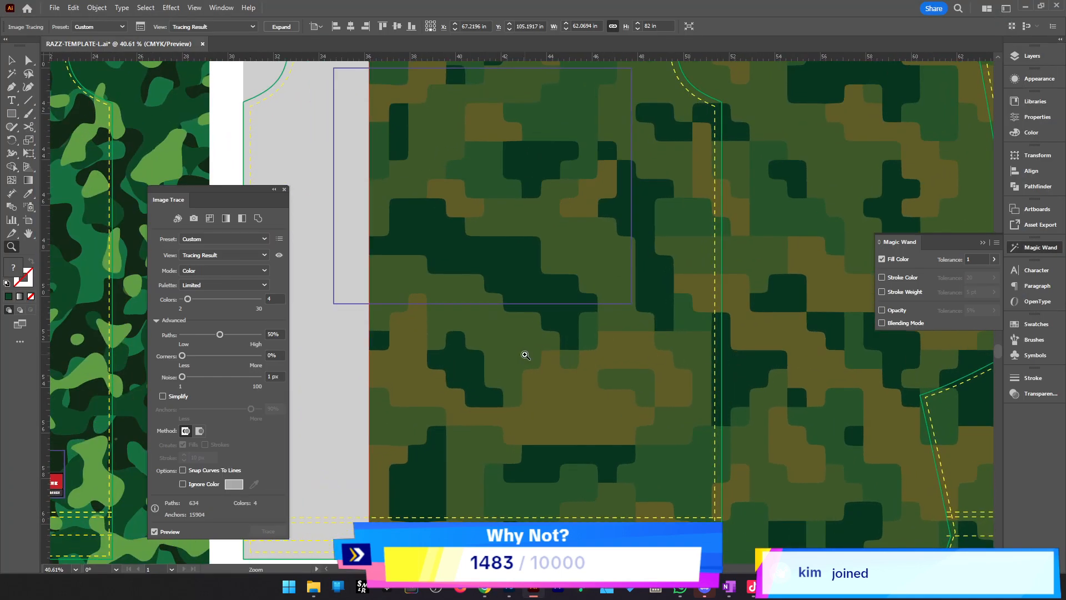
pyautogui.moveTo(470, 361); pyautogui.dragTo(531, 354)
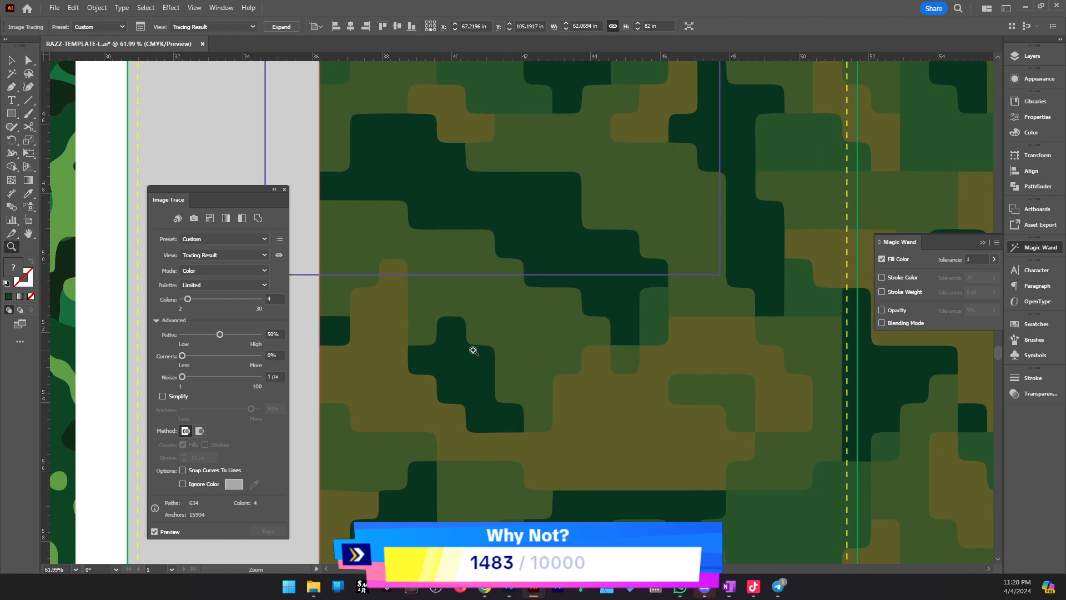
pyautogui.scroll(5, 524, 424)
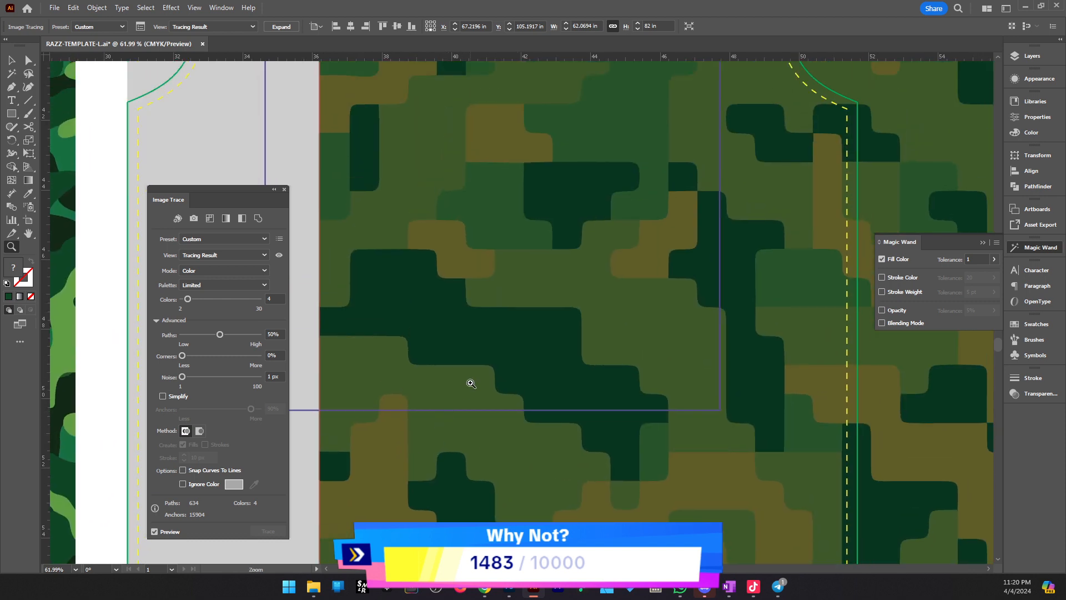
pyautogui.moveTo(468, 381); pyautogui.dragTo(442, 433)
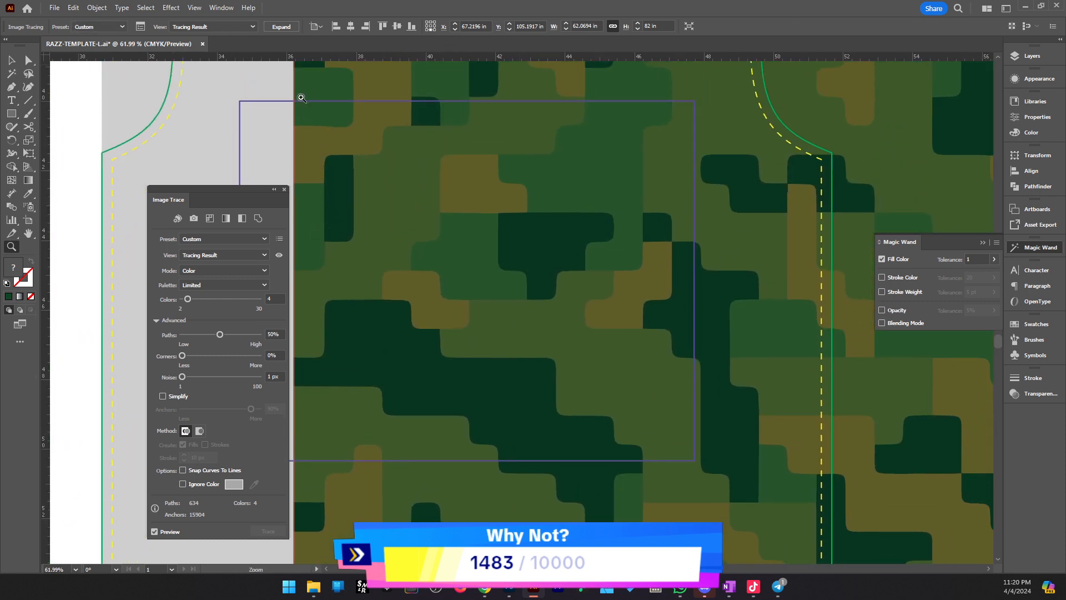
pyautogui.moveTo(440, 311); pyautogui.dragTo(423, 333)
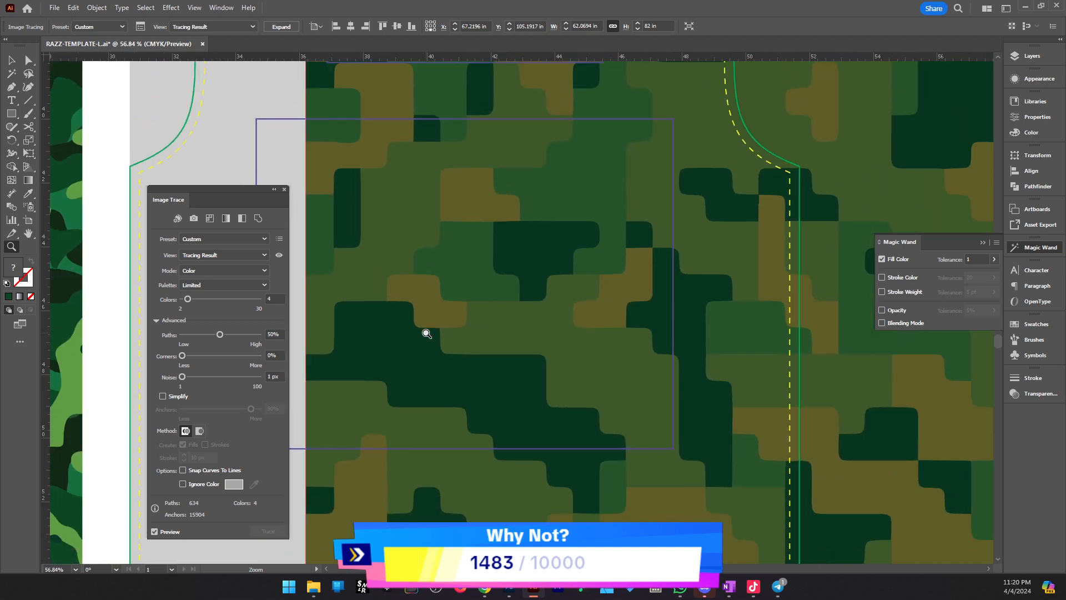
pyautogui.moveTo(451, 373); pyautogui.dragTo(485, 423)
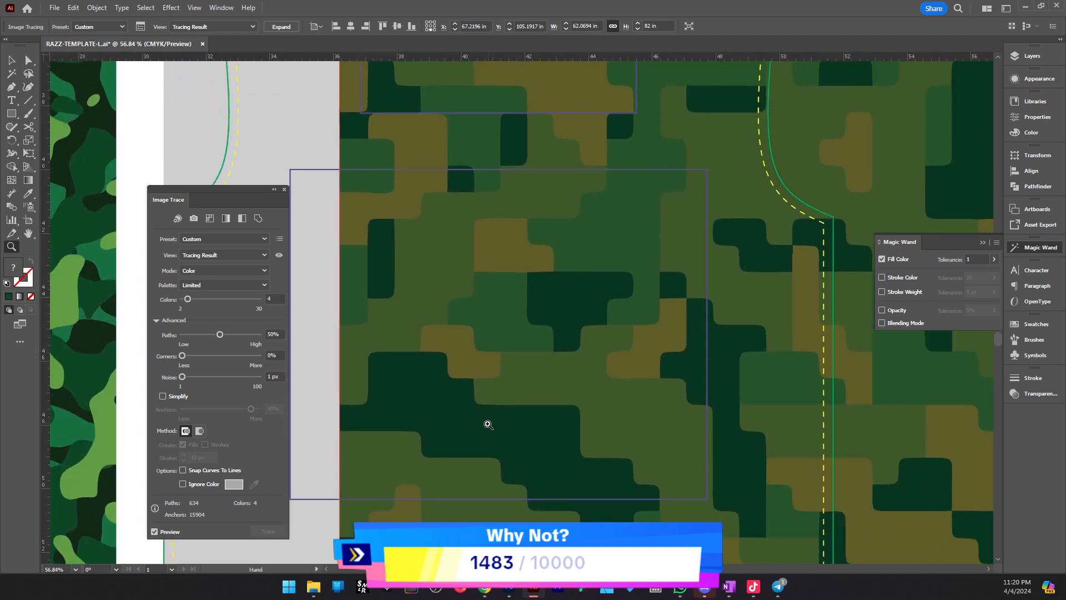
pyautogui.scroll(7, 477, 405)
pyautogui.scroll(10, 477, 405)
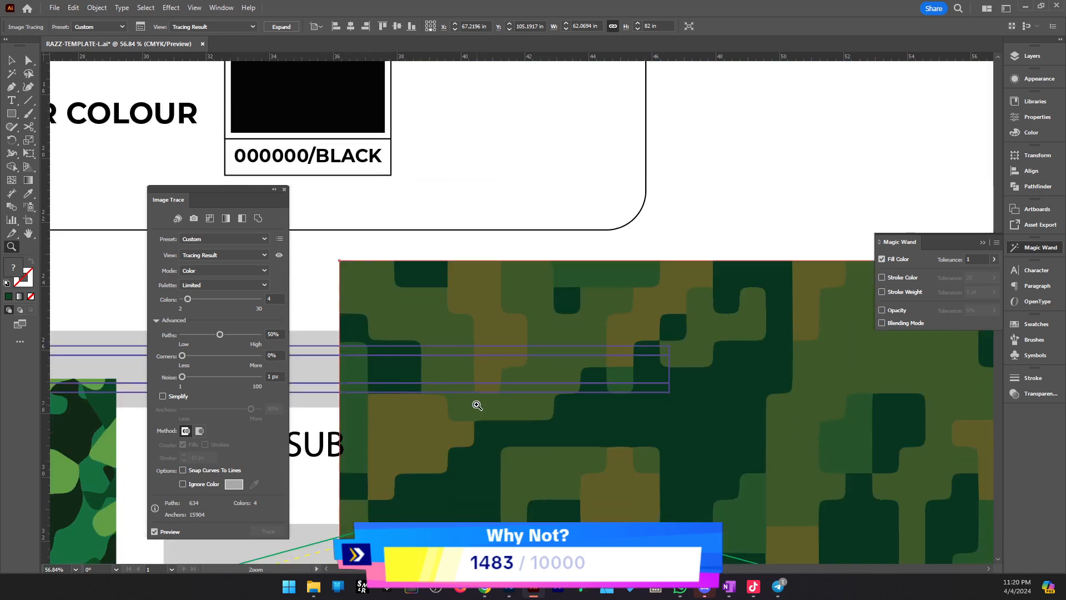
pyautogui.scroll(-1, 476, 405)
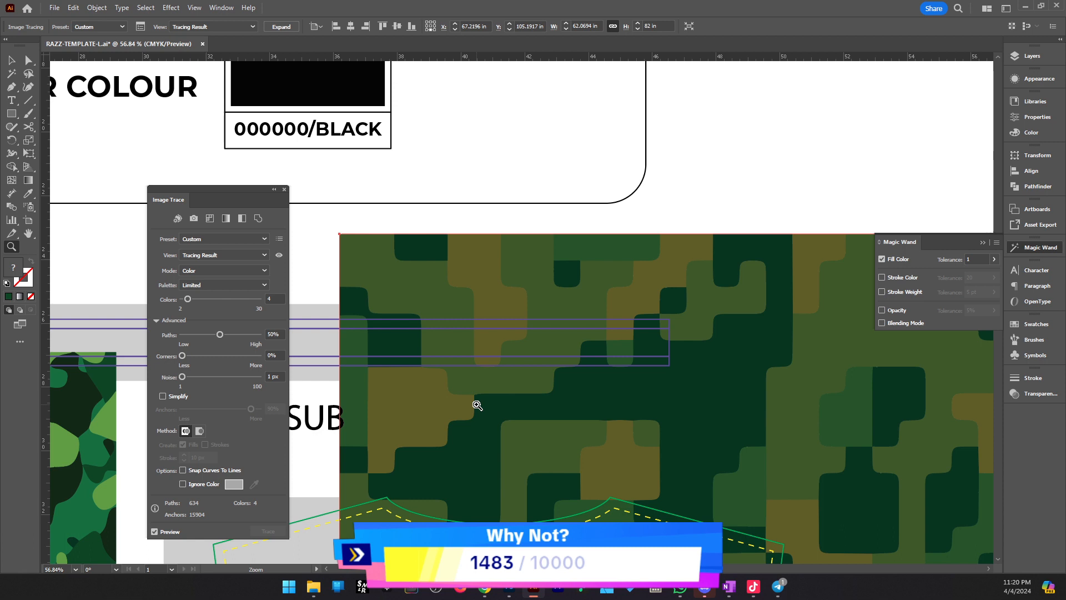
pyautogui.scroll(-5, 477, 423)
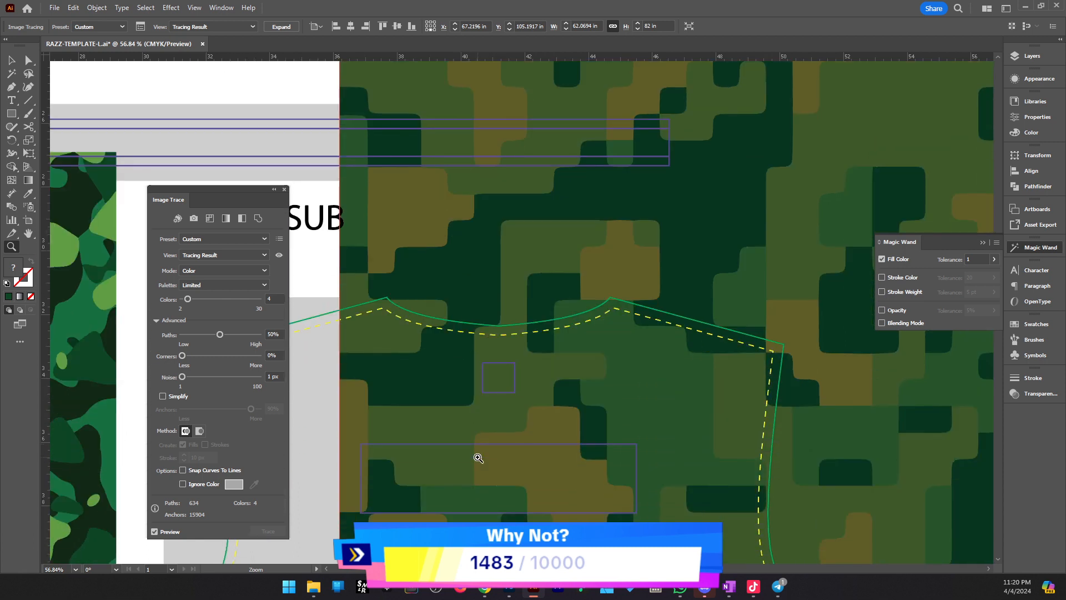
pyautogui.scroll(1, 486, 436)
pyautogui.hscroll(-1, 486, 436)
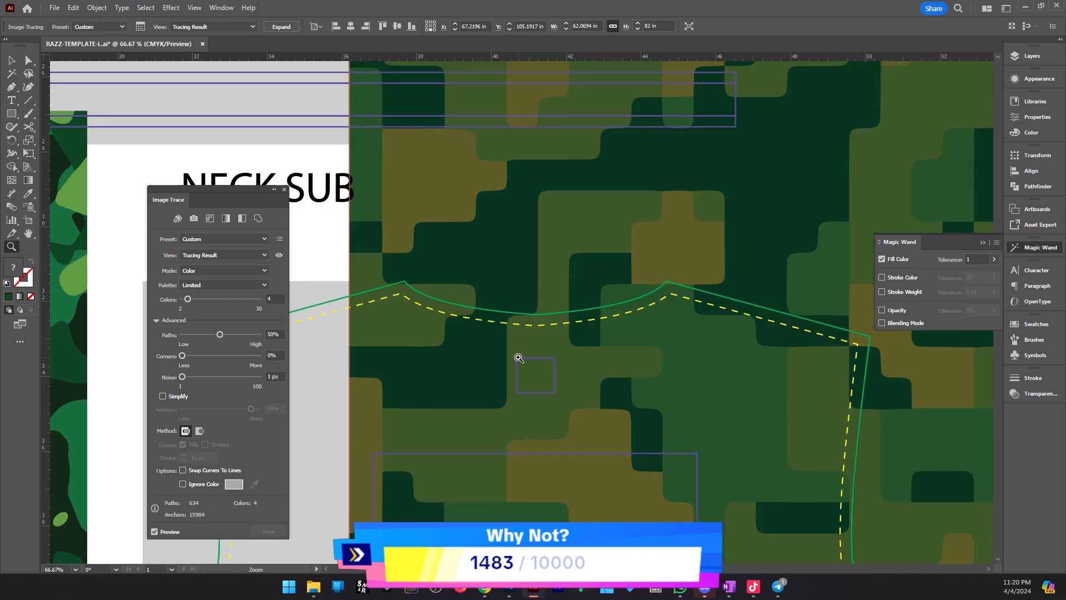
# Expand the camouflage trace into editable vector shapes and deselect it
pyautogui.click(518, 362)
pyautogui.press('v')
pyautogui.press('z')
pyautogui.keyDown('alt'); pyautogui.click(642, 333); pyautogui.keyUp('alt')
pyautogui.keyDown('alt'); pyautogui.click(642, 334); pyautogui.keyUp('alt')
pyautogui.keyDown('alt'); pyautogui.click(641, 334); pyautogui.keyUp('alt')
pyautogui.press('v')
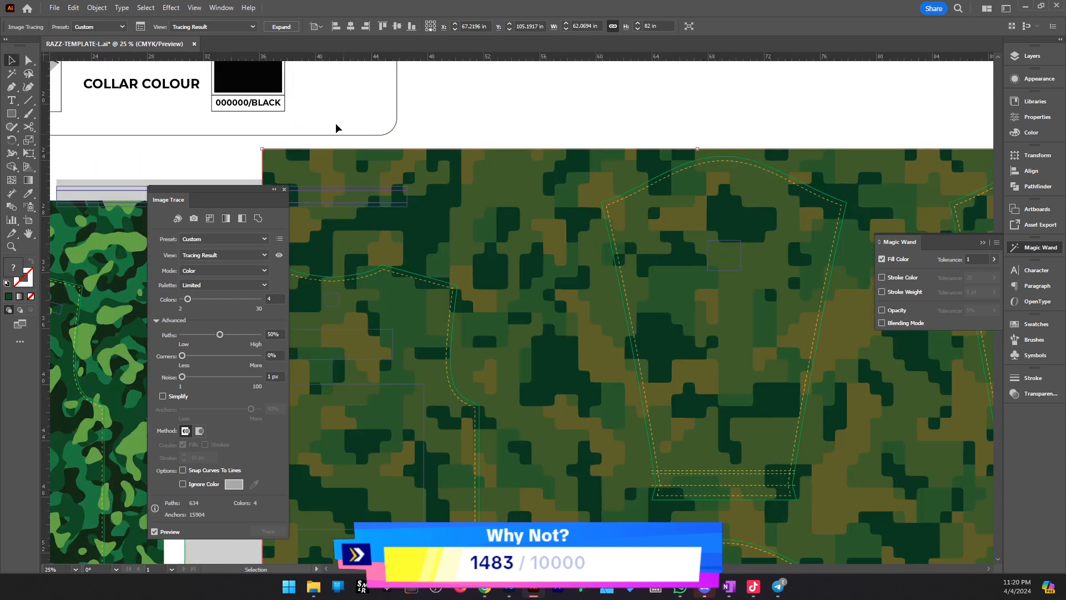
pyautogui.click(281, 27)
pyautogui.hotkey('ctrl', '-')
pyautogui.hotkey('ctrl', '-')
pyautogui.hotkey('ctrl', '-')
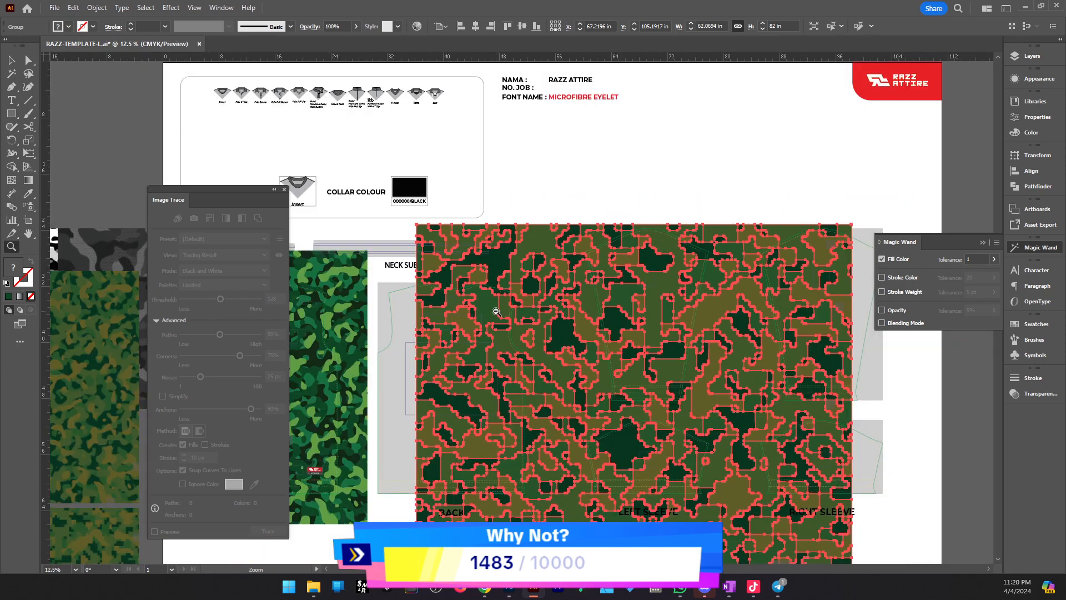
pyautogui.click(655, 212)
# Enter isolation mode for the expanded digital camouflage group beside the front piece
pyautogui.press('z')
pyautogui.click(622, 377)
pyautogui.press('v')
pyautogui.moveTo(587, 428); pyautogui.dragTo(739, 354)
pyautogui.moveTo(411, 283); pyautogui.dragTo(646, 318)
pyautogui.press('z')
pyautogui.click(645, 318)
pyautogui.click(612, 286)
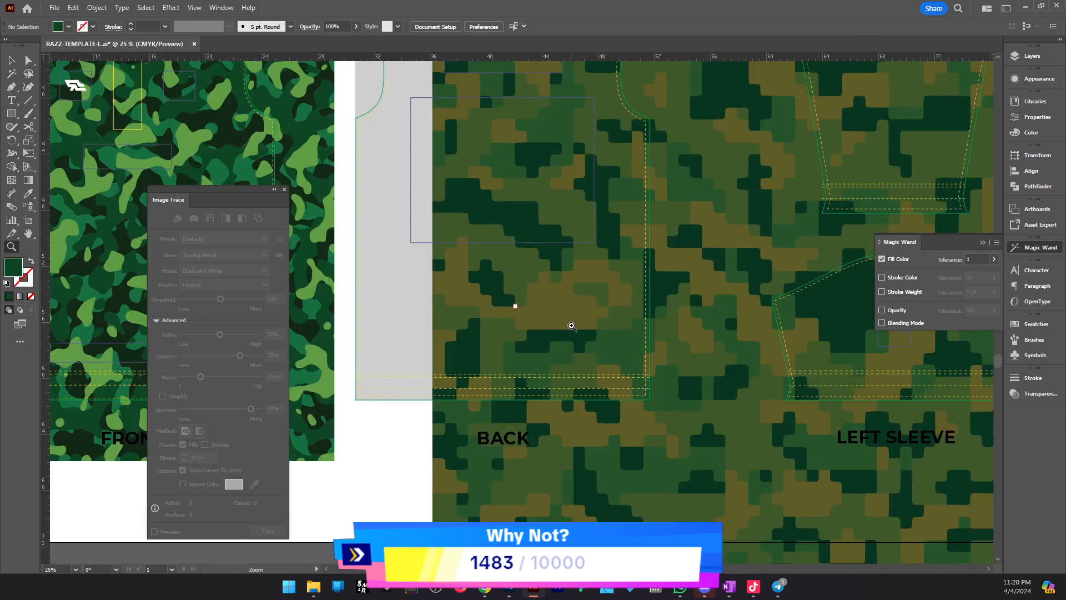
pyautogui.moveTo(561, 319); pyautogui.dragTo(818, 356)
pyautogui.press('v')
pyautogui.doubleClick(817, 355)
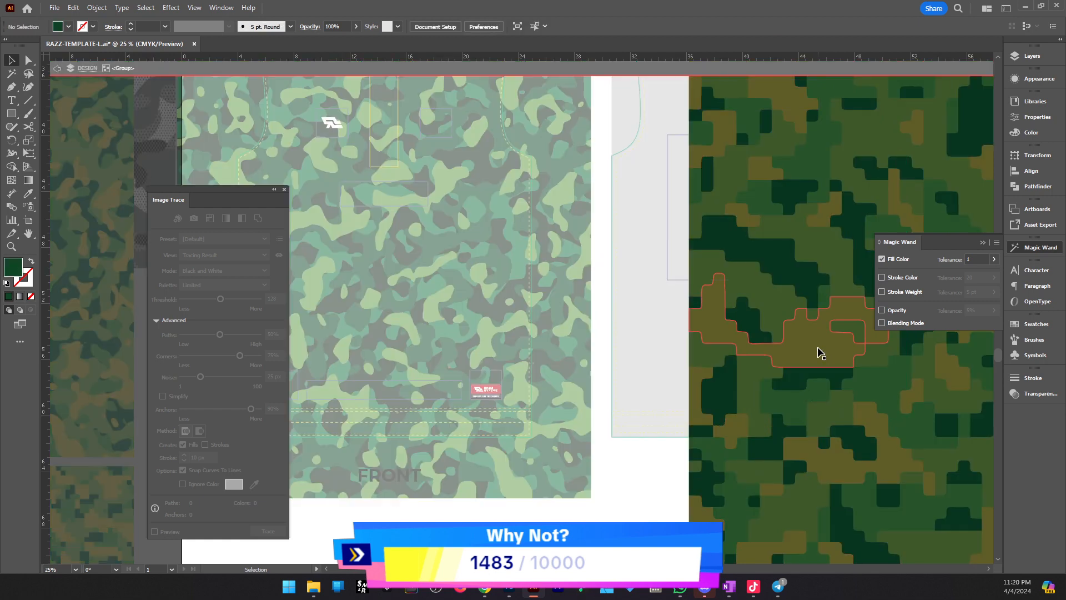
# Select all brown shapes by fill colour with the Magic Wand and recolour them with the darkest green sampled from the front piece
pyautogui.press('y')
pyautogui.click(819, 352)
pyautogui.press('i')
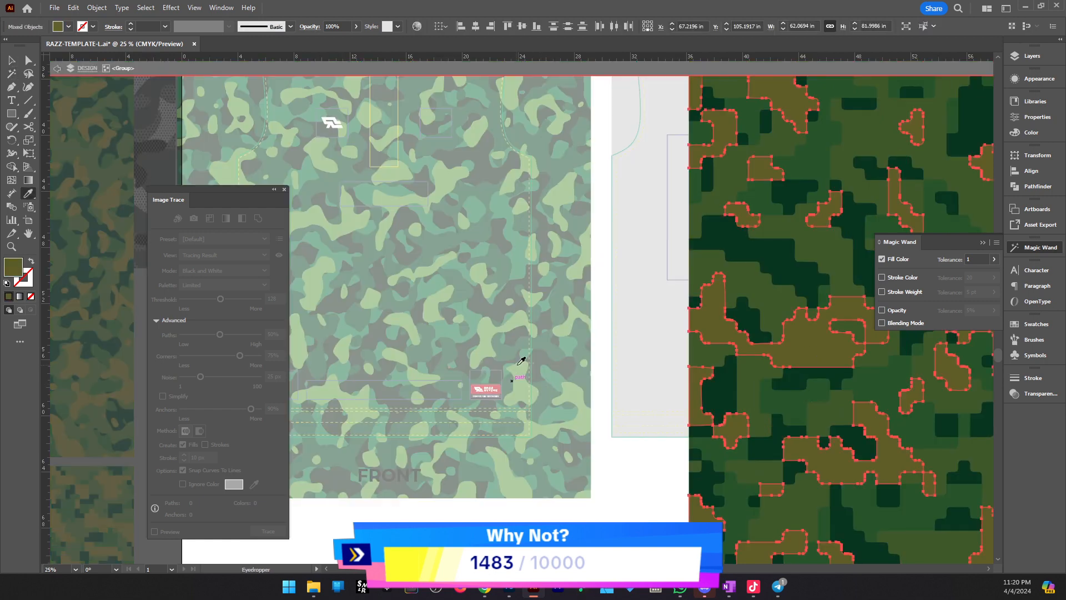
pyautogui.click(524, 328)
pyautogui.press('v')
pyautogui.click(588, 331)
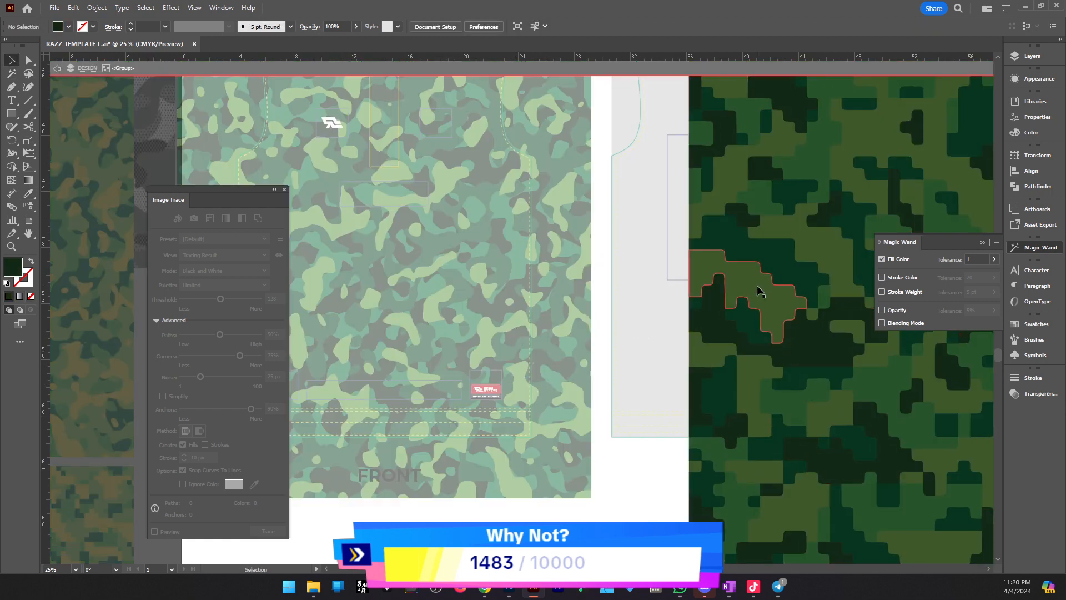
# Select all olive shapes by fill colour with the Magic Wand and recolour them with the light green sampled from the front piece
pyautogui.doubleClick(628, 305)
pyautogui.doubleClick(747, 317)
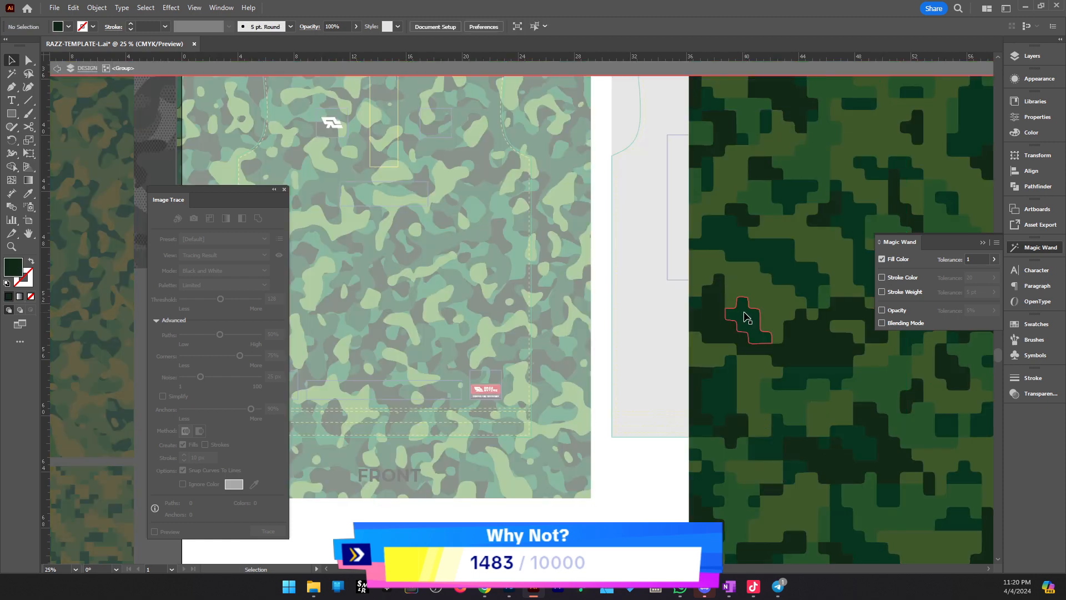
pyautogui.press('y')
pyautogui.click(747, 317)
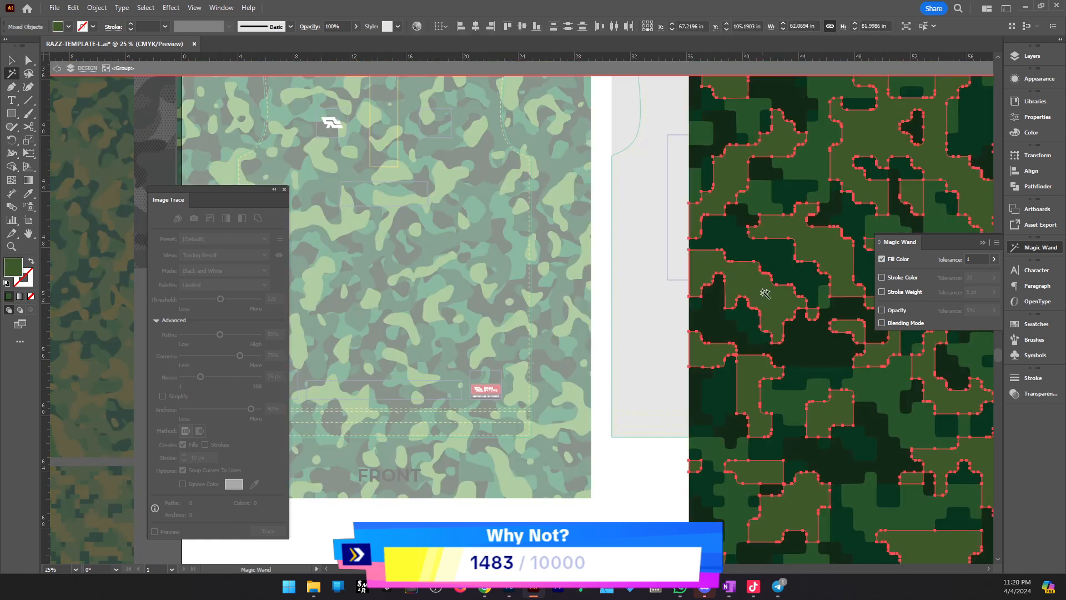
pyautogui.press('i')
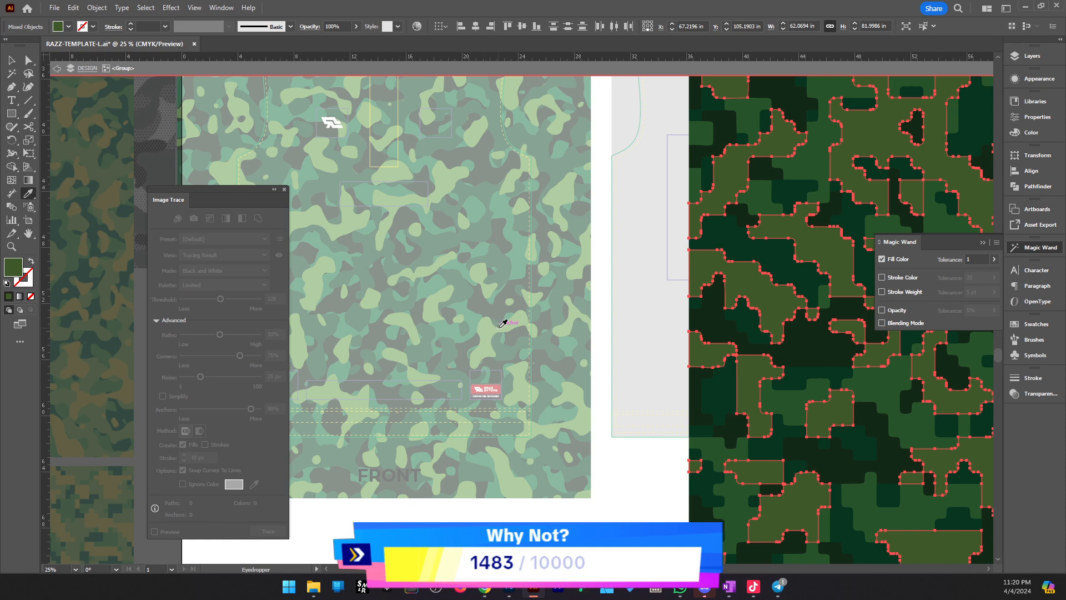
pyautogui.click(515, 323)
pyautogui.press('v')
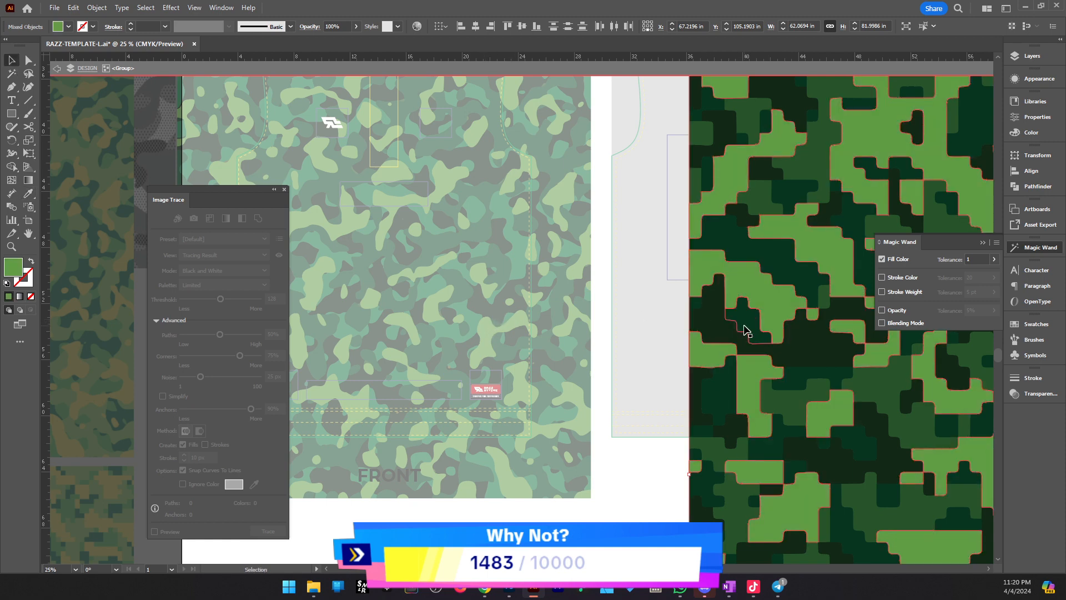
# Recolour all dark teal shapes of the digital camouflage with the medium green sampled from the front piece and deselect them
pyautogui.hotkey('ctrl', 'z')
pyautogui.press('i')
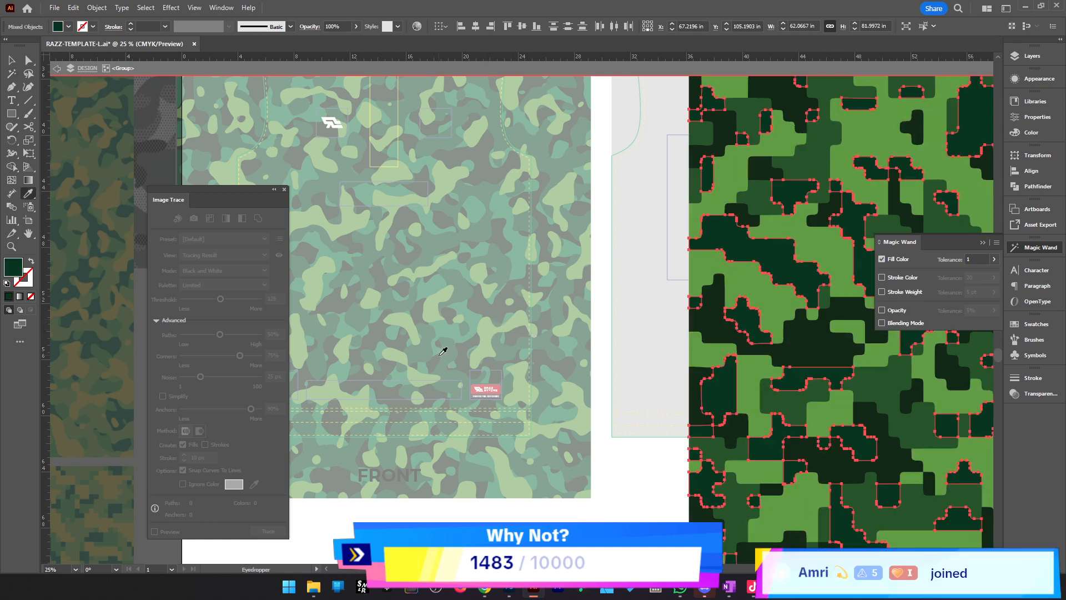
pyautogui.click(456, 327)
pyautogui.press('v')
pyautogui.click(619, 350)
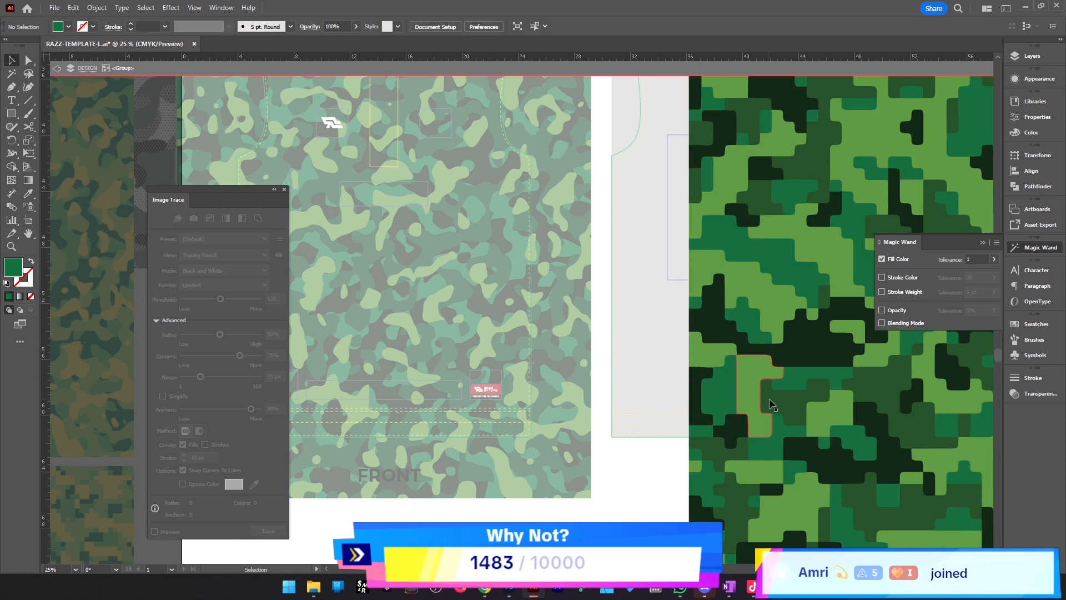
# Select the remaining original green shapes by fill colour, recolour them with the front piece's deep green, and leave isolation mode
pyautogui.press('y')
pyautogui.click(793, 411)
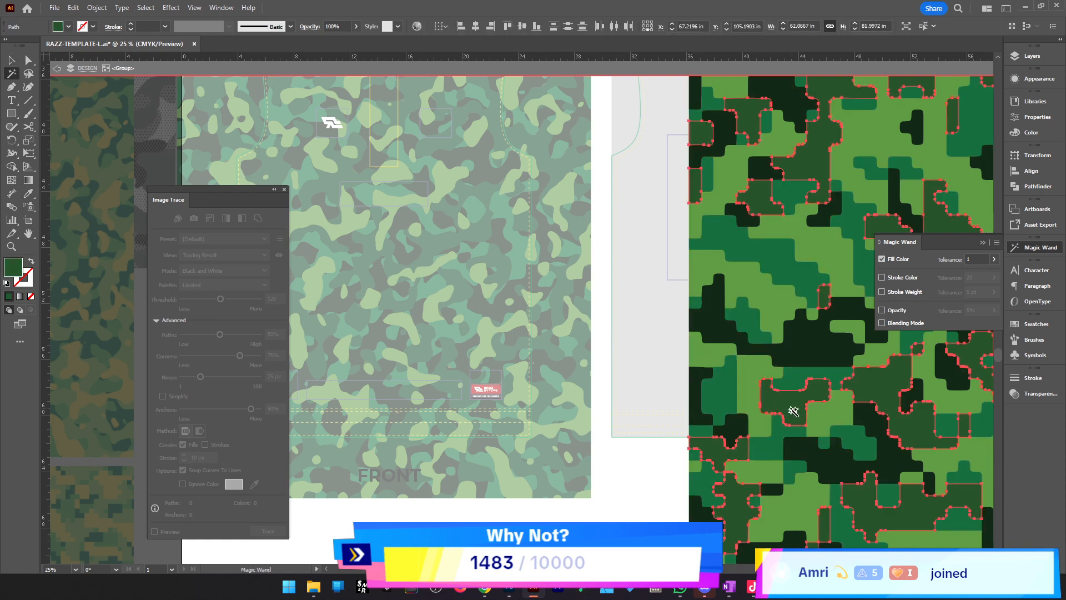
pyautogui.press('i')
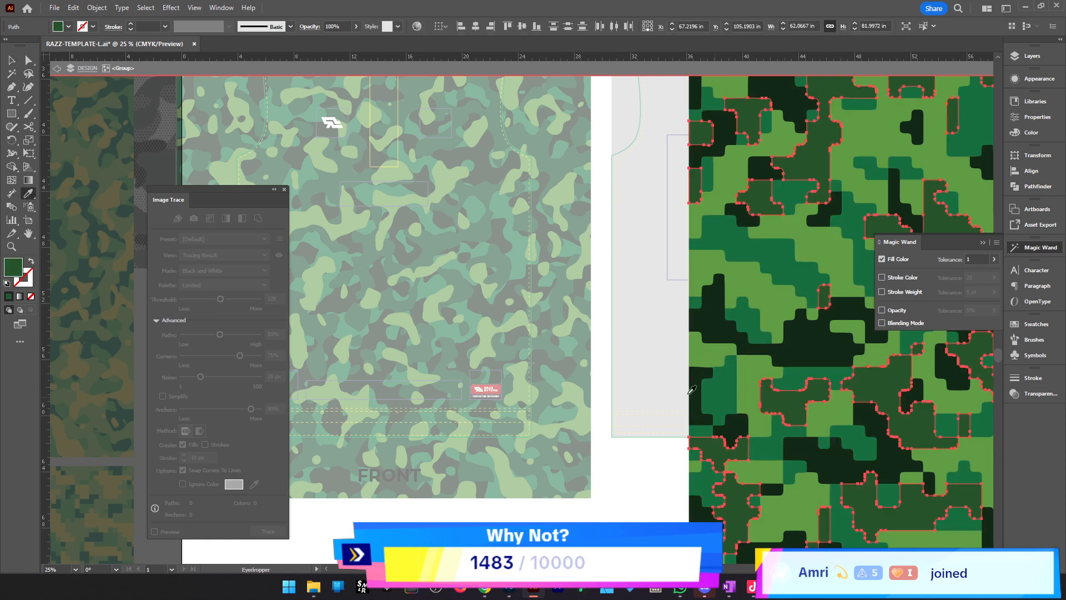
pyautogui.click(562, 373)
pyautogui.press('v')
pyautogui.click(658, 397)
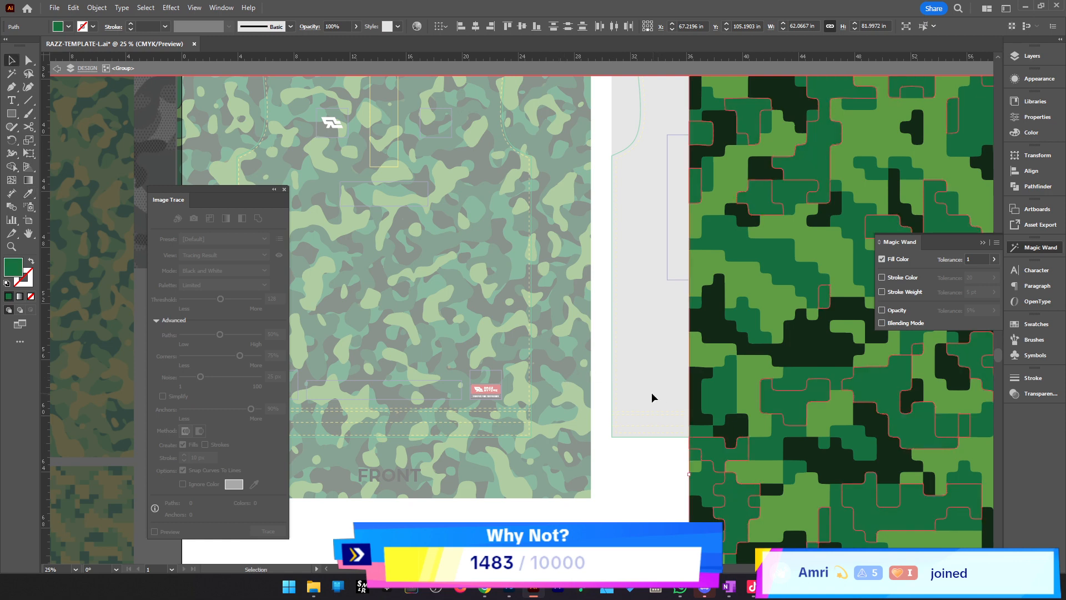
pyautogui.press('z')
pyautogui.click(589, 370)
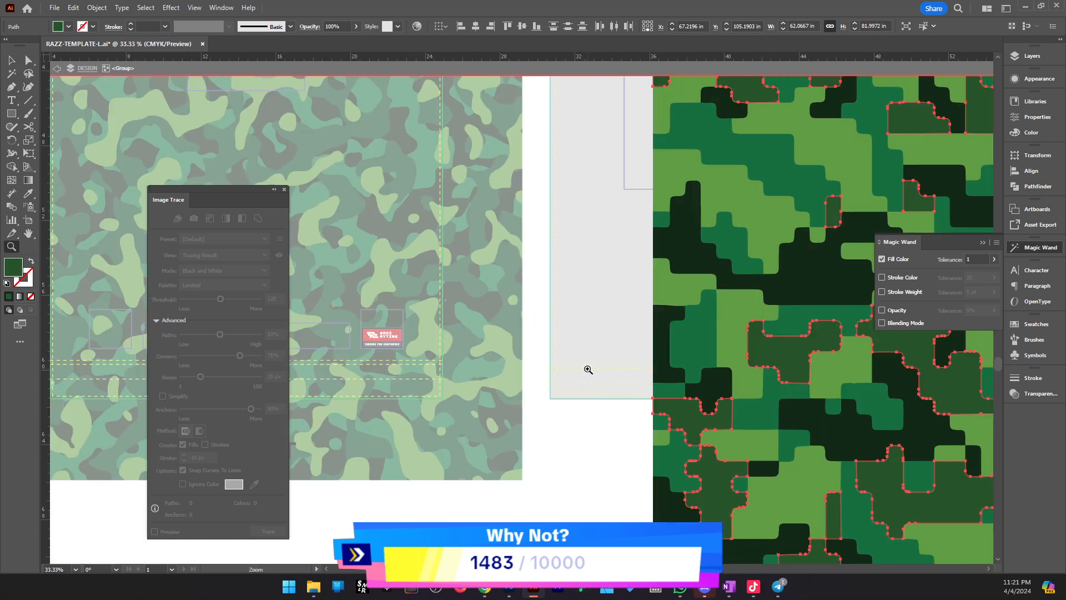
pyautogui.press('i')
pyautogui.click(476, 282)
pyautogui.press('v')
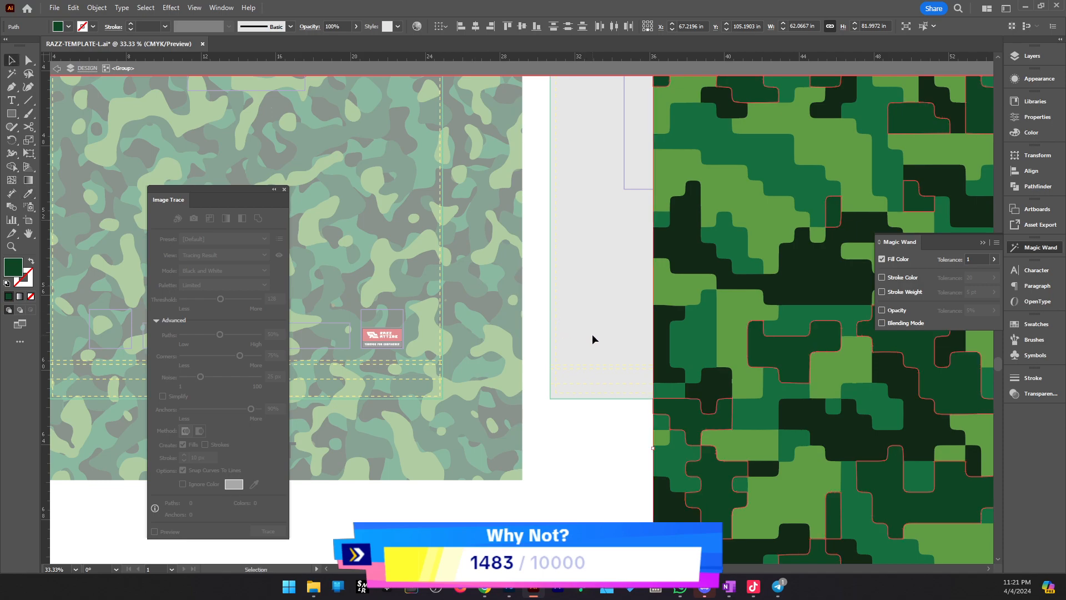
pyautogui.doubleClick(592, 334)
# Compare the recoloured digital camouflage with the front piece and examine its pattern over the back and left sleeve pieces
pyautogui.press('z')
pyautogui.keyDown('alt'); pyautogui.click(670, 282); pyautogui.keyUp('alt')
pyautogui.keyDown('alt'); pyautogui.click(670, 279); pyautogui.keyUp('alt')
pyautogui.keyDown('alt'); pyautogui.click(672, 278); pyautogui.keyUp('alt')
pyautogui.moveTo(502, 301); pyautogui.dragTo(803, 303)
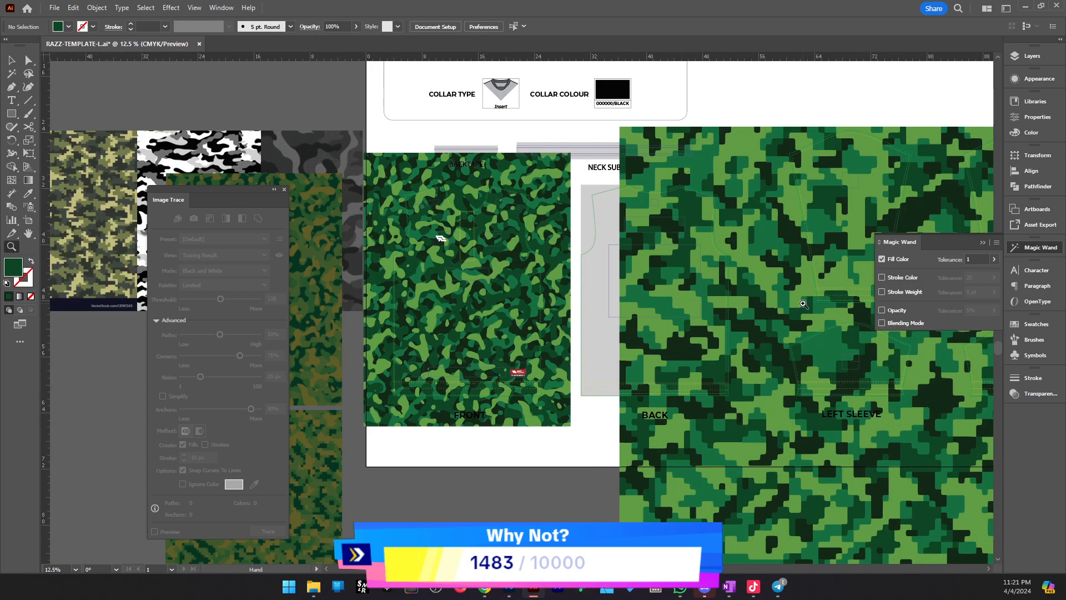
pyautogui.moveTo(657, 319); pyautogui.dragTo(805, 326)
pyautogui.moveTo(804, 377); pyautogui.dragTo(533, 376)
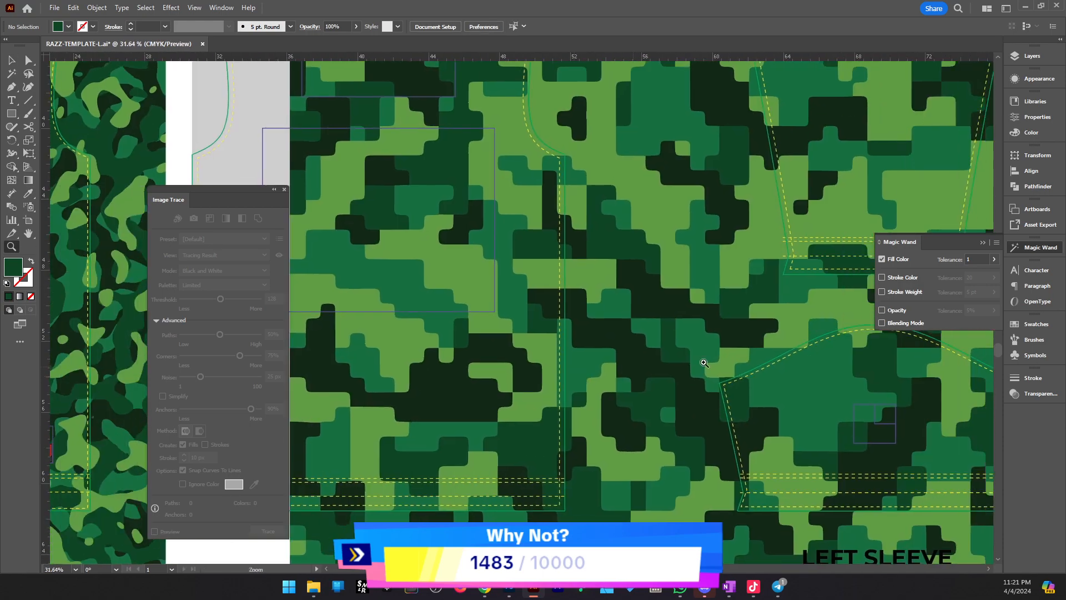
pyautogui.moveTo(672, 356); pyautogui.dragTo(486, 465)
# Close the Magic Wand and Image Trace panels and inspect the rounded pixel corners over the back piece
pyautogui.click(982, 242)
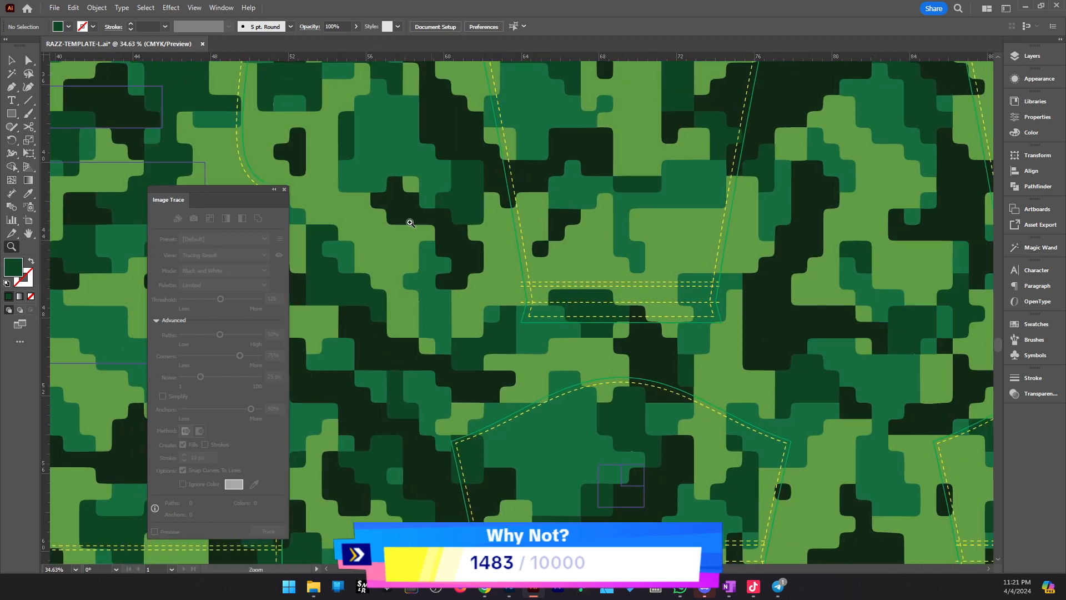
pyautogui.click(285, 189)
pyautogui.moveTo(178, 262); pyautogui.dragTo(605, 334)
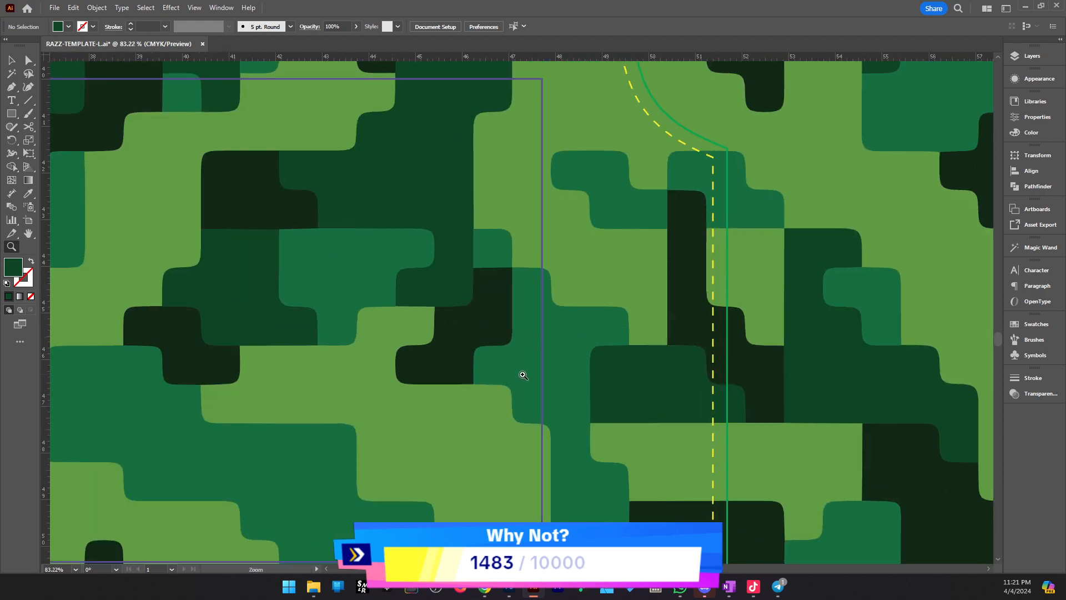
pyautogui.moveTo(754, 346); pyautogui.dragTo(569, 343)
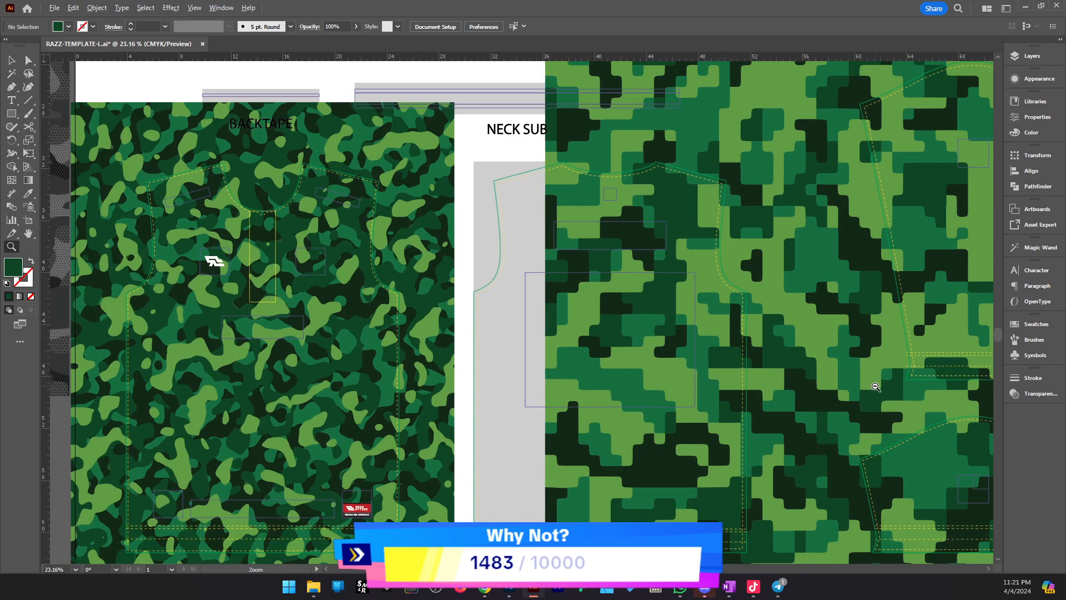
pyautogui.moveTo(882, 387); pyautogui.dragTo(551, 351)
# Move the digital camouflage group toward the front piece so that it covers the whole back piece
pyautogui.press('v')
pyautogui.scroll(-2, 550, 351)
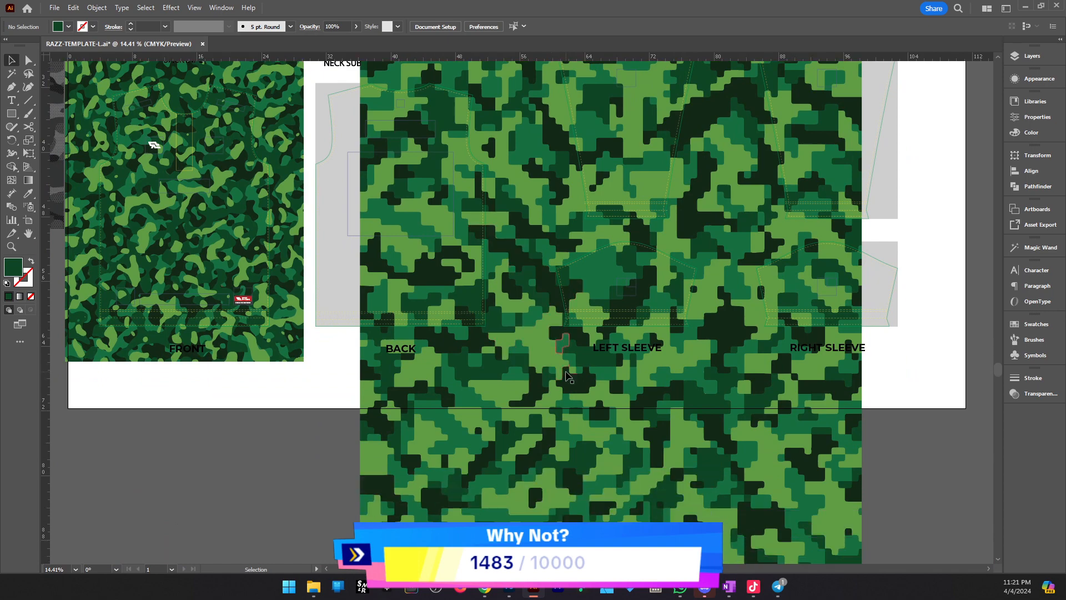
pyautogui.scroll(-3, 677, 388)
pyautogui.scroll(-1, 674, 383)
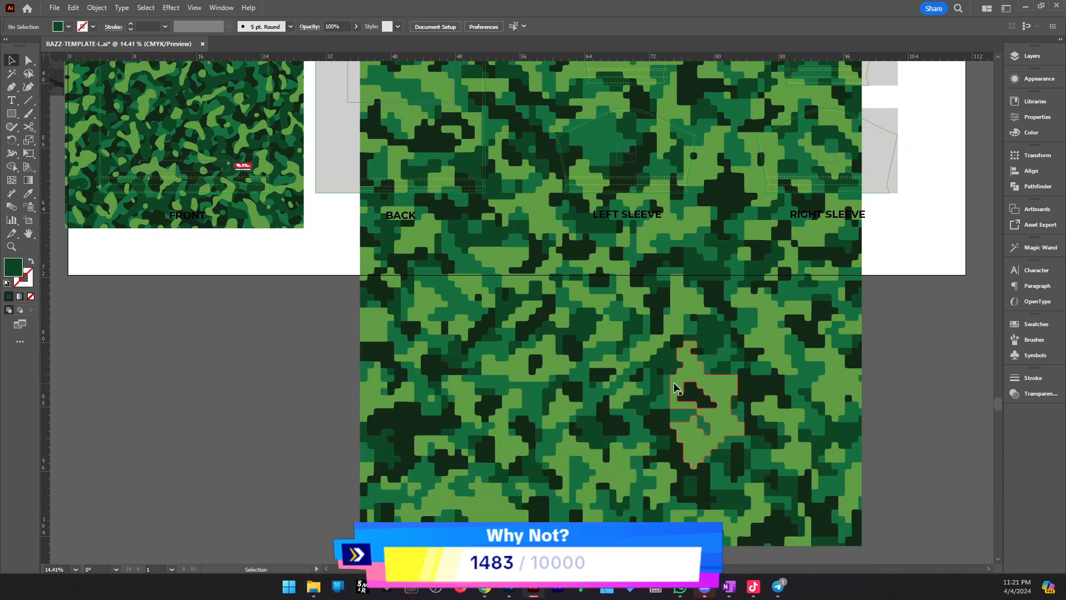
pyautogui.moveTo(676, 382); pyautogui.dragTo(584, 374)
# Try to convert the whole digital camouflage group with Convert to Shape
pyautogui.scroll(1, 517, 333)
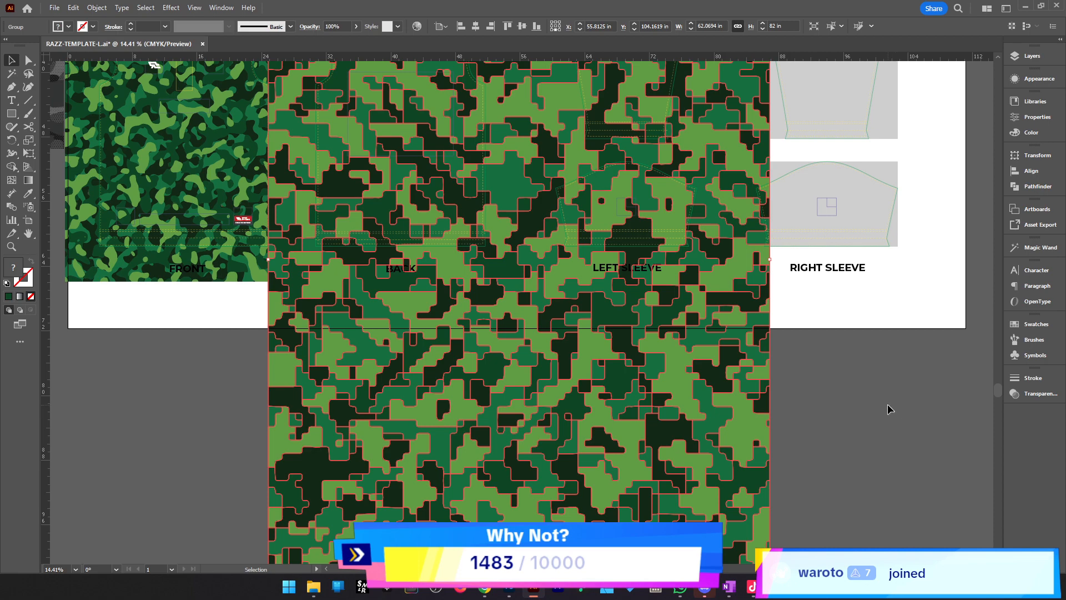
pyautogui.moveTo(412, 304); pyautogui.dragTo(512, 360)
pyautogui.hotkey('ctrl', '=')
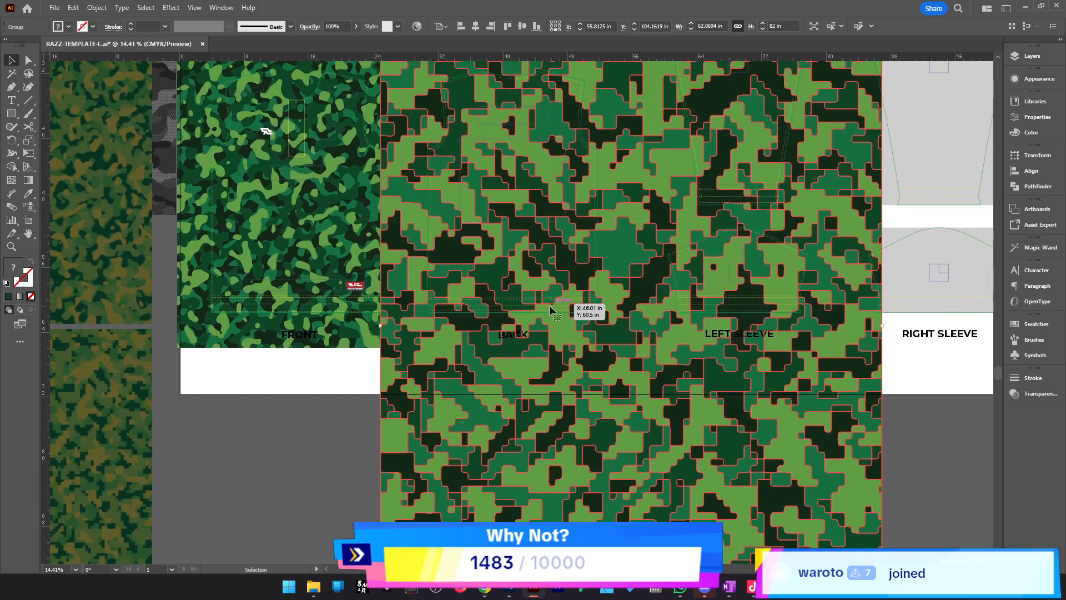
pyautogui.click(73, 8)
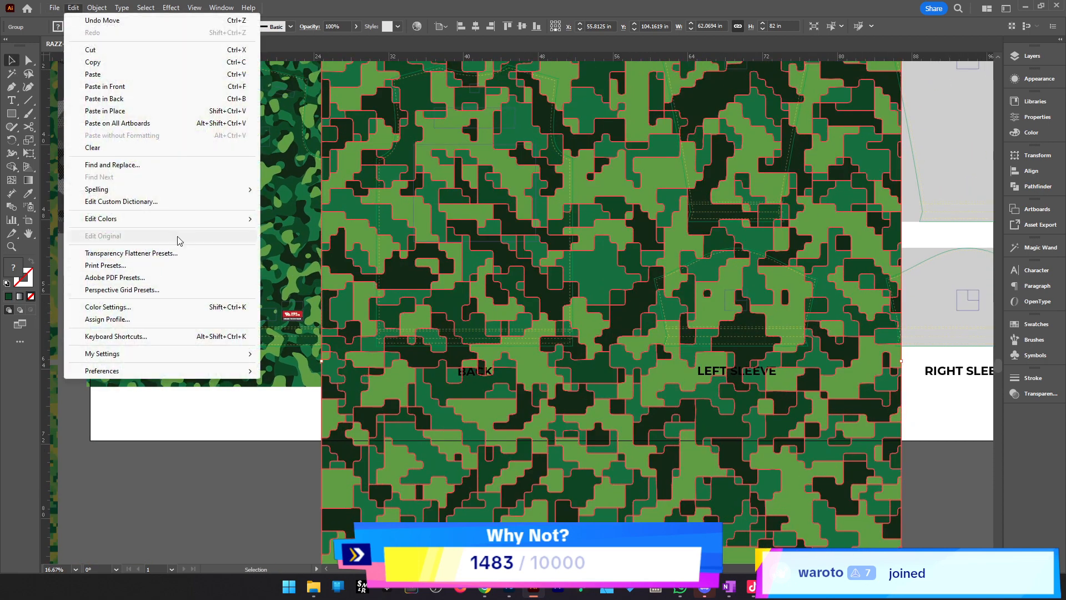
pyautogui.moveTo(104, 10)
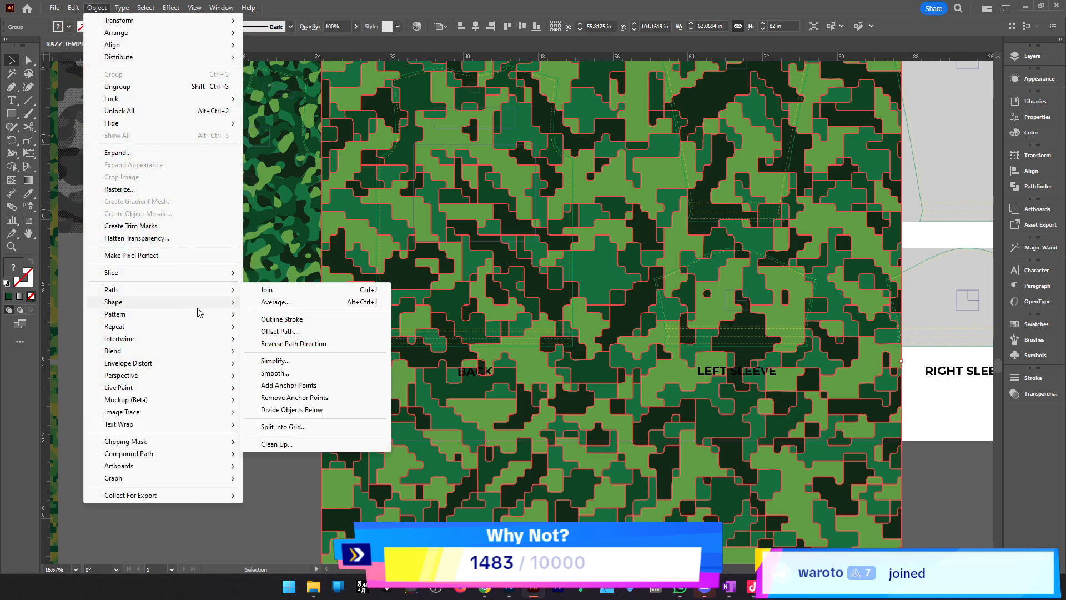
pyautogui.moveTo(199, 311)
pyautogui.click(273, 302)
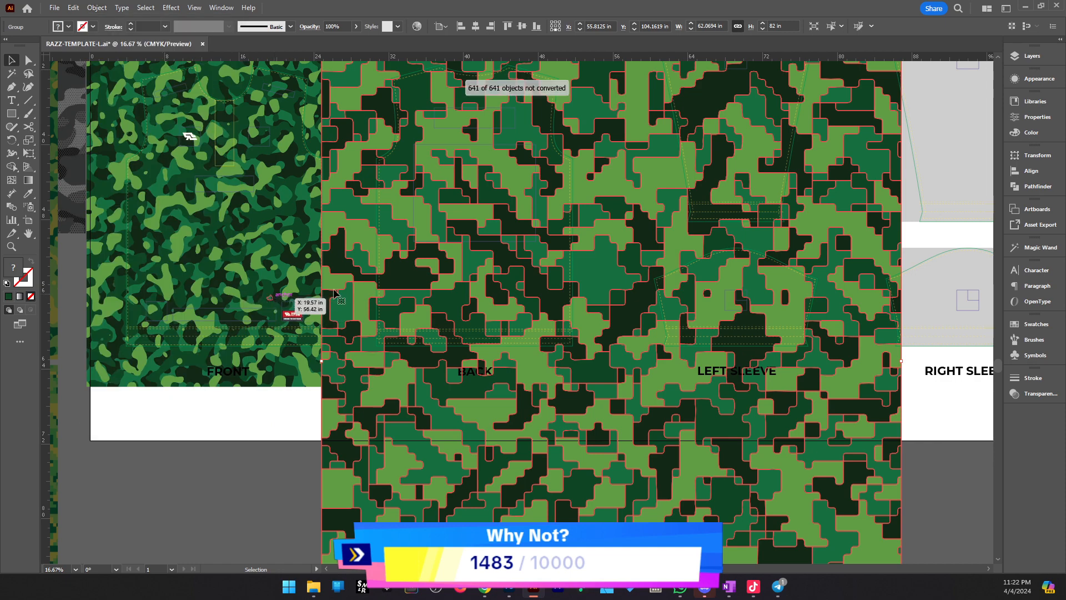
# Isolate the digital camouflage group, select all medium green shapes by fill colour, and try to apply Convert to Shape to them
pyautogui.scroll(5, 387, 342)
pyautogui.scroll(1, 387, 342)
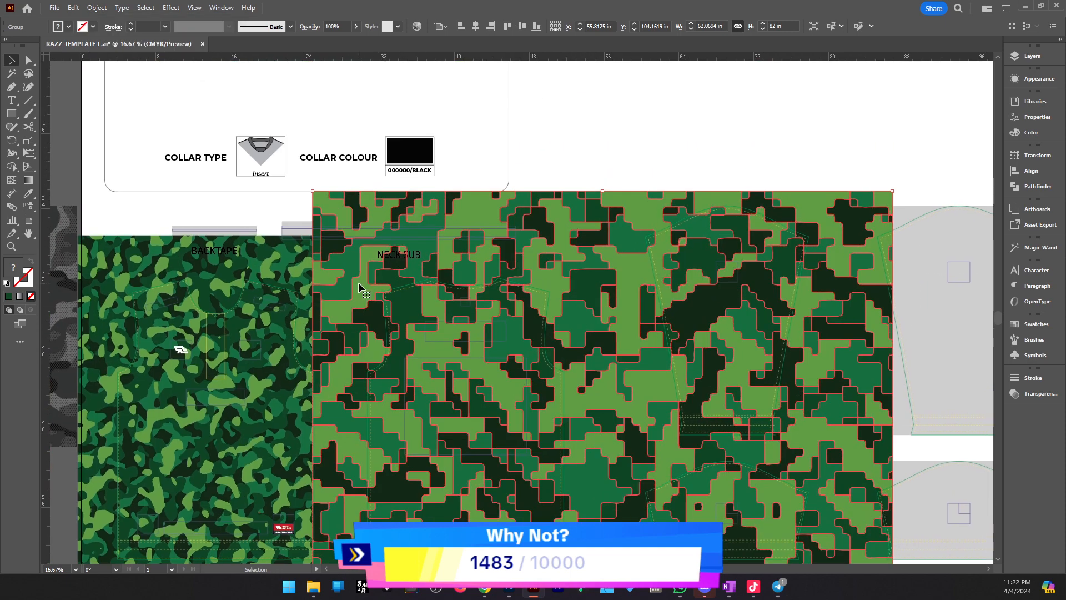
pyautogui.press('z')
pyautogui.click(358, 282)
pyautogui.click(497, 273)
pyautogui.press('v')
pyautogui.doubleClick(623, 272)
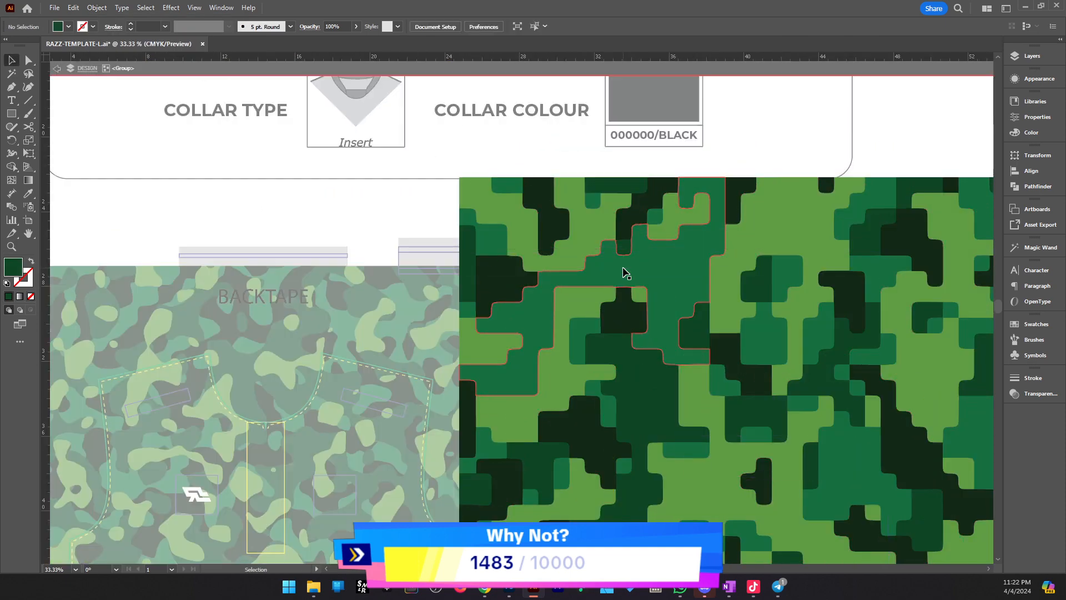
pyautogui.press('y')
pyautogui.click(624, 272)
pyautogui.click(98, 8)
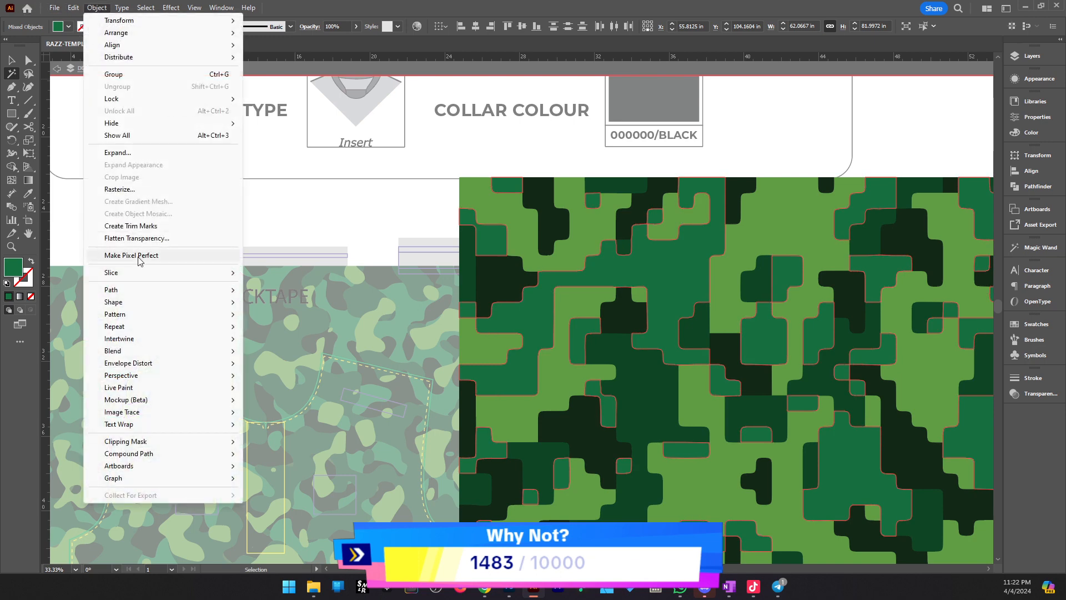
pyautogui.moveTo(160, 293)
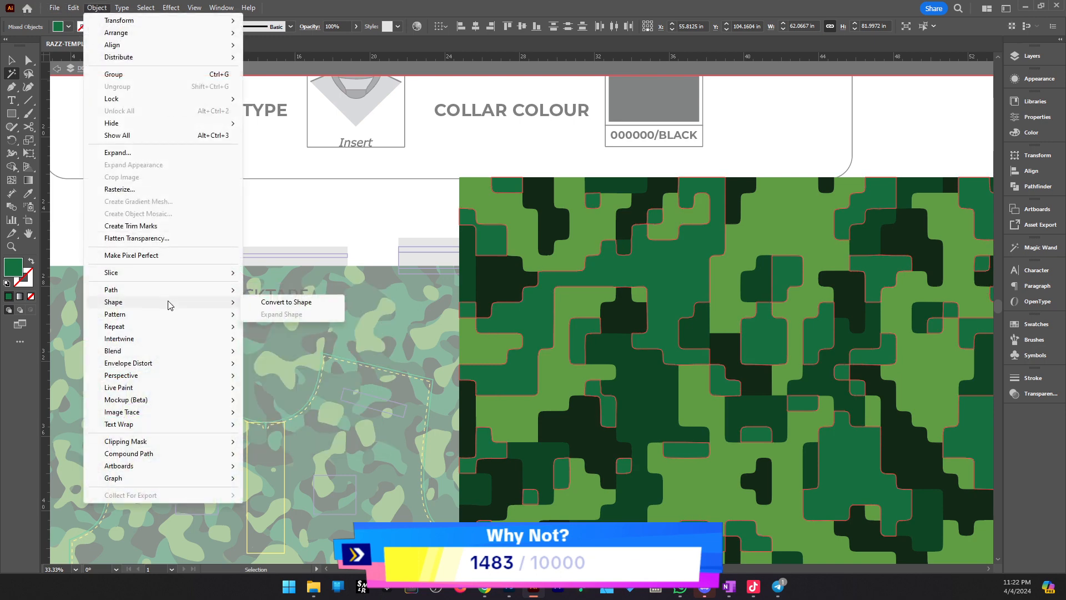
pyautogui.click(281, 303)
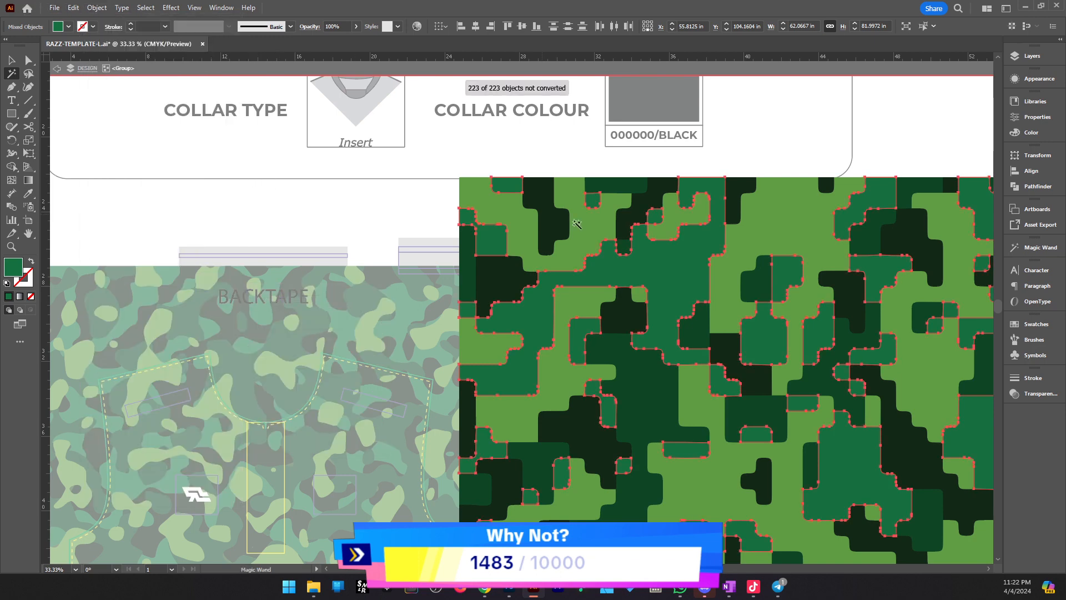
# Select all light green shapes by fill colour with the Magic Wand and try to apply the Simplify path command to them
pyautogui.click(672, 167)
pyautogui.press('g')
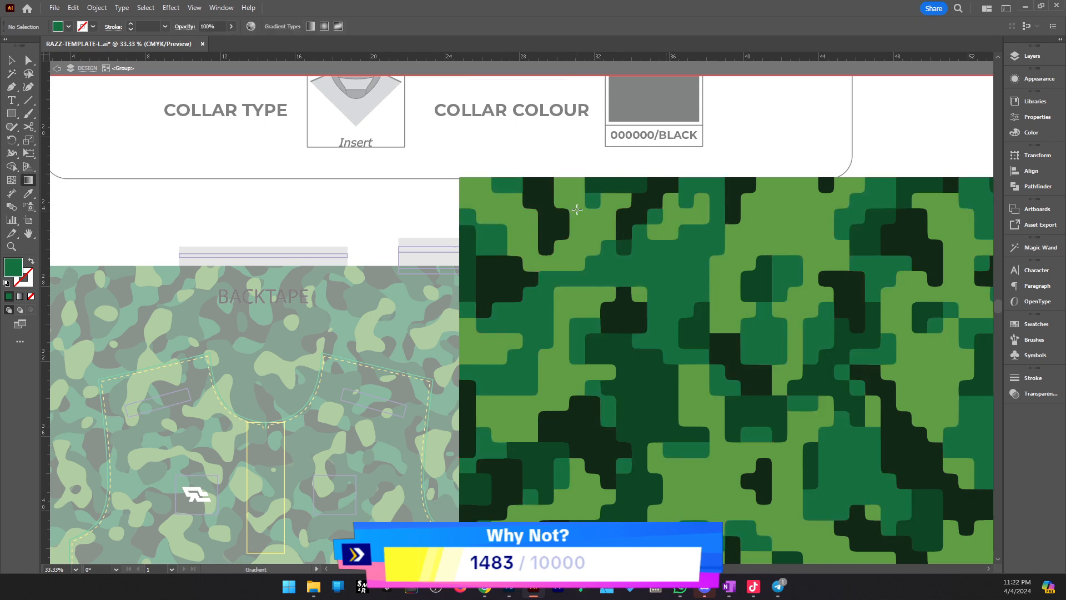
pyautogui.press('y')
pyautogui.click(562, 212)
pyautogui.hotkey('ctrl', 'a')
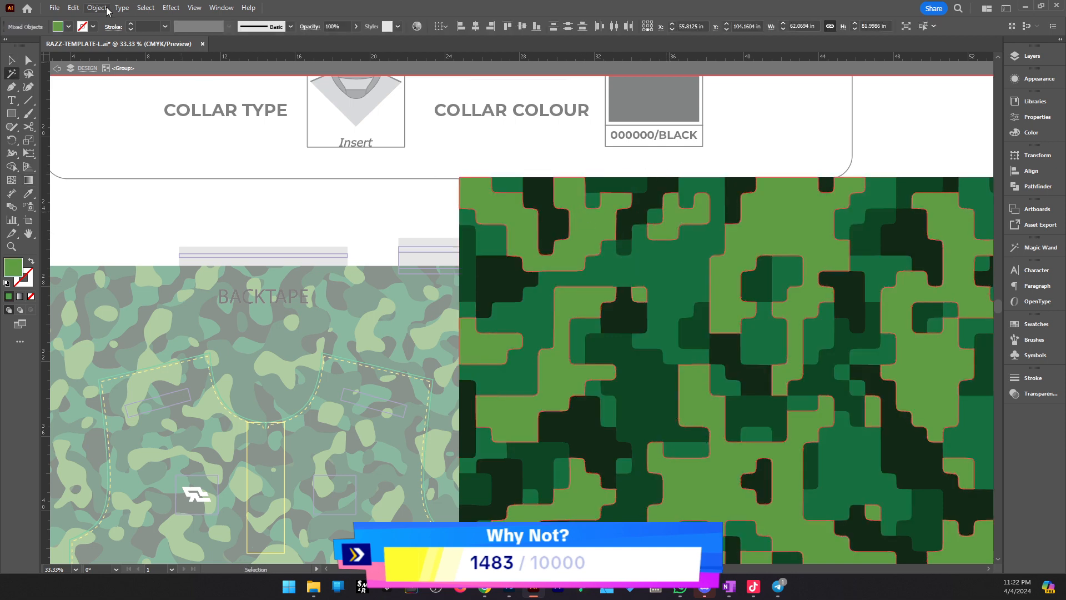
pyautogui.click(96, 7)
pyautogui.moveTo(200, 290)
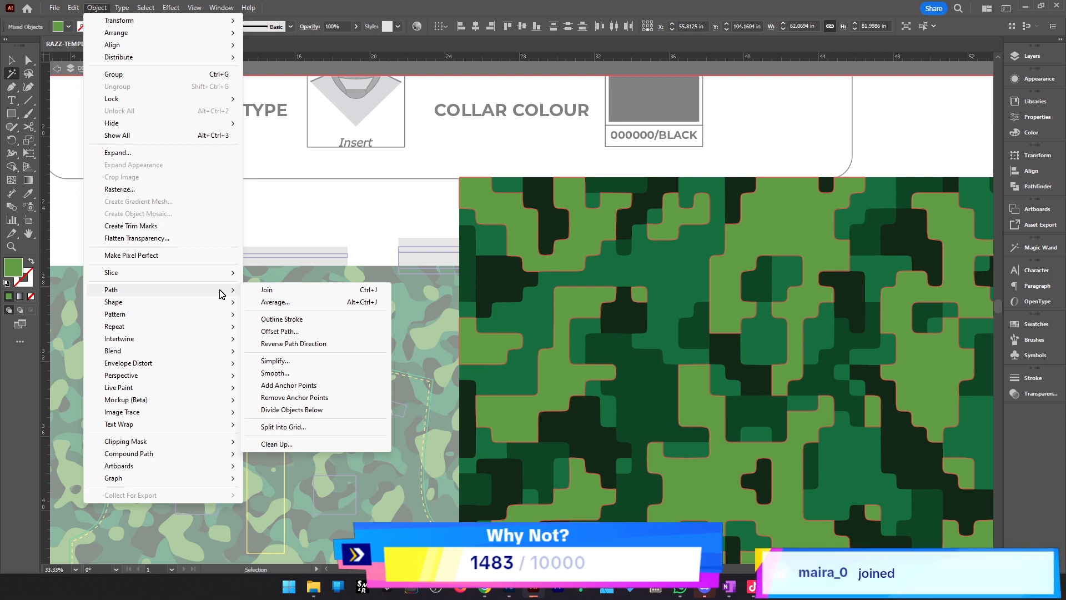
pyautogui.moveTo(217, 316)
pyautogui.click(314, 362)
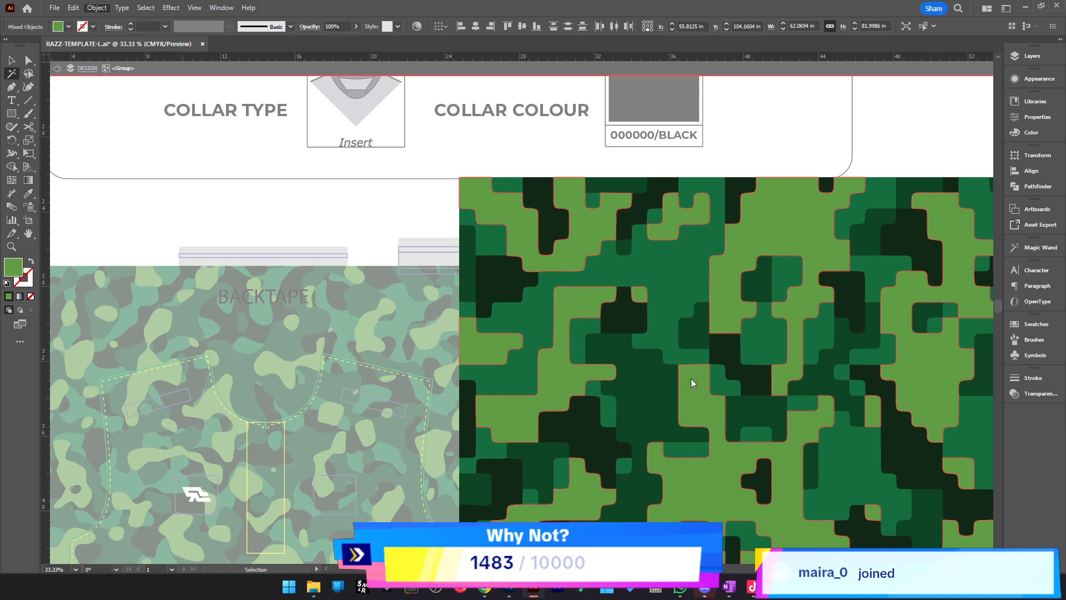
# Examine the corners of the light green shapes near the pattern's upper edge and exit isolation mode
pyautogui.moveTo(691, 379); pyautogui.dragTo(588, 376)
pyautogui.click(596, 295)
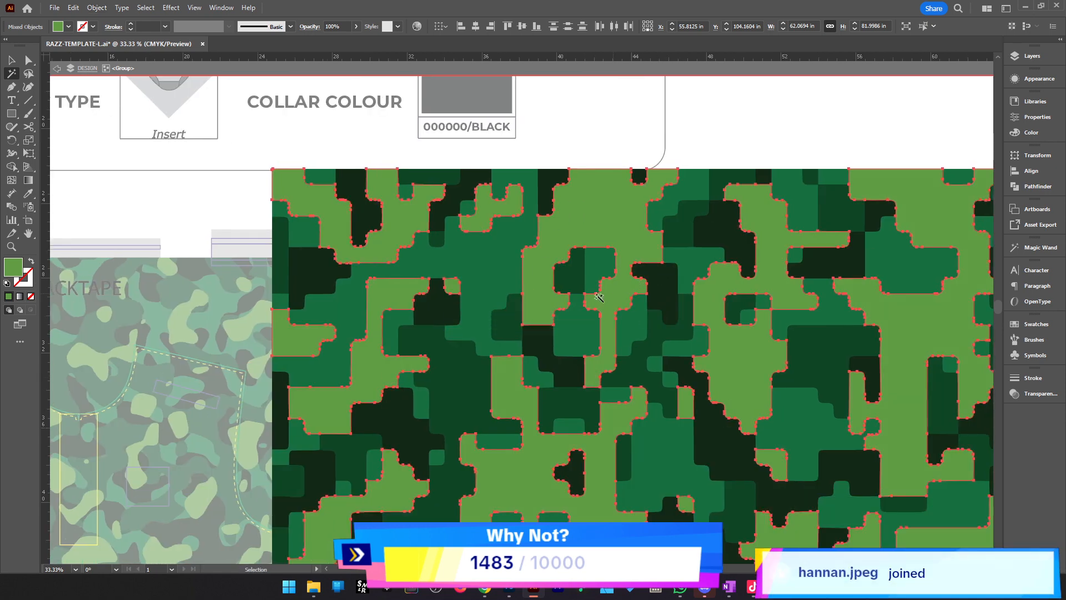
pyautogui.press('v')
pyautogui.scroll(4, 598, 297)
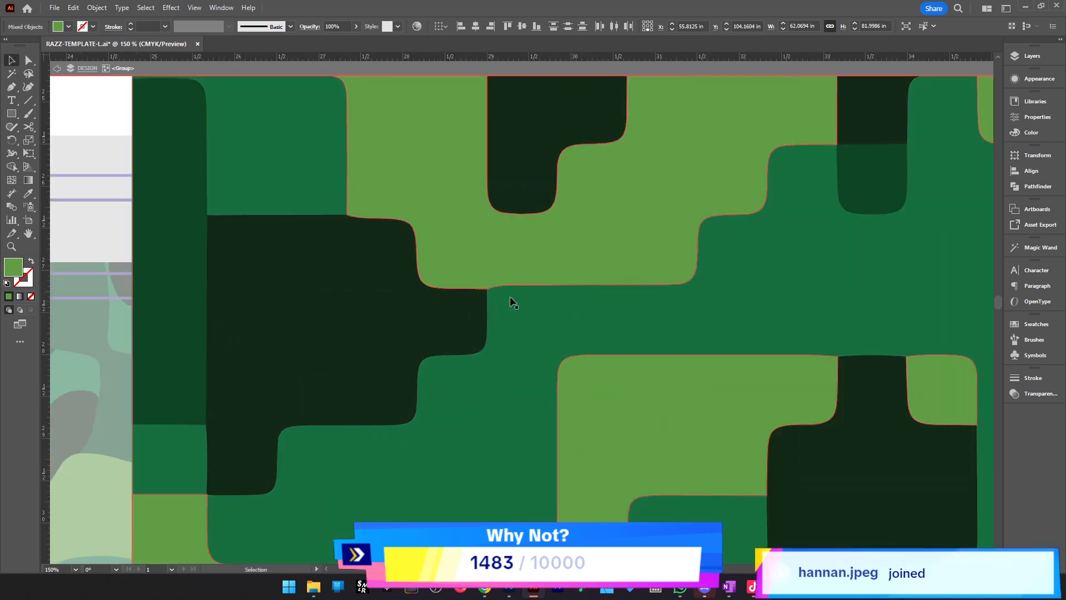
pyautogui.scroll(-5, 511, 303)
pyautogui.press('Escape')
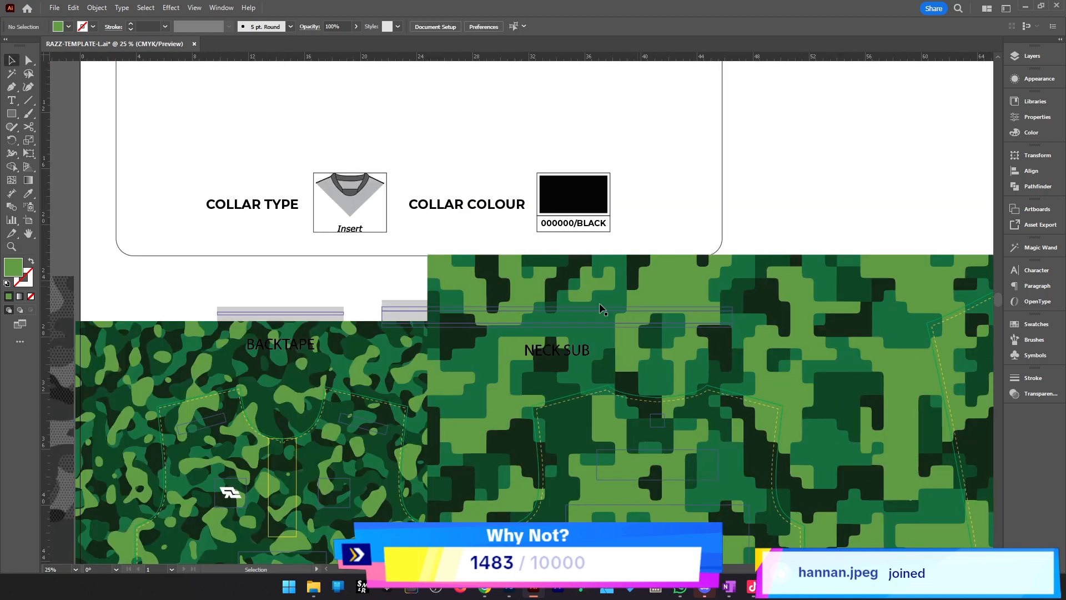
# Scale the digital camouflage group down to about 27.4 × 36.2 in and position it over the back piece
pyautogui.keyDown('alt'); pyautogui.click(502, 340); pyautogui.keyUp('alt')
pyautogui.keyDown('alt'); pyautogui.click(502, 340); pyautogui.keyUp('alt')
pyautogui.keyDown('alt'); pyautogui.click(574, 344); pyautogui.keyUp('alt')
pyautogui.moveTo(611, 404); pyautogui.dragTo(687, 241)
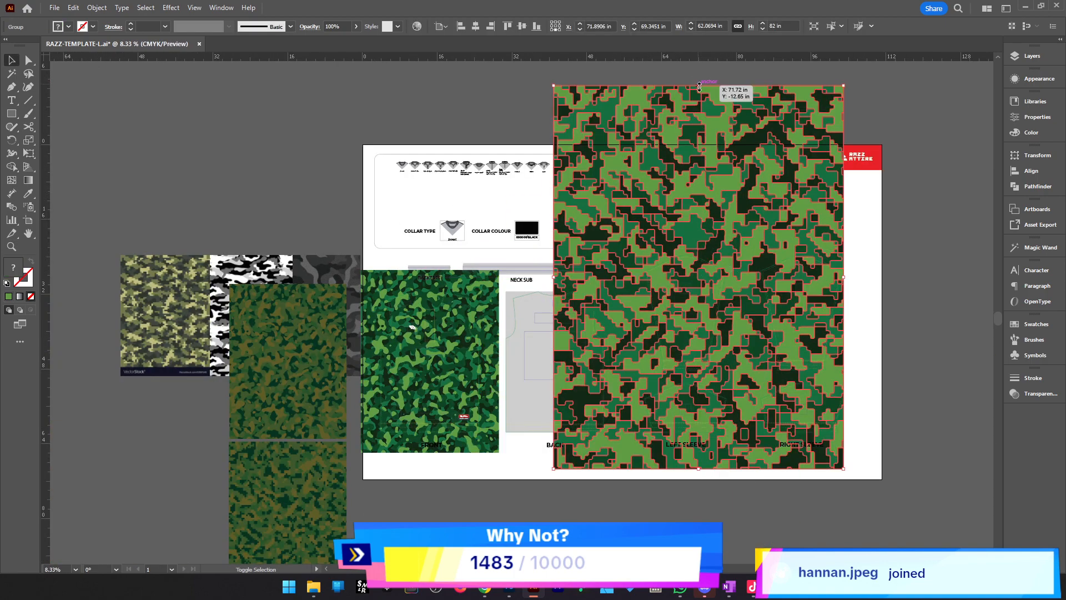
pyautogui.moveTo(700, 87); pyautogui.dragTo(713, 300)
pyautogui.press('z')
pyautogui.click(704, 375)
pyautogui.click(566, 344)
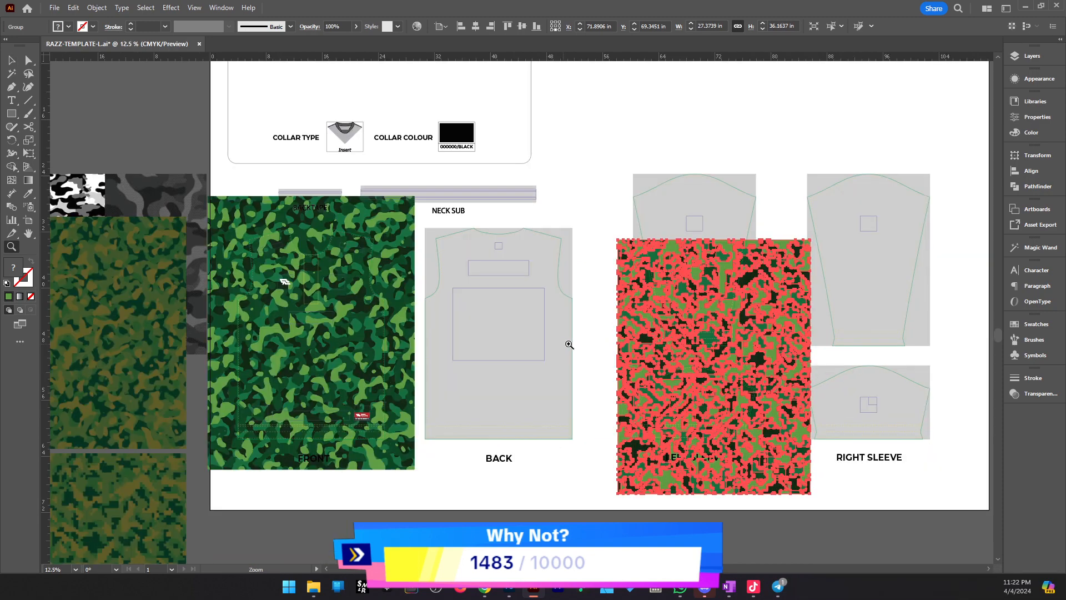
pyautogui.press('v')
pyautogui.moveTo(728, 365); pyautogui.dragTo(536, 325)
# Compare the resized digital camouflage's block shapes with the pixel camouflage in the Photoshop document, then return to Illustrator
pyautogui.press('z')
pyautogui.click(428, 335)
pyautogui.click(527, 325)
pyautogui.click(526, 325)
pyautogui.click(525, 324)
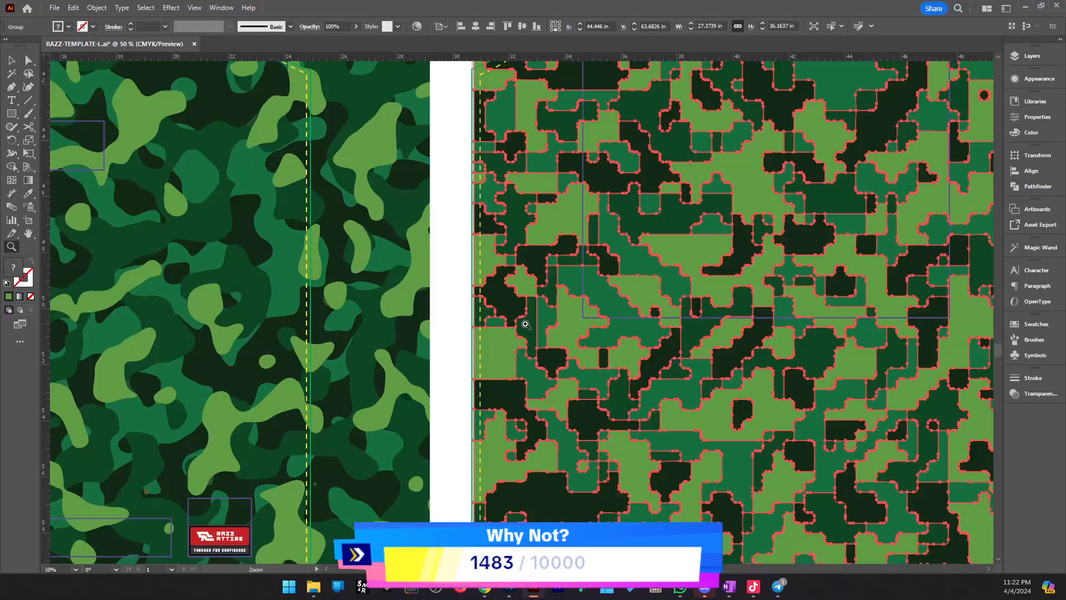
pyautogui.click(505, 590)
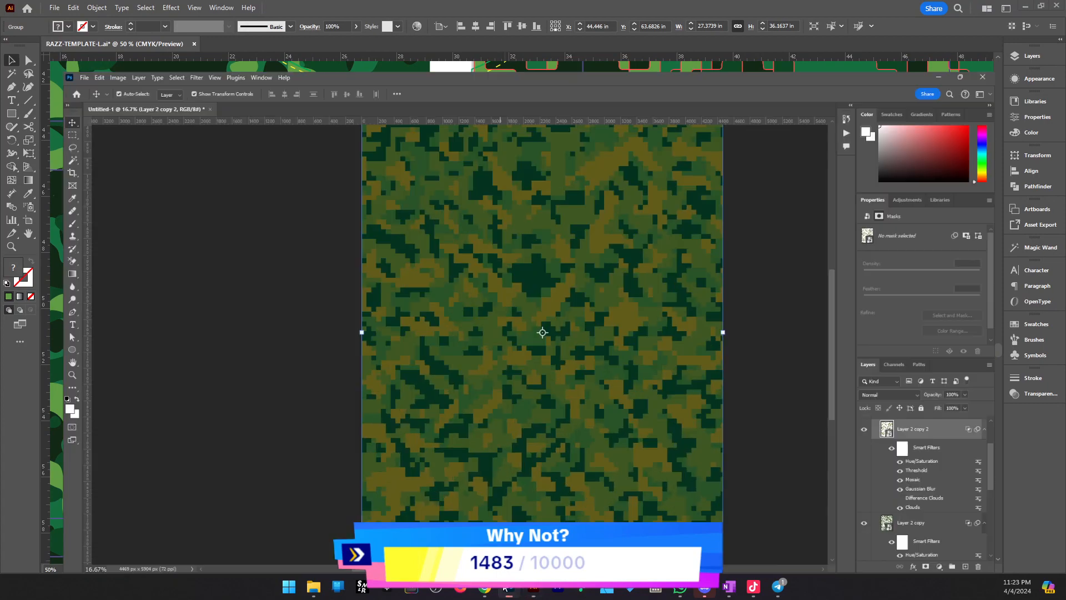
pyautogui.press('z')
pyautogui.moveTo(502, 270); pyautogui.dragTo(554, 261)
pyautogui.press('v')
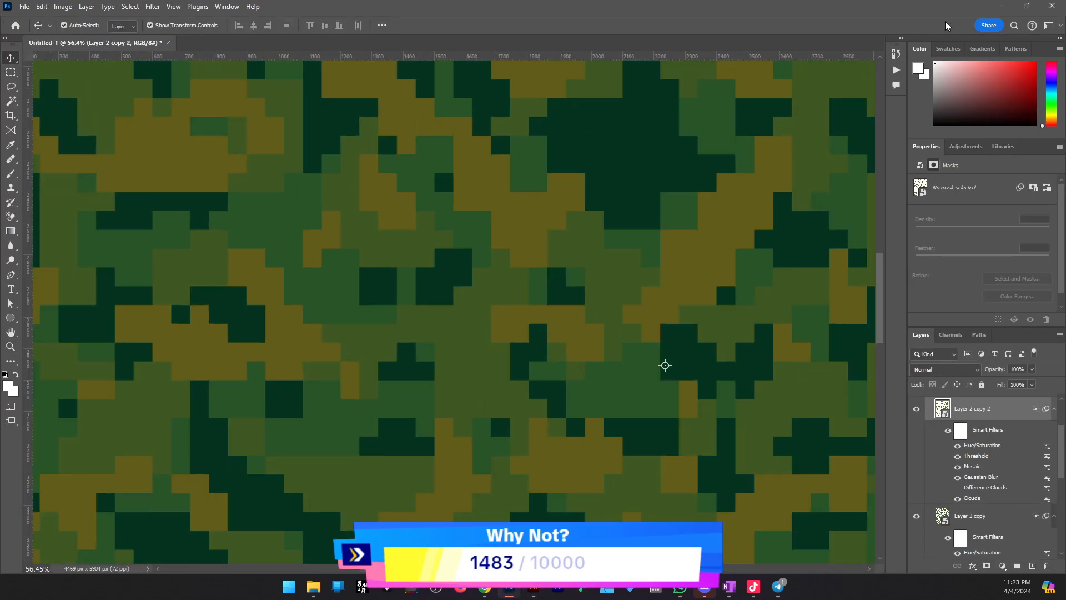
pyautogui.click(1001, 7)
# Deselect the digital camouflage and examine its rounded block corners at close range and across the whole back piece
pyautogui.moveTo(665, 291); pyautogui.dragTo(412, 348)
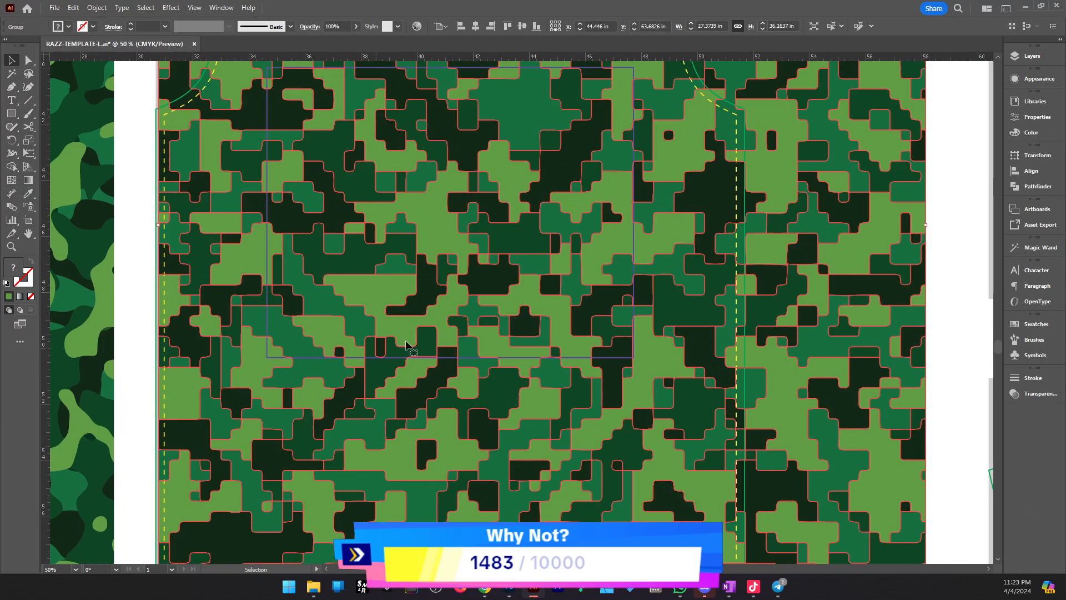
pyautogui.click(950, 304)
pyautogui.press('z')
pyautogui.click(567, 297)
pyautogui.moveTo(472, 302); pyautogui.dragTo(646, 312)
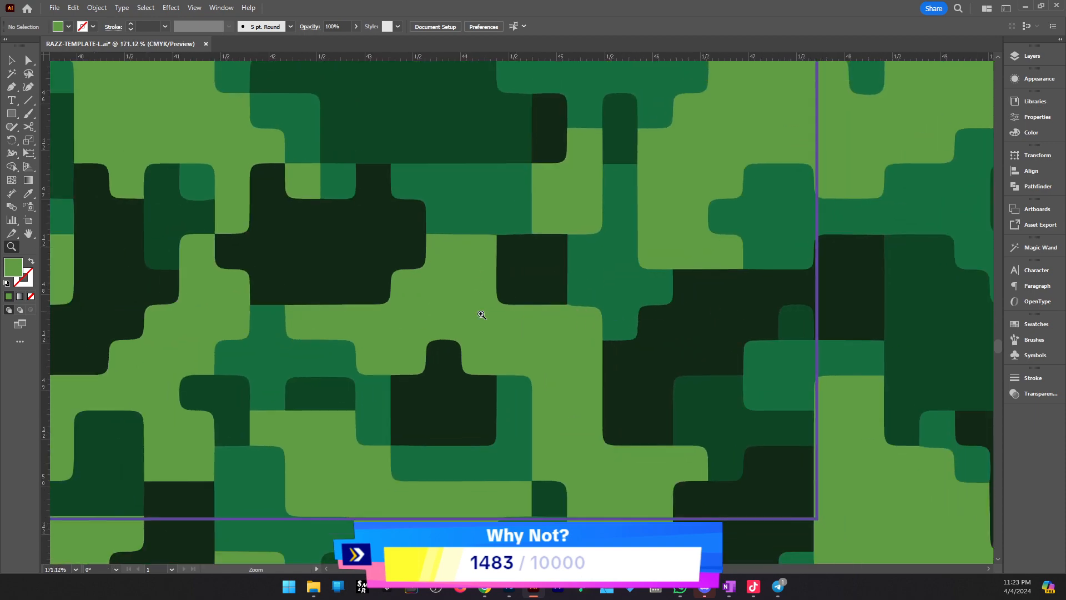
pyautogui.moveTo(432, 342); pyautogui.dragTo(535, 350)
pyautogui.moveTo(731, 347); pyautogui.dragTo(606, 331)
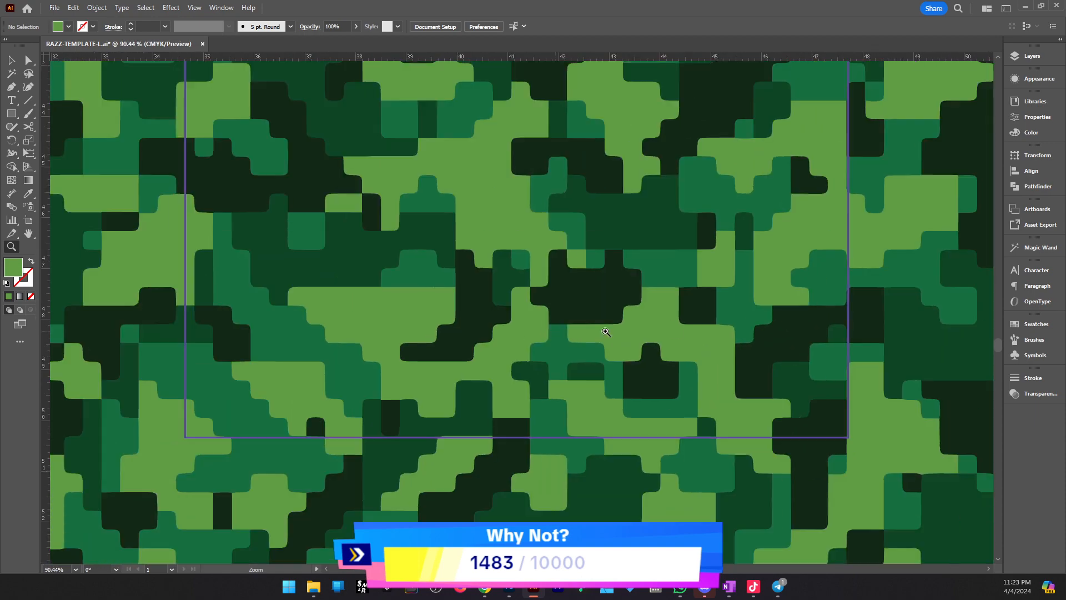
pyautogui.moveTo(767, 341); pyautogui.dragTo(642, 338)
pyautogui.moveTo(759, 339); pyautogui.dragTo(623, 342)
pyautogui.moveTo(796, 379); pyautogui.dragTo(458, 400)
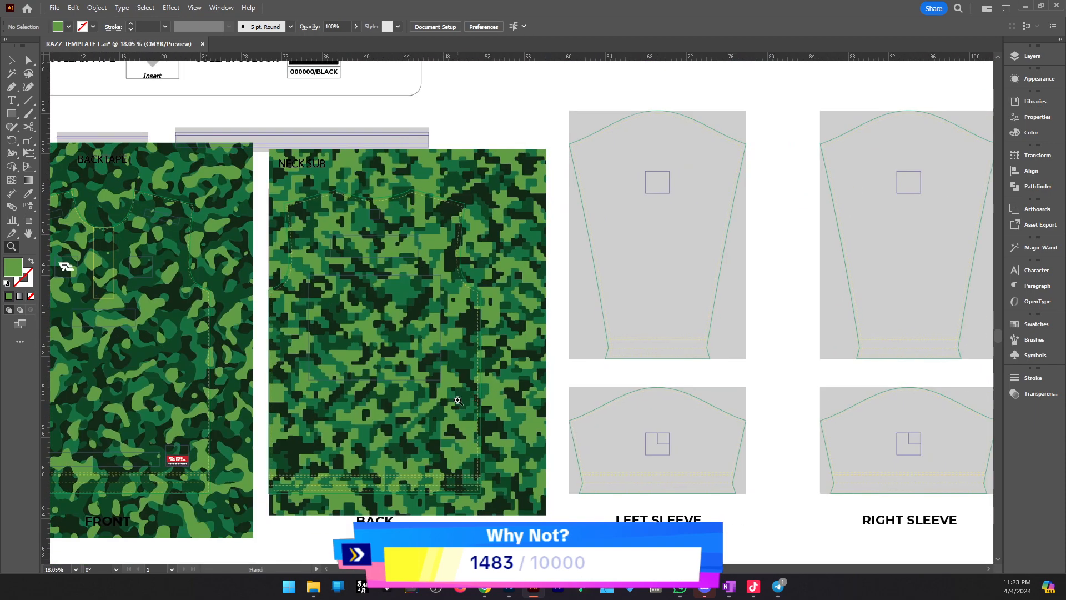
# Duplicate the digital camouflage over the left sleeve and rasterize the copy in CMYK at High (300 ppi) with a transparent background
pyautogui.press('v')
pyautogui.moveTo(355, 347); pyautogui.dragTo(677, 347)
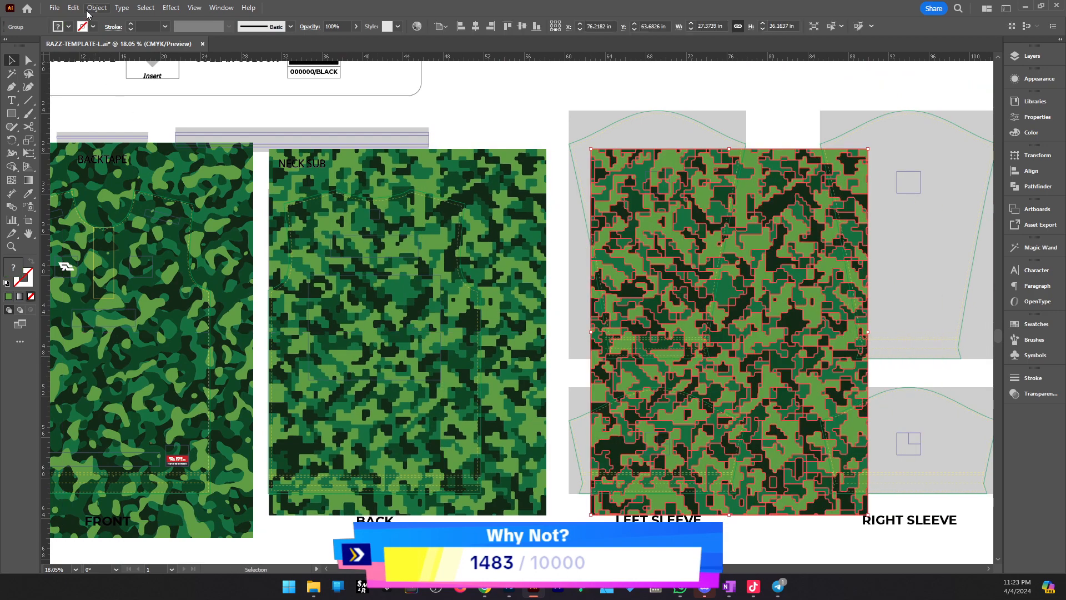
pyautogui.click(95, 8)
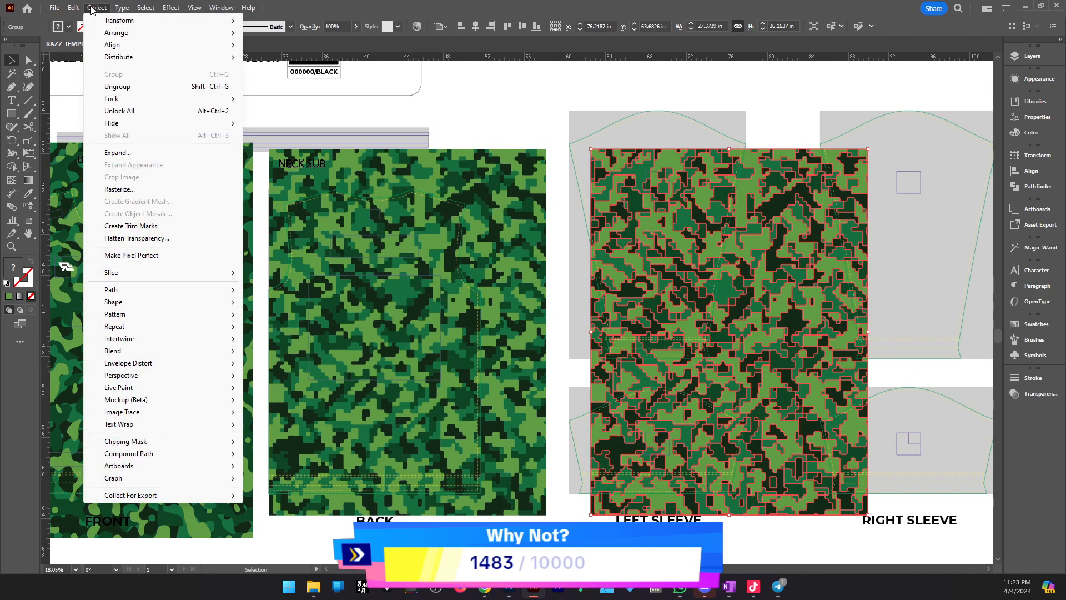
pyautogui.click(162, 190)
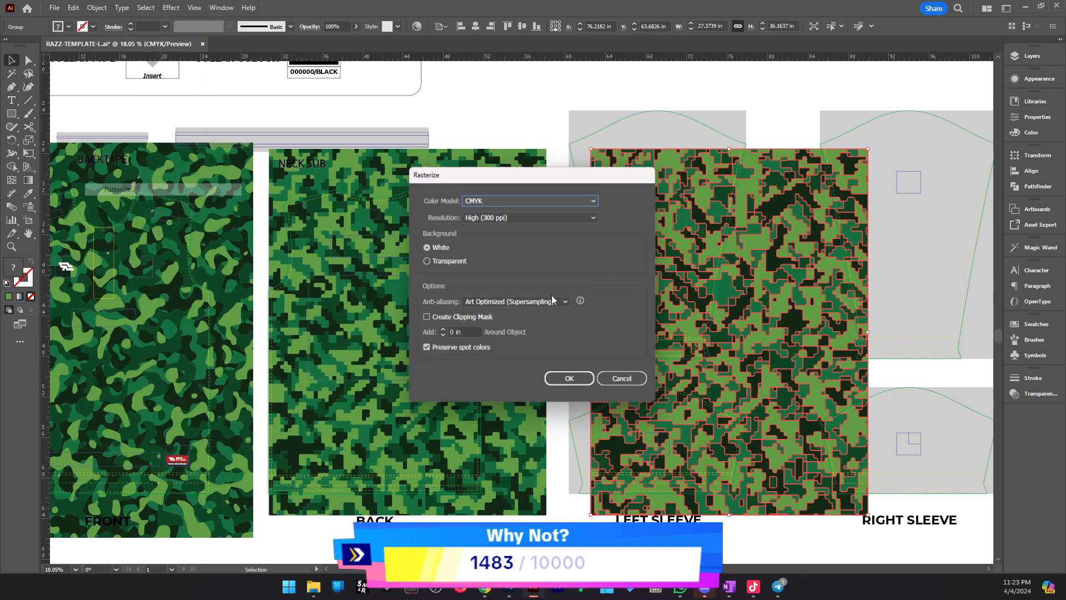
pyautogui.click(454, 261)
pyautogui.click(571, 381)
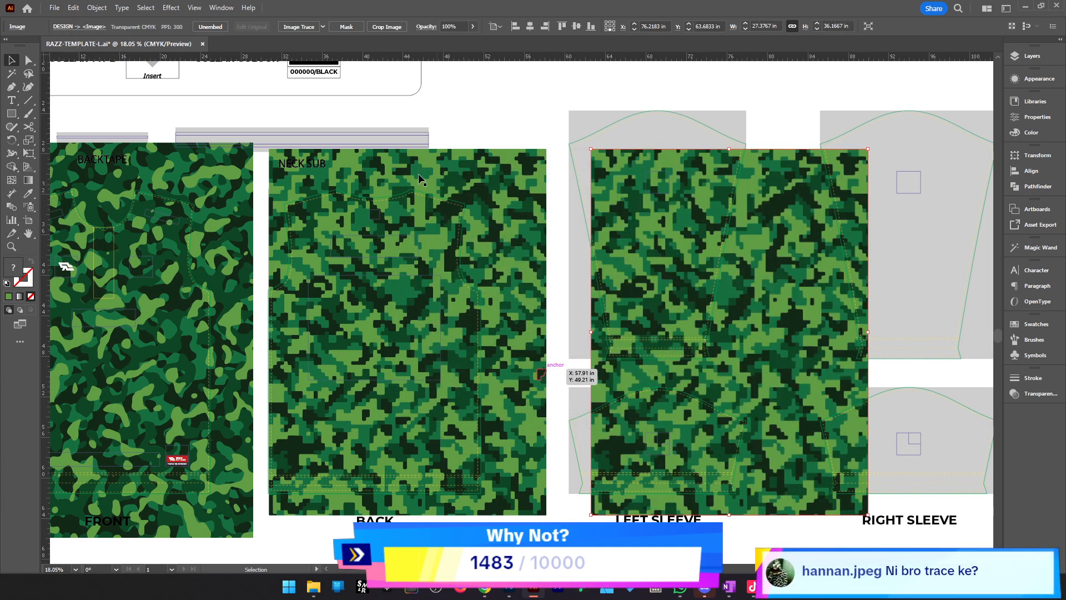
# Create an object mosaic from the rasterized copy with 30 tiles in width and 20 in height
pyautogui.click(97, 8)
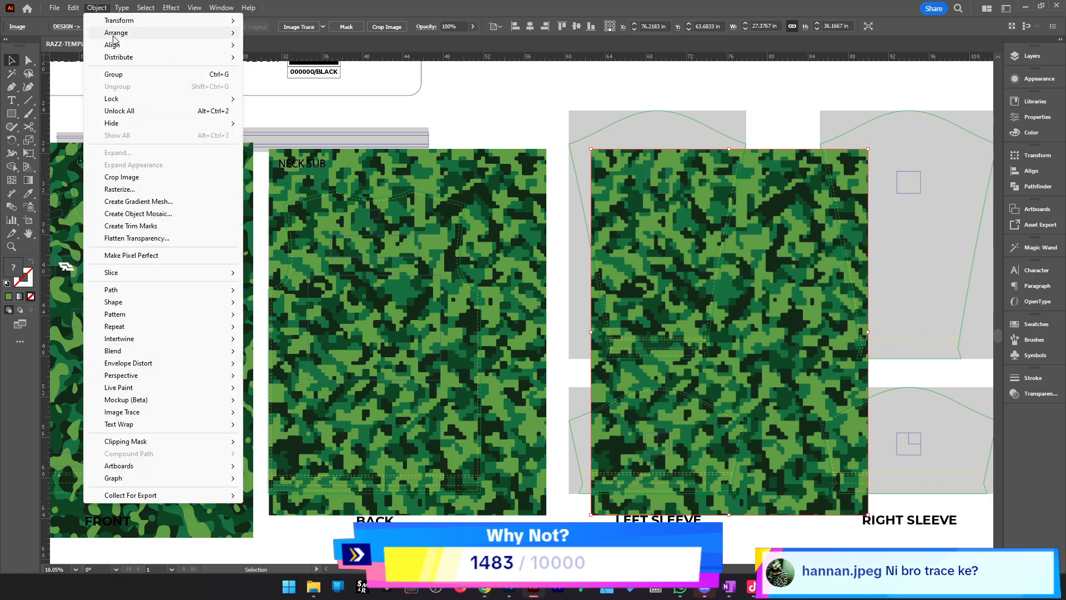
pyautogui.click(160, 213)
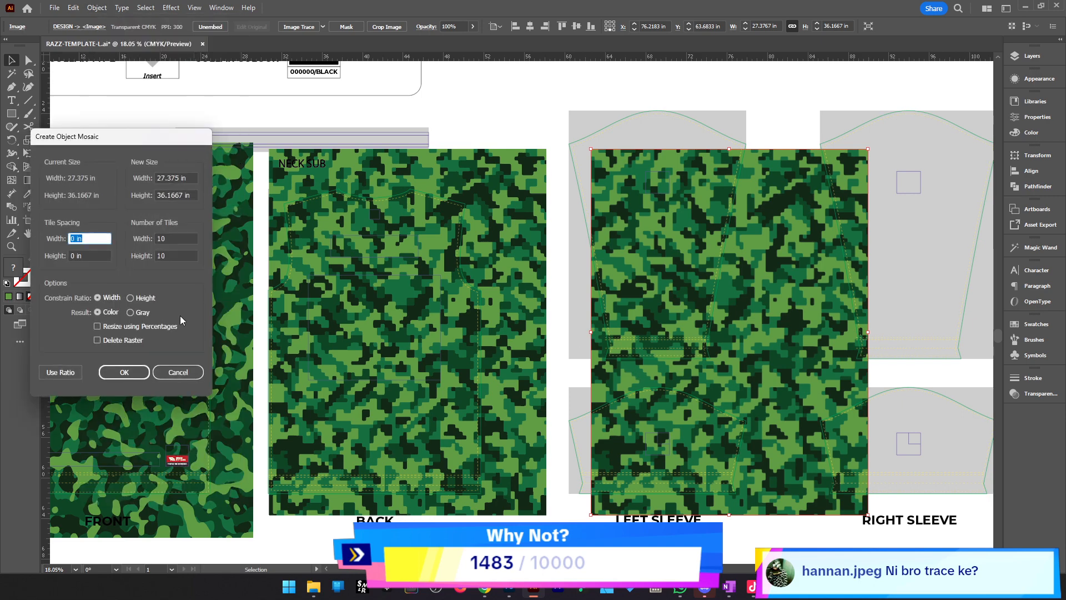
pyautogui.click(177, 238)
pyautogui.moveTo(177, 238); pyautogui.dragTo(141, 242)
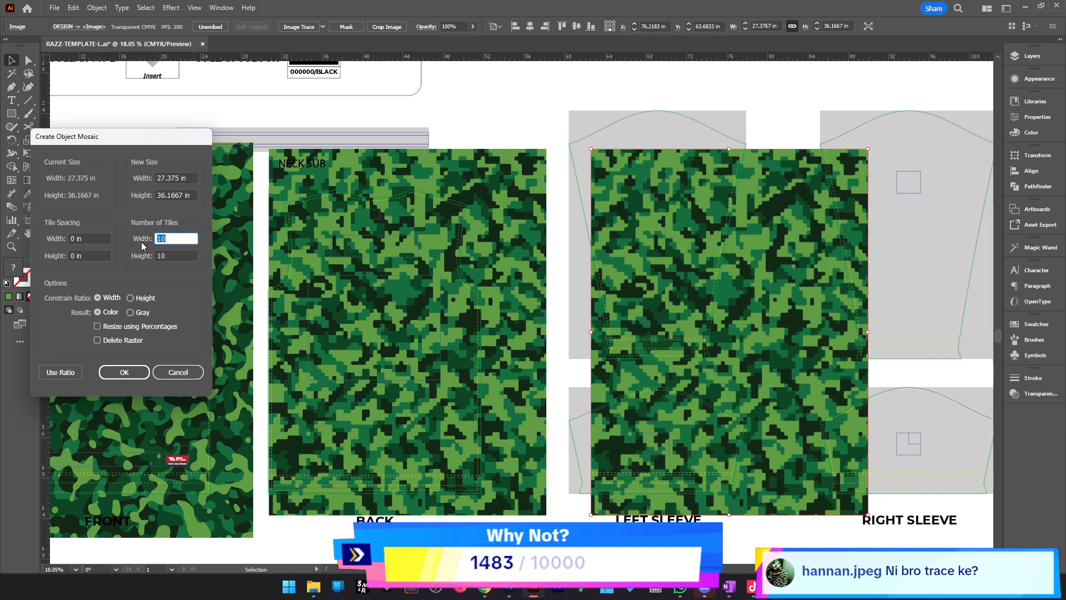
pyautogui.write('30')
pyautogui.moveTo(173, 257); pyautogui.dragTo(142, 256)
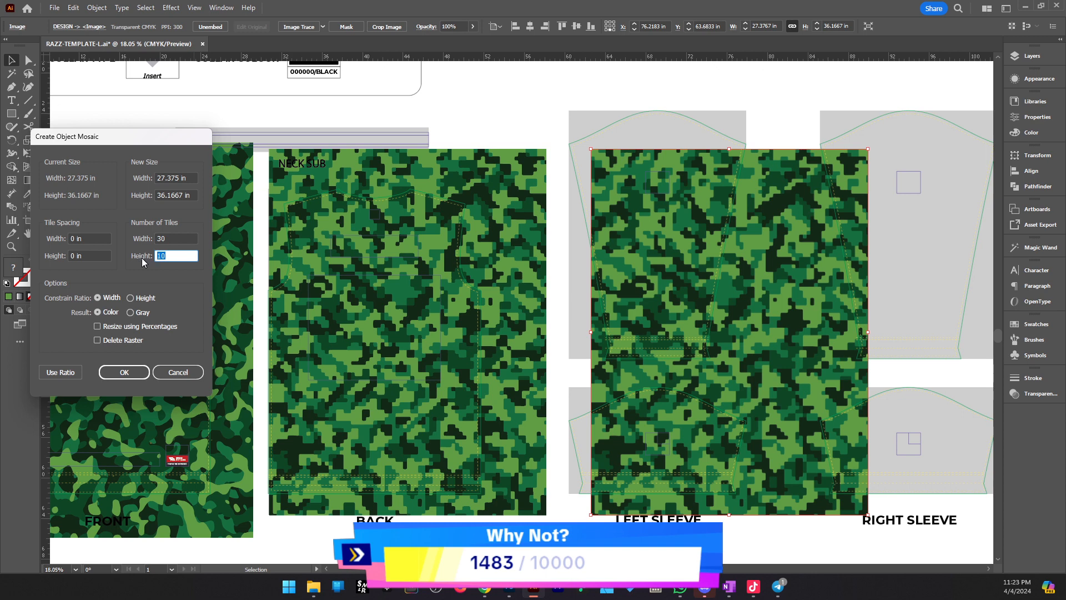
pyautogui.write('20')
pyautogui.click(176, 238)
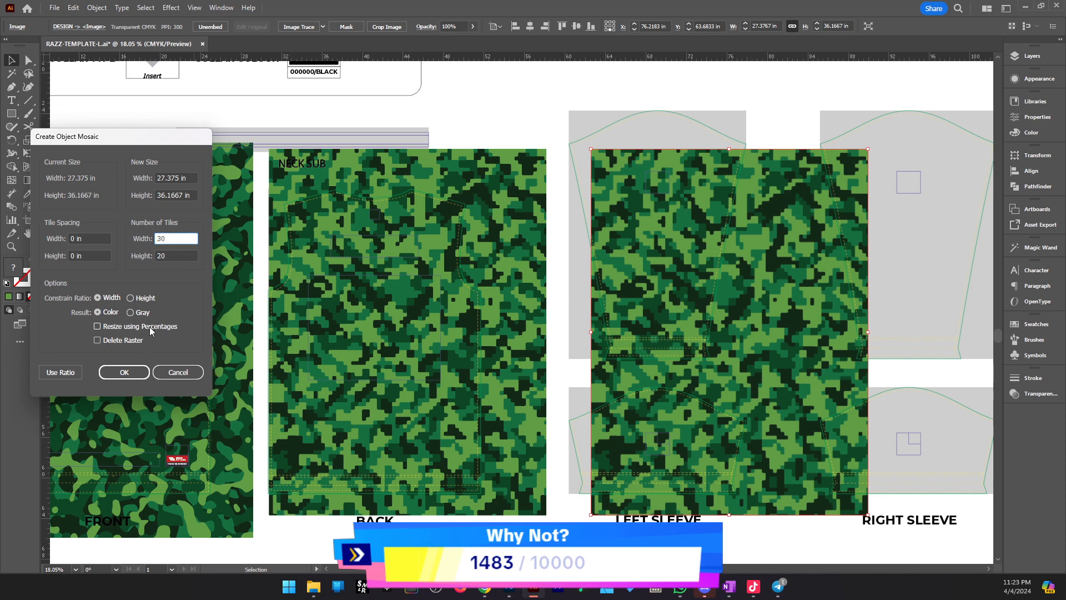
pyautogui.click(135, 374)
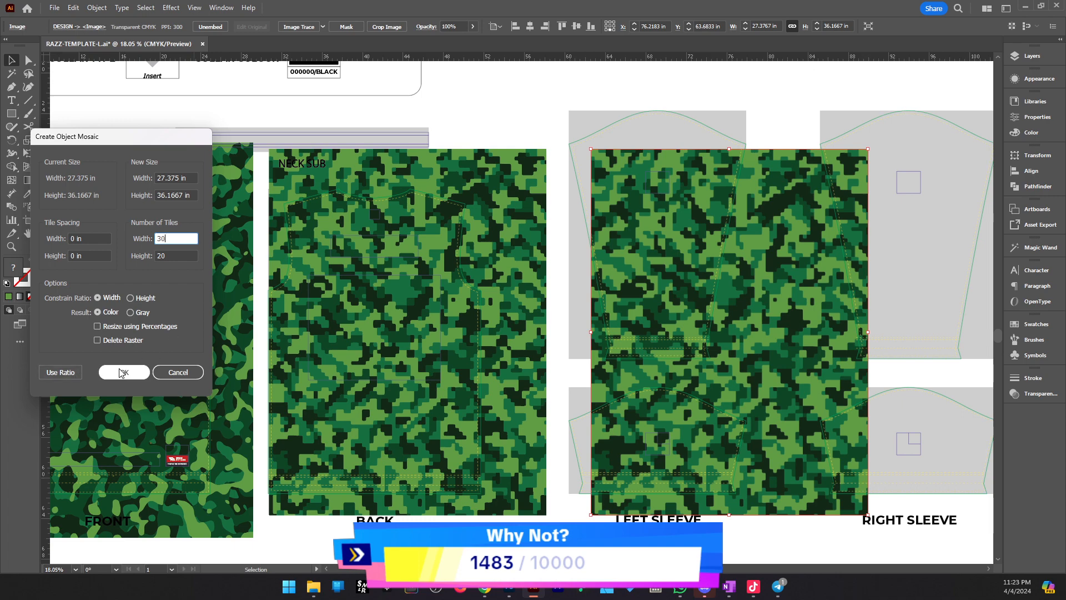
pyautogui.click(124, 372)
pyautogui.click(881, 344)
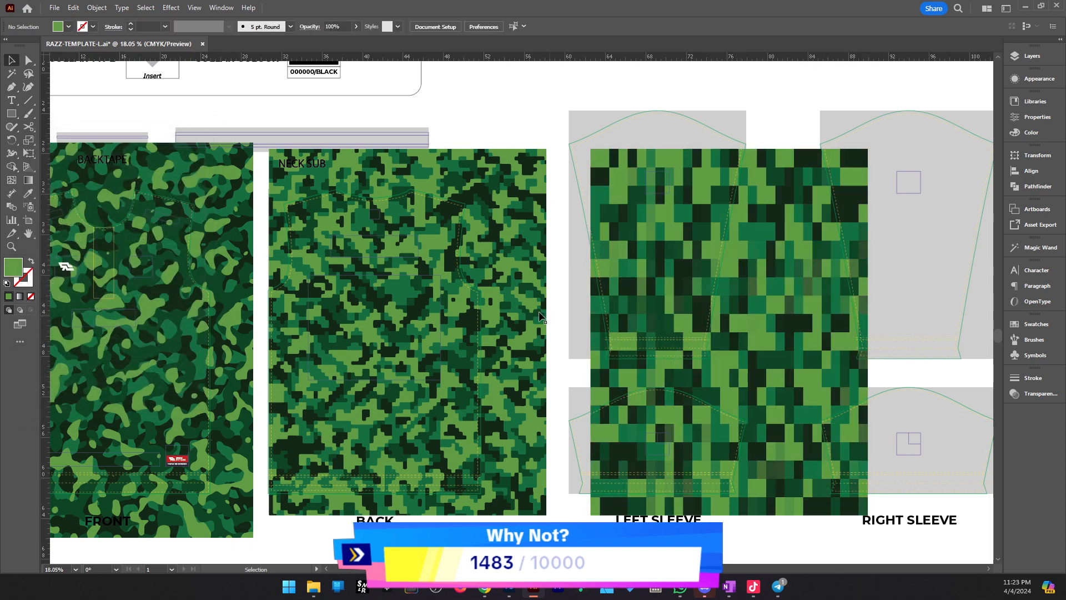
# Remove the mosaic and the rasterized camouflage copy from over the sleeve pieces
pyautogui.press('z')
pyautogui.click(539, 315)
pyautogui.keyDown('alt'); pyautogui.click(571, 314); pyautogui.keyUp('alt')
pyautogui.press('v')
pyautogui.moveTo(624, 351); pyautogui.dragTo(789, 373)
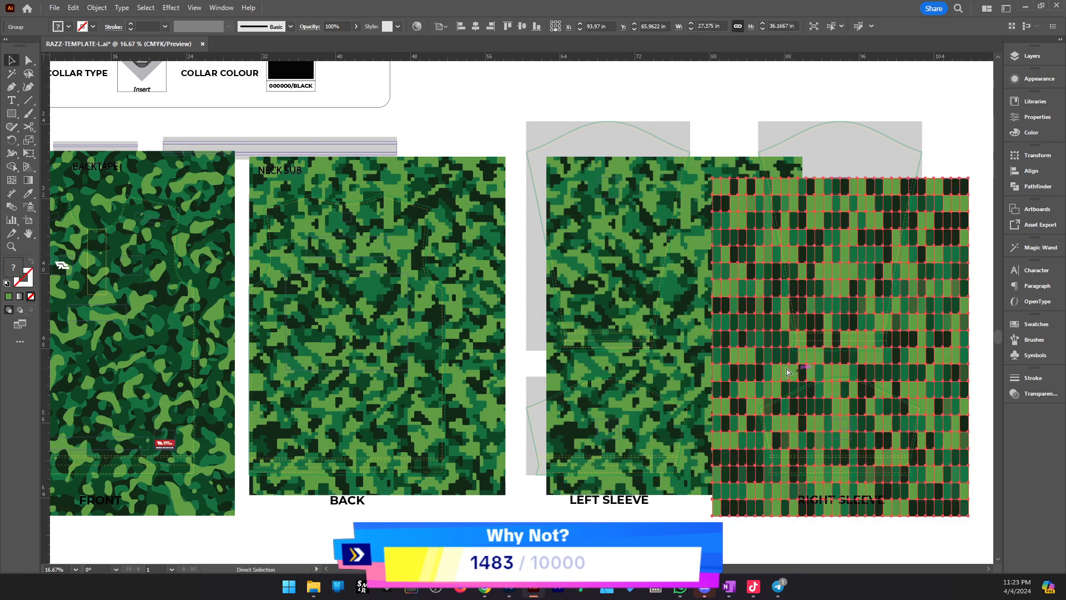
pyautogui.hotkey('ctrl', 'z')
pyautogui.press('z')
pyautogui.keyDown('alt'); pyautogui.click(559, 335); pyautogui.keyUp('alt')
pyautogui.press('v')
pyautogui.moveTo(598, 320); pyautogui.dragTo(789, 331)
pyautogui.press('Delete')
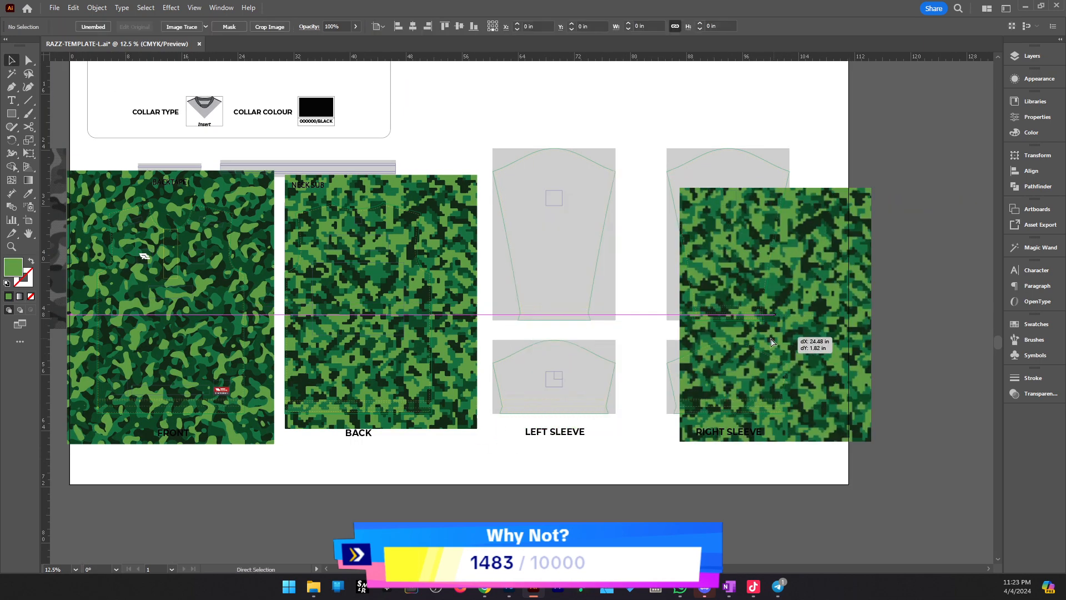
pyautogui.press('Delete')
# Examine the digital camouflage on the back piece beside the organic camouflage on the front piece
pyautogui.press('z')
pyautogui.click(406, 287)
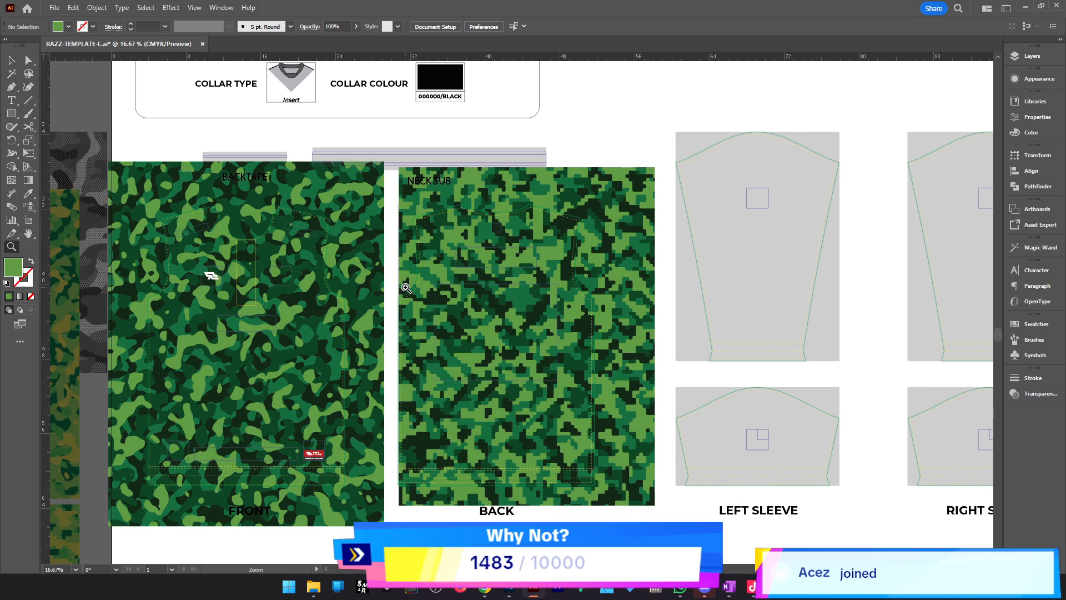
pyautogui.moveTo(436, 303); pyautogui.dragTo(552, 307)
pyautogui.moveTo(471, 316); pyautogui.dragTo(588, 324)
pyautogui.moveTo(377, 343); pyautogui.dragTo(405, 328)
pyautogui.moveTo(582, 341); pyautogui.dragTo(173, 333)
pyautogui.moveTo(779, 353); pyautogui.dragTo(575, 352)
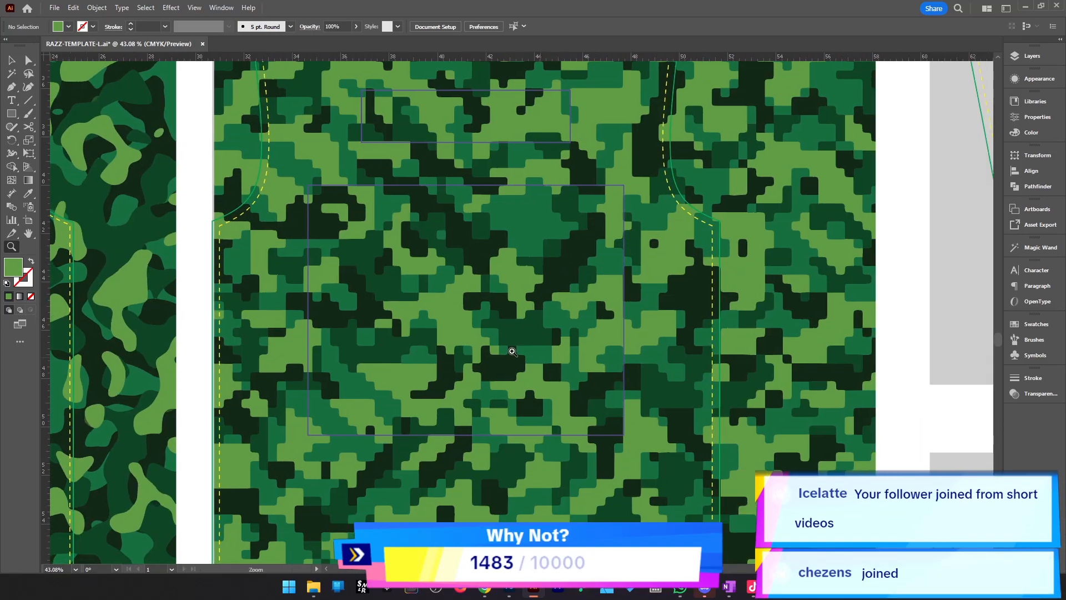
pyautogui.moveTo(473, 339); pyautogui.dragTo(441, 336)
pyautogui.moveTo(340, 325); pyautogui.dragTo(474, 339)
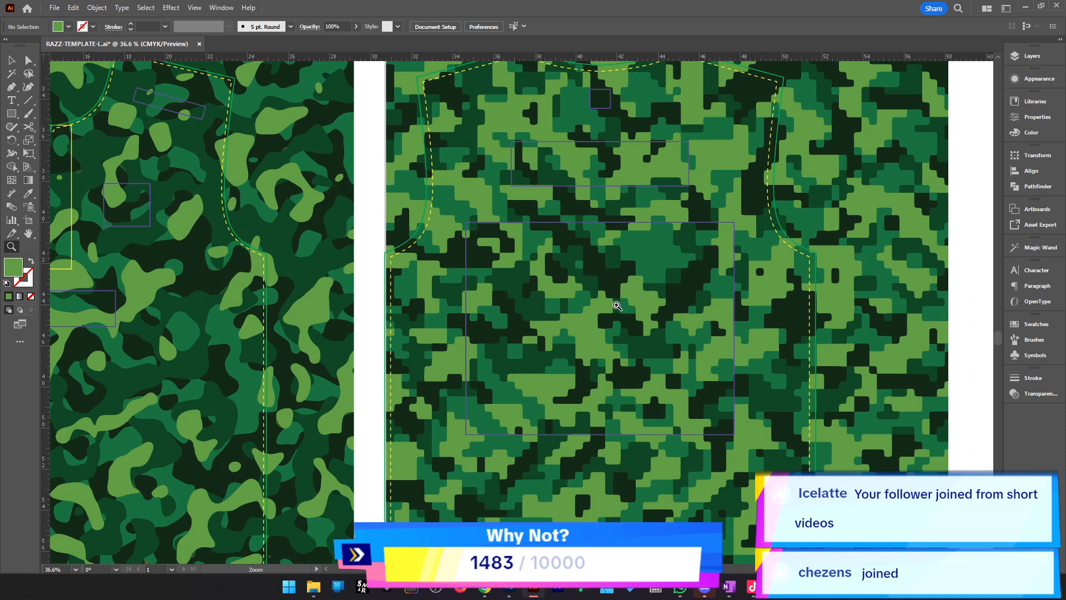
pyautogui.press('v')
pyautogui.scroll(1, 530, 502)
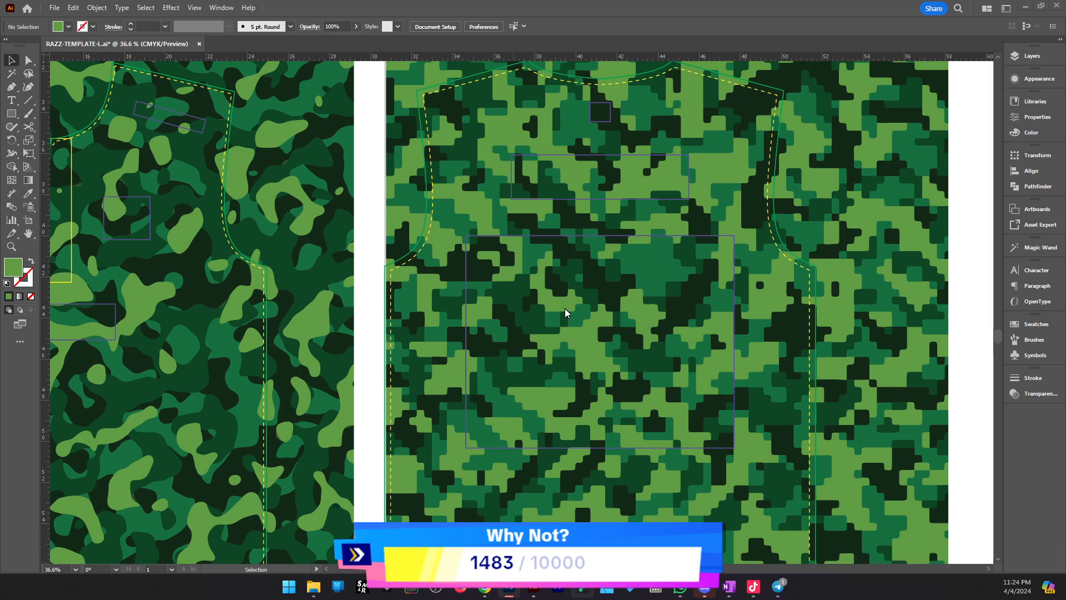
# Recheck the square blocks of the Photoshop camouflage, then return to Illustrator and review the front and back patterns together
pyautogui.hotkey('alt', 'Tab')
pyautogui.press('z')
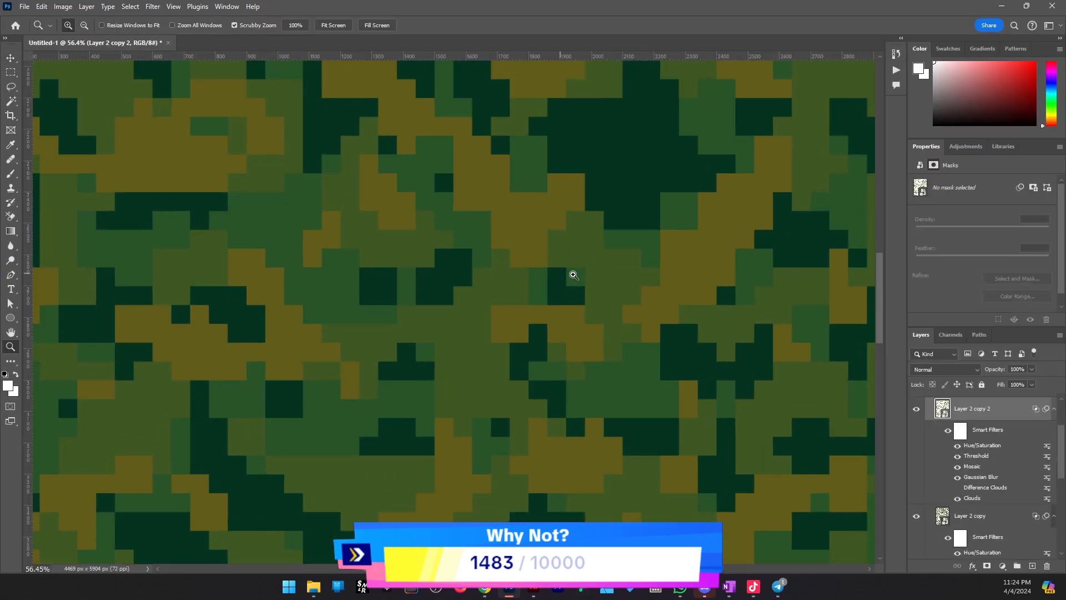
pyautogui.moveTo(571, 276); pyautogui.dragTo(628, 251)
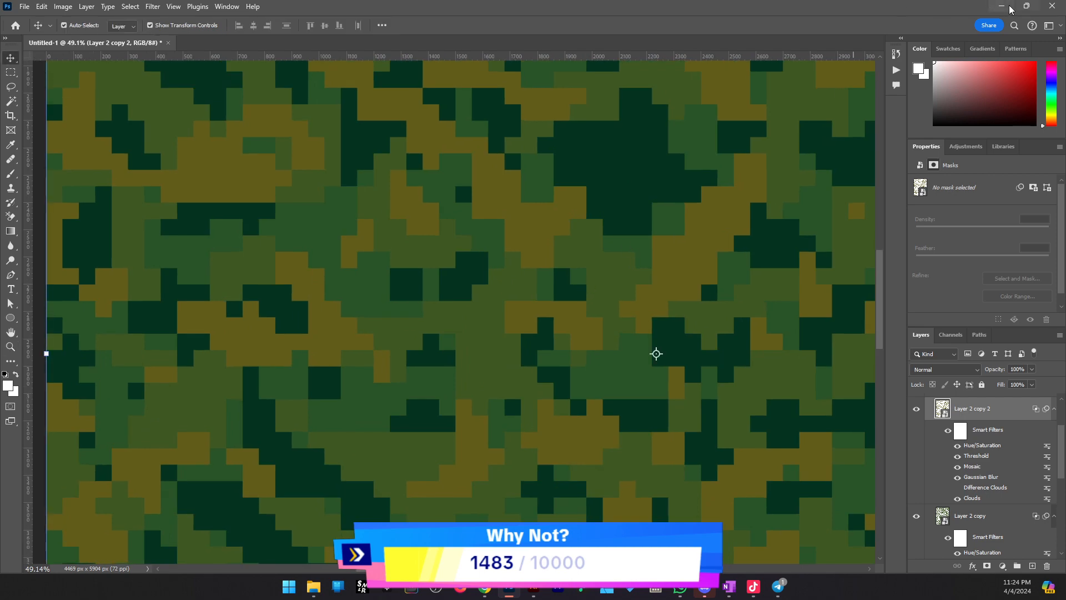
pyautogui.hotkey('alt', 'Tab')
pyautogui.scroll(2, 549, 303)
pyautogui.moveTo(543, 305); pyautogui.dragTo(673, 355)
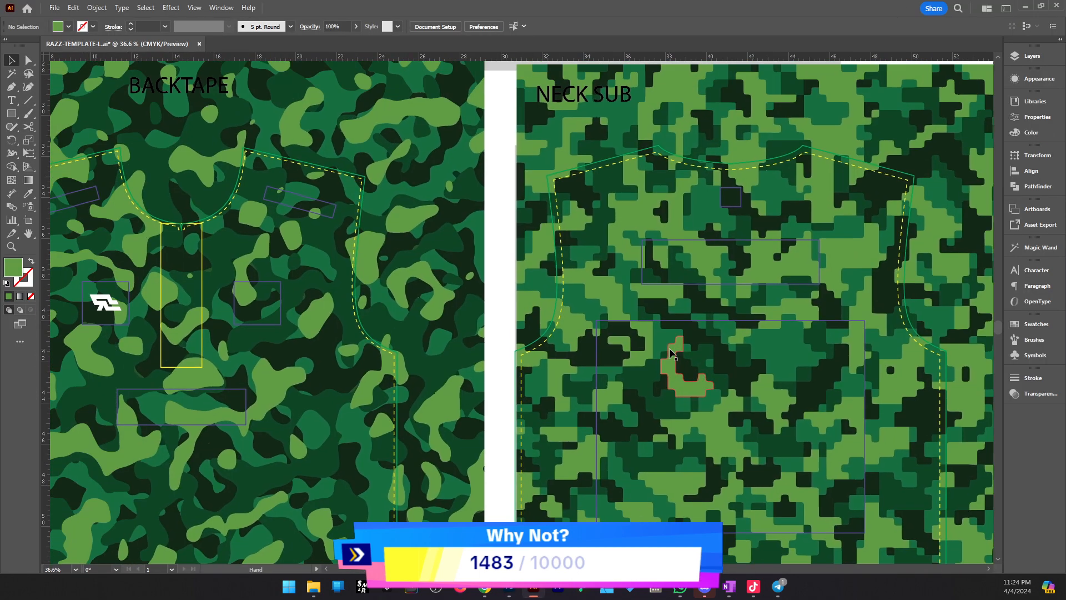
pyautogui.press('z')
pyautogui.keyDown('alt'); pyautogui.click(493, 299); pyautogui.keyUp('alt')
pyautogui.keyDown('alt'); pyautogui.click(492, 299); pyautogui.keyUp('alt')
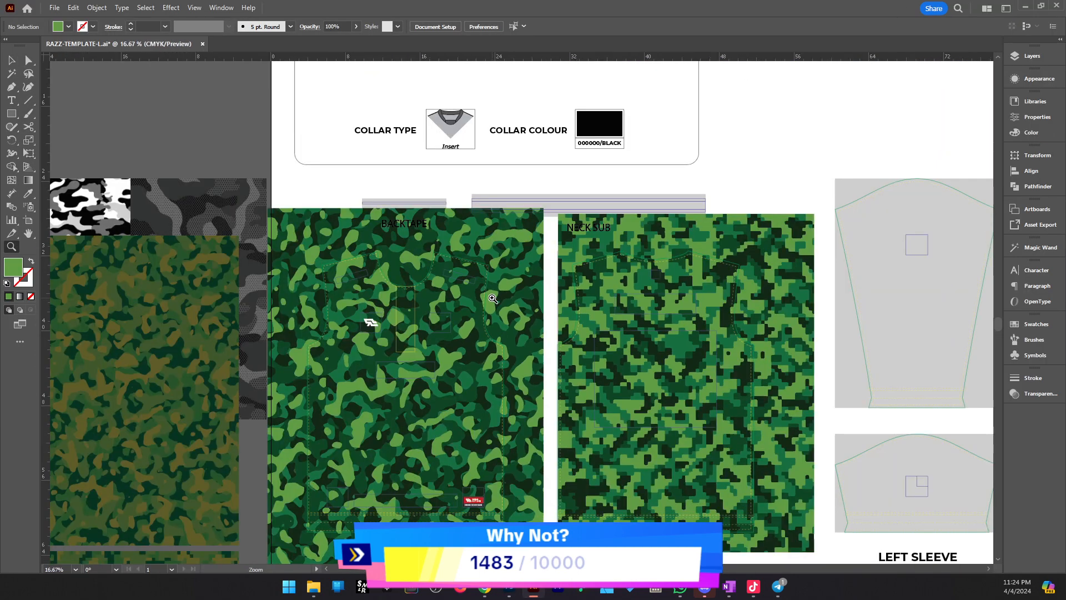
pyautogui.scroll(-3, 534, 370)
pyautogui.scroll(-1, 534, 370)
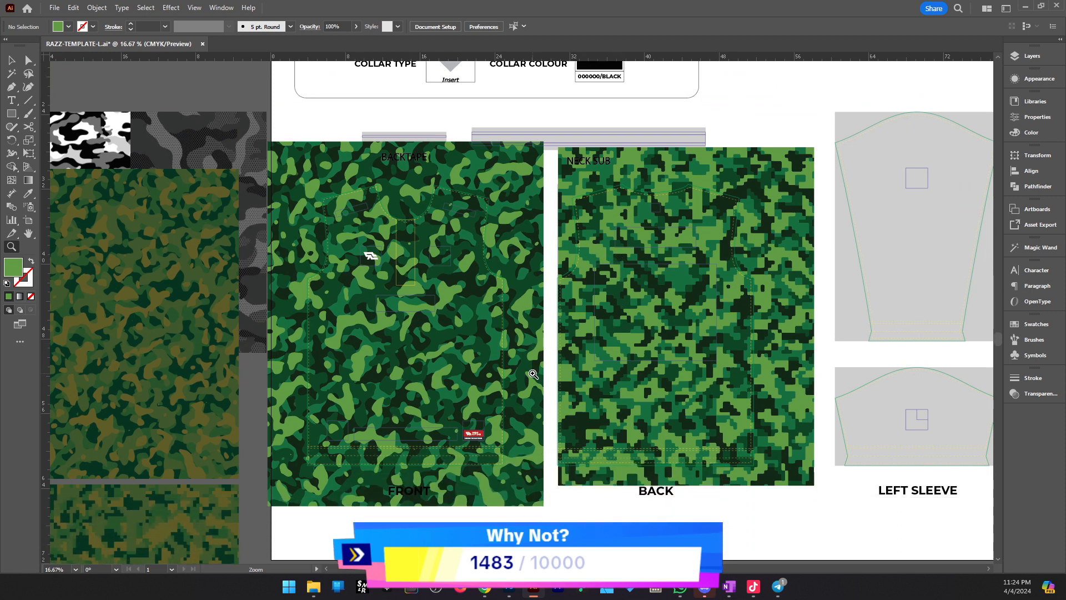
pyautogui.moveTo(440, 395); pyautogui.dragTo(473, 415)
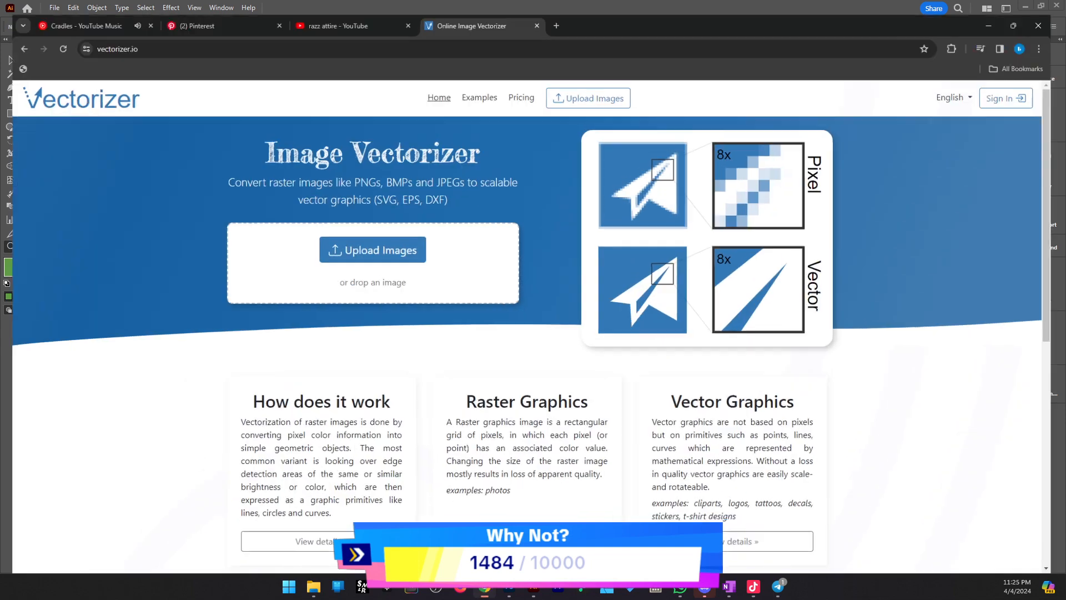
# Switch to the Chrome browser and open the Razz Attire Discord server's invite link
pyautogui.click(485, 587)
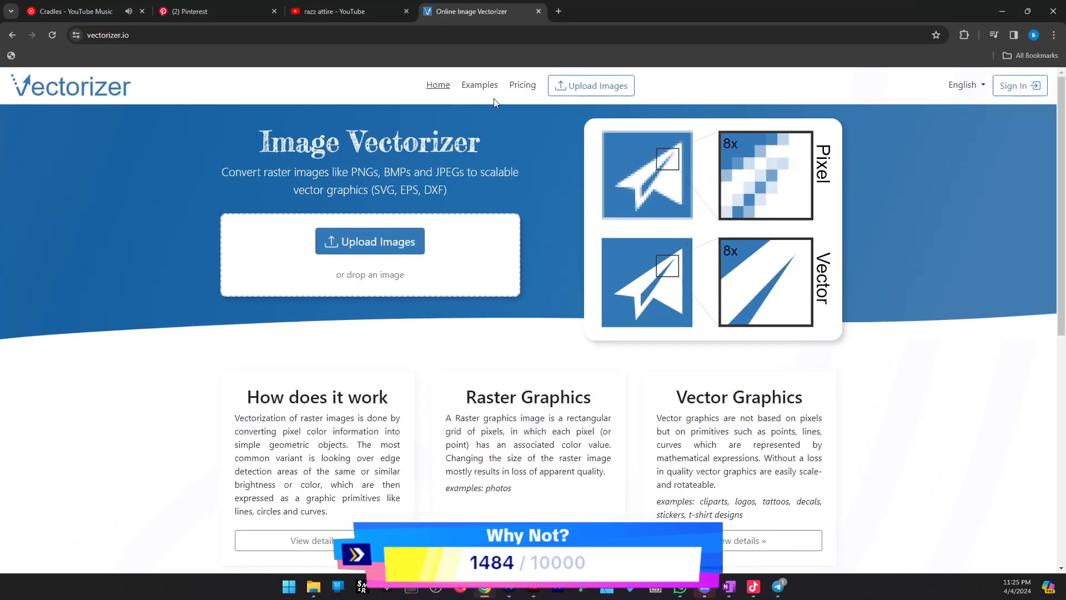
pyautogui.click(478, 40)
pyautogui.write('https://discord.gg/QCnzwZHeEa')
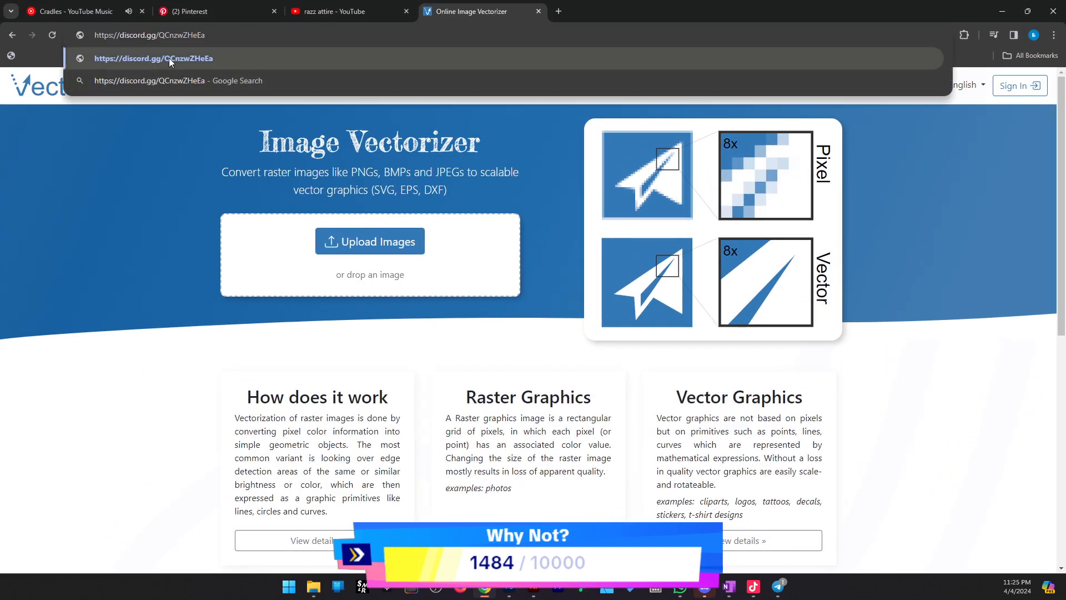
pyautogui.click(113, 34)
pyautogui.press('Return')
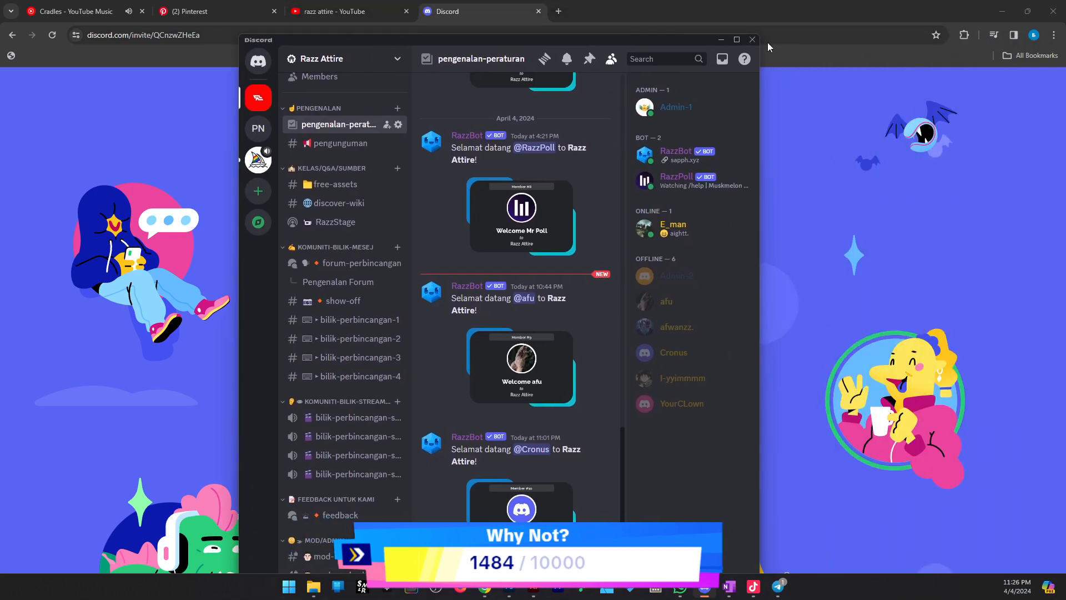
# Maximize the Discord window, look at the Razz Attire server's free-assets channel, and return to Chrome
pyautogui.click(737, 40)
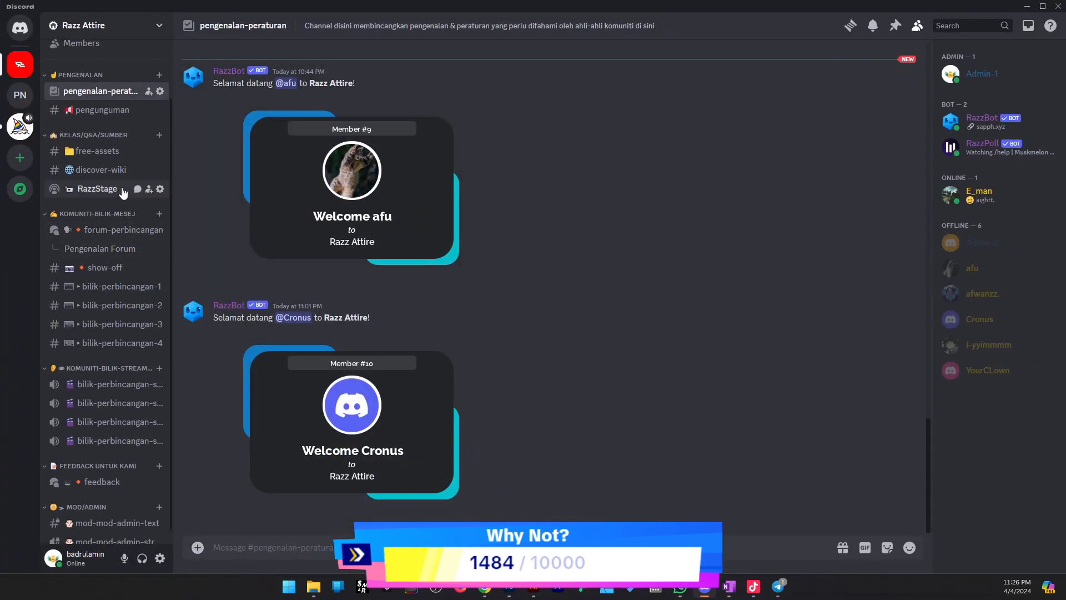
pyautogui.click(100, 158)
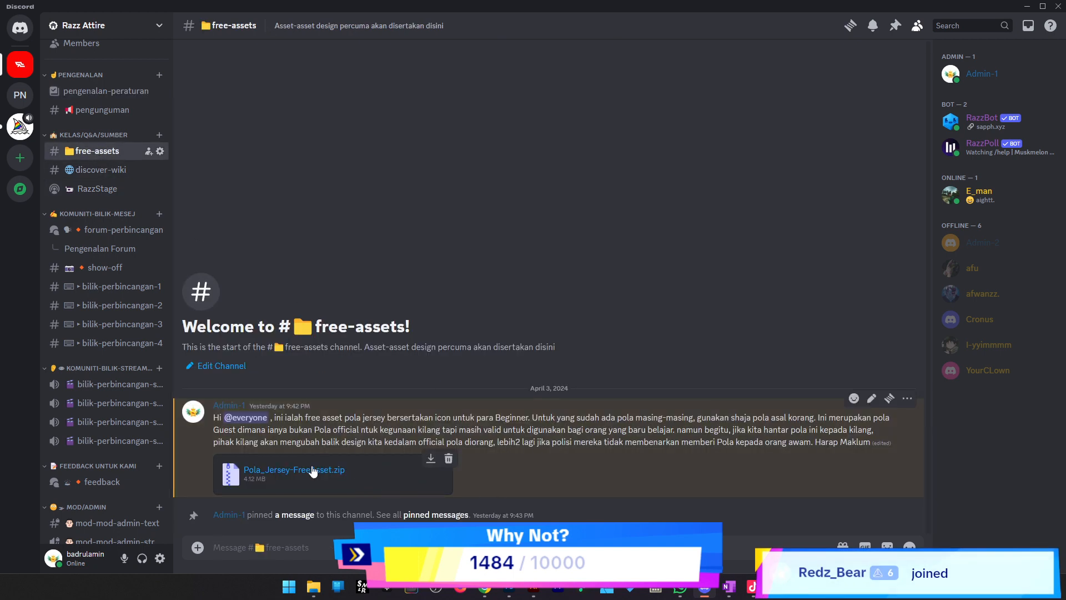
pyautogui.moveTo(547, 6); pyautogui.dragTo(548, 0)
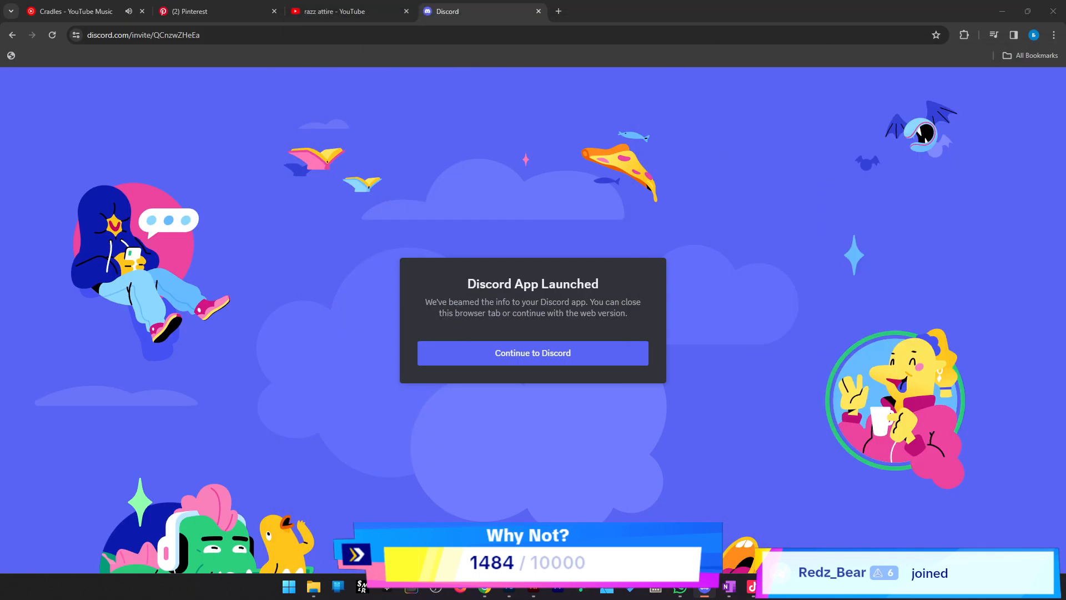
# Open the TikTok website in place of the Discord invite page, using the suggested "sifoo" search page
pyautogui.click(500, 36)
pyautogui.write('tiktok')
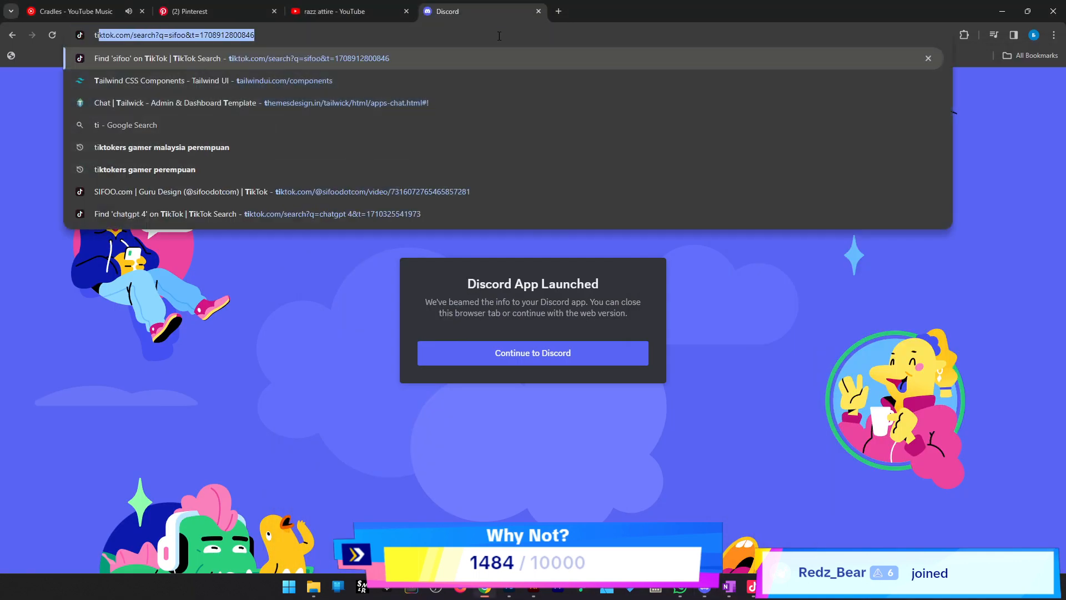
pyautogui.press('BackSpace')
pyautogui.press('BackSpace')
pyautogui.press('BackSpace')
pyautogui.press('Down')
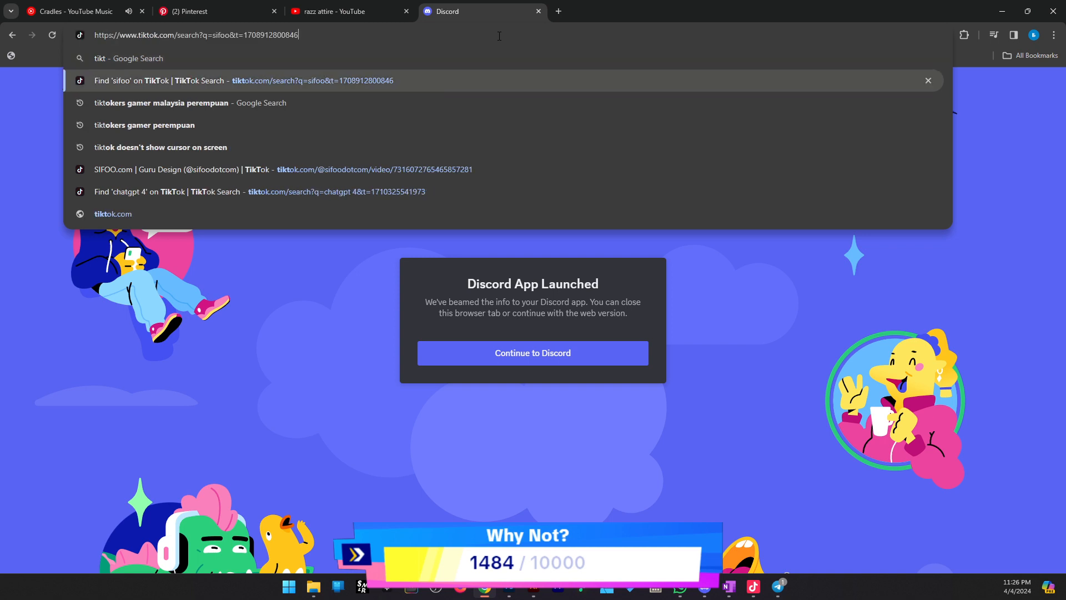
pyautogui.press('Return')
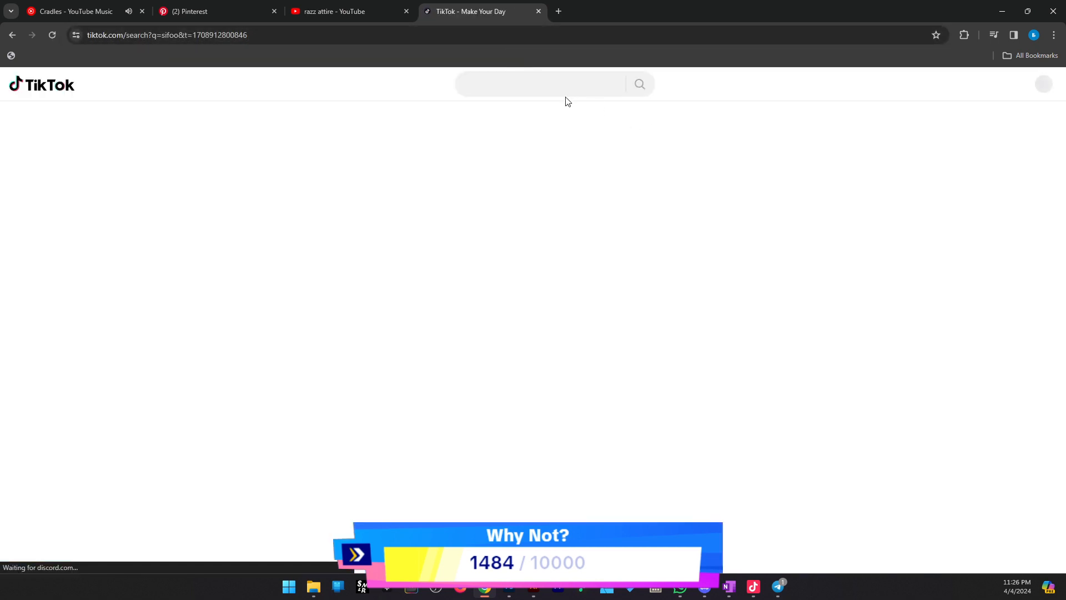
# Search TikTok for "razz attire"
pyautogui.hotkey('ctrl', 'a')
pyautogui.write('raz')
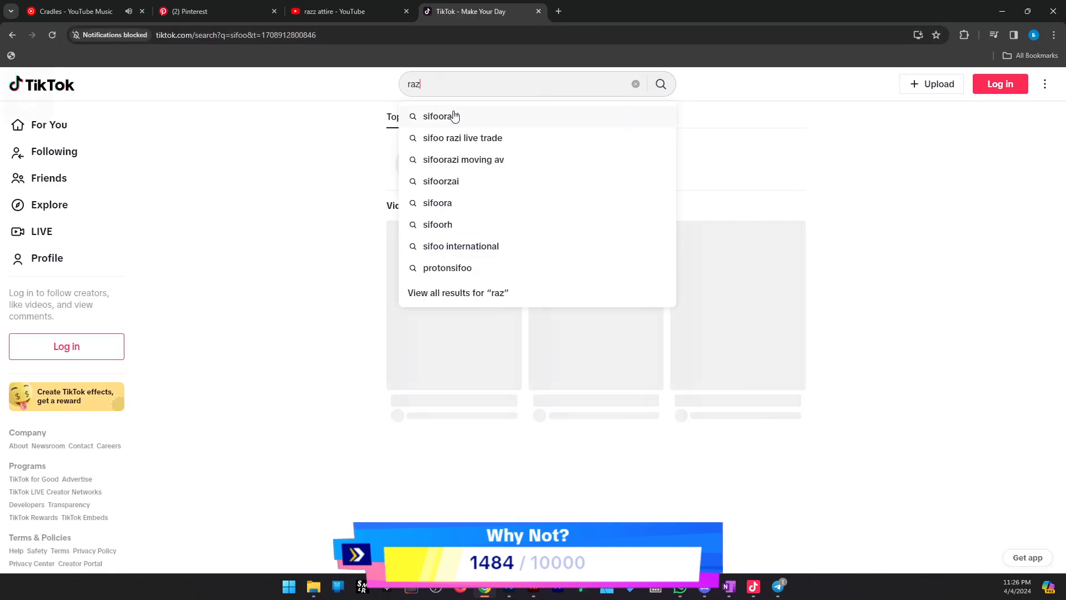
pyautogui.write('z att')
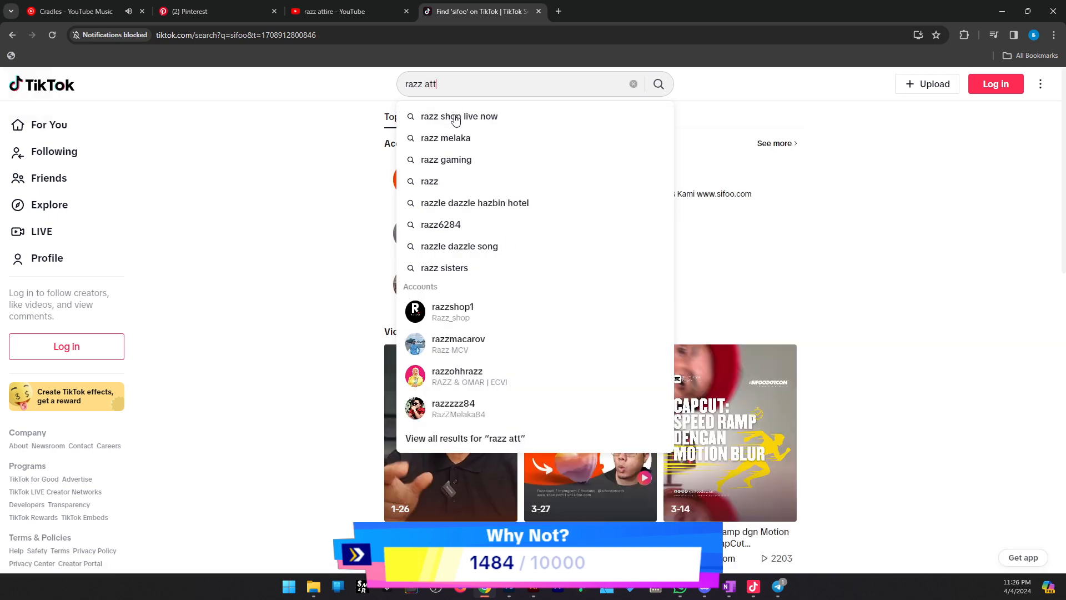
pyautogui.write('ire')
pyautogui.press('Return')
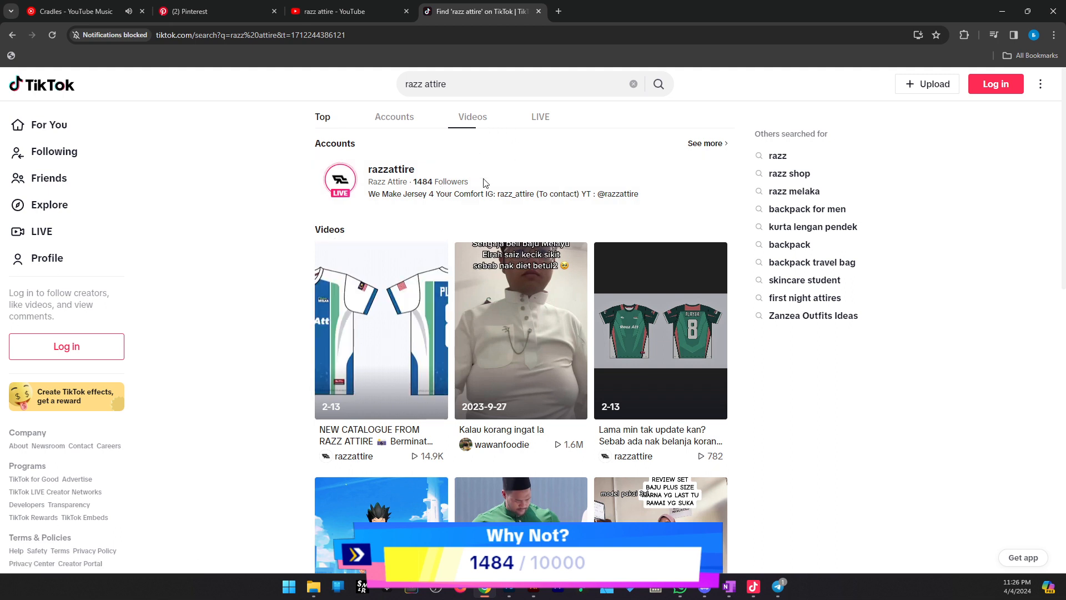
# Open the razzattire profile's video about the Discord server for jersey designers and pause it
pyautogui.click(402, 171)
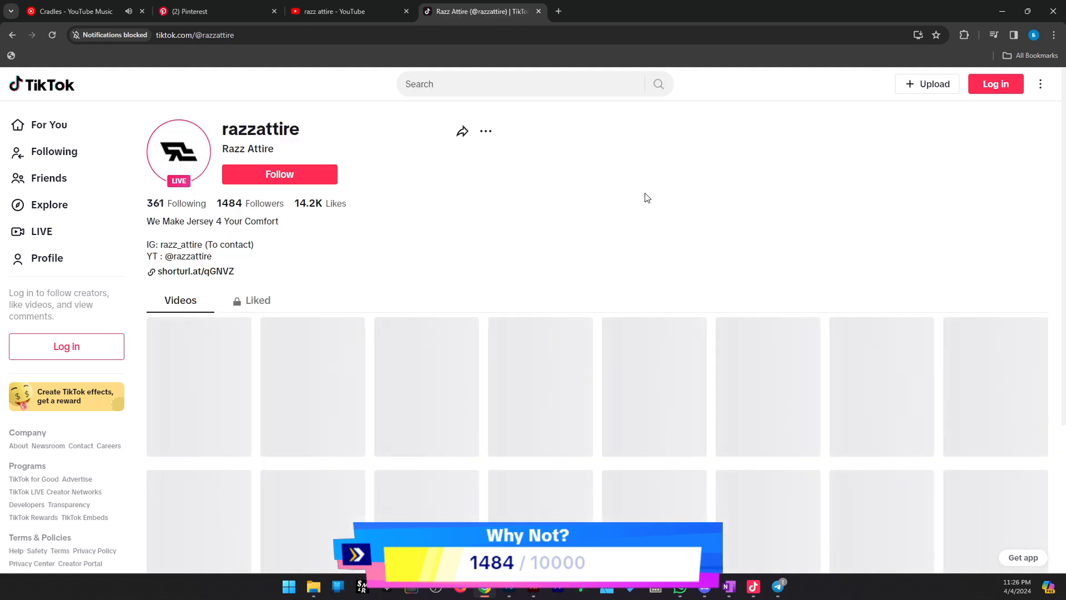
pyautogui.scroll(-1, 244, 397)
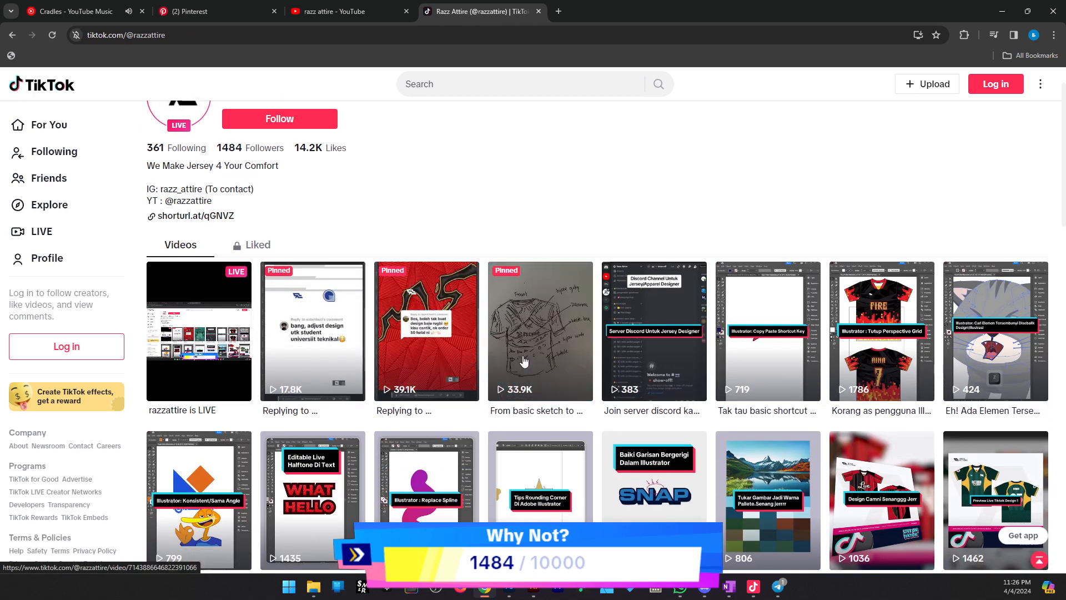
pyautogui.click(633, 356)
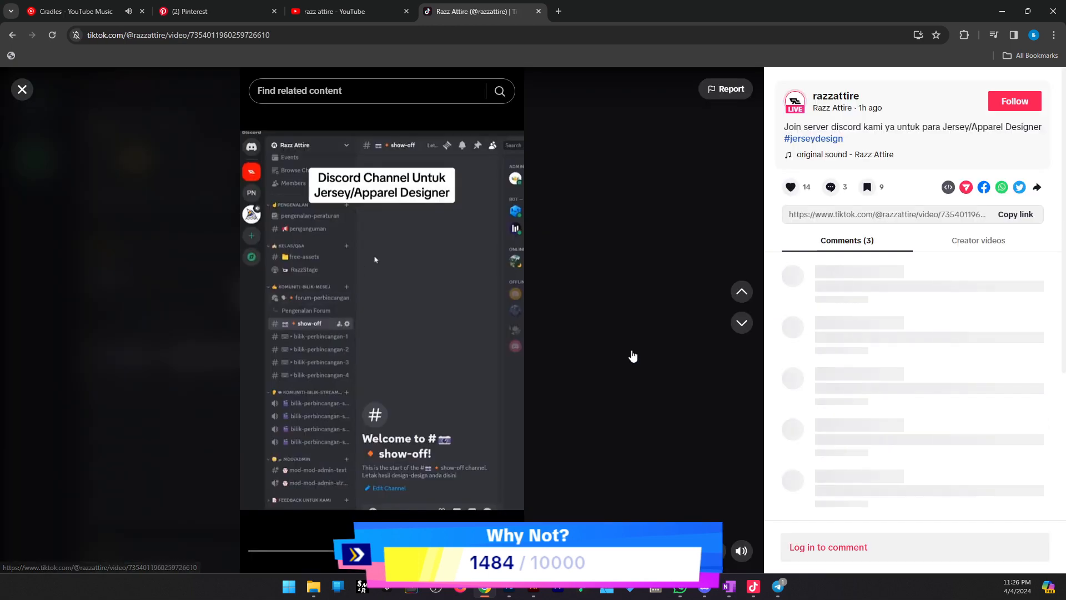
pyautogui.click(392, 305)
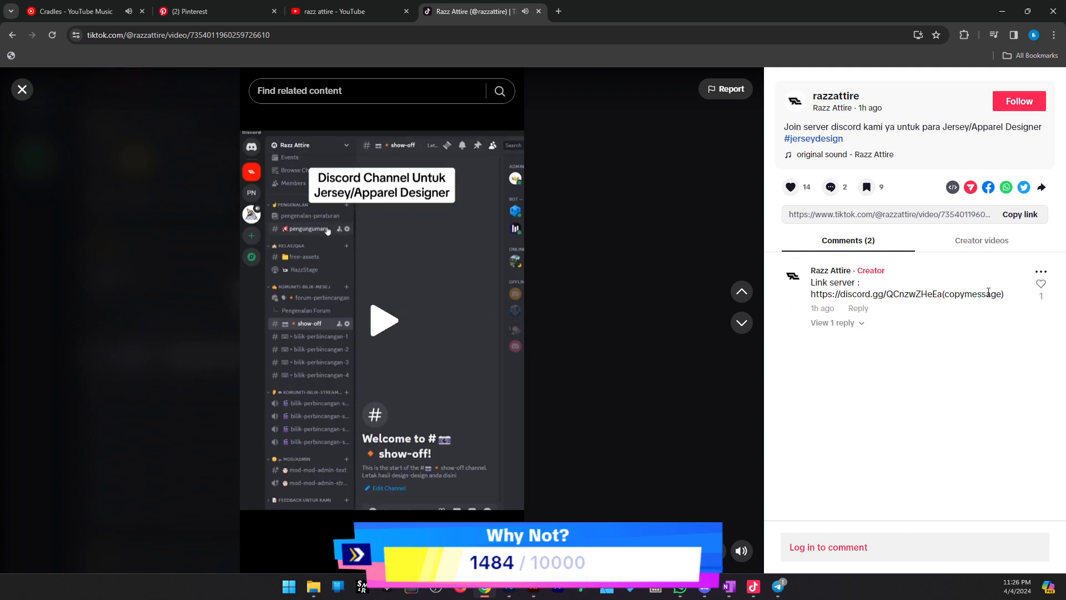
# Copy the Discord invite link from the creator's comment, leaving out "(copymessage)", and open it in a new browser tab
pyautogui.moveTo(1005, 294); pyautogui.dragTo(879, 293)
pyautogui.click(830, 293)
pyautogui.moveTo(812, 296); pyautogui.dragTo(932, 294)
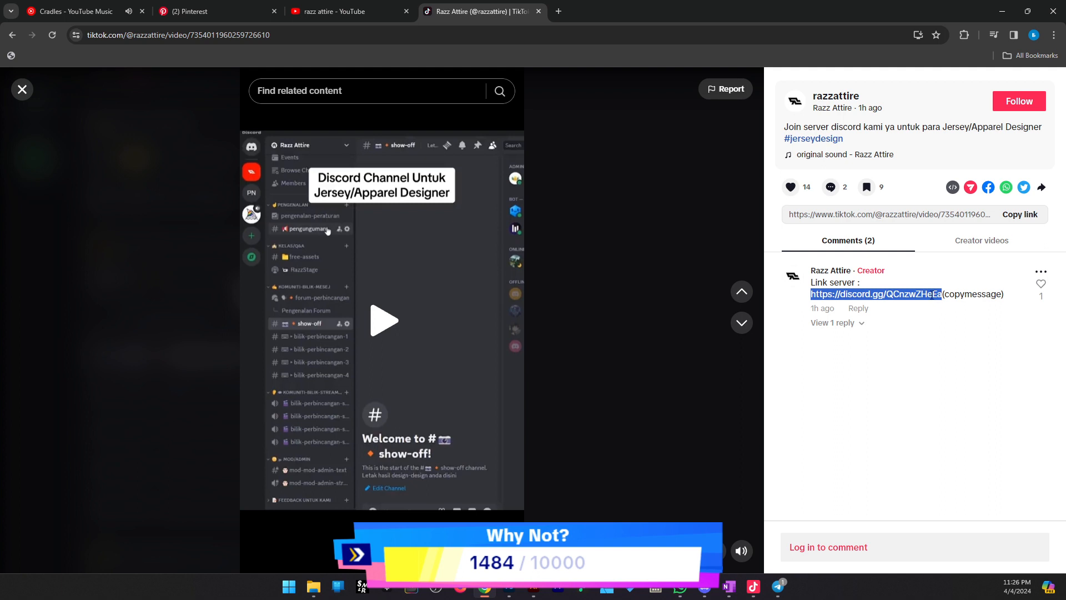
pyautogui.rightClick(933, 294)
pyautogui.click(849, 306)
pyautogui.click(558, 11)
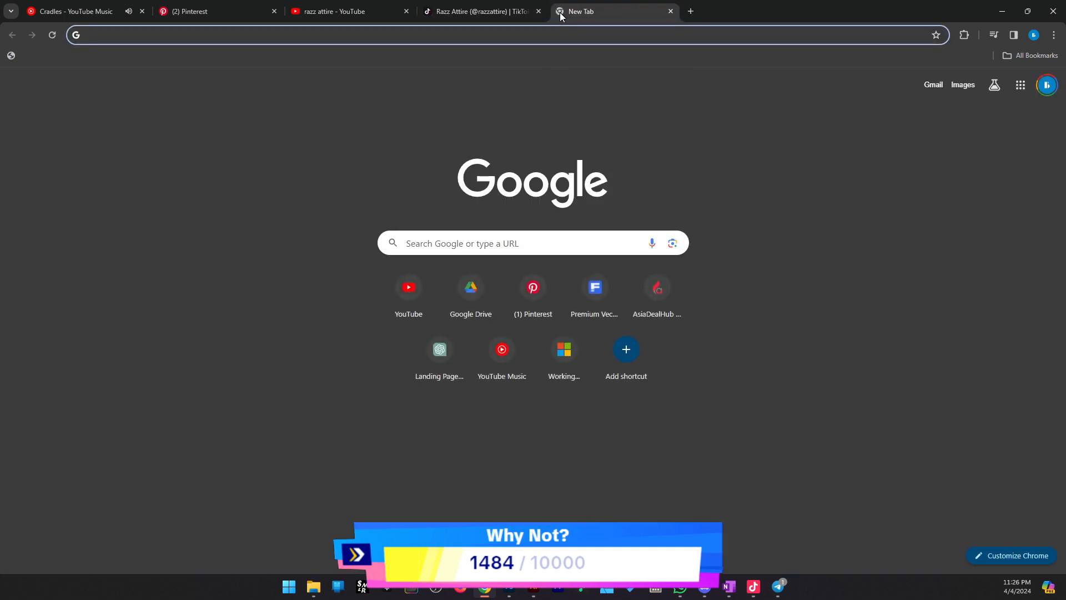
pyautogui.hotkey('ctrl', 'v')
pyautogui.press('Return')
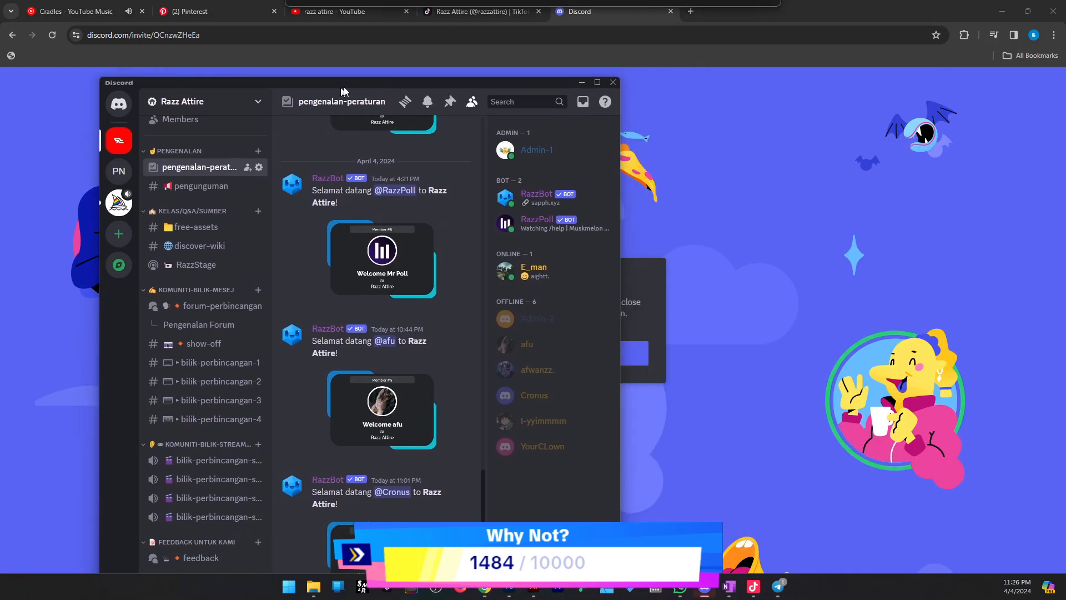
# Maximize Discord and look through the free-assets and discover-wiki channels, including the Adobe Color link in the colour platform list
pyautogui.moveTo(335, 84); pyautogui.dragTo(1065, 45)
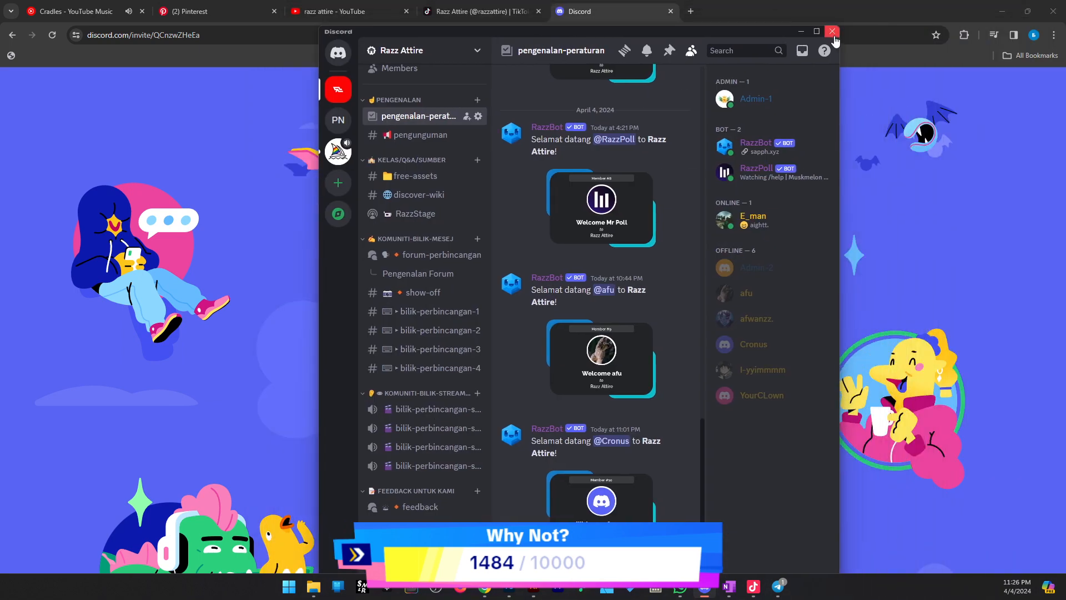
pyautogui.click(820, 34)
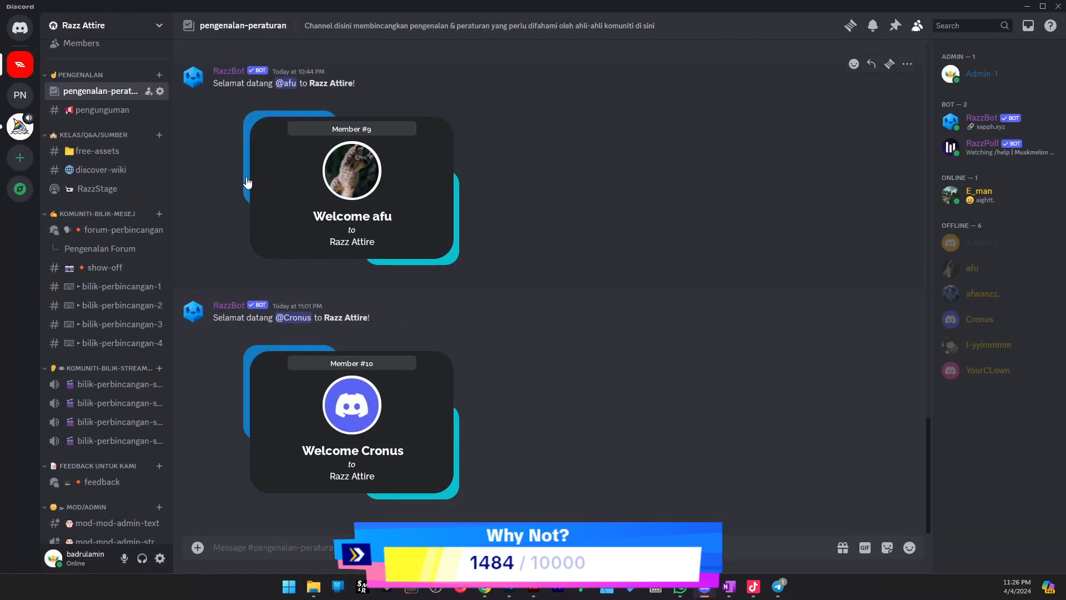
pyautogui.click(83, 151)
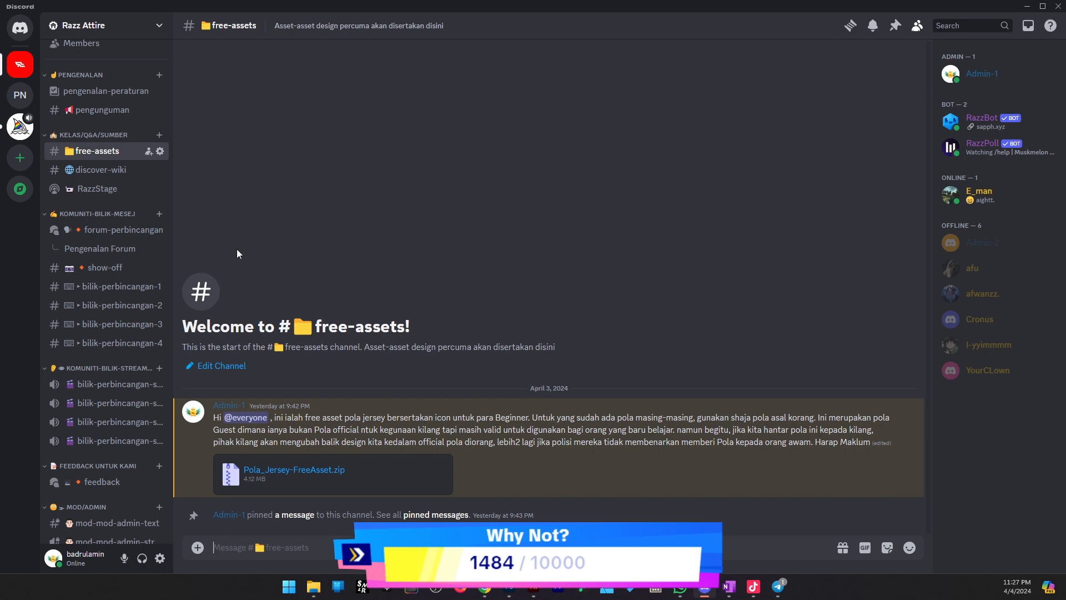
pyautogui.click(92, 181)
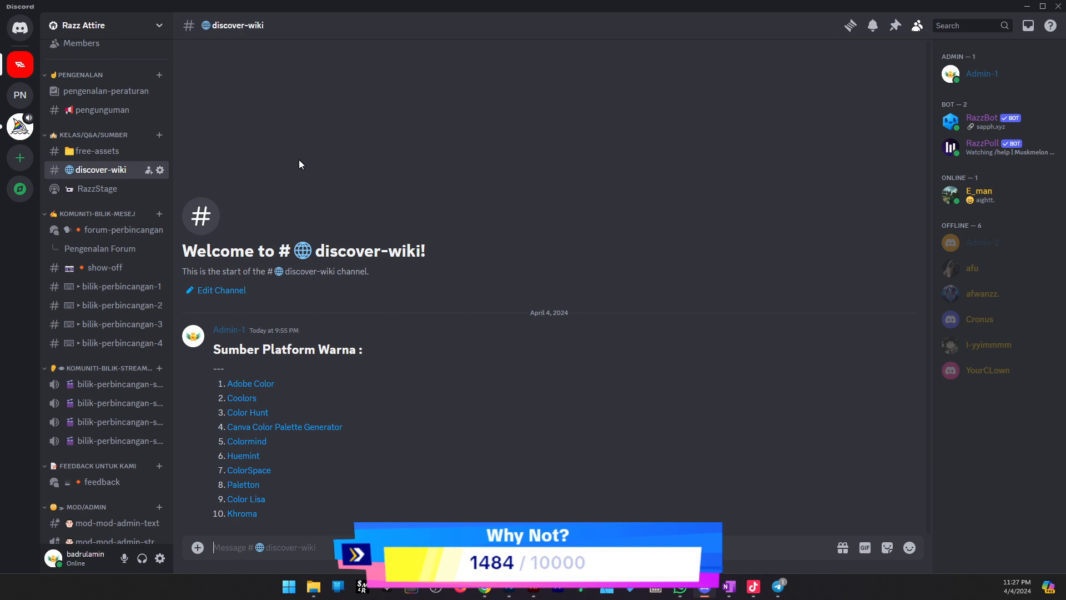
pyautogui.click(251, 385)
pyautogui.click(622, 345)
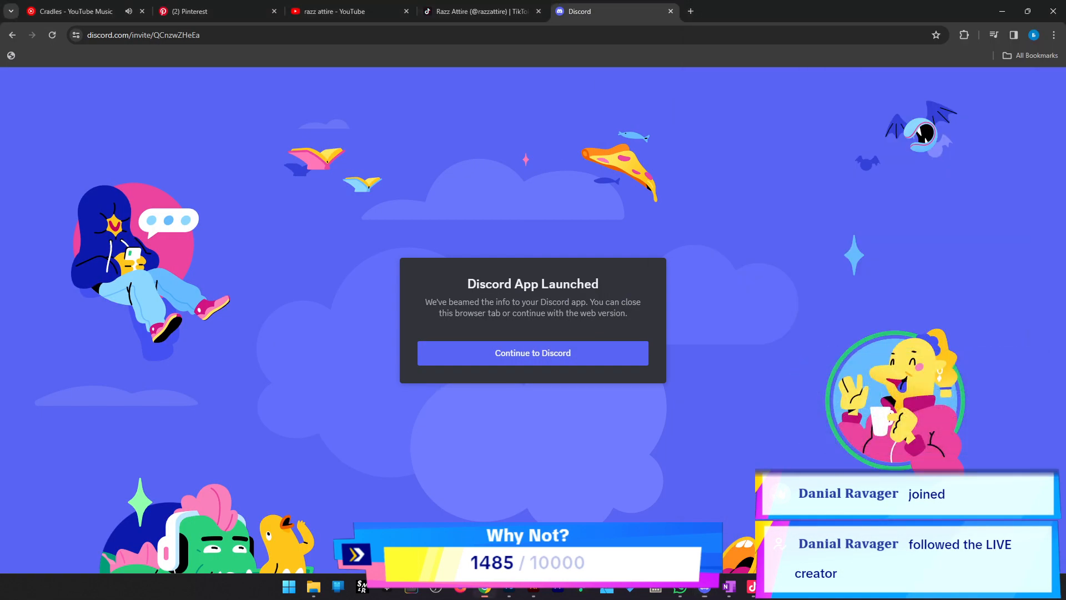
# Close the Discord invite tab in Chrome and switch to the jersey template in Illustrator
pyautogui.click(671, 11)
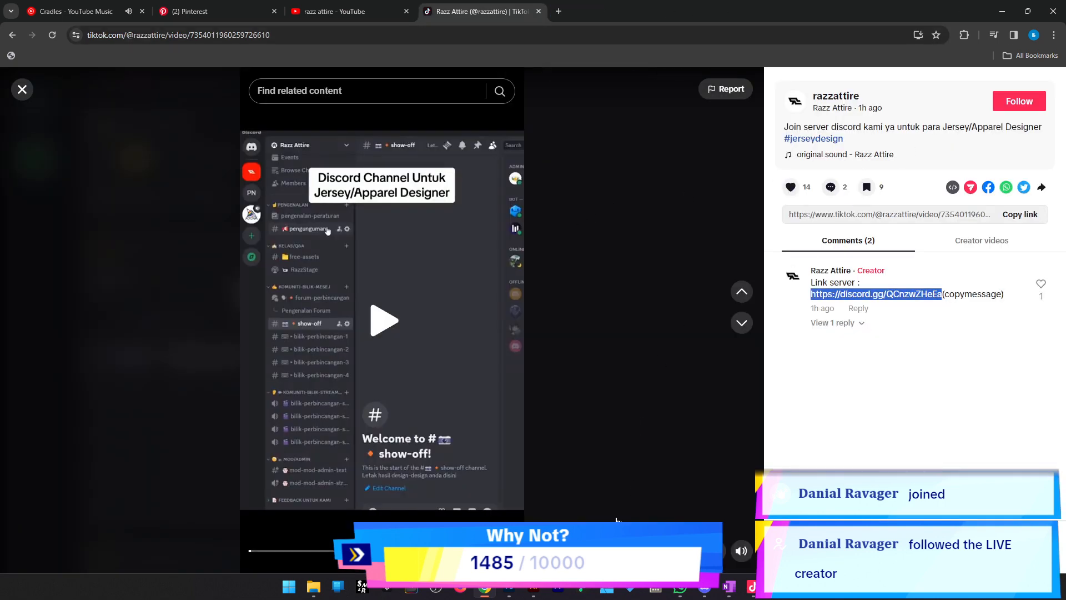
pyautogui.click(534, 593)
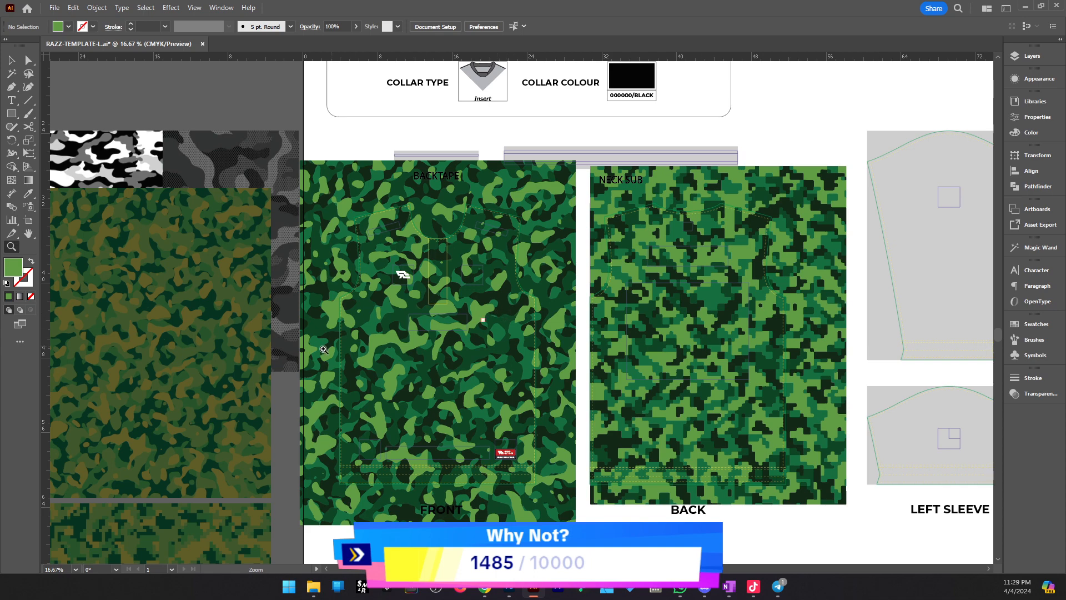
# Examine the reference camouflage samples beside the artboard together with the front and back camouflage patterns
pyautogui.scroll(-3, 323, 350)
pyautogui.hscroll(-4, 370, 338)
pyautogui.scroll(1, 370, 338)
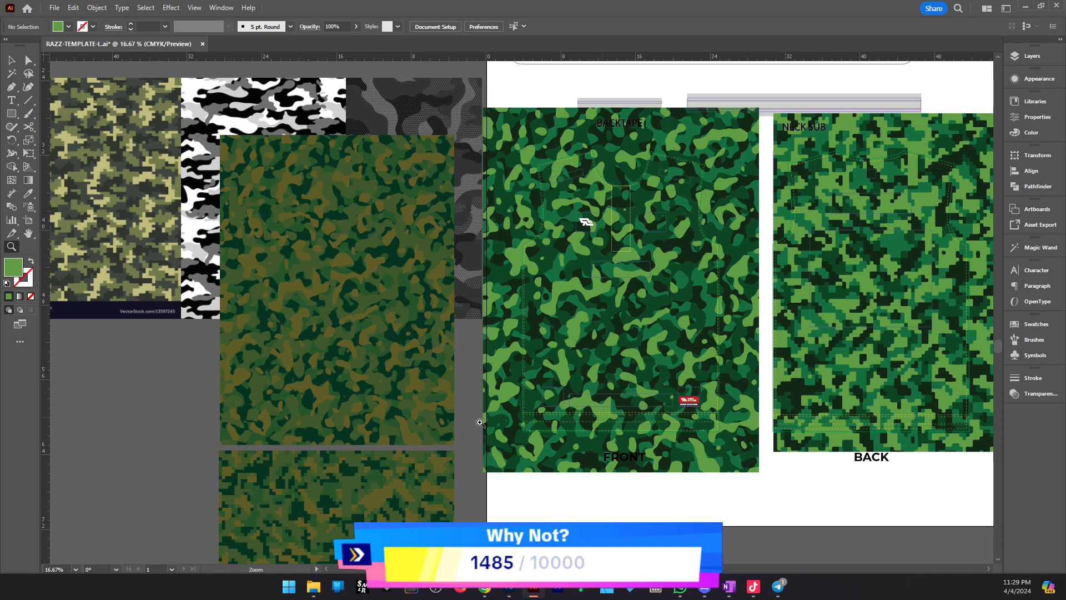
pyautogui.moveTo(286, 182); pyautogui.dragTo(422, 261)
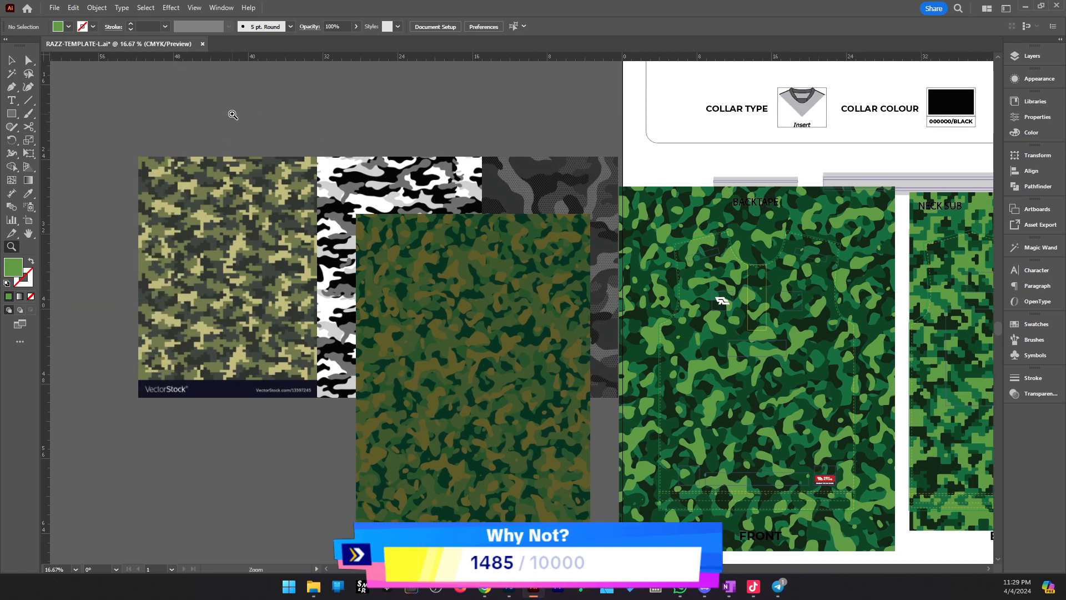
pyautogui.click(97, 8)
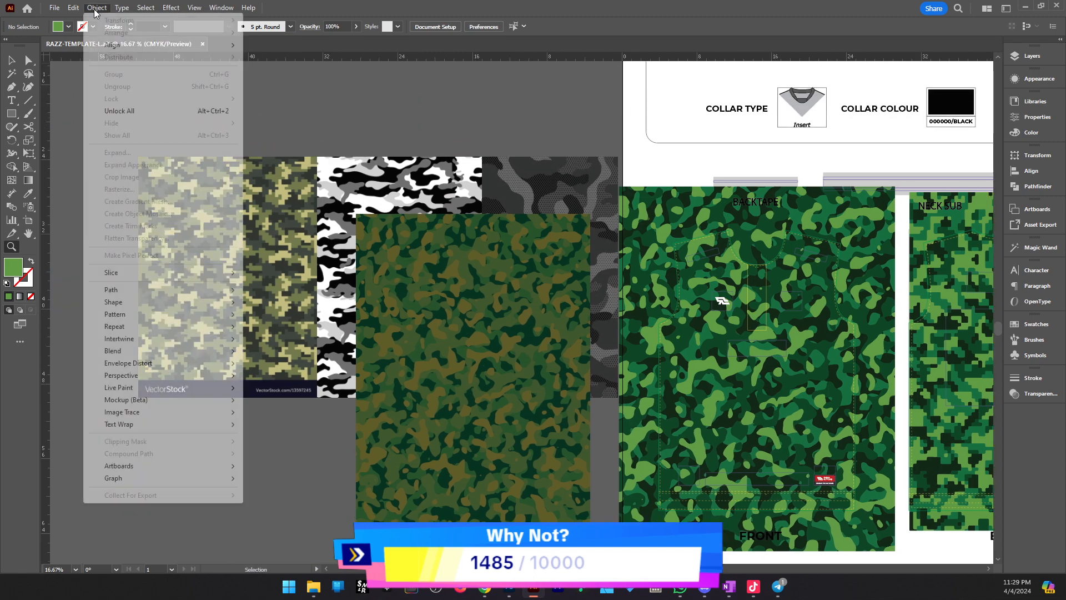
pyautogui.click(497, 123)
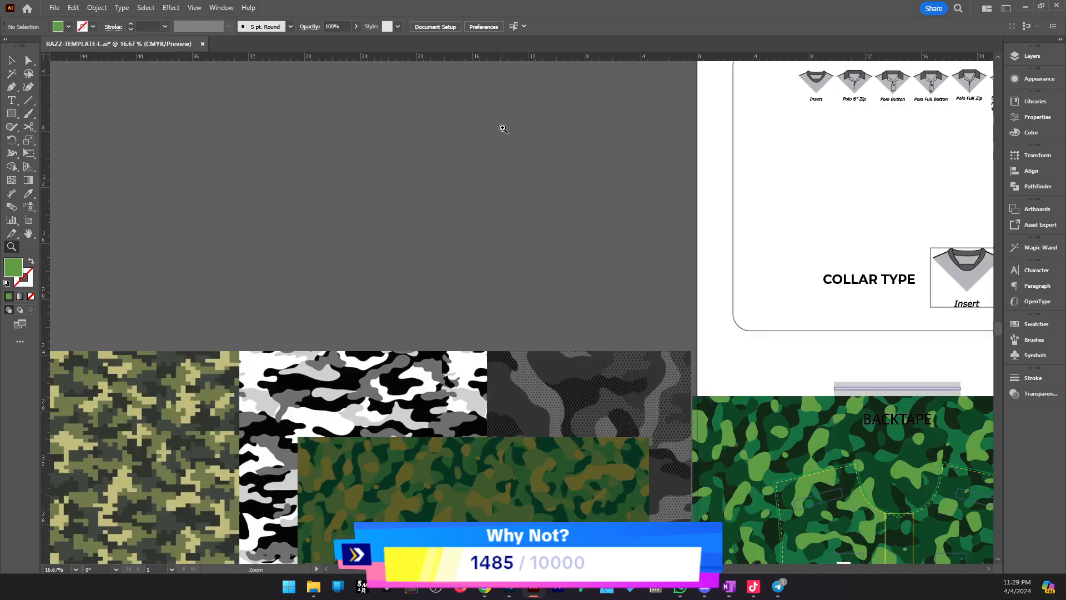
pyautogui.scroll(-1, 602, 177)
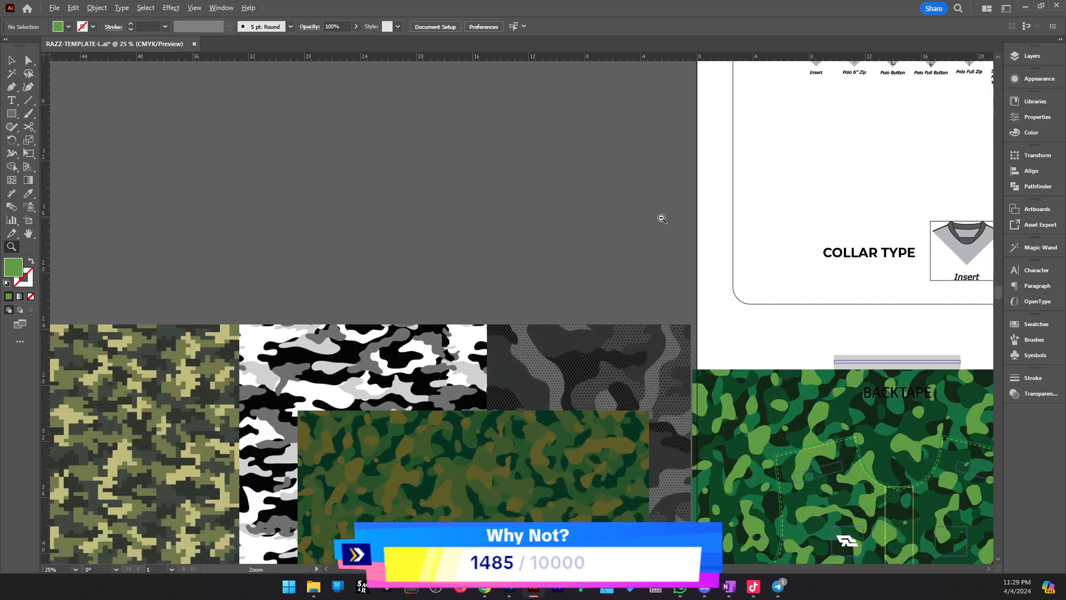
pyautogui.moveTo(662, 217); pyautogui.dragTo(503, 218)
pyautogui.moveTo(707, 239); pyautogui.dragTo(535, 221)
pyautogui.moveTo(467, 271); pyautogui.dragTo(522, 273)
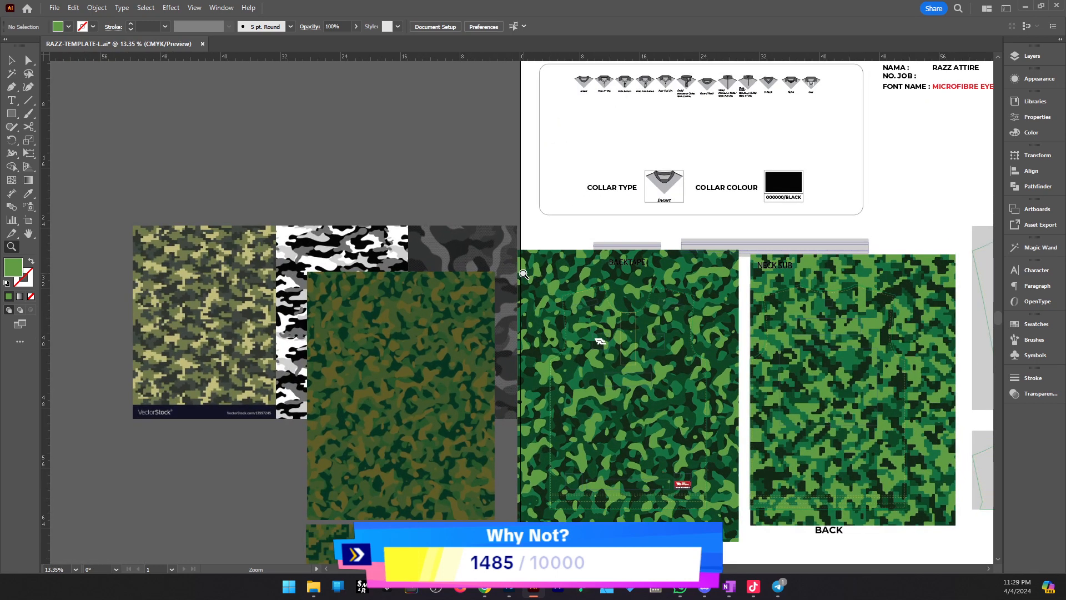
# Create a new 400 x 400 px document in pixels with RGB colour mode and 72 ppi raster effects
pyautogui.click(48, 10)
pyautogui.click(61, 20)
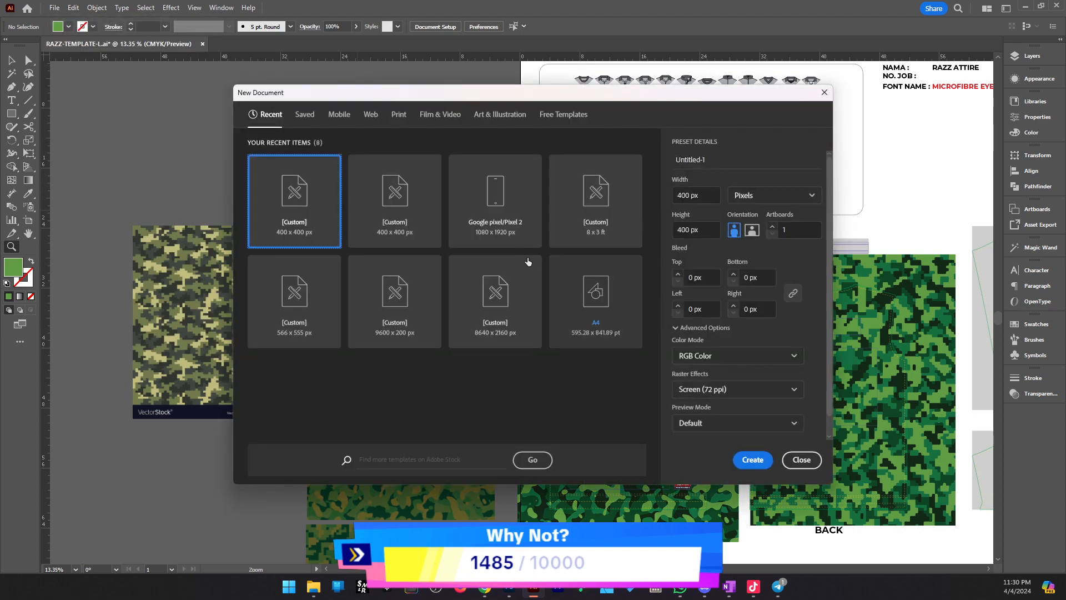
pyautogui.click(775, 199)
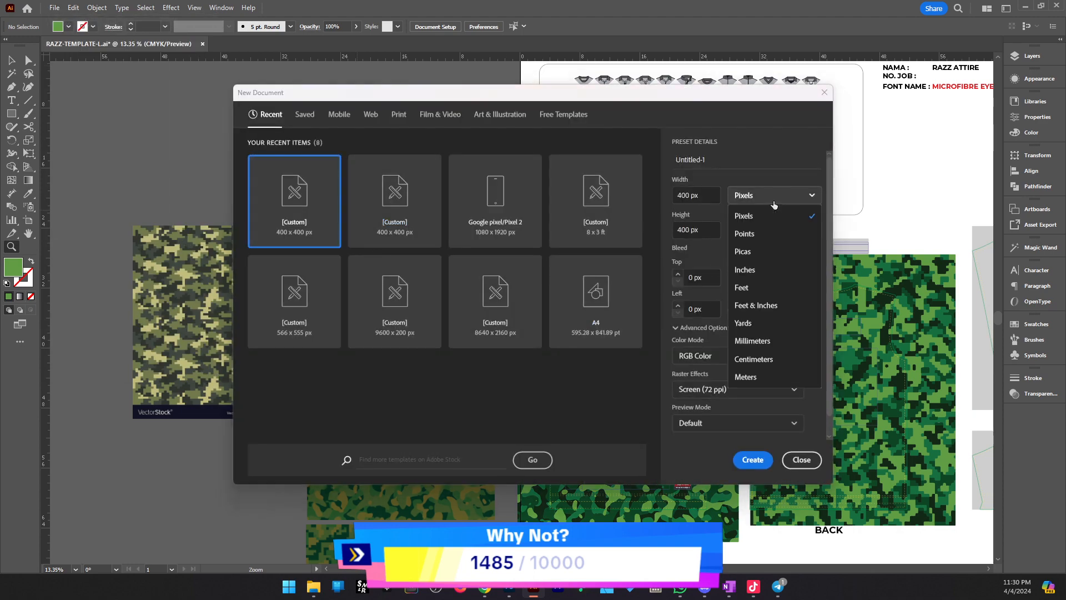
pyautogui.click(774, 216)
pyautogui.click(756, 461)
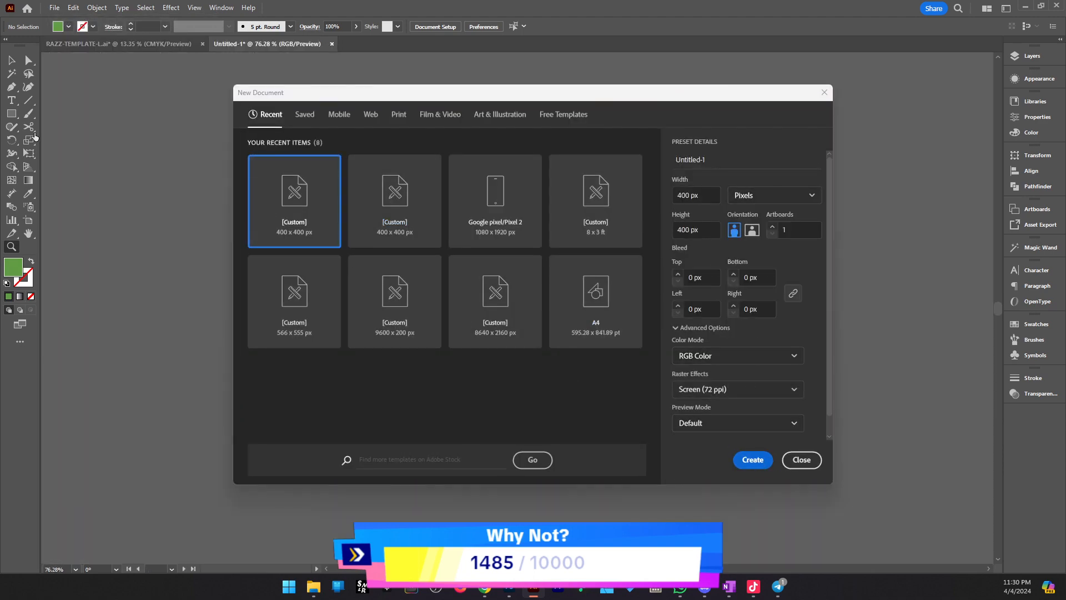
# Draw a rectangle about 215 x 143 px mid-artboard, fill it with crimson #b20939, and return to the jersey template document
pyautogui.click(11, 114)
pyautogui.moveTo(397, 223); pyautogui.dragTo(657, 395)
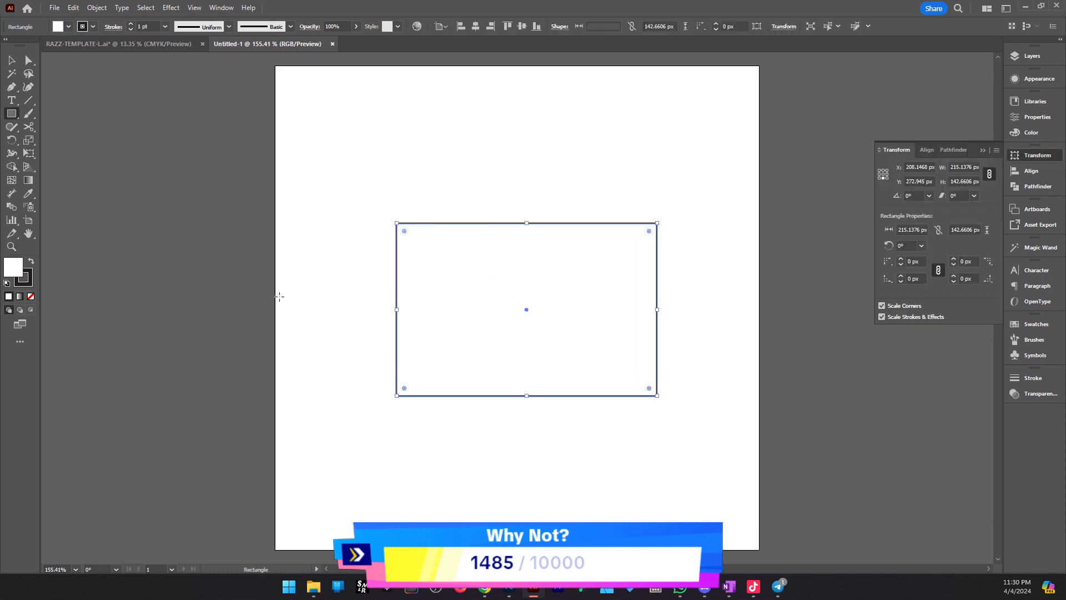
pyautogui.hotkey('shift', 'x')
pyautogui.doubleClick(12, 267)
pyautogui.click(655, 322)
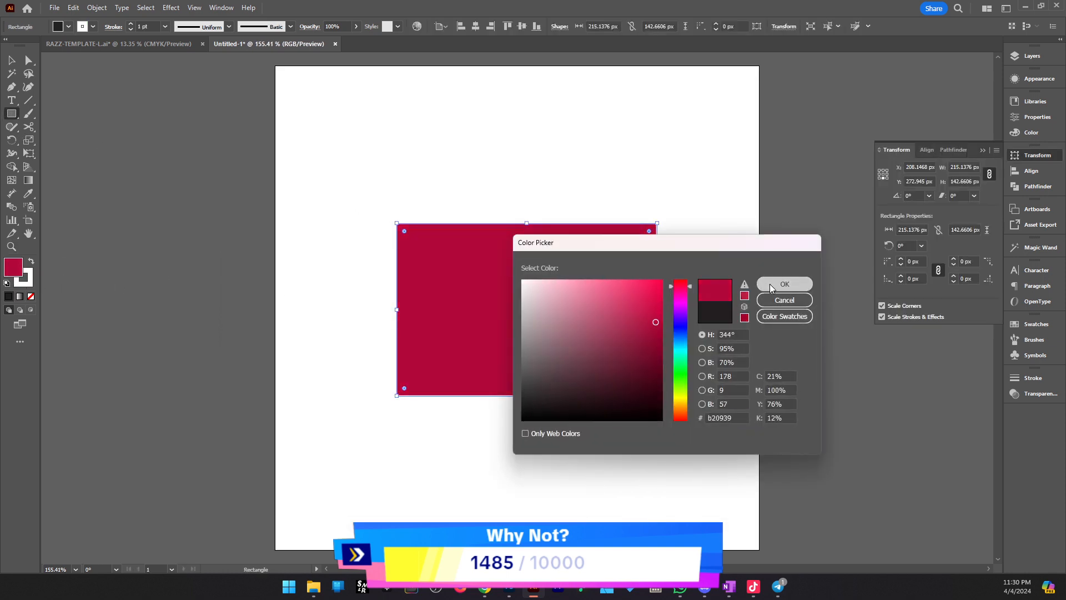
pyautogui.click(771, 284)
pyautogui.click(118, 44)
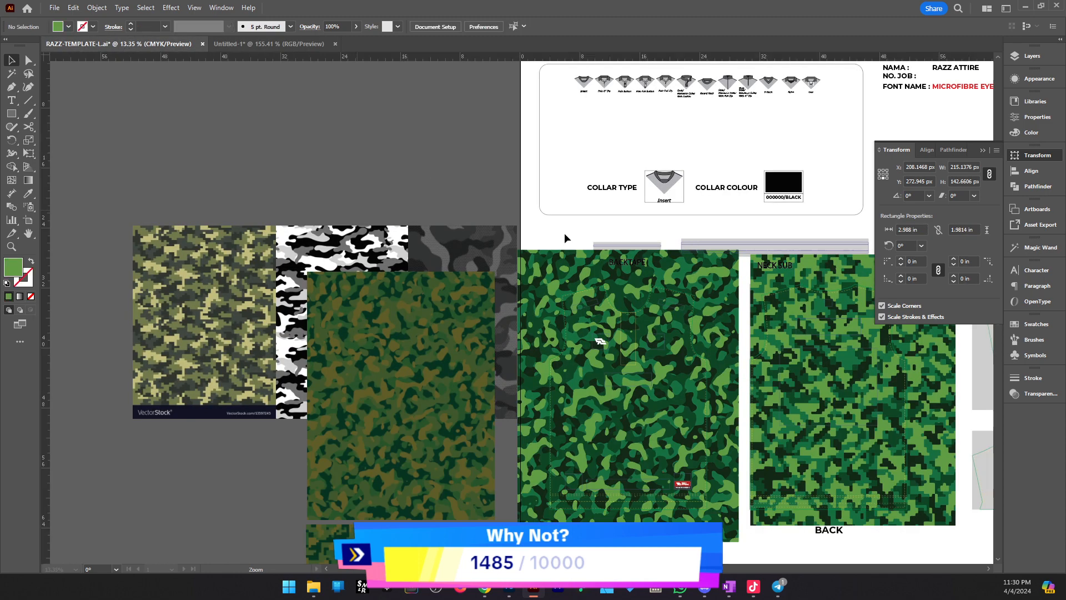
# Paste the crimson rectangle into the CMYK jersey template for comparison and delete the pasted copy
pyautogui.hotkey('ctrl', 'v')
pyautogui.press('z')
pyautogui.click(460, 306)
pyautogui.click(624, 316)
pyautogui.click(623, 316)
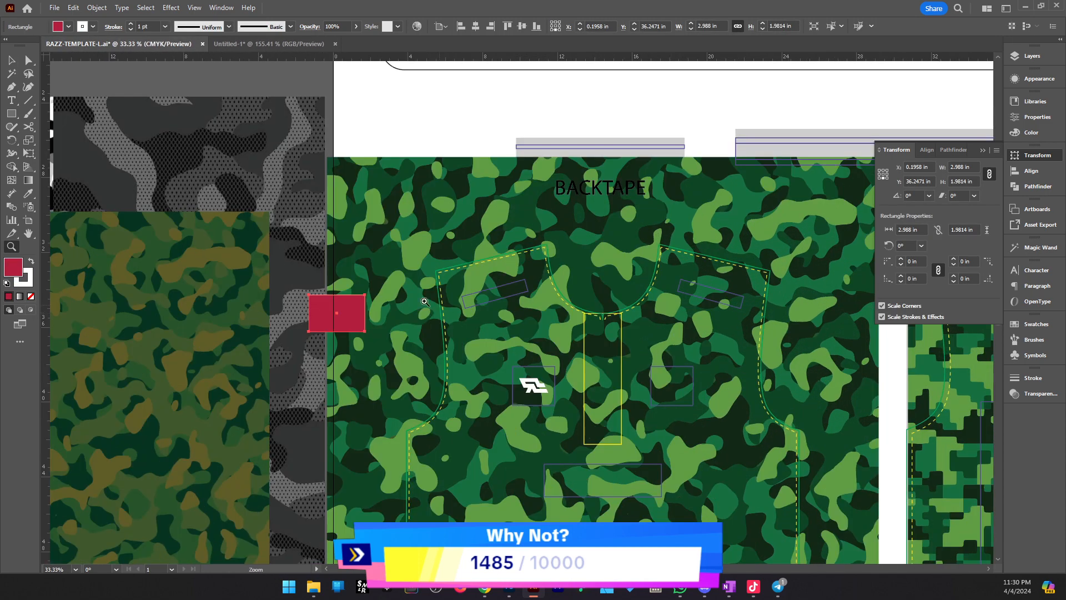
pyautogui.press('v')
pyautogui.moveTo(349, 312); pyautogui.dragTo(440, 128)
pyautogui.press('Delete')
# Look at the Adjust Color Balance settings for the brown-green camouflage image and close them without applying anything
pyautogui.press('z')
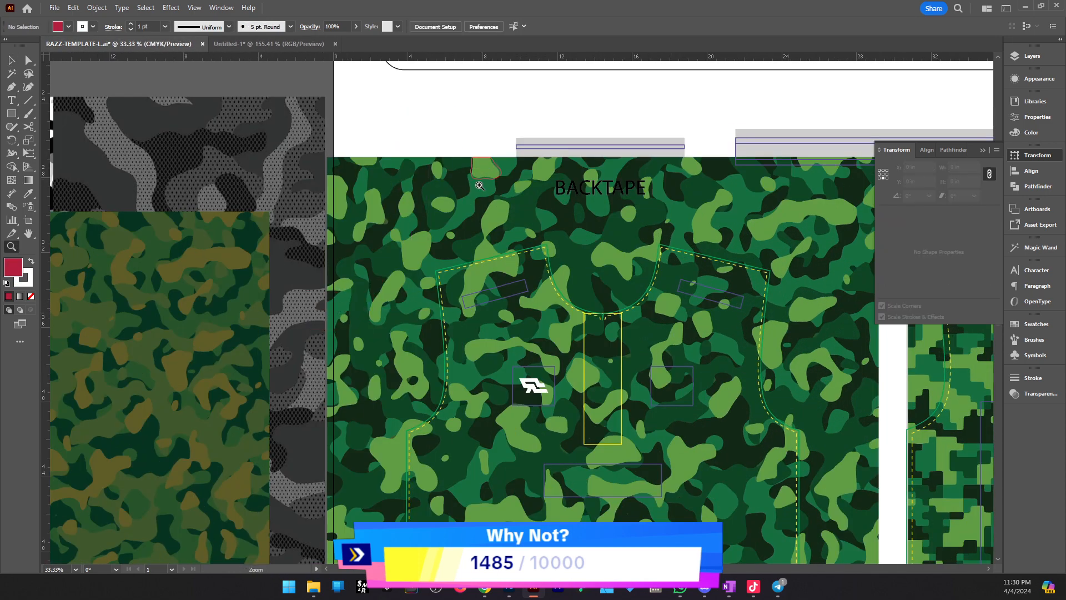
pyautogui.keyDown('alt'); pyautogui.click(480, 186); pyautogui.keyUp('alt')
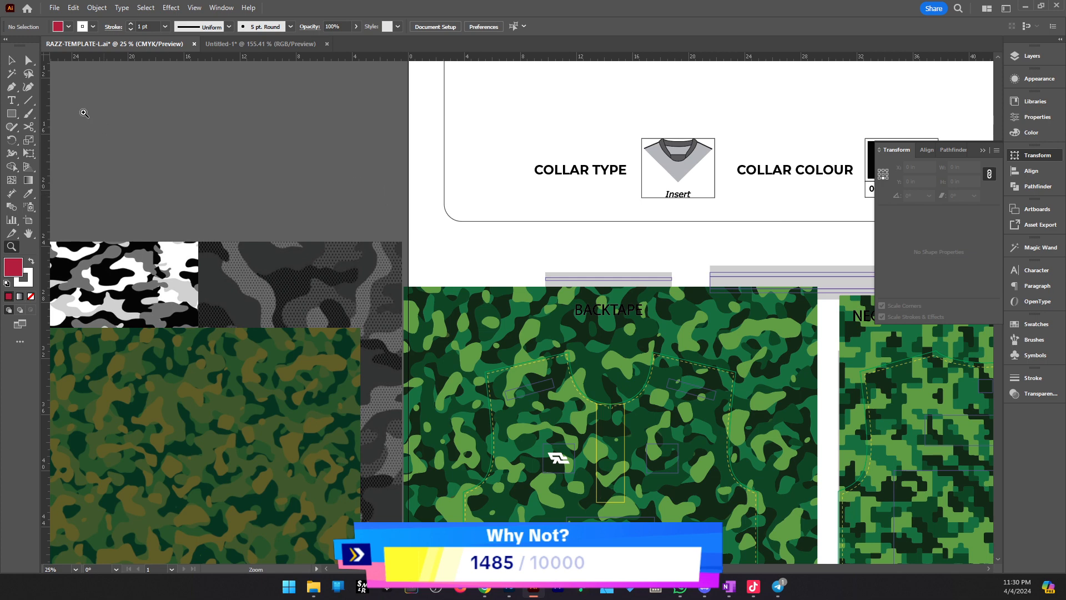
pyautogui.moveTo(213, 420); pyautogui.dragTo(336, 388)
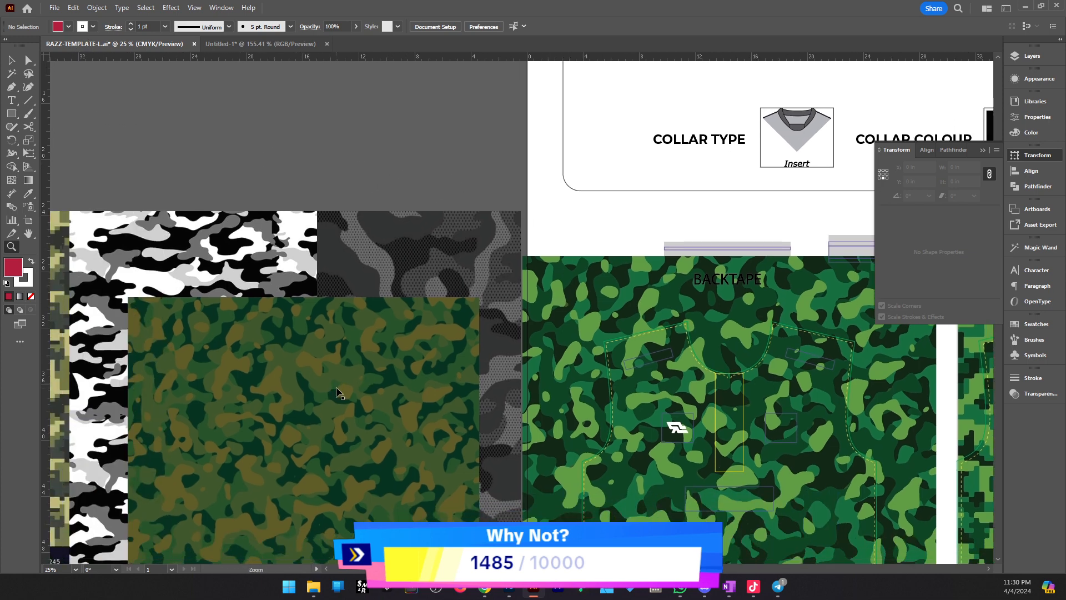
pyautogui.press('v')
pyautogui.click(337, 388)
pyautogui.click(74, 6)
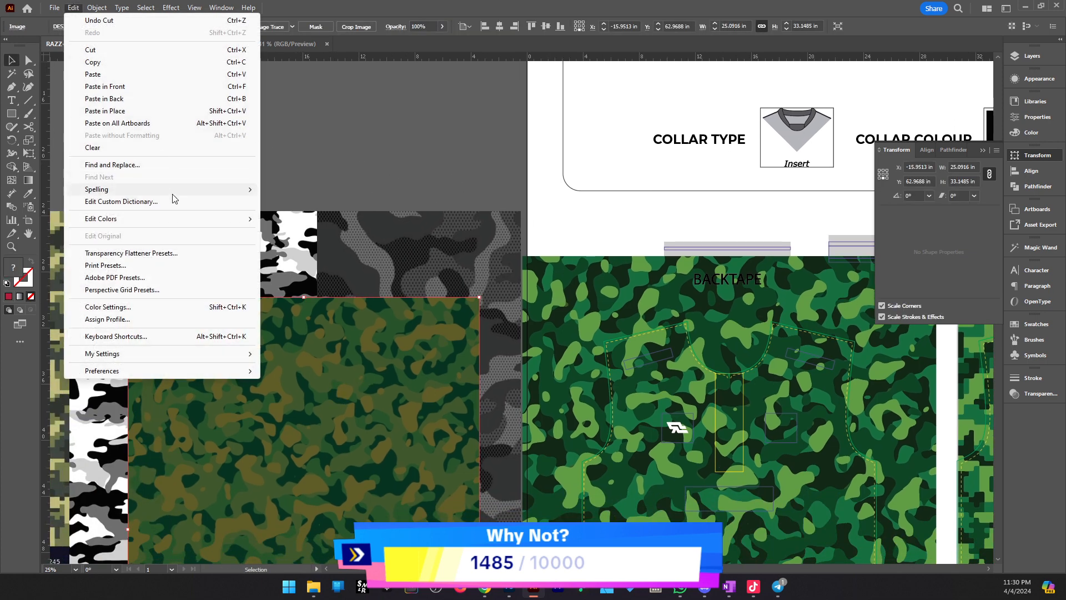
pyautogui.moveTo(183, 221)
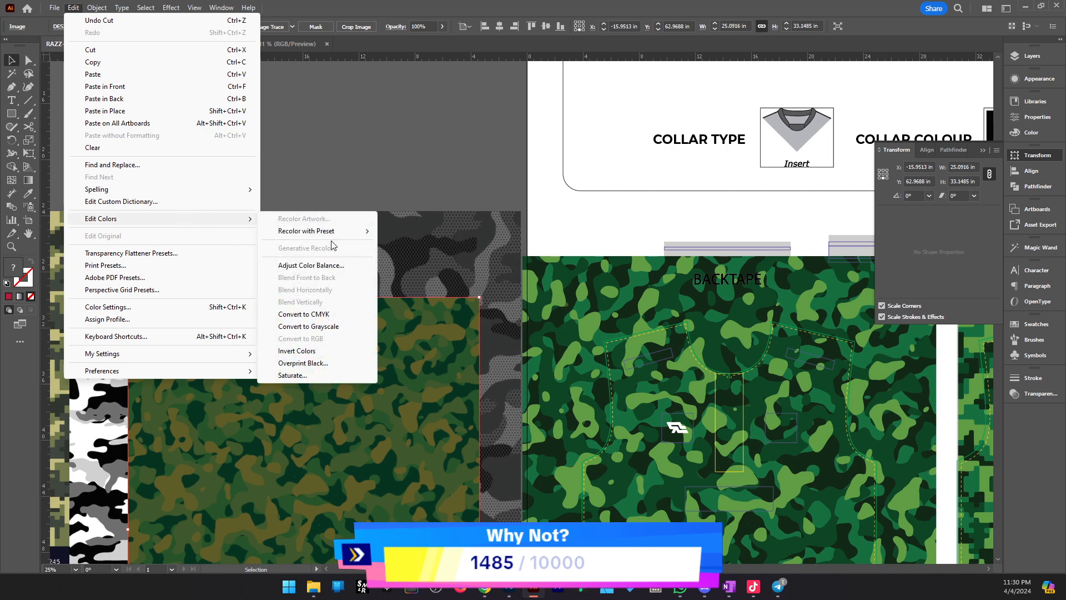
pyautogui.click(335, 265)
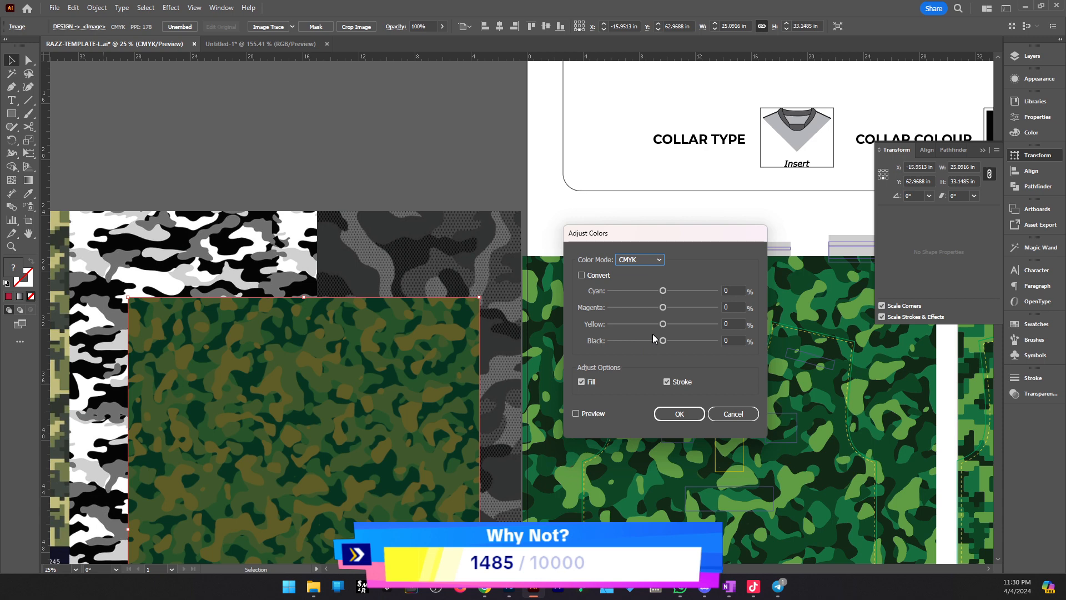
pyautogui.click(731, 414)
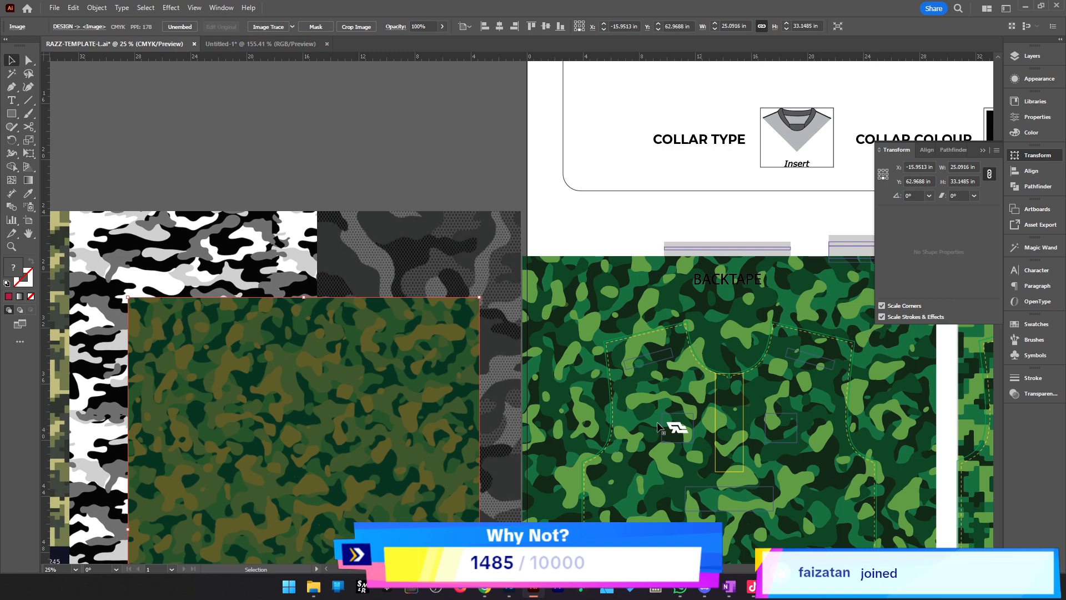
pyautogui.moveTo(518, 343); pyautogui.dragTo(579, 392)
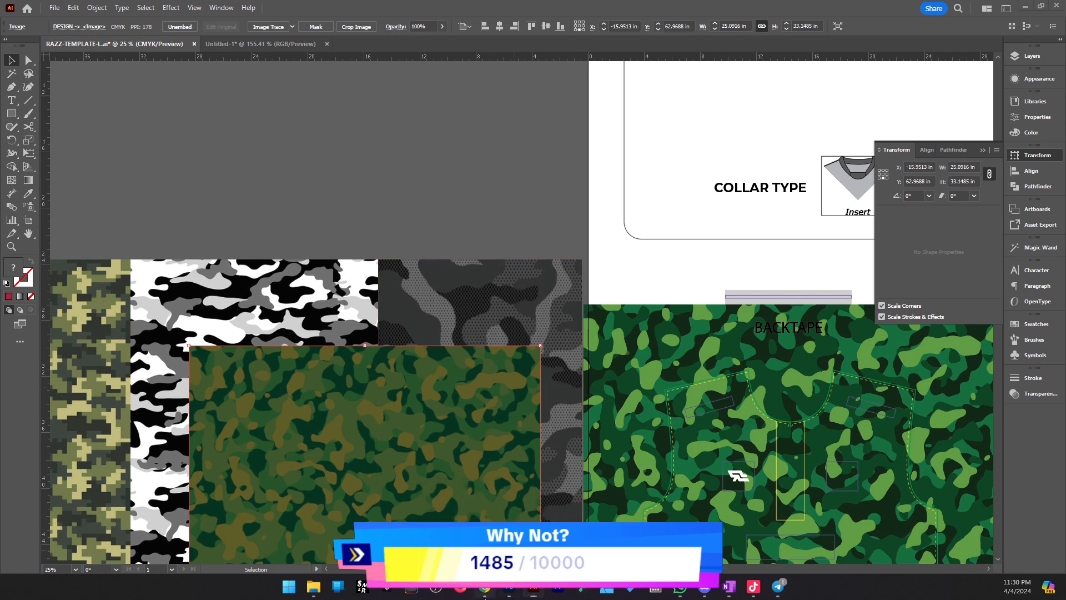
# Switch to Chrome, open logowik.com in the empty new tab, and dismiss the WhatsApp channel pop-up
pyautogui.hotkey('alt', 'Tab')
pyautogui.click(559, 11)
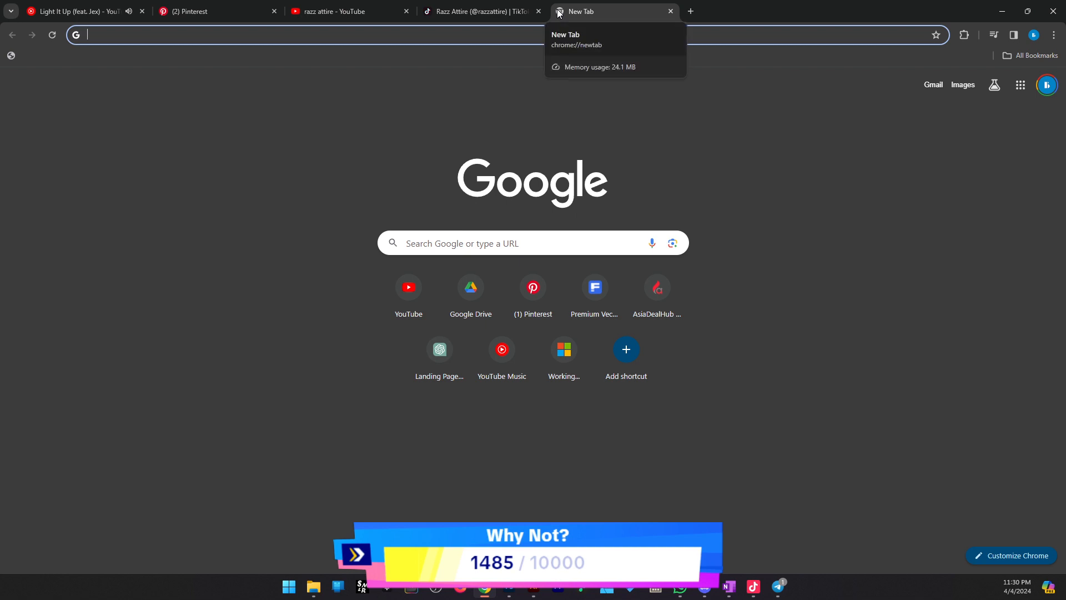
pyautogui.write('la')
pyautogui.press('BackSpace')
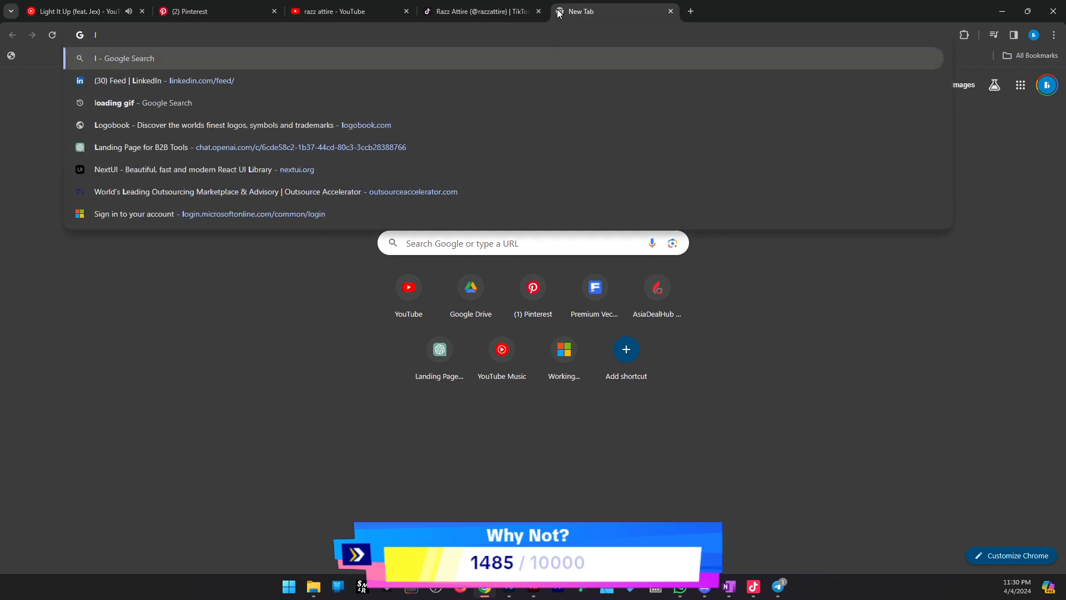
pyautogui.write('ogowik')
pyautogui.press('Return')
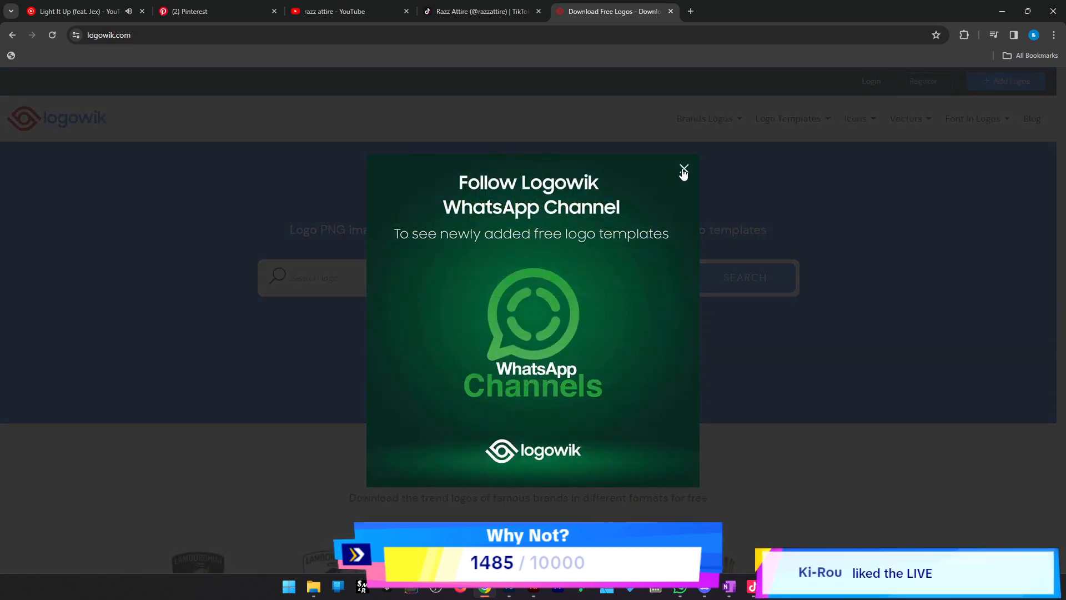
pyautogui.click(684, 169)
# Open the Facebook New 2023 Icon Logo among the trend logos and download it in SVG and PNG formats
pyautogui.scroll(-5, 764, 351)
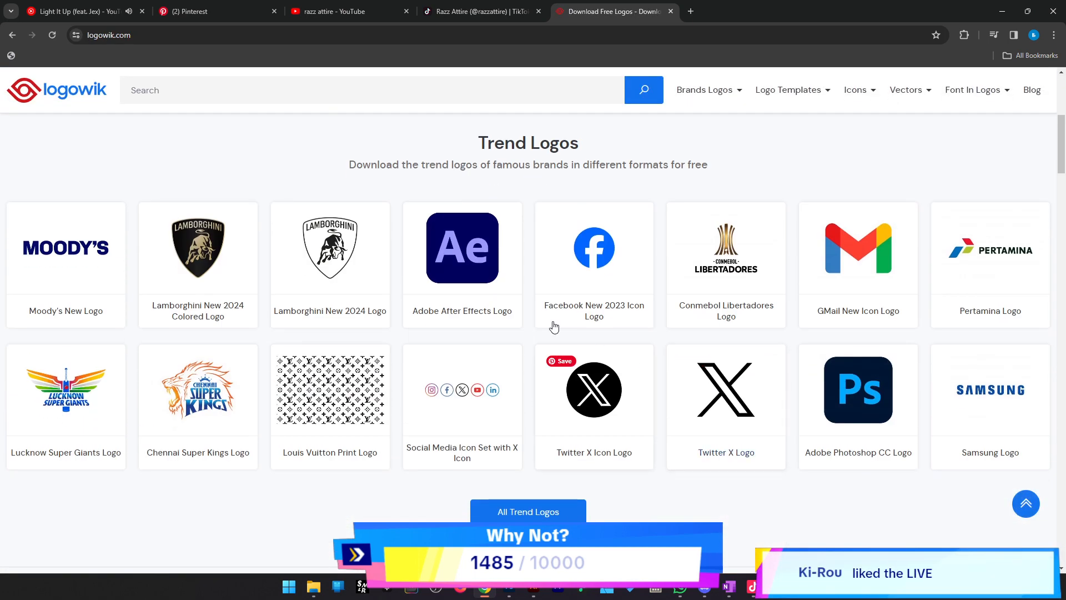
pyautogui.click(569, 257)
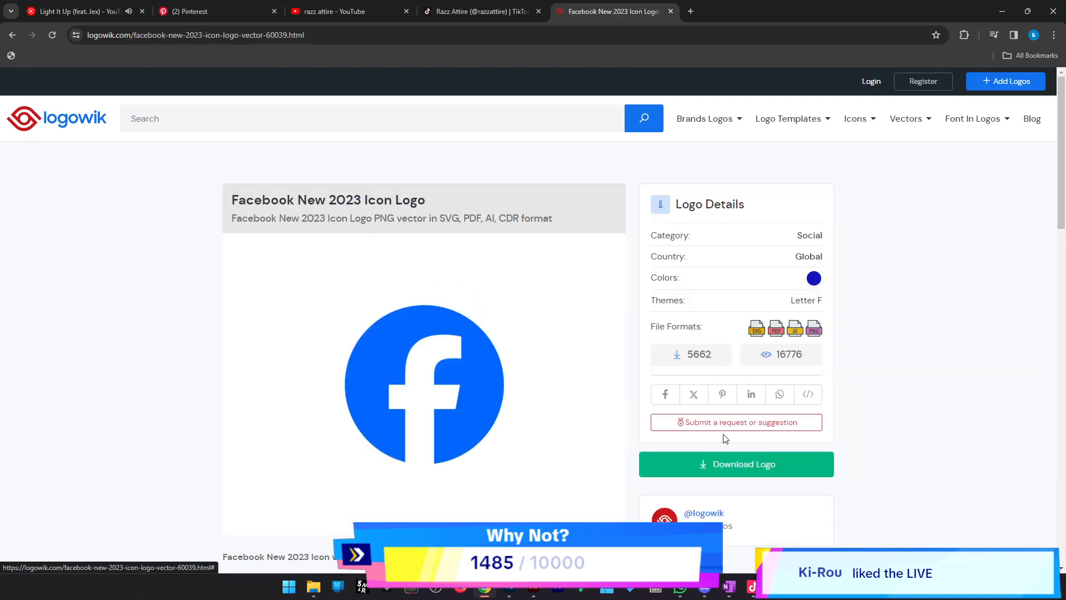
pyautogui.click(715, 461)
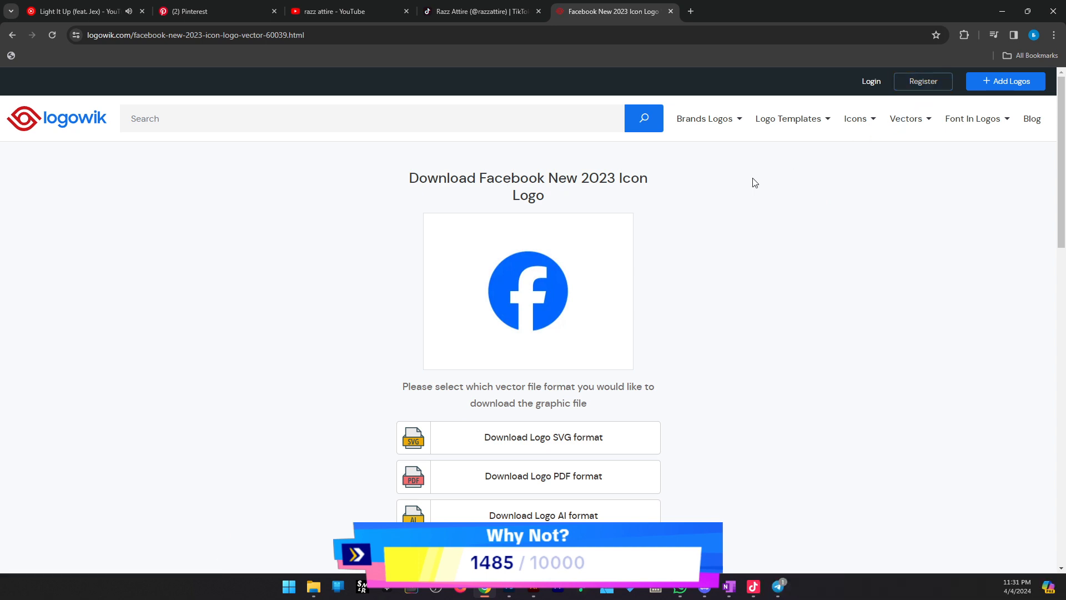
pyautogui.scroll(-2, 530, 386)
pyautogui.click(571, 328)
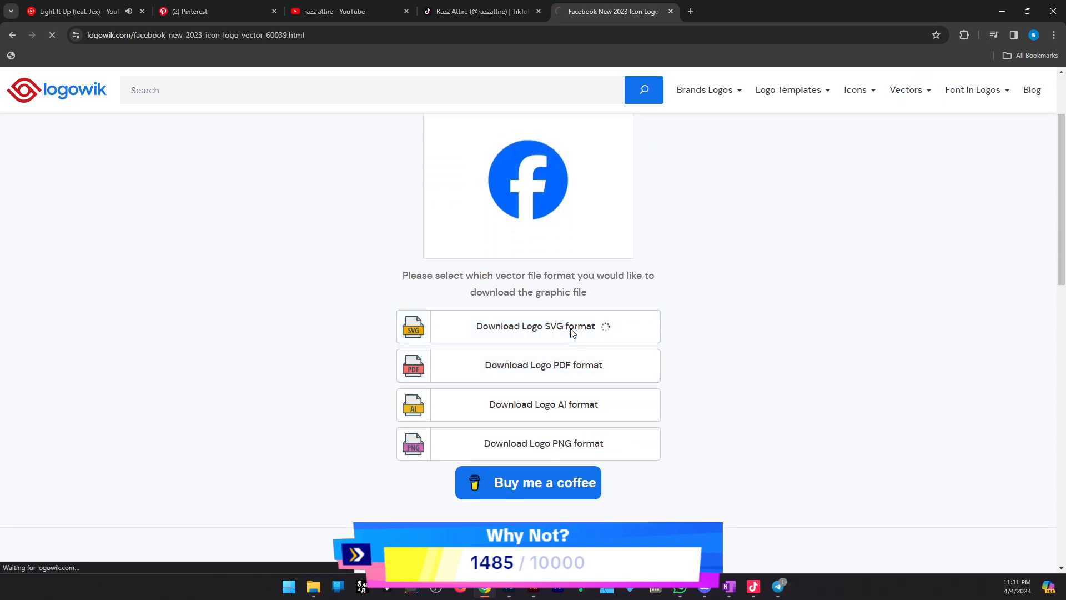
pyautogui.click(600, 442)
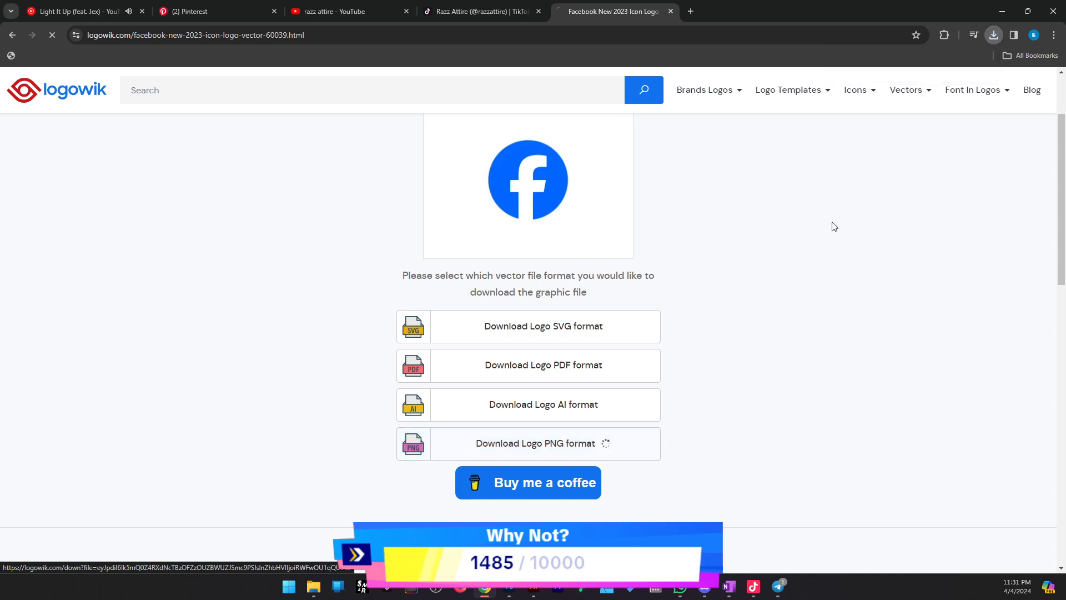
# Place the downloaded Facebook logo in the Illustrator jersey template, scale it to about 19.28 x 13.66 in, and position it above the camouflage samples
pyautogui.click(994, 34)
pyautogui.moveTo(900, 98); pyautogui.dragTo(483, 231)
pyautogui.click(219, 27)
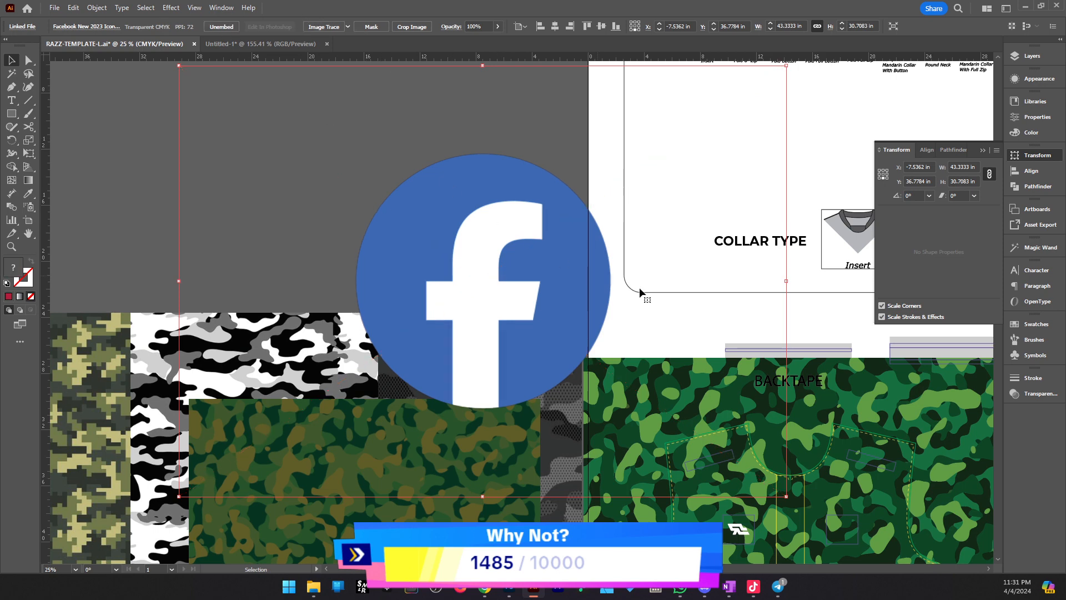
pyautogui.moveTo(788, 283); pyautogui.dragTo(618, 283)
pyautogui.moveTo(483, 278); pyautogui.dragTo(409, 172)
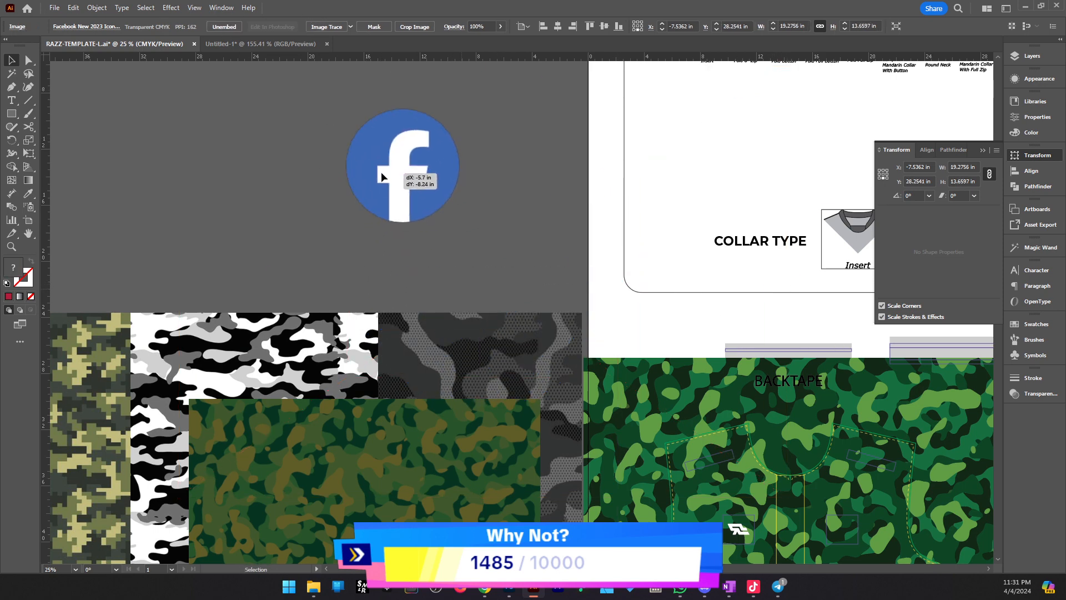
pyautogui.press('z')
pyautogui.click(391, 273)
pyautogui.press('v')
pyautogui.click(222, 225)
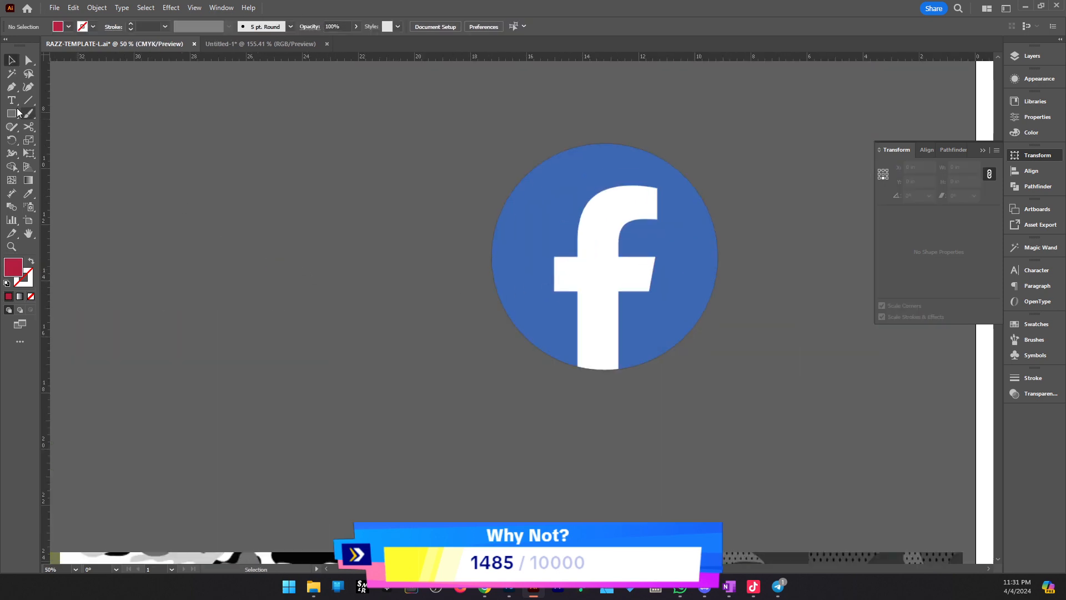
# Draw a crimson circle over the Facebook logo's disc, resize it to about 8.14 in across, and set it beside the logo
pyautogui.rightClick(11, 114)
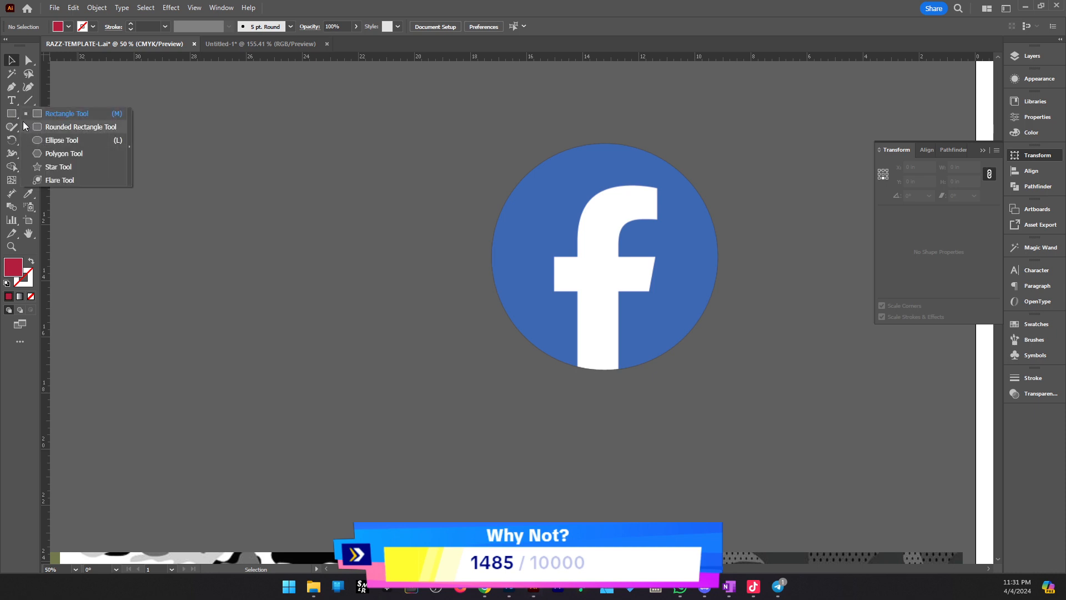
pyautogui.click(13, 89)
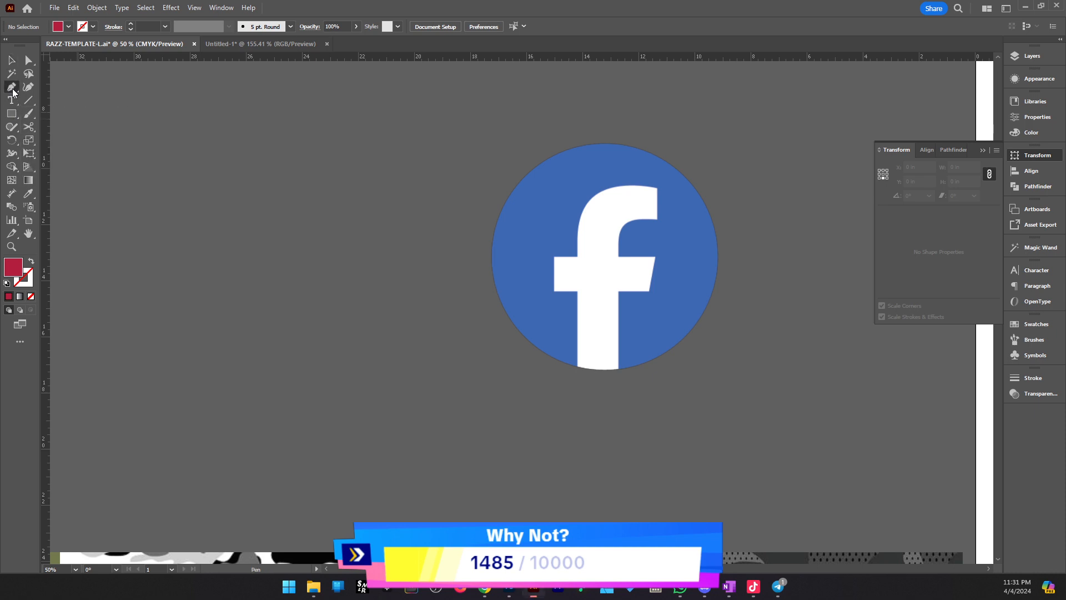
pyautogui.click(12, 115)
pyautogui.rightClick(12, 115)
pyautogui.click(64, 141)
pyautogui.moveTo(601, 250); pyautogui.dragTo(728, 312)
pyautogui.press('v')
pyautogui.moveTo(636, 266); pyautogui.dragTo(637, 277)
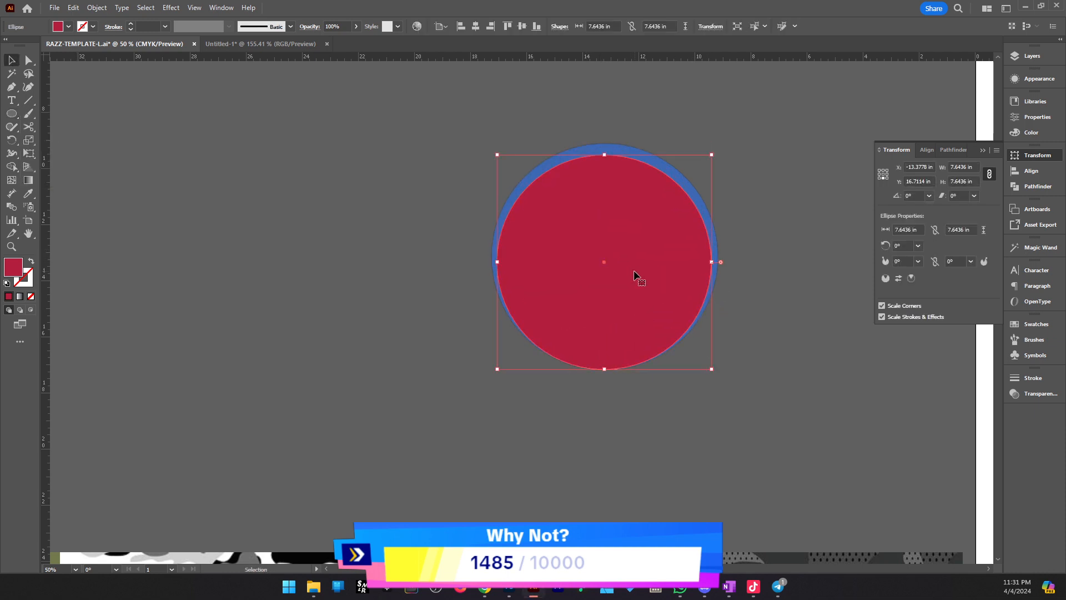
pyautogui.moveTo(605, 158); pyautogui.dragTo(610, 144)
pyautogui.moveTo(586, 220); pyautogui.dragTo(668, 245)
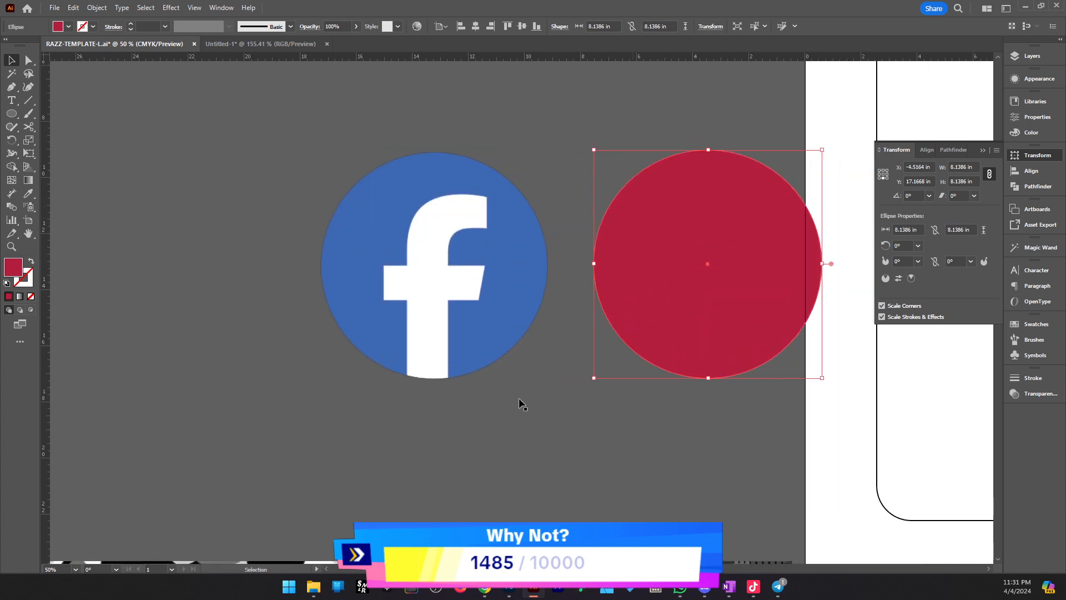
# Try to trace the stem and crossbar of the logo's white f with the Pen tool
pyautogui.click(493, 409)
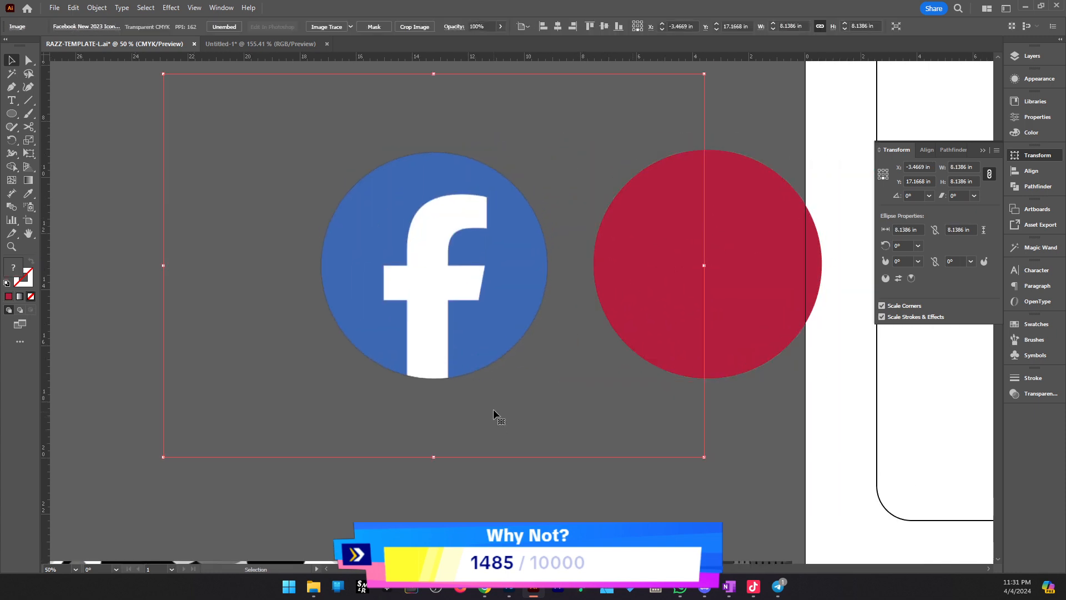
pyautogui.click(13, 115)
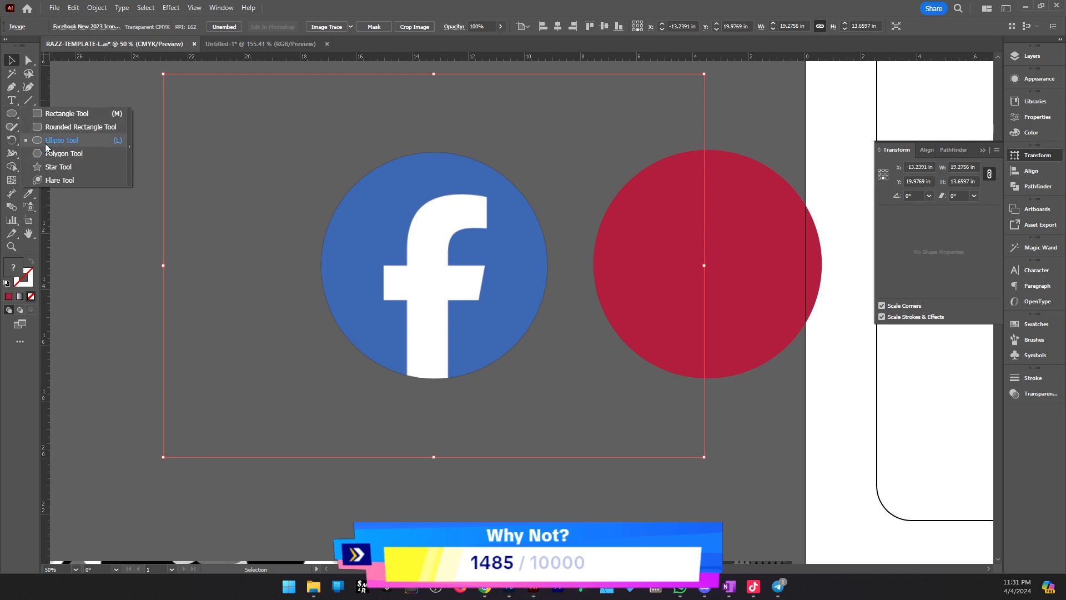
pyautogui.click(17, 86)
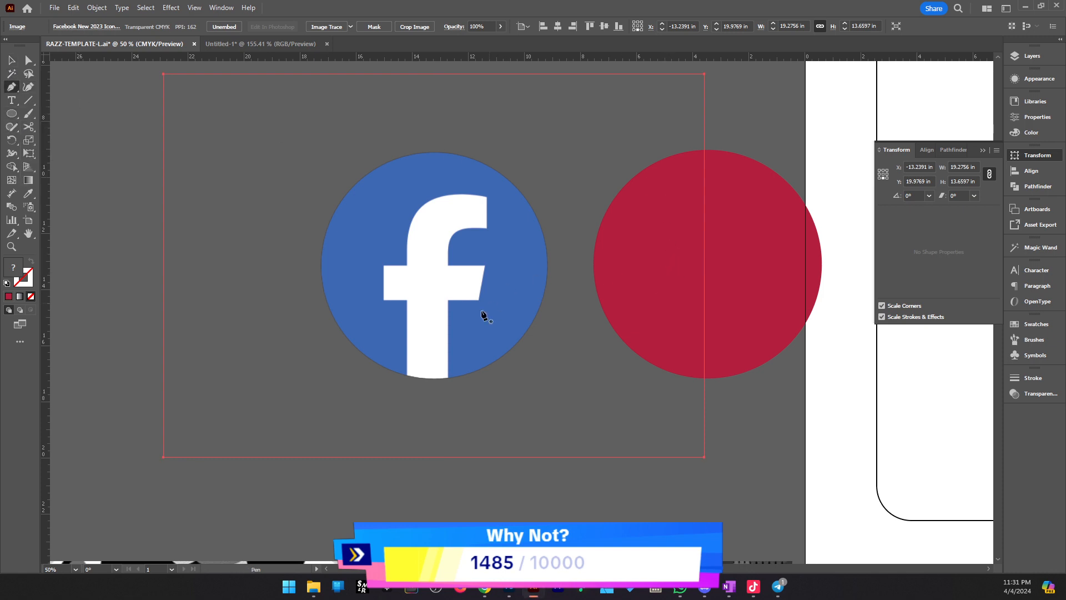
pyautogui.click(448, 382)
pyautogui.click(451, 297)
pyautogui.hotkey('ctrl', 'z')
pyautogui.hotkey('ctrl', 'z')
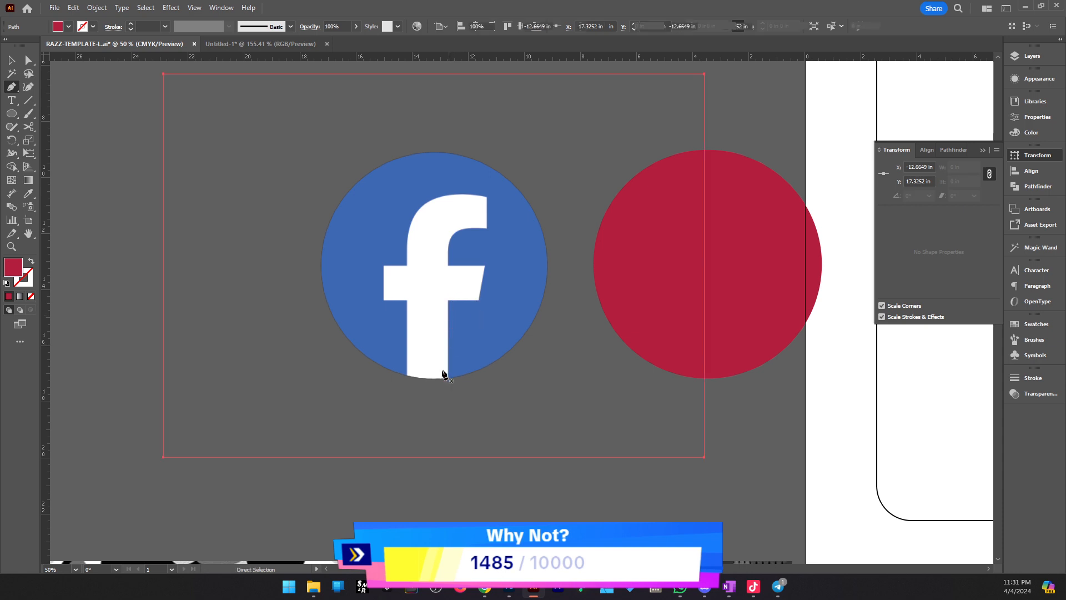
pyautogui.click(447, 384)
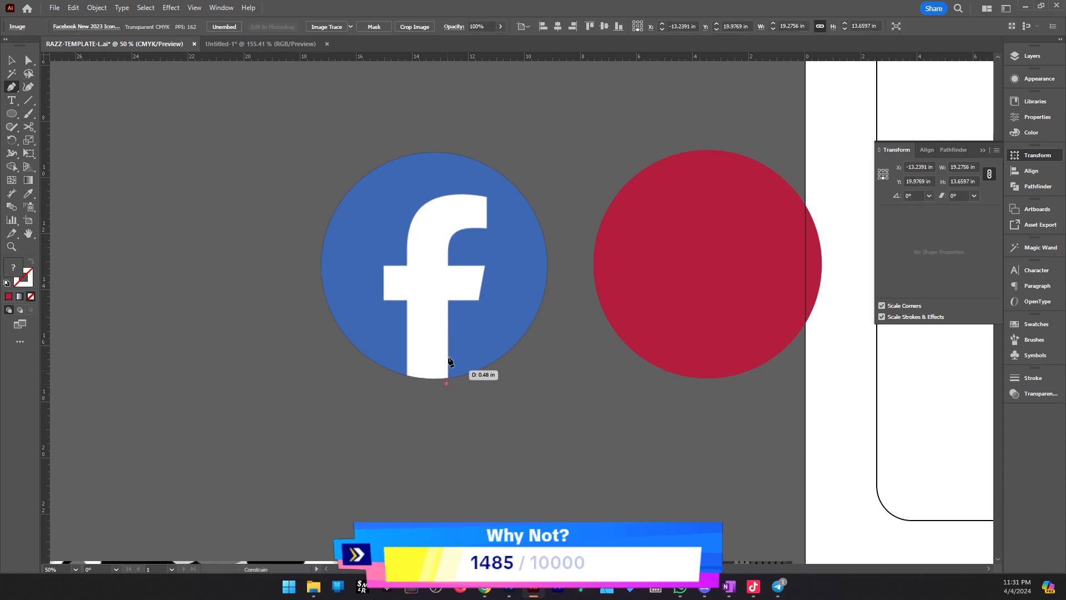
pyautogui.keyDown('shift'); pyautogui.click(450, 300); pyautogui.keyUp('shift')
pyautogui.click(478, 299)
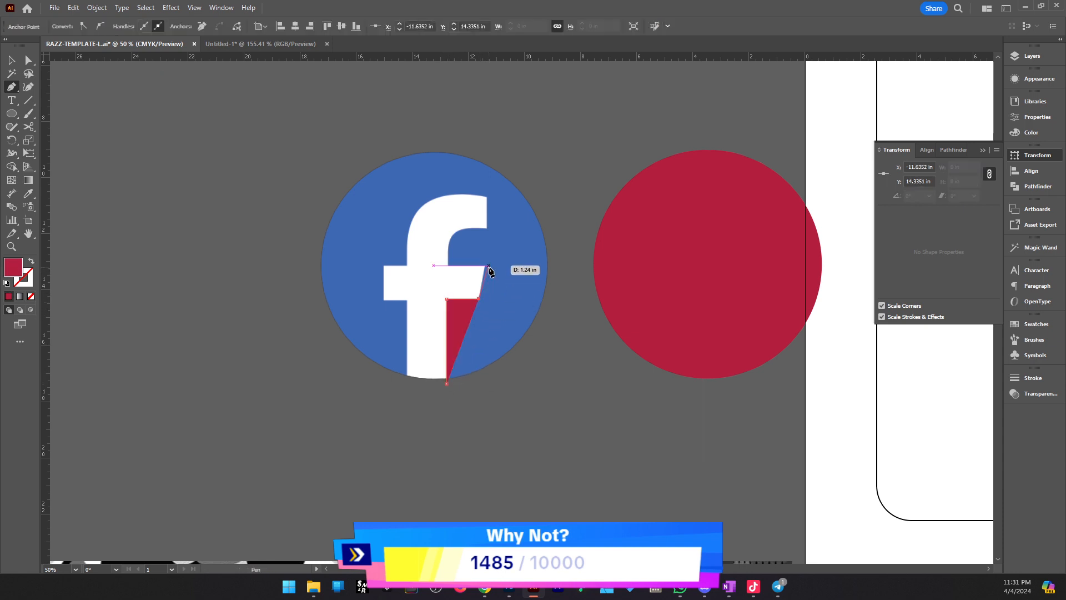
pyautogui.click(487, 264)
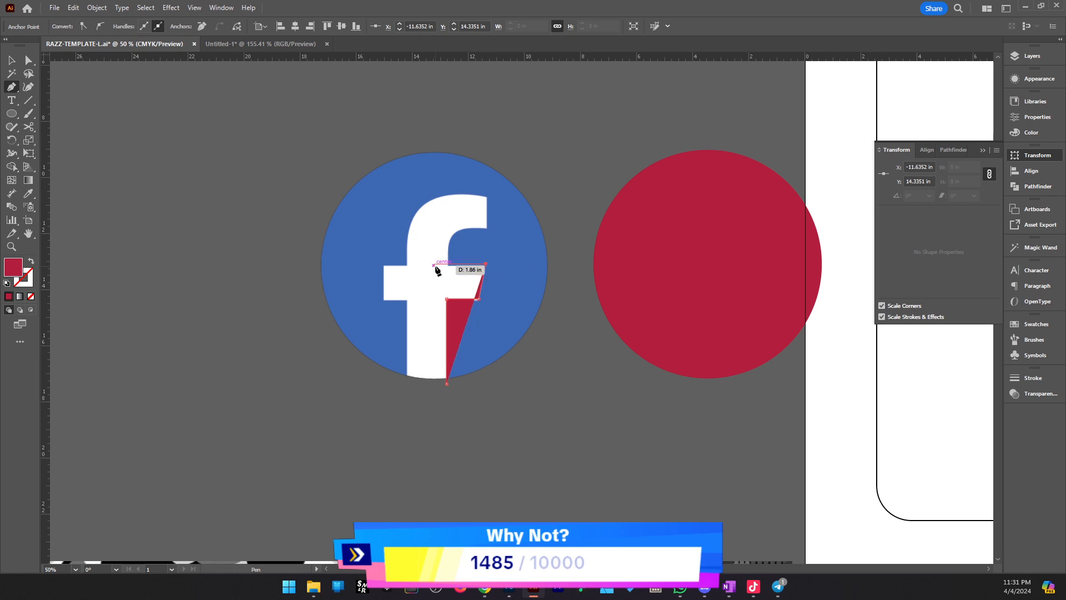
pyautogui.click(447, 265)
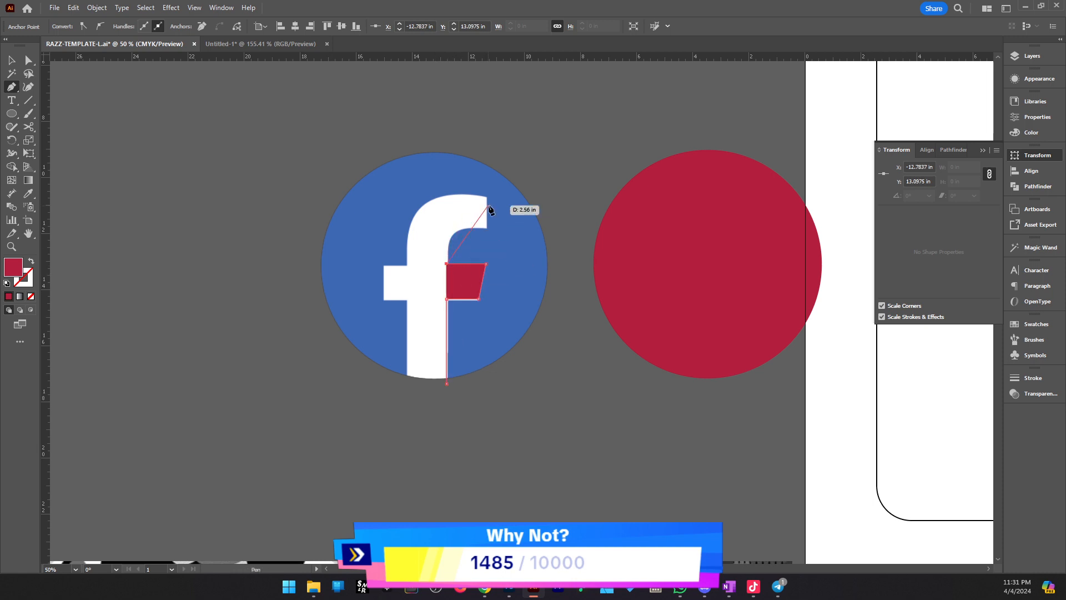
pyautogui.hotkey('ctrl', 'z')
pyautogui.hotkey('ctrl', 'z')
pyautogui.hotkey('ctrl', 'z')
pyautogui.hotkey('ctrl', 'z')
pyautogui.hotkey('ctrl', 'z')
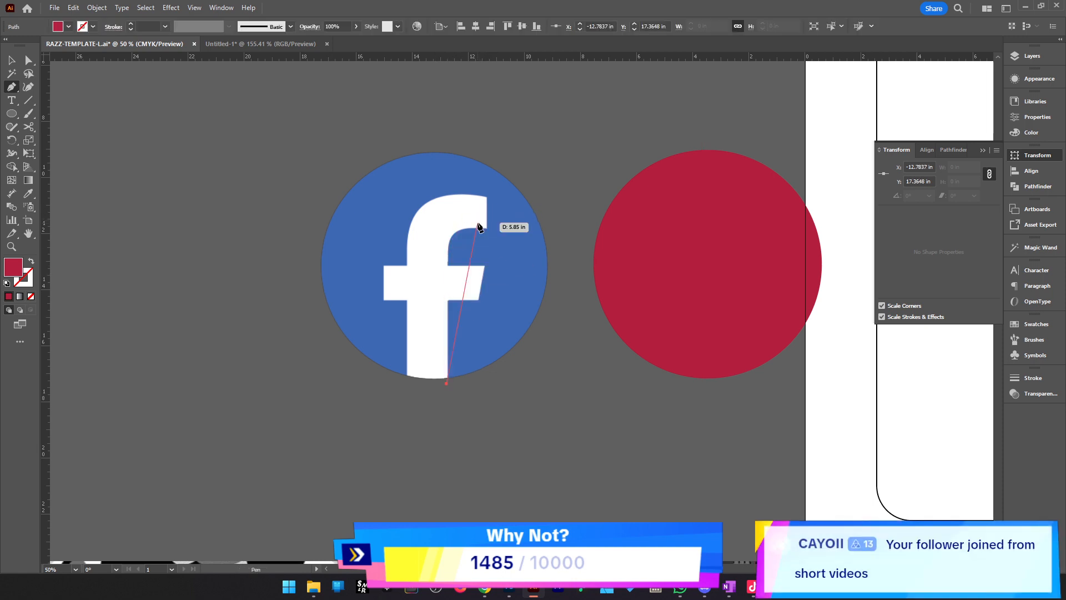
# Draw a rectangle about 1.47 x 4.48 in over the lower stem of the logo's f, extending past the disc's lower edge
pyautogui.click(11, 114)
pyautogui.click(72, 111)
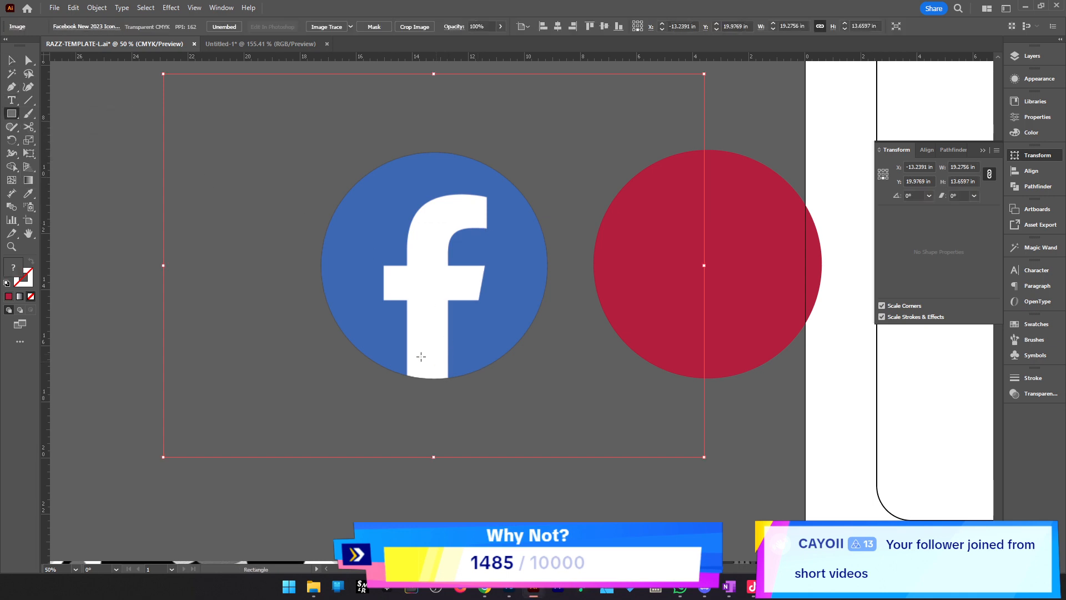
pyautogui.moveTo(406, 300); pyautogui.dragTo(447, 424)
pyautogui.hotkey('ctrl', '=')
pyautogui.press('v')
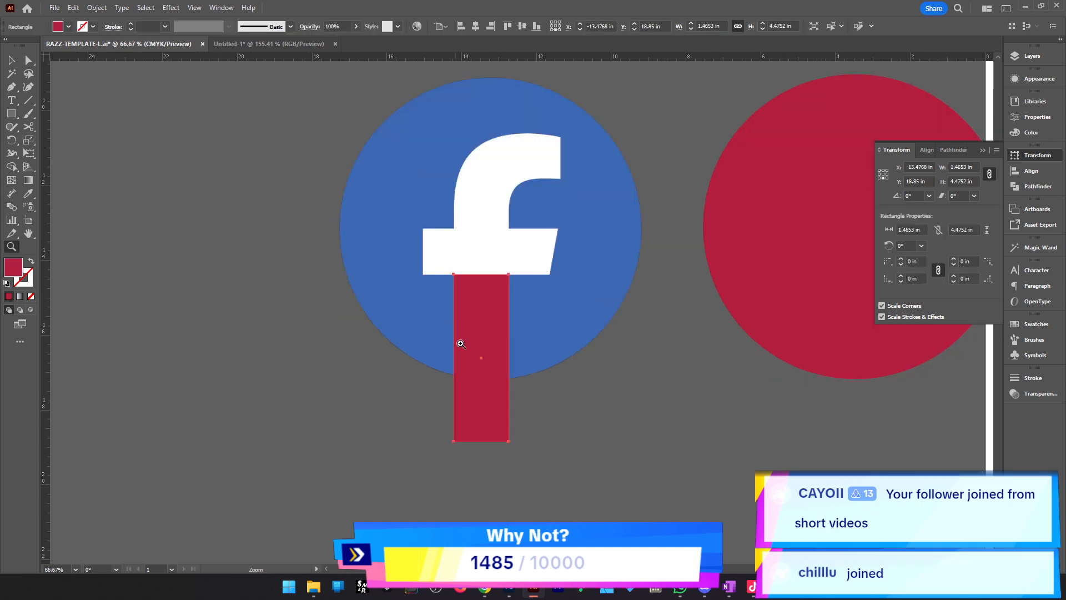
# Duplicate the stem rectangle upward, rotate the copy to horizontal, and position it over the crossbar of the logo's f
pyautogui.moveTo(503, 371); pyautogui.dragTo(506, 206)
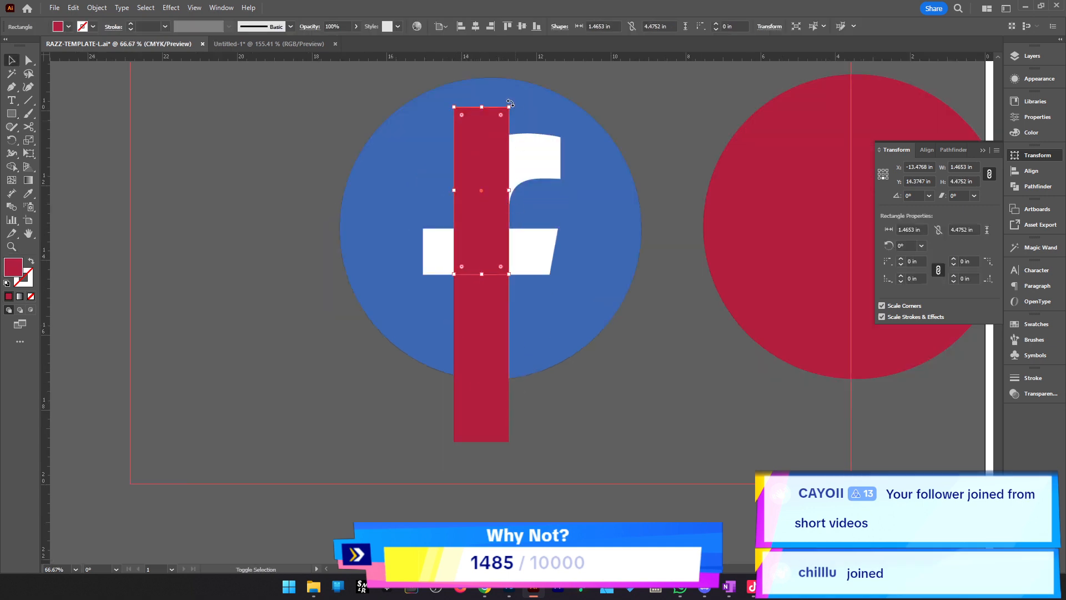
pyautogui.moveTo(512, 105); pyautogui.dragTo(554, 239)
pyautogui.moveTo(499, 195); pyautogui.dragTo(504, 253)
# Resize the horizontal rectangle to about 3.11 x 1.23 in so it fits the height and left end of the f's crossbar
pyautogui.press('z')
pyautogui.click(533, 233)
pyautogui.click(534, 236)
pyautogui.click(508, 301)
pyautogui.click(509, 300)
pyautogui.press('v')
pyautogui.moveTo(513, 383); pyautogui.dragTo(513, 389)
pyautogui.scroll(-1, 337, 263)
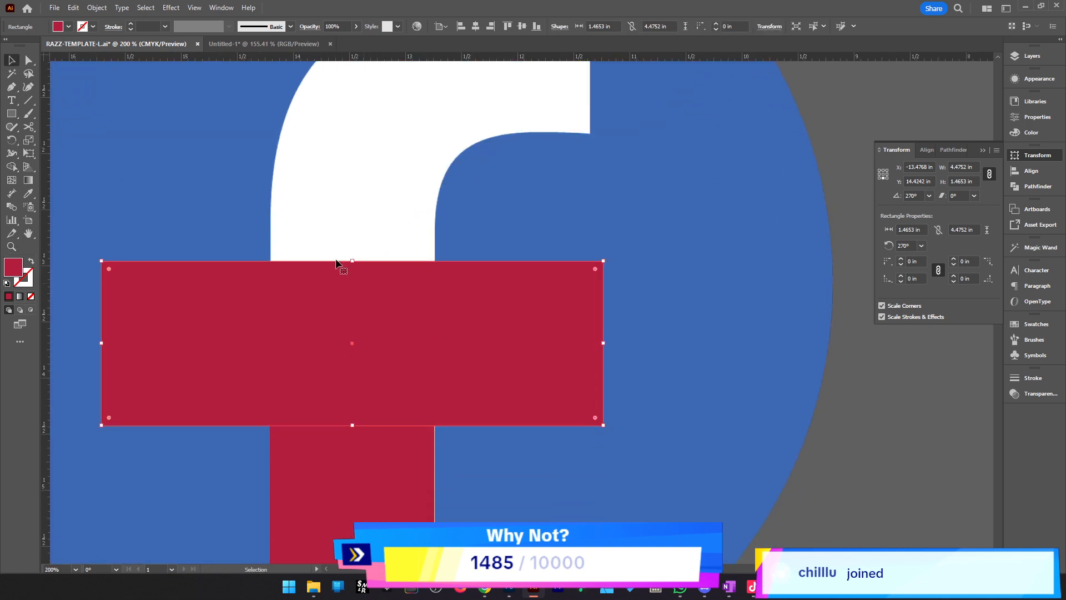
pyautogui.moveTo(347, 260); pyautogui.dragTo(356, 282)
pyautogui.moveTo(355, 429)
pyautogui.mouseDown()
pyautogui.moveTo(352, 407)
pyautogui.moveTo(352, 419)
pyautogui.mouseUp()
pyautogui.moveTo(102, 351); pyautogui.dragTo(178, 357)
# Move the crossbar rectangle's two right corner points outward to match the slanted end of the f's crossbar
pyautogui.press('a')
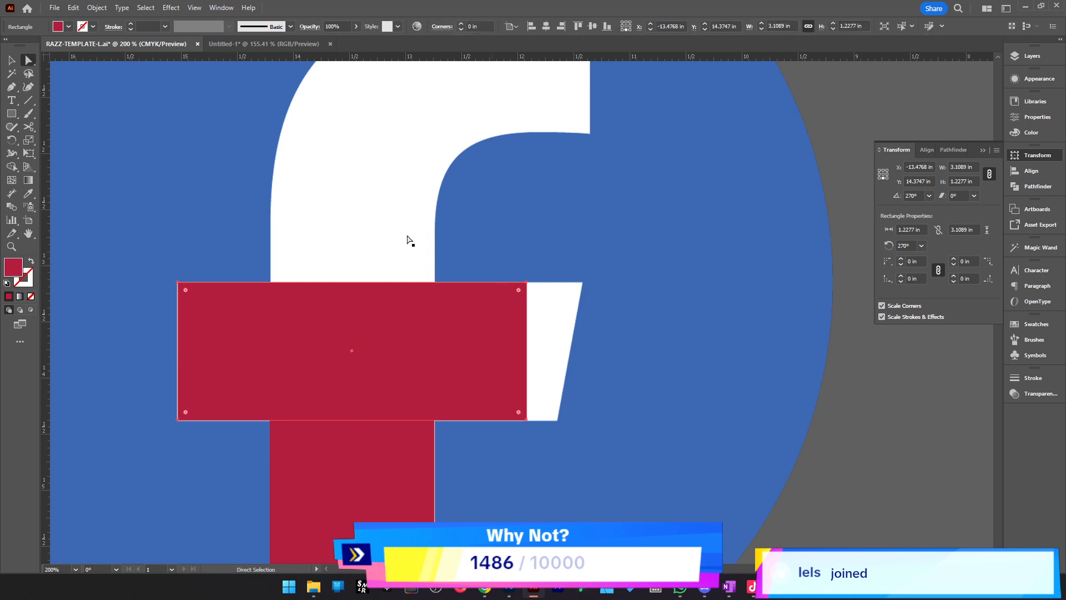
pyautogui.click(526, 282)
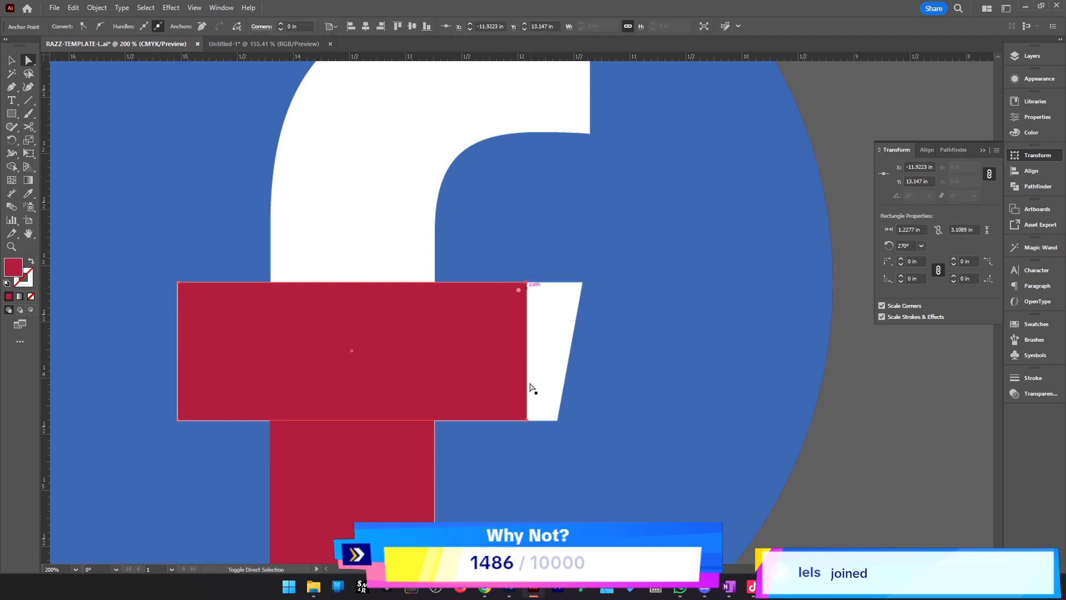
pyautogui.moveTo(529, 421); pyautogui.dragTo(558, 423)
pyautogui.moveTo(557, 282); pyautogui.dragTo(582, 288)
# Trace the upper hook of the f with the Pen tool as a closed straight-sided shape resting on the crossbar
pyautogui.press('z')
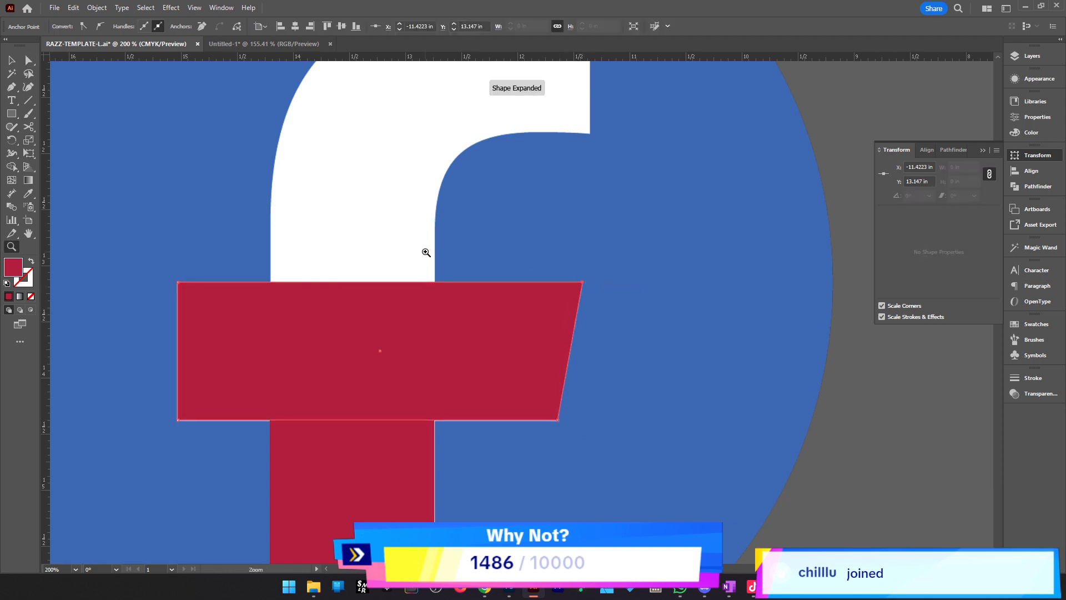
pyautogui.keyDown('alt'); pyautogui.click(428, 253); pyautogui.keyUp('alt')
pyautogui.keyDown('alt'); pyautogui.click(435, 258); pyautogui.keyUp('alt')
pyautogui.press('v')
pyautogui.click(780, 276)
pyautogui.press('z')
pyautogui.click(512, 289)
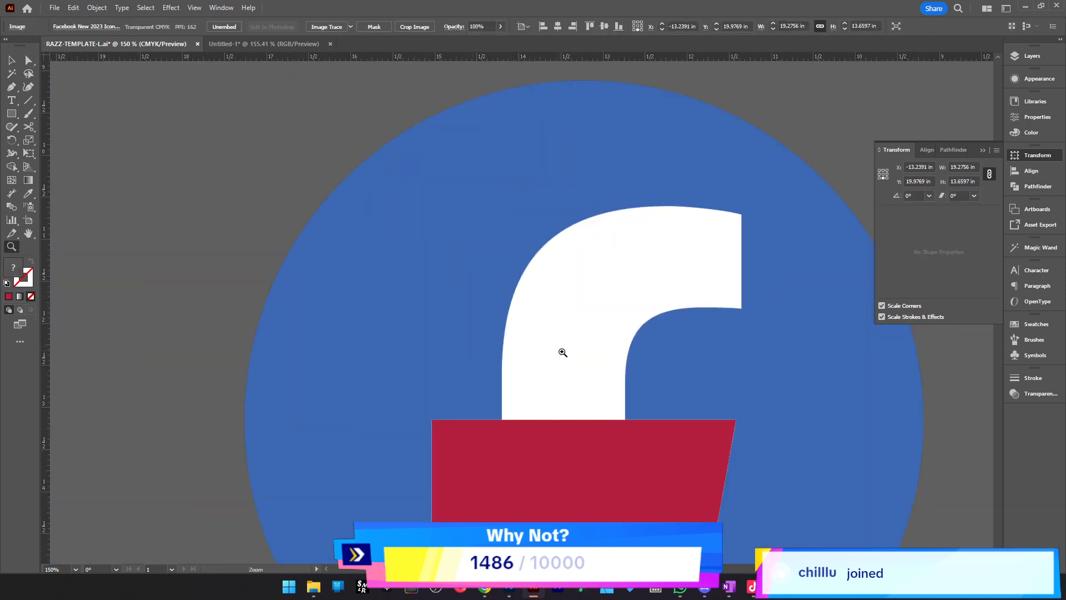
pyautogui.press('p')
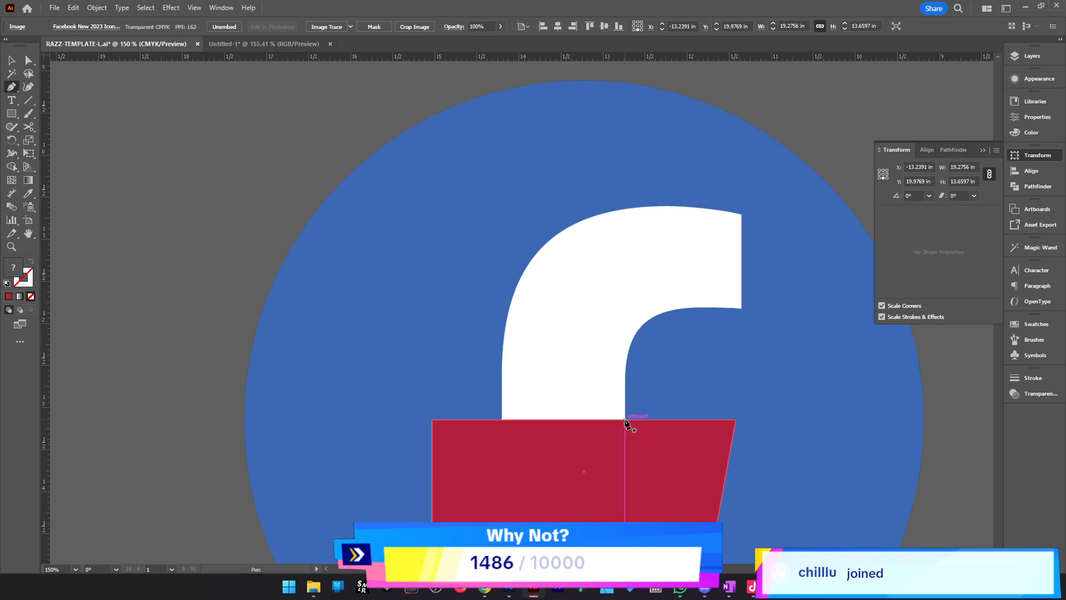
pyautogui.click(624, 420)
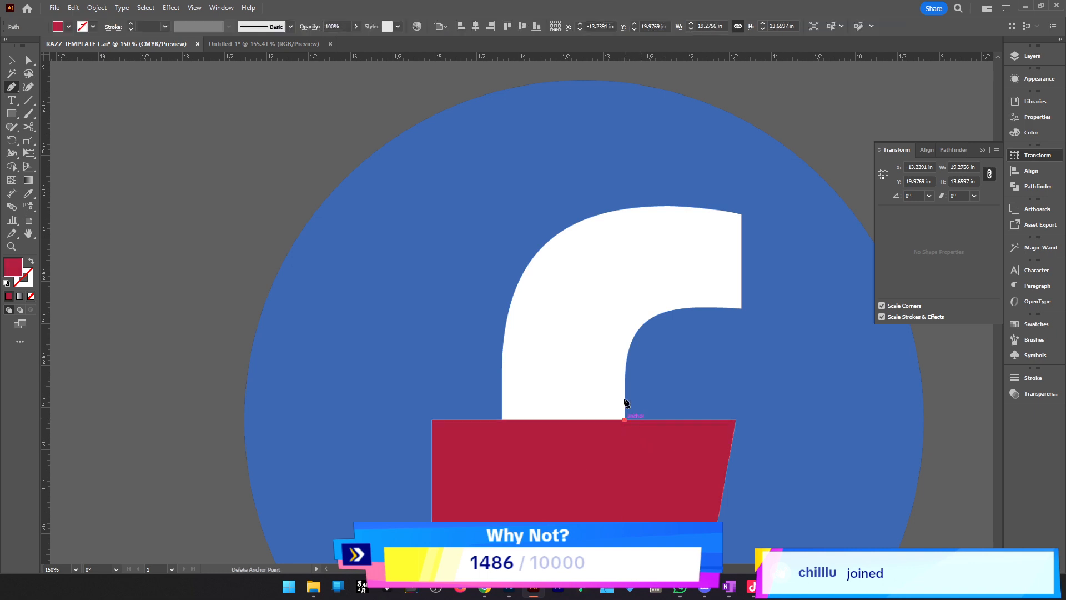
pyautogui.click(625, 310)
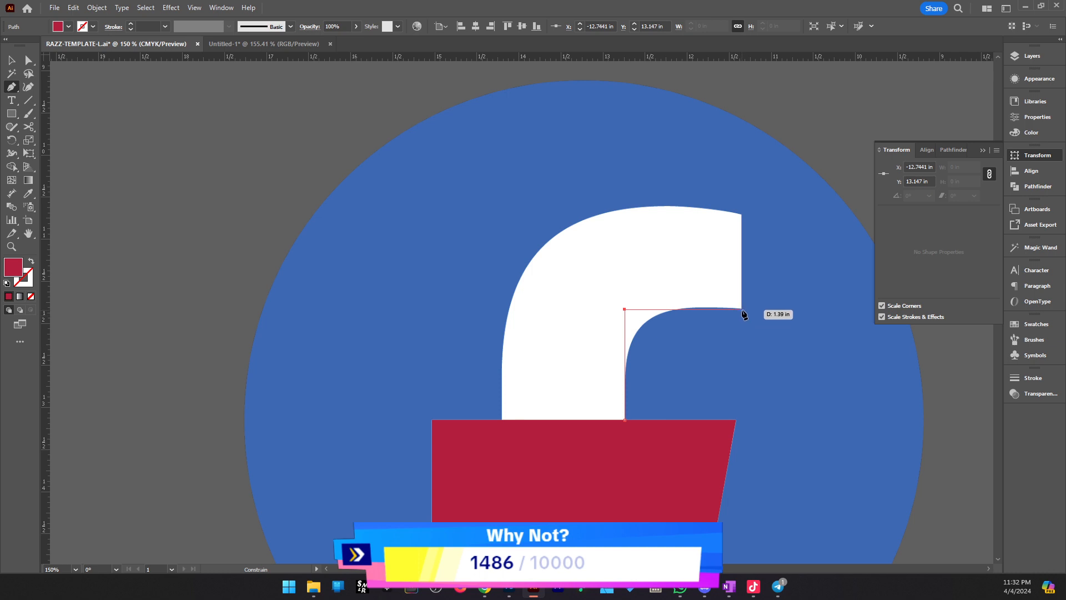
pyautogui.click(741, 309)
pyautogui.click(741, 213)
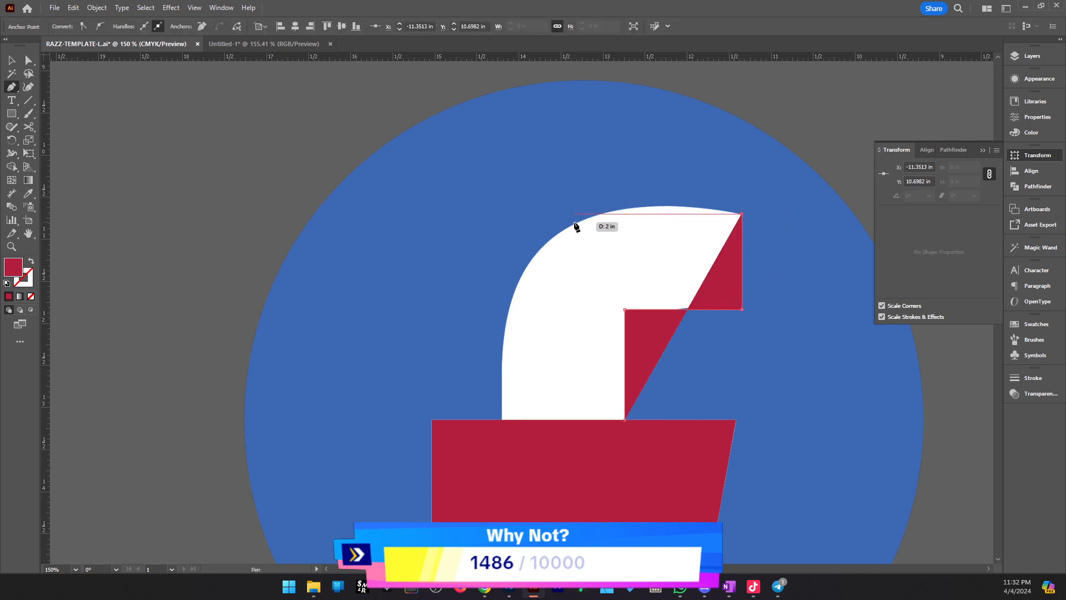
pyautogui.click(603, 213)
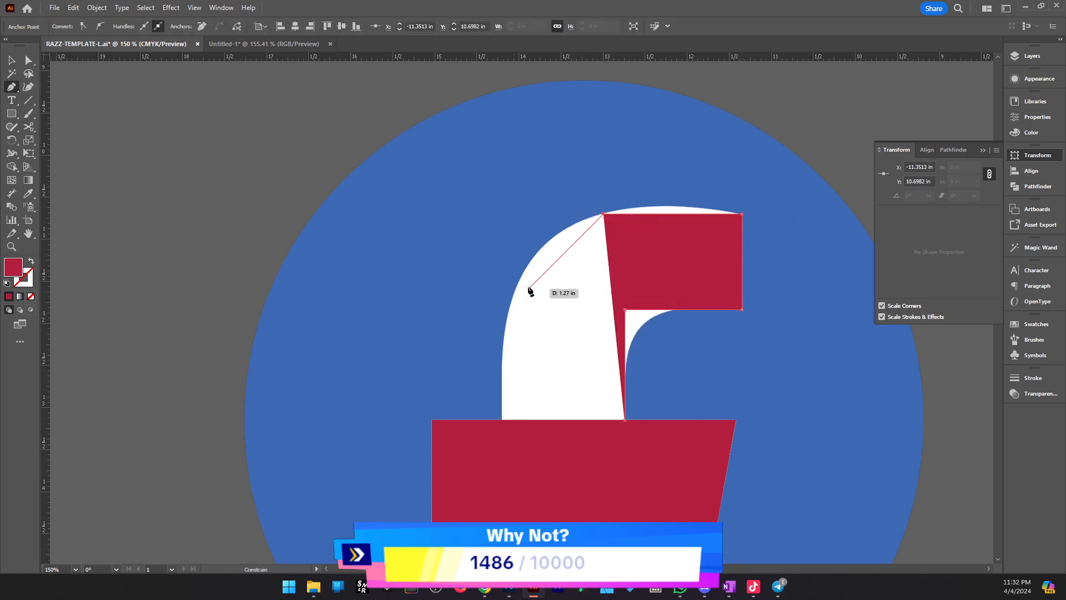
pyautogui.click(509, 307)
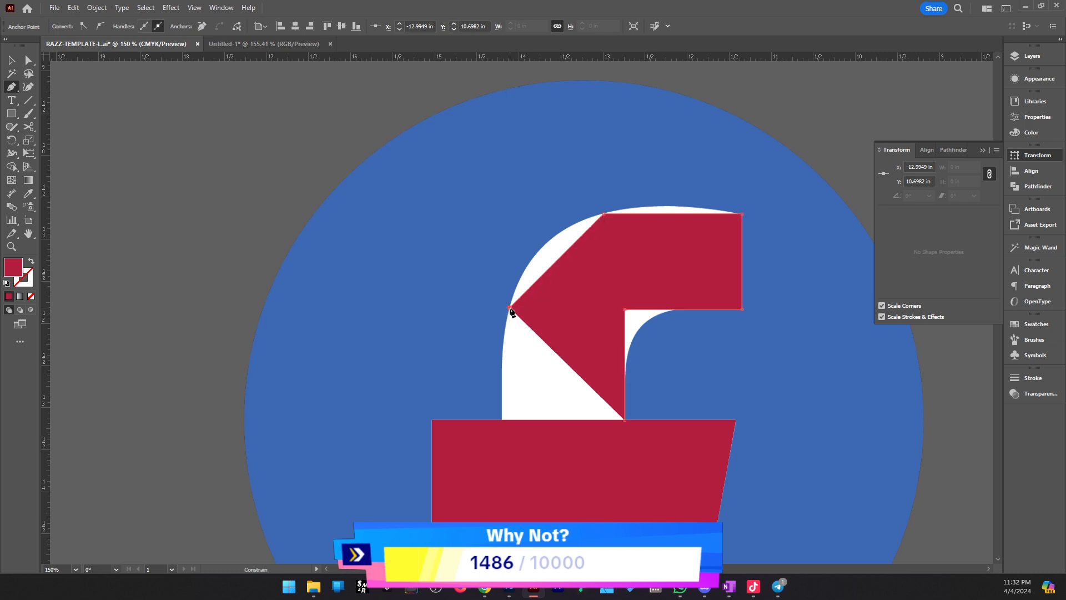
pyautogui.click(502, 419)
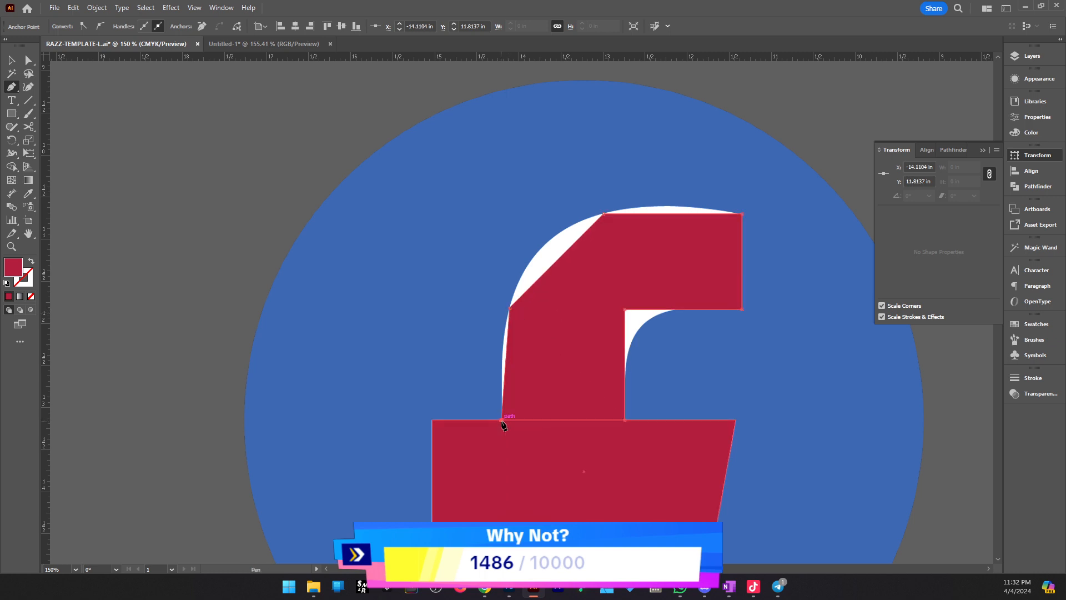
pyautogui.click(630, 421)
# Bend the hook shape's outer left and top segments with the Anchor Point tool to follow the curve of the f
pyautogui.press('z')
pyautogui.click(556, 304)
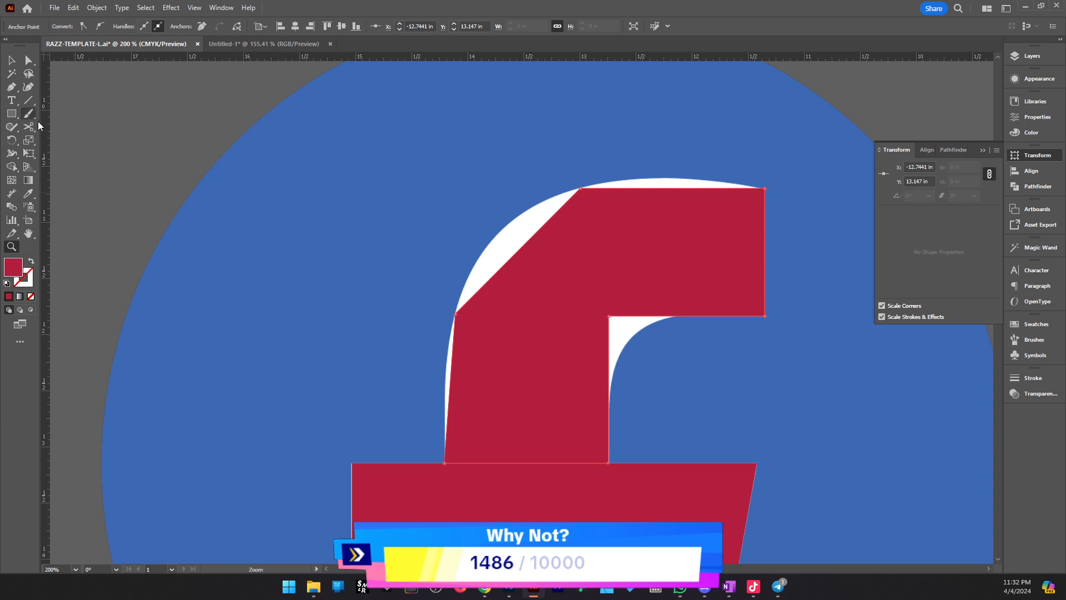
pyautogui.hotkey('shift', 'x')
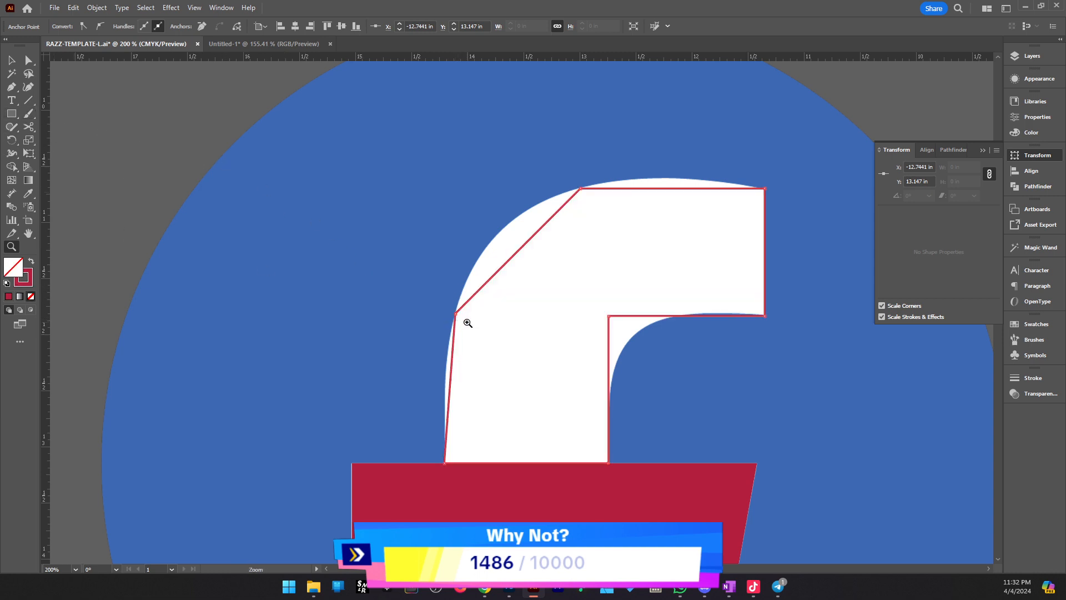
pyautogui.hotkey('shift', 'x')
pyautogui.hotkey('shift', 'c')
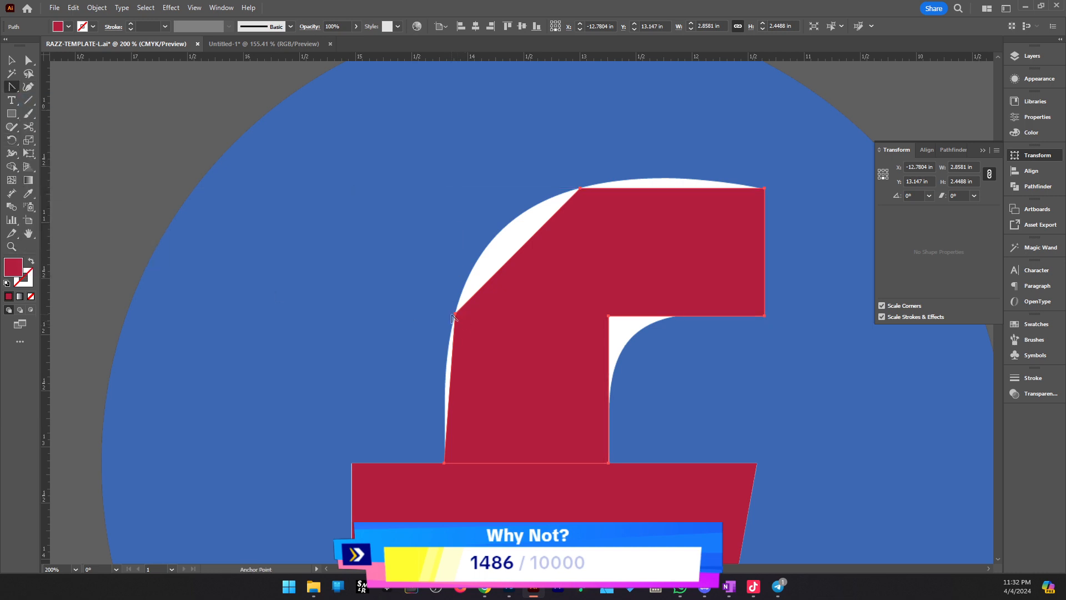
pyautogui.moveTo(454, 314); pyautogui.dragTo(440, 391)
pyautogui.moveTo(472, 236); pyautogui.dragTo(484, 202)
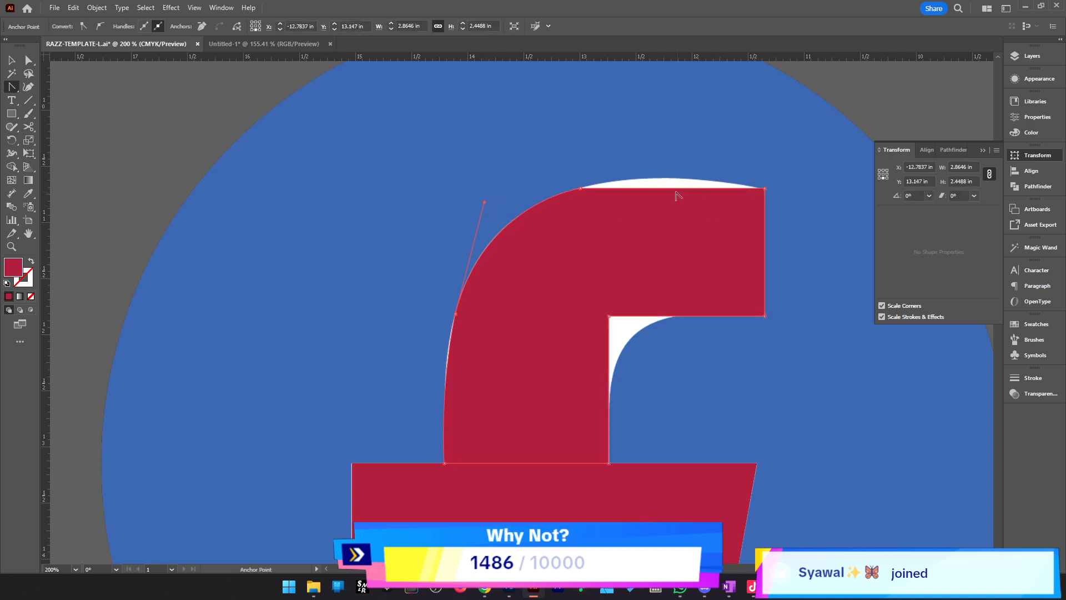
pyautogui.moveTo(669, 189); pyautogui.dragTo(668, 176)
# Round the inner corner of the hook shape to match the inside curve of the f, and deselect it
pyautogui.press('a')
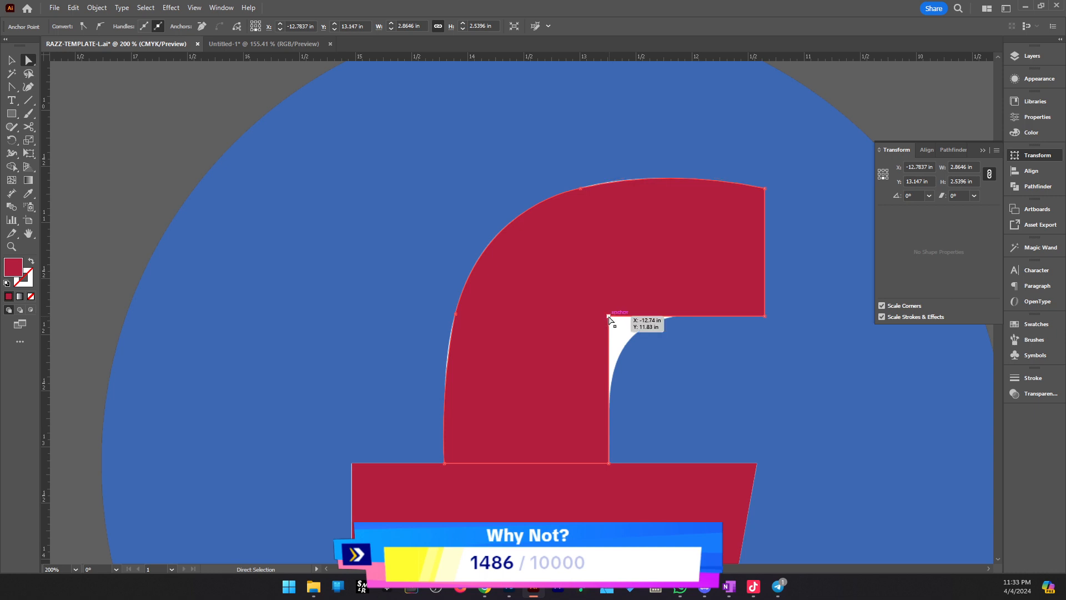
pyautogui.click(610, 317)
pyautogui.moveTo(614, 324); pyautogui.dragTo(706, 379)
pyautogui.press('z')
pyautogui.moveTo(600, 356); pyautogui.dragTo(527, 249)
pyautogui.press('v')
pyautogui.click(699, 214)
# Delete the Facebook logo image together with the traced f shapes and the crimson circle beside it
pyautogui.press('z')
pyautogui.keyDown('alt'); pyautogui.click(472, 279); pyautogui.keyUp('alt')
pyautogui.keyDown('alt'); pyautogui.click(472, 279); pyautogui.keyUp('alt')
pyautogui.press('v')
pyautogui.moveTo(363, 194); pyautogui.dragTo(641, 385)
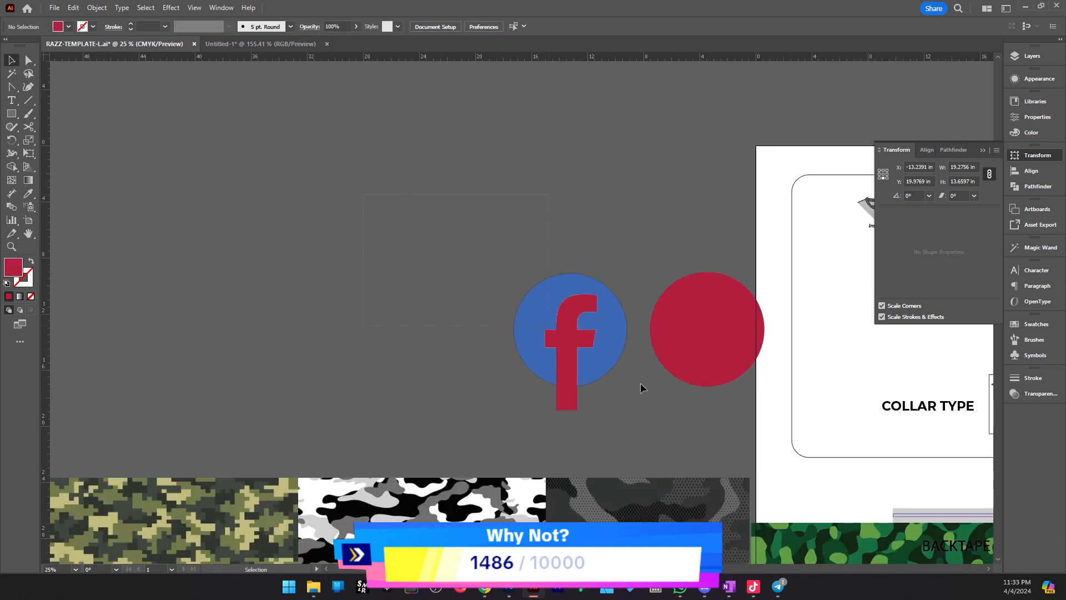
pyautogui.moveTo(680, 447); pyautogui.dragTo(680, 447)
pyautogui.press('Delete')
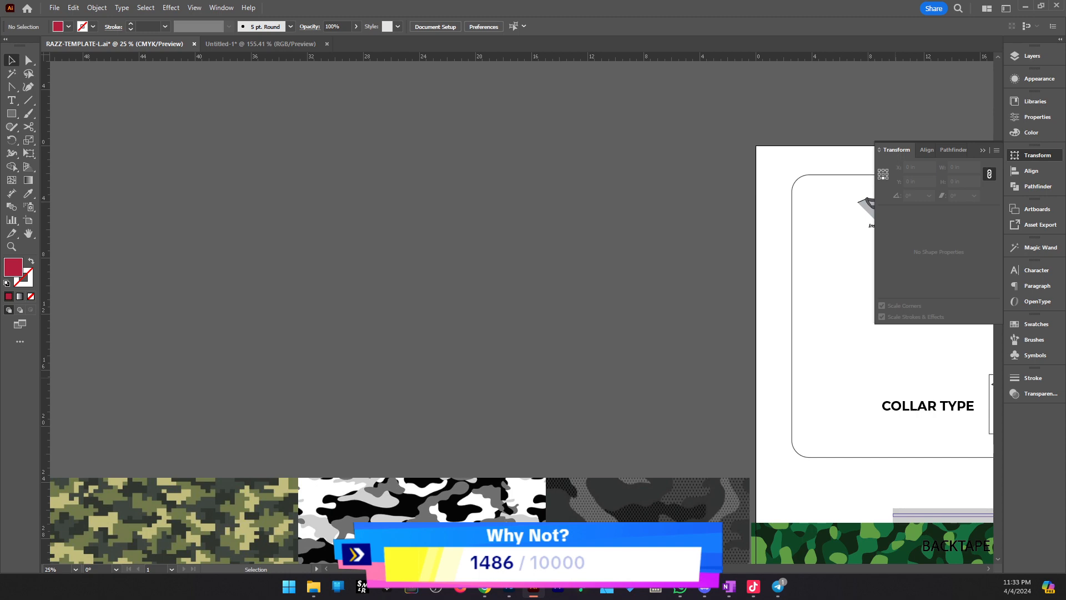
pyautogui.scroll(-10, 729, 409)
pyautogui.hscroll(5, 633, 389)
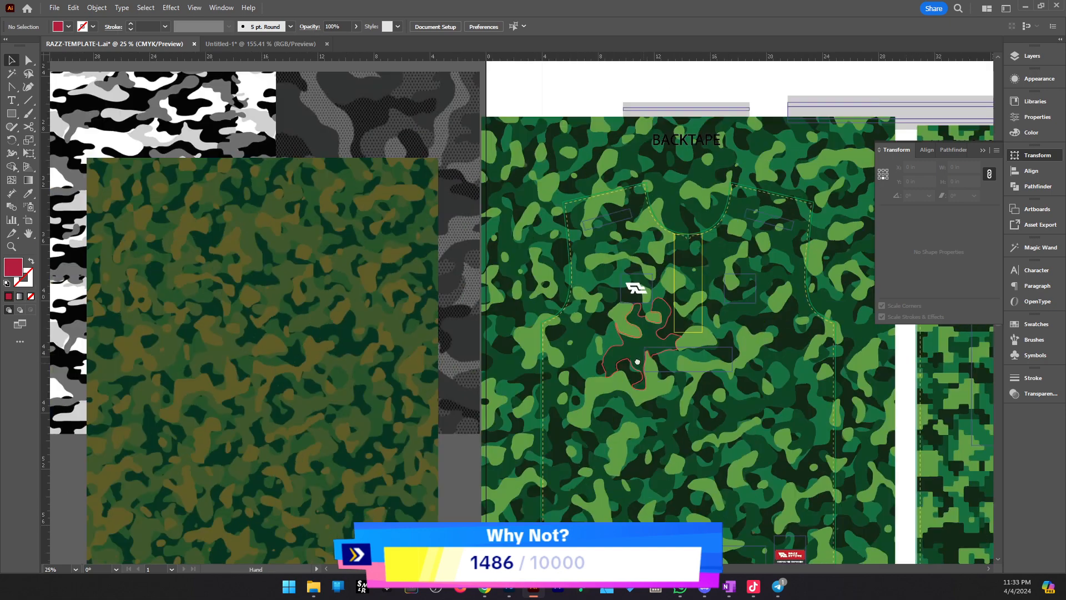
pyautogui.hscroll(6, 634, 388)
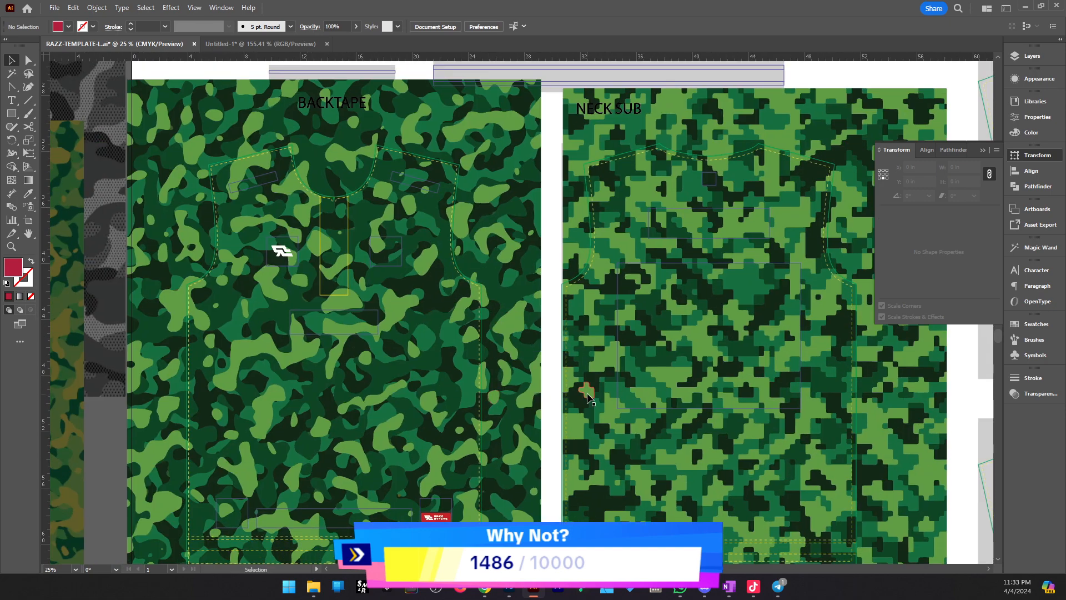
pyautogui.hscroll(-8, 588, 397)
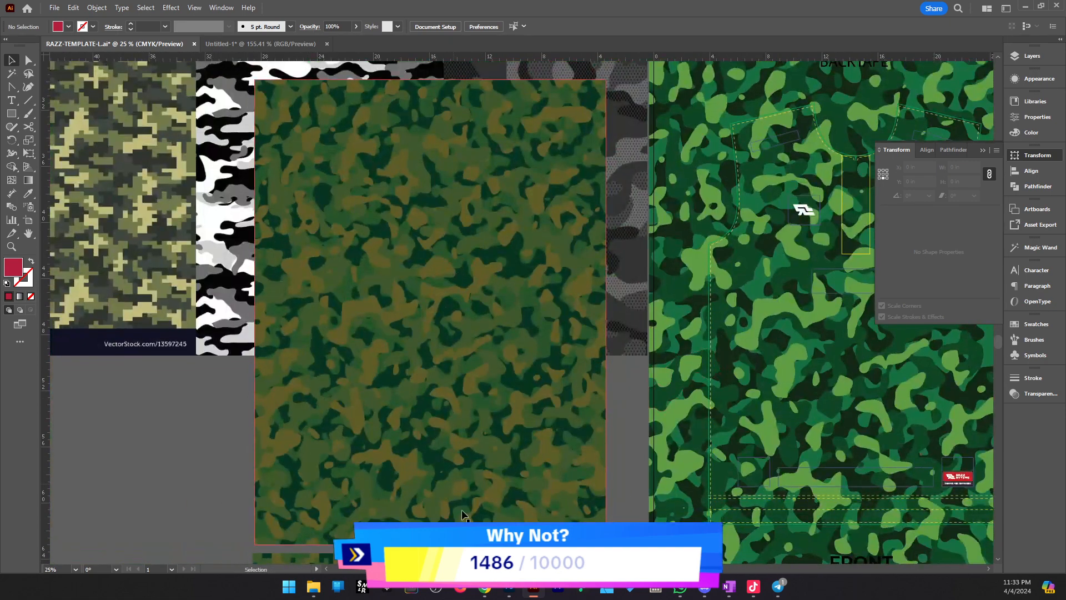
# Switch to Photoshop, collapse the Second Version group, and toggle the visibility of that group and the version output layers
pyautogui.hotkey('alt', 'Tab')
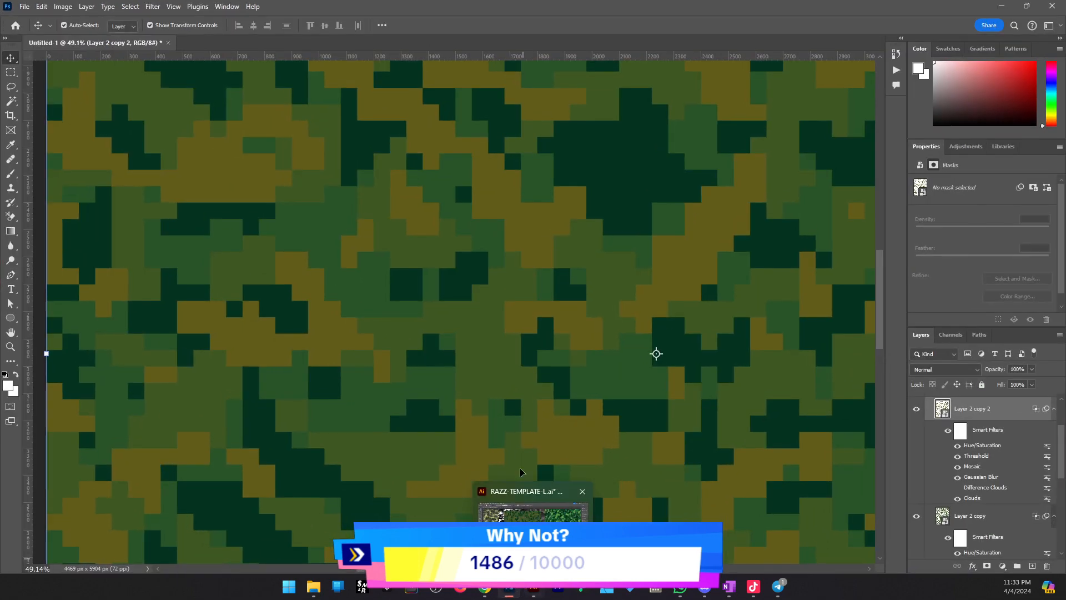
pyautogui.press('z')
pyautogui.keyDown('alt'); pyautogui.click(561, 267); pyautogui.keyUp('alt')
pyautogui.keyDown('alt'); pyautogui.click(561, 266); pyautogui.keyUp('alt')
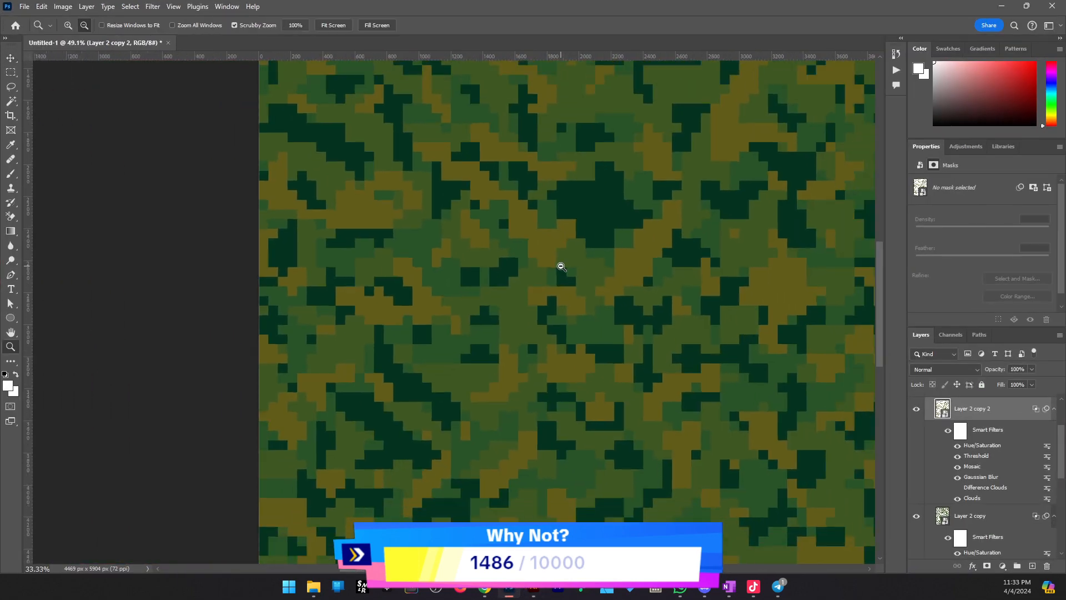
pyautogui.keyDown('alt'); pyautogui.click(561, 266); pyautogui.keyUp('alt')
pyautogui.keyDown('alt'); pyautogui.click(561, 267); pyautogui.keyUp('alt')
pyautogui.keyDown('alt'); pyautogui.click(561, 267); pyautogui.keyUp('alt')
pyautogui.click(561, 267)
pyautogui.press('v')
pyautogui.scroll(2, 955, 454)
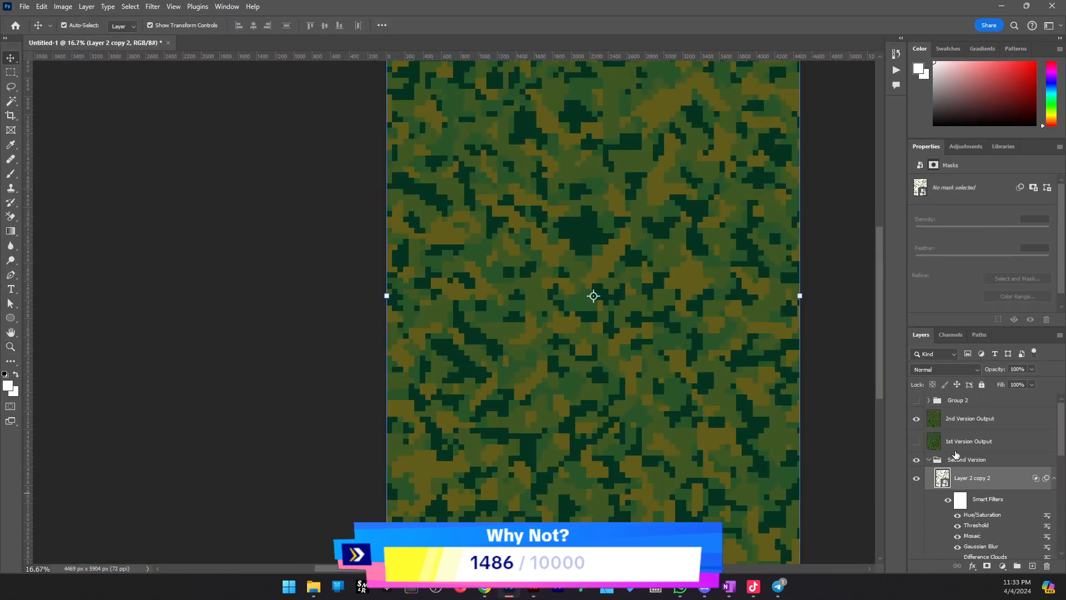
pyautogui.click(929, 463)
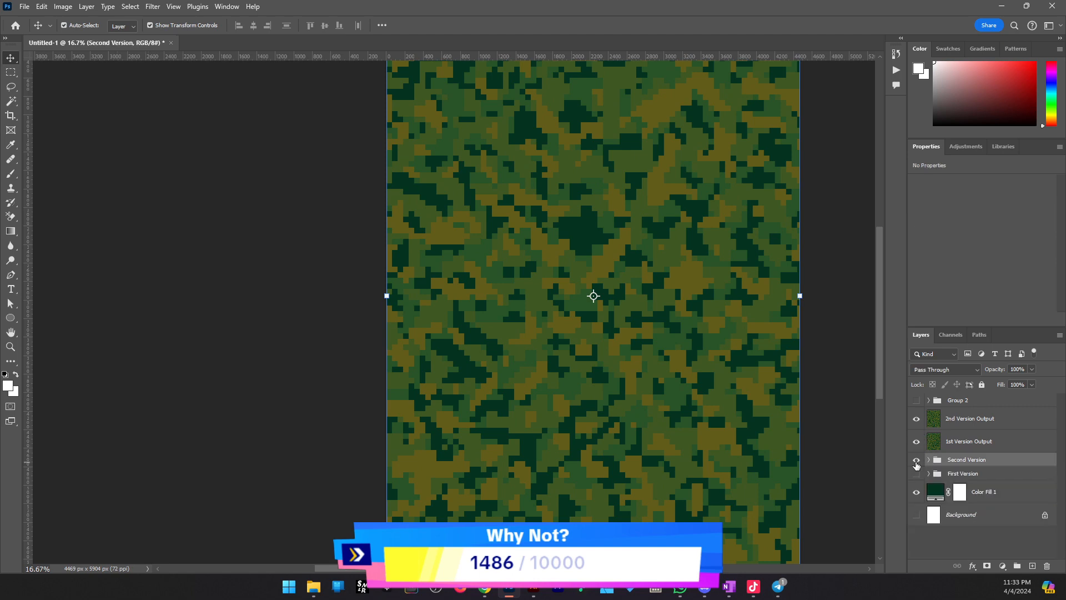
pyautogui.click(917, 460)
pyautogui.click(919, 444)
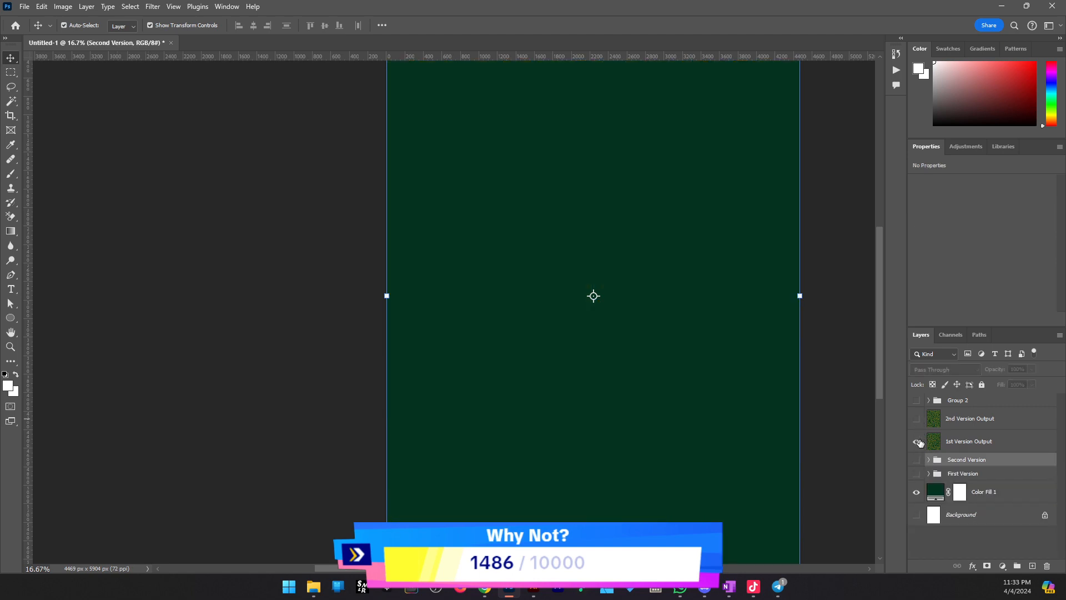
pyautogui.click(918, 422)
# Switch back to Illustrator, select the camouflage group on the jersey's front panel, and open the Pathfinder options
pyautogui.click(533, 591)
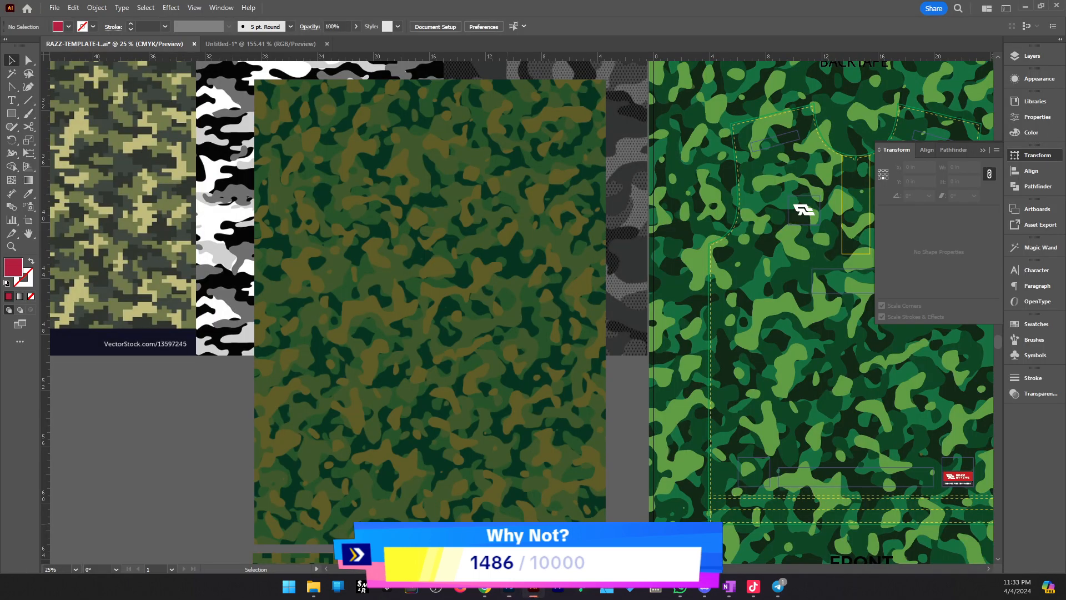
pyautogui.press('z')
pyautogui.keyDown('alt'); pyautogui.click(609, 345); pyautogui.keyUp('alt')
pyautogui.keyDown('alt'); pyautogui.click(609, 345); pyautogui.keyUp('alt')
pyautogui.moveTo(650, 334); pyautogui.dragTo(648, 422)
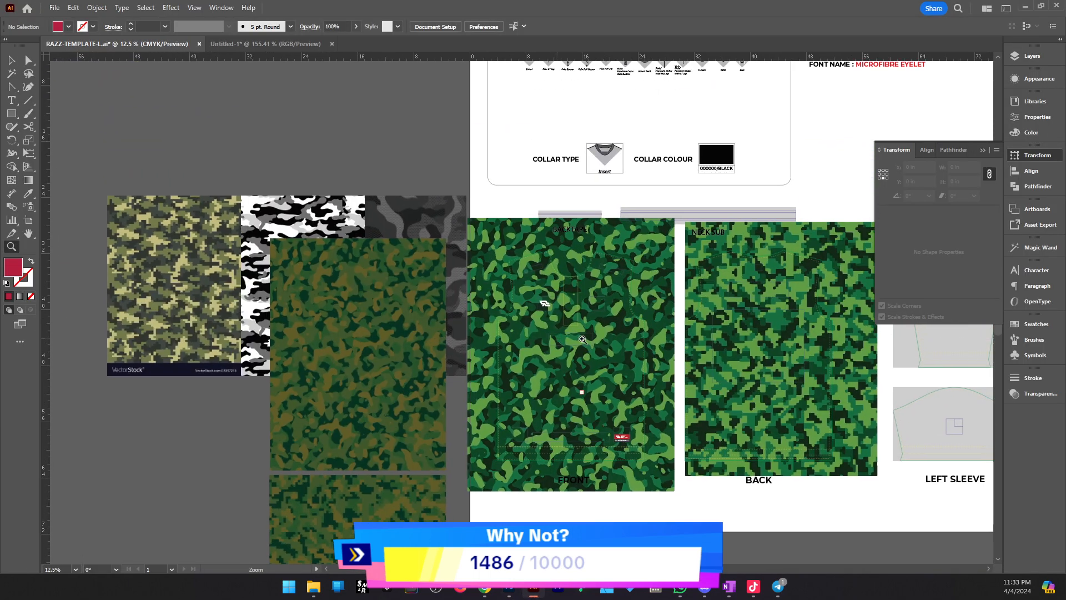
pyautogui.moveTo(557, 336); pyautogui.dragTo(676, 347)
pyautogui.press('v')
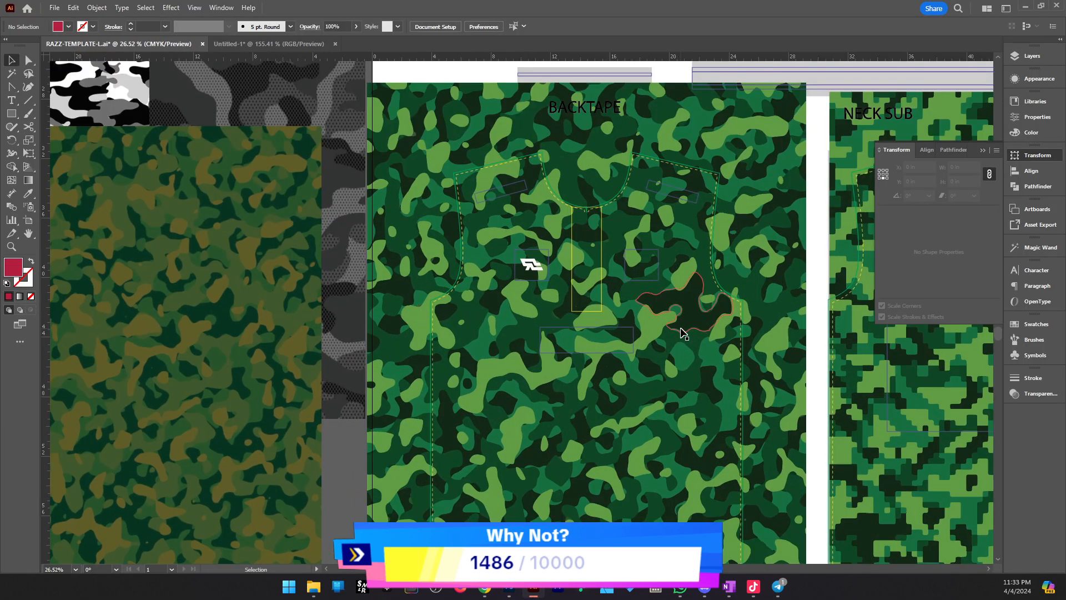
pyautogui.click(683, 332)
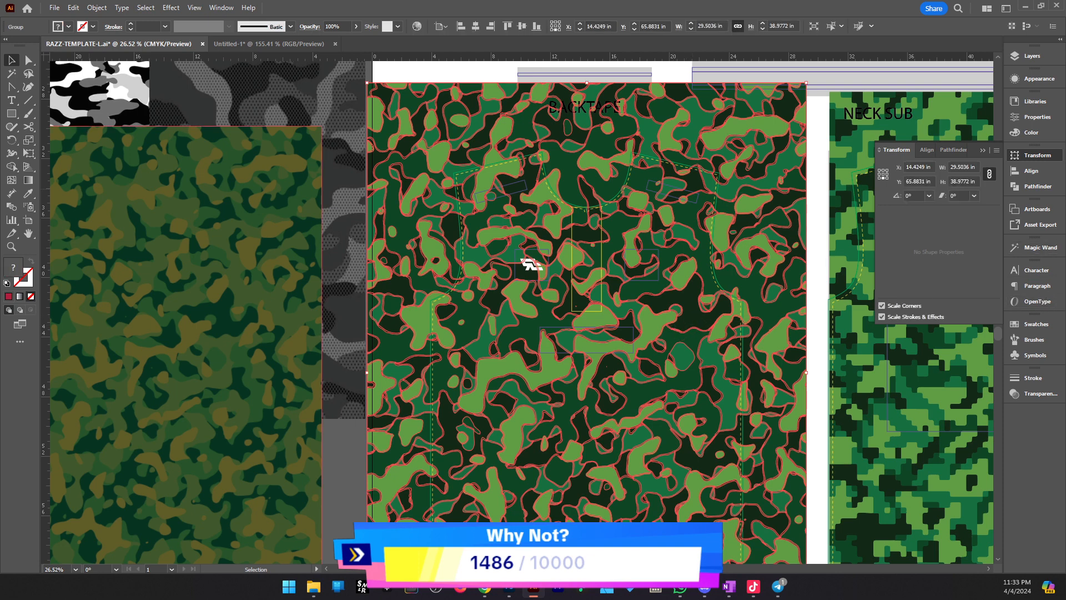
pyautogui.click(1037, 187)
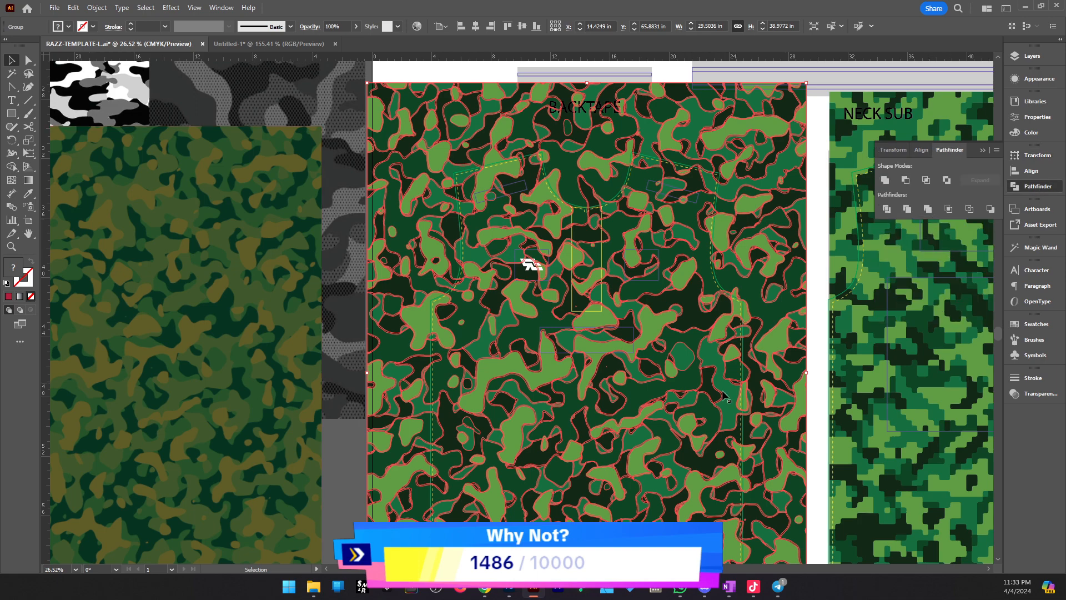
pyautogui.hotkey('ctrl', 'z')
pyautogui.moveTo(846, 385); pyautogui.dragTo(694, 392)
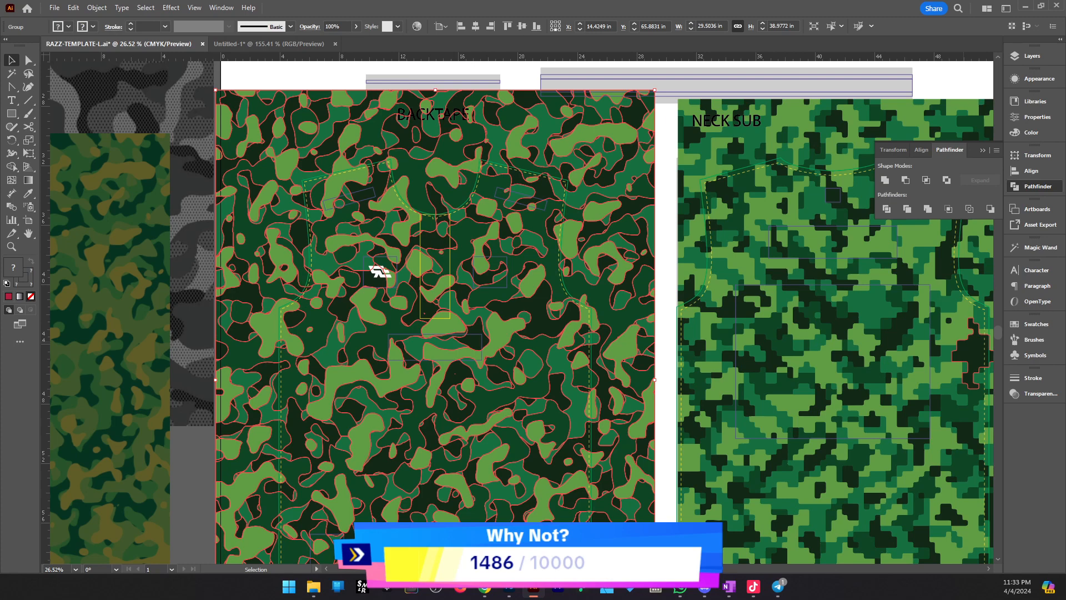
pyautogui.moveTo(896, 394); pyautogui.dragTo(796, 383)
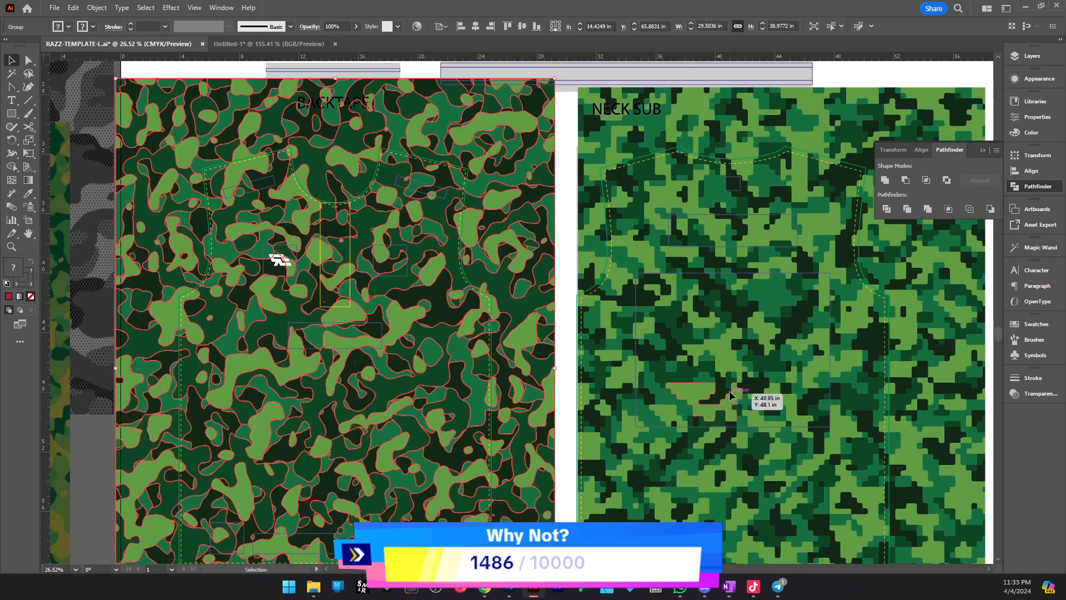
# Select the pixel camouflage group on the jersey's back panel to inspect its shape outlines, and deselect it
pyautogui.scroll(2, 733, 383)
pyautogui.hotkey('ctrl', '-')
pyautogui.moveTo(573, 245); pyautogui.dragTo(469, 135)
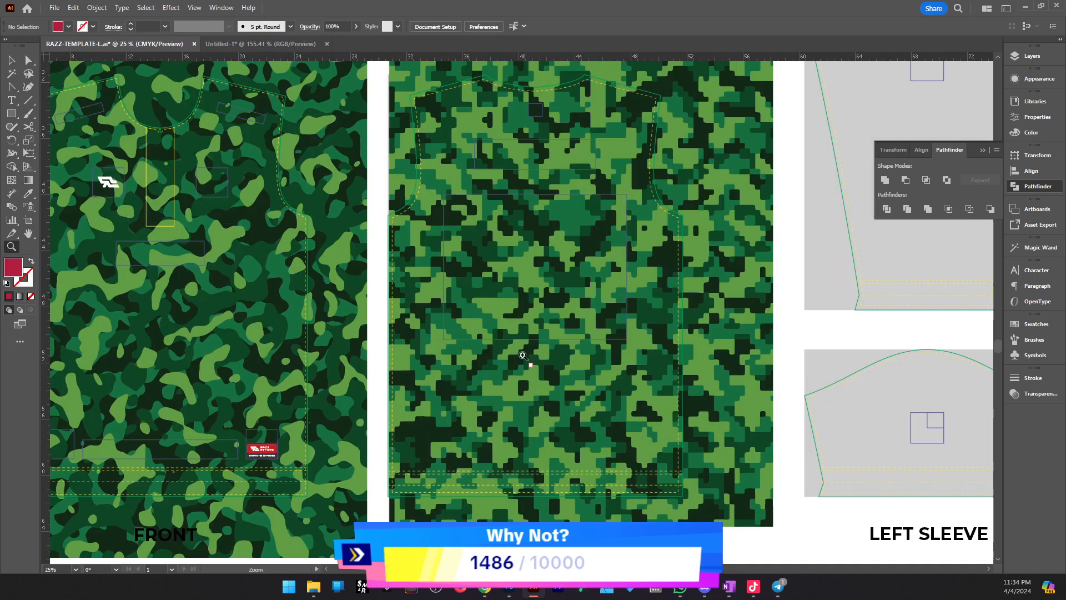
pyautogui.click(571, 326)
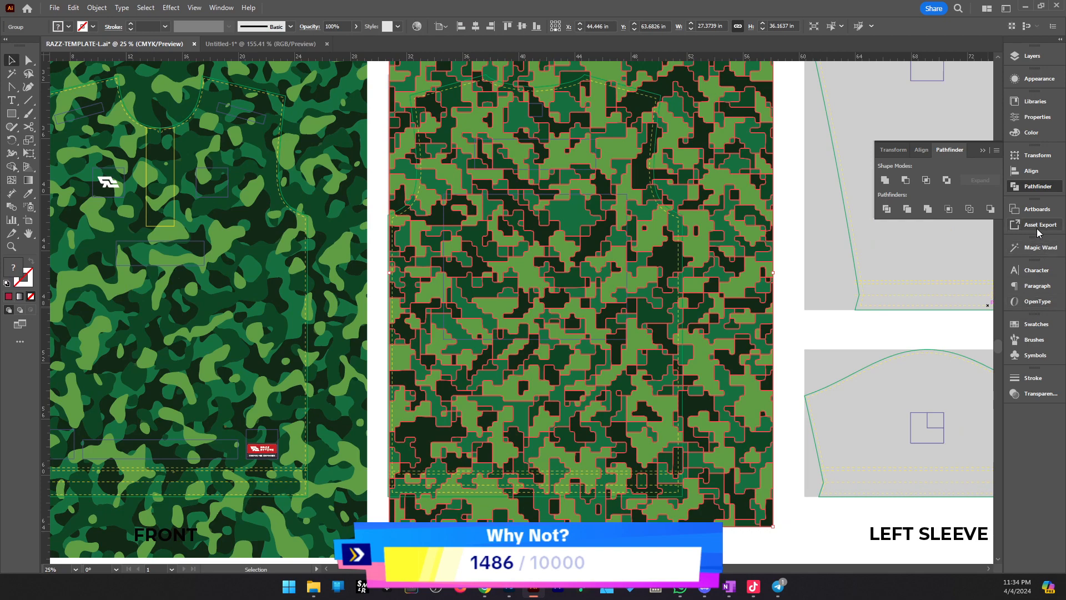
pyautogui.click(932, 209)
pyautogui.click(830, 341)
# Select the organic camouflage group on the jersey's front panel and scale it down proportionally to about 22.6 by 29.9 in
pyautogui.press('z')
pyautogui.keyDown('alt'); pyautogui.click(422, 340); pyautogui.keyUp('alt')
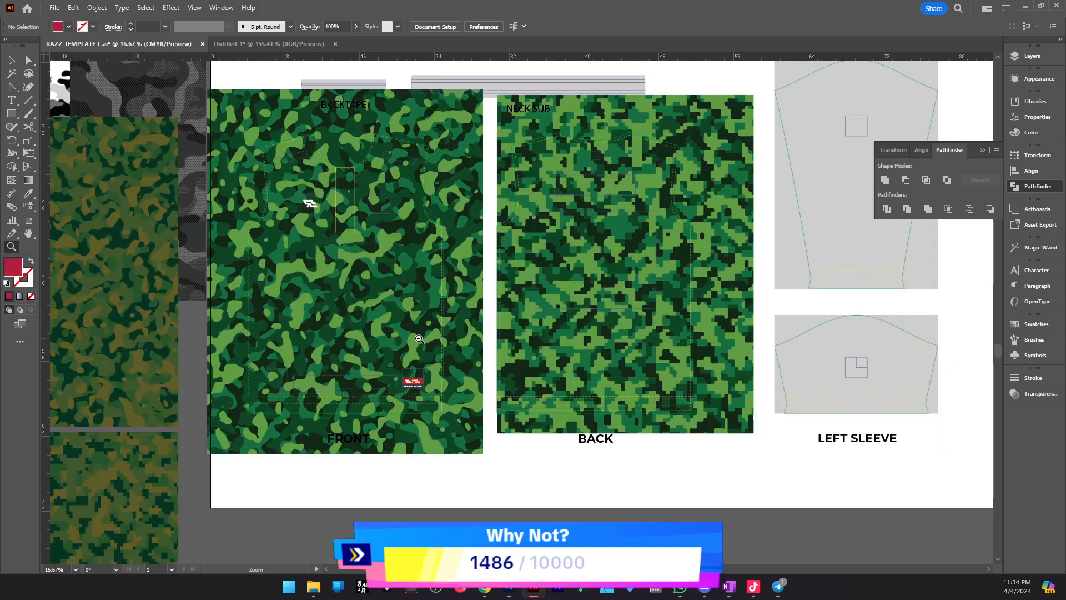
pyautogui.keyDown('alt'); pyautogui.click(422, 340); pyautogui.keyUp('alt')
pyautogui.moveTo(473, 325); pyautogui.dragTo(519, 343)
pyautogui.click(491, 248)
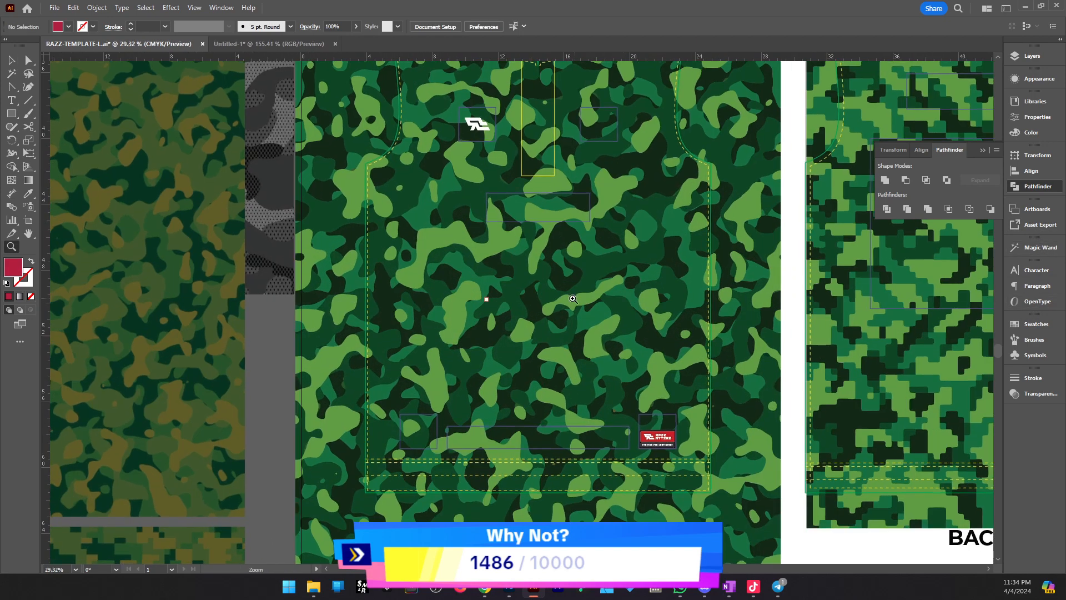
pyautogui.keyDown('ctrl'); pyautogui.click(529, 251); pyautogui.keyUp('ctrl')
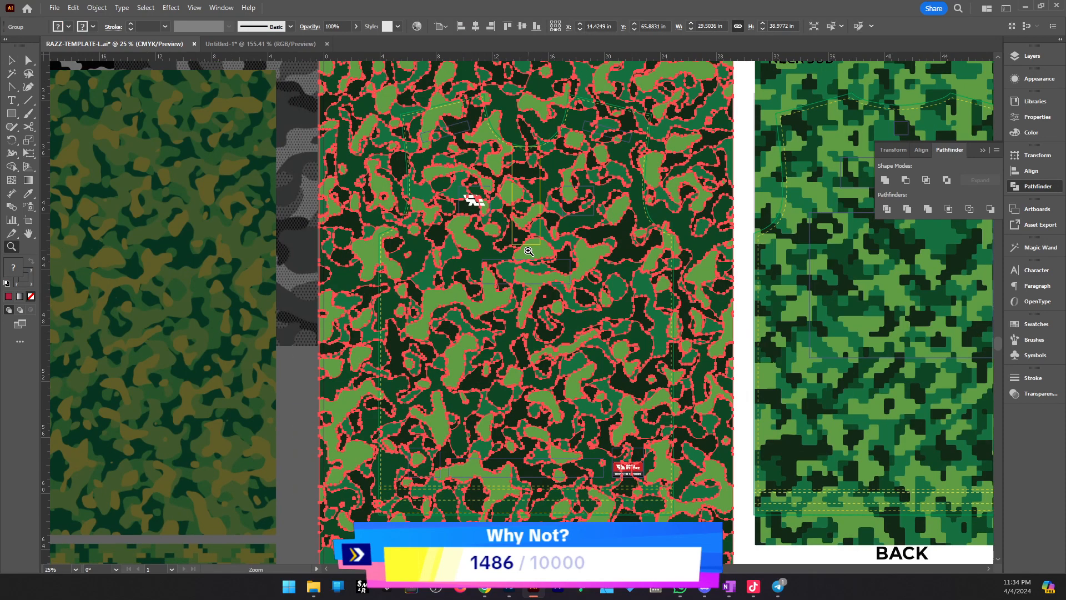
pyautogui.scroll(2, 529, 251)
pyautogui.press('v')
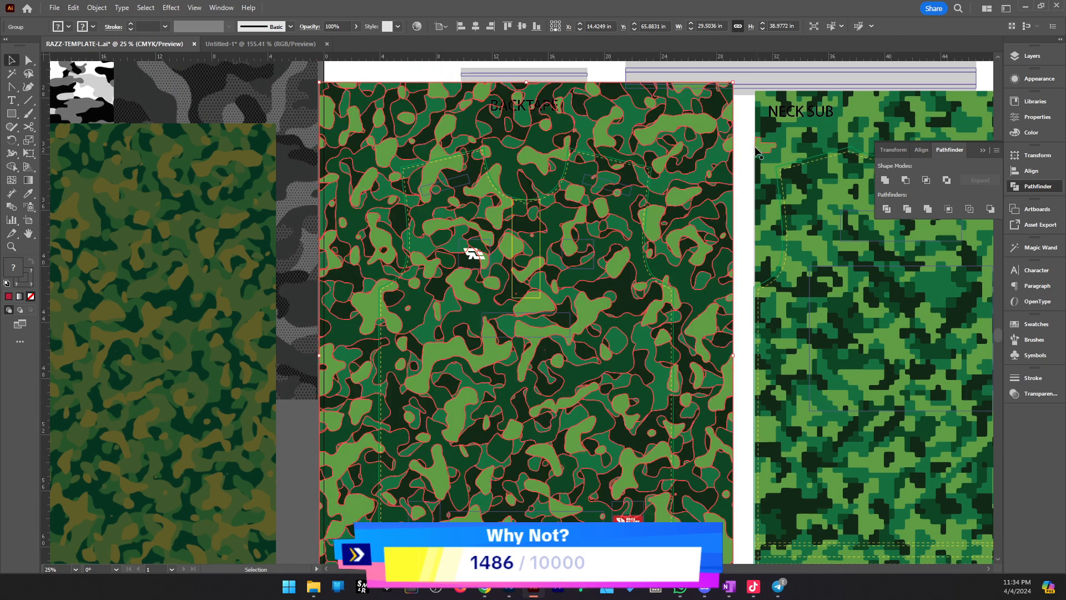
pyautogui.hotkey('ctrl', 'shift', 'a')
pyautogui.click(591, 151)
pyautogui.moveTo(526, 81); pyautogui.dragTo(539, 145)
pyautogui.scroll(-5, 527, 278)
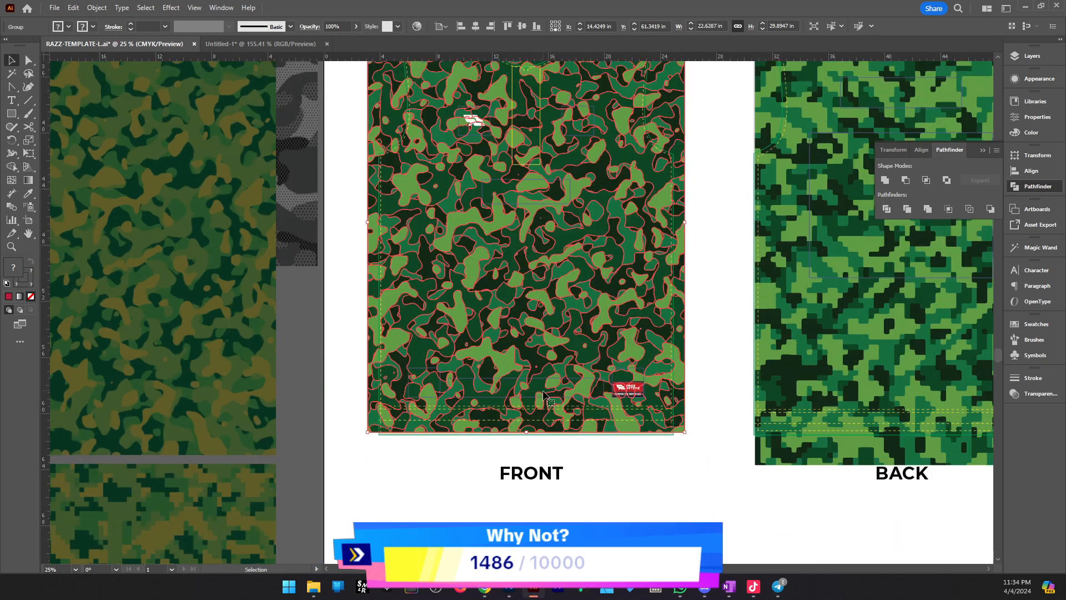
# Scale the camouflage group on the FRONT panel up proportionally to about 27 × 36 in, so it extends past the panel outline
pyautogui.moveTo(527, 436); pyautogui.dragTo(528, 493)
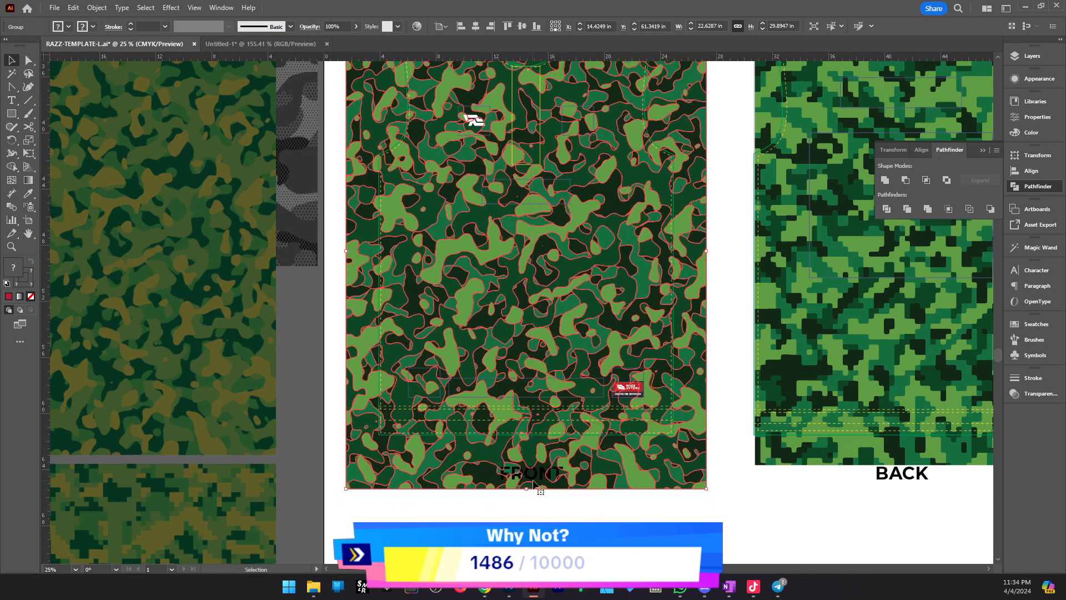
pyautogui.scroll(5, 572, 421)
pyautogui.moveTo(527, 160); pyautogui.dragTo(527, 134)
pyautogui.click(718, 314)
# Inspect the enlarged camouflage on the FRONT panel up close, briefly isolating its group
pyautogui.press('z')
pyautogui.click(525, 336)
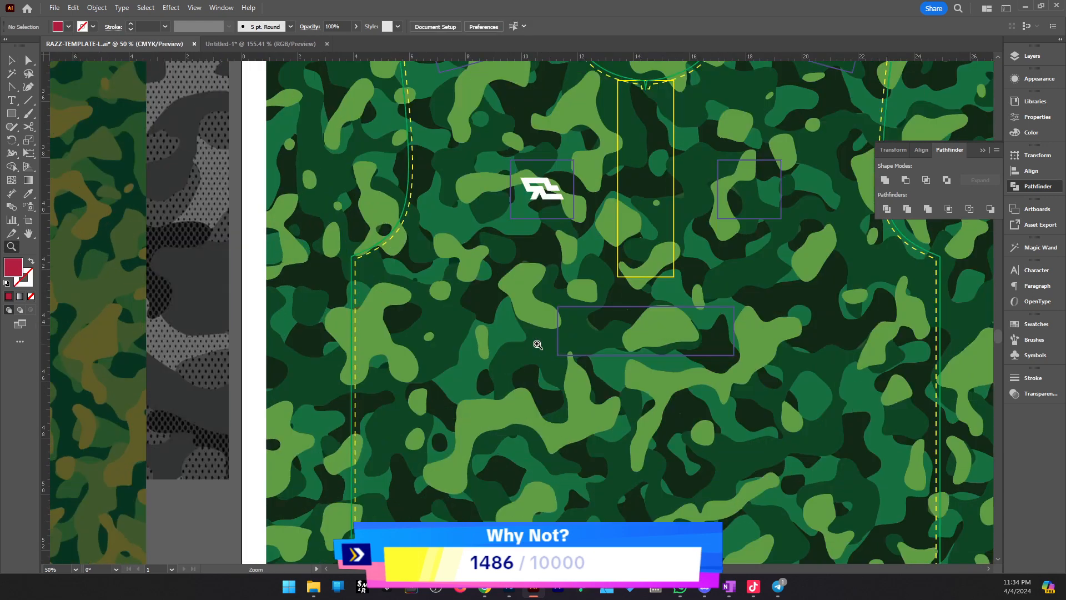
pyautogui.click(551, 340)
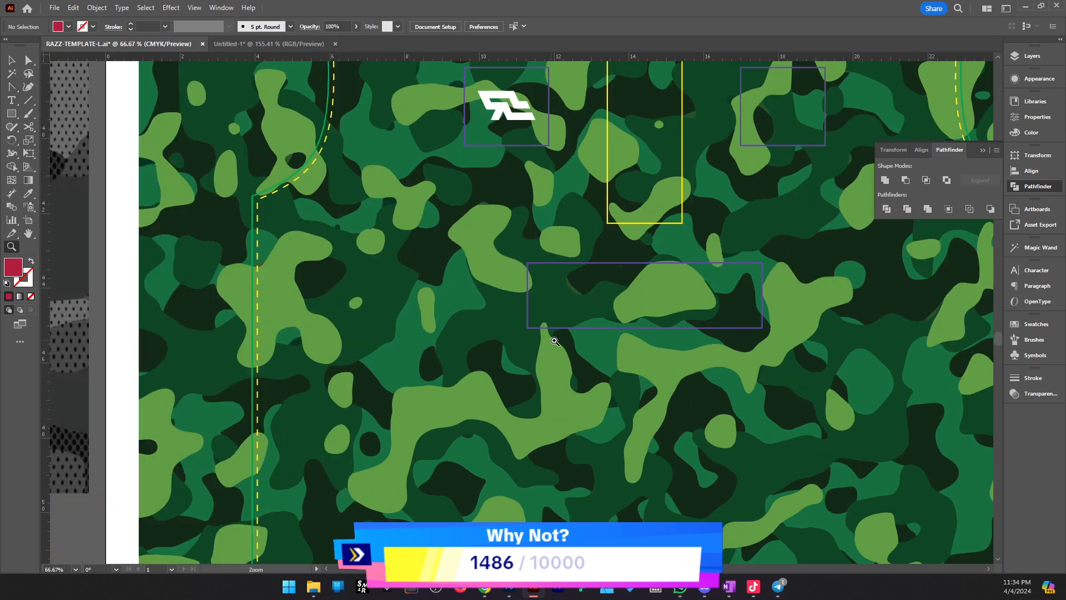
pyautogui.press('v')
pyautogui.doubleClick(555, 373)
pyautogui.press('z')
pyautogui.keyDown('alt'); pyautogui.click(552, 373); pyautogui.keyUp('alt')
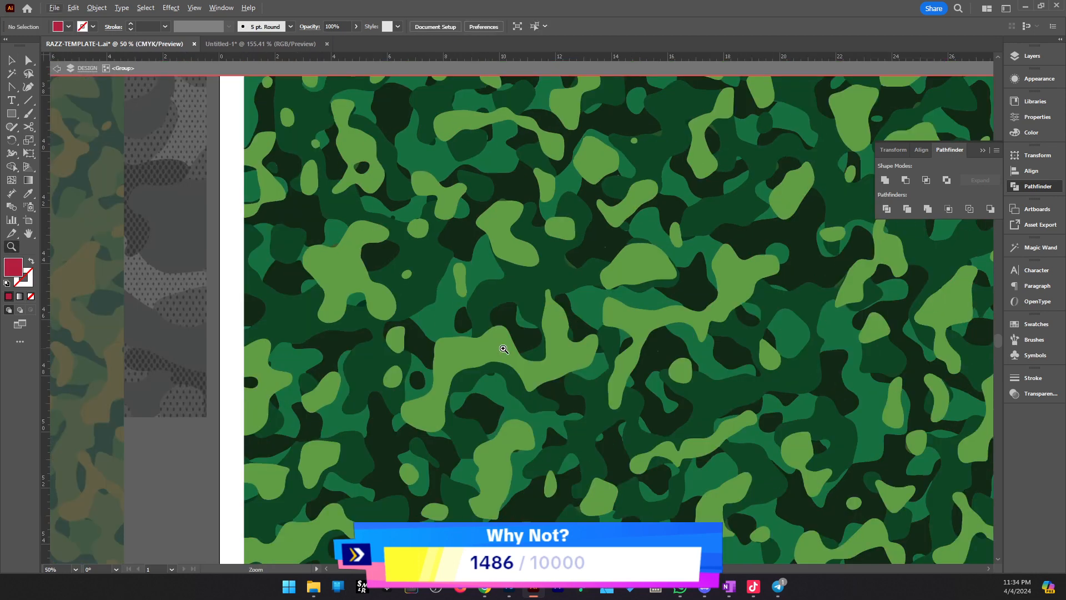
pyautogui.moveTo(565, 336); pyautogui.dragTo(854, 386)
pyautogui.click(471, 367)
pyautogui.press('v')
pyautogui.doubleClick(493, 285)
# Move the olive-brown camouflage image down and away so it uncovers most of the dark mesh camouflage image
pyautogui.press('z')
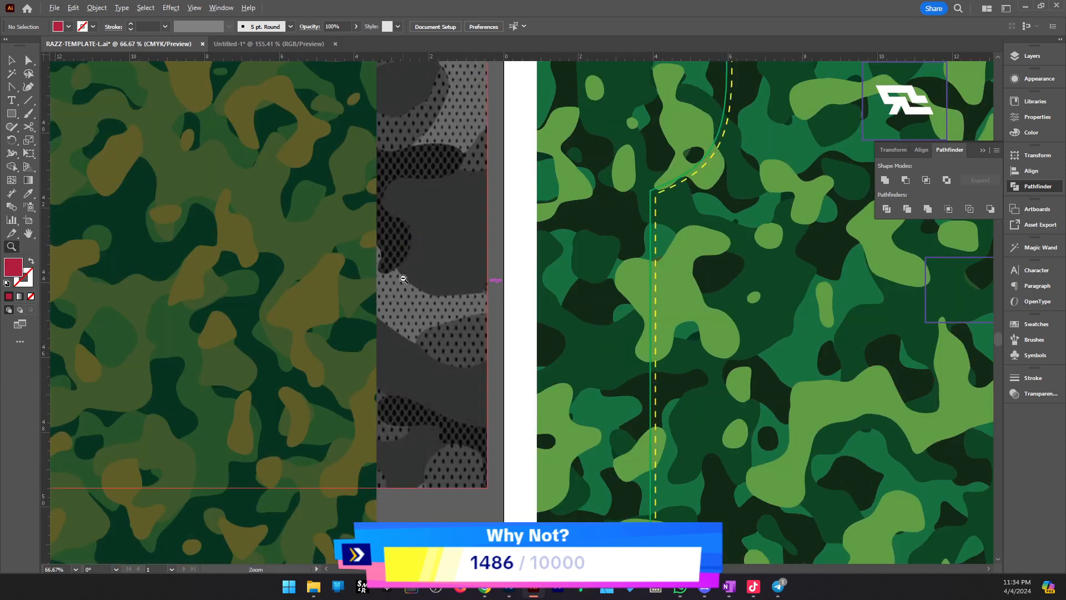
pyautogui.keyDown('alt'); pyautogui.click(409, 283); pyautogui.keyUp('alt')
pyautogui.keyDown('alt'); pyautogui.click(408, 283); pyautogui.keyUp('alt')
pyautogui.keyDown('alt'); pyautogui.click(408, 283); pyautogui.keyUp('alt')
pyautogui.press('v')
pyautogui.moveTo(504, 251); pyautogui.dragTo(361, 488)
# Examine the mesh texture of the dark grey camouflage image up close
pyautogui.press('z')
pyautogui.click(552, 315)
pyautogui.click(551, 313)
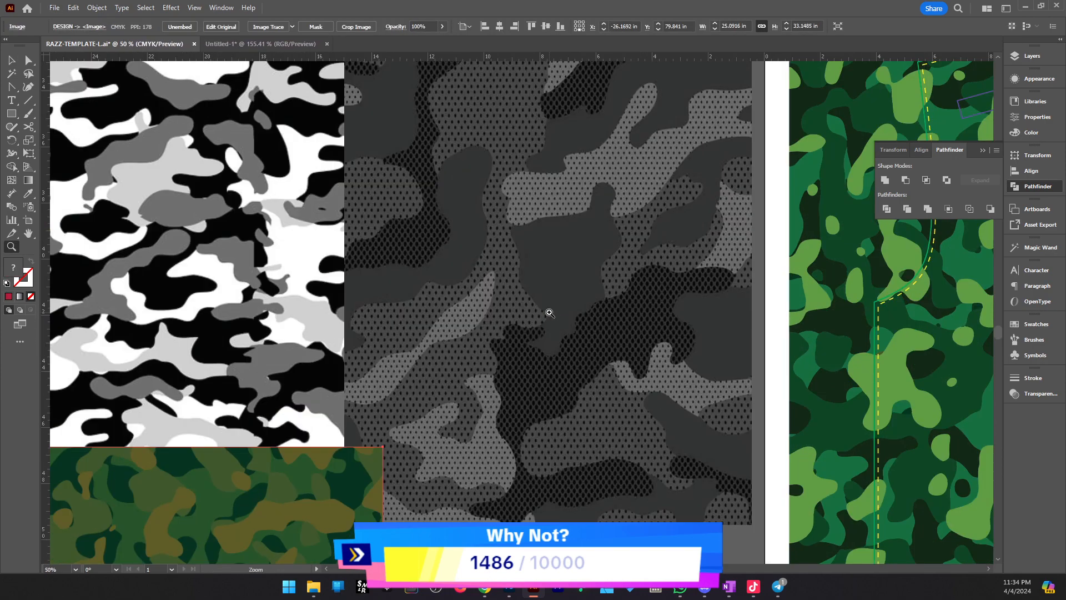
pyautogui.click(550, 315)
pyautogui.click(557, 317)
pyautogui.moveTo(683, 465); pyautogui.dragTo(504, 460)
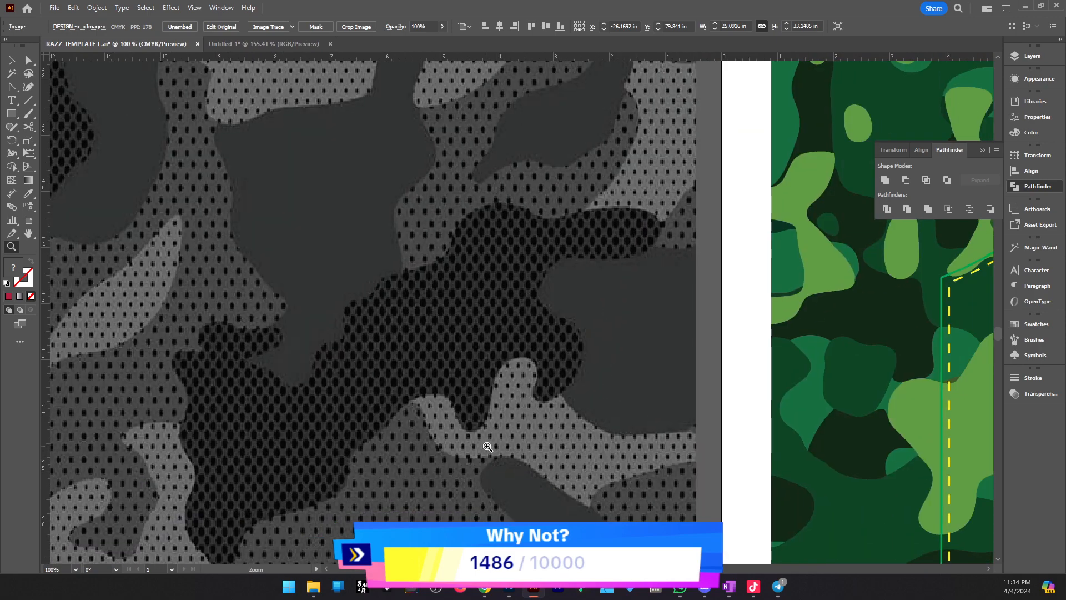
pyautogui.scroll(-5, 652, 320)
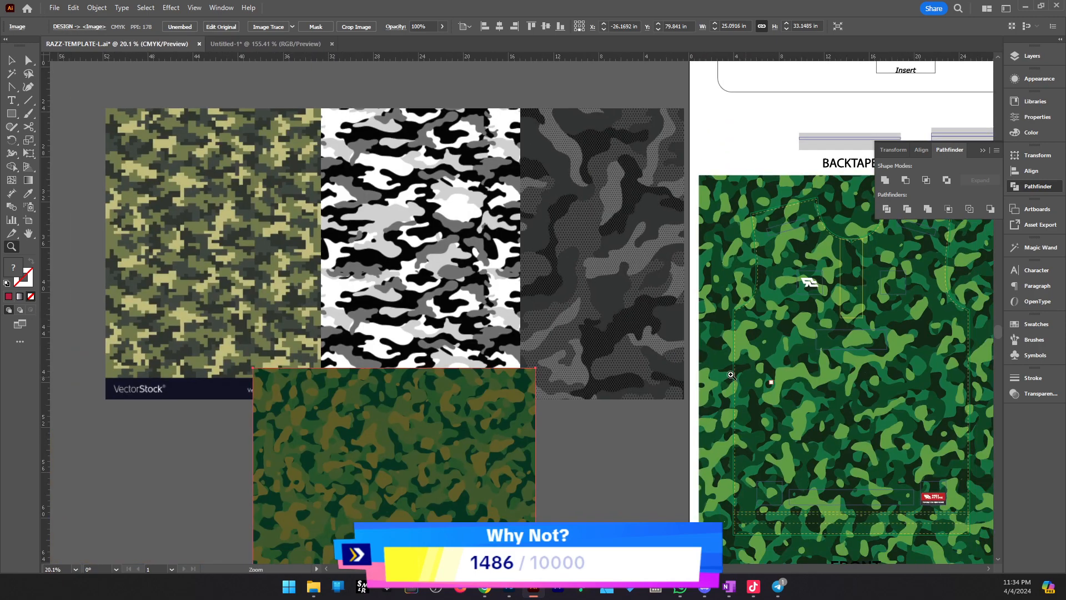
# Isolate the camouflage group on the FRONT panel and select one dark-green shape in it
pyautogui.click(707, 371)
pyautogui.click(720, 353)
pyautogui.click(363, 284)
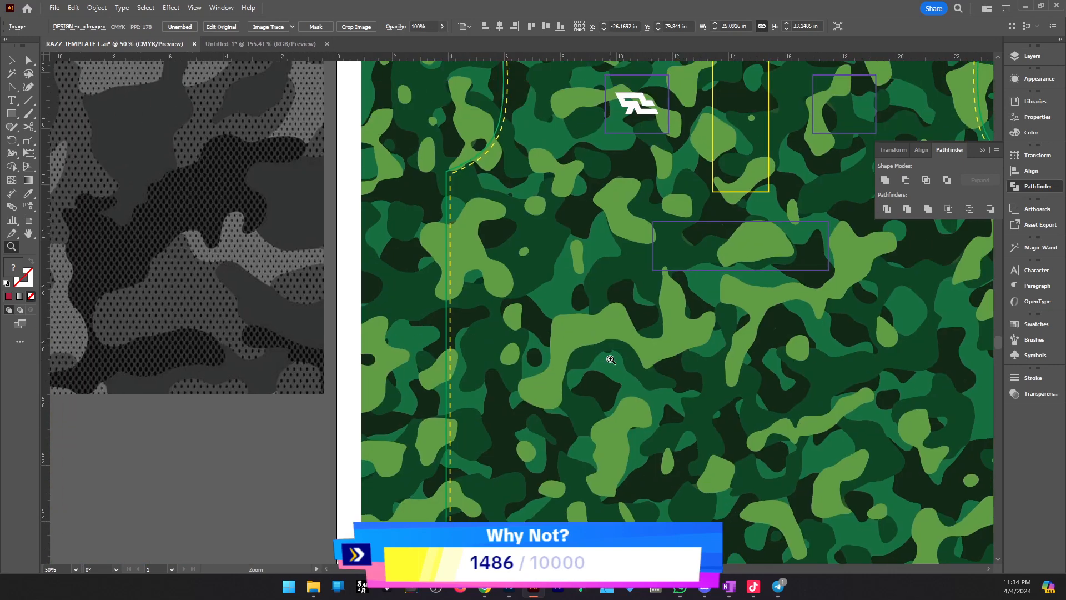
pyautogui.click(634, 282)
pyautogui.moveTo(542, 291); pyautogui.dragTo(690, 319)
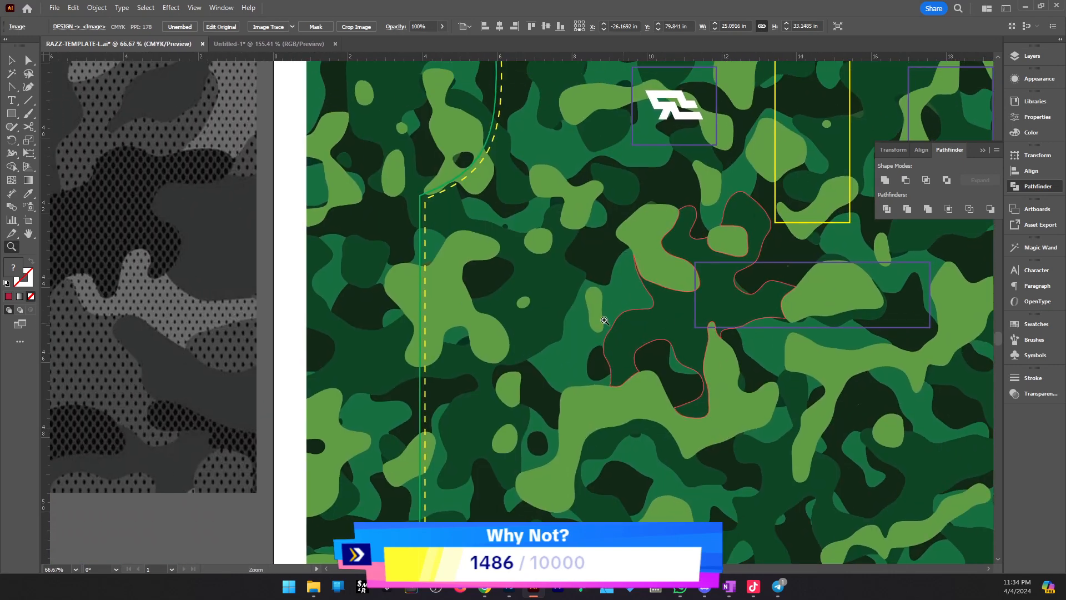
pyautogui.click(601, 320)
pyautogui.doubleClick(640, 327)
pyautogui.click(648, 319)
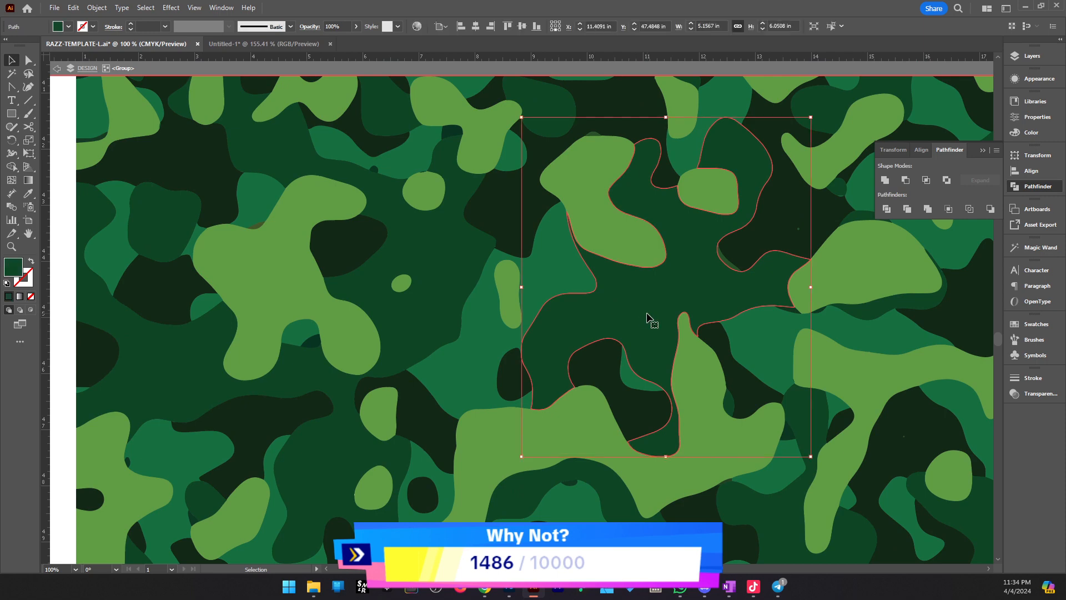
# Use the Magic Wand to select every shape sharing the dark-green fill in the isolated group
pyautogui.press('y')
pyautogui.click(648, 318)
pyautogui.press('z')
pyautogui.keyDown('alt'); pyautogui.click(543, 293); pyautogui.keyUp('alt')
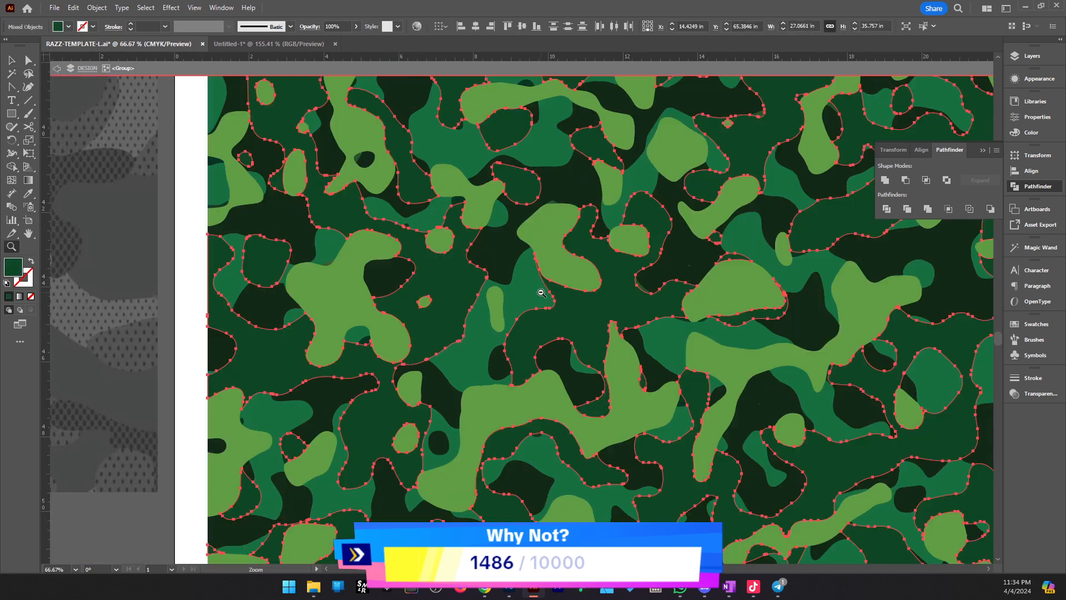
pyautogui.keyDown('alt'); pyautogui.click(542, 294); pyautogui.keyUp('alt')
pyautogui.keyDown('alt'); pyautogui.click(554, 322); pyautogui.keyUp('alt')
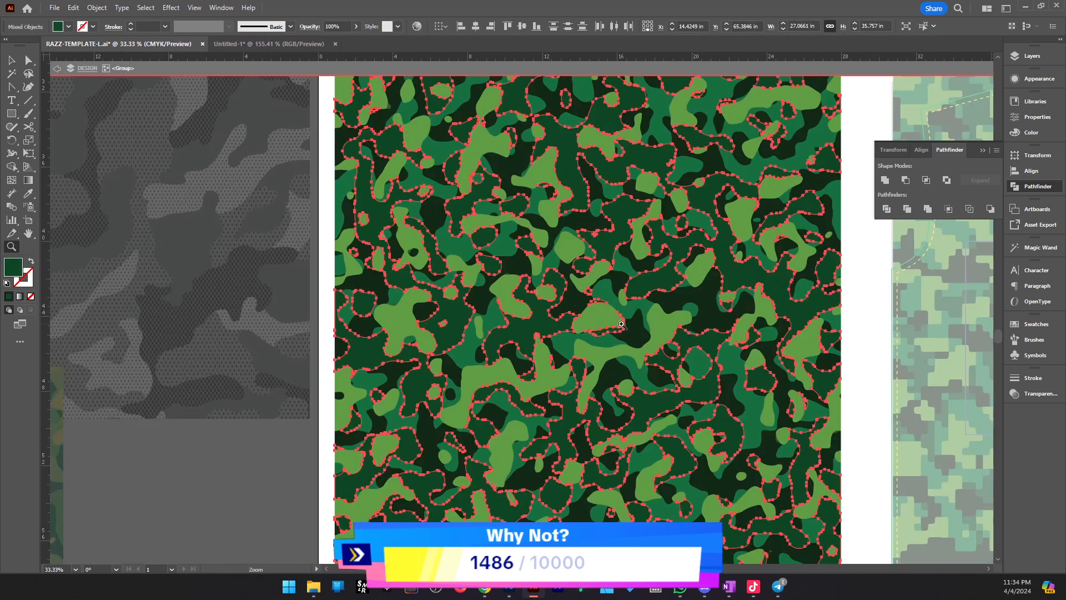
# Set the Magic Wand's fill color tolerance to 90 and select similar colours starting from a dark-green shape
pyautogui.click(1034, 249)
pyautogui.press('y')
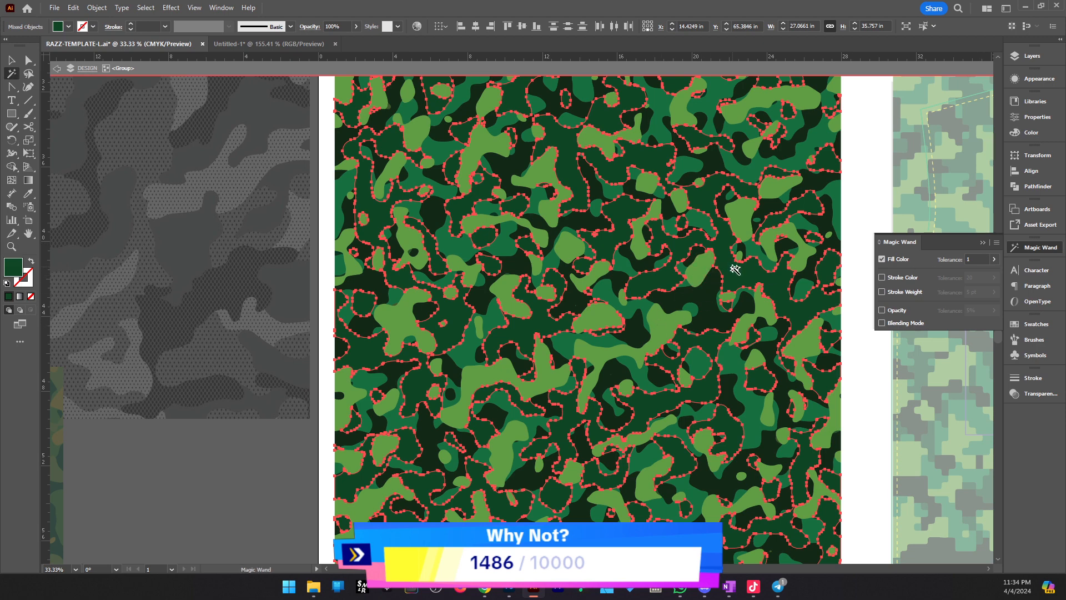
pyautogui.click(947, 260)
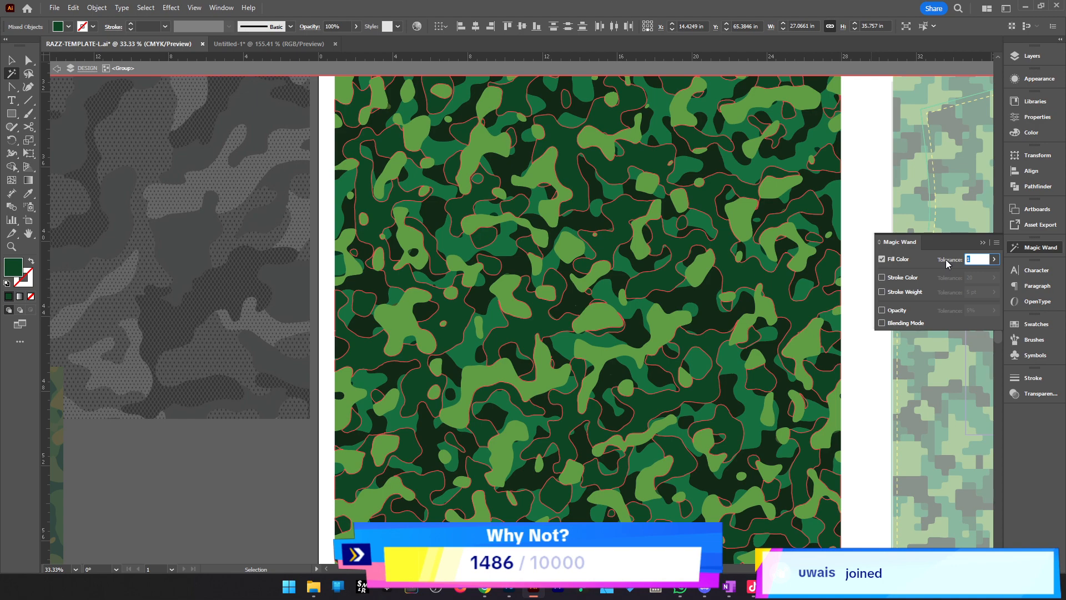
pyautogui.write('90')
pyautogui.press('Return')
pyautogui.click(675, 289)
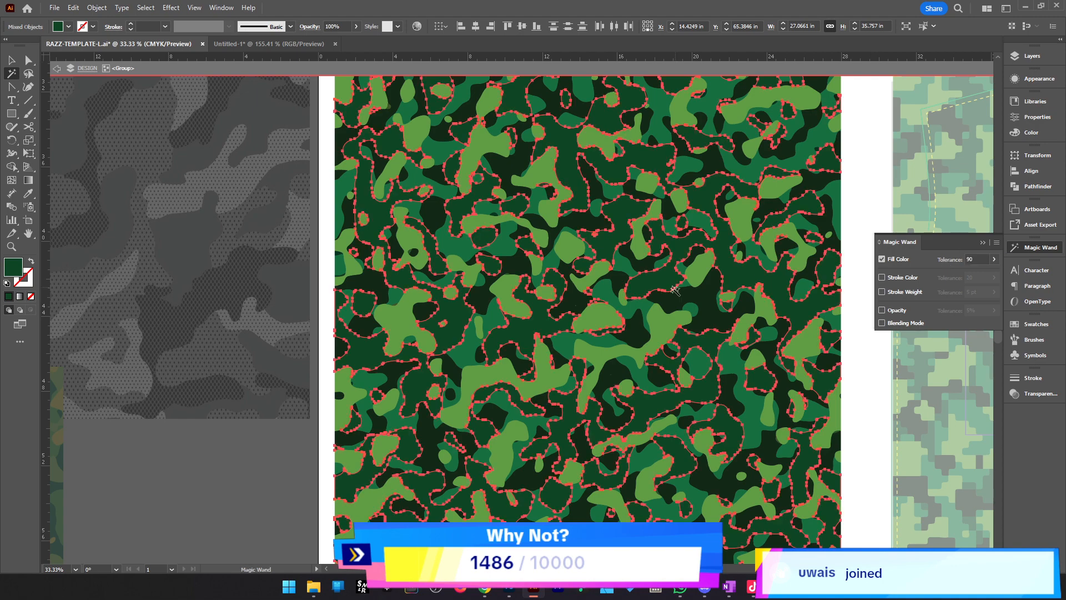
pyautogui.press('z')
pyautogui.click(622, 339)
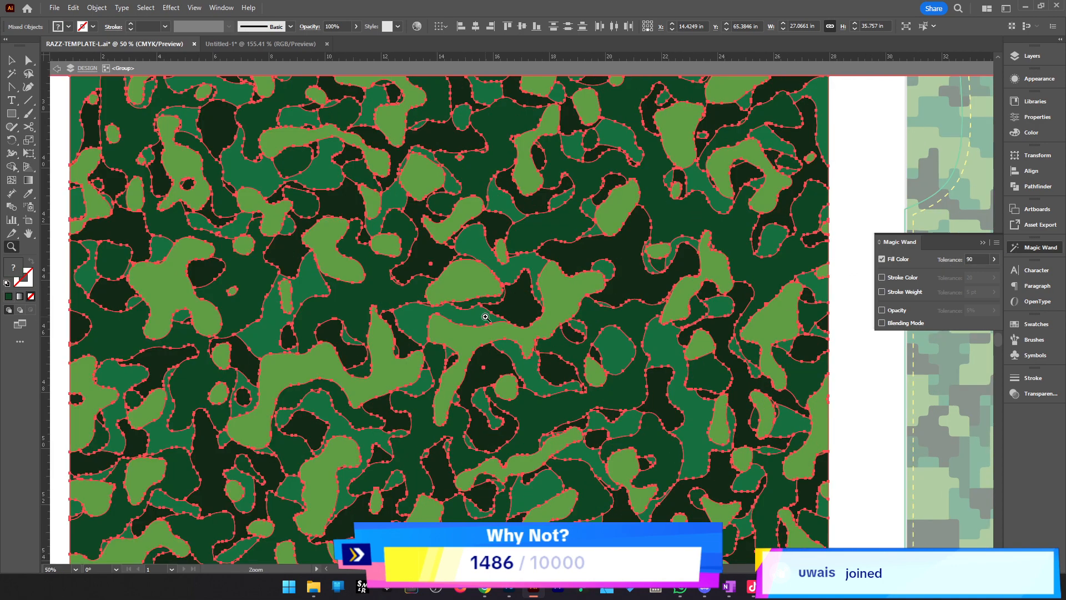
pyautogui.click(486, 317)
pyautogui.keyDown('alt'); pyautogui.click(574, 368); pyautogui.keyUp('alt')
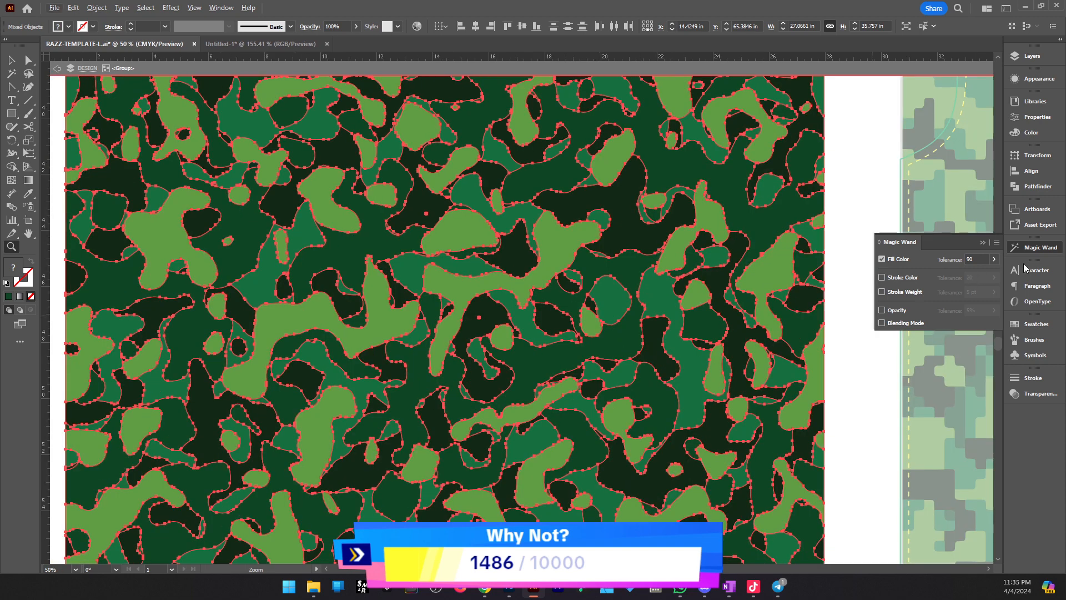
# Set the Magic Wand's fill color tolerance to 1
pyautogui.click(972, 259)
pyautogui.write('1')
pyautogui.press('Return')
pyautogui.moveTo(640, 371); pyautogui.dragTo(669, 369)
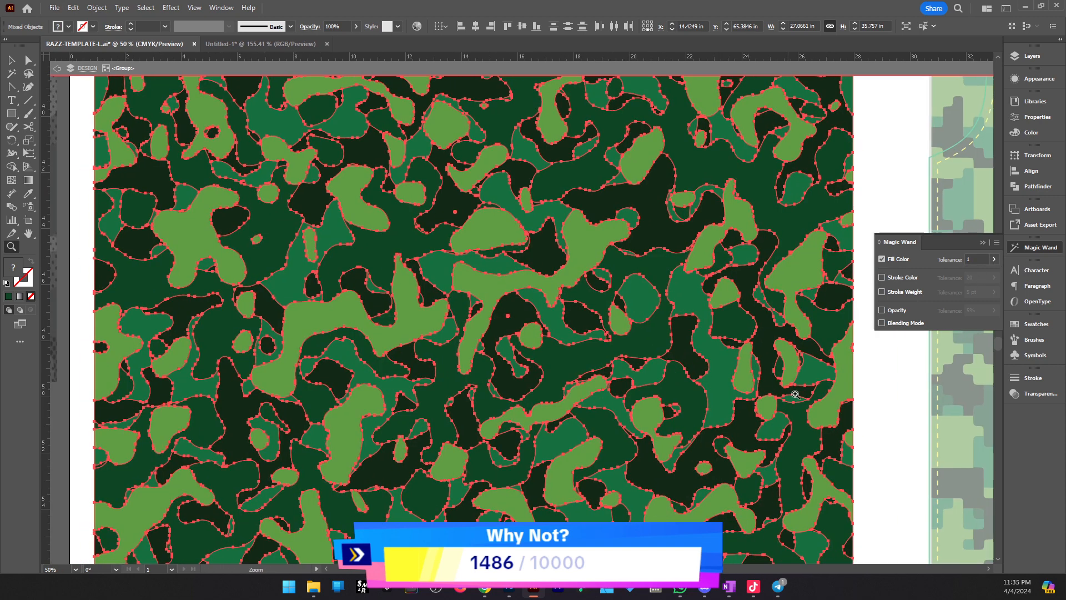
pyautogui.click(819, 395)
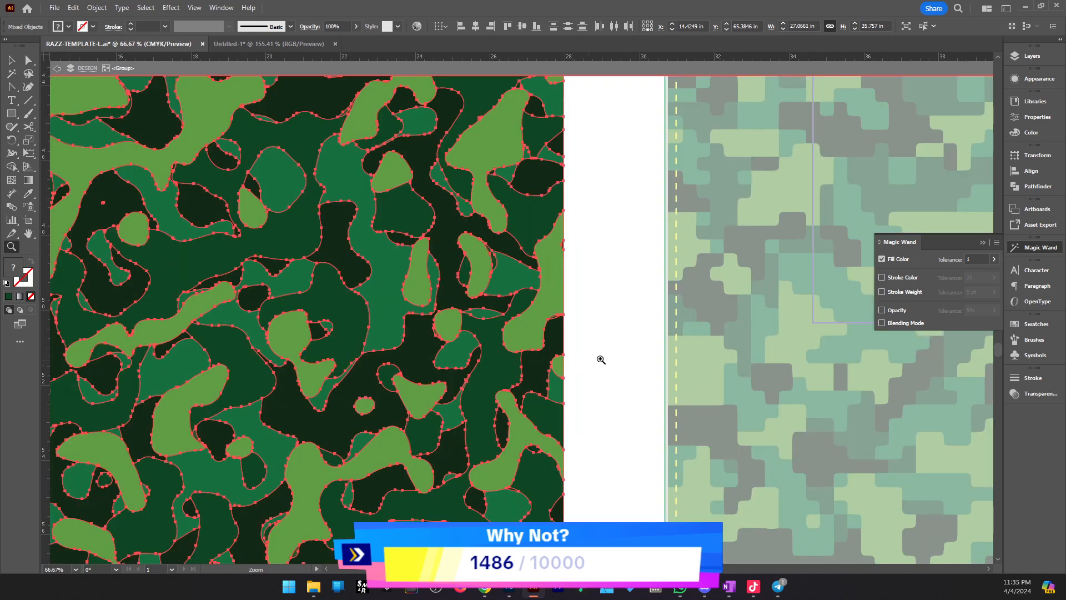
# Clear the selection and select only the dark-green shapes of the isolated camouflage with the Magic Wand
pyautogui.press('v')
pyautogui.click(602, 360)
pyautogui.press('z')
pyautogui.moveTo(548, 386); pyautogui.dragTo(772, 399)
pyautogui.keyDown('alt'); pyautogui.click(501, 336); pyautogui.keyUp('alt')
pyautogui.moveTo(543, 336); pyautogui.dragTo(748, 352)
pyautogui.press('y')
pyautogui.click(623, 333)
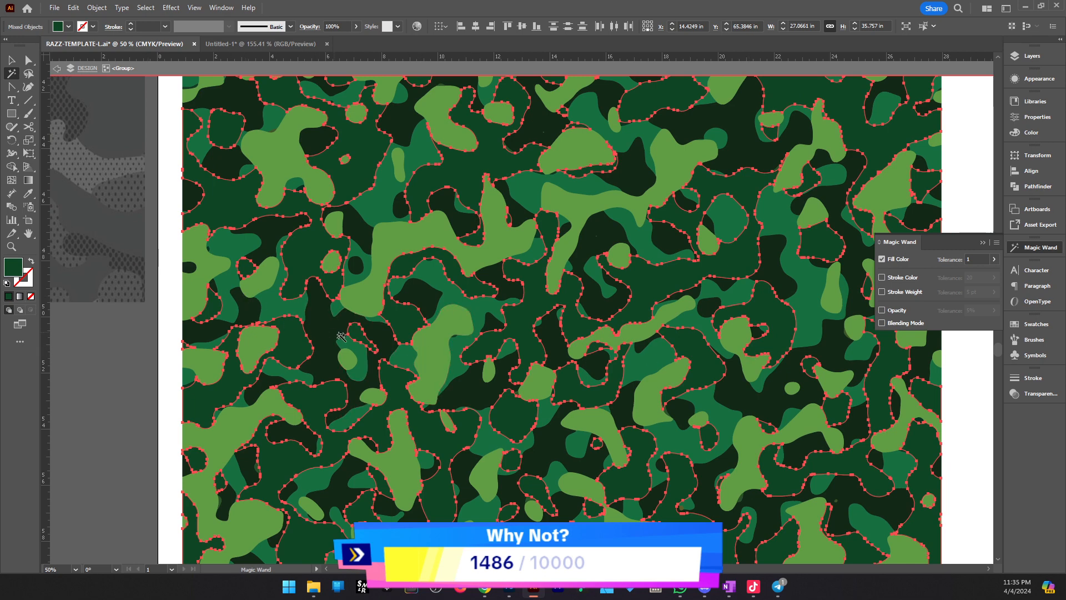
# Combine the selected dark-green shapes into one compound path, deselect it and leave isolation mode
pyautogui.moveTo(376, 344); pyautogui.dragTo(498, 354)
pyautogui.press('z')
pyautogui.click(529, 356)
pyautogui.press('v')
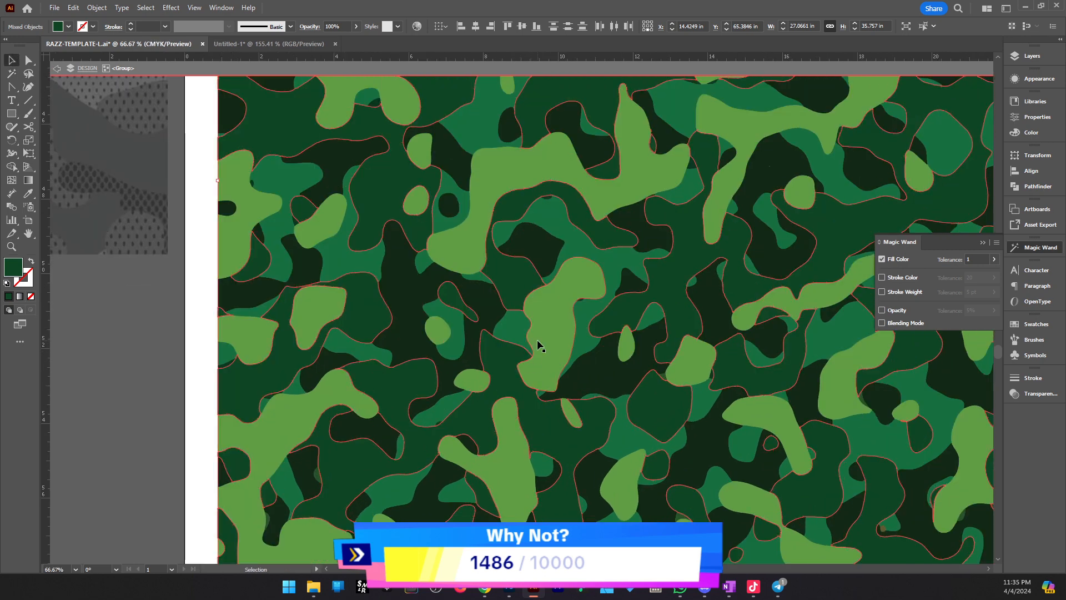
pyautogui.rightClick(511, 381)
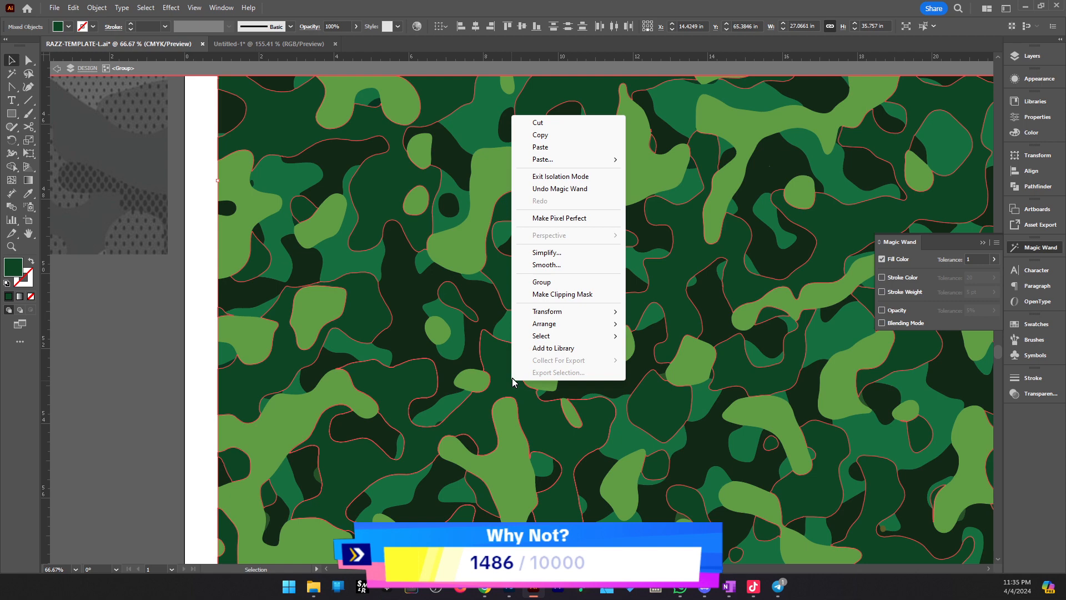
pyautogui.click(499, 360)
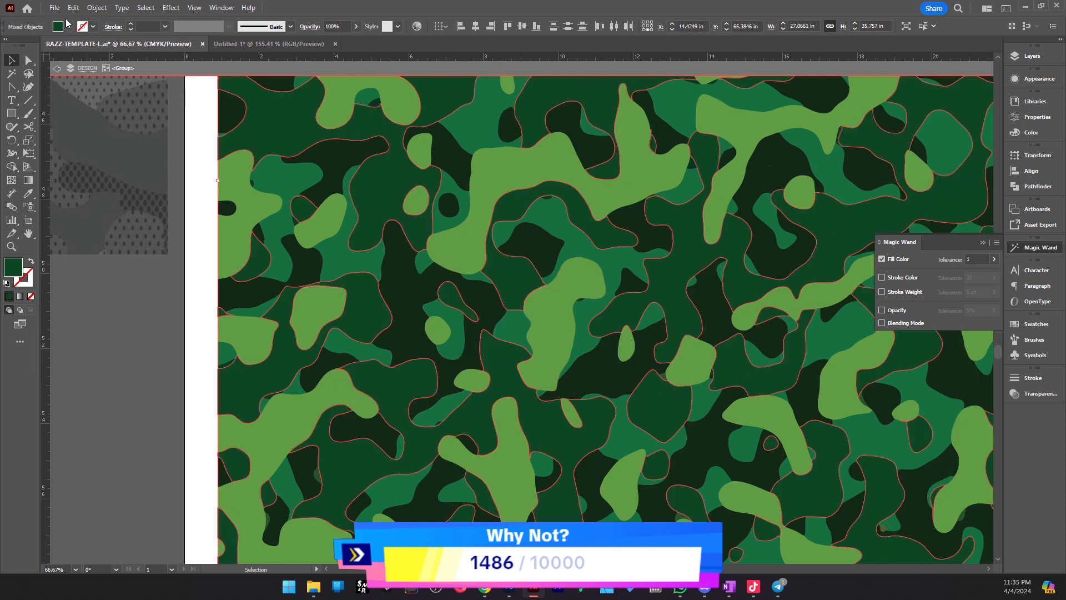
pyautogui.click(95, 8)
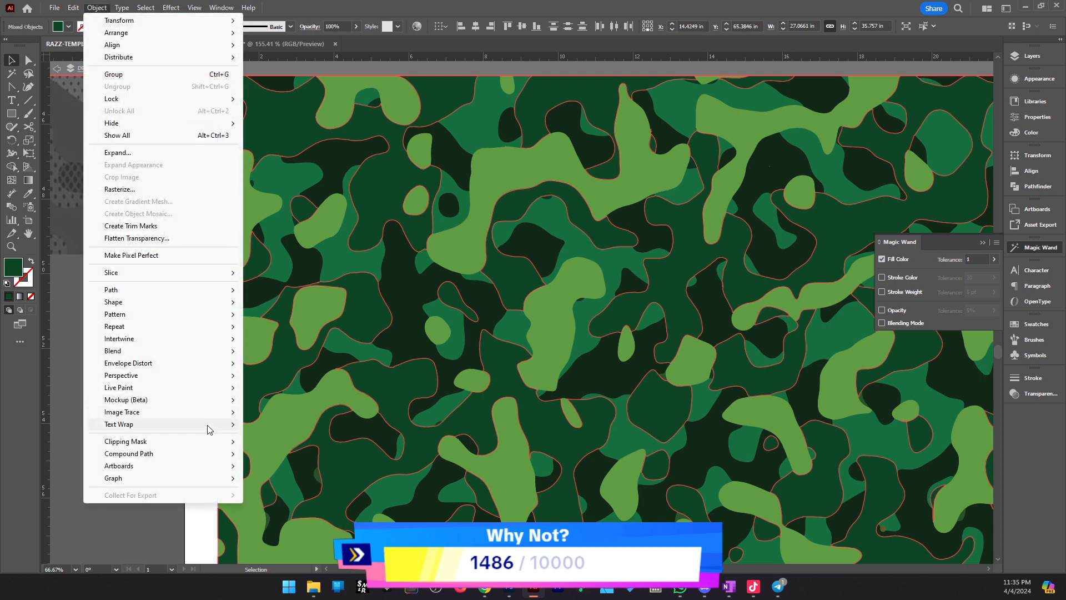
pyautogui.moveTo(203, 455)
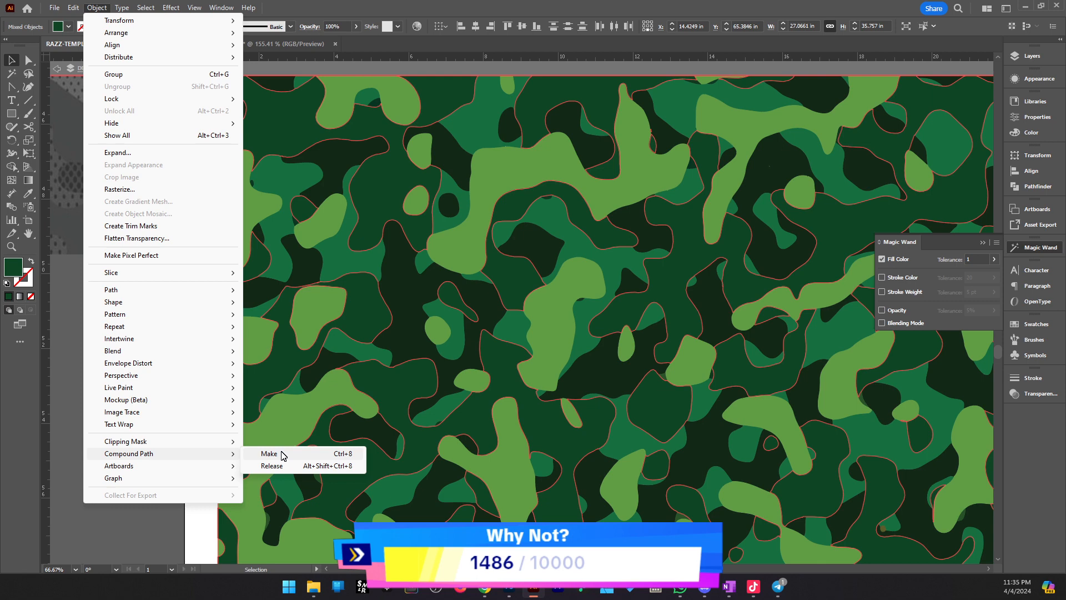
pyautogui.click(283, 456)
pyautogui.scroll(-2, 445, 306)
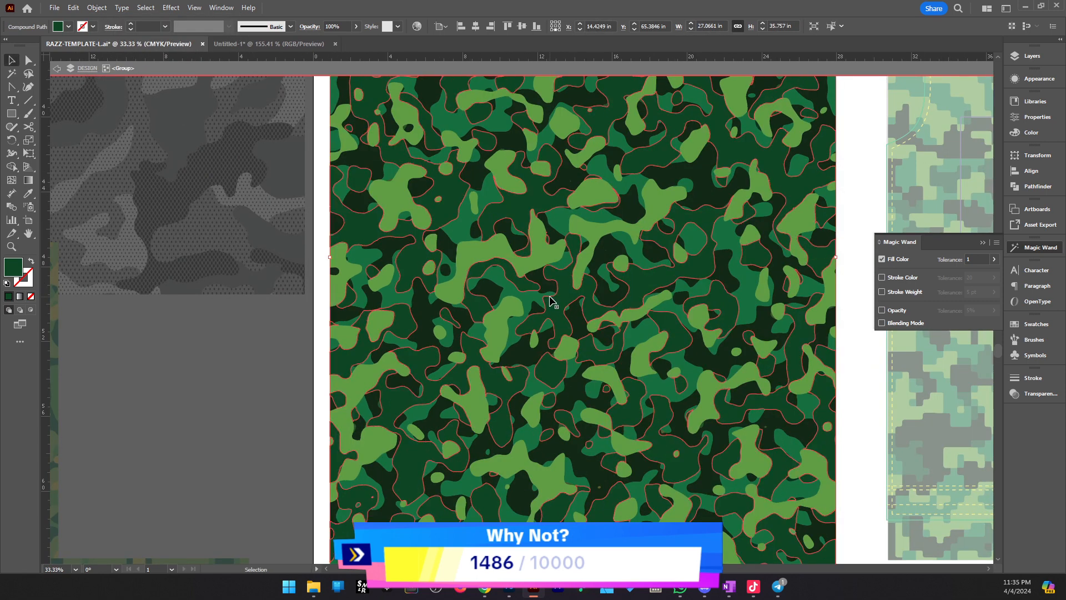
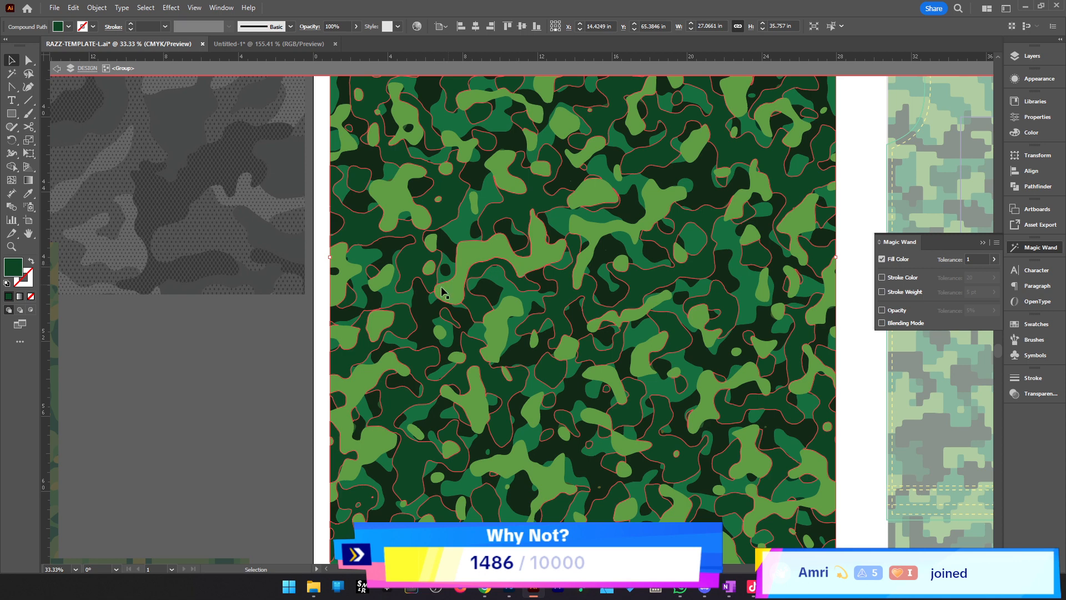
pyautogui.click(315, 310)
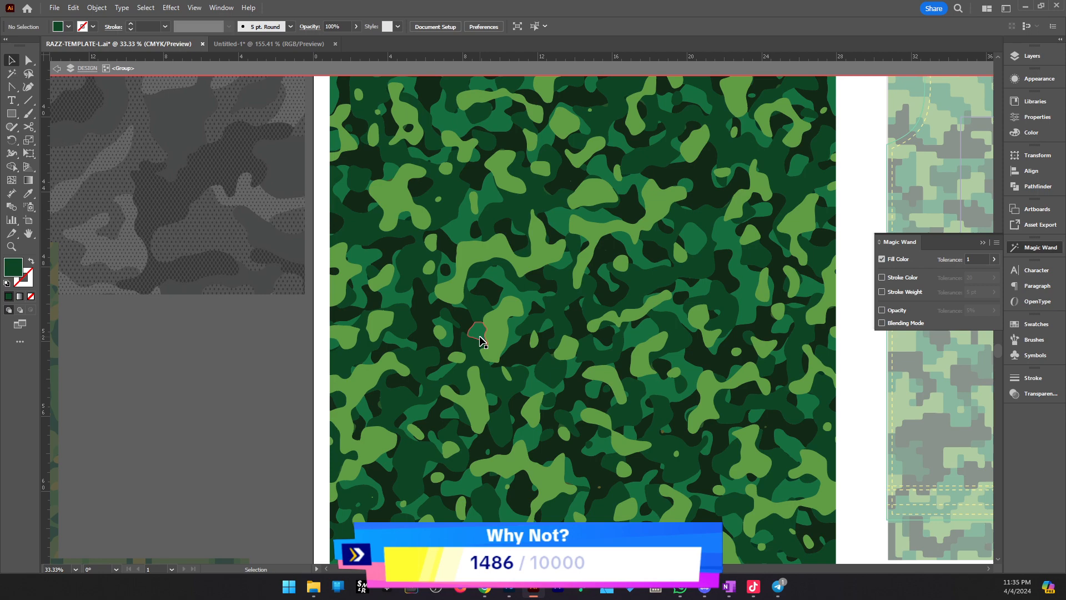
pyautogui.hscroll(-6, 533, 338)
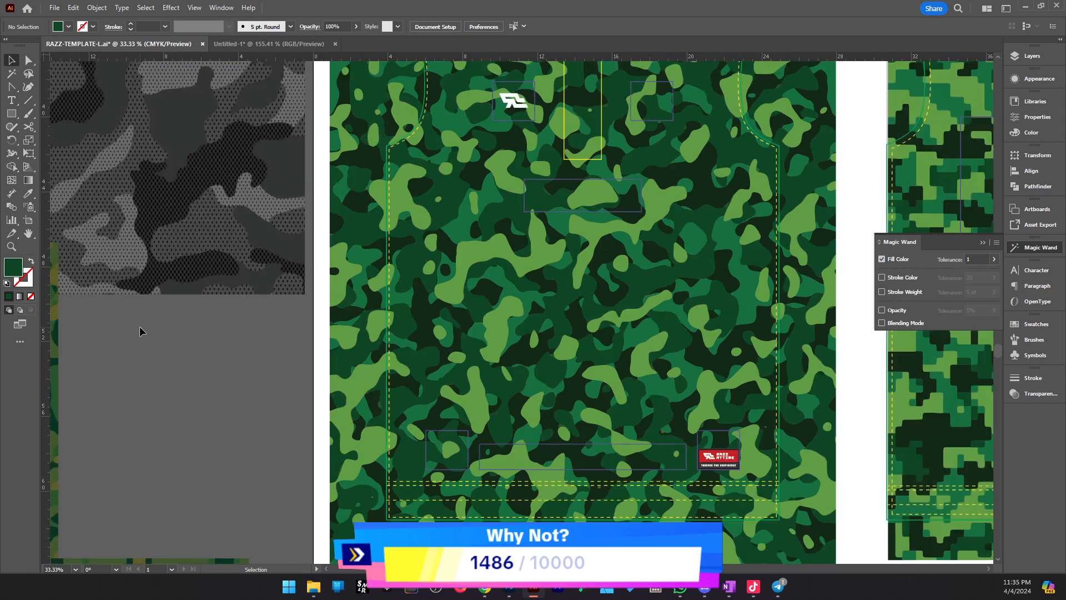
# Draw a dark-green square about 2.48 in wide on the empty canvas below the dark mesh camouflage image
pyautogui.click(11, 113)
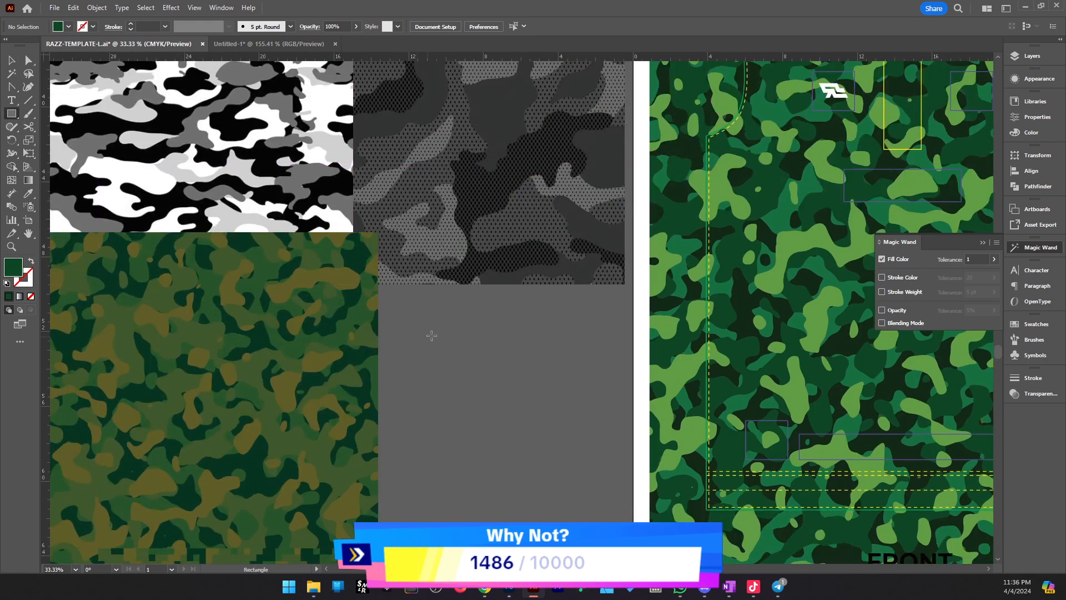
pyautogui.moveTo(435, 332); pyautogui.dragTo(468, 378)
pyautogui.press('v')
pyautogui.click(517, 345)
pyautogui.press('z')
pyautogui.click(516, 345)
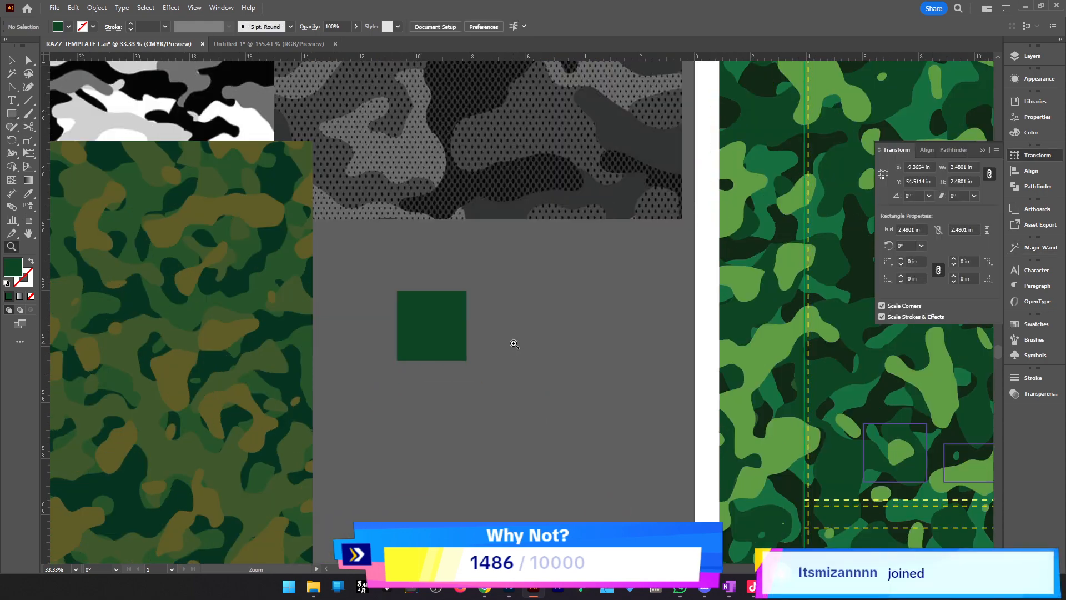
pyautogui.click(512, 344)
# Duplicate the dark-green square twice to its right to make an evenly spaced row of three
pyautogui.press('v')
pyautogui.moveTo(419, 309); pyautogui.dragTo(536, 310)
pyautogui.hotkey('ctrl', 'd')
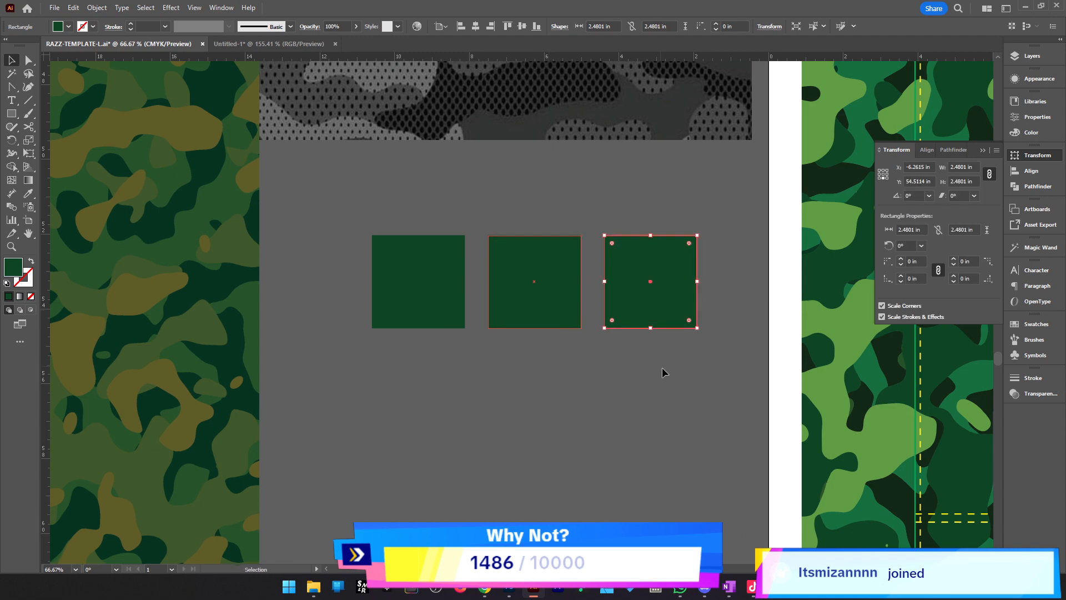
# Copy the row of three squares straight down to form a second row below it, and deselect
pyautogui.moveTo(661, 374); pyautogui.dragTo(383, 278)
pyautogui.moveTo(462, 289); pyautogui.dragTo(466, 454)
pyautogui.click(555, 363)
pyautogui.press('z')
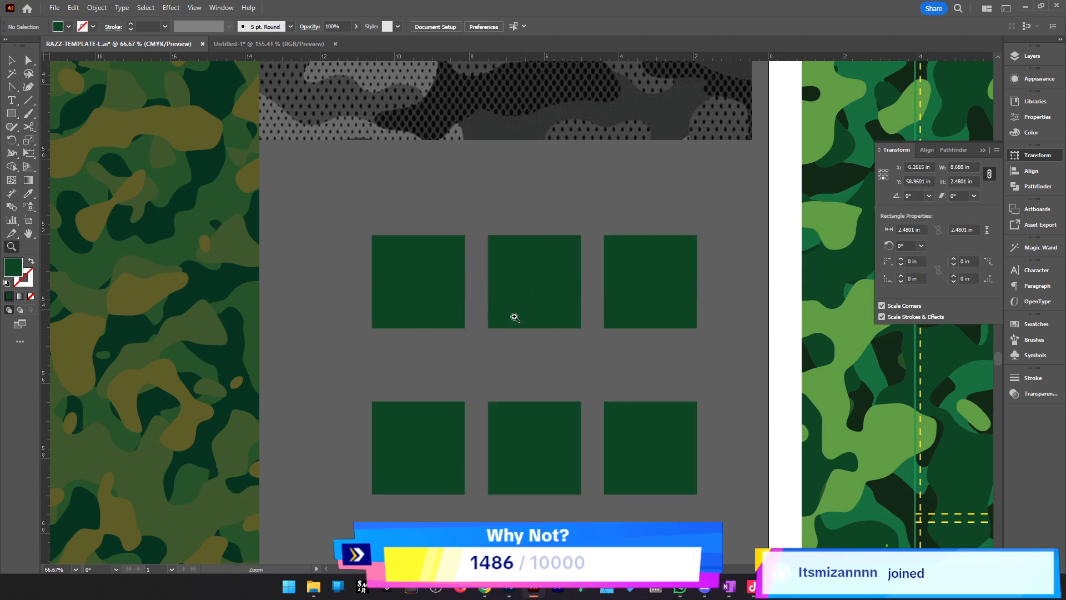
pyautogui.keyDown('alt'); pyautogui.click(514, 317); pyautogui.keyUp('alt')
pyautogui.press('v')
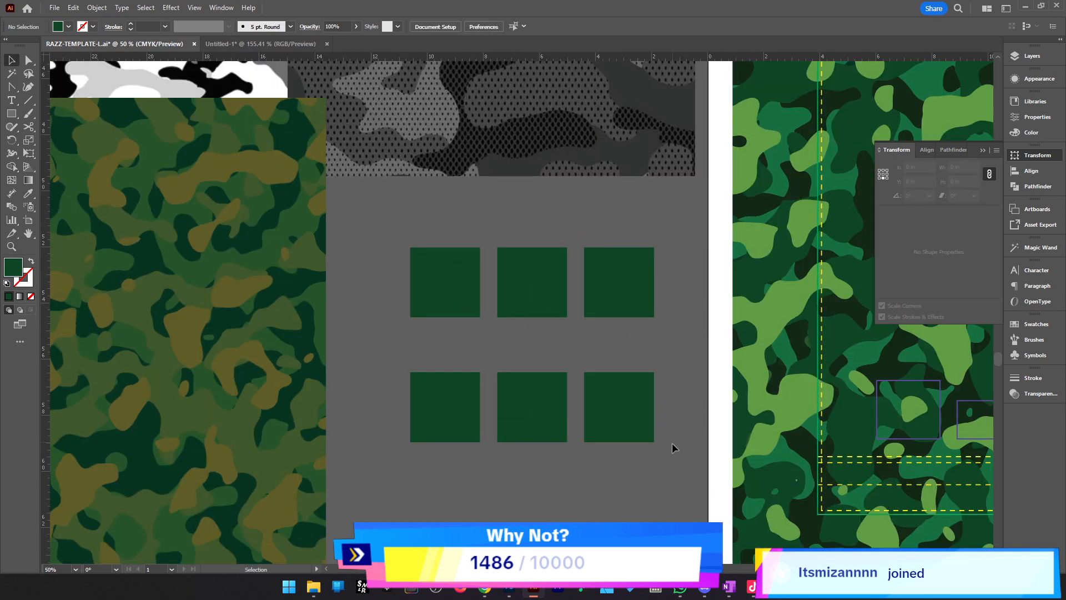
# Group the three dark-green squares of the upper row
pyautogui.moveTo(374, 266); pyautogui.dragTo(373, 264)
pyautogui.moveTo(644, 311); pyautogui.dragTo(647, 314)
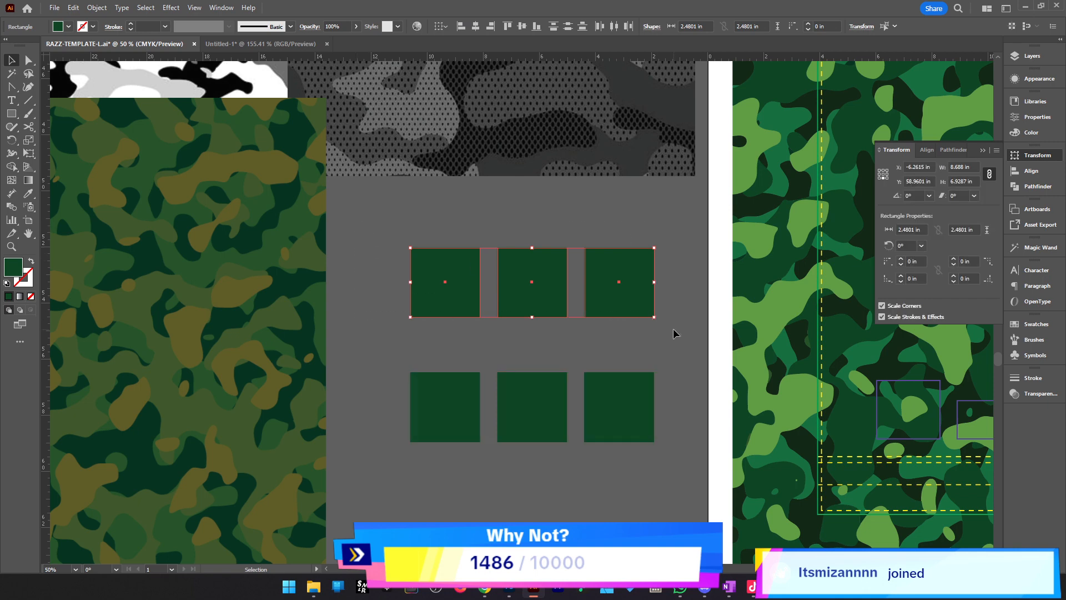
pyautogui.press('a')
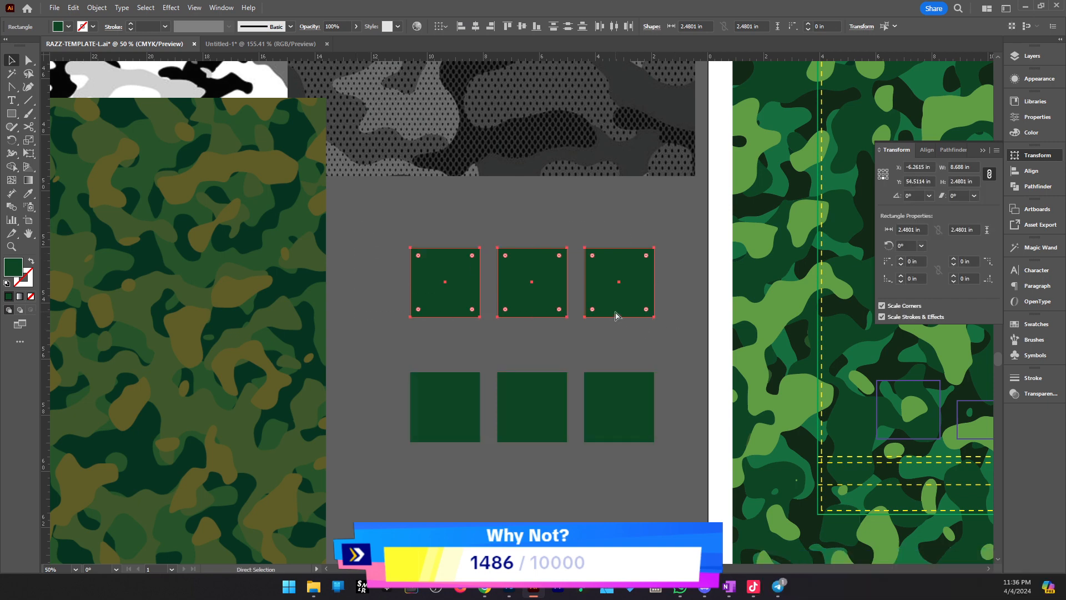
pyautogui.press('v')
# Combine the three dark-green squares of the lower row into one compound path
pyautogui.moveTo(678, 479); pyautogui.dragTo(408, 377)
pyautogui.click(96, 8)
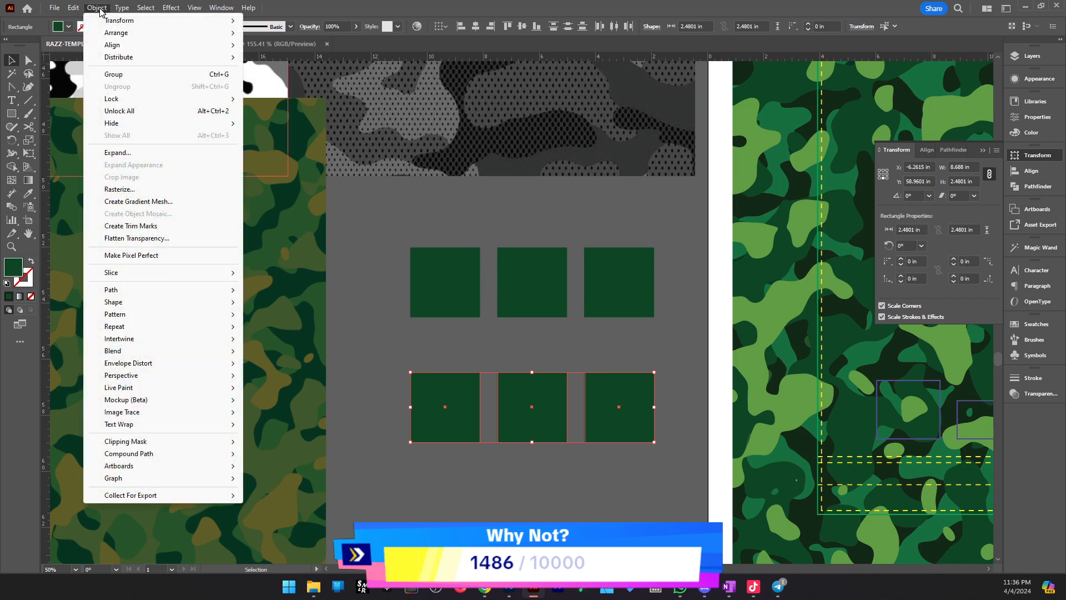
pyautogui.moveTo(205, 459)
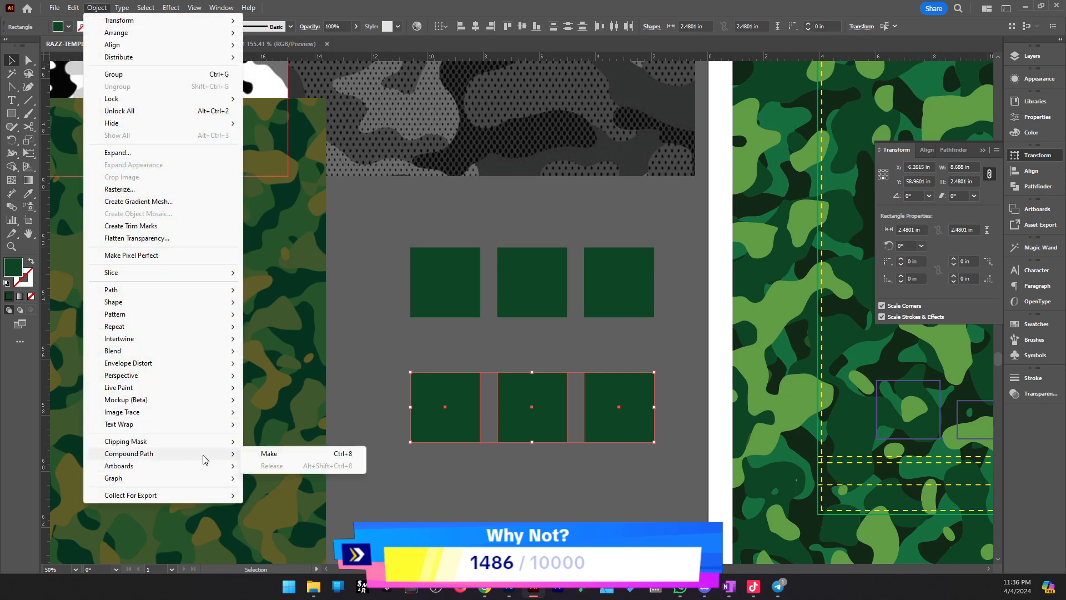
pyautogui.click(275, 455)
# Select the upper group of squares and open the Basic Graphics_Dots pattern swatch library
pyautogui.click(529, 276)
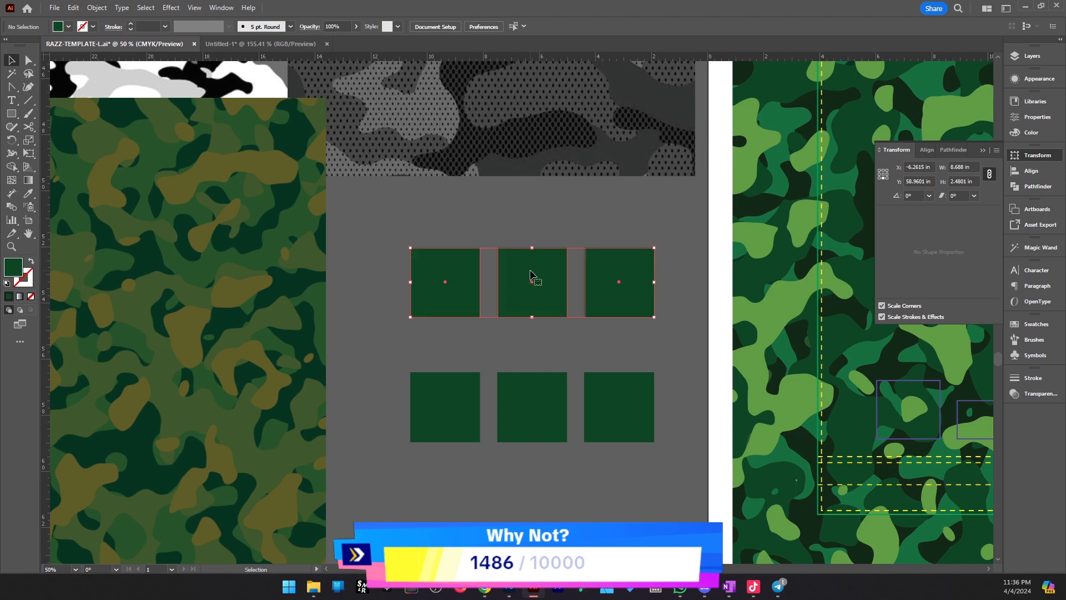
pyautogui.click(67, 27)
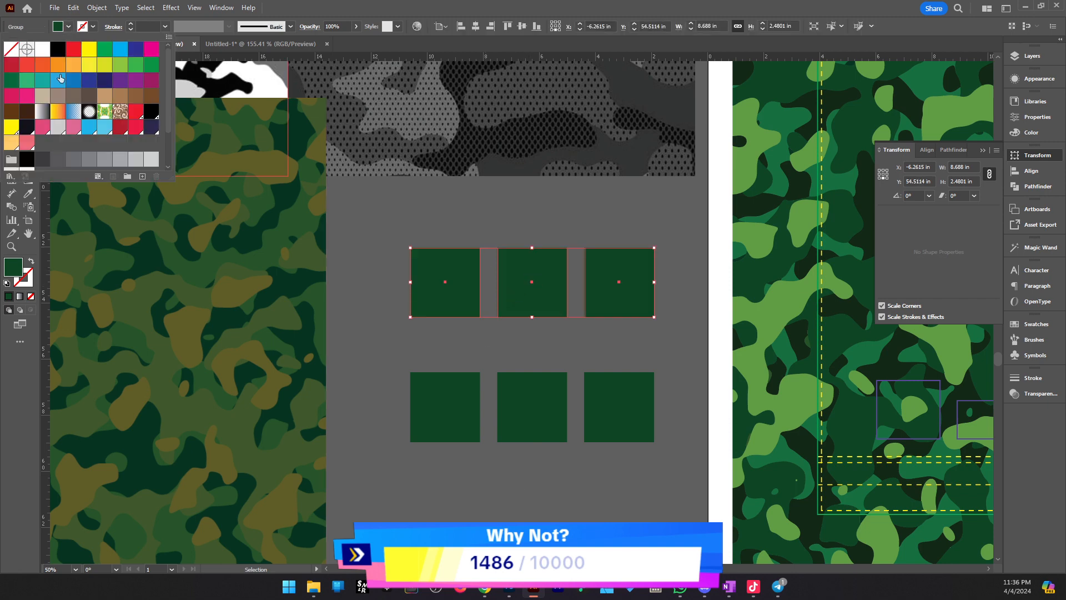
pyautogui.click(10, 177)
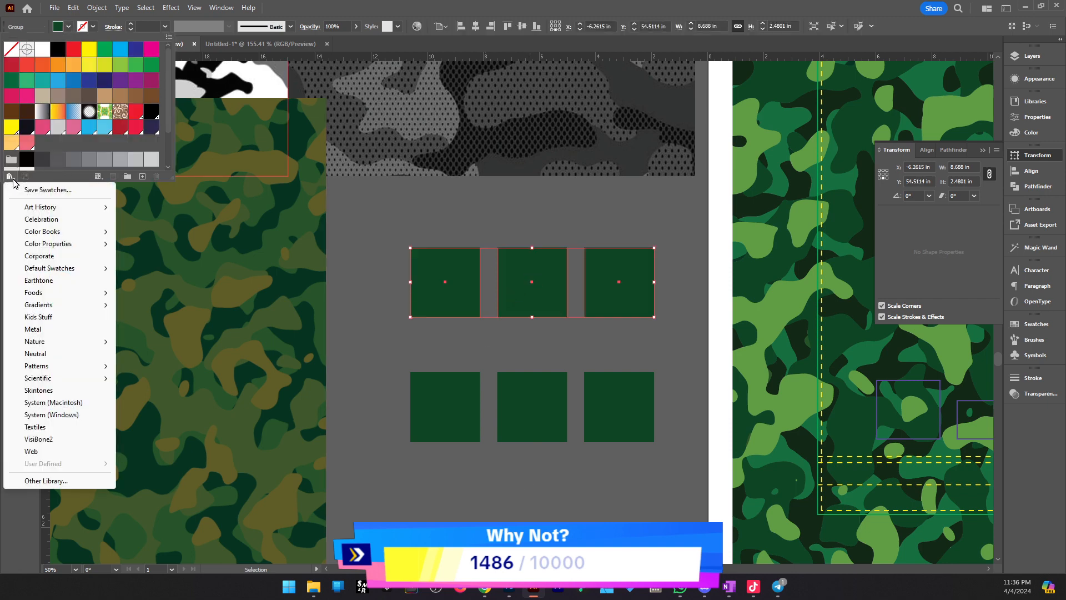
pyautogui.moveTo(92, 269)
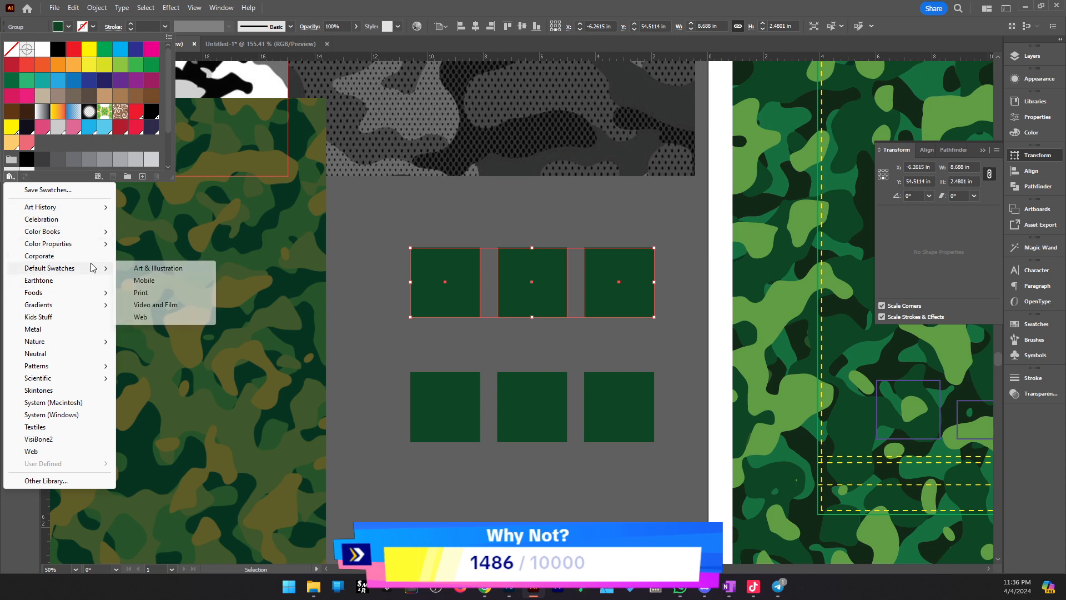
pyautogui.moveTo(83, 367)
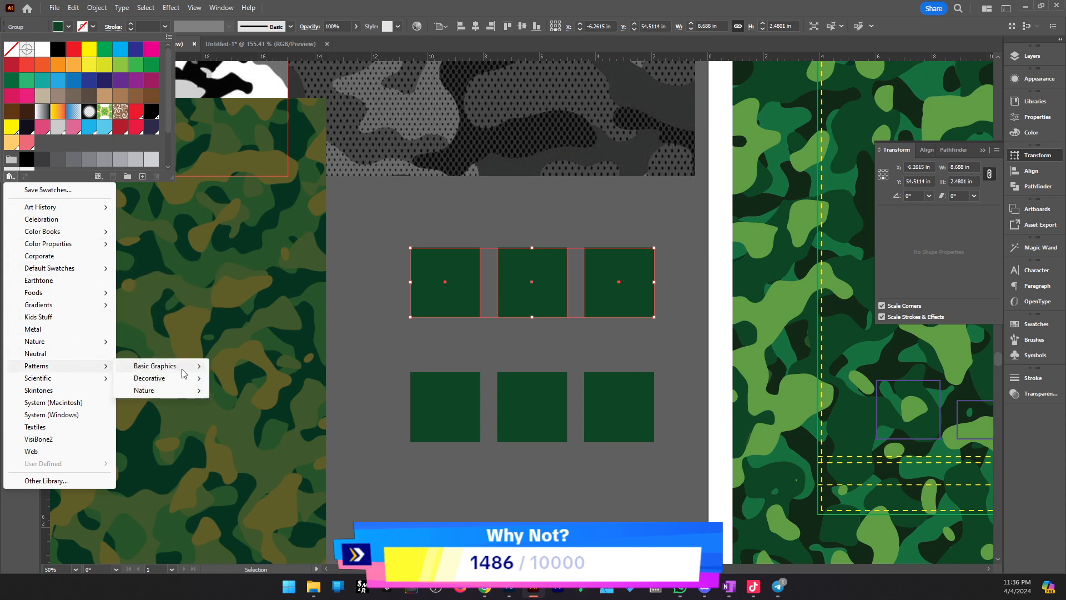
pyautogui.moveTo(182, 369)
pyautogui.click(256, 366)
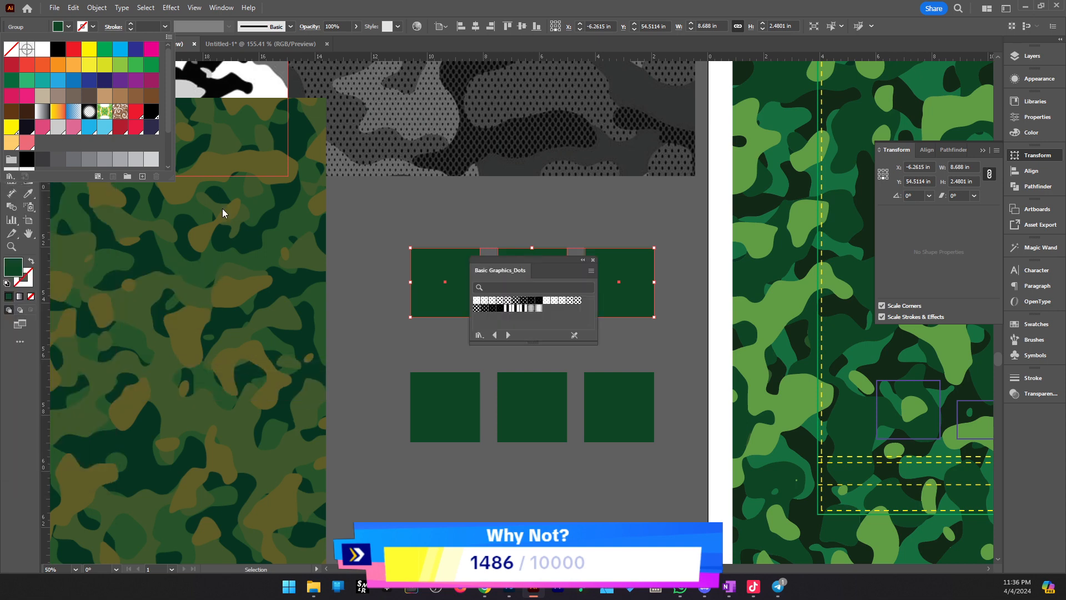
# Fill the upper group of squares with a dense black dot pattern from Basic Graphics_Dots, and deselect it
pyautogui.click(518, 303)
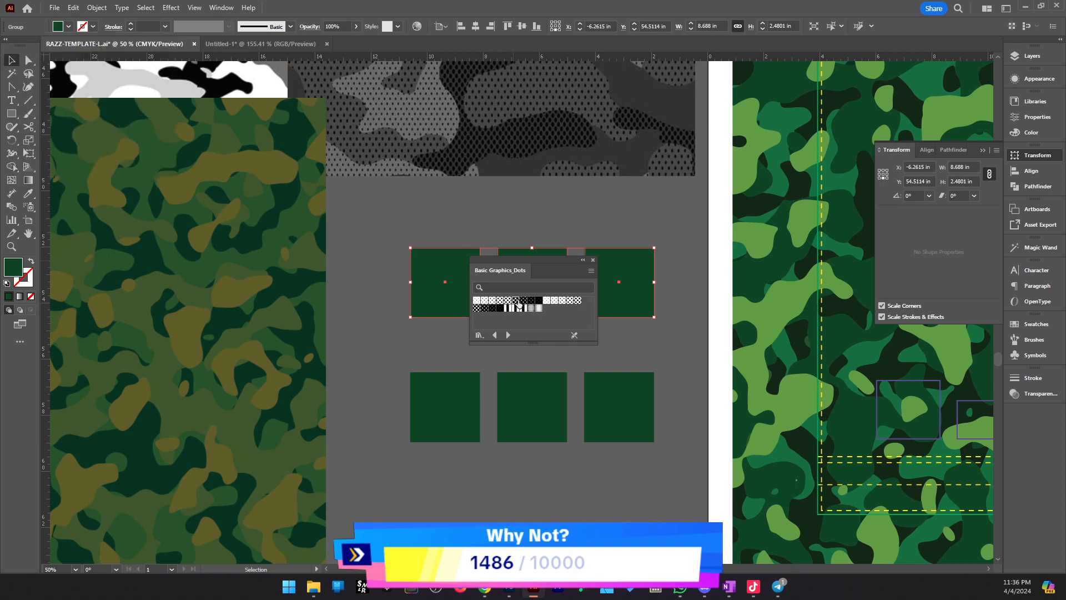
pyautogui.click(516, 300)
pyautogui.moveTo(413, 308); pyautogui.dragTo(317, 308)
pyautogui.keyDown('ctrl'); pyautogui.click(387, 266); pyautogui.keyUp('ctrl')
pyautogui.click(502, 225)
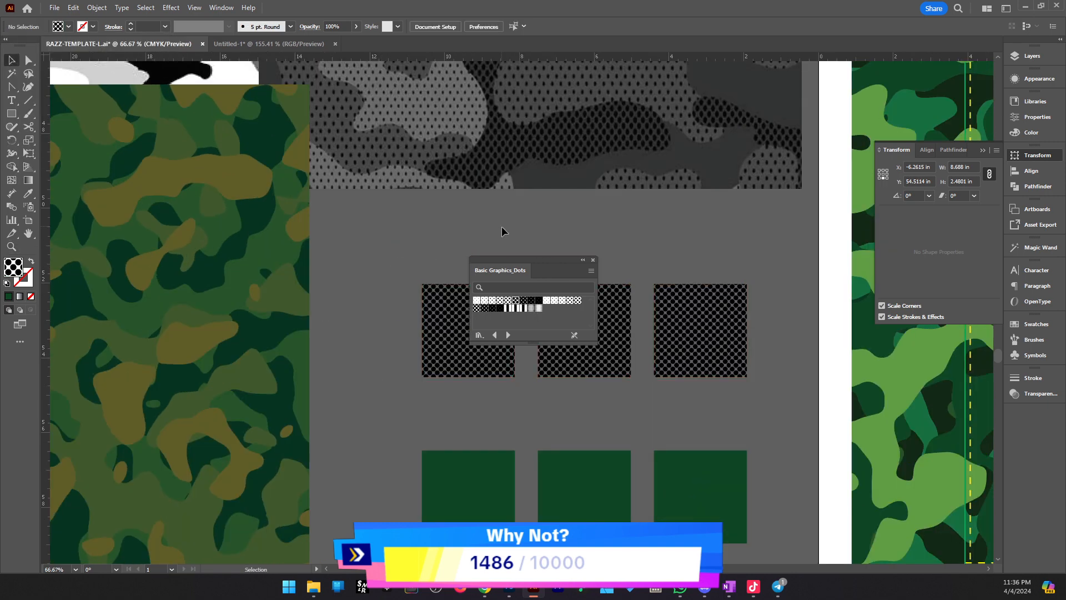
# Examine how the dotted upper row selects as a whole group and as individual squares, ending with nothing selected
pyautogui.moveTo(397, 280); pyautogui.dragTo(178, 240)
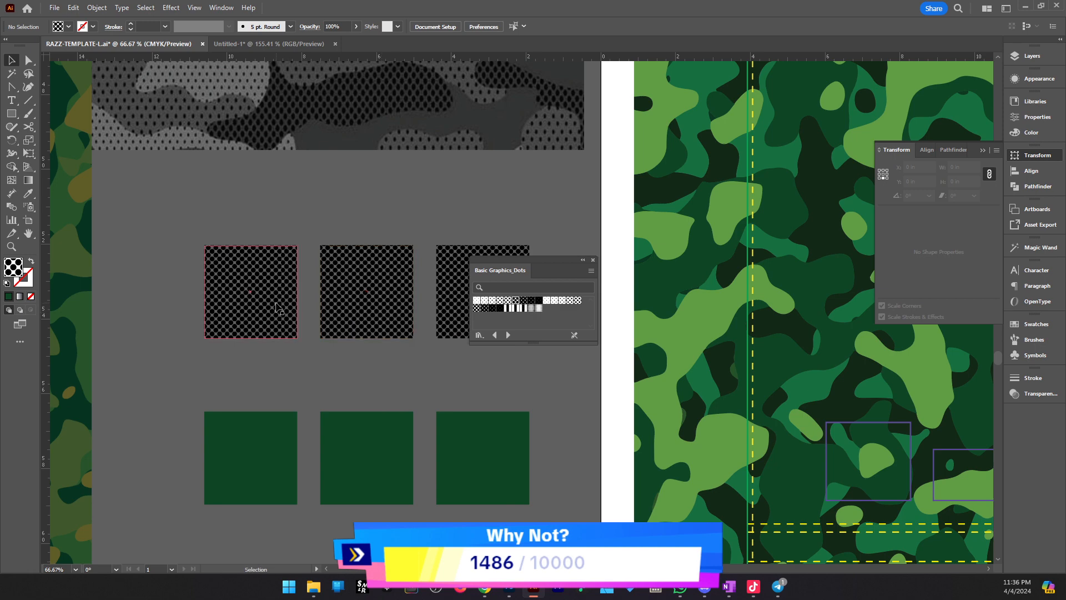
pyautogui.click(364, 304)
pyautogui.click(365, 304)
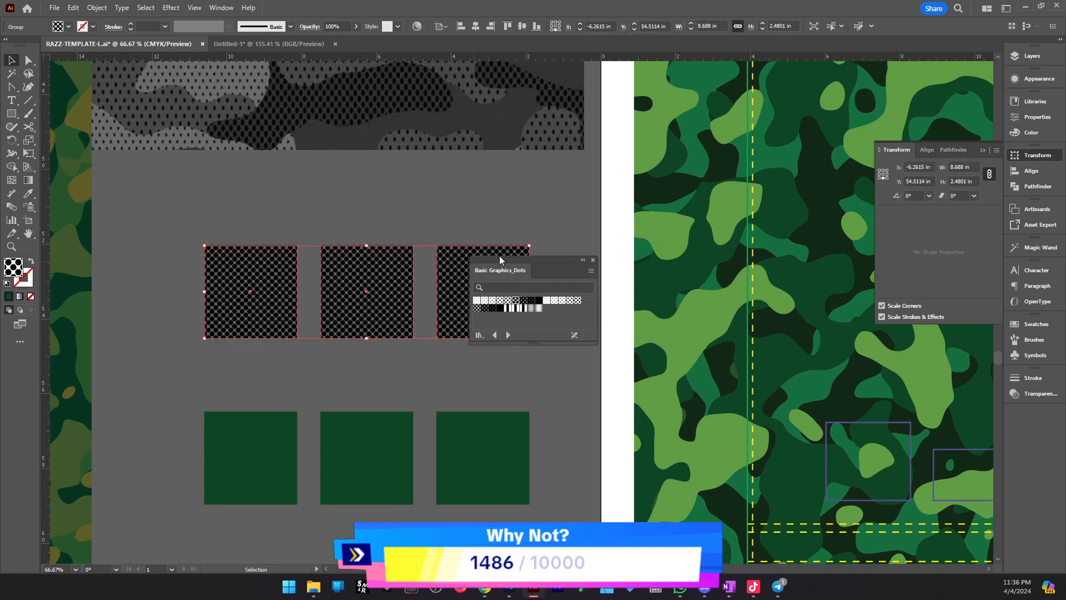
pyautogui.click(437, 232)
pyautogui.press('a')
pyautogui.click(283, 289)
pyautogui.click(401, 299)
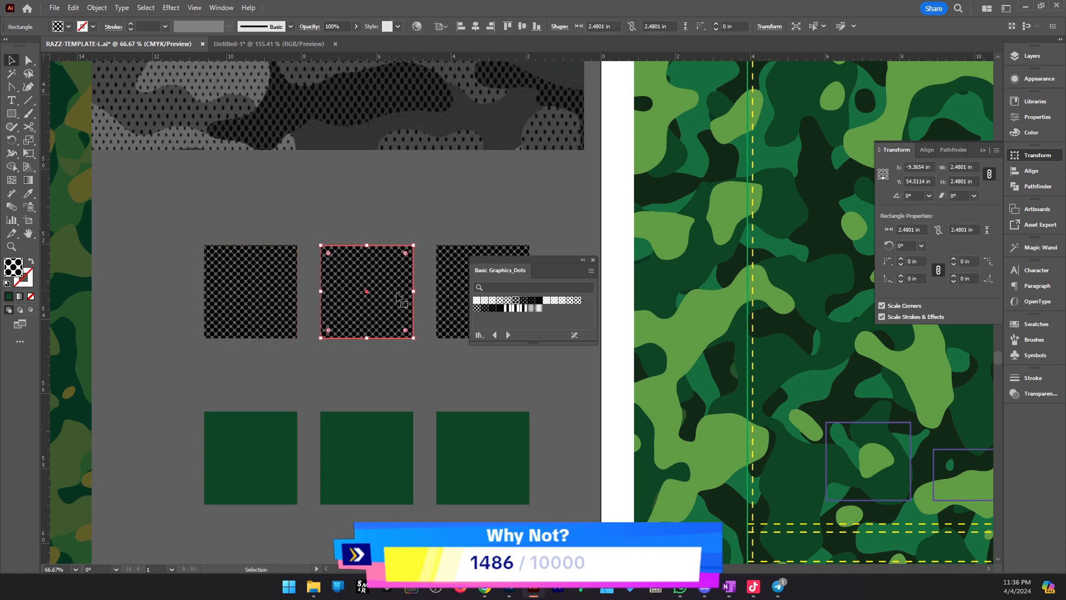
pyautogui.click(444, 311)
pyautogui.click(279, 306)
pyautogui.click(378, 295)
pyautogui.click(442, 294)
pyautogui.click(397, 360)
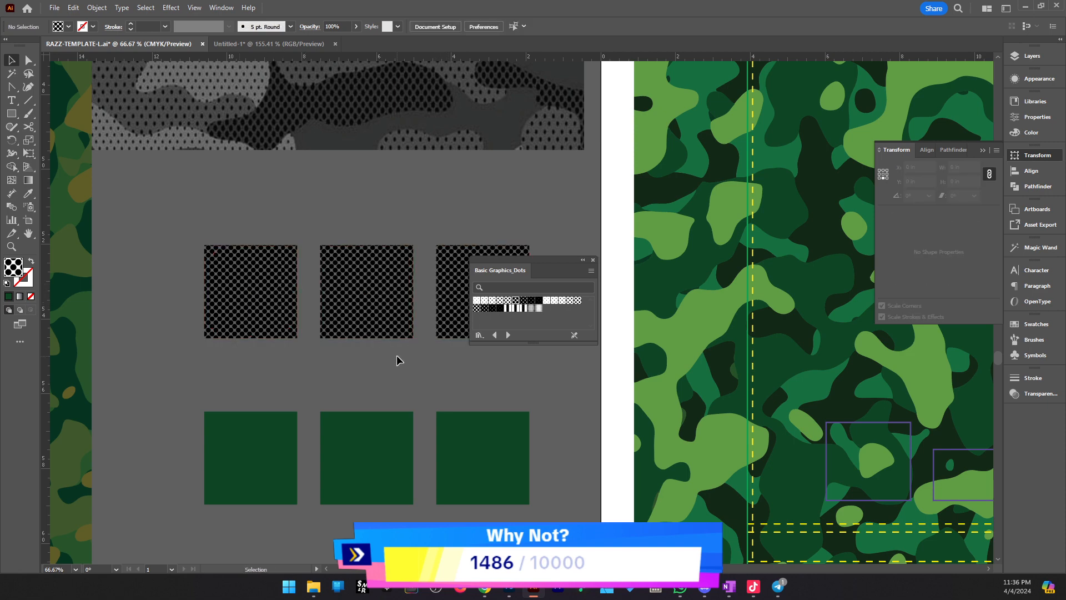
# Fill the lower row's compound path with a sparser black dot pattern from Basic Graphics_Dots, and deselect it
pyautogui.scroll(-2, 397, 360)
pyautogui.click(390, 376)
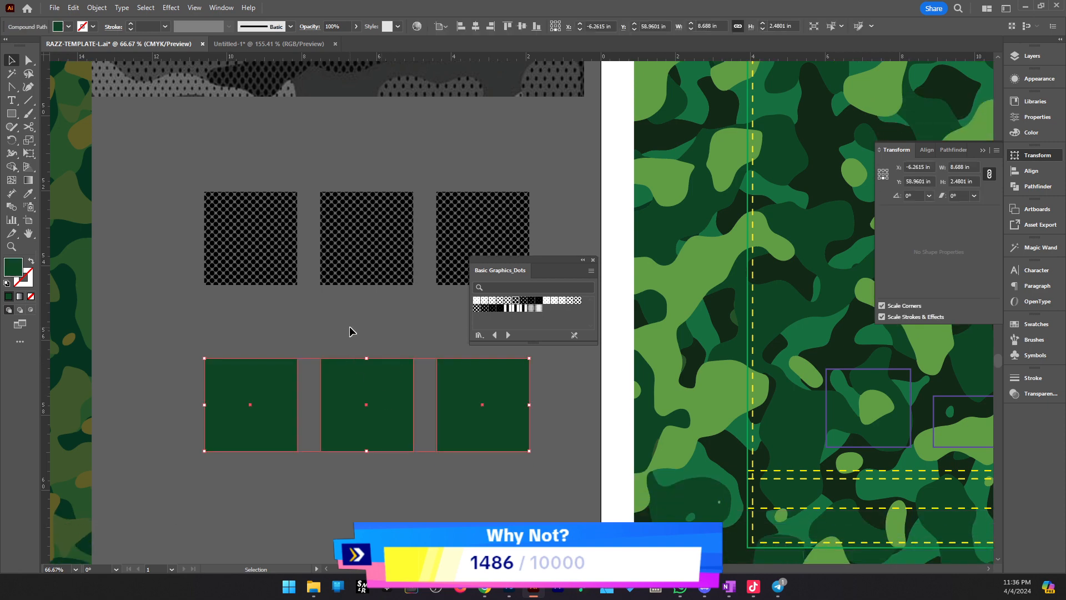
pyautogui.click(501, 302)
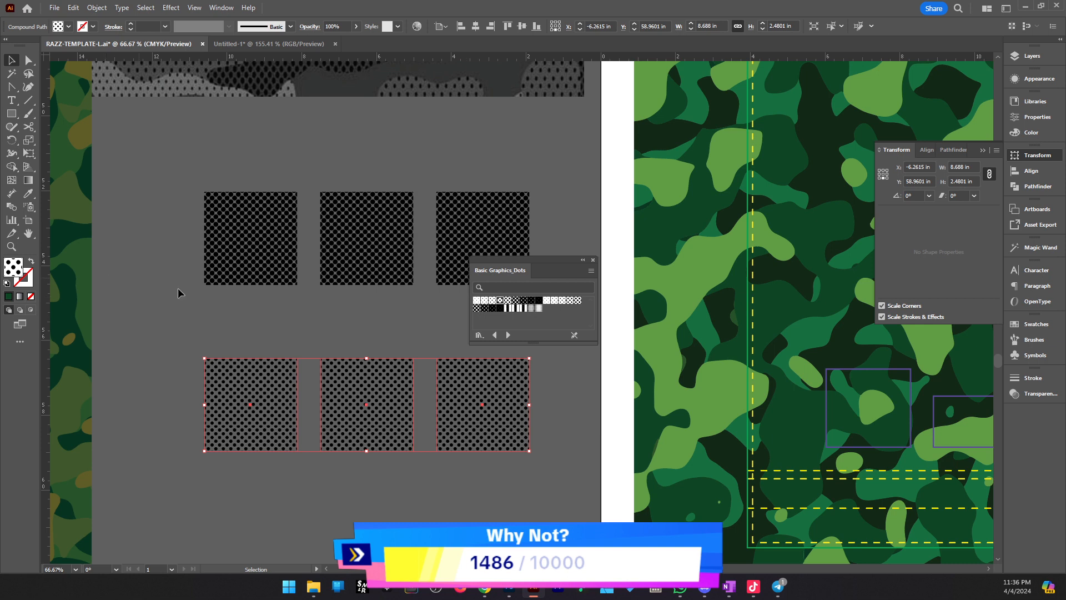
pyautogui.click(349, 338)
# Try moving the upper group of squares down, undo the move, and check how the lower row selects
pyautogui.moveTo(362, 252); pyautogui.dragTo(371, 301)
pyautogui.hotkey('ctrl', 'z')
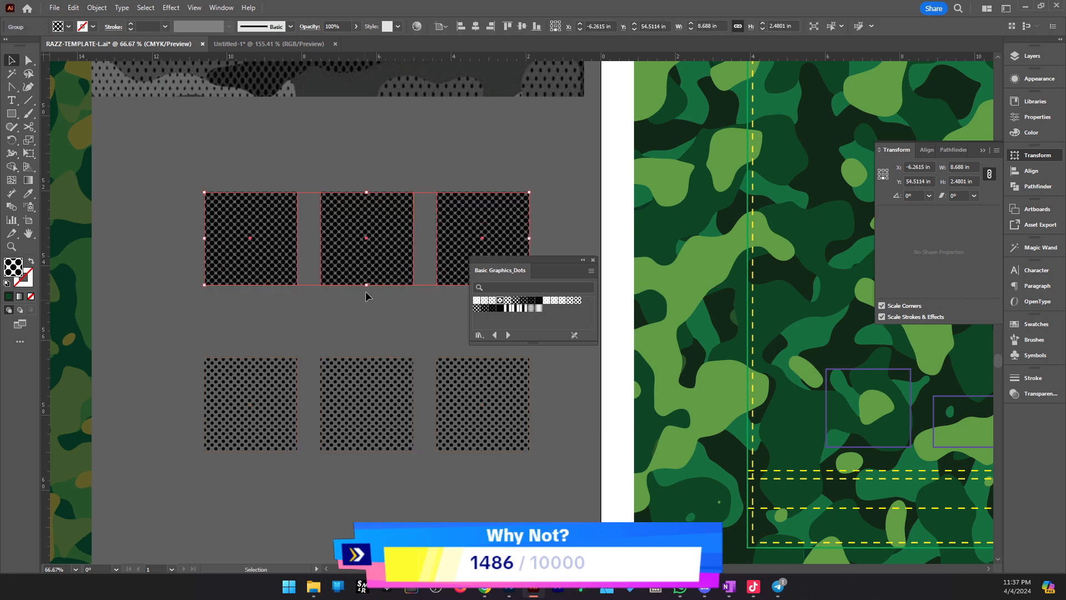
pyautogui.click(379, 371)
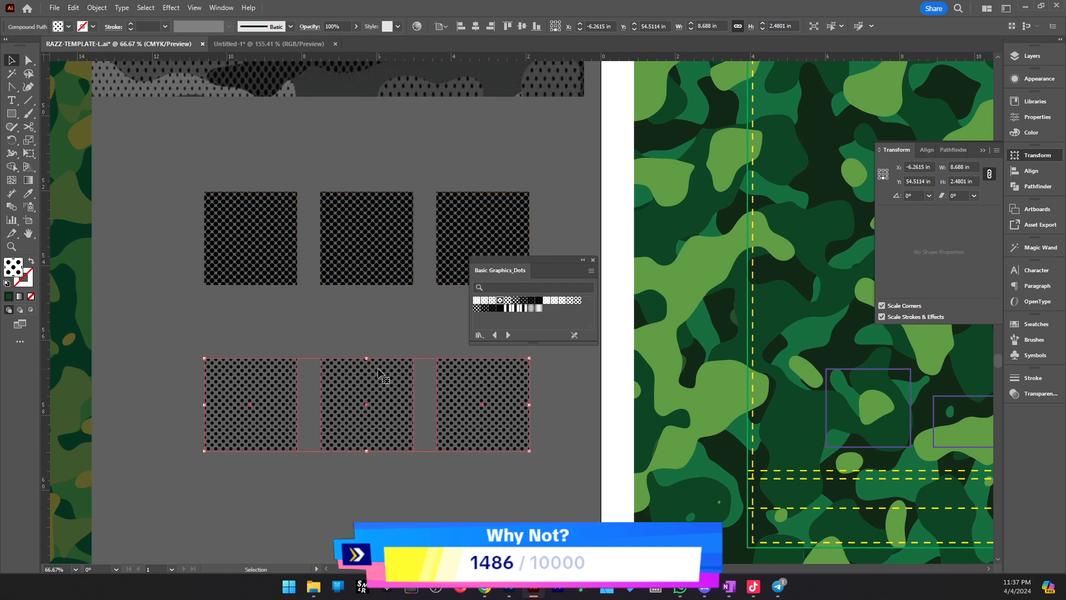
pyautogui.click(407, 334)
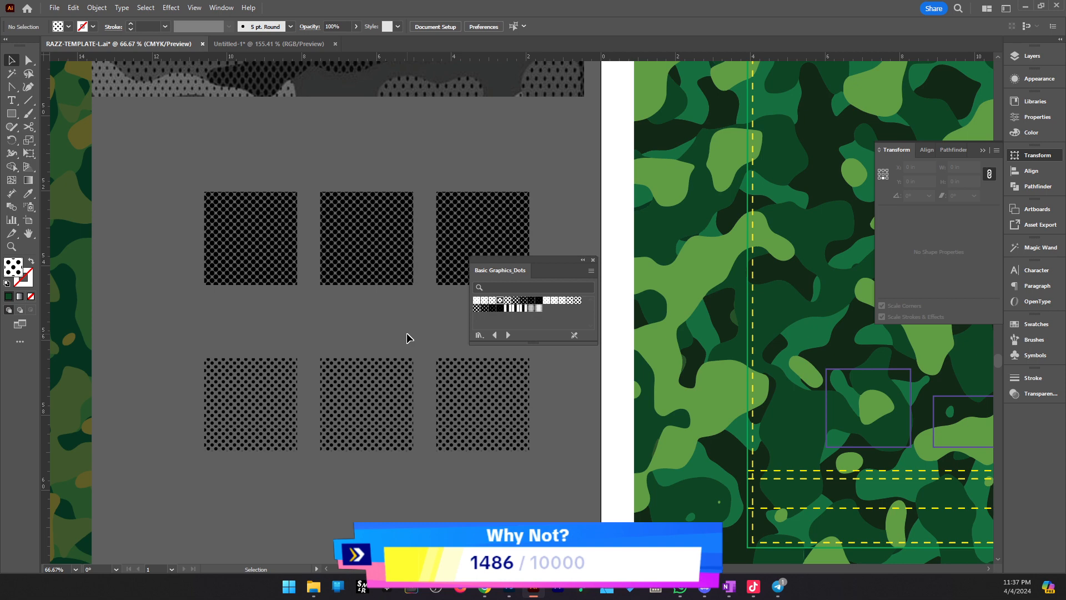
# Try scaling the lower compound path together with its dot pattern uniformly to 140%
pyautogui.click(378, 390)
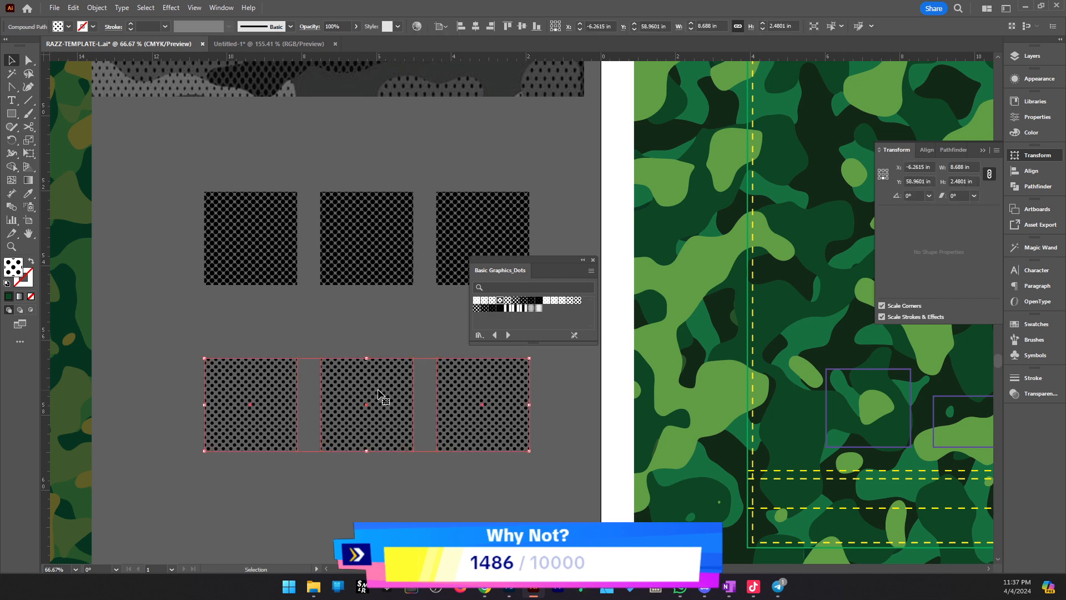
pyautogui.rightClick(362, 393)
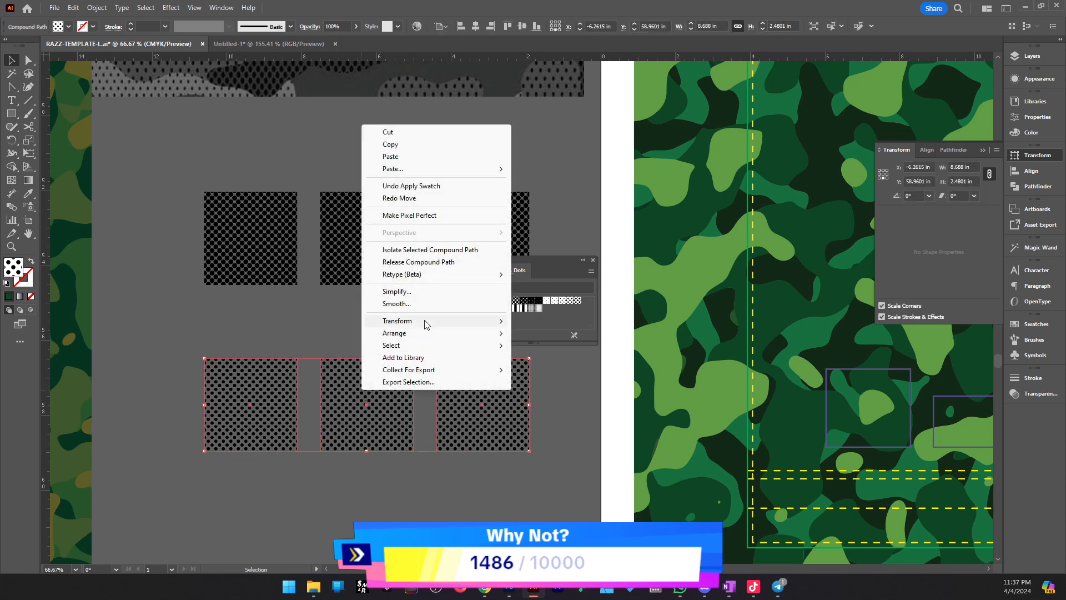
pyautogui.moveTo(424, 324)
pyautogui.click(573, 374)
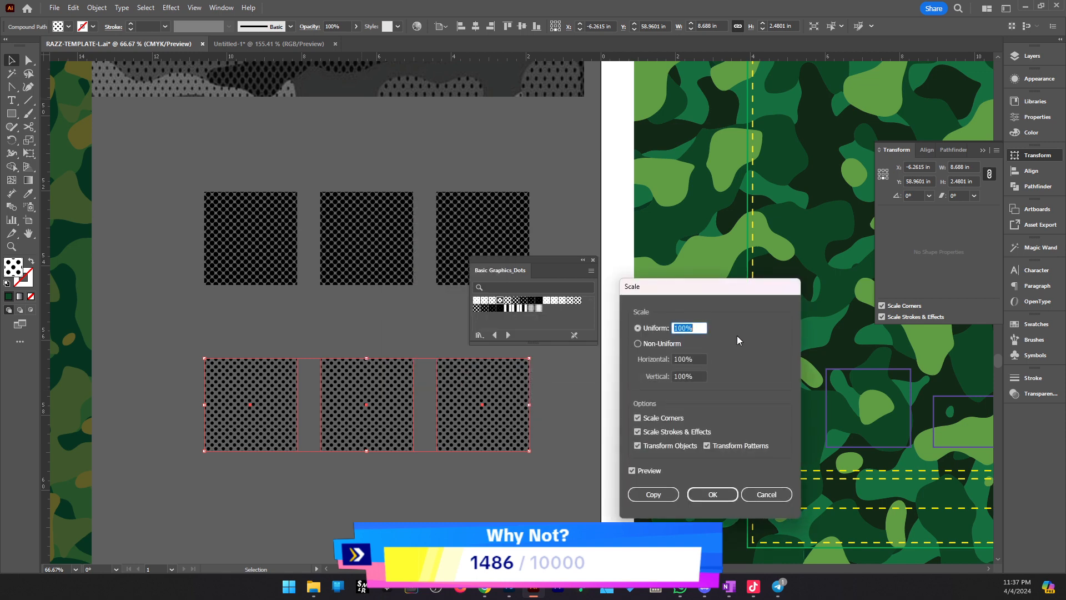
pyautogui.hotkey('shift', 'Up')
pyautogui.hotkey('shift', 'Up')
pyautogui.hotkey('shift', 'Up')
pyautogui.hotkey('shift', 'Up')
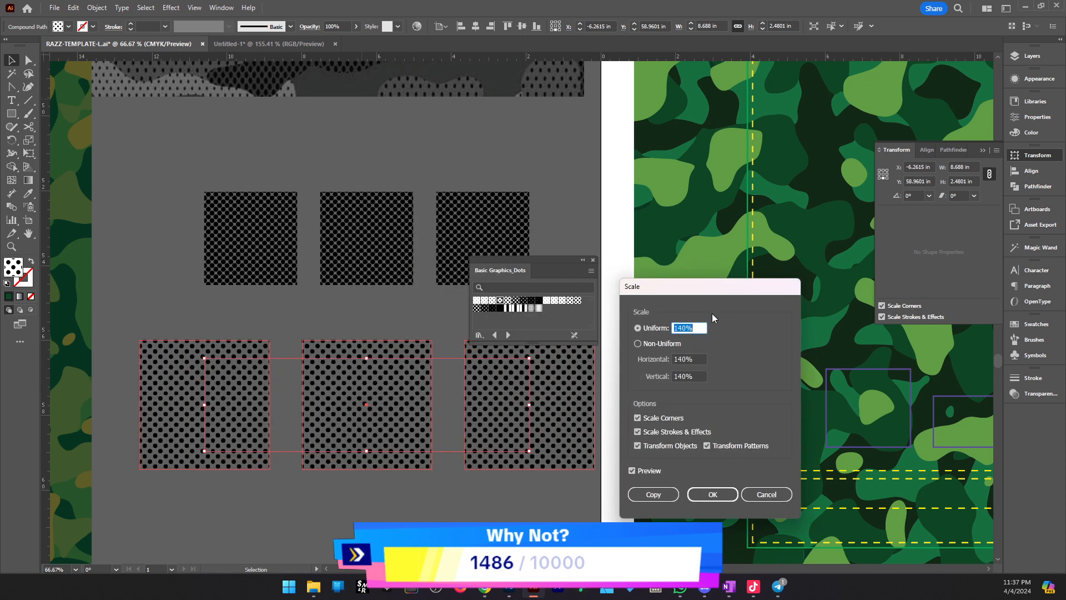
# Try scaling only the lower compound path's dot pattern to 250% with Transform Objects off, and cancel the scaling
pyautogui.click(671, 442)
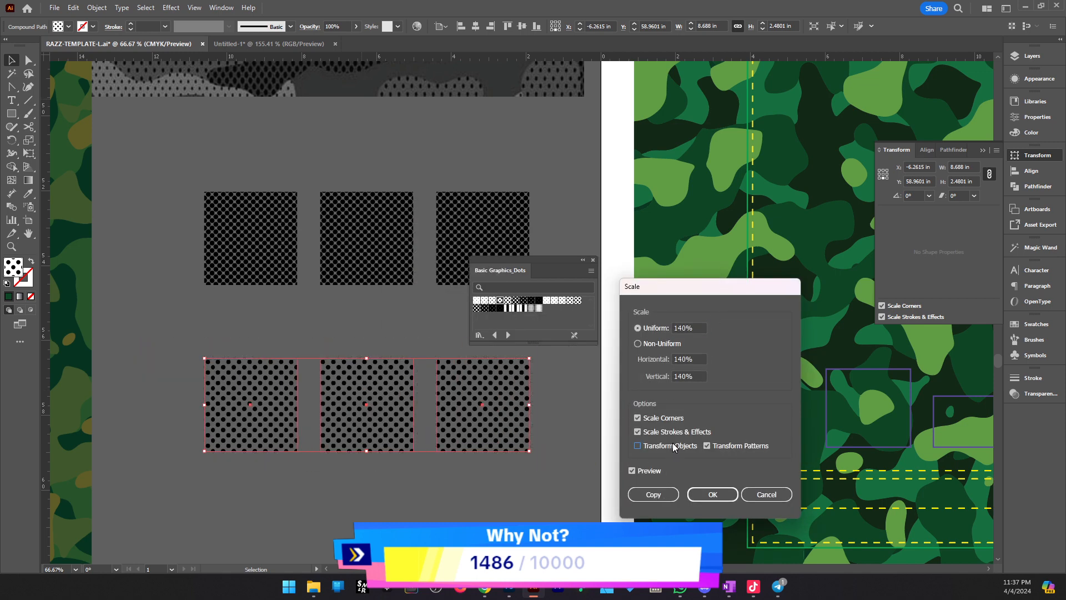
pyautogui.click(698, 330)
pyautogui.hotkey('shift', 'Up')
pyautogui.hotkey('shift', 'Up')
pyautogui.hotkey('shift', 'Up')
pyautogui.hotkey('shift', 'Up')
pyautogui.hotkey('shift', 'Up')
pyautogui.hotkey('shift', 'Up')
pyautogui.hotkey('shift', 'Up')
pyautogui.hotkey('shift', 'Up')
pyautogui.hotkey('shift', 'Up')
pyautogui.hotkey('shift', 'Up')
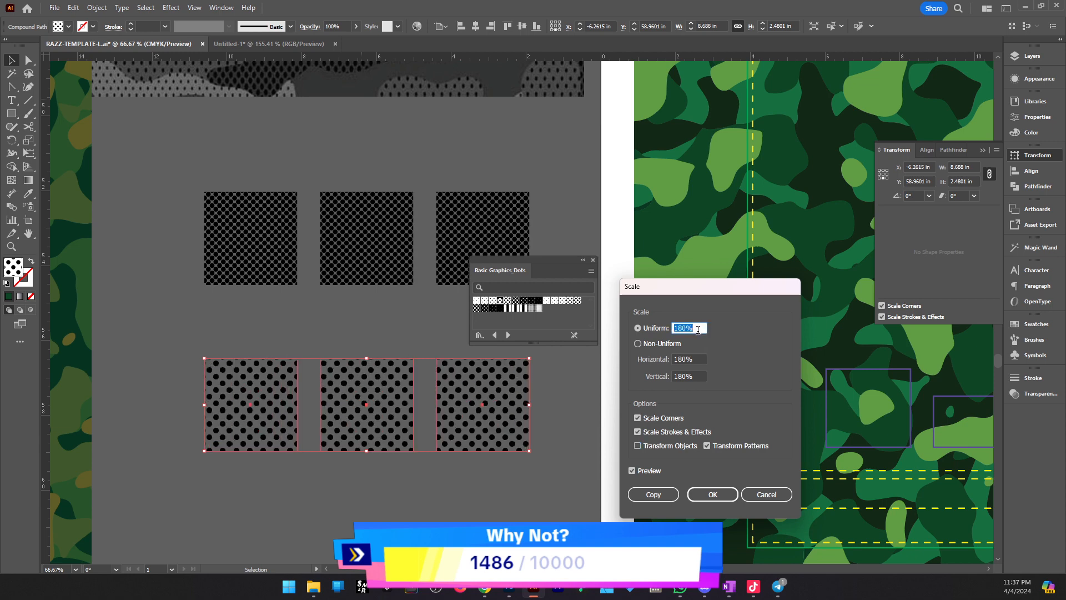
pyautogui.hotkey('shift', 'Up')
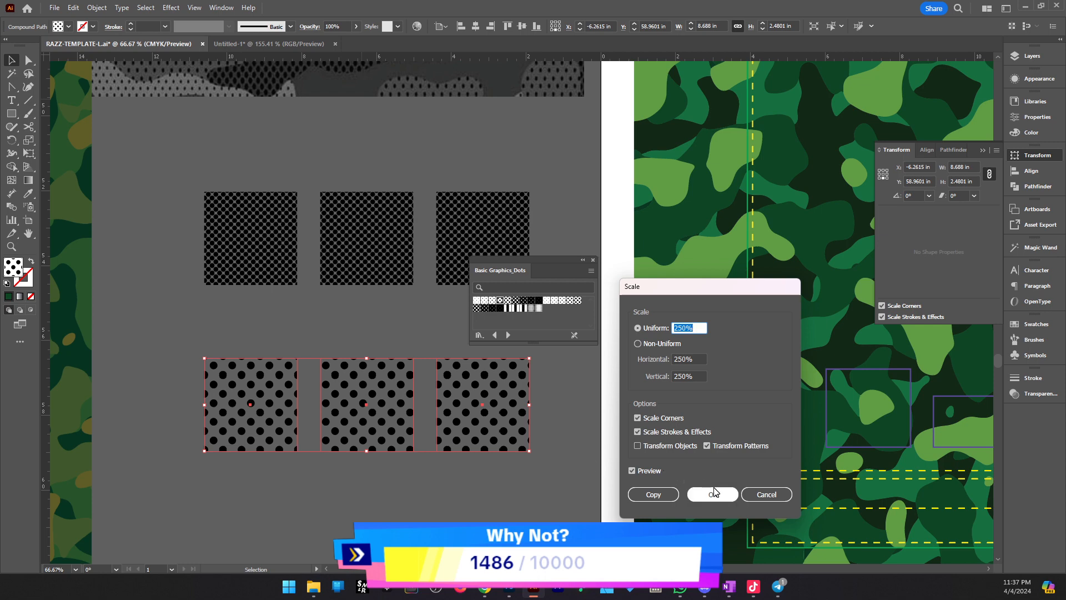
pyautogui.click(767, 495)
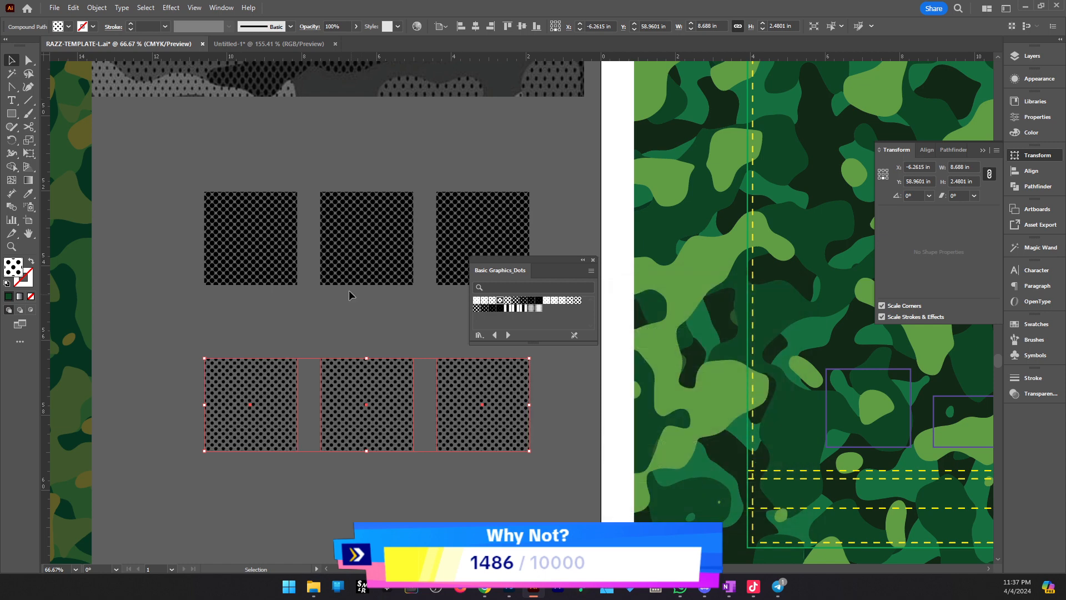
# Scale only the dot pattern inside the upper row's leftmost square uniformly by 250%, without transforming the square itself
pyautogui.rightClick(375, 256)
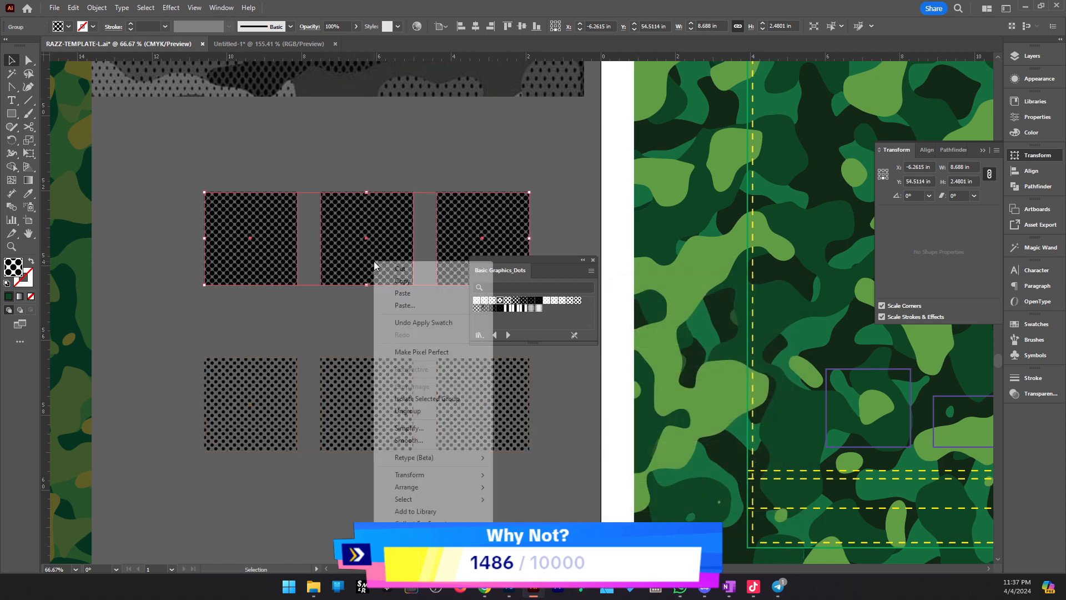
pyautogui.click(304, 299)
pyautogui.press('a')
pyautogui.rightClick(275, 252)
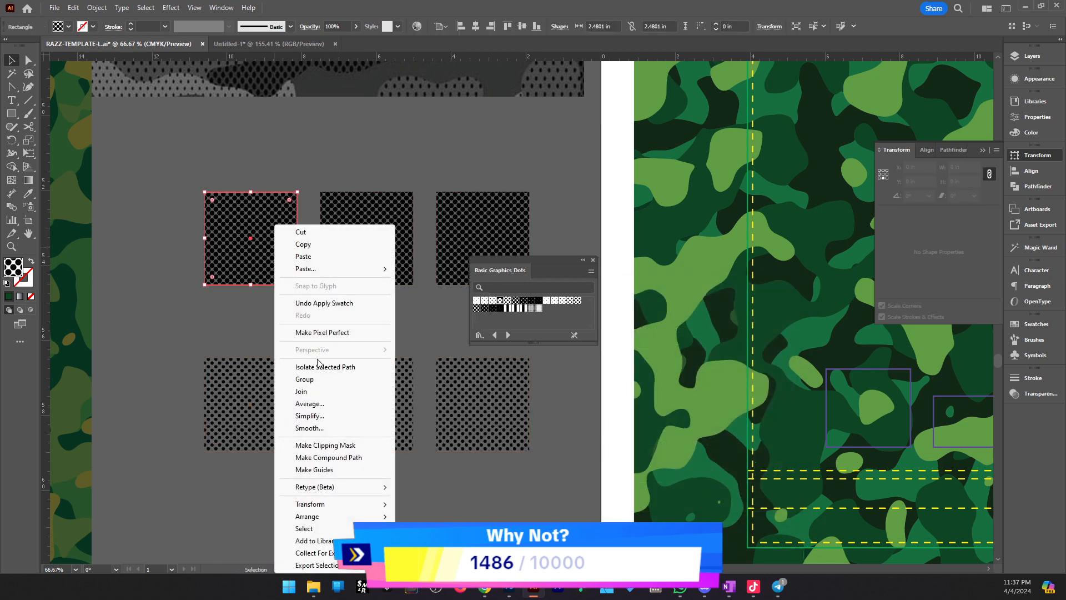
pyautogui.moveTo(333, 504)
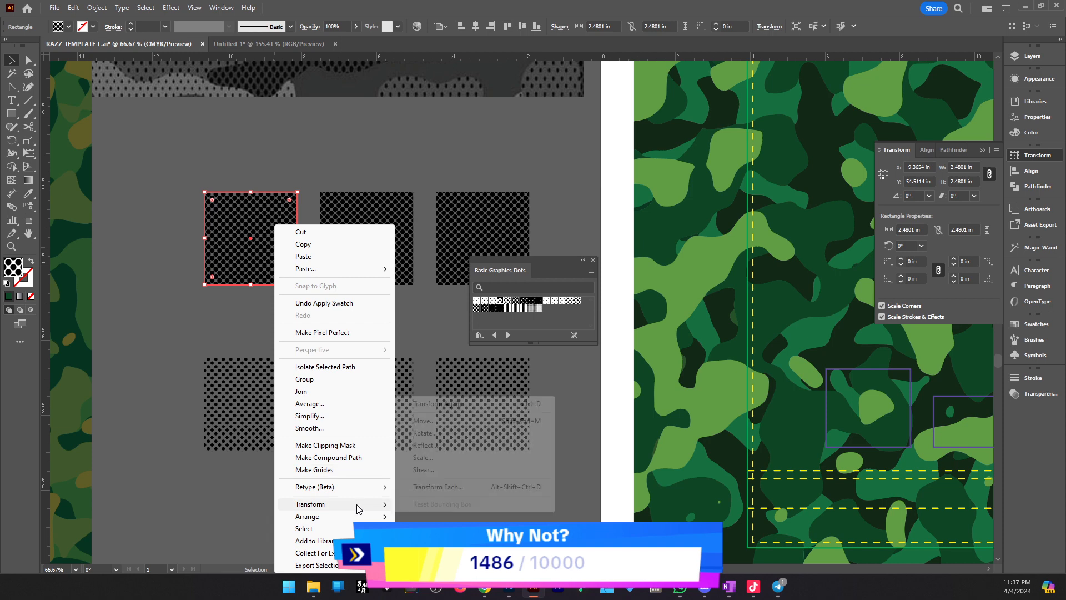
pyautogui.click(469, 457)
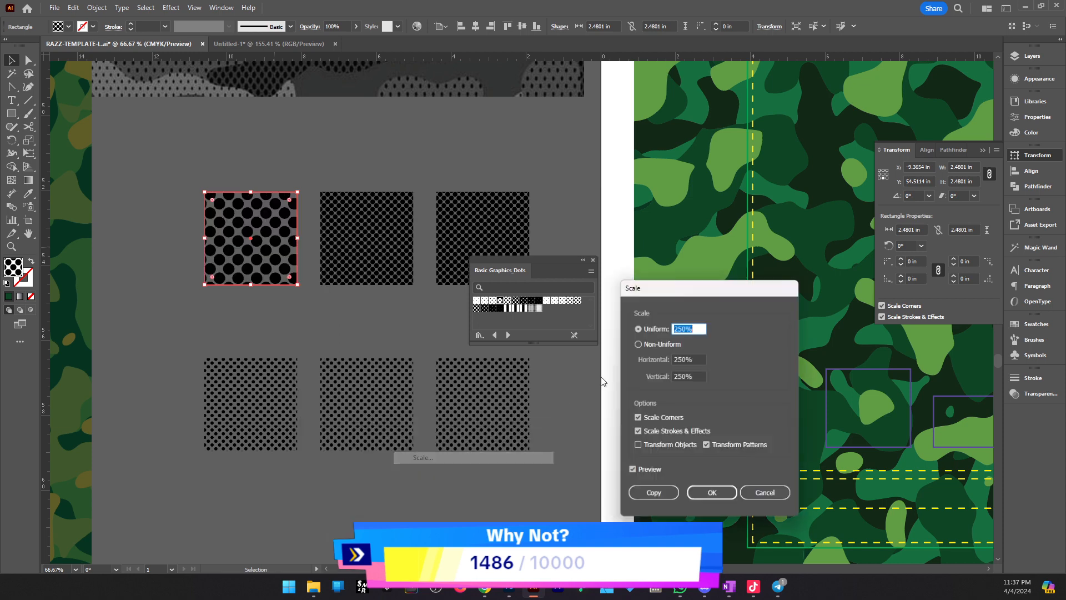
pyautogui.click(713, 495)
# Scale only the dot pattern inside the upper row's rightmost square uniformly by 250%, leaving the square itself untransformed
pyautogui.click(483, 226)
pyautogui.rightClick(482, 223)
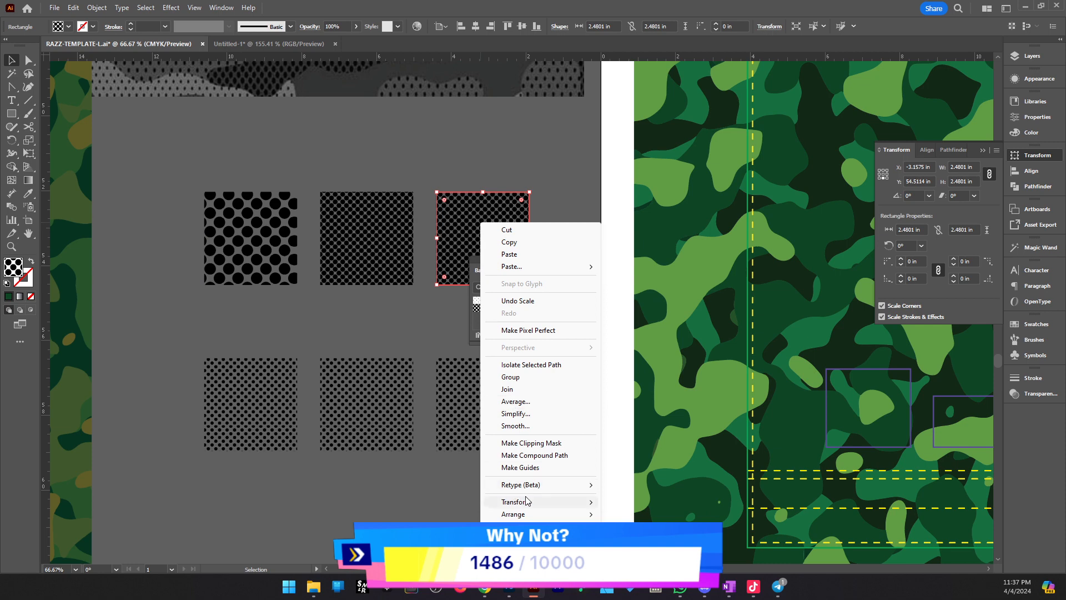
pyautogui.moveTo(516, 501)
pyautogui.click(665, 453)
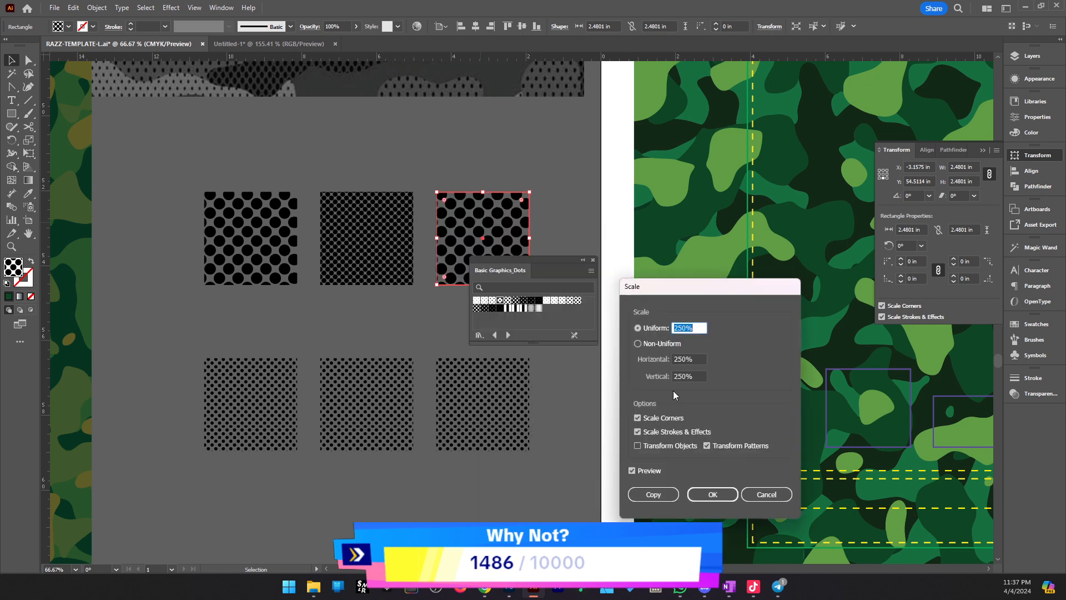
pyautogui.click(712, 494)
# Scale only the dot pattern of the lower compound path uniformly to 323%, with Transform Objects off
pyautogui.click(460, 400)
pyautogui.rightClick(461, 401)
pyautogui.moveTo(532, 340)
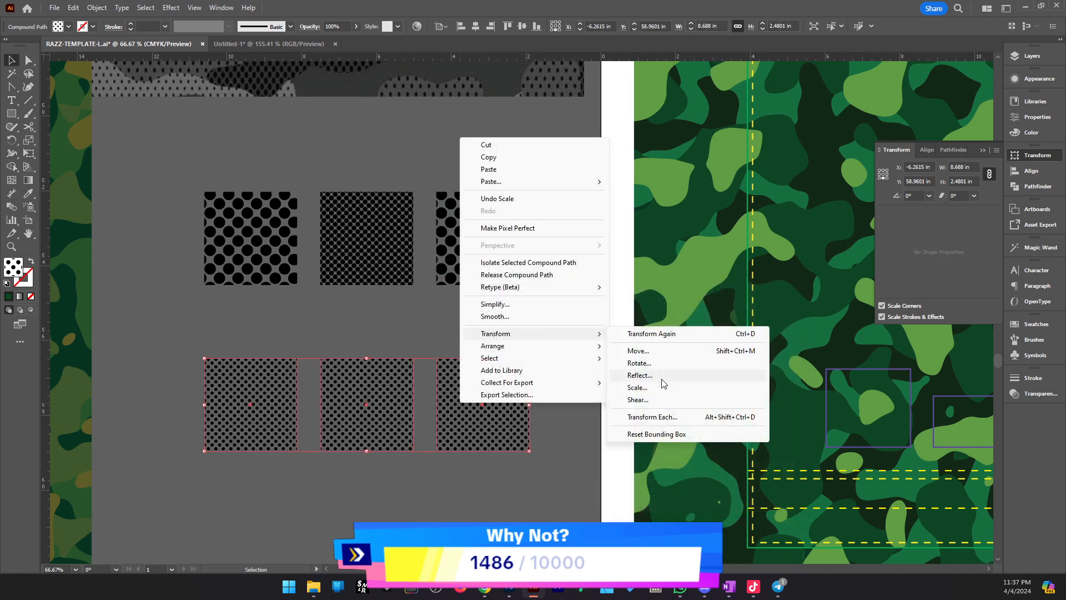
pyautogui.click(664, 384)
pyautogui.press('Up')
pyautogui.press('Up')
pyautogui.press('Up')
pyautogui.press('Up')
pyautogui.press('Up')
pyautogui.press('Up')
pyautogui.press('Up')
pyautogui.press('Up')
pyautogui.press('Up')
pyautogui.press('Up')
pyautogui.press('Up')
pyautogui.press('Up')
pyautogui.press('Up')
pyautogui.press('Up')
pyautogui.press('Up')
pyautogui.press('Up')
pyautogui.press('Up')
pyautogui.press('Up')
pyautogui.press('Up')
pyautogui.press('Up')
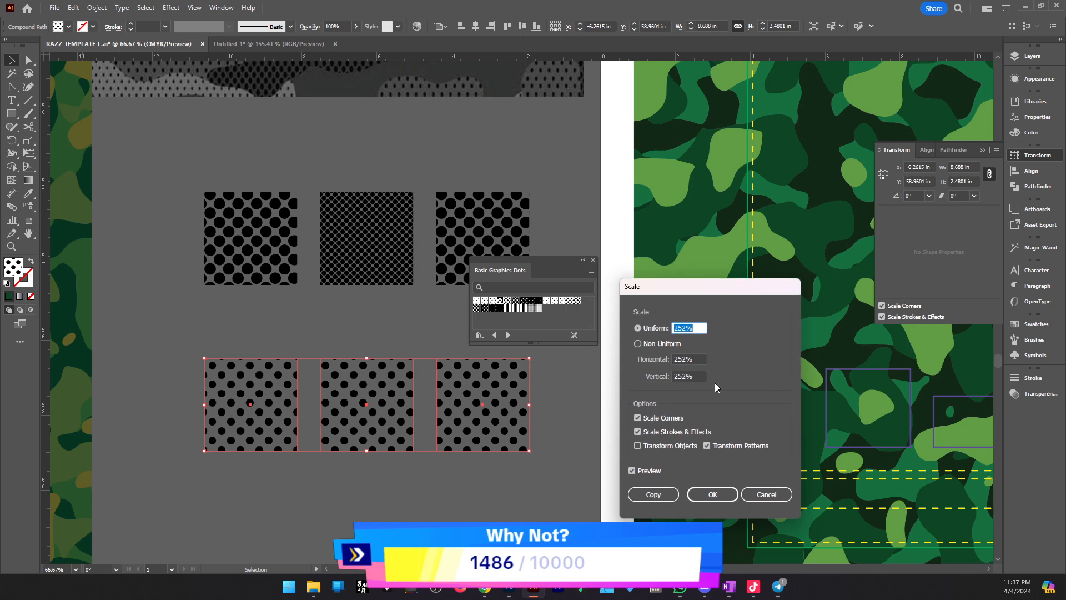
pyautogui.press('Up')
pyautogui.press('Up')
pyautogui.press('Up')
pyautogui.press('Up')
pyautogui.press('Up')
pyautogui.press('Up')
pyautogui.press('Up')
pyautogui.press('Up')
pyautogui.press('Up')
pyautogui.press('Up')
pyautogui.press('Up')
pyautogui.press('Up')
pyautogui.press('Up')
pyautogui.press('Up')
pyautogui.press('Up')
pyautogui.press('Up')
pyautogui.press('Up')
pyautogui.press('Up')
pyautogui.press('Up')
pyautogui.press('Up')
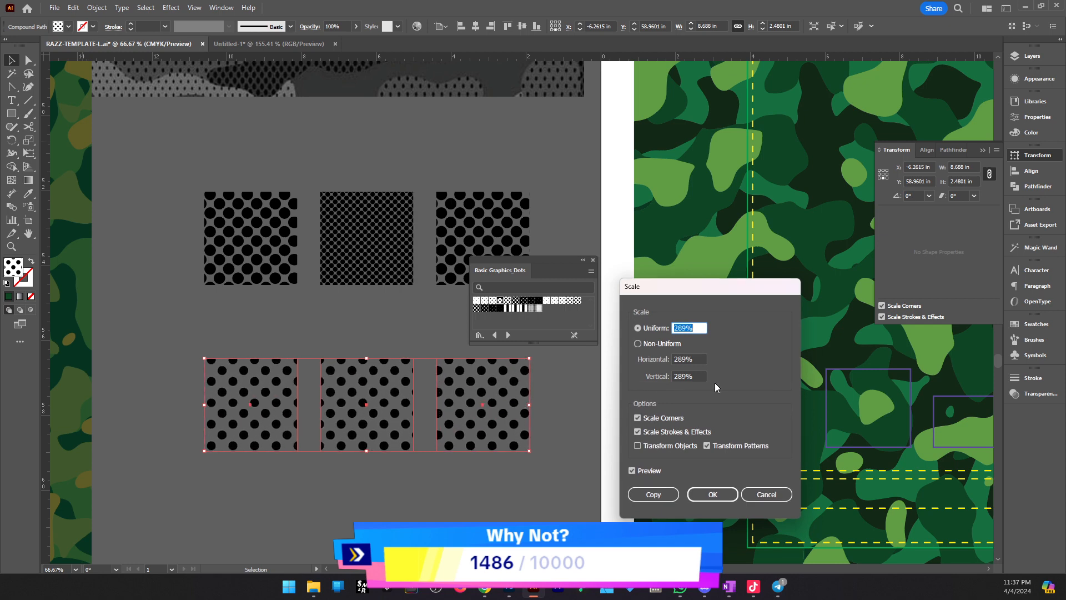
pyautogui.press('Return')
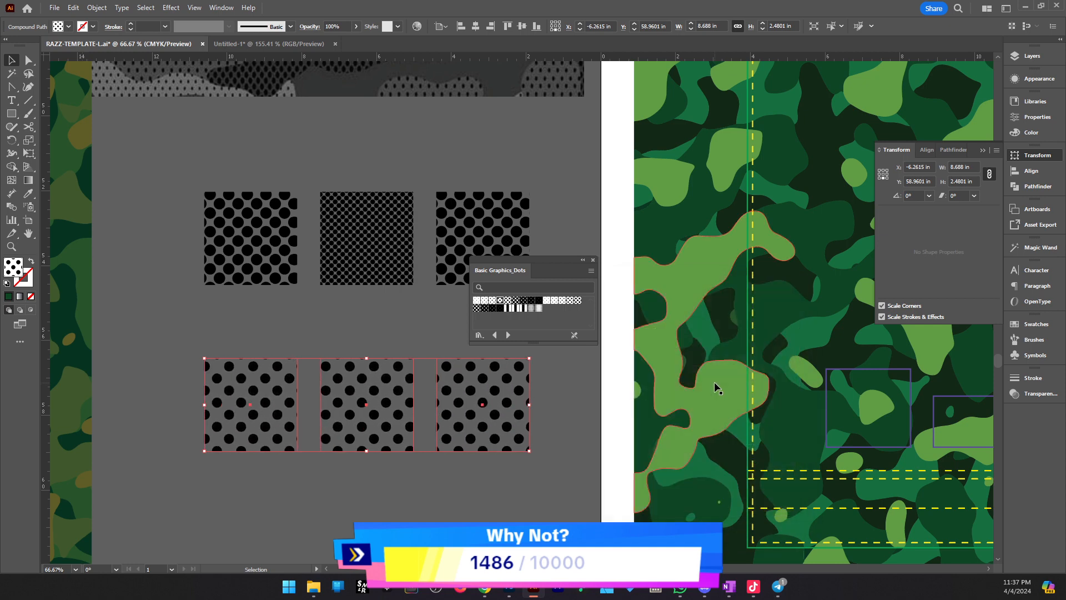
# Close the dots swatch library and the Transform panel, and check how the camouflage's dark green shapes select together
pyautogui.click(593, 263)
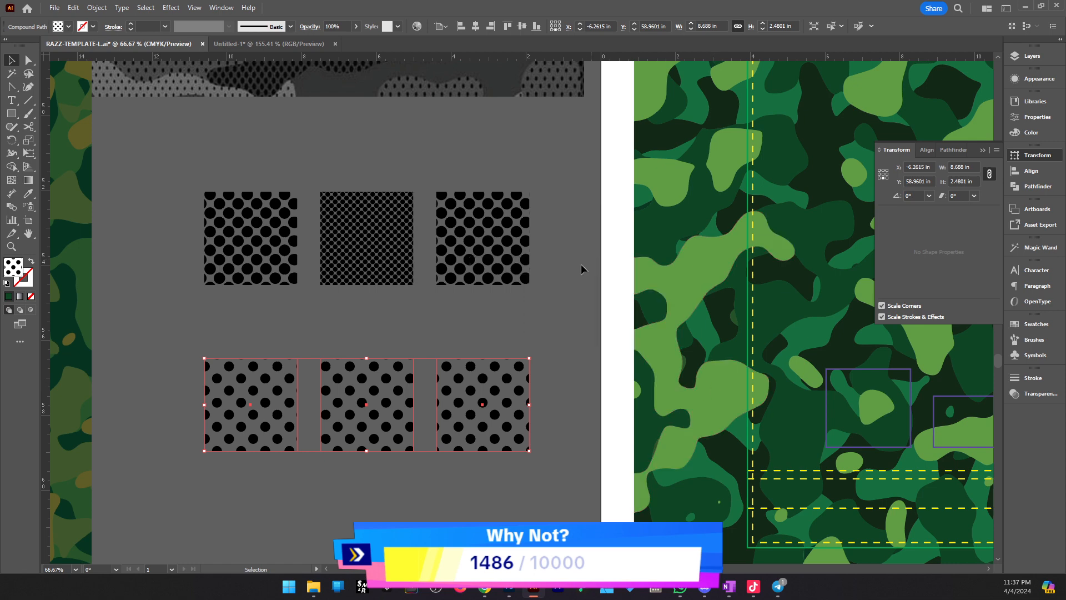
pyautogui.press('z')
pyautogui.keyDown('alt'); pyautogui.click(467, 290); pyautogui.keyUp('alt')
pyautogui.click(478, 326)
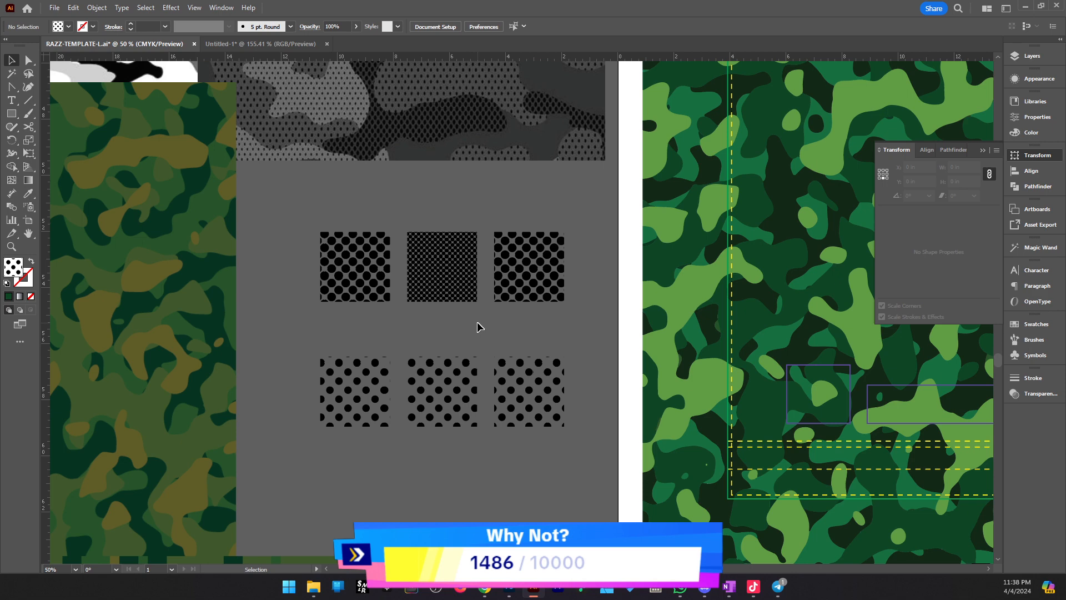
pyautogui.hscroll(5, 611, 310)
pyautogui.scroll(1, 611, 311)
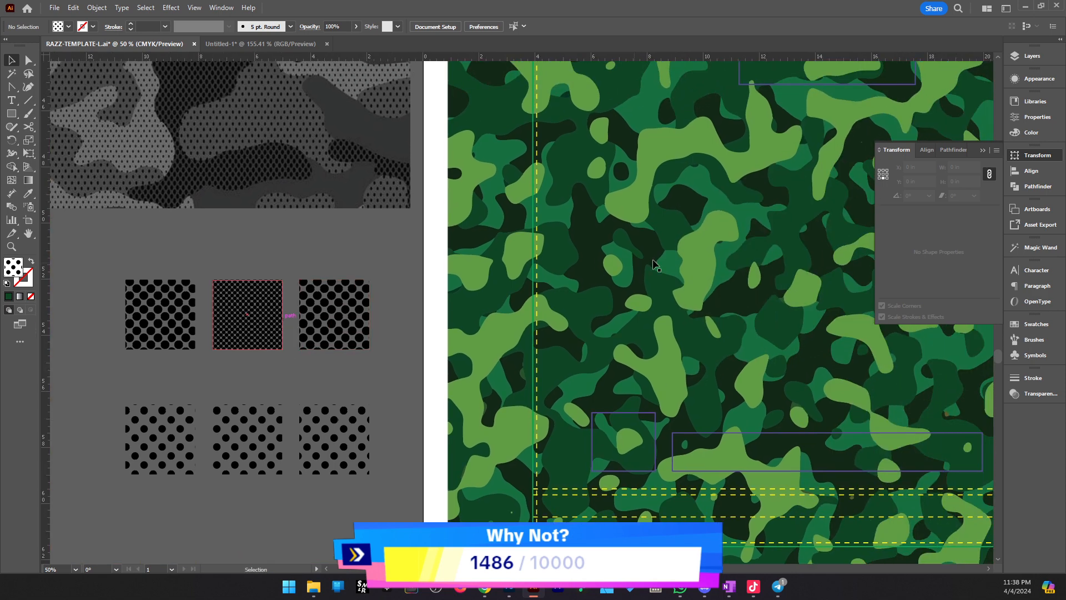
pyautogui.click(668, 308)
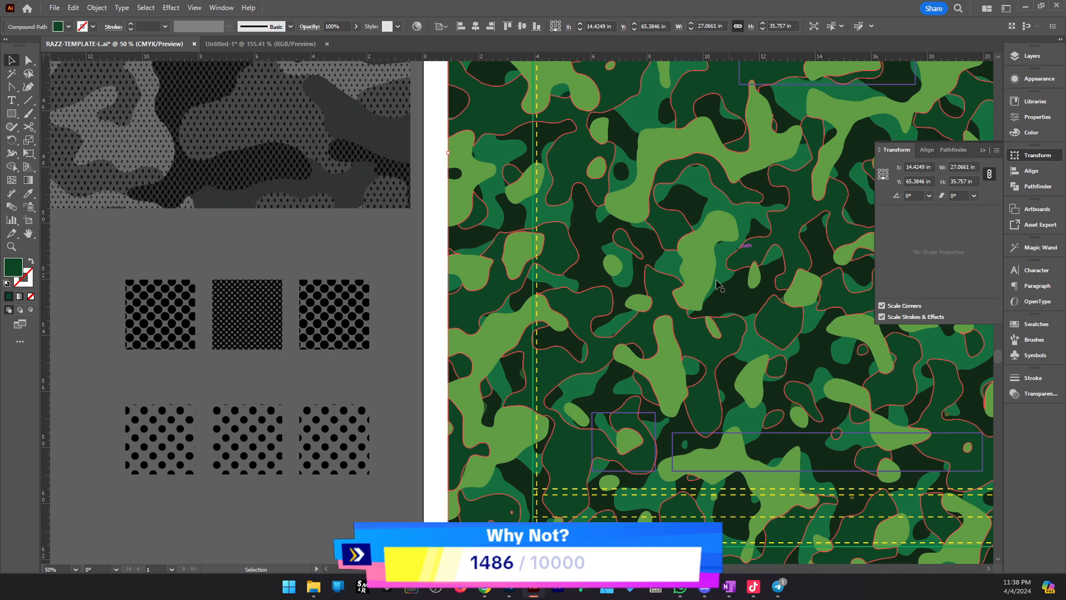
pyautogui.click(369, 388)
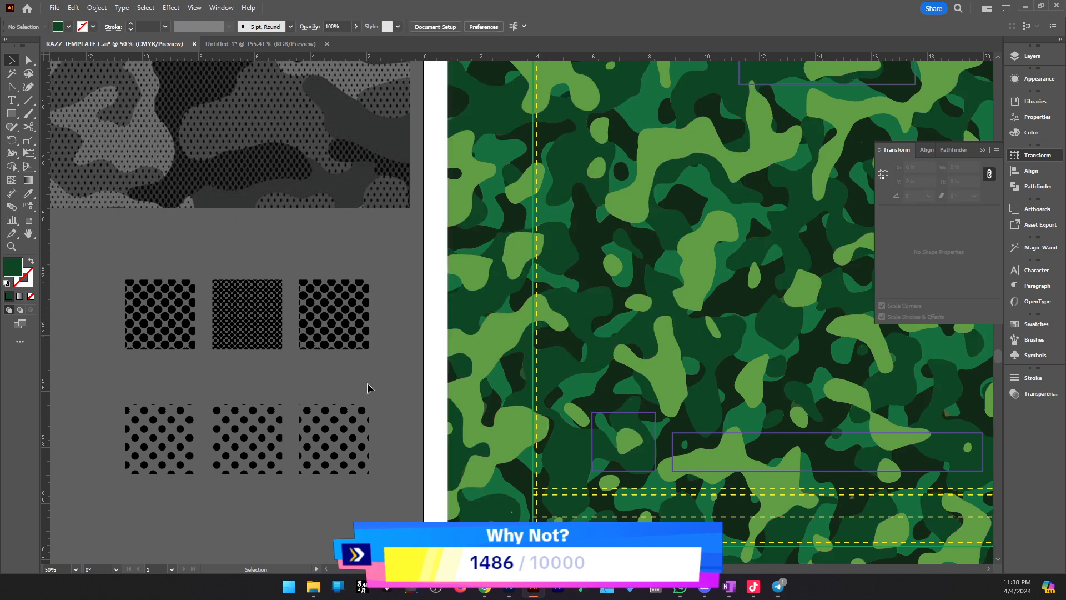
pyautogui.click(982, 150)
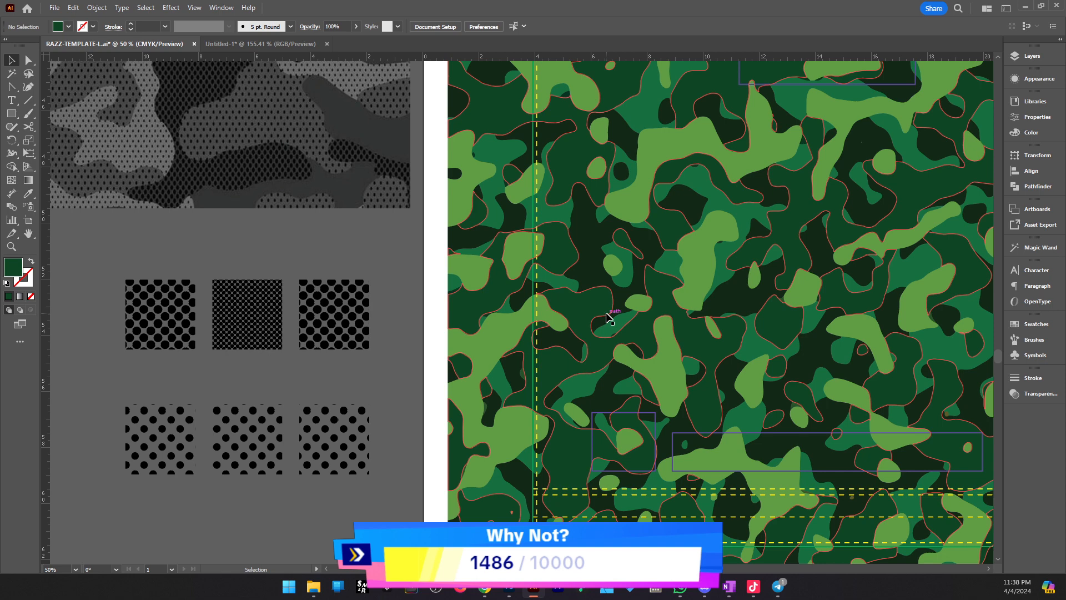
pyautogui.moveTo(368, 354); pyautogui.dragTo(425, 351)
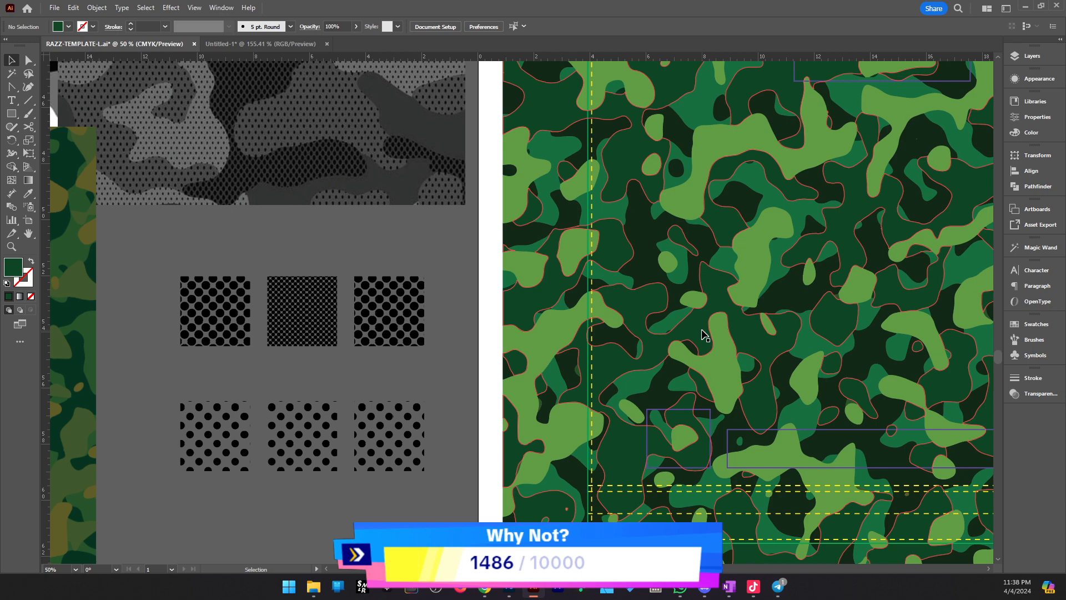
# Isolate the camouflage group, try moving its dark green compound path and undo the moves
pyautogui.doubleClick(704, 333)
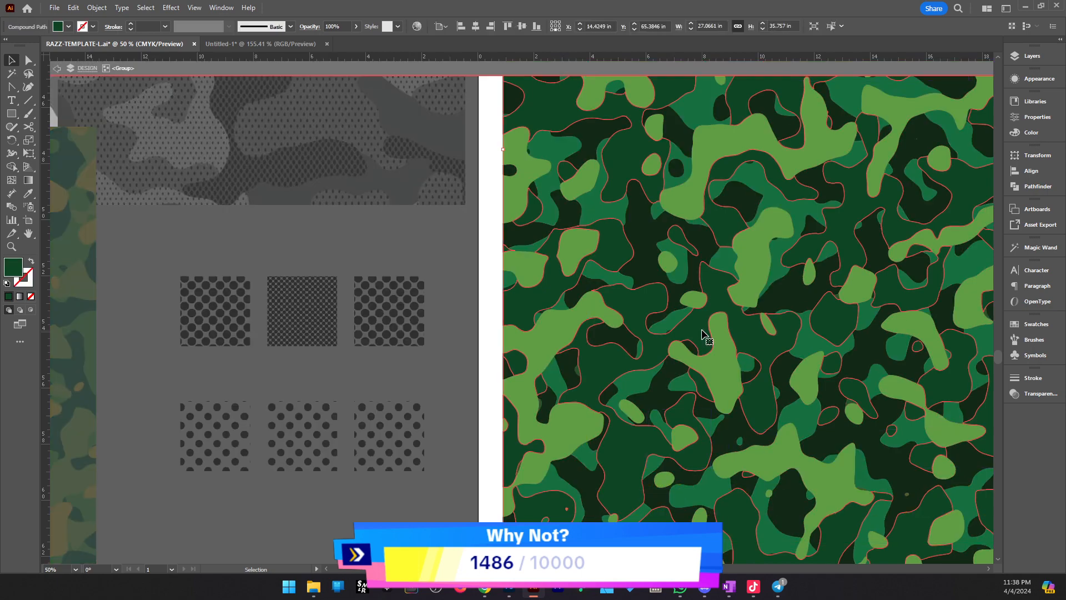
pyautogui.moveTo(704, 333); pyautogui.dragTo(731, 327)
pyautogui.hotkey('ctrl', 'z')
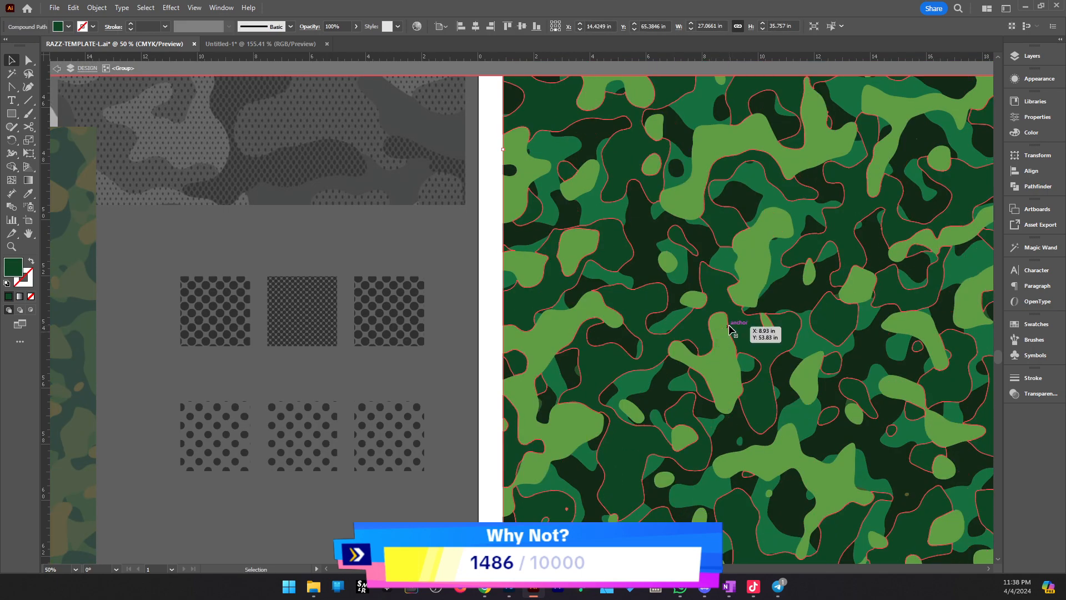
pyautogui.press('a')
pyautogui.moveTo(730, 327); pyautogui.dragTo(762, 337)
pyautogui.hotkey('ctrl', 'z')
# Fill the dark green compound path with the dot pattern sampled from the lower row using the Eyedropper
pyautogui.press('i')
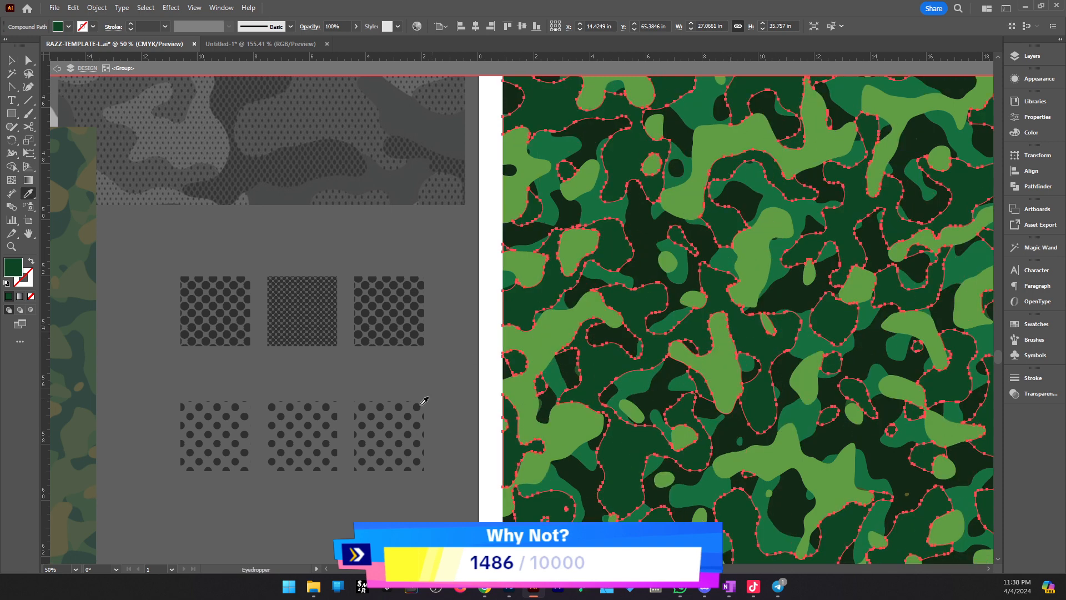
pyautogui.click(390, 433)
pyautogui.press('v')
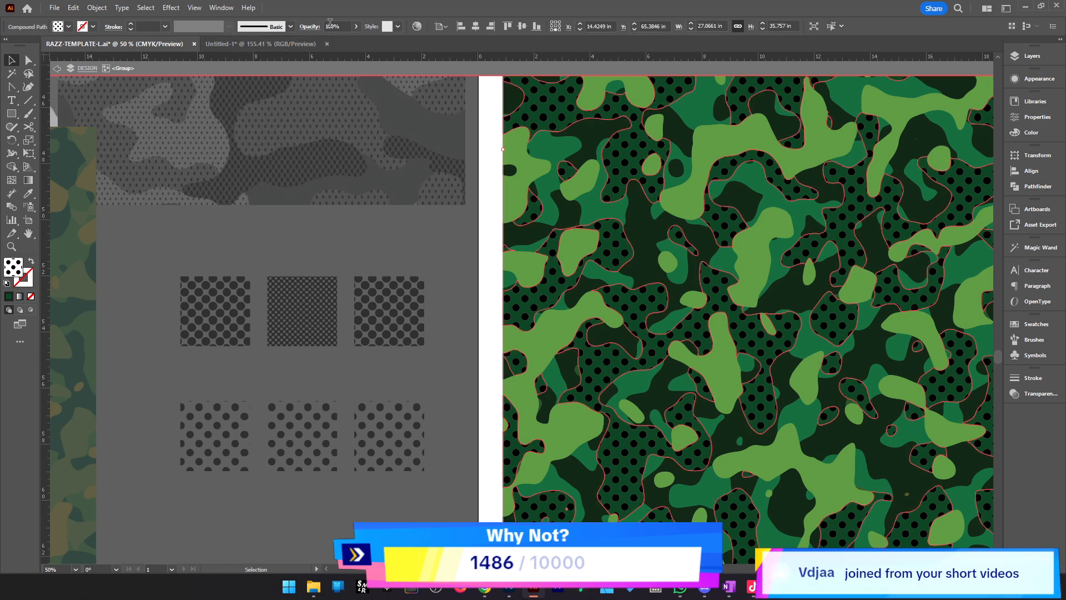
# Try the Overlay and Soft Light blend modes on the dotted compound path
pyautogui.click(310, 26)
pyautogui.click(231, 45)
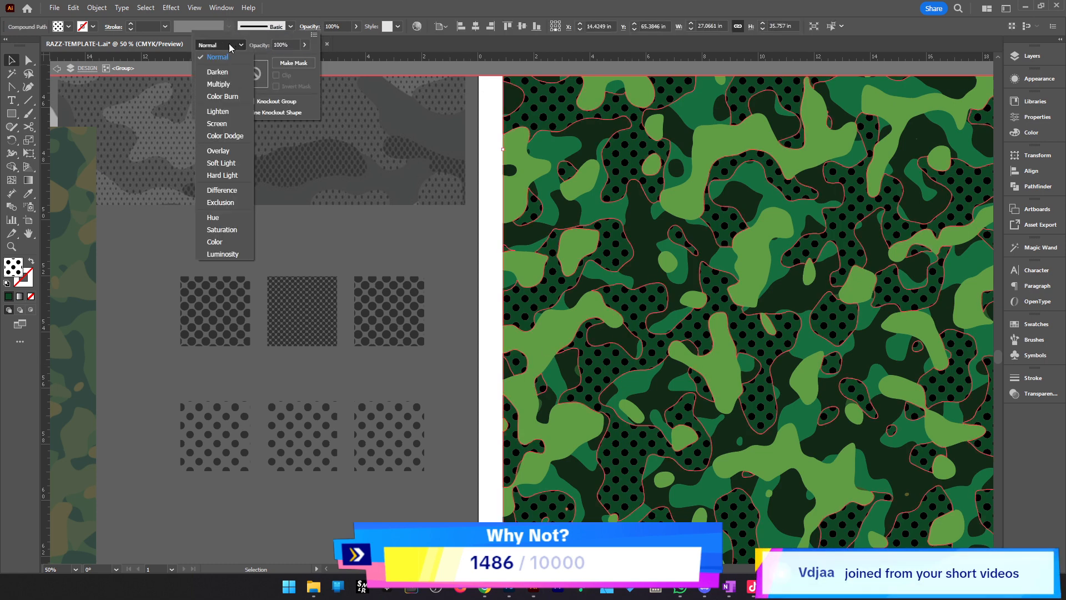
pyautogui.click(225, 151)
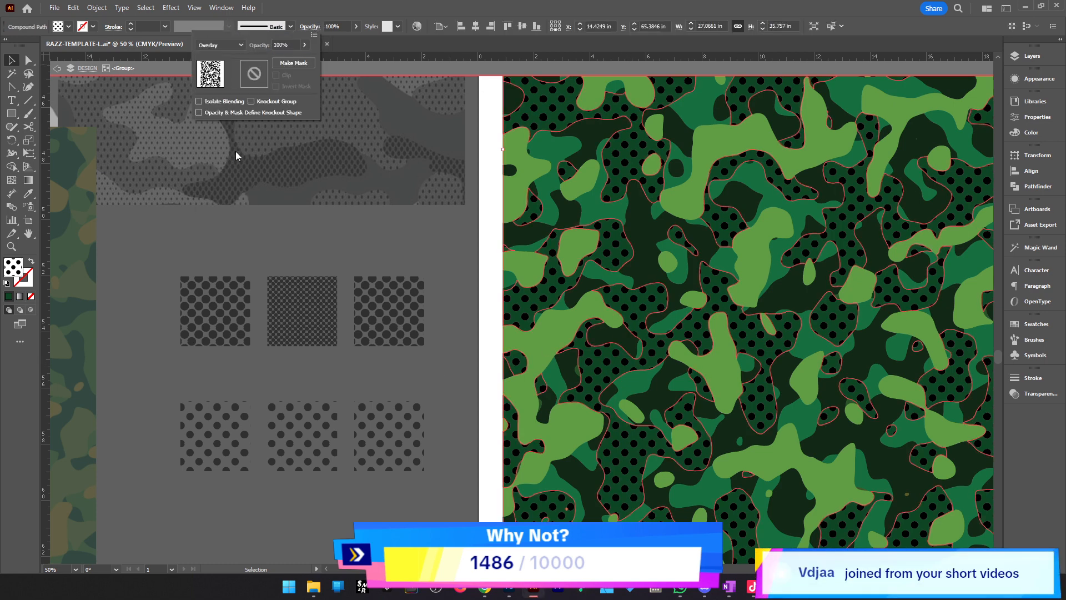
pyautogui.click(437, 261)
pyautogui.moveTo(627, 303); pyautogui.dragTo(712, 307)
pyautogui.click(313, 27)
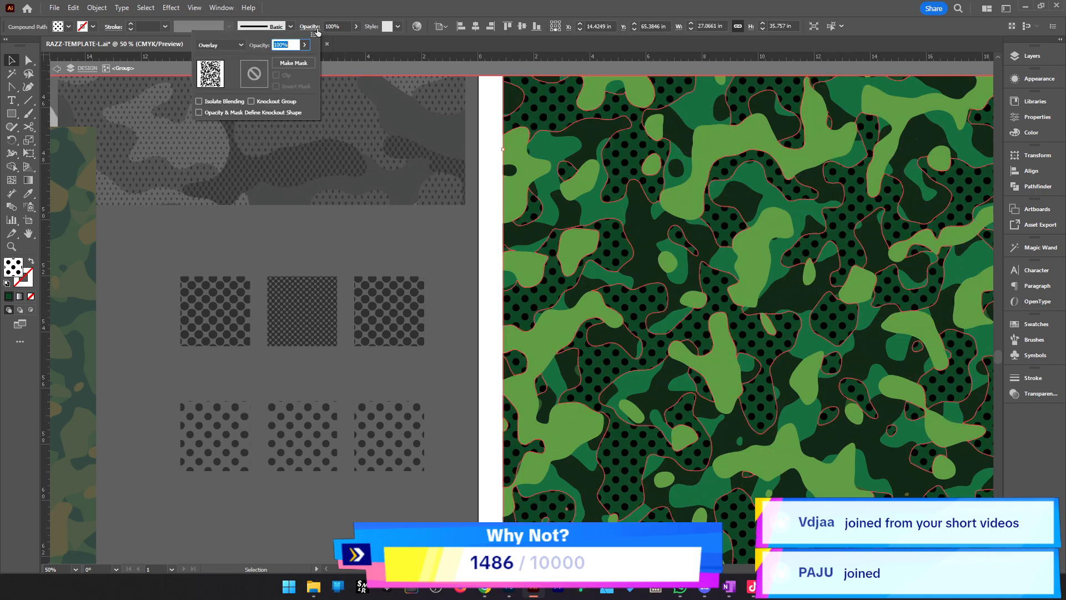
pyautogui.click(219, 45)
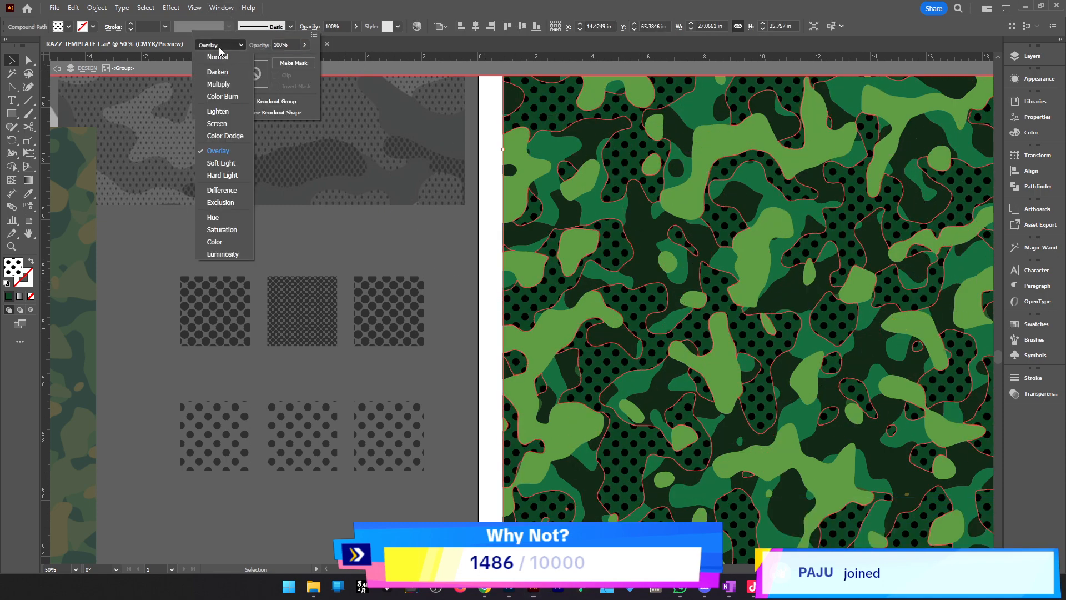
pyautogui.click(233, 164)
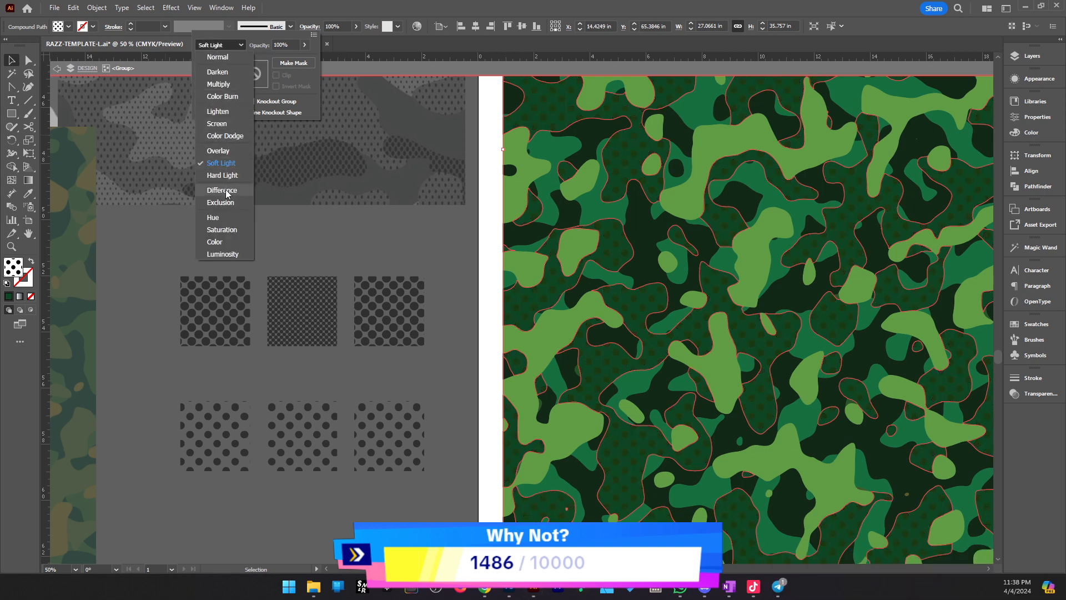
# Set the dotted compound path to Multiply blending at 26% opacity and leave isolation mode
pyautogui.click(228, 87)
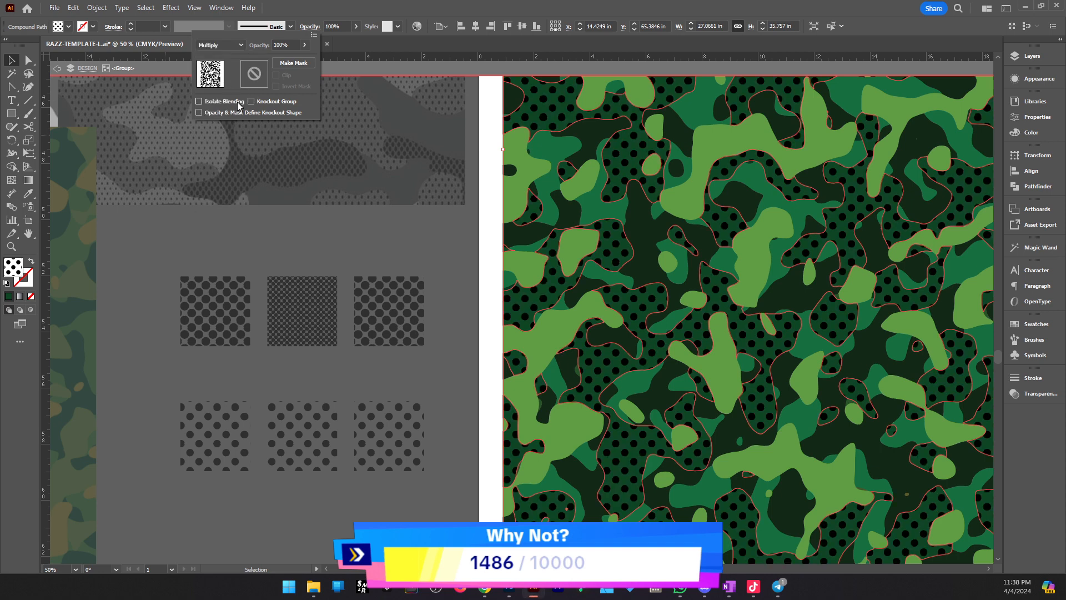
pyautogui.click(304, 45)
pyautogui.moveTo(289, 62); pyautogui.dragTo(281, 62)
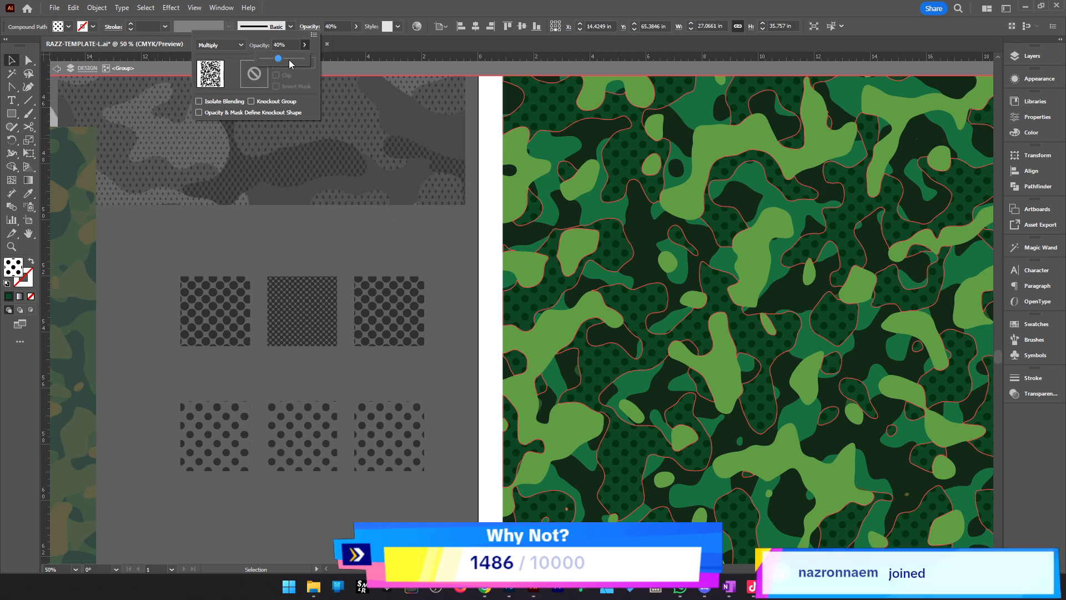
pyautogui.moveTo(278, 62); pyautogui.dragTo(272, 59)
pyautogui.click(441, 285)
pyautogui.click(441, 286)
pyautogui.scroll(-2, 454, 326)
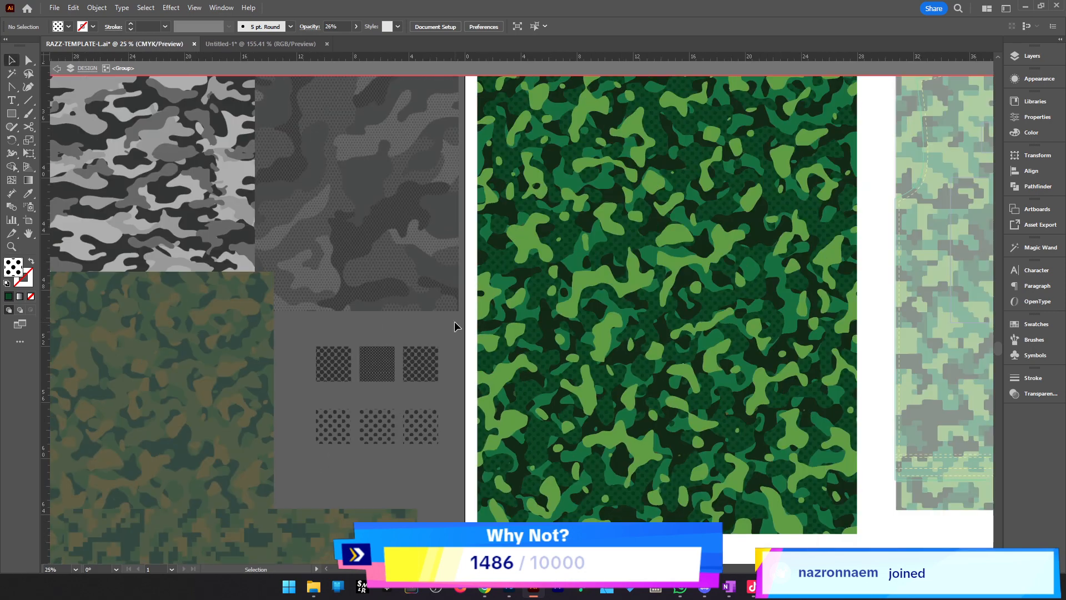
pyautogui.doubleClick(455, 322)
# Apply a uniform 100% pattern scale to the camouflage's dotted compound path with Transform Objects off
pyautogui.keyDown('ctrl'); pyautogui.click(609, 311); pyautogui.keyUp('ctrl')
pyautogui.keyDown('ctrl'); pyautogui.click(475, 343); pyautogui.keyUp('ctrl')
pyautogui.keyDown('ctrl'); pyautogui.click(681, 300); pyautogui.keyUp('ctrl')
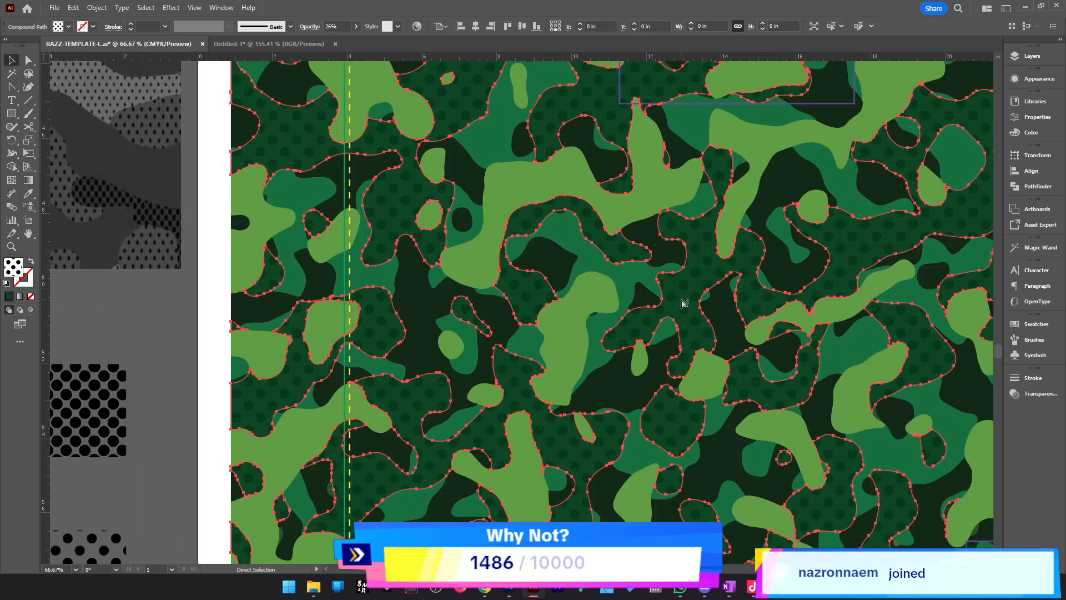
pyautogui.rightClick(683, 303)
pyautogui.moveTo(717, 496)
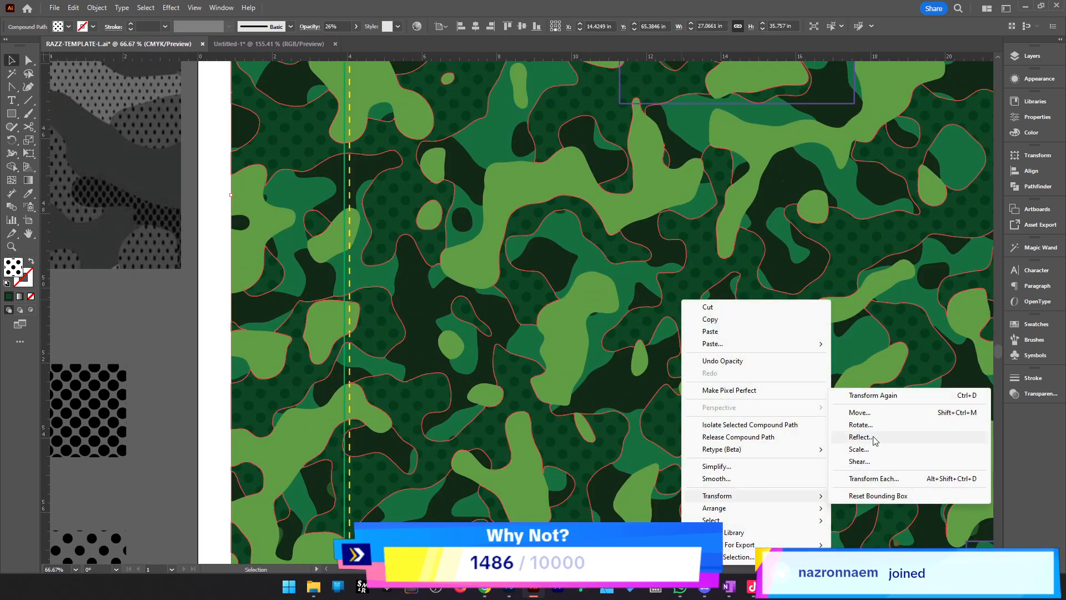
pyautogui.click(878, 450)
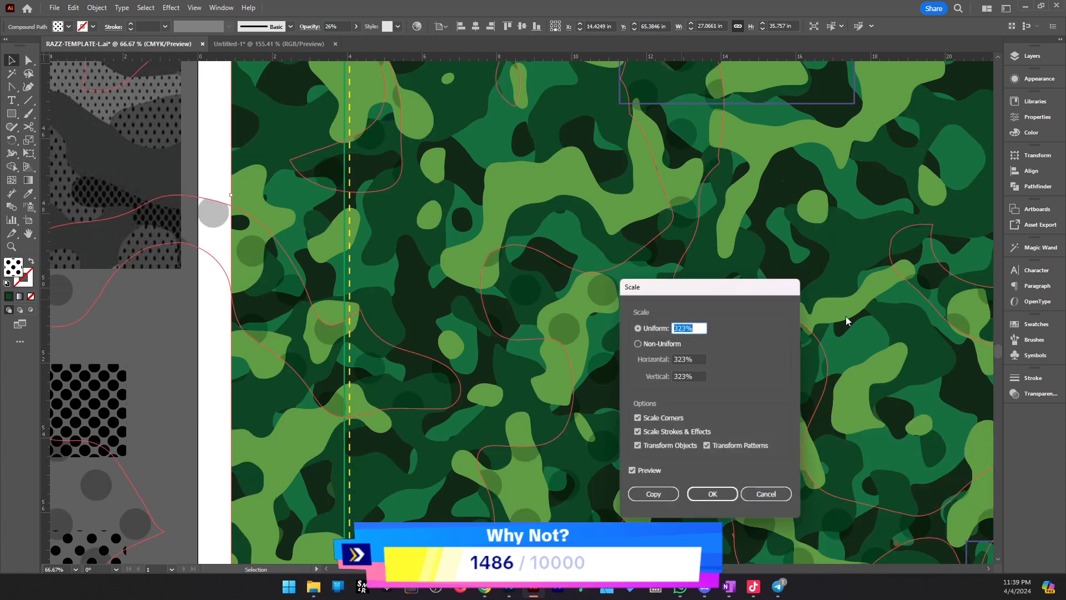
pyautogui.click(661, 448)
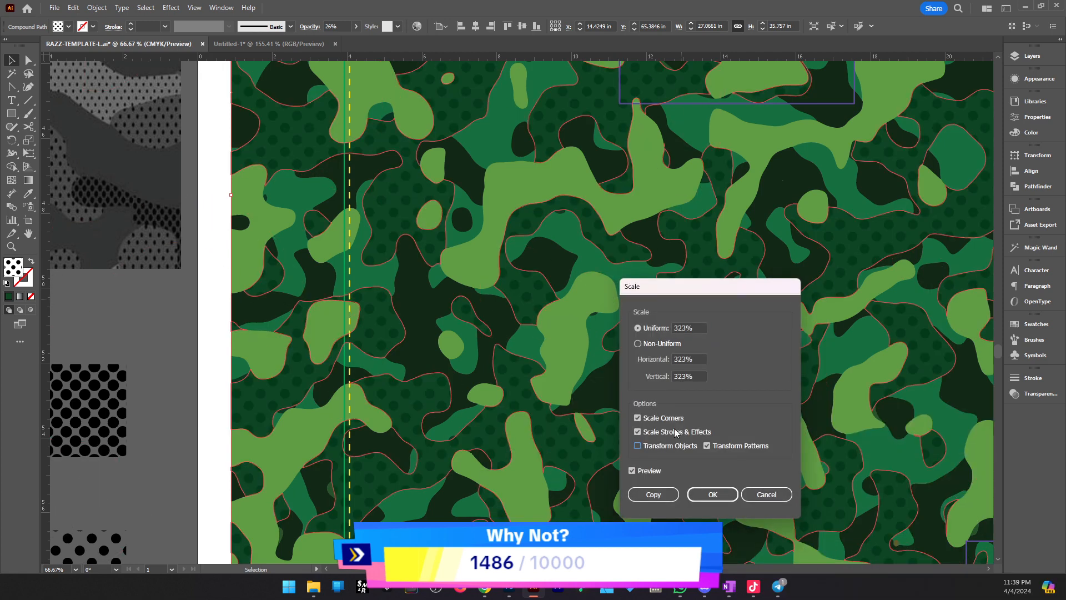
pyautogui.click(690, 328)
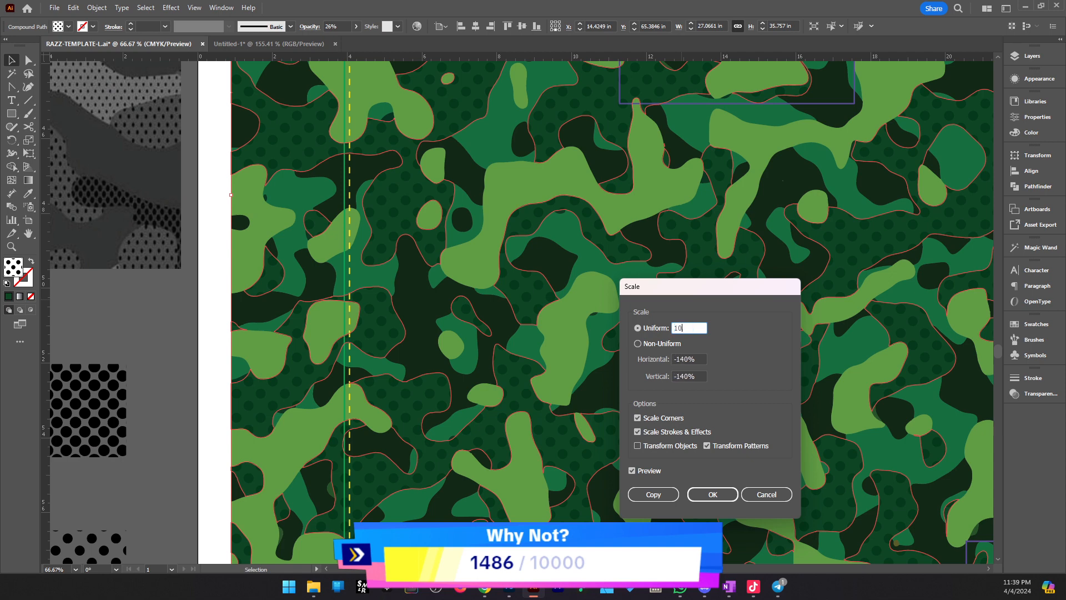
pyautogui.press('Return')
# Scale only the dot pattern in the camouflage's dotted compound path uniformly to 85%
pyautogui.rightClick(690, 329)
pyautogui.moveTo(792, 257)
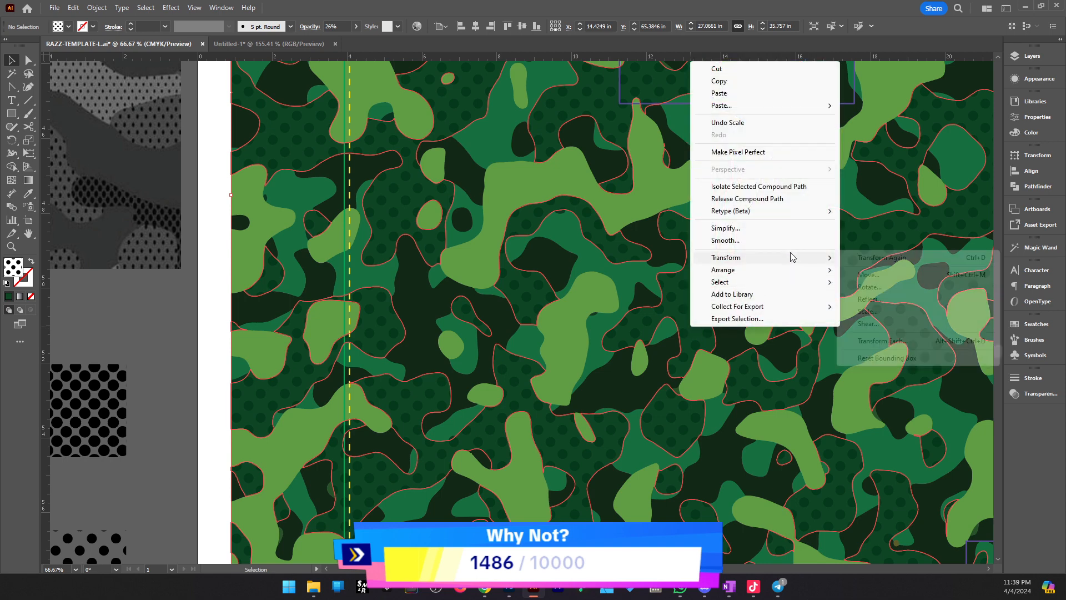
pyautogui.click(870, 312)
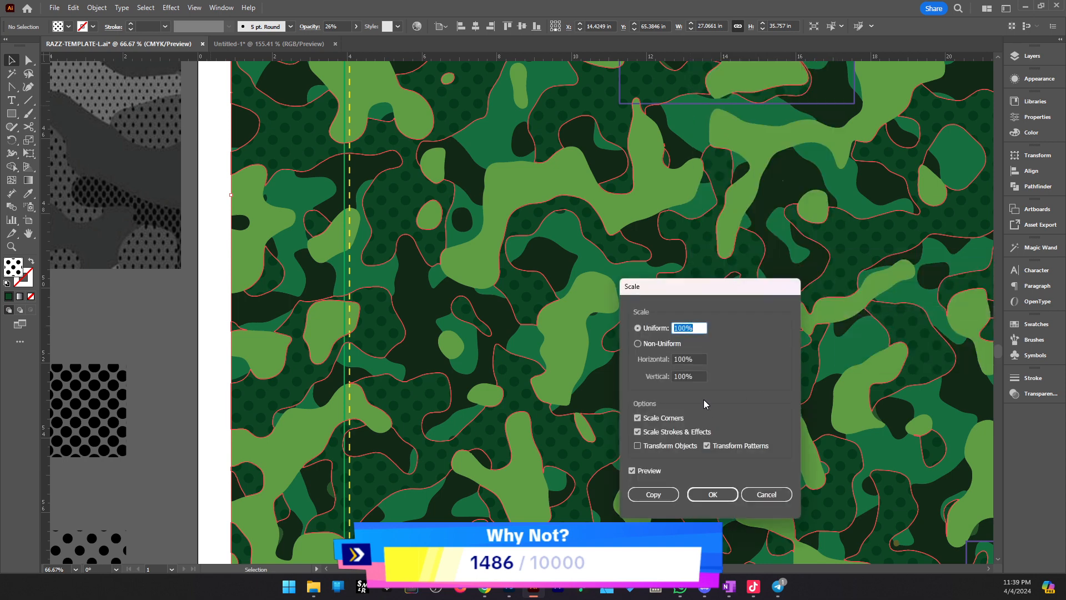
pyautogui.press('Down')
pyautogui.click(716, 495)
pyautogui.press('z')
pyautogui.keyDown('alt'); pyautogui.click(438, 343); pyautogui.keyUp('alt')
pyautogui.keyDown('alt'); pyautogui.click(438, 343); pyautogui.keyUp('alt')
pyautogui.press('v')
pyautogui.click(422, 288)
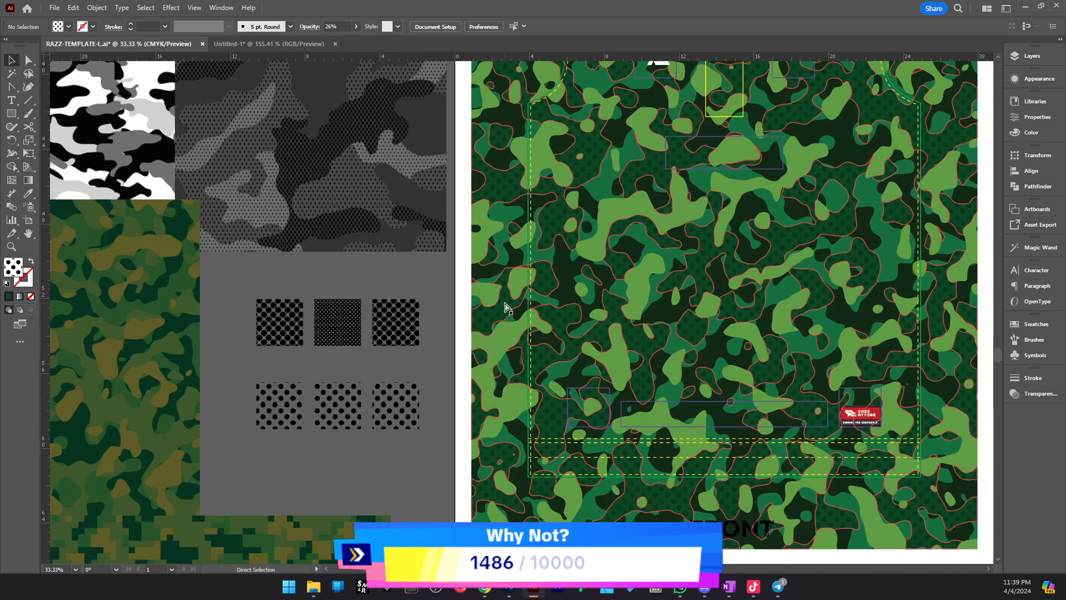
# Scale only the dot pattern in the camouflage's dotted compound path uniformly to 72% with Transform Objects off
pyautogui.moveTo(504, 304); pyautogui.dragTo(538, 306)
pyautogui.hotkey('ctrl', '1')
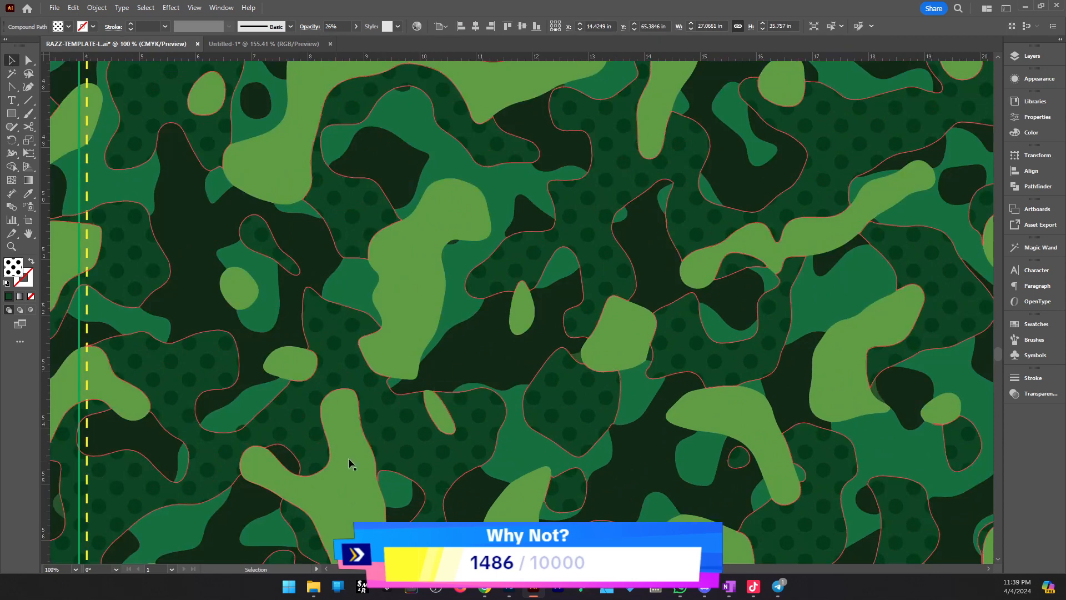
pyautogui.rightClick(424, 438)
pyautogui.moveTo(495, 372)
pyautogui.click(626, 427)
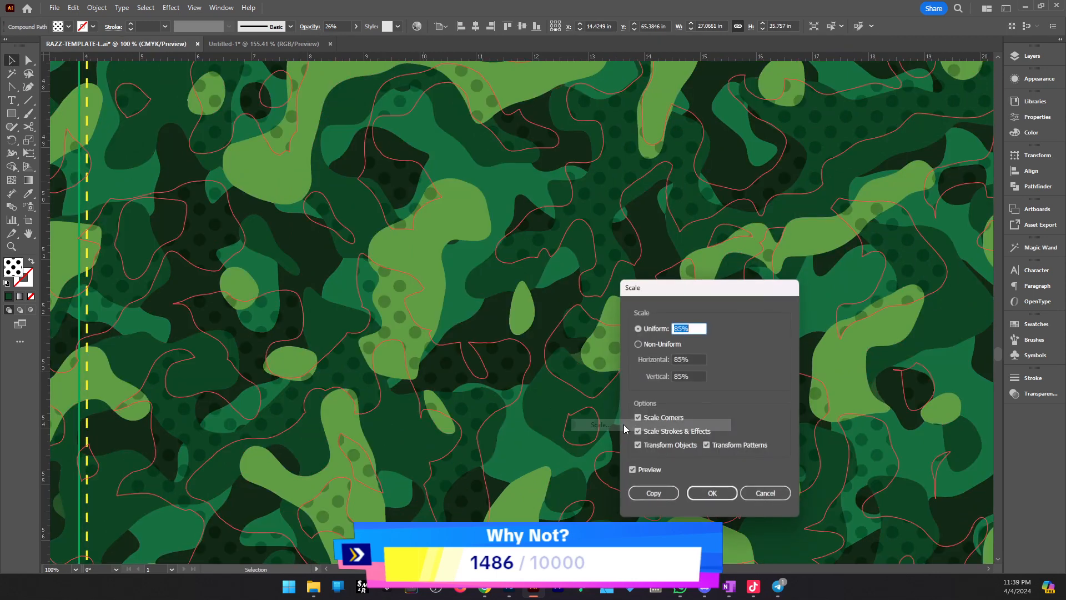
pyautogui.click(653, 443)
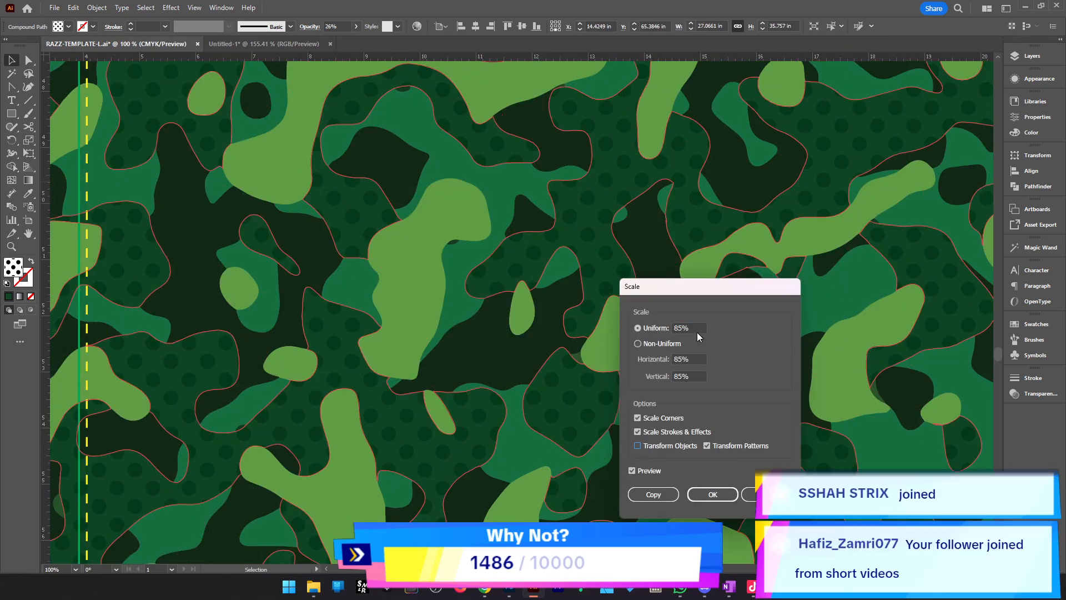
pyautogui.click(695, 328)
pyautogui.click(731, 494)
# Scale the dotted compound path's pattern down again uniformly, to just under 67%, keeping Transform Objects off
pyautogui.scroll(-3, 729, 239)
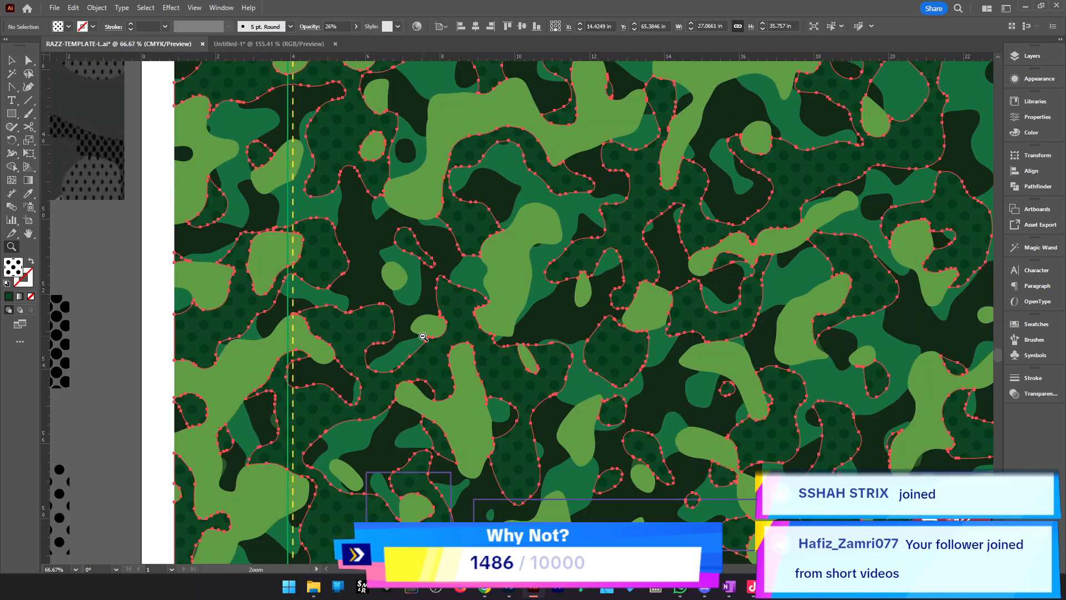
pyautogui.click(451, 308)
pyautogui.rightClick(535, 323)
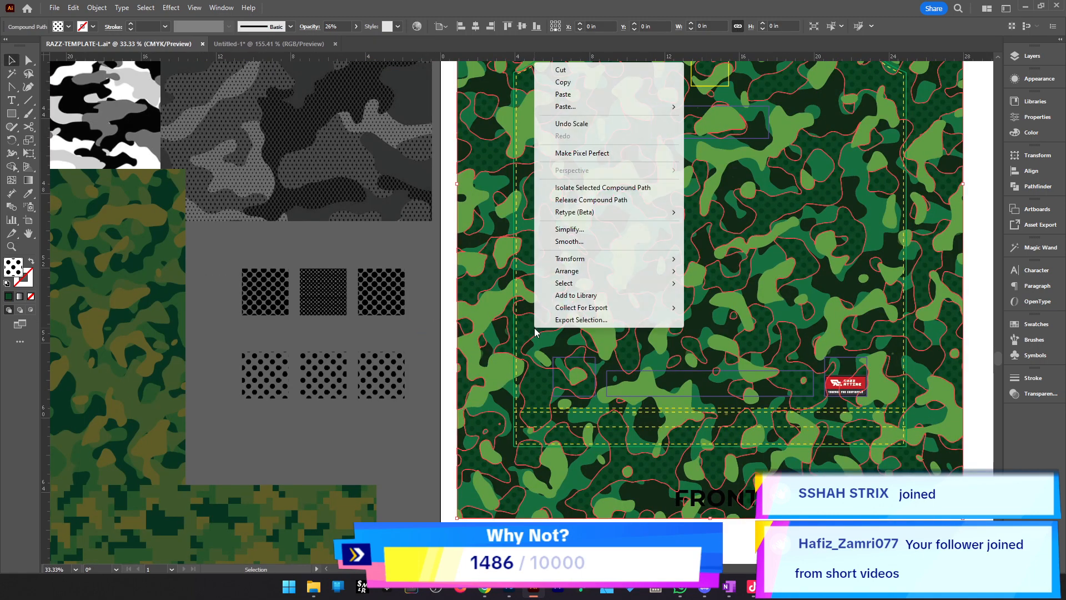
pyautogui.moveTo(606, 260)
pyautogui.click(743, 313)
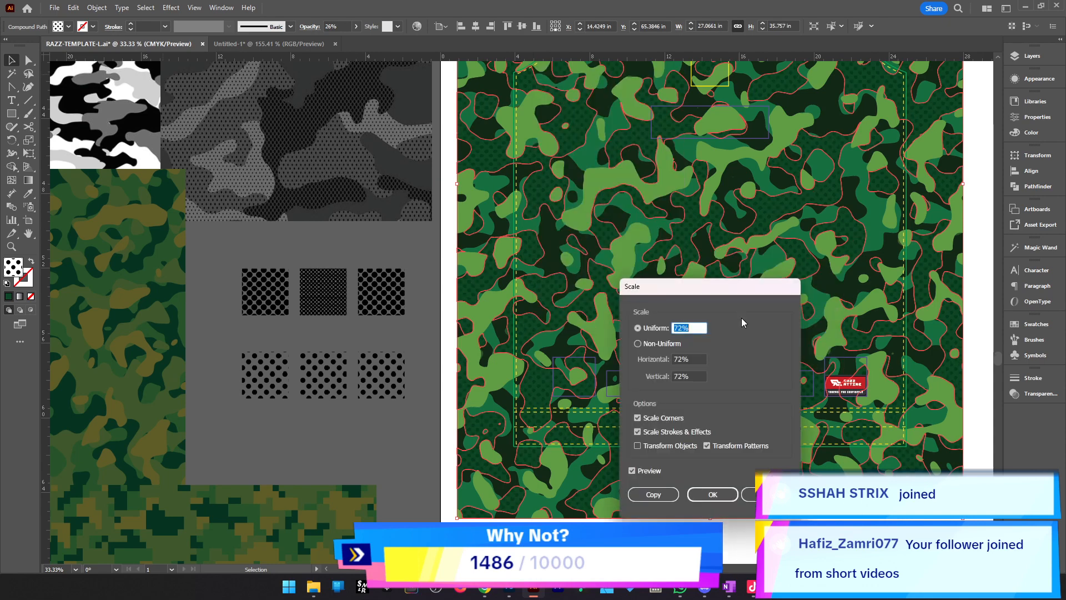
pyautogui.press('Down')
pyautogui.press('Down')
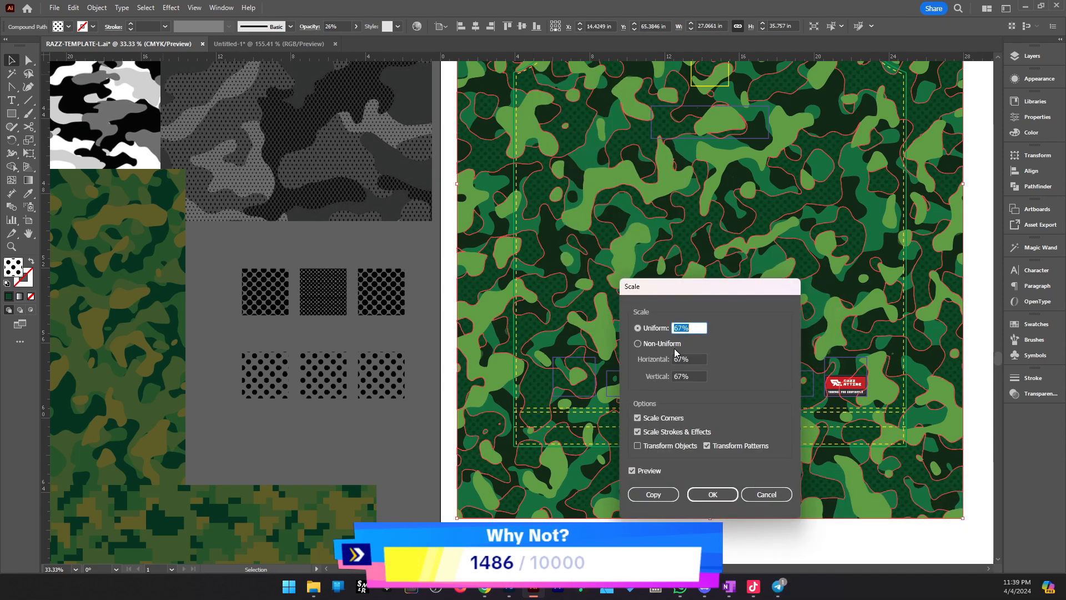
pyautogui.press('Down')
pyautogui.press('Return')
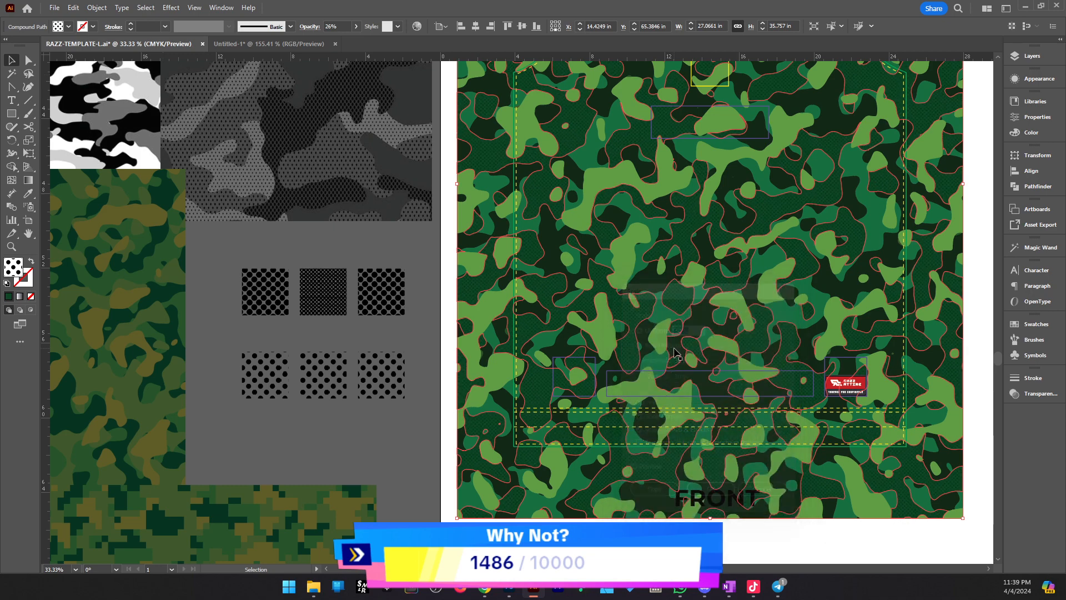
# Examine the reduced dot pattern across the front jersey panel close up and at full size, comparing it with the grey mesh camouflage
pyautogui.scroll(3, 234, 301)
pyautogui.click(320, 258)
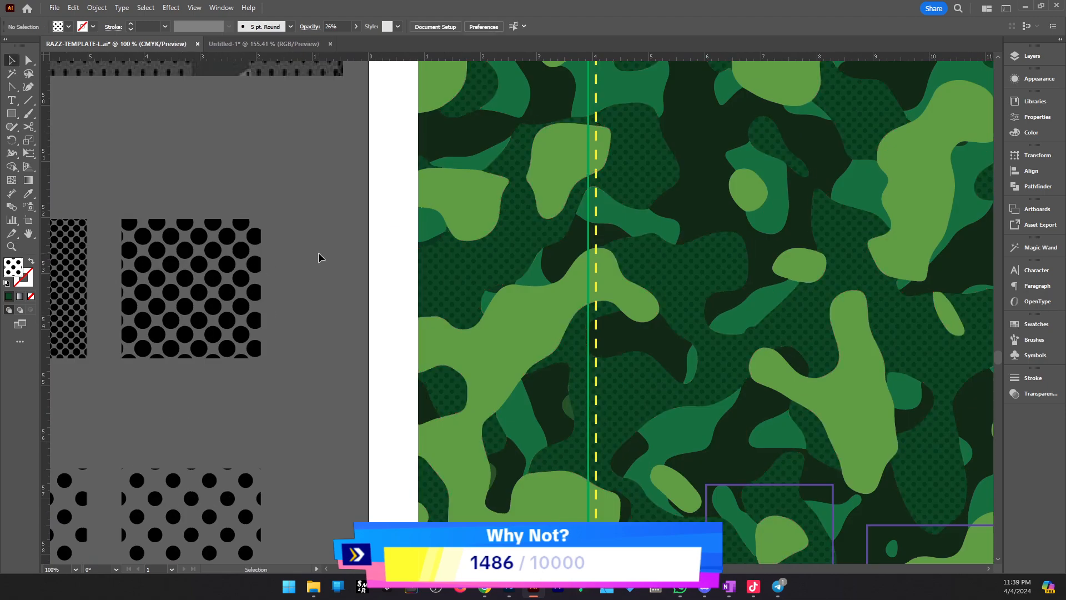
pyautogui.keyDown('ctrl'); pyautogui.keyDown('alt'); pyautogui.click(625, 254); pyautogui.keyUp('alt'); pyautogui.keyUp('ctrl')
pyautogui.keyDown('ctrl'); pyautogui.keyDown('alt'); pyautogui.click(625, 254); pyautogui.keyUp('alt'); pyautogui.keyUp('ctrl')
pyautogui.moveTo(654, 88); pyautogui.dragTo(556, 250)
pyautogui.keyDown('ctrl'); pyautogui.keyDown('alt'); pyautogui.click(557, 250); pyautogui.keyUp('alt'); pyautogui.keyUp('ctrl')
pyautogui.keyDown('ctrl'); pyautogui.keyDown('alt'); pyautogui.click(557, 250); pyautogui.keyUp('alt'); pyautogui.keyUp('ctrl')
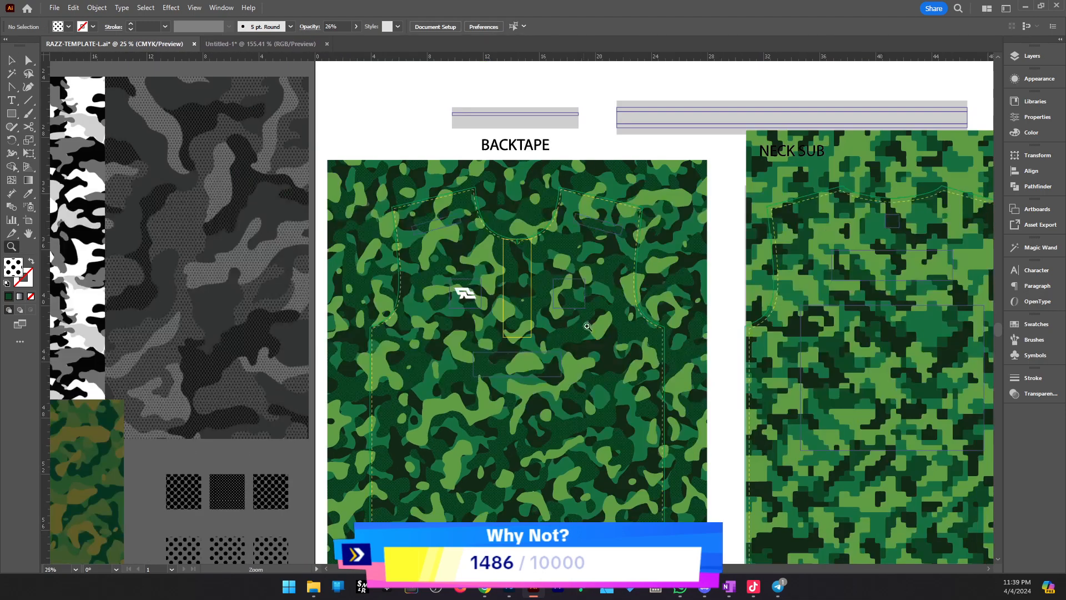
pyautogui.moveTo(501, 290); pyautogui.dragTo(769, 300)
pyautogui.moveTo(607, 351); pyautogui.dragTo(698, 352)
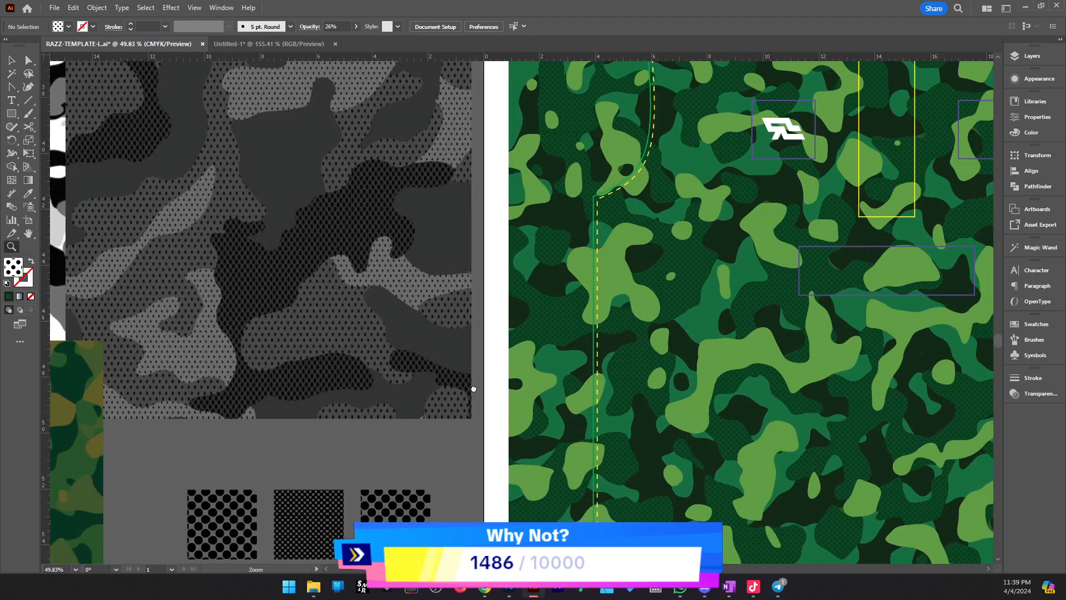
pyautogui.moveTo(473, 388); pyautogui.dragTo(455, 330)
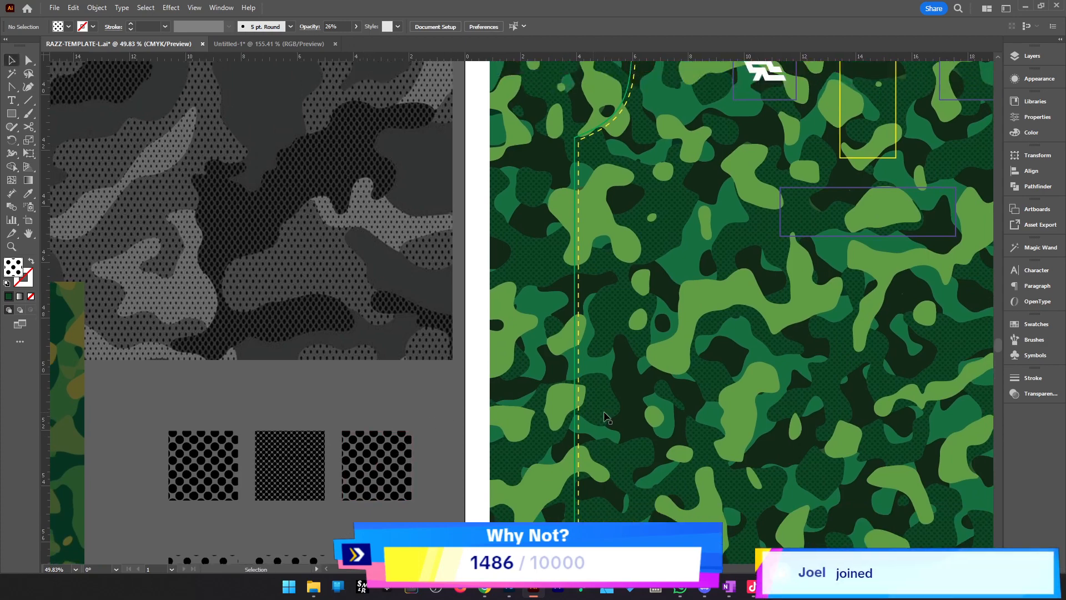
pyautogui.scroll(-4, 449, 398)
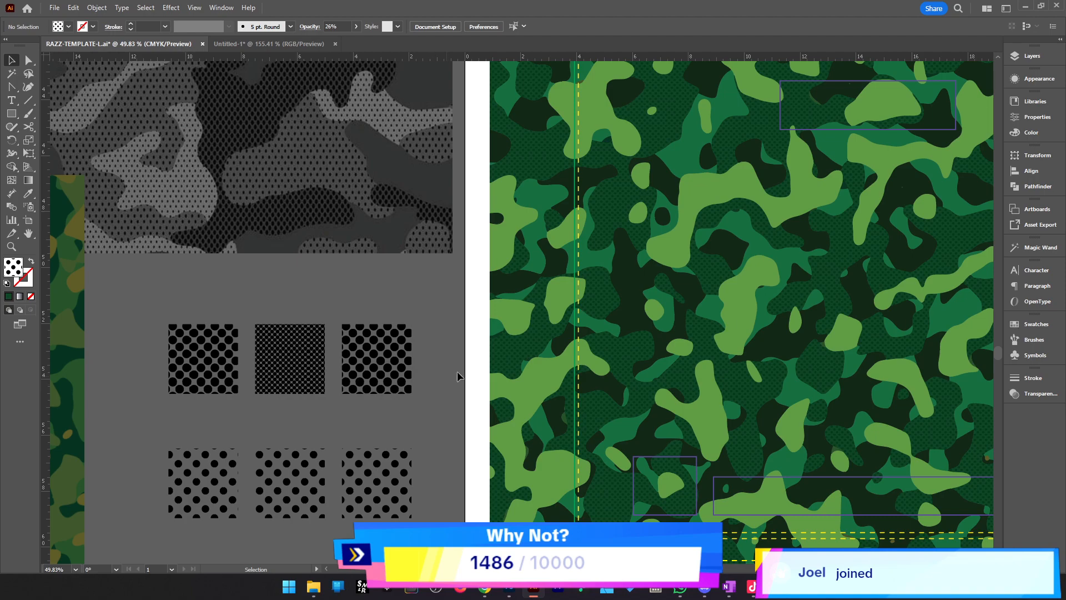
pyautogui.moveTo(799, 370); pyautogui.dragTo(629, 406)
pyautogui.press('z')
pyautogui.keyDown('alt'); pyautogui.click(537, 284); pyautogui.keyUp('alt')
pyautogui.keyDown('alt'); pyautogui.click(538, 286); pyautogui.keyUp('alt')
pyautogui.click(462, 319)
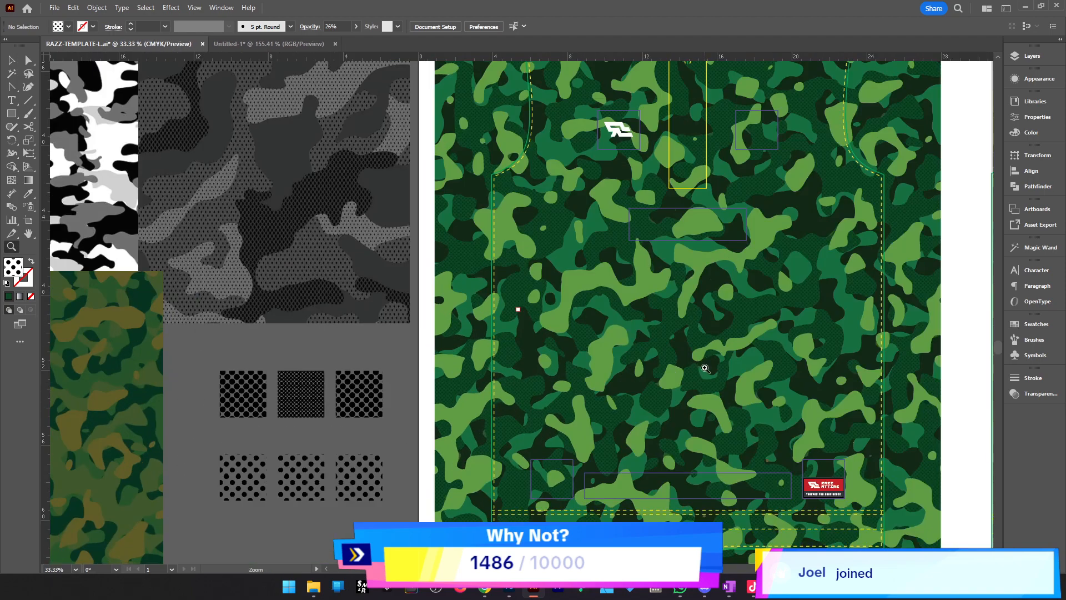
pyautogui.scroll(2, 704, 368)
pyautogui.click(658, 361)
pyautogui.click(550, 367)
pyautogui.click(487, 362)
pyautogui.keyDown('alt'); pyautogui.click(519, 336); pyautogui.keyUp('alt')
pyautogui.keyDown('alt'); pyautogui.click(530, 316); pyautogui.keyUp('alt')
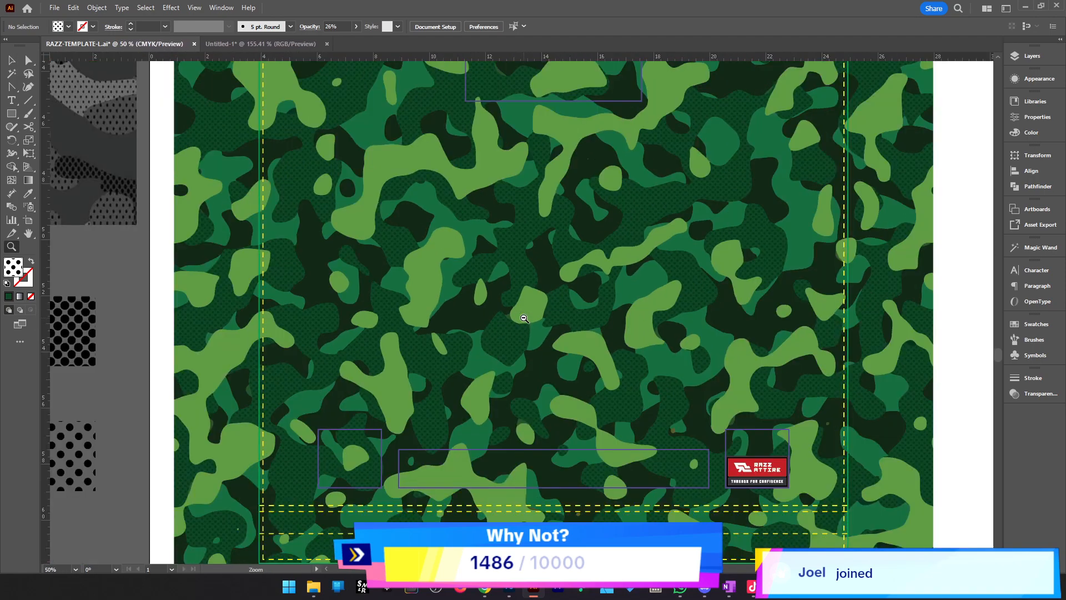
pyautogui.keyDown('alt'); pyautogui.click(523, 316); pyautogui.keyUp('alt')
pyautogui.moveTo(457, 231); pyautogui.dragTo(670, 376)
pyautogui.click(669, 376)
pyautogui.moveTo(541, 297); pyautogui.dragTo(739, 385)
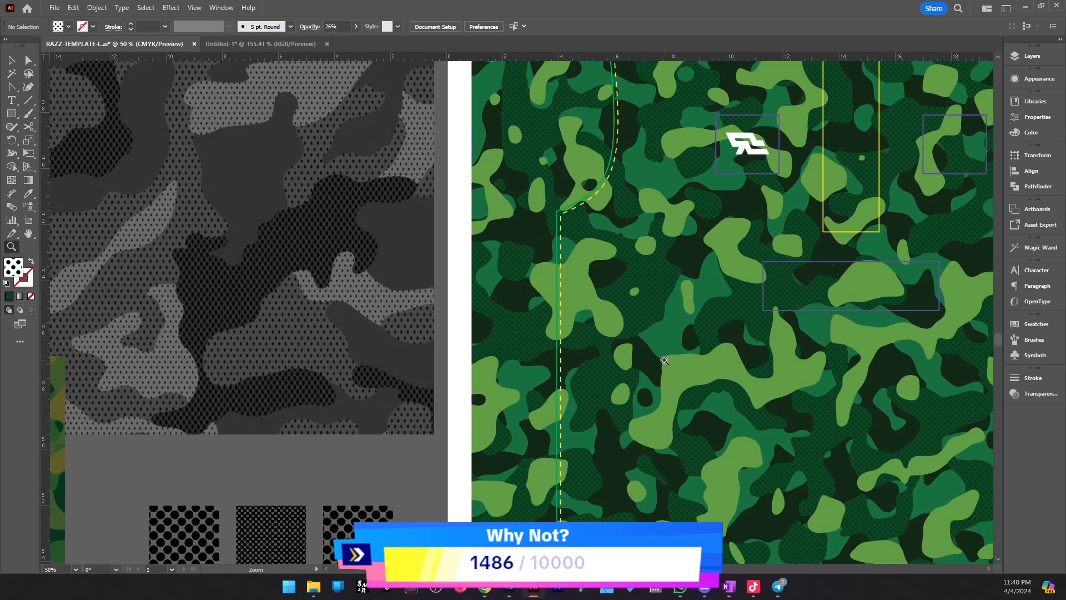
pyautogui.keyDown('alt'); pyautogui.click(609, 358); pyautogui.keyUp('alt')
pyautogui.moveTo(525, 282); pyautogui.dragTo(696, 343)
pyautogui.click(696, 344)
pyautogui.click(492, 360)
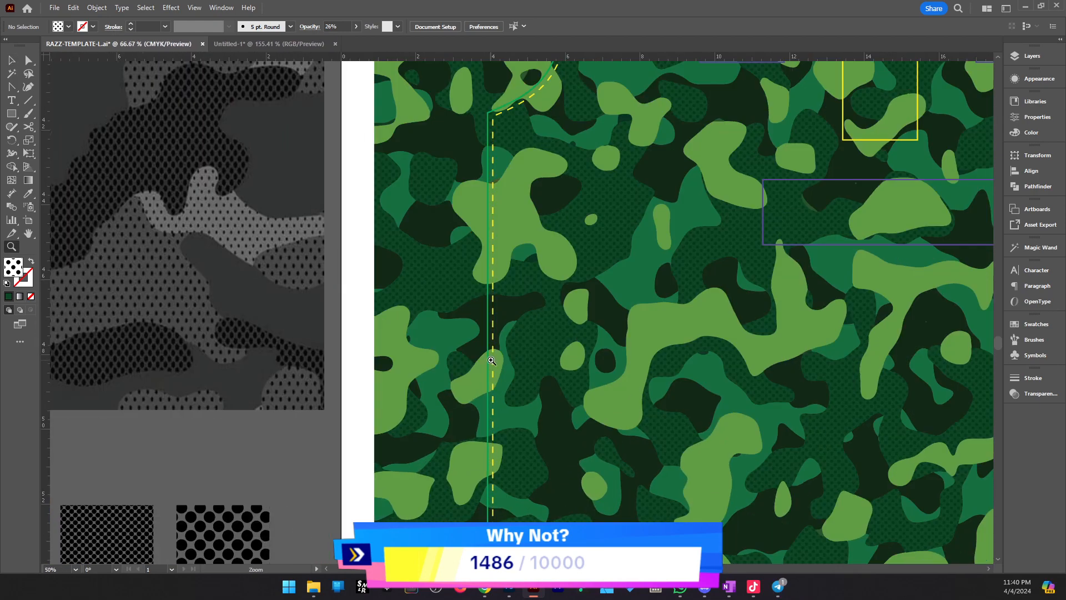
# Isolate the camouflage group, select all its mid-green shapes with the Magic Wand and make them one compound path
pyautogui.press('v')
pyautogui.doubleClick(627, 286)
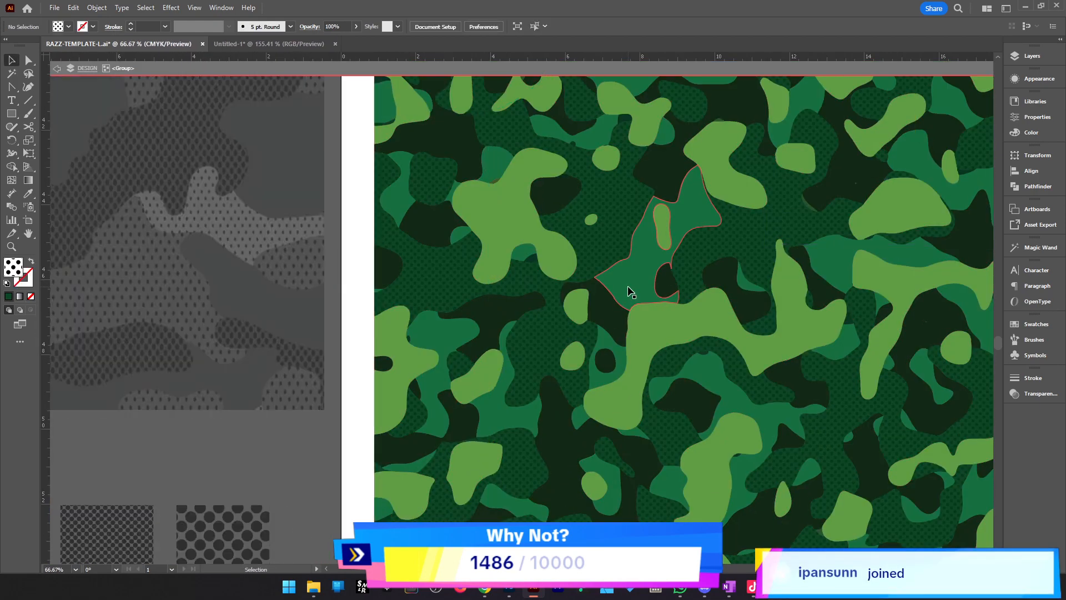
pyautogui.press('y')
pyautogui.click(635, 285)
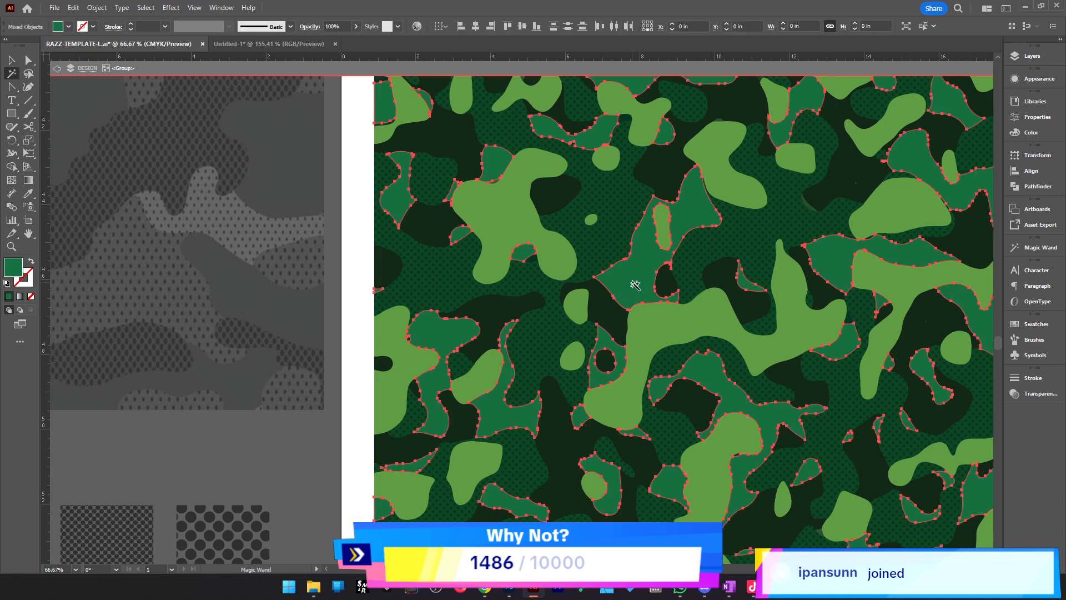
pyautogui.press('z')
pyautogui.keyDown('alt'); pyautogui.click(638, 287); pyautogui.keyUp('alt')
pyautogui.keyDown('alt'); pyautogui.click(638, 287); pyautogui.keyUp('alt')
pyautogui.scroll(2, 534, 238)
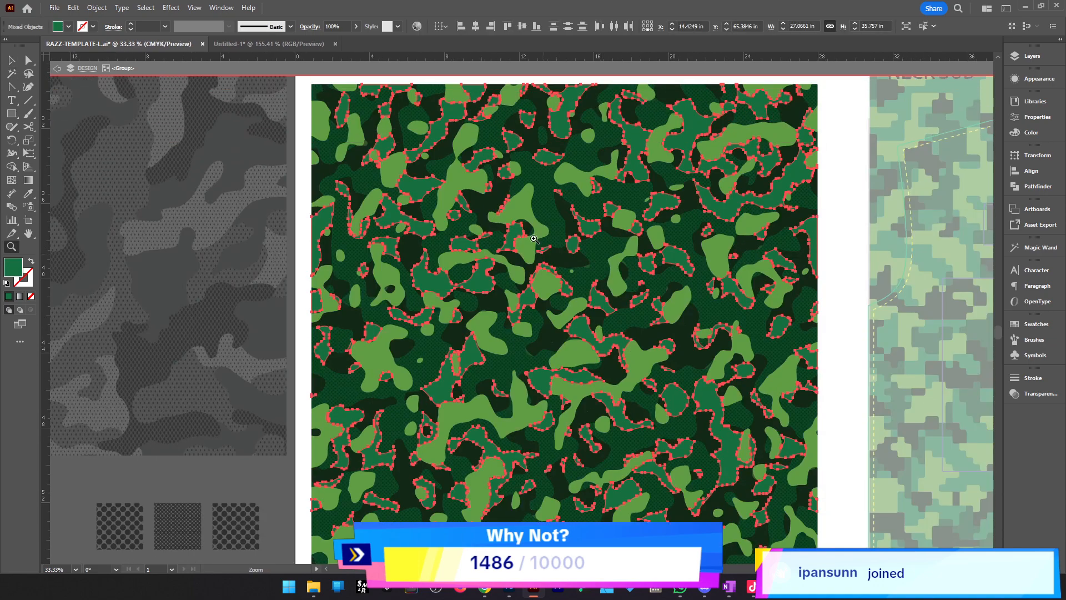
pyautogui.click(484, 301)
pyautogui.click(97, 8)
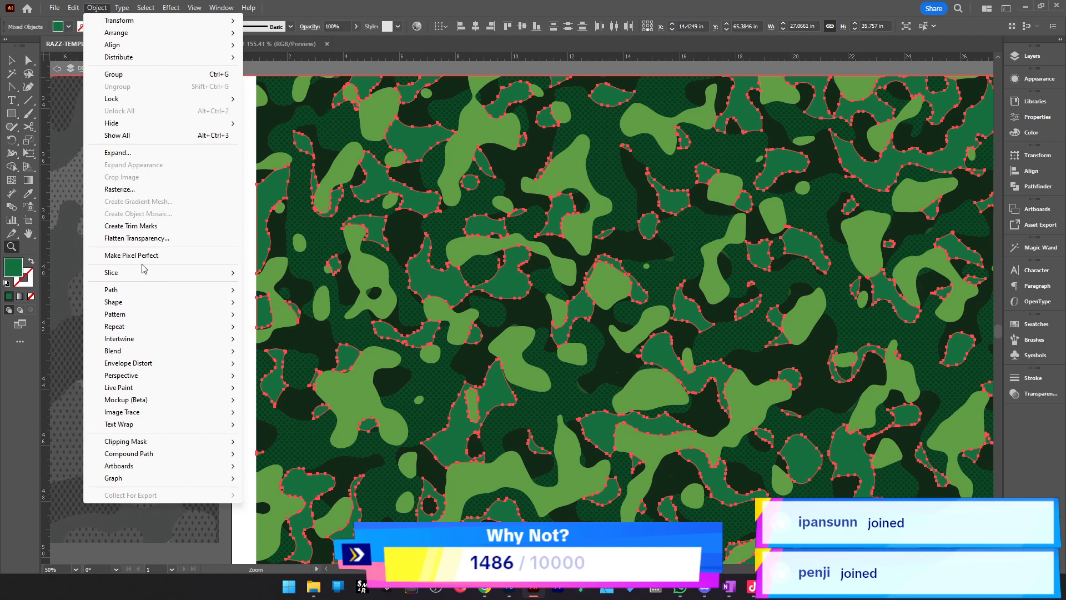
pyautogui.moveTo(209, 454)
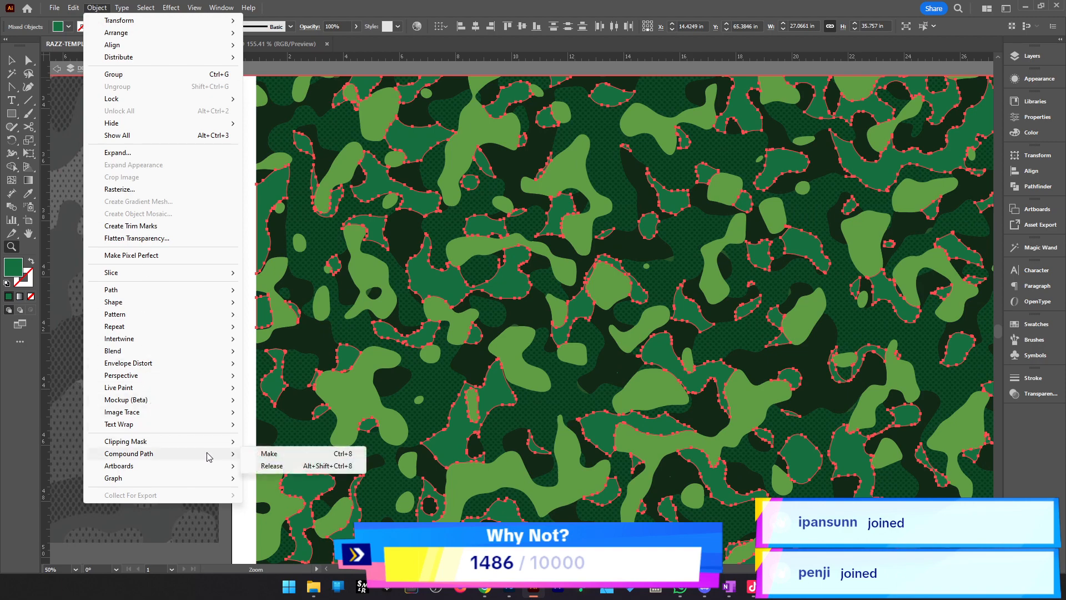
pyautogui.click(268, 458)
pyautogui.press('v')
pyautogui.click(217, 425)
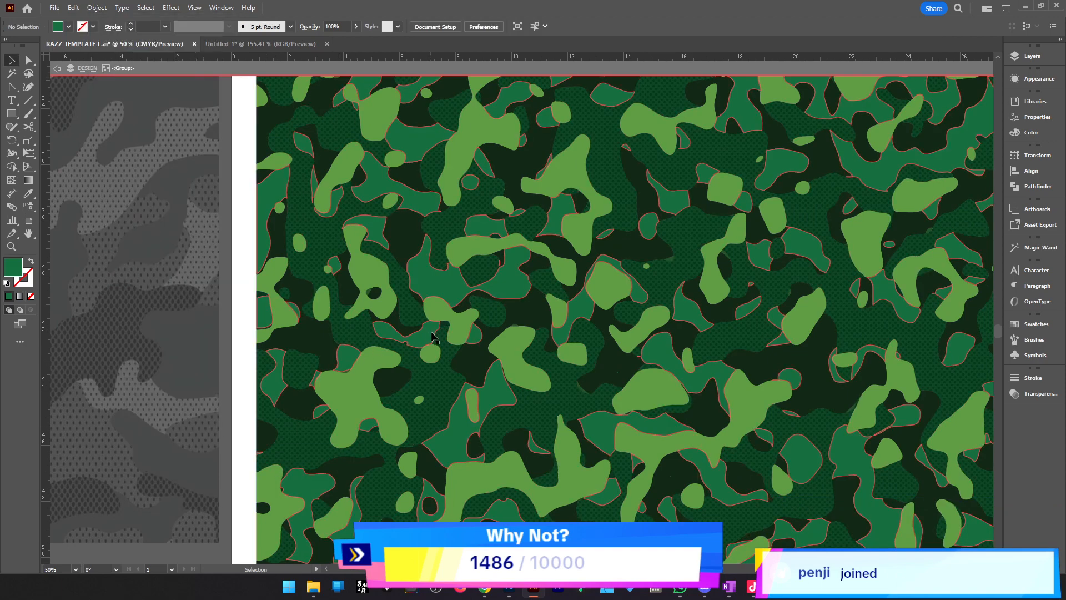
# Try moving the mid-green compound path as a single object, and undo the move
pyautogui.moveTo(432, 333); pyautogui.dragTo(397, 345)
pyautogui.hotkey('ctrl', 'z')
pyautogui.hotkey('ctrl', 'z')
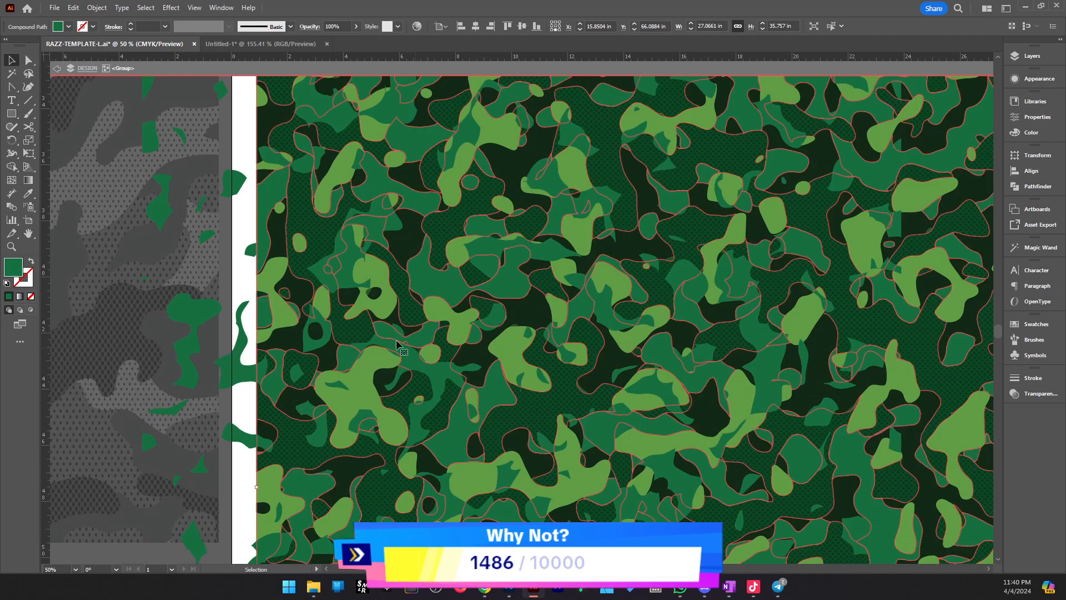
pyautogui.keyDown('ctrl'); pyautogui.click(397, 344); pyautogui.keyUp('ctrl')
pyautogui.keyDown('ctrl'); pyautogui.click(400, 340); pyautogui.keyUp('ctrl')
pyautogui.keyDown('ctrl'); pyautogui.click(510, 358); pyautogui.keyUp('ctrl')
pyautogui.hotkey('ctrl', 'z')
# Duplicate the mid-green compound path in place and fill the copy with the first pattern of the Basic Graphics_Lines library
pyautogui.moveTo(787, 261); pyautogui.dragTo(678, 302)
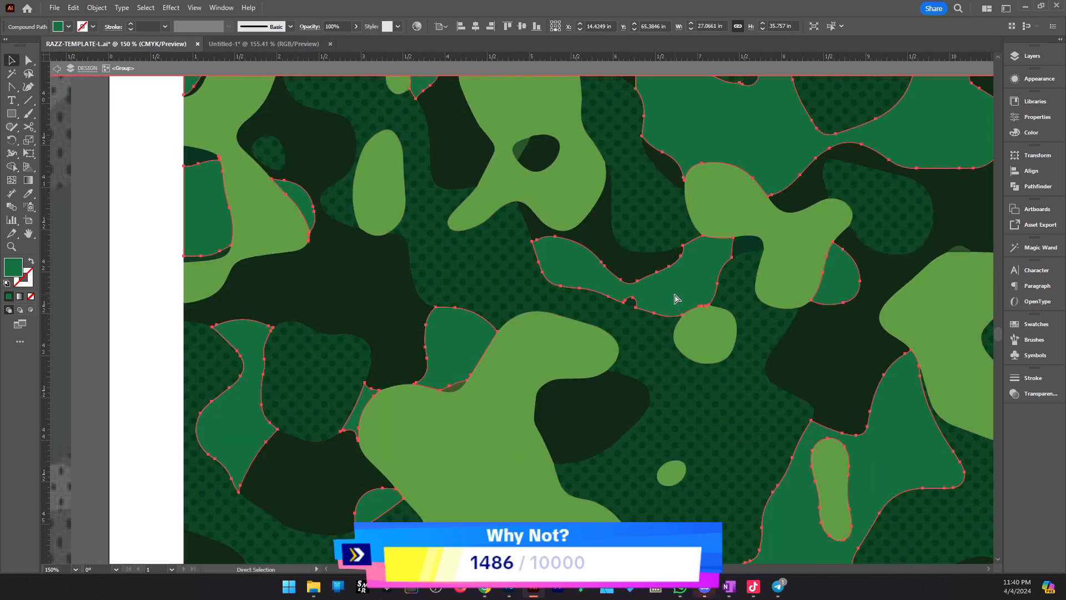
pyautogui.press('v')
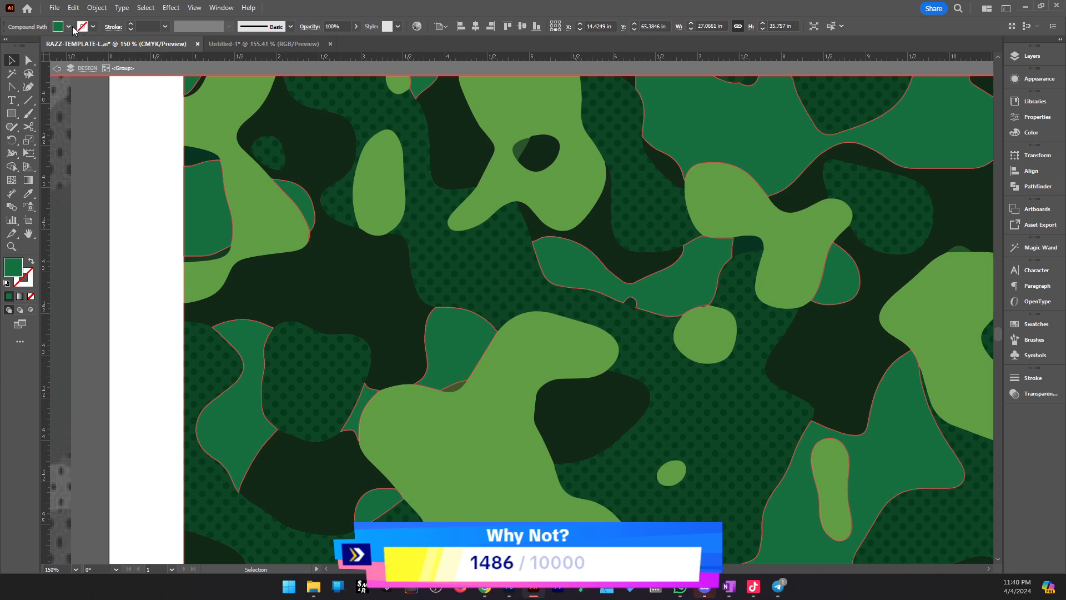
pyautogui.click(69, 27)
pyautogui.click(11, 176)
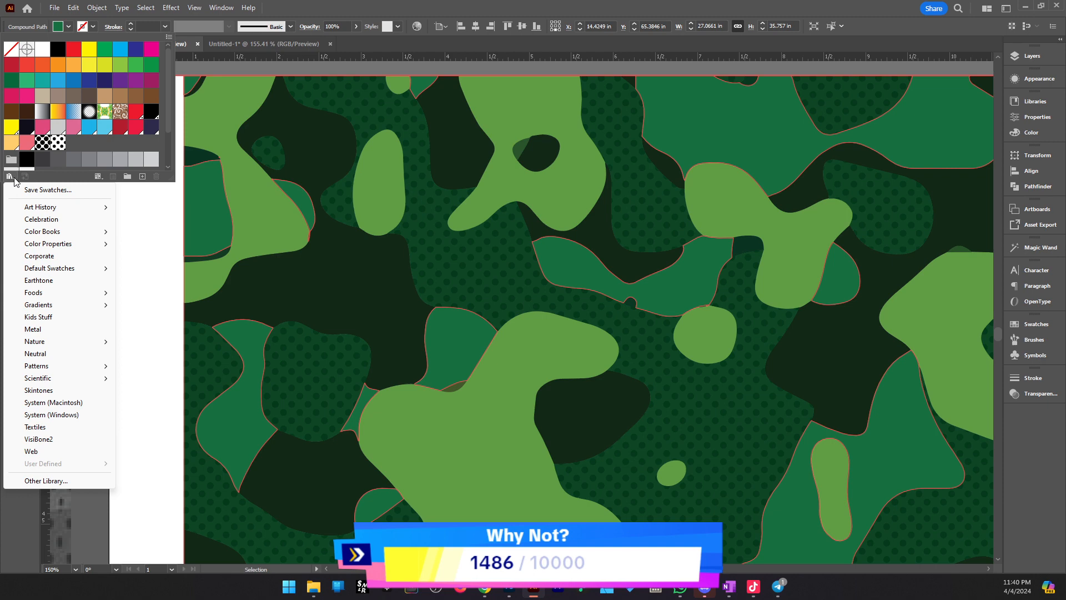
pyautogui.moveTo(83, 367)
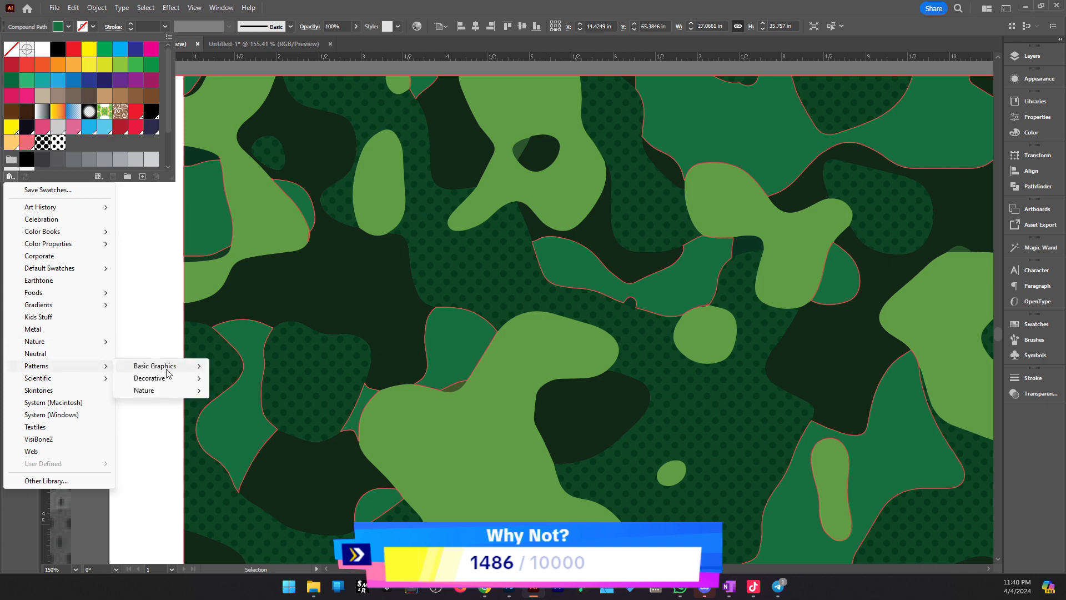
pyautogui.moveTo(171, 369)
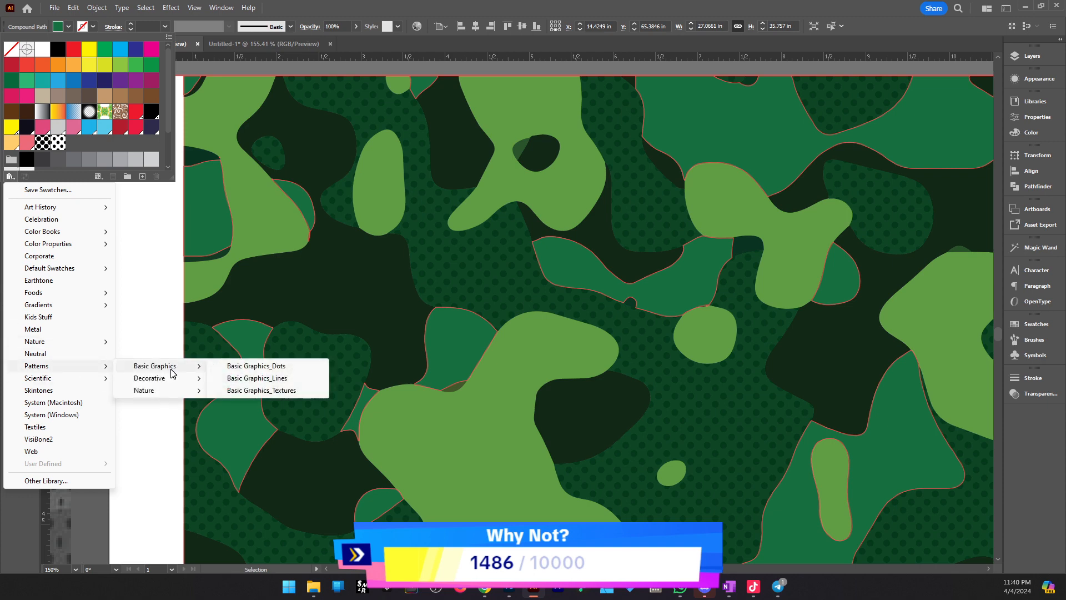
pyautogui.click(265, 380)
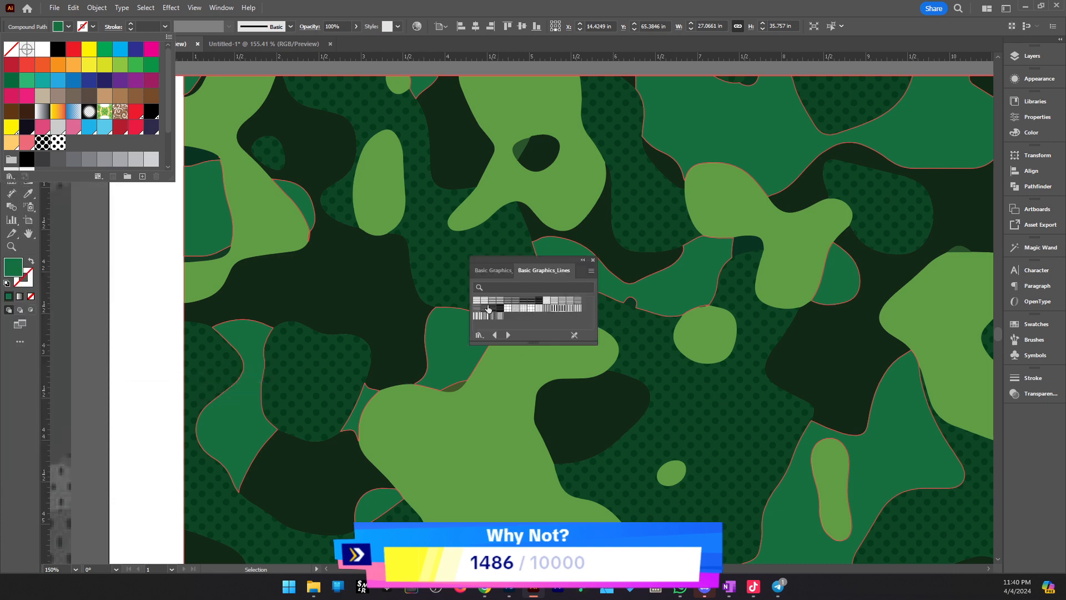
pyautogui.click(476, 301)
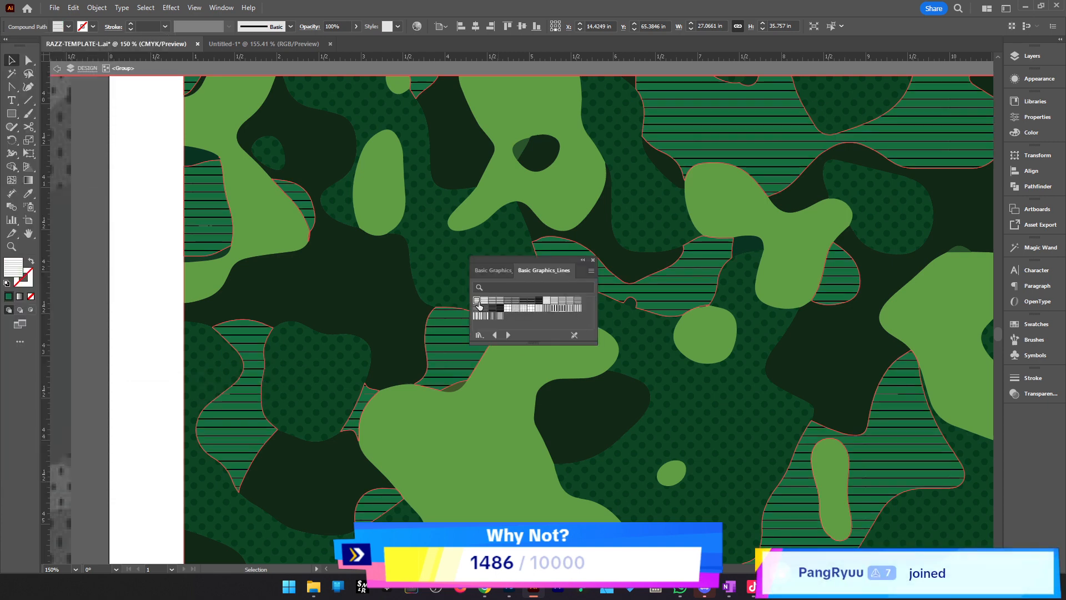
# Inspect the line fill on the camouflage and replace it with the third, heavier pattern of the Basic Graphics_Lines library
pyautogui.press('z')
pyautogui.keyDown('alt'); pyautogui.click(765, 289); pyautogui.keyUp('alt')
pyautogui.keyDown('alt'); pyautogui.click(764, 289); pyautogui.keyUp('alt')
pyautogui.keyDown('alt'); pyautogui.click(765, 289); pyautogui.keyUp('alt')
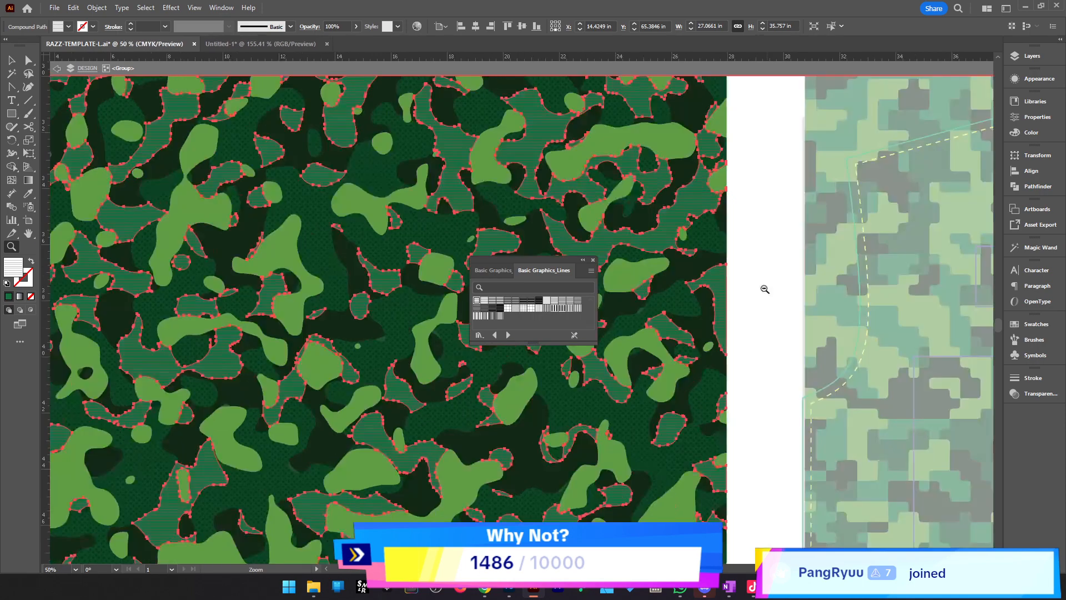
pyautogui.moveTo(622, 379); pyautogui.dragTo(626, 392)
pyautogui.moveTo(274, 350); pyautogui.dragTo(458, 359)
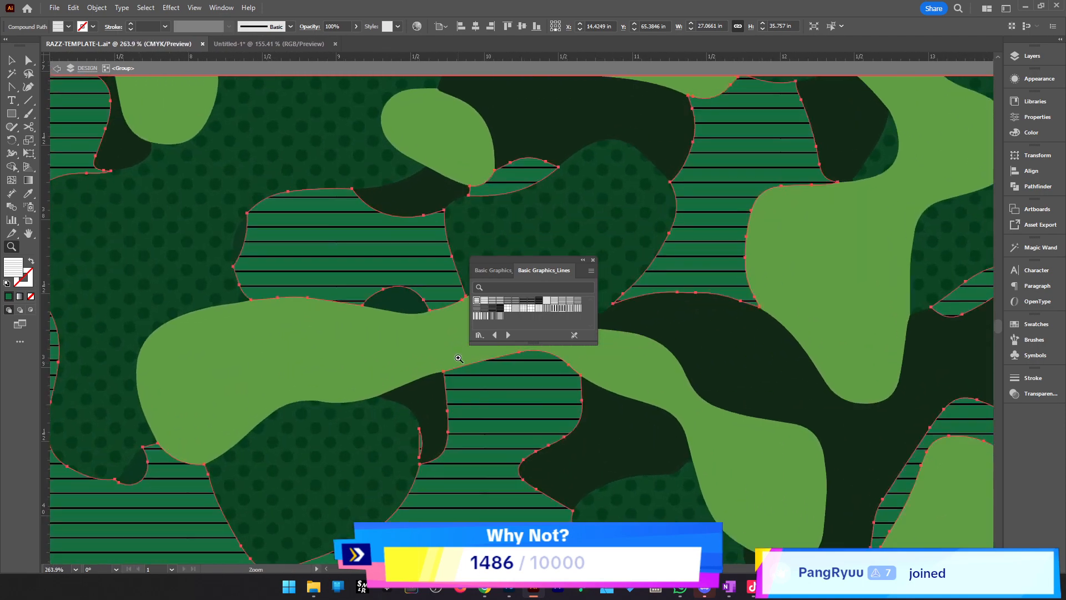
pyautogui.click(493, 300)
pyautogui.moveTo(439, 421); pyautogui.dragTo(332, 435)
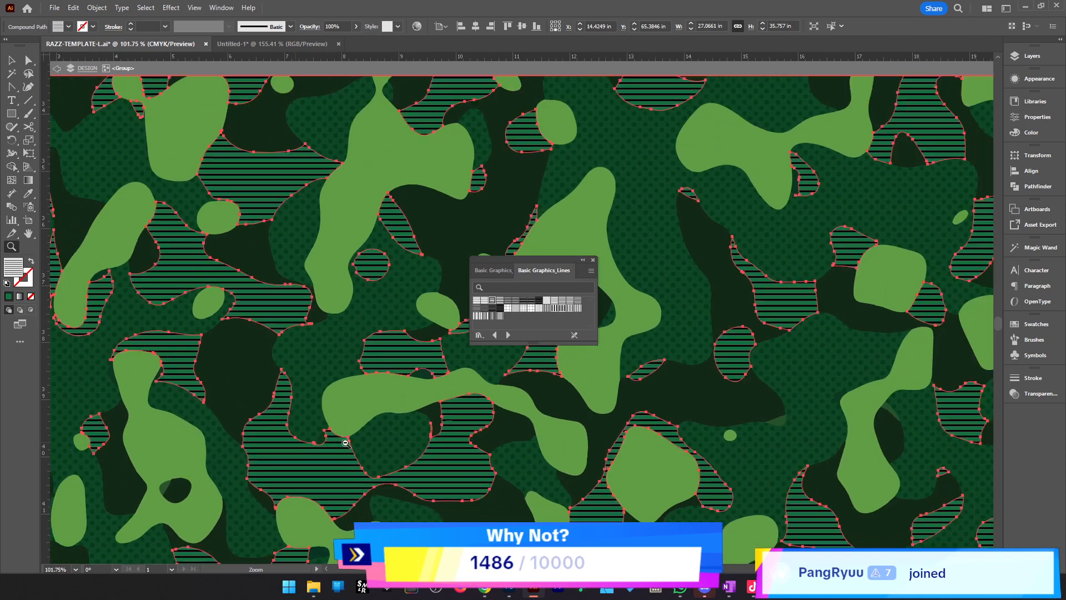
pyautogui.press('v')
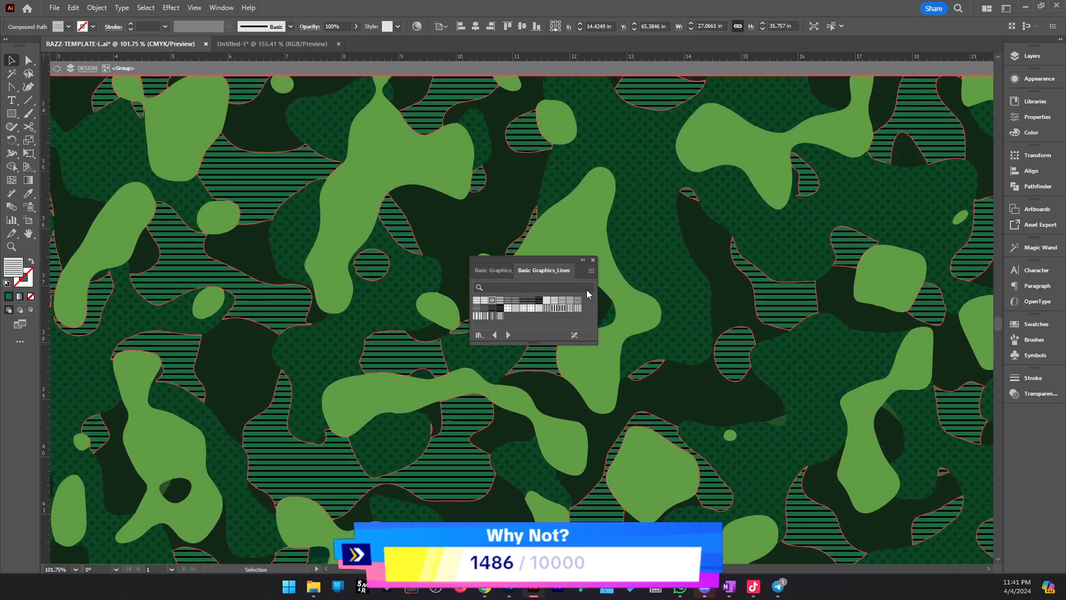
# Close the pattern library and rotate only the line pattern inside the mid-green shapes clockwise to a diagonal slant, without transforming the objects
pyautogui.click(593, 260)
pyautogui.press('z')
pyautogui.keyDown('alt'); pyautogui.click(483, 396); pyautogui.keyUp('alt')
pyautogui.keyDown('alt'); pyautogui.click(483, 400); pyautogui.keyUp('alt')
pyautogui.click(486, 305)
pyautogui.click(485, 299)
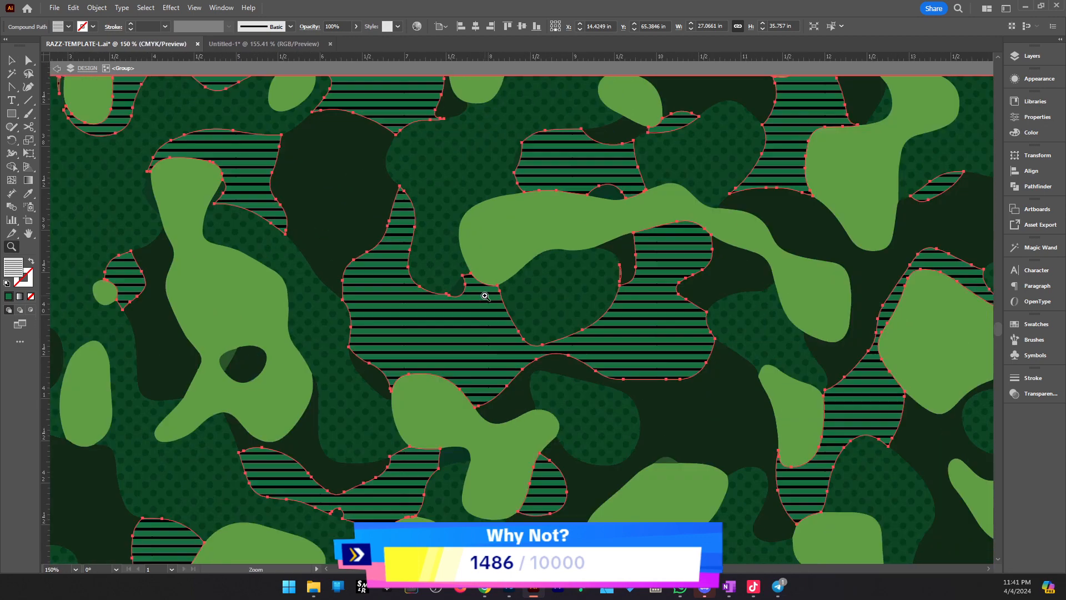
pyautogui.press('v')
pyautogui.rightClick(444, 324)
pyautogui.moveTo(528, 254)
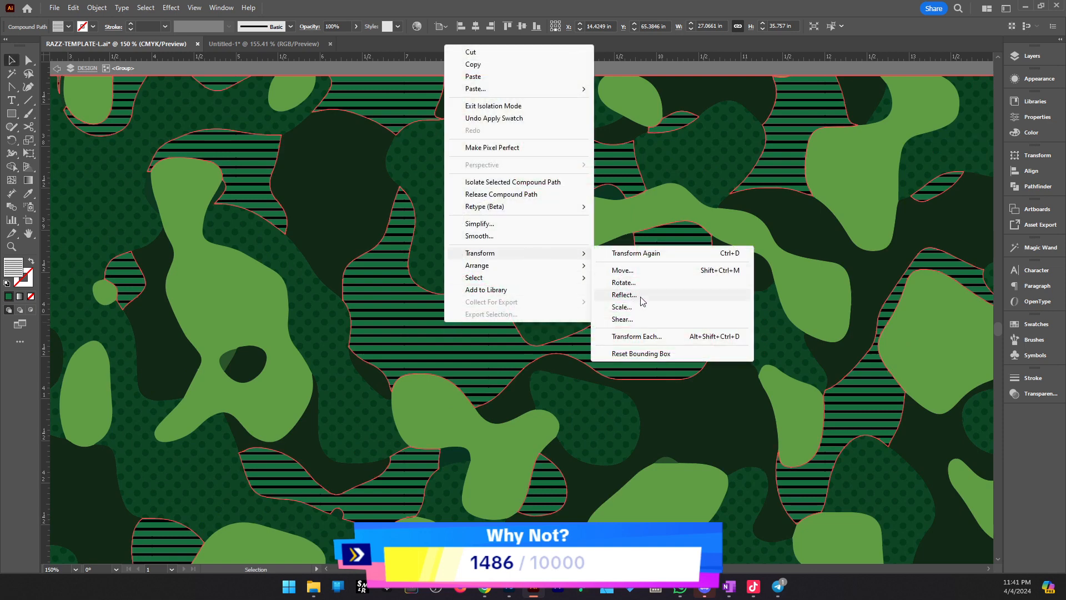
pyautogui.click(623, 283)
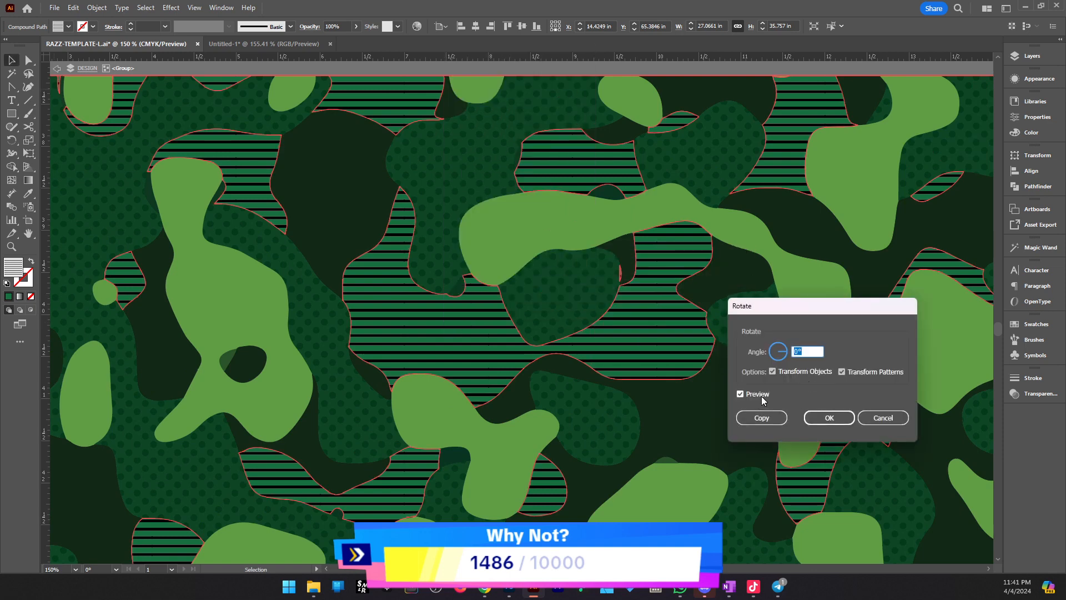
pyautogui.click(790, 374)
pyautogui.click(817, 351)
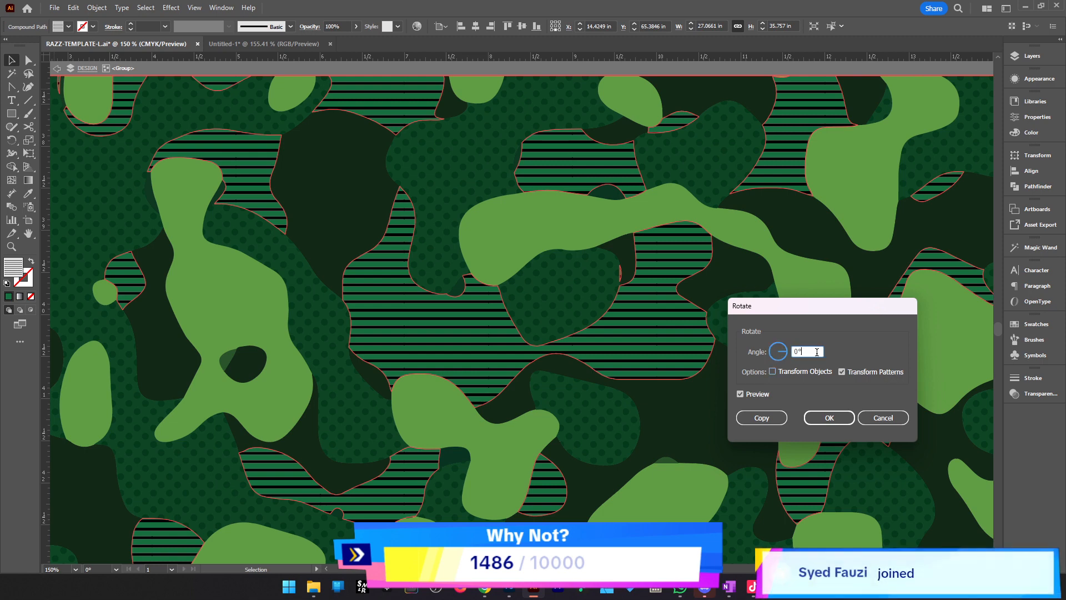
pyautogui.hotkey('shift', 'Down')
pyautogui.hotkey('shift', 'Down')
pyautogui.hotkey('shift', 'Down')
pyautogui.hotkey('shift', 'Down')
pyautogui.hotkey('shift', 'Down')
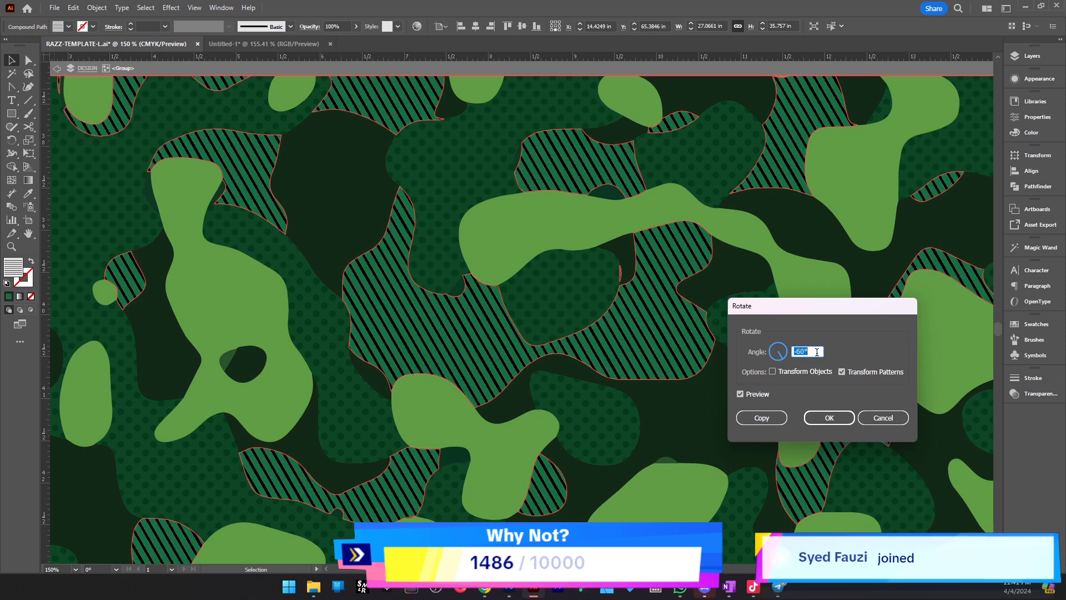
pyautogui.press('Return')
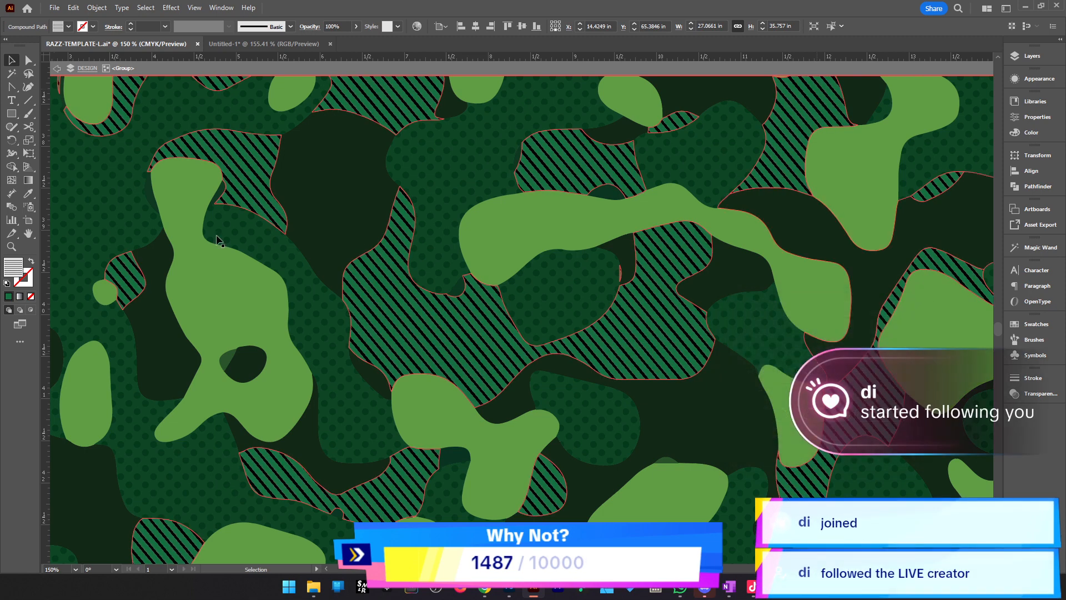
# Set the line-pattern compound path to Multiply blending at 30% opacity and exit isolation mode
pyautogui.click(304, 30)
pyautogui.click(210, 46)
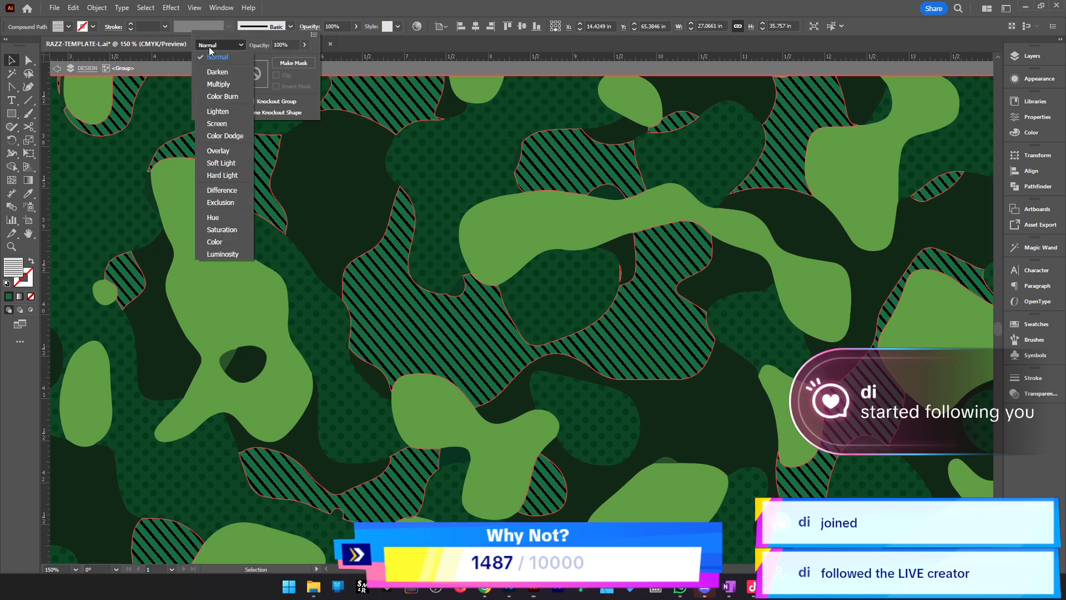
pyautogui.click(234, 84)
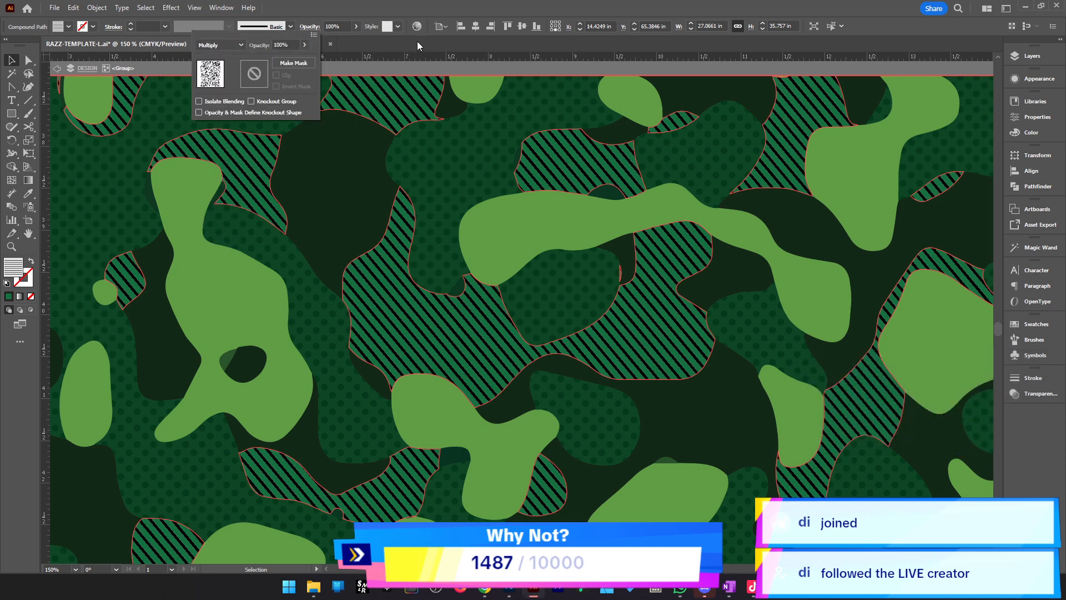
pyautogui.click(288, 46)
pyautogui.write('20')
pyautogui.press('Return')
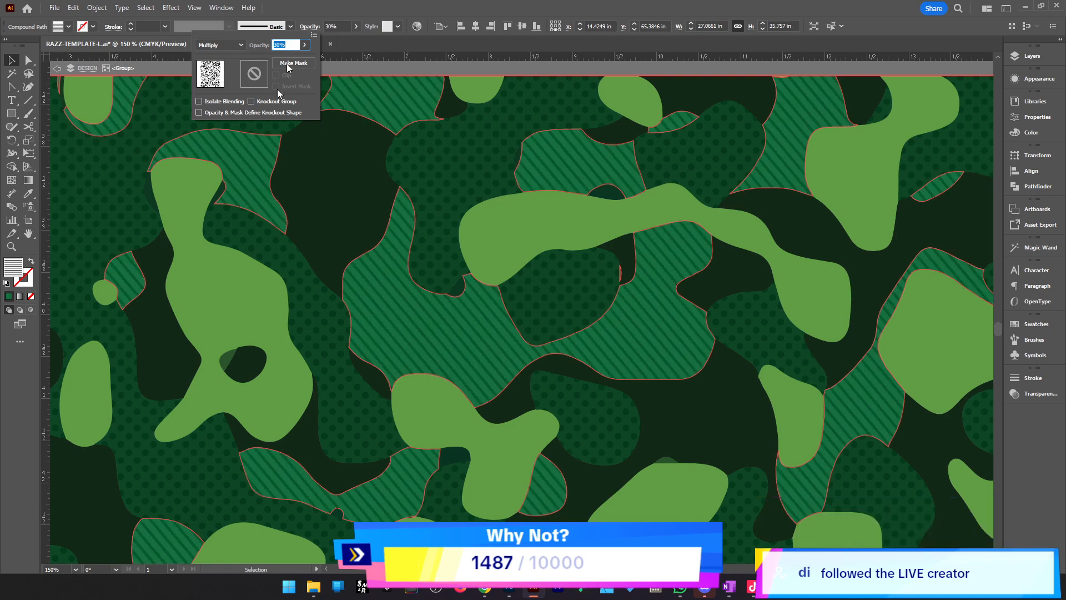
pyautogui.click(618, 292)
pyautogui.scroll(-4, 555, 302)
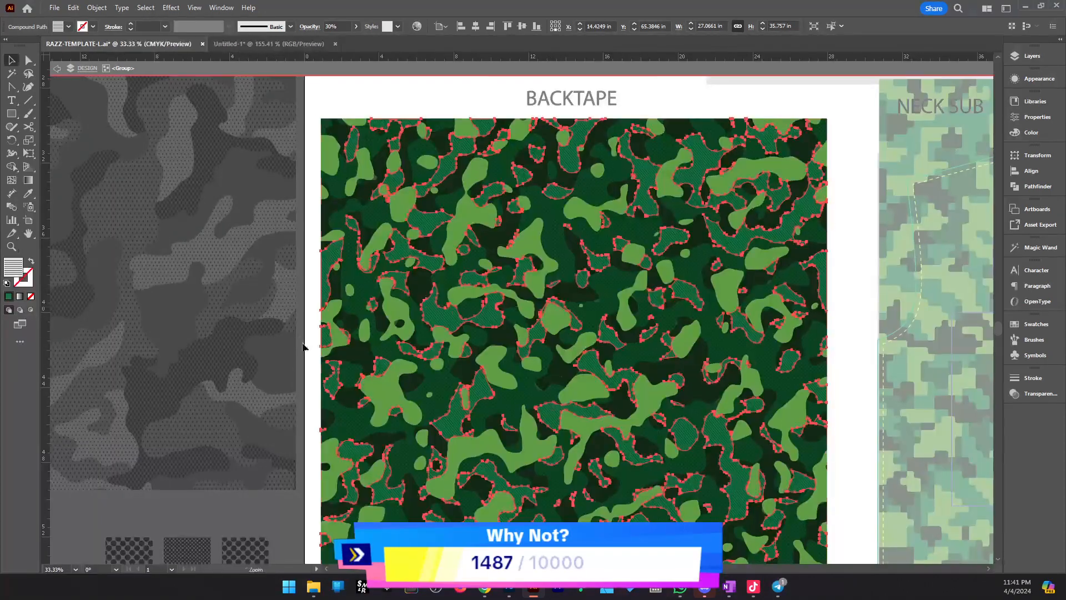
pyautogui.doubleClick(310, 279)
# Examine the dot and line overlays on the front panel's camouflage at several magnifications, alongside the reference camouflage
pyautogui.press('z')
pyautogui.click(601, 359)
pyautogui.keyDown('alt'); pyautogui.click(464, 395); pyautogui.keyUp('alt')
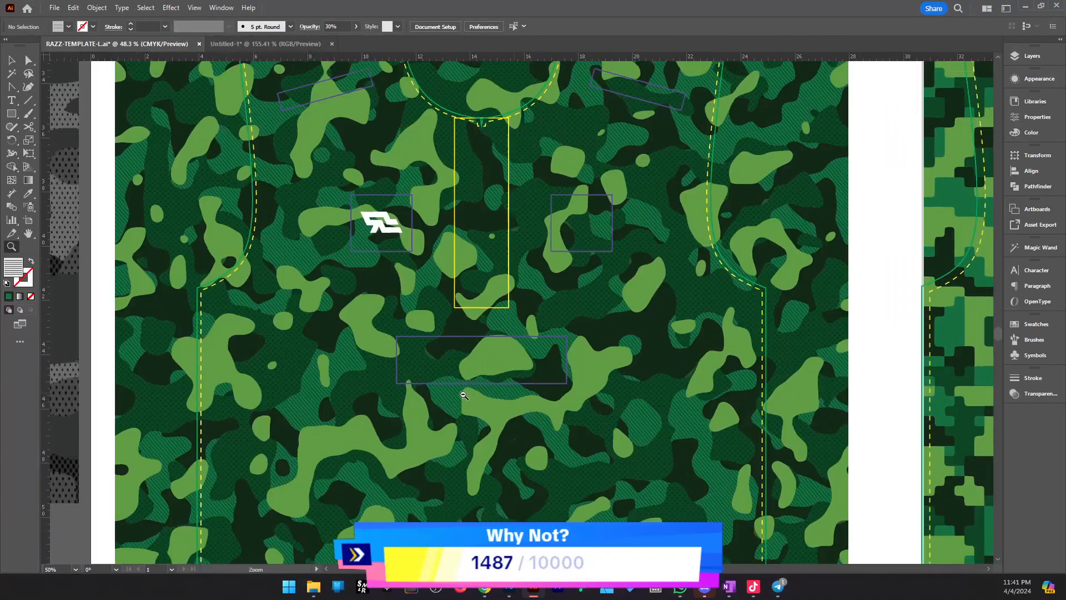
pyautogui.moveTo(464, 394); pyautogui.dragTo(607, 390)
pyautogui.moveTo(717, 359); pyautogui.dragTo(526, 356)
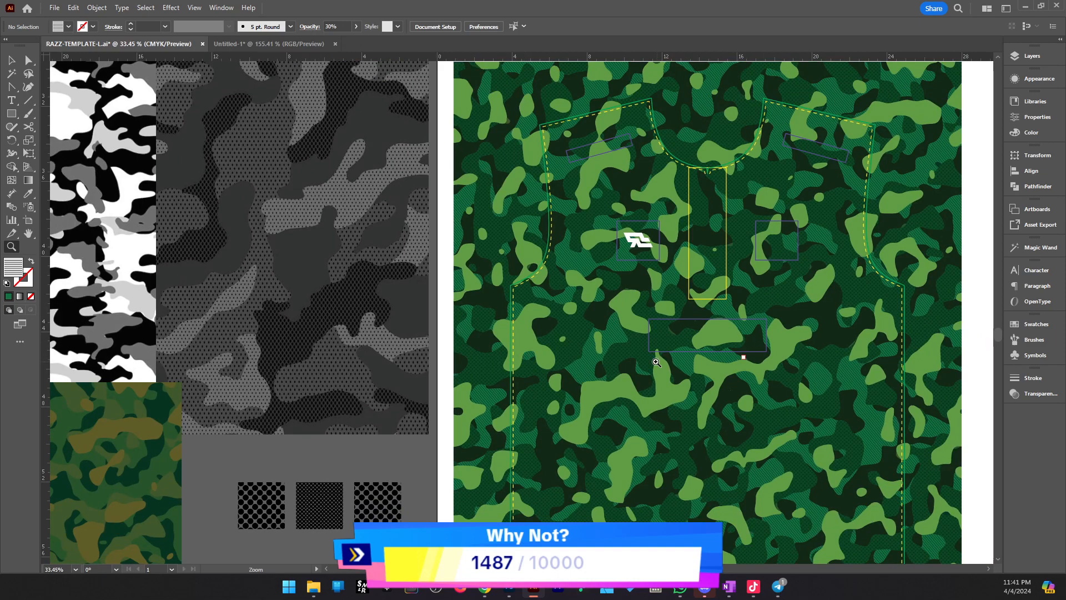
pyautogui.moveTo(746, 339); pyautogui.dragTo(382, 360)
pyautogui.moveTo(744, 416); pyautogui.dragTo(713, 415)
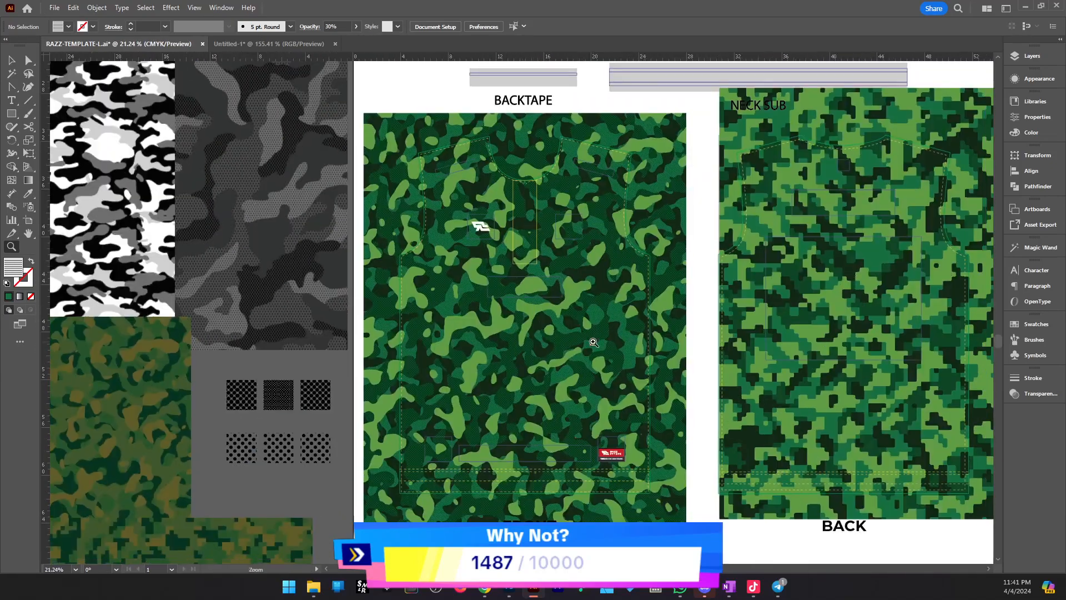
pyautogui.press('v')
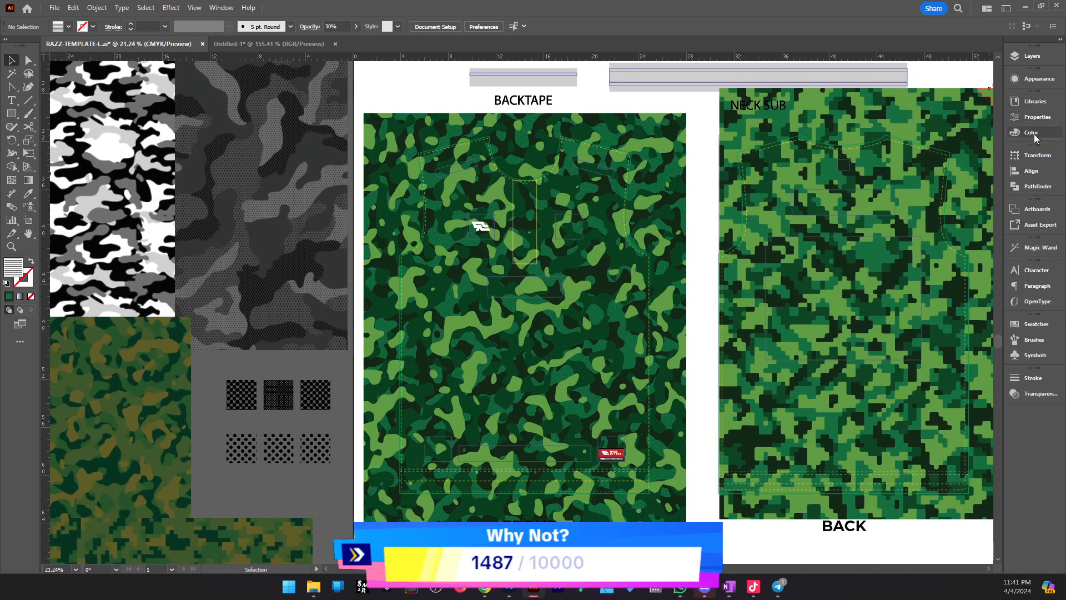
# Copy the front panel's base rectangle from the Design Box layer, relock that layer and paste the copy in place on the DESIGN layer
pyautogui.click(1032, 56)
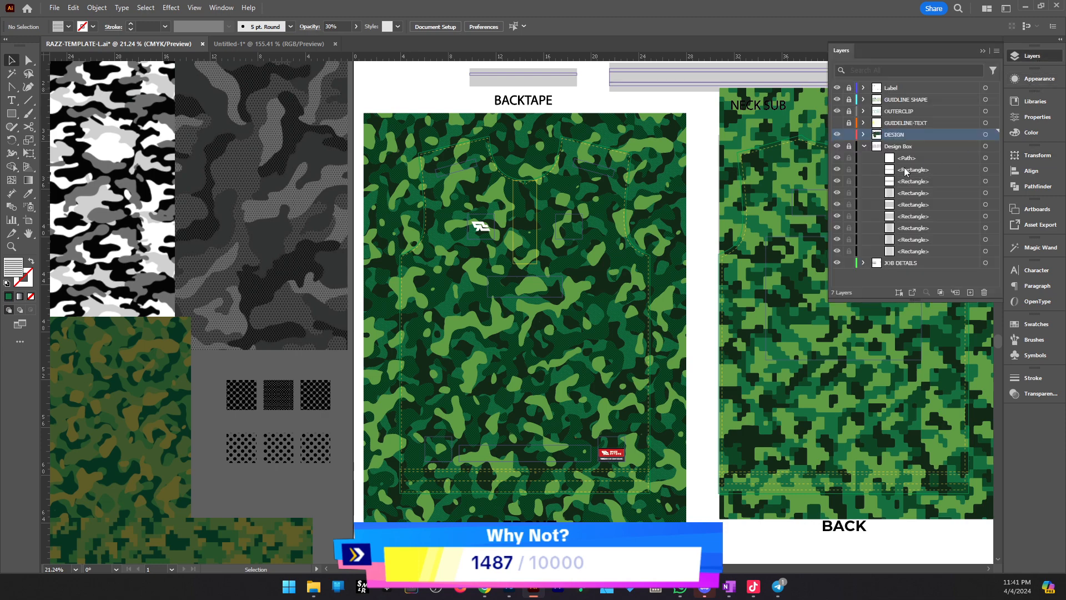
pyautogui.click(864, 147)
pyautogui.click(864, 146)
pyautogui.press('z')
pyautogui.click(443, 288)
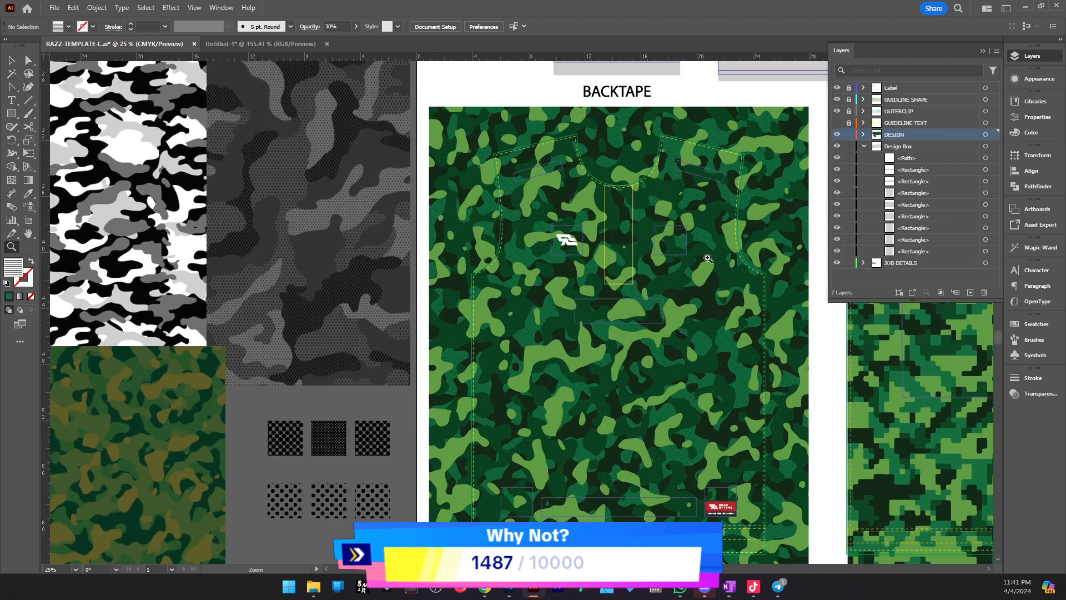
pyautogui.moveTo(706, 260); pyautogui.dragTo(668, 270)
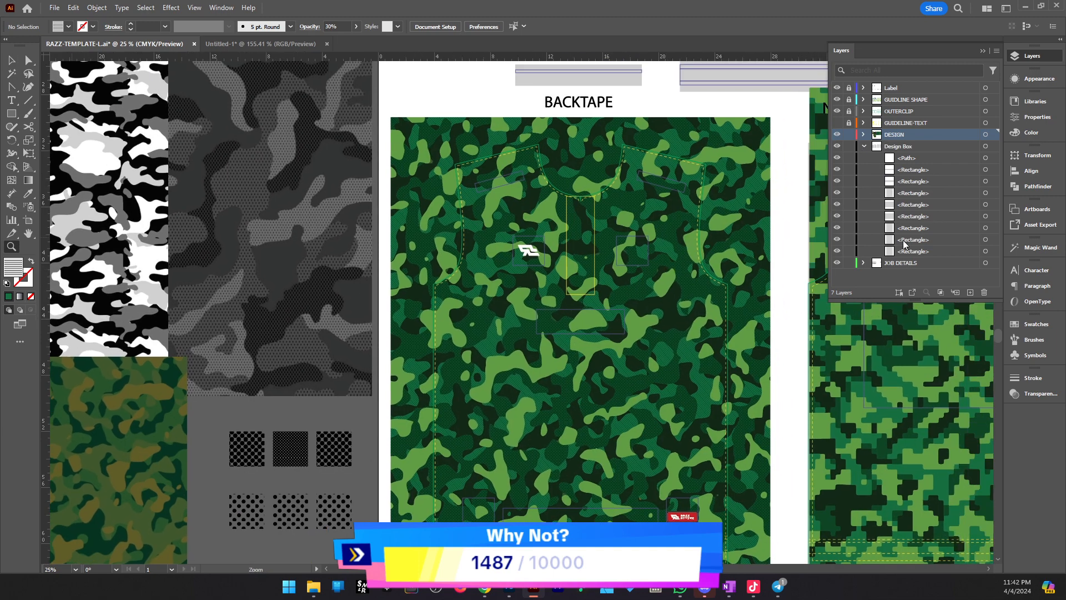
pyautogui.click(985, 251)
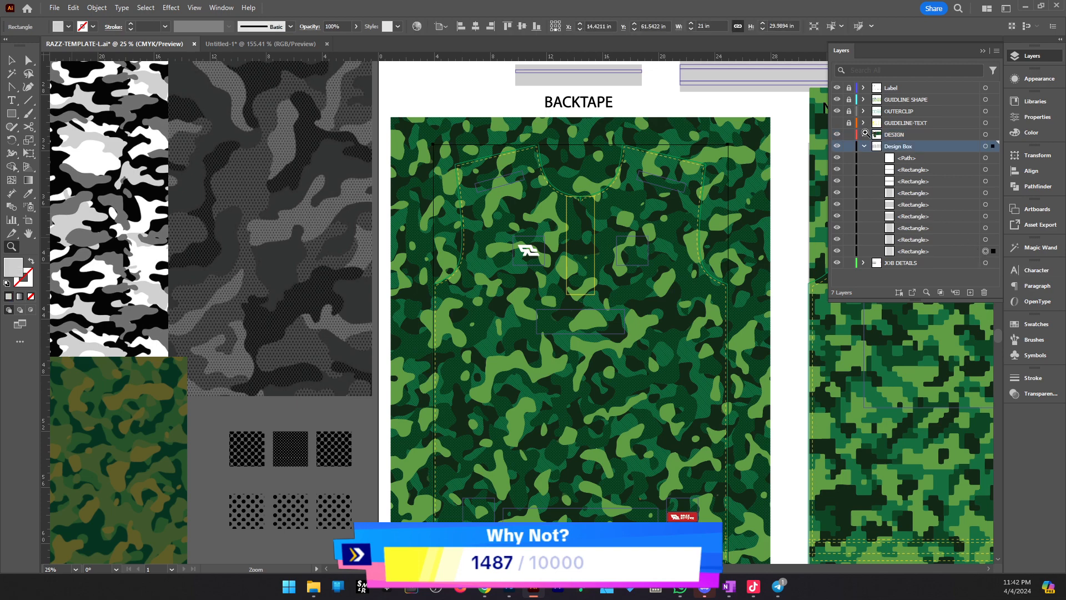
pyautogui.click(849, 147)
pyautogui.click(895, 135)
pyautogui.hotkey('ctrl', 'f')
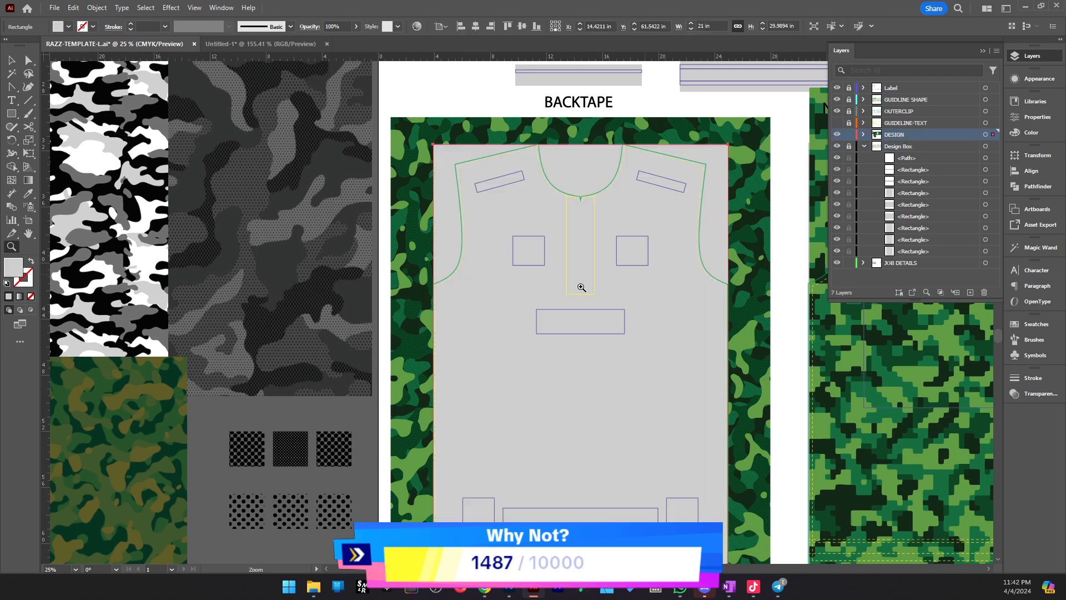
# Select the camouflage together with the pasted rectangle and make a clipping mask in the shape of the front panel
pyautogui.keyDown('alt'); pyautogui.click(559, 381); pyautogui.keyUp('alt')
pyautogui.press('v')
pyautogui.moveTo(410, 126); pyautogui.dragTo(669, 493)
pyautogui.rightClick(597, 362)
pyautogui.click(656, 259)
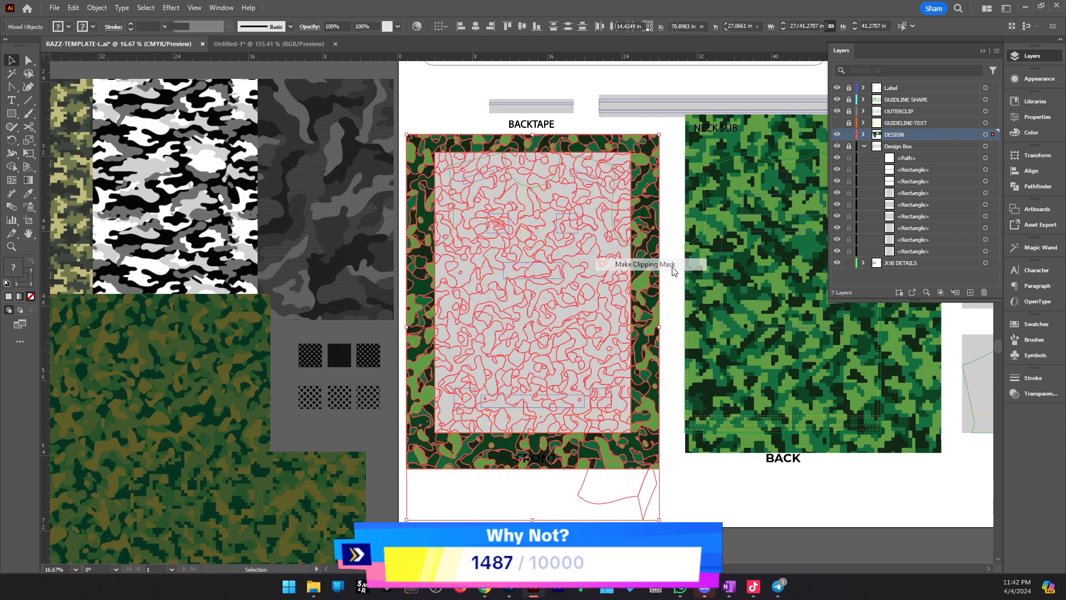
pyautogui.click(677, 302)
# Inspect the clipped camouflage across the front panel, from the neckline down to the hem
pyautogui.press('z')
pyautogui.click(475, 308)
pyautogui.moveTo(638, 304); pyautogui.dragTo(619, 354)
pyautogui.click(522, 331)
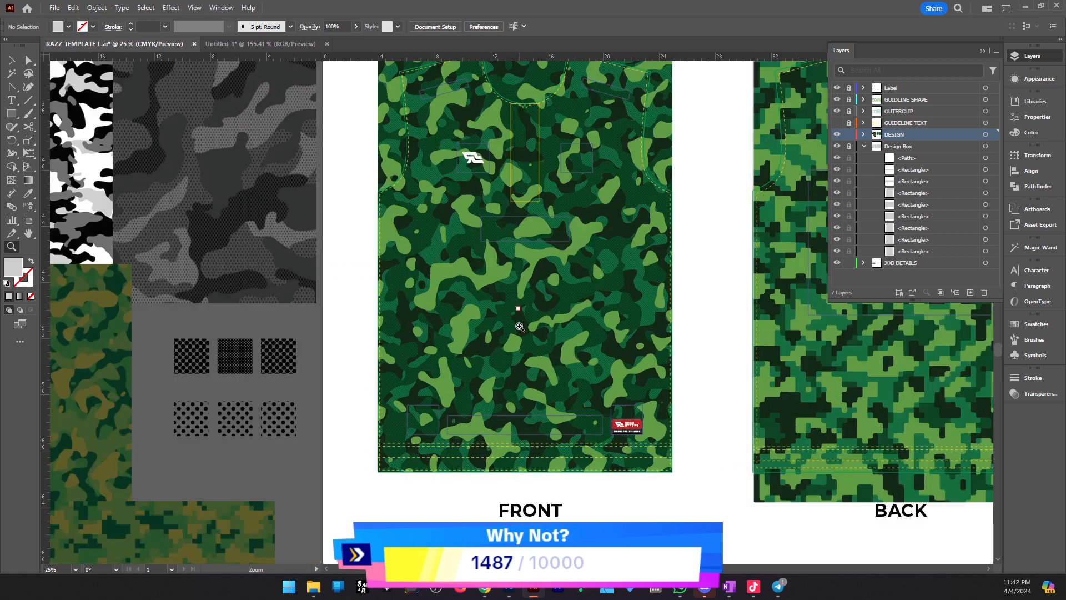
pyautogui.click(516, 327)
pyautogui.keyDown('alt'); pyautogui.click(479, 324); pyautogui.keyUp('alt')
pyautogui.keyDown('alt'); pyautogui.click(475, 320); pyautogui.keyUp('alt')
pyautogui.keyDown('alt'); pyautogui.click(505, 288); pyautogui.keyUp('alt')
pyautogui.click(528, 288)
pyautogui.click(529, 288)
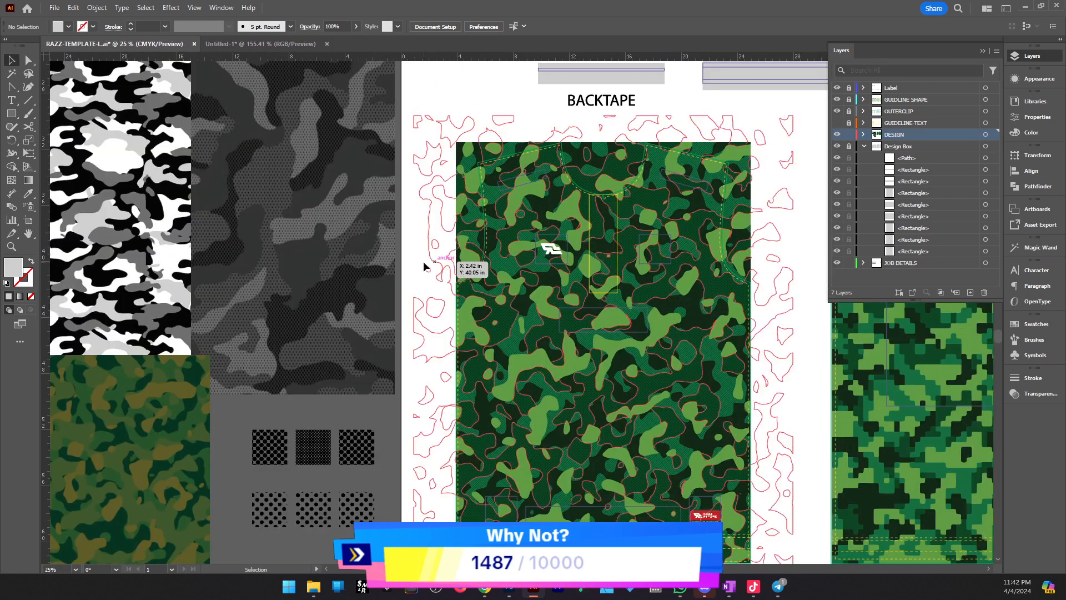
pyautogui.press('v')
pyautogui.scroll(-2, 408, 290)
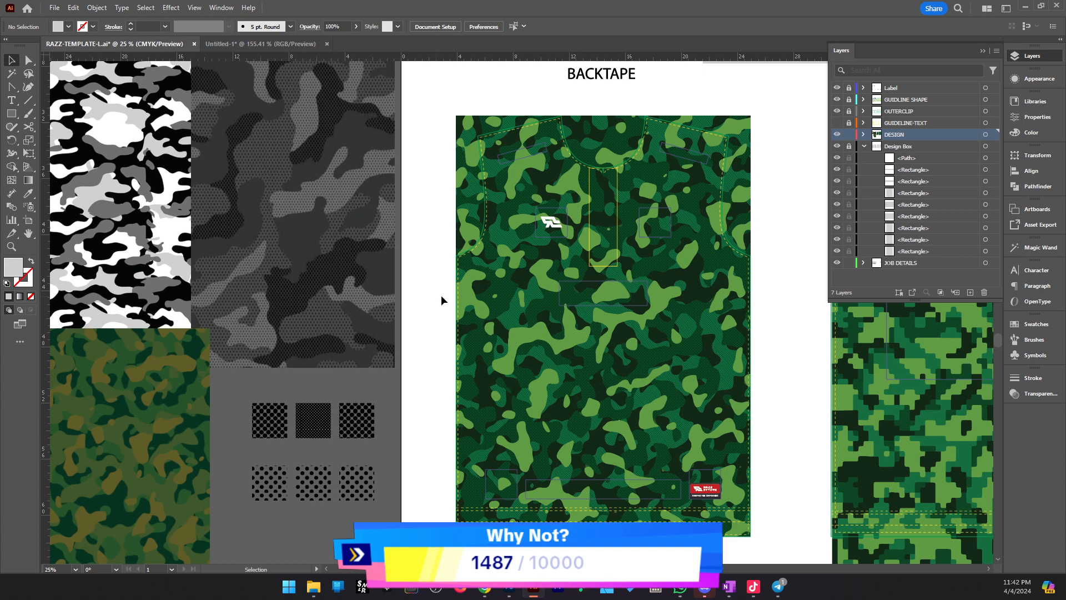
pyautogui.moveTo(748, 246); pyautogui.dragTo(744, 297)
pyautogui.press('z')
pyautogui.click(565, 304)
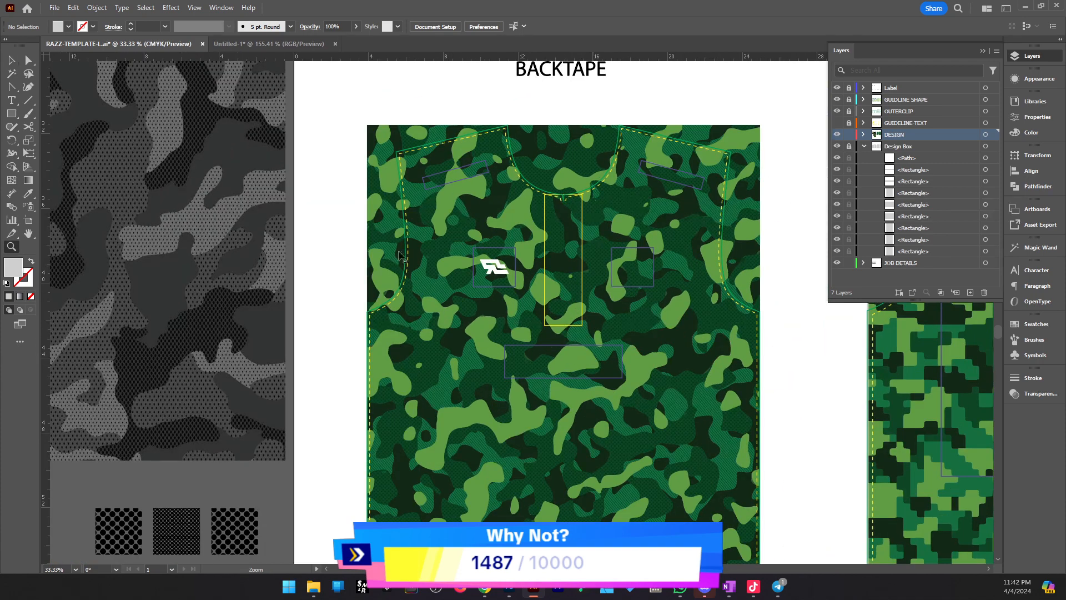
# Draw a grey rectangle over the front panel from above the chest boxes to the bottom edge, sized 21 by 24.4676 in
pyautogui.press('v')
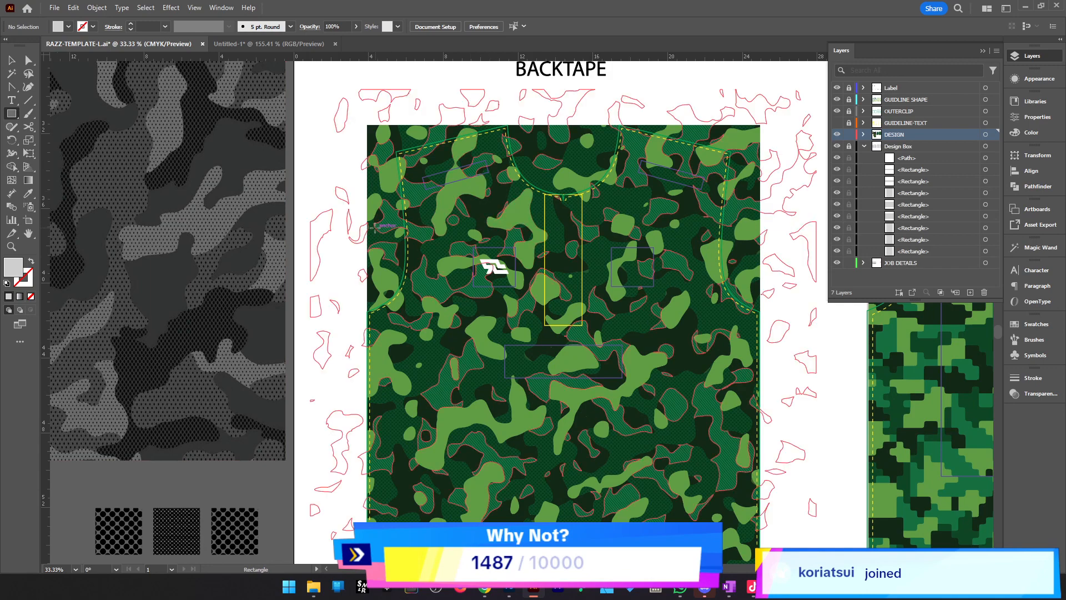
pyautogui.moveTo(367, 226); pyautogui.dragTo(758, 534)
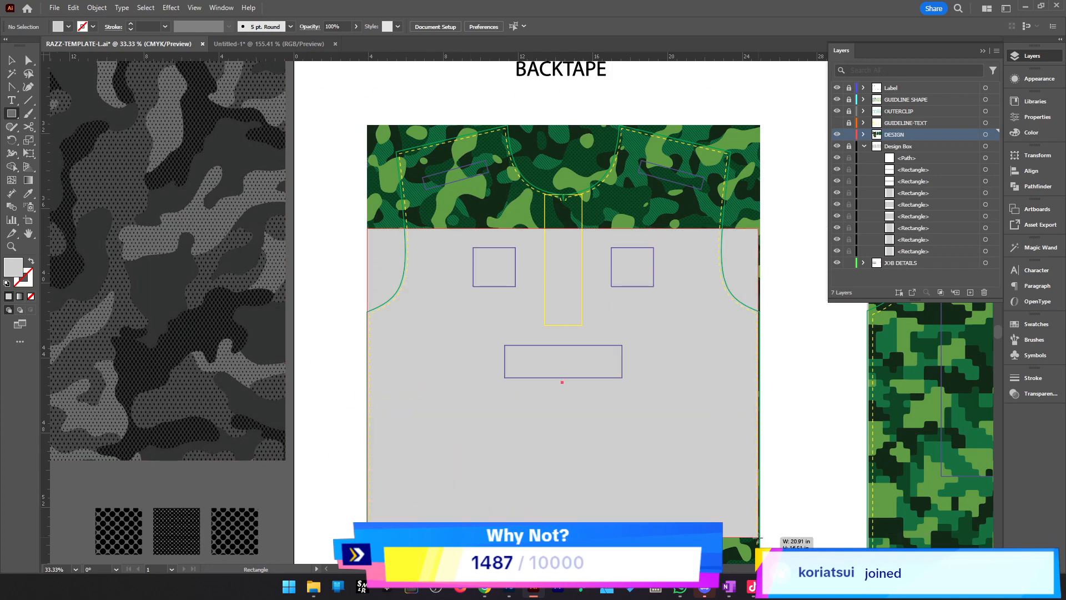
pyautogui.scroll(-3, 578, 376)
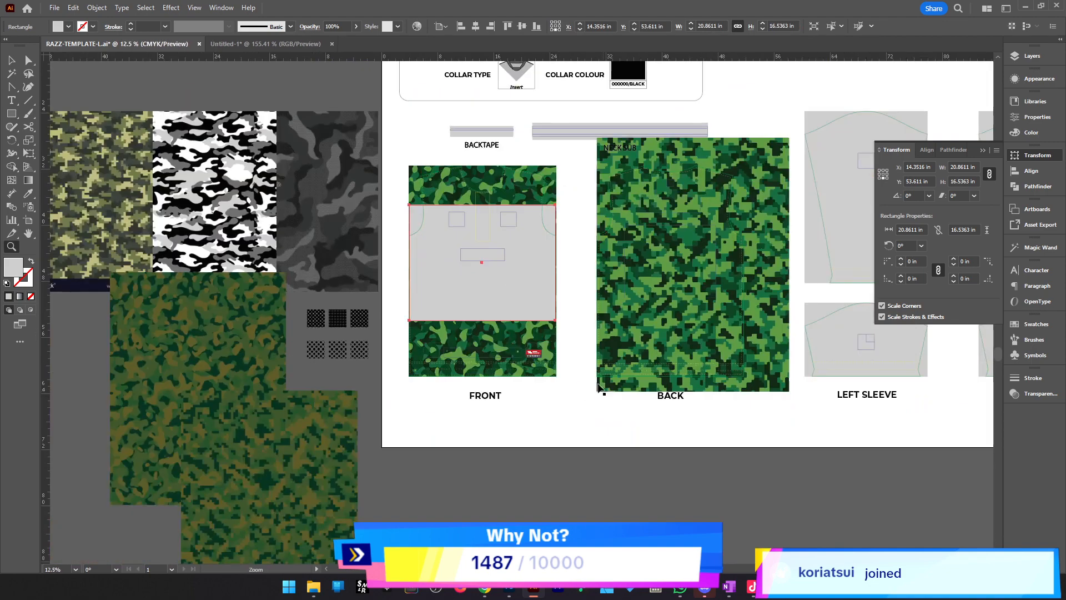
pyautogui.keyDown('ctrl'); pyautogui.doubleClick(486, 317); pyautogui.keyUp('ctrl')
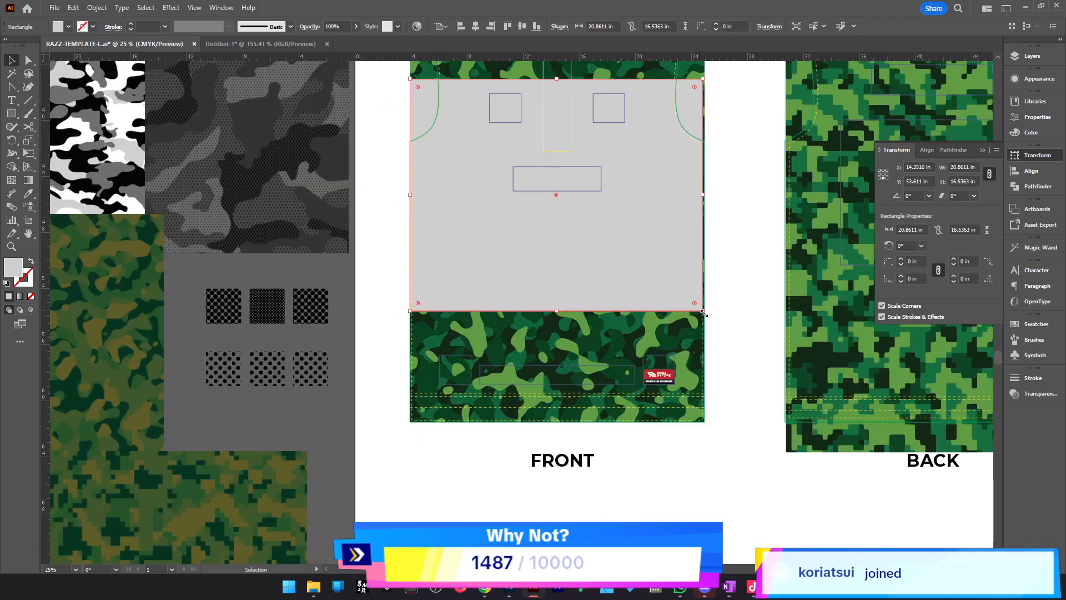
pyautogui.moveTo(703, 311); pyautogui.dragTo(704, 423)
# Add midpoint anchor points to the sides of the grey rectangle on the front panel
pyautogui.press('z')
pyautogui.click(571, 195)
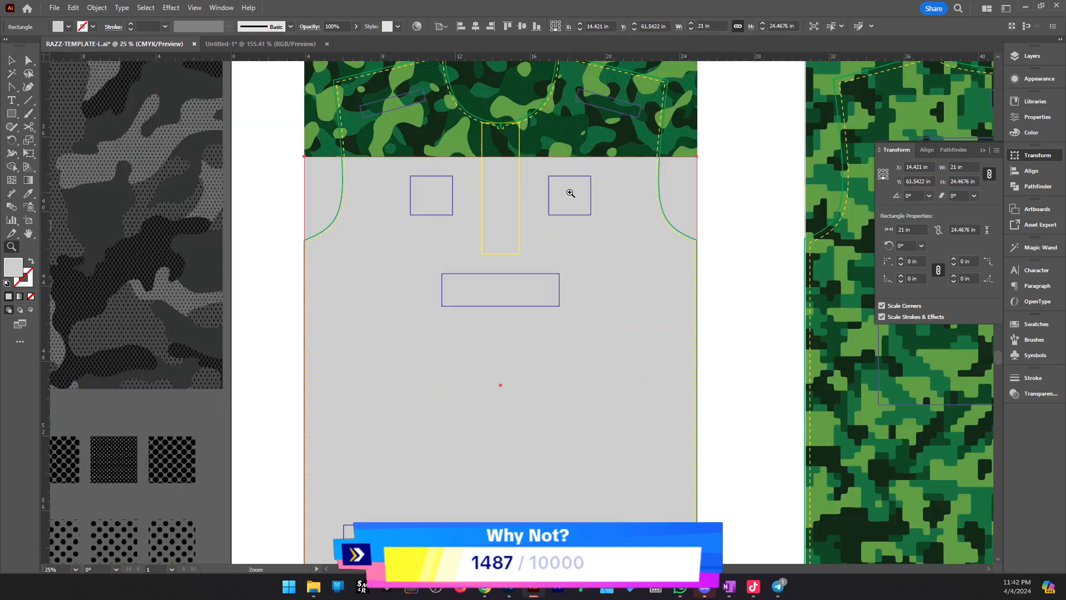
pyautogui.moveTo(462, 169); pyautogui.dragTo(501, 269)
pyautogui.click(502, 269)
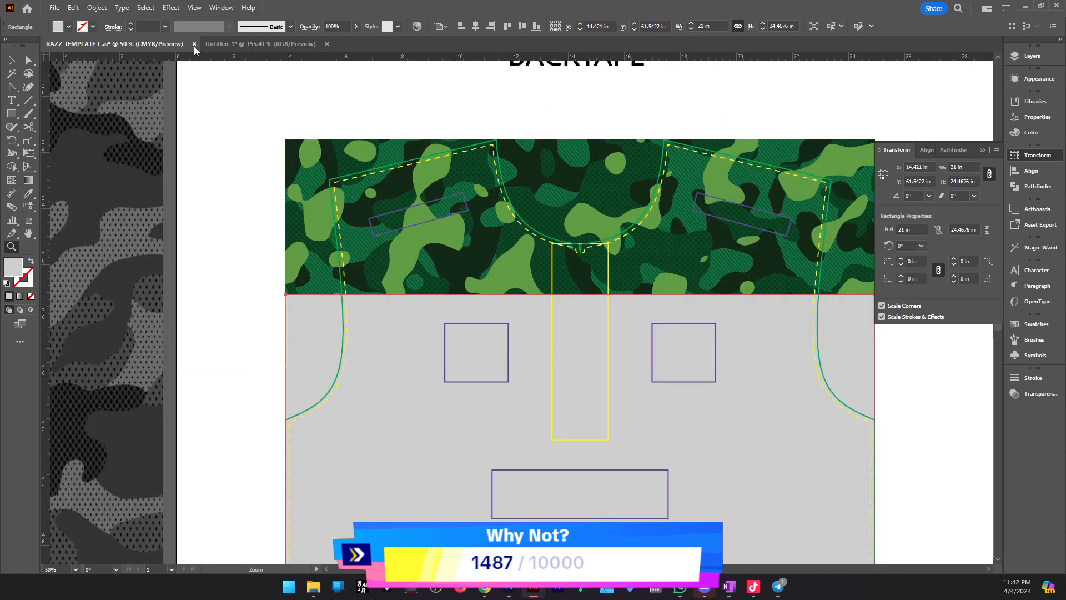
pyautogui.click(96, 9)
pyautogui.moveTo(163, 295)
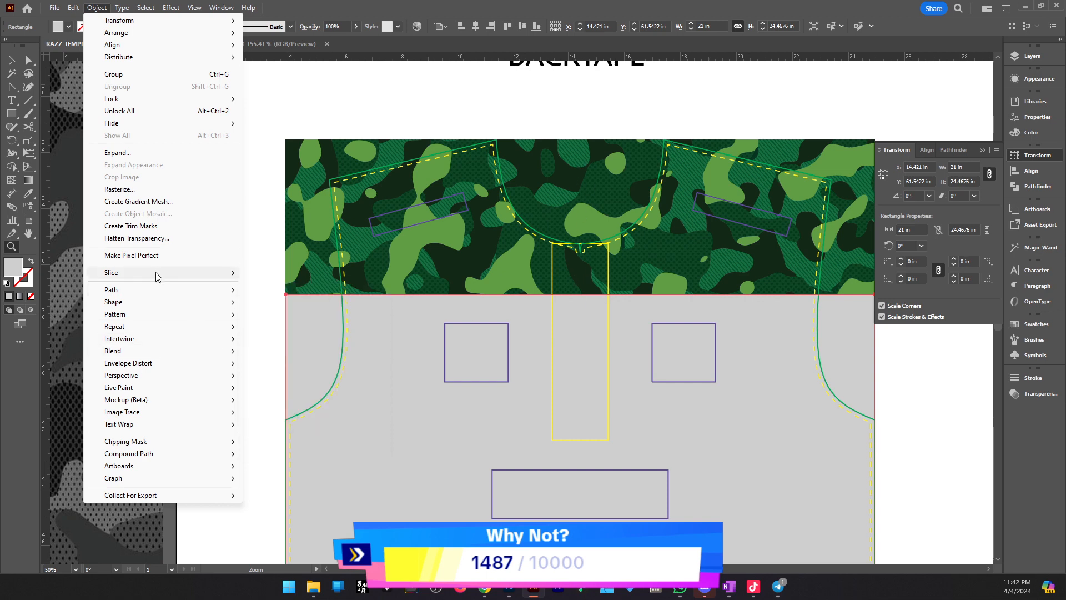
pyautogui.click(328, 384)
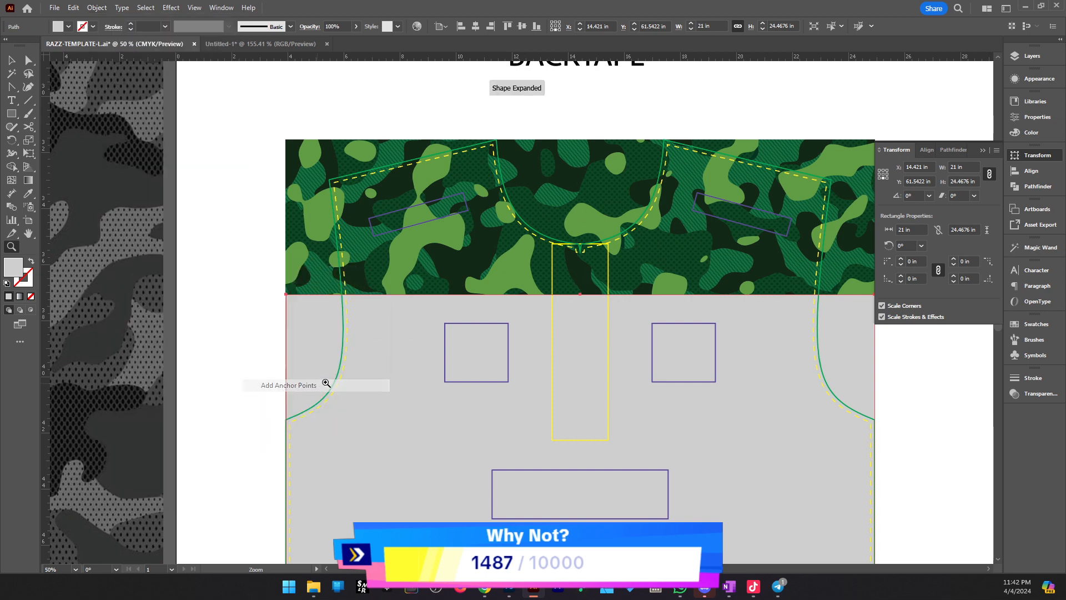
# Delete the midpoint anchor points on both sides and the bottom edge of the grey rectangle, keeping the one on its top edge
pyautogui.press('a')
pyautogui.scroll(-9, 579, 300)
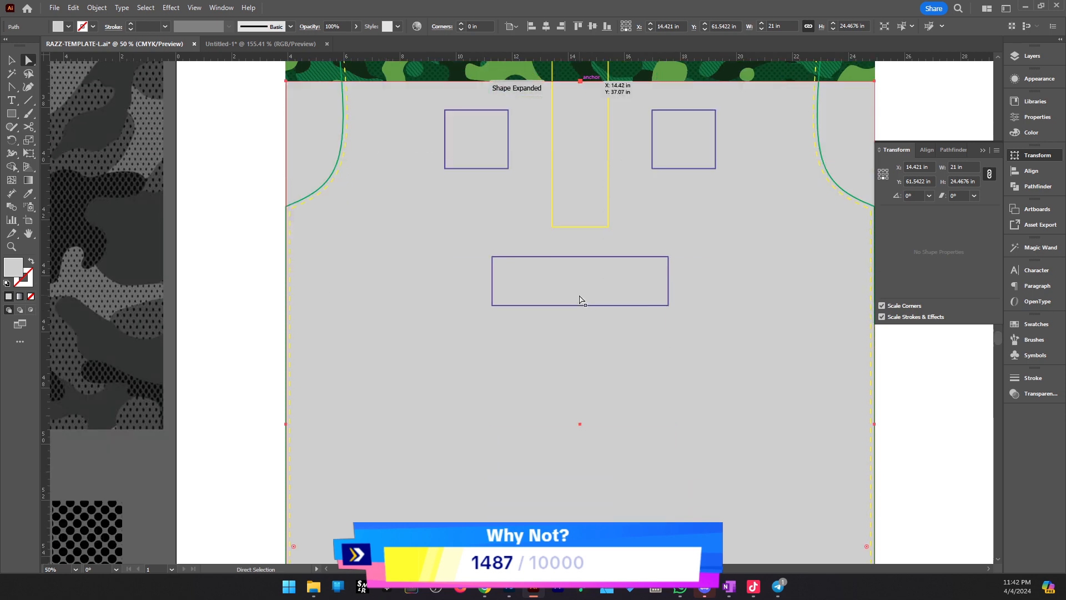
pyautogui.moveTo(692, 354); pyautogui.dragTo(544, 276)
pyautogui.press('p')
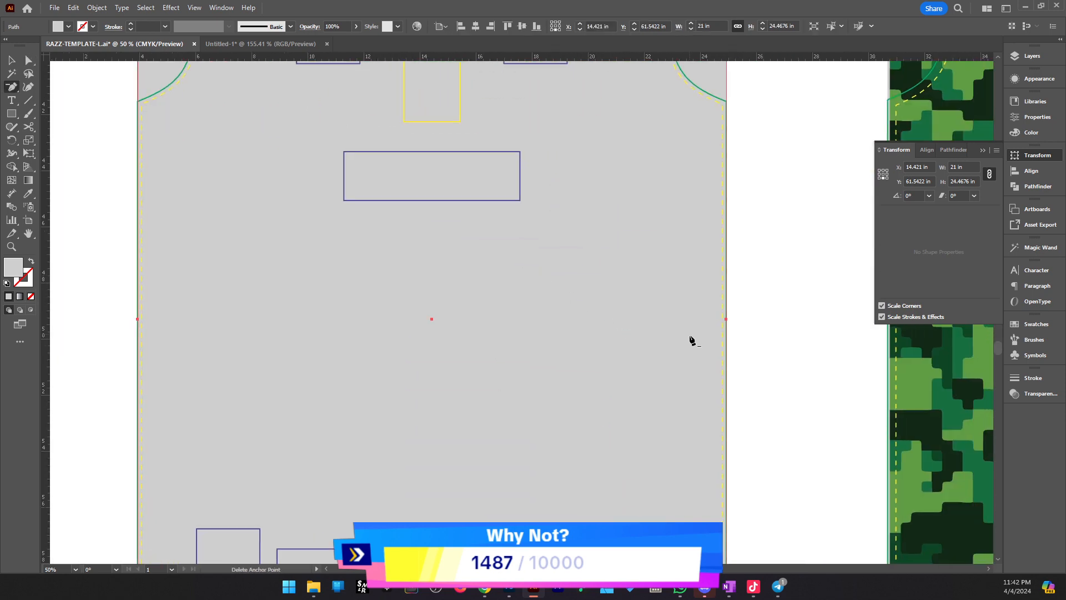
pyautogui.click(726, 320)
pyautogui.moveTo(459, 341); pyautogui.dragTo(752, 325)
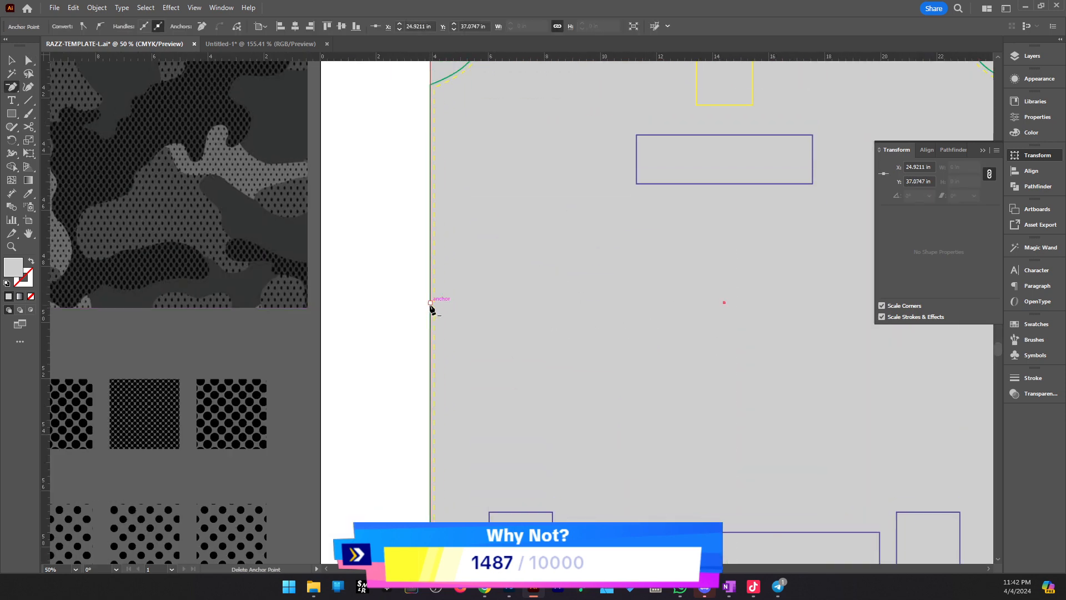
pyautogui.click(430, 304)
pyautogui.scroll(-5, 442, 319)
pyautogui.moveTo(731, 432); pyautogui.dragTo(581, 431)
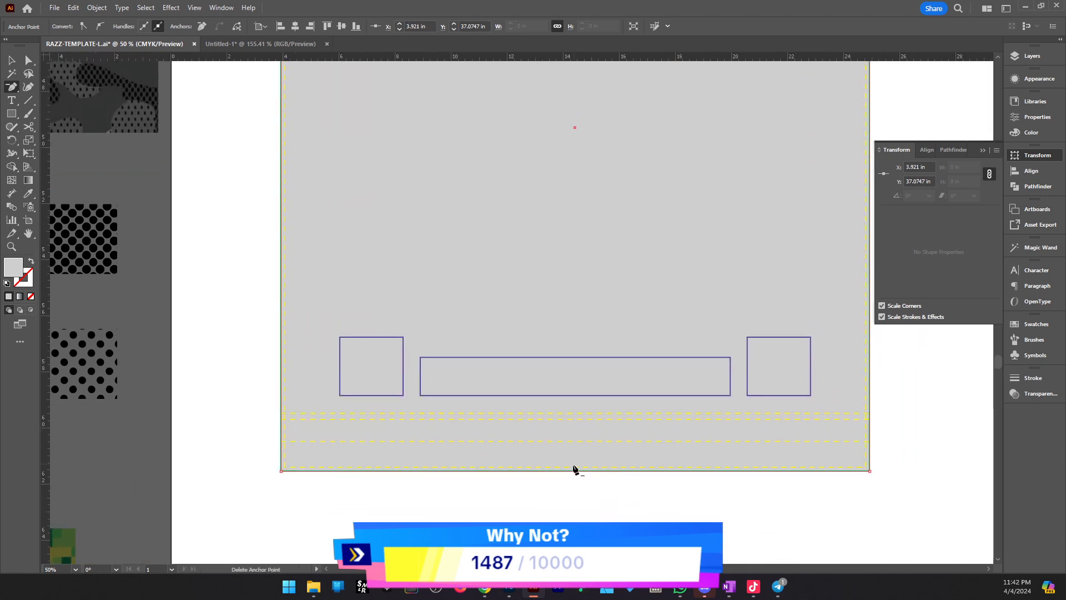
pyautogui.scroll(5, 828, 386)
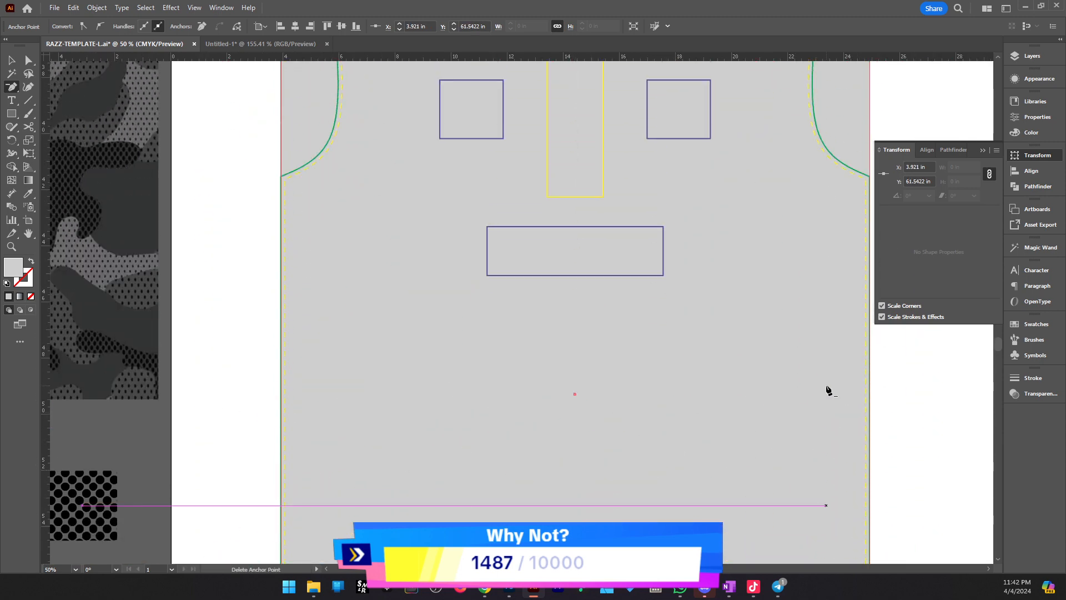
# Raise the grey rectangle's top midpoint anchor into a central peak below the collar, making the shape about 27.2 in tall
pyautogui.moveTo(633, 364); pyautogui.dragTo(755, 480)
pyautogui.press('z')
pyautogui.click(587, 233)
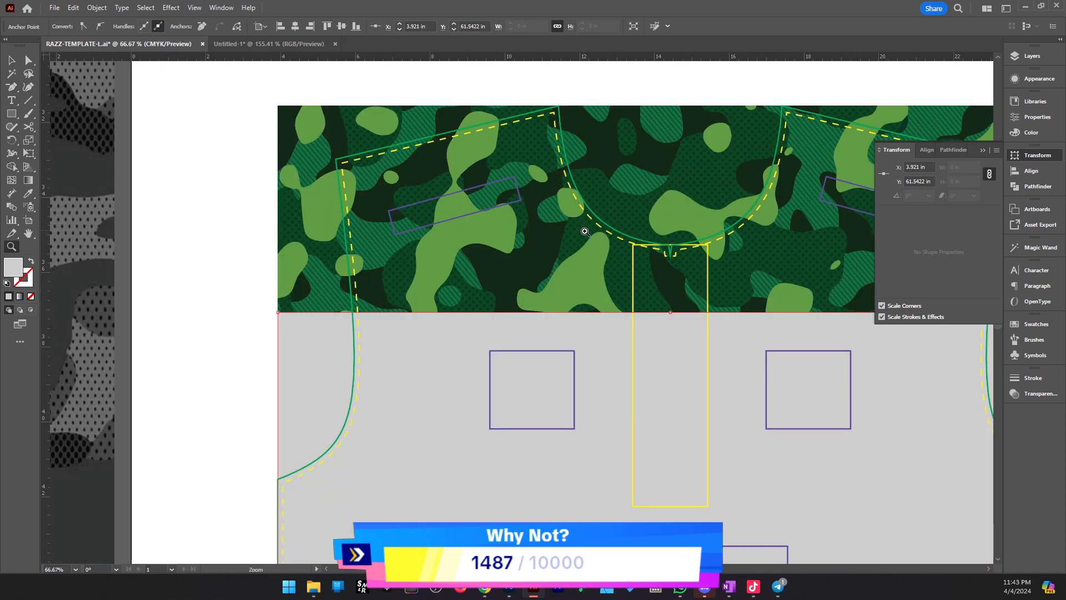
pyautogui.press('a')
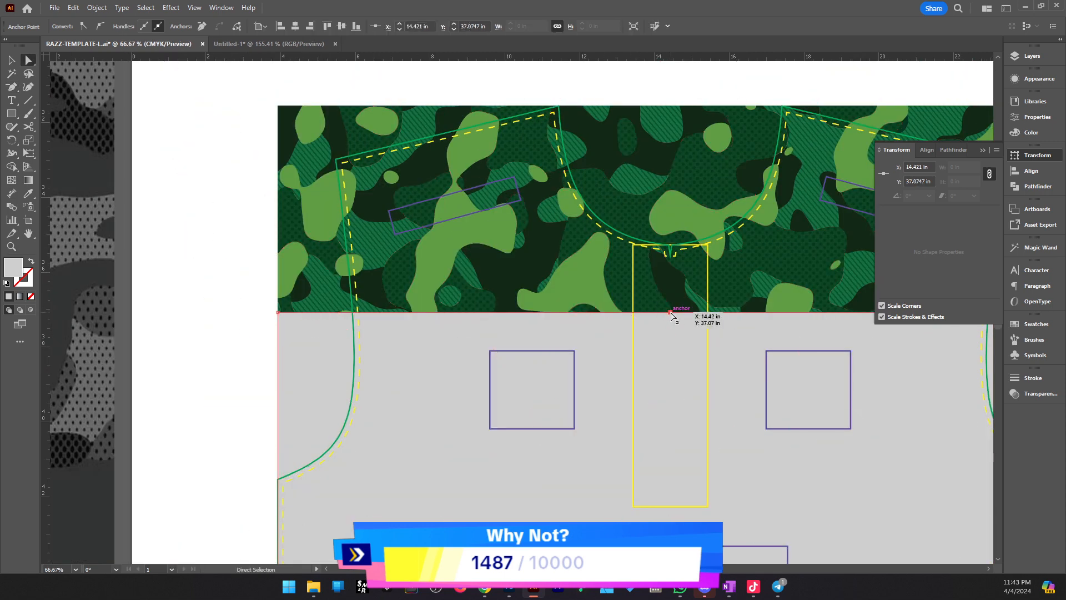
pyautogui.moveTo(671, 313); pyautogui.dragTo(679, 212)
pyautogui.press('z')
pyautogui.keyDown('alt'); pyautogui.click(544, 326); pyautogui.keyUp('alt')
pyautogui.keyDown('alt'); pyautogui.click(546, 330); pyautogui.keyUp('alt')
pyautogui.click(529, 360)
pyautogui.scroll(1, 543, 332)
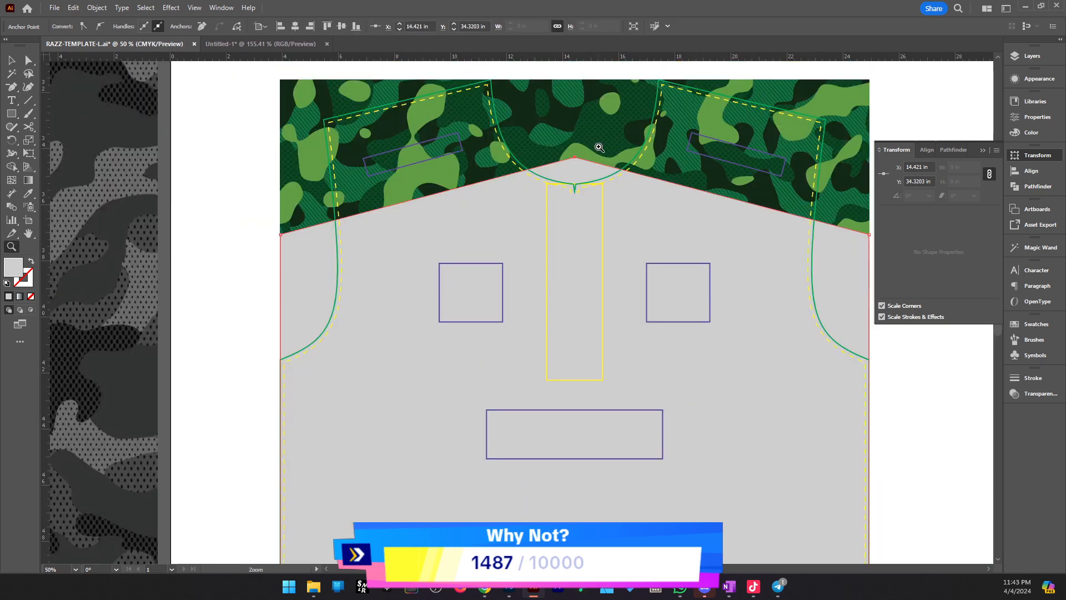
# Move the peak and both upper corner anchors of the grey shape down together, reducing its height to about 25.1 in
pyautogui.press('a')
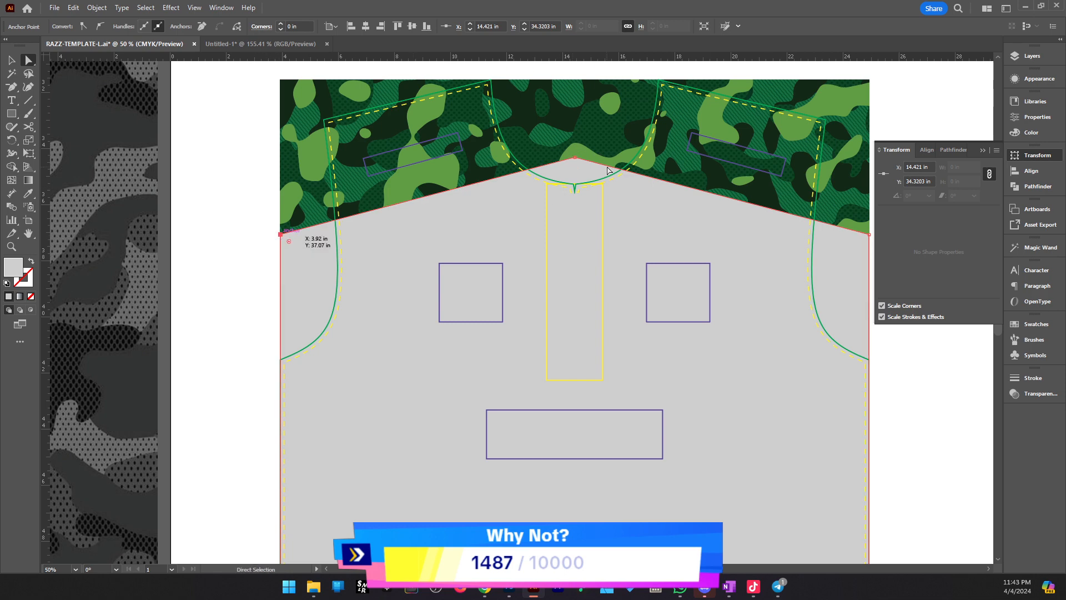
pyautogui.click(600, 231)
pyautogui.hscroll(3, 751, 258)
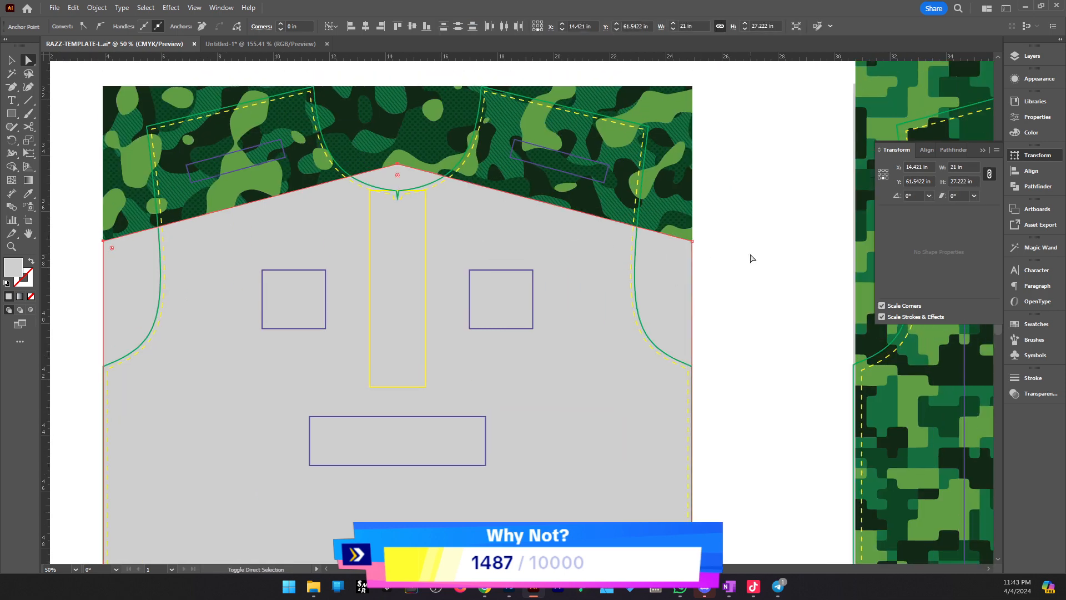
pyautogui.moveTo(692, 249); pyautogui.dragTo(690, 300)
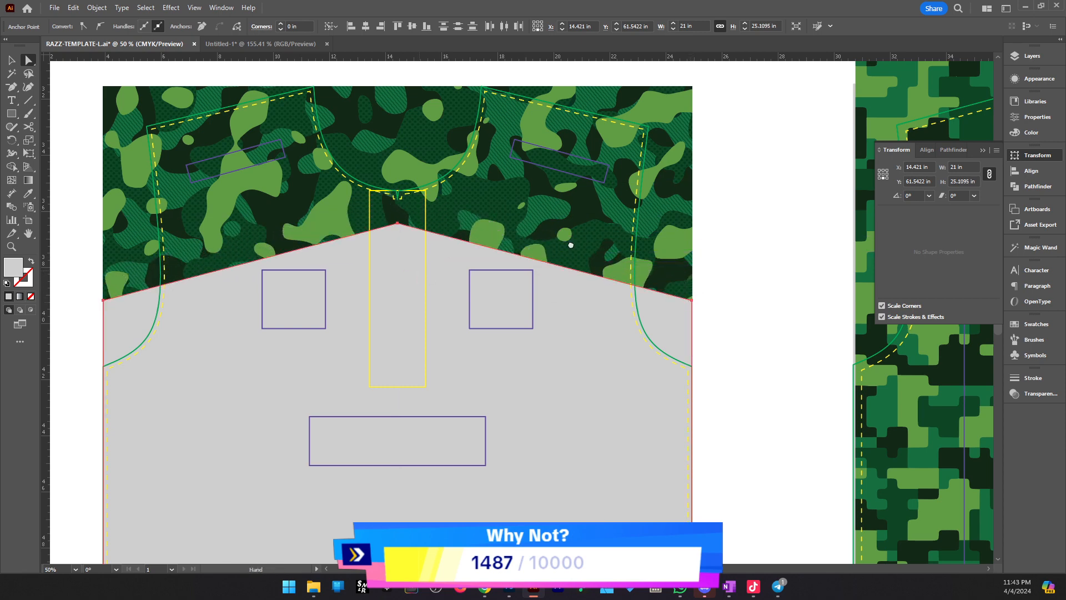
# Convert the grey shape's pointed peak into a smooth arc across the chest with the Curvature tool
pyautogui.moveTo(571, 243); pyautogui.dragTo(755, 210)
pyautogui.press('v')
pyautogui.click(218, 213)
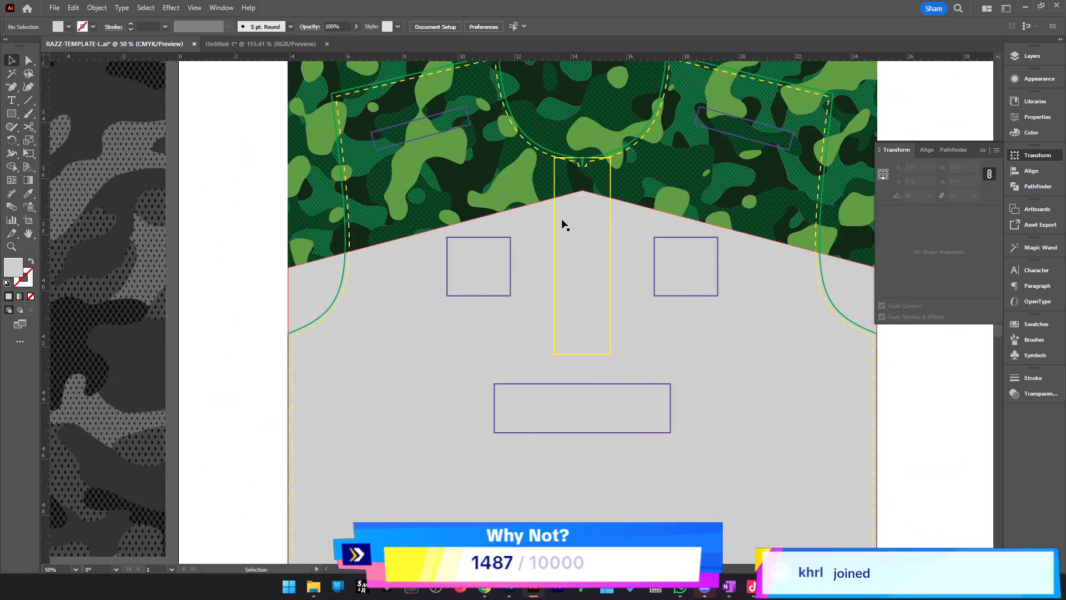
pyautogui.click(587, 215)
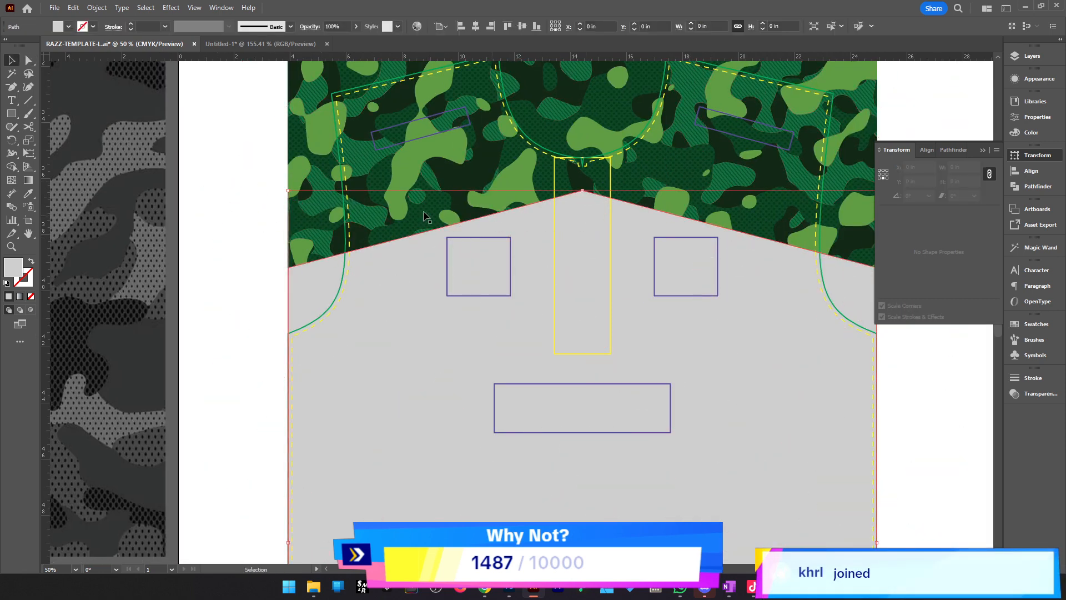
pyautogui.click(28, 89)
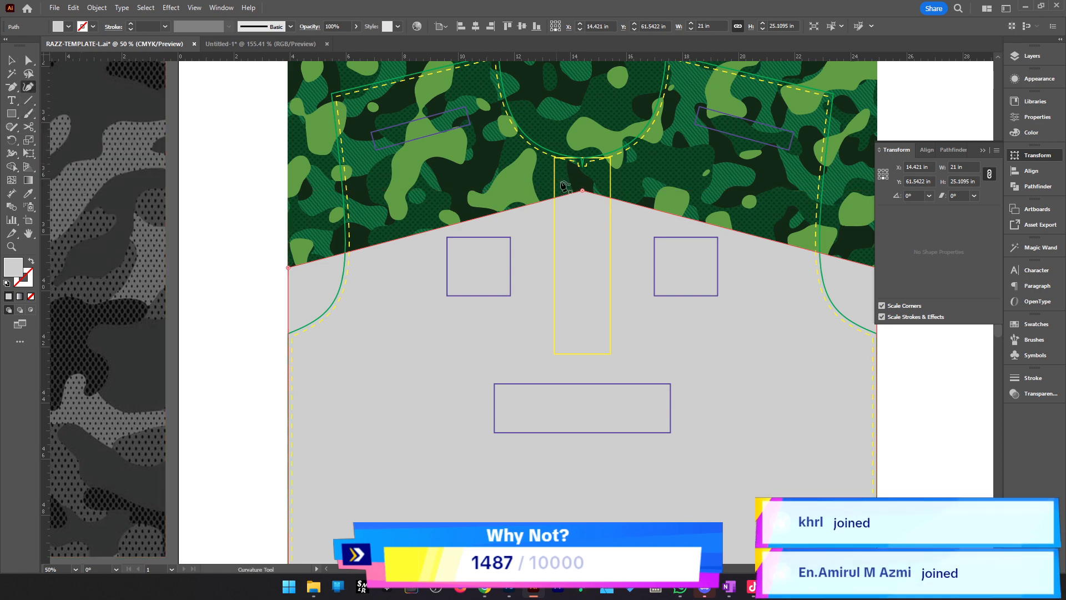
pyautogui.doubleClick(582, 191)
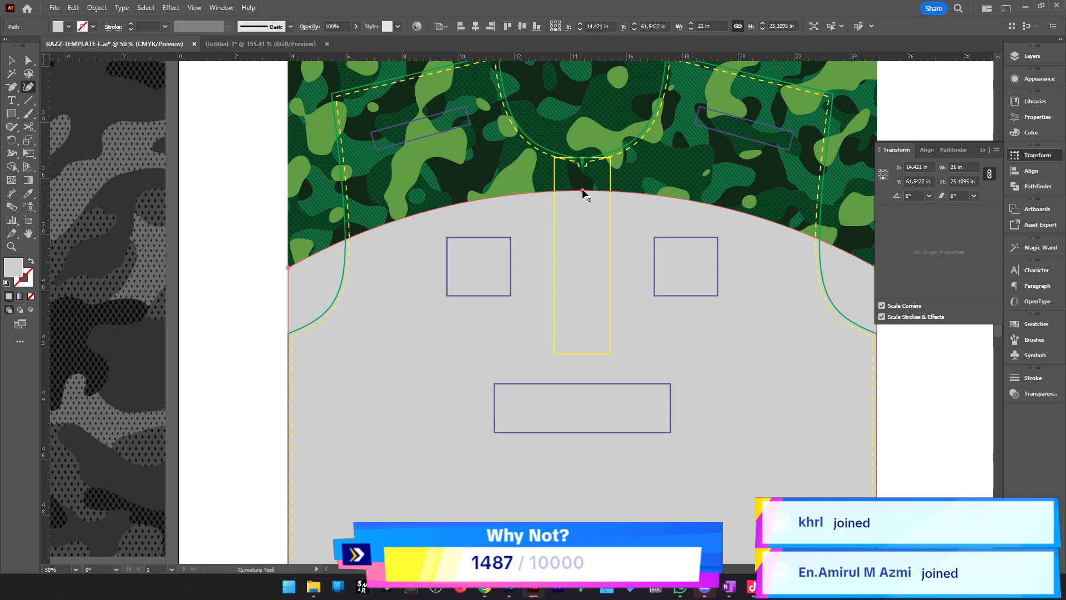
pyautogui.moveTo(688, 281); pyautogui.dragTo(569, 284)
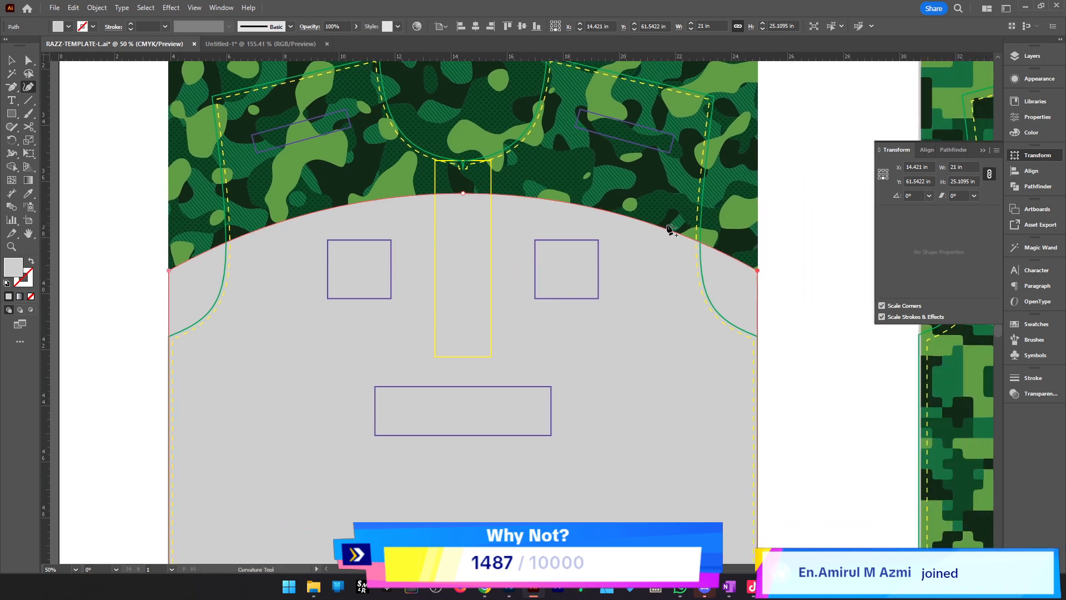
# Lower the arc's centre point slightly with the Curvature tool, making the grey shape about 24.6 in tall
pyautogui.moveTo(463, 193)
pyautogui.mouseDown()
pyautogui.moveTo(464, 269)
pyautogui.moveTo(558, 312)
pyautogui.moveTo(602, 364)
pyautogui.moveTo(588, 237)
pyautogui.moveTo(632, 181)
pyautogui.moveTo(696, 194)
pyautogui.moveTo(578, 219)
pyautogui.moveTo(463, 194)
pyautogui.mouseUp()
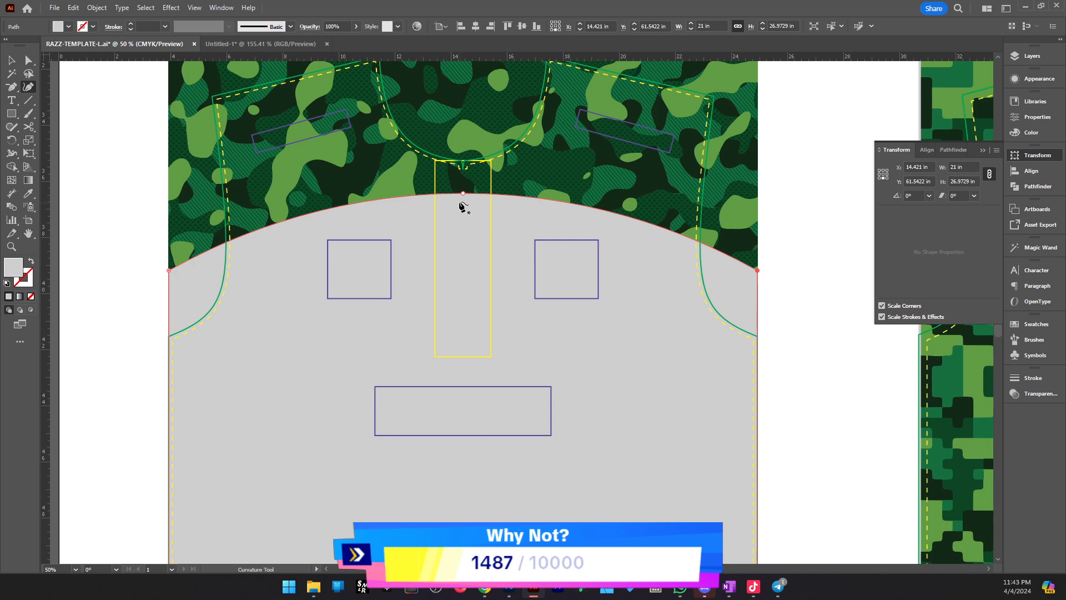
pyautogui.click(26, 89)
pyautogui.moveTo(462, 192); pyautogui.dragTo(462, 206)
pyautogui.press('z')
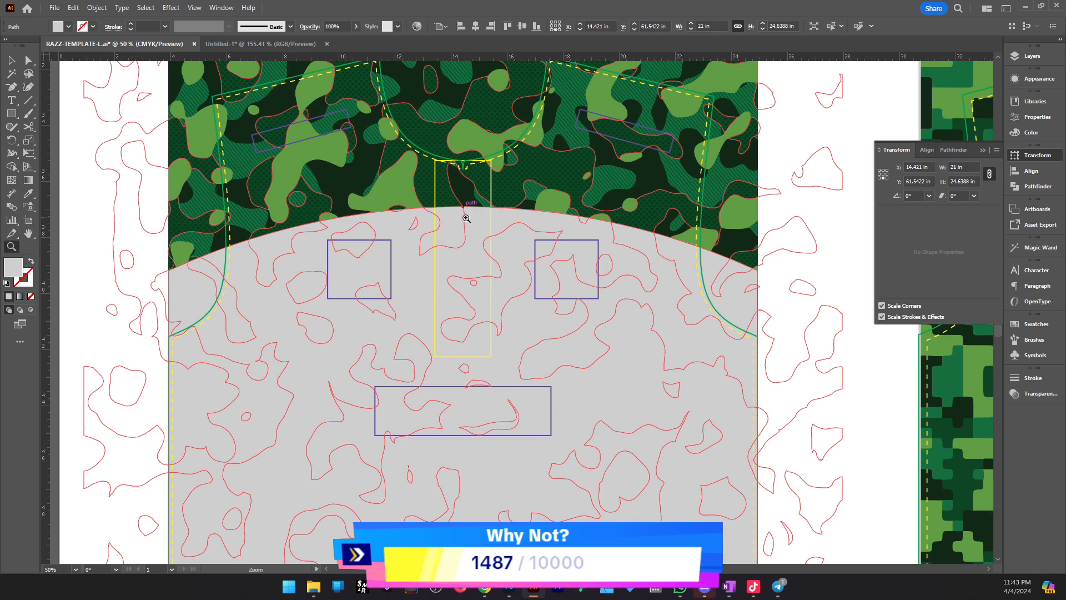
# Select the front panel's camouflage clip group and release its clipping mask
pyautogui.keyDown('alt'); pyautogui.click(467, 218); pyautogui.keyUp('alt')
pyautogui.press('v')
pyautogui.click(728, 401)
pyautogui.scroll(-5, 728, 401)
pyautogui.hscroll(2, 728, 401)
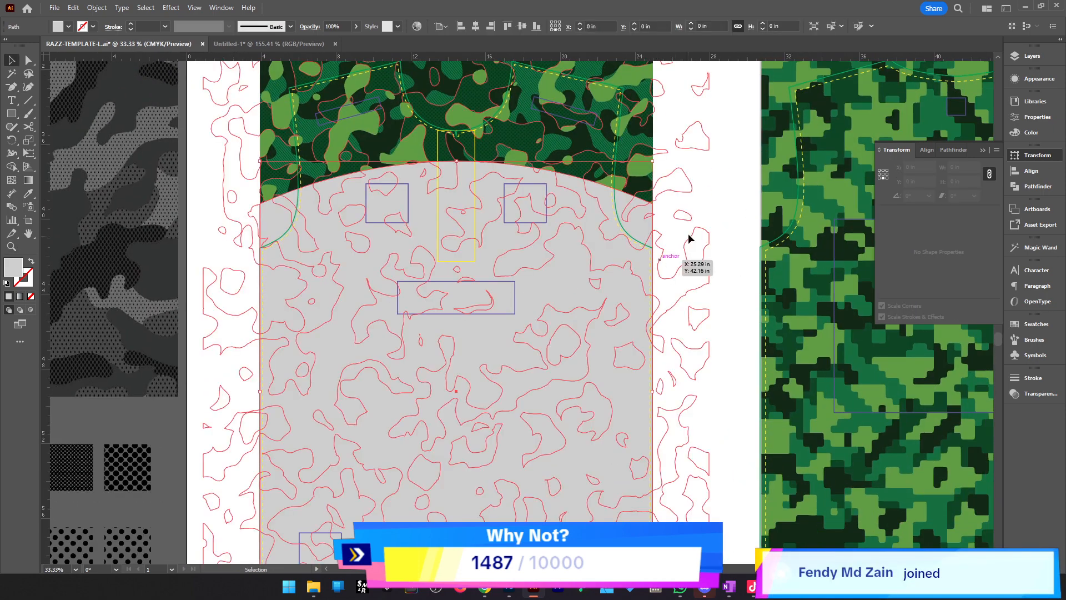
pyautogui.click(631, 175)
pyautogui.doubleClick(630, 176)
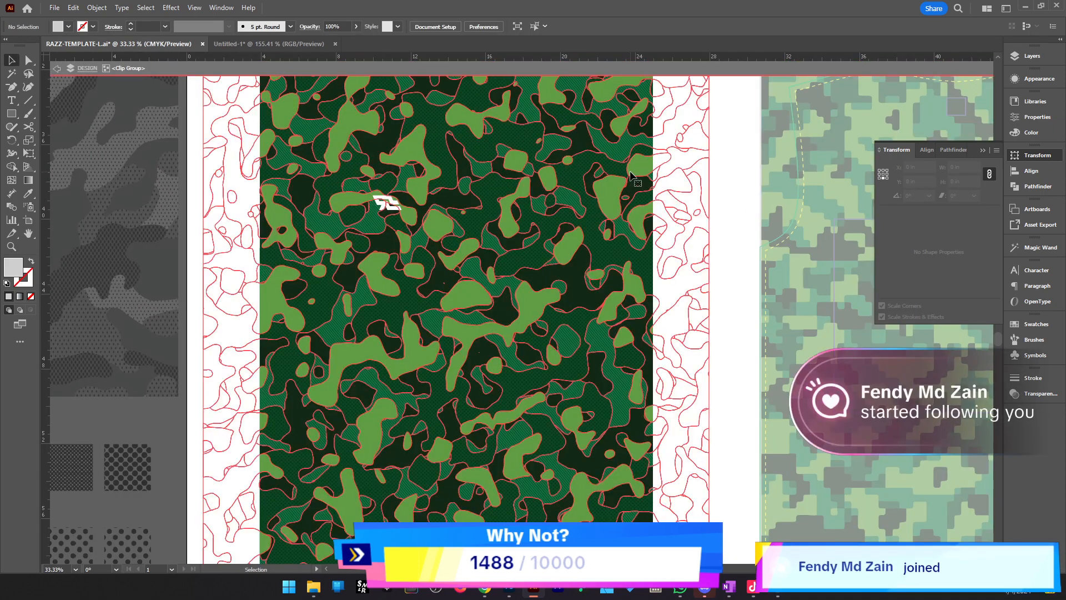
pyautogui.doubleClick(729, 215)
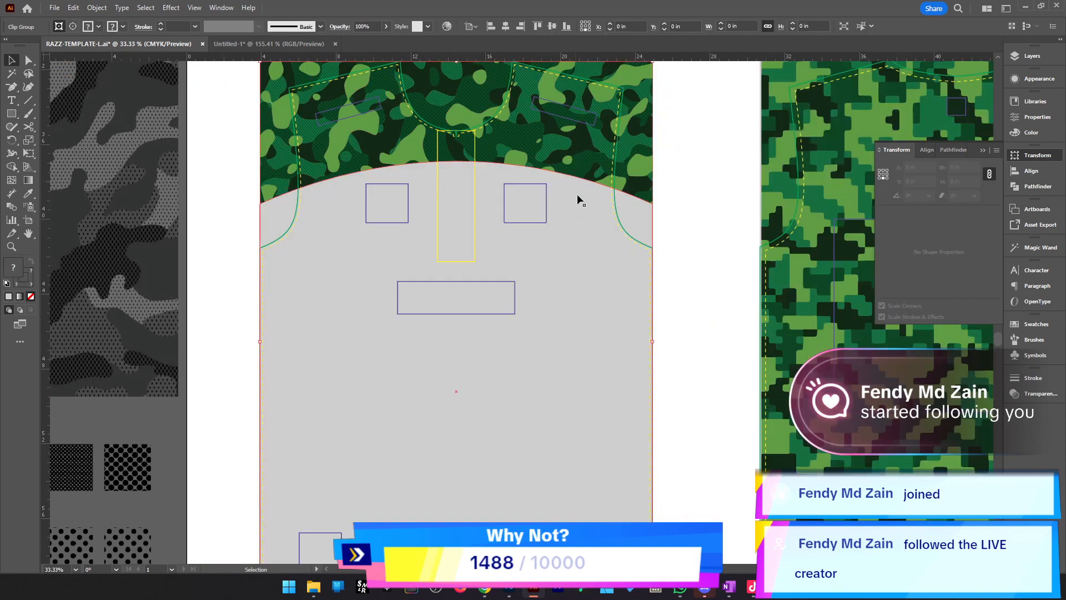
pyautogui.rightClick(628, 132)
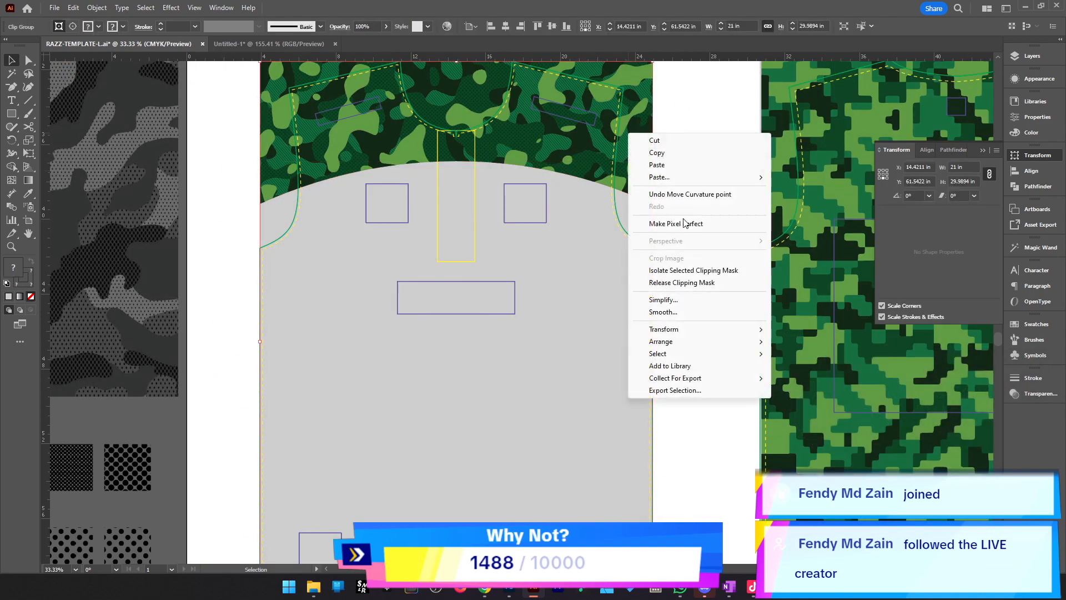
pyautogui.click(694, 282)
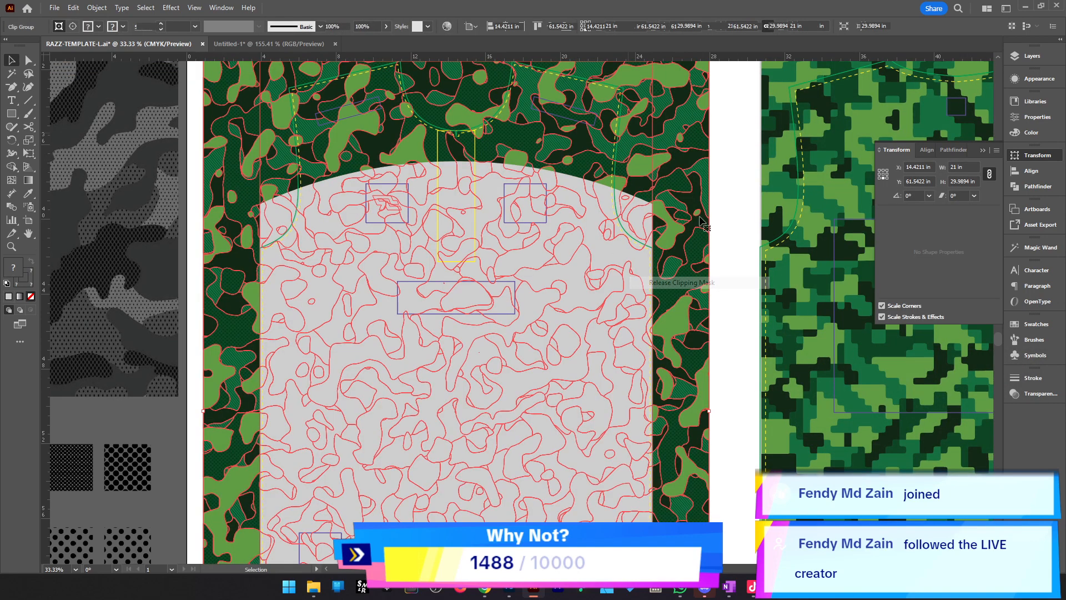
# Select the released camouflage together with the arched grey shape and make a clipping mask from them
pyautogui.click(652, 149)
pyautogui.hotkey('ctrl', 'a')
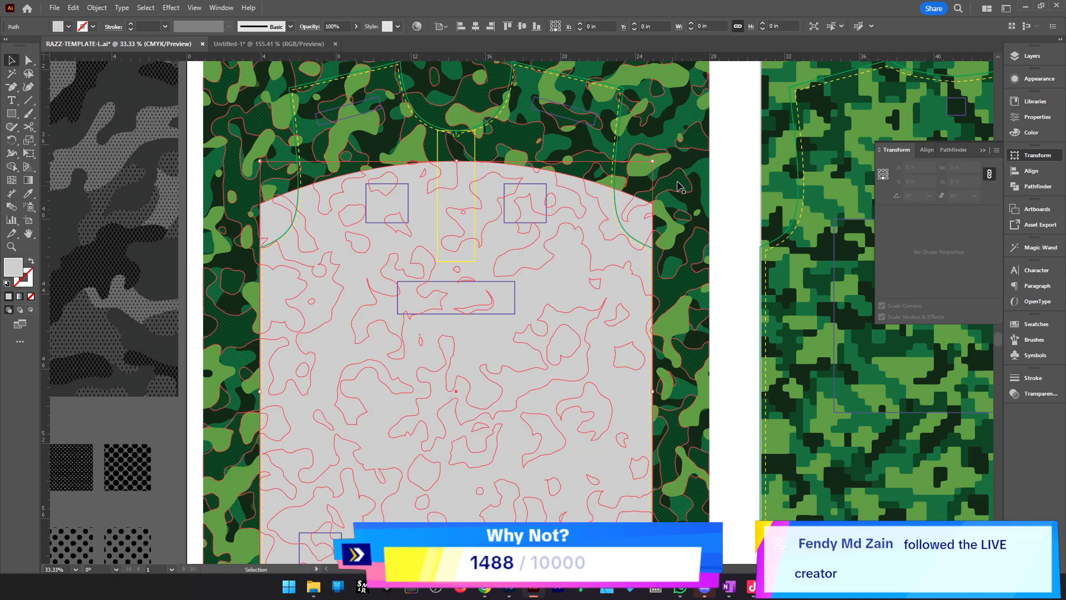
pyautogui.rightClick(679, 181)
pyautogui.click(717, 346)
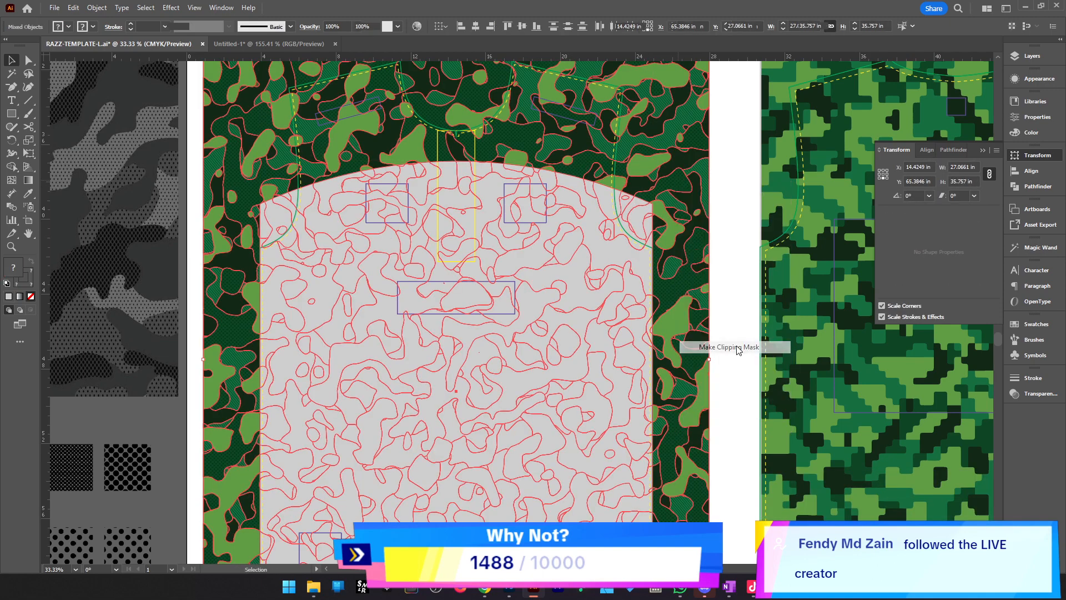
pyautogui.click(715, 321)
# Send the arched camouflage clip group to the back so it sits behind the chest logo
pyautogui.moveTo(494, 300); pyautogui.dragTo(539, 206)
pyautogui.click(549, 293)
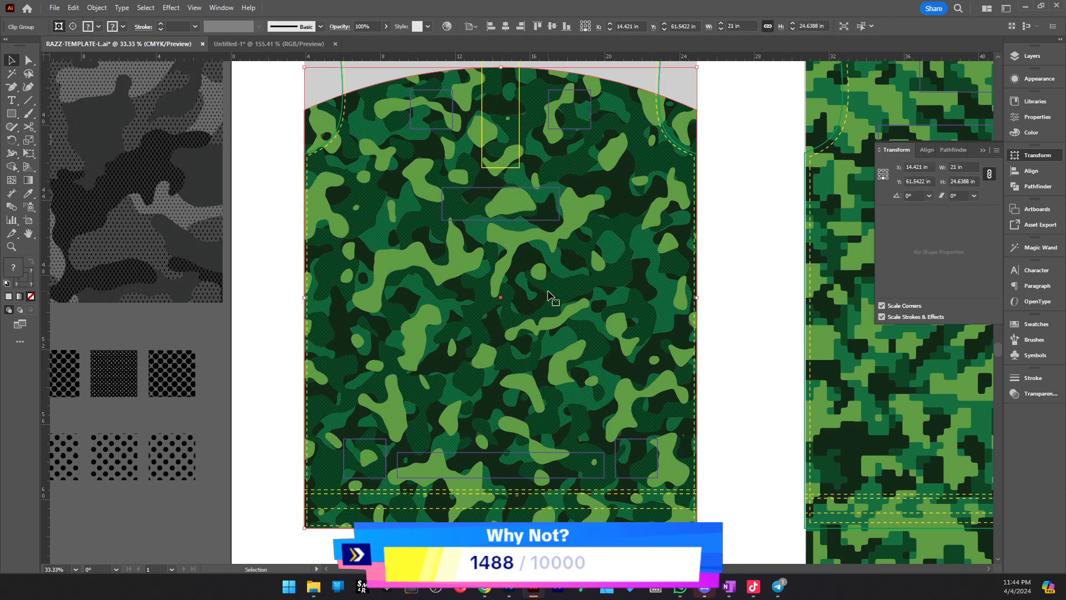
pyautogui.hotkey('ctrl', 'shift', '[')
# Raise the centre point of the camouflage clipping path's arc with the Curvature tool, making the group about 25.1 in tall
pyautogui.moveTo(554, 298); pyautogui.dragTo(556, 373)
pyautogui.keyDown('ctrl'); pyautogui.keyDown('alt'); pyautogui.click(556, 373); pyautogui.keyUp('alt'); pyautogui.keyUp('ctrl')
pyautogui.keyDown('ctrl'); pyautogui.click(656, 265); pyautogui.keyUp('ctrl')
pyautogui.moveTo(529, 222); pyautogui.dragTo(555, 316)
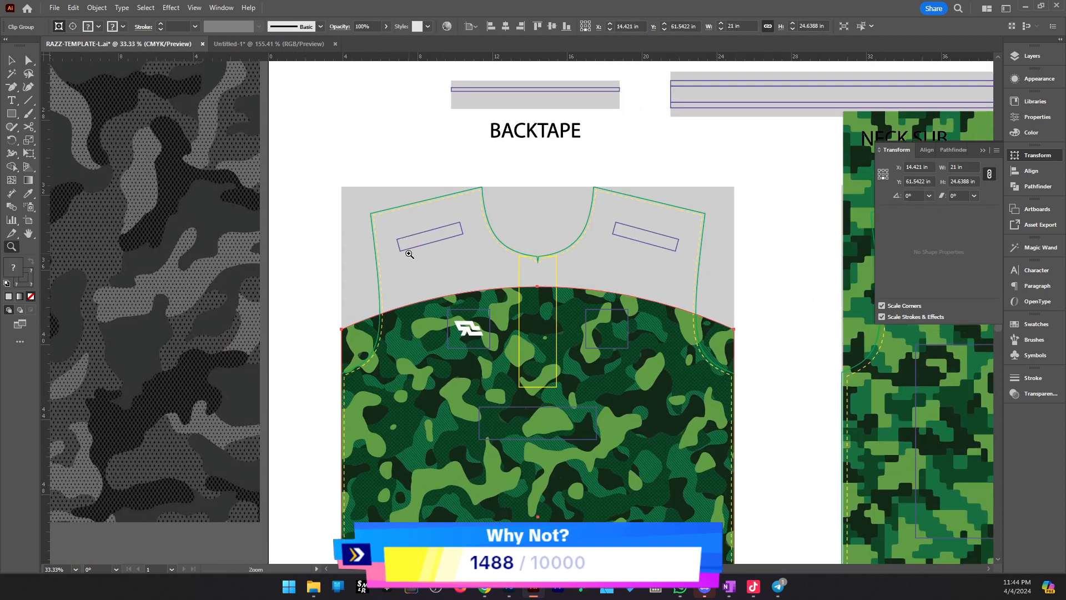
pyautogui.keyDown('ctrl'); pyautogui.click(434, 298); pyautogui.keyUp('ctrl')
pyautogui.moveTo(742, 316); pyautogui.dragTo(595, 293)
pyautogui.keyDown('ctrl'); pyautogui.click(482, 309); pyautogui.keyUp('ctrl')
pyautogui.press('a')
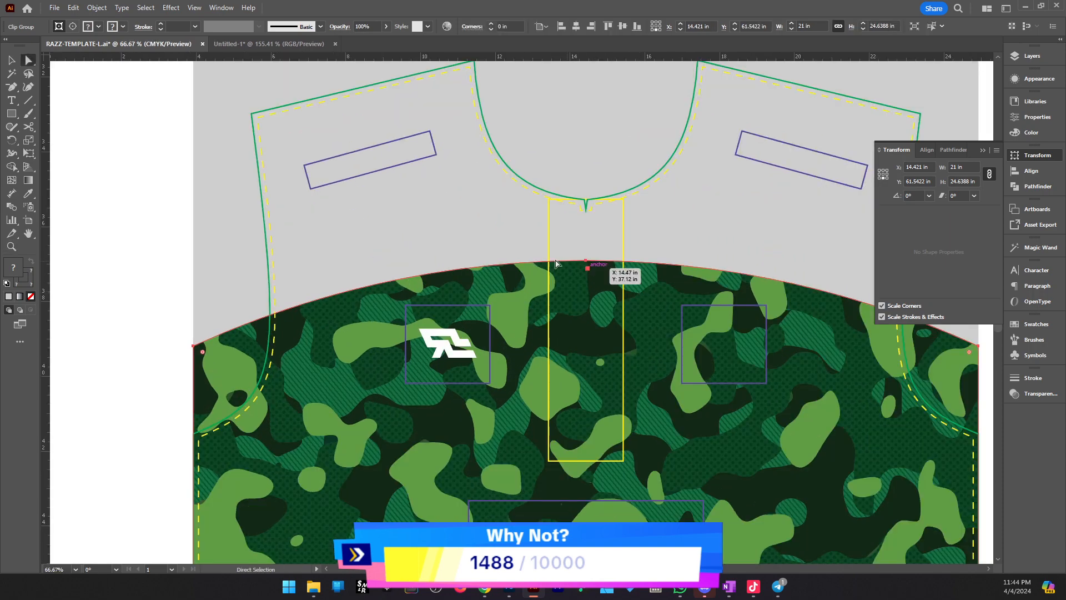
pyautogui.click(29, 88)
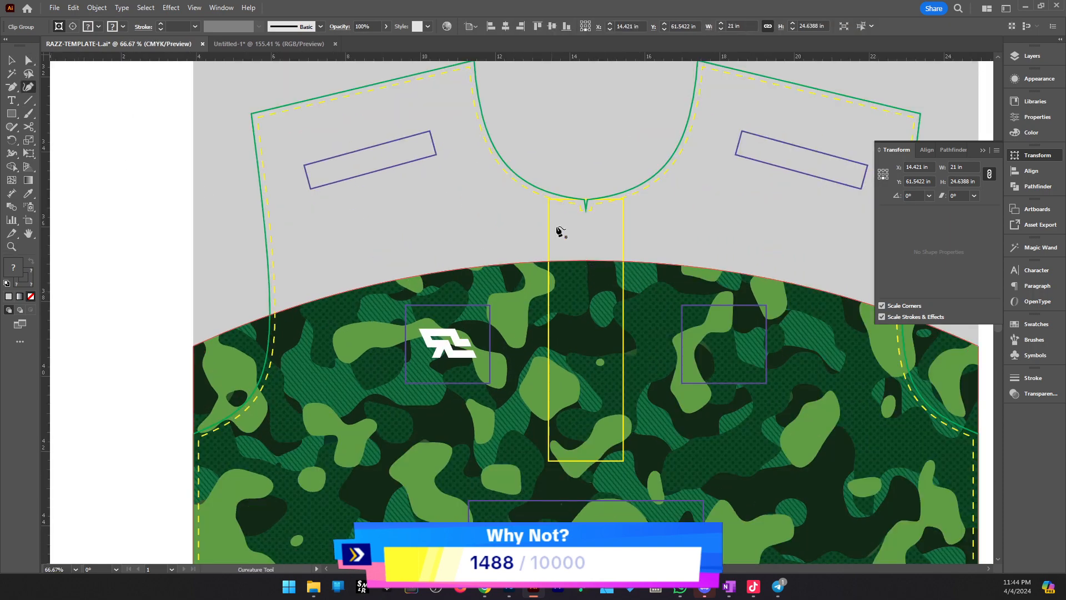
pyautogui.click(588, 261)
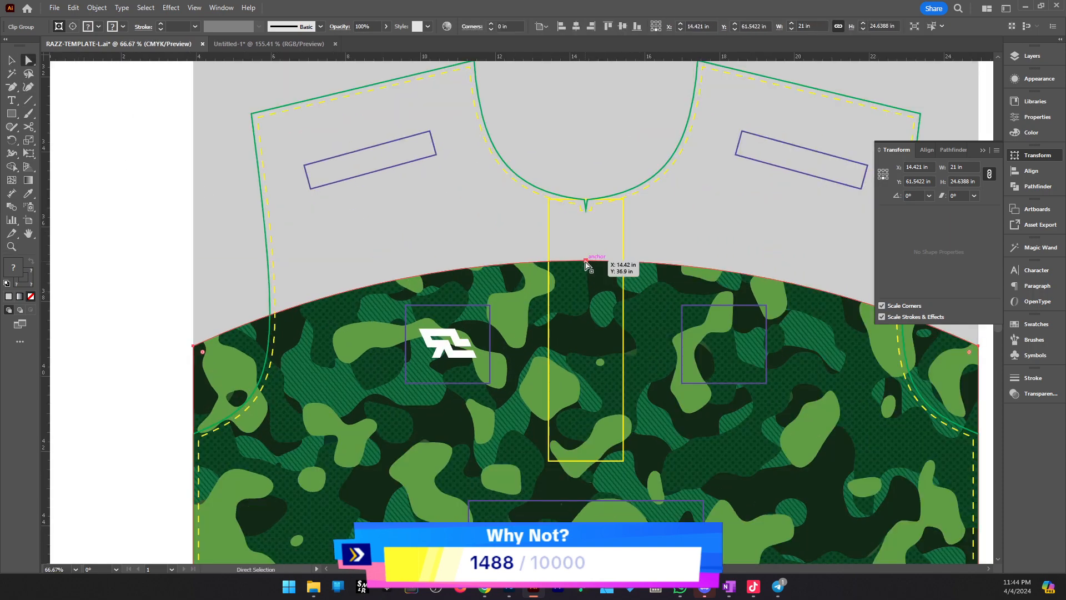
pyautogui.press('a')
pyautogui.click(25, 89)
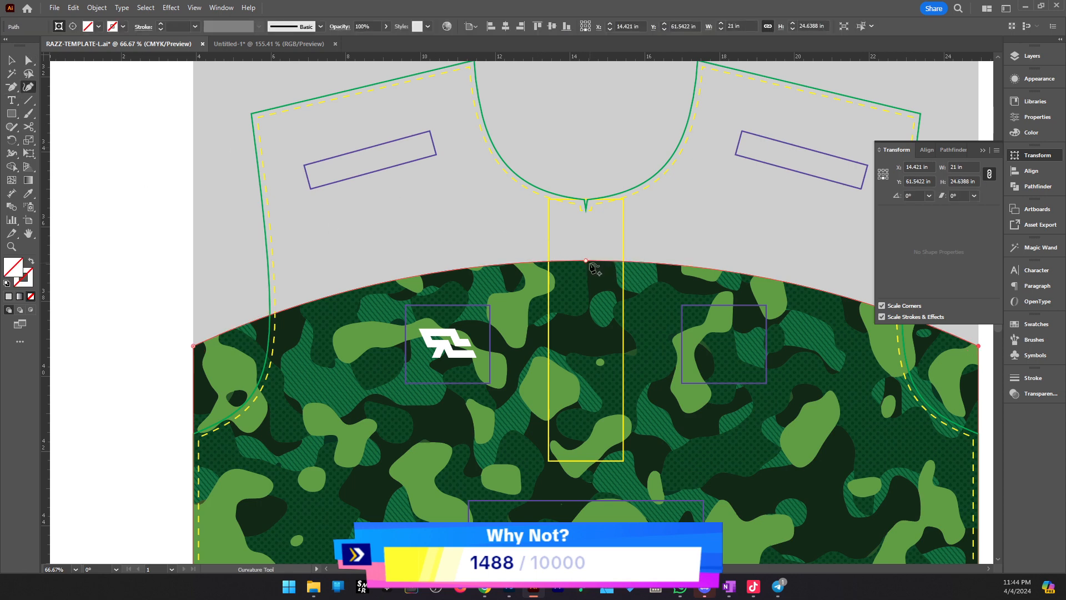
pyautogui.moveTo(586, 261); pyautogui.dragTo(585, 242)
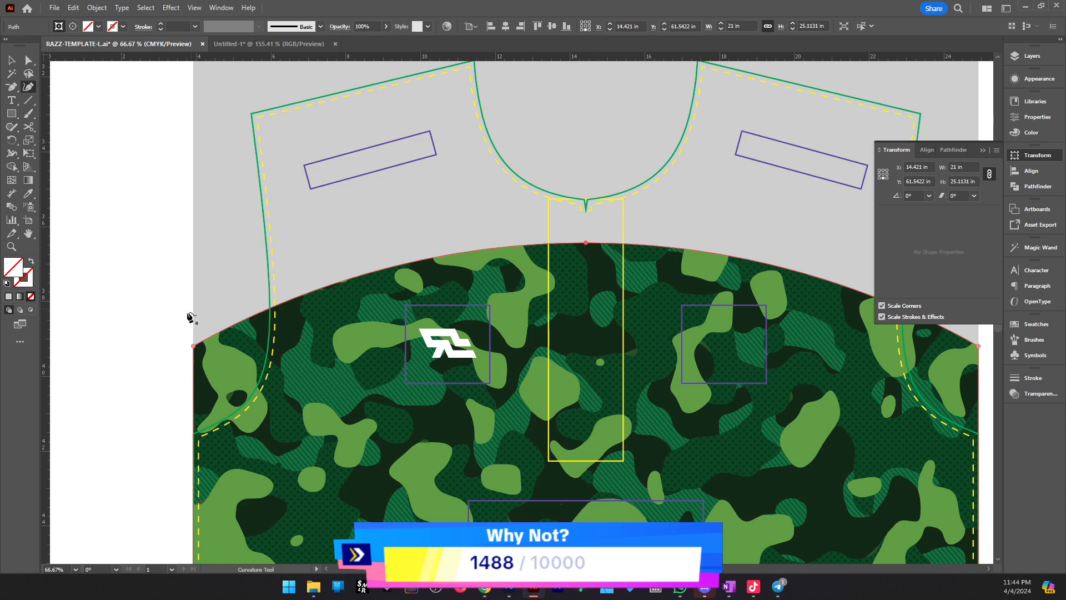
# Select the left end anchor of the camouflage clipping path's arc with the Direct Selection tool
pyautogui.click(192, 346)
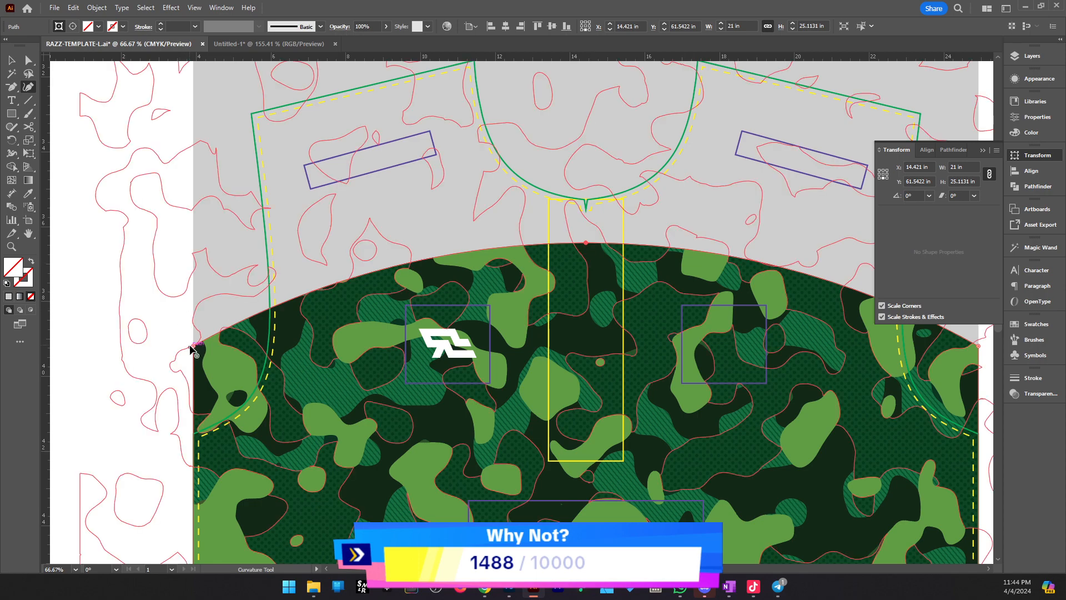
pyautogui.click(30, 61)
pyautogui.click(34, 65)
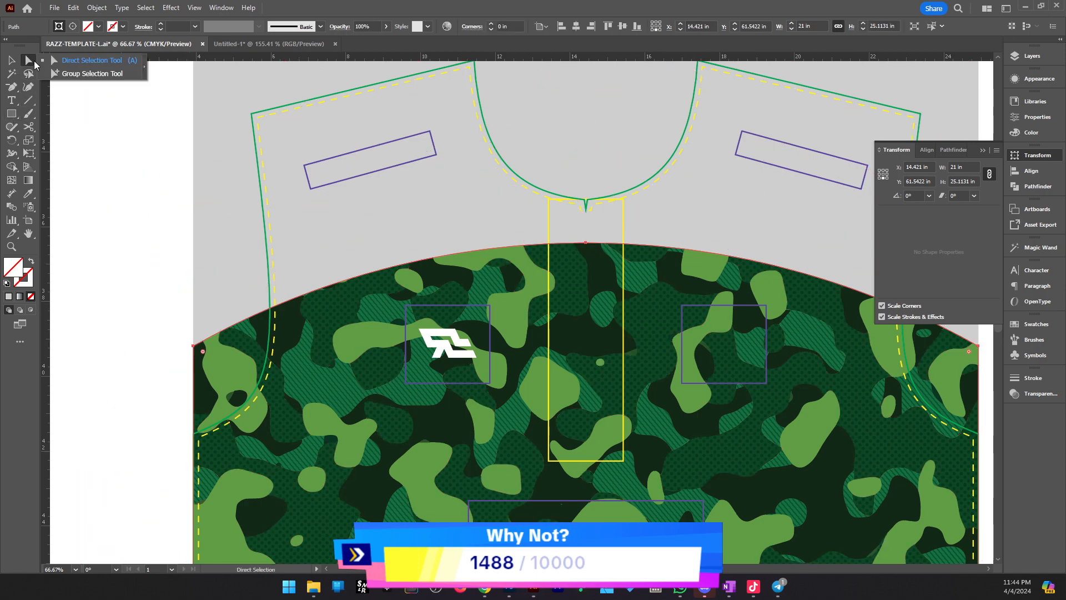
pyautogui.click(193, 346)
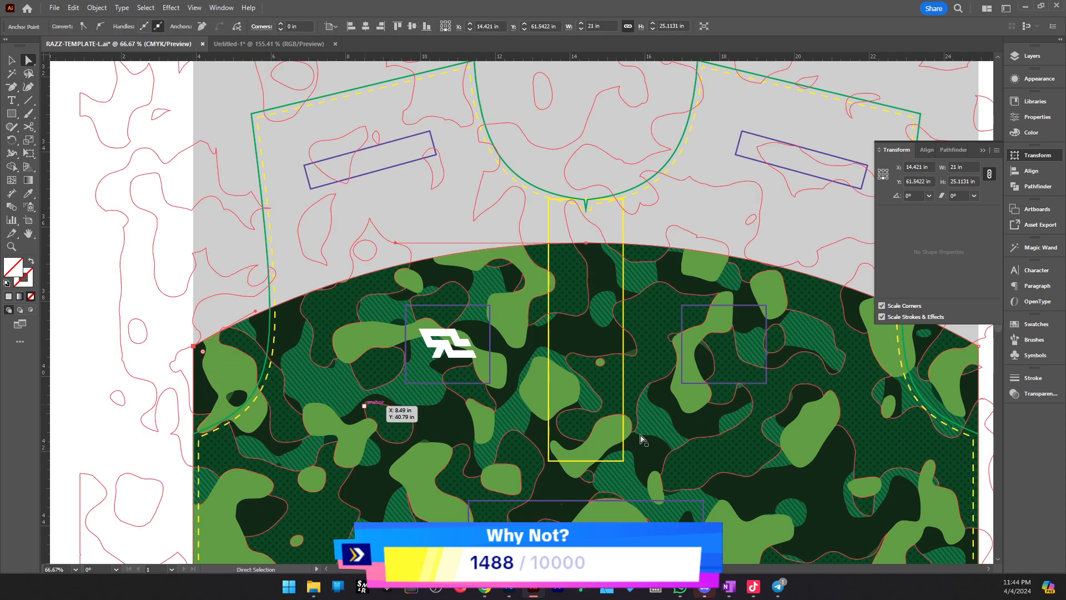
pyautogui.moveTo(780, 420); pyautogui.dragTo(590, 413)
pyautogui.moveTo(789, 341); pyautogui.dragTo(789, 364)
# Examine the front panel's arched camouflage alongside the back panel and the pattern samples
pyautogui.press('z')
pyautogui.keyDown('alt'); pyautogui.click(393, 337); pyautogui.keyUp('alt')
pyautogui.keyDown('alt'); pyautogui.click(393, 340); pyautogui.keyUp('alt')
pyautogui.keyDown('alt'); pyautogui.click(395, 342); pyautogui.keyUp('alt')
pyautogui.moveTo(874, 438); pyautogui.dragTo(717, 417)
pyautogui.press('v')
pyautogui.click(772, 386)
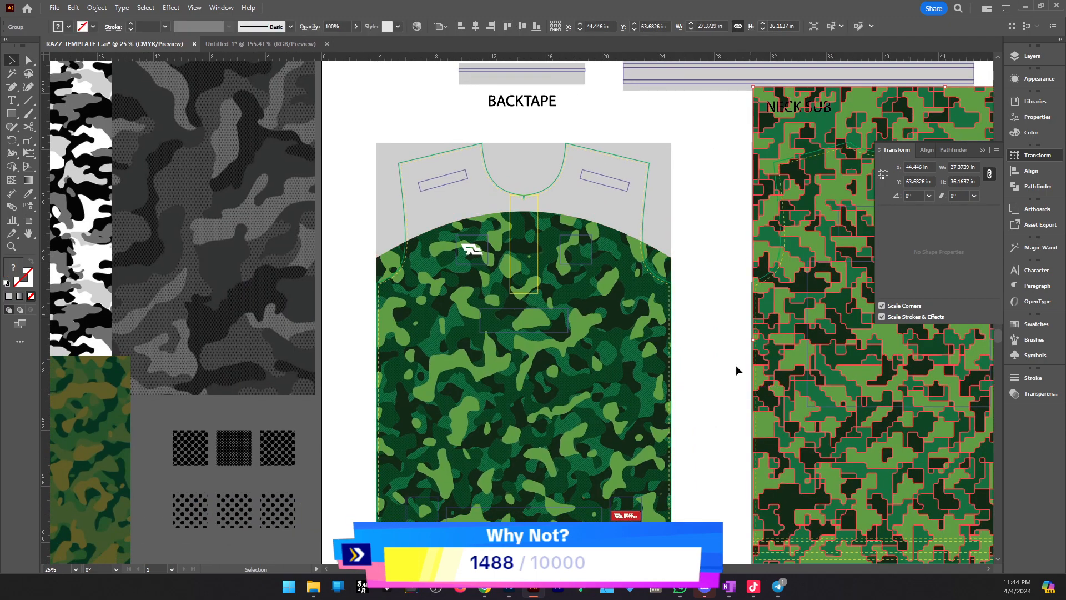
pyautogui.press('z')
pyautogui.keyDown('alt'); pyautogui.click(689, 235); pyautogui.keyUp('alt')
pyautogui.press('v')
pyautogui.click(534, 286)
pyautogui.moveTo(320, 306); pyautogui.dragTo(527, 316)
pyautogui.press('z')
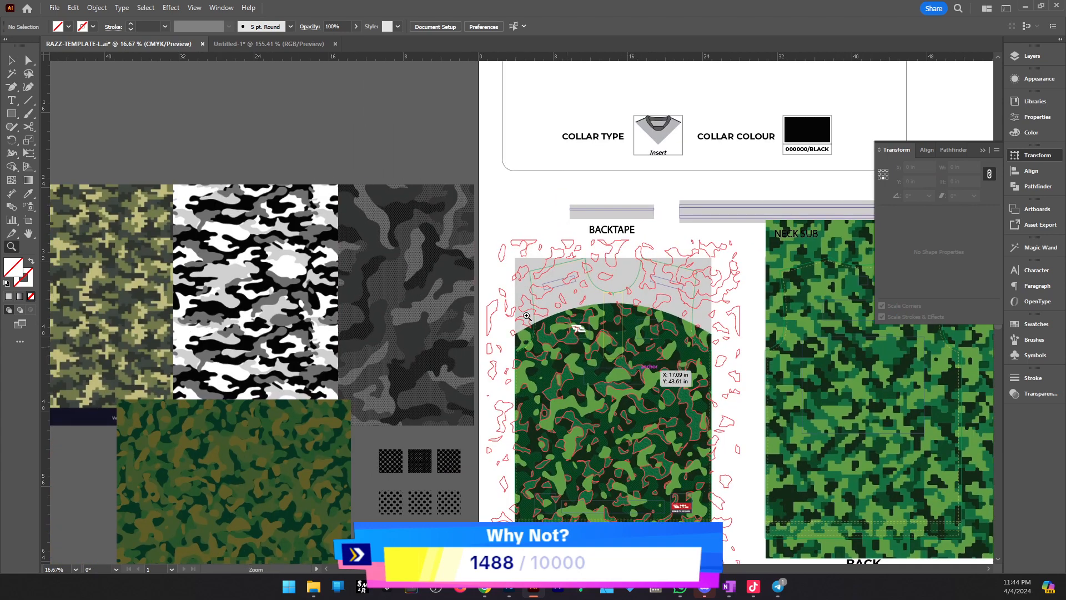
pyautogui.click(526, 316)
pyautogui.hscroll(3, 590, 326)
pyautogui.press('v')
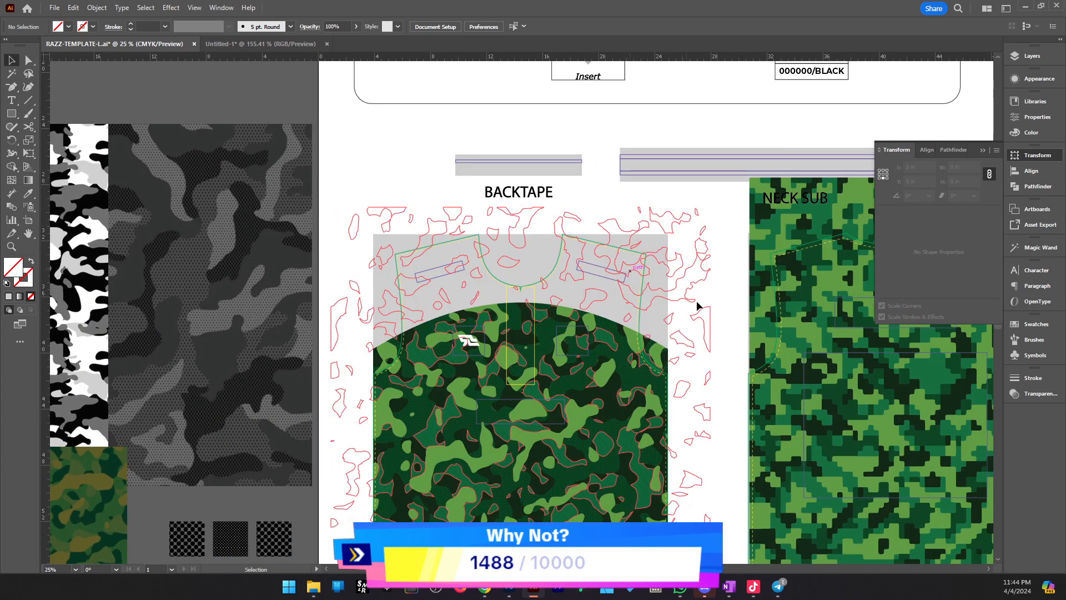
# Draw an unfilled rectangle of about 21 × 30 in over the whole front panel and cut it
pyautogui.click(11, 113)
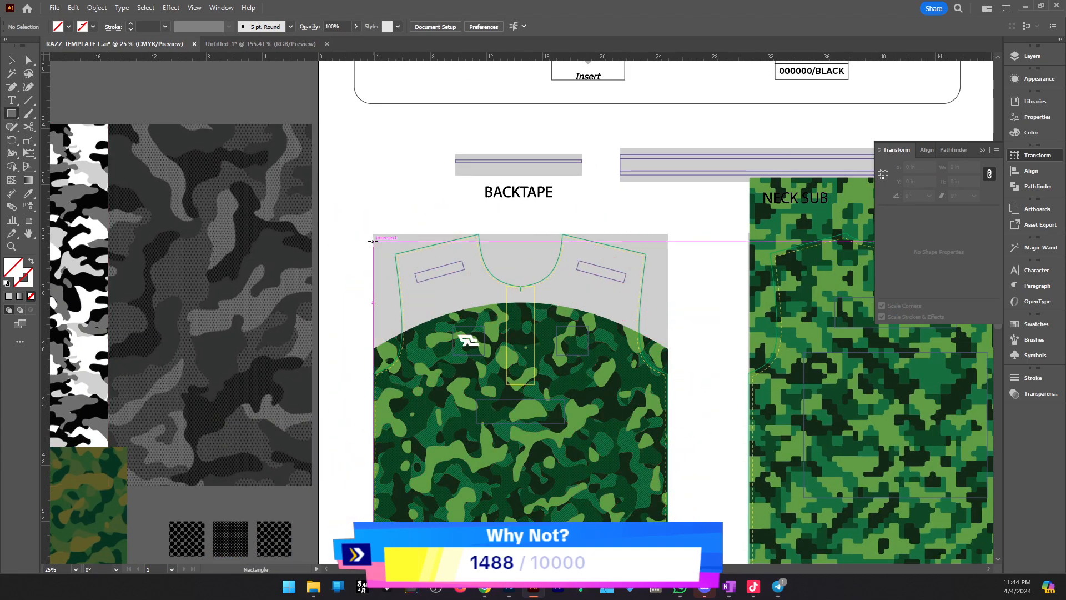
pyautogui.moveTo(372, 235); pyautogui.dragTo(627, 409)
pyautogui.hotkey('ctrl', 'z')
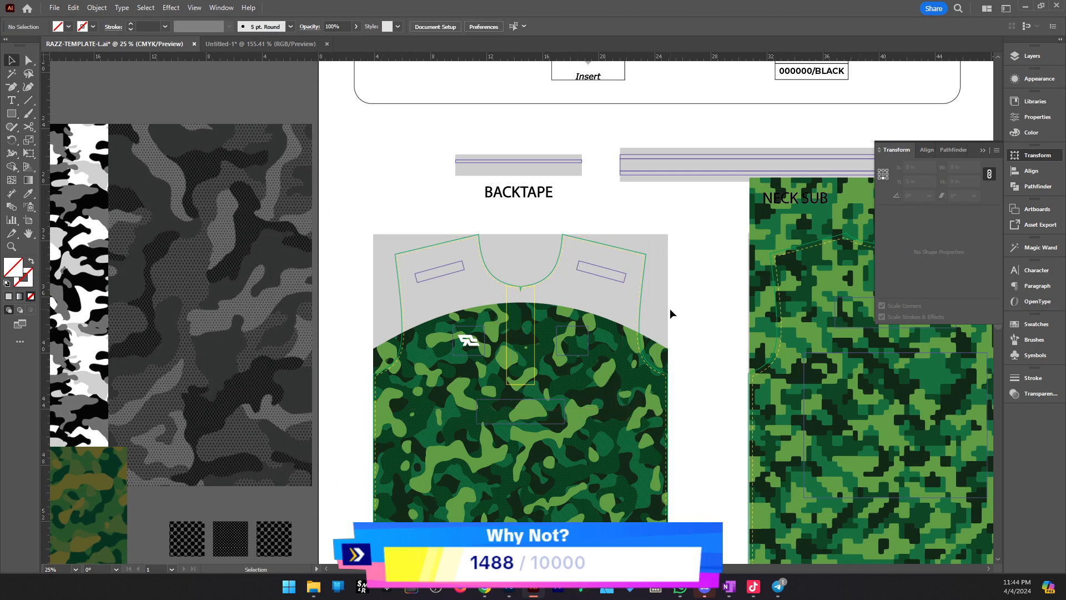
# Select the front camouflage clip group and paste the panel-sized rectangle in place behind it
pyautogui.press('z')
pyautogui.click(391, 325)
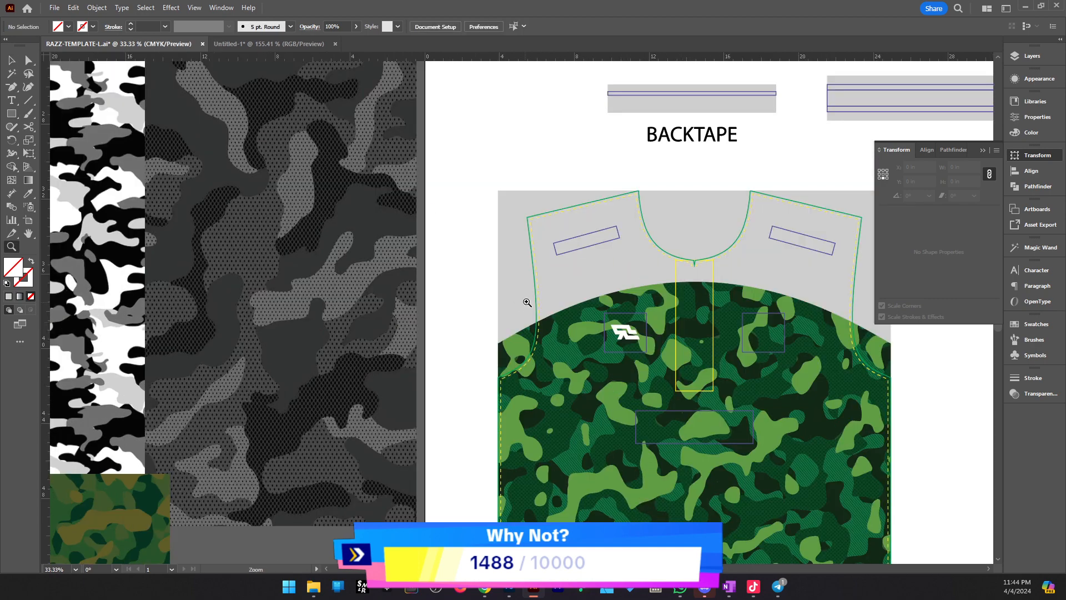
pyautogui.press('v')
pyautogui.moveTo(609, 285); pyautogui.dragTo(390, 263)
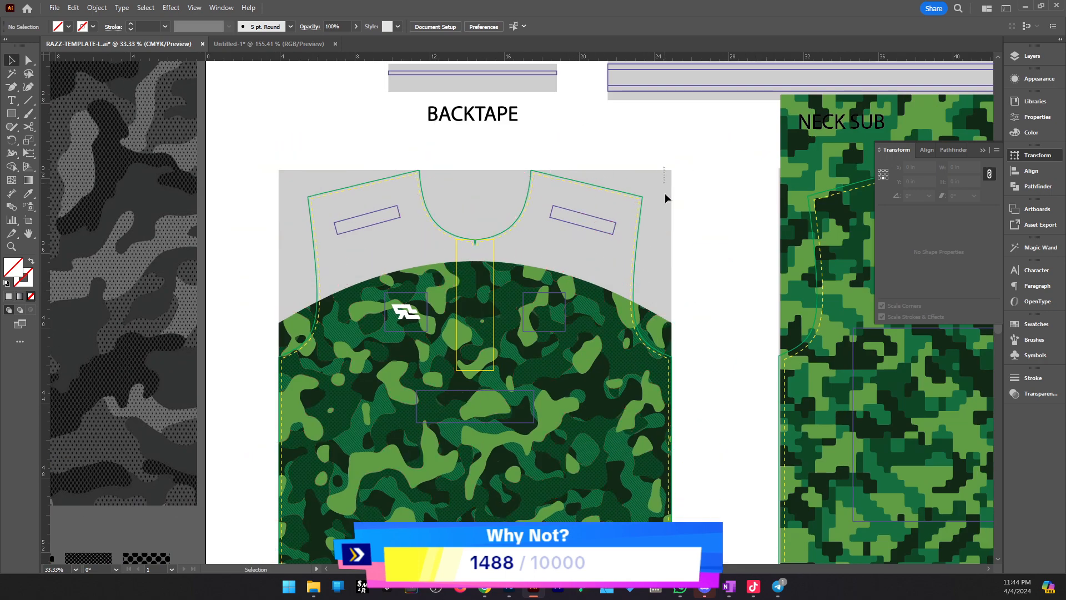
pyautogui.moveTo(653, 234); pyautogui.dragTo(614, 311)
pyautogui.press('z')
pyautogui.keyDown('alt'); pyautogui.click(557, 386); pyautogui.keyUp('alt')
pyautogui.press('v')
pyautogui.click(643, 310)
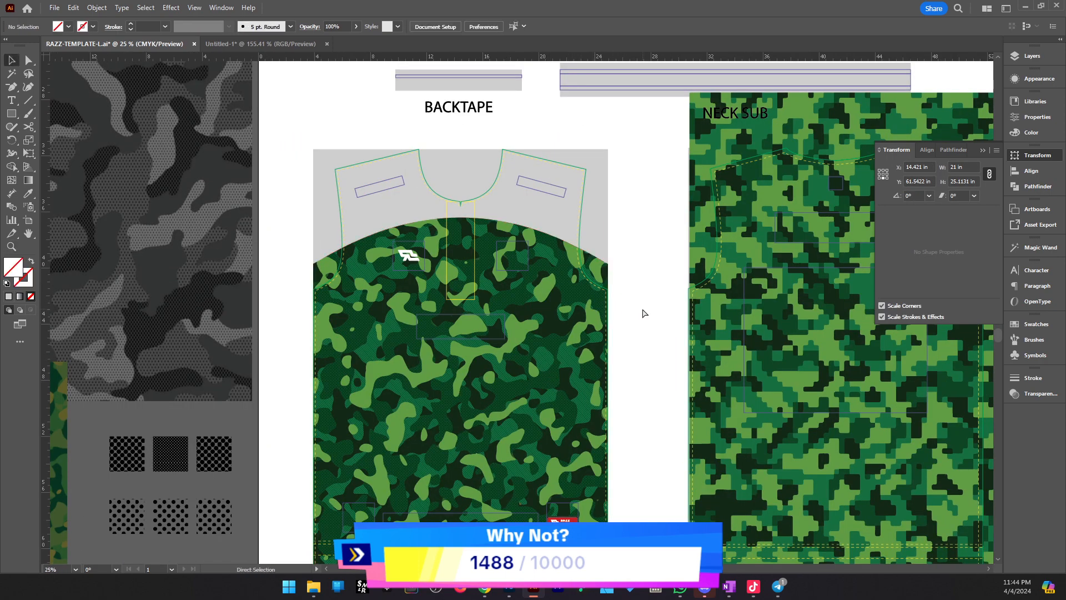
pyautogui.hotkey('ctrl', 'f')
# Fill the panel-sized rectangle with the darkest green sampled from the camouflage using the Eyedropper
pyautogui.press('z')
pyautogui.click(486, 241)
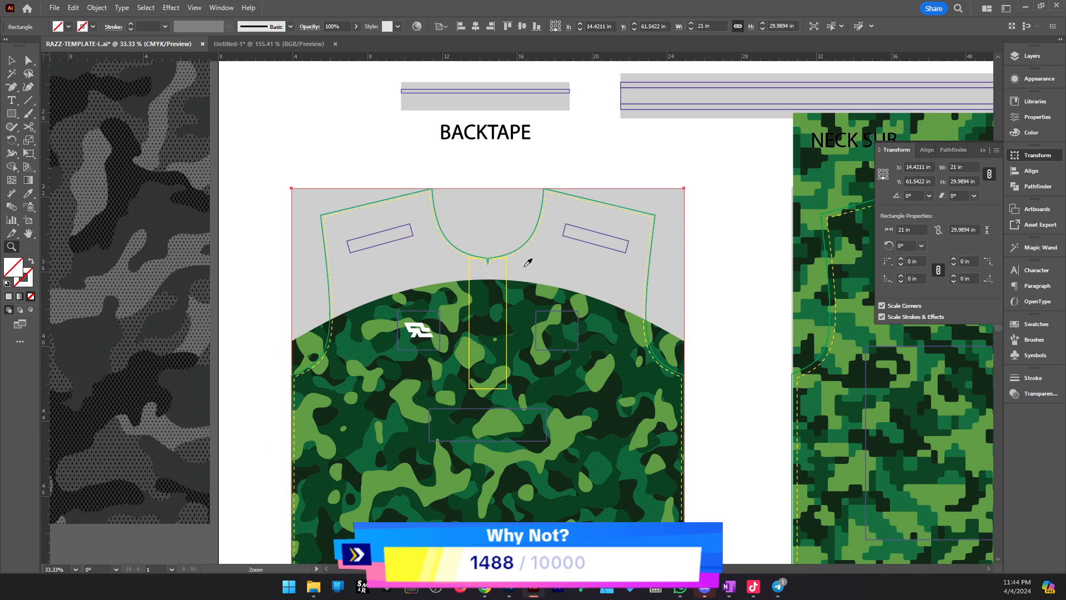
pyautogui.press('i')
pyautogui.click(520, 328)
pyautogui.press('z')
pyautogui.click(510, 227)
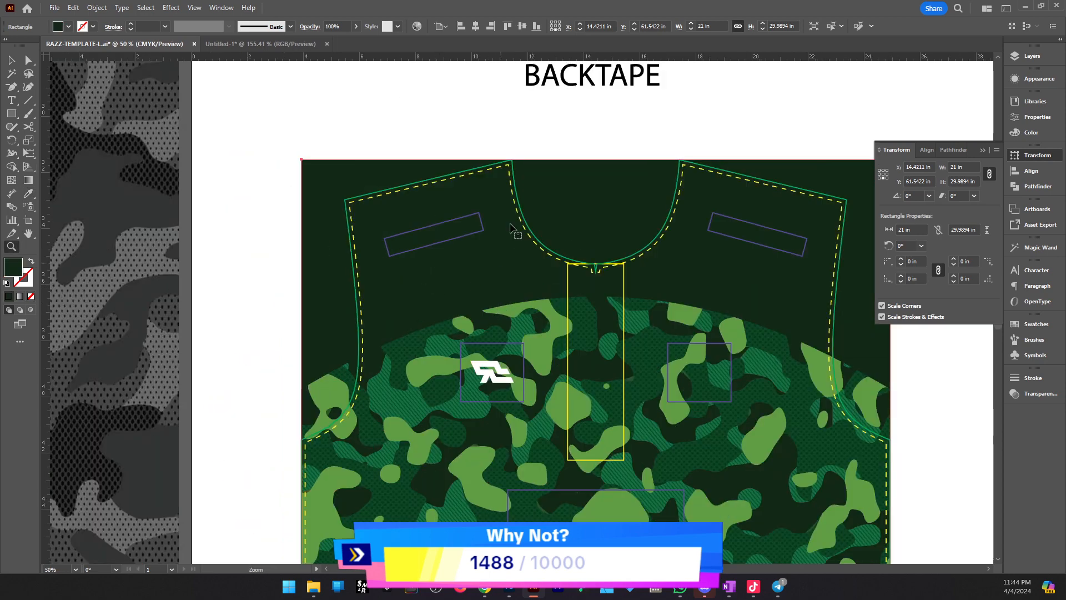
# Examine how the dark green yoke meets the arched camouflage on the front panel
pyautogui.press('v')
pyautogui.click(628, 136)
pyautogui.press('z')
pyautogui.keyDown('alt'); pyautogui.click(615, 255); pyautogui.keyUp('alt')
pyautogui.click(423, 357)
pyautogui.click(598, 324)
pyautogui.press('v')
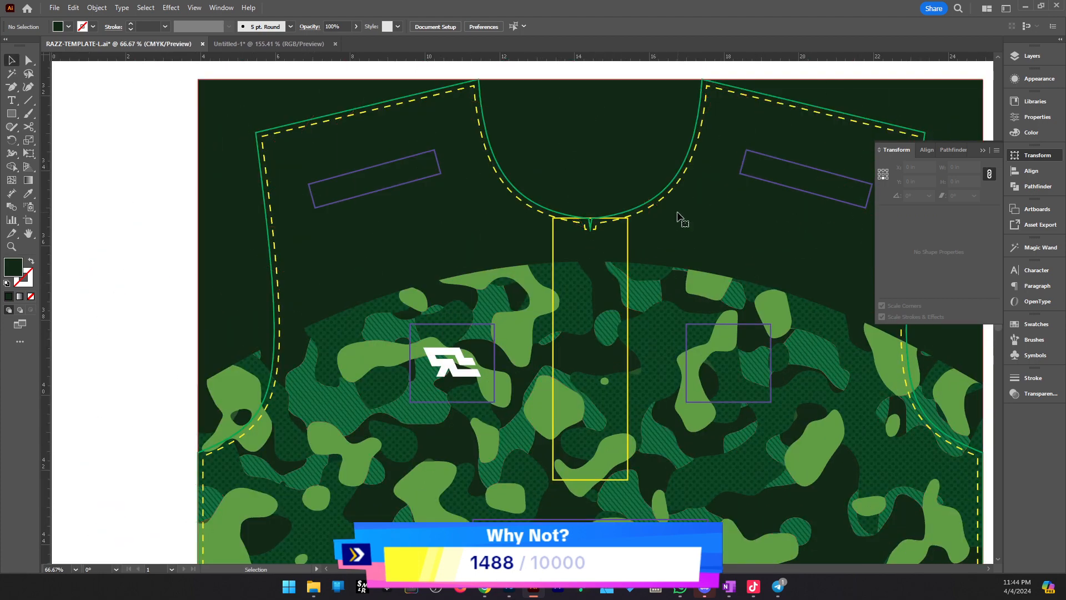
pyautogui.click(677, 214)
pyautogui.press('z')
pyautogui.keyDown('alt'); pyautogui.click(491, 289); pyautogui.keyUp('alt')
pyautogui.keyDown('alt'); pyautogui.click(491, 288); pyautogui.keyUp('alt')
pyautogui.press('v')
pyautogui.click(775, 180)
pyautogui.press('z')
pyautogui.click(592, 364)
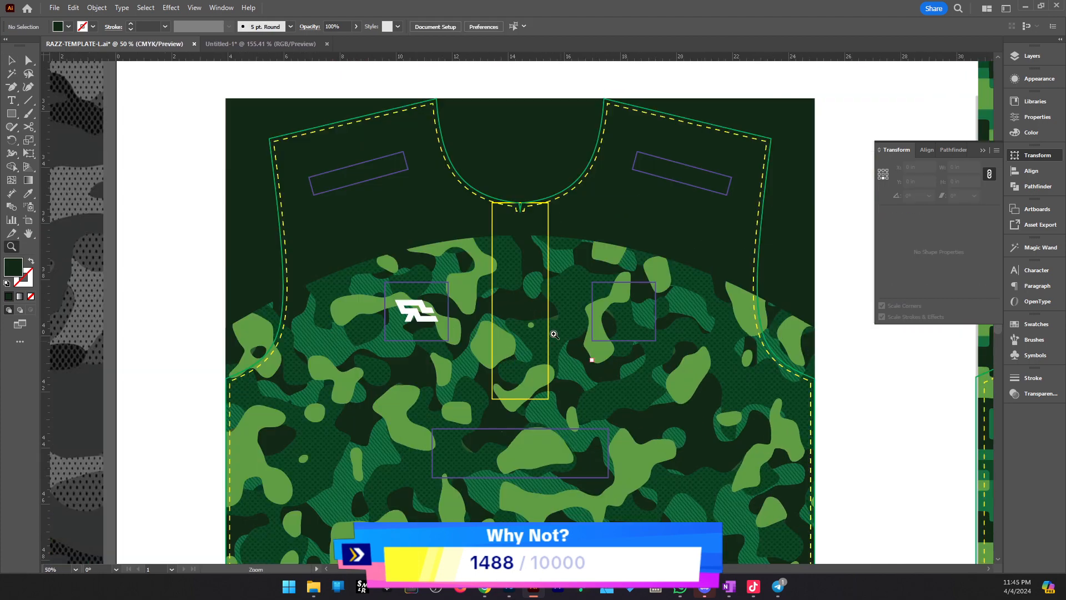
# Copy the arched clipping path from inside the front camouflage clip group and paste it in place in front
pyautogui.press('v')
pyautogui.click(534, 238)
pyautogui.doubleClick(533, 239)
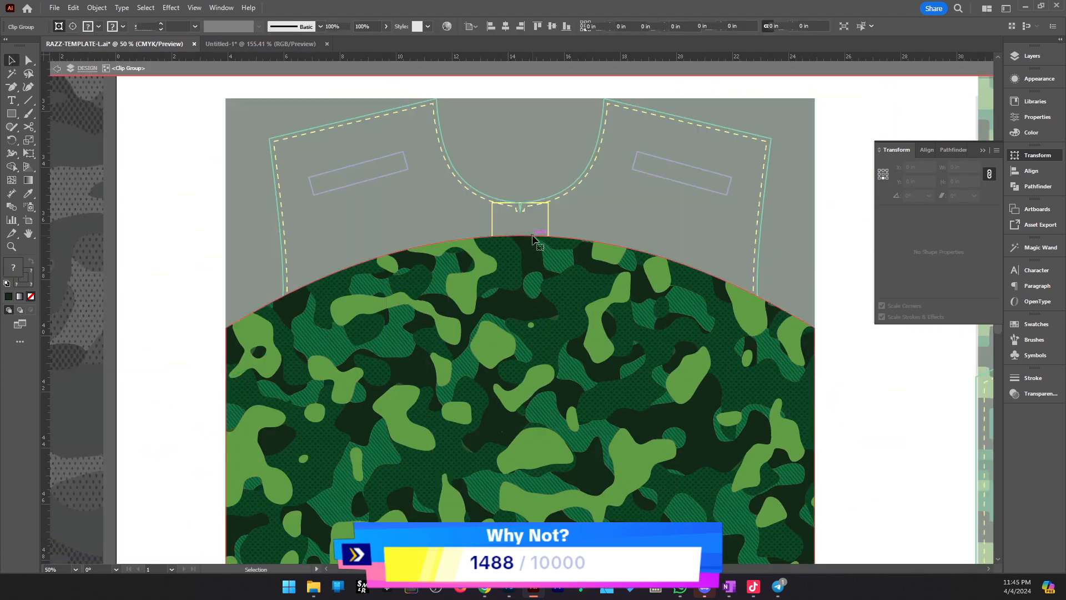
pyautogui.click(534, 239)
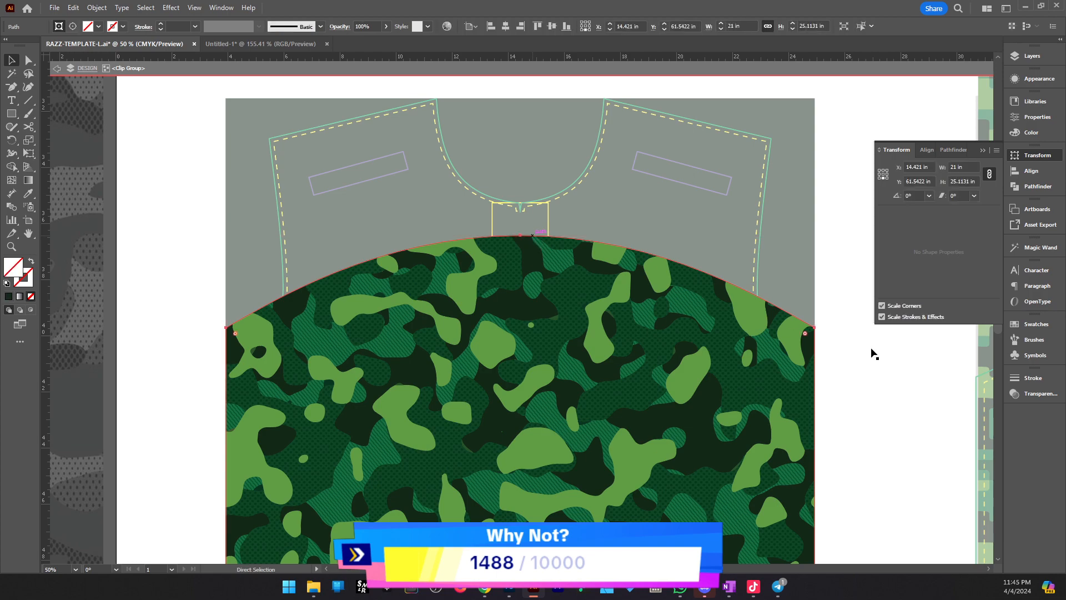
pyautogui.doubleClick(931, 410)
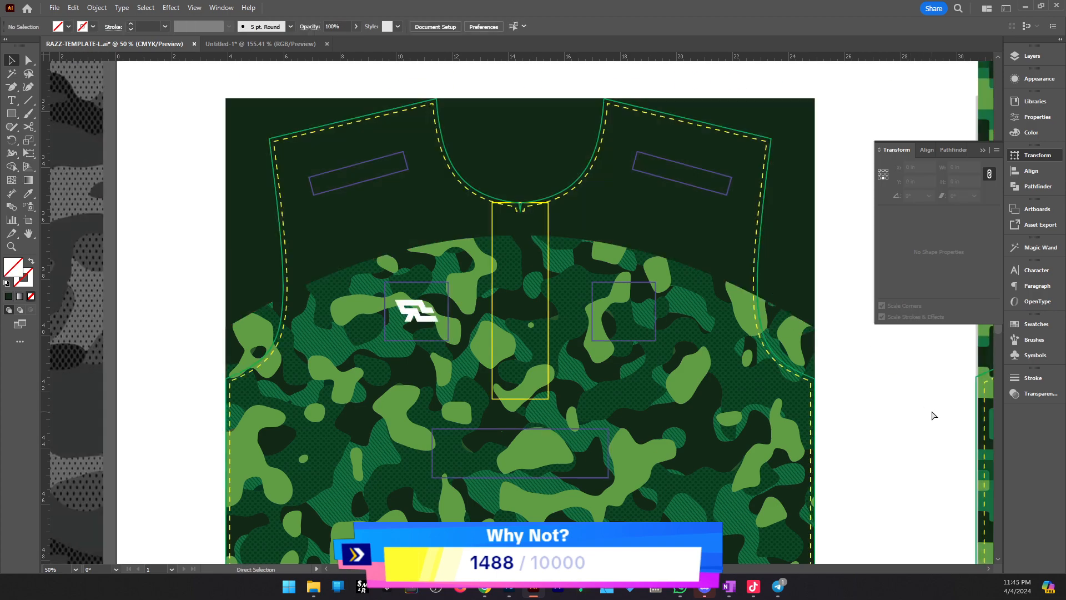
pyautogui.hotkey('ctrl', 'f')
# Fill the pasted arched path with the yoke's dark green using the Eyedropper and select the filled shape
pyautogui.press('i')
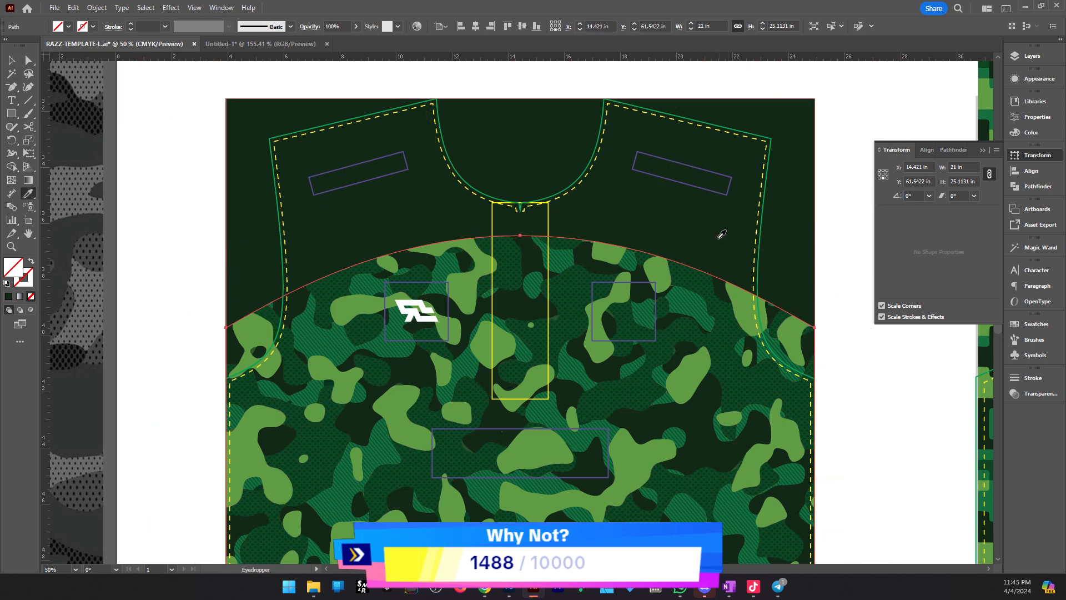
pyautogui.click(708, 230)
pyautogui.click(905, 406)
pyautogui.click(531, 293)
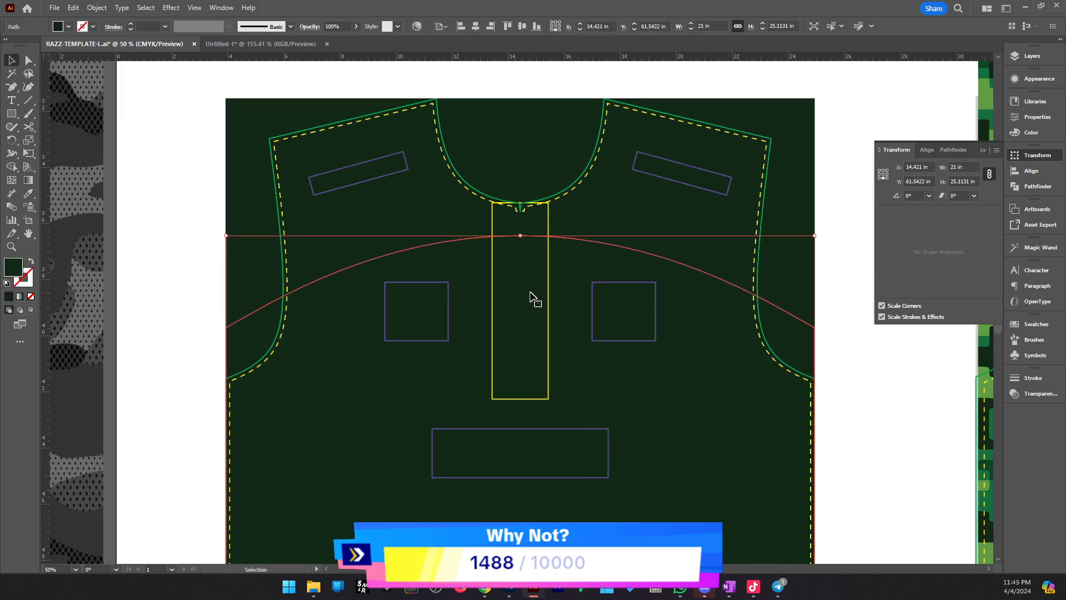
# Offset the arched shape's path by 0.1389 in with miter joins and a miter limit of 4
pyautogui.click(99, 8)
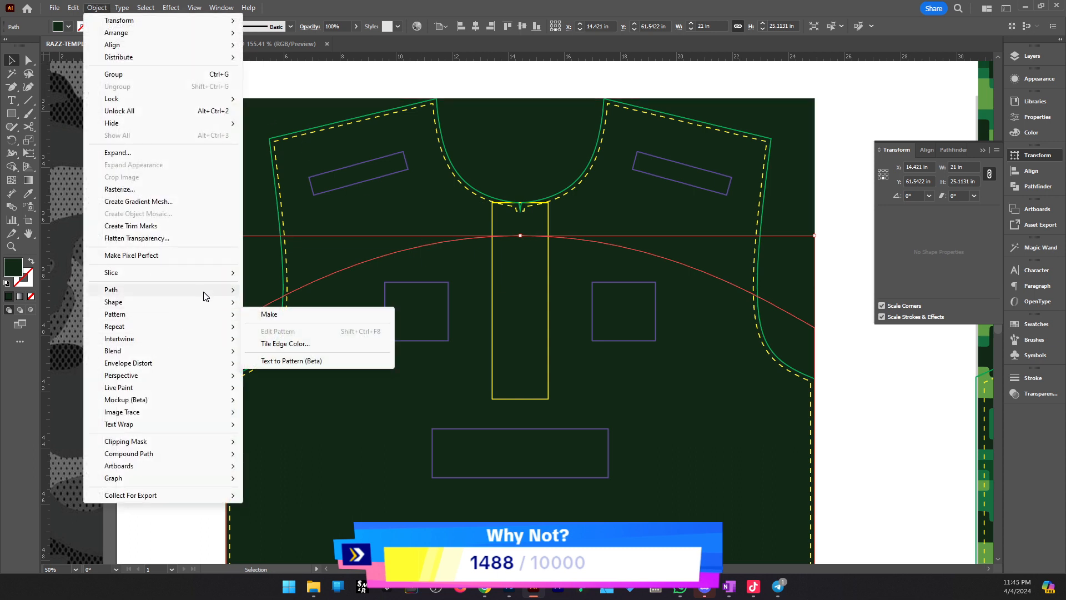
pyautogui.moveTo(205, 296)
pyautogui.click(279, 333)
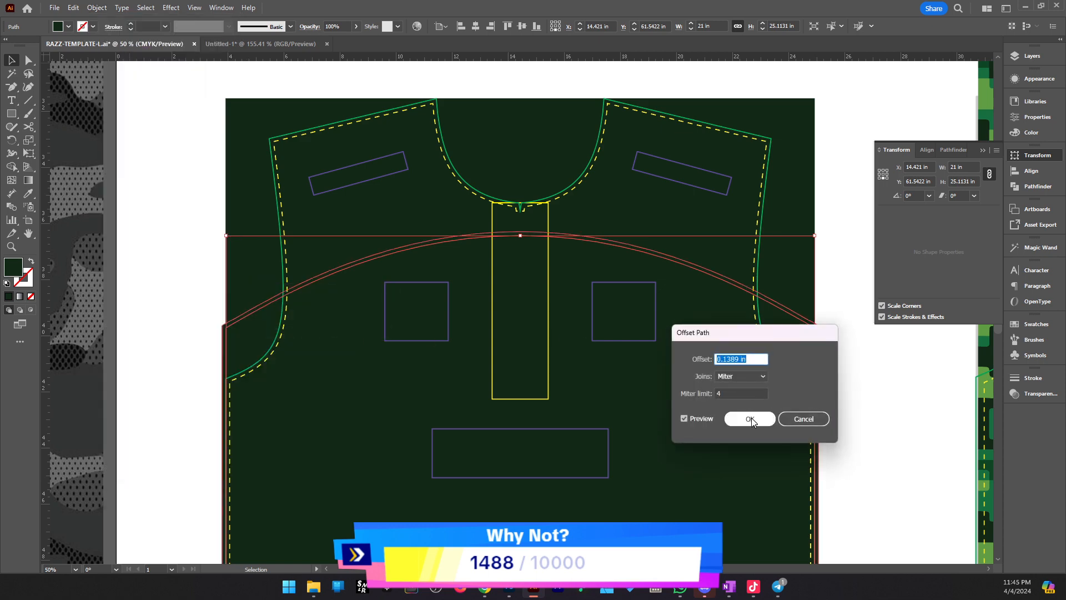
pyautogui.click(750, 419)
# Fill the larger offset arched shape with white sampled from the artboard background
pyautogui.press('i')
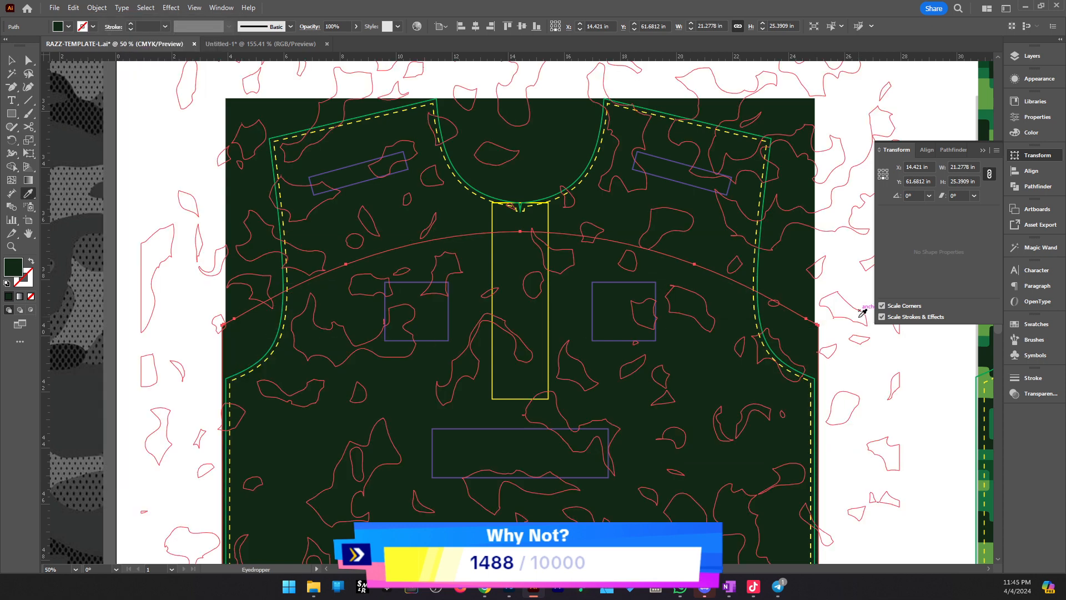
pyautogui.click(858, 325)
pyautogui.press('v')
pyautogui.click(888, 375)
# Delete the dark green arched copy lying on top of the white offset shape
pyautogui.click(682, 378)
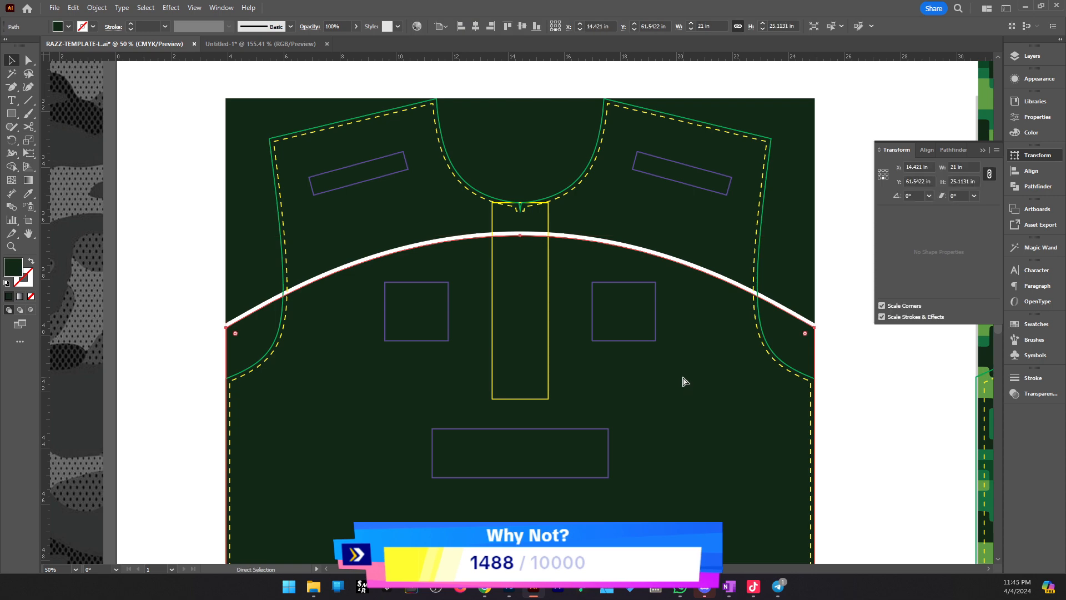
pyautogui.press('Delete')
pyautogui.press('z')
pyautogui.keyDown('alt'); pyautogui.click(475, 349); pyautogui.keyUp('alt')
pyautogui.click(536, 344)
pyautogui.press('v')
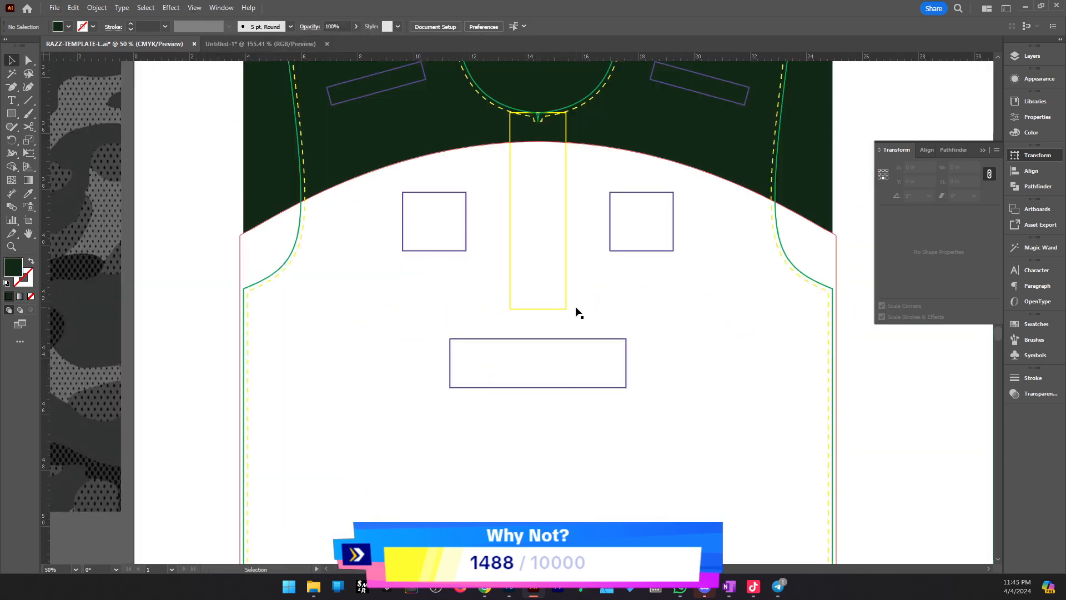
# Cut the white offset shape and paste it in place behind the front camouflage clip group
pyautogui.click(576, 308)
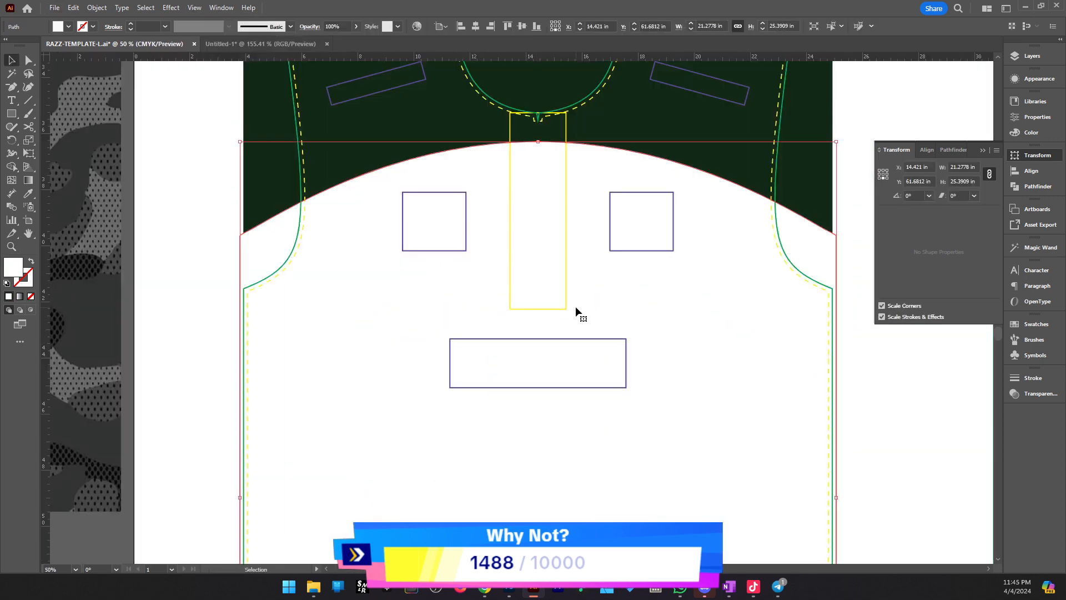
pyautogui.press('Delete')
pyautogui.click(606, 181)
pyautogui.press('a')
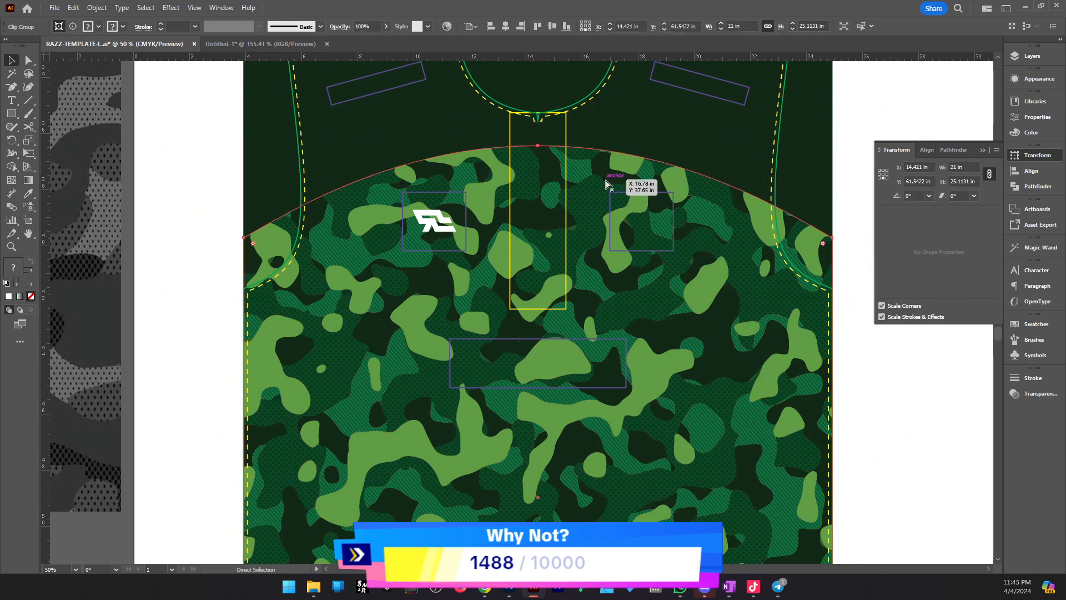
pyautogui.hotkey('ctrl', 'b')
pyautogui.click(920, 387)
# Examine the white arc border between the dark green yoke and the camouflage
pyautogui.press('z')
pyautogui.keyDown('alt'); pyautogui.click(485, 315); pyautogui.keyUp('alt')
pyautogui.keyDown('alt'); pyautogui.click(485, 316); pyautogui.keyUp('alt')
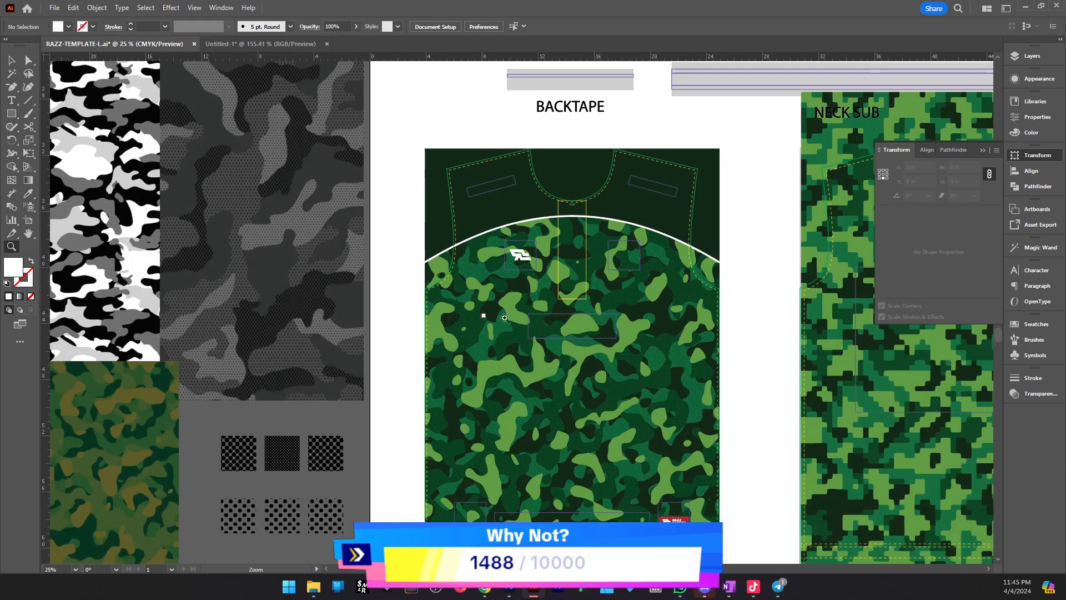
pyautogui.click(544, 304)
pyautogui.click(544, 303)
pyautogui.press('v')
pyautogui.moveTo(747, 210); pyautogui.dragTo(760, 210)
pyautogui.hotkey('ctrl', 'z')
pyautogui.click(847, 224)
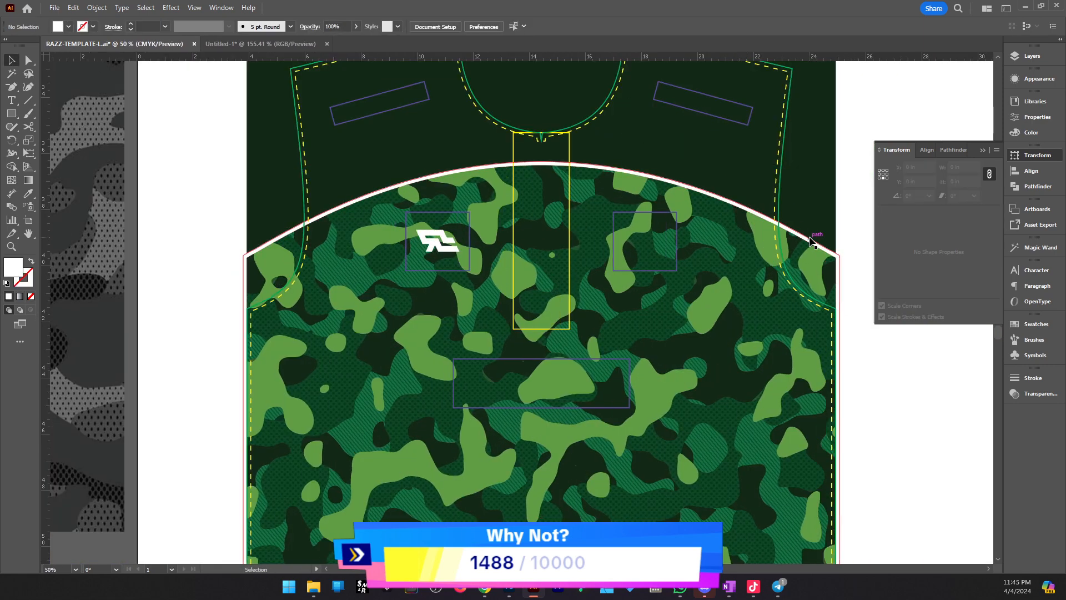
pyautogui.click(815, 245)
pyautogui.press('z')
pyautogui.keyDown('alt'); pyautogui.click(526, 302); pyautogui.keyUp('alt')
pyautogui.press('v')
pyautogui.click(517, 301)
pyautogui.press('z')
pyautogui.click(450, 297)
pyautogui.click(450, 298)
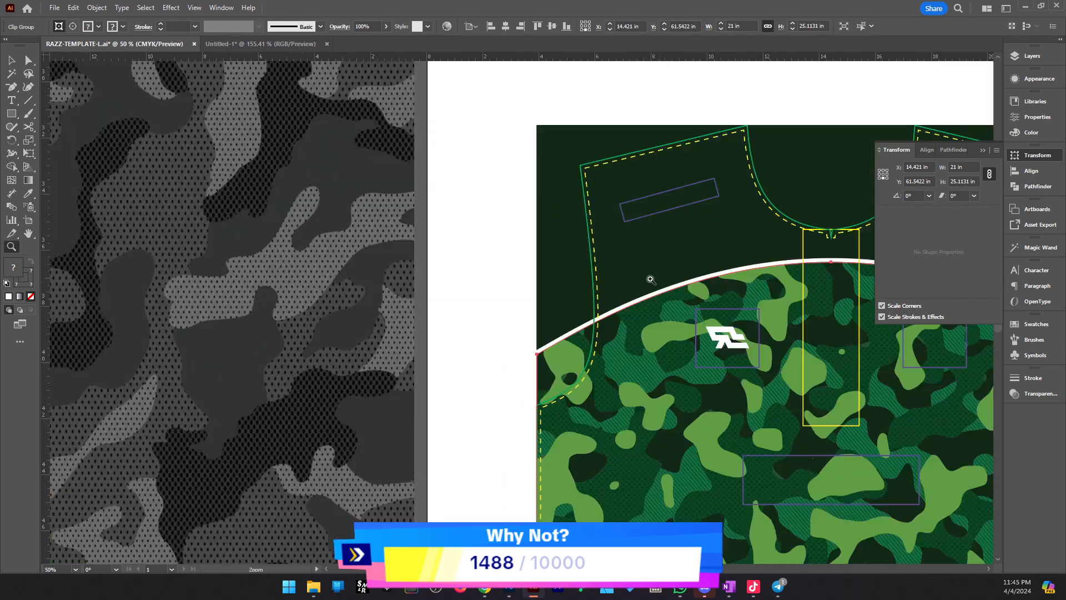
# Select the white offset shape behind the camouflage and recolour it with the camouflage's light green using the Eyedropper
pyautogui.click(675, 278)
pyautogui.press('v')
pyautogui.click(598, 298)
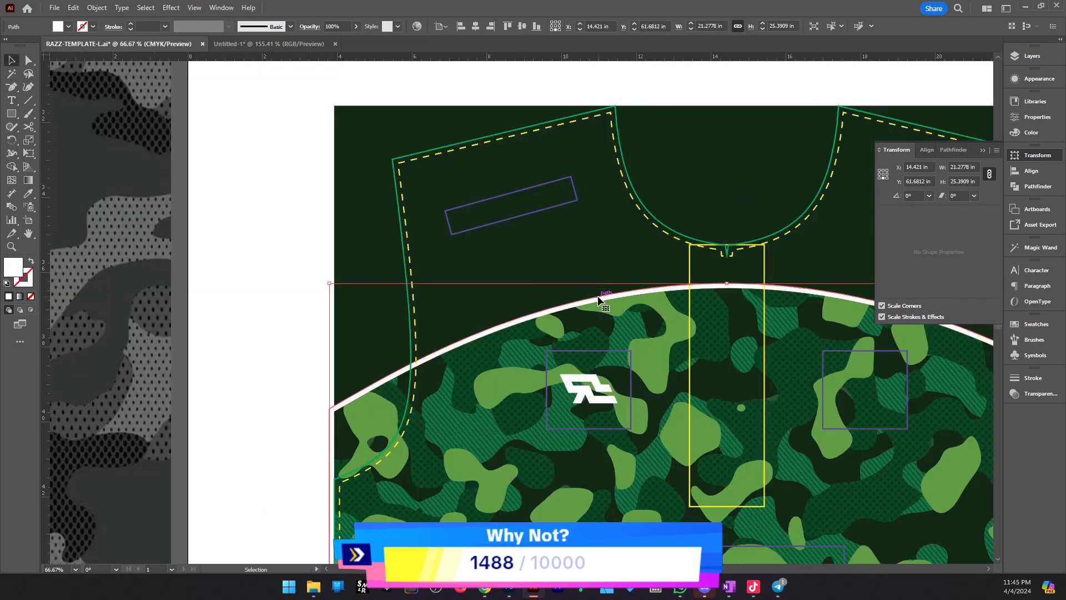
pyautogui.press('i')
pyautogui.click(646, 325)
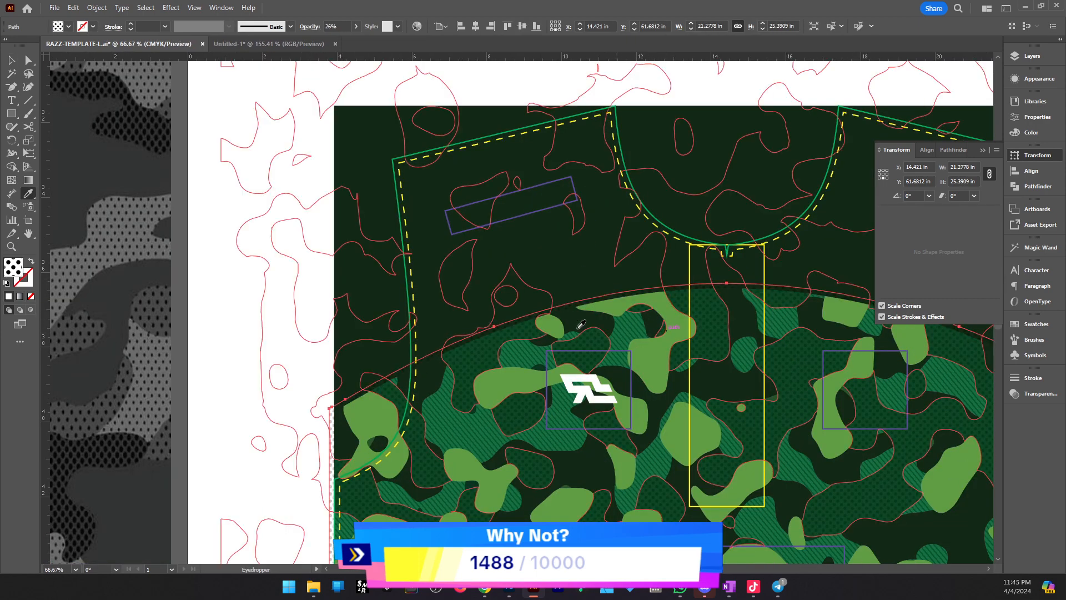
pyautogui.press('v')
pyautogui.press('i')
pyautogui.click(664, 347)
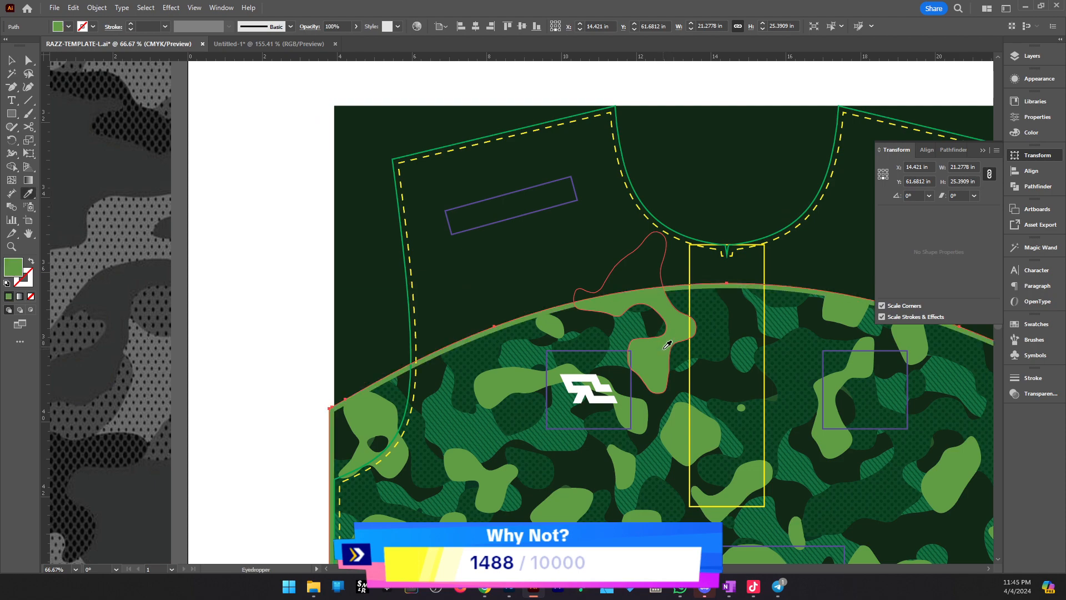
pyautogui.press('v')
# Examine the whole front panel with its light green arc border beside the back panel
pyautogui.click(338, 320)
pyautogui.press('z')
pyautogui.keyDown('alt'); pyautogui.click(340, 295); pyautogui.keyUp('alt')
pyautogui.keyDown('alt'); pyautogui.click(578, 313); pyautogui.keyUp('alt')
pyautogui.moveTo(721, 373); pyautogui.dragTo(543, 367)
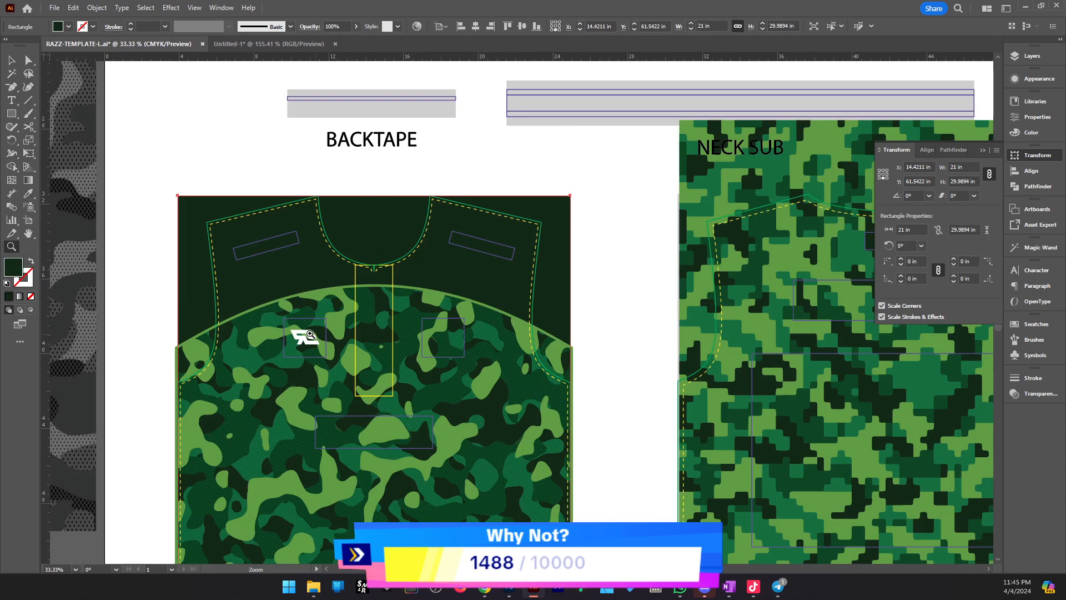
pyautogui.scroll(-2, 418, 333)
pyautogui.moveTo(401, 371); pyautogui.dragTo(439, 283)
pyautogui.click(439, 284)
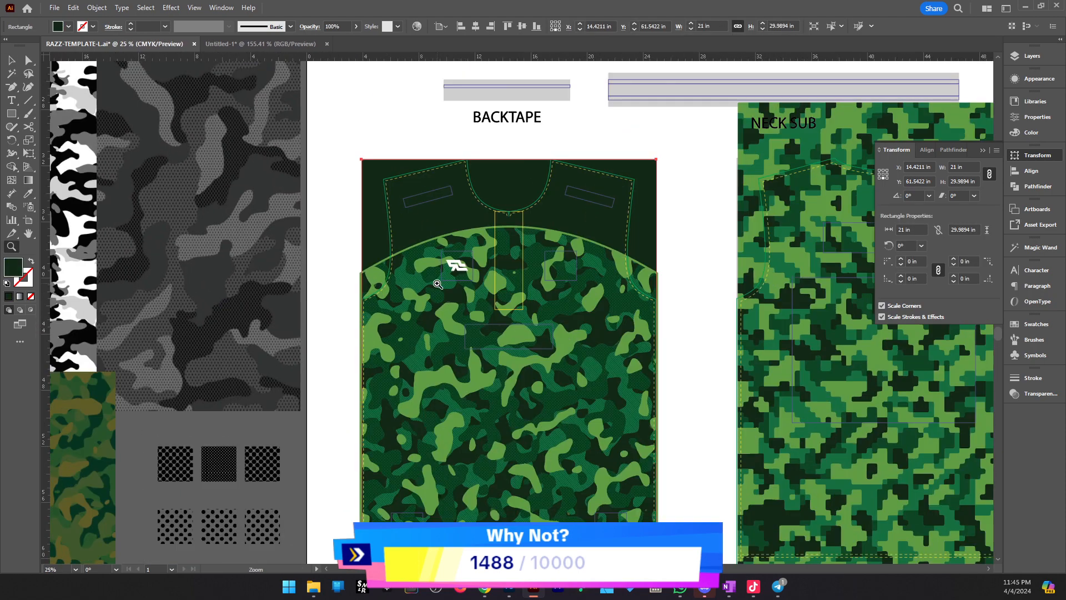
# Examine the light green border where it meets the side edges of the front panel
pyautogui.moveTo(464, 320); pyautogui.dragTo(464, 307)
pyautogui.moveTo(635, 319); pyautogui.dragTo(272, 326)
pyautogui.keyDown('alt'); pyautogui.click(301, 333); pyautogui.keyUp('alt')
pyautogui.moveTo(513, 378); pyautogui.dragTo(620, 413)
pyautogui.click(495, 332)
pyautogui.press('v')
pyautogui.scroll(-1, 738, 282)
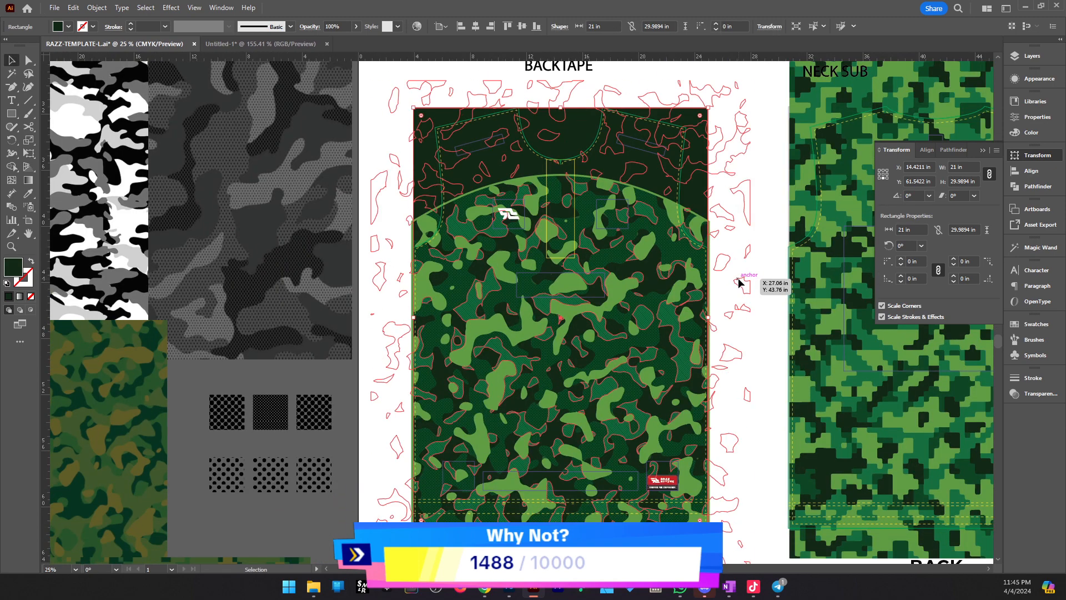
pyautogui.click(769, 479)
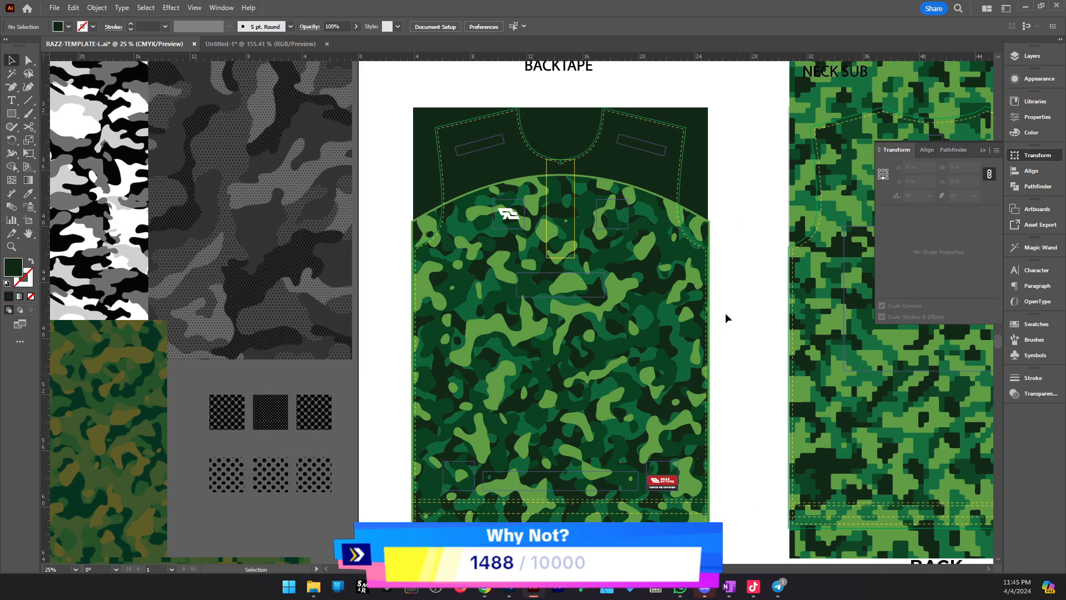
# Bring the dark green panel rectangle to the front and use it as a clipping mask to trim the front panel artwork
pyautogui.click(708, 312)
pyautogui.hotkey('ctrl', '2')
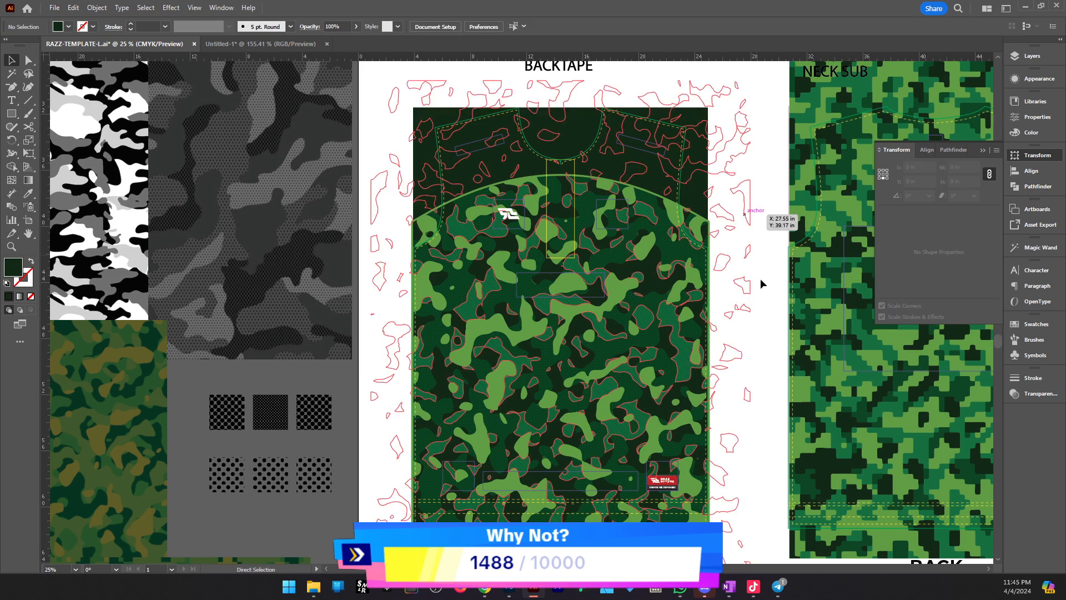
pyautogui.moveTo(700, 169); pyautogui.dragTo(746, 163)
pyautogui.hotkey('ctrl', 'z')
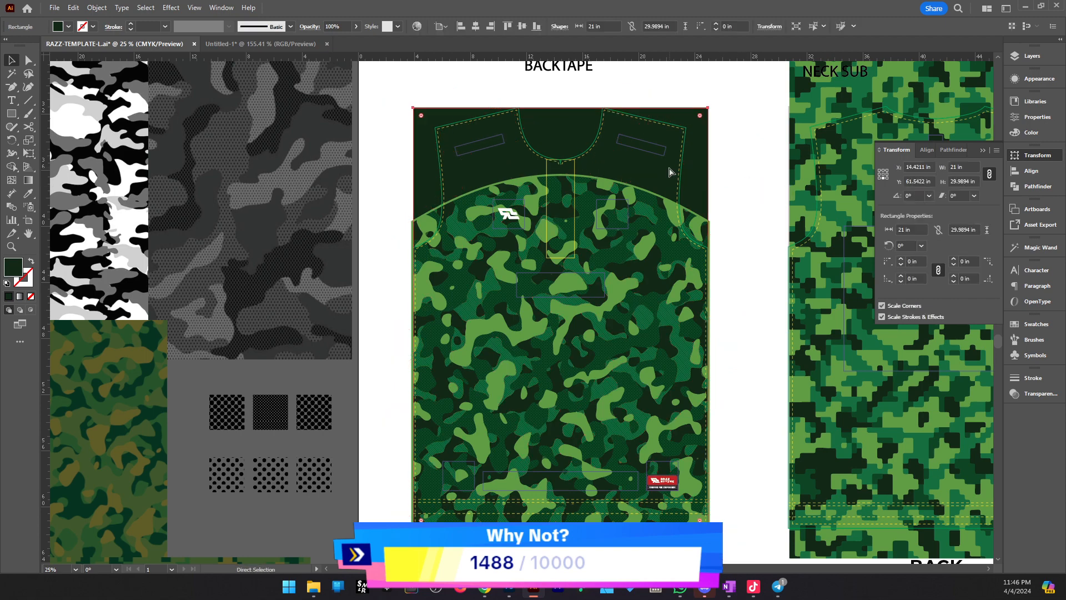
pyautogui.moveTo(708, 173); pyautogui.dragTo(669, 168)
pyautogui.hotkey('ctrl', 'z')
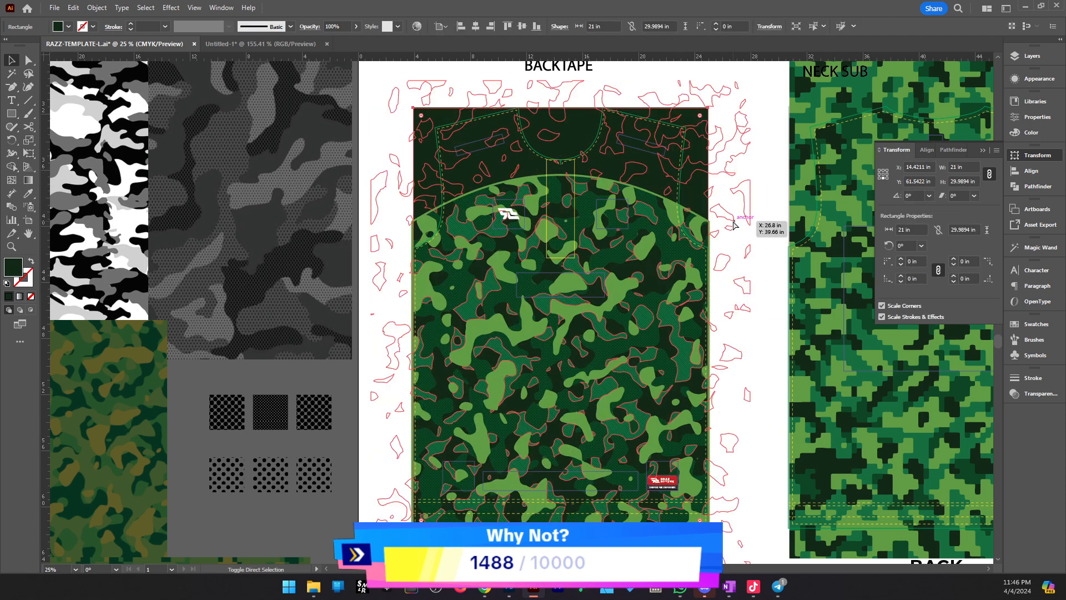
pyautogui.hotkey('ctrl', 'shift', ']')
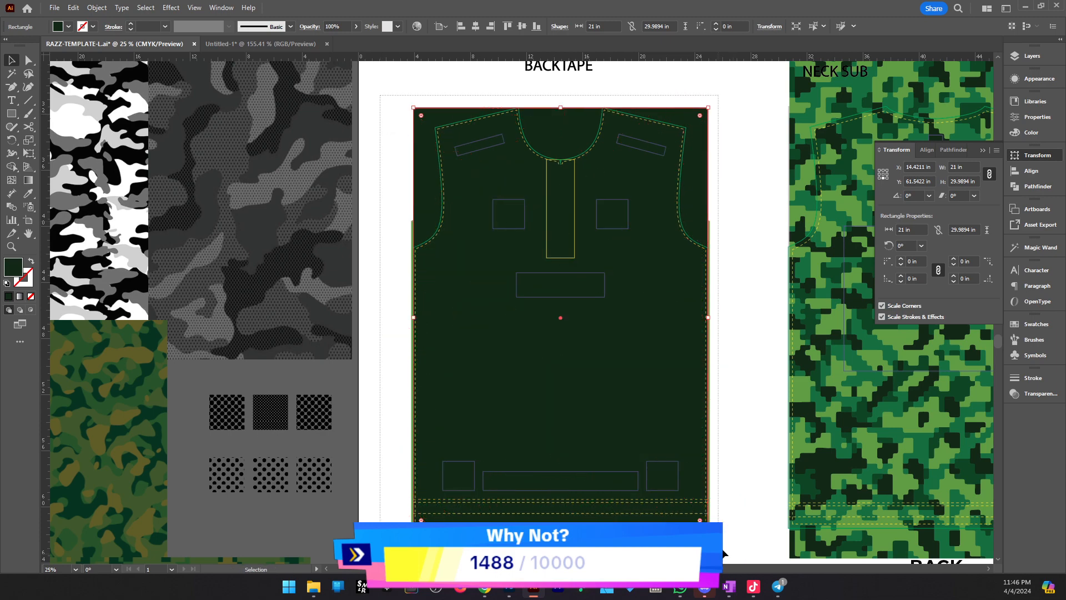
pyautogui.rightClick(661, 434)
pyautogui.click(739, 342)
pyautogui.click(731, 345)
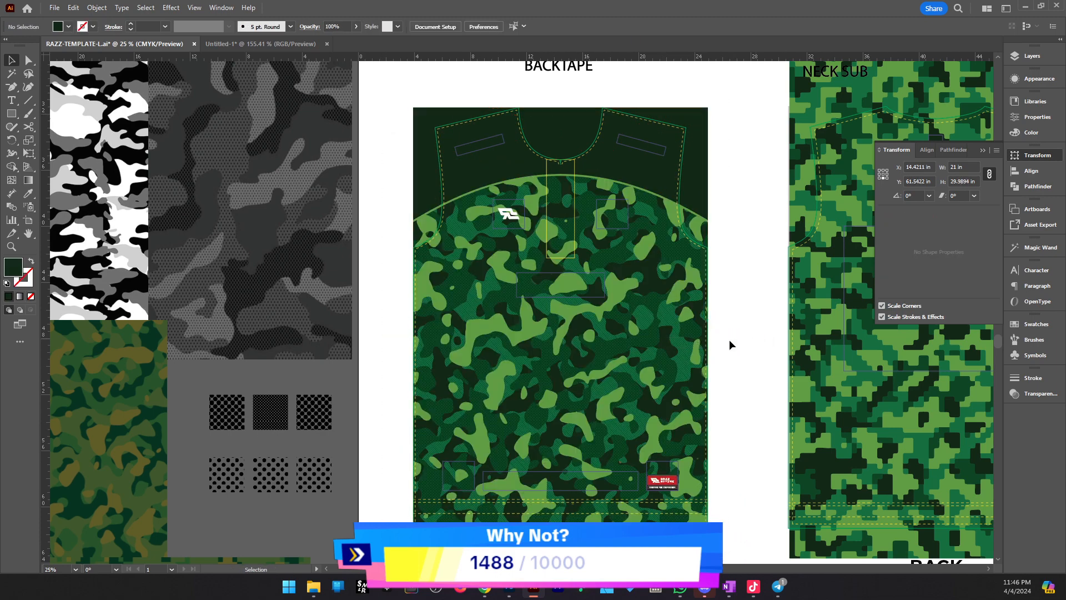
# Examine the trimmed front panel beside the digital camouflage back panel
pyautogui.press('z')
pyautogui.keyDown('alt'); pyautogui.click(690, 375); pyautogui.keyUp('alt')
pyautogui.keyDown('alt'); pyautogui.click(521, 312); pyautogui.keyUp('alt')
pyautogui.moveTo(425, 268); pyautogui.dragTo(487, 327)
pyautogui.click(488, 327)
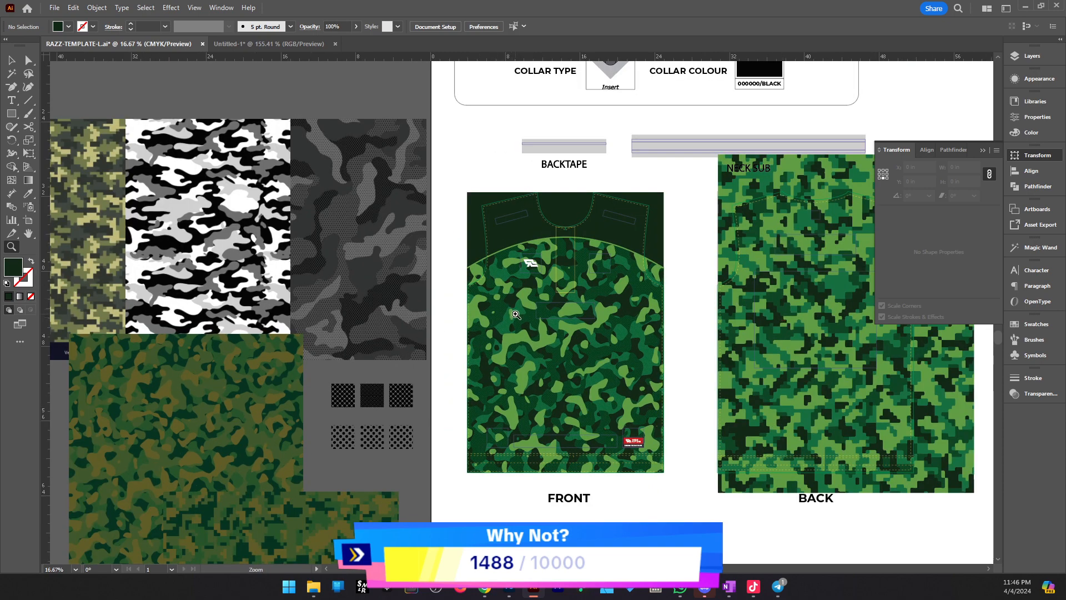
pyautogui.click(516, 314)
pyautogui.press('v')
# Switch to Chrome and open fontspace.com in place of the Facebook logo page
pyautogui.click(486, 589)
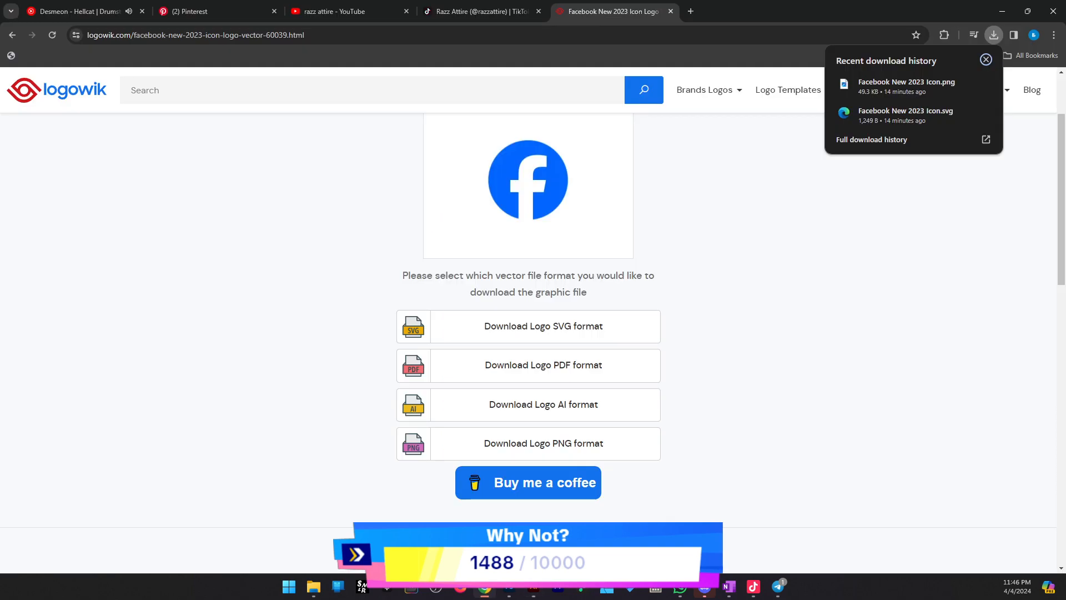
pyautogui.click(368, 36)
pyautogui.write('fontspace.com')
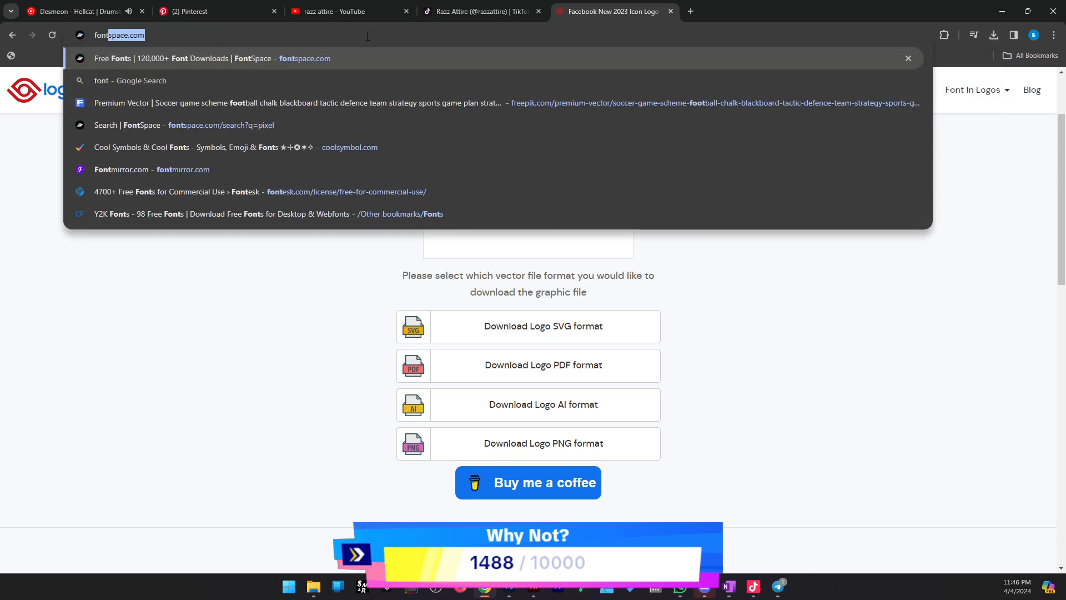
pyautogui.press('Return')
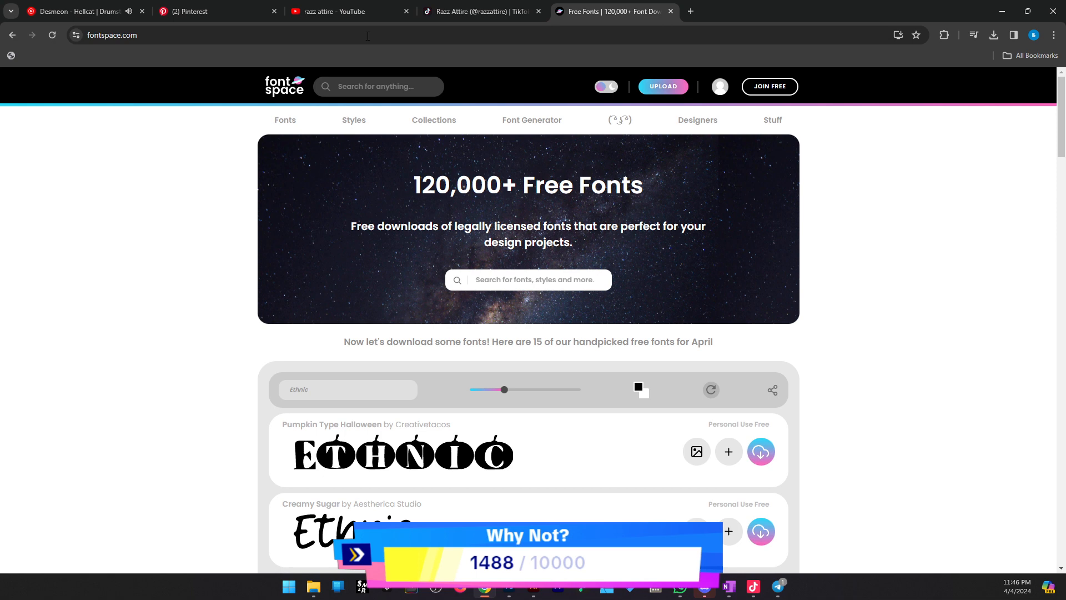
# Search FontSpace for "soldier" fonts
pyautogui.click(381, 89)
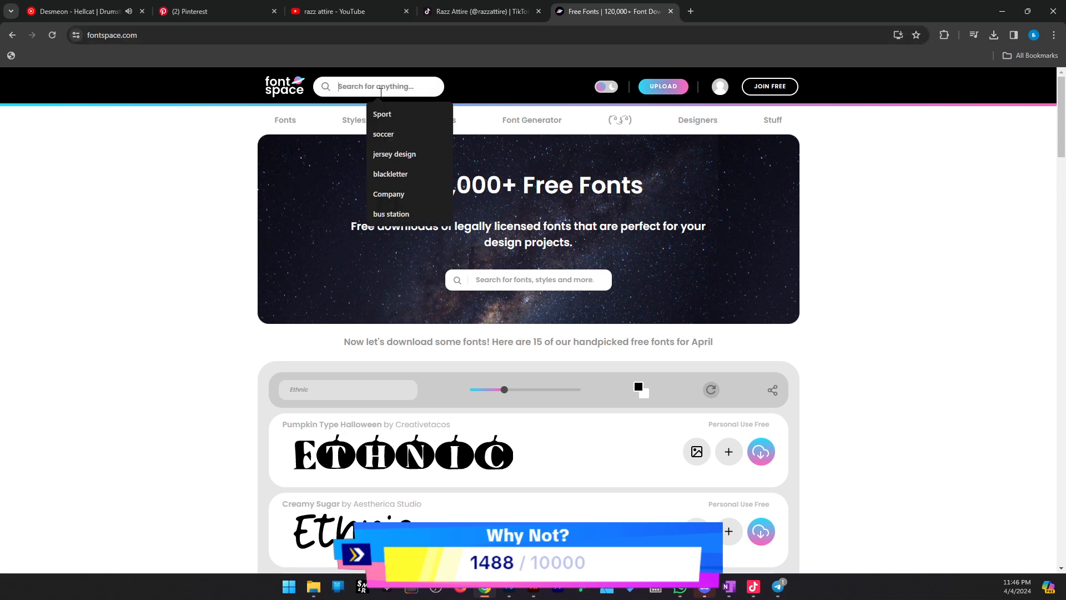
pyautogui.write('soldier')
pyautogui.press('Return')
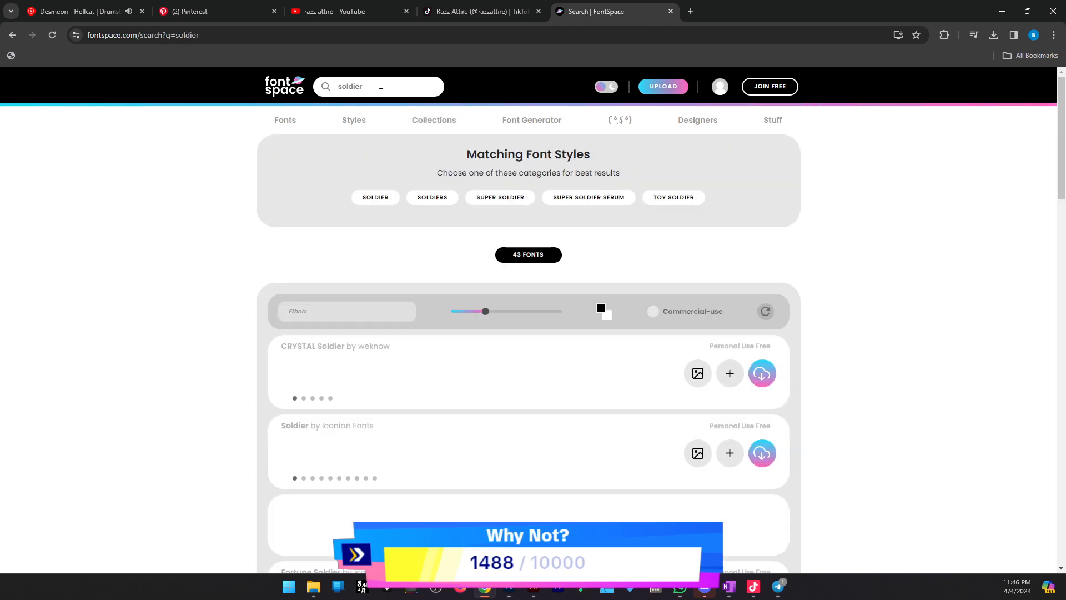
# Download the Bulletproof font from the search results, preview its Regular style and open bulletproof-font.zip
pyautogui.scroll(-2, 451, 295)
pyautogui.scroll(-3, 432, 269)
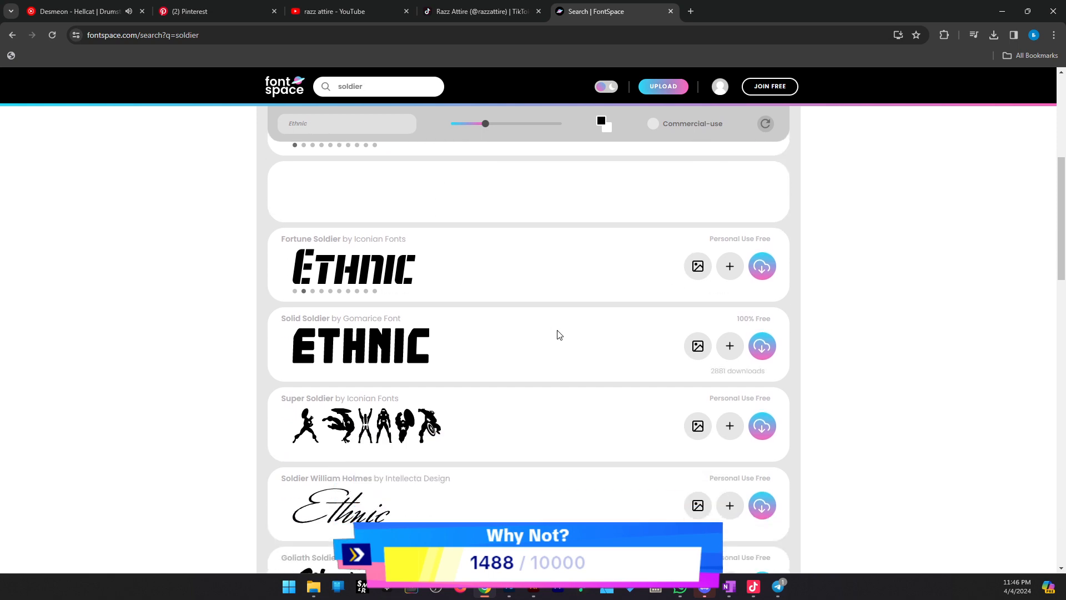
pyautogui.scroll(-5, 557, 333)
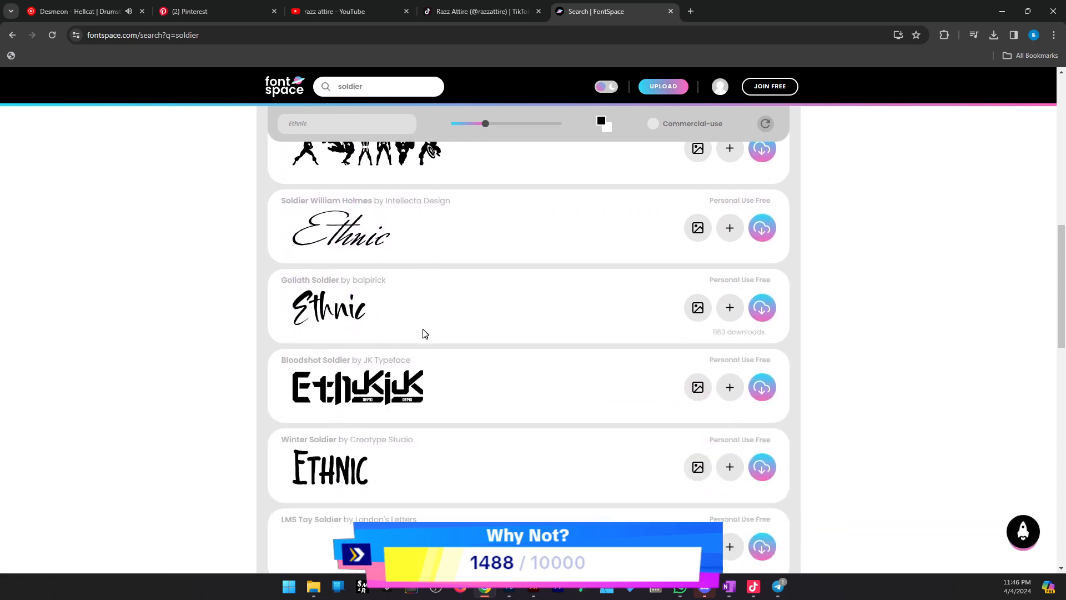
pyautogui.scroll(4, 425, 334)
pyautogui.scroll(-6, 425, 333)
pyautogui.scroll(-1, 424, 333)
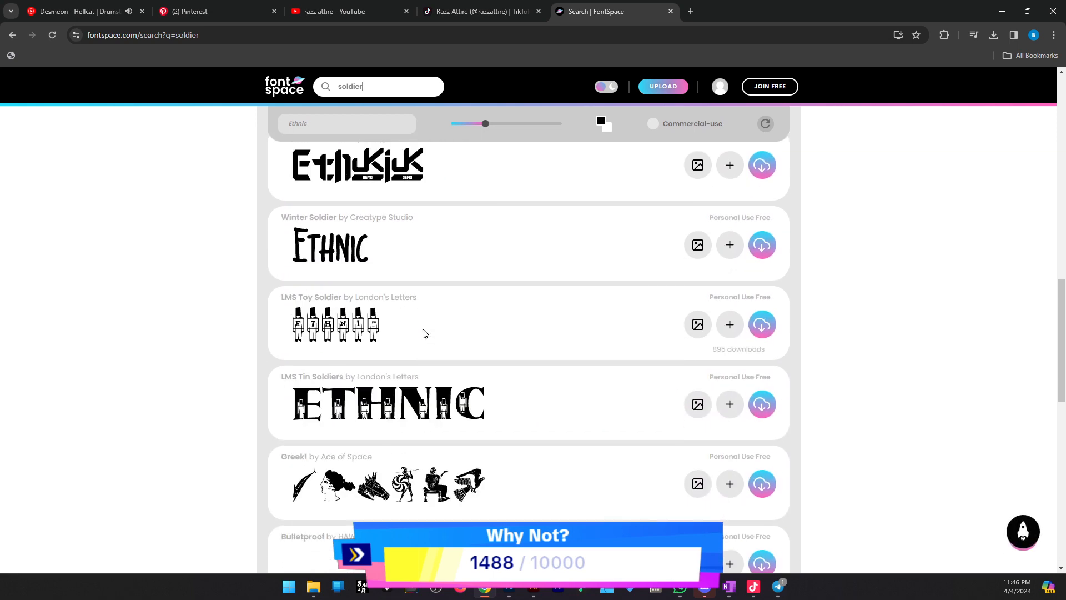
pyautogui.scroll(-4, 424, 333)
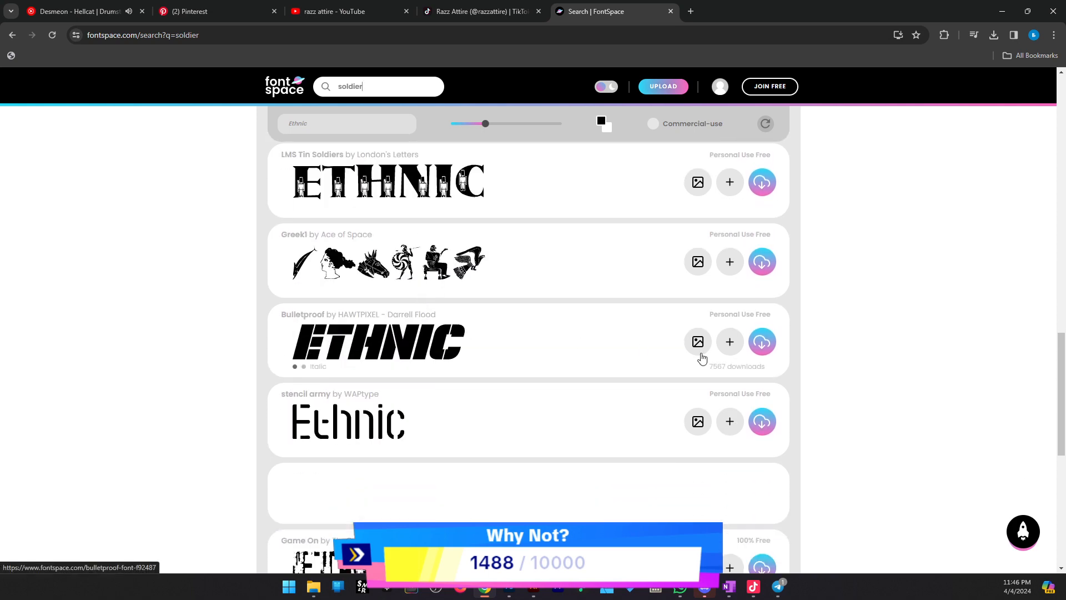
pyautogui.click(762, 341)
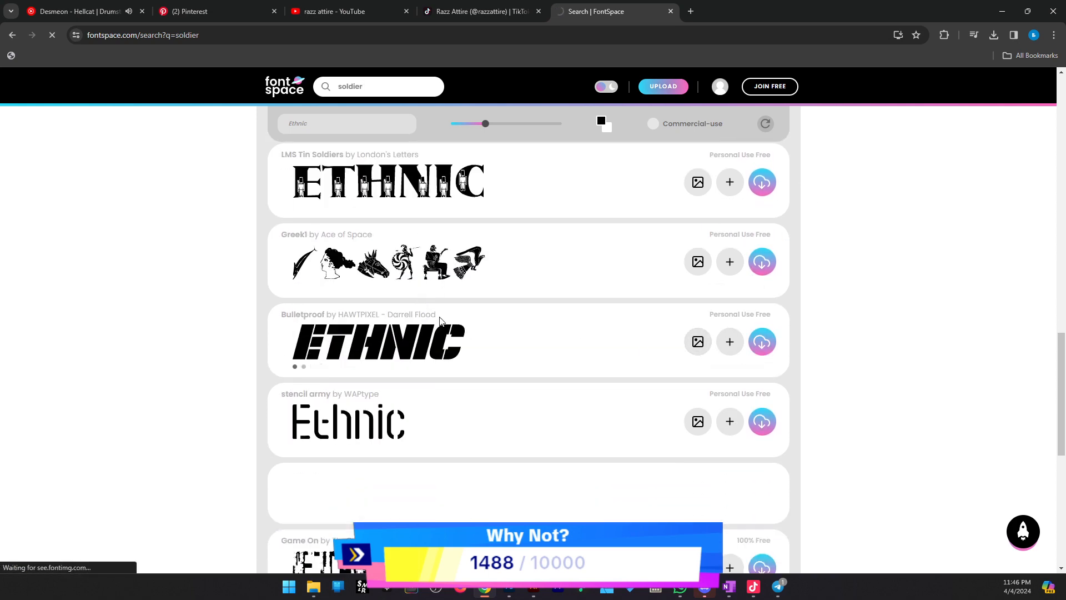
pyautogui.click(304, 366)
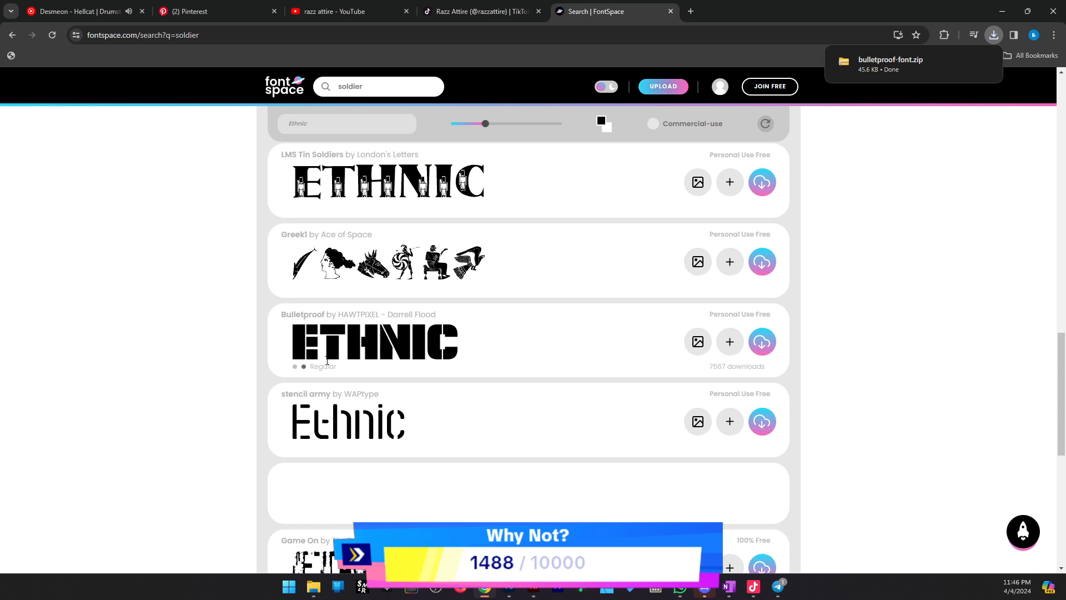
pyautogui.click(888, 64)
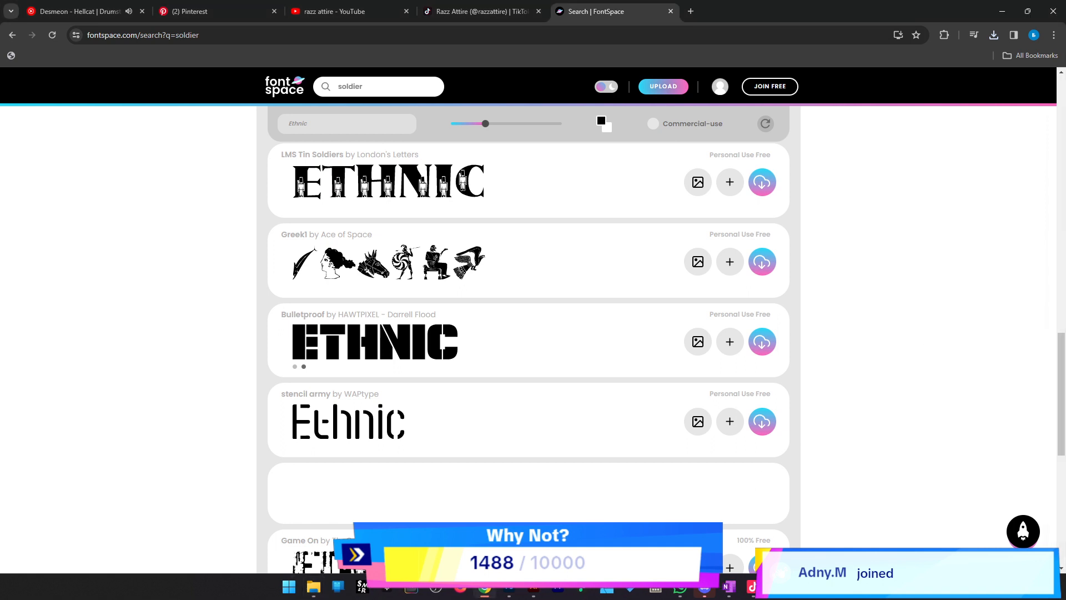
# Switch to Illustrator, add the text "ARMY" and enlarge it across the chest of the front panel
pyautogui.click(533, 590)
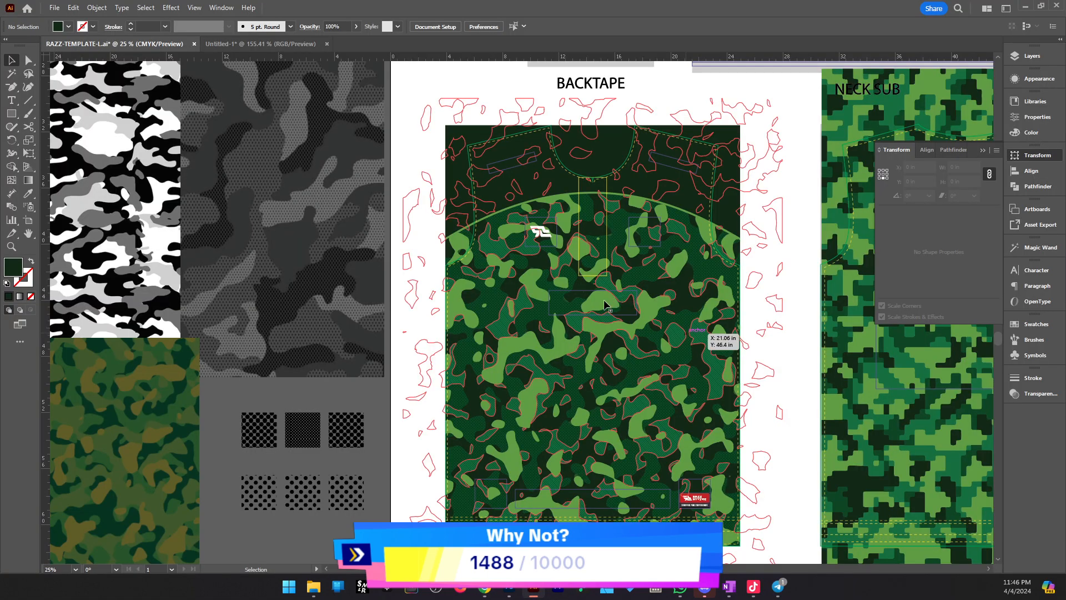
pyautogui.press('t')
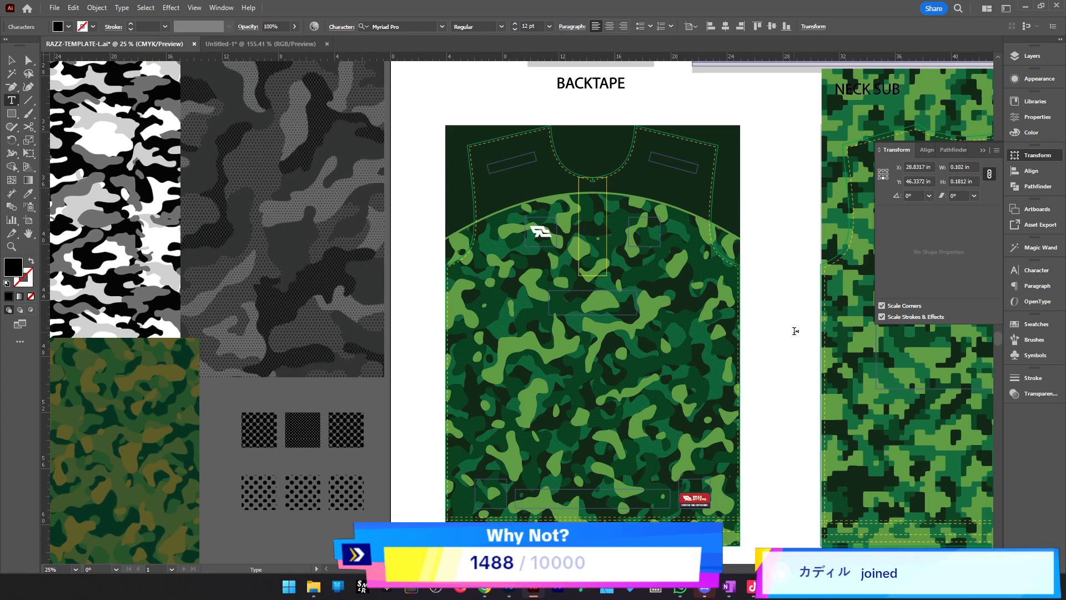
pyautogui.click(793, 329)
pyautogui.write('ARMY')
pyautogui.press('Escape')
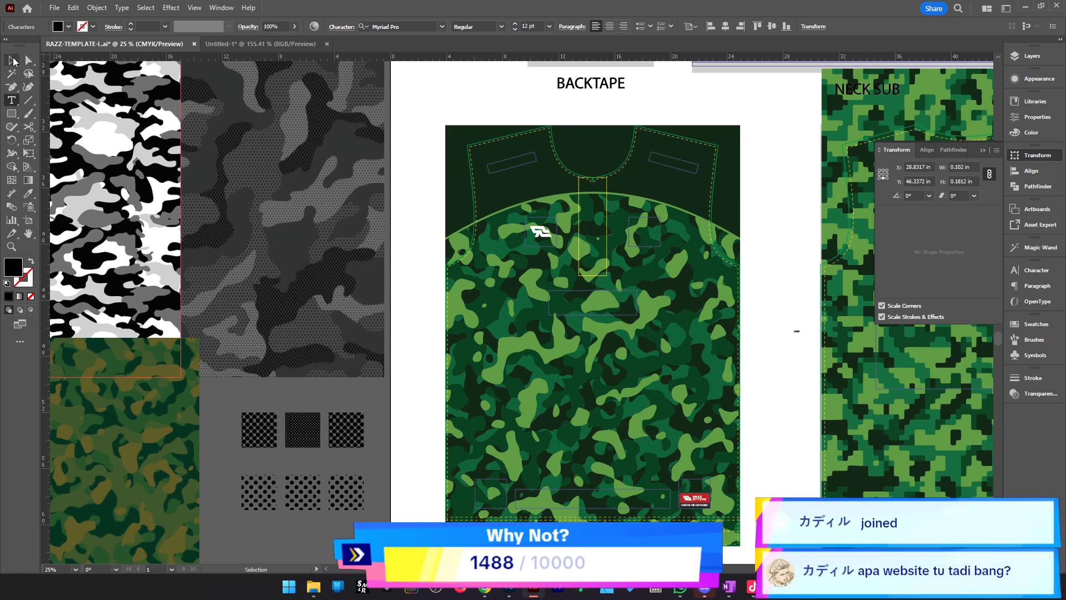
pyautogui.moveTo(801, 336); pyautogui.dragTo(931, 501)
pyautogui.moveTo(765, 308); pyautogui.dragTo(575, 281)
# Recolour the ARMY text white with the Eyedropper
pyautogui.press('i')
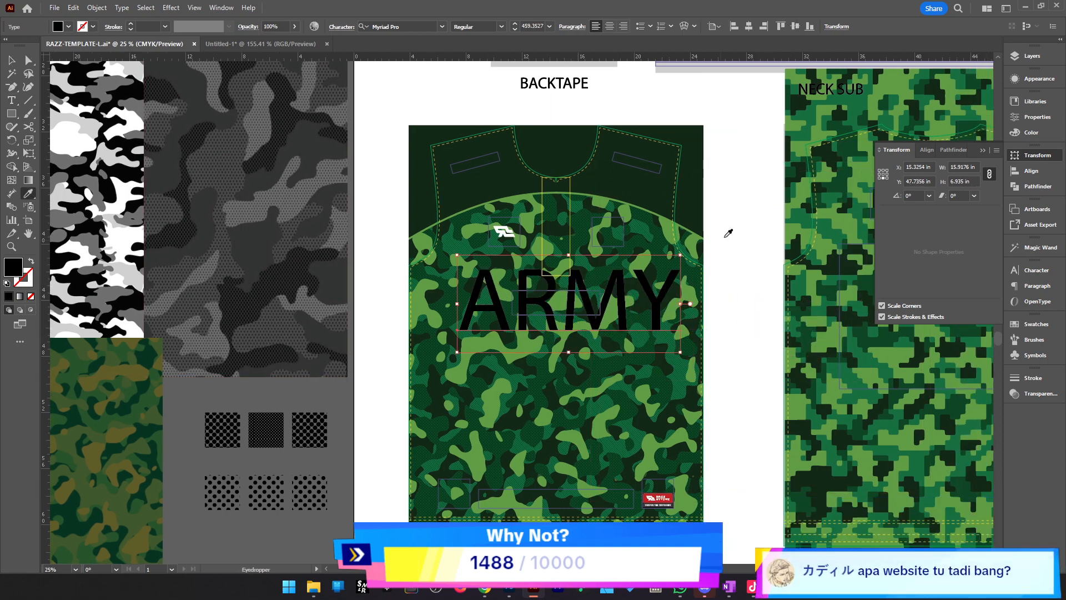
pyautogui.click(728, 234)
pyautogui.moveTo(702, 257); pyautogui.dragTo(793, 279)
pyautogui.press('z')
pyautogui.click(653, 207)
pyautogui.press('v')
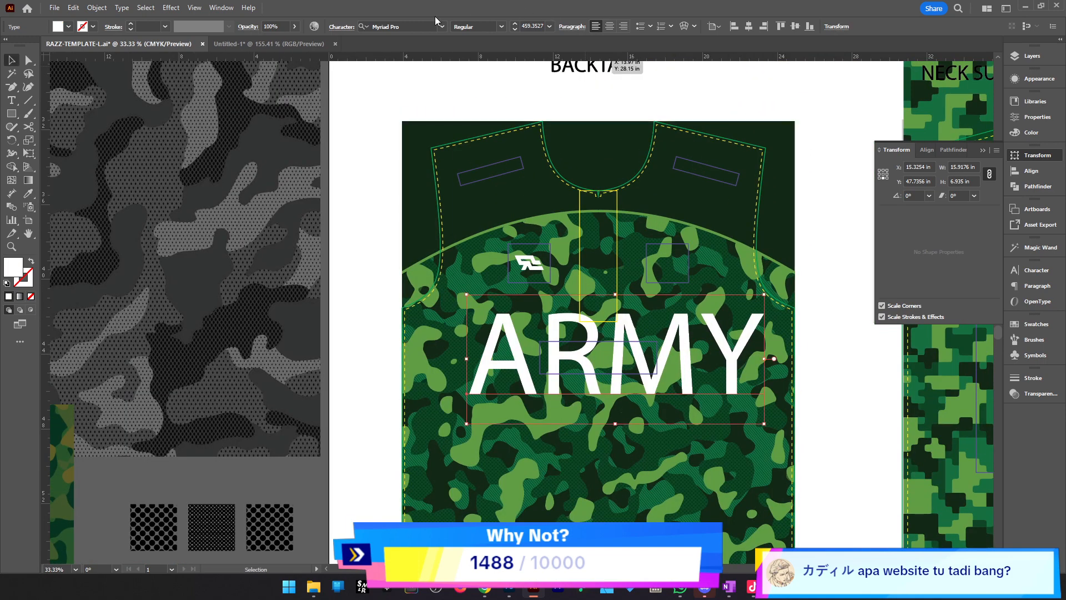
pyautogui.click(405, 26)
pyautogui.write('bull')
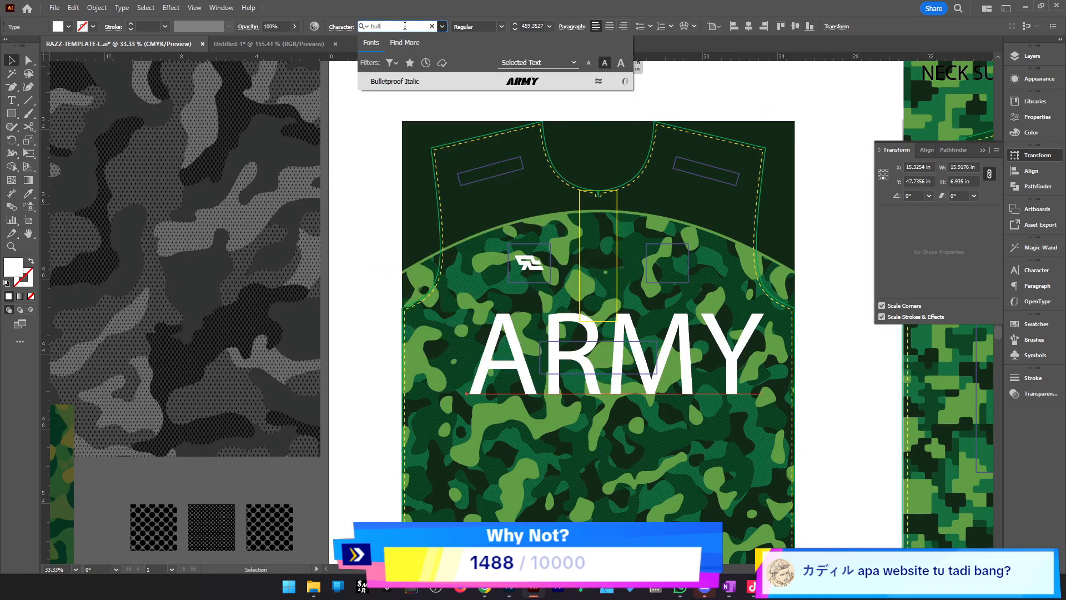
pyautogui.click(405, 91)
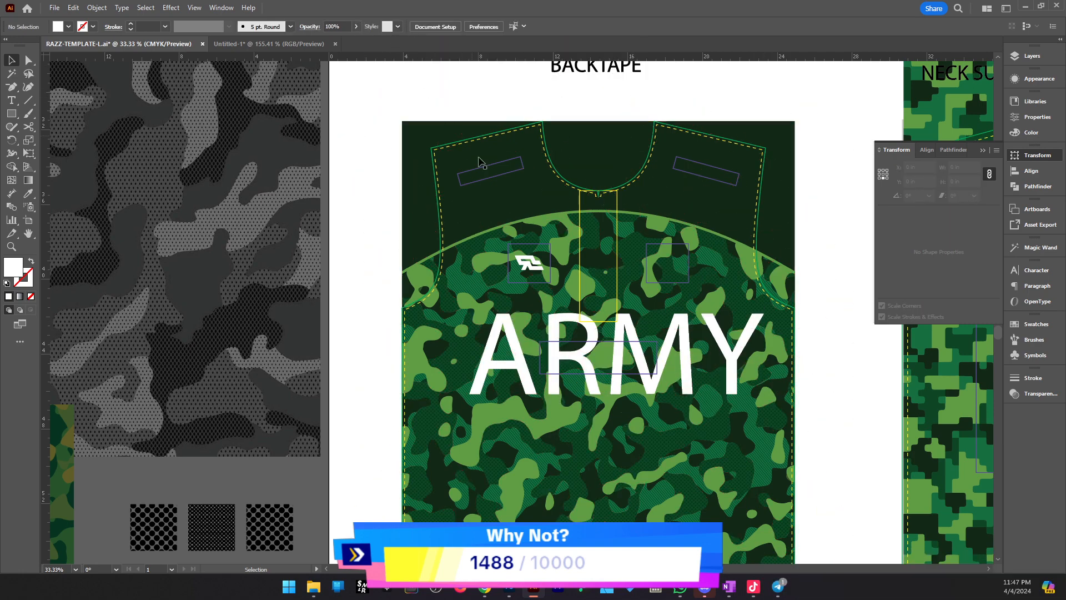
# Select the ARMY text and set its font to Bulletproof Italic
pyautogui.click(499, 349)
pyautogui.click(404, 24)
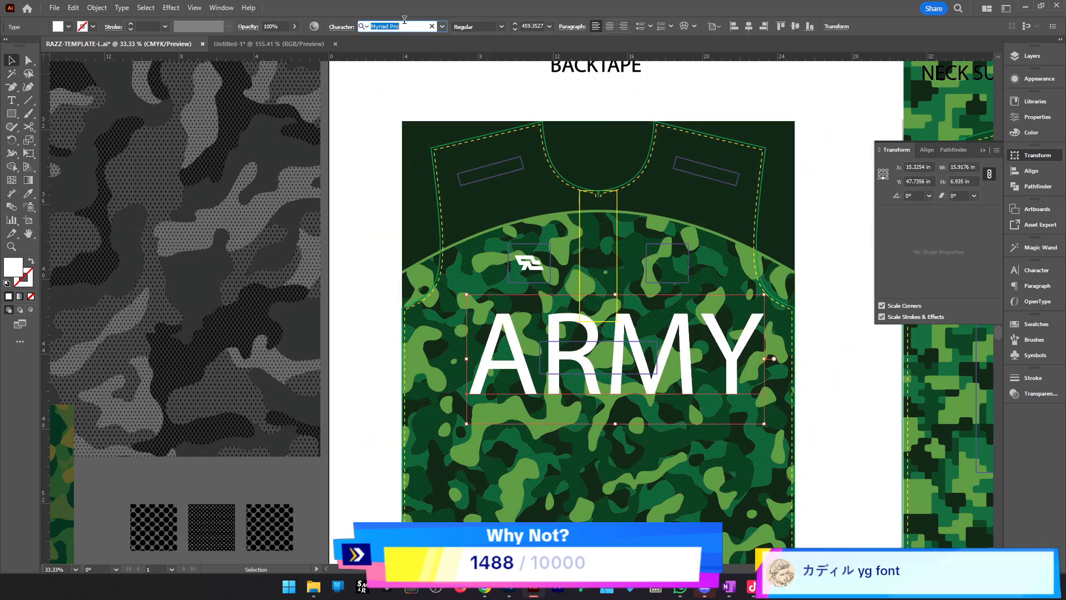
pyautogui.write('bul')
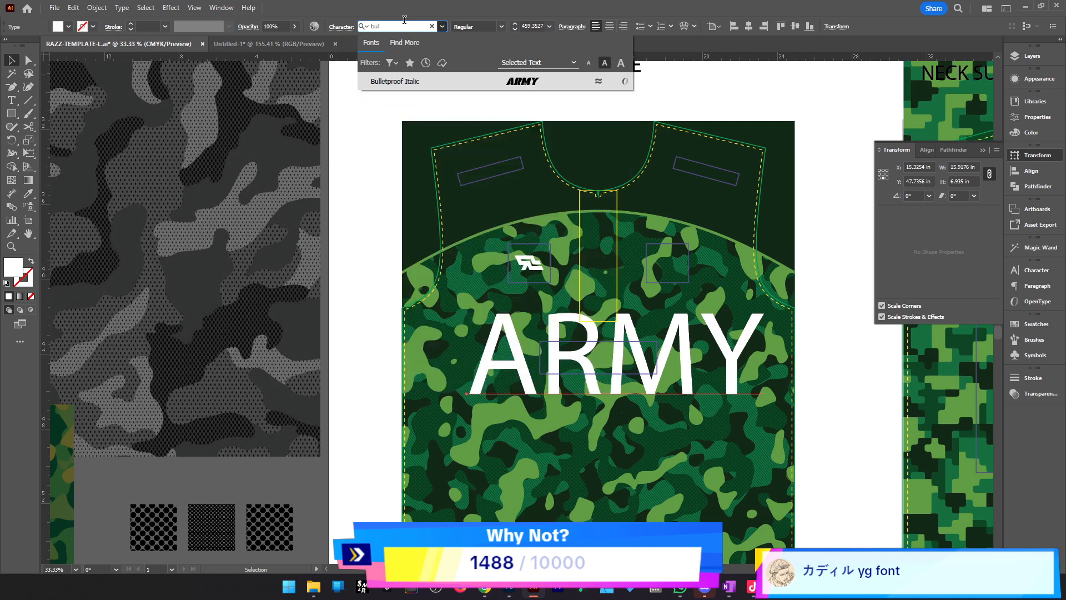
pyautogui.press('Return')
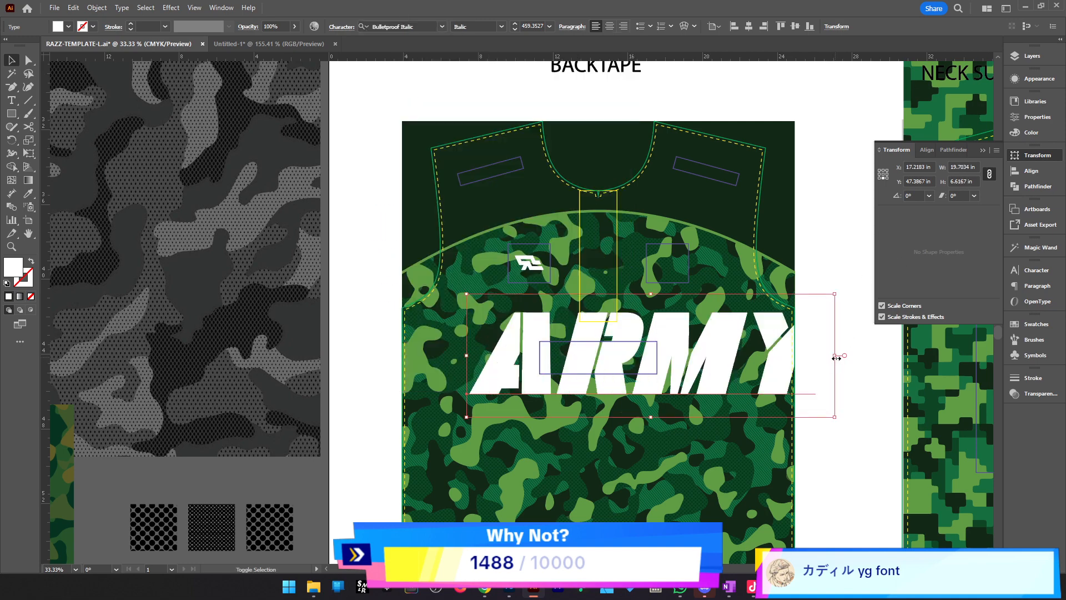
# Scale the ARMY text down to about 264 pt and centre it horizontally on the front panel
pyautogui.moveTo(836, 358); pyautogui.dragTo(654, 348)
pyautogui.keyDown('shift'); pyautogui.click(703, 200); pyautogui.keyUp('shift')
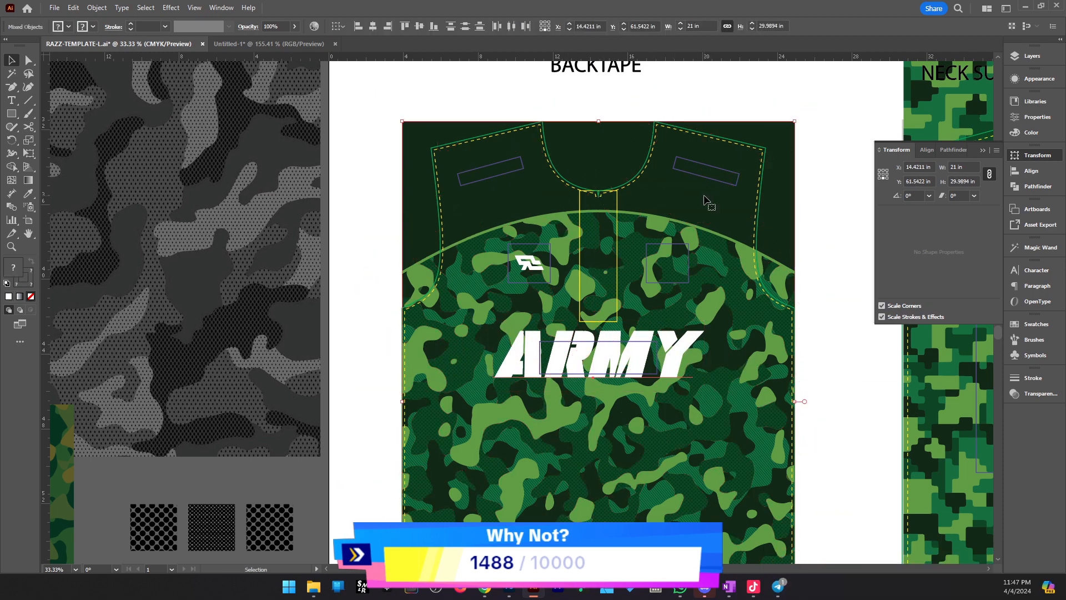
pyautogui.click(703, 197)
pyautogui.click(818, 389)
# Move the ARMY text slightly down over the rectangular chest placement guide
pyautogui.press('z')
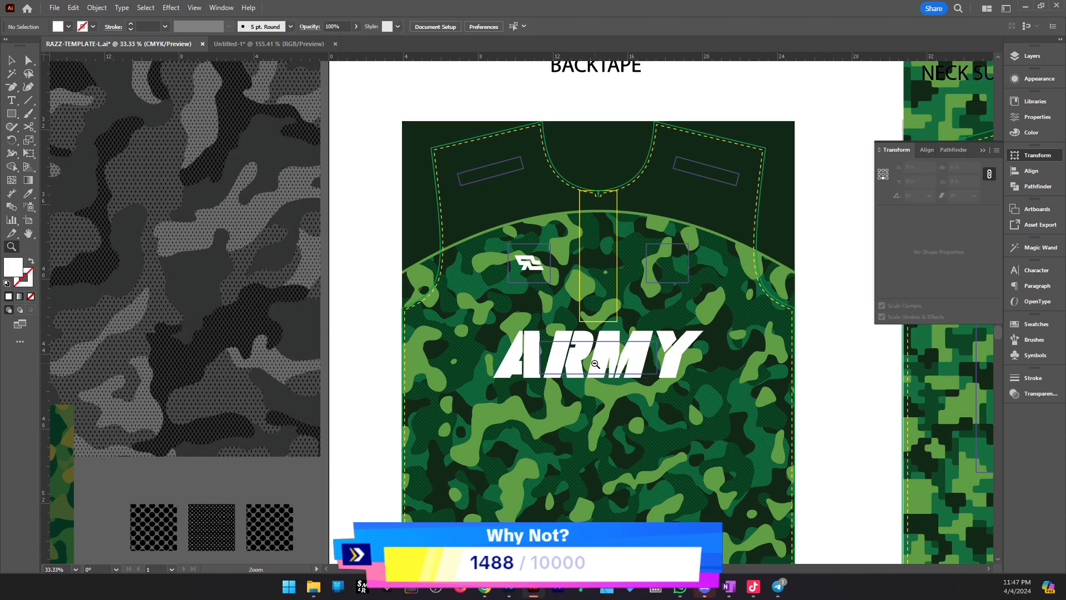
pyautogui.click(527, 301)
pyautogui.press('v')
pyautogui.moveTo(654, 260); pyautogui.dragTo(654, 270)
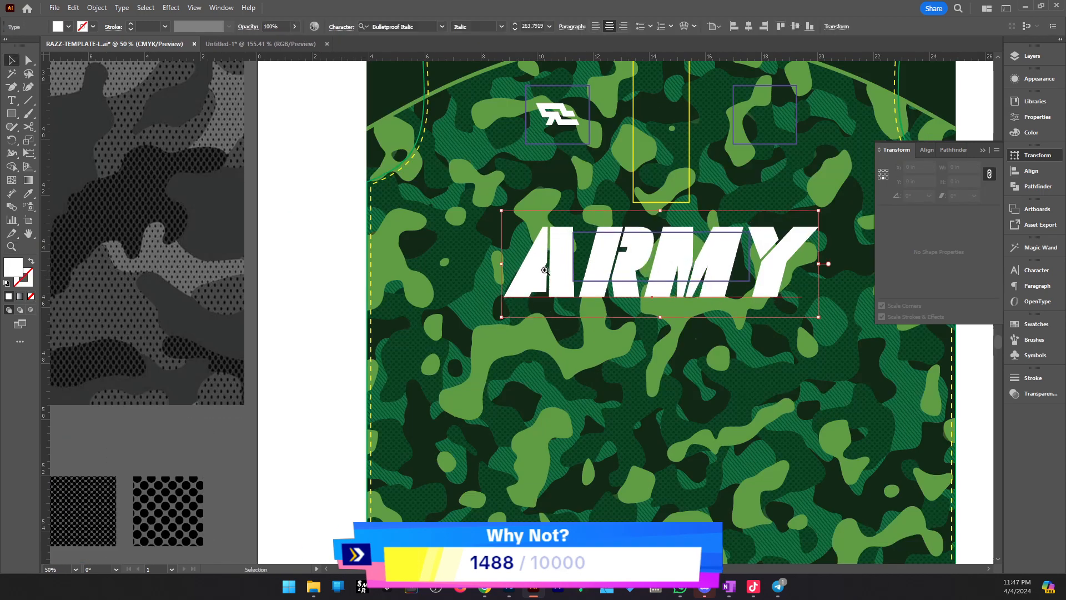
# Examine the ARMY text's size and placement on the whole front panel
pyautogui.press('z')
pyautogui.keyDown('alt'); pyautogui.click(550, 276); pyautogui.keyUp('alt')
pyautogui.keyDown('alt'); pyautogui.click(551, 276); pyautogui.keyUp('alt')
pyautogui.press('v')
pyautogui.click(761, 372)
pyautogui.scroll(-1, 644, 380)
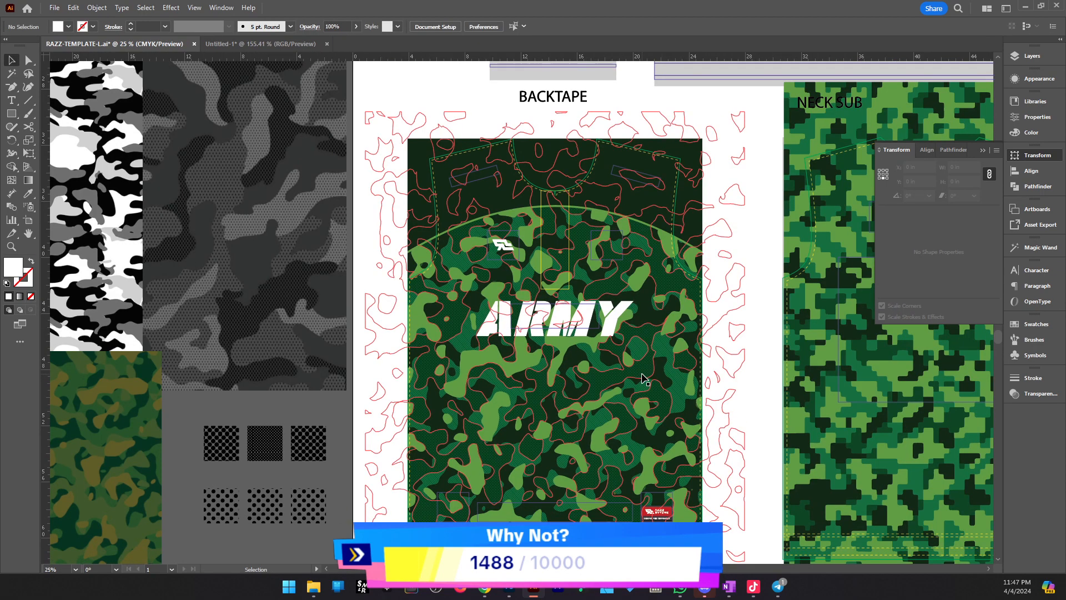
pyautogui.hscroll(1, 644, 380)
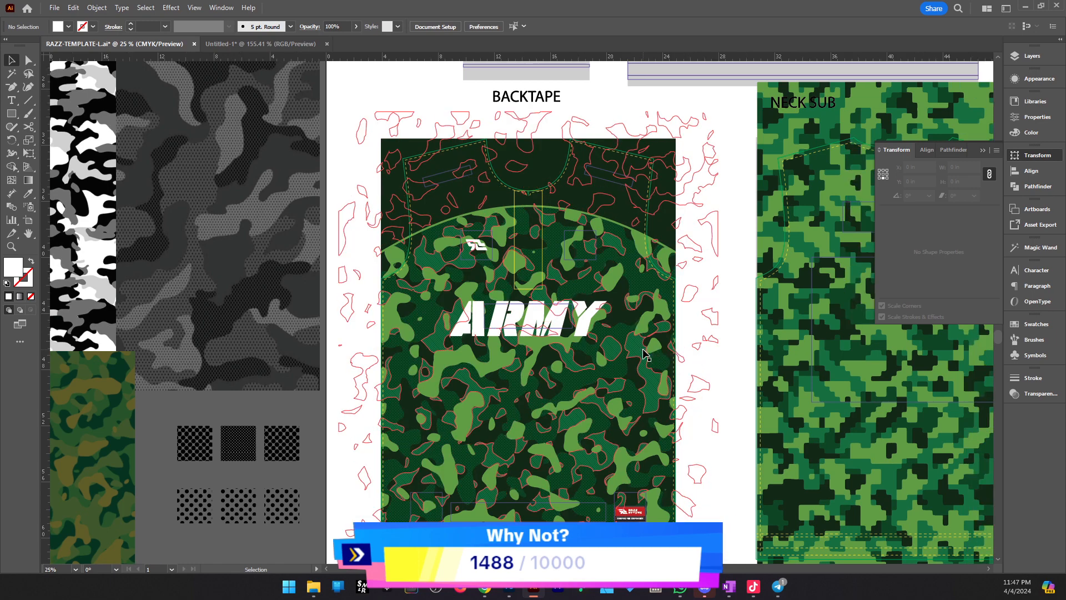
# Remove the ARMY text's base fill and add a new white fill to its appearance
pyautogui.press('z')
pyautogui.click(645, 342)
pyautogui.click(557, 329)
pyautogui.press('v')
pyautogui.click(557, 330)
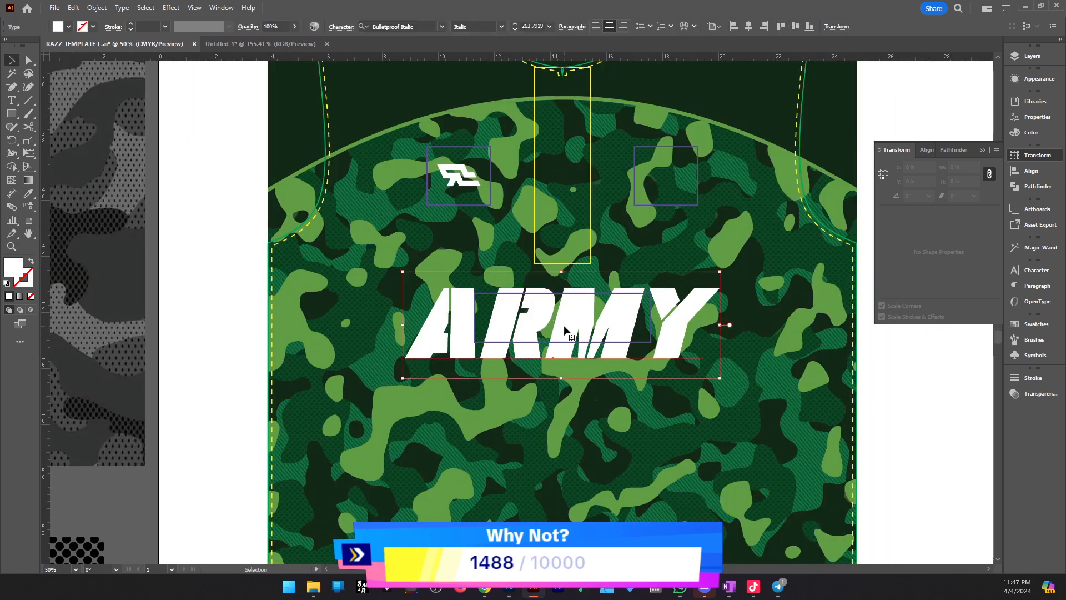
pyautogui.click(1039, 79)
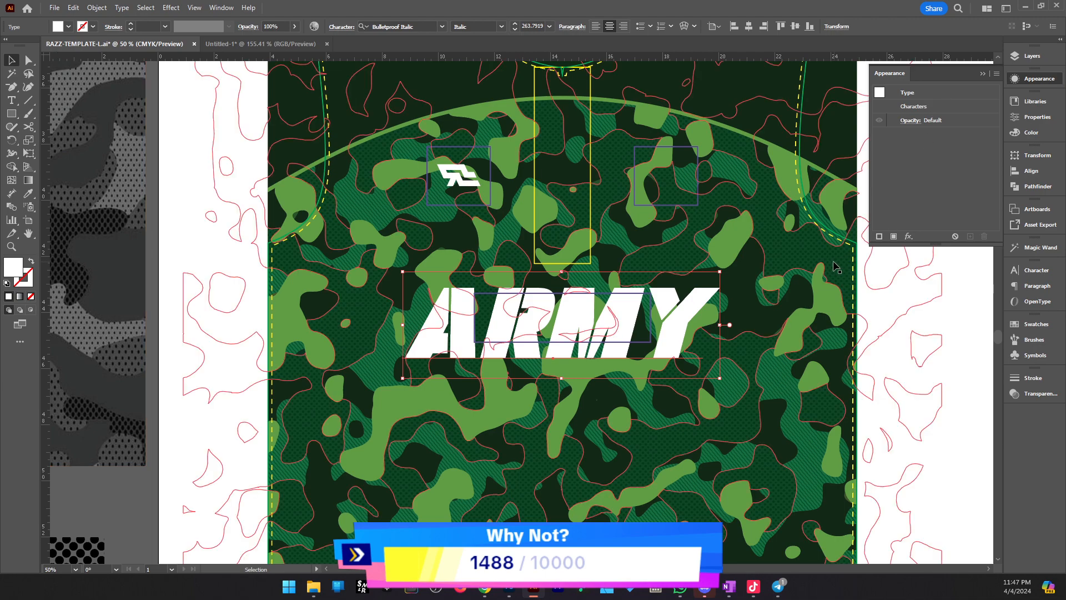
pyautogui.click(30, 297)
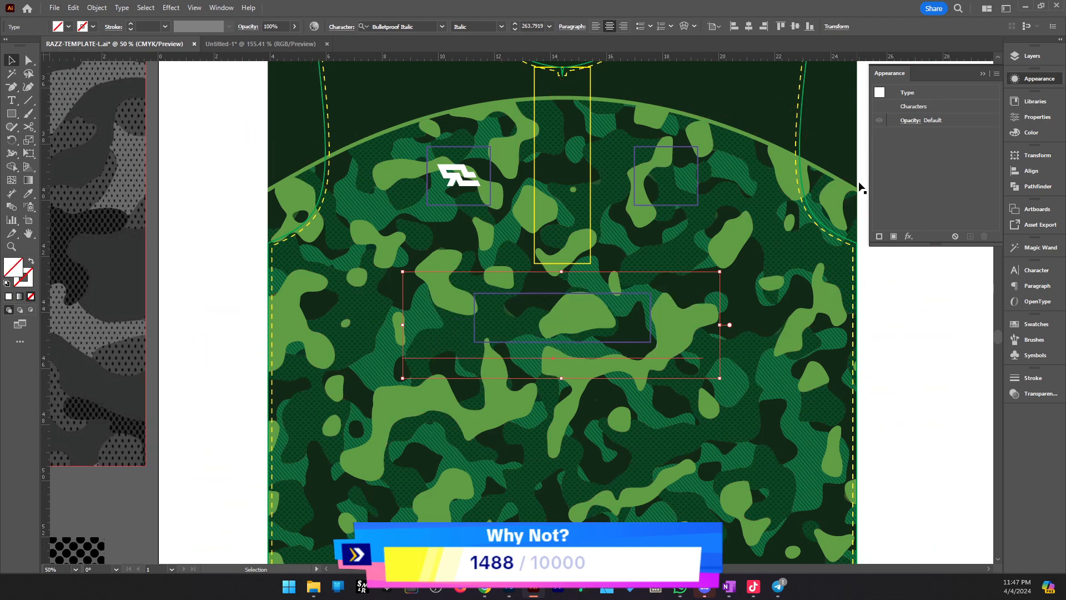
pyautogui.click(893, 236)
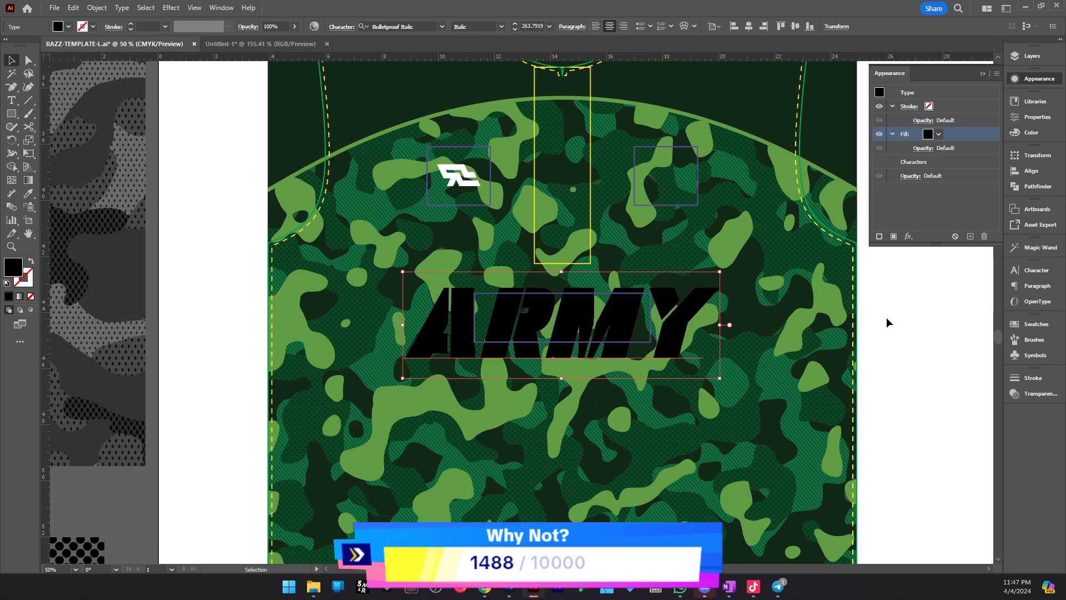
pyautogui.press('i')
pyautogui.click(901, 317)
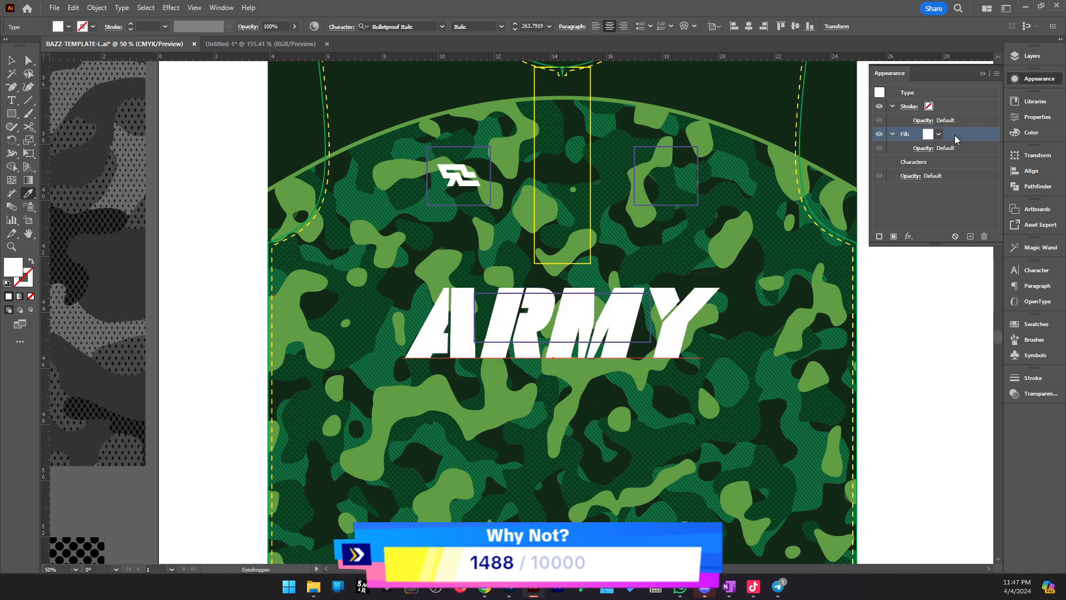
# Duplicate the ARMY text's white fill and colour the lower copy with the dark green sampled from the camouflage
pyautogui.click(970, 236)
pyautogui.click(947, 162)
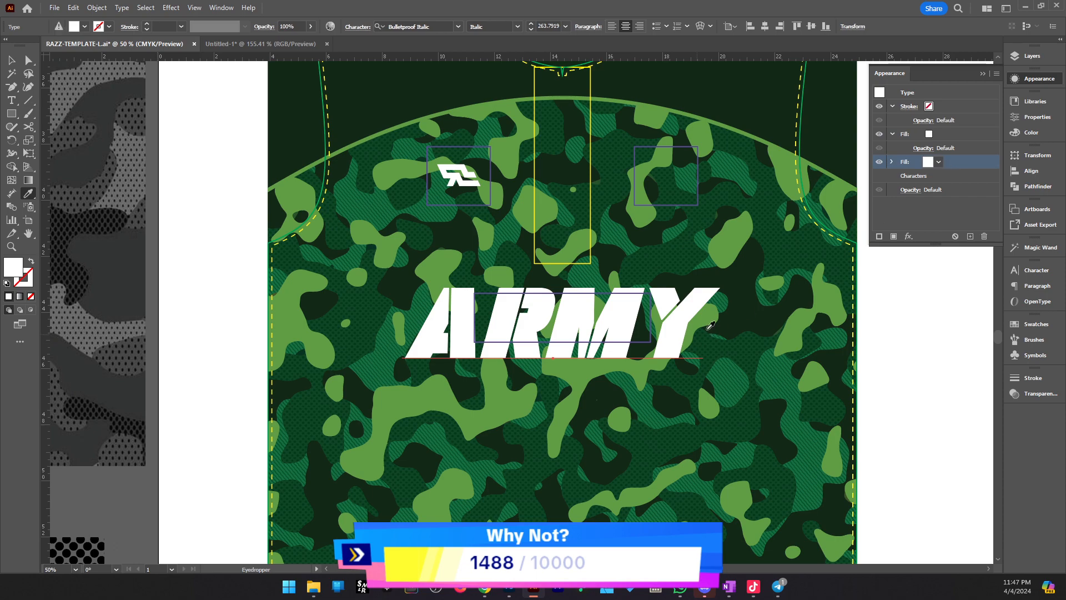
pyautogui.click(751, 309)
# Apply an Offset Path effect of 0.1389 in with miter joins to the ARMY text's dark green fill
pyautogui.press('z')
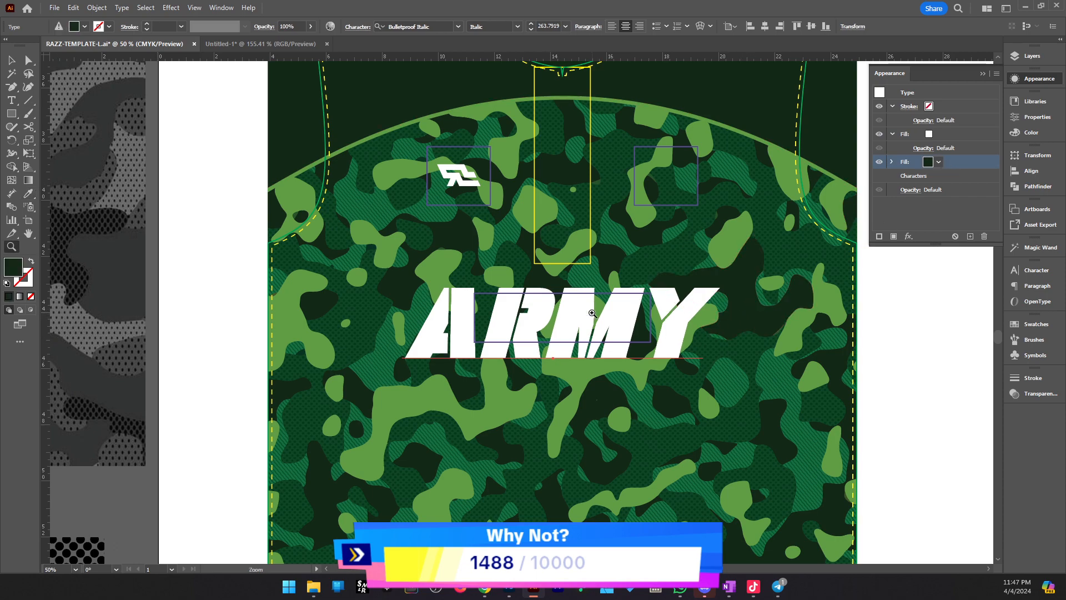
pyautogui.click(817, 328)
pyautogui.press('v')
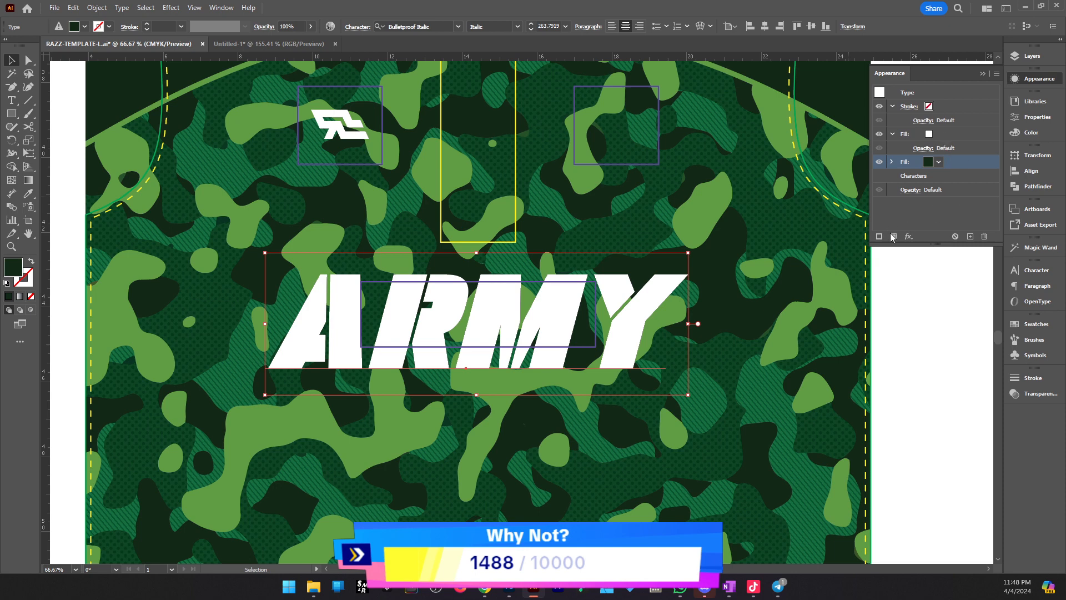
pyautogui.click(908, 236)
pyautogui.moveTo(967, 311)
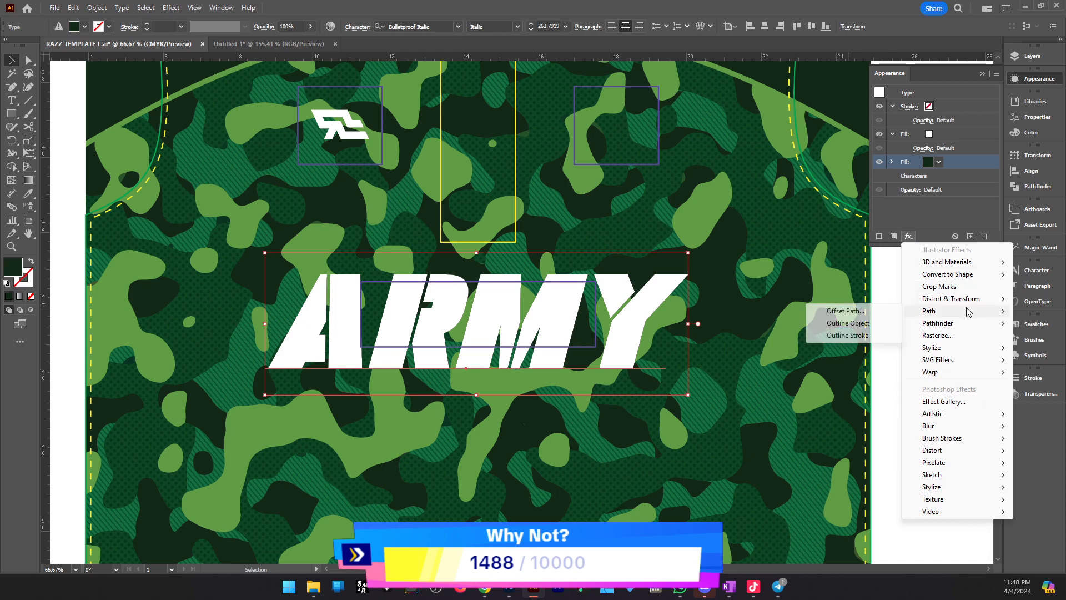
pyautogui.click(864, 311)
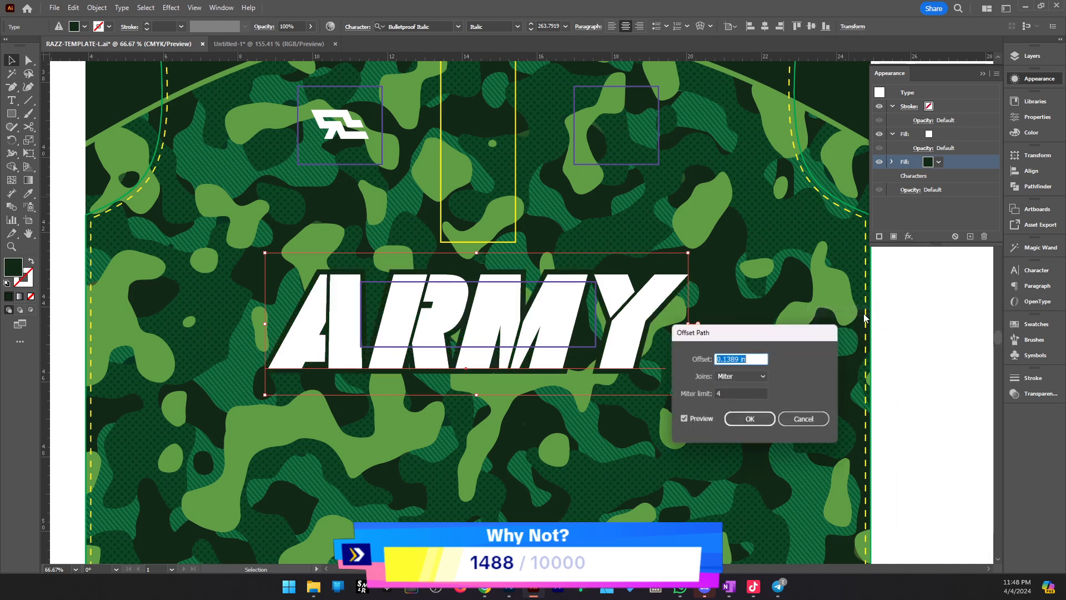
pyautogui.click(747, 419)
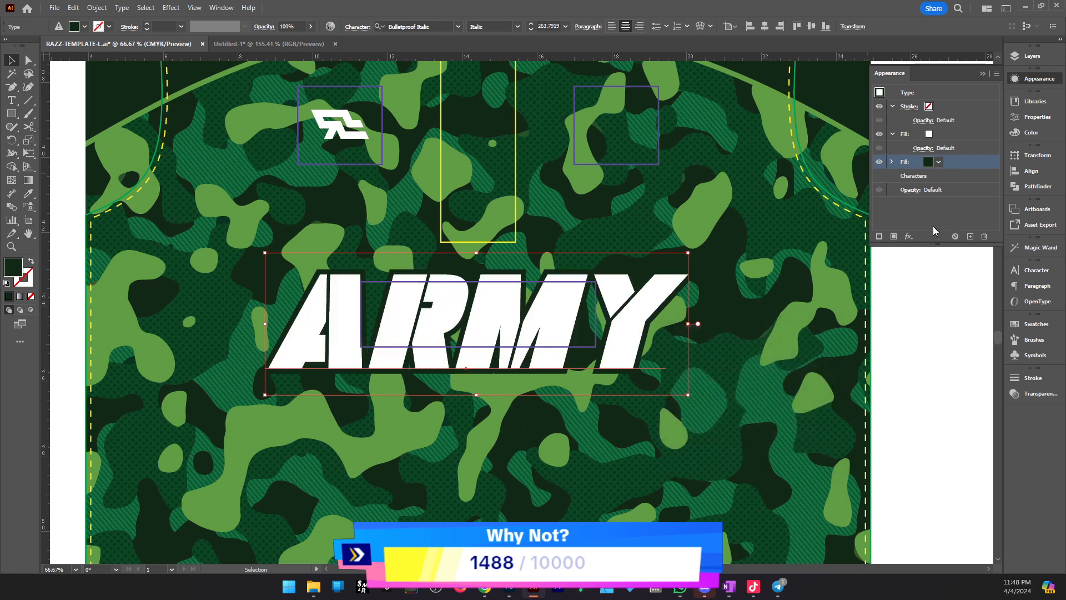
# Duplicate the dark green offset fill of the ARMY text and make the lower copy white
pyautogui.click(969, 238)
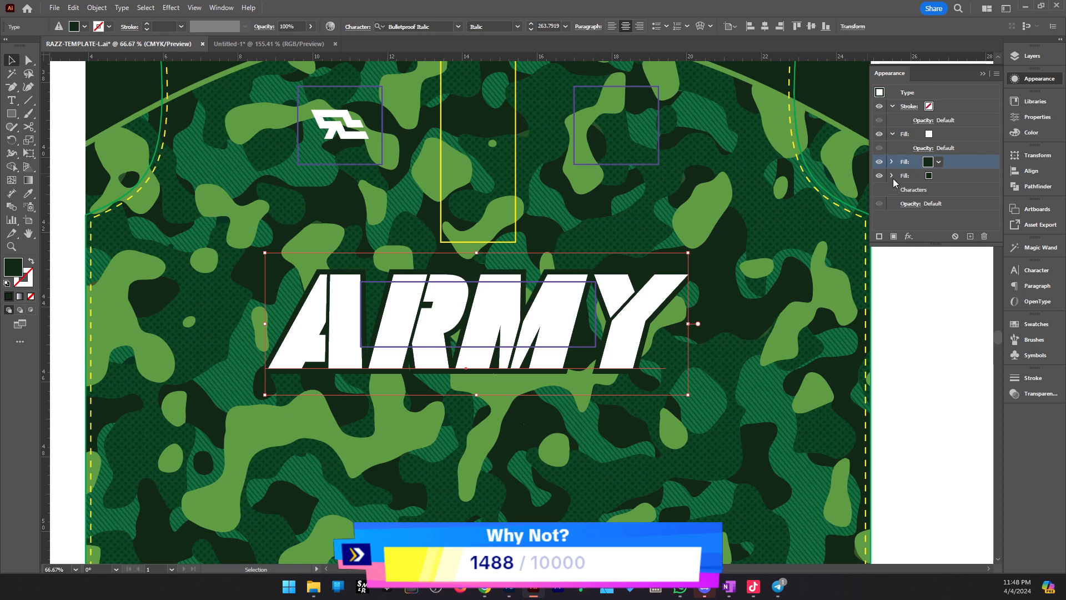
pyautogui.click(892, 175)
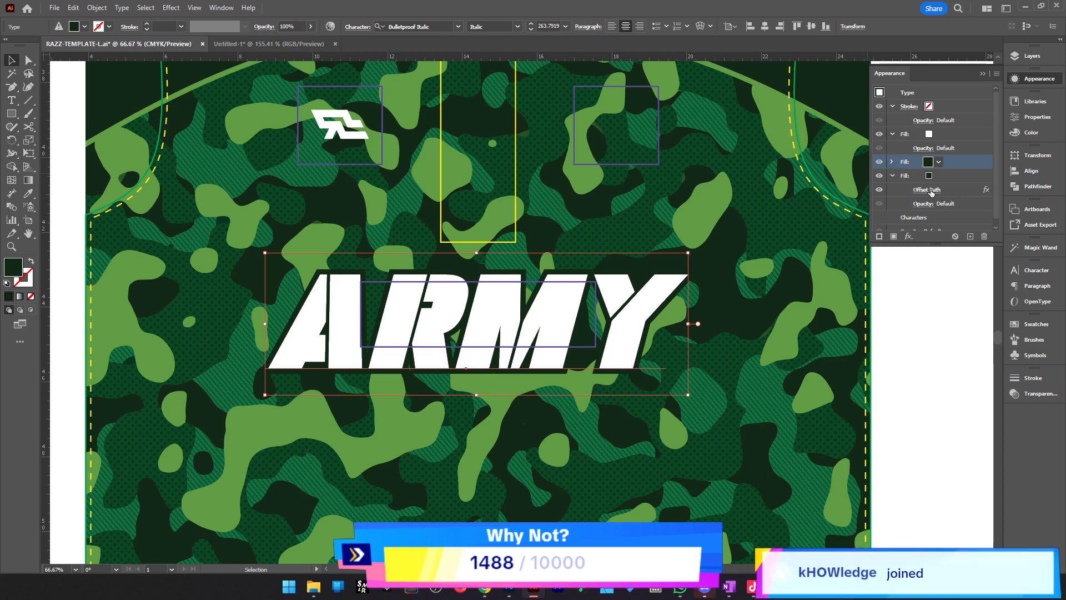
pyautogui.click(958, 180)
pyautogui.click(939, 176)
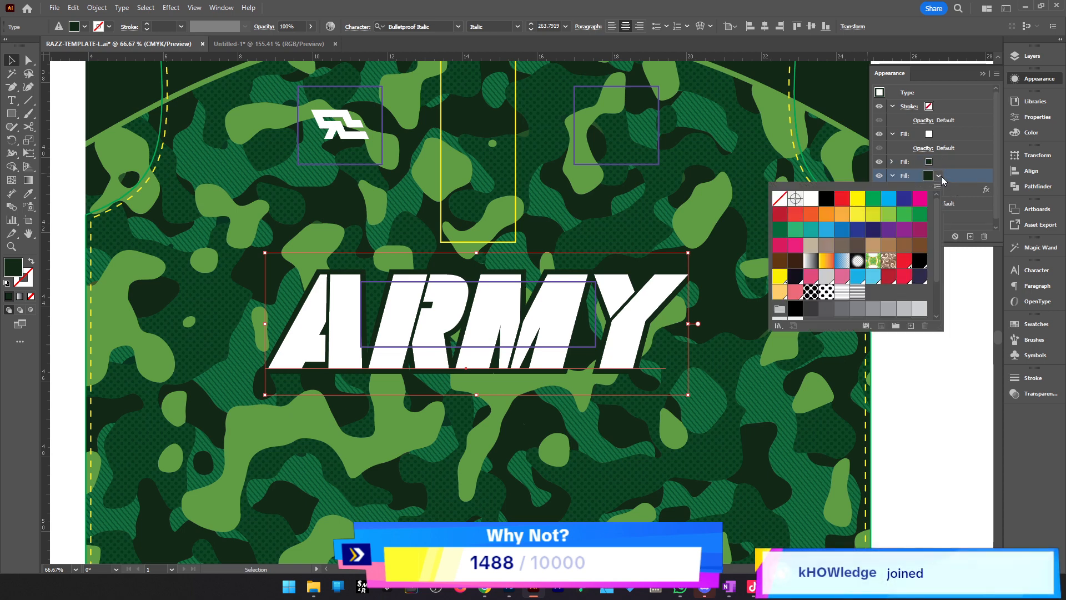
pyautogui.click(806, 199)
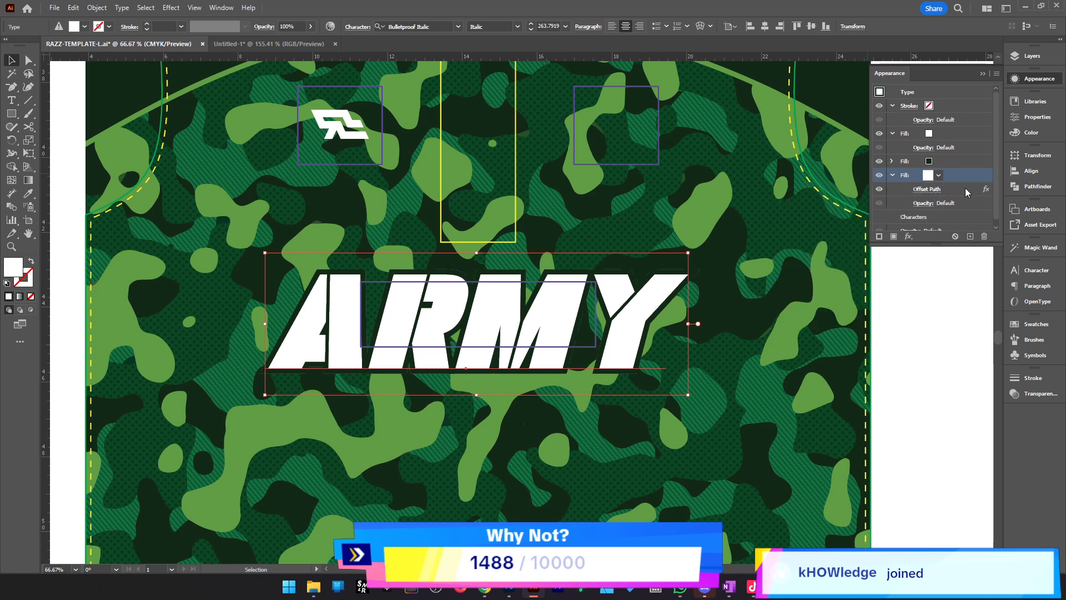
# Set the Offset Path of the ARMY text's lowest white fill to 0.25 in
pyautogui.click(927, 189)
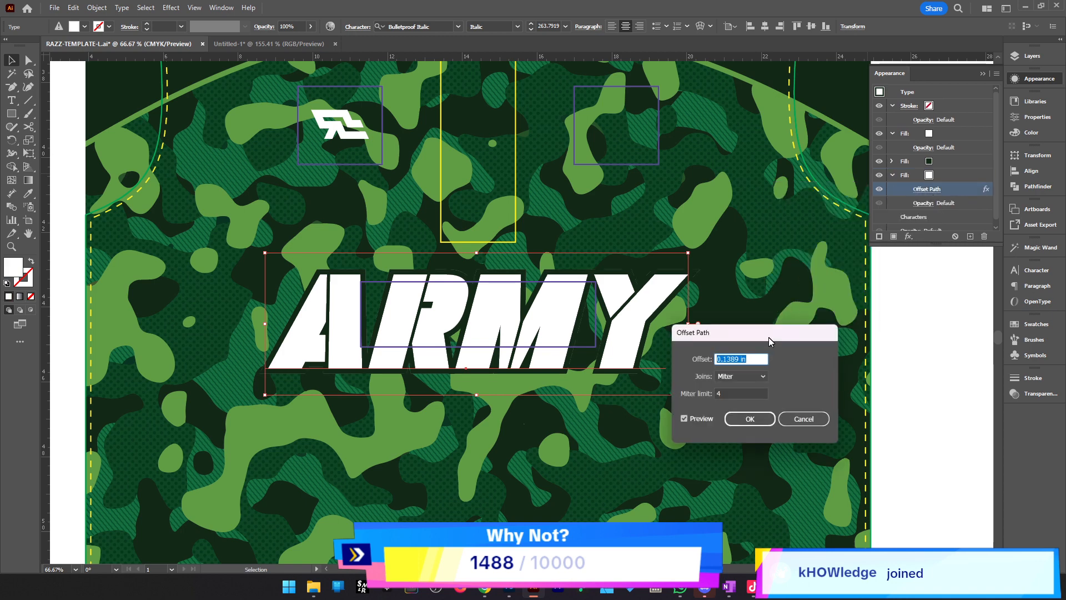
pyautogui.write('0.25')
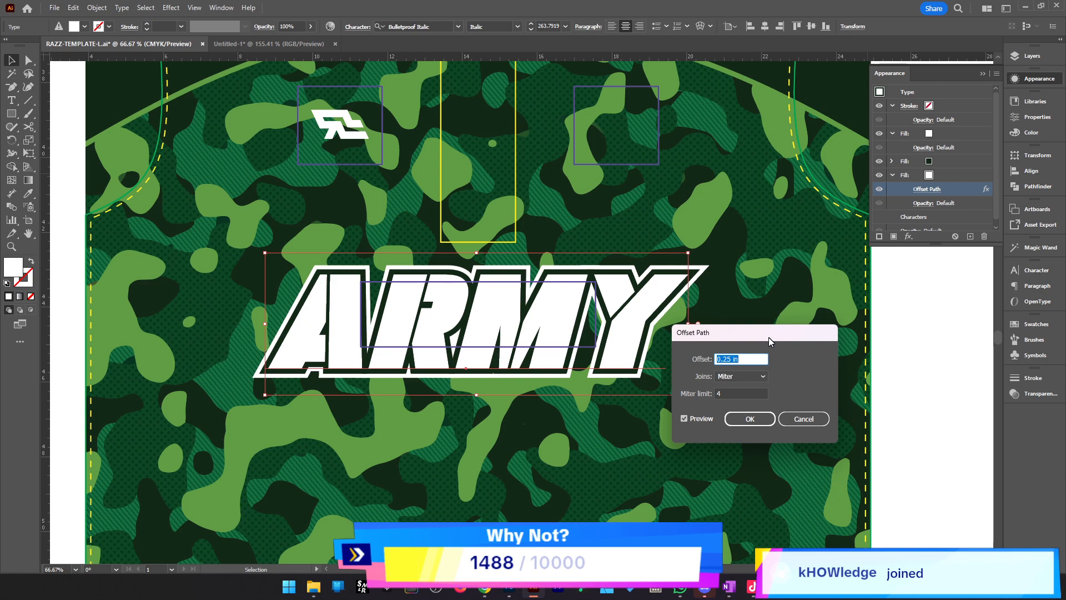
pyautogui.press('Return')
# Examine the double-outlined ARMY lettering against the whole front panel
pyautogui.press('z')
pyautogui.keyDown('alt'); pyautogui.click(511, 300); pyautogui.keyUp('alt')
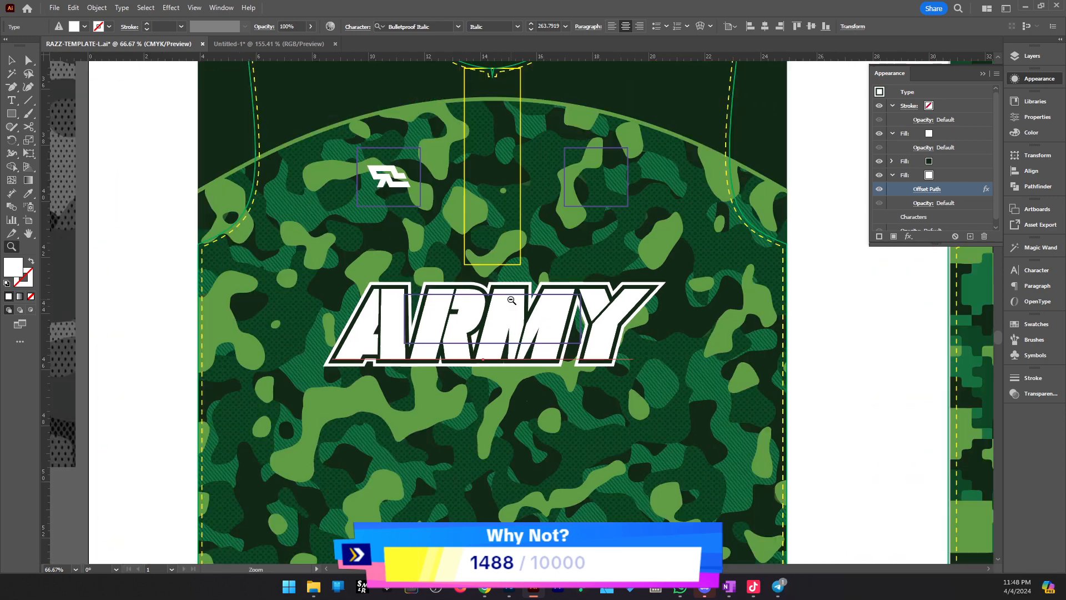
pyautogui.keyDown('alt'); pyautogui.click(512, 300); pyautogui.keyUp('alt')
pyautogui.press('v')
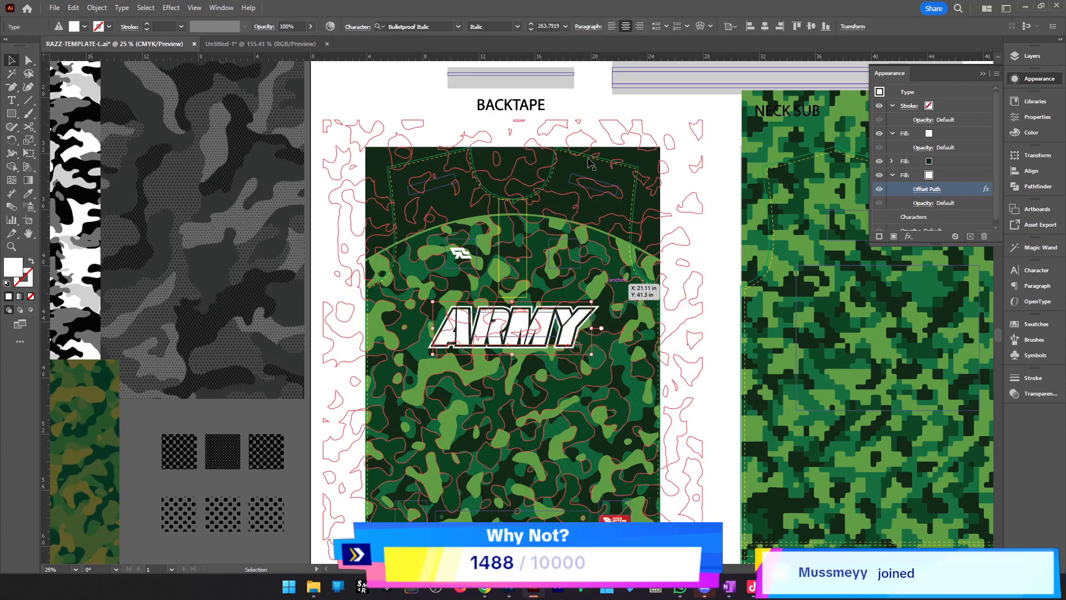
pyautogui.press('z')
pyautogui.keyDown('alt'); pyautogui.click(492, 329); pyautogui.keyUp('alt')
pyautogui.press('v')
pyautogui.press('z')
pyautogui.click(507, 306)
pyautogui.press('v')
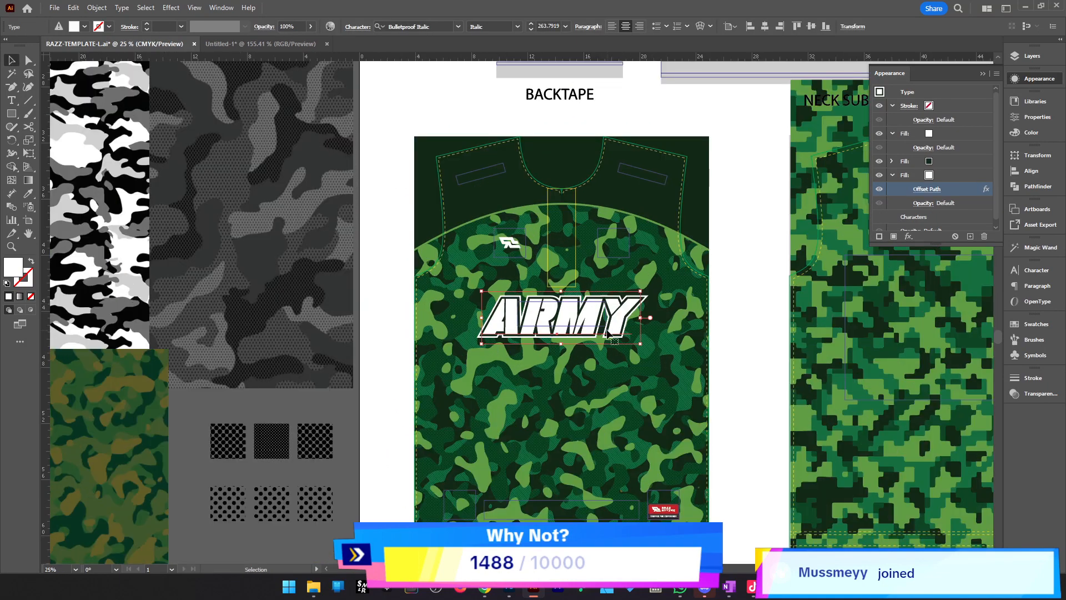
# Cut the ARMY text and paste it in front inside the front panel's camouflage clip group
pyautogui.press('Delete')
pyautogui.click(563, 320)
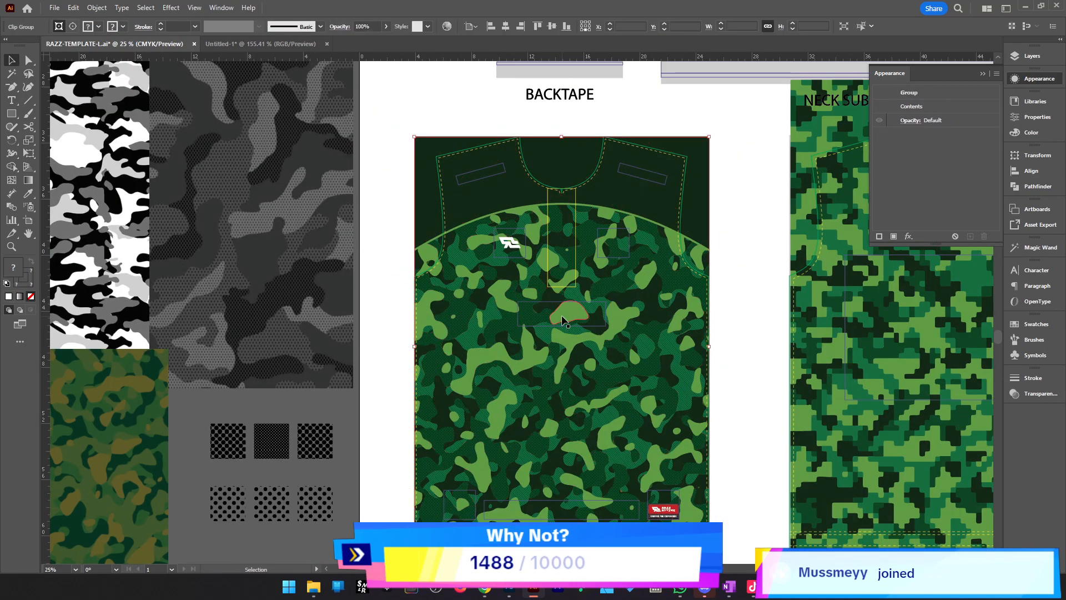
pyautogui.doubleClick(562, 317)
pyautogui.click(572, 312)
pyautogui.hotkey('ctrl', 'f')
pyautogui.doubleClick(741, 338)
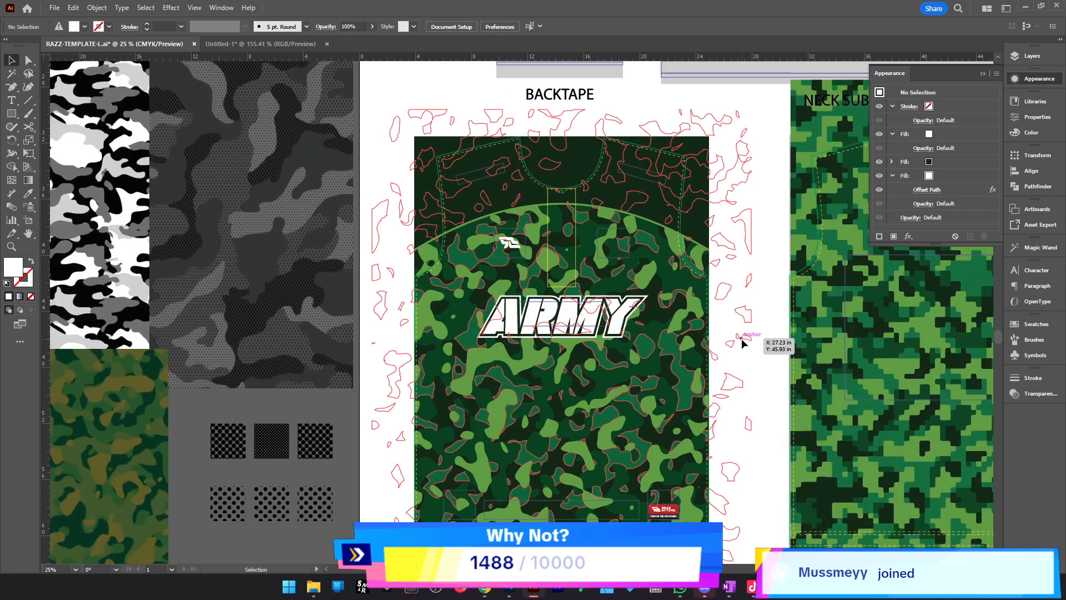
# Apply a linear gradient to the ARMY text's uppermost white fill and run it vertically from the base of the letters upwards
pyautogui.press('z')
pyautogui.keyDown('alt'); pyautogui.click(524, 336); pyautogui.keyUp('alt')
pyautogui.press('v')
pyautogui.press('z')
pyautogui.click(507, 308)
pyautogui.click(401, 317)
pyautogui.click(665, 309)
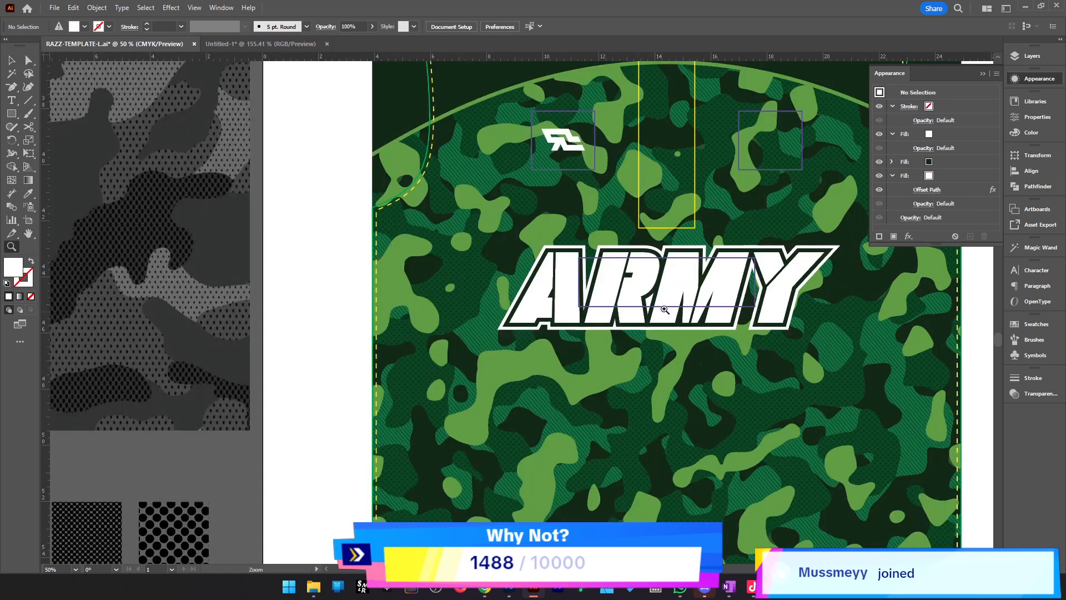
pyautogui.click(744, 302)
pyautogui.press('v')
pyautogui.moveTo(543, 336); pyautogui.dragTo(736, 357)
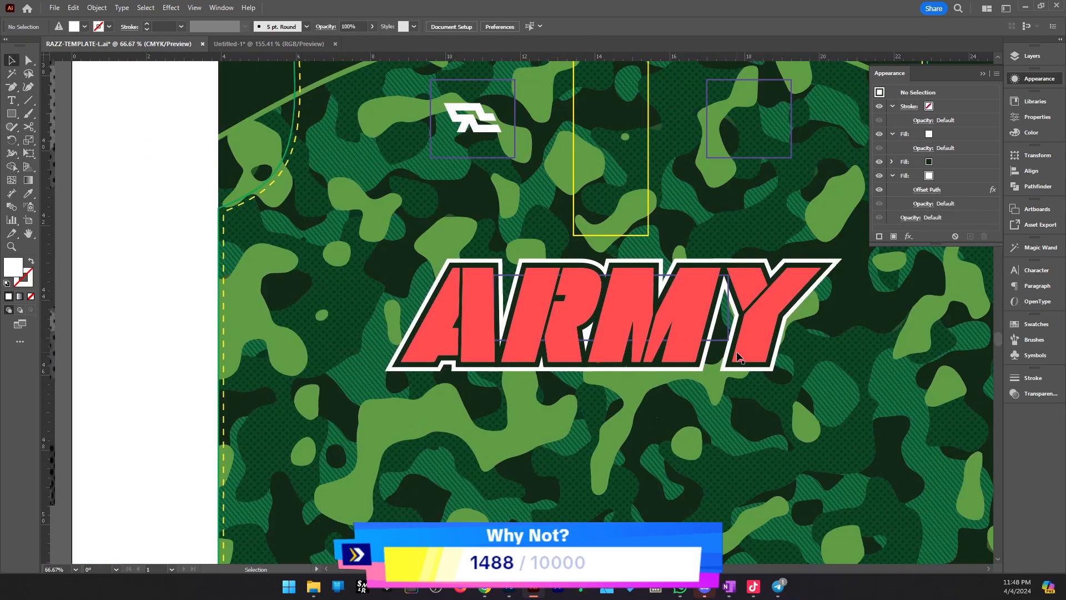
pyautogui.click(642, 317)
pyautogui.click(959, 135)
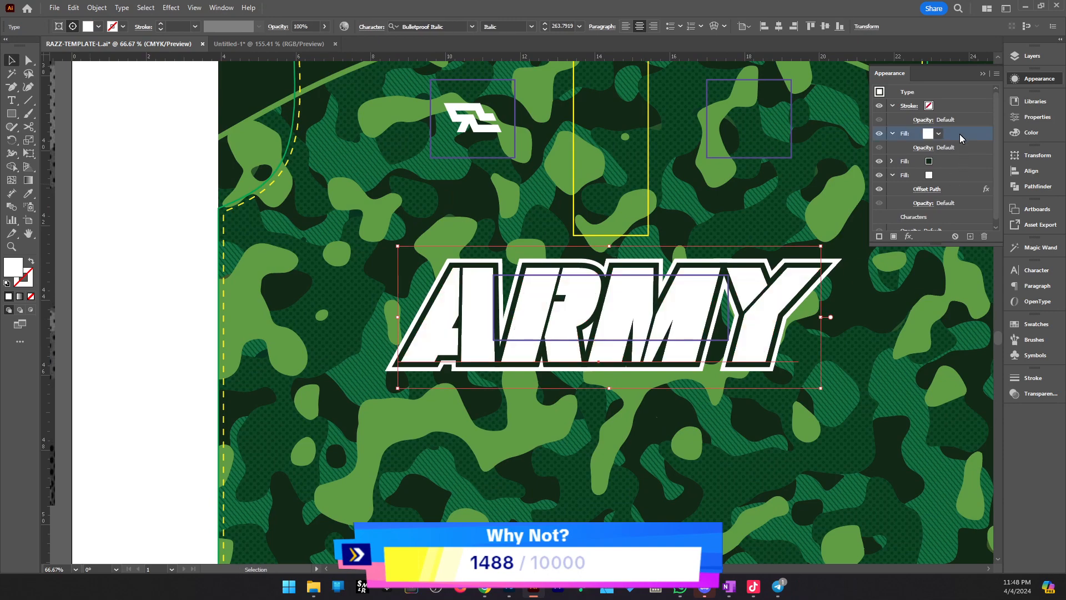
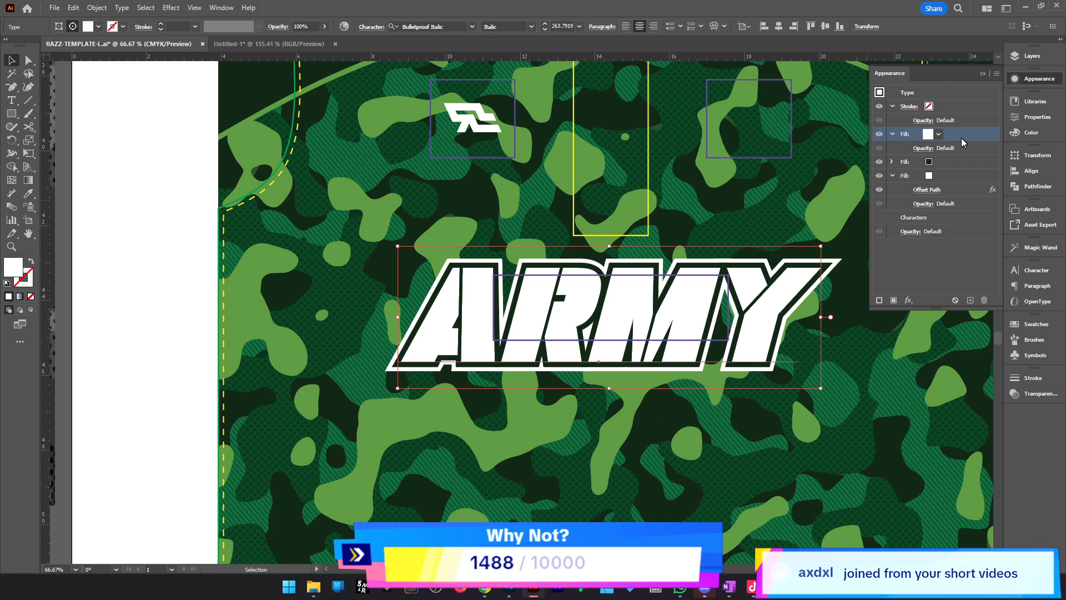
pyautogui.press('g')
pyautogui.click(617, 343)
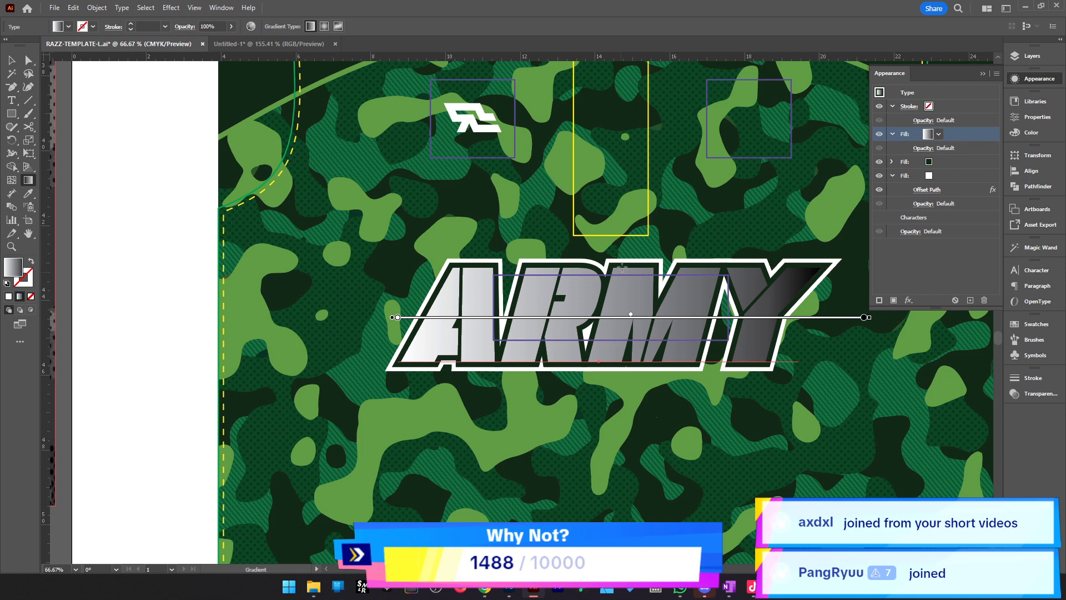
pyautogui.moveTo(620, 260)
pyautogui.mouseDown()
pyautogui.moveTo(620, 358)
pyautogui.moveTo(630, 368)
pyautogui.moveTo(602, 361)
pyautogui.moveTo(617, 233)
pyautogui.mouseUp()
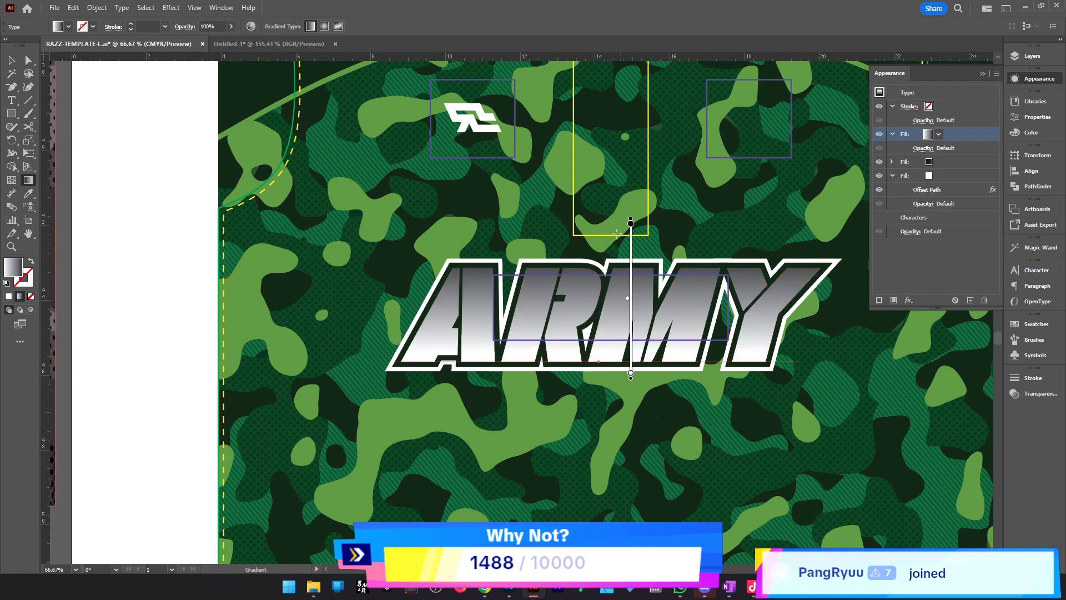
# Set the gradient's lower colour stop to the camouflage's light green and its upper stop to white
pyautogui.doubleClick(632, 373)
pyautogui.click(488, 450)
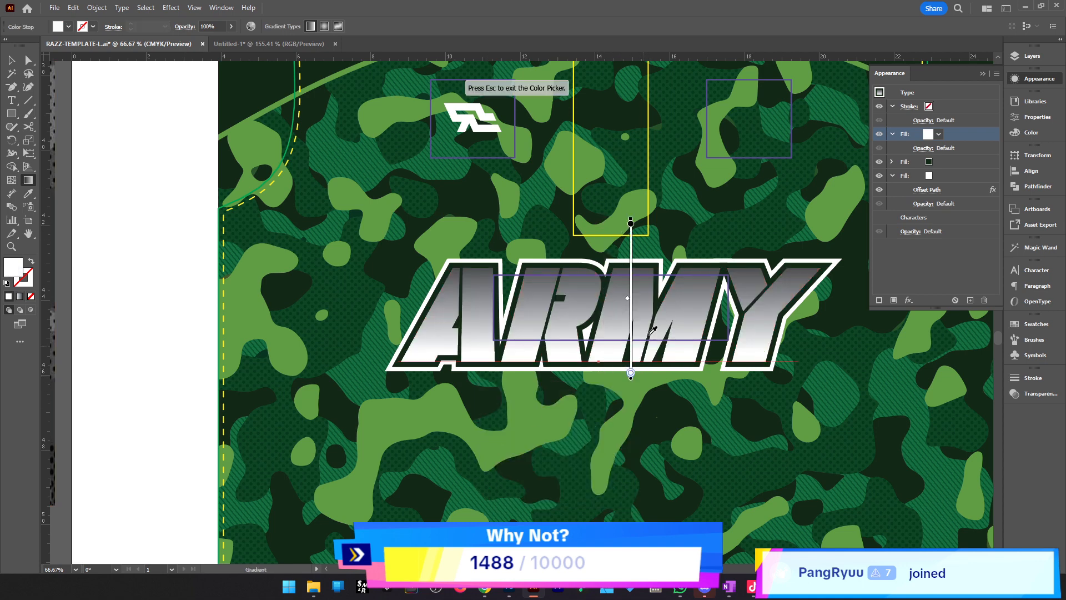
pyautogui.click(853, 214)
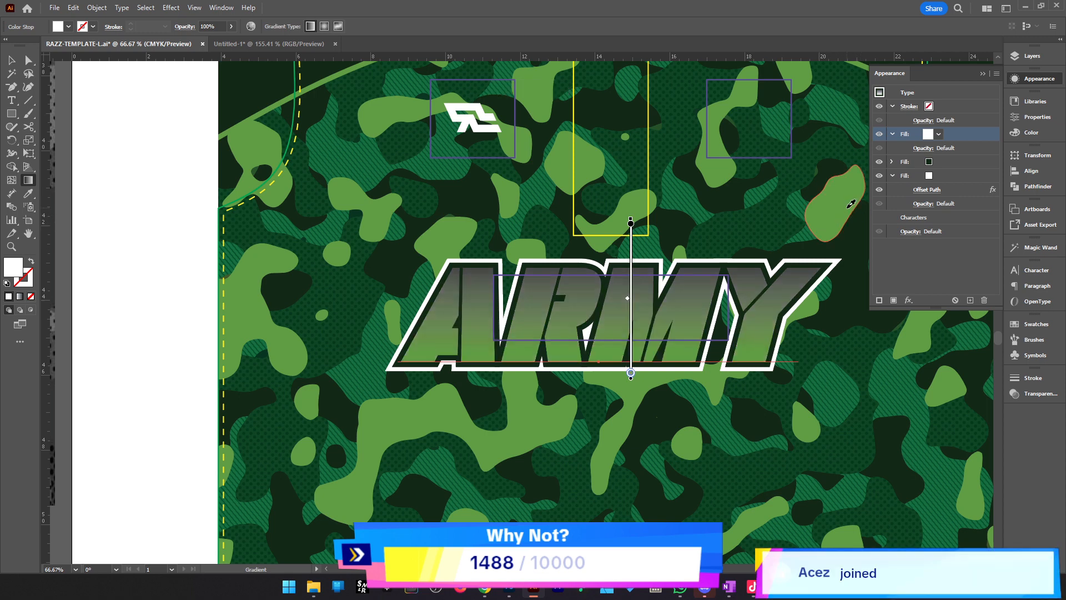
pyautogui.doubleClick(631, 225)
pyautogui.click(504, 257)
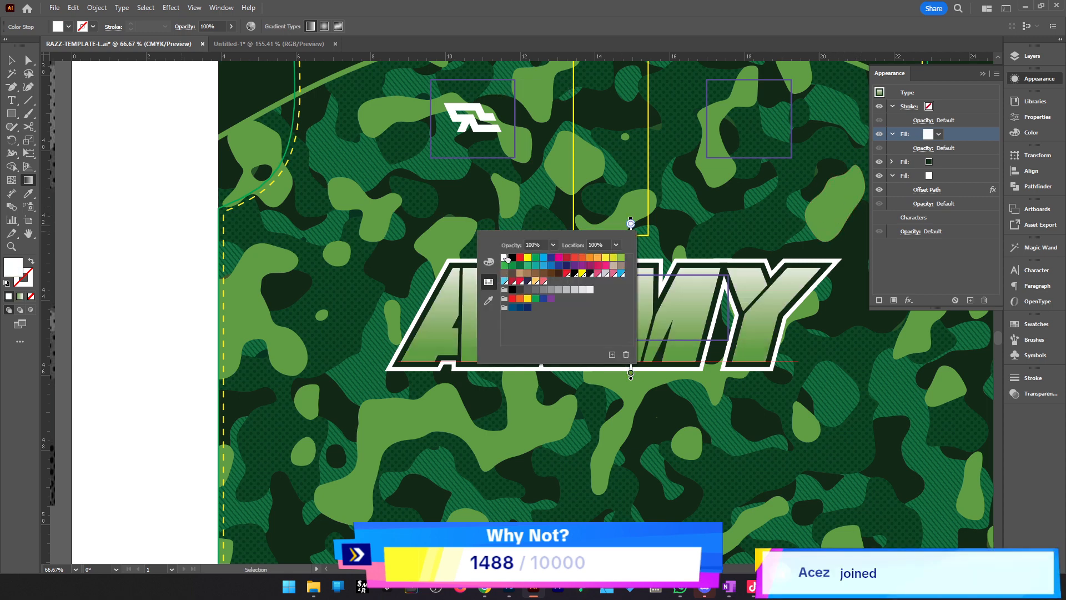
pyautogui.click(10, 62)
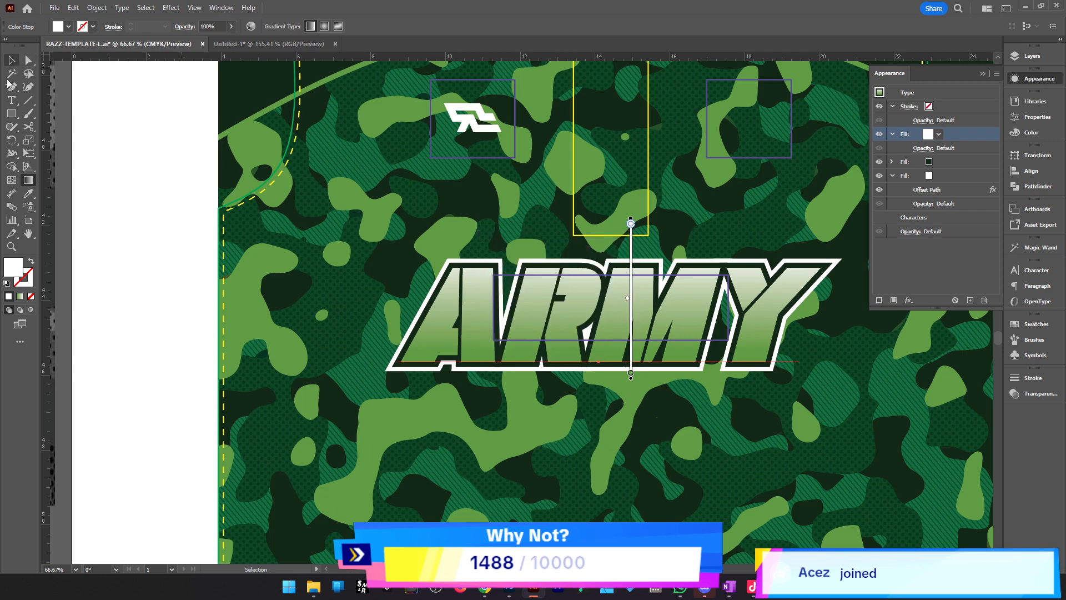
pyautogui.click(11, 60)
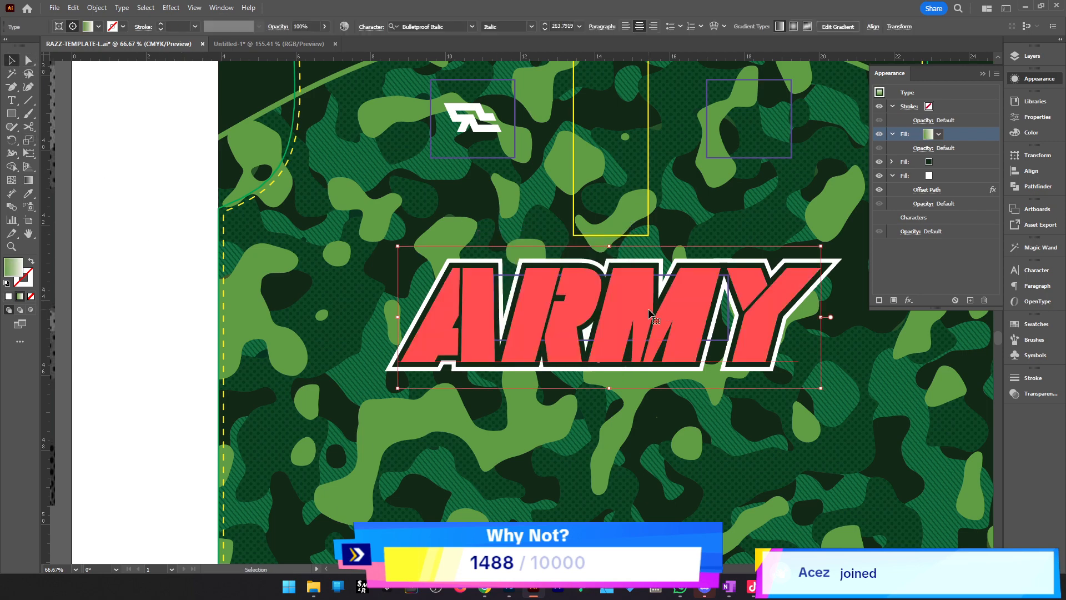
# Examine the gradient ARMY lettering on the whole front panel
pyautogui.click(168, 414)
pyautogui.press('z')
pyautogui.keyDown('alt'); pyautogui.click(511, 311); pyautogui.keyUp('alt')
pyautogui.keyDown('alt'); pyautogui.click(510, 311); pyautogui.keyUp('alt')
pyautogui.keyDown('alt'); pyautogui.click(500, 311); pyautogui.keyUp('alt')
pyautogui.click(489, 311)
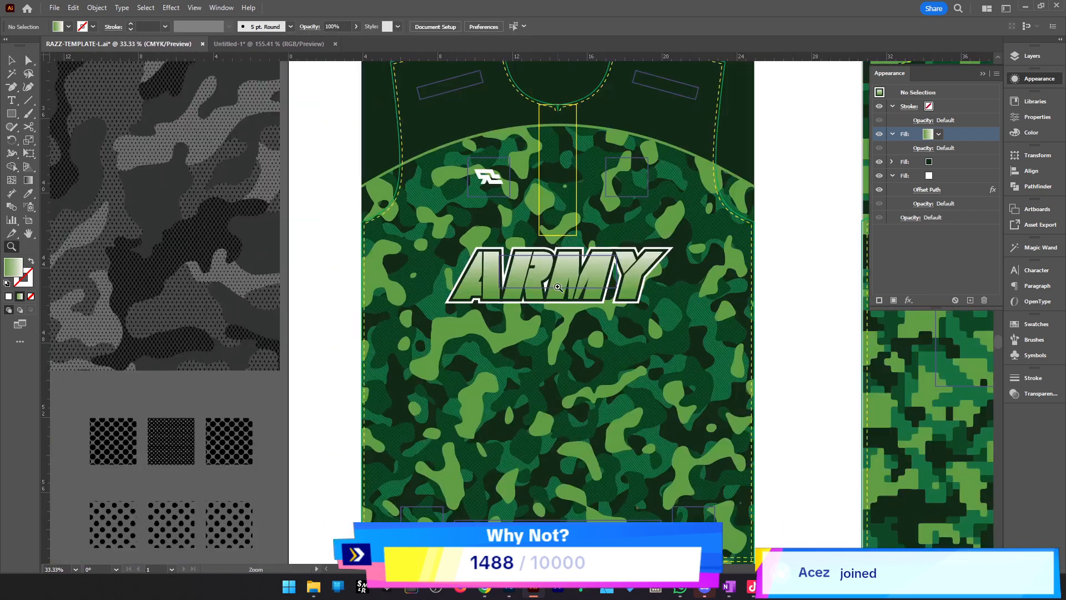
pyautogui.click(481, 312)
pyautogui.click(481, 313)
# Try running the ARMY lettering's gradient diagonally from above the R down to below the M
pyautogui.hotkey('ctrl', 'z')
pyautogui.press('g')
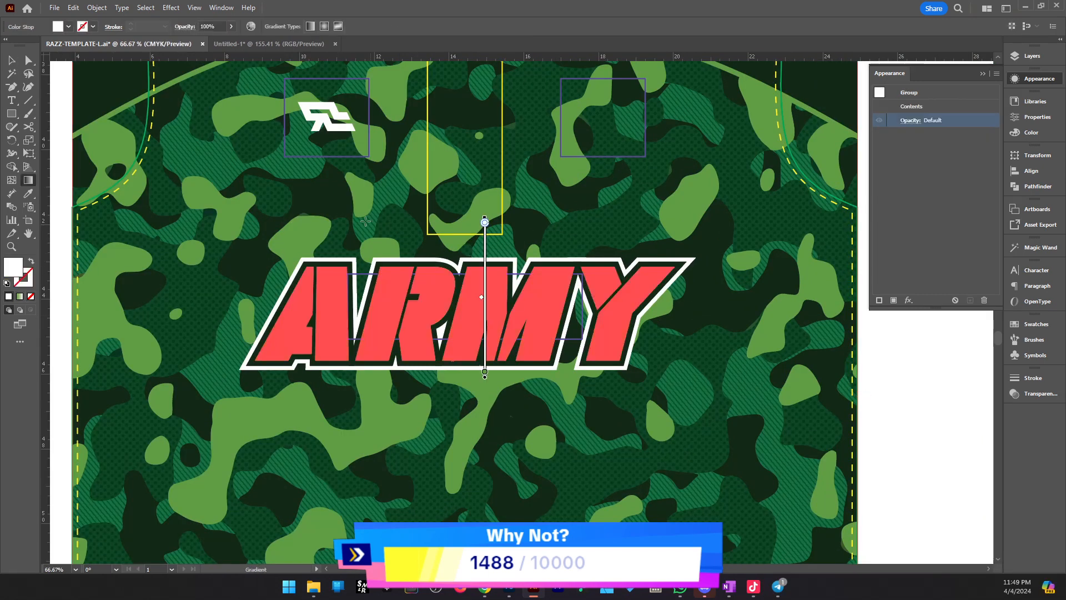
pyautogui.moveTo(361, 217); pyautogui.dragTo(590, 382)
pyautogui.press('v')
pyautogui.click(933, 430)
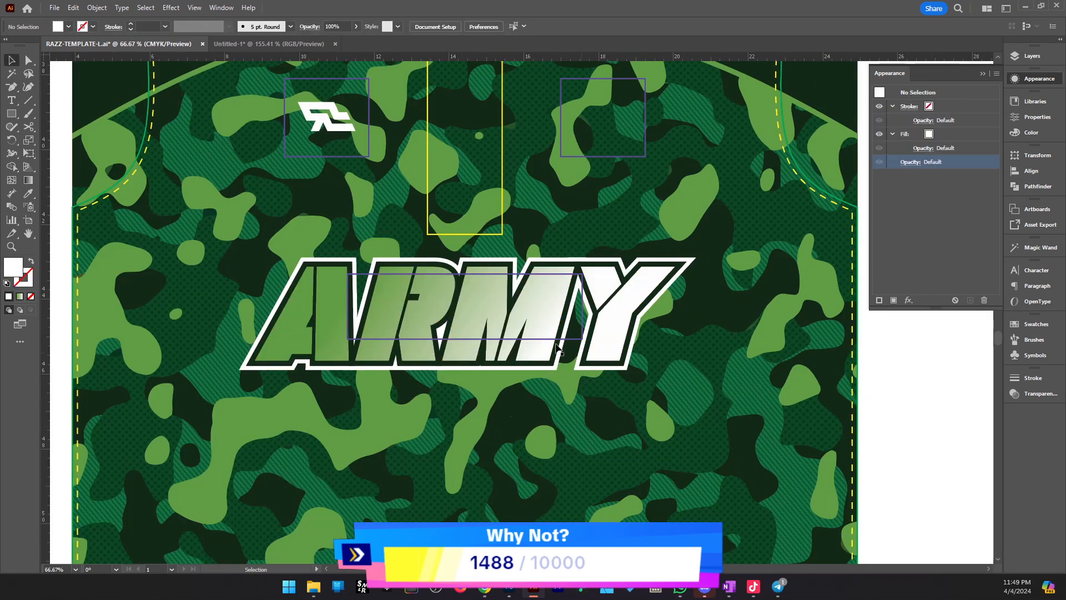
# Undo the diagonal gradient and run it vertically from just below the ARMY letters to well above them
pyautogui.hotkey('ctrl', 'z')
pyautogui.press('g')
pyautogui.moveTo(468, 388); pyautogui.dragTo(464, 201)
pyautogui.press('v')
pyautogui.press('z')
pyautogui.keyDown('alt'); pyautogui.click(610, 354); pyautogui.keyUp('alt')
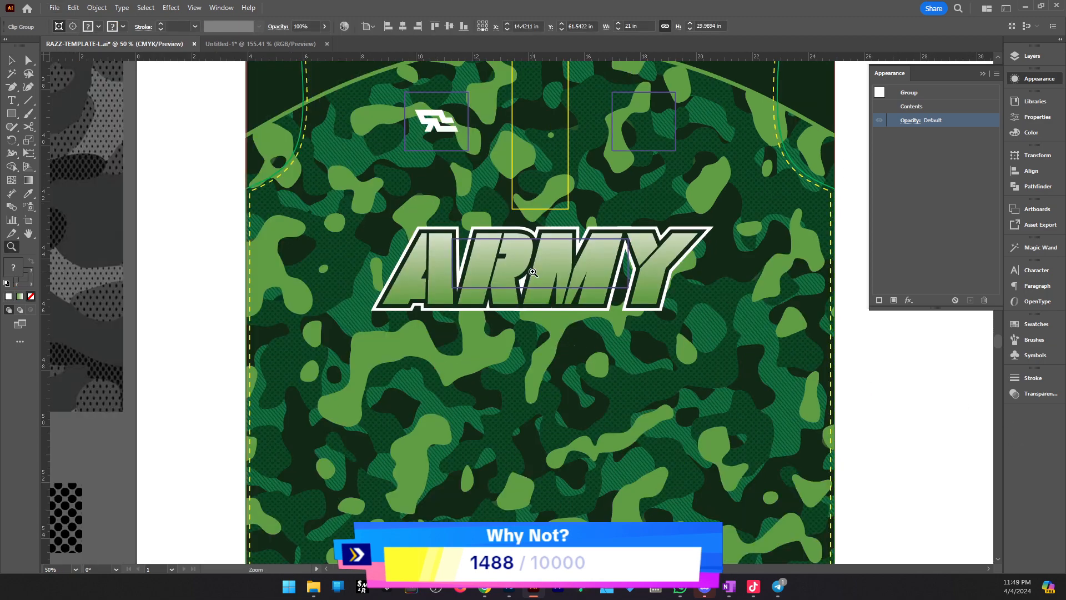
# Redraw the ARMY gradient vertically from well below the letters up to about their middle
pyautogui.click(533, 273)
pyautogui.press('v')
pyautogui.hotkey('ctrl', 'z')
pyautogui.press('g')
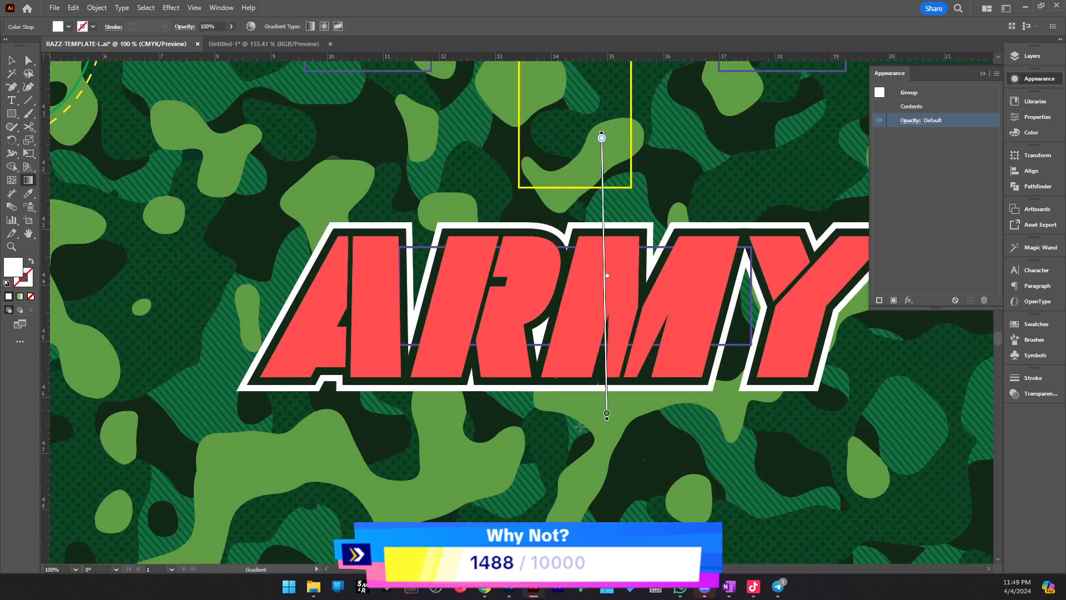
pyautogui.moveTo(567, 459); pyautogui.dragTo(567, 281)
pyautogui.press('v')
pyautogui.hotkey('ctrl', '-')
pyautogui.hotkey('ctrl', '-')
pyautogui.hotkey('ctrl', '-')
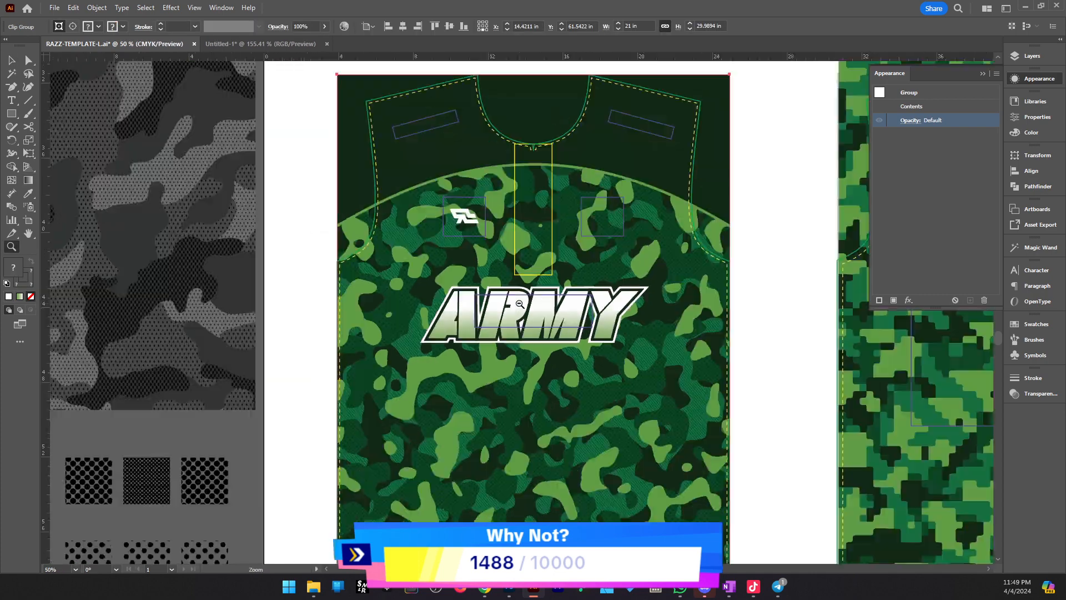
# Examine the regraded ARMY lettering against the front panel's camouflage, both whole and close up
pyautogui.click(791, 366)
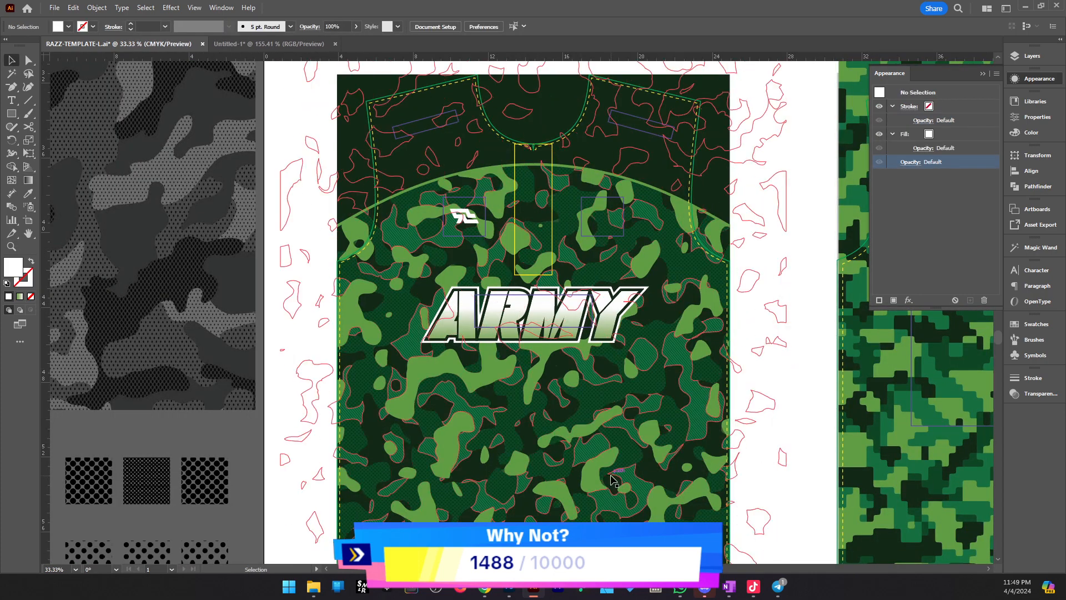
pyautogui.scroll(-1, 615, 481)
pyautogui.press('z')
pyautogui.click(475, 356)
pyautogui.moveTo(514, 384); pyautogui.dragTo(623, 442)
pyautogui.scroll(1, 623, 442)
pyautogui.press('v')
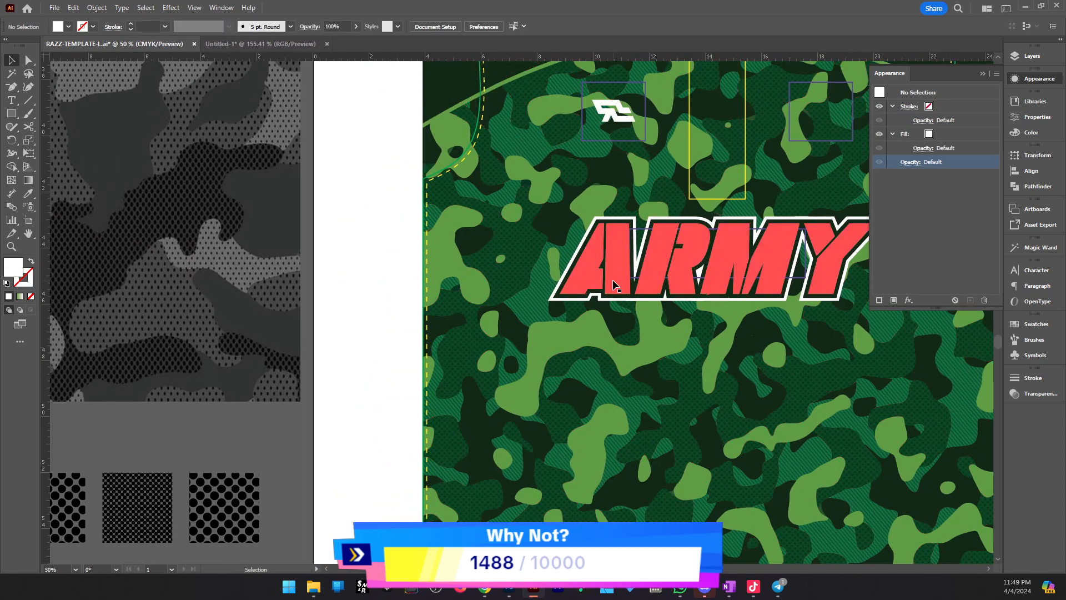
pyautogui.hscroll(-5, 500, 316)
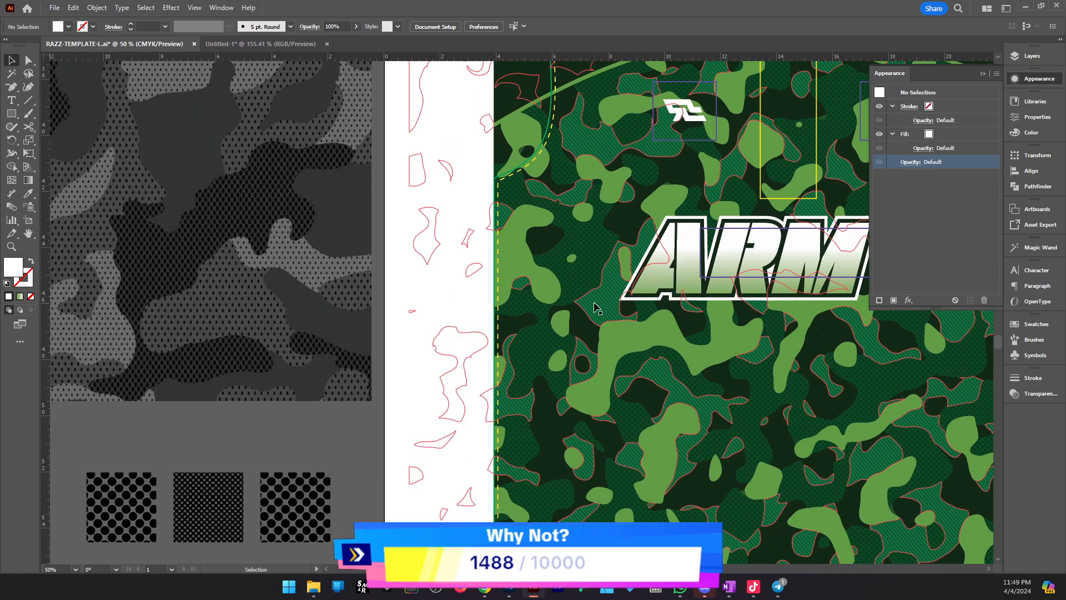
# Place a LOREM IPSUM placeholder text beside the artboard and enlarge it across the halftone swatches
pyautogui.press('t')
pyautogui.click(347, 431)
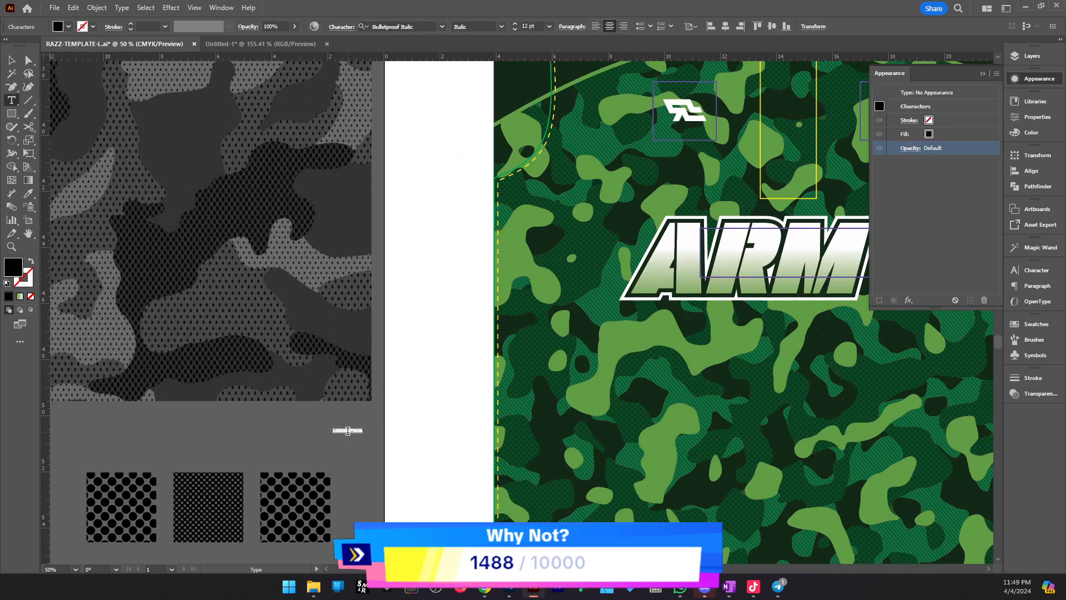
pyautogui.click(14, 63)
pyautogui.moveTo(364, 428); pyautogui.dragTo(614, 413)
# Try applying the green-to-white gradient to the LOREM IPSUM text and running it diagonally across the letters
pyautogui.press('g')
pyautogui.click(584, 389)
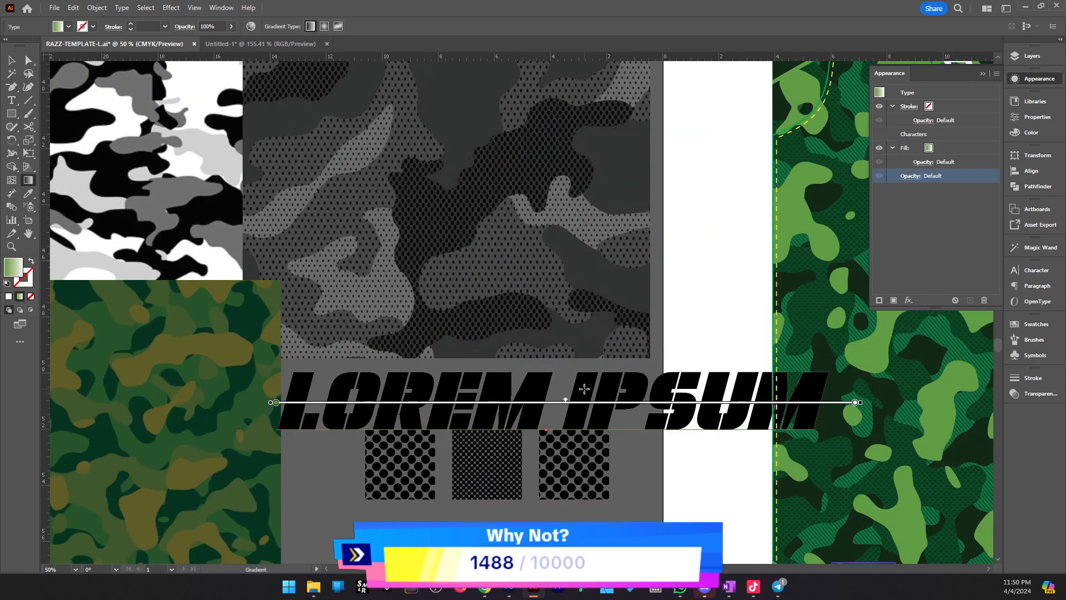
pyautogui.moveTo(623, 342); pyautogui.dragTo(557, 489)
pyautogui.moveTo(423, 435); pyautogui.dragTo(744, 233)
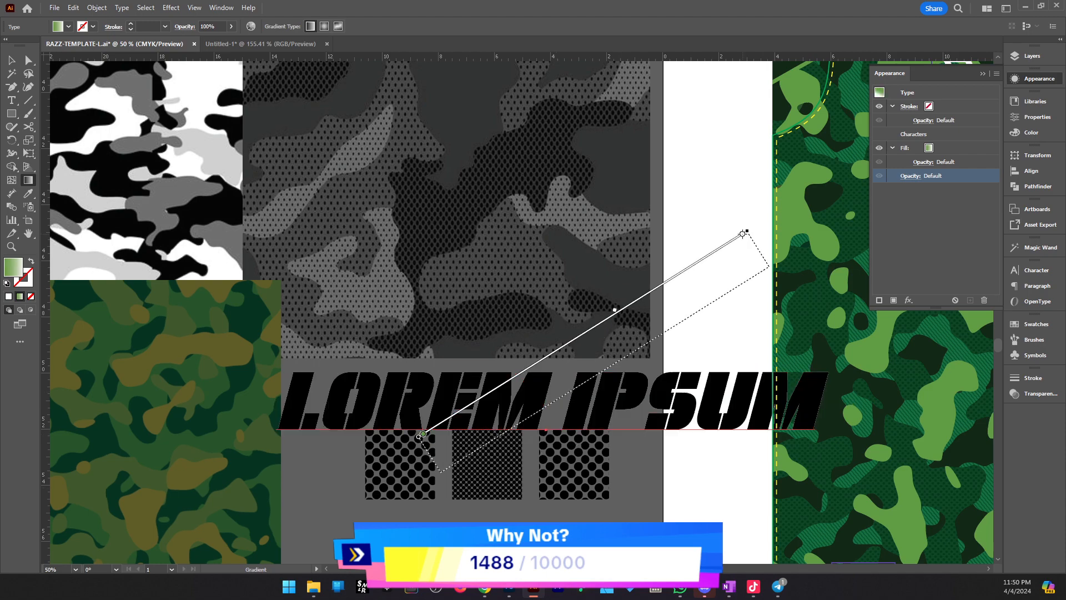
pyautogui.moveTo(445, 479); pyautogui.dragTo(718, 322)
pyautogui.press('v')
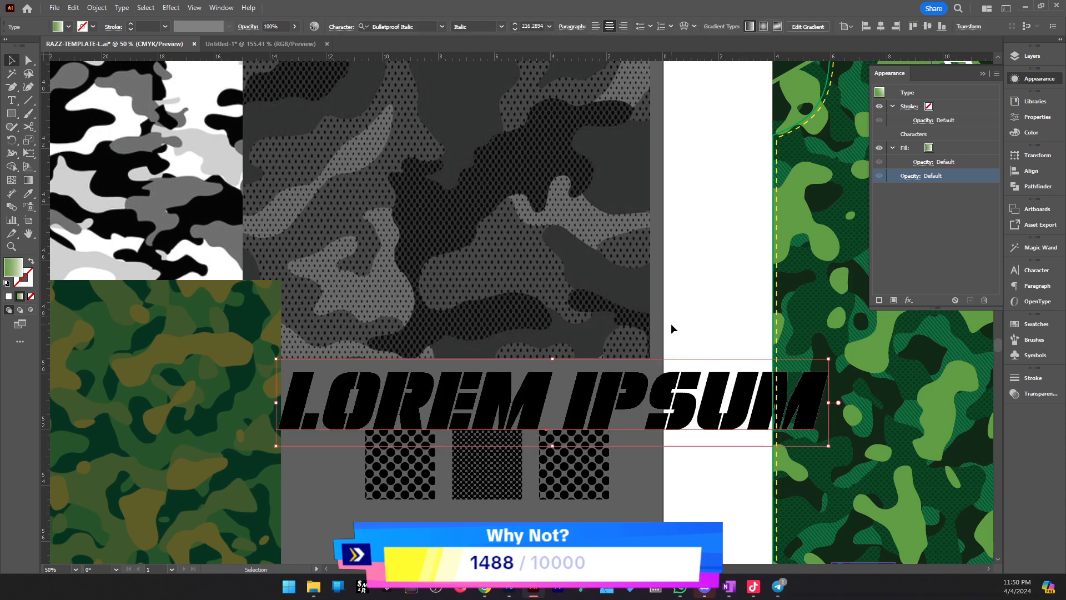
# Delete the LOREM IPSUM placeholder text
pyautogui.moveTo(730, 412); pyautogui.dragTo(609, 417)
pyautogui.moveTo(690, 409); pyautogui.dragTo(521, 425)
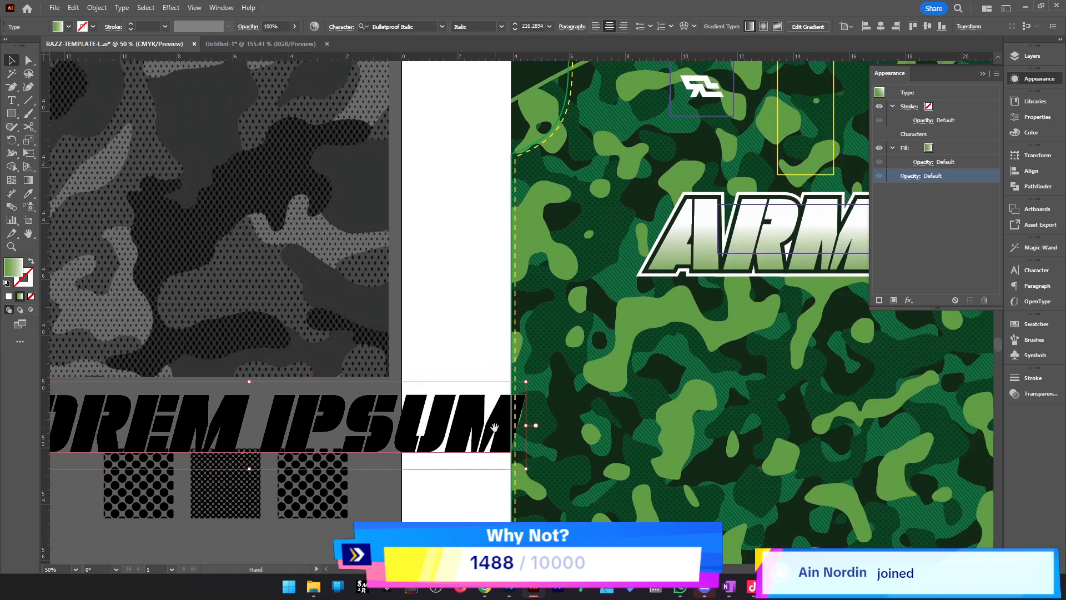
pyautogui.press('Delete')
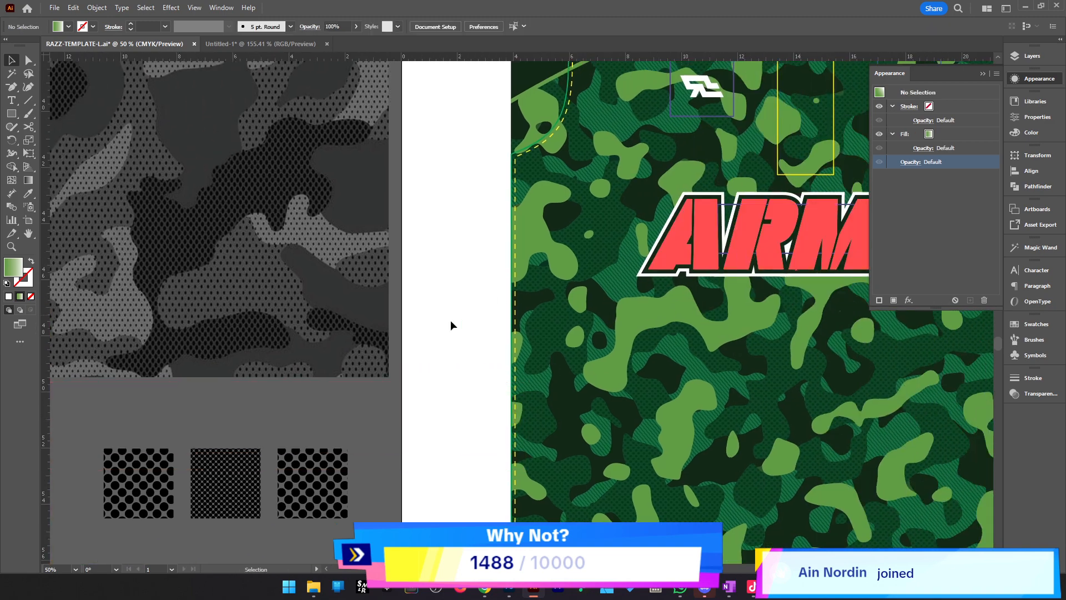
# Isolate the front panel's clip group and replace the ARMY text with NAMA
pyautogui.click(750, 232)
pyautogui.doubleClick(808, 219)
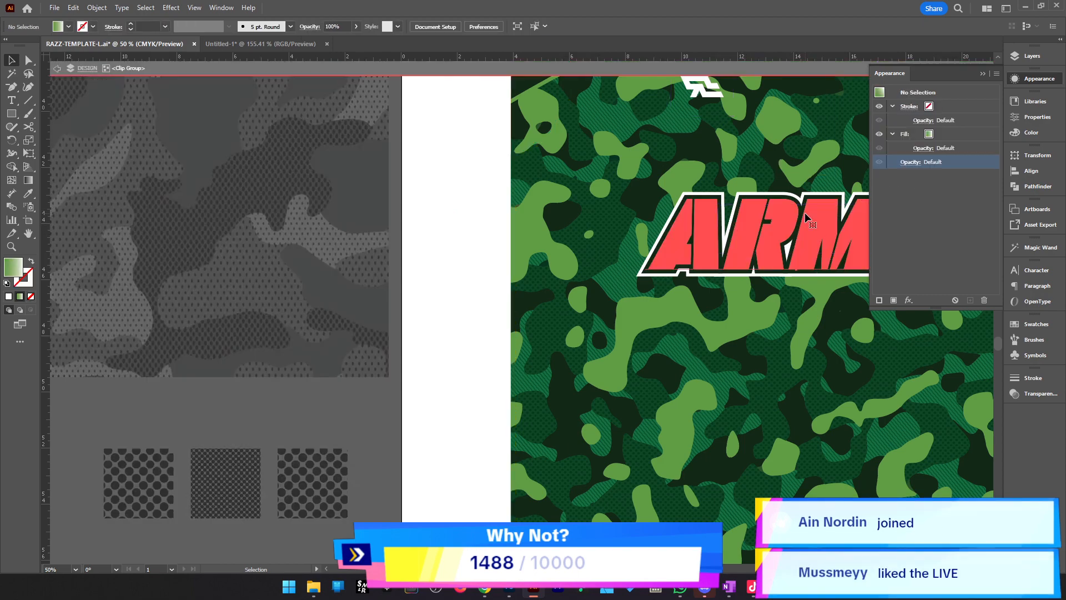
pyautogui.click(809, 220)
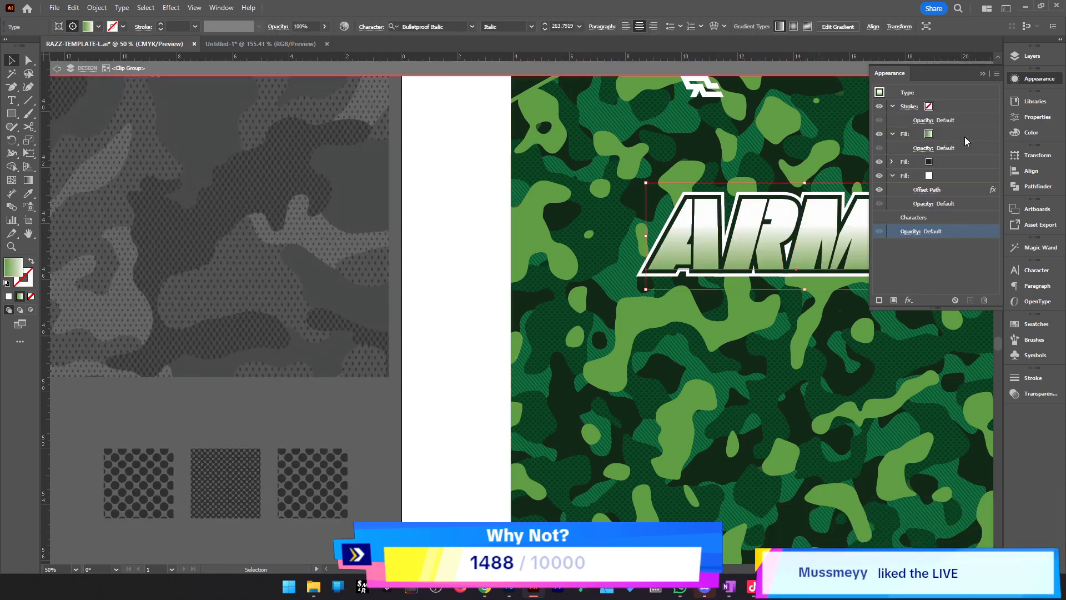
pyautogui.moveTo(704, 311); pyautogui.dragTo(383, 325)
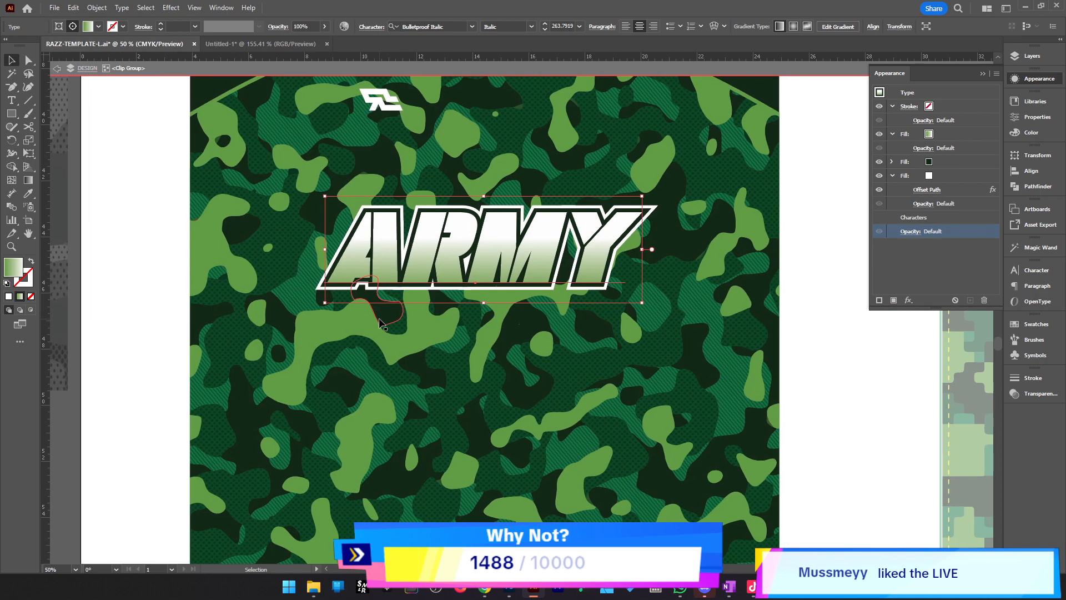
pyautogui.doubleClick(478, 268)
pyautogui.doubleClick(478, 268)
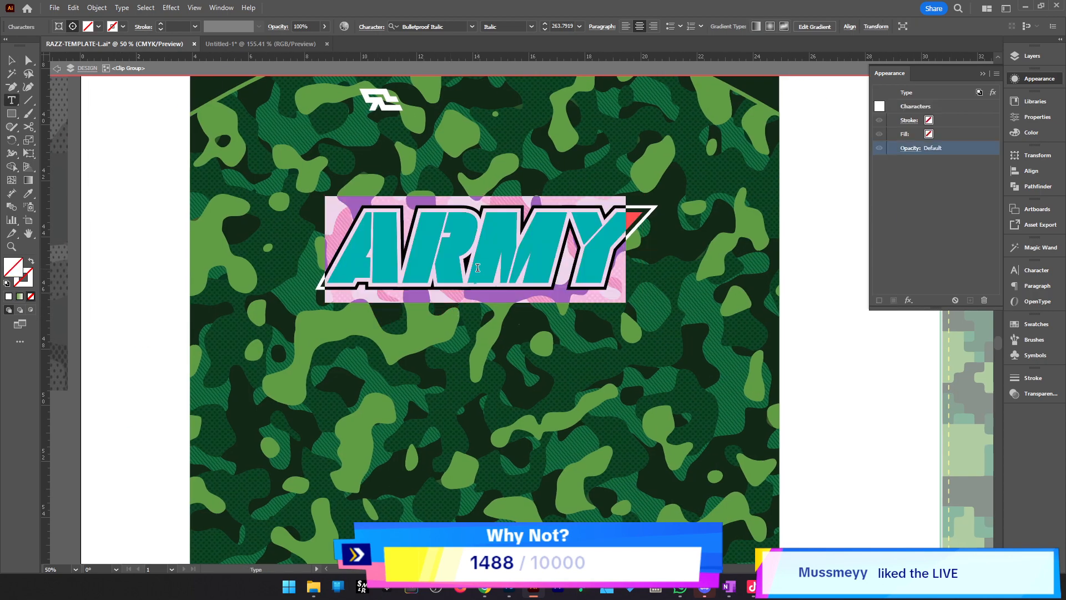
pyautogui.write('NAMA')
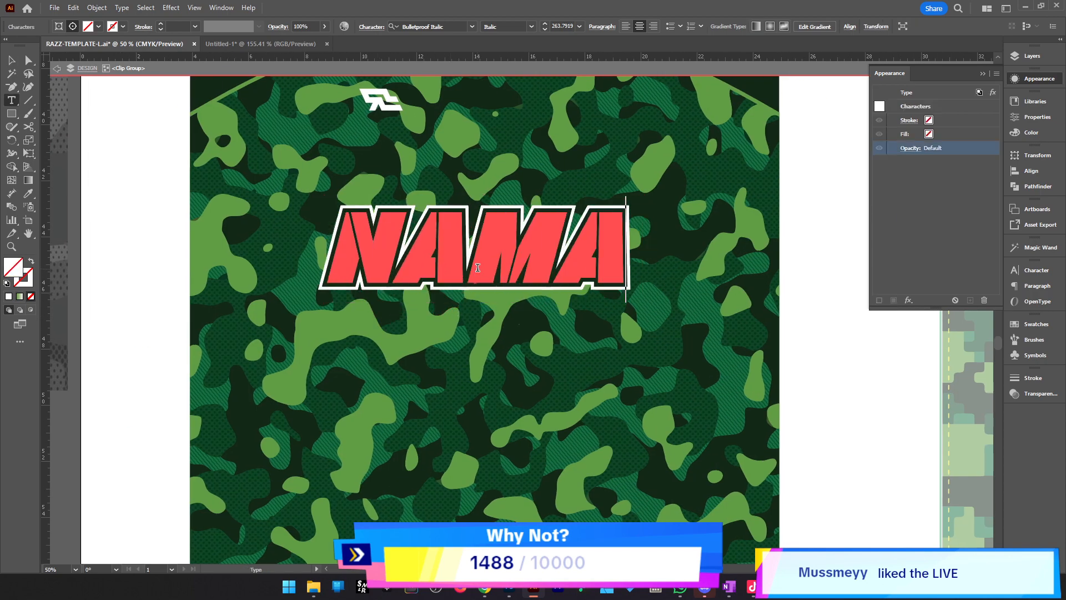
pyautogui.click(8, 63)
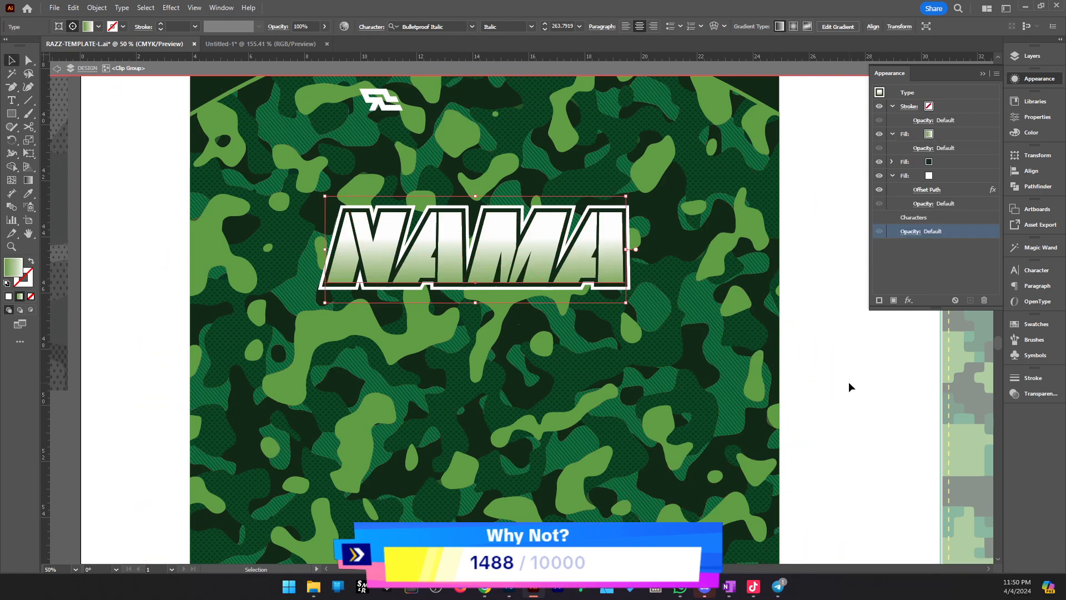
pyautogui.click(849, 381)
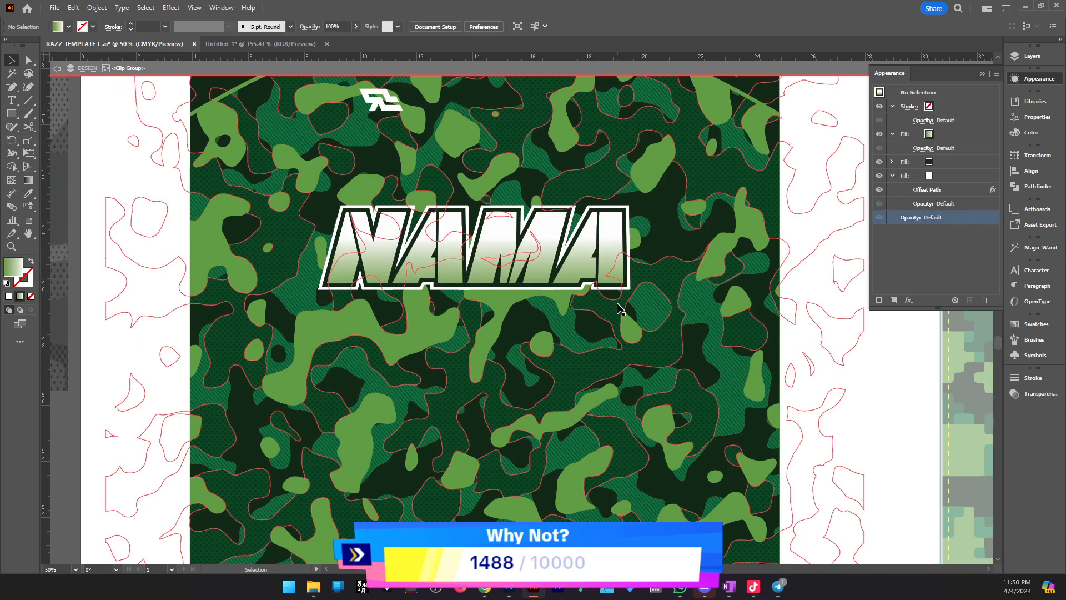
# Undo the NAMA text change and leave the front panel's clip group
pyautogui.hotkey('ctrl', 'z')
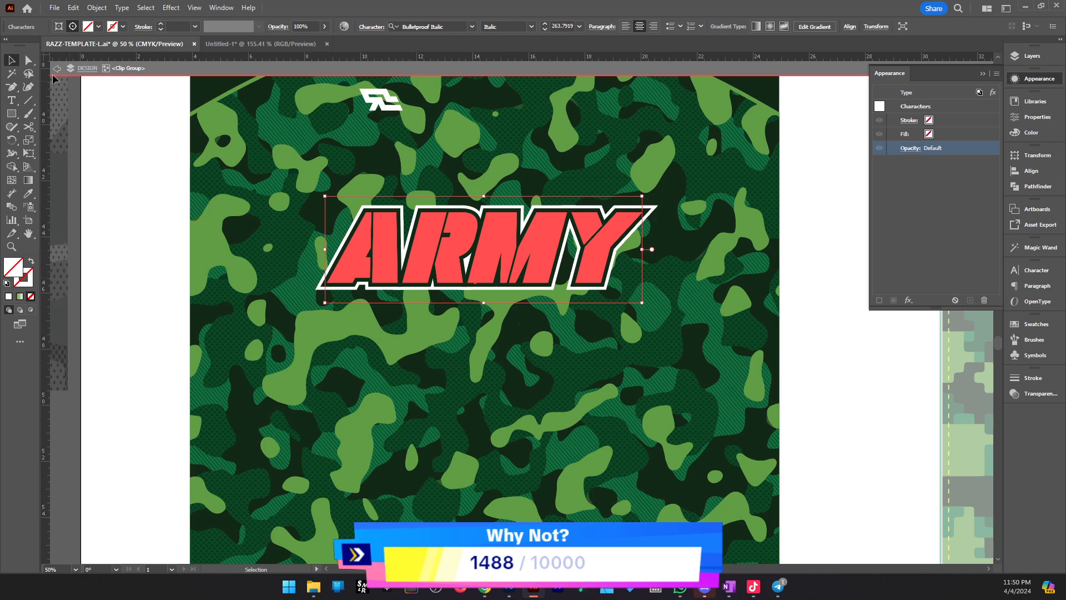
pyautogui.click(29, 60)
pyautogui.hotkey('ctrl', 'z')
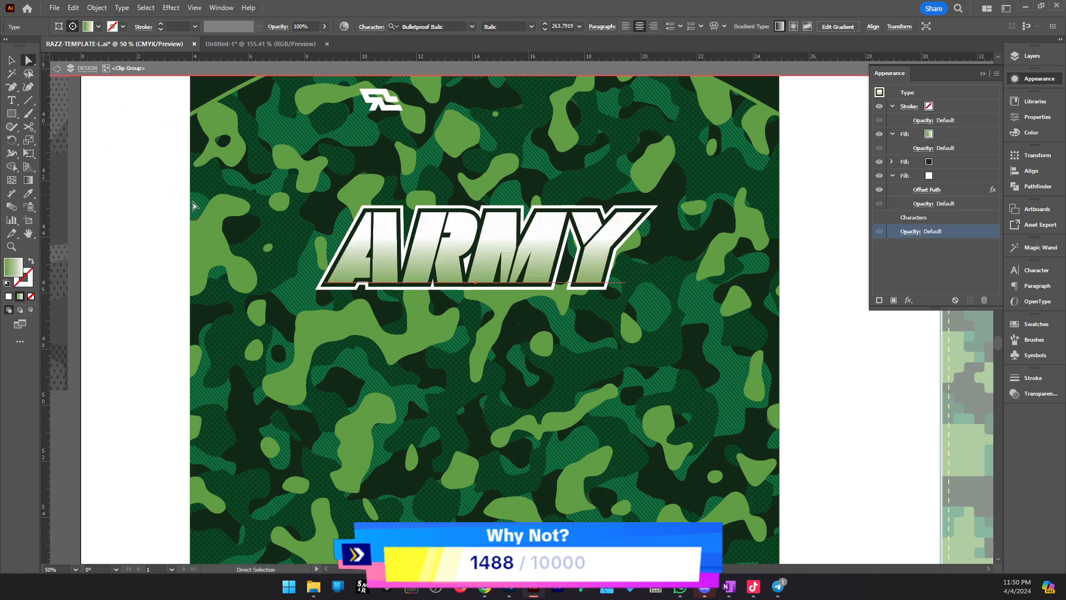
pyautogui.click(149, 265)
pyautogui.press('z')
pyautogui.keyDown('alt'); pyautogui.click(281, 256); pyautogui.keyUp('alt')
pyautogui.keyDown('alt'); pyautogui.click(282, 259); pyautogui.keyUp('alt')
pyautogui.press('v')
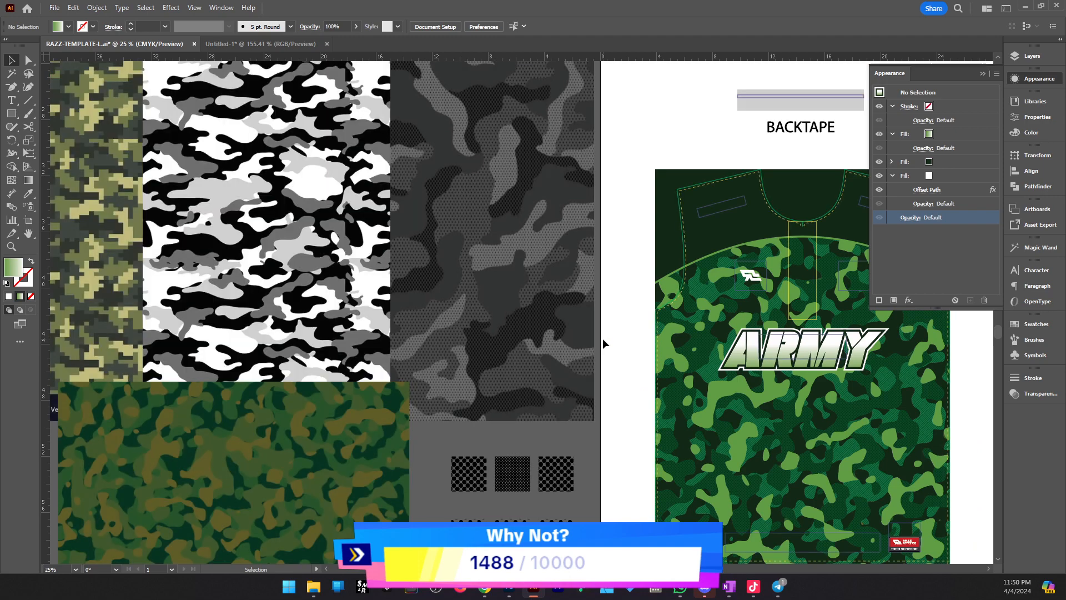
# Move the digital camouflage pattern off the back panel, out past the sleeve pieces
pyautogui.moveTo(601, 339); pyautogui.dragTo(404, 327)
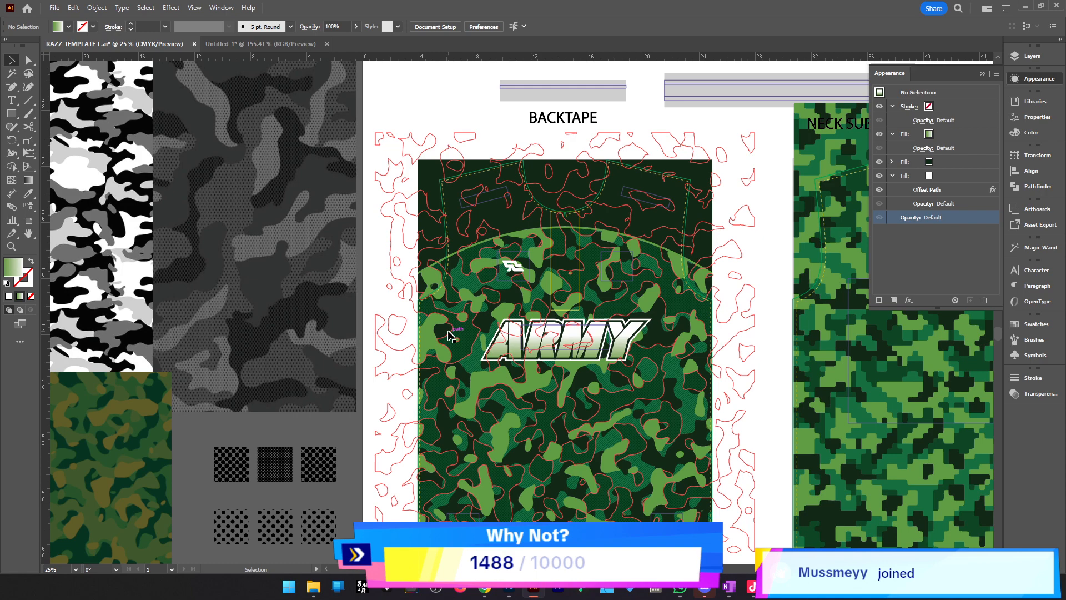
pyautogui.moveTo(792, 398); pyautogui.dragTo(501, 372)
pyautogui.press('z')
pyautogui.keyDown('alt'); pyautogui.click(501, 369); pyautogui.keyUp('alt')
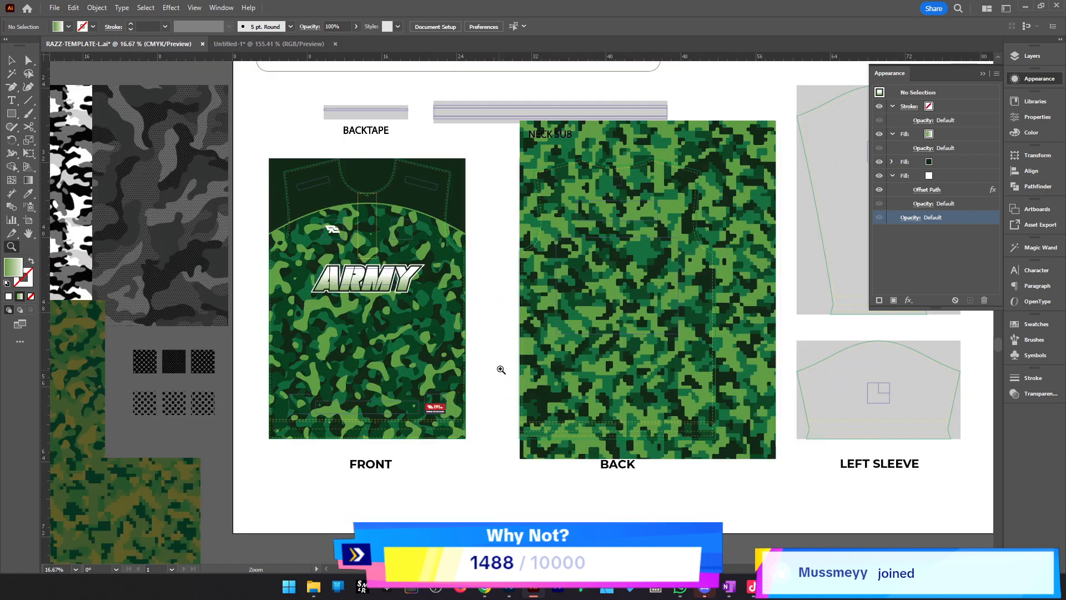
pyautogui.moveTo(557, 315); pyautogui.dragTo(583, 351)
pyautogui.press('v')
pyautogui.moveTo(706, 372); pyautogui.dragTo(898, 393)
pyautogui.moveTo(833, 397); pyautogui.dragTo(836, 370)
# Duplicate the front panel's clipped artwork onto the back panel and snap its lower corner to the panel's corner
pyautogui.press('z')
pyautogui.click(320, 239)
pyautogui.moveTo(426, 318); pyautogui.dragTo(463, 265)
pyautogui.press('v')
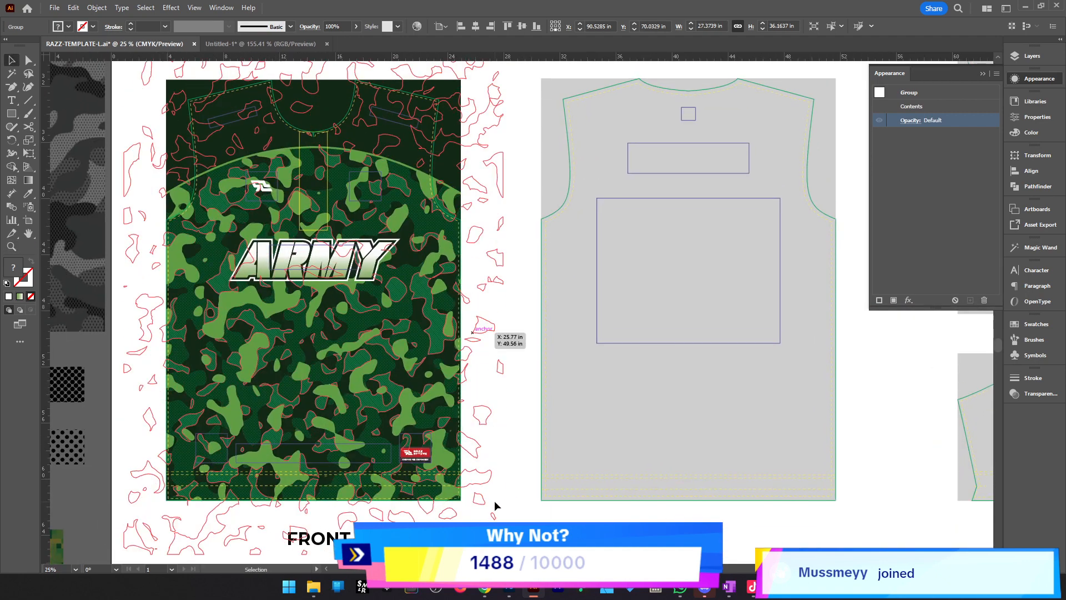
pyautogui.moveTo(493, 502); pyautogui.dragTo(164, 84)
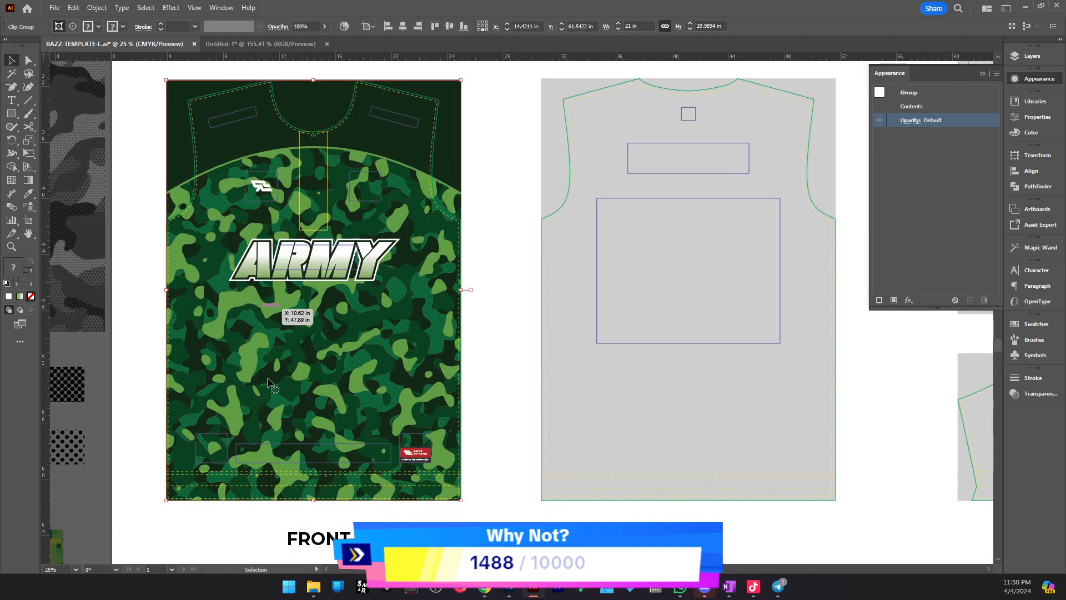
pyautogui.moveTo(268, 387); pyautogui.dragTo(650, 388)
pyautogui.press('a')
pyautogui.moveTo(547, 502); pyautogui.dragTo(543, 504)
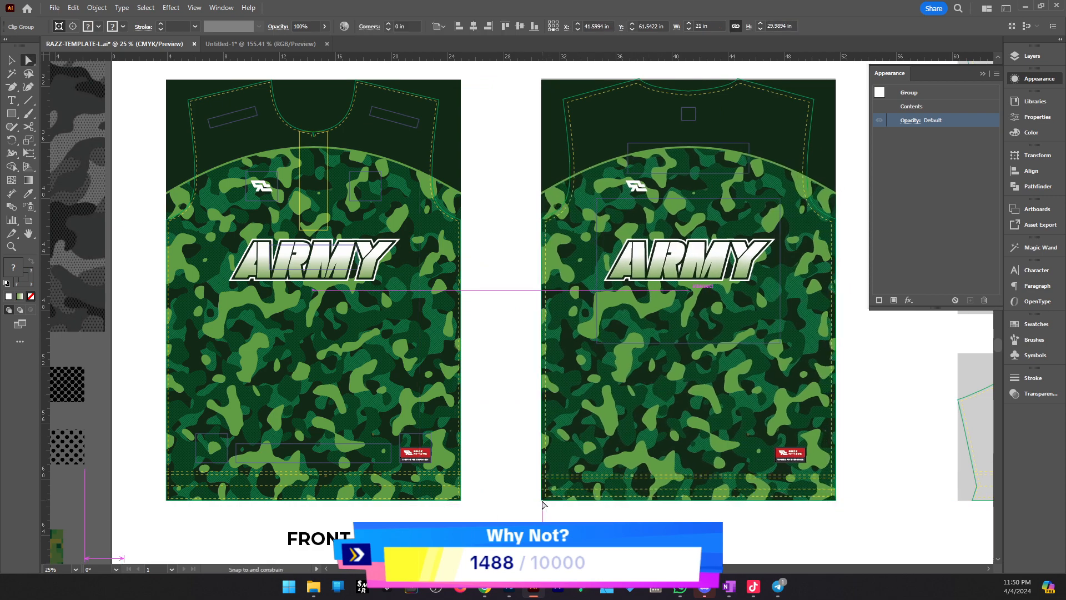
pyautogui.press('v')
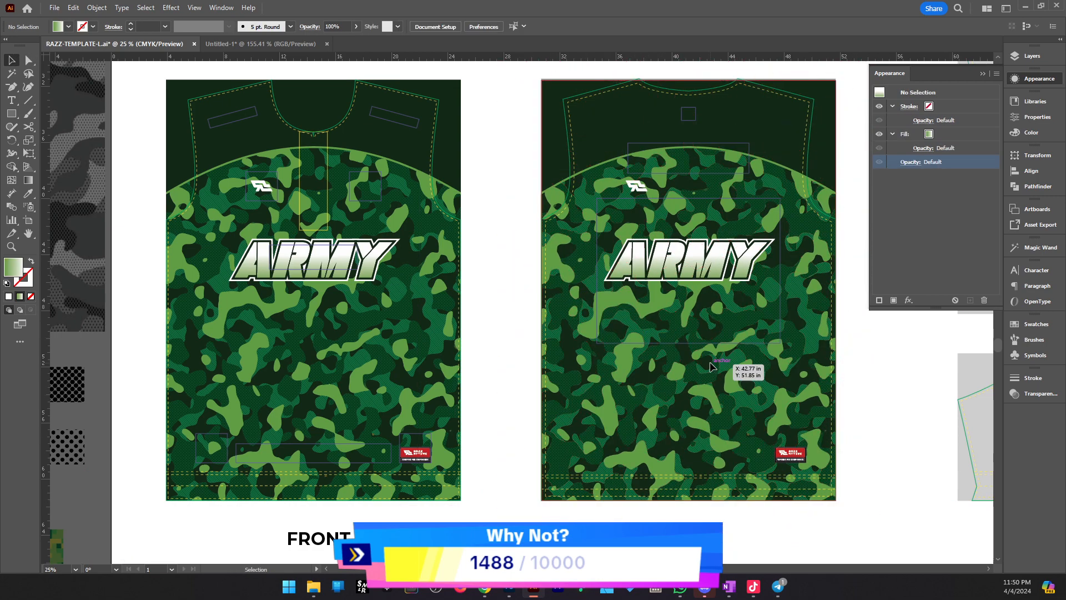
# Isolate the camouflage group inside the back panel's artwork and reflect it across the vertical axis
pyautogui.doubleClick(712, 366)
pyautogui.doubleClick(728, 341)
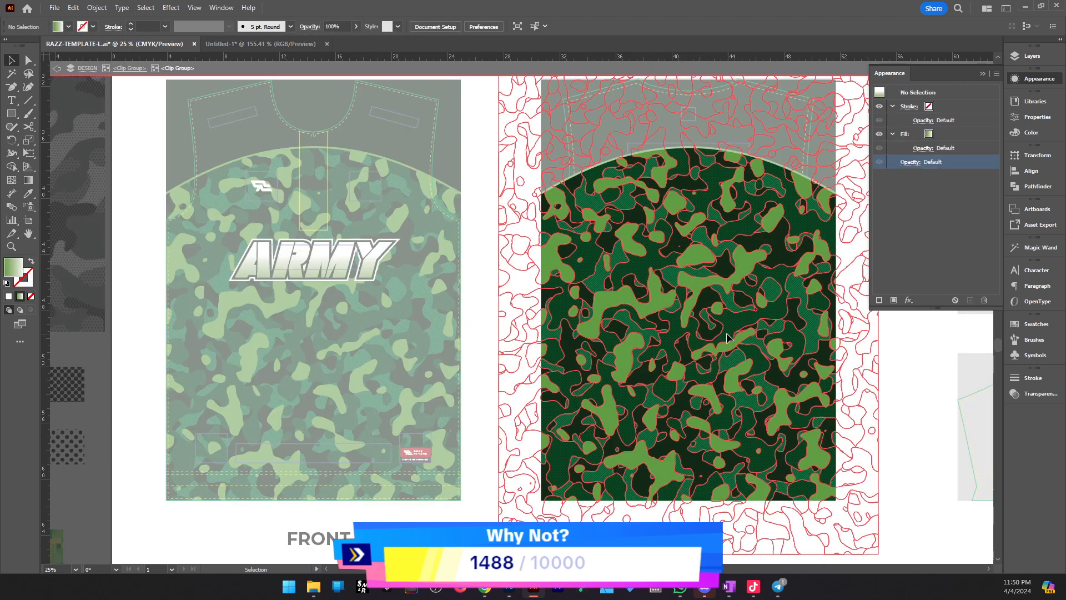
pyautogui.moveTo(727, 341); pyautogui.dragTo(625, 397)
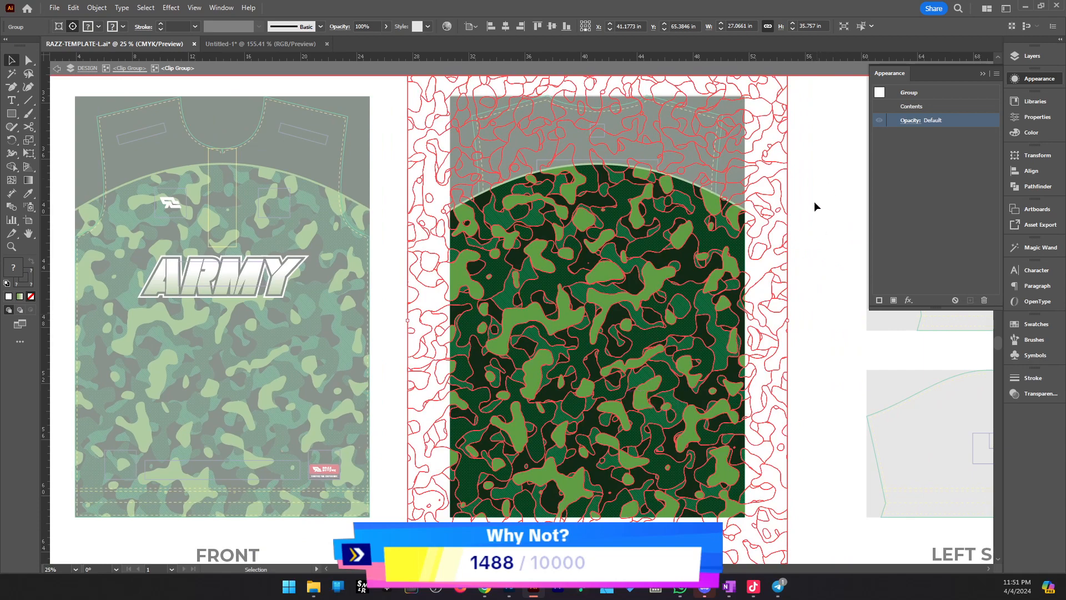
pyautogui.scroll(2, 785, 255)
pyautogui.rightClick(657, 367)
pyautogui.moveTo(741, 306)
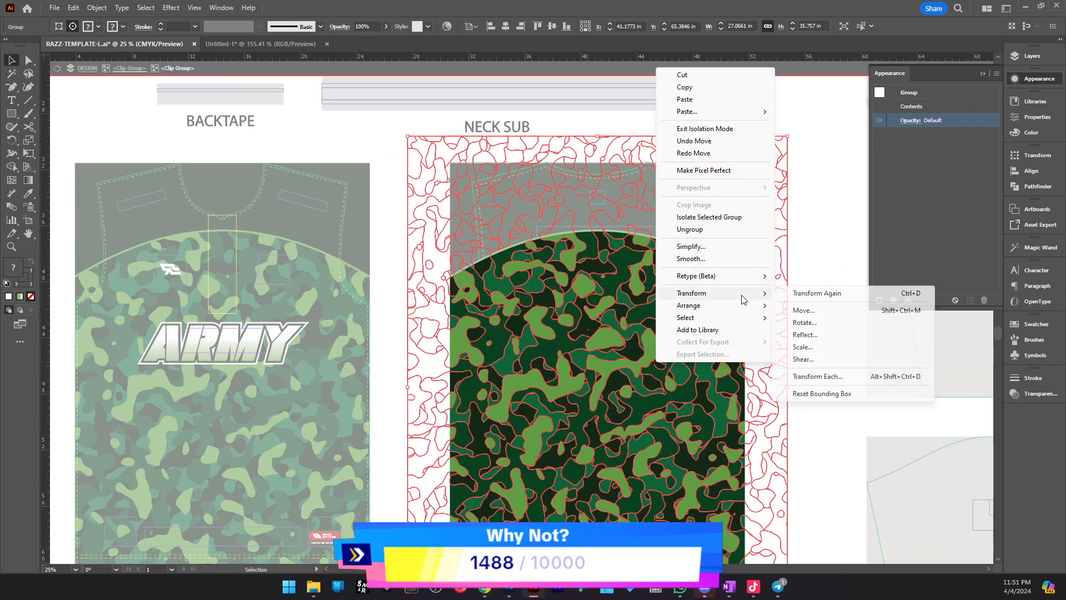
pyautogui.click(812, 336)
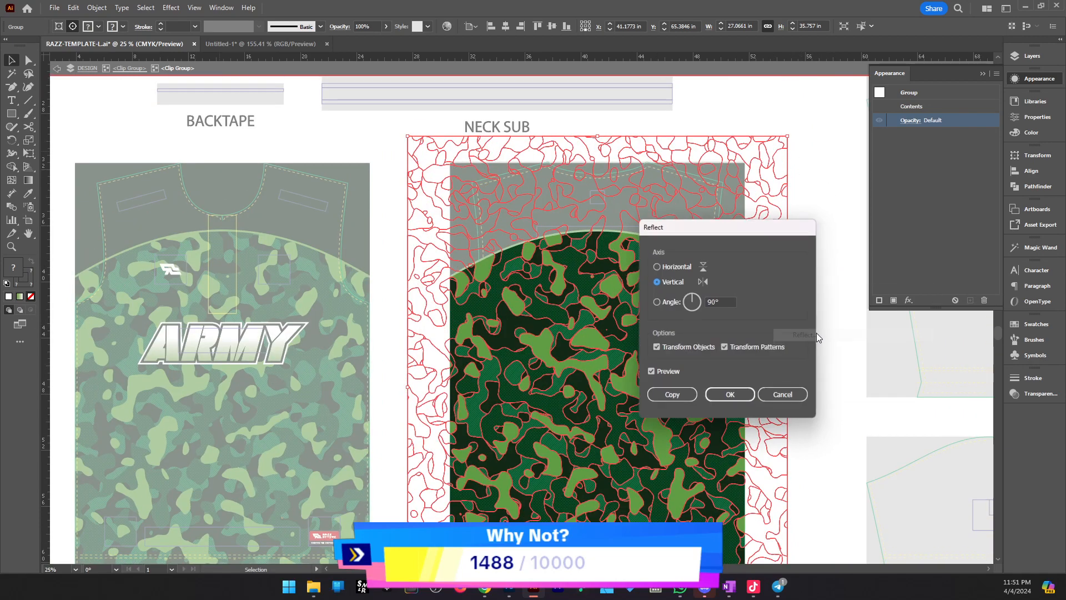
pyautogui.click(730, 395)
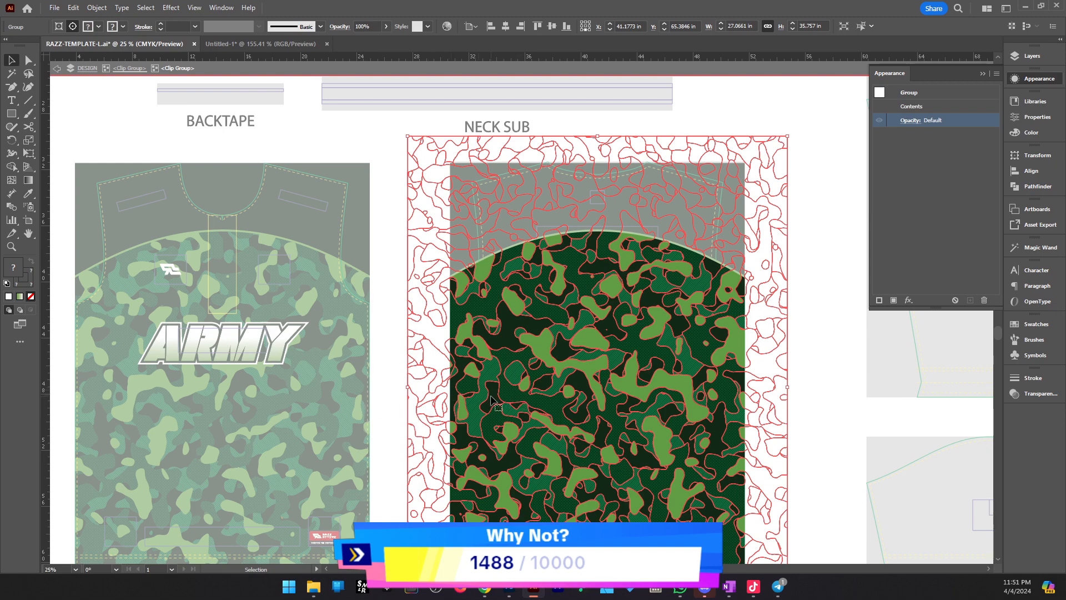
# Shift the reflected camouflage group up across the back panel and leave its isolation
pyautogui.moveTo(506, 401); pyautogui.dragTo(616, 335)
pyautogui.doubleClick(763, 137)
# Isolate the back panel's clipped artwork and select its ARMY lettering
pyautogui.press('z')
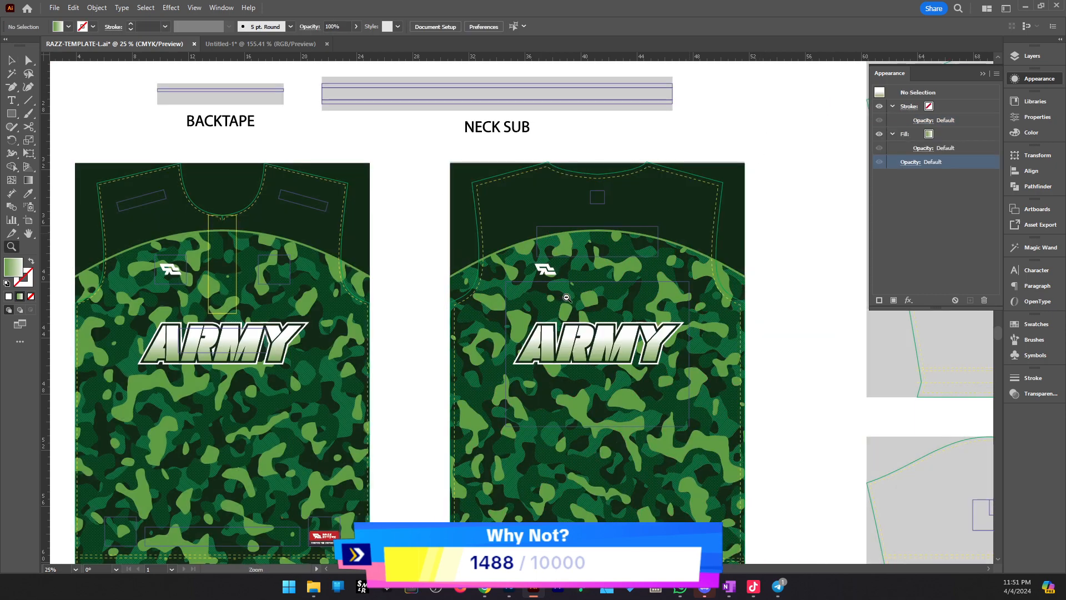
pyautogui.keyDown('alt'); pyautogui.click(574, 305); pyautogui.keyUp('alt')
pyautogui.moveTo(542, 394); pyautogui.dragTo(466, 404)
pyautogui.click(457, 364)
pyautogui.keyDown('alt'); pyautogui.click(464, 313); pyautogui.keyUp('alt')
pyautogui.click(623, 271)
pyautogui.press('v')
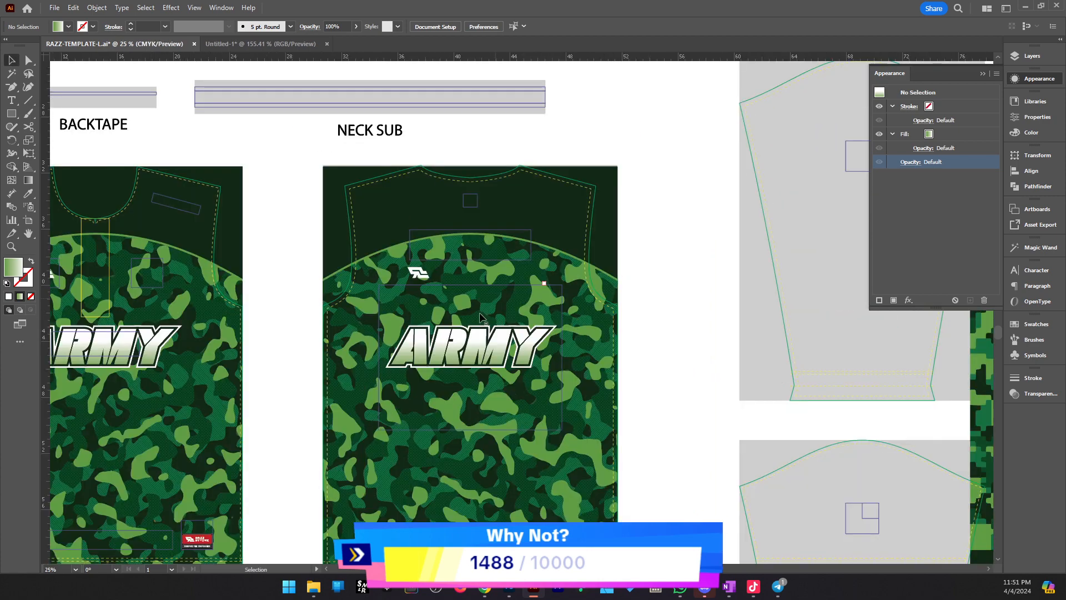
pyautogui.click(482, 335)
pyautogui.doubleClick(483, 336)
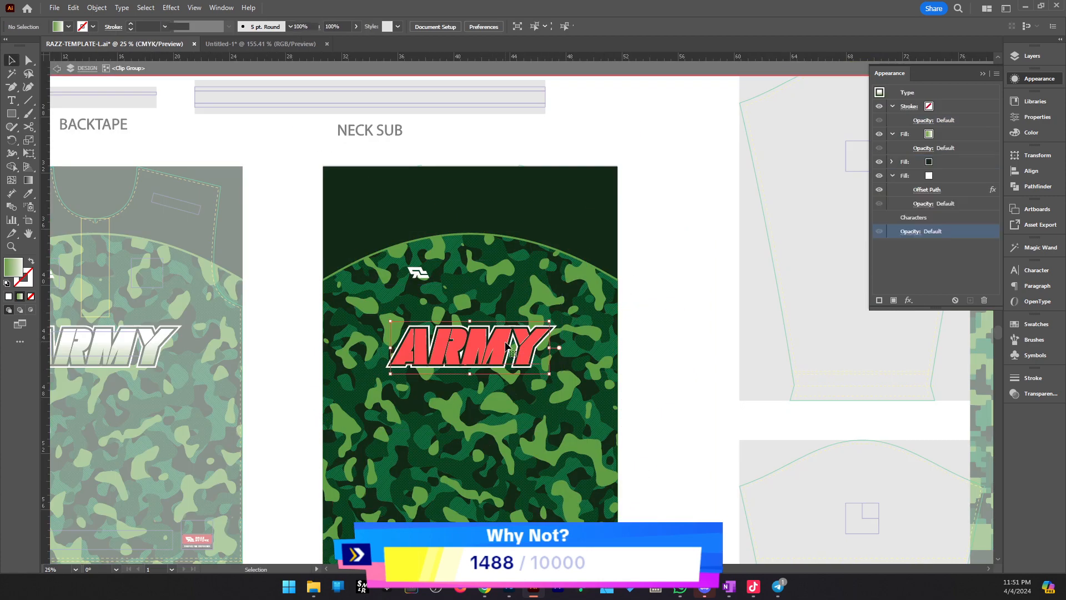
pyautogui.press('Delete')
pyautogui.click(573, 547)
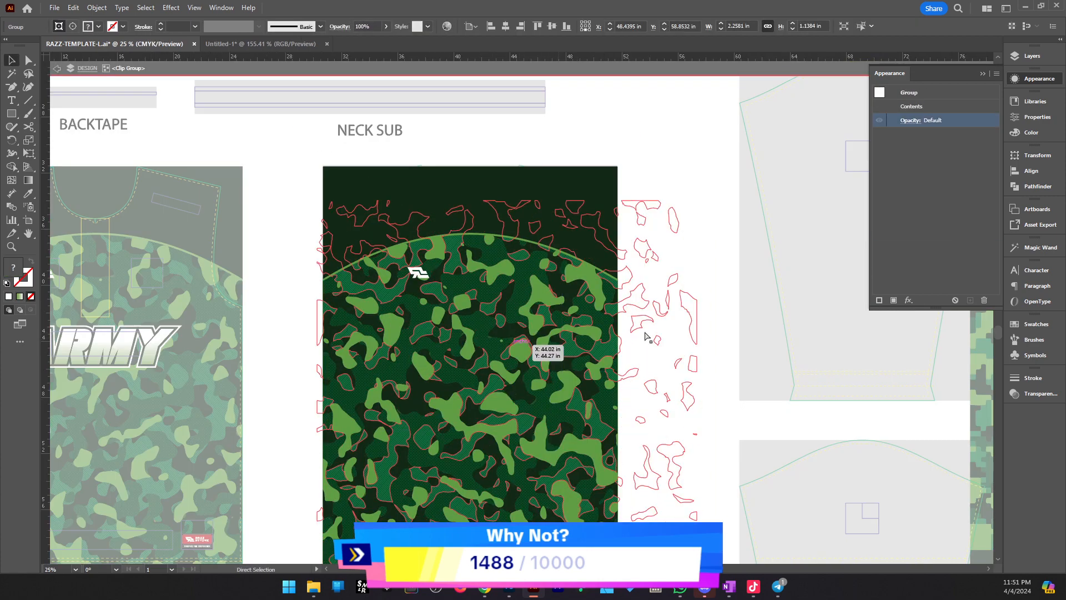
pyautogui.hotkey('ctrl', 'z')
# Replace the back panel's ARMY lettering with the text NAMA
pyautogui.press('z')
pyautogui.click(470, 353)
pyautogui.press('v')
pyautogui.click(545, 311)
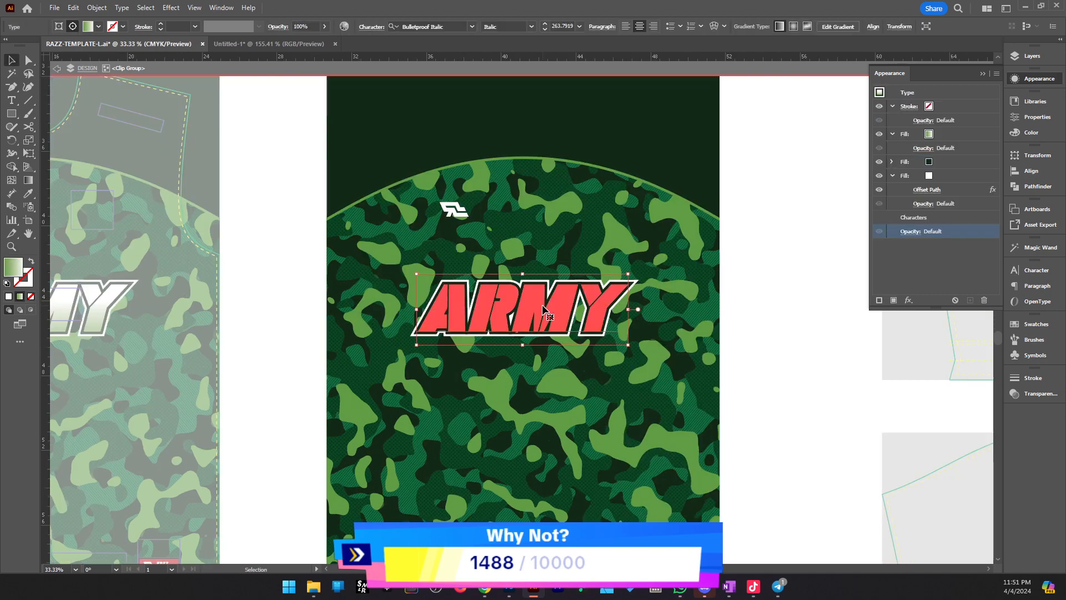
pyautogui.doubleClick(545, 311)
pyautogui.doubleClick(546, 309)
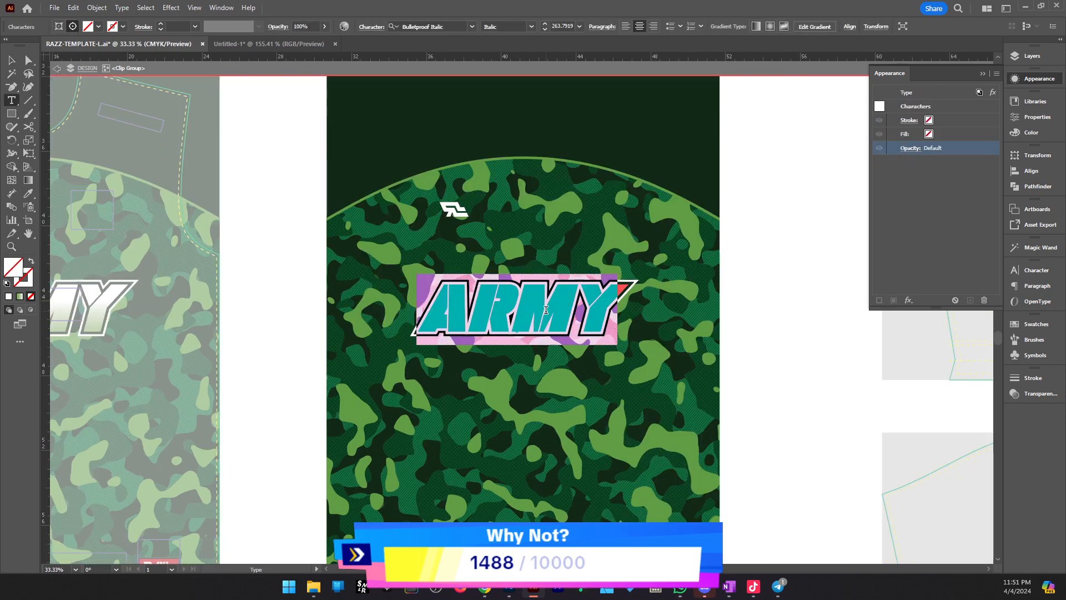
pyautogui.write('NAMA')
pyautogui.click(12, 60)
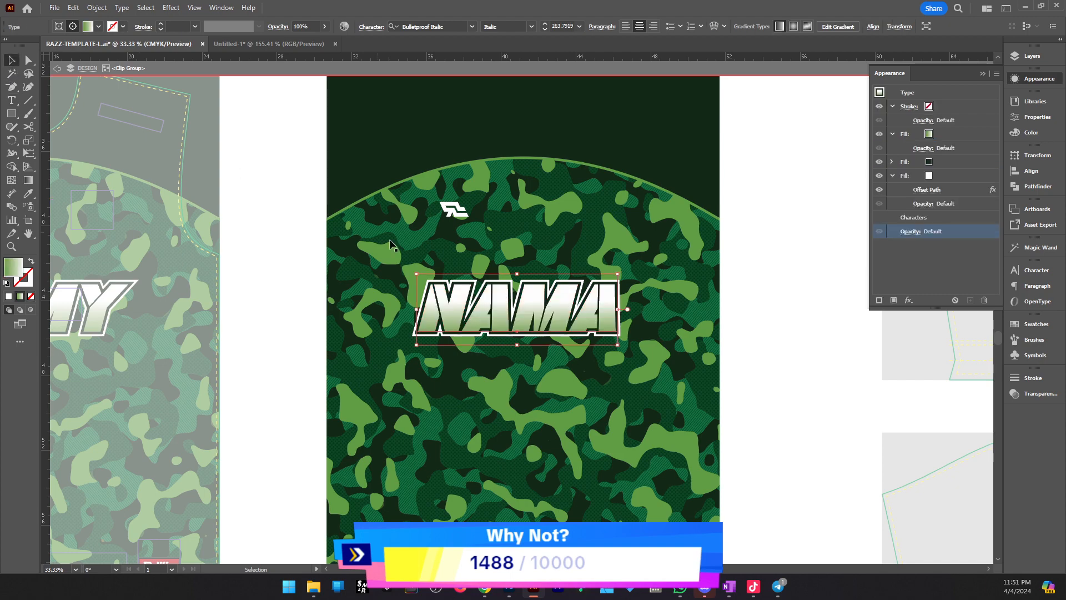
pyautogui.hotkey('ctrl', 'shift', 'a')
pyautogui.hotkey('ctrl', 'z')
pyautogui.hotkey('ctrl', 'z')
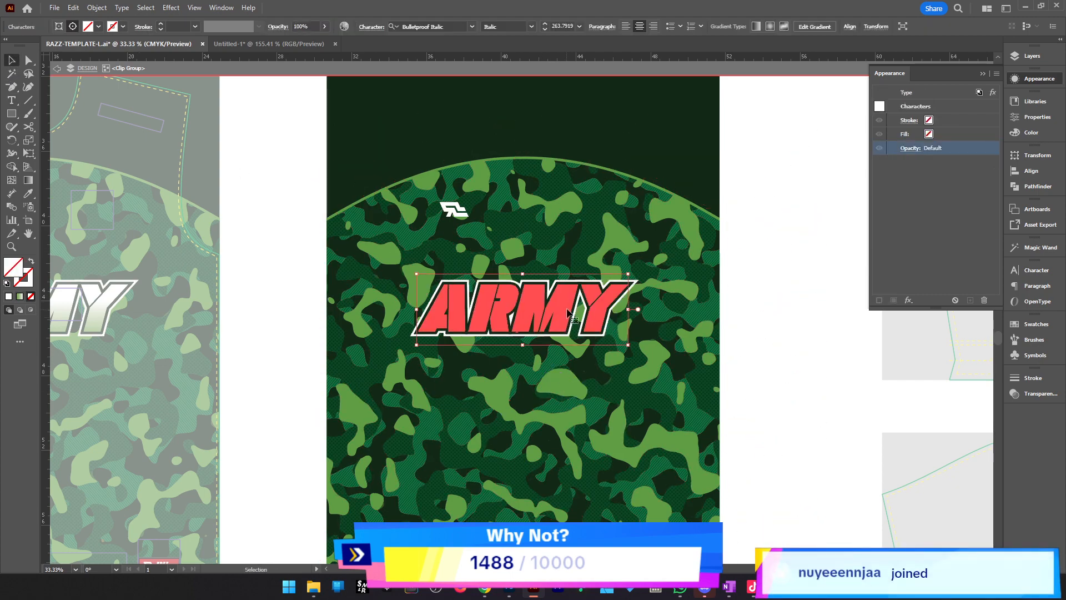
pyautogui.hotkey('ctrl', 'shift', 'z')
# Duplicate the NAMA lettering straight below itself and change the copy's text to 10
pyautogui.moveTo(581, 314); pyautogui.dragTo(582, 404)
pyautogui.doubleClick(578, 403)
pyautogui.hotkey('ctrl', 'a')
pyautogui.write('10')
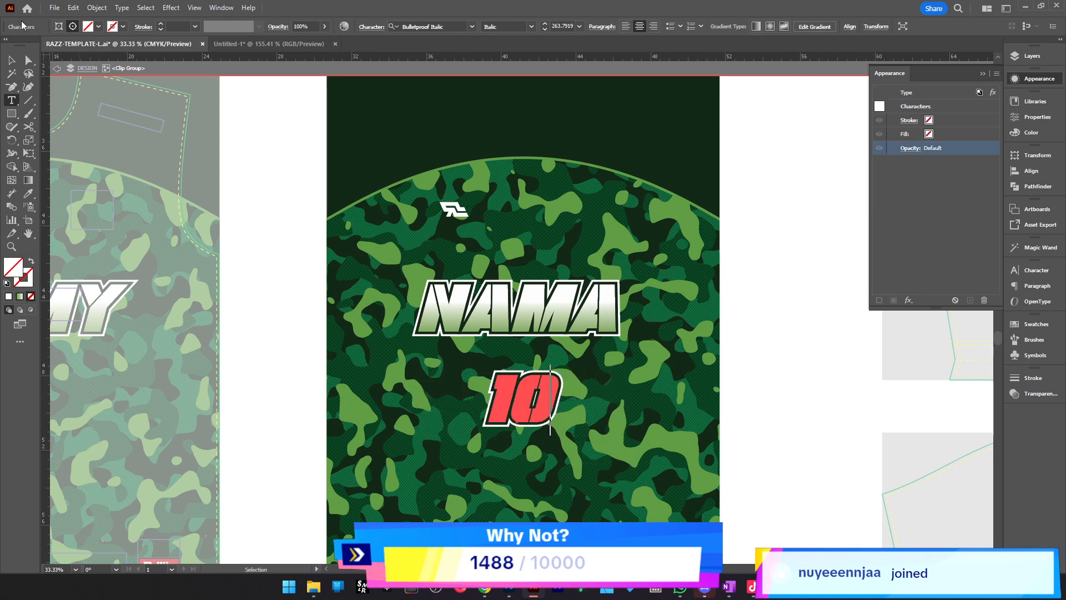
pyautogui.click(11, 59)
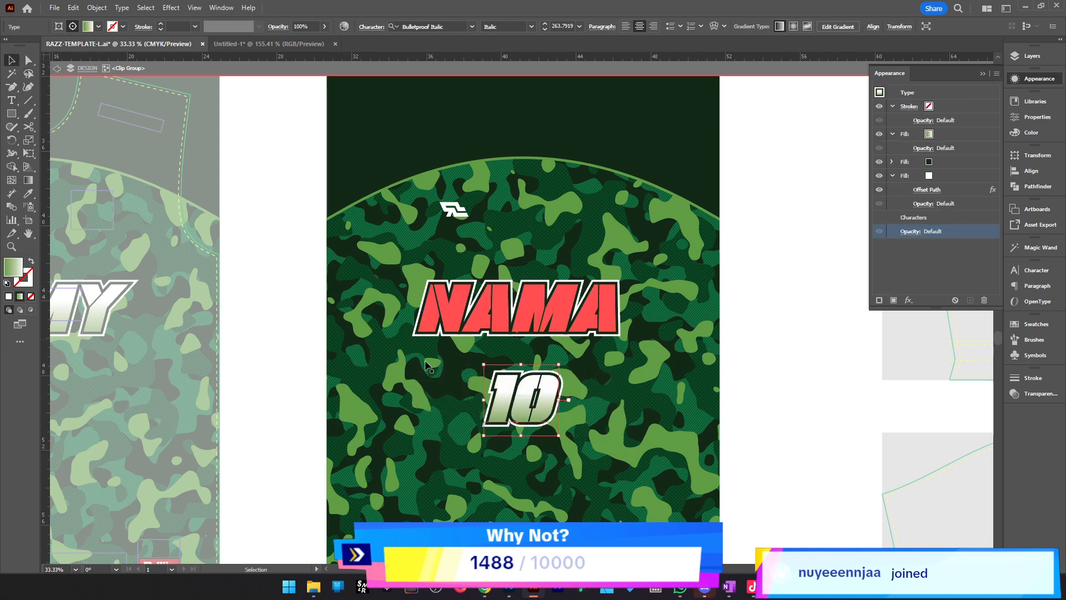
pyautogui.moveTo(559, 433); pyautogui.dragTo(633, 444)
pyautogui.hotkey('ctrl', 'z')
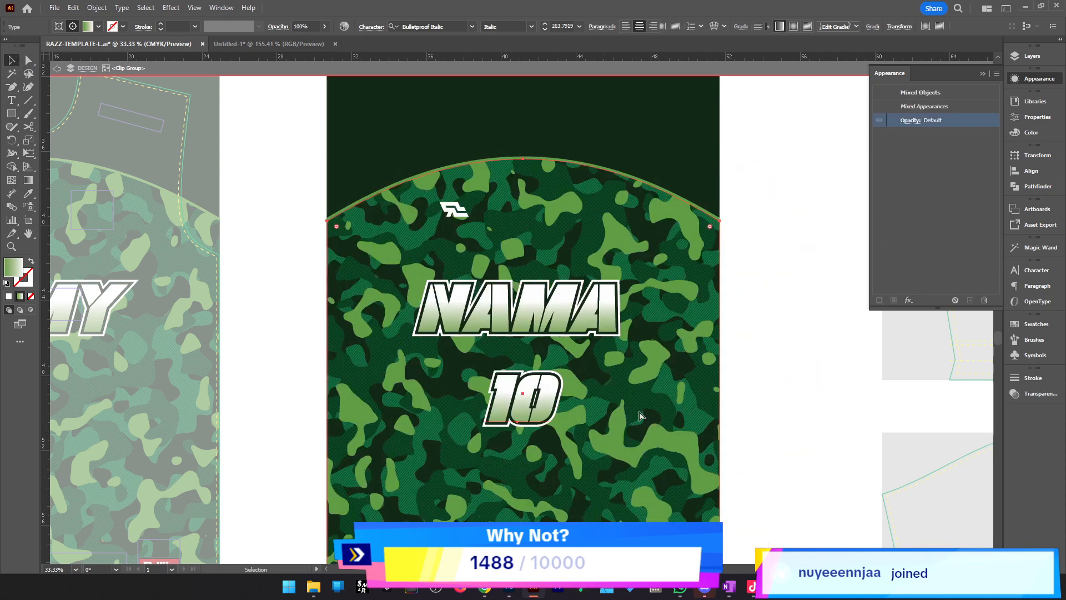
pyautogui.hotkey('ctrl', 'shift', 'a')
# Enlarge the number 10 proportionally to a font size of about 725 pt
pyautogui.click(535, 400)
pyautogui.moveTo(559, 436); pyautogui.dragTo(687, 497)
# Take NAMA and the number 10 out of the clip group and place them directly over the back panel
pyautogui.scroll(-1, 370, 346)
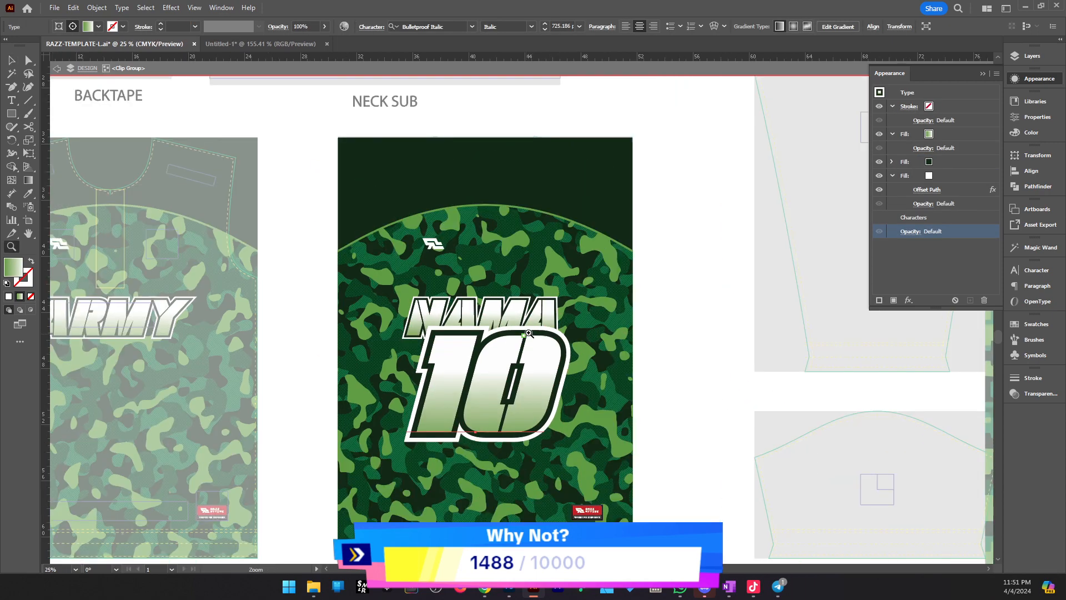
pyautogui.keyDown('shift'); pyautogui.click(526, 302); pyautogui.keyUp('shift')
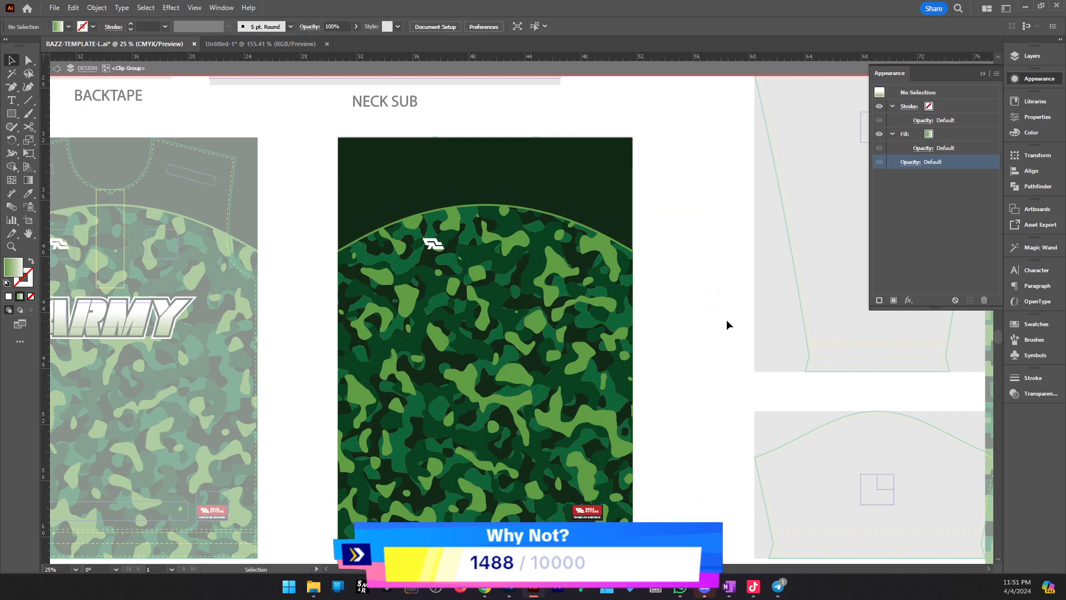
pyautogui.doubleClick(727, 318)
pyautogui.keyDown('ctrl'); pyautogui.click(493, 302); pyautogui.keyUp('ctrl')
pyautogui.click(761, 355)
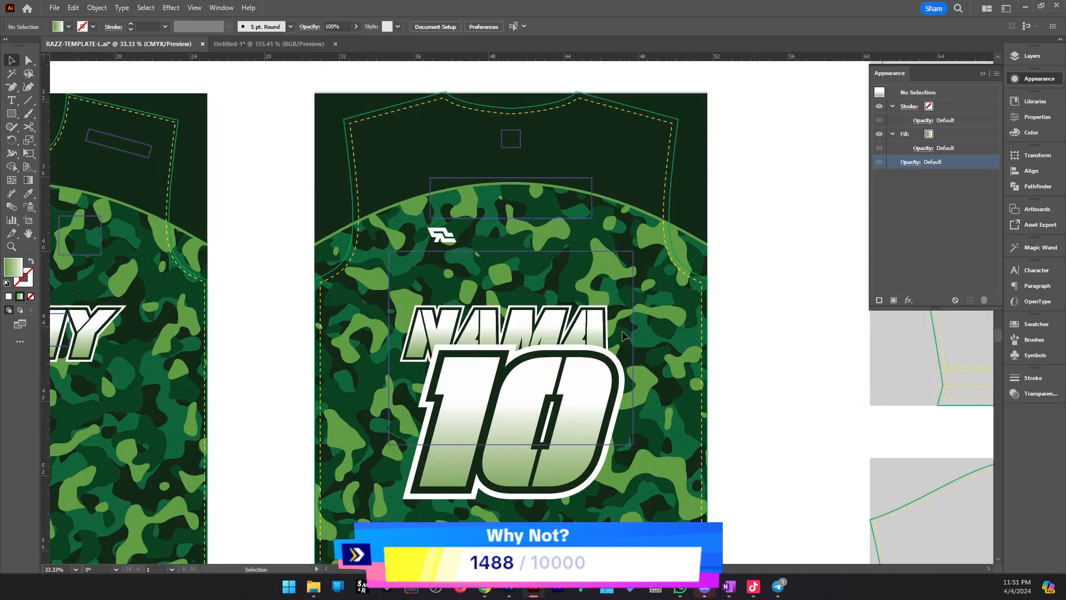
# Delete the small white logo from the back panel's clipped artwork and leave isolation
pyautogui.doubleClick(446, 242)
pyautogui.click(446, 241)
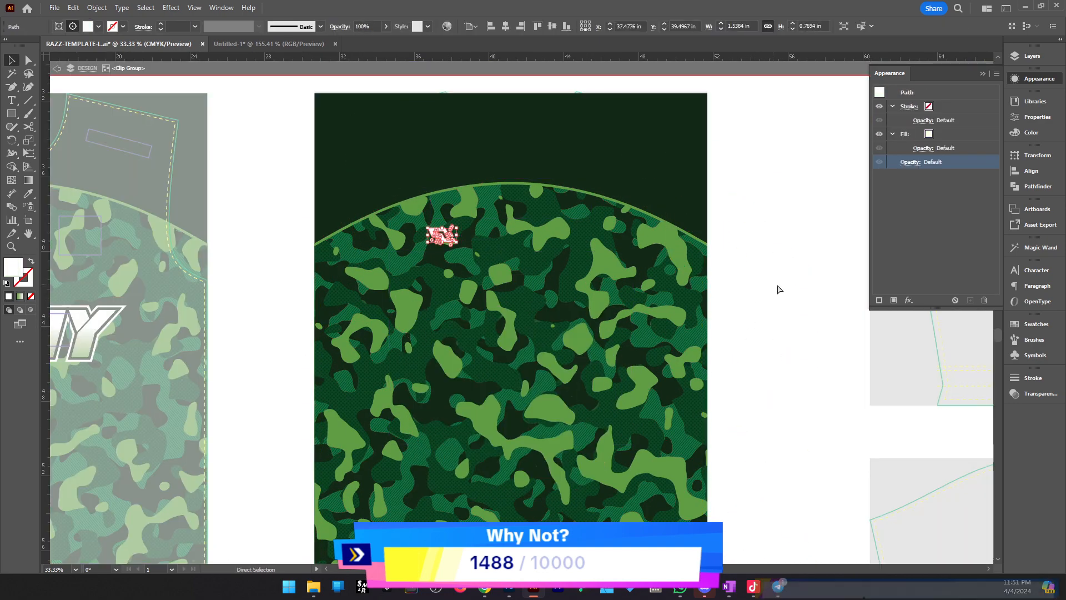
pyautogui.press('Delete')
pyautogui.doubleClick(784, 292)
# Move the NAMA lettering up into the upper-back name guide box and reduce it to about 140 pt
pyautogui.moveTo(559, 328); pyautogui.dragTo(559, 200)
pyautogui.hotkey('ctrl', 'space')
pyautogui.keyDown('ctrl'); pyautogui.click(506, 202); pyautogui.keyUp('ctrl')
pyautogui.click(825, 374)
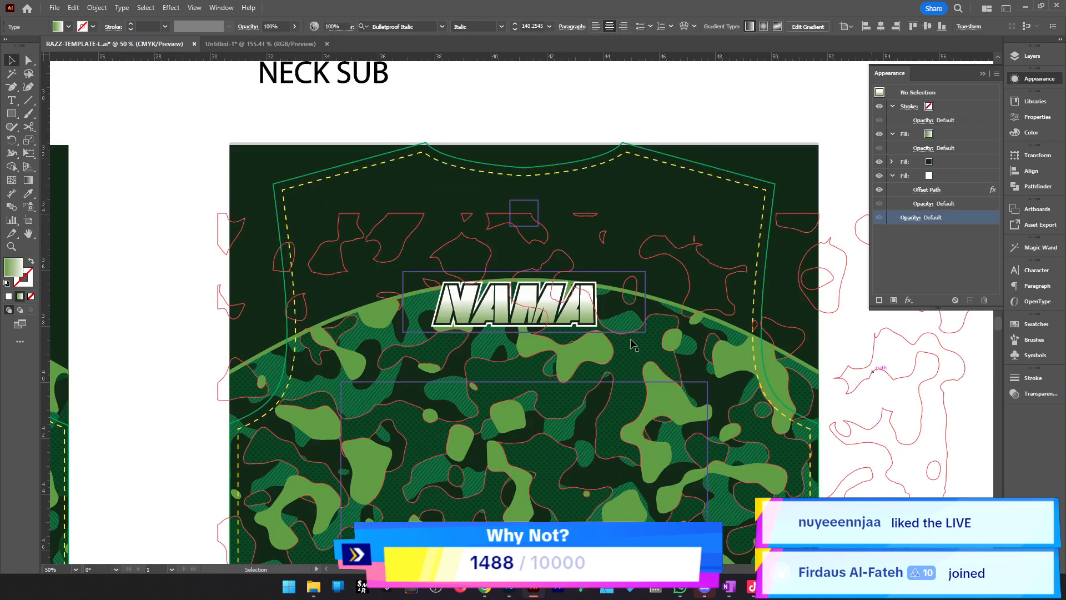
# Replace the NAMA lettering with a long sample player name to test its width
pyautogui.hotkey('ctrl', 'space')
pyautogui.keyDown('ctrl'); pyautogui.keyDown('alt'); pyautogui.click(511, 320); pyautogui.keyUp('alt'); pyautogui.keyUp('ctrl')
pyautogui.keyDown('ctrl'); pyautogui.click(511, 318); pyautogui.keyUp('ctrl')
pyautogui.press('t')
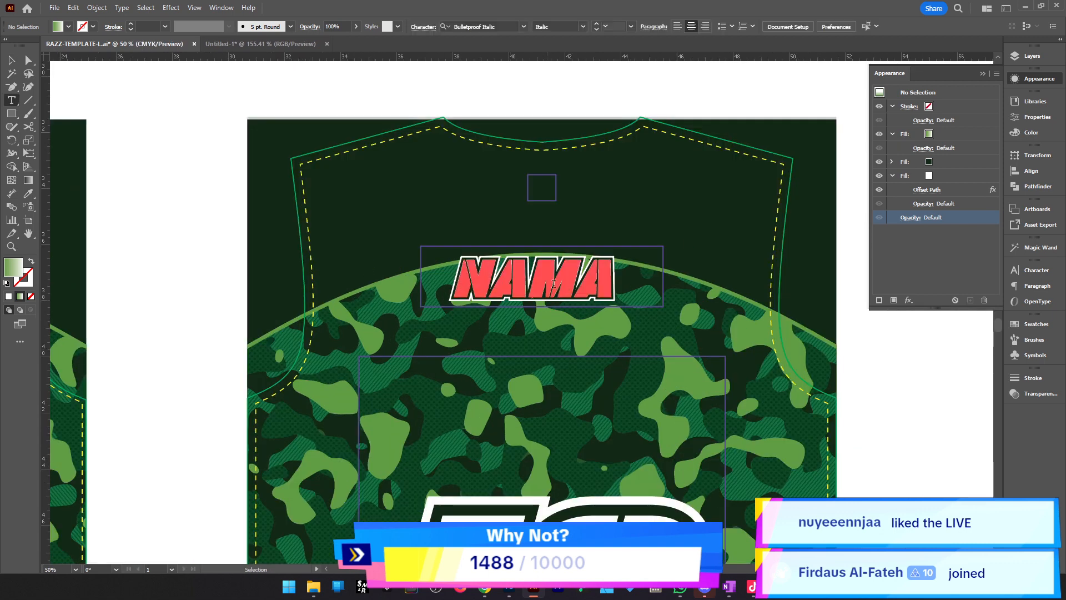
pyautogui.click(554, 284)
pyautogui.hotkey('ctrl', 'a')
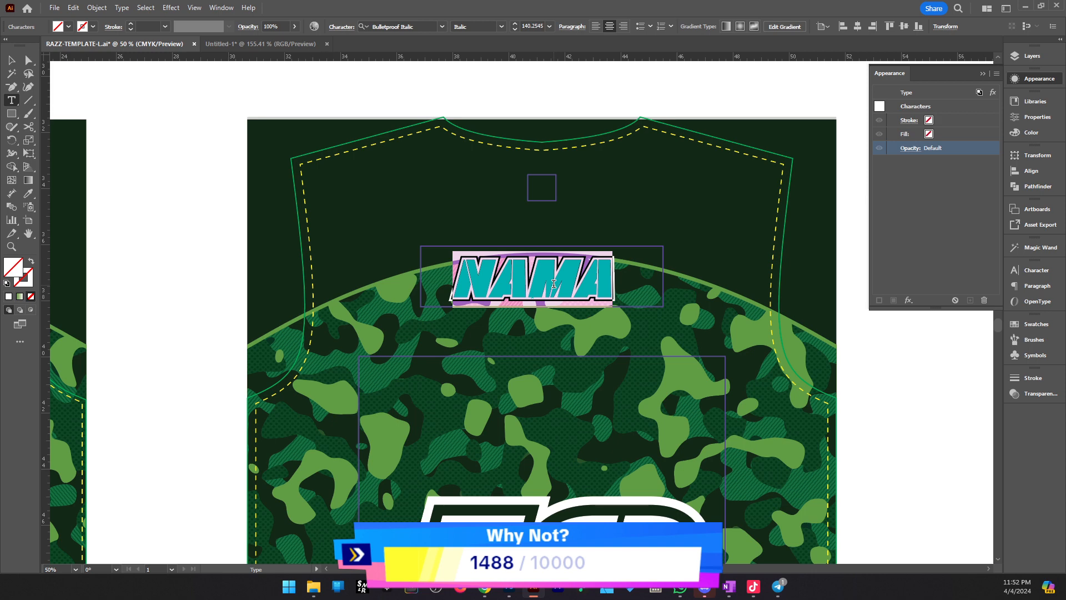
pyautogui.write('KAMAR')
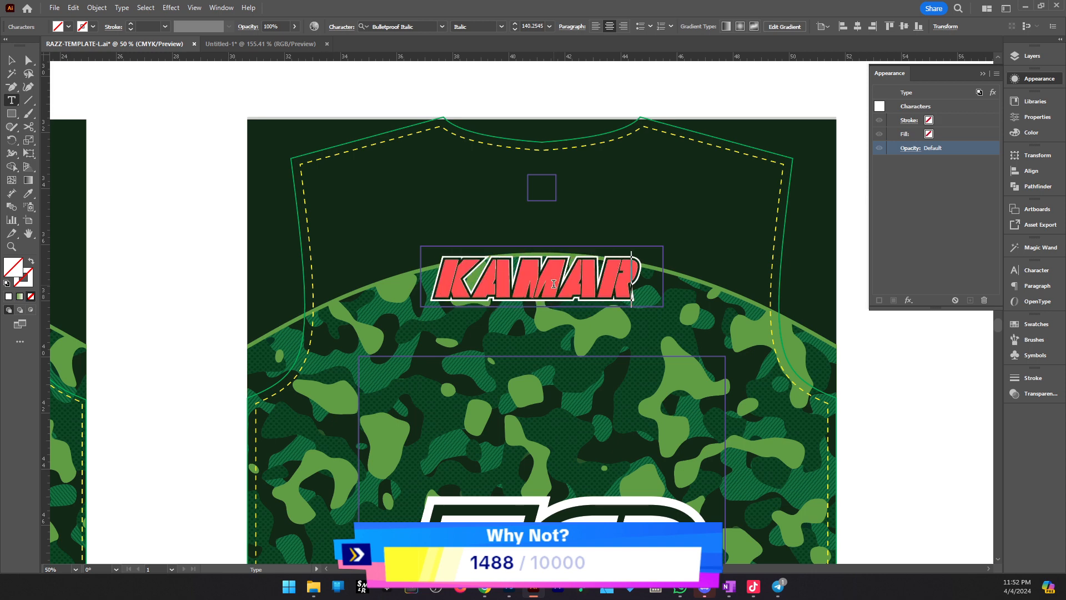
pyautogui.write('UDDIN')
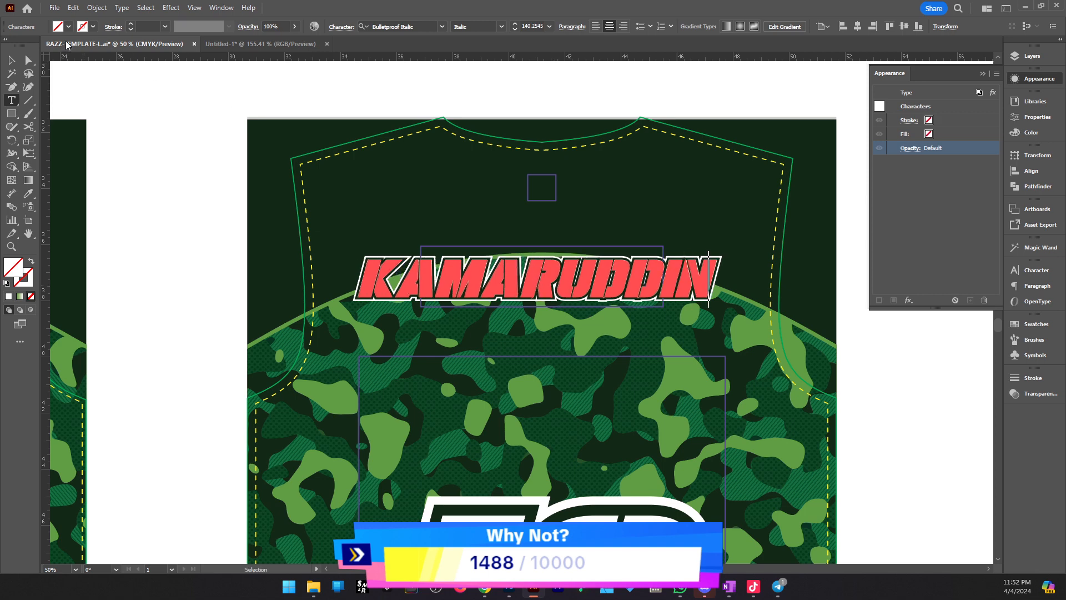
pyautogui.click(17, 58)
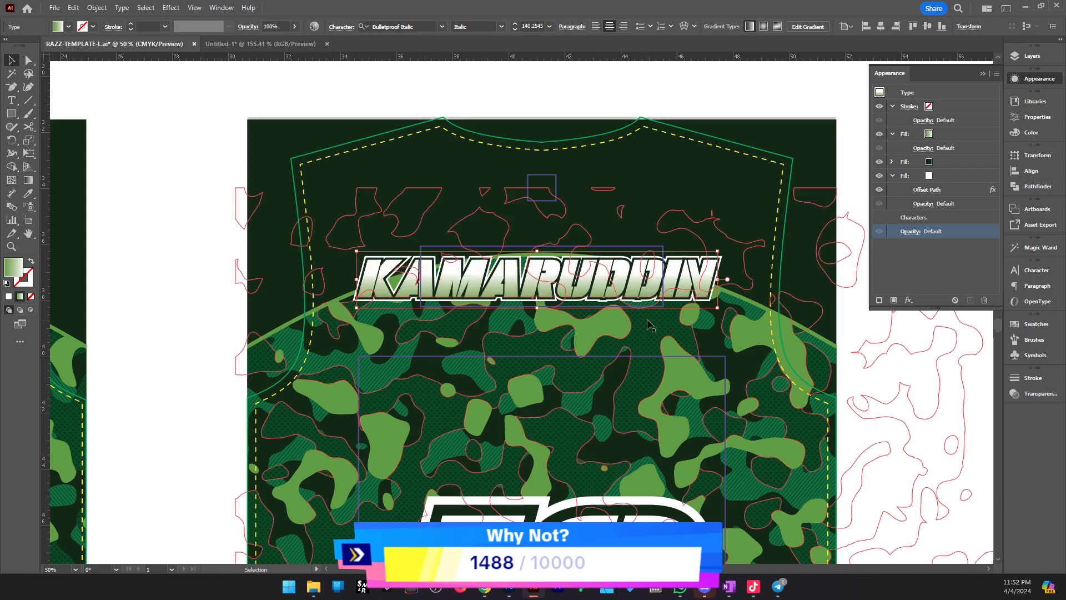
# Resize the long player name around its centre to a font size of about 116 pt
pyautogui.moveTo(354, 283); pyautogui.dragTo(390, 282)
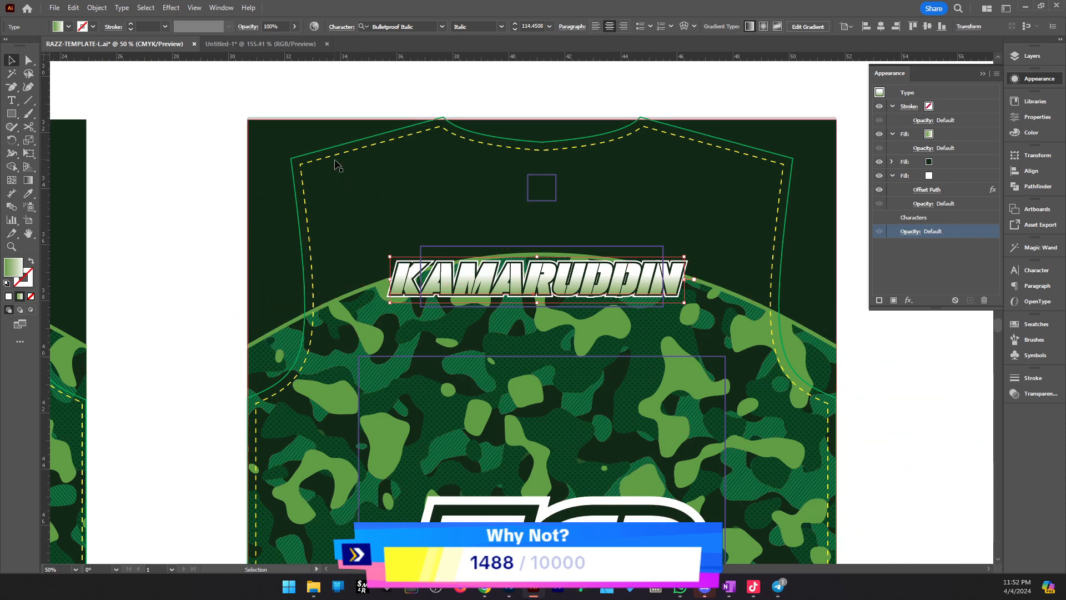
pyautogui.scroll(-2, 337, 165)
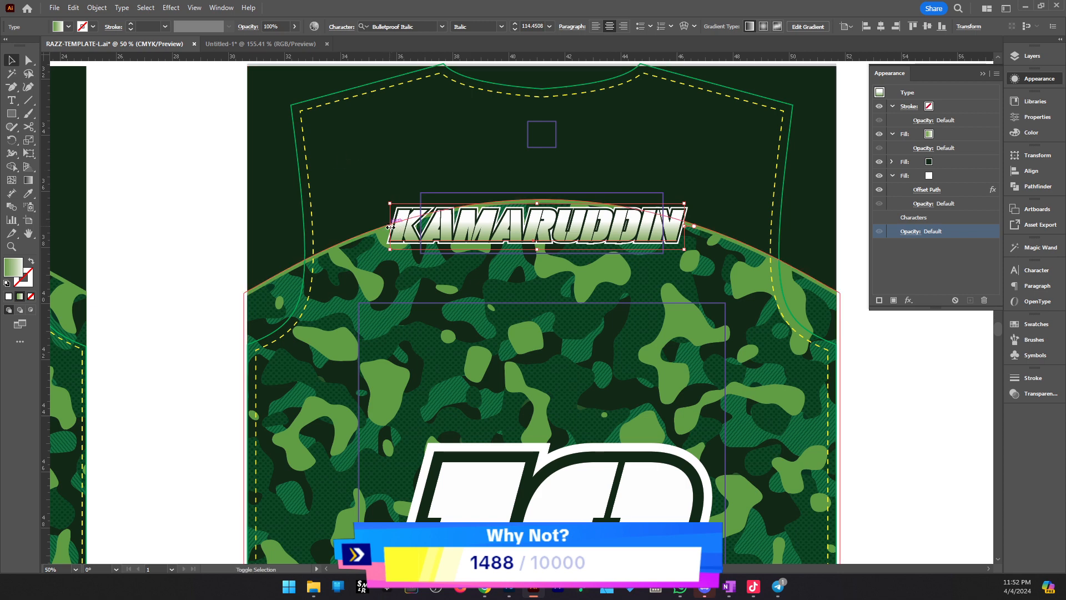
pyautogui.moveTo(390, 222); pyautogui.dragTo(336, 225)
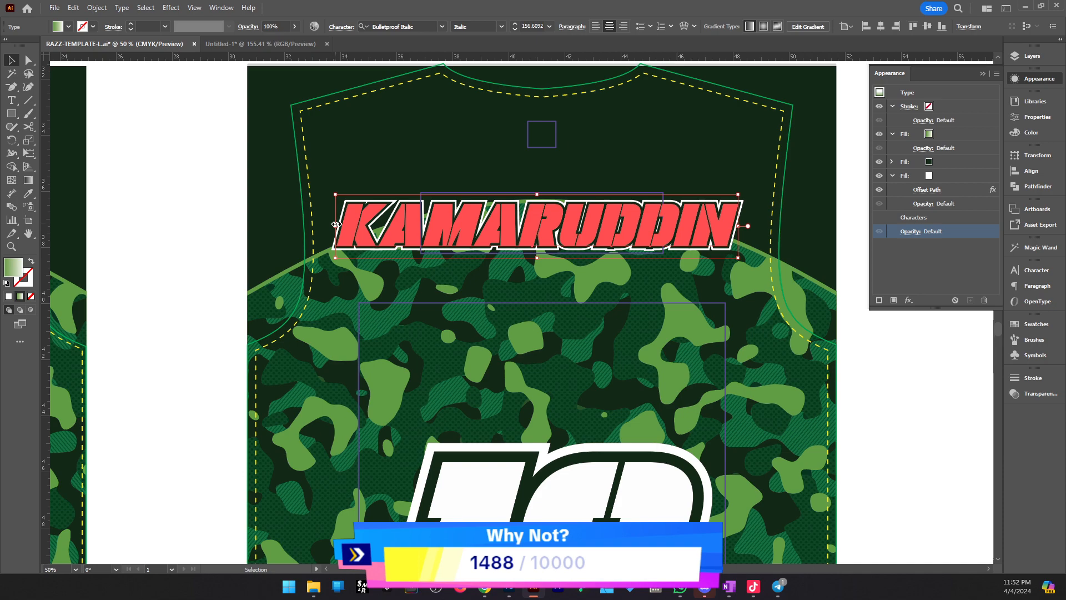
pyautogui.moveTo(336, 225); pyautogui.dragTo(393, 218)
# Change the sample player name on the upper back to the placeholder text NAMA
pyautogui.scroll(1, 374, 225)
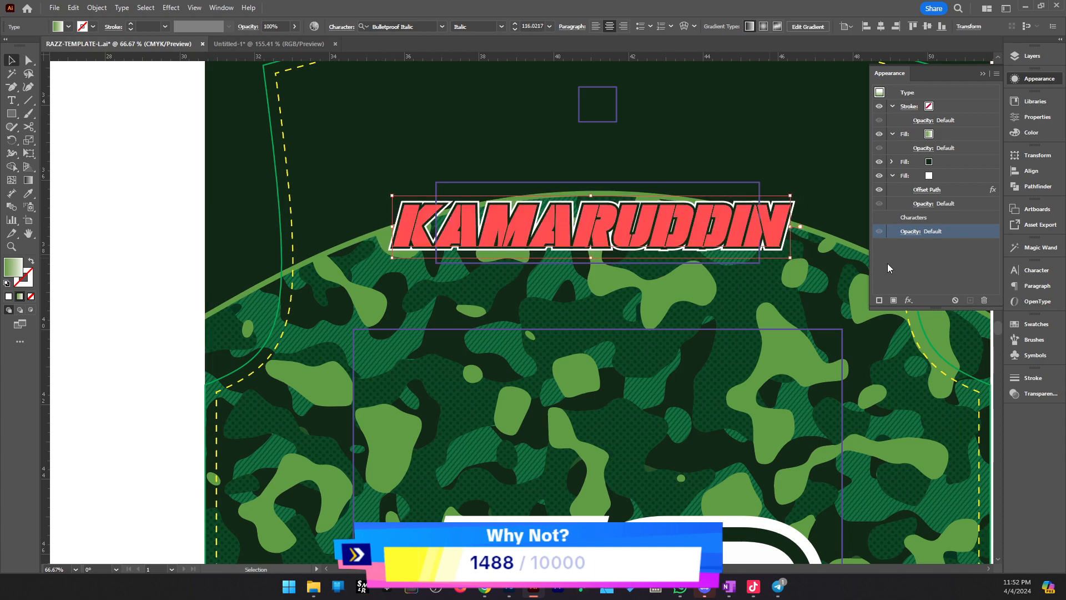
pyautogui.moveTo(850, 276); pyautogui.dragTo(757, 341)
pyautogui.press('z')
pyautogui.click(410, 328)
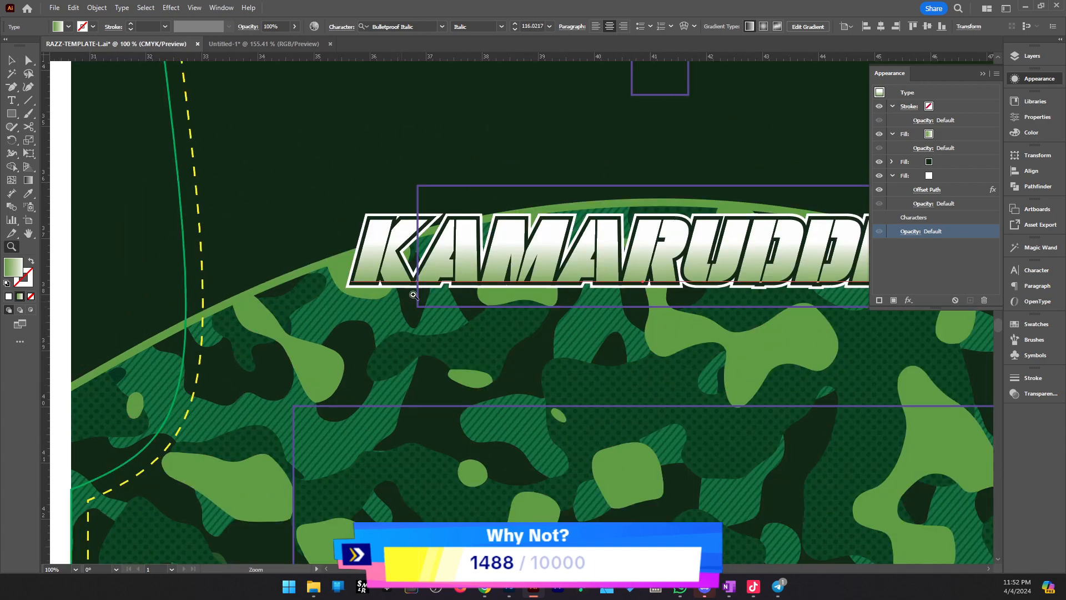
pyautogui.keyDown('alt'); pyautogui.click(521, 289); pyautogui.keyUp('alt')
pyautogui.keyDown('alt'); pyautogui.click(521, 289); pyautogui.keyUp('alt')
pyautogui.press('t')
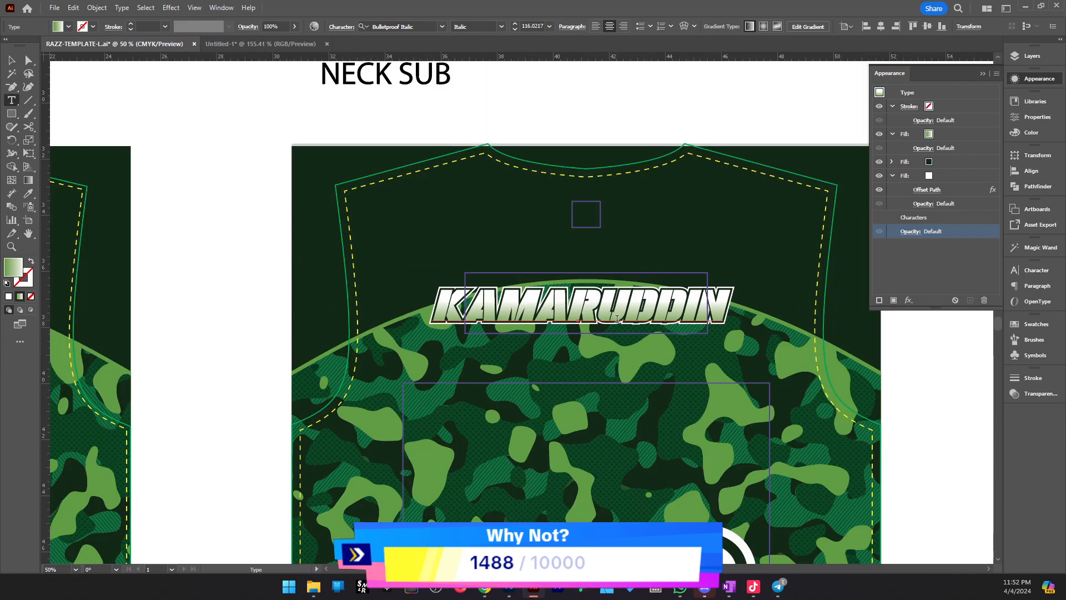
pyautogui.click(618, 317)
pyautogui.hotkey('ctrl', 'a')
pyautogui.write('NAMA')
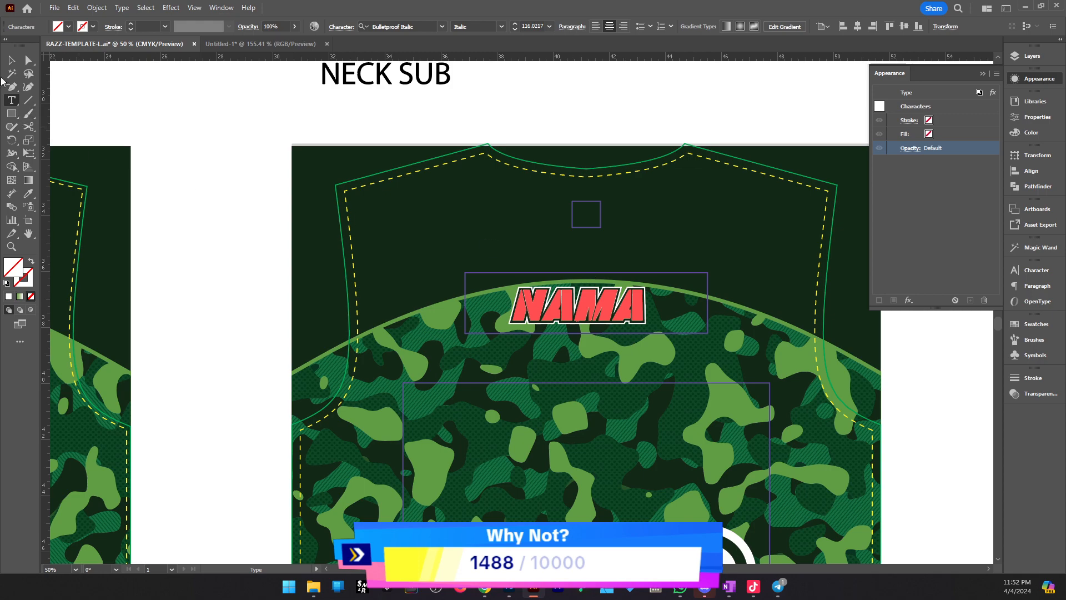
pyautogui.click(13, 60)
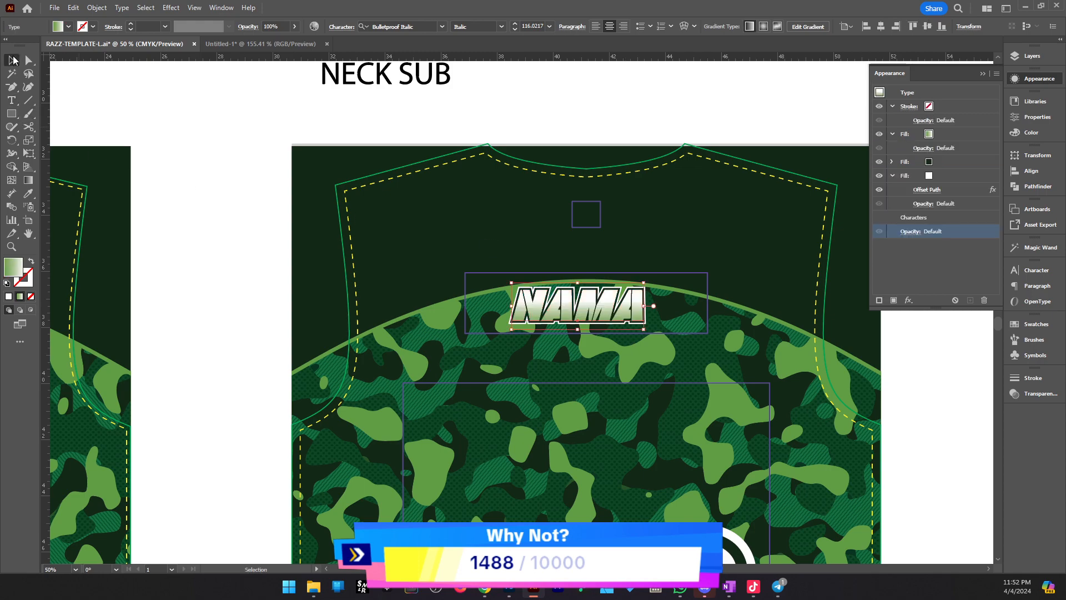
pyautogui.click(624, 105)
pyautogui.keyDown('ctrl'); pyautogui.keyDown('alt'); pyautogui.click(522, 307); pyautogui.keyUp('alt'); pyautogui.keyUp('ctrl')
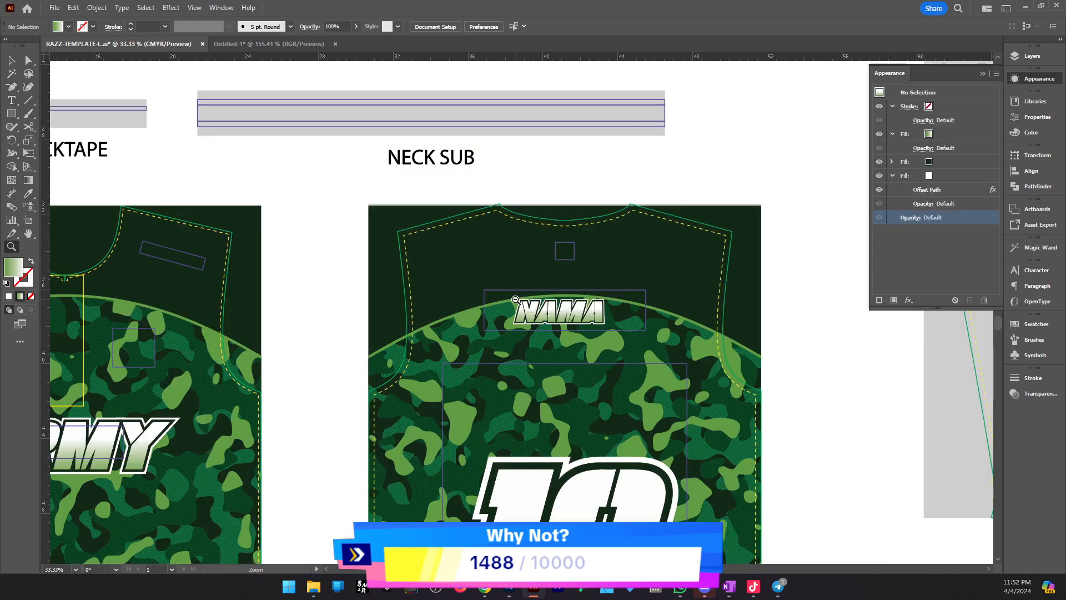
pyautogui.moveTo(537, 421); pyautogui.dragTo(528, 352)
pyautogui.keyDown('ctrl'); pyautogui.click(531, 280); pyautogui.keyUp('ctrl')
pyautogui.click(565, 251)
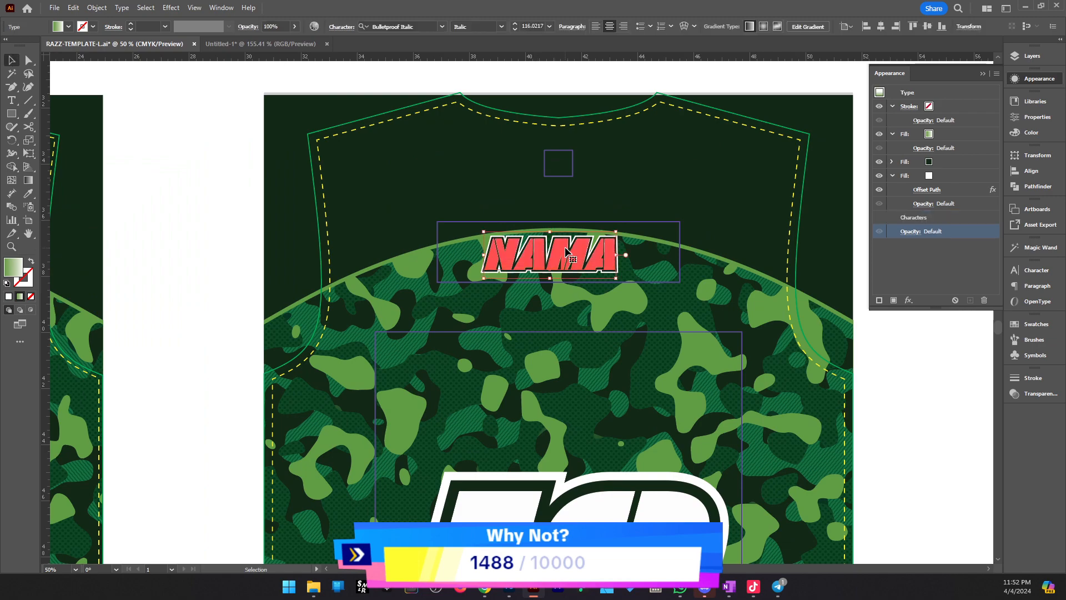
pyautogui.keyDown('ctrl'); pyautogui.keyDown('alt'); pyautogui.click(541, 342); pyautogui.keyUp('alt'); pyautogui.keyUp('ctrl')
pyautogui.click(784, 388)
# Raise the top anchor points of the back panel's clipping path to meet the panel's upper edge
pyautogui.moveTo(539, 319); pyautogui.dragTo(673, 282)
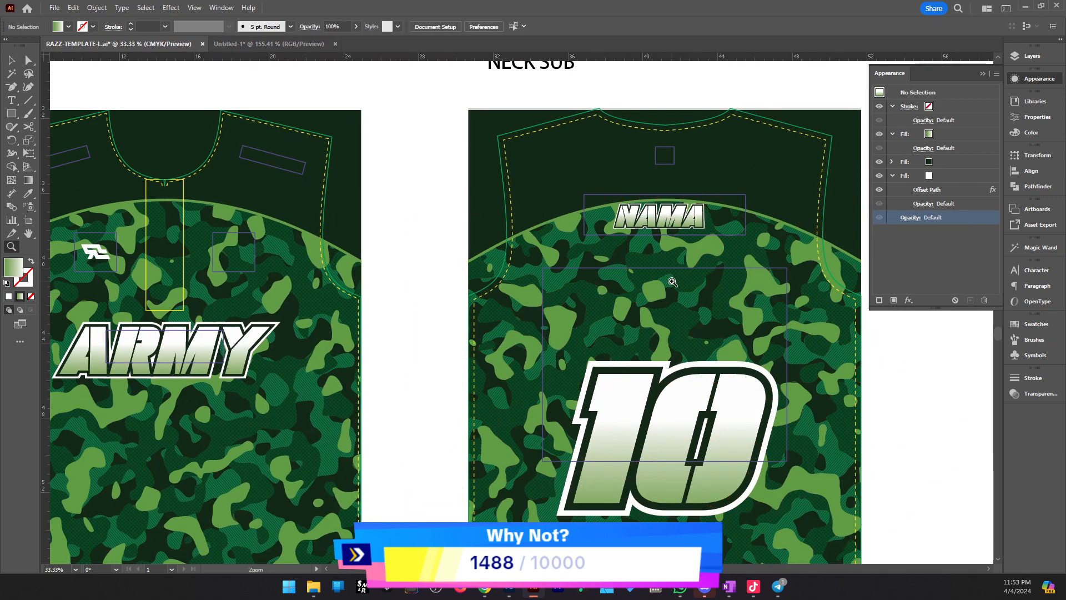
pyautogui.keyDown('ctrl'); pyautogui.click(673, 282); pyautogui.keyUp('ctrl')
pyautogui.moveTo(655, 112); pyautogui.dragTo(654, 167)
pyautogui.click(643, 166)
pyautogui.moveTo(361, 107); pyautogui.dragTo(342, 291)
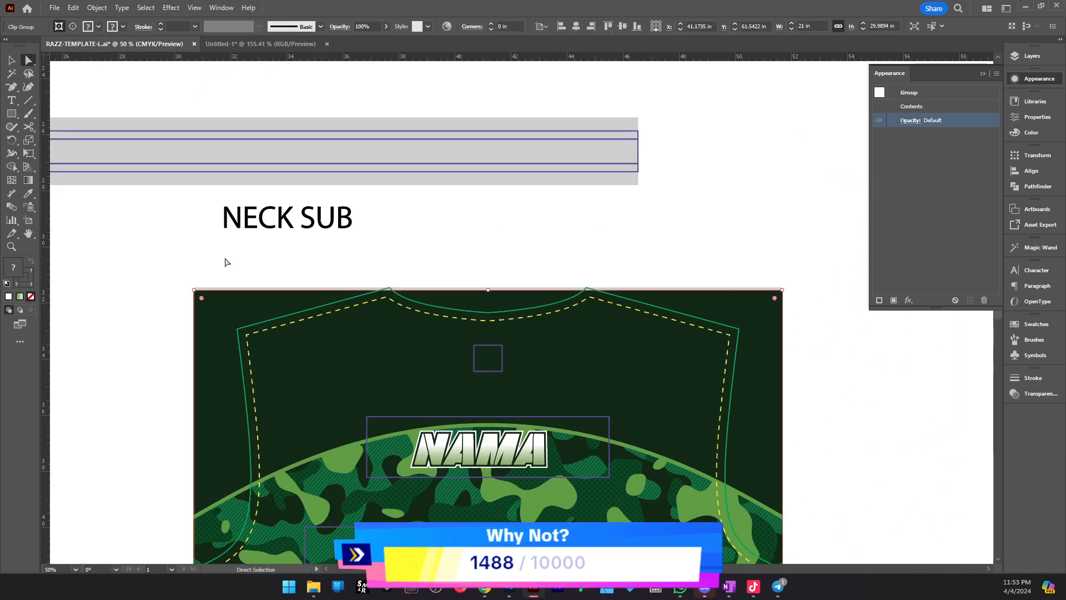
pyautogui.moveTo(160, 266); pyautogui.dragTo(825, 369)
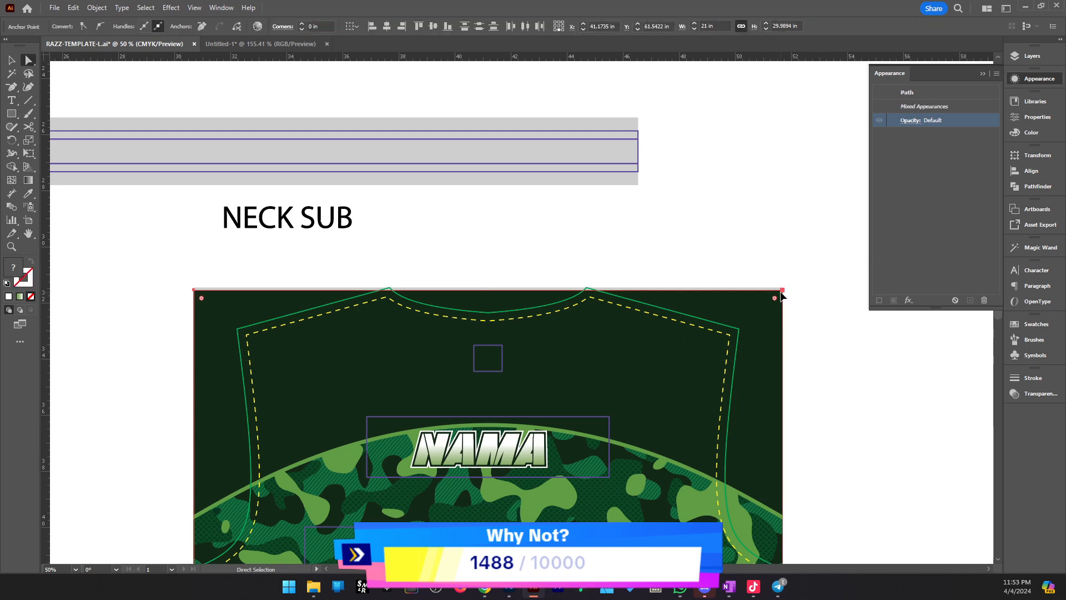
pyautogui.moveTo(781, 290); pyautogui.dragTo(783, 287)
pyautogui.click(826, 352)
pyautogui.press('v')
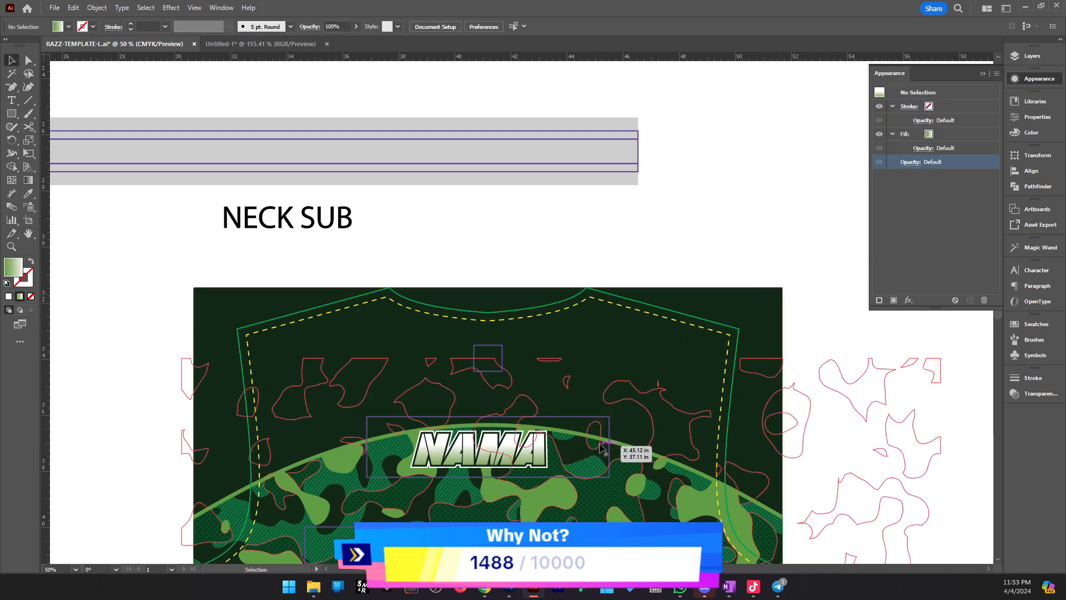
pyautogui.doubleClick(600, 444)
pyautogui.moveTo(551, 442); pyautogui.dragTo(578, 373)
pyautogui.doubleClick(567, 356)
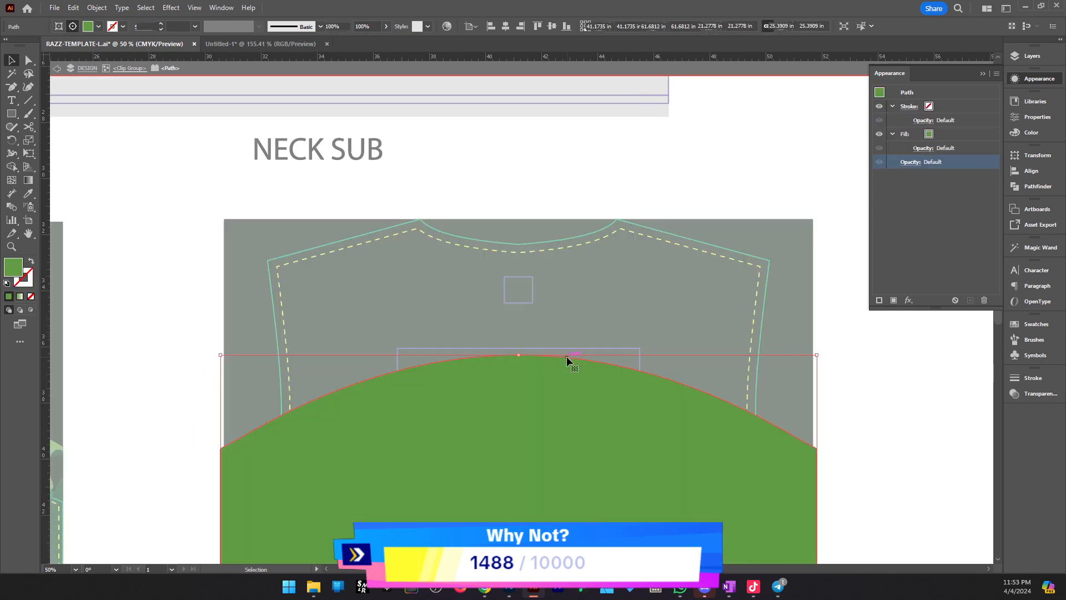
pyautogui.press('a')
pyautogui.moveTo(930, 500); pyautogui.dragTo(214, 302)
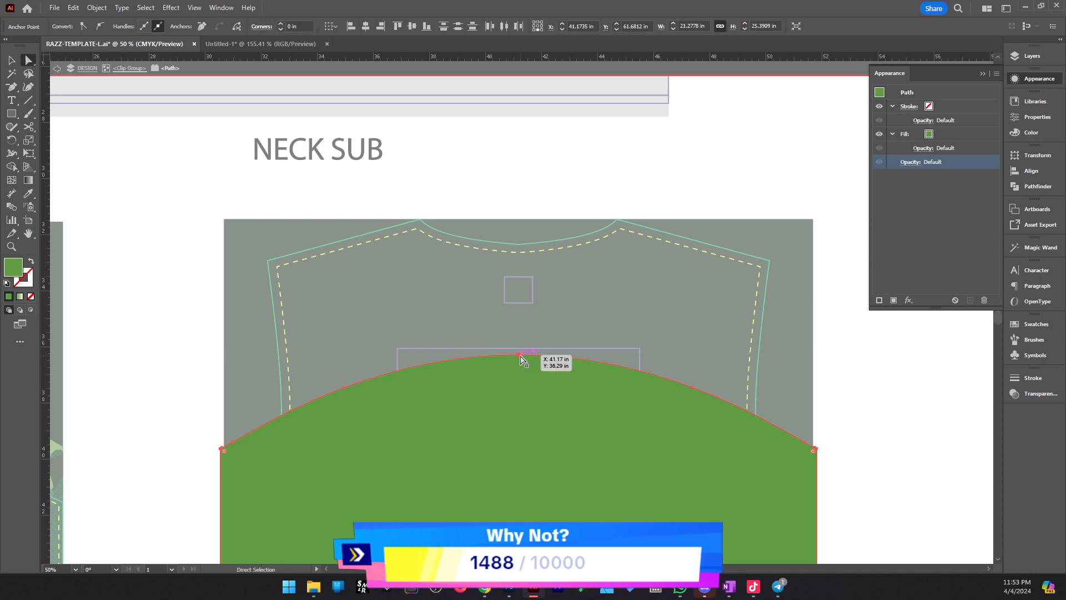
pyautogui.press('v')
pyautogui.doubleClick(904, 423)
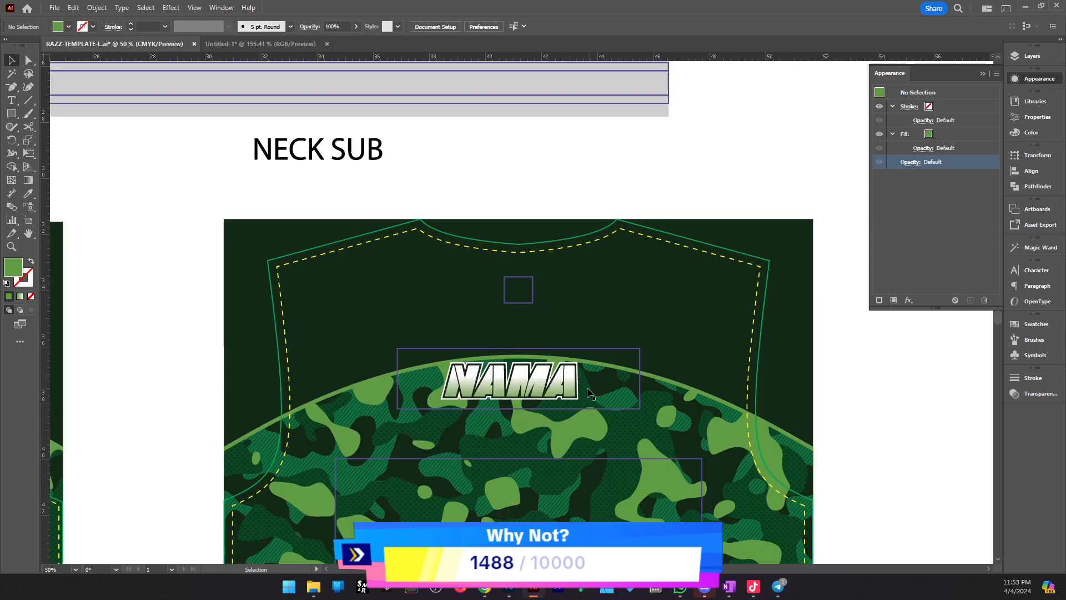
# Raise the arched top anchor points of the camouflage clipping path and the light green band together above the name guide box
pyautogui.doubleClick(634, 400)
pyautogui.click(727, 417)
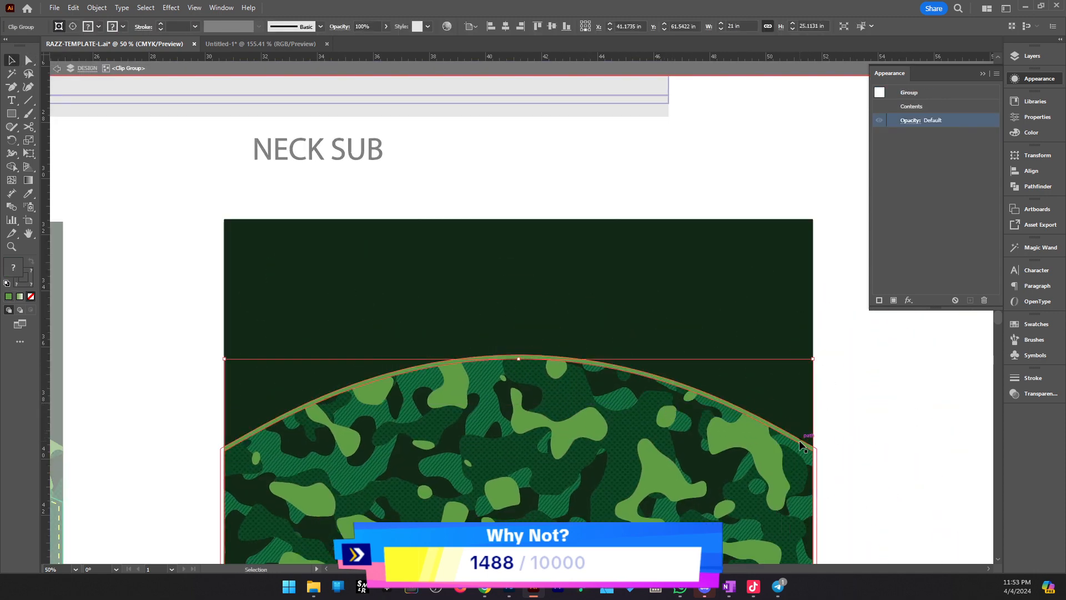
pyautogui.keyDown('ctrl'); pyautogui.click(518, 359); pyautogui.keyUp('ctrl')
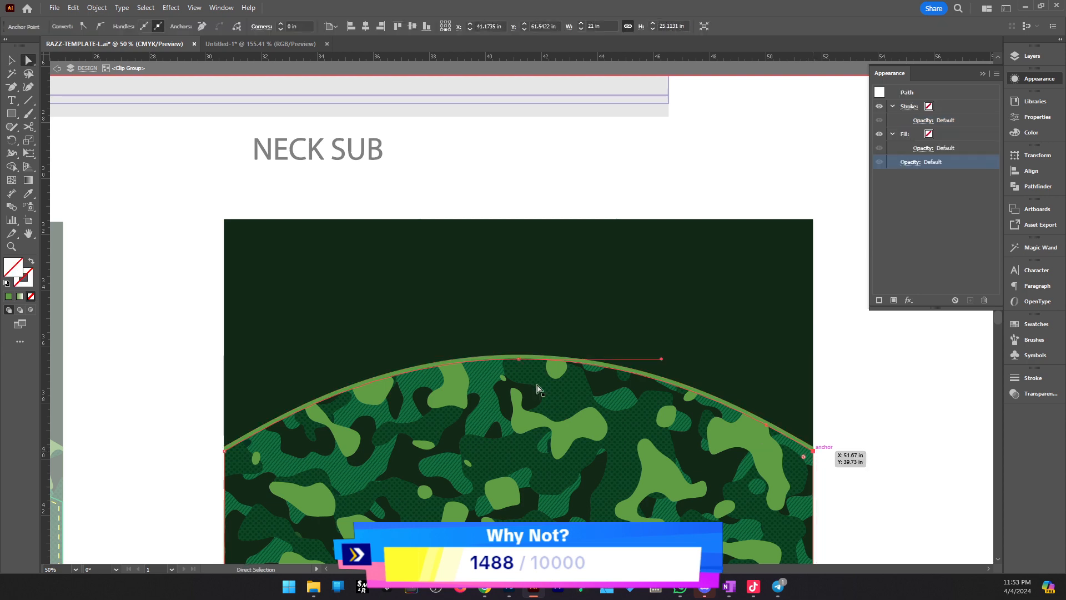
pyautogui.keyDown('shift'); pyautogui.click(518, 359); pyautogui.keyUp('shift')
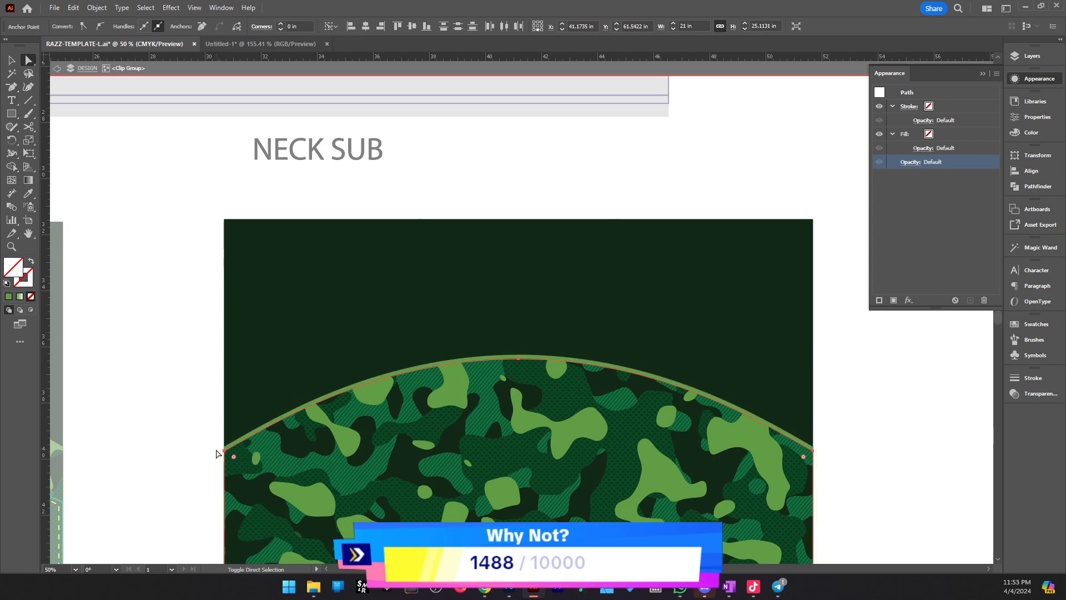
pyautogui.keyDown('shift'); pyautogui.click(222, 449); pyautogui.keyUp('shift')
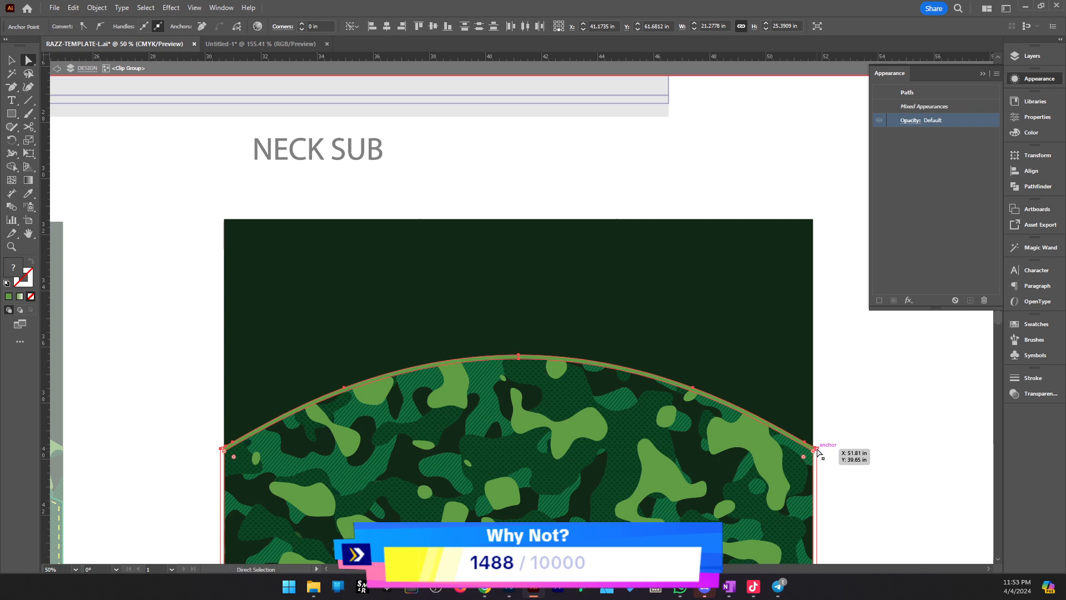
pyautogui.moveTo(816, 453); pyautogui.dragTo(814, 412)
pyautogui.doubleClick(873, 401)
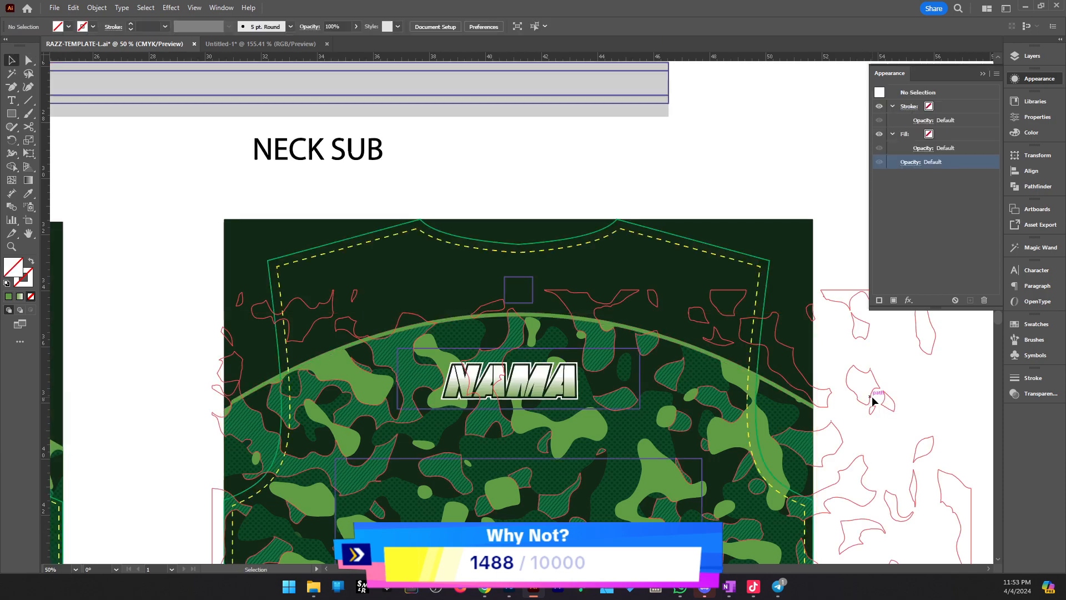
# Examine the raised camouflage arch and the NAMA placeholder on the back panel, both close up and in overview
pyautogui.press('z')
pyautogui.keyDown('alt'); pyautogui.click(572, 272); pyautogui.keyUp('alt')
pyautogui.moveTo(420, 398); pyautogui.dragTo(588, 322)
pyautogui.click(589, 322)
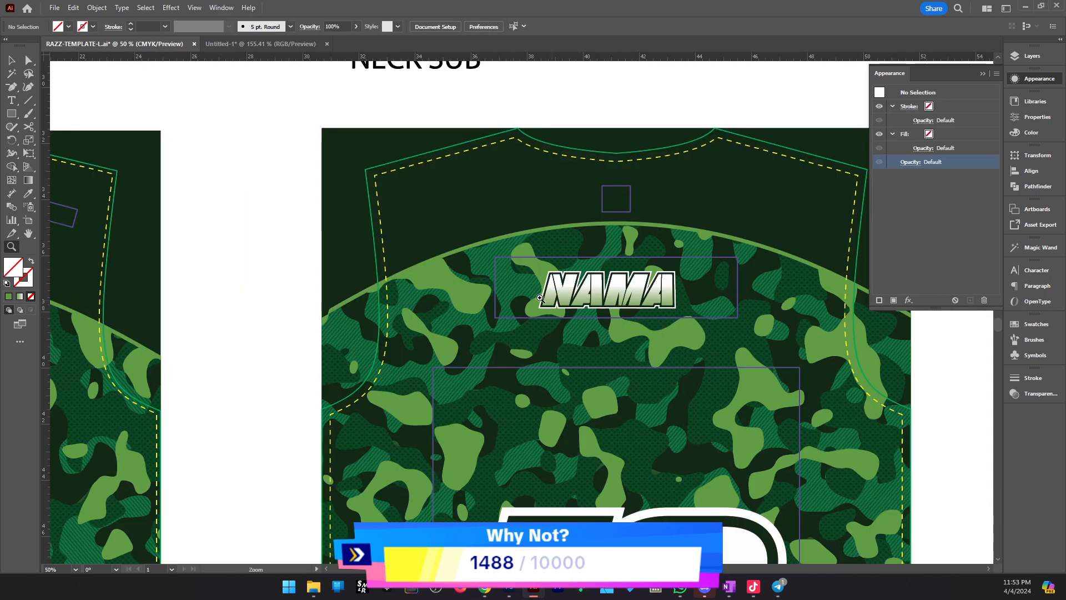
pyautogui.click(544, 298)
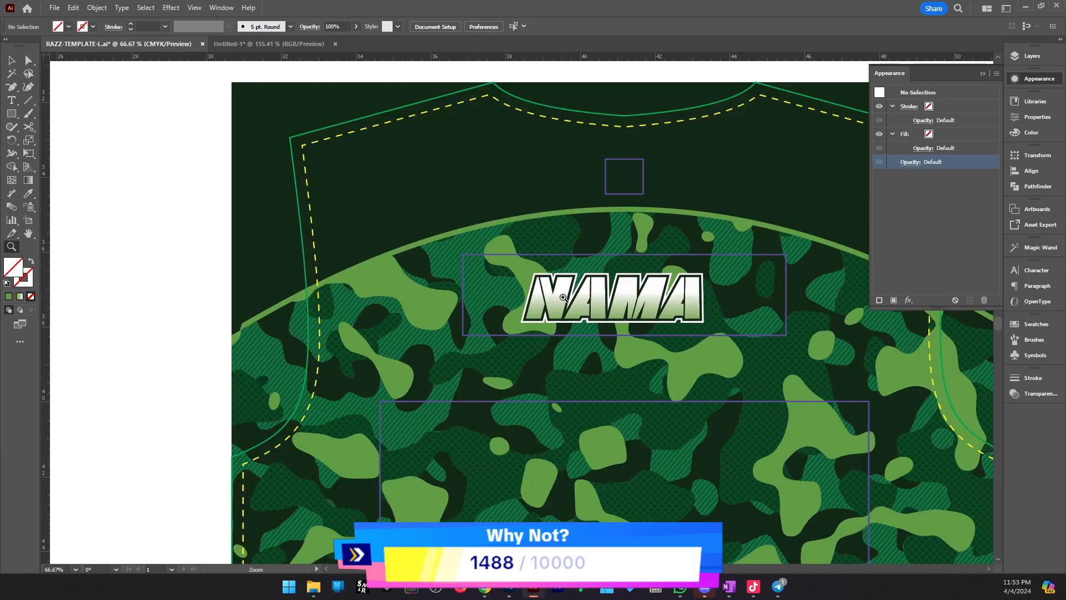
pyautogui.keyDown('alt'); pyautogui.click(544, 298); pyautogui.keyUp('alt')
pyautogui.keyDown('alt'); pyautogui.click(544, 298); pyautogui.keyUp('alt')
pyautogui.click(544, 305)
pyautogui.keyDown('alt'); pyautogui.click(544, 315); pyautogui.keyUp('alt')
pyautogui.keyDown('alt'); pyautogui.click(544, 315); pyautogui.keyUp('alt')
pyautogui.click(544, 315)
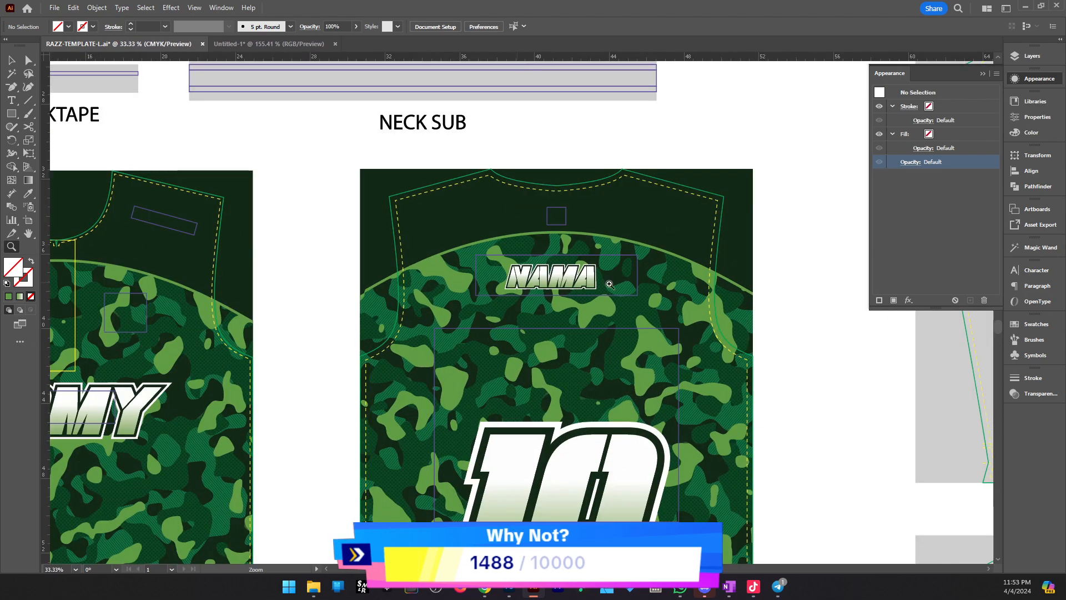
# Move the large number 10 up into its guide box below the name on the back panel
pyautogui.keyDown('alt'); pyautogui.click(518, 320); pyautogui.keyUp('alt')
pyautogui.moveTo(528, 336); pyautogui.dragTo(698, 359)
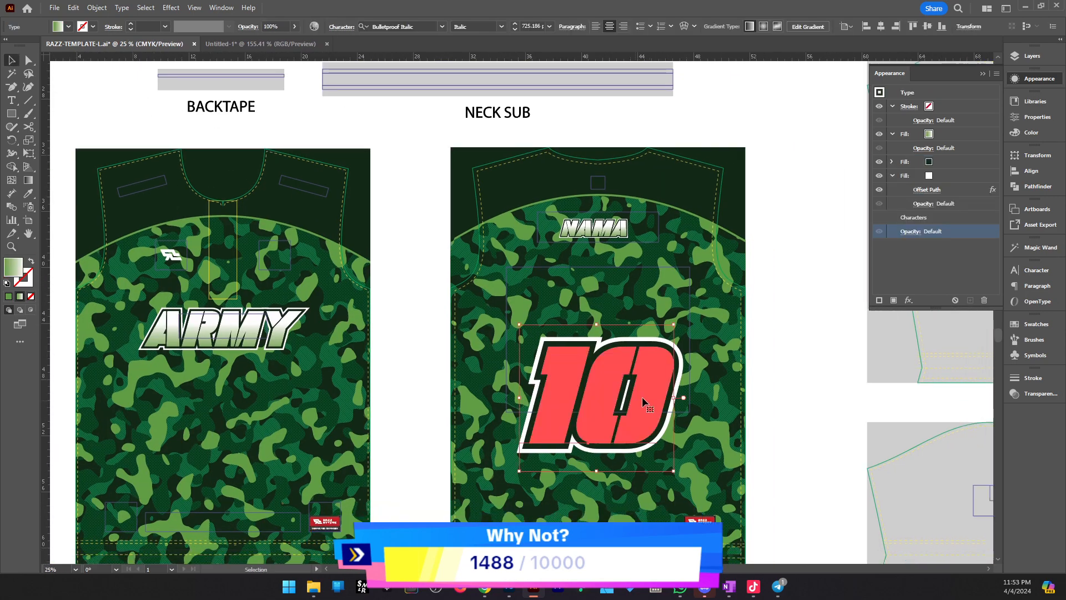
pyautogui.moveTo(642, 396); pyautogui.dragTo(531, 397)
# Set the Offset Path of the number 10's dark green outline fill to 0.1875 in
pyautogui.press('z')
pyautogui.click(509, 335)
pyautogui.press('v')
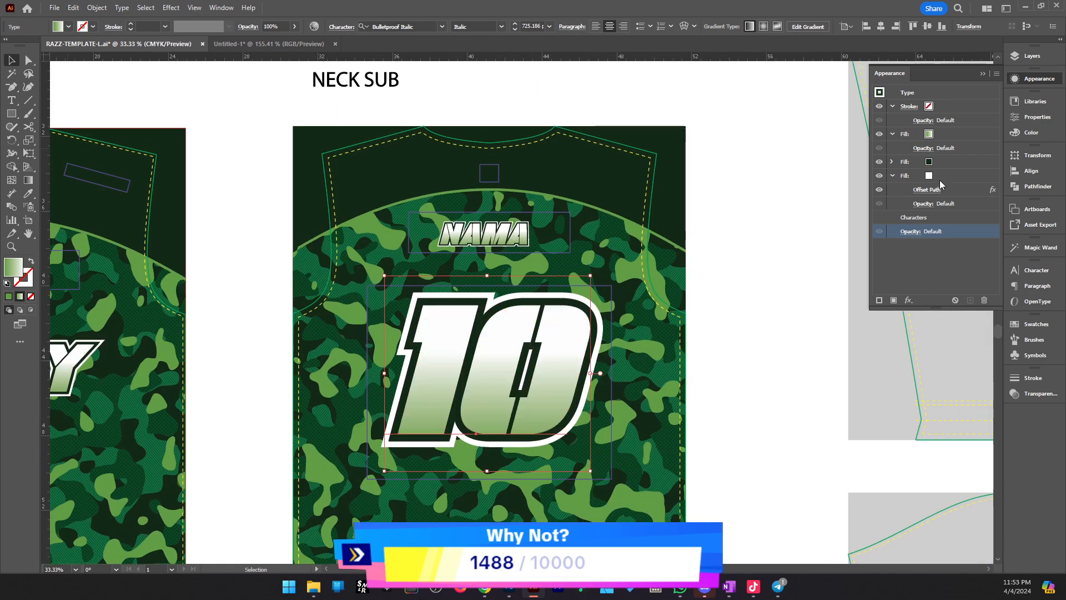
pyautogui.click(892, 162)
pyautogui.click(925, 176)
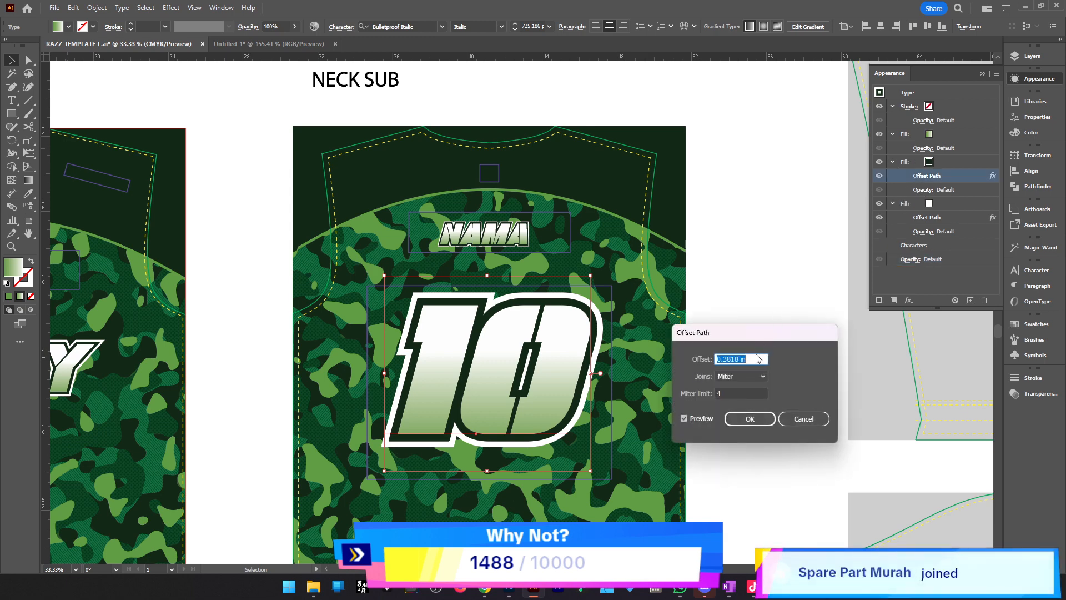
pyautogui.write('0.1875')
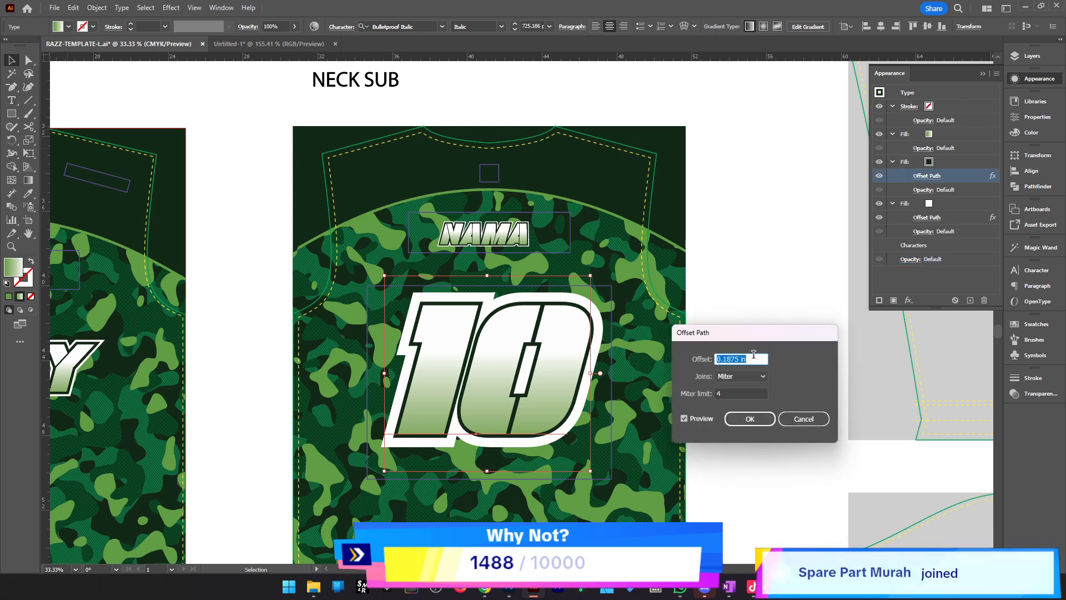
pyautogui.press('Return')
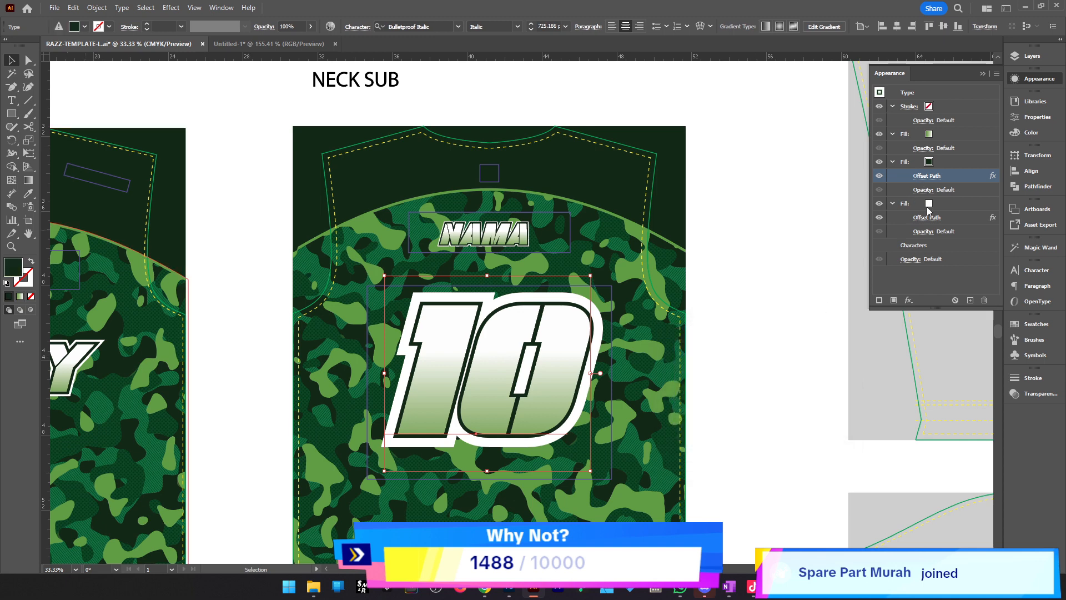
# Set the Offset Path of the back number's white outer fill to 0.3125 in
pyautogui.click(927, 217)
pyautogui.write('0.3125')
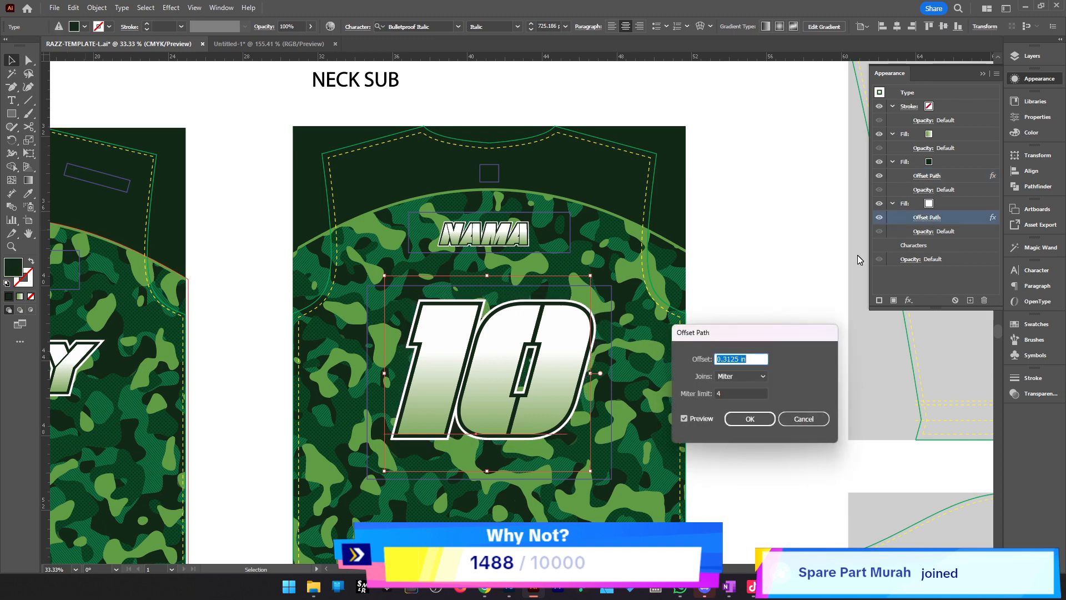
pyautogui.press('Return')
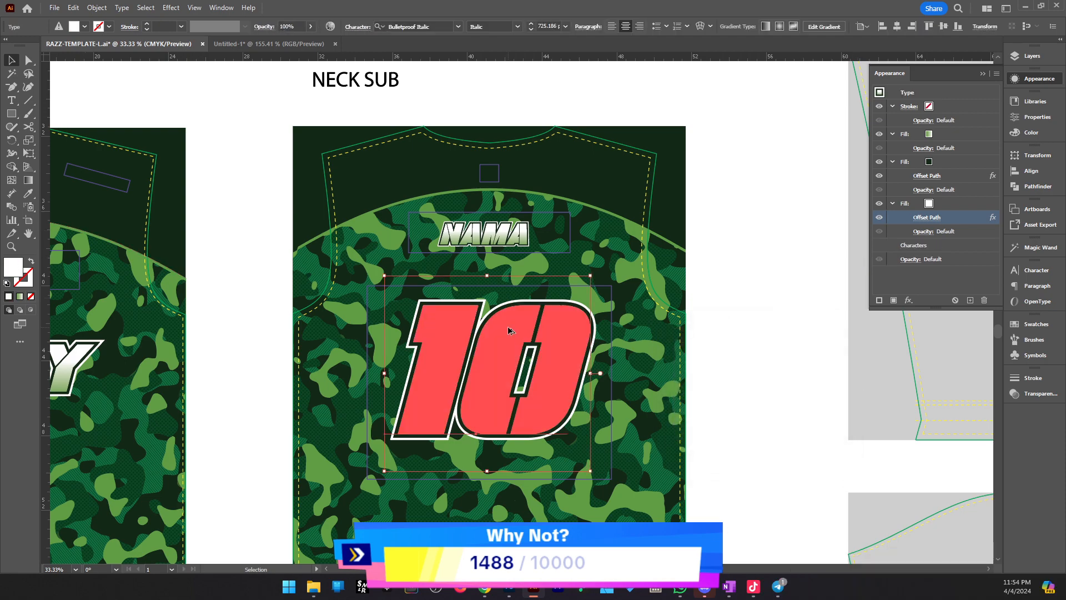
pyautogui.moveTo(510, 331); pyautogui.dragTo(726, 297)
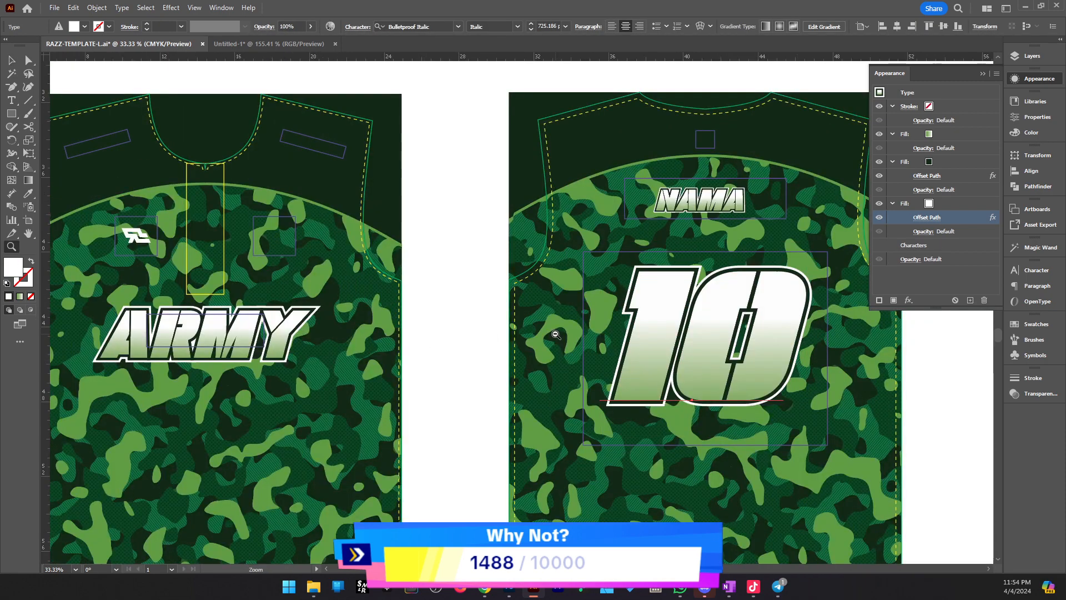
# Delete the small red logo label from the lower corner of the back panel
pyautogui.keyDown('ctrl'); pyautogui.keyDown('alt'); pyautogui.click(555, 335); pyautogui.keyUp('alt'); pyautogui.keyUp('ctrl')
pyautogui.keyDown('ctrl'); pyautogui.keyDown('alt'); pyautogui.click(570, 341); pyautogui.keyUp('alt'); pyautogui.keyUp('ctrl')
pyautogui.click(694, 333)
pyautogui.keyDown('ctrl'); pyautogui.click(557, 358); pyautogui.keyUp('ctrl')
pyautogui.click(644, 414)
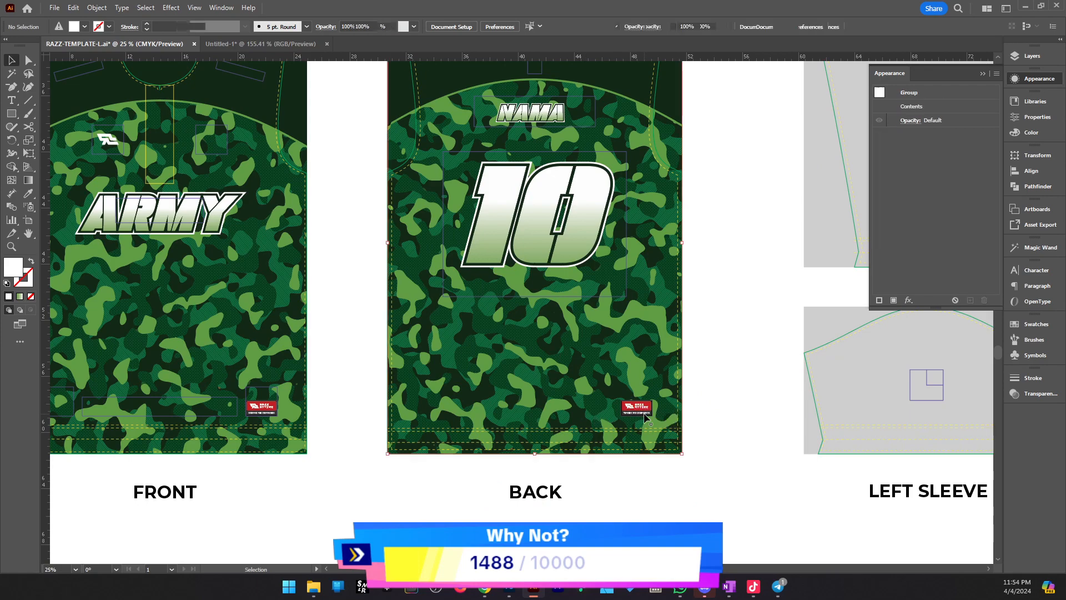
pyautogui.doubleClick(644, 413)
pyautogui.click(644, 413)
pyautogui.press('Delete')
pyautogui.doubleClick(736, 360)
# Move the green digital camouflage pattern away from the sleeve pieces, out past the artboard's right edge
pyautogui.hotkey('ctrl', 'alt', 'space')
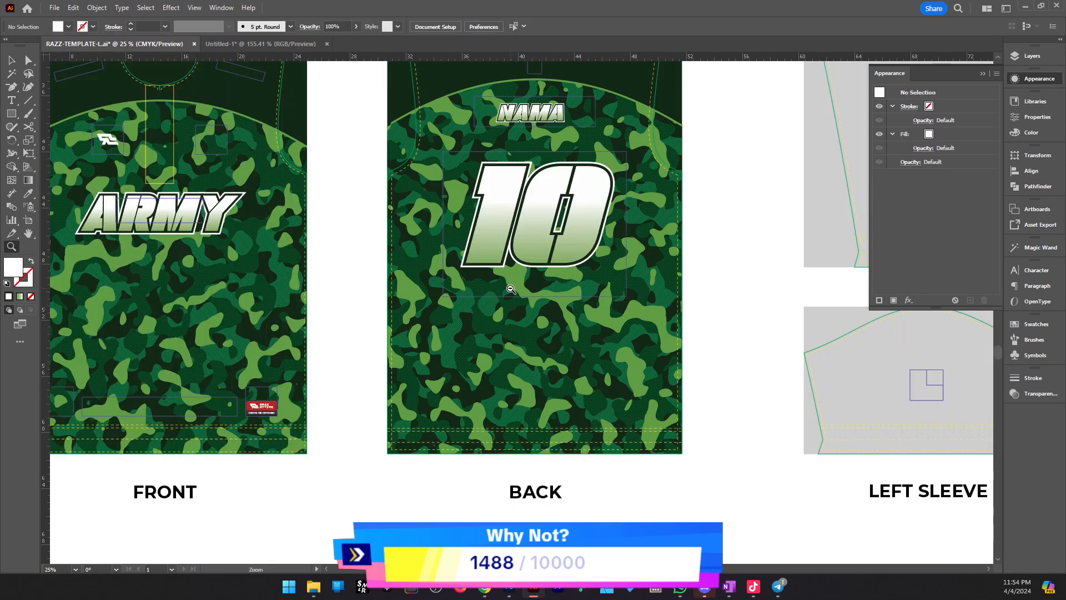
pyautogui.keyDown('ctrl'); pyautogui.keyDown('alt'); pyautogui.click(517, 294); pyautogui.keyUp('alt'); pyautogui.keyUp('ctrl')
pyautogui.moveTo(676, 388); pyautogui.dragTo(238, 386)
pyautogui.moveTo(584, 379); pyautogui.dragTo(851, 423)
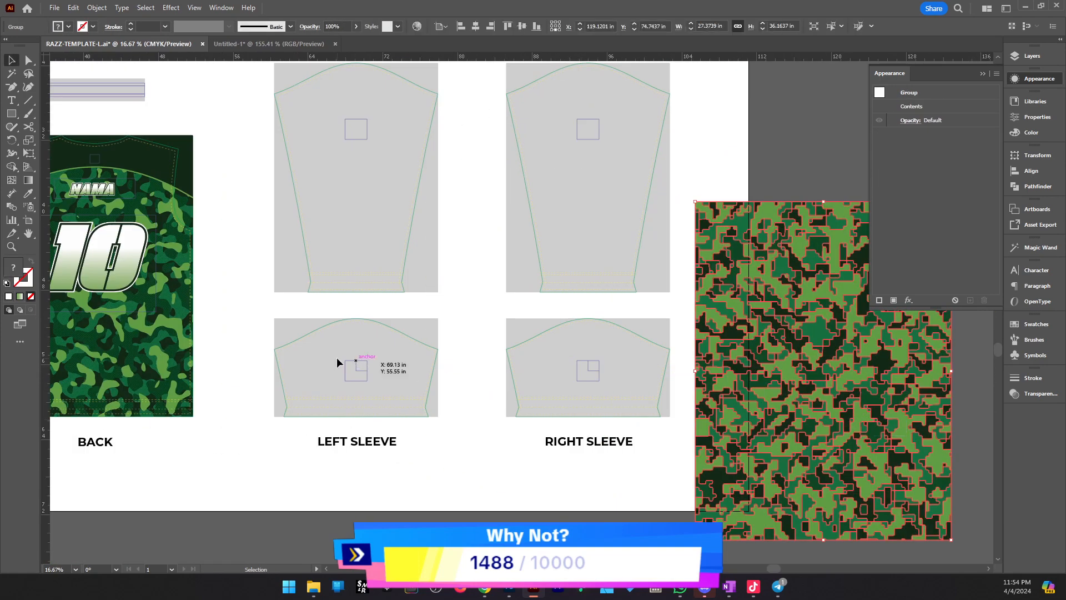
pyautogui.click(336, 358)
# Draw a rectangle covering the short left sleeve's design box, about 17.5 by 10.5 in
pyautogui.moveTo(364, 365); pyautogui.dragTo(512, 373)
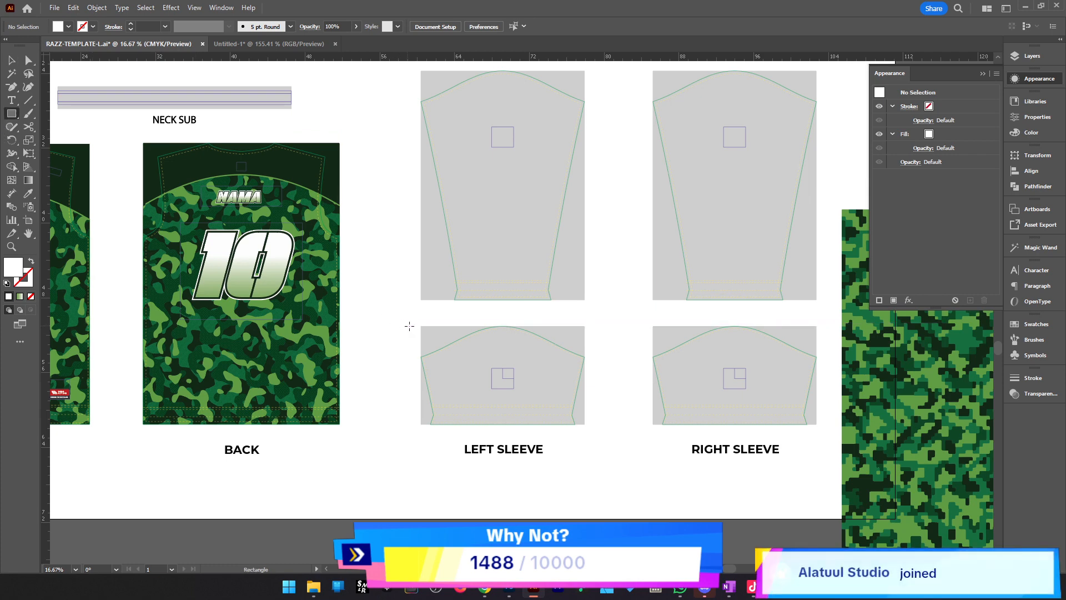
pyautogui.moveTo(421, 326); pyautogui.dragTo(606, 432)
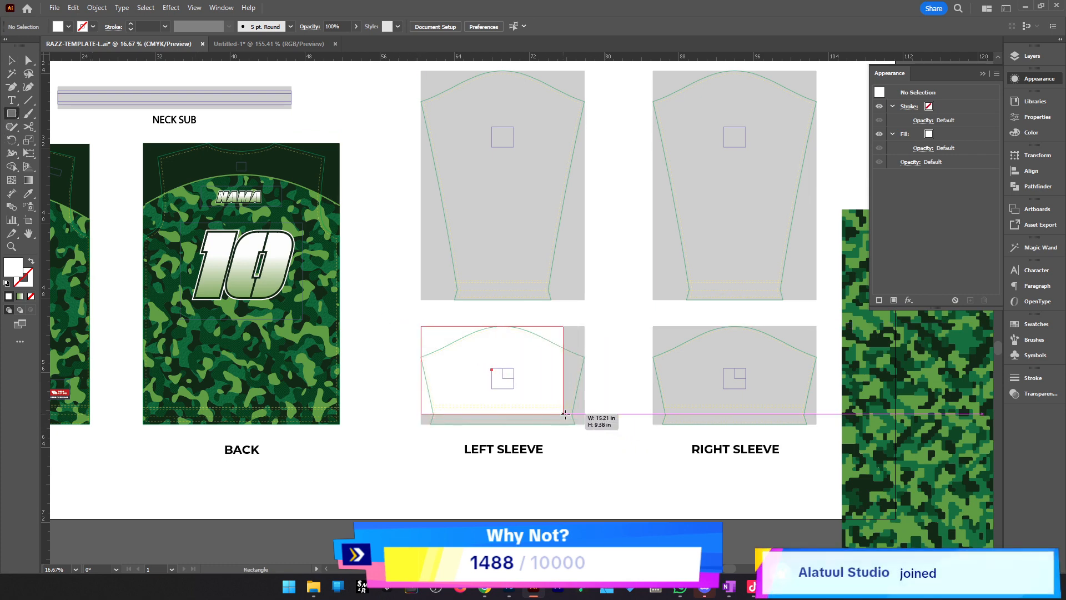
pyautogui.hotkey('ctrl', '+')
pyautogui.hotkey('ctrl', '+')
pyautogui.moveTo(625, 315); pyautogui.dragTo(643, 319)
pyautogui.hotkey('ctrl', '+')
pyautogui.hotkey('ctrl', '+')
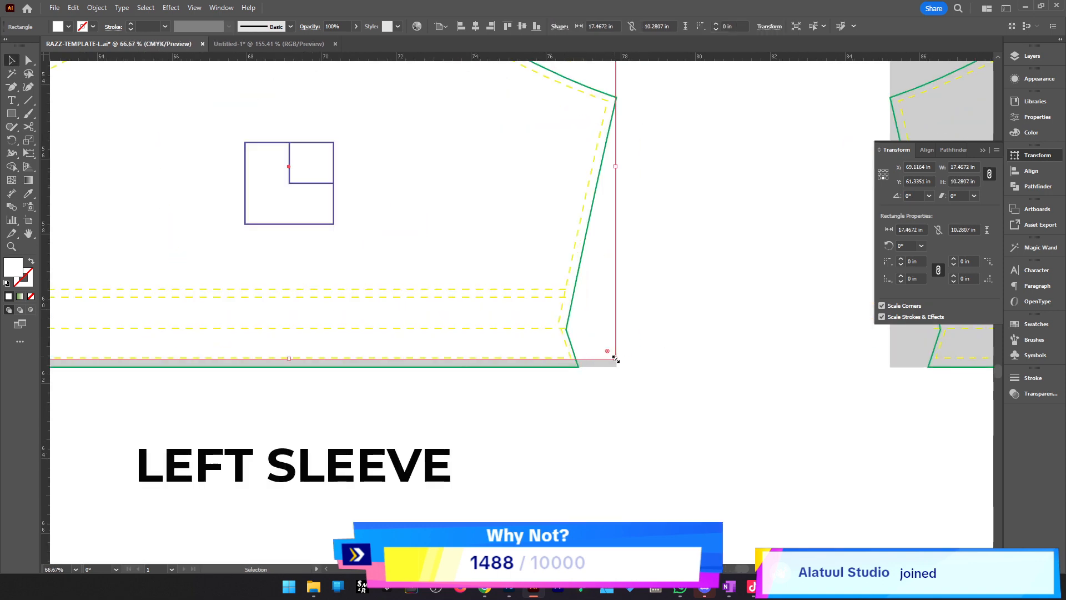
pyautogui.moveTo(615, 359); pyautogui.dragTo(617, 367)
# Fill the left sleeve rectangle with the dark green sampled from the back panel
pyautogui.hotkey('ctrl', '-')
pyautogui.hotkey('ctrl', '-')
pyautogui.hotkey('ctrl', '-')
pyautogui.hotkey('ctrl', '-')
pyautogui.scroll(3, 402, 275)
pyautogui.press('i')
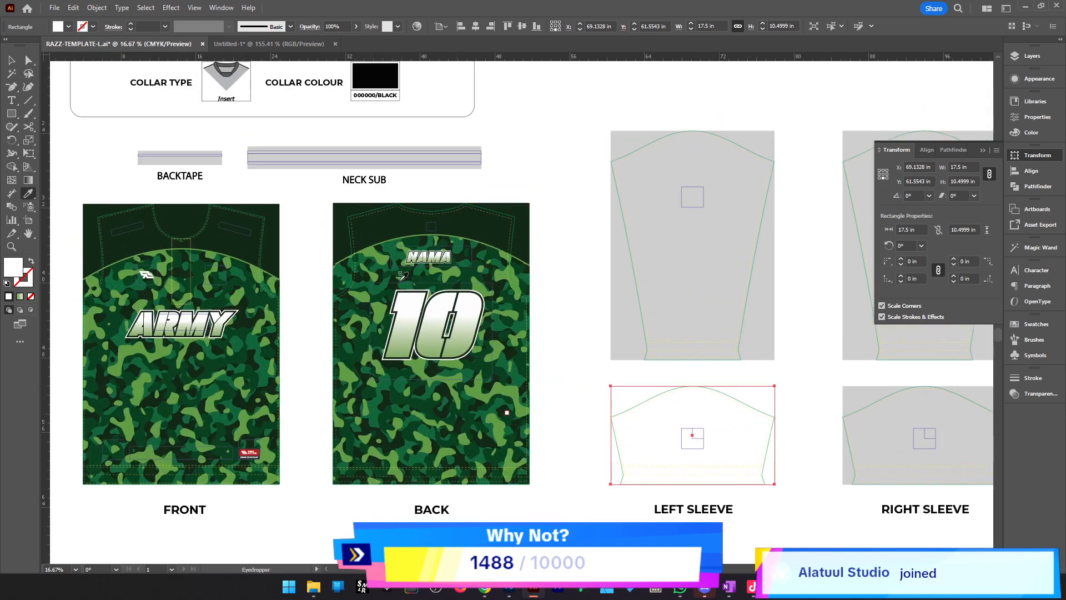
pyautogui.click(400, 278)
# Duplicate the dark green rectangle onto the short right sleeve and align its lower corner with the sleeve's design box
pyautogui.press('v')
pyautogui.hscroll(5, 500, 333)
pyautogui.moveTo(418, 423); pyautogui.dragTo(599, 423)
pyautogui.press('z')
pyautogui.click(618, 417)
pyautogui.click(594, 359)
pyautogui.click(614, 356)
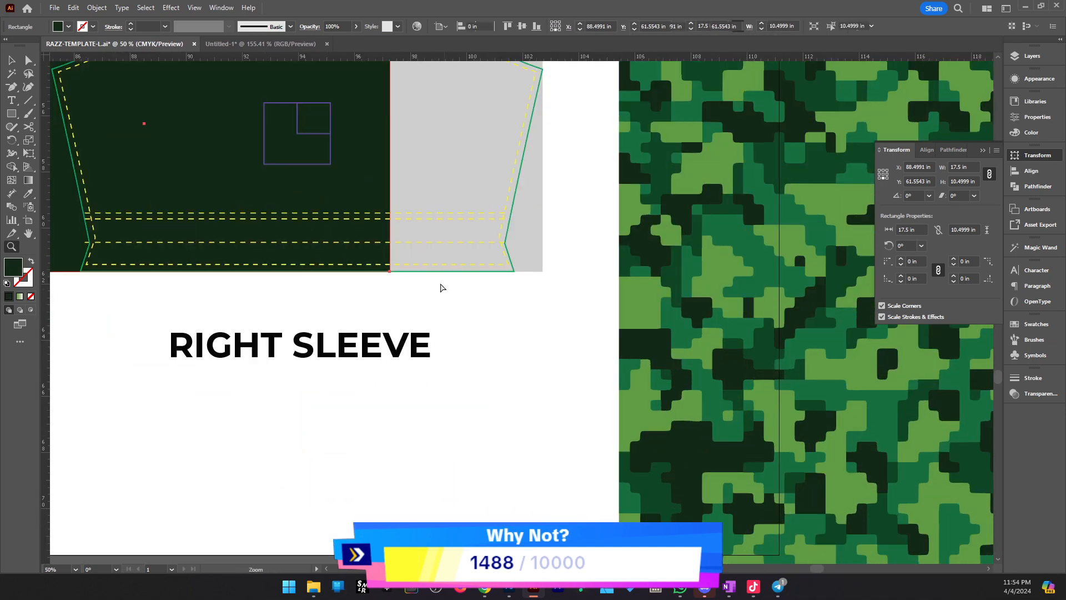
pyautogui.press('a')
pyautogui.moveTo(391, 271); pyautogui.dragTo(544, 273)
# Duplicate both dark green sleeve rectangles in place and shorten the copies to hem strips about 2.08 in high
pyautogui.press('z')
pyautogui.keyDown('alt'); pyautogui.click(305, 202); pyautogui.keyUp('alt')
pyautogui.keyDown('alt'); pyautogui.click(304, 204); pyautogui.keyUp('alt')
pyautogui.keyDown('alt'); pyautogui.click(304, 203); pyautogui.keyUp('alt')
pyautogui.moveTo(469, 378); pyautogui.dragTo(675, 481)
pyautogui.press('v')
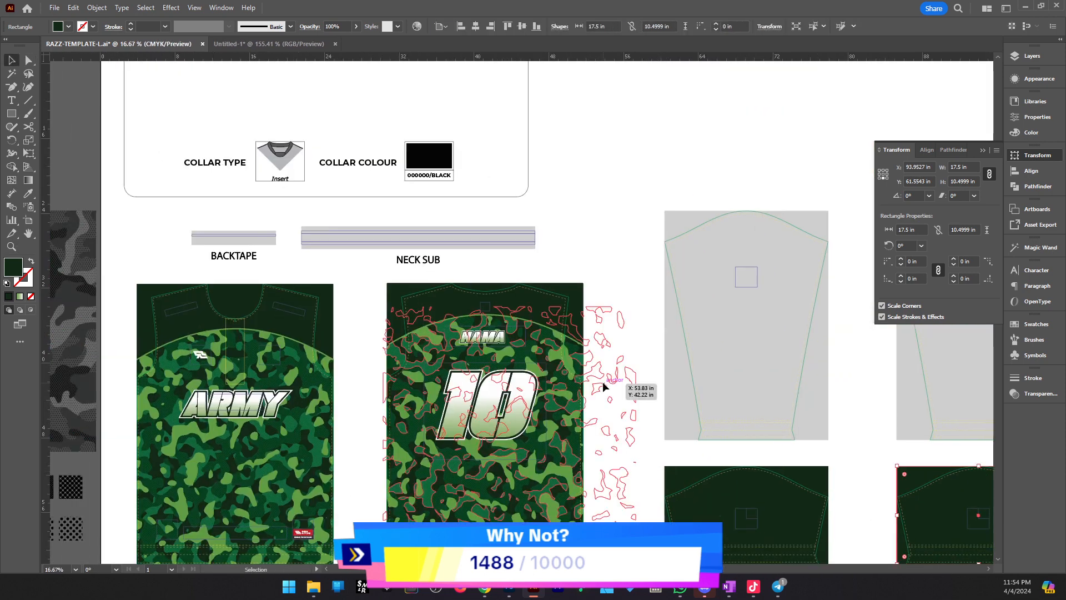
pyautogui.click(605, 383)
pyautogui.scroll(-1, 618, 391)
pyautogui.press('z')
pyautogui.click(639, 396)
pyautogui.press('v')
pyautogui.click(643, 388)
pyautogui.hscroll(3, 722, 383)
pyautogui.scroll(4, 722, 381)
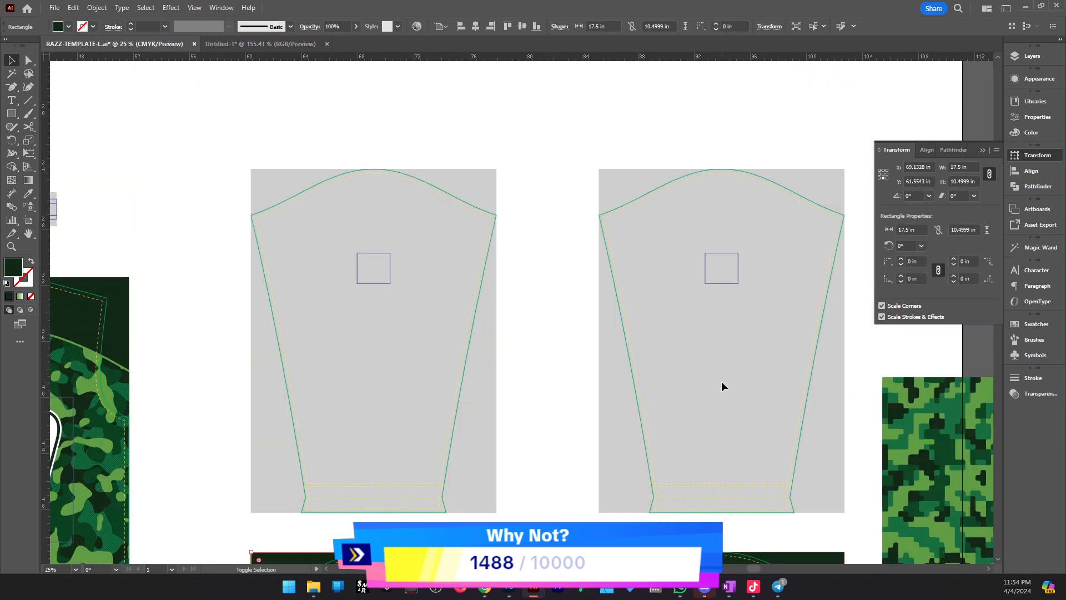
pyautogui.scroll(-3, 699, 411)
pyautogui.keyDown('shift'); pyautogui.click(694, 422); pyautogui.keyUp('shift')
pyautogui.scroll(-2, 655, 399)
pyautogui.hscroll(-2, 655, 400)
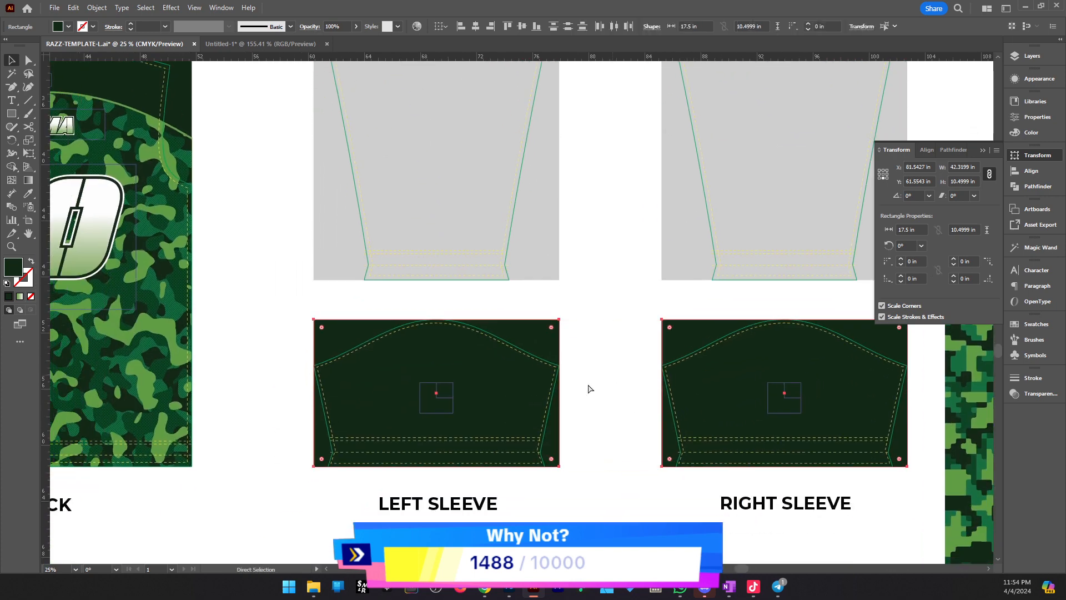
pyautogui.press('v')
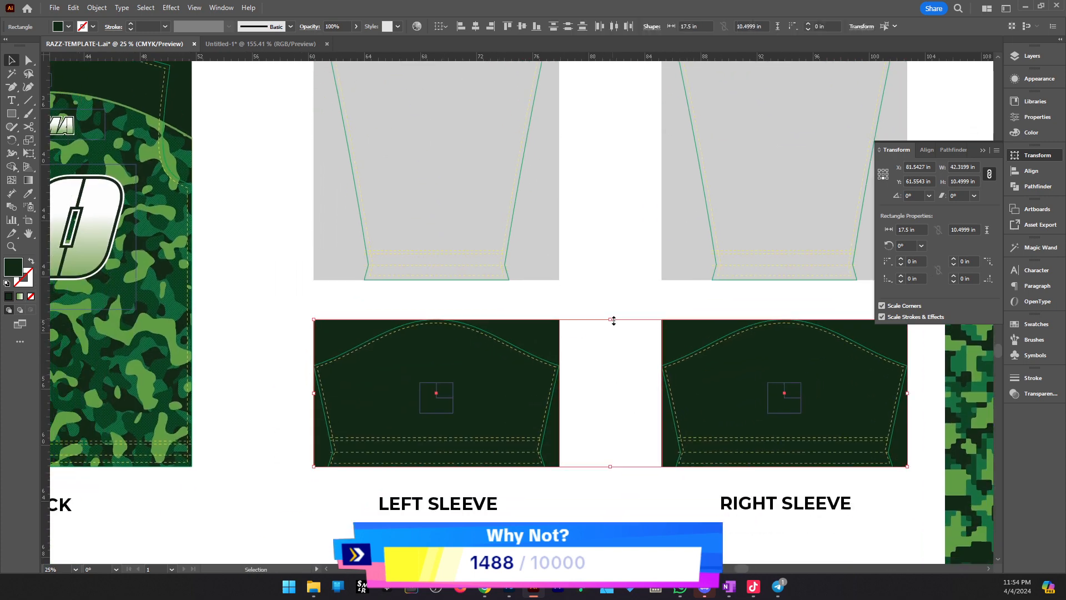
pyautogui.moveTo(613, 320); pyautogui.dragTo(557, 438)
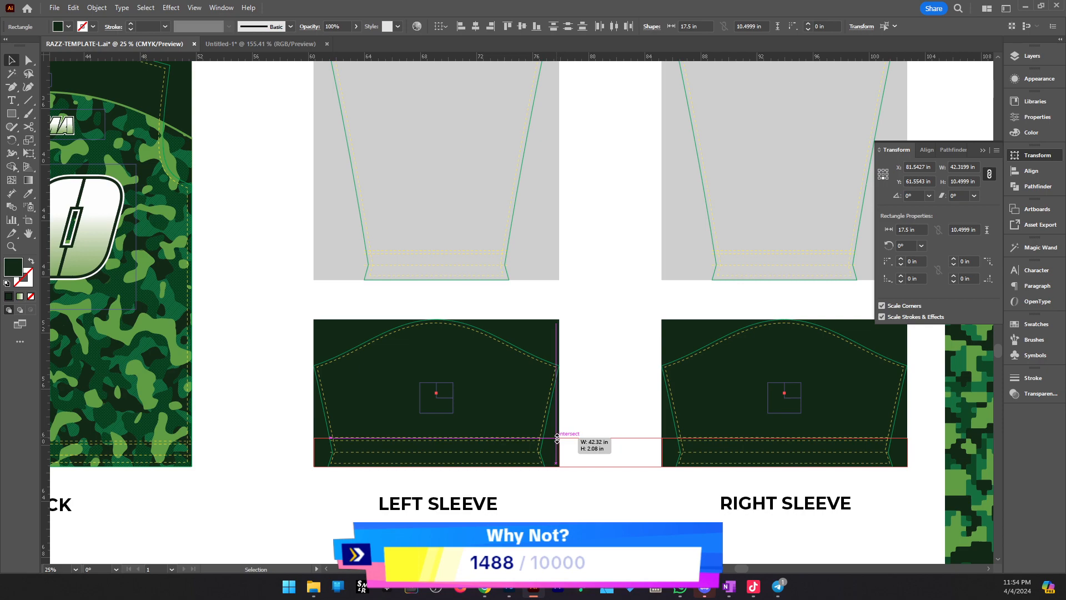
# Recolour both sleeve hem strips with the light green sampled from the back panel's curved yoke line
pyautogui.hscroll(-6, 557, 439)
pyautogui.press('i')
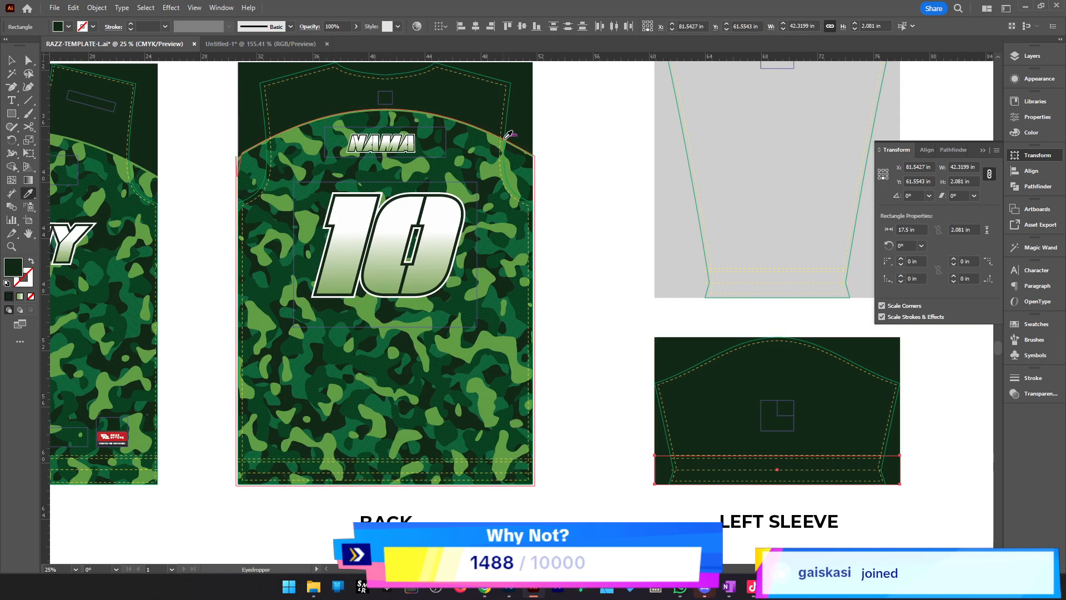
pyautogui.click(505, 139)
pyautogui.press('v')
# Group the dark rectangle and hem strip of the left sleeve, and likewise those of the right sleeve
pyautogui.click(644, 312)
pyautogui.scroll(-2, 556, 272)
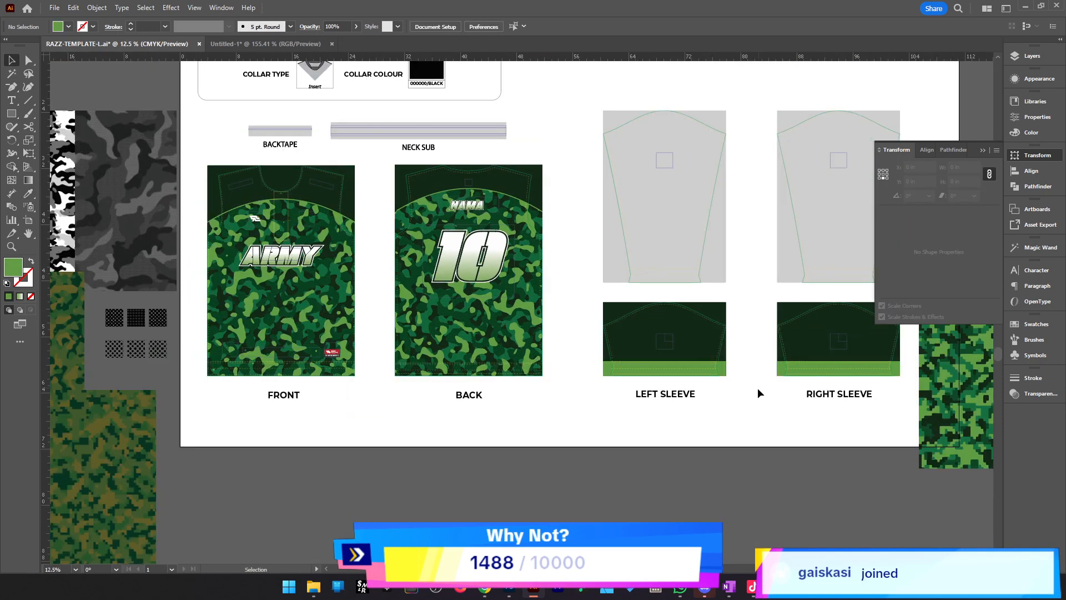
pyautogui.click(540, 290)
pyautogui.click(731, 375)
pyautogui.click(609, 303)
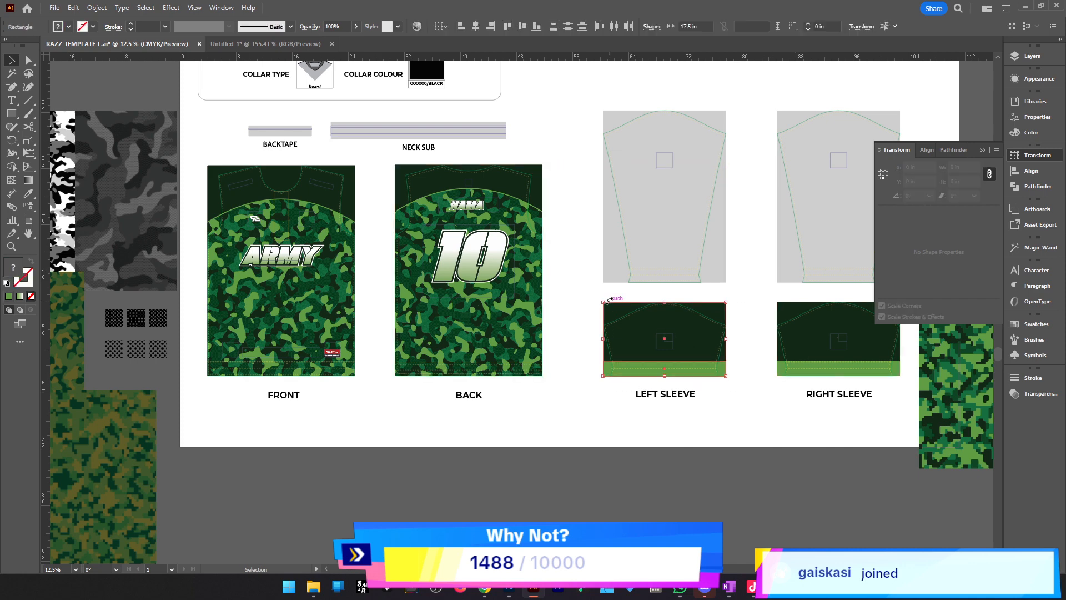
pyautogui.moveTo(769, 302); pyautogui.dragTo(841, 396)
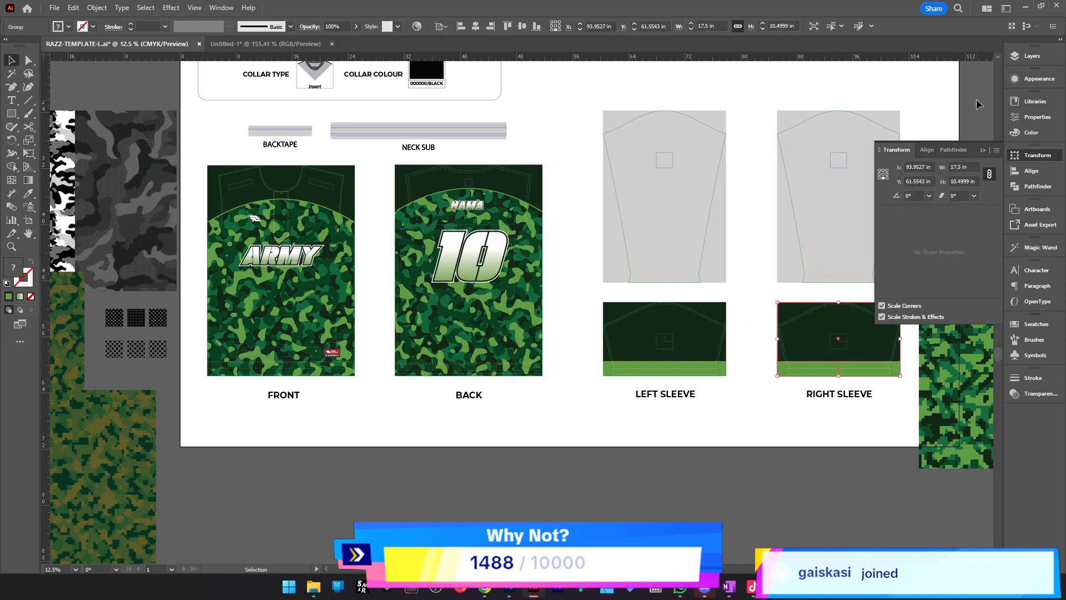
# Unlock the OUTERCLIP layer, and select and copy its outlines for the front, back and both short sleeves
pyautogui.click(1030, 56)
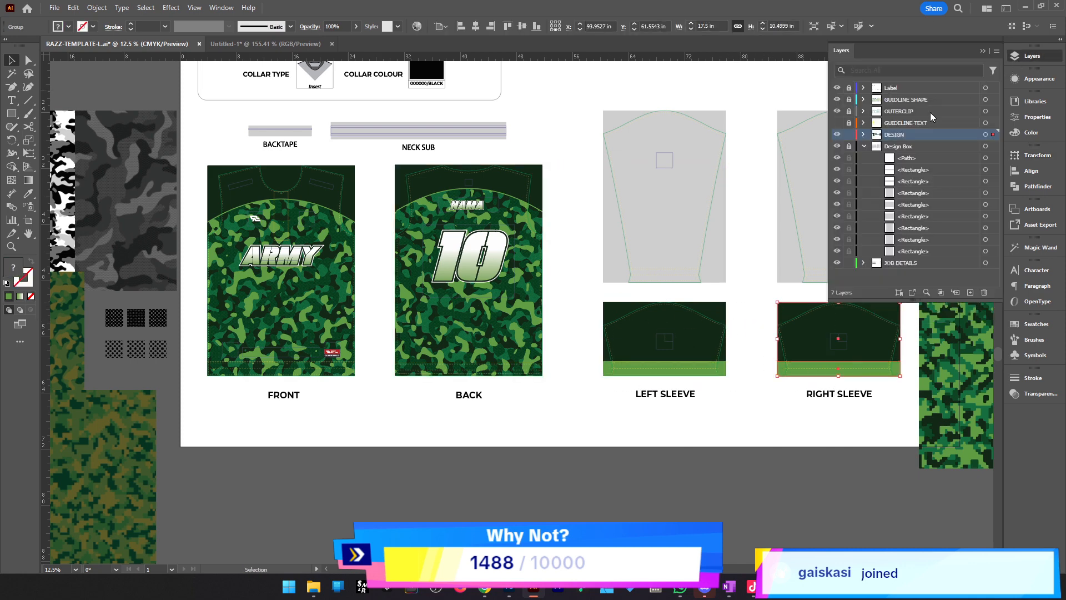
pyautogui.click(863, 112)
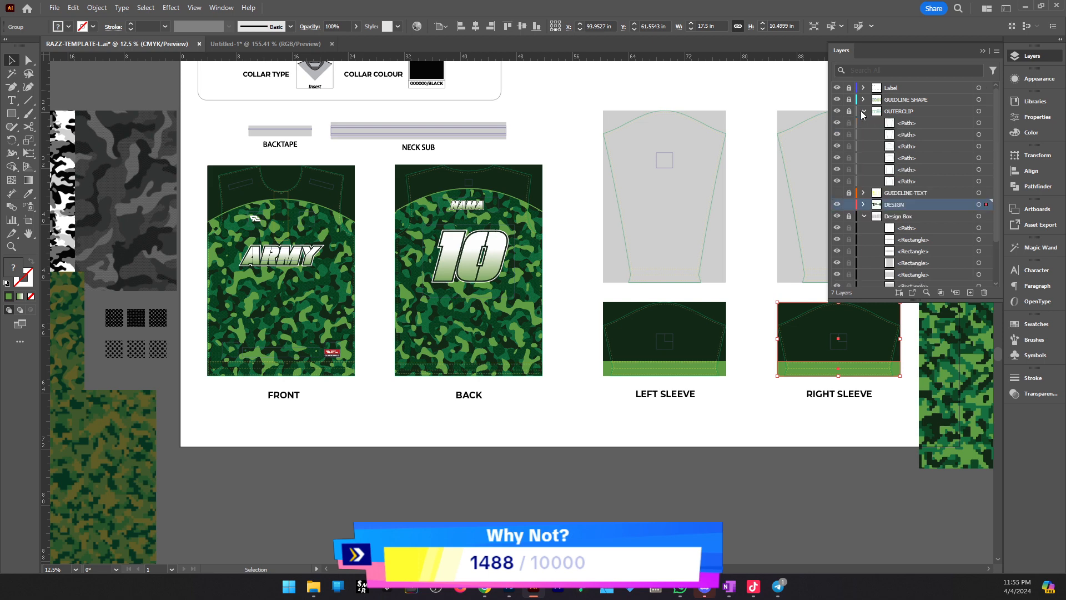
pyautogui.click(862, 112)
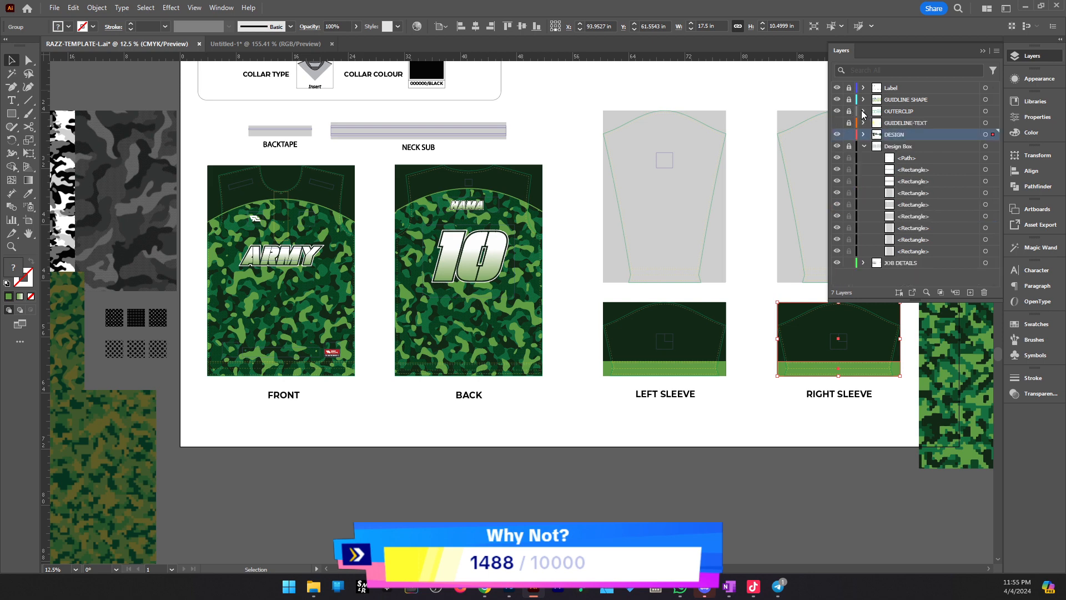
pyautogui.click(864, 112)
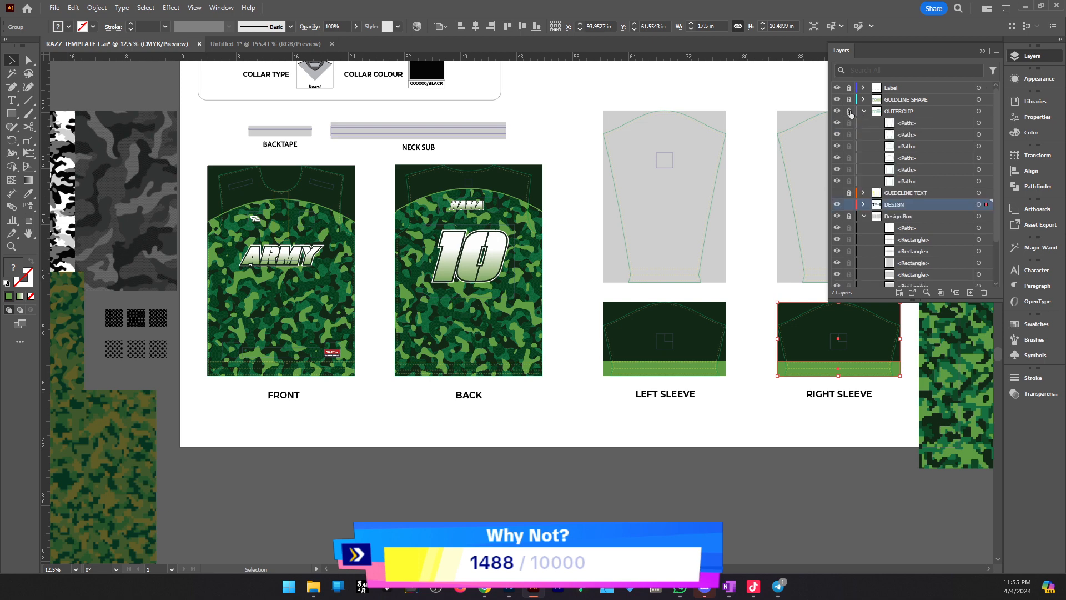
pyautogui.click(979, 181)
pyautogui.keyDown('shift'); pyautogui.click(979, 170); pyautogui.keyUp('shift')
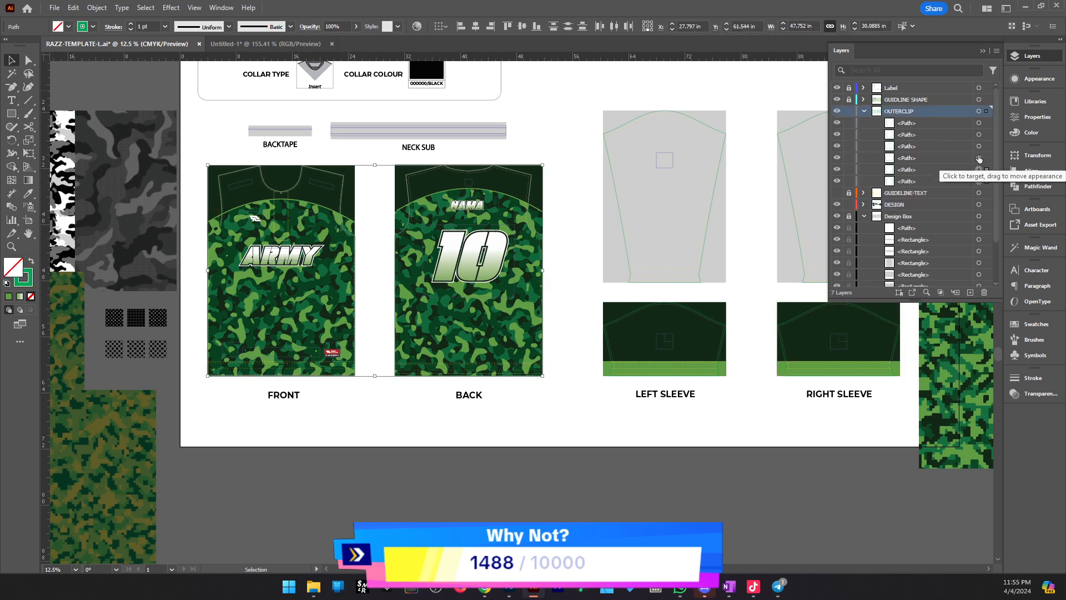
pyautogui.keyDown('shift'); pyautogui.click(979, 158); pyautogui.keyUp('shift')
pyautogui.keyDown('shift'); pyautogui.click(979, 147); pyautogui.keyUp('shift')
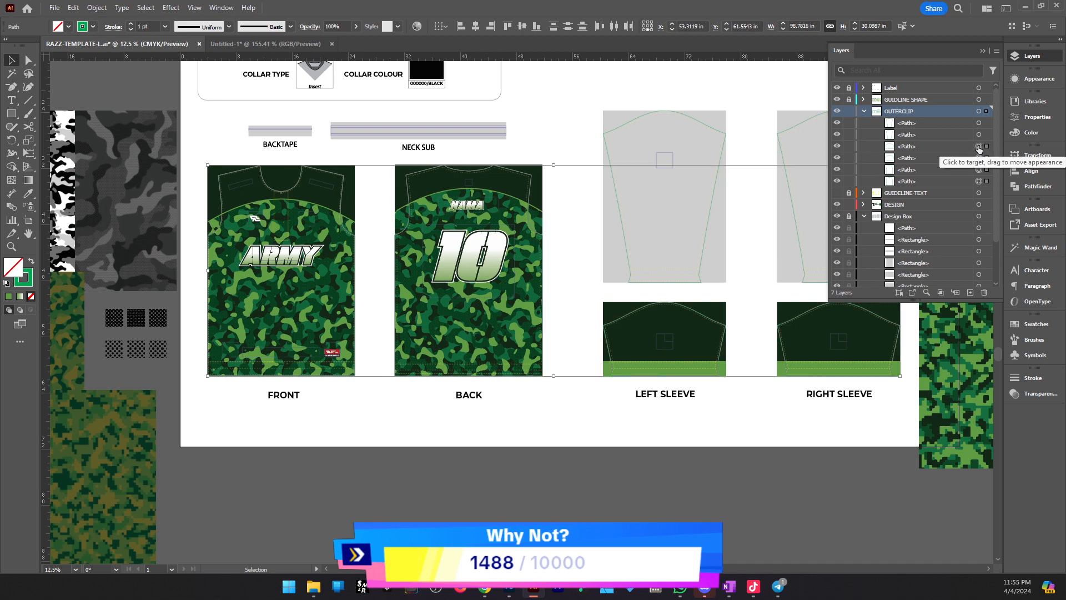
pyautogui.press('a')
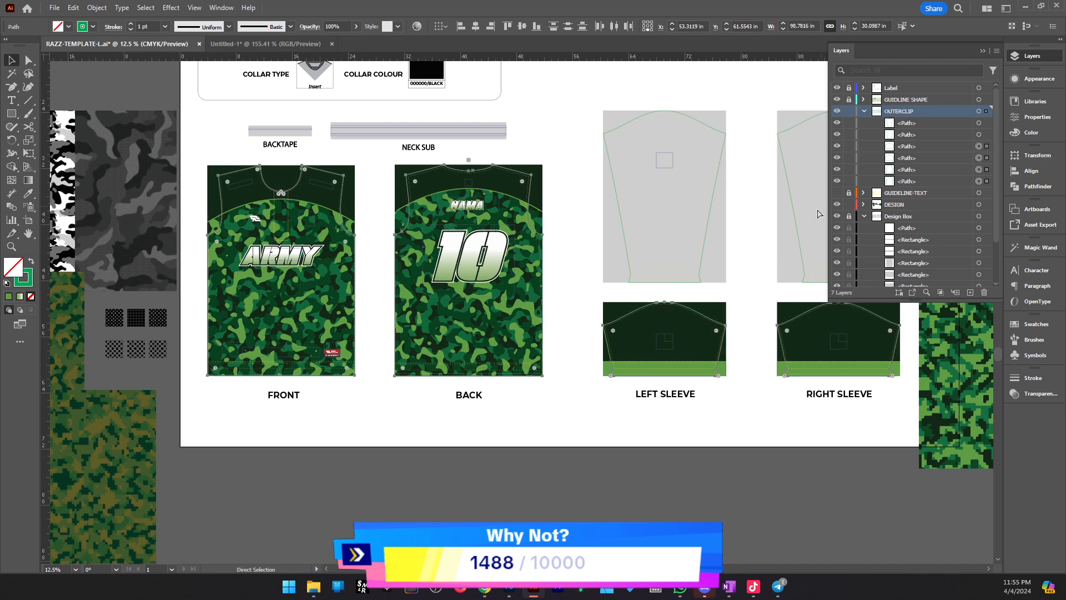
# Lock the OUTERCLIP layer and make DESIGN the active layer
pyautogui.click(850, 111)
pyautogui.click(890, 207)
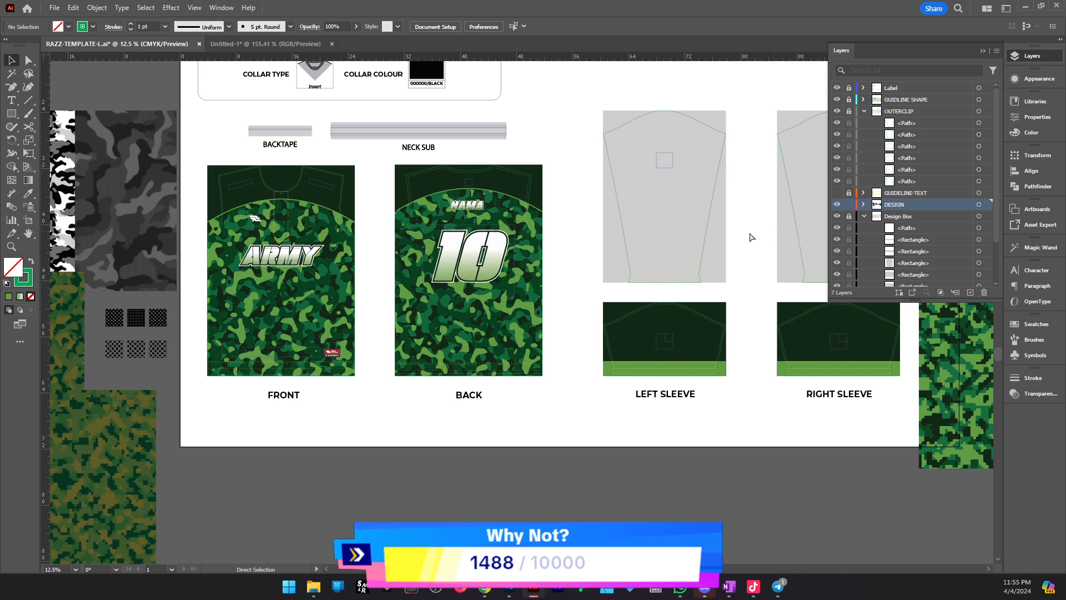
pyautogui.press('v')
pyautogui.hotkey('ctrl', 'z')
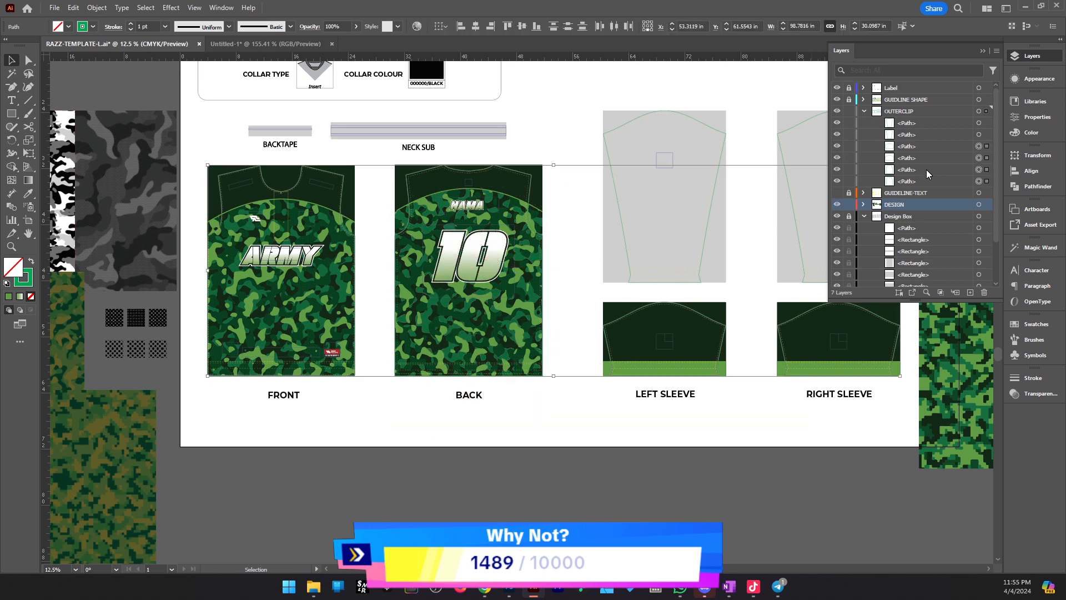
pyautogui.press('z')
pyautogui.click(689, 278)
pyautogui.press('v')
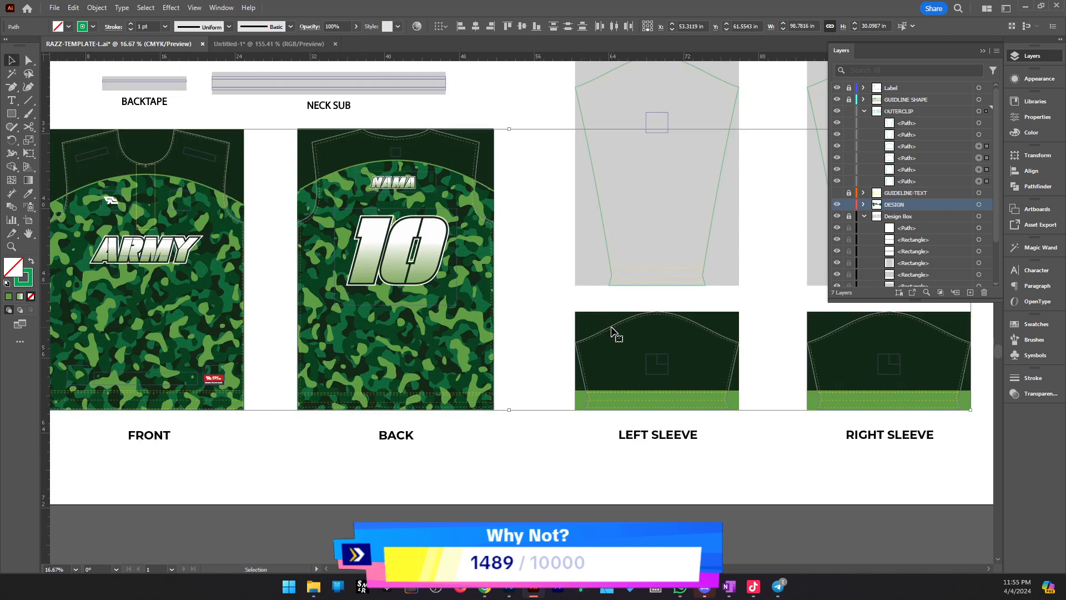
pyautogui.press('a')
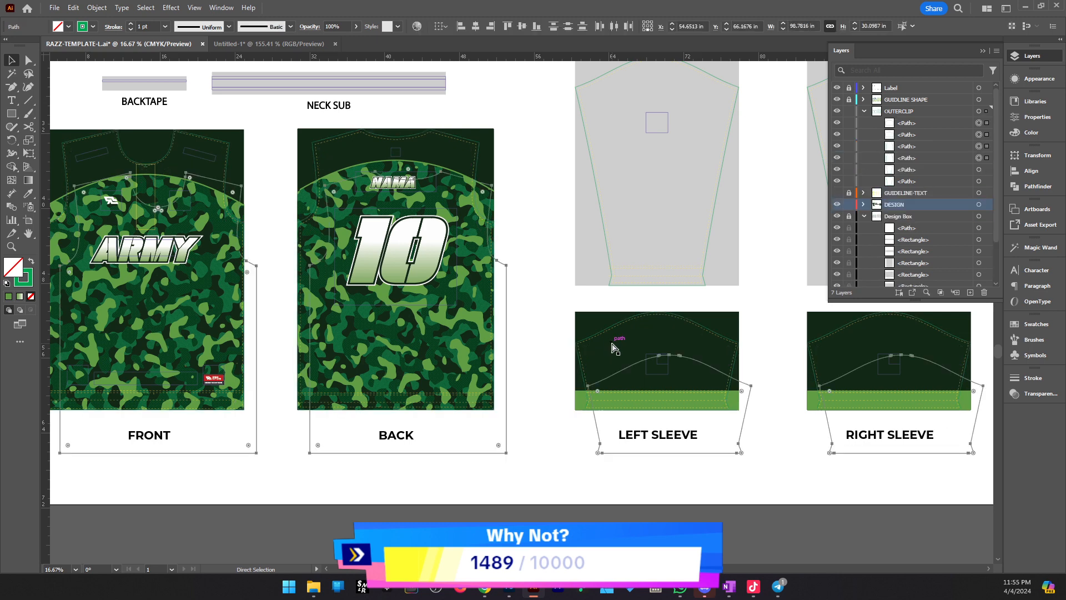
pyautogui.press('v')
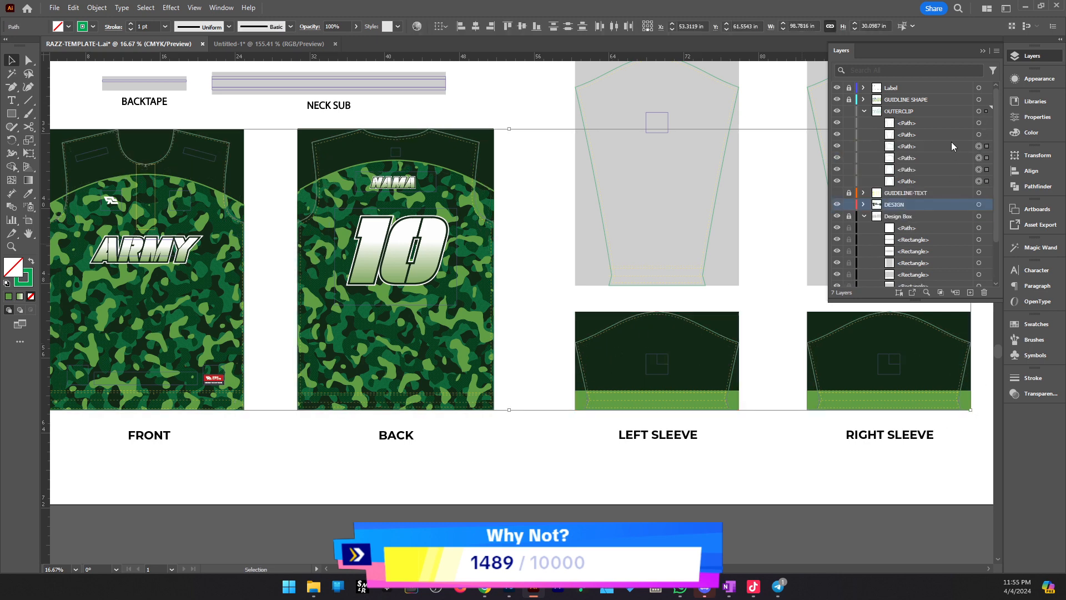
# Relock the OUTERCLIP layer and paste the four copied outlines in front, in place, on the DESIGN layer
pyautogui.click(849, 111)
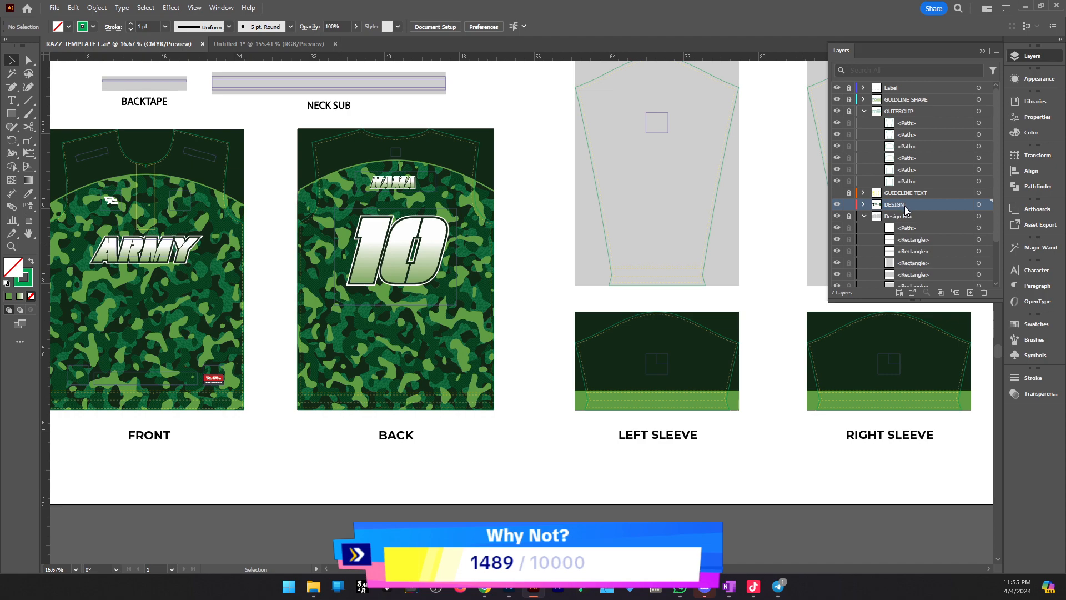
pyautogui.hotkey('ctrl', 'f')
# Clip all front panel artwork to its pasted jersey outline with a clipping mask
pyautogui.moveTo(519, 278); pyautogui.dragTo(865, 291)
pyautogui.moveTo(375, 127); pyautogui.dragTo(609, 466)
pyautogui.rightClick(569, 368)
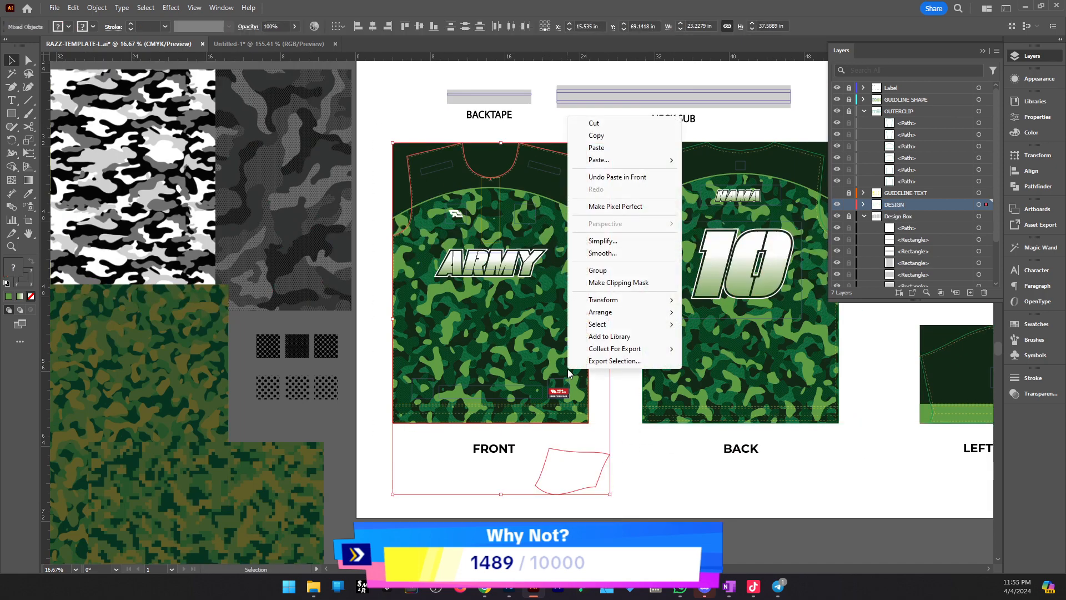
pyautogui.click(627, 285)
# Clip all back panel artwork to its pasted jersey outline with a clipping mask
pyautogui.moveTo(691, 253); pyautogui.dragTo(546, 273)
pyautogui.moveTo(472, 167); pyautogui.dragTo(719, 468)
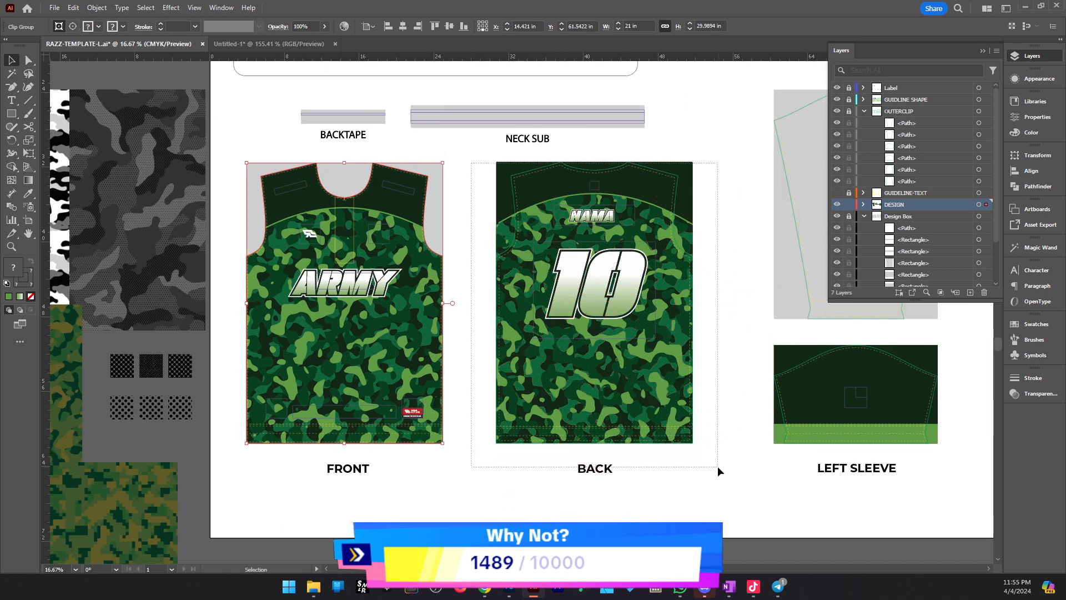
pyautogui.rightClick(650, 389)
pyautogui.click(699, 287)
# Clip the left and right short-sleeve designs to their pasted outlines, using a separate clipping mask for each sleeve
pyautogui.moveTo(841, 350); pyautogui.dragTo(619, 349)
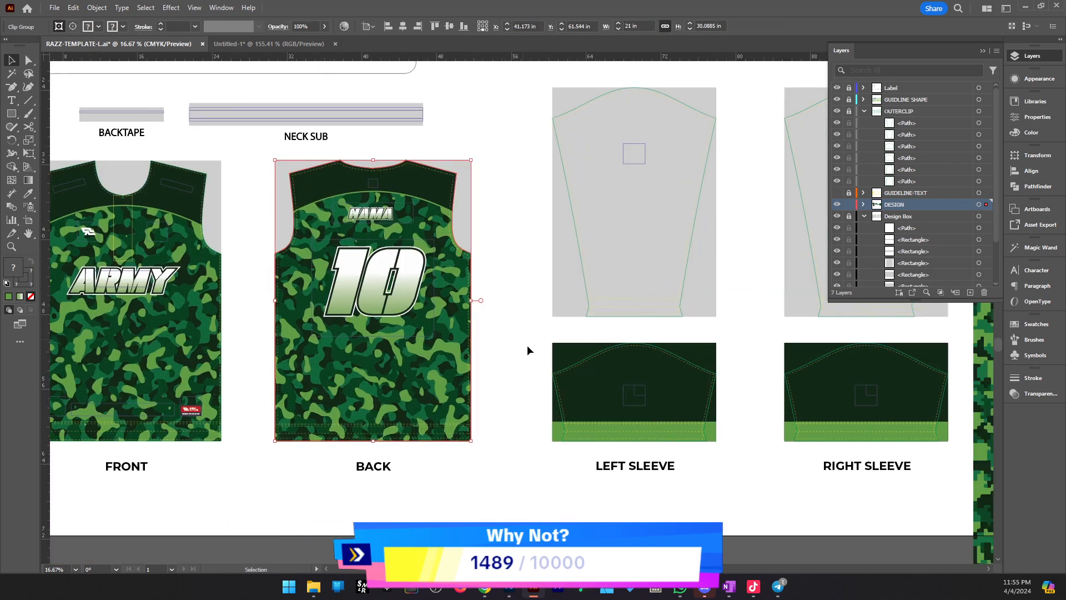
pyautogui.moveTo(528, 350); pyautogui.dragTo(715, 479)
pyautogui.rightClick(685, 405)
pyautogui.click(735, 304)
pyautogui.moveTo(765, 328); pyautogui.dragTo(994, 500)
pyautogui.click(741, 443)
pyautogui.moveTo(738, 351); pyautogui.dragTo(914, 472)
pyautogui.rightClick(856, 404)
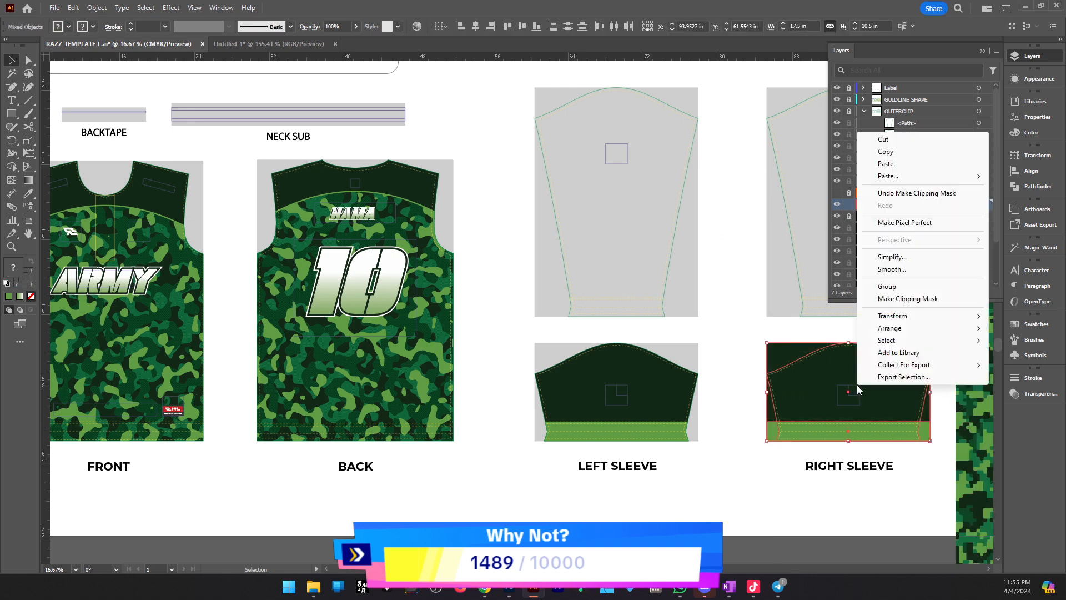
pyautogui.click(911, 301)
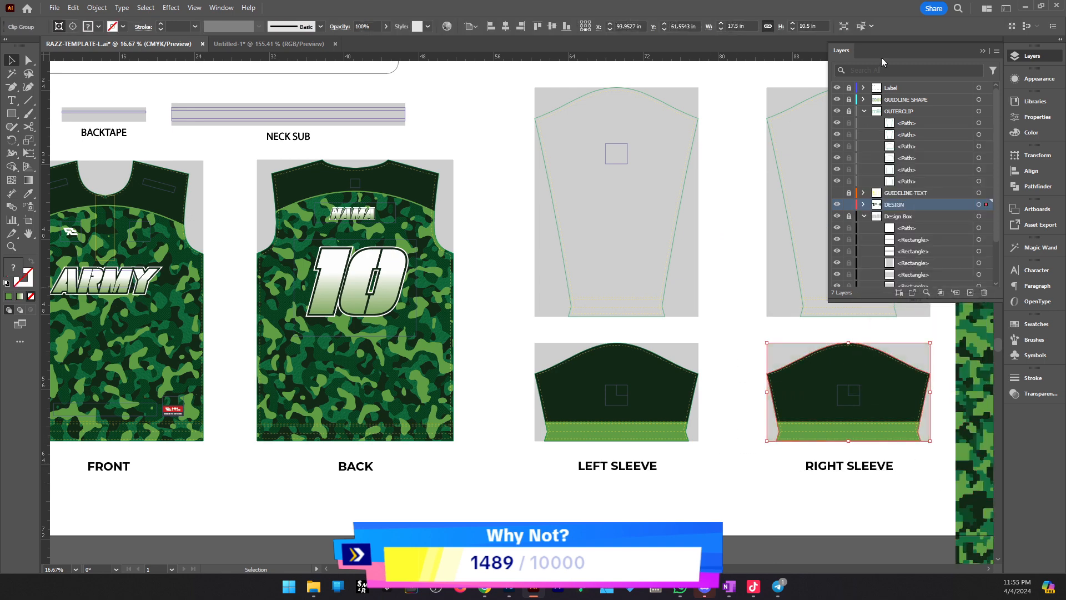
# Collapse the contents of the OUTERCLIP and Design Box layers
pyautogui.click(864, 111)
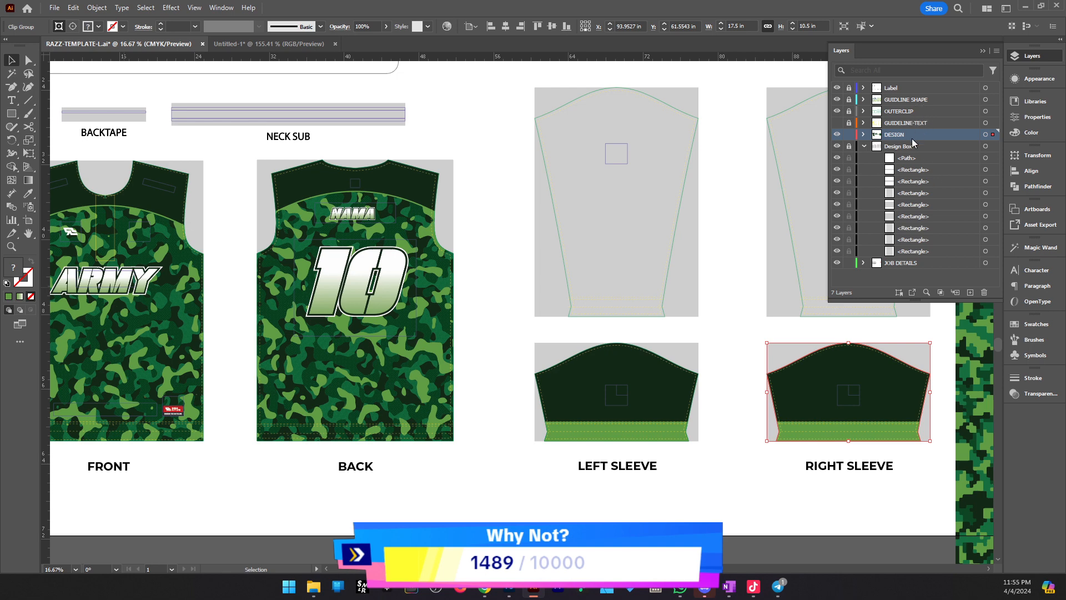
pyautogui.click(864, 146)
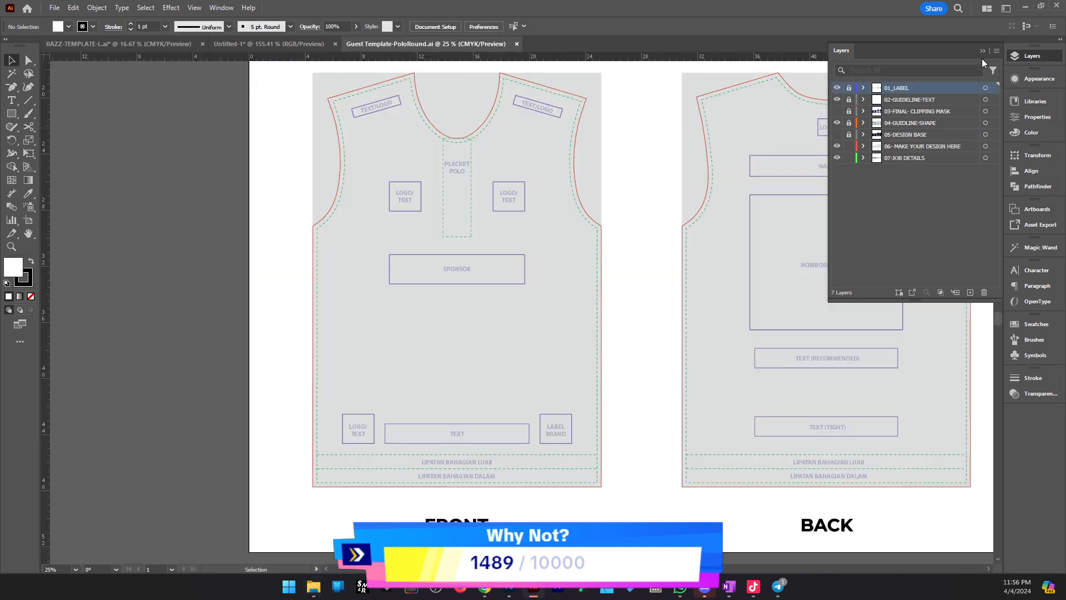
# Inspect the front panel guides in Guest Template-PoloRound.ai and make the 06- MAKE YOUR DESIGN HERE layer active
pyautogui.click(981, 52)
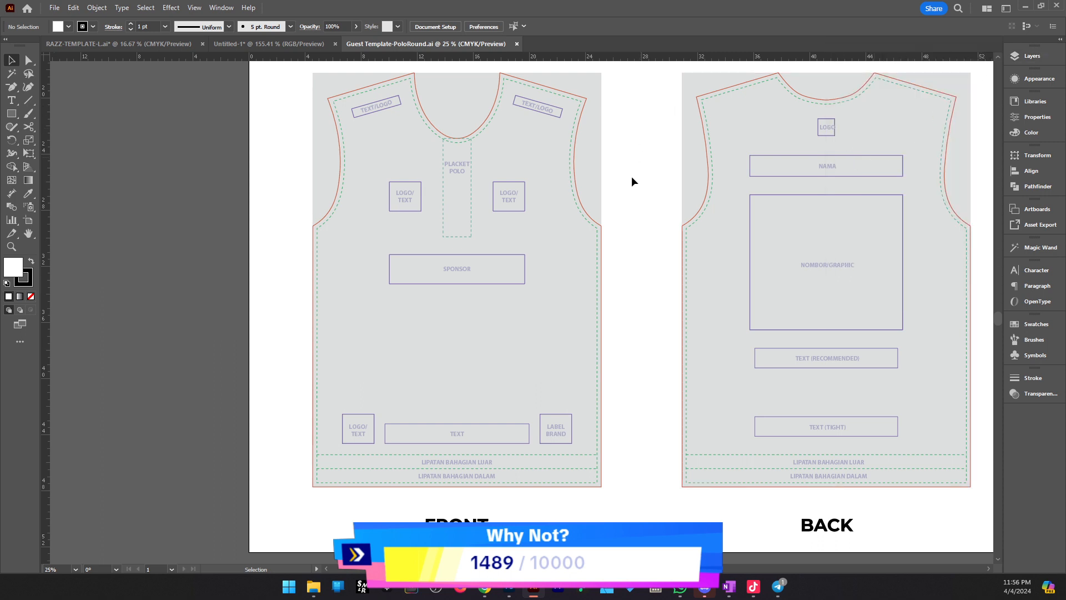
pyautogui.moveTo(594, 221); pyautogui.dragTo(529, 248)
pyautogui.press('z')
pyautogui.click(424, 260)
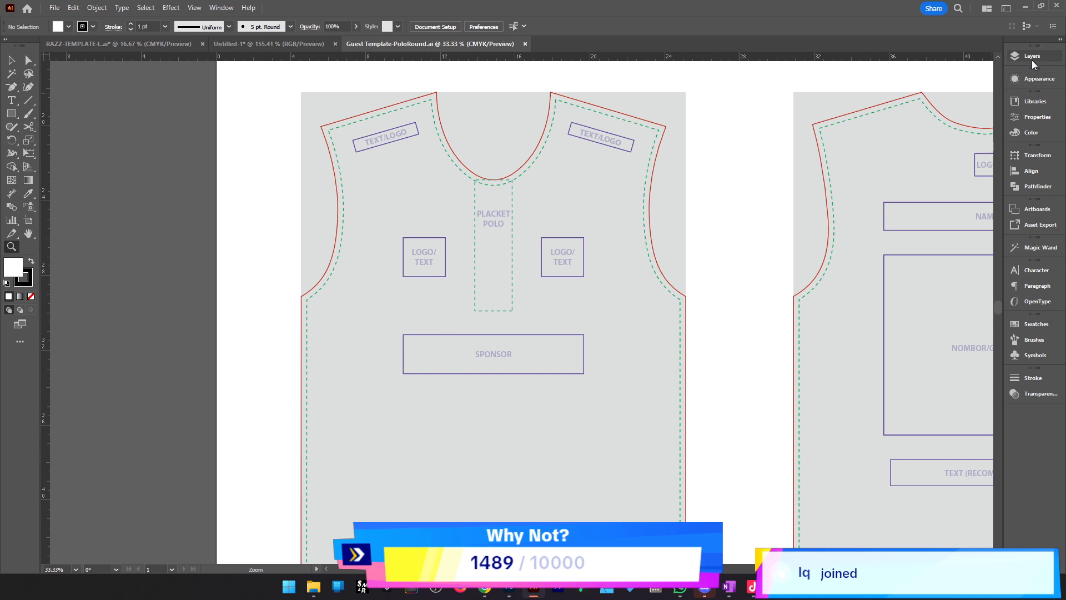
pyautogui.click(1031, 57)
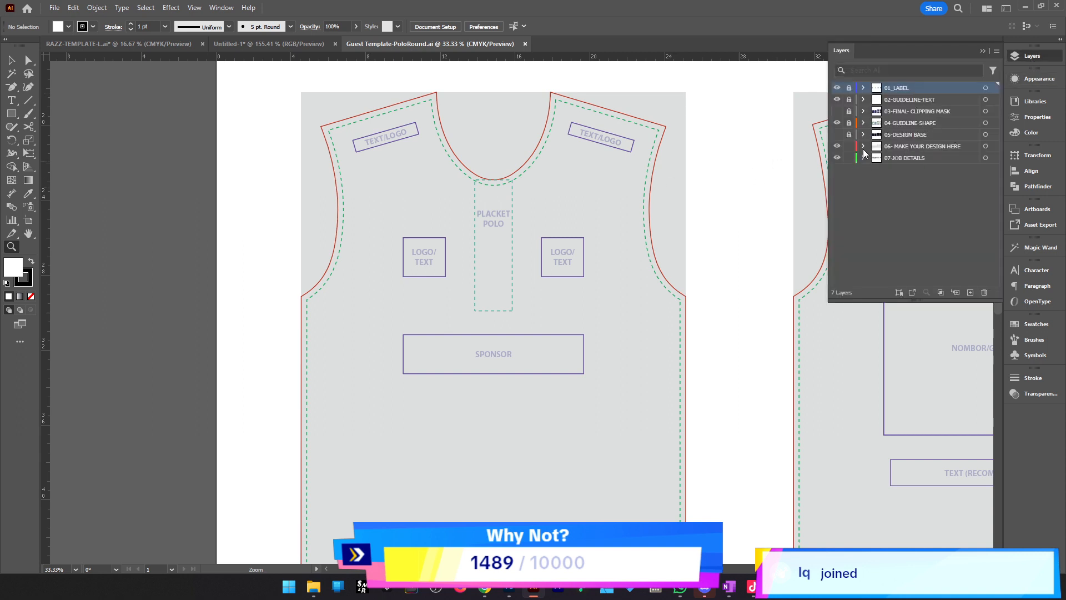
pyautogui.click(903, 148)
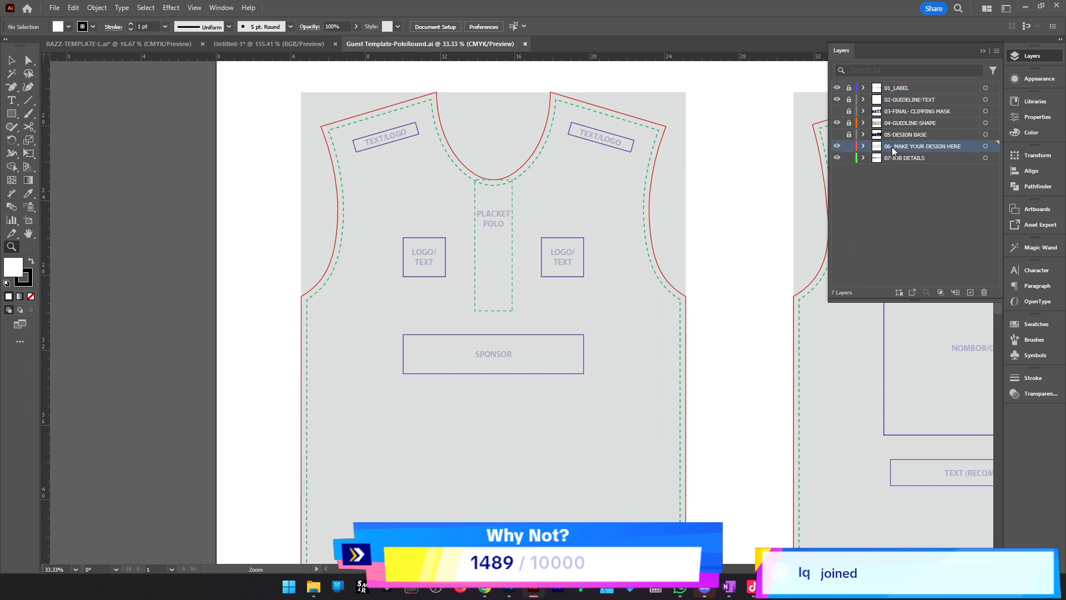
# Preview the 05-DESIGN BASE layer and its panel sublayers, undo the visibility change and collapse the layer
pyautogui.click(864, 135)
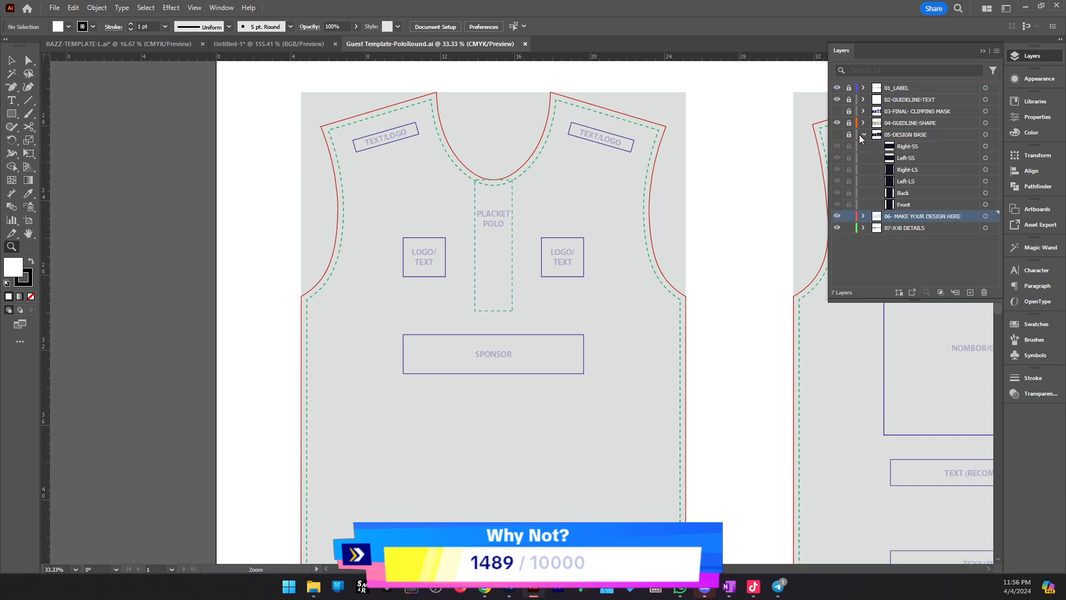
pyautogui.click(837, 135)
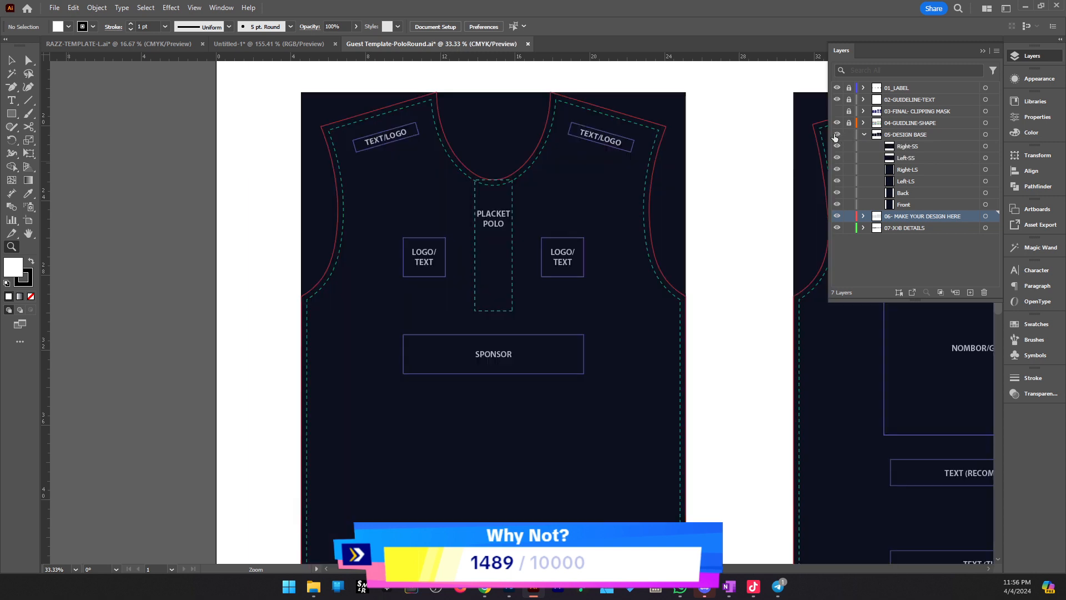
pyautogui.hotkey('ctrl', 'z')
pyautogui.hotkey('ctrl', 'z')
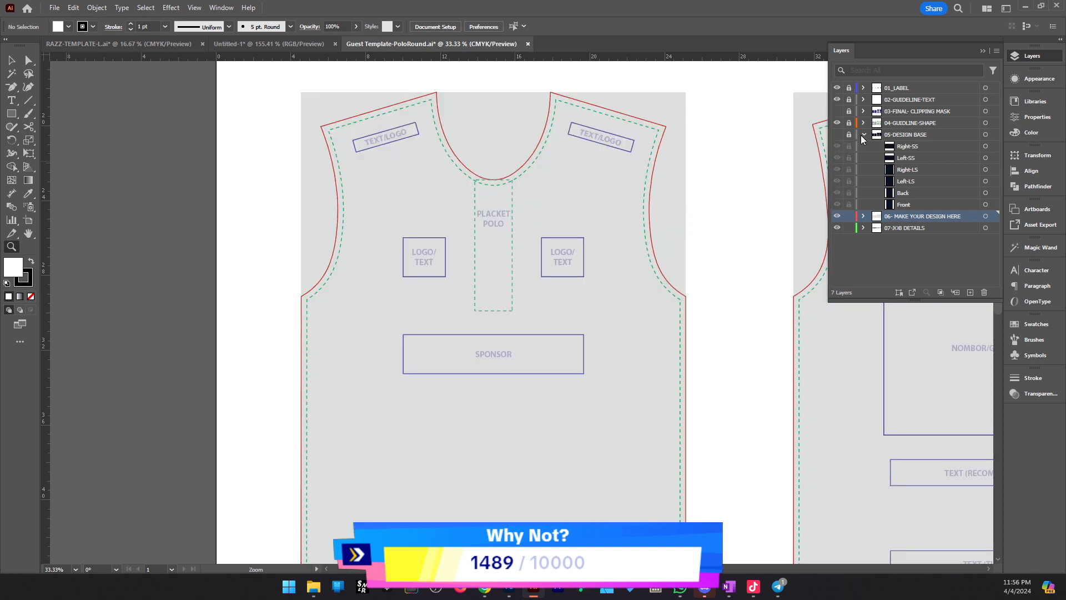
pyautogui.click(866, 136)
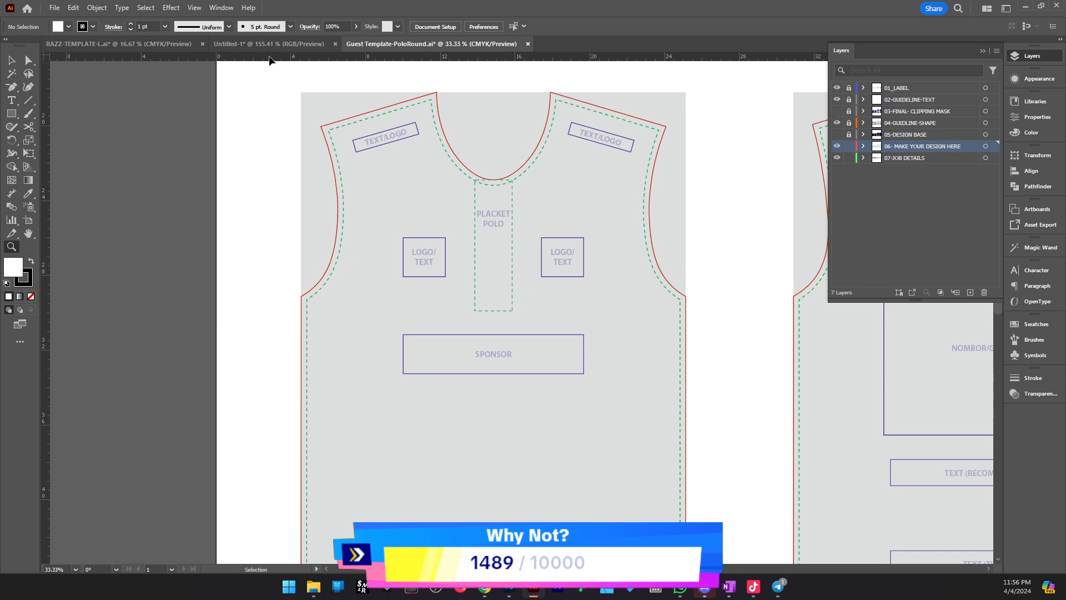
# Switch to RAZZ-TEMPLATE-L.ai and examine the clipped front and back panels
pyautogui.click(151, 50)
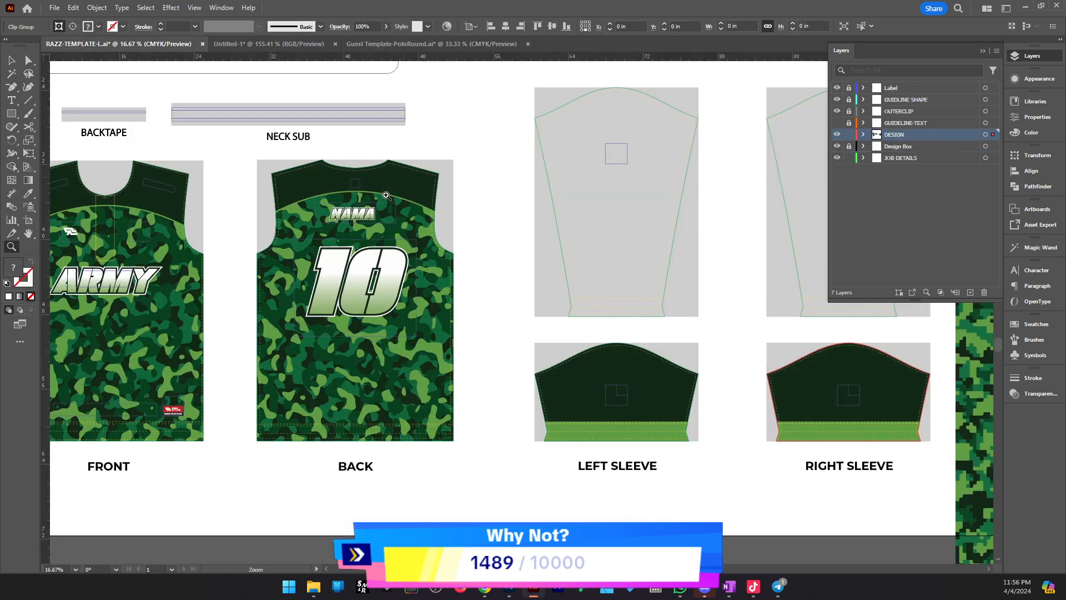
pyautogui.moveTo(387, 196); pyautogui.dragTo(531, 220)
pyautogui.click(335, 261)
pyautogui.keyDown('alt'); pyautogui.click(607, 383); pyautogui.keyUp('alt')
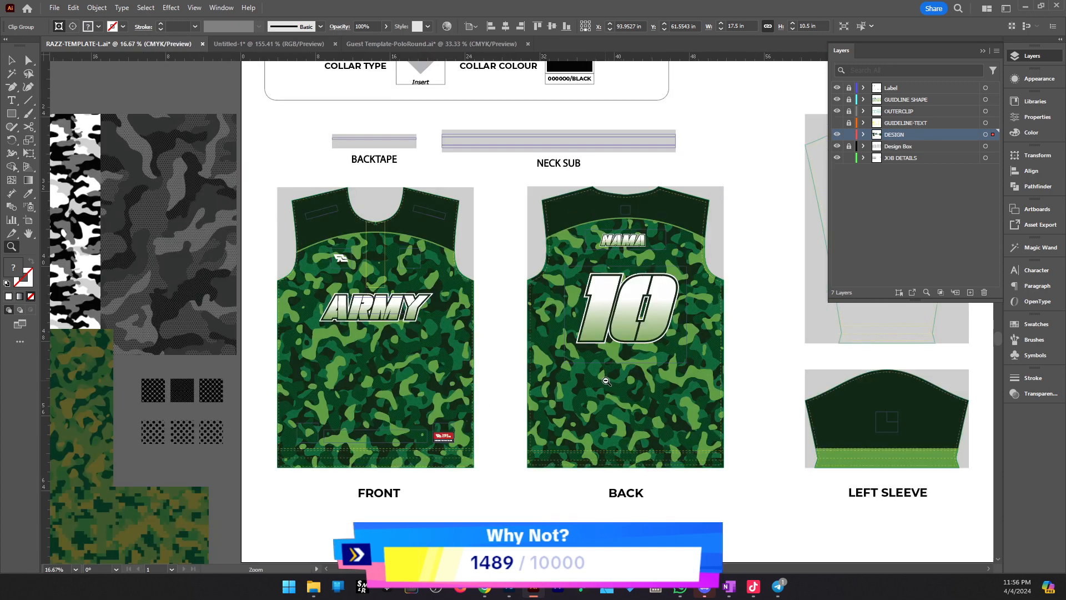
pyautogui.press('v')
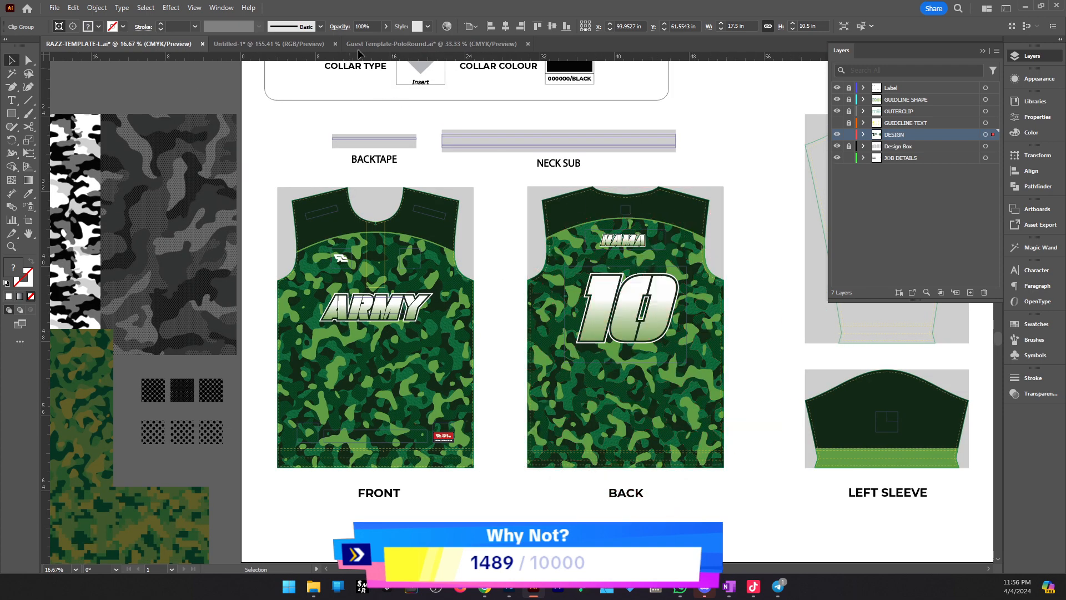
# Return to Guest Template-PoloRound.ai and examine the layout of its front, back and sleeve panels
pyautogui.click(384, 44)
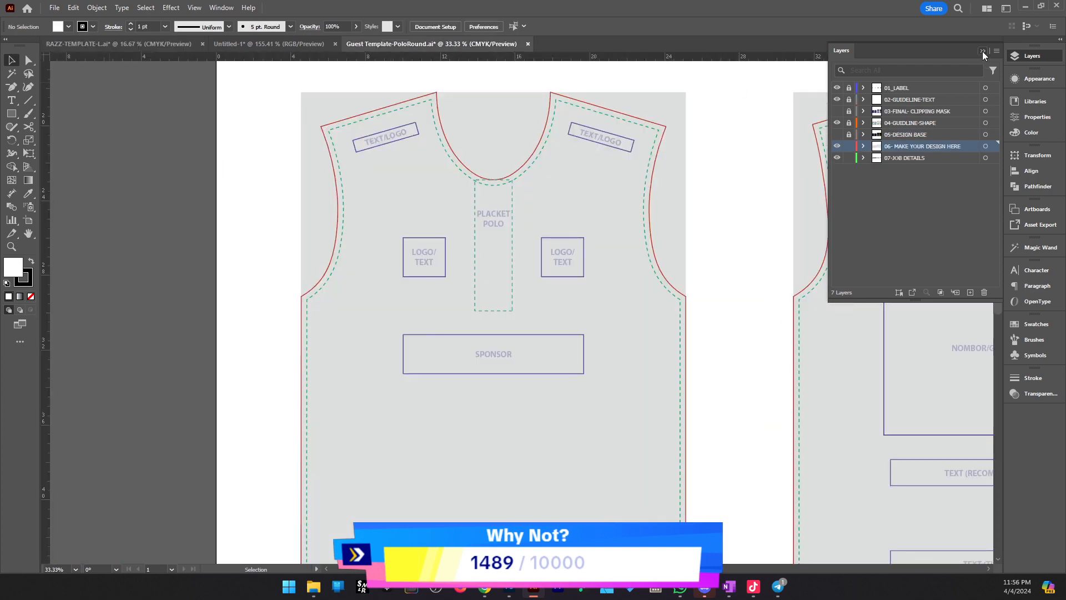
pyautogui.click(983, 52)
pyautogui.press('z')
pyautogui.keyDown('alt'); pyautogui.click(785, 215); pyautogui.keyUp('alt')
pyautogui.keyDown('alt'); pyautogui.click(780, 212); pyautogui.keyUp('alt')
pyautogui.click(456, 350)
pyautogui.scroll(-3, 464, 369)
pyautogui.keyDown('alt'); pyautogui.click(448, 375); pyautogui.keyUp('alt')
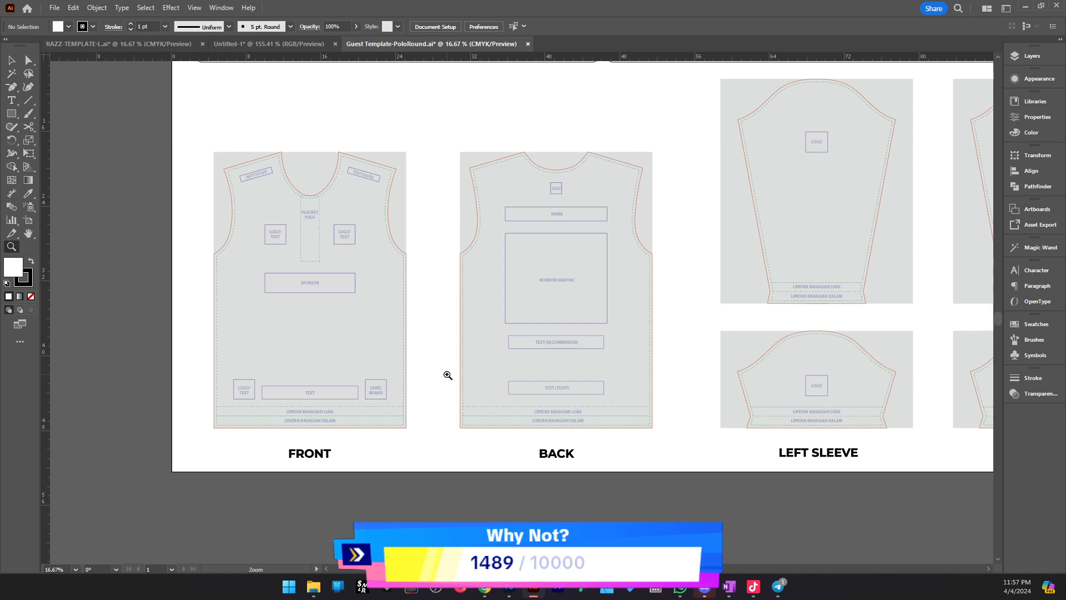
pyautogui.scroll(-1, 297, 226)
# Check the clipped sleeves in RAZZ-TEMPLATE-L.ai and close Guest Template-PoloRound.ai without saving its changes
pyautogui.click(118, 43)
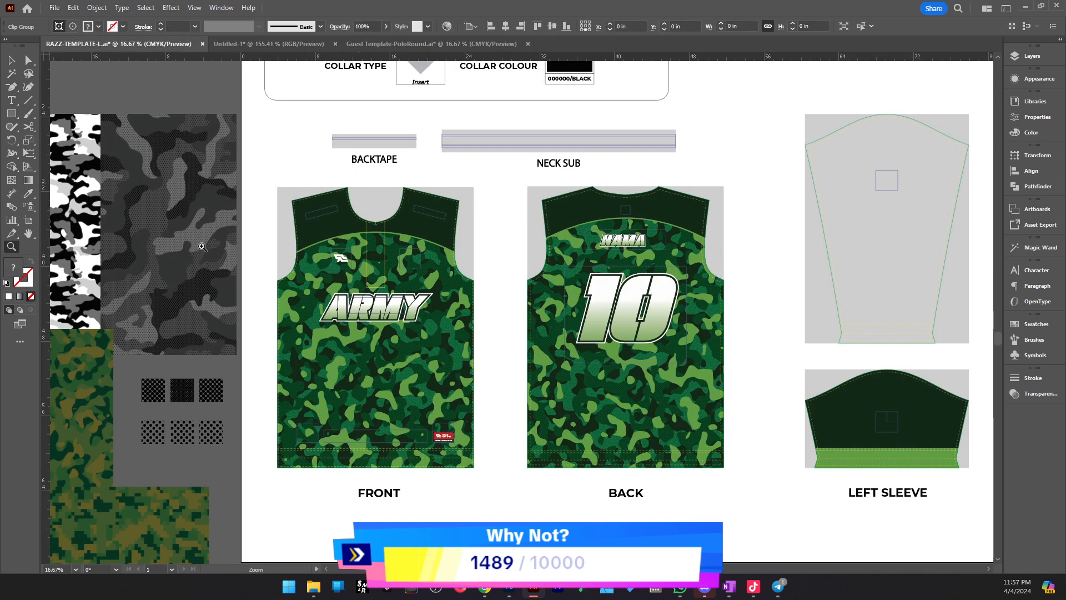
pyautogui.moveTo(700, 413); pyautogui.dragTo(398, 398)
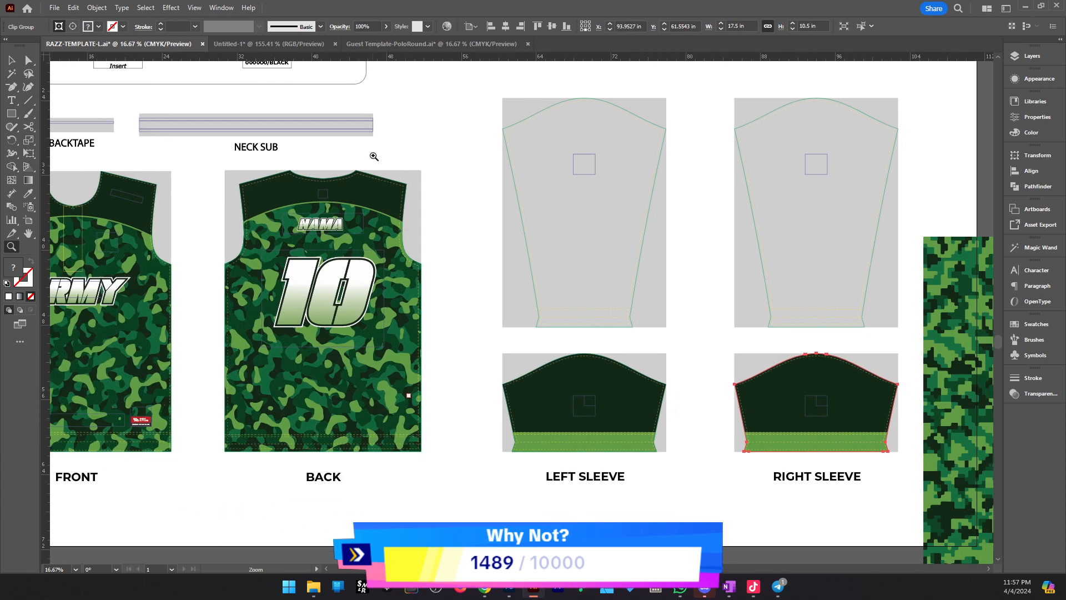
pyautogui.click(500, 44)
pyautogui.click(528, 43)
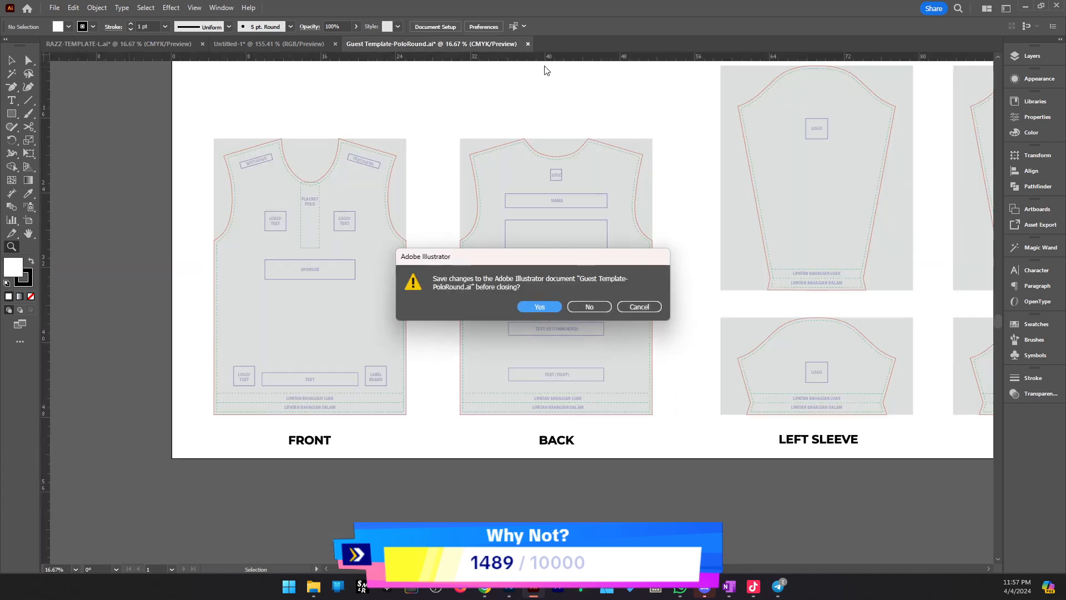
pyautogui.click(590, 306)
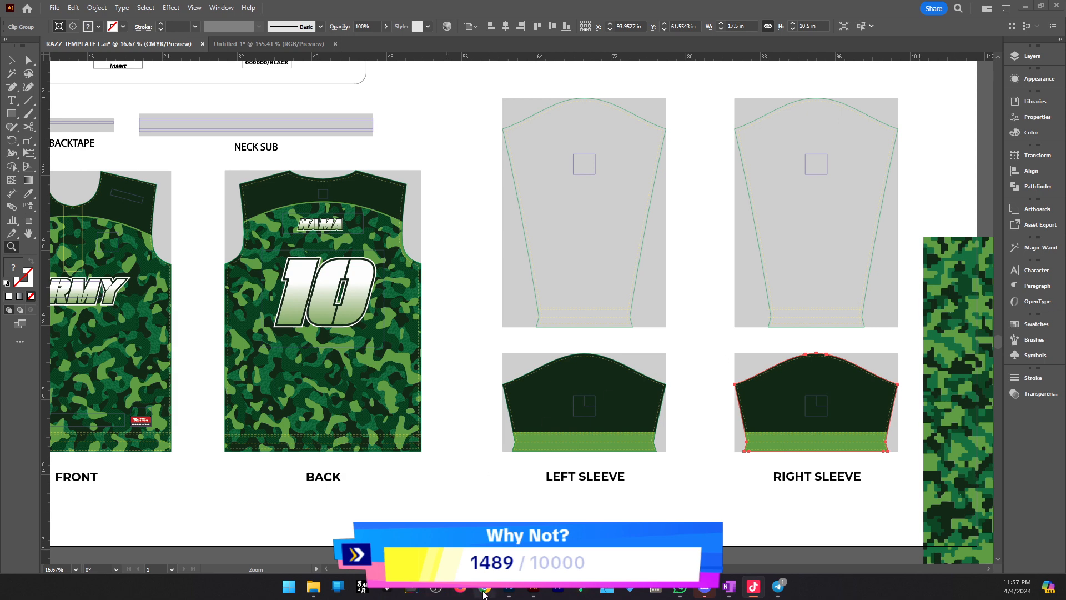
# Switch to Chrome and look over the FontSpace results for soldier fonts
pyautogui.click(485, 587)
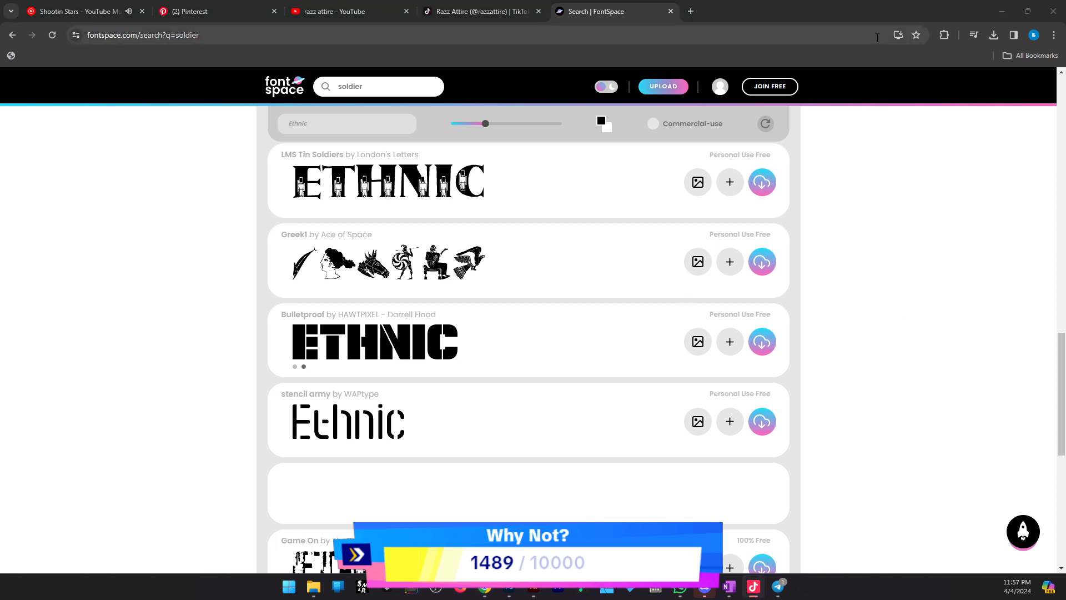
pyautogui.click(954, 388)
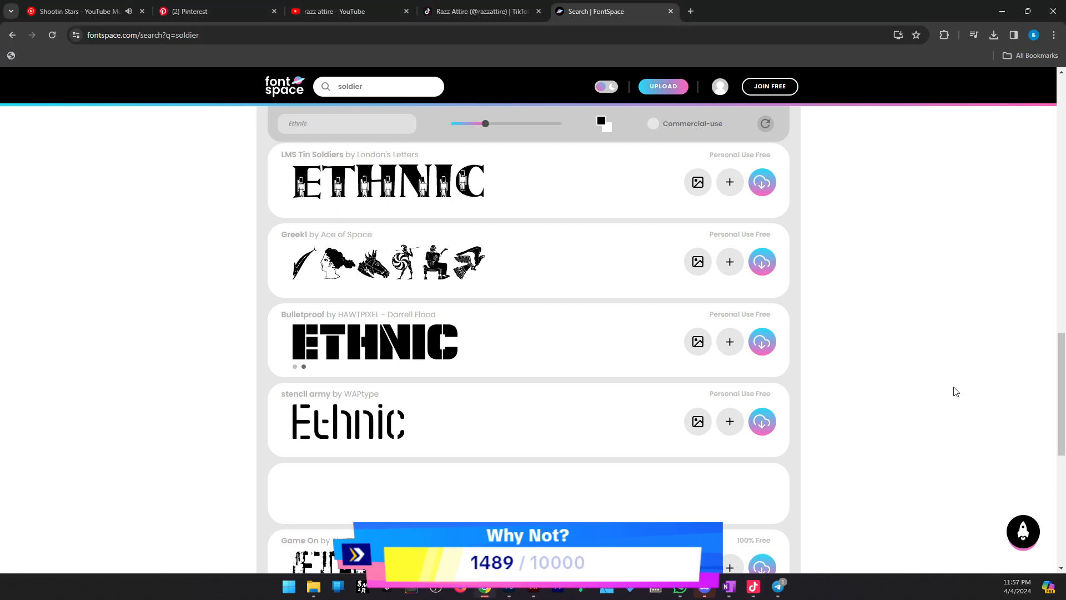
# Return to Illustrator and examine the camouflage pattern samples beside the artboard and the finished front panel
pyautogui.click(531, 591)
pyautogui.hscroll(-15, 558, 506)
pyautogui.scroll(3, 559, 507)
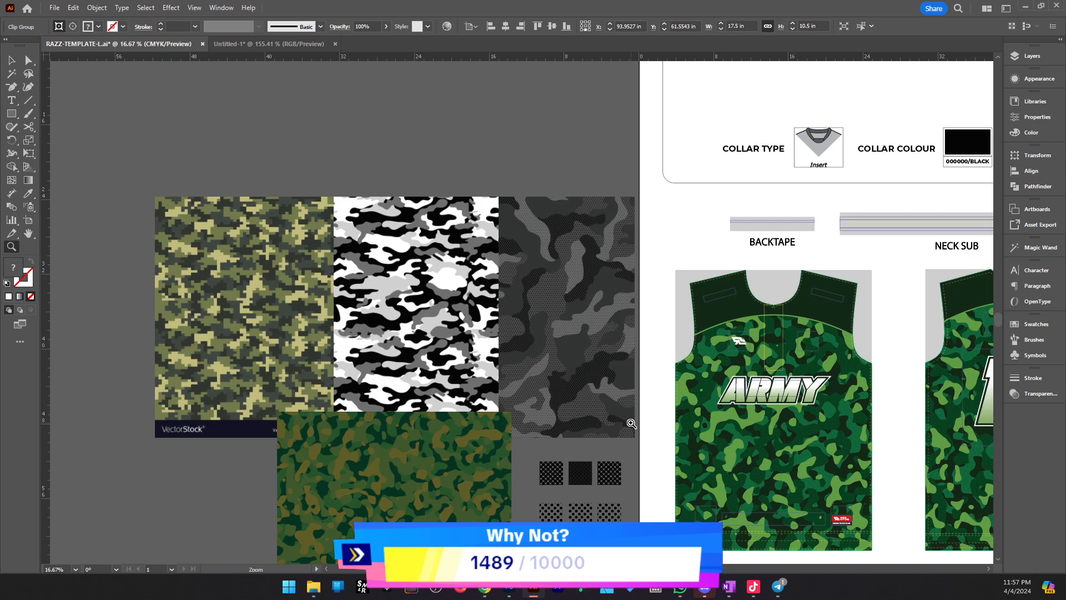
pyautogui.scroll(-2, 417, 415)
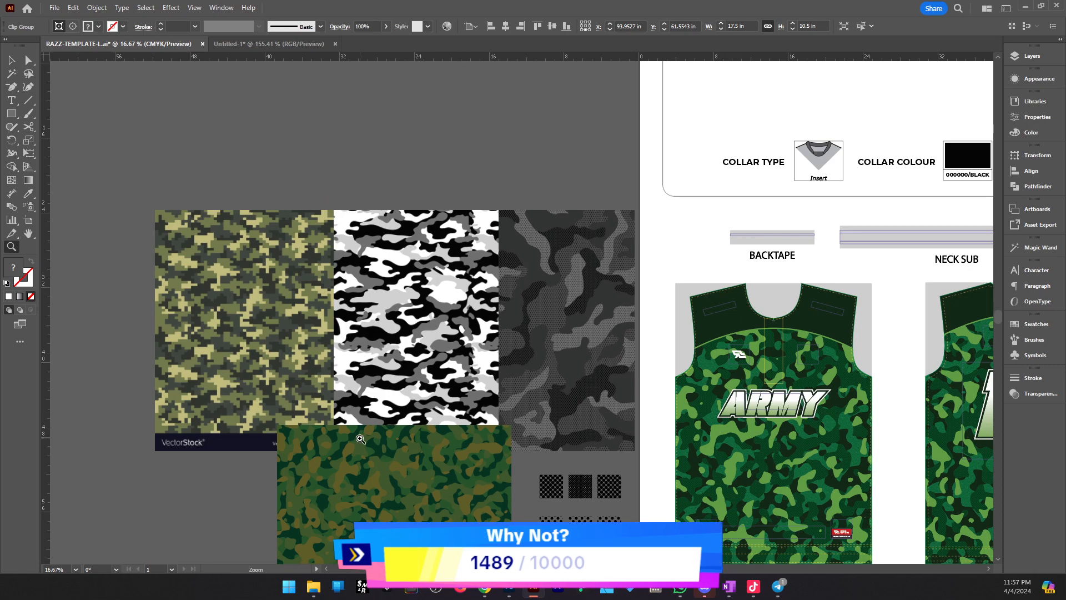
pyautogui.scroll(-5, 400, 402)
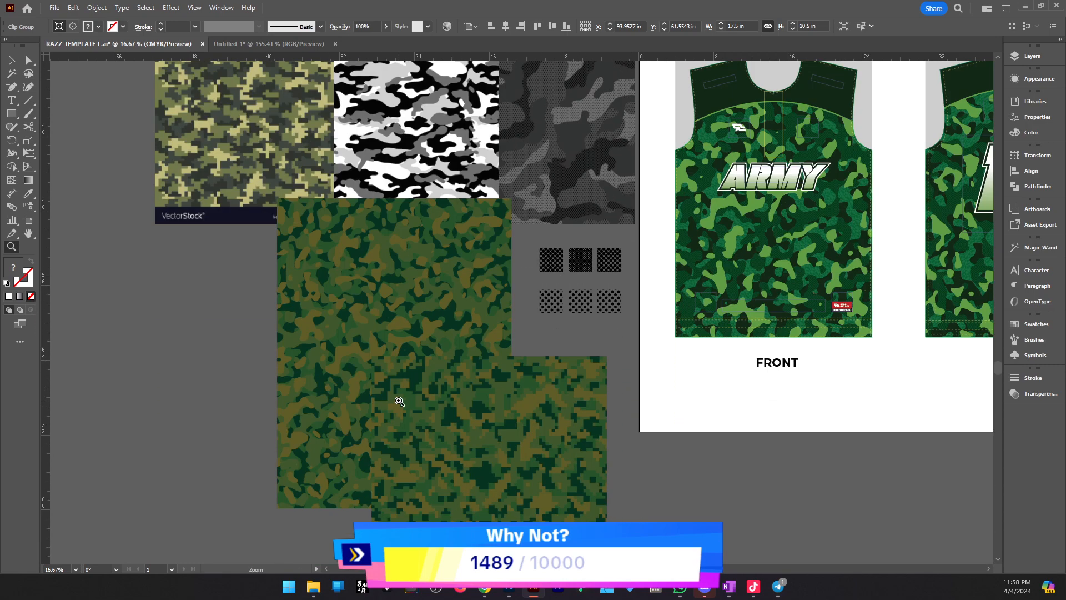
pyautogui.moveTo(663, 367); pyautogui.dragTo(554, 388)
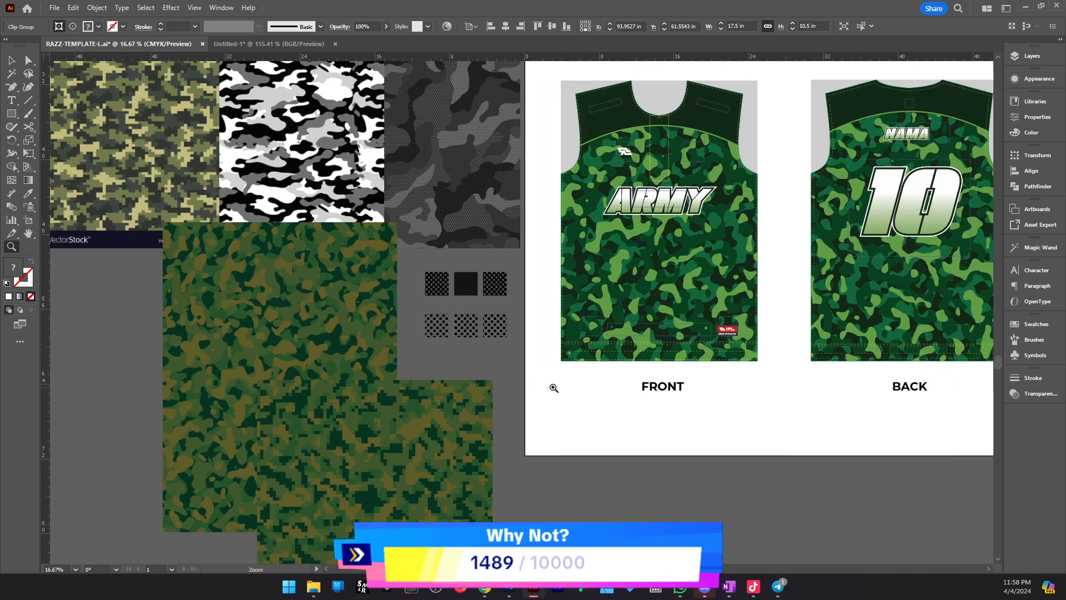
pyautogui.moveTo(282, 181); pyautogui.dragTo(567, 250)
pyautogui.moveTo(777, 329); pyautogui.dragTo(373, 293)
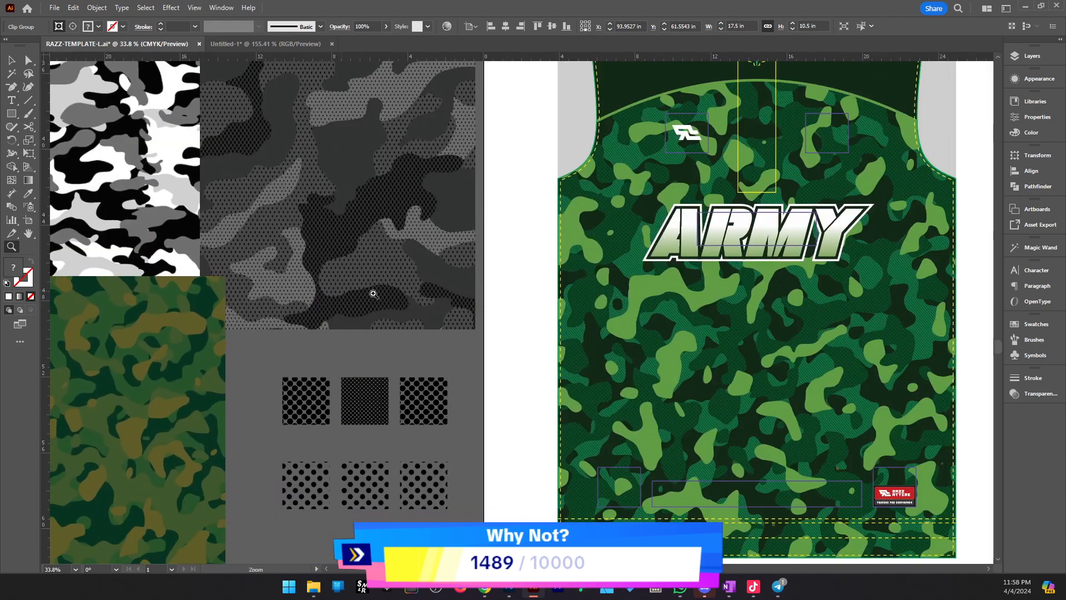
pyautogui.moveTo(663, 325); pyautogui.dragTo(532, 324)
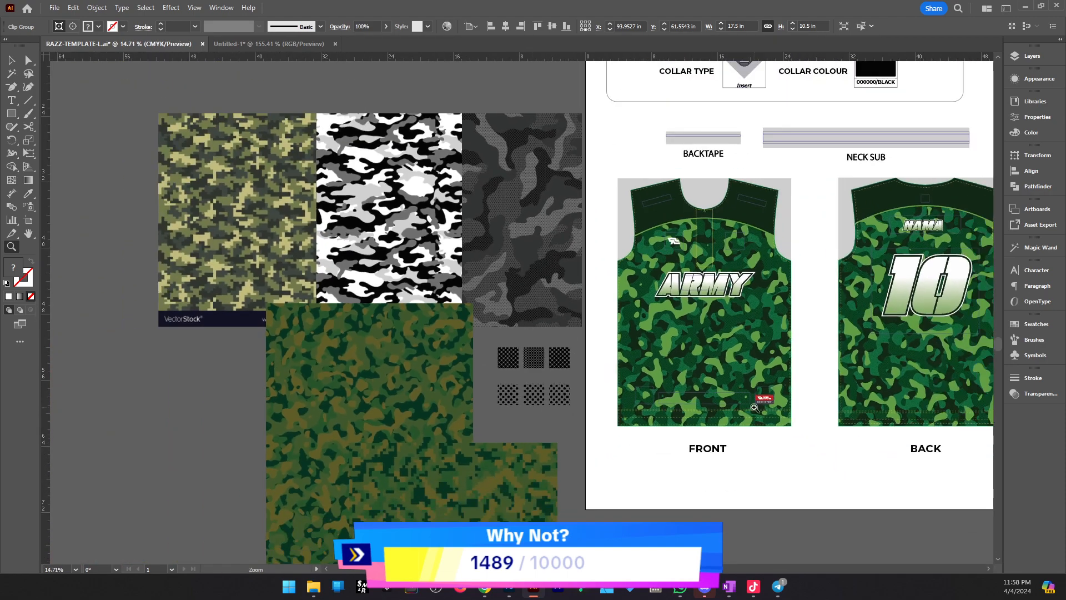
# Switch to Photoshop and hide the 1st Version Output and 2nd Version Output layers of the camouflage document
pyautogui.click(510, 587)
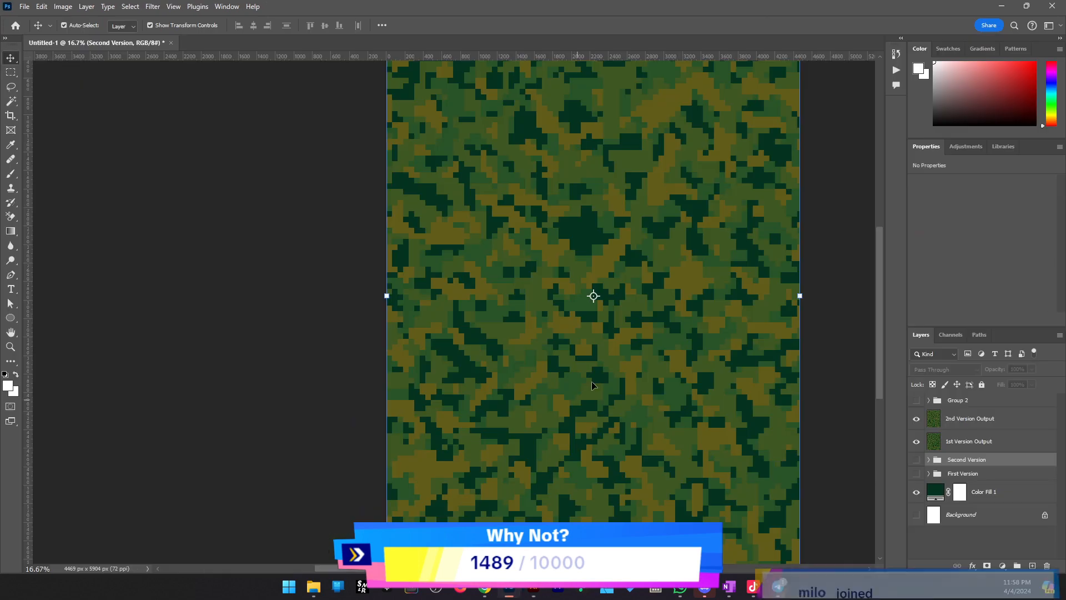
pyautogui.scroll(-2, 550, 267)
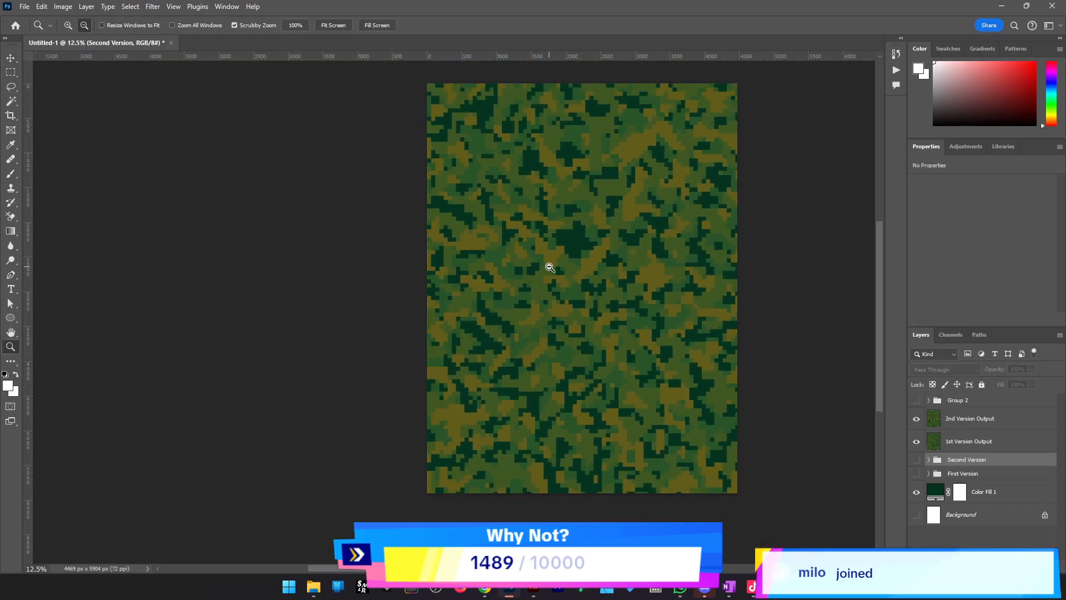
pyautogui.scroll(1, 559, 266)
pyautogui.click(917, 442)
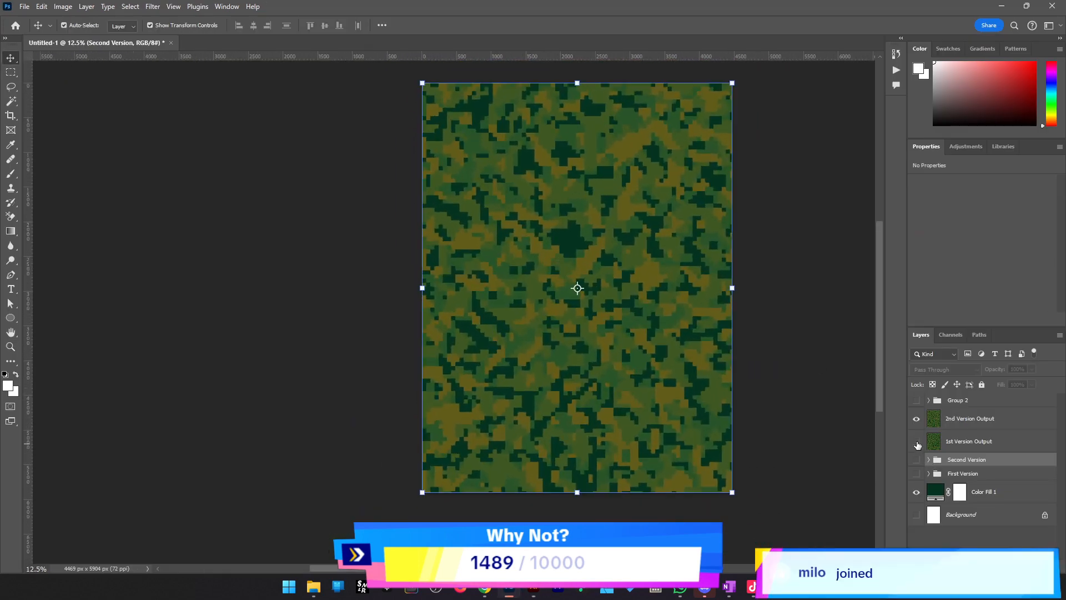
pyautogui.click(915, 423)
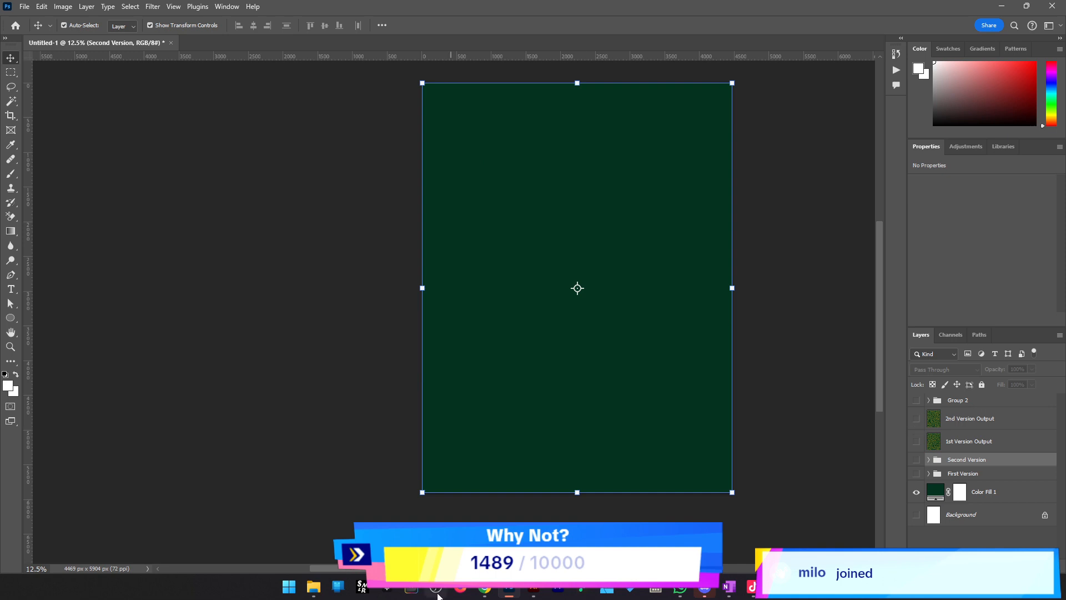
# Switch to Chrome, open the LIVE FROM TT playlist on the razz attire YouTube channel and look through its videos
pyautogui.click(488, 591)
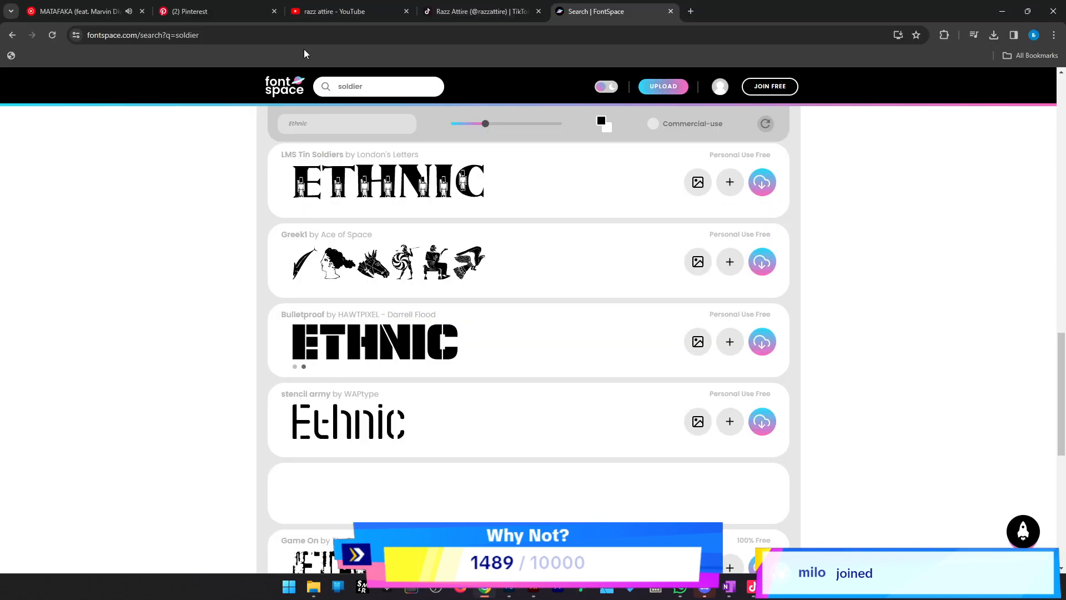
pyautogui.click(335, 11)
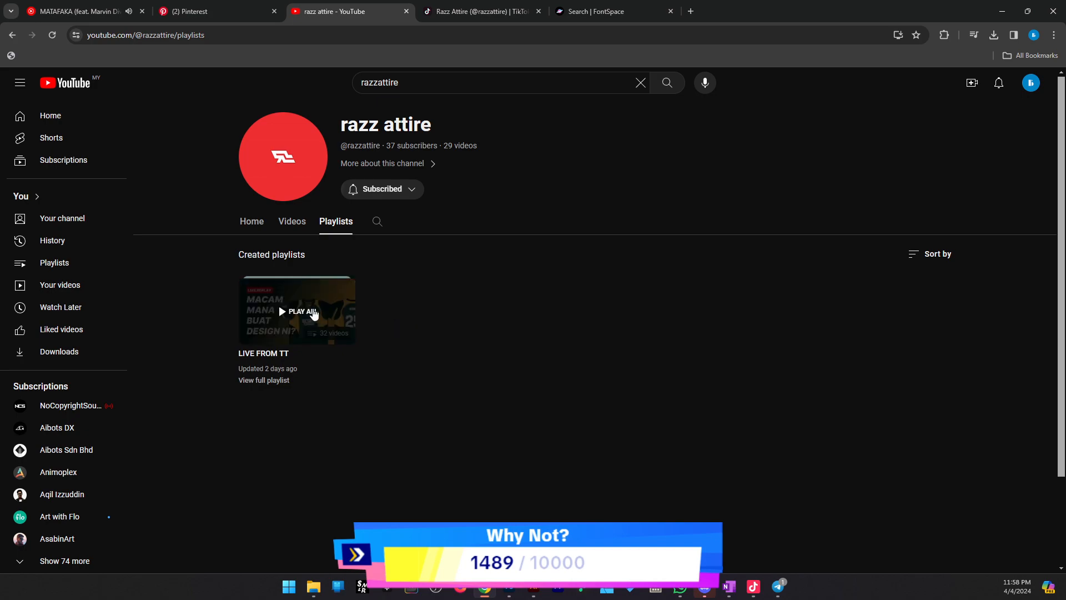
pyautogui.click(310, 309)
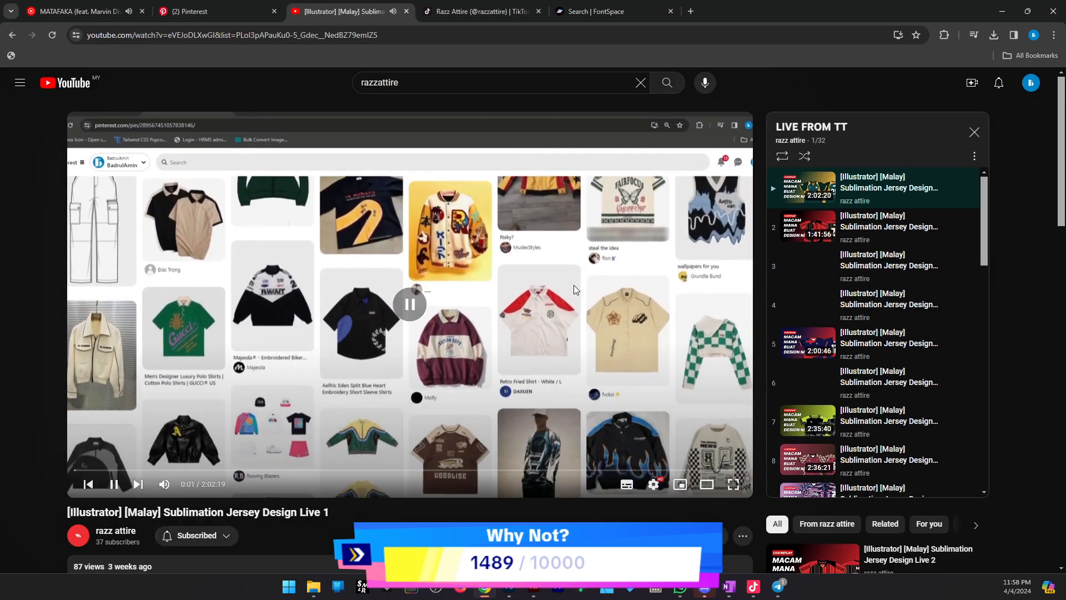
pyautogui.scroll(-10, 845, 445)
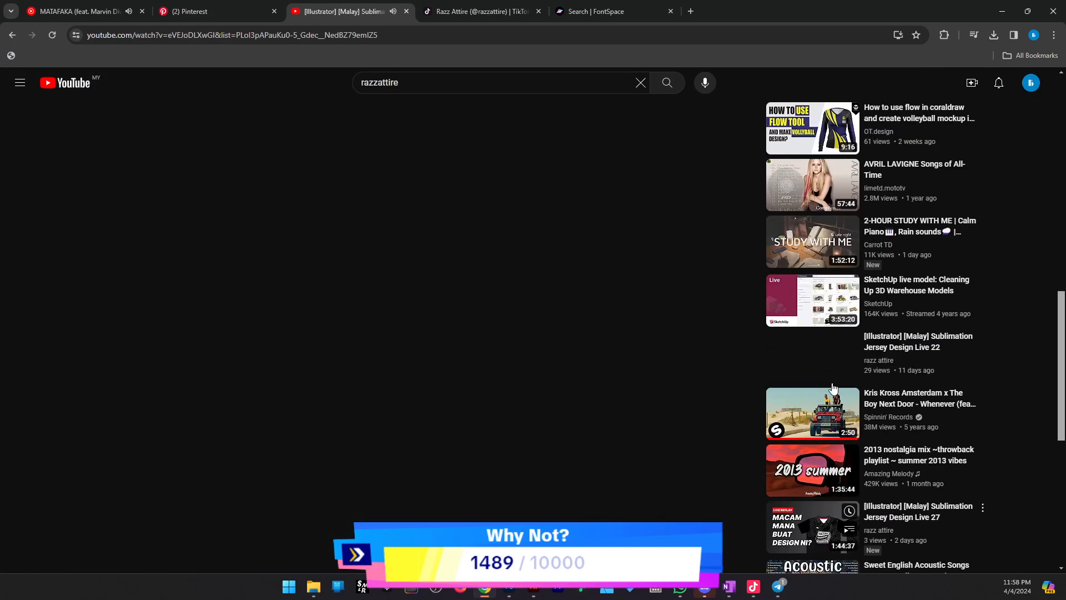
pyautogui.scroll(10, 845, 446)
pyautogui.scroll(-5, 833, 399)
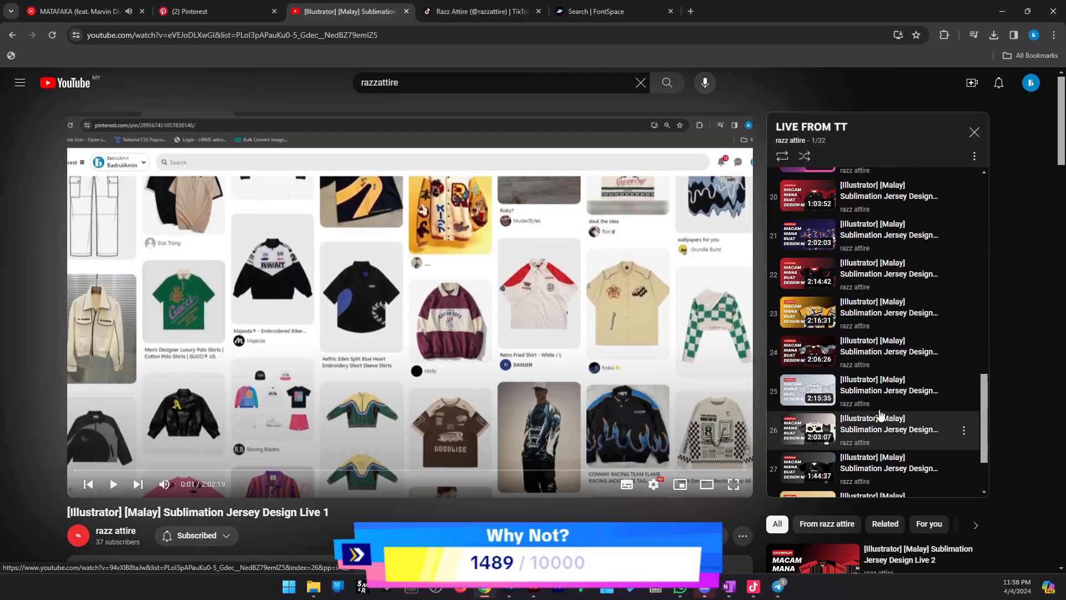
pyautogui.scroll(4, 873, 438)
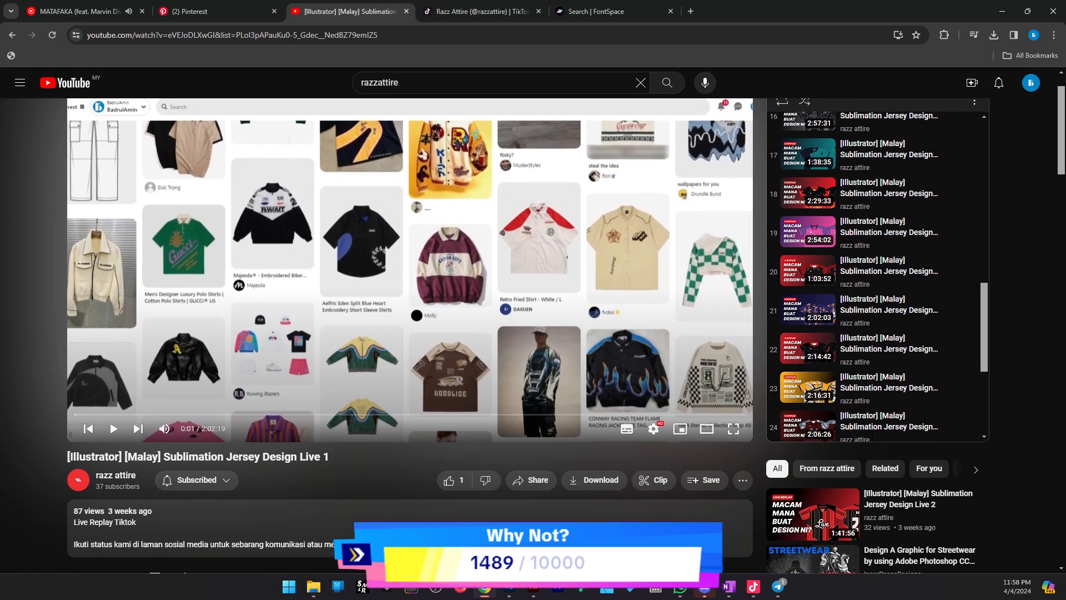
pyautogui.scroll(1, 652, 318)
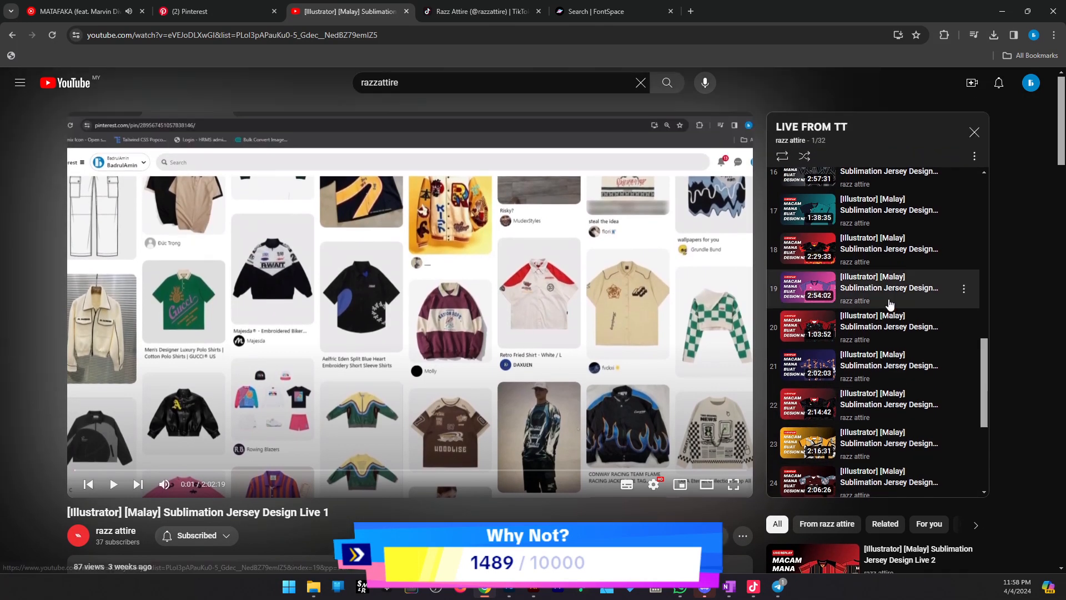
pyautogui.scroll(-5, 859, 309)
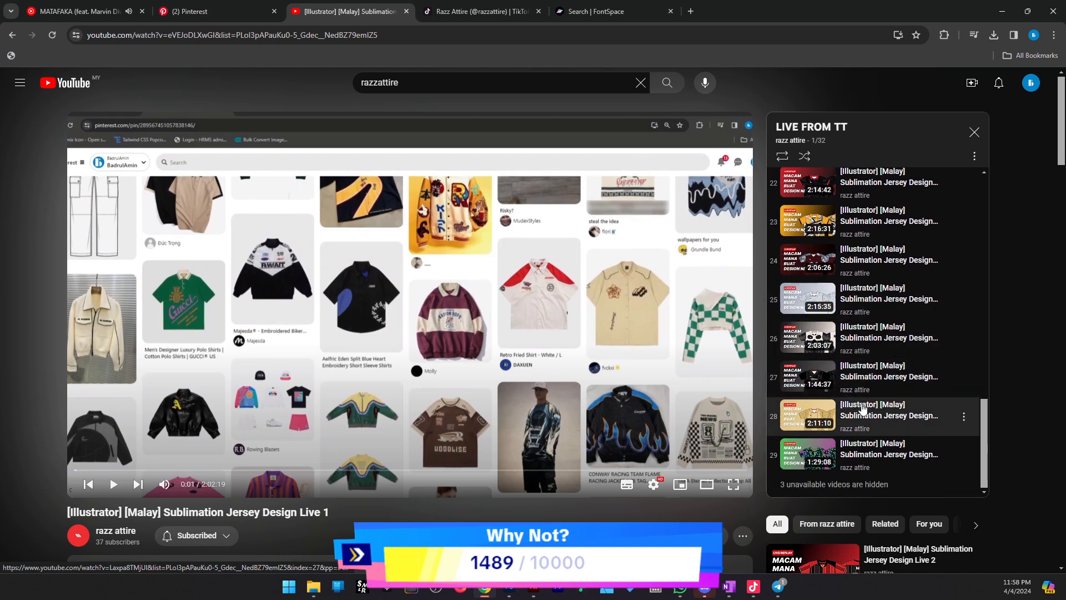
pyautogui.scroll(11, 855, 378)
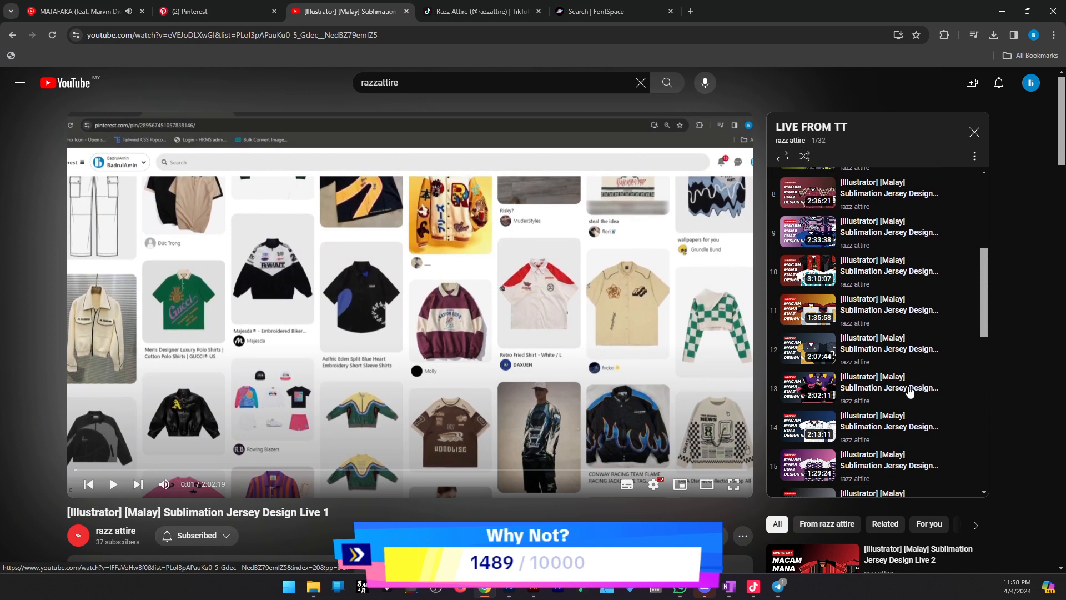
pyautogui.scroll(3, 878, 356)
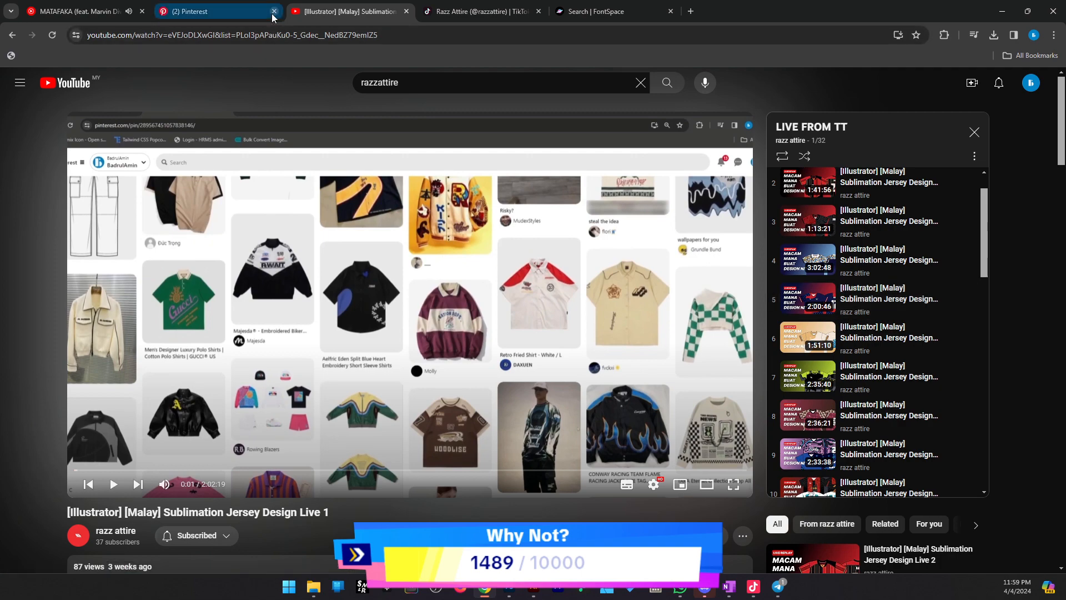
# Return to Illustrator, view the front and back jersey panels, and open Jersey2DTemplate.ai
pyautogui.click(534, 594)
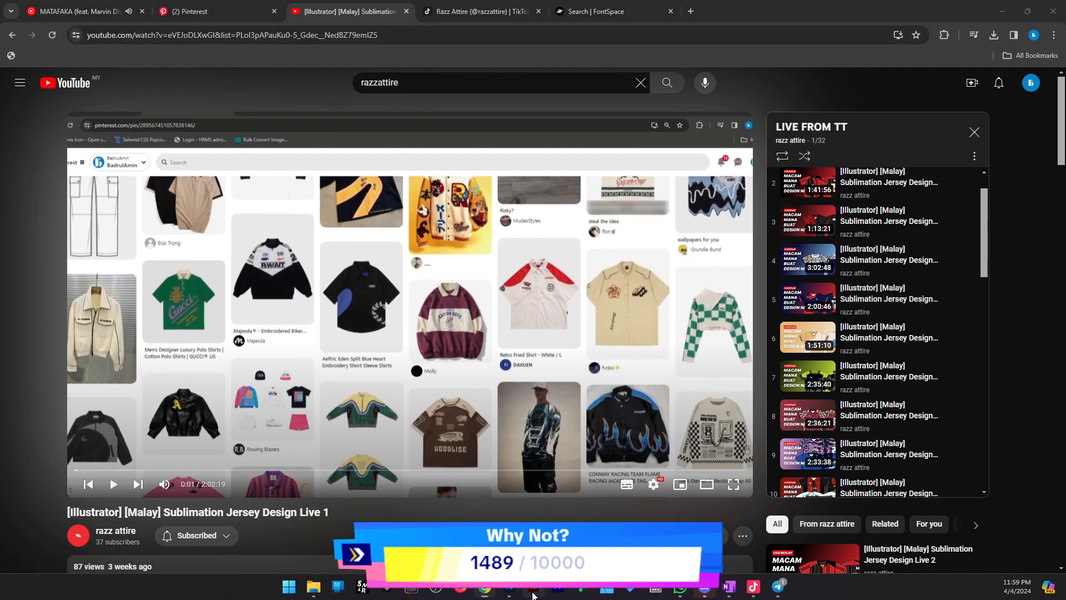
pyautogui.moveTo(723, 318); pyautogui.dragTo(417, 312)
pyautogui.scroll(2, 605, 300)
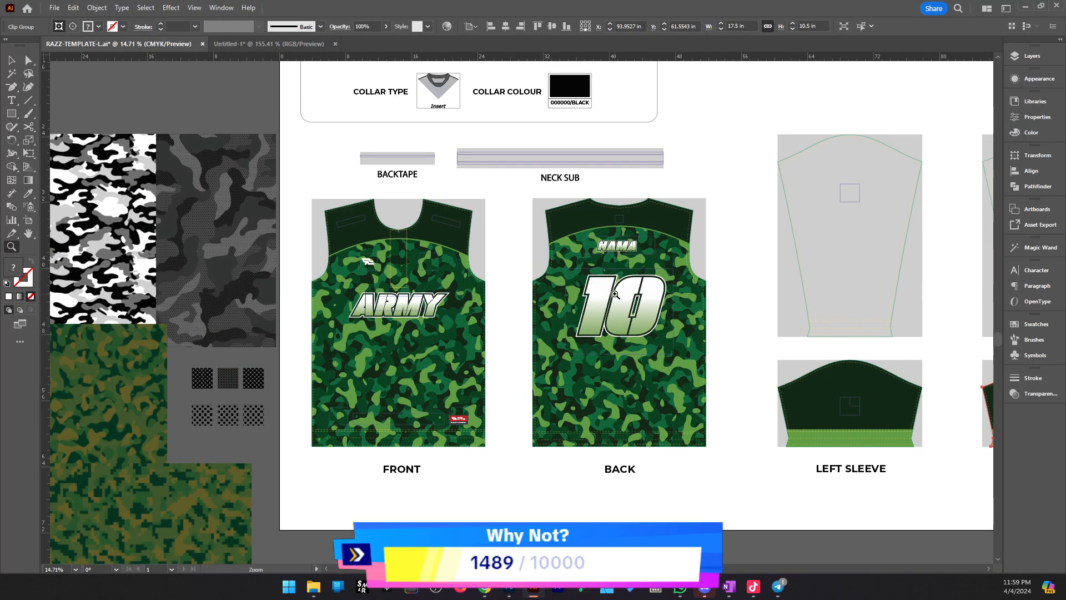
pyautogui.press('v')
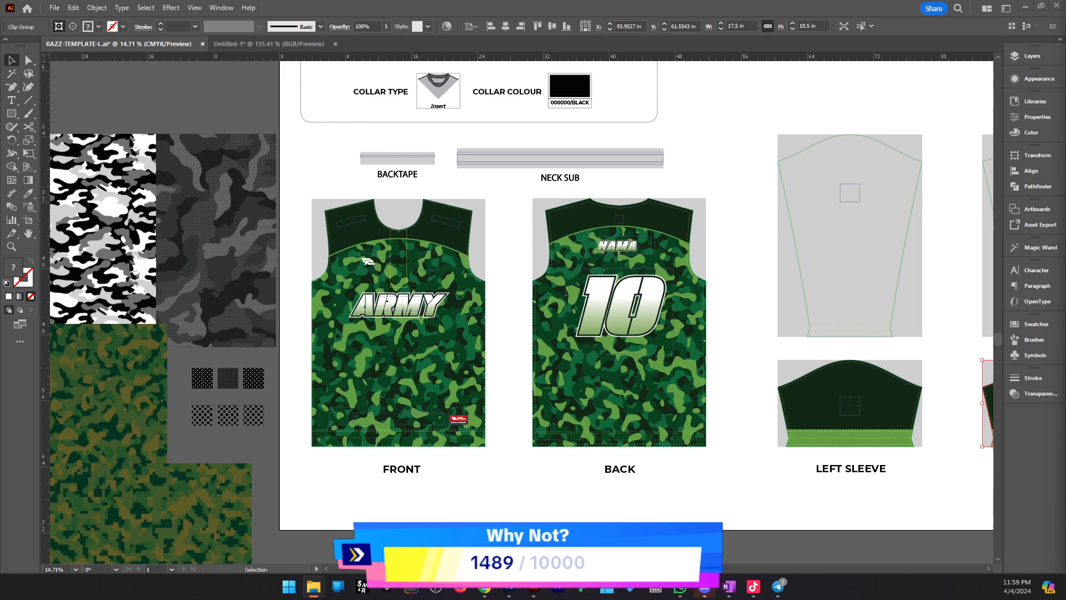
pyautogui.press('super+d')
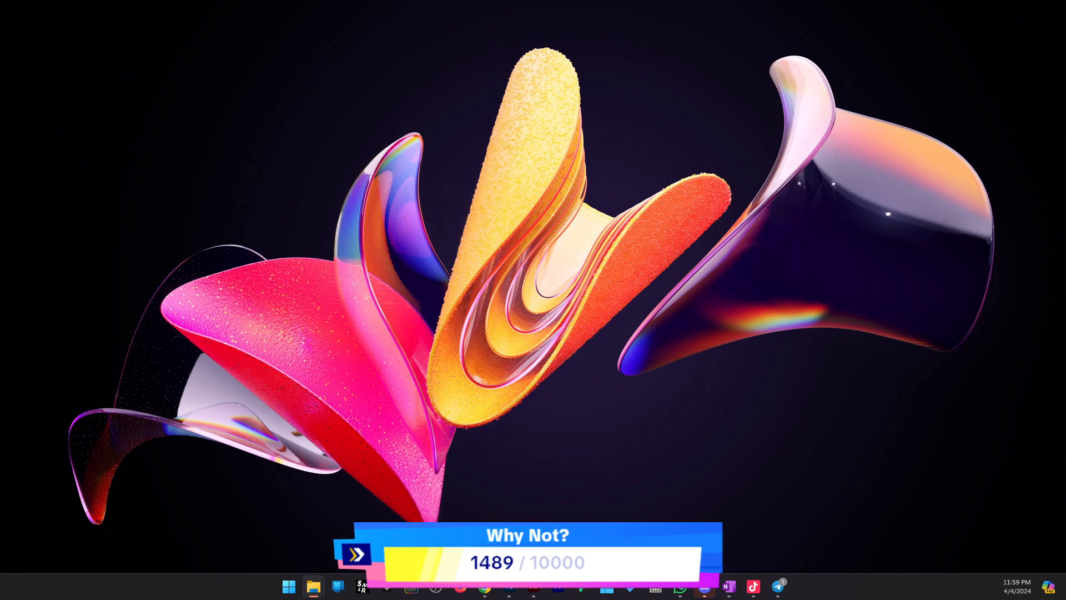
pyautogui.press('super+d')
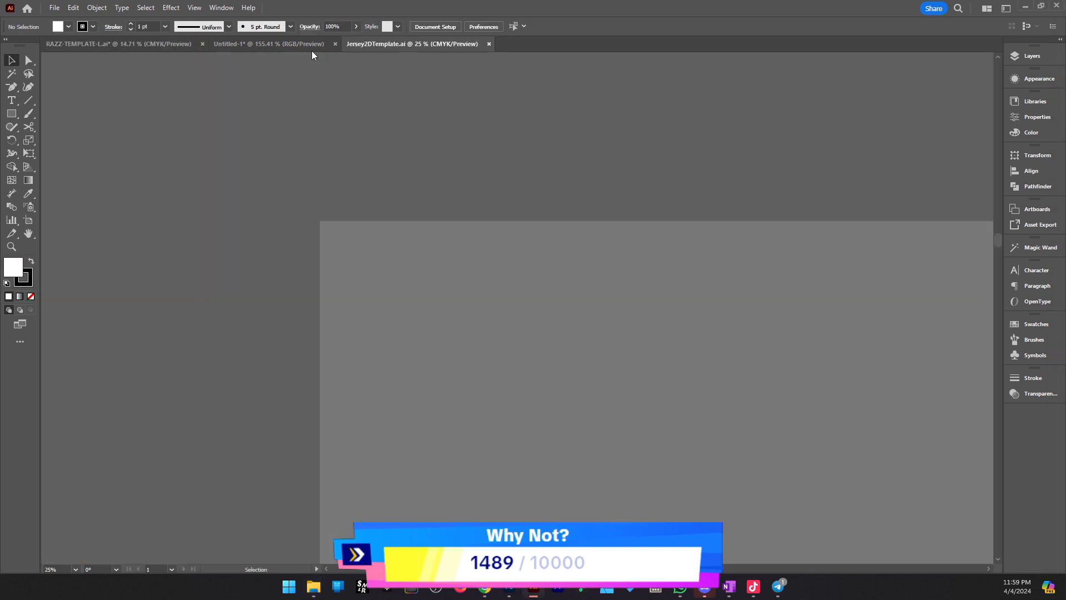
# Close the Untitled-1 document with the red rectangle without saving its changes
pyautogui.click(312, 51)
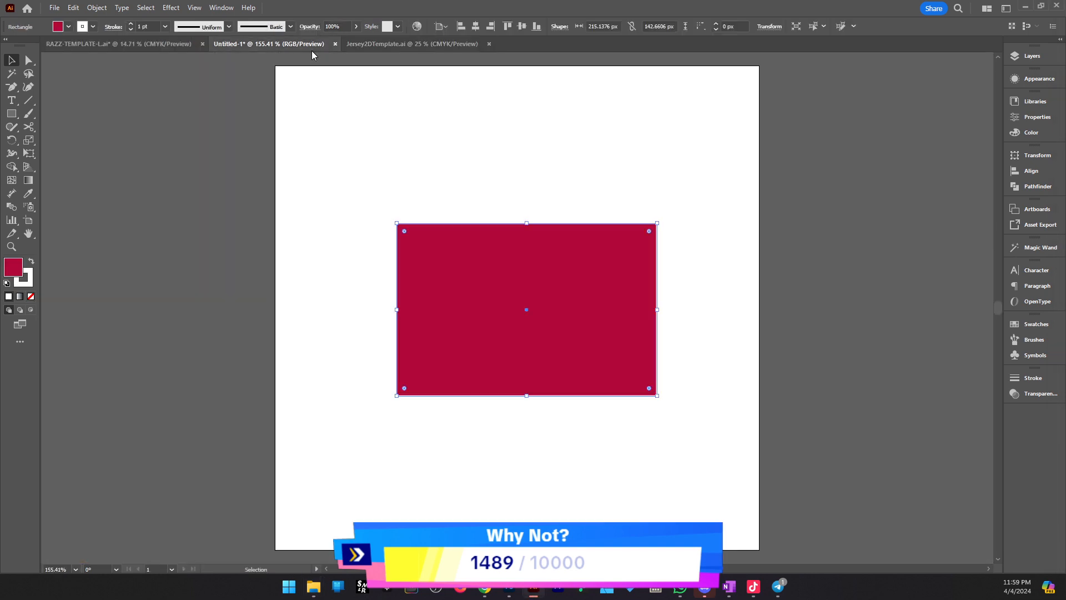
pyautogui.click(335, 44)
pyautogui.click(568, 307)
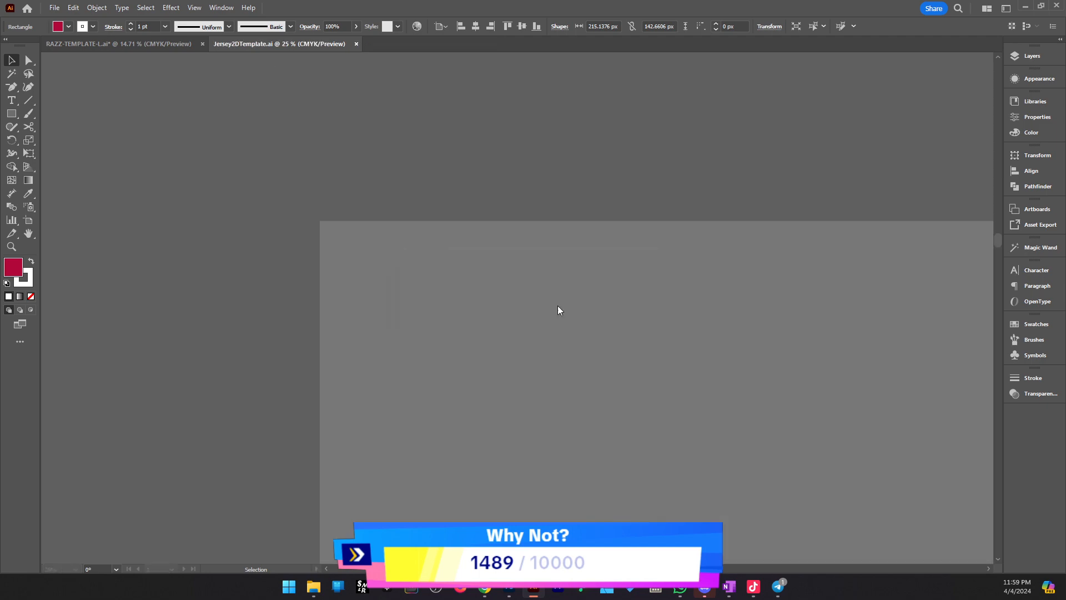
# Examine the front and back shirt mockups in Jersey2DTemplate.ai
pyautogui.press('z')
pyautogui.keyDown('alt'); pyautogui.click(480, 255); pyautogui.keyUp('alt')
pyautogui.keyDown('alt'); pyautogui.click(481, 256); pyautogui.keyUp('alt')
pyautogui.keyDown('alt'); pyautogui.click(540, 254); pyautogui.keyUp('alt')
pyautogui.moveTo(547, 500); pyautogui.dragTo(698, 481)
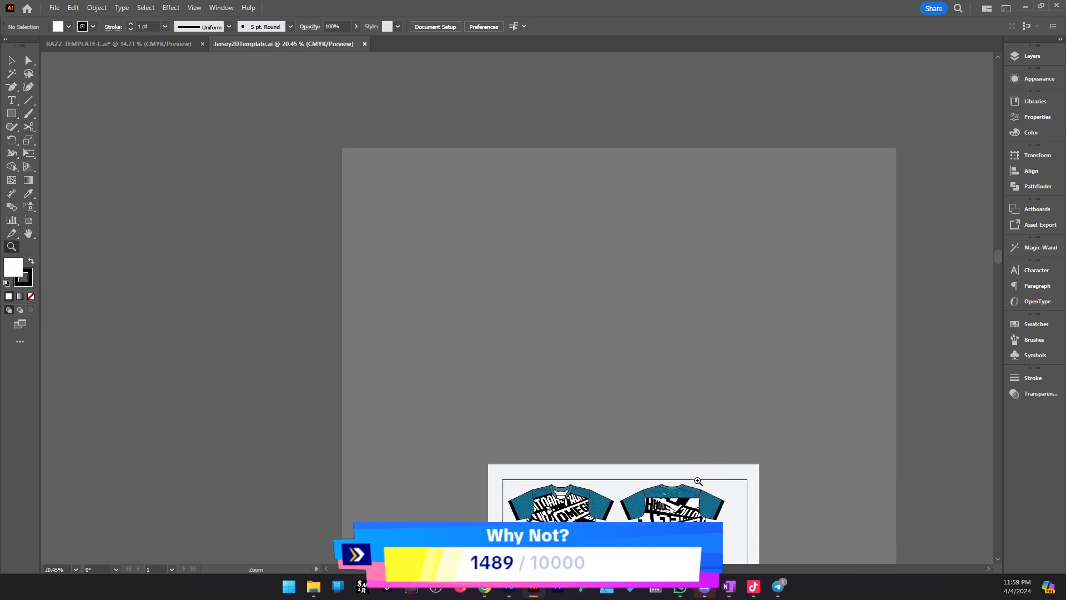
pyautogui.moveTo(584, 535); pyautogui.dragTo(497, 343)
pyautogui.moveTo(453, 378); pyautogui.dragTo(481, 430)
pyautogui.press('v')
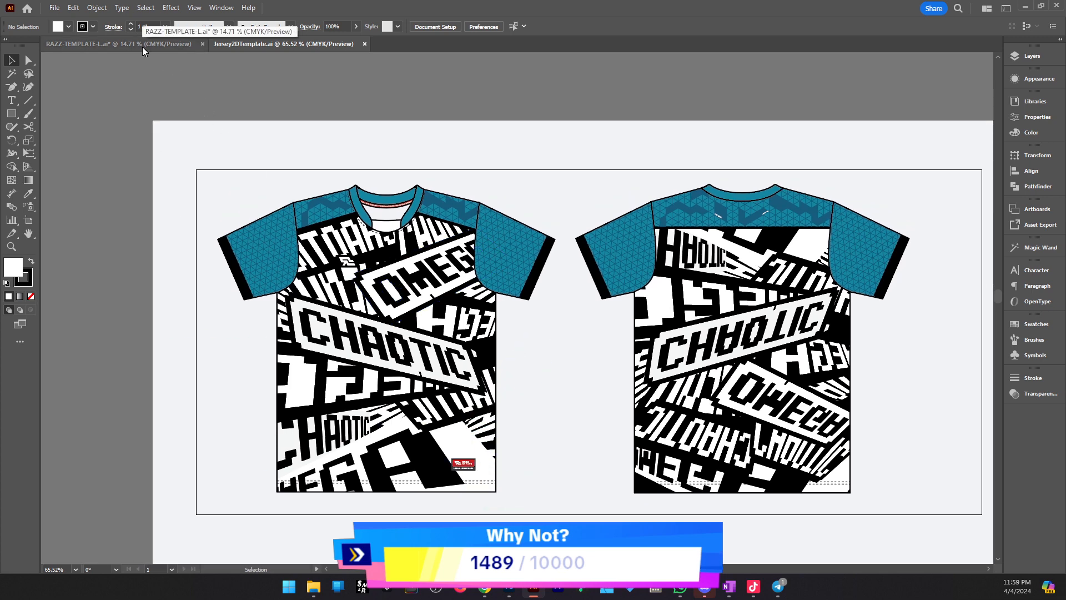
# Copy the clipped ARMY front panel from RAZZ-TEMPLATE-L.ai and paste it into Jersey2DTemplate.ai
pyautogui.click(142, 47)
pyautogui.click(389, 315)
pyautogui.hotkey('ctrl', 'c')
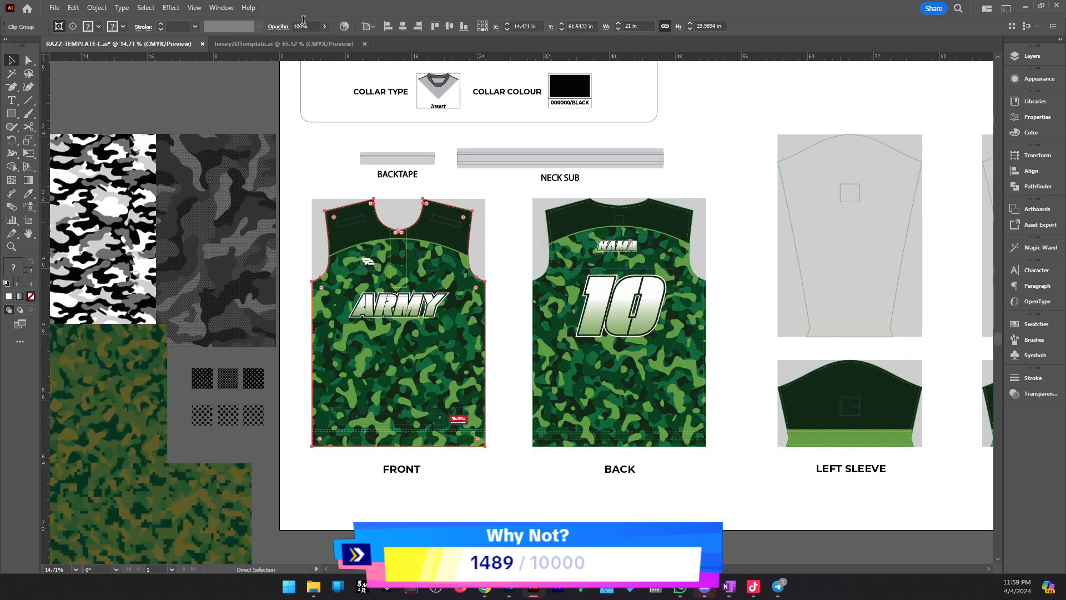
pyautogui.click(273, 47)
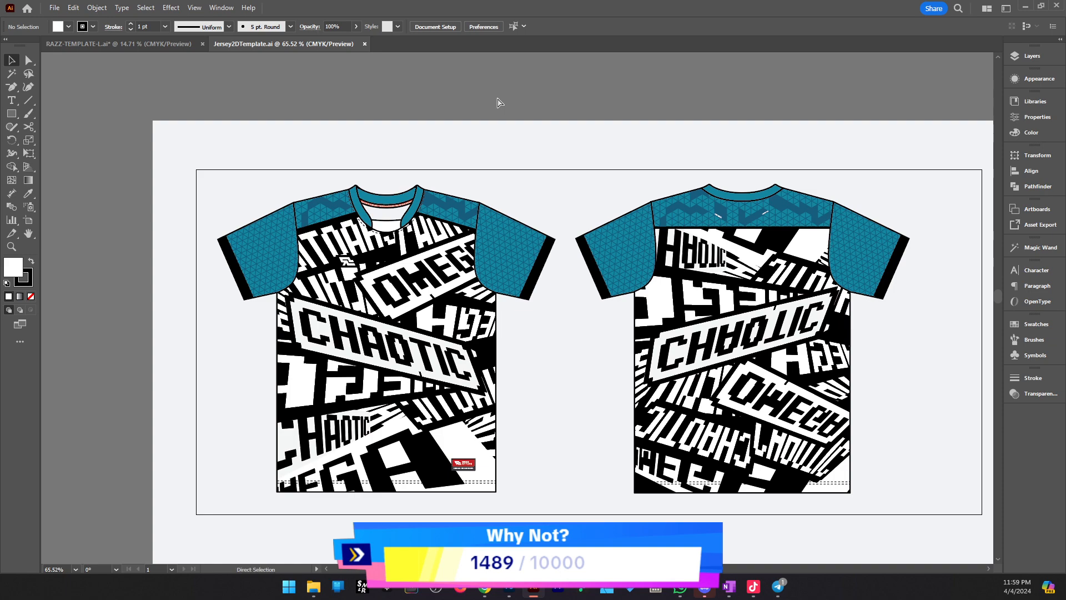
pyautogui.hotkey('ctrl', 'v')
# Scale the pasted front panel down proportionally to about 251 px wide
pyautogui.scroll(2, 500, 103)
pyautogui.keyDown('ctrl'); pyautogui.keyDown('alt'); pyautogui.click(455, 226); pyautogui.keyUp('alt'); pyautogui.keyUp('ctrl')
pyautogui.keyDown('ctrl'); pyautogui.keyDown('alt'); pyautogui.click(455, 226); pyautogui.keyUp('alt'); pyautogui.keyUp('ctrl')
pyautogui.keyDown('ctrl'); pyautogui.keyDown('alt'); pyautogui.click(454, 226); pyautogui.keyUp('alt'); pyautogui.keyUp('ctrl')
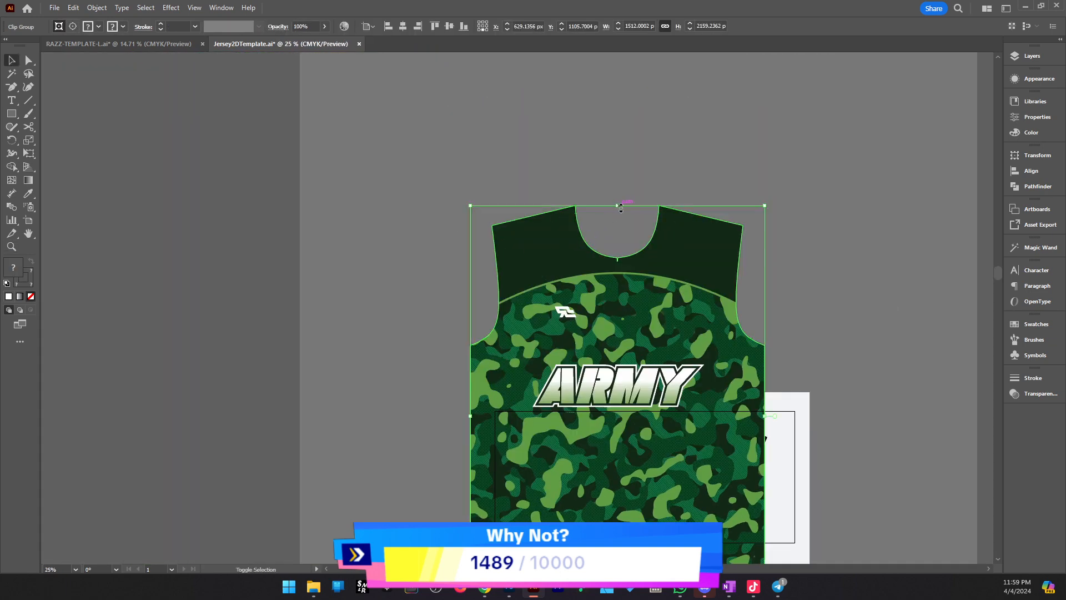
pyautogui.moveTo(618, 204); pyautogui.dragTo(619, 380)
# Cut the reduced camouflage panel and paste it inside the clip group of the front mockup's body
pyautogui.keyDown('ctrl'); pyautogui.click(588, 434); pyautogui.keyUp('ctrl')
pyautogui.keyDown('ctrl'); pyautogui.click(588, 434); pyautogui.keyUp('ctrl')
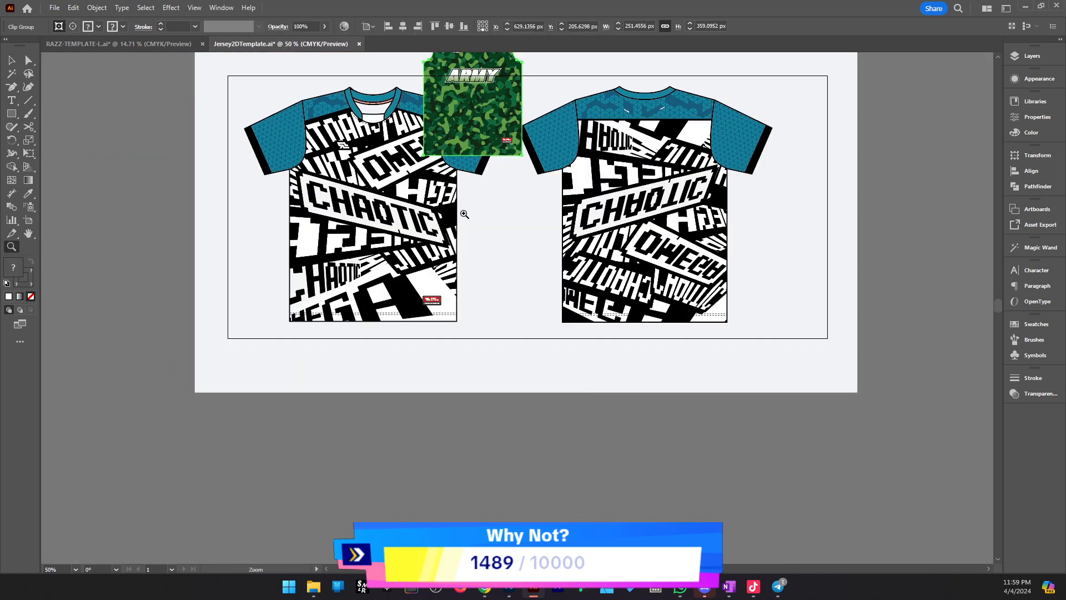
pyautogui.keyDown('ctrl'); pyautogui.click(464, 213); pyautogui.keyUp('ctrl')
pyautogui.keyDown('ctrl'); pyautogui.click(463, 213); pyautogui.keyUp('ctrl')
pyautogui.moveTo(617, 229); pyautogui.dragTo(412, 458)
pyautogui.moveTo(412, 459); pyautogui.dragTo(466, 360)
pyautogui.moveTo(467, 360); pyautogui.dragTo(475, 419)
pyautogui.hotkey('ctrl', 'x')
pyautogui.press('v')
pyautogui.doubleClick(506, 305)
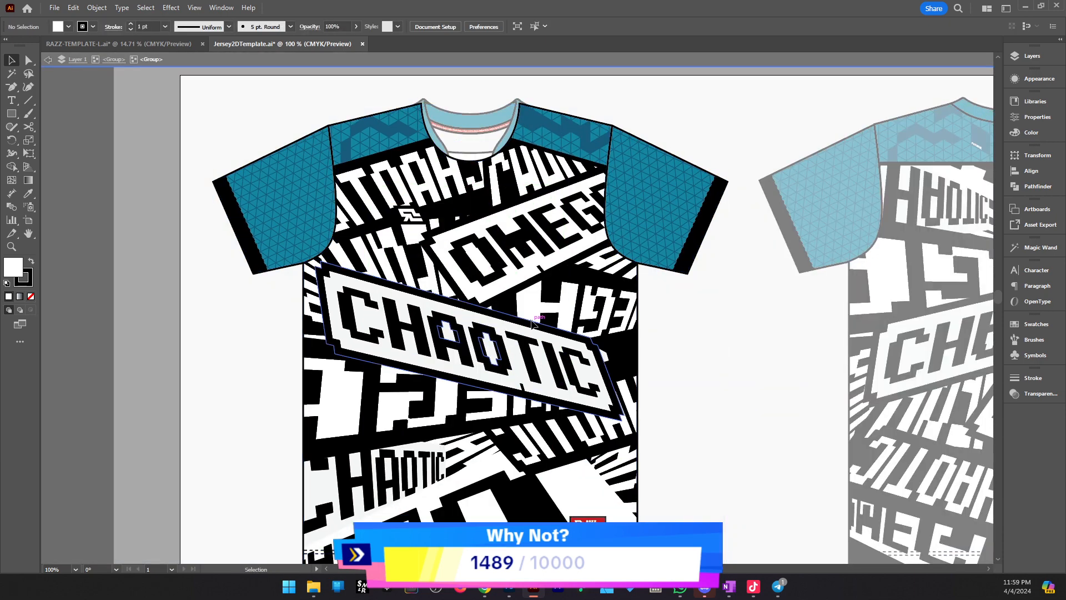
pyautogui.doubleClick(506, 306)
pyautogui.hotkey('ctrl', 'v')
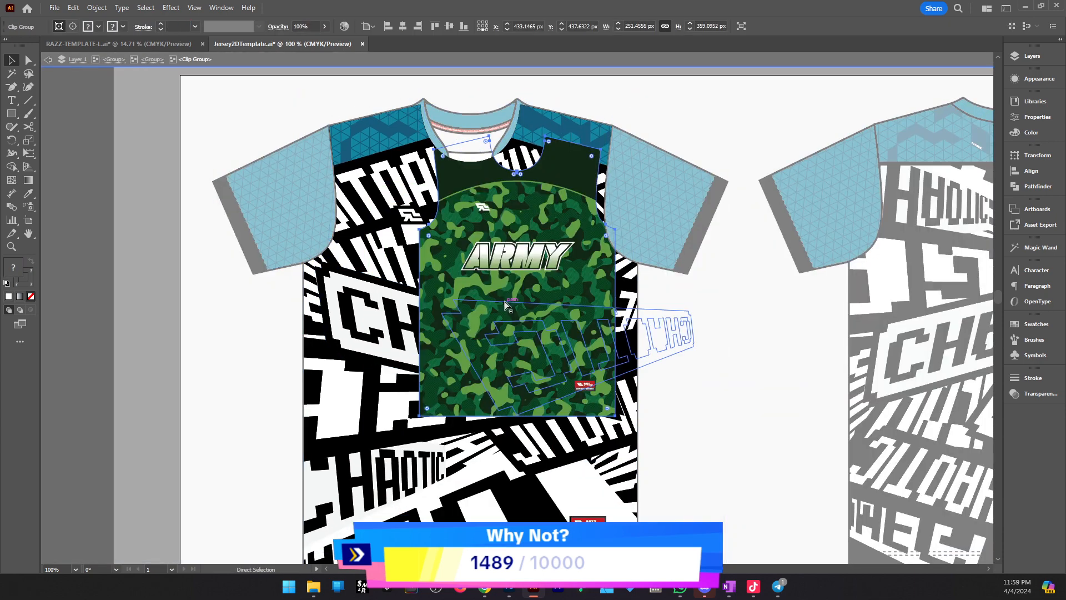
# Match the camouflage panel's width to the existing front artwork by setting it to 436.4245 px with proportions kept
pyautogui.click(461, 450)
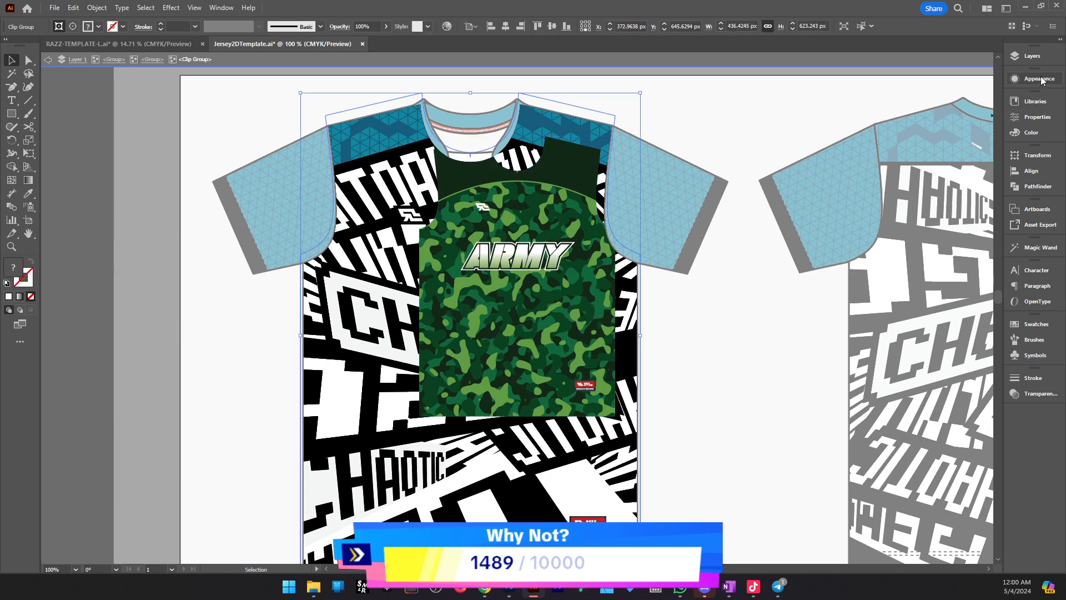
pyautogui.click(1037, 156)
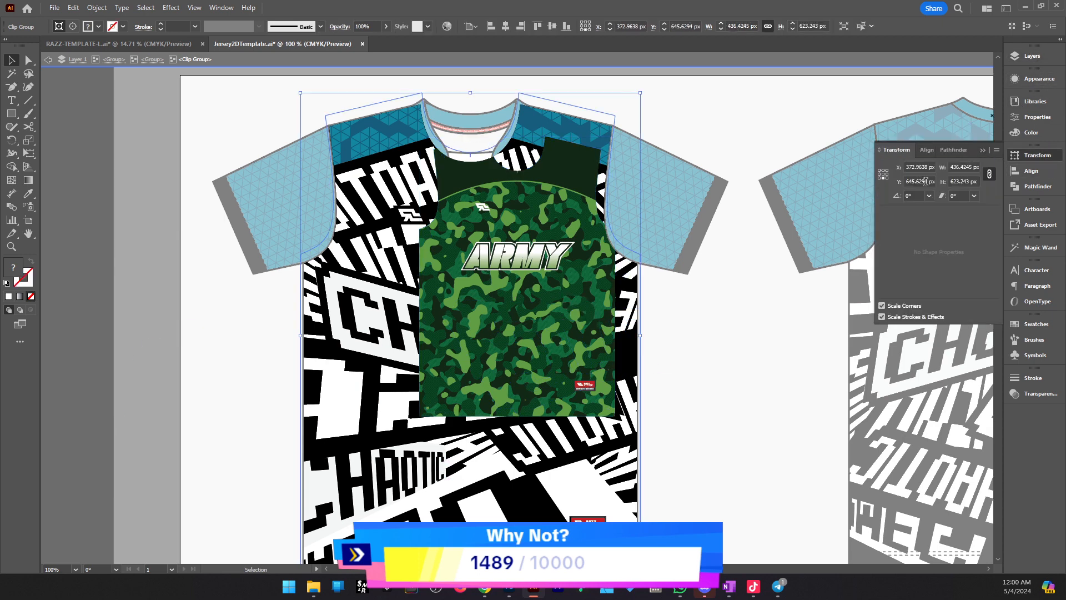
pyautogui.click(960, 168)
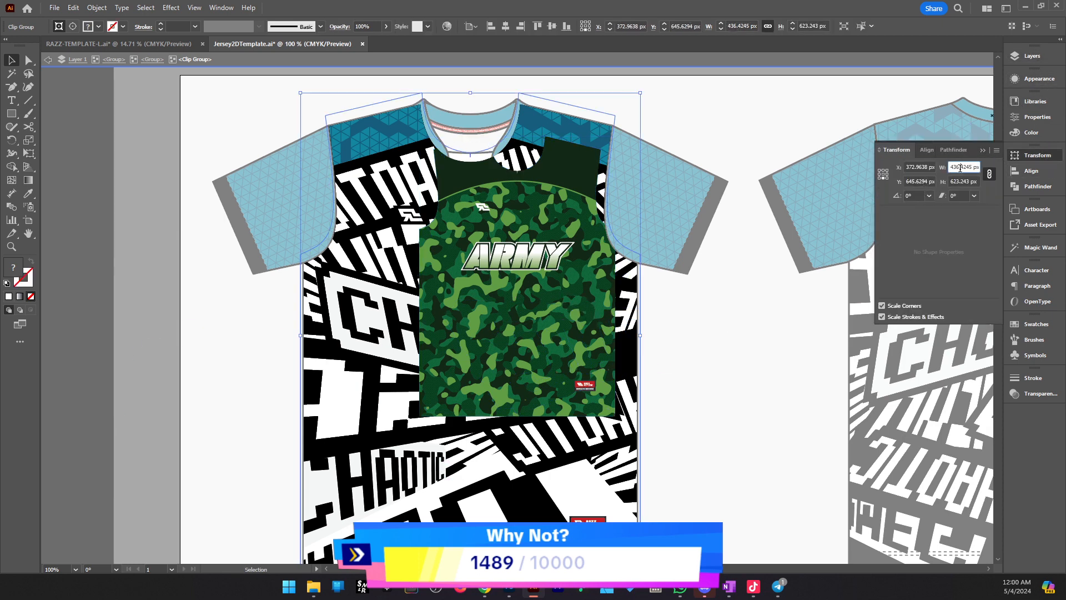
pyautogui.click(747, 390)
pyautogui.click(623, 430)
pyautogui.click(575, 215)
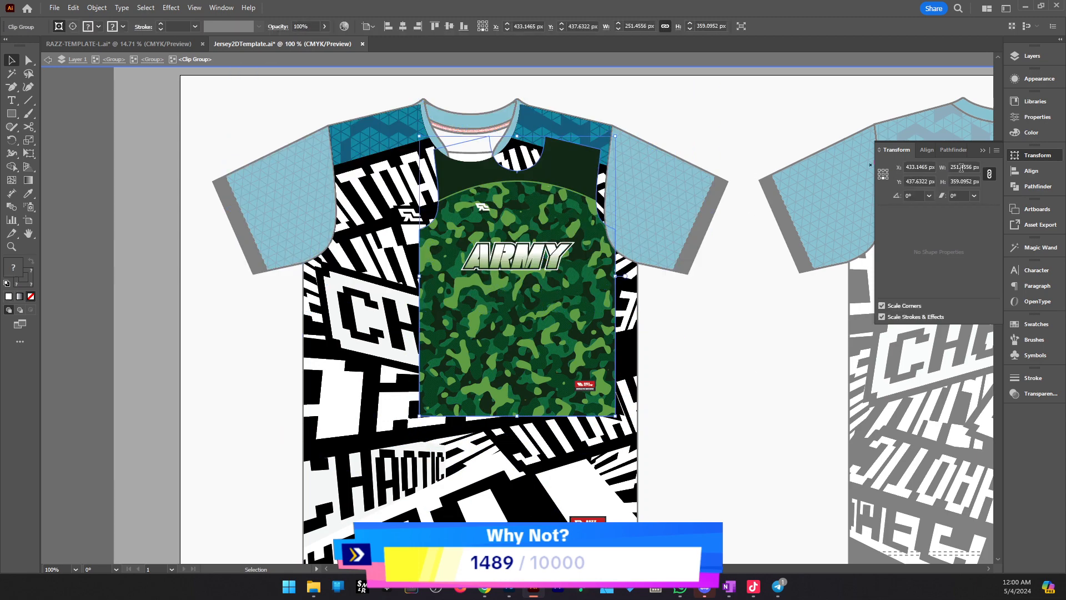
pyautogui.click(969, 167)
pyautogui.hotkey('ctrl', 'a')
pyautogui.hotkey('ctrl', 'v')
pyautogui.press('Return')
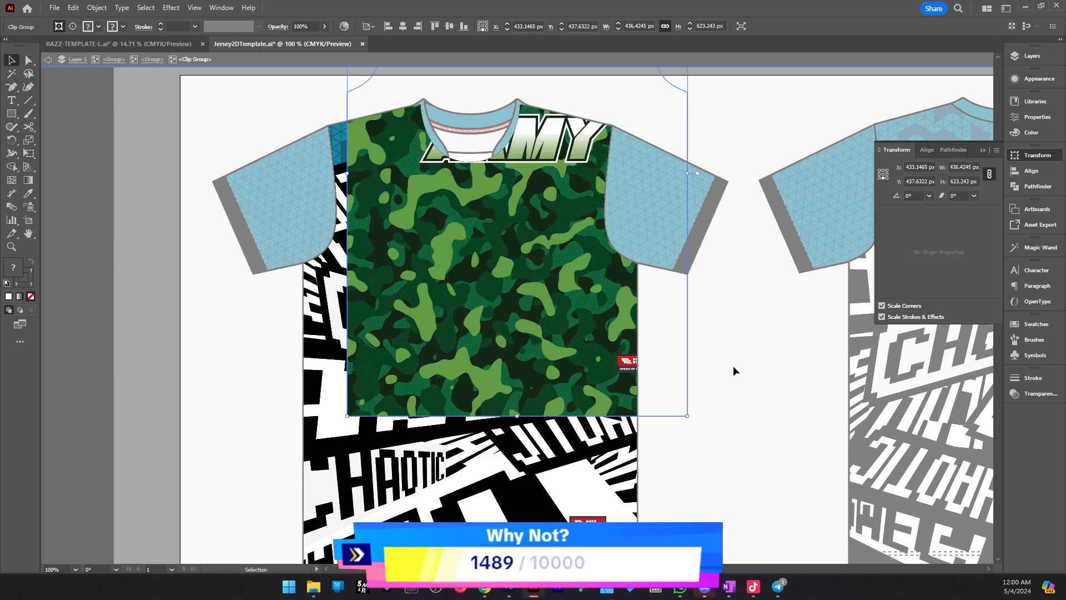
# Align the camouflage panel to the existing CHAOTIC front artwork by horizontal centre and bottom edge
pyautogui.click(516, 460)
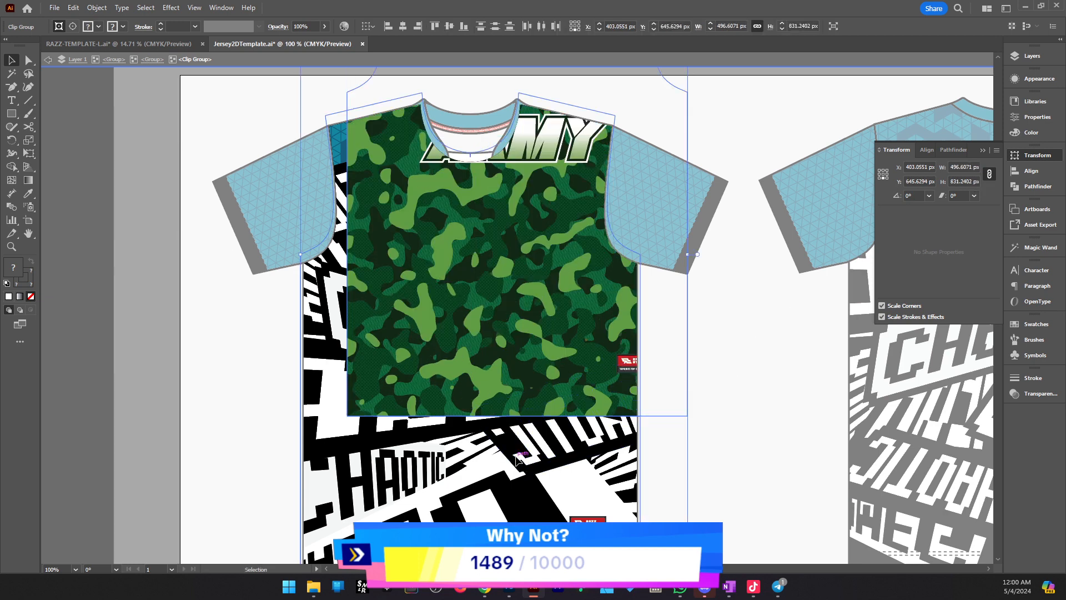
pyautogui.click(404, 29)
pyautogui.click(463, 32)
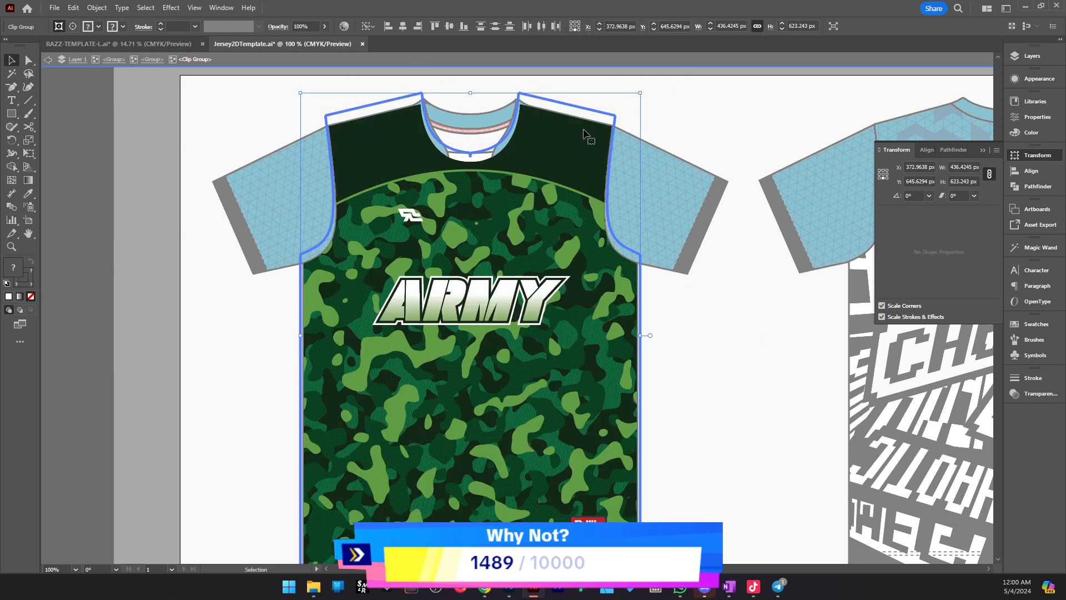
# Send the camouflage panel behind the old CHAOTIC artwork and delete that artwork from the front body
pyautogui.click(755, 357)
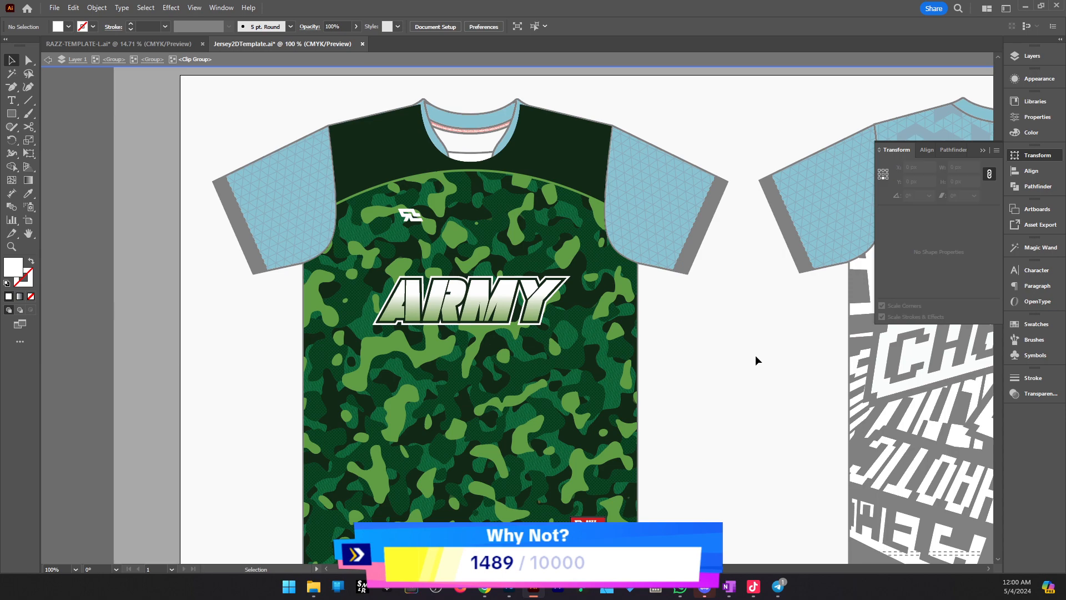
pyautogui.click(578, 343)
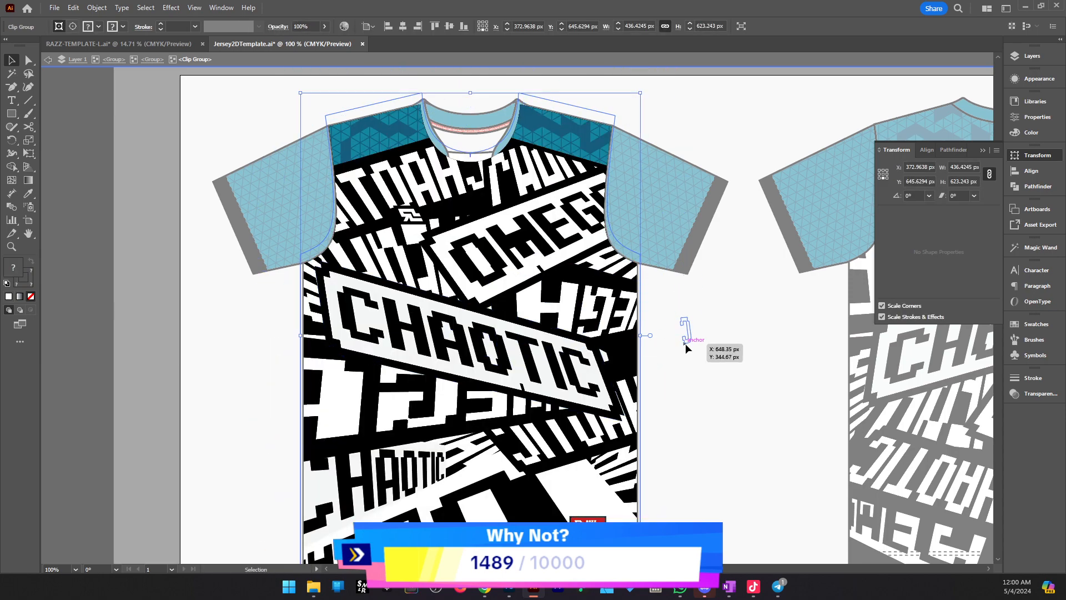
pyautogui.click(547, 356)
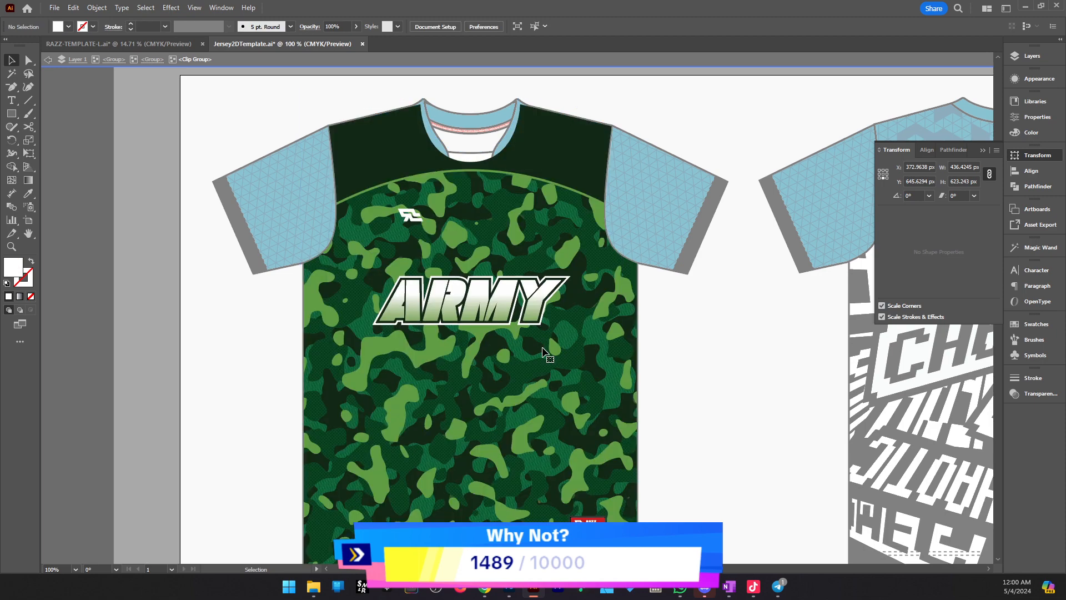
# Switch to RAZZ-TEMPLATE-L.ai and copy the back panel with the NAMA and 10 artwork
pyautogui.press('z')
pyautogui.keyDown('alt'); pyautogui.click(674, 338); pyautogui.keyUp('alt')
pyautogui.press('v')
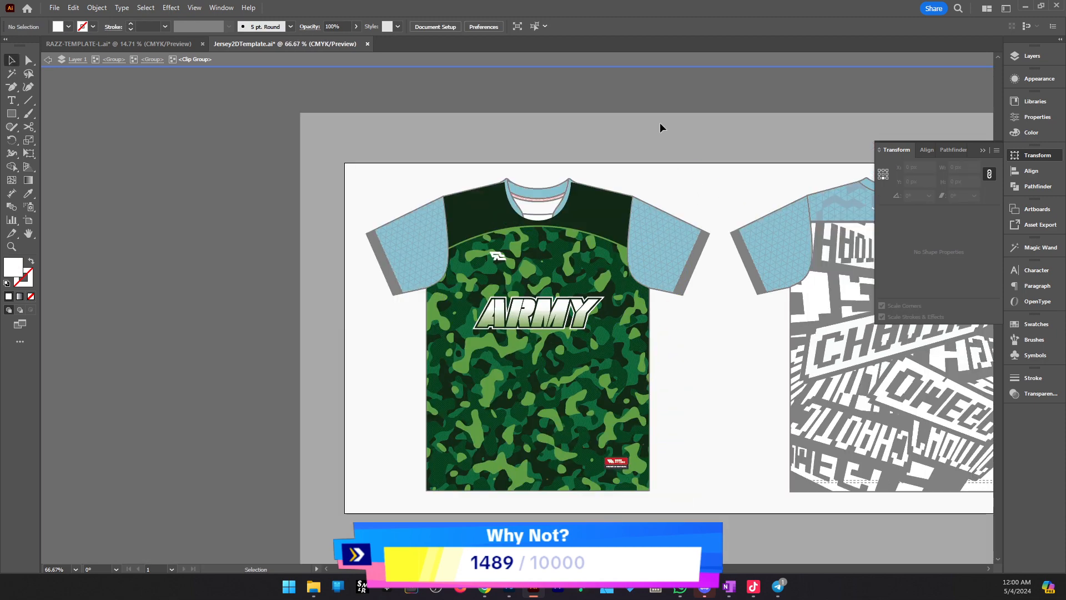
pyautogui.click(175, 44)
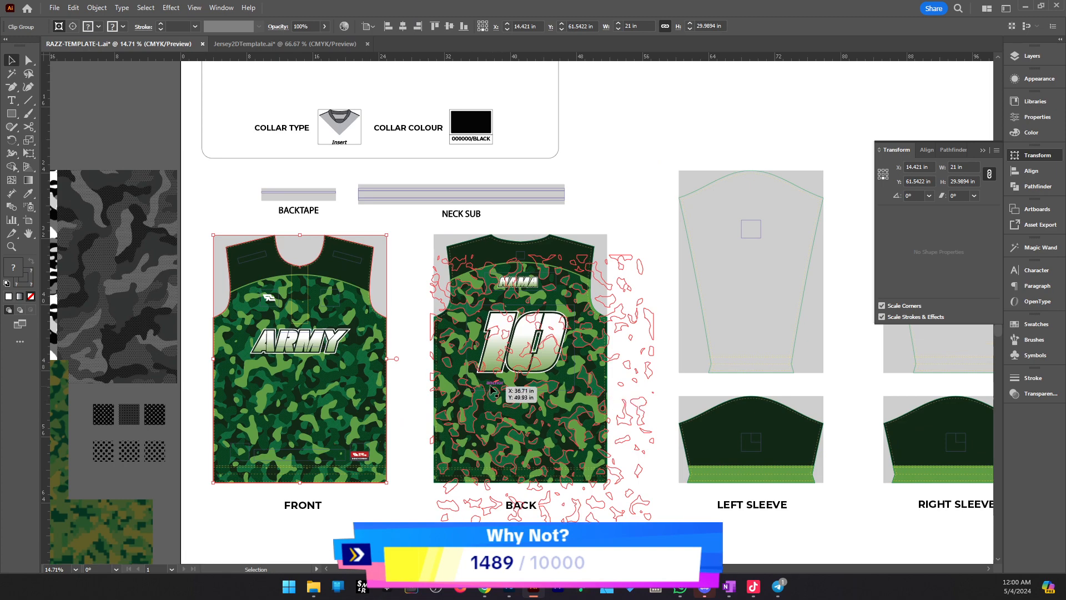
pyautogui.click(491, 389)
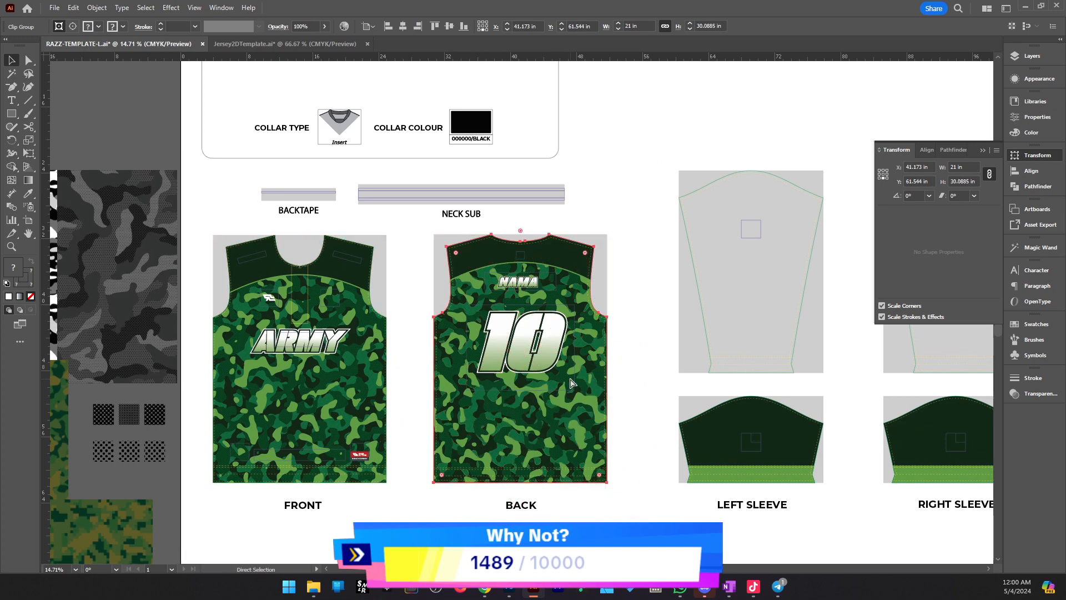
# Paste the copied back panel into Jersey2DTemplate.ai
pyautogui.click(289, 48)
pyautogui.press('z')
pyautogui.click(566, 309)
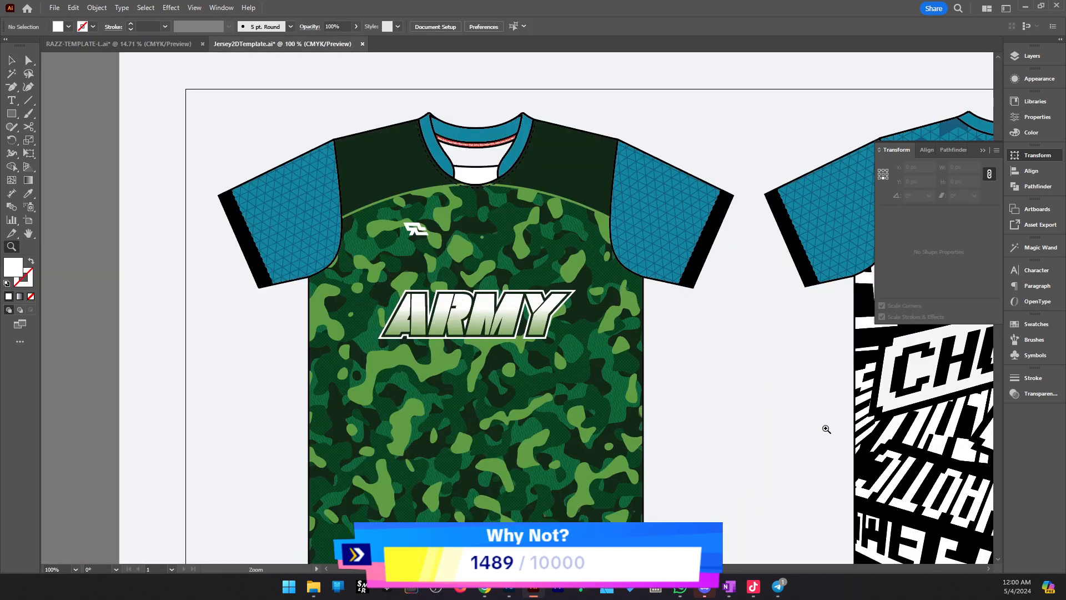
pyautogui.moveTo(826, 428); pyautogui.dragTo(486, 431)
pyautogui.keyDown('alt'); pyautogui.click(566, 382); pyautogui.keyUp('alt')
pyautogui.press('v')
pyautogui.scroll(2, 711, 227)
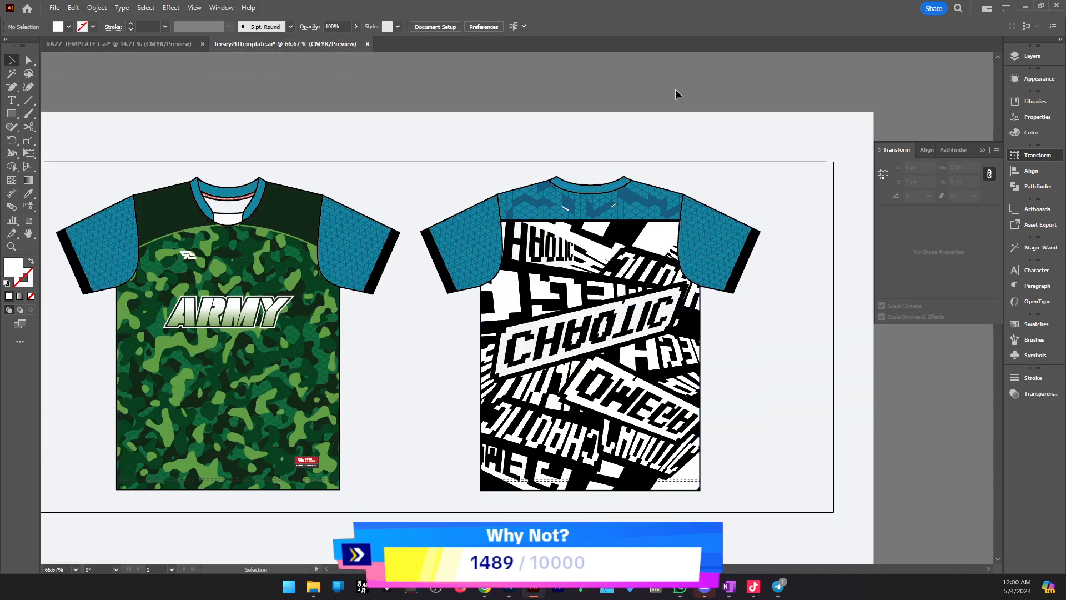
pyautogui.hotkey('ctrl', 'v')
pyautogui.hotkey('ctrl', '-')
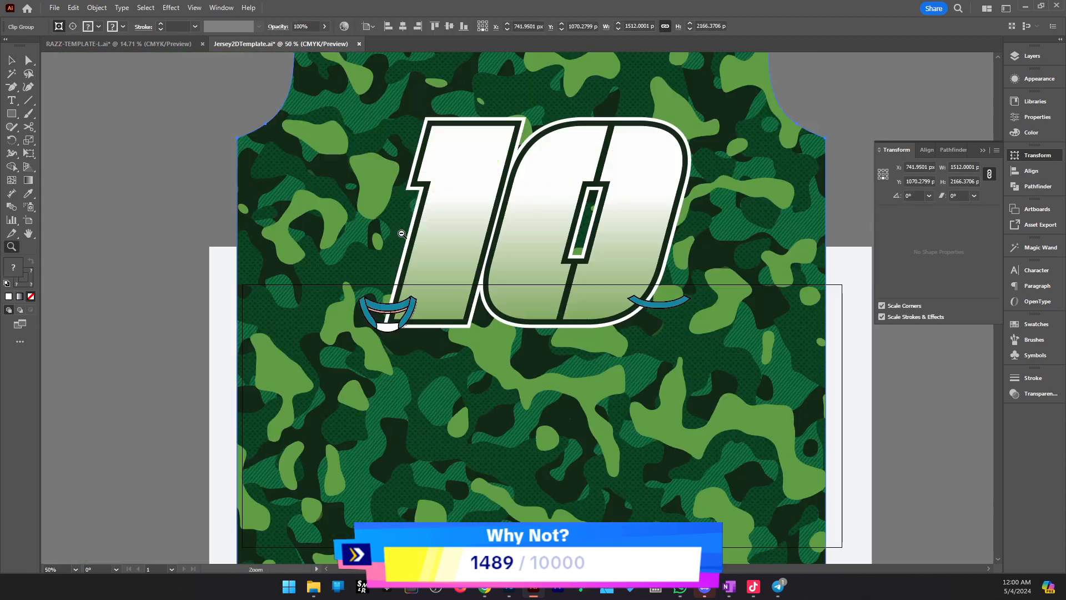
# Scale the pasted back panel down proportionally to about 347 px wide over the back mockup
pyautogui.hotkey('ctrl', '-')
pyautogui.moveTo(604, 57); pyautogui.dragTo(640, 273)
pyautogui.press('z')
pyautogui.click(645, 378)
pyautogui.click(471, 337)
pyautogui.press('v')
pyautogui.moveTo(507, 242); pyautogui.dragTo(681, 449)
# Cut the reduced back panel and paste it inside the clip group of the back mockup's body
pyautogui.hotkey('ctrl', 'x')
pyautogui.doubleClick(683, 408)
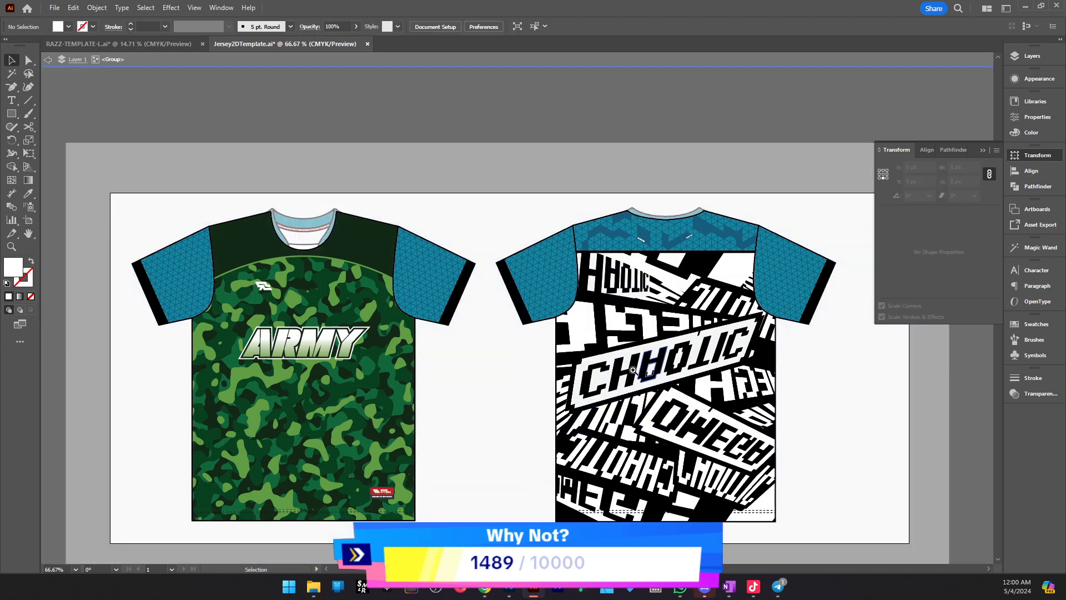
pyautogui.hotkey('ctrl', '+')
pyautogui.doubleClick(588, 355)
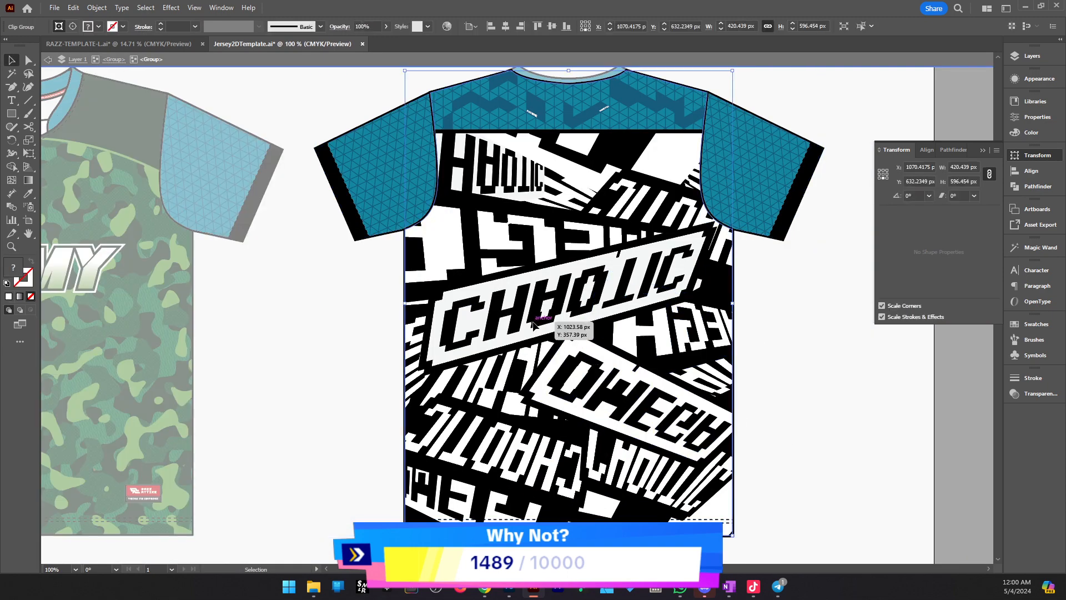
pyautogui.doubleClick(558, 323)
pyautogui.doubleClick(558, 322)
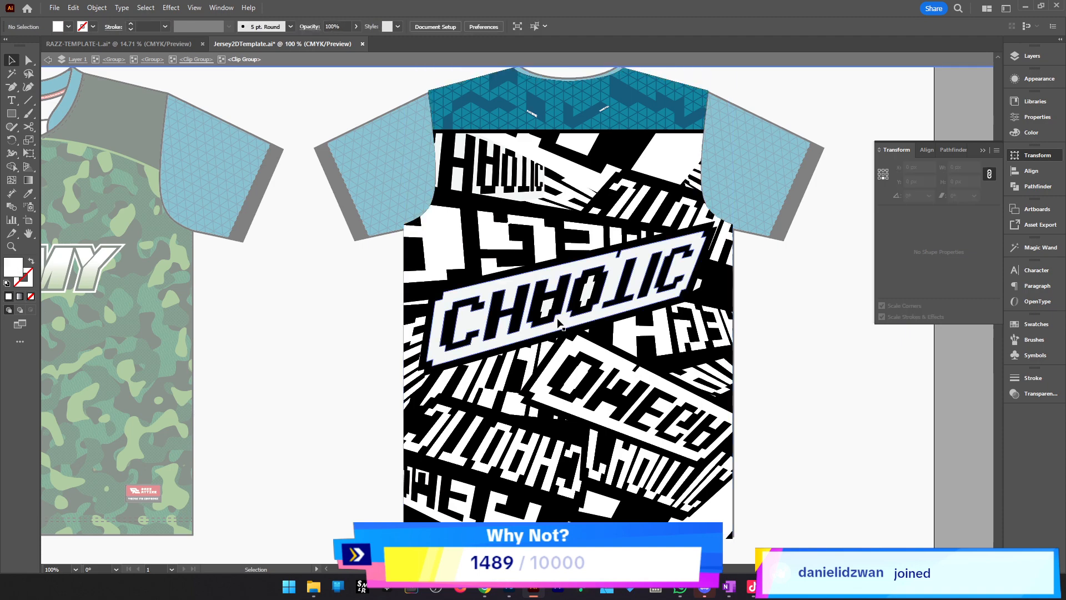
pyautogui.click(465, 89)
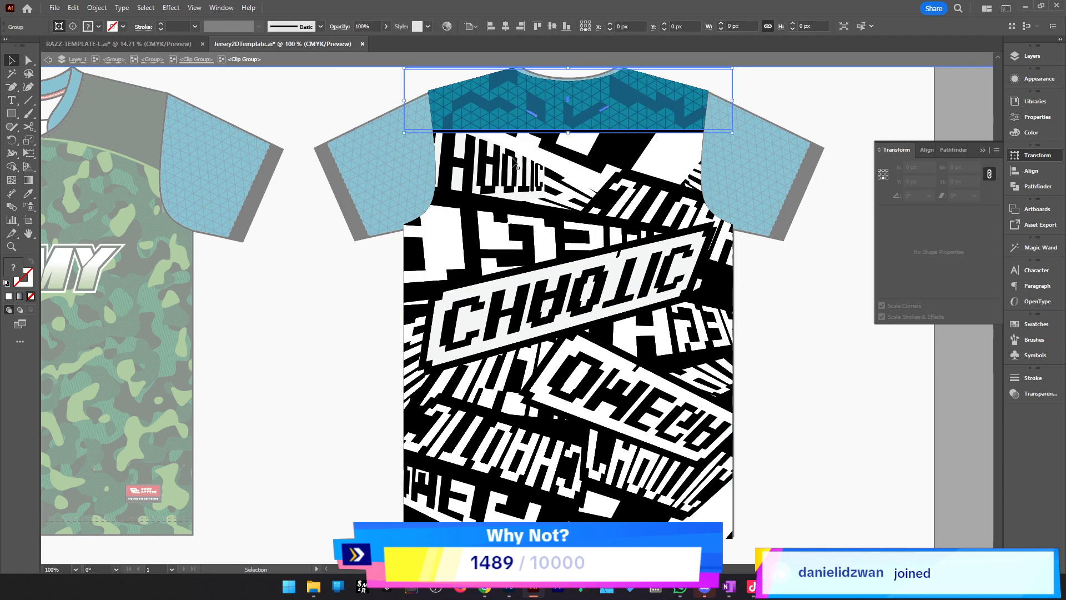
pyautogui.scroll(1, 247, 79)
pyautogui.click(202, 61)
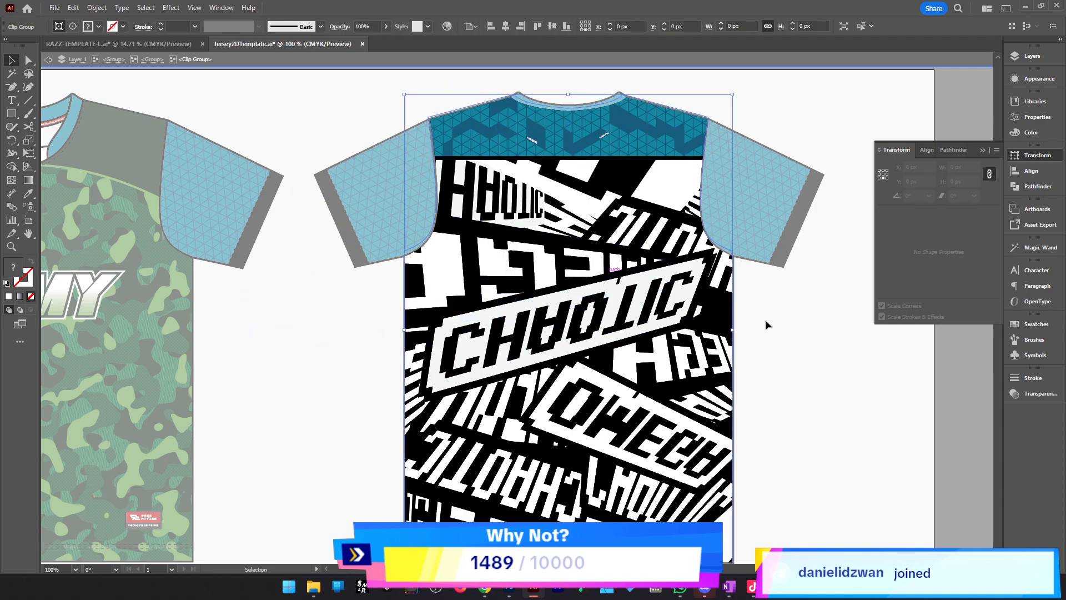
pyautogui.click(831, 365)
pyautogui.hotkey('ctrl', 'v')
# Match the back panel's width to the existing CHAOTIC artwork by setting it to 421.8602 px with proportions kept
pyautogui.click(694, 356)
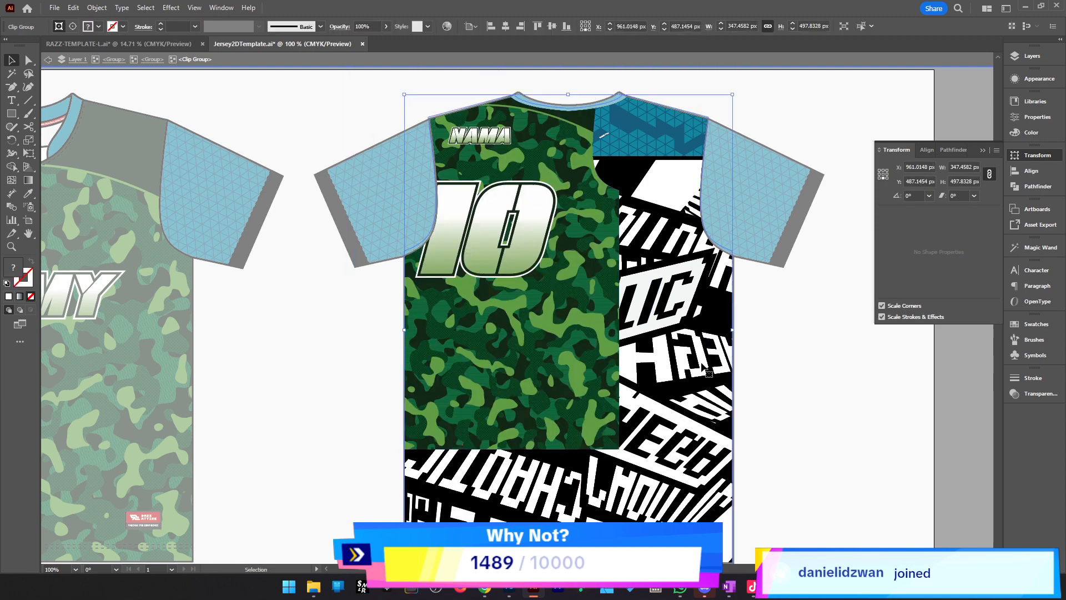
pyautogui.click(965, 166)
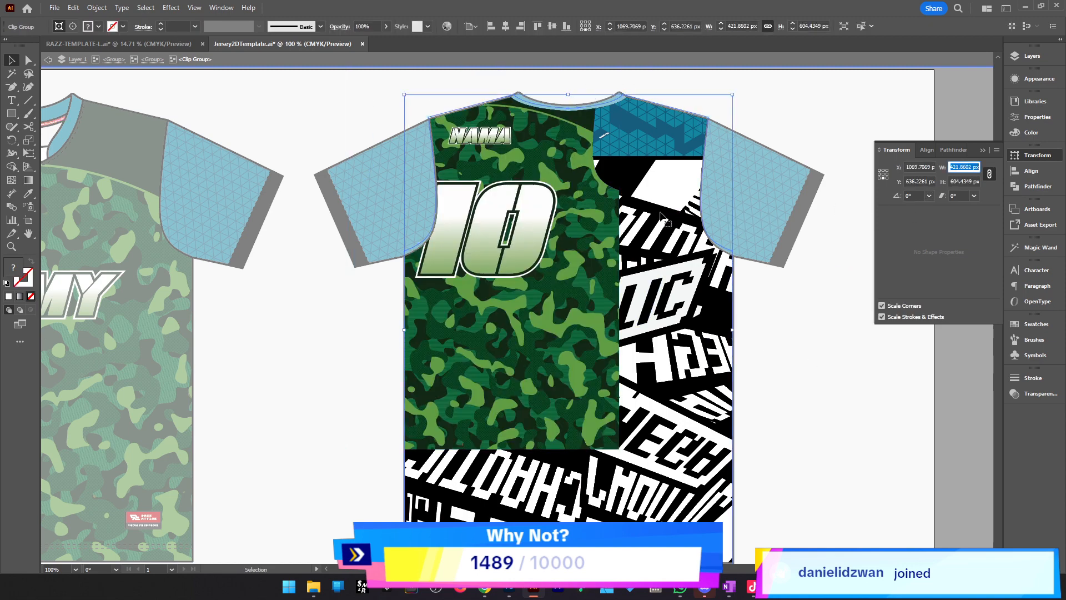
pyautogui.click(661, 214)
pyautogui.click(827, 114)
pyautogui.click(580, 233)
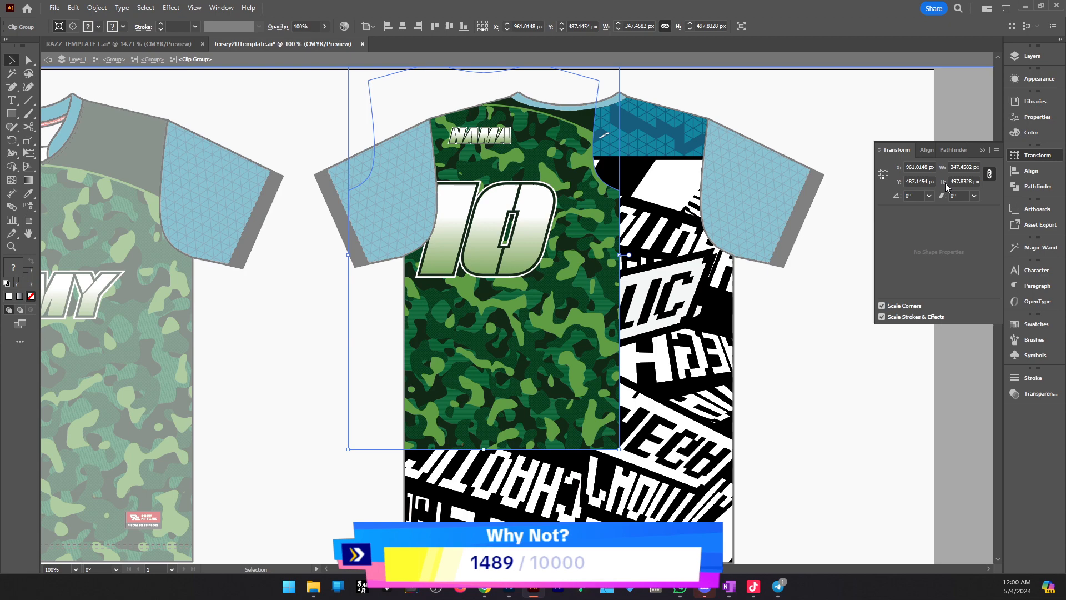
pyautogui.click(971, 167)
pyautogui.hotkey('ctrl', 'v')
pyautogui.press('Return')
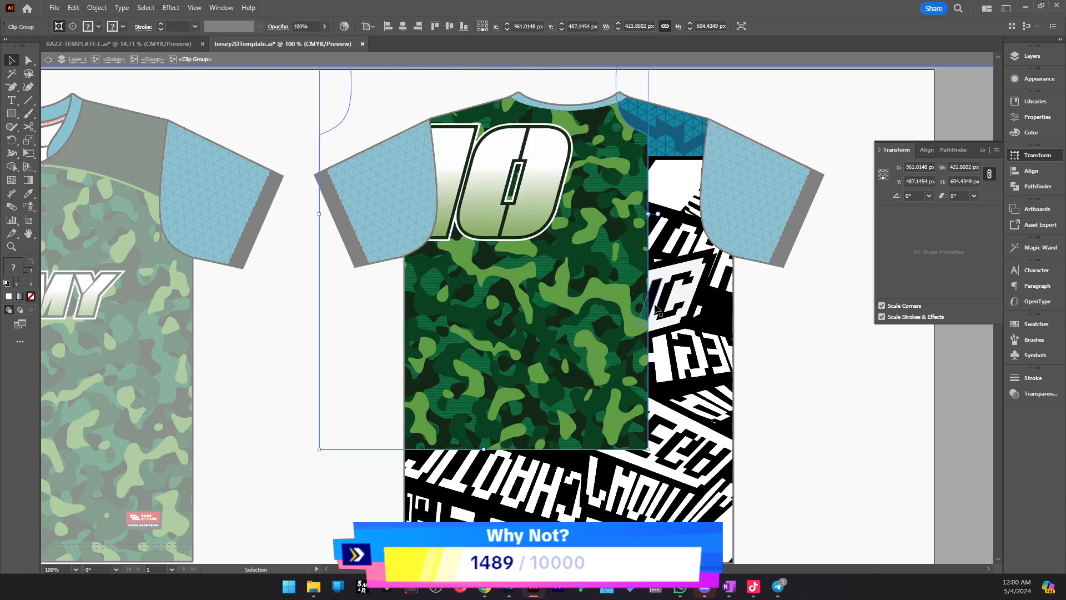
# Align the back panel to the existing CHAOTIC back artwork by horizontal centre and bottom edge
pyautogui.keyDown('shift'); pyautogui.click(664, 323); pyautogui.keyUp('shift')
pyautogui.click(664, 322)
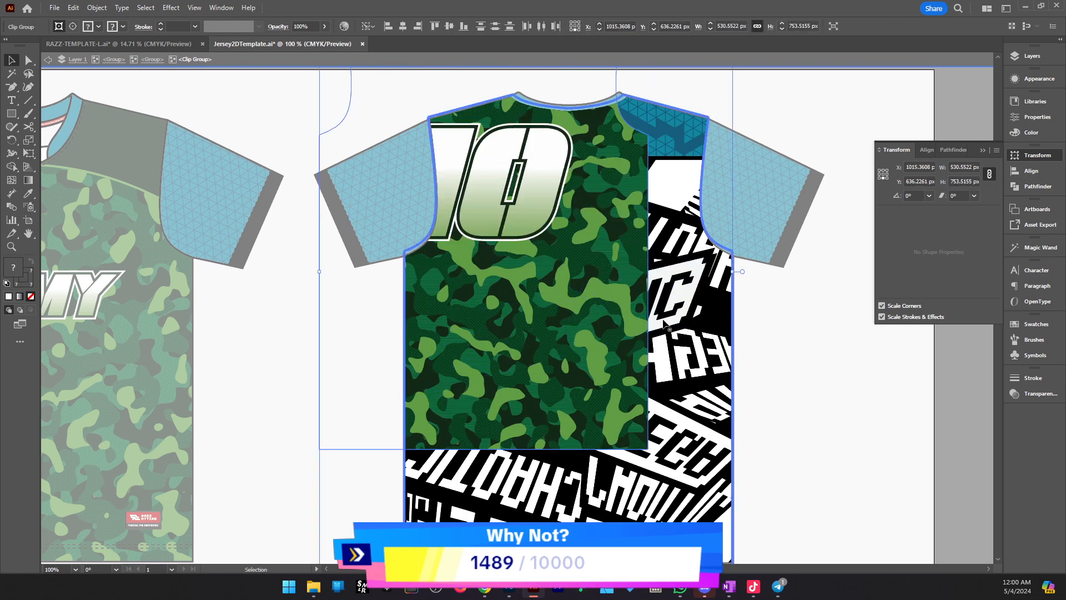
pyautogui.click(404, 26)
pyautogui.hotkey('ctrl', '7')
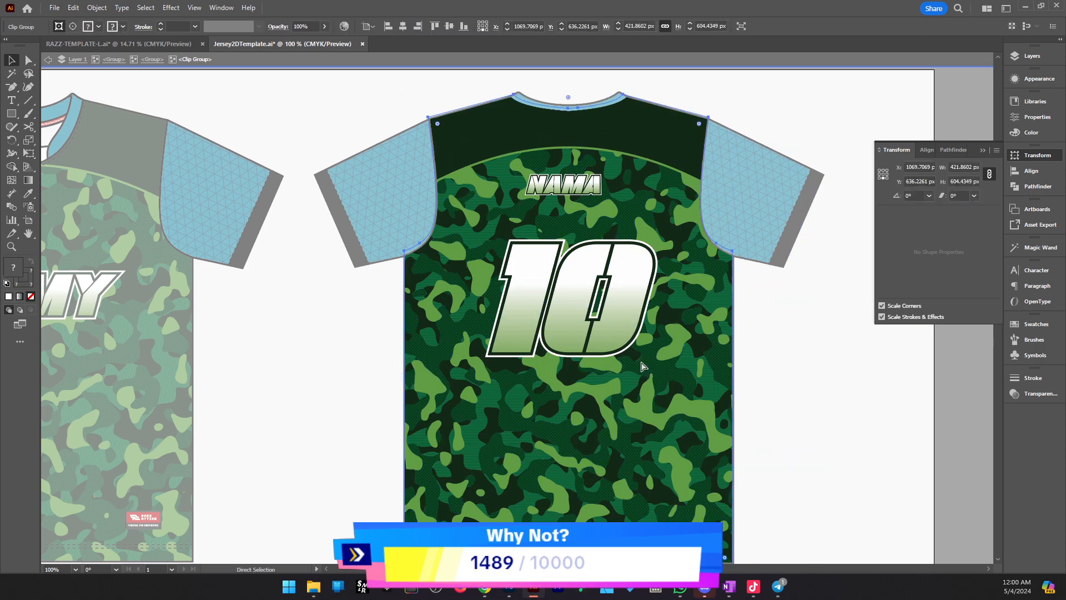
# Send the back panel behind the old CHAOTIC artwork, delete that artwork from the back body and leave the clip group
pyautogui.hotkey('ctrl', 'z')
pyautogui.hotkey('ctrl', 'z')
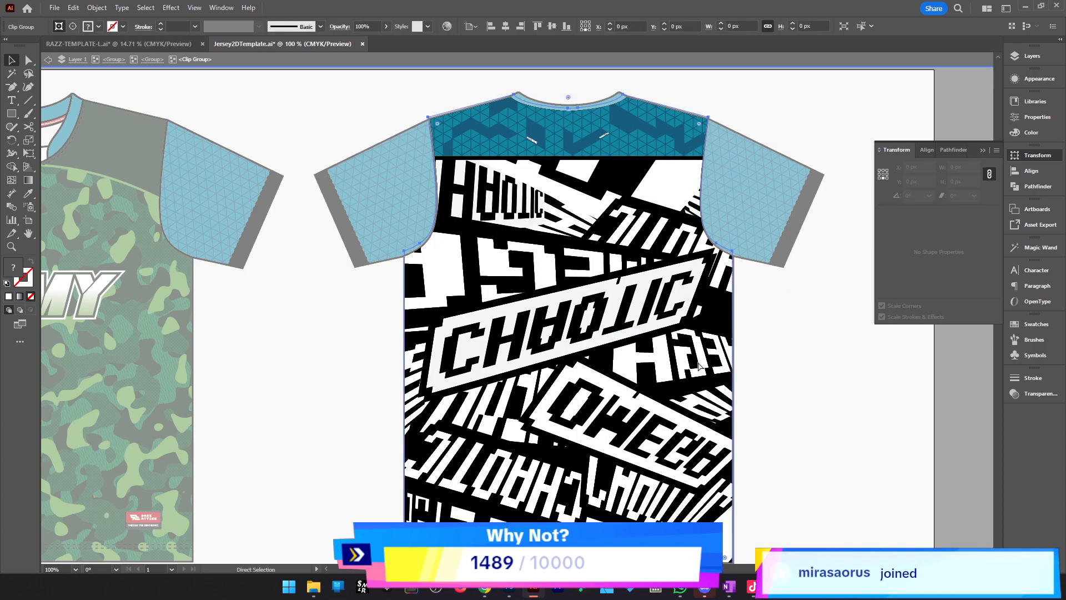
pyautogui.press('Delete')
pyautogui.doubleClick(881, 422)
pyautogui.press('z')
pyautogui.keyDown('alt'); pyautogui.click(496, 333); pyautogui.keyUp('alt')
pyautogui.keyDown('alt'); pyautogui.click(496, 333); pyautogui.keyUp('alt')
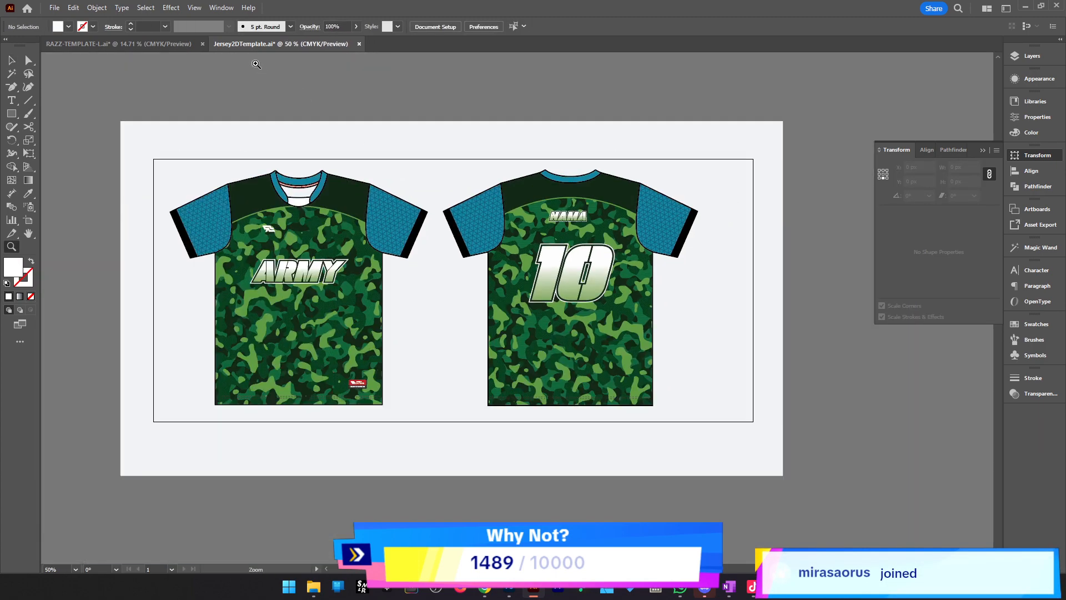
# Copy the short left sleeve panel from RAZZ-TEMPLATE-L.ai
pyautogui.click(128, 43)
pyautogui.press('v')
pyautogui.click(752, 460)
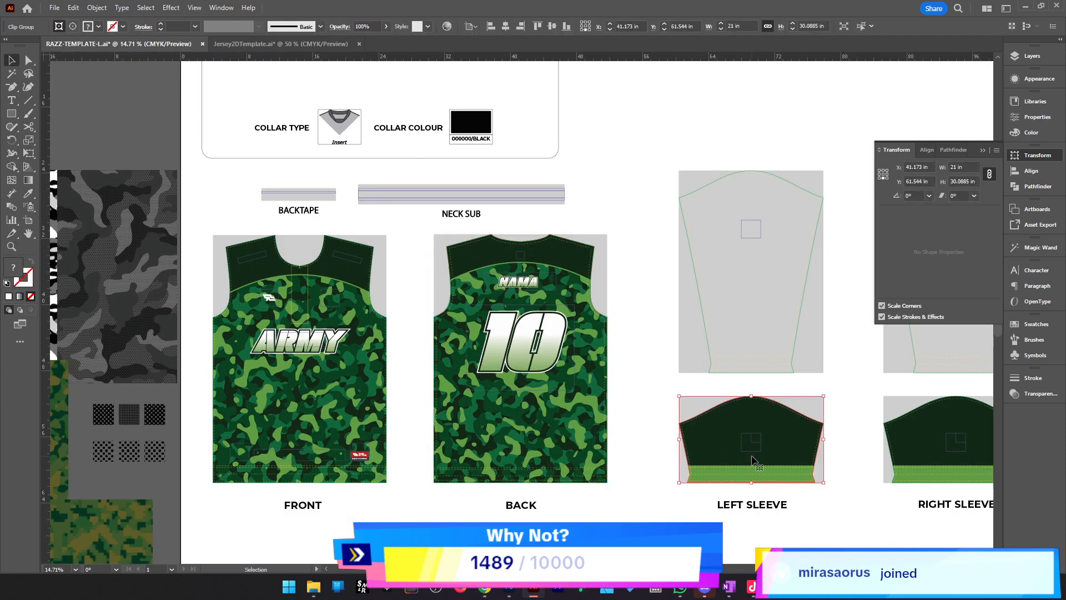
pyautogui.click(280, 43)
pyautogui.hotkey('ctrl', '=')
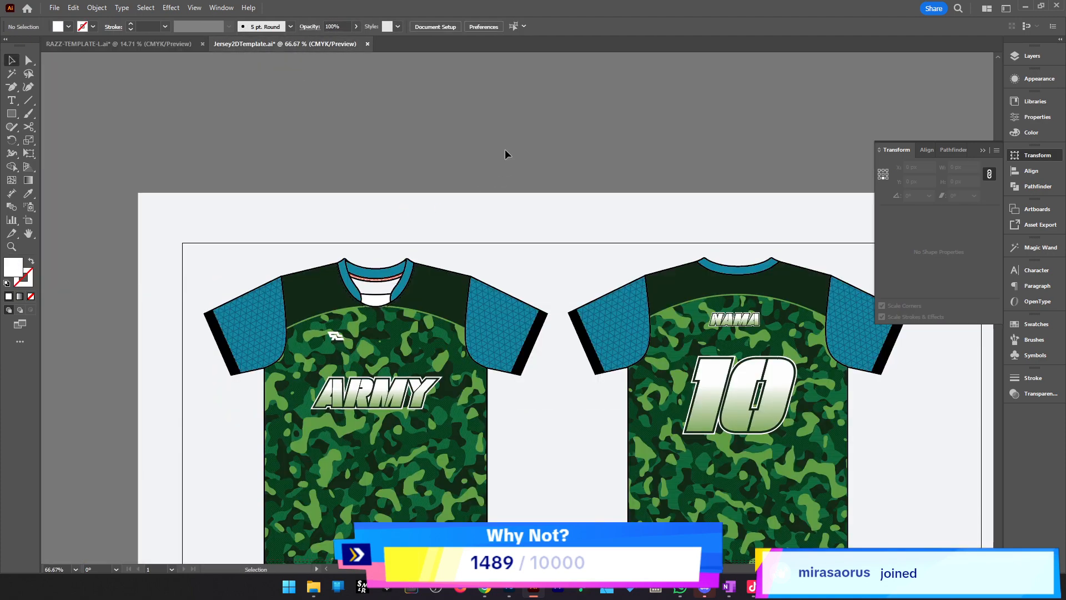
pyautogui.click(128, 44)
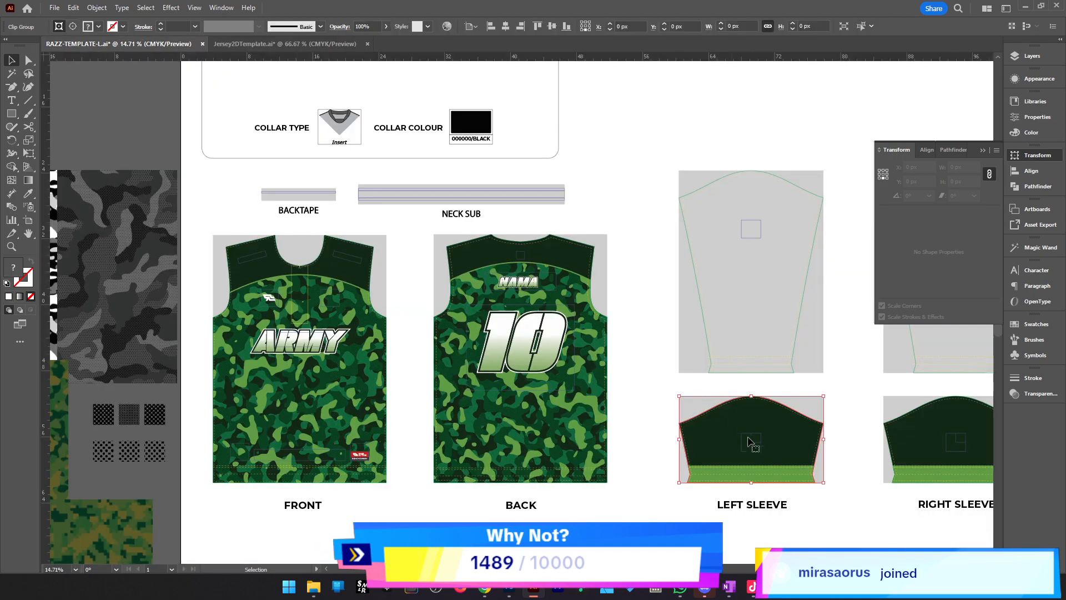
# Paste the sleeve panel into Jersey2DTemplate.ai and scale it down to about 340 px wide near the front mockup's left-hand sleeve
pyautogui.click(284, 43)
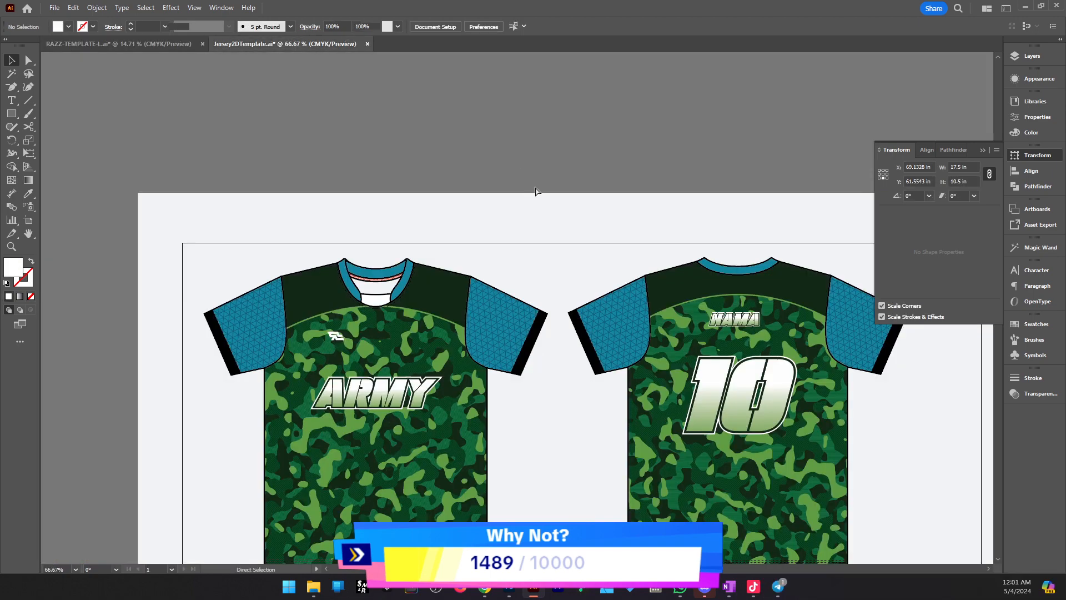
pyautogui.hotkey('ctrl', 'v')
pyautogui.moveTo(517, 112); pyautogui.dragTo(529, 255)
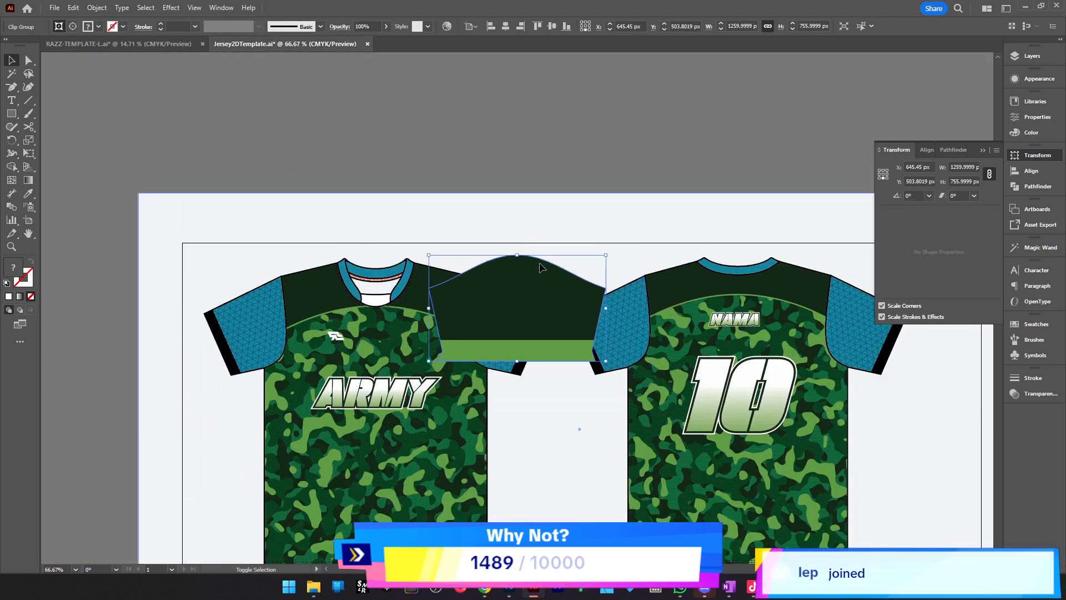
pyautogui.moveTo(542, 304); pyautogui.dragTo(289, 310)
pyautogui.keyDown('ctrl'); pyautogui.click(419, 272); pyautogui.keyUp('ctrl')
pyautogui.keyDown('ctrl'); pyautogui.click(418, 271); pyautogui.keyUp('ctrl')
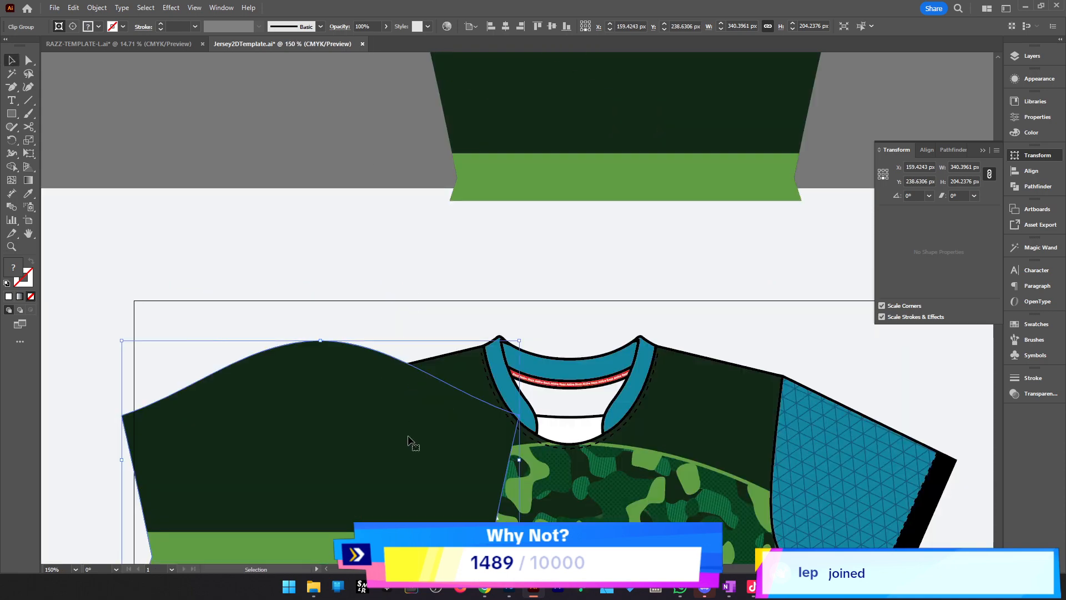
pyautogui.moveTo(374, 497); pyautogui.dragTo(391, 350)
# Cut the reduced sleeve panel and paste it inside the clip group of the front mockup's left-hand sleeve
pyautogui.hotkey('ctrl', 'x')
pyautogui.click(307, 359)
pyautogui.doubleClick(307, 362)
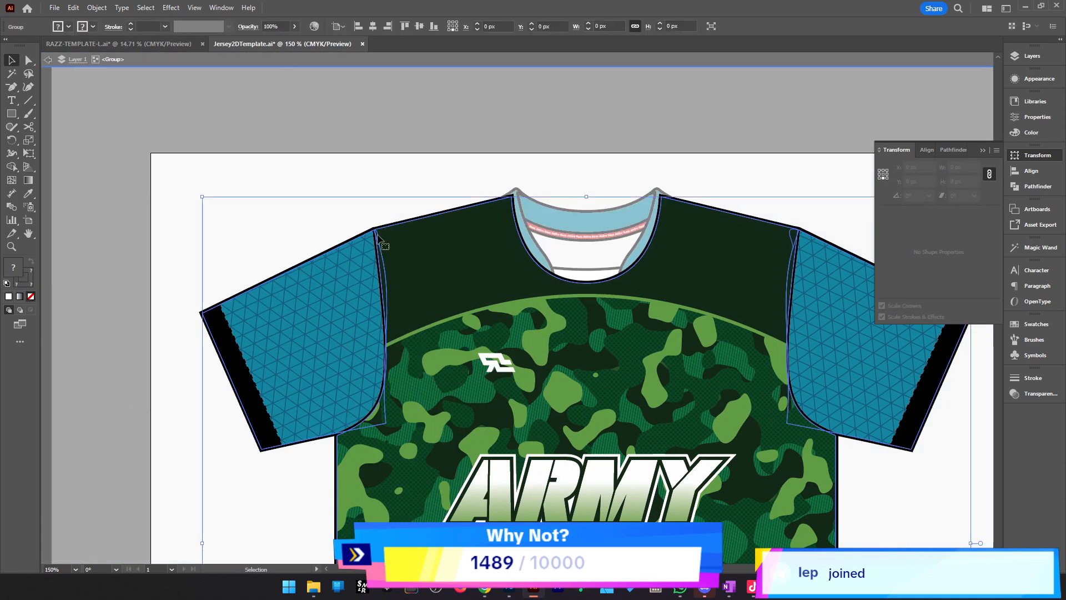
pyautogui.click(336, 289)
pyautogui.doubleClick(338, 288)
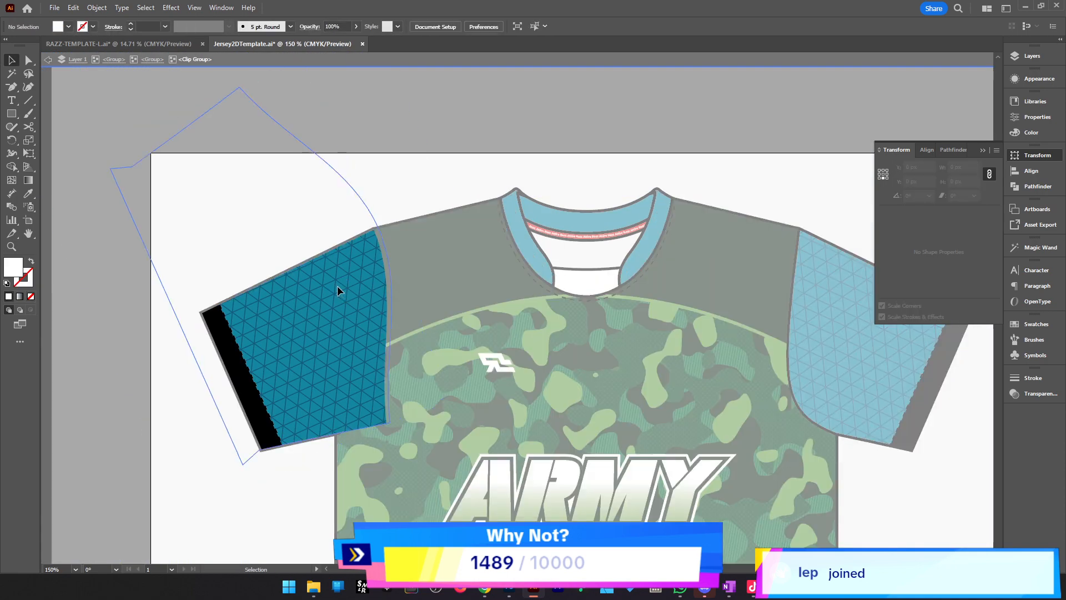
pyautogui.keyDown('ctrl'); pyautogui.click(369, 294); pyautogui.keyUp('ctrl')
pyautogui.moveTo(374, 316); pyautogui.dragTo(354, 358)
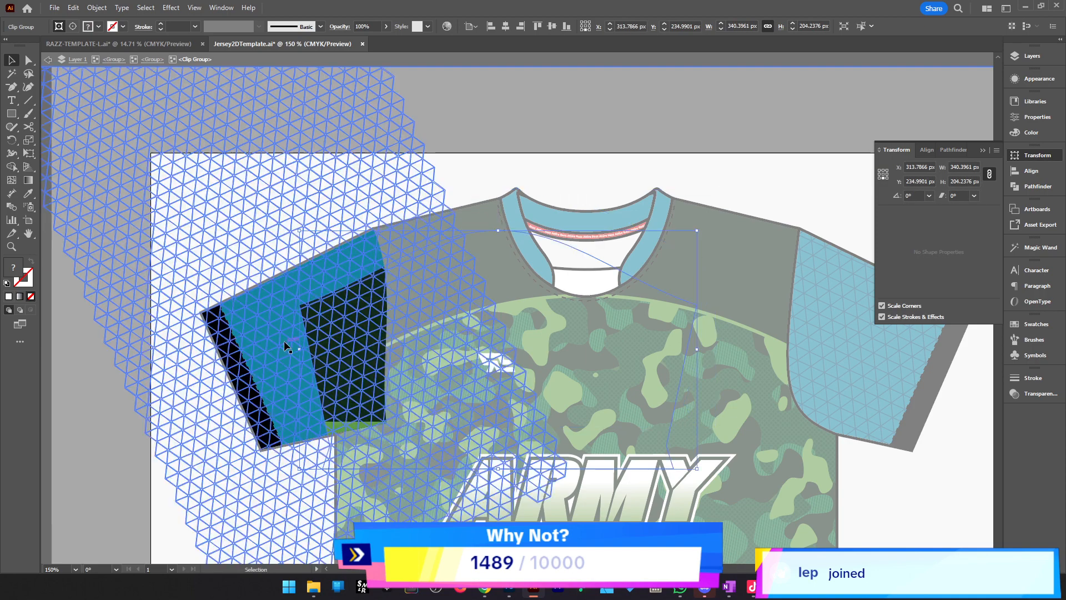
# Rotate the sleeve panel to 294.141° to match the existing sleeve artwork and move it over the sleeve
pyautogui.click(285, 341)
pyautogui.doubleClick(915, 195)
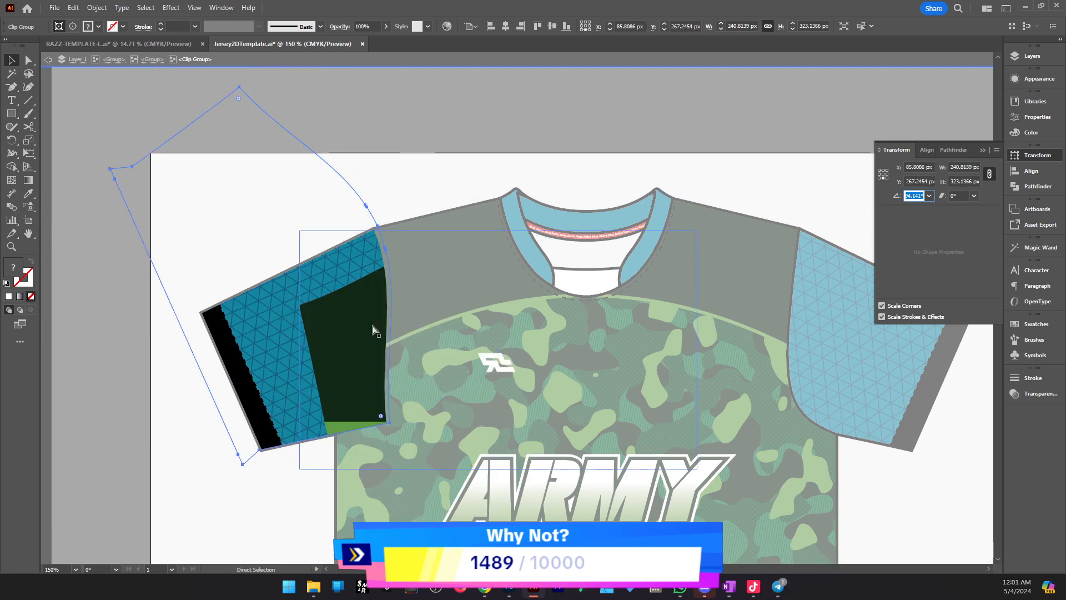
pyautogui.write('0')
pyautogui.press('Return')
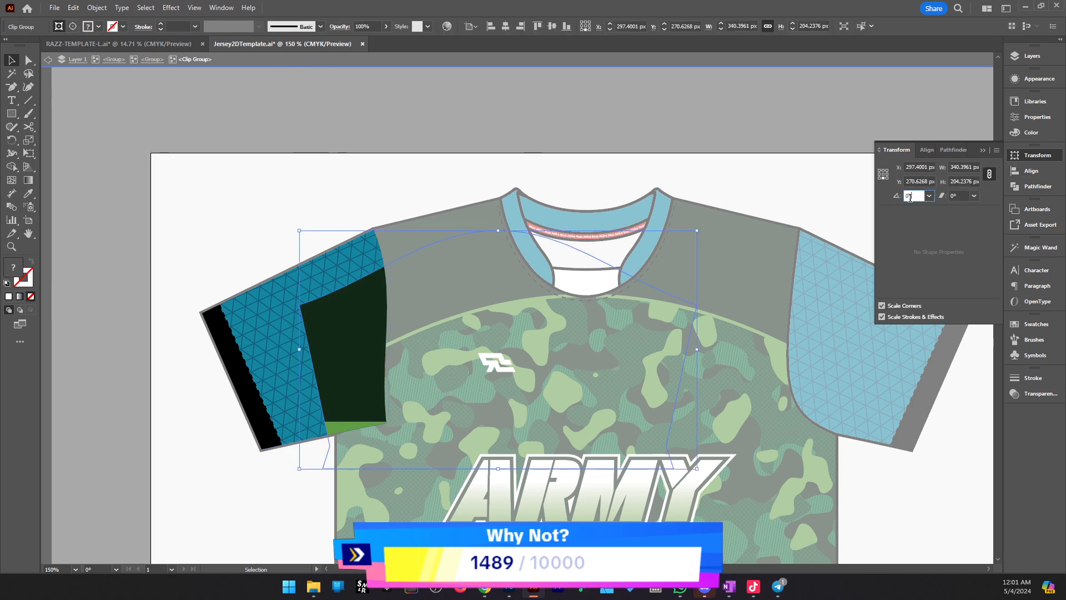
pyautogui.hotkey('ctrl', 'z')
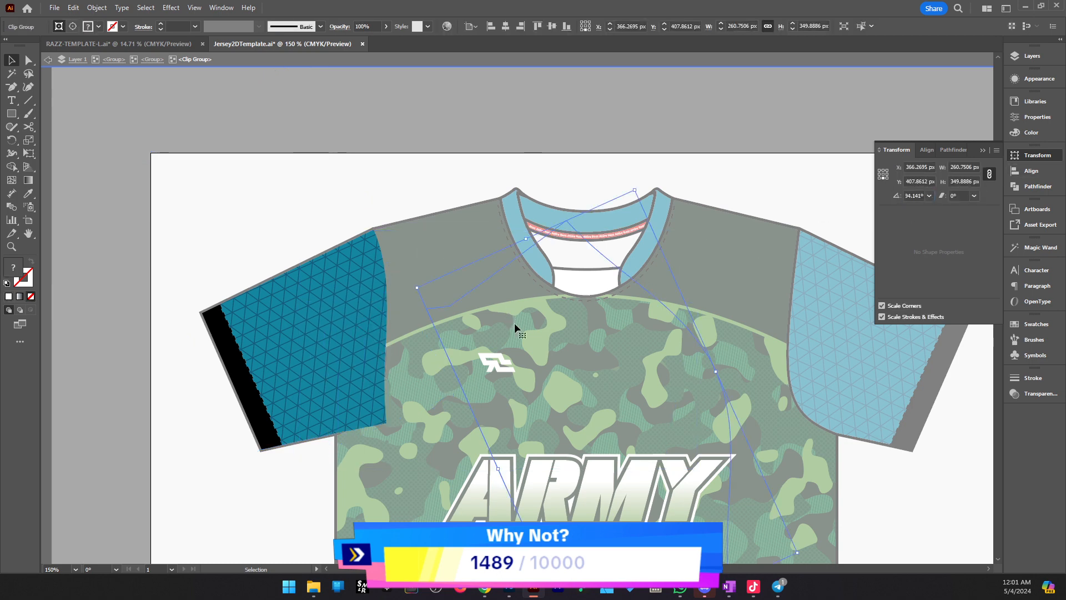
pyautogui.moveTo(482, 295); pyautogui.dragTo(324, 318)
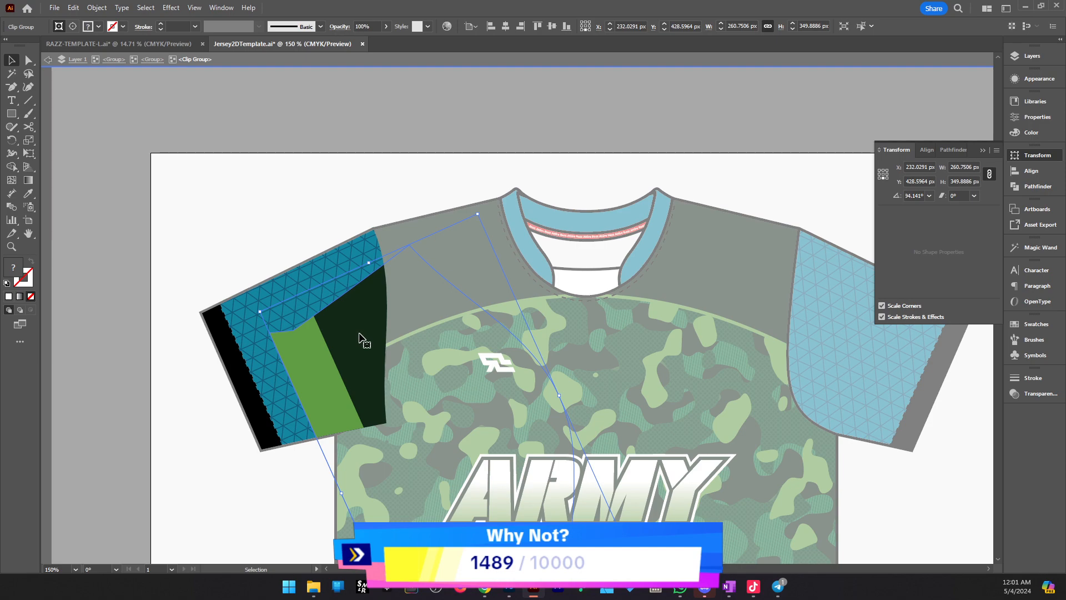
# Set the sleeve panel's width to 240.8139 px, matching the existing artwork in the front mockup's left-hand sleeve
pyautogui.click(311, 290)
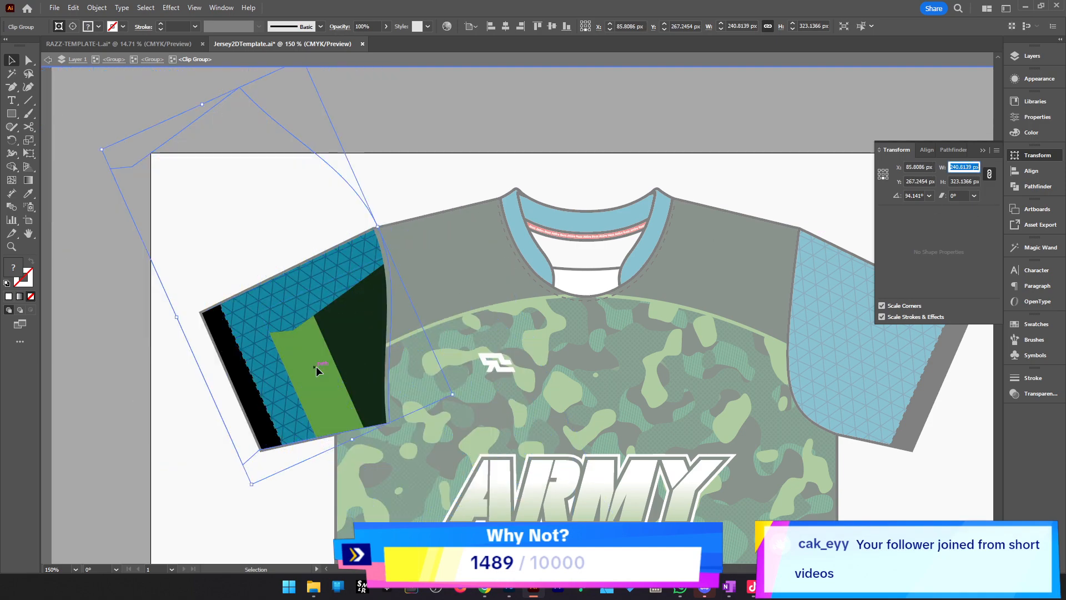
pyautogui.click(372, 347)
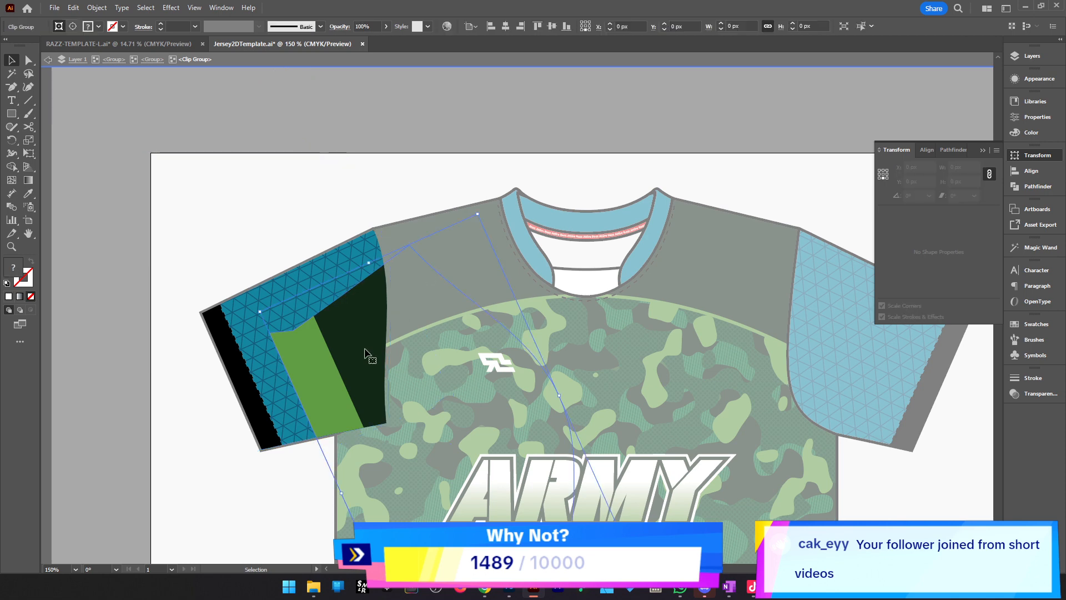
pyautogui.click(971, 167)
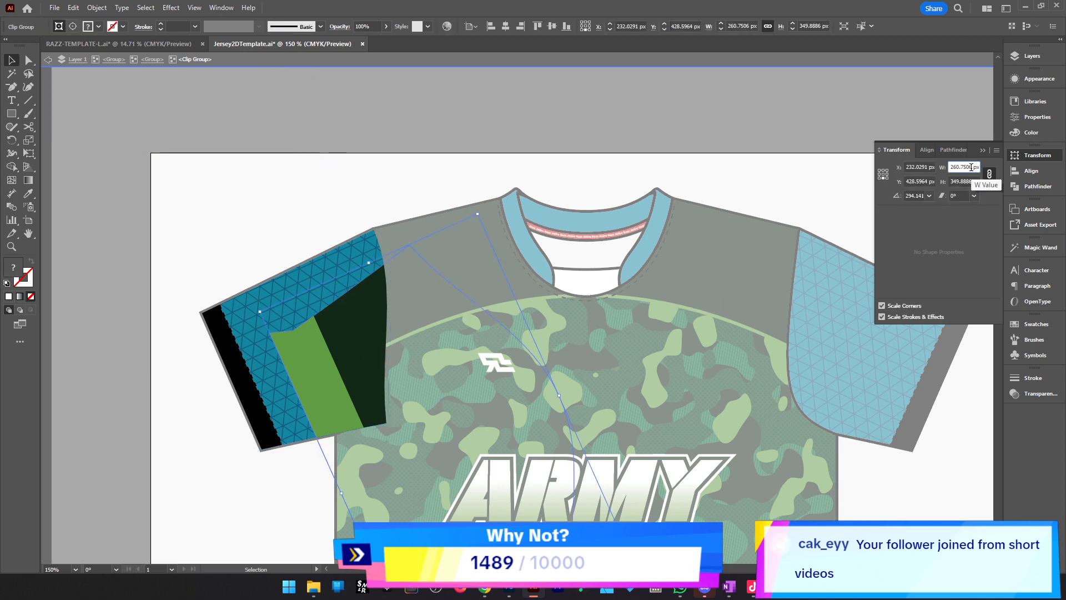
pyautogui.press('Return')
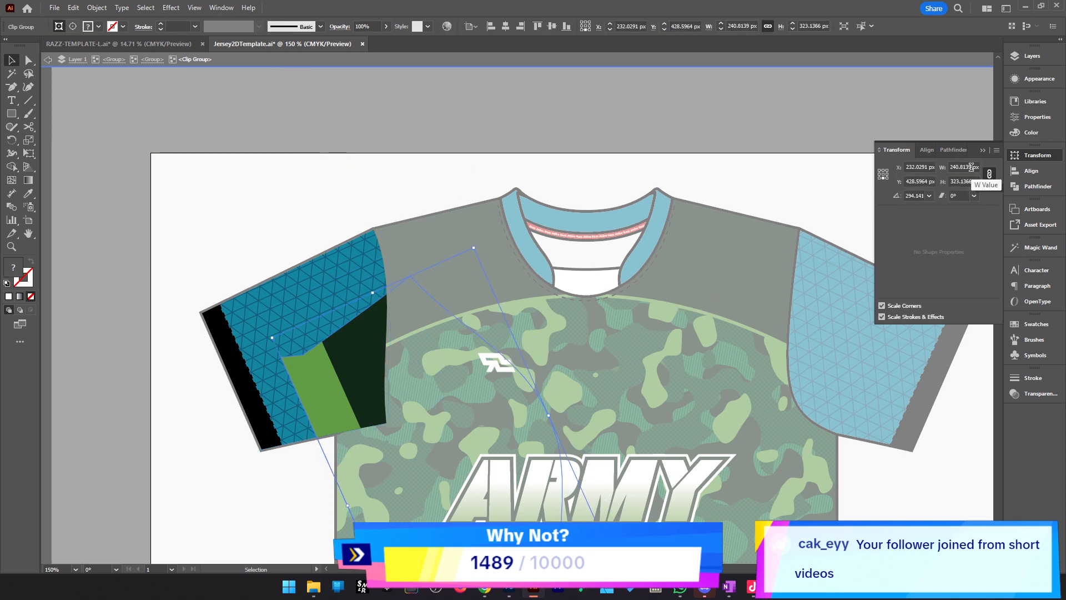
# Center-align the sleeve panel with the existing blue sleeve artwork and send the panel to the back of the clip group
pyautogui.moveTo(331, 304); pyautogui.dragTo(325, 300)
pyautogui.click(325, 300)
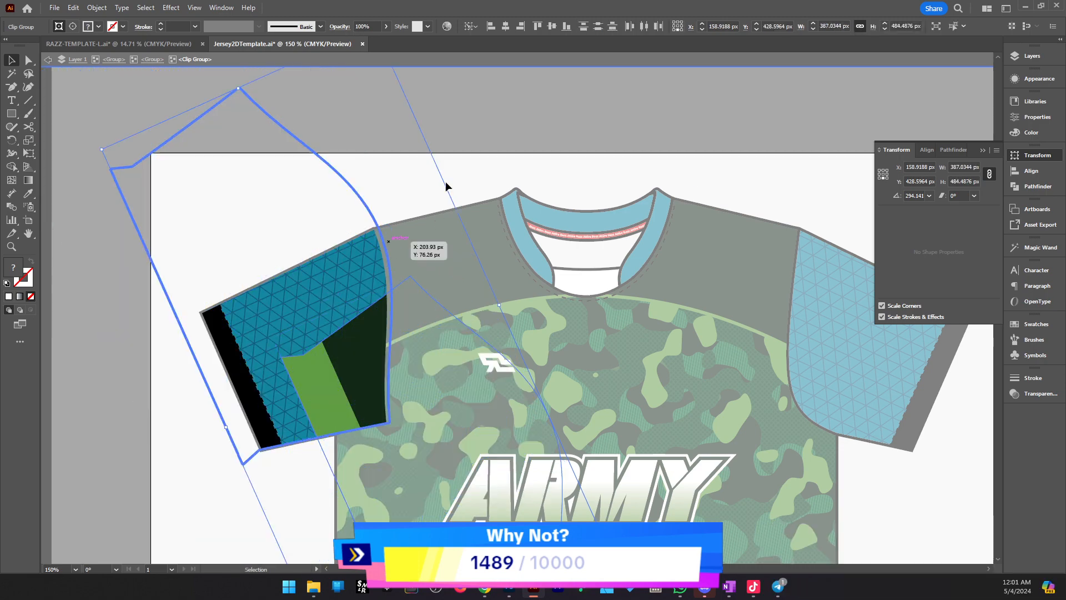
pyautogui.click(506, 25)
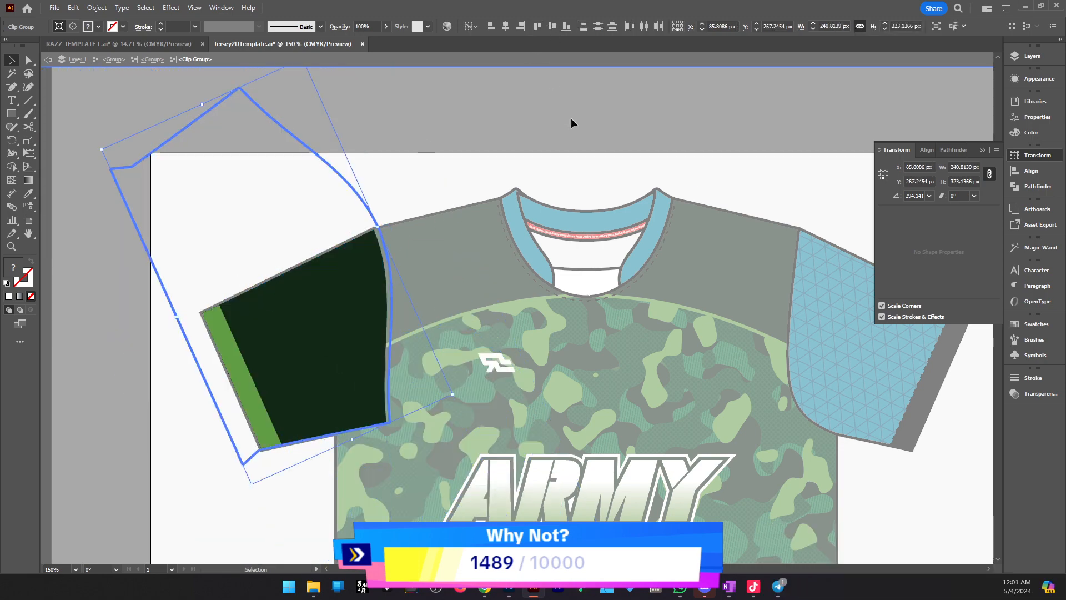
pyautogui.click(311, 337)
pyautogui.hotkey('ctrl', 'shift', '[')
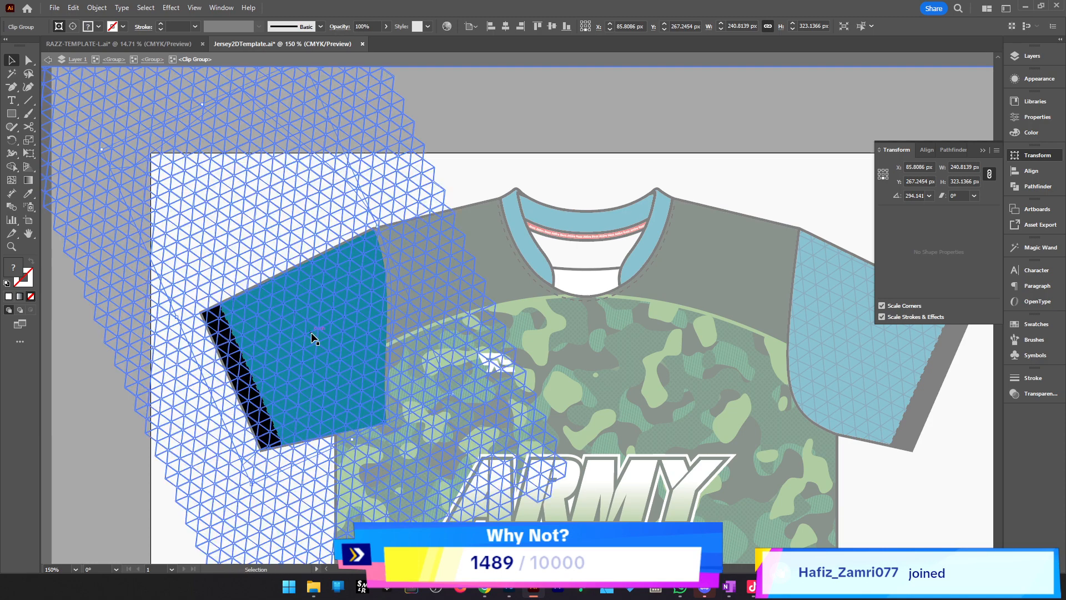
# Delete the old blue patterned artwork from the front mockup's left-hand sleeve
pyautogui.click(406, 194)
pyautogui.click(311, 293)
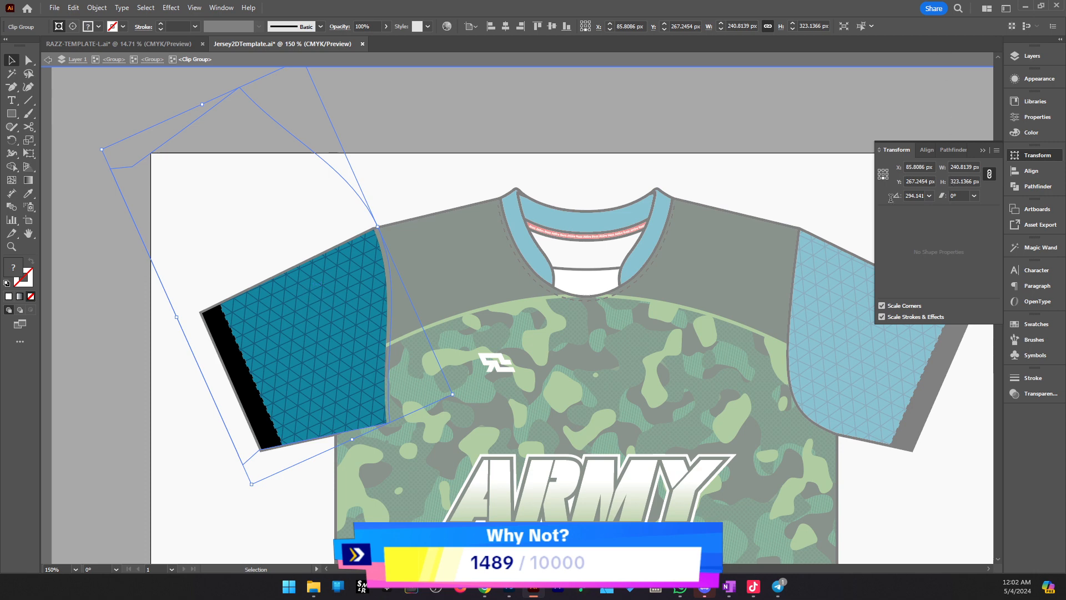
pyautogui.press('Delete')
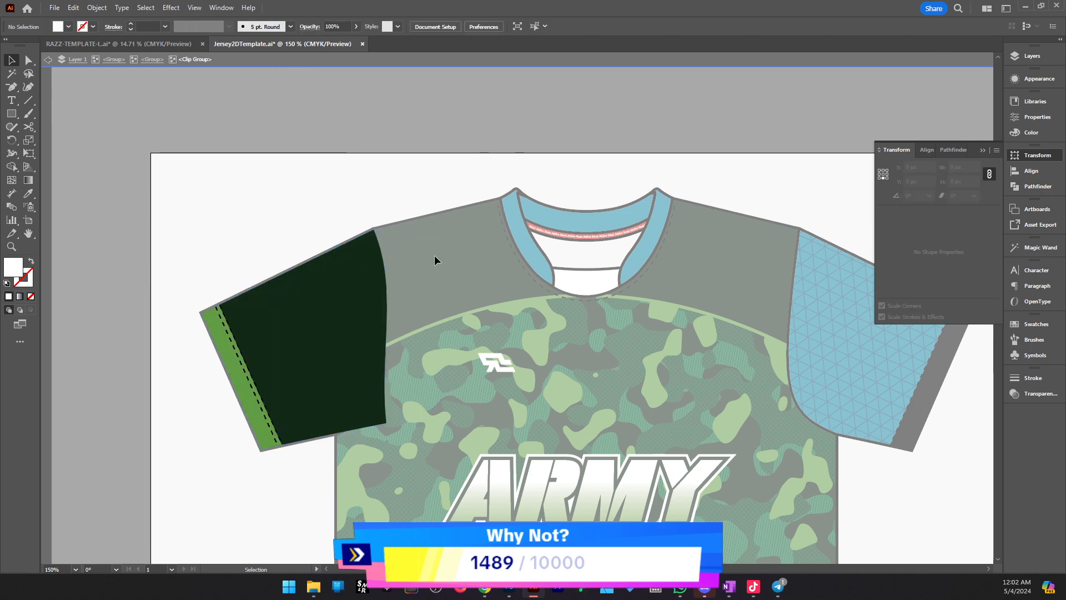
# Paste a copy of the fitted sleeve panel outside the clip group, reset its rotation to 0° and cut it near the other front sleeve
pyautogui.click(322, 311)
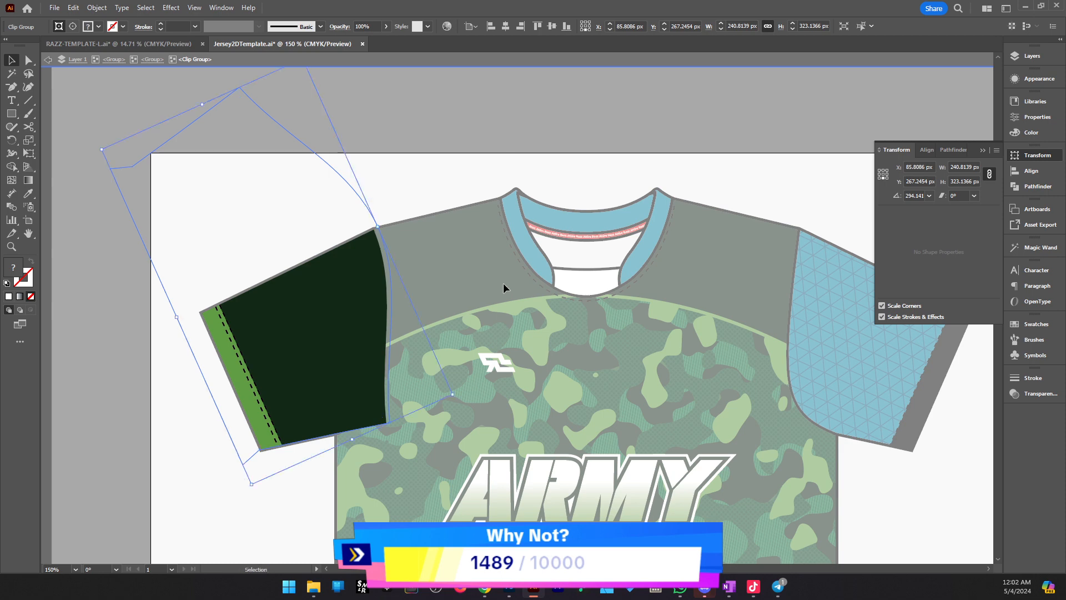
pyautogui.doubleClick(652, 118)
pyautogui.scroll(-1, 653, 118)
pyautogui.moveTo(653, 118); pyautogui.dragTo(402, 199)
pyautogui.hotkey('ctrl', 'v')
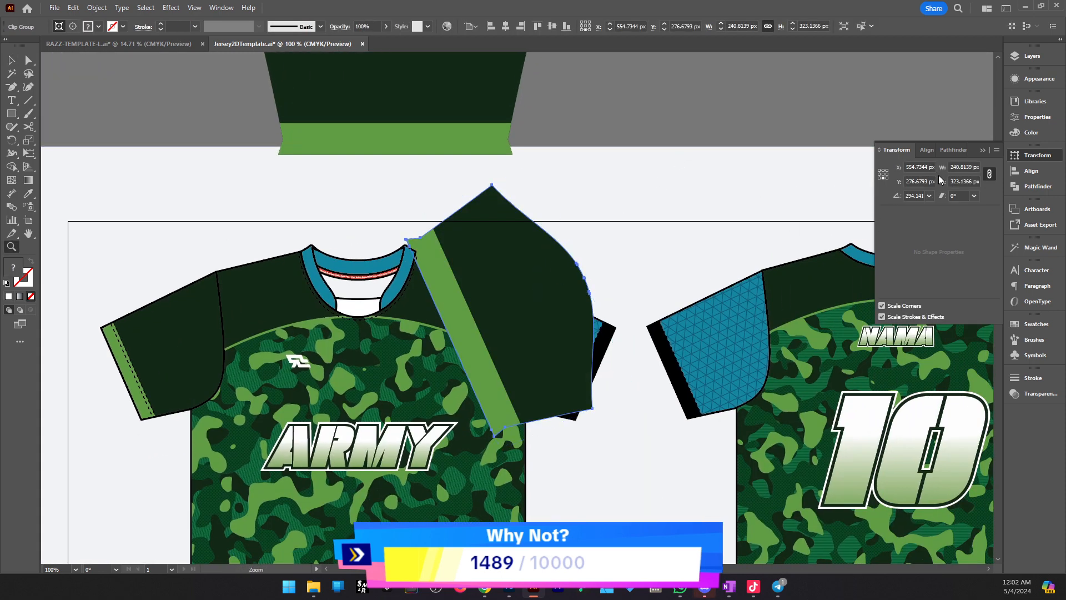
pyautogui.press('Return')
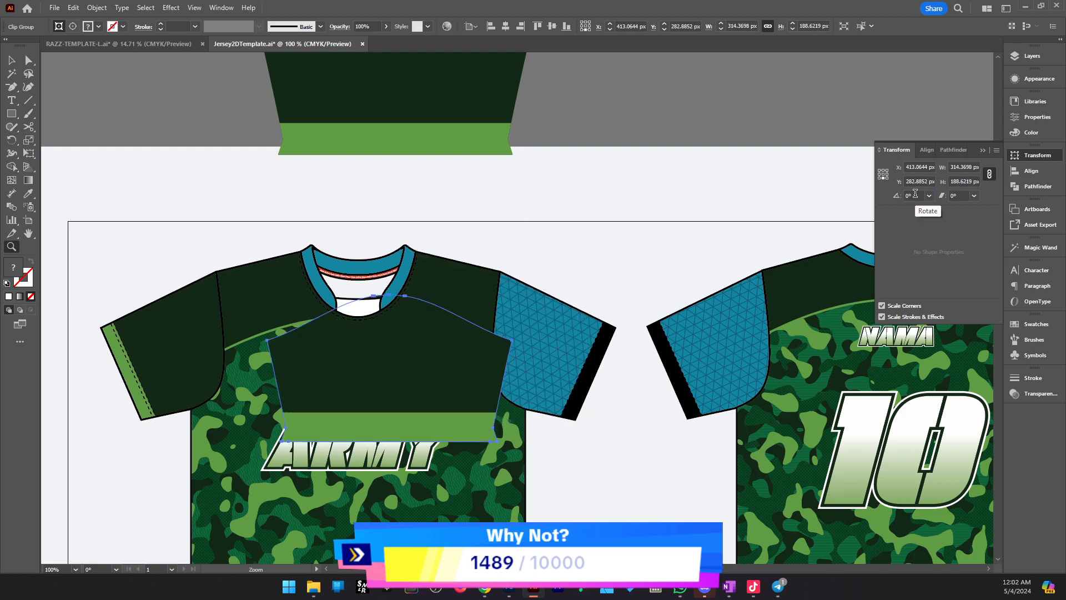
pyautogui.moveTo(370, 409); pyautogui.dragTo(533, 394)
pyautogui.moveTo(596, 374); pyautogui.dragTo(520, 365)
pyautogui.hotkey('ctrl', 'x')
# Open the clip group of the front mockup's right-hand sleeve for editing and select its blue artwork
pyautogui.click(524, 322)
pyautogui.press('v')
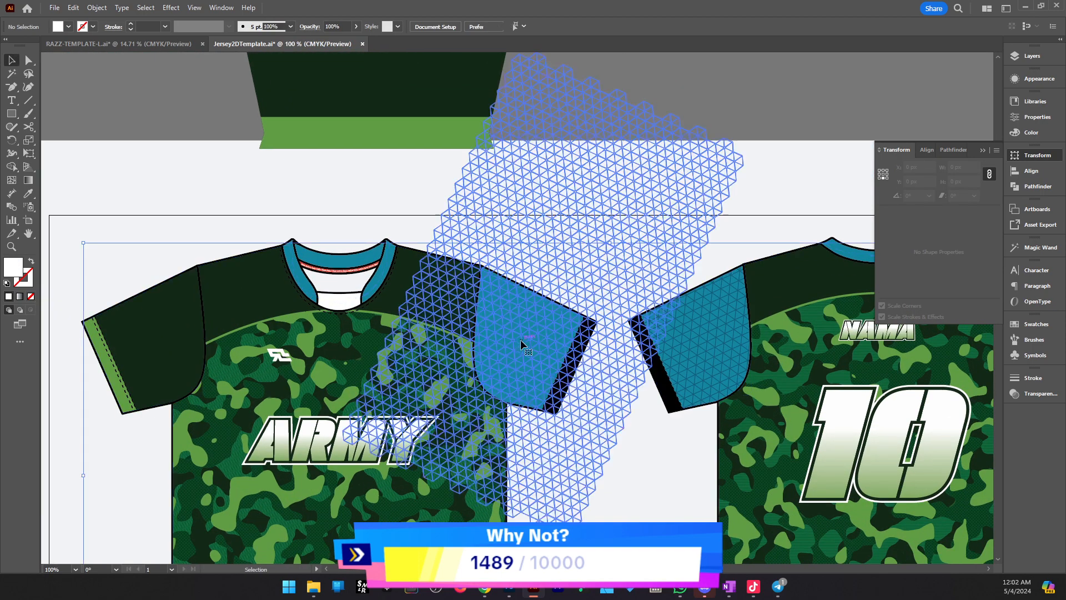
pyautogui.doubleClick(523, 344)
pyautogui.press('z')
pyautogui.click(519, 331)
pyautogui.press('v')
pyautogui.doubleClick(518, 335)
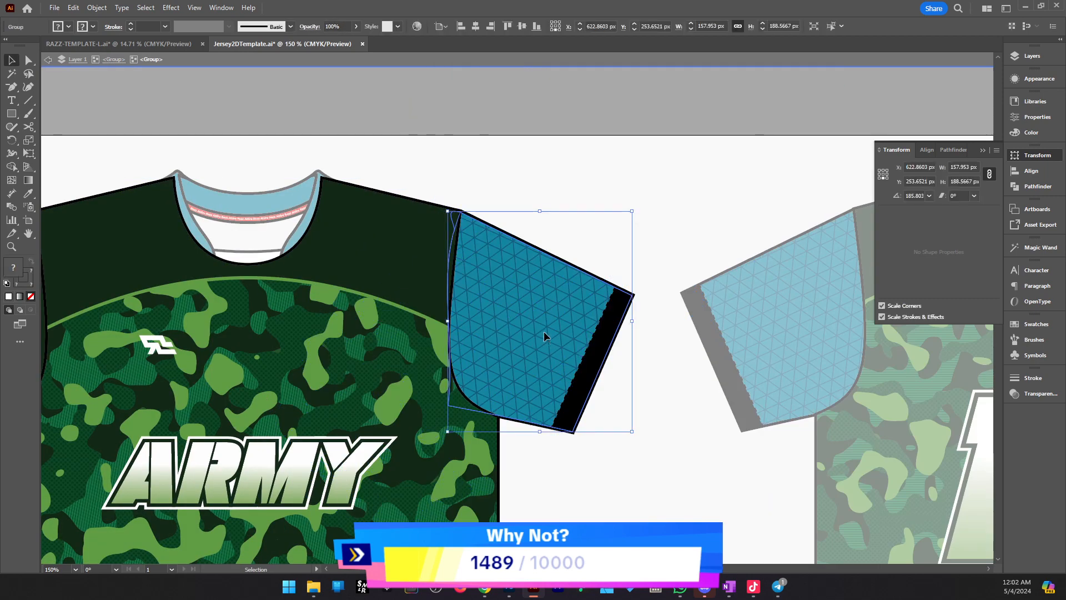
pyautogui.doubleClick(542, 333)
pyautogui.press('a')
pyautogui.click(521, 342)
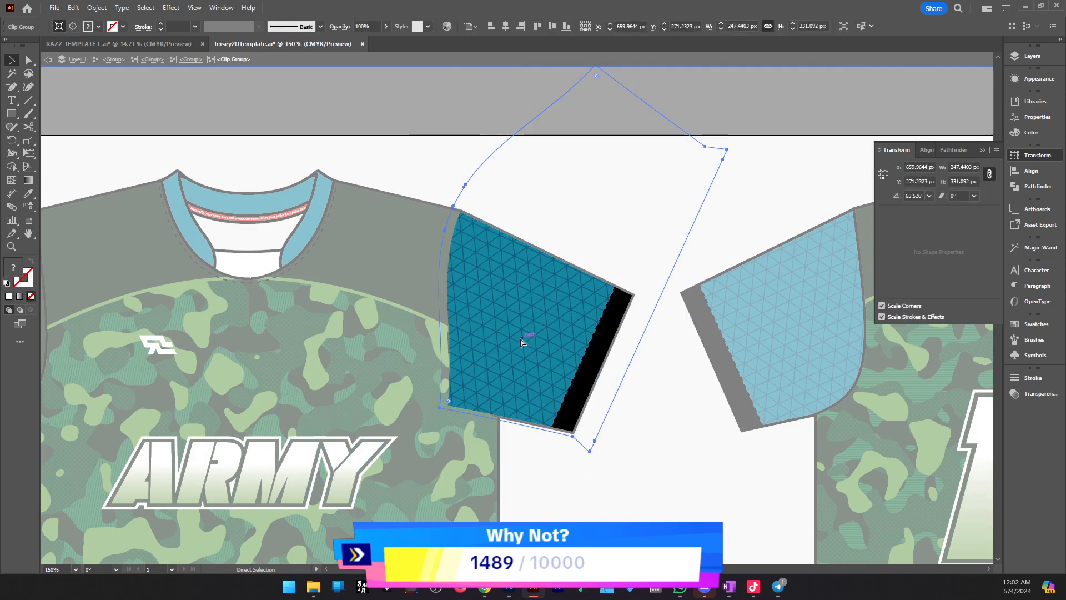
# Copy the short left sleeve panel from RAZZ-TEMPLATE-L.ai and paste it into the open sleeve clip group in Jersey2DTemplate.ai
pyautogui.hotkey('ctrl', 'Tab')
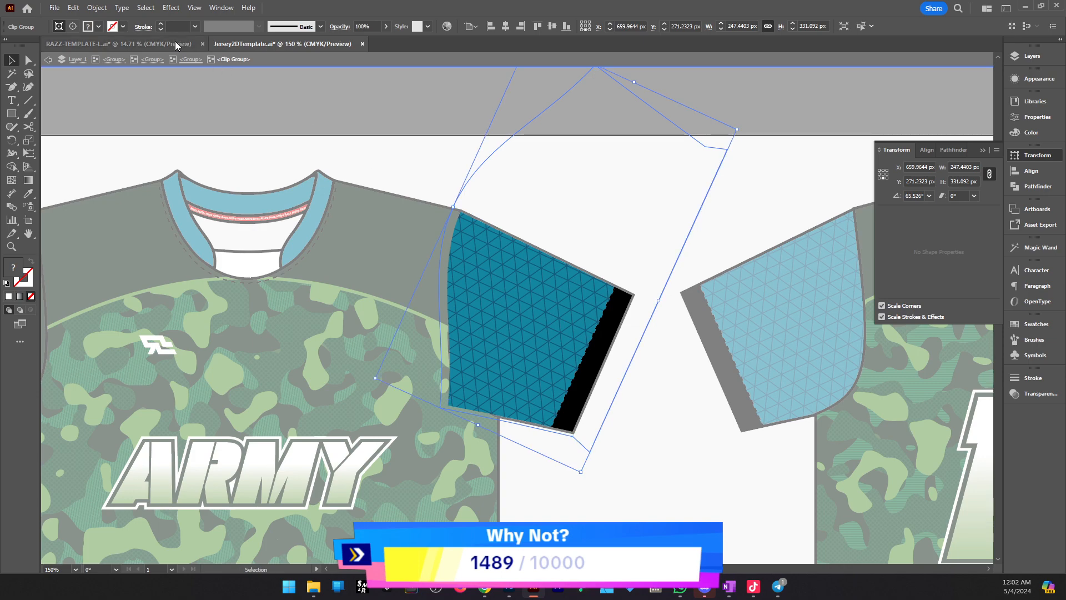
pyautogui.hotkey('ctrl', 'c')
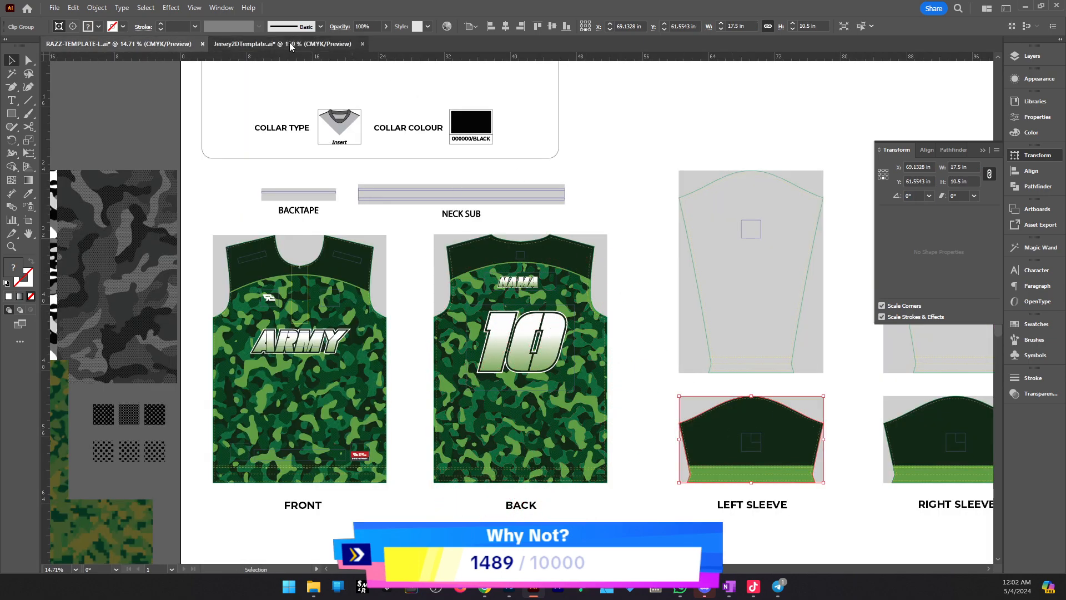
pyautogui.click(291, 45)
pyautogui.hotkey('ctrl', 'v')
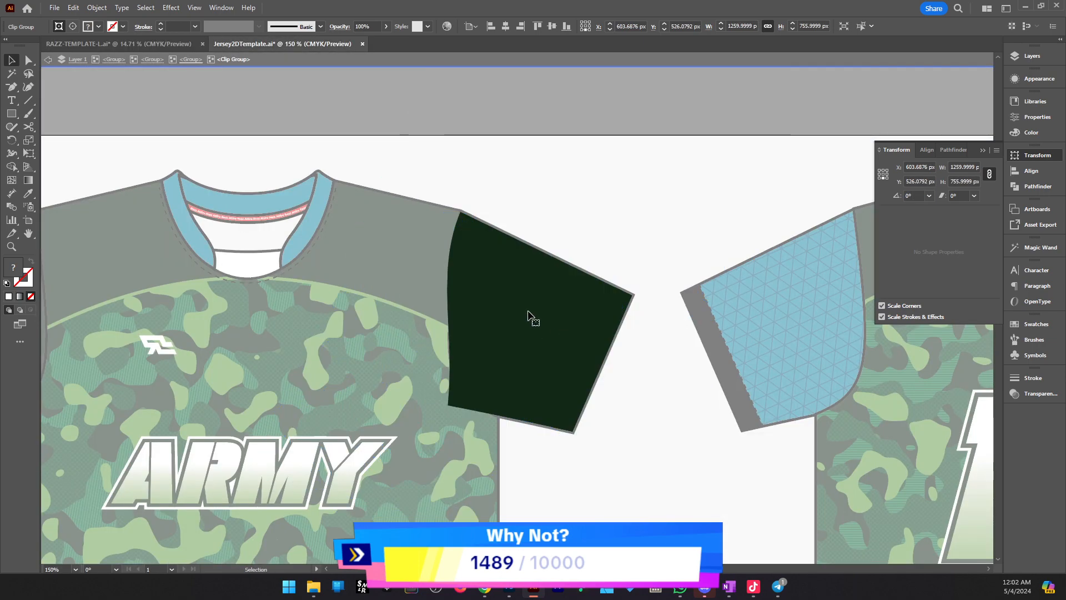
# Scale the pasted sleeve panel down proportionally to about 100 px wide over the front mockup's right-hand sleeve
pyautogui.keyDown('ctrl'); pyautogui.keyDown('alt'); pyautogui.click(496, 312); pyautogui.keyUp('alt'); pyautogui.keyUp('ctrl')
pyautogui.keyDown('ctrl'); pyautogui.keyDown('alt'); pyautogui.click(496, 312); pyautogui.keyUp('alt'); pyautogui.keyUp('ctrl')
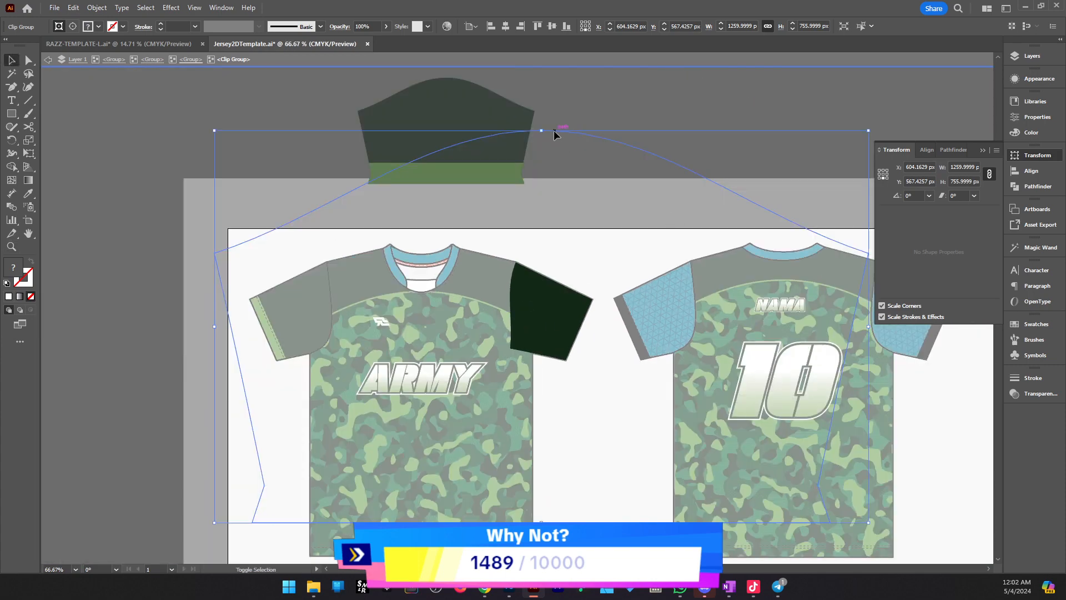
pyautogui.click(546, 148)
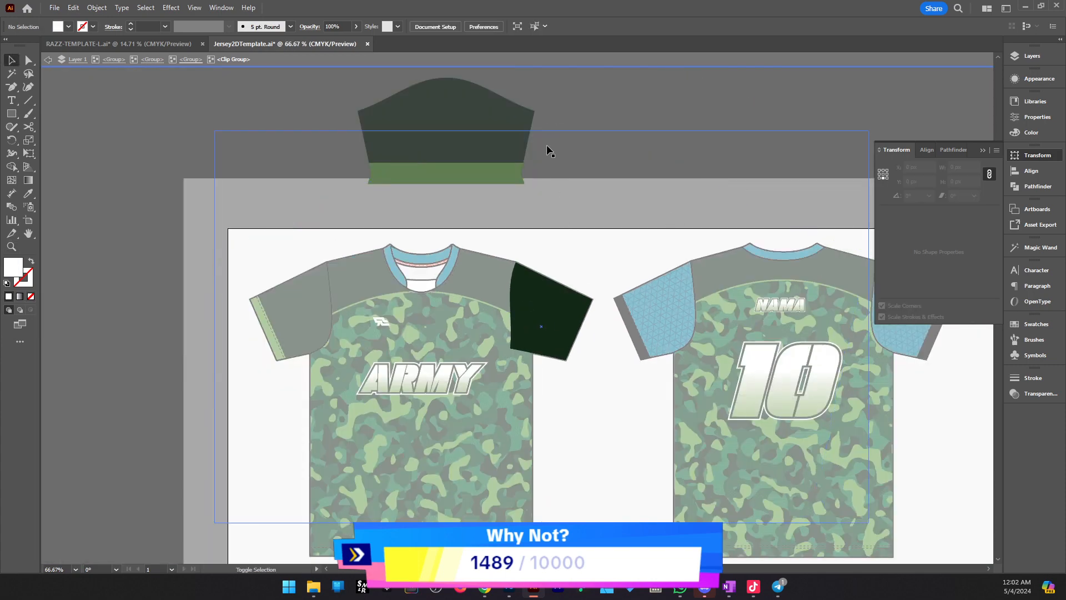
pyautogui.click(543, 311)
pyautogui.moveTo(542, 131); pyautogui.dragTo(580, 310)
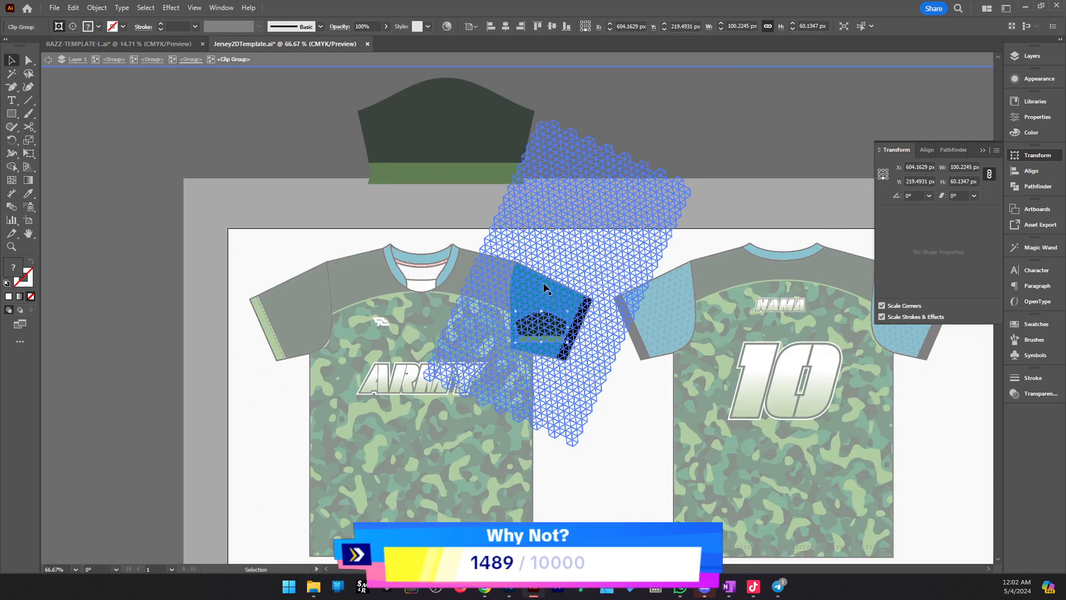
# Rotate the sleeve panel to 65.526° and set its width to 247.4403 px, matching the existing blue sleeve artwork
pyautogui.hotkey('ctrl', 'z')
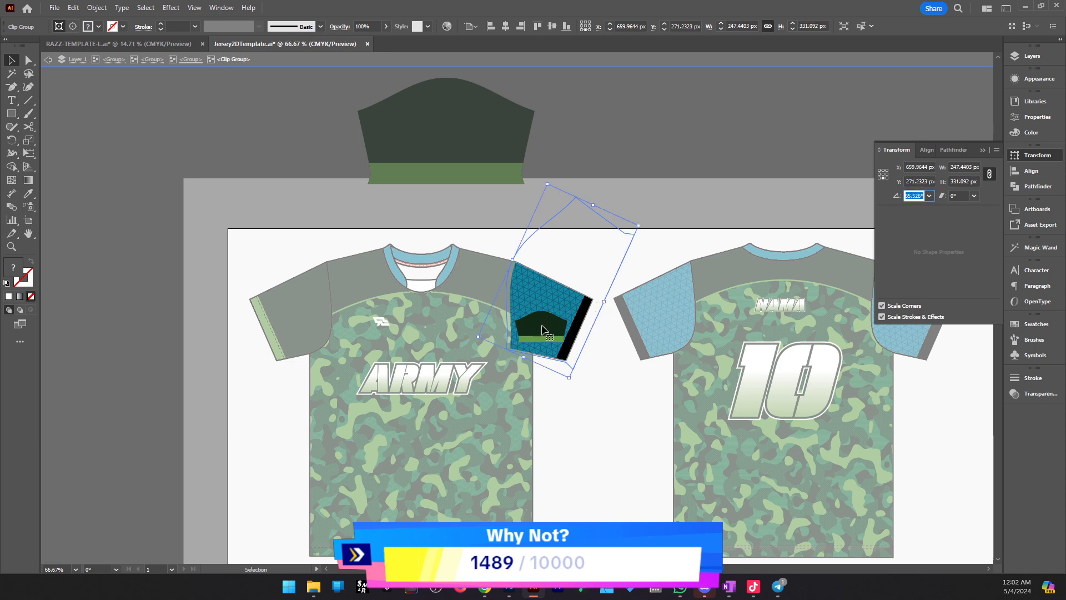
pyautogui.hotkey('ctrl', 'shift', 'z')
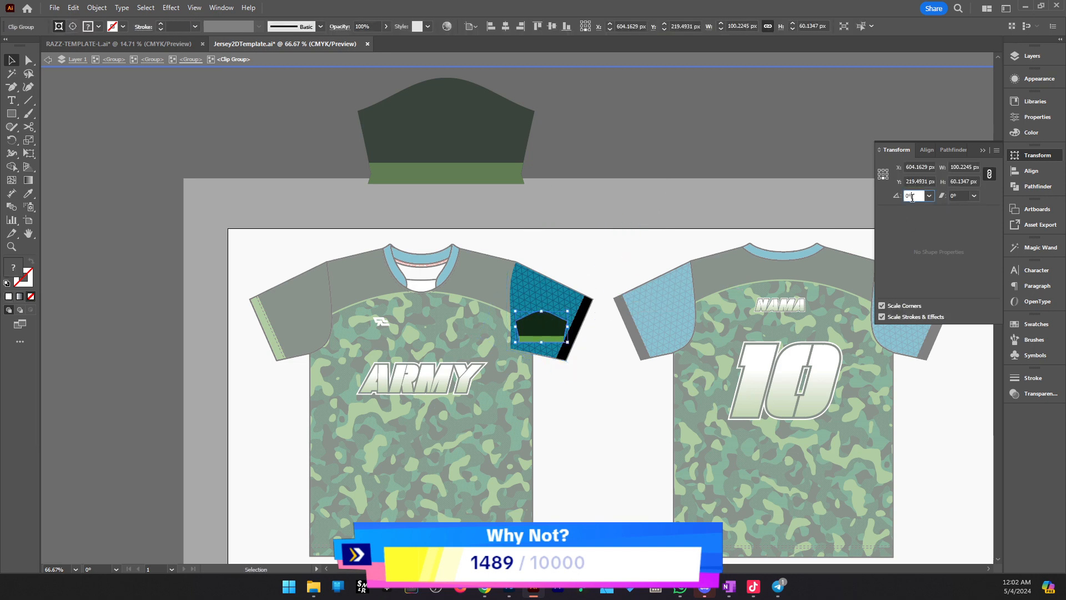
pyautogui.press('Return')
pyautogui.click(534, 297)
pyautogui.click(534, 297)
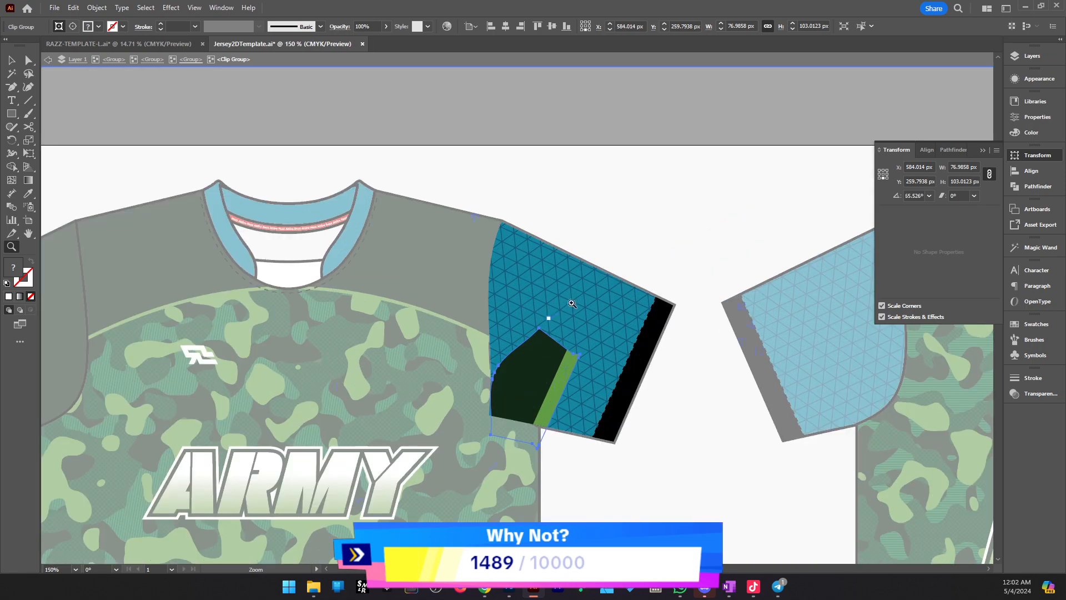
pyautogui.press('v')
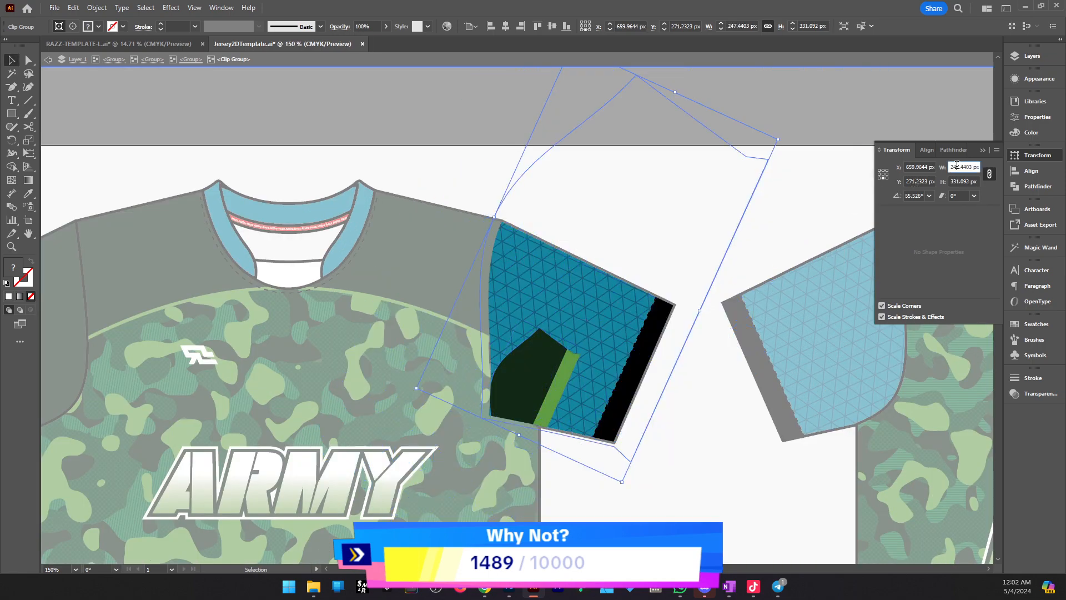
pyautogui.click(781, 235)
pyautogui.click(538, 350)
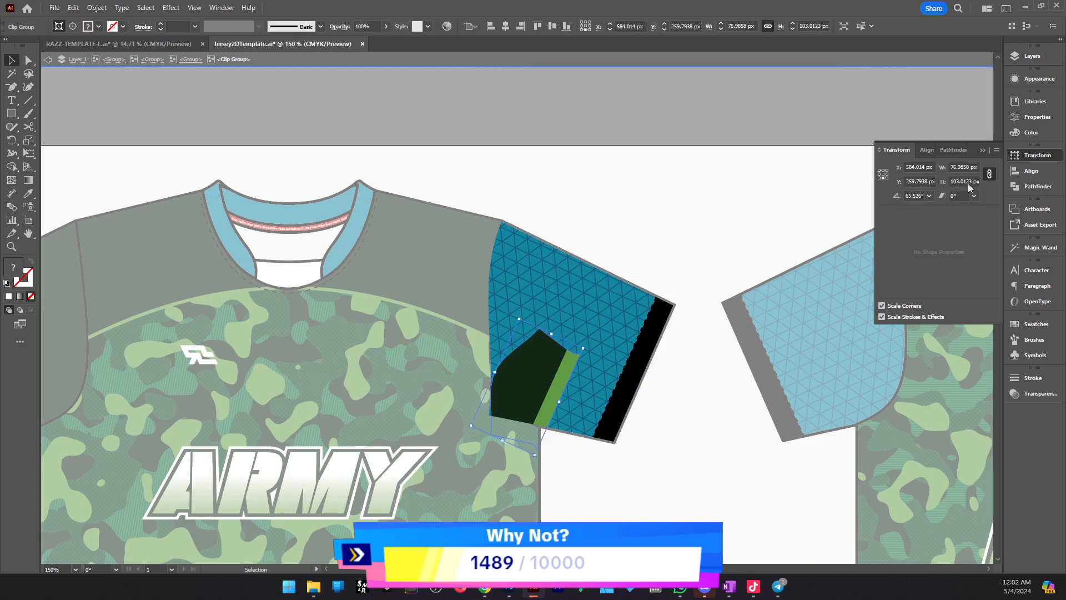
pyautogui.press('Return')
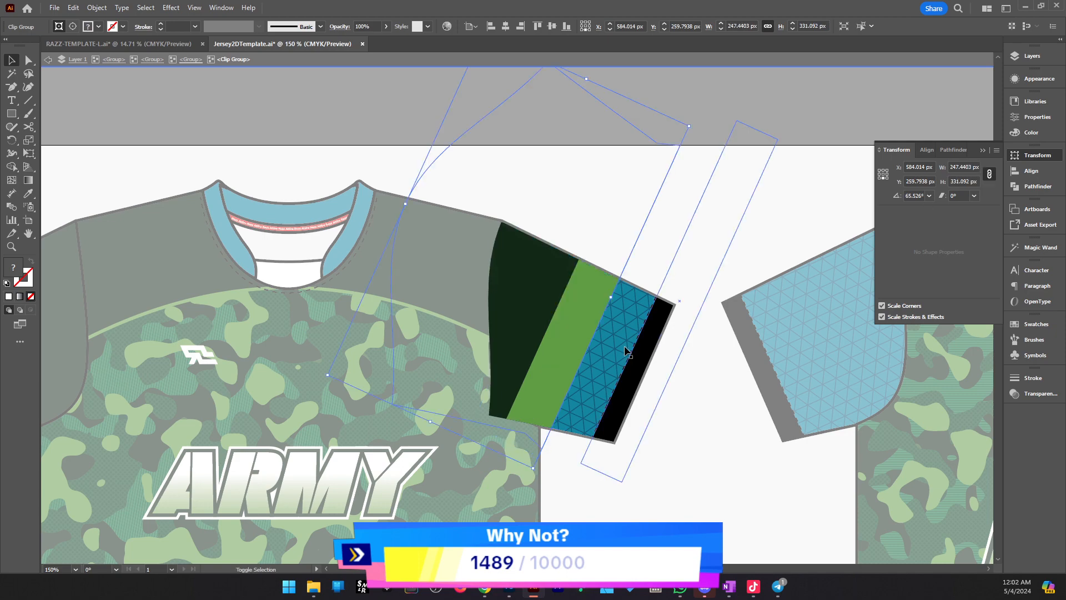
# Center the panel horizontally and vertically on the right-hand sleeve's existing artwork and send it behind that artwork
pyautogui.click(506, 27)
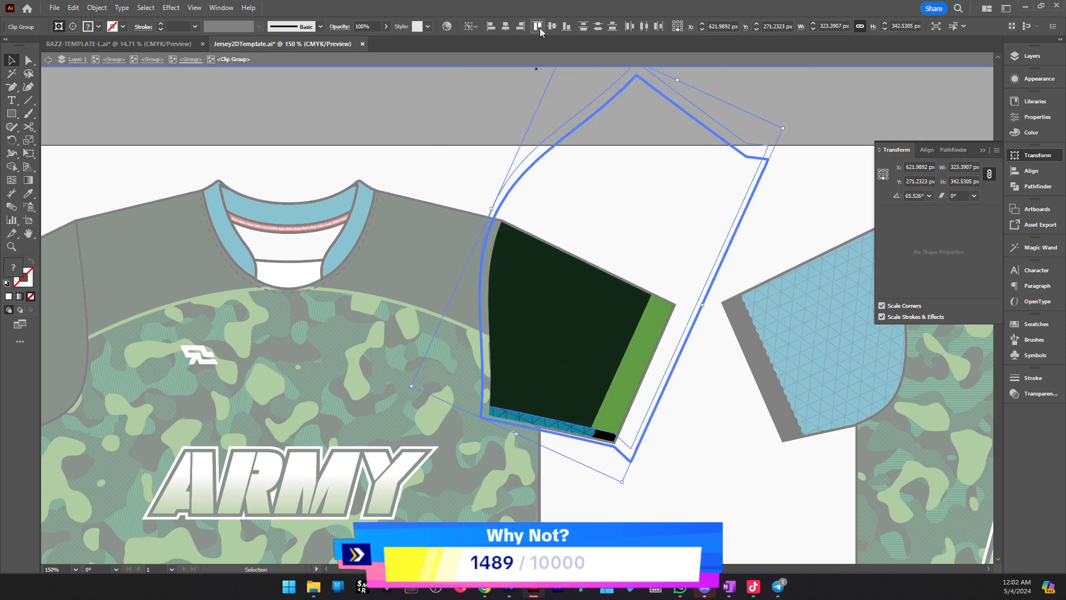
pyautogui.click(552, 27)
pyautogui.click(791, 273)
pyautogui.click(621, 344)
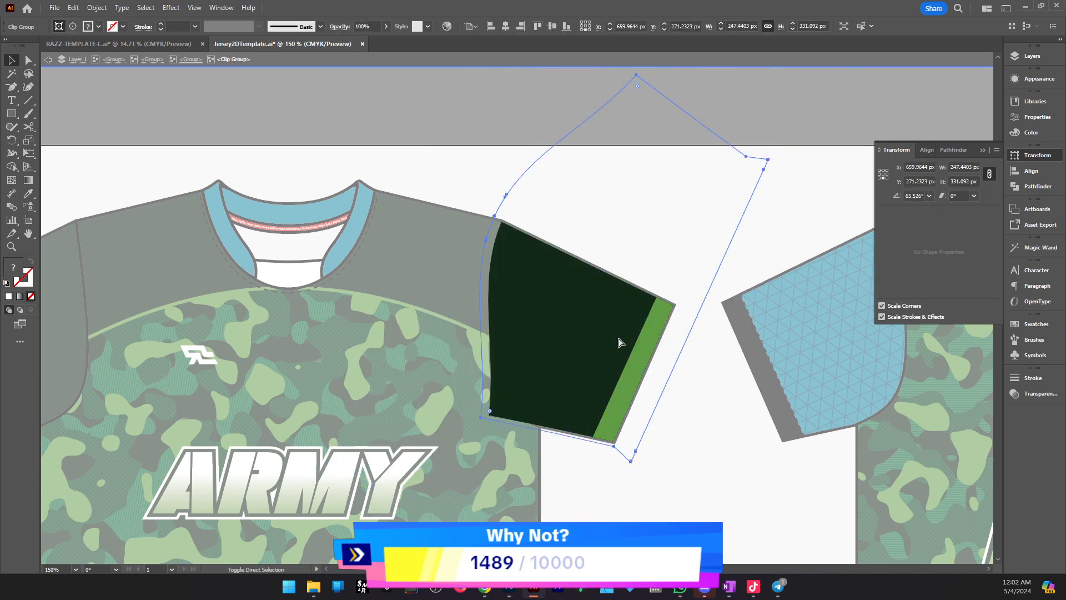
pyautogui.hotkey('ctrl', '[')
# Delete the old blue artwork from the front mockup's right-hand sleeve and leave the clip group
pyautogui.click(840, 460)
pyautogui.click(554, 337)
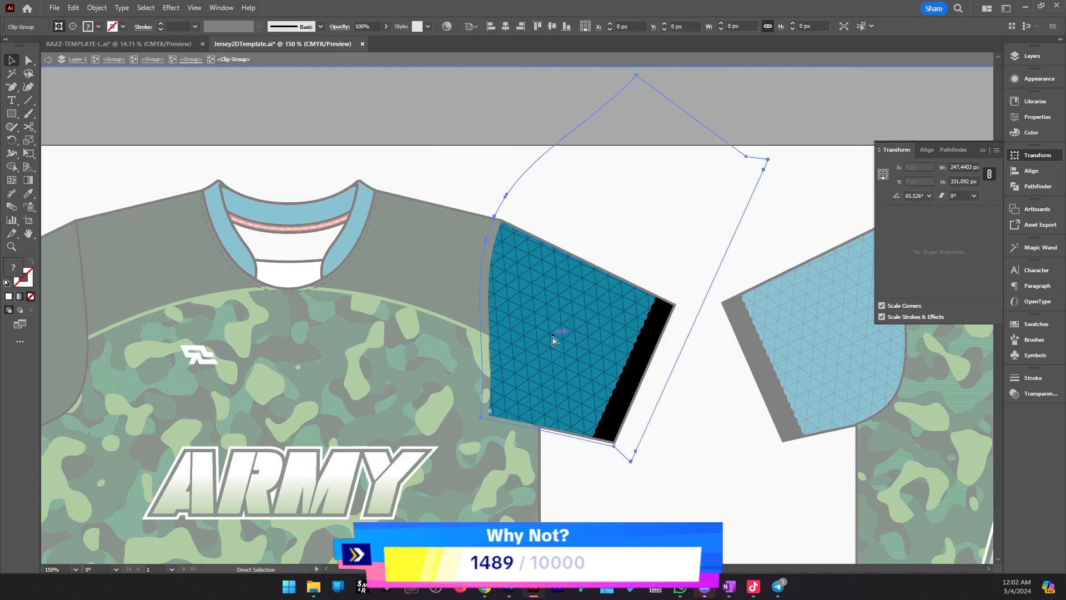
pyautogui.press('Delete')
pyautogui.doubleClick(790, 105)
pyautogui.keyDown('ctrl'); pyautogui.keyDown('alt'); pyautogui.click(663, 311); pyautogui.keyUp('alt'); pyautogui.keyUp('ctrl')
pyautogui.keyDown('ctrl'); pyautogui.keyDown('alt'); pyautogui.click(664, 311); pyautogui.keyUp('alt'); pyautogui.keyUp('ctrl')
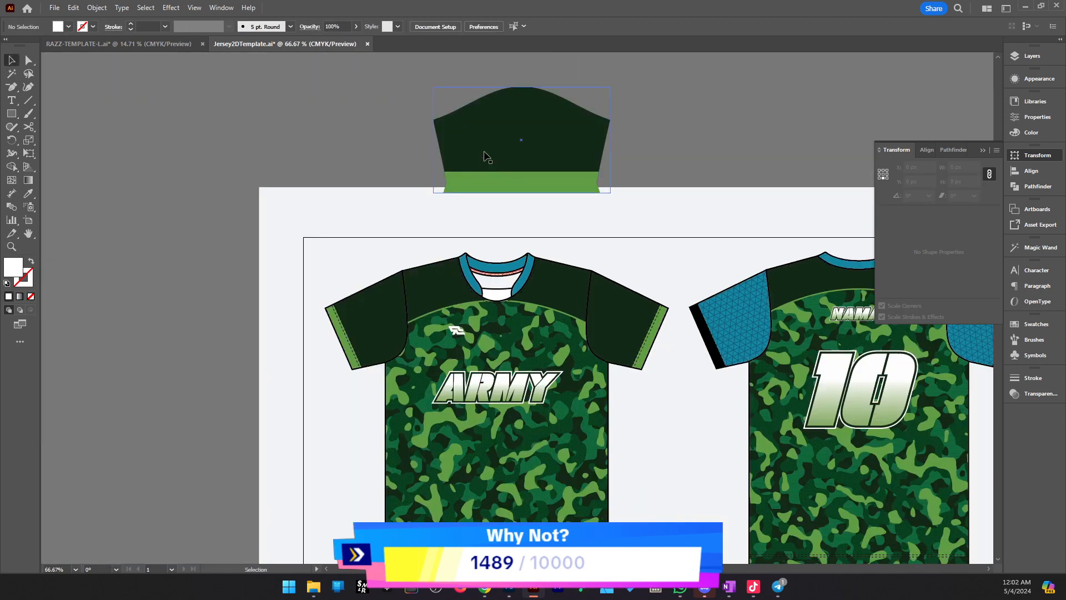
# Move the spare sleeve panel from above the artboard to between the two shirts and scale it down to about 187 px wide
pyautogui.moveTo(547, 170); pyautogui.dragTo(677, 222)
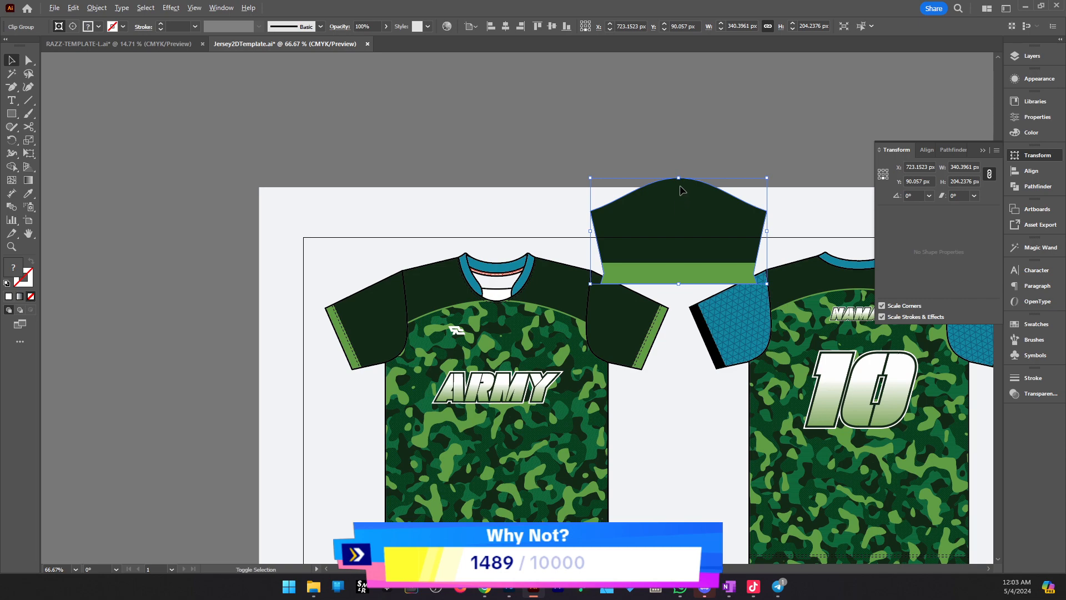
pyautogui.moveTo(680, 181); pyautogui.dragTo(680, 205)
pyautogui.keyDown('ctrl'); pyautogui.click(648, 268); pyautogui.keyUp('ctrl')
pyautogui.moveTo(666, 319); pyautogui.dragTo(507, 295)
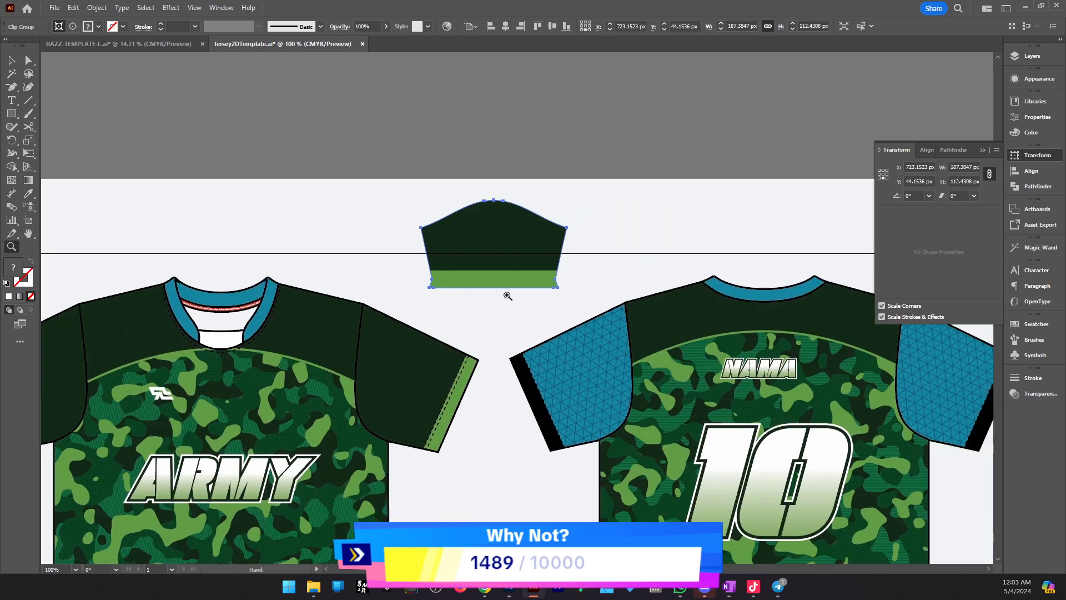
# Move the spare sleeve panel over the back mockup's left-hand sleeve and cut it
pyautogui.moveTo(451, 270); pyautogui.dragTo(549, 356)
pyautogui.keyDown('ctrl'); pyautogui.click(510, 320); pyautogui.keyUp('ctrl')
pyautogui.moveTo(534, 314); pyautogui.dragTo(517, 379)
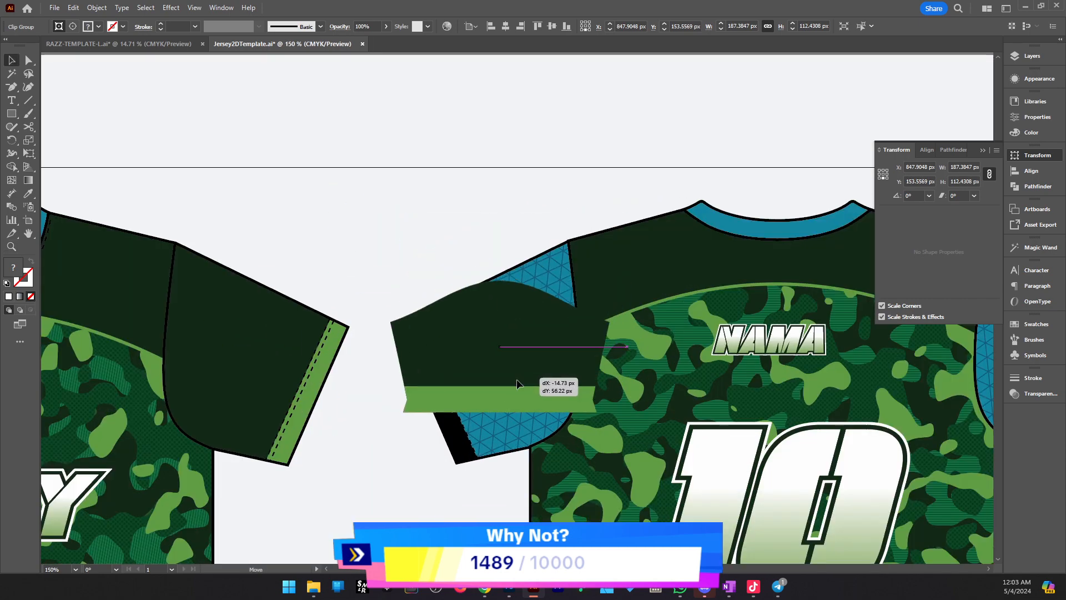
pyautogui.hotkey('ctrl', 'x')
# Isolate the clip group holding the blue artwork of the back mockup's left-hand sleeve
pyautogui.doubleClick(517, 380)
pyautogui.click(517, 379)
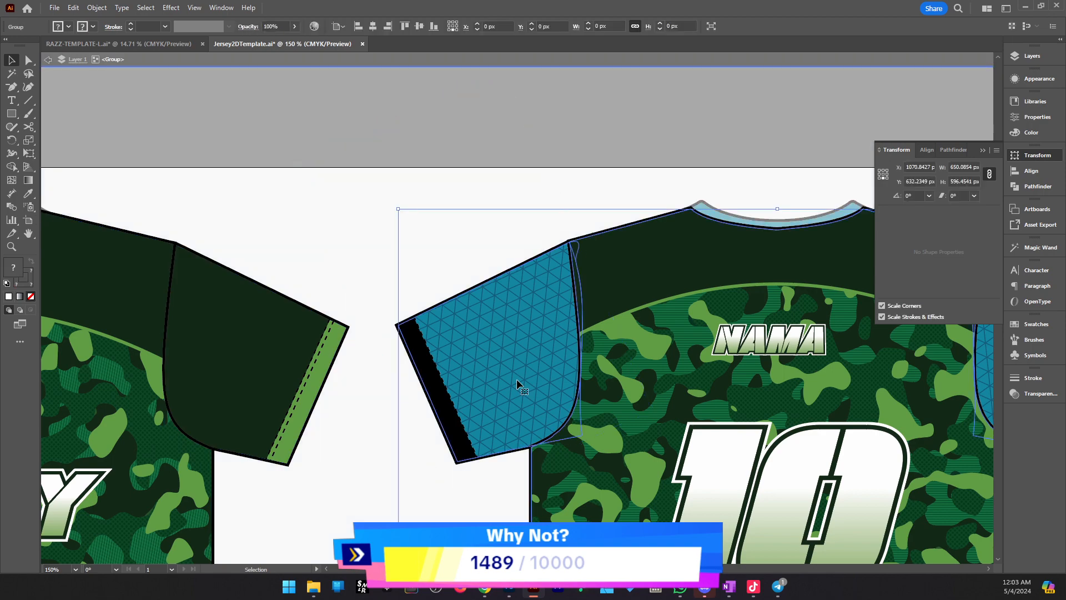
pyautogui.doubleClick(528, 362)
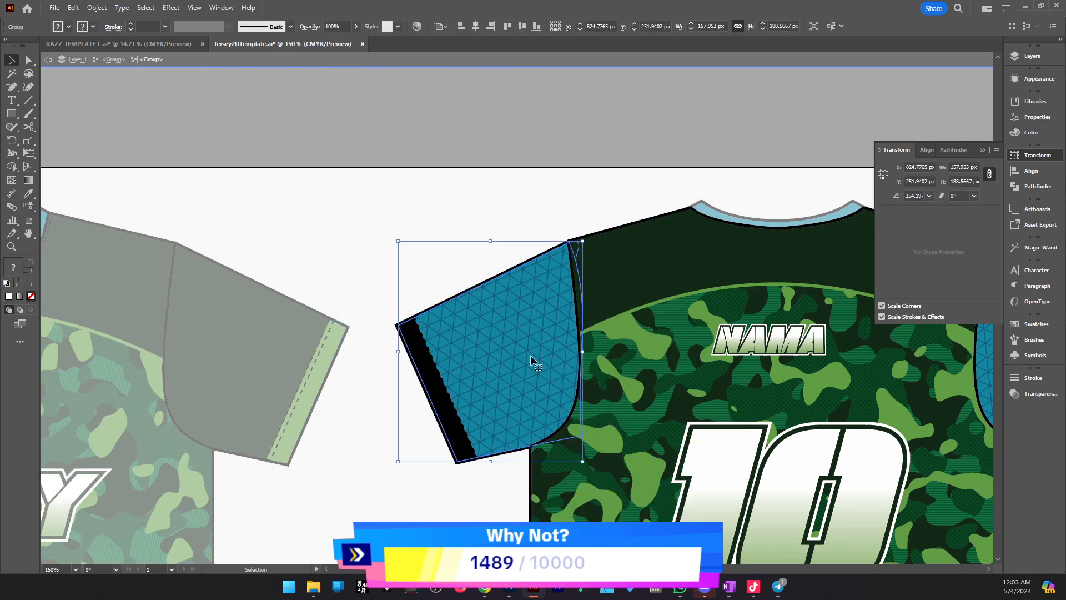
pyautogui.doubleClick(531, 354)
pyautogui.doubleClick(530, 355)
pyautogui.click(515, 342)
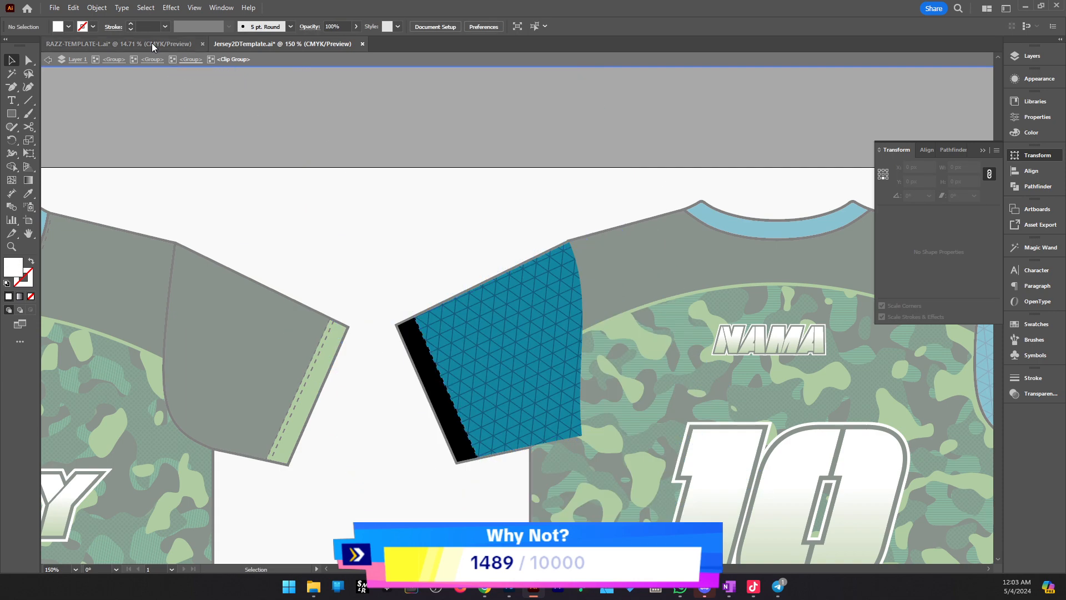
# Copy the short right sleeve panel from RAZZ-TEMPLATE-L.ai and return to the isolated sleeve in Jersey2DTemplate.ai
pyautogui.click(151, 42)
pyautogui.click(578, 444)
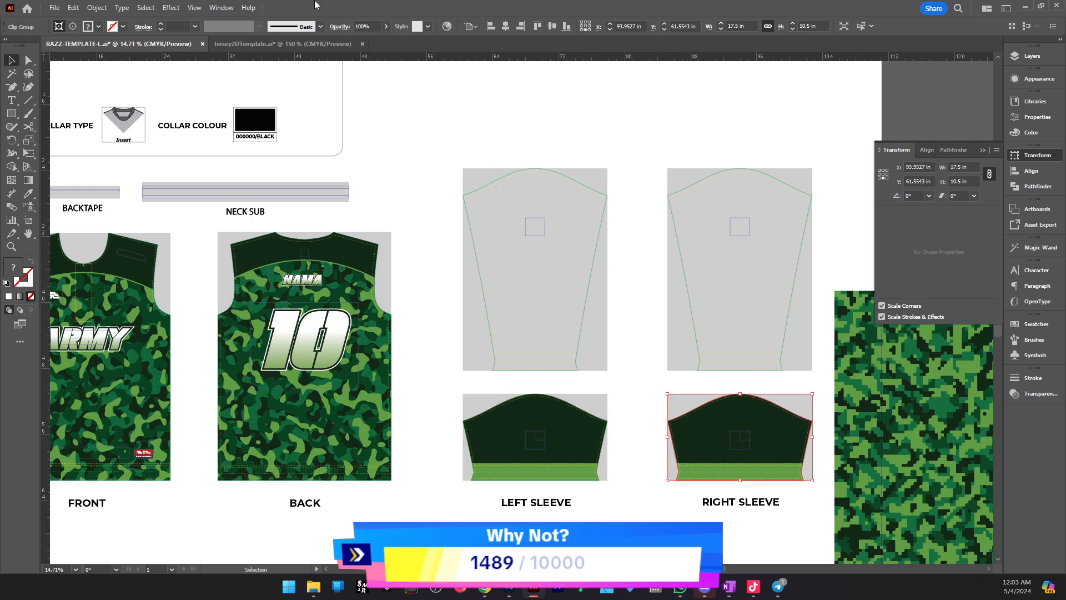
pyautogui.click(282, 43)
pyautogui.click(375, 318)
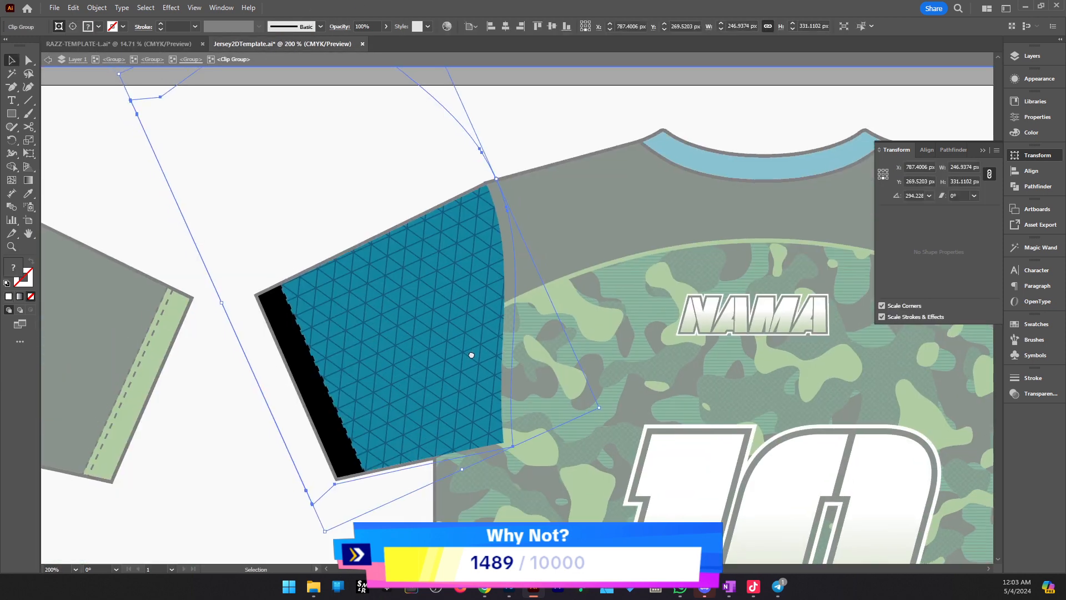
pyautogui.moveTo(441, 340); pyautogui.dragTo(472, 355)
pyautogui.click(139, 43)
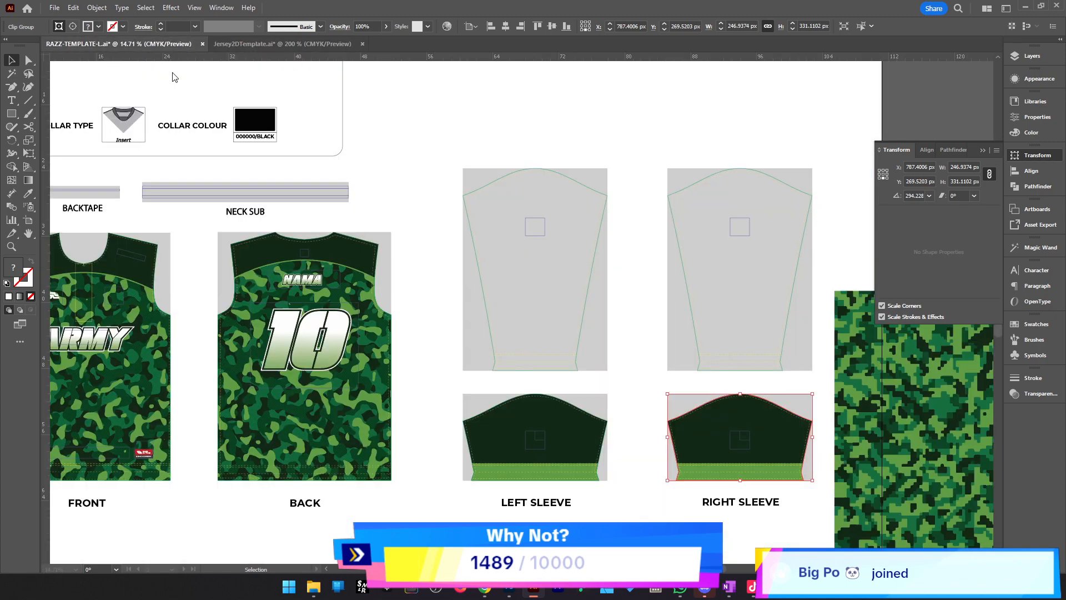
pyautogui.click(736, 458)
pyautogui.click(311, 44)
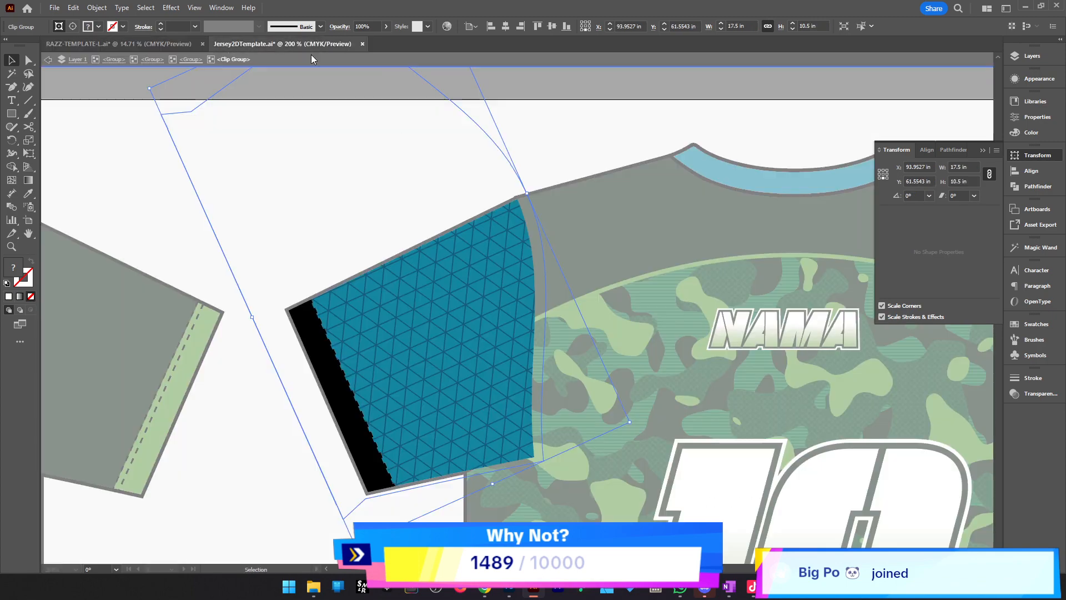
pyautogui.doubleClick(466, 265)
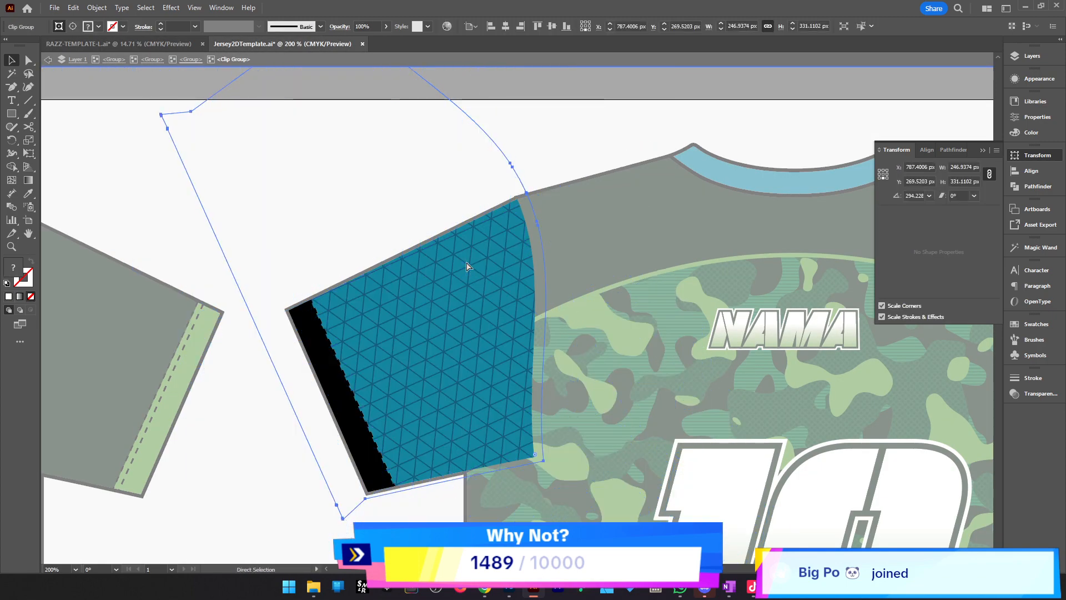
pyautogui.click(139, 44)
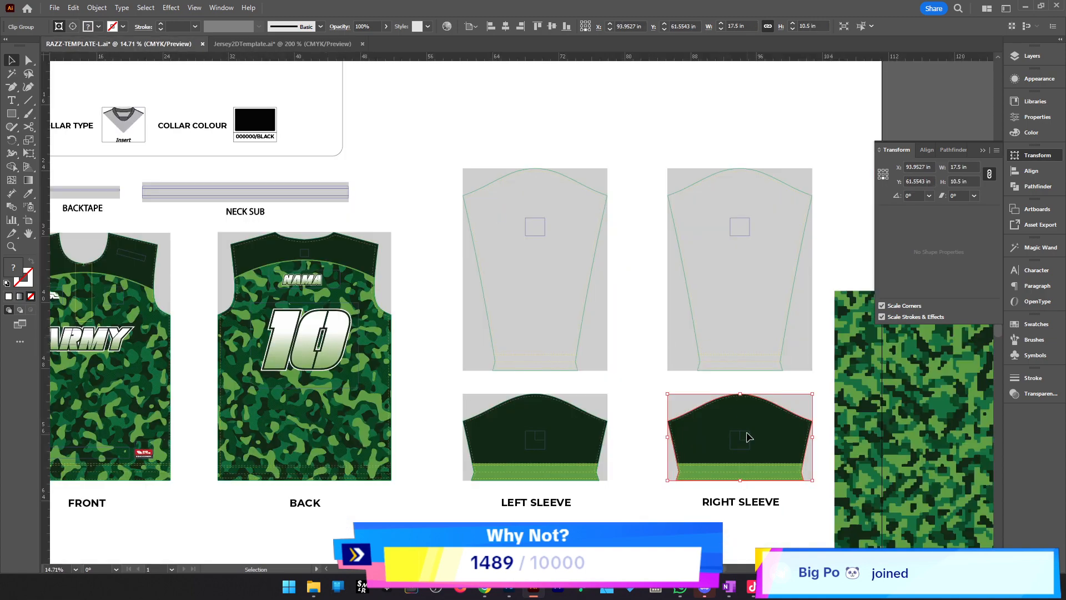
pyautogui.click(253, 45)
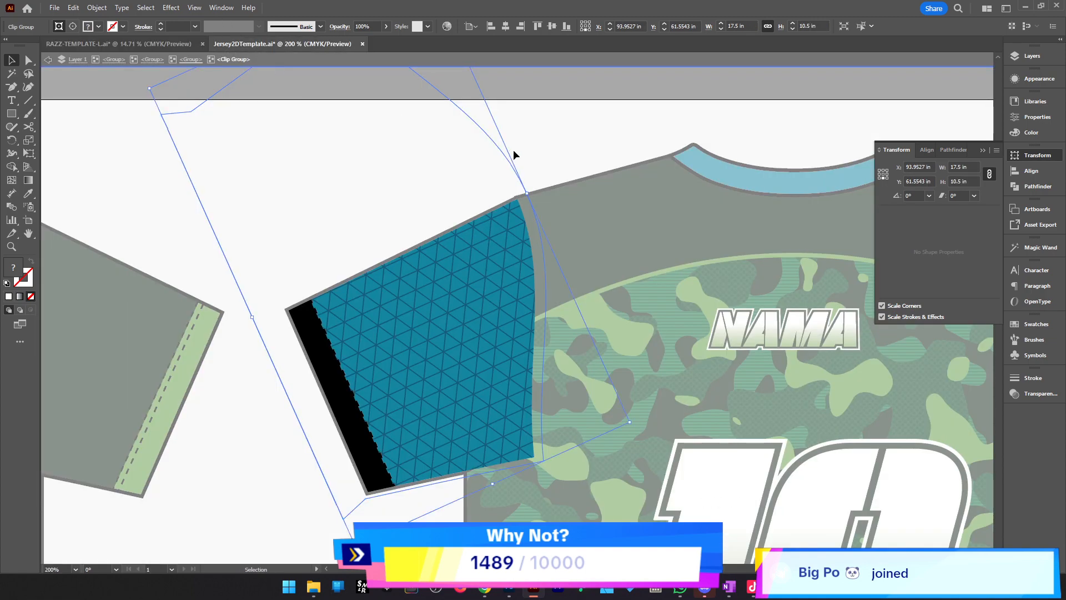
# Paste the sleeve panel into the clip group, scale it down to about 176 px wide and place it over the blue sleeve
pyautogui.press('z')
pyautogui.keyDown('alt'); pyautogui.click(432, 269); pyautogui.keyUp('alt')
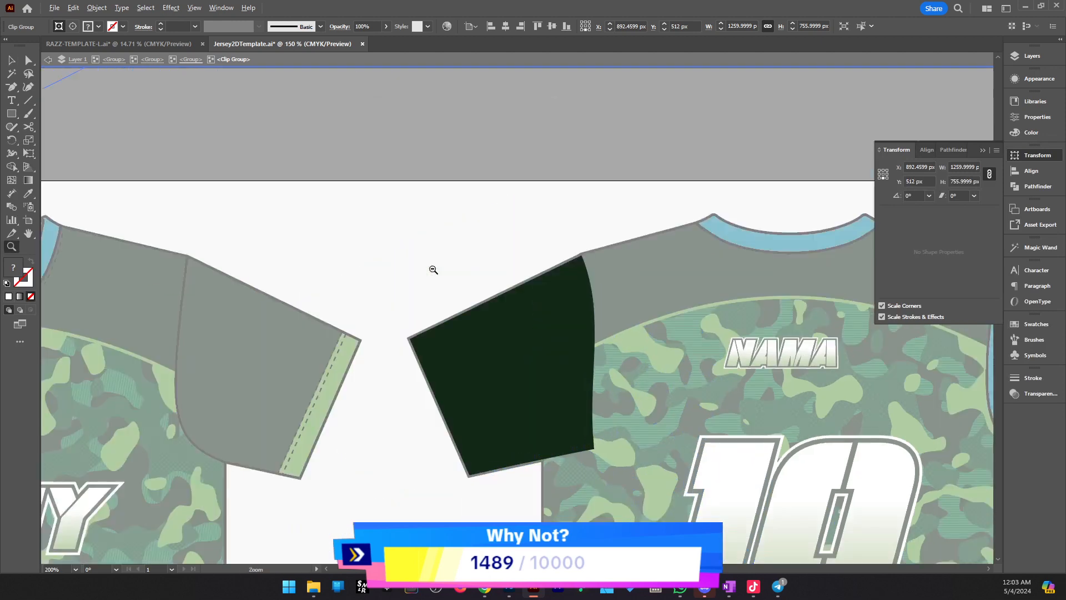
pyautogui.click(539, 332)
pyautogui.keyDown('alt'); pyautogui.click(503, 319); pyautogui.keyUp('alt')
pyautogui.keyDown('alt'); pyautogui.click(503, 318); pyautogui.keyUp('alt')
pyautogui.press('v')
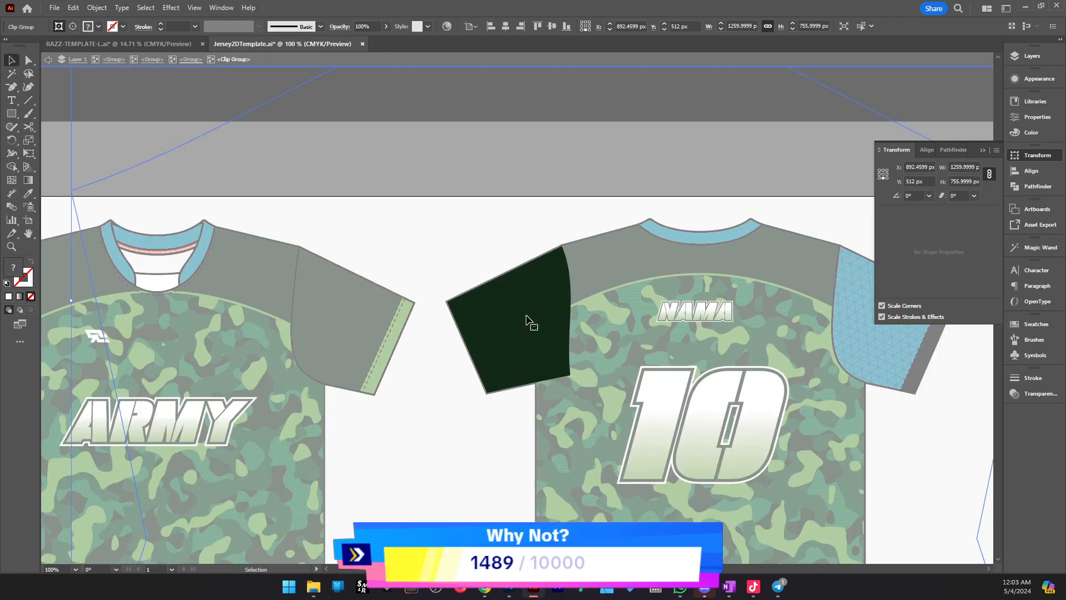
pyautogui.scroll(9, 529, 321)
pyautogui.moveTo(557, 127); pyautogui.dragTo(563, 380)
pyautogui.press('z')
pyautogui.click(535, 426)
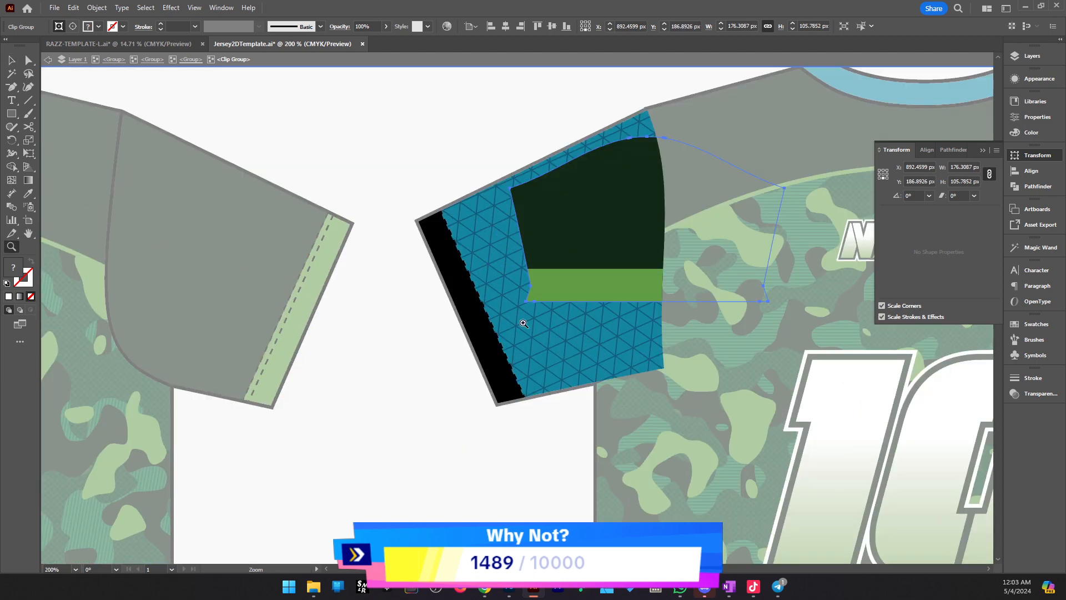
pyautogui.moveTo(598, 259); pyautogui.dragTo(595, 285)
# Rotate the pasted panel to 294.228° and set its width to 246.9374 px, matching the existing blue sleeve artwork
pyautogui.click(526, 367)
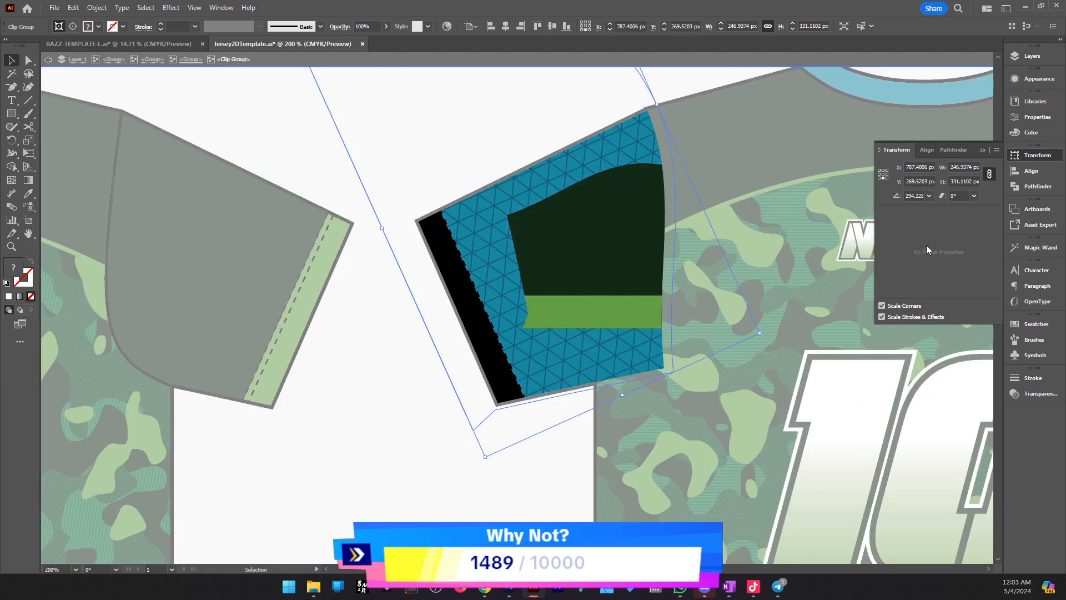
pyautogui.doubleClick(913, 196)
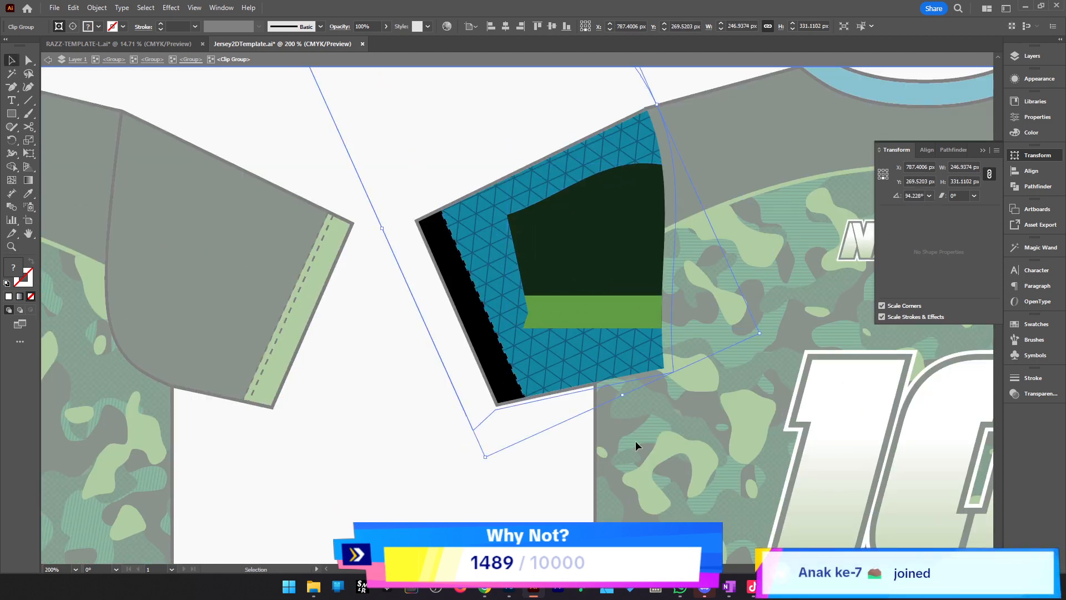
pyautogui.click(615, 293)
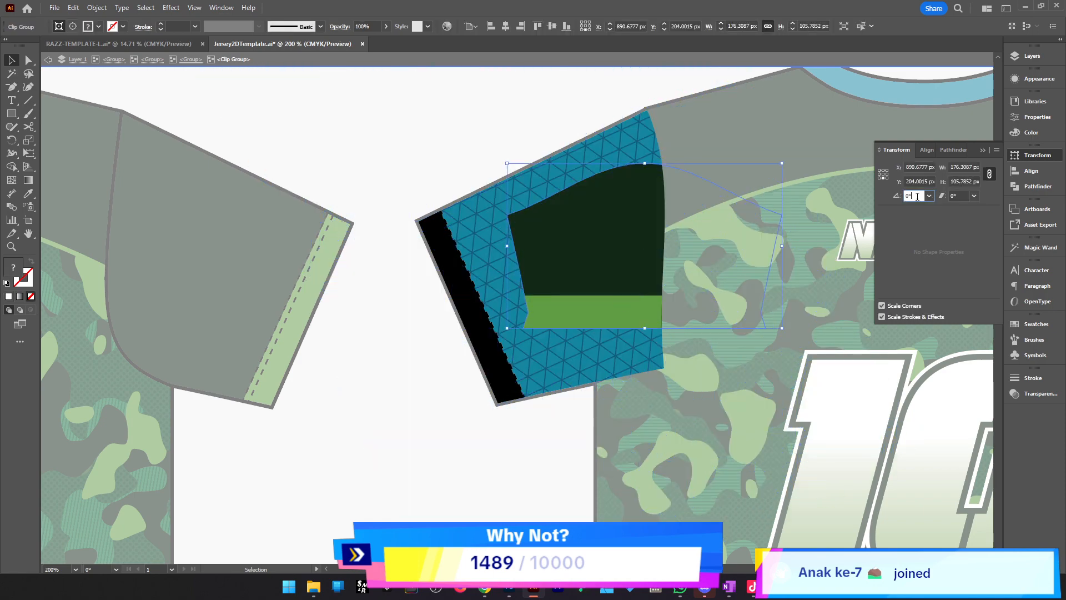
pyautogui.hotkey('ctrl', 'v')
pyautogui.press('Return')
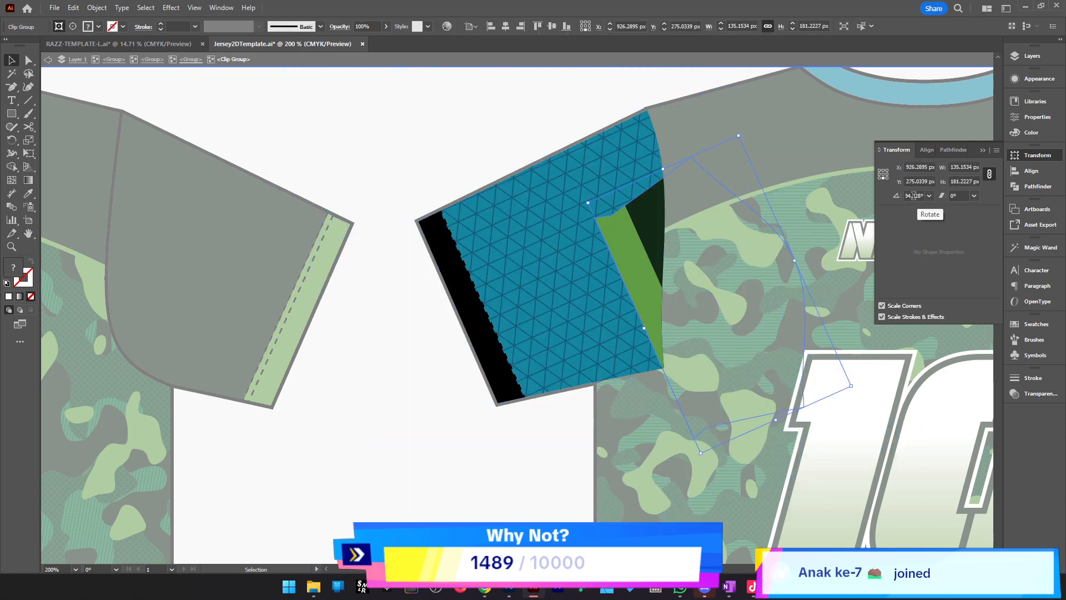
pyautogui.click(521, 215)
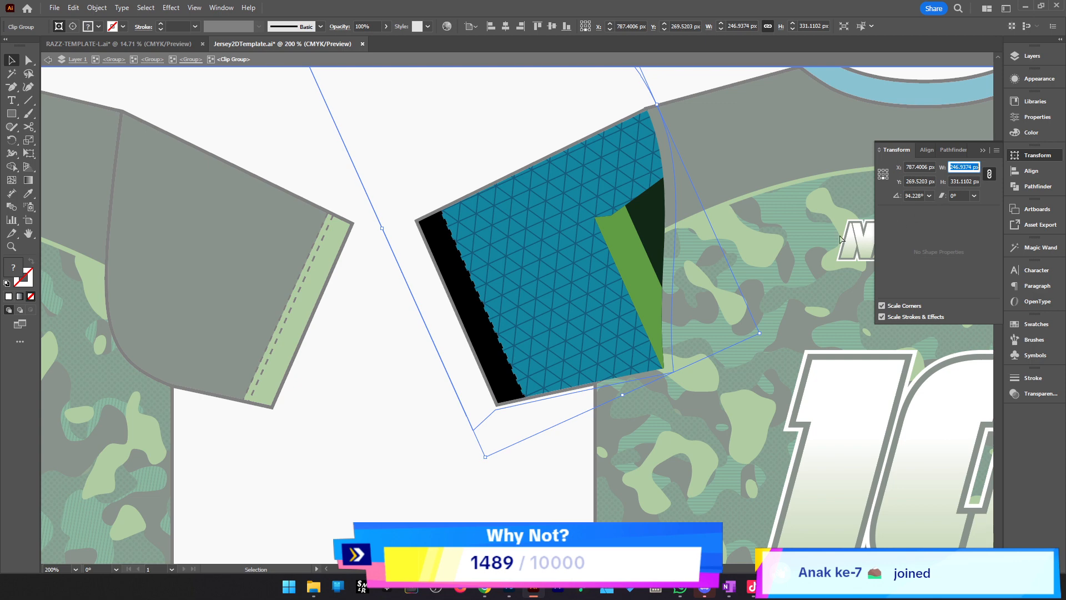
pyautogui.click(664, 244)
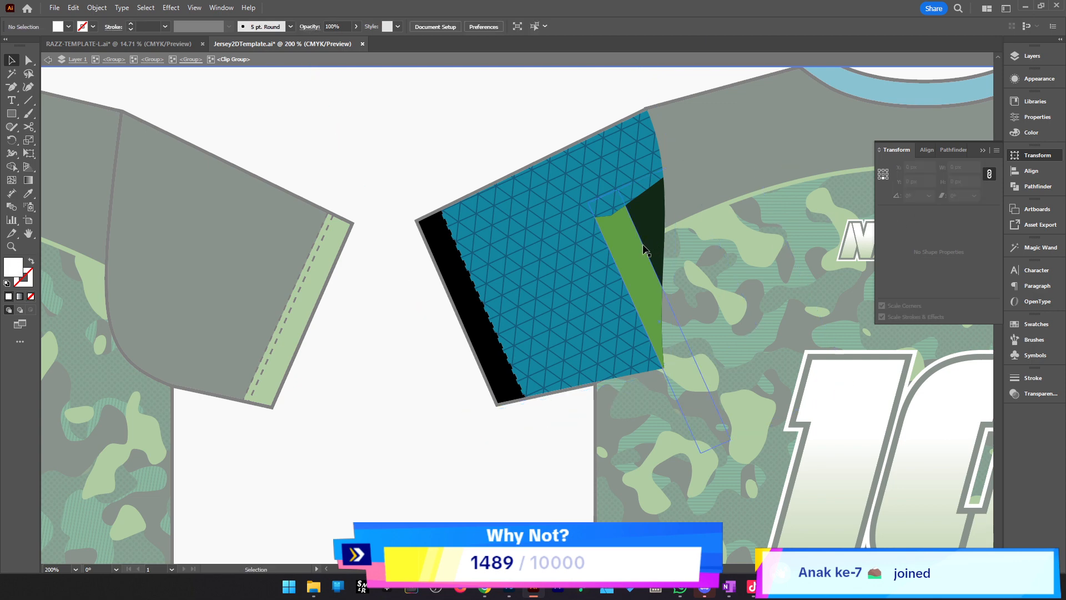
pyautogui.click(913, 195)
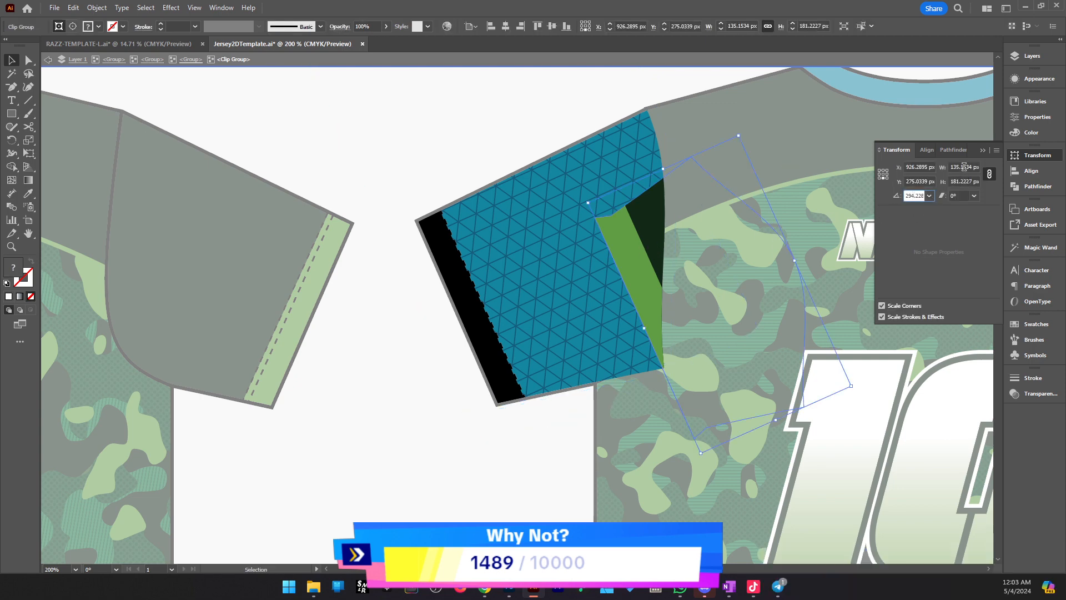
pyautogui.write('246.9074 px')
pyautogui.press('Return')
# Center the panel on the back mockup's left-hand blue sleeve artwork and place it behind that artwork
pyautogui.moveTo(547, 301); pyautogui.dragTo(551, 29)
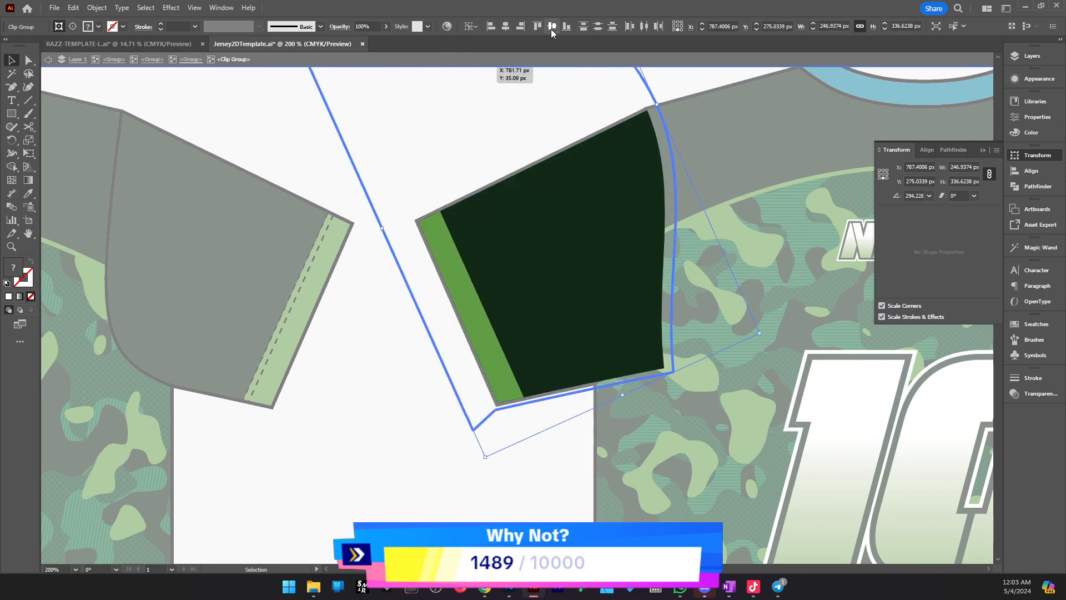
pyautogui.hotkey('ctrl', 'z')
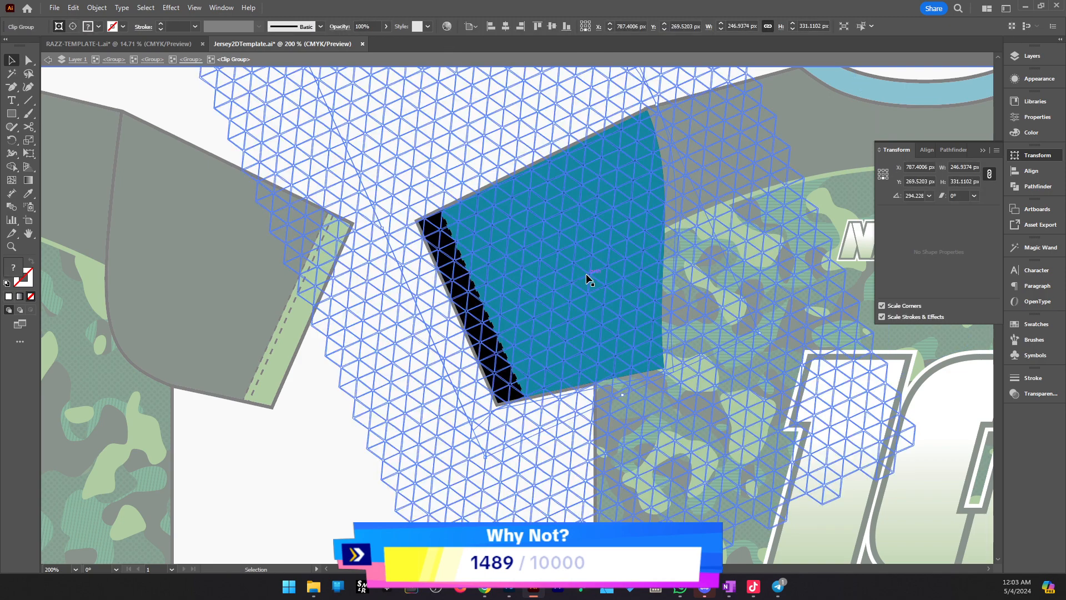
# Delete the old blue artwork from the back mockup's left-hand sleeve and leave the clip group
pyautogui.hotkey('ctrl', 'z')
pyautogui.keyDown('ctrl'); pyautogui.keyDown('alt'); pyautogui.click(606, 276); pyautogui.keyUp('alt'); pyautogui.keyUp('ctrl')
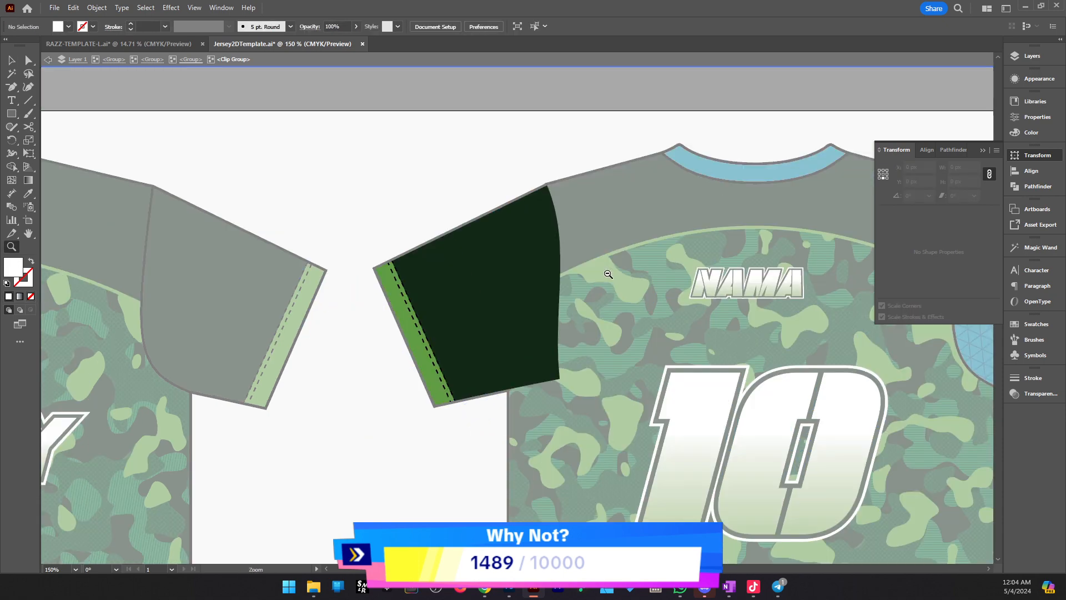
pyautogui.keyDown('ctrl'); pyautogui.keyDown('alt'); pyautogui.click(606, 276); pyautogui.keyUp('alt'); pyautogui.keyUp('ctrl')
pyautogui.keyDown('ctrl'); pyautogui.keyDown('alt'); pyautogui.click(606, 276); pyautogui.keyUp('alt'); pyautogui.keyUp('ctrl')
pyautogui.doubleClick(514, 185)
# Select and copy the short right sleeve panel in RAZZ-TEMPLATE-L.ai for the remaining blue sleeve, then return to Jersey2DTemplate.ai
pyautogui.click(153, 44)
pyautogui.click(687, 421)
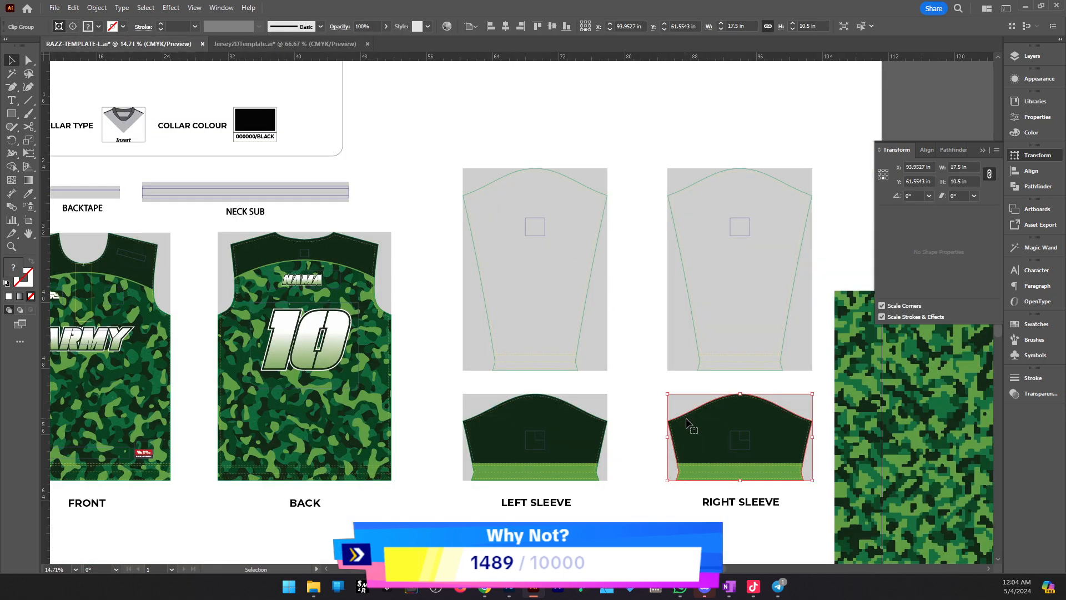
pyautogui.click(299, 44)
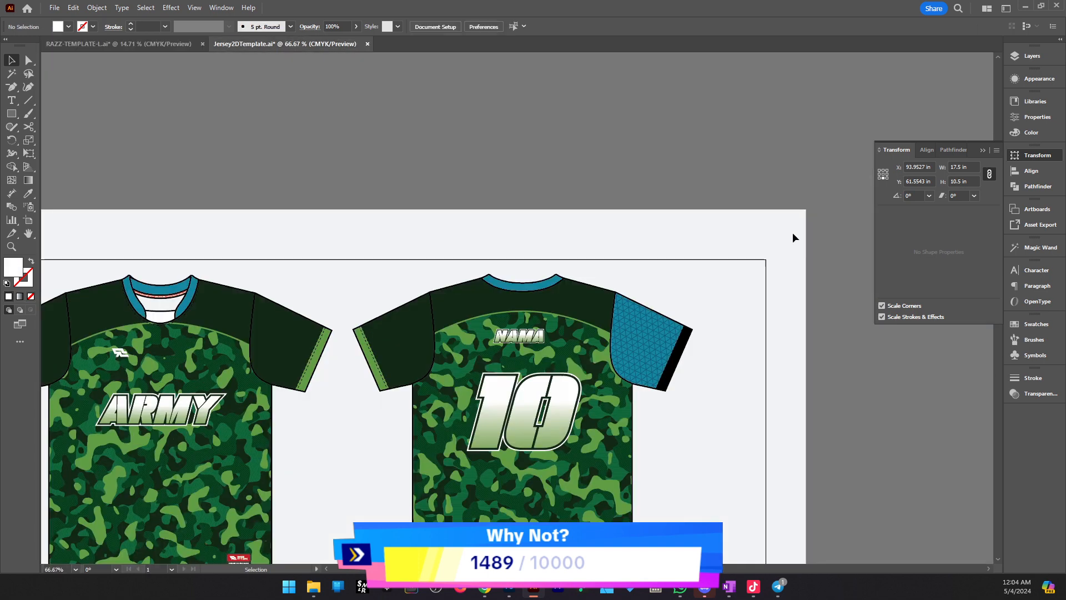
pyautogui.click(154, 44)
pyautogui.click(659, 154)
pyautogui.click(744, 446)
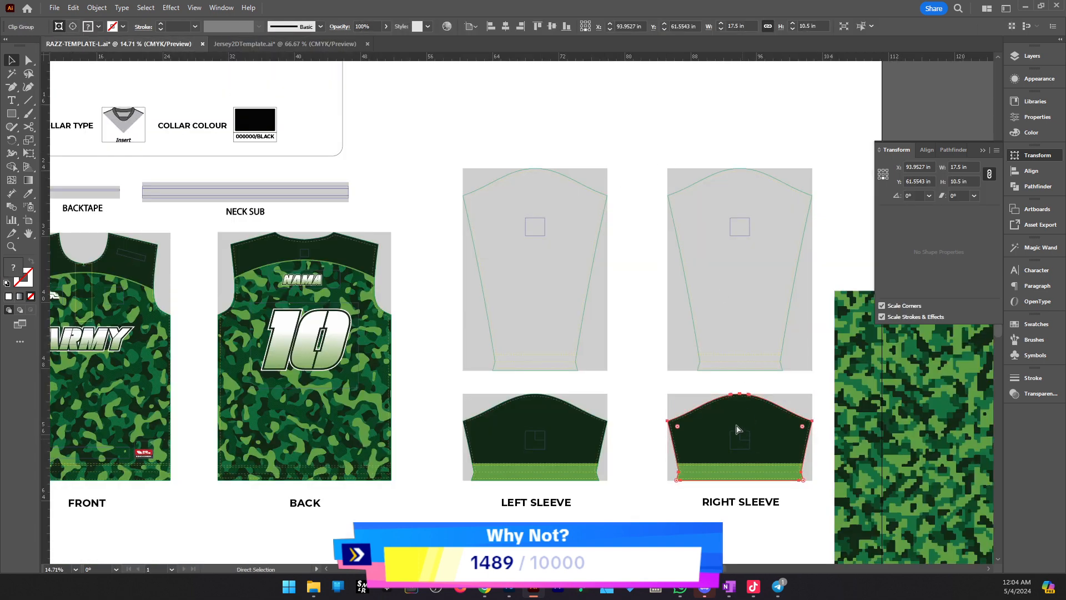
pyautogui.click(314, 44)
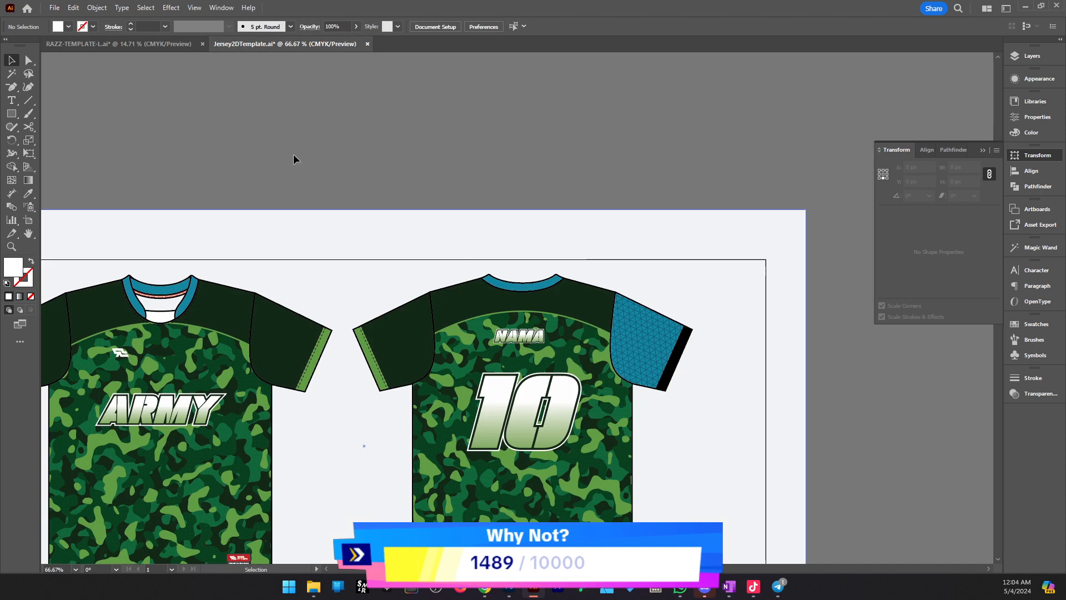
# Bring the sleeve panel from RAZZ-TEMPLATE-L.ai into Jersey2DTemplate.ai, scale it to about 235 px wide and cut it
pyautogui.click(143, 43)
pyautogui.moveTo(735, 427); pyautogui.dragTo(683, 346)
pyautogui.hotkey('ctrl', 'x')
pyautogui.hotkey('ctrl', 'v')
pyautogui.hotkey('ctrl', 'z')
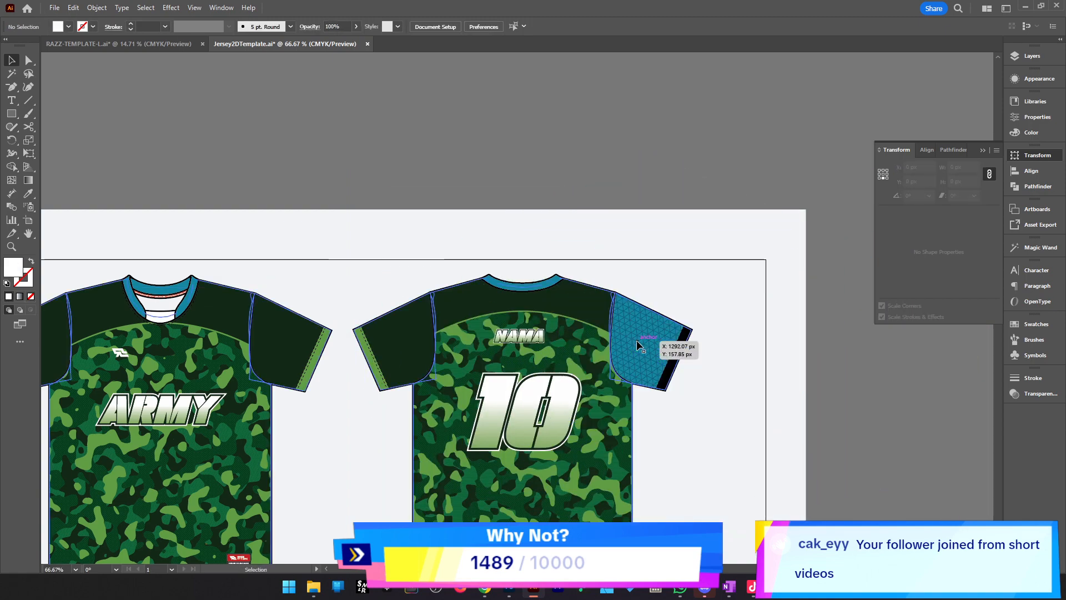
# Isolate the clip group of the back mockup's right-hand sleeve and paste the scaled sleeve panel into it
pyautogui.doubleClick(639, 342)
pyautogui.press('z')
pyautogui.click(588, 311)
pyautogui.click(587, 329)
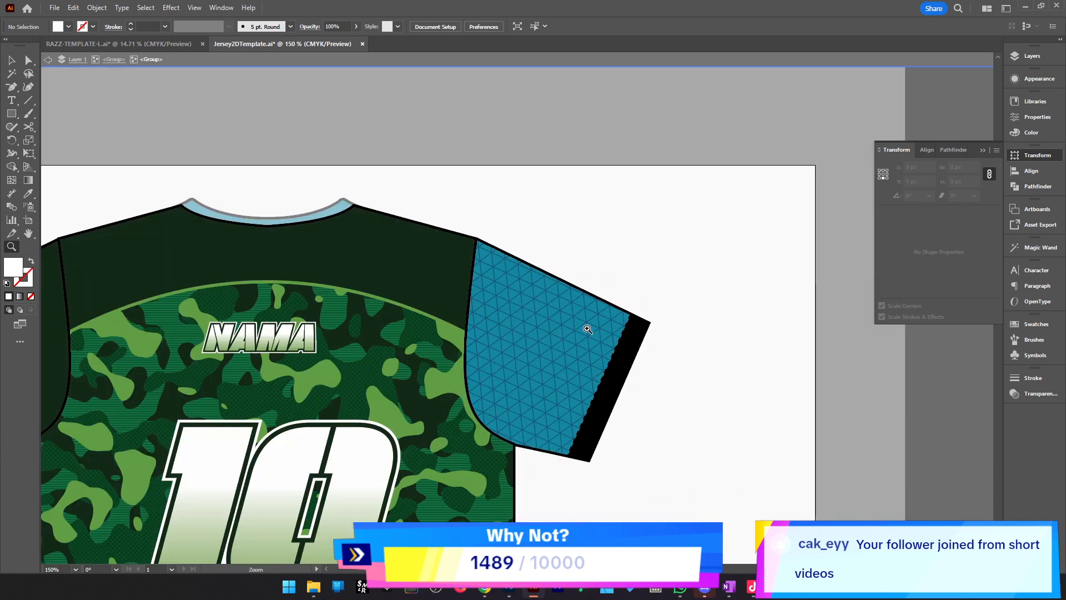
pyautogui.press('v')
pyautogui.click(574, 336)
pyautogui.doubleClick(517, 328)
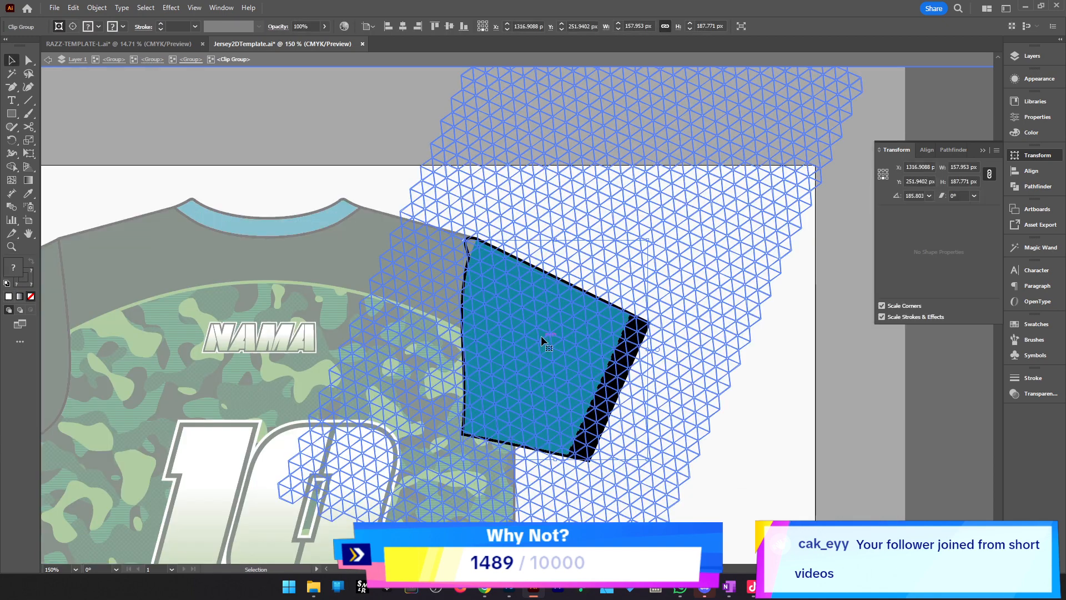
pyautogui.doubleClick(542, 340)
pyautogui.hotkey('ctrl', 'v')
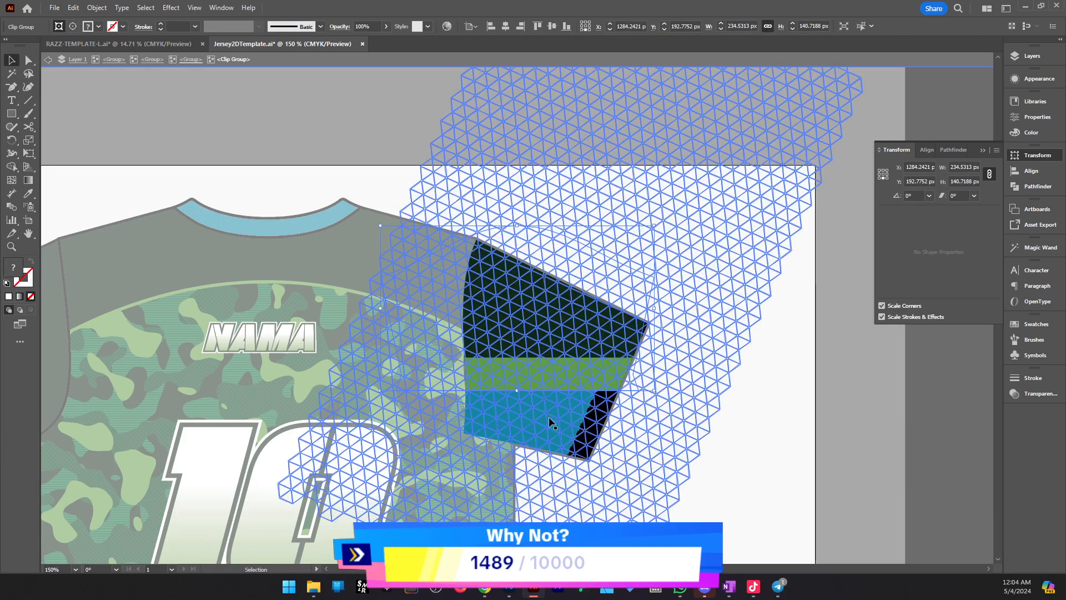
# Rotate the pasted panel to 65.859°, matching the blue artwork of the right-hand sleeve
pyautogui.click(548, 416)
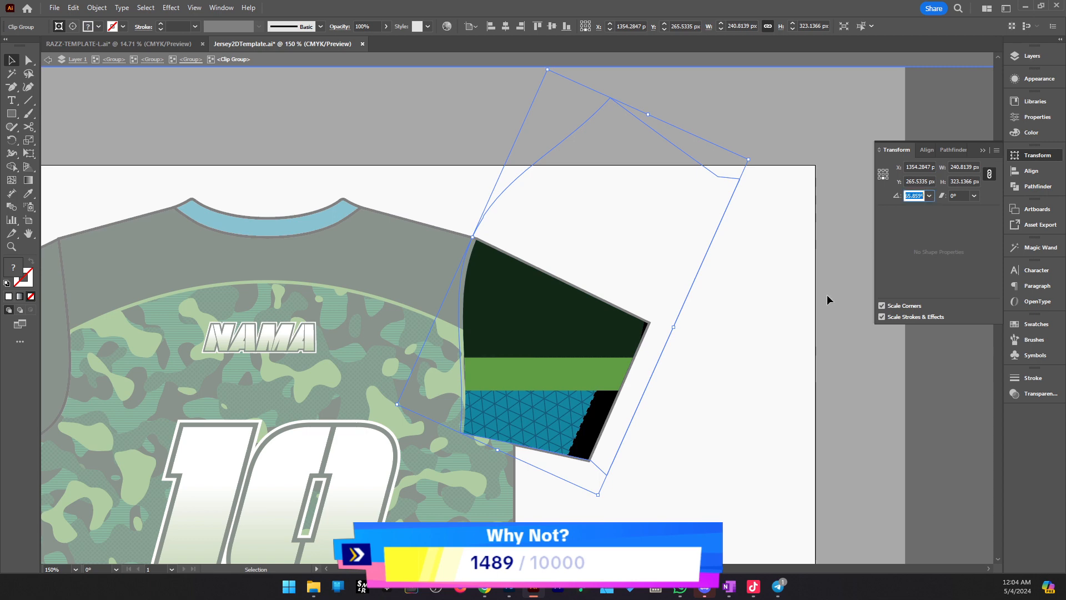
pyautogui.click(552, 341)
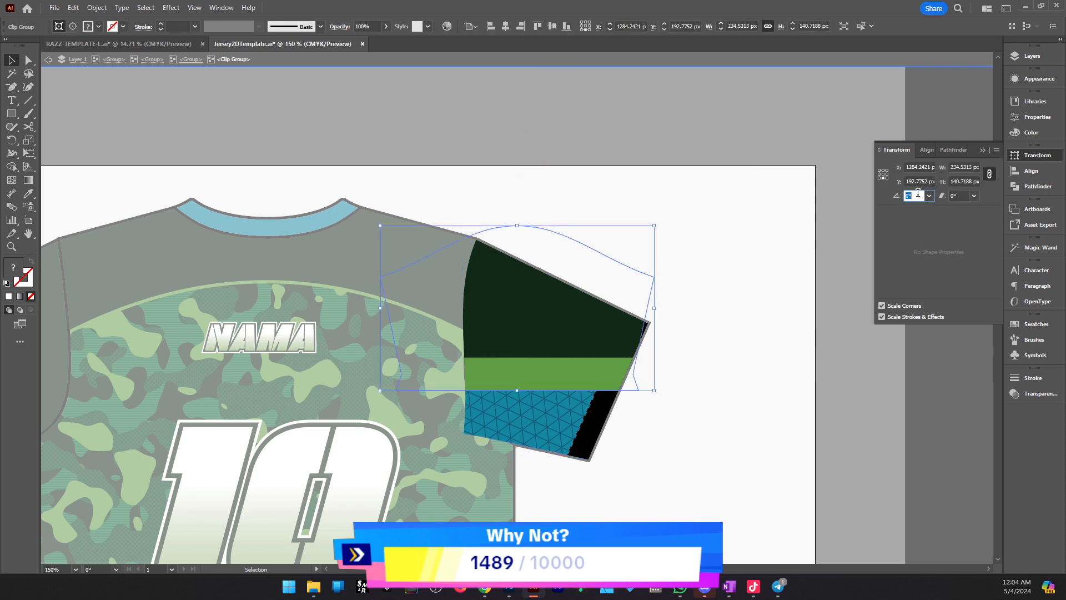
pyautogui.hotkey('ctrl', 'v')
pyautogui.press('Return')
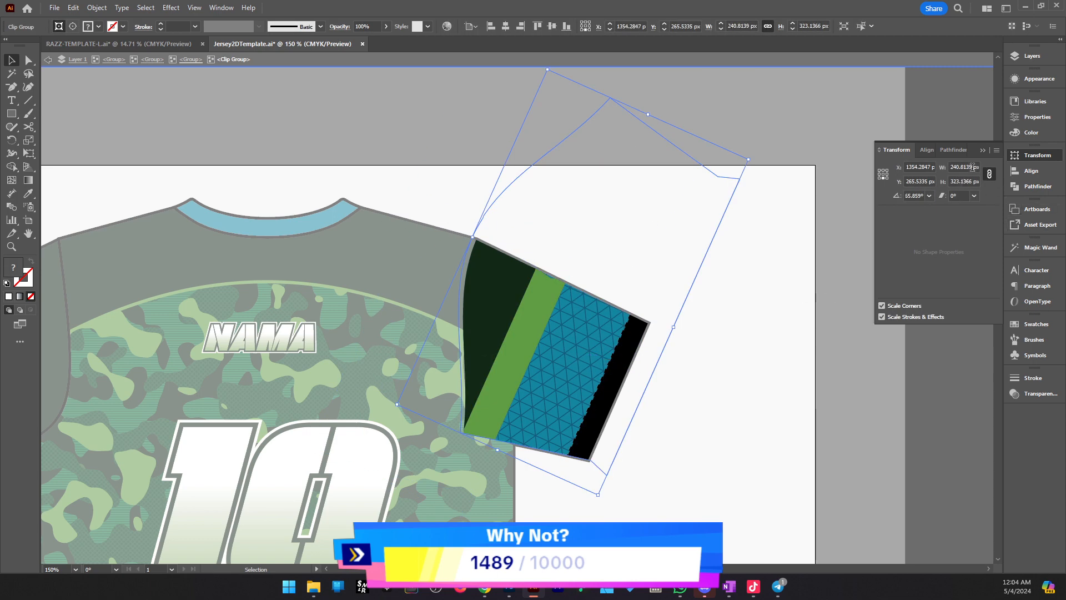
# Match the pasted sleeve panel's width to the blue artwork's 240.8139 px and align the panel with that artwork
pyautogui.hotkey('ctrl', 'c')
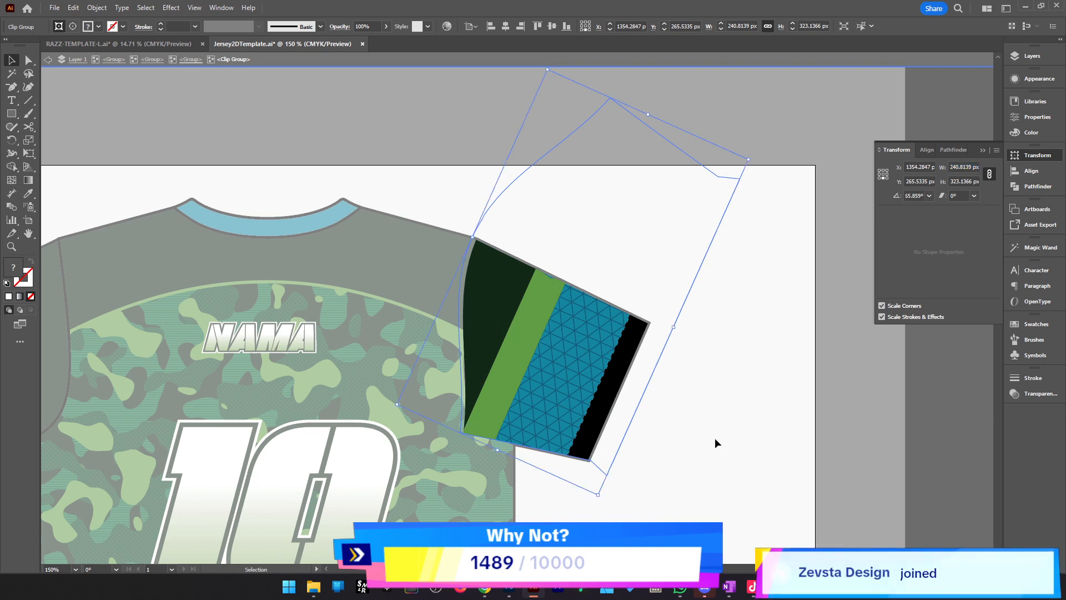
pyautogui.click(717, 442)
pyautogui.click(516, 339)
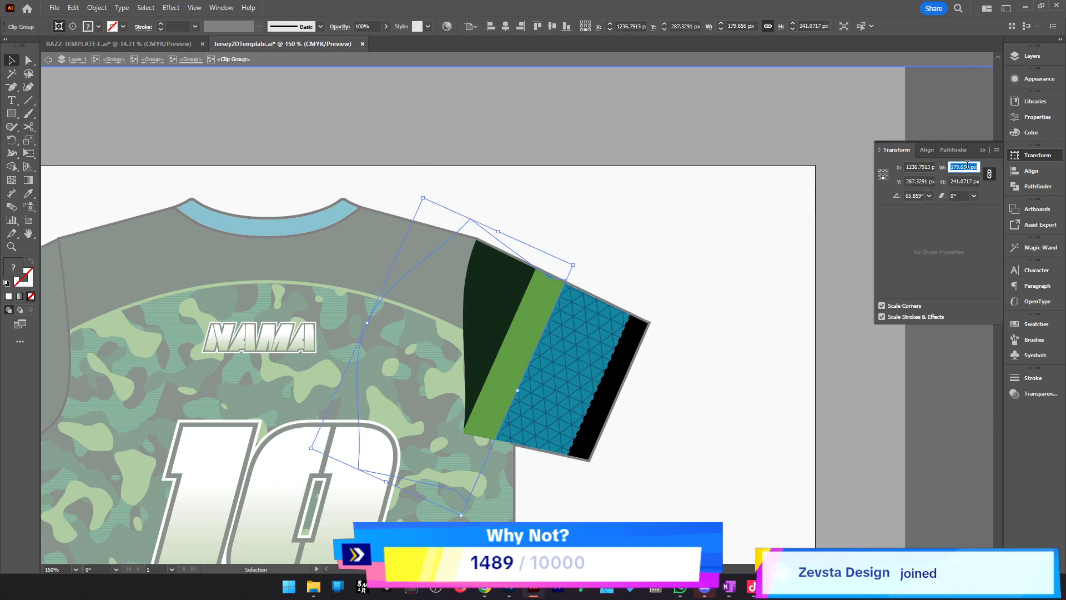
pyautogui.hotkey('ctrl', 'v')
pyautogui.press('Return')
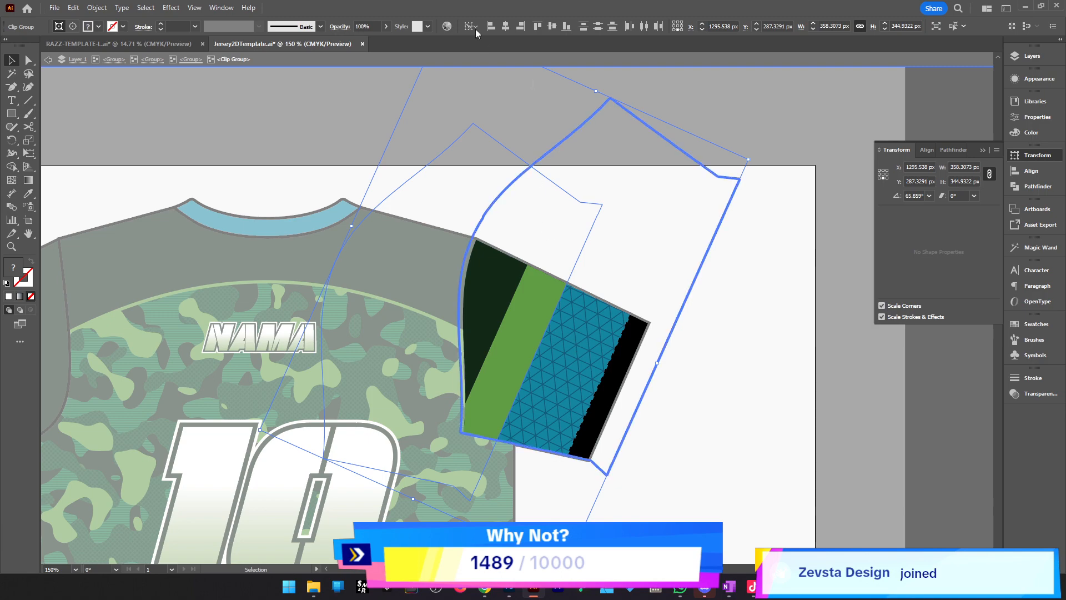
pyautogui.click(508, 25)
pyautogui.click(904, 435)
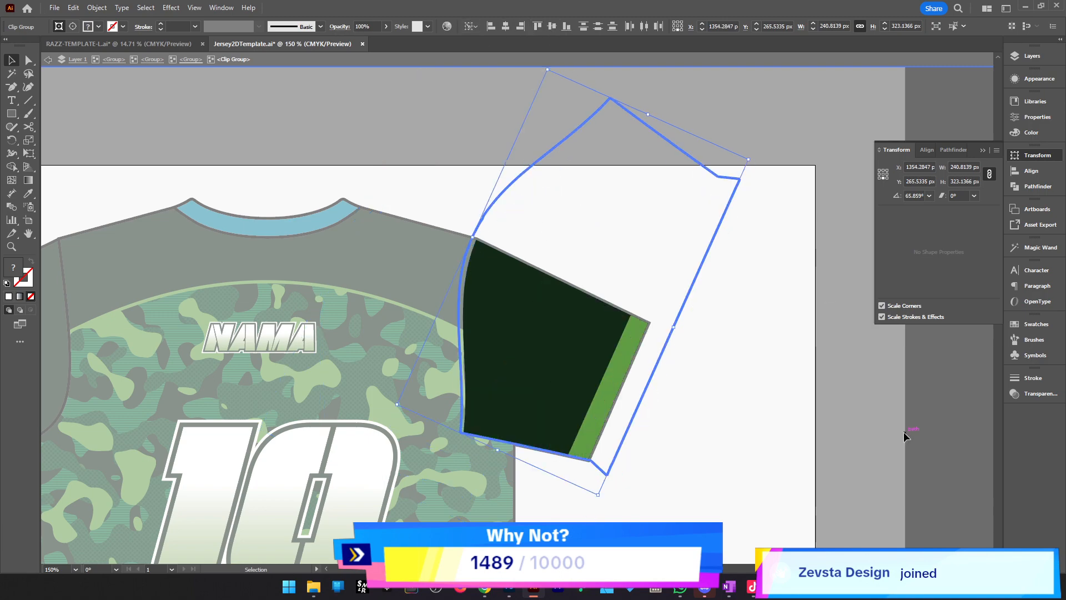
# Delete the old blue artwork from the back mockup's right-hand sleeve and leave isolation mode
pyautogui.hotkey('ctrl', 'z')
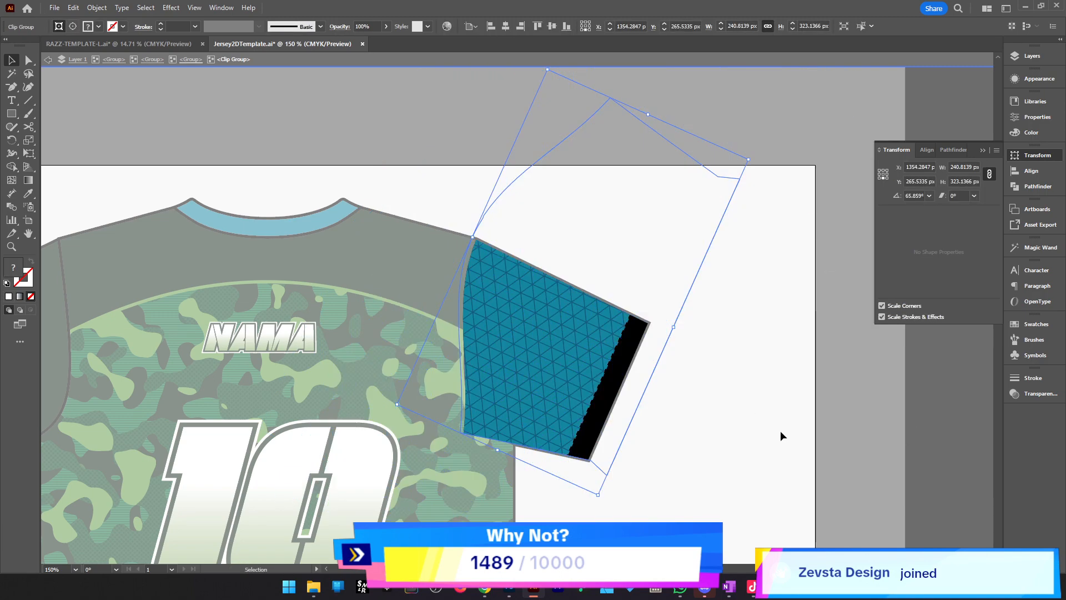
pyautogui.click(509, 343)
pyautogui.press('Delete')
pyautogui.scroll(-2, 697, 304)
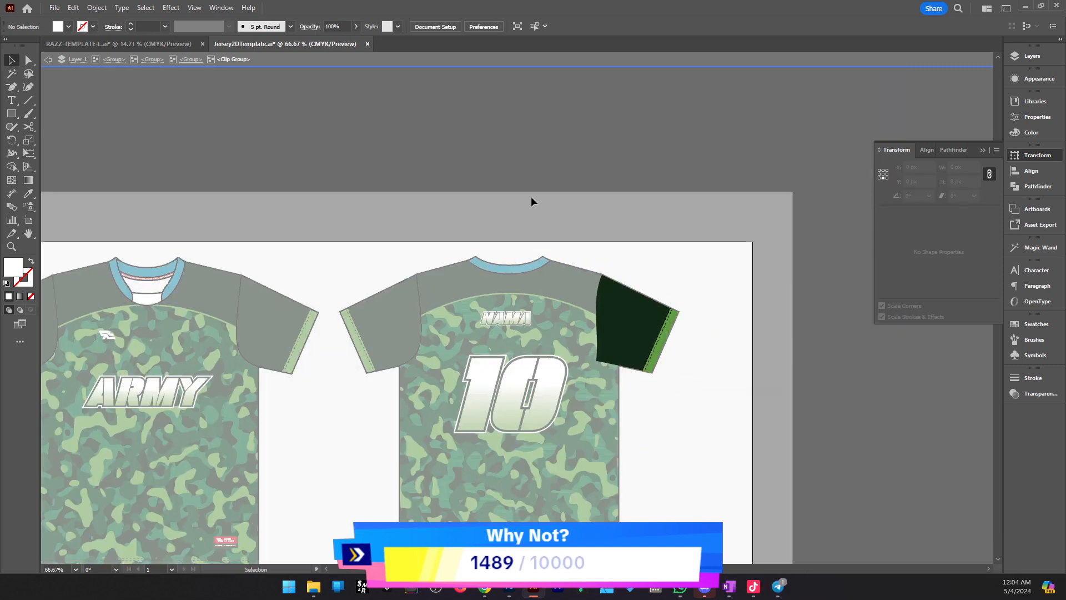
pyautogui.doubleClick(531, 199)
# Swap the front mockup's collar style from v_neck_stub to v_neck_diamond
pyautogui.keyDown('ctrl'); pyautogui.click(232, 309); pyautogui.keyUp('ctrl')
pyautogui.click(437, 275)
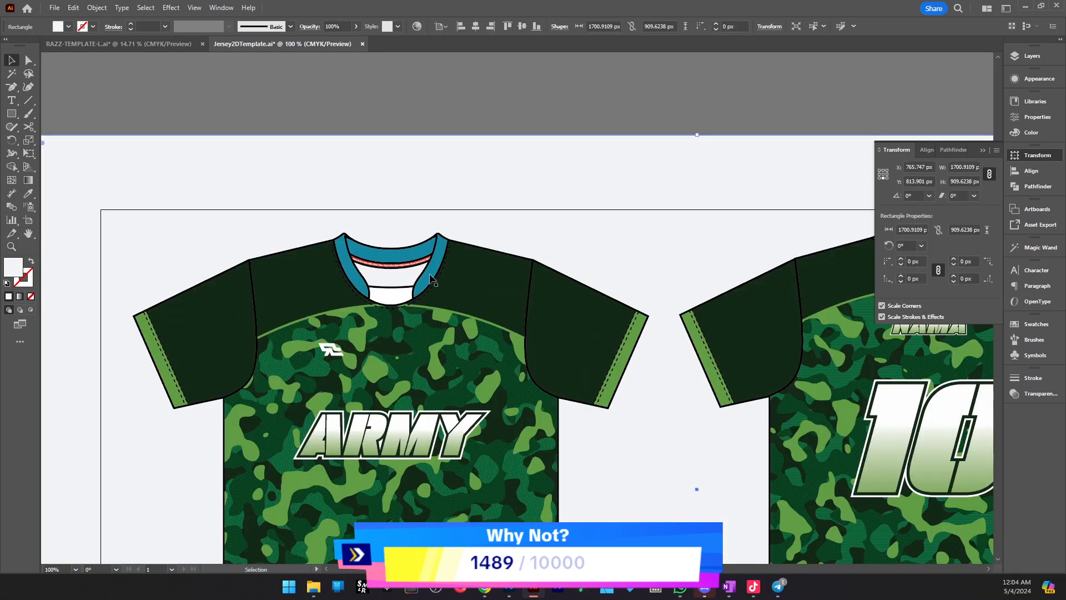
pyautogui.click(1032, 56)
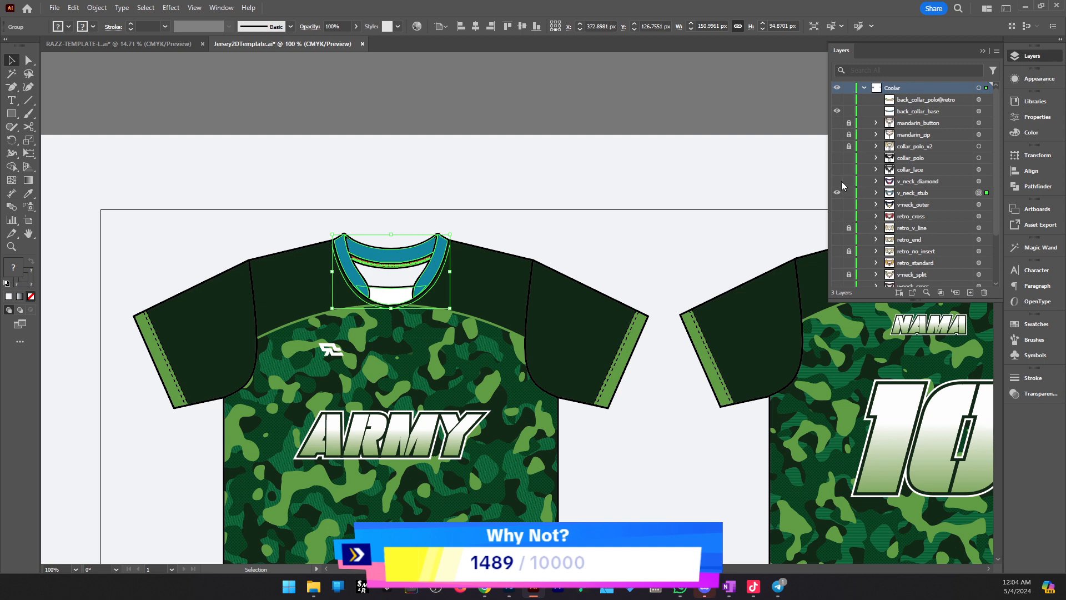
pyautogui.click(837, 193)
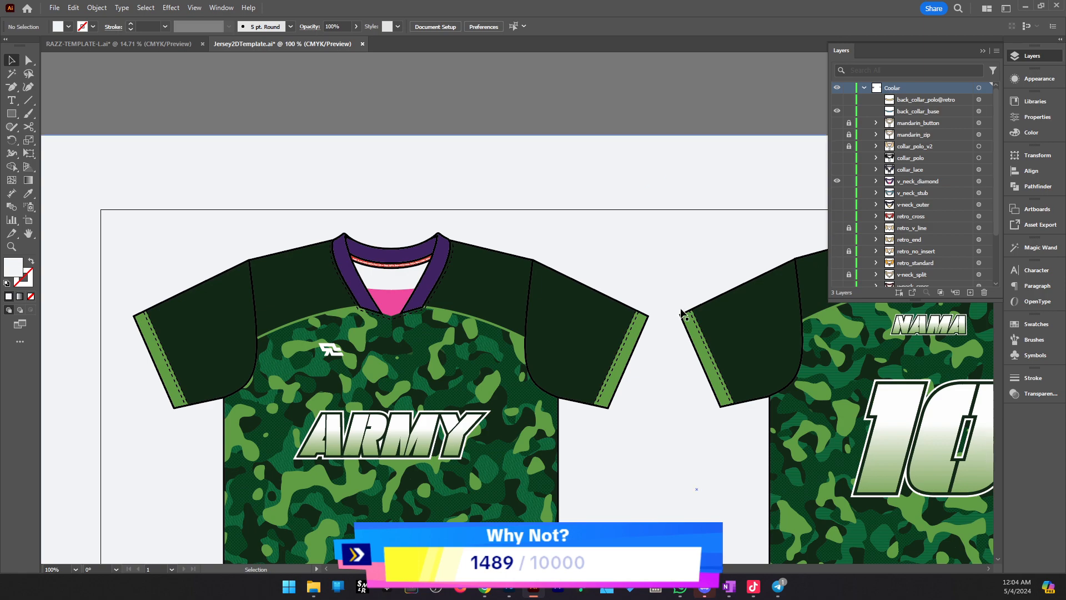
# Recolour the back mockup's blue collar with the dark green of the shoulder
pyautogui.hscroll(3, 603, 308)
pyautogui.hscroll(5, 614, 285)
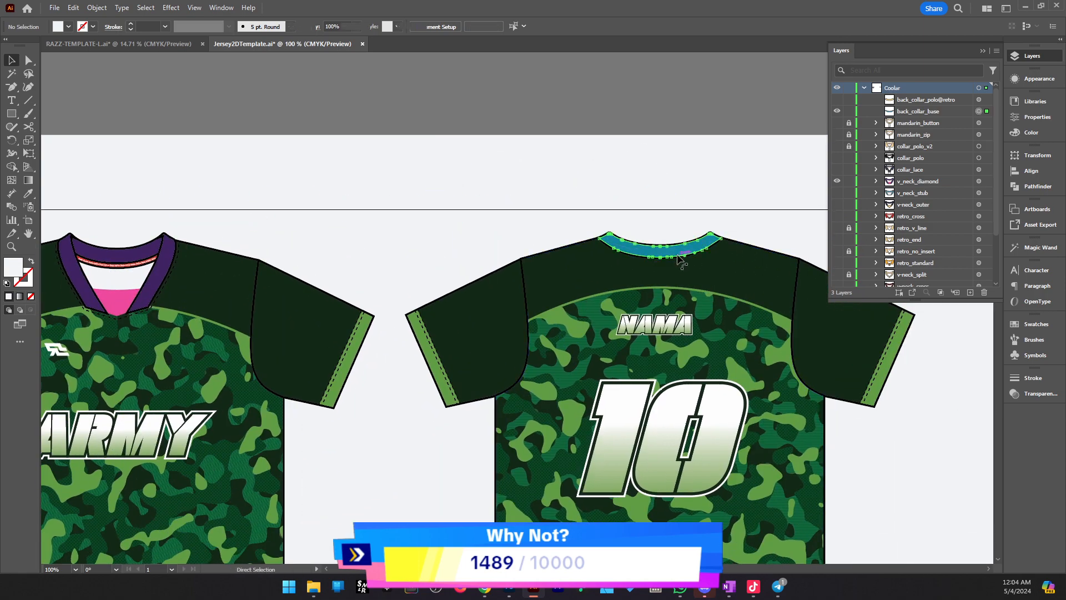
pyautogui.click(679, 258)
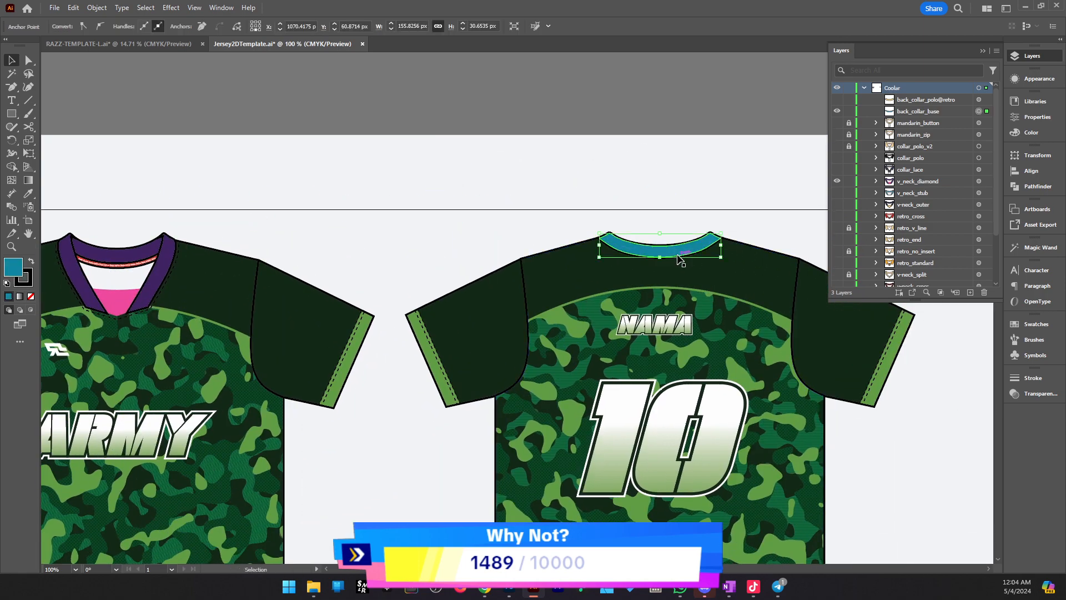
pyautogui.click(716, 268)
pyautogui.press('v')
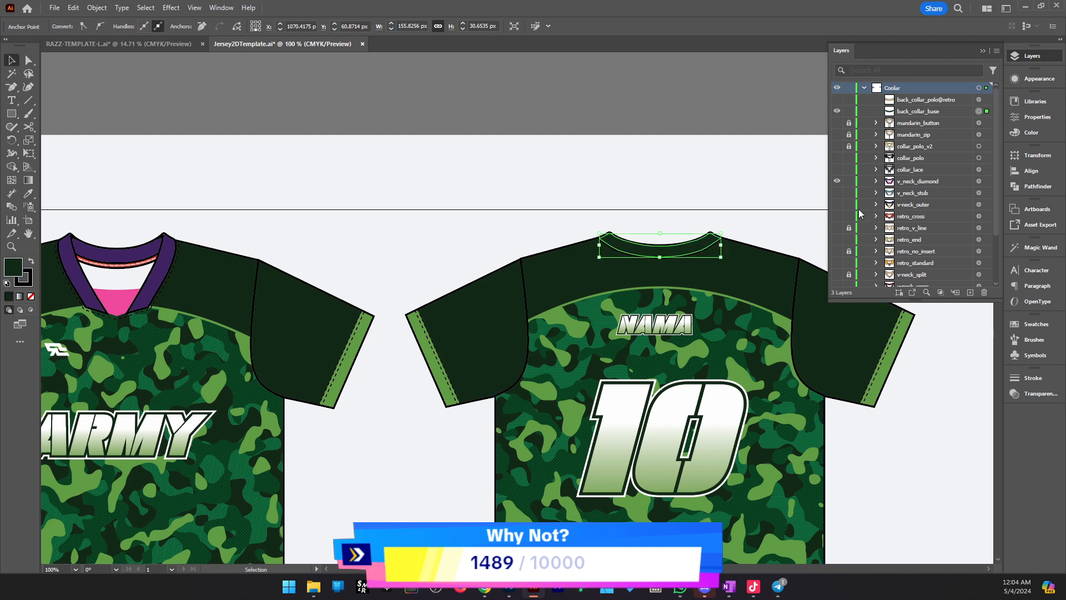
# Recolour the pink insert of the front V-neck with the light green of the sleeve cuffs
pyautogui.moveTo(432, 288); pyautogui.dragTo(652, 333)
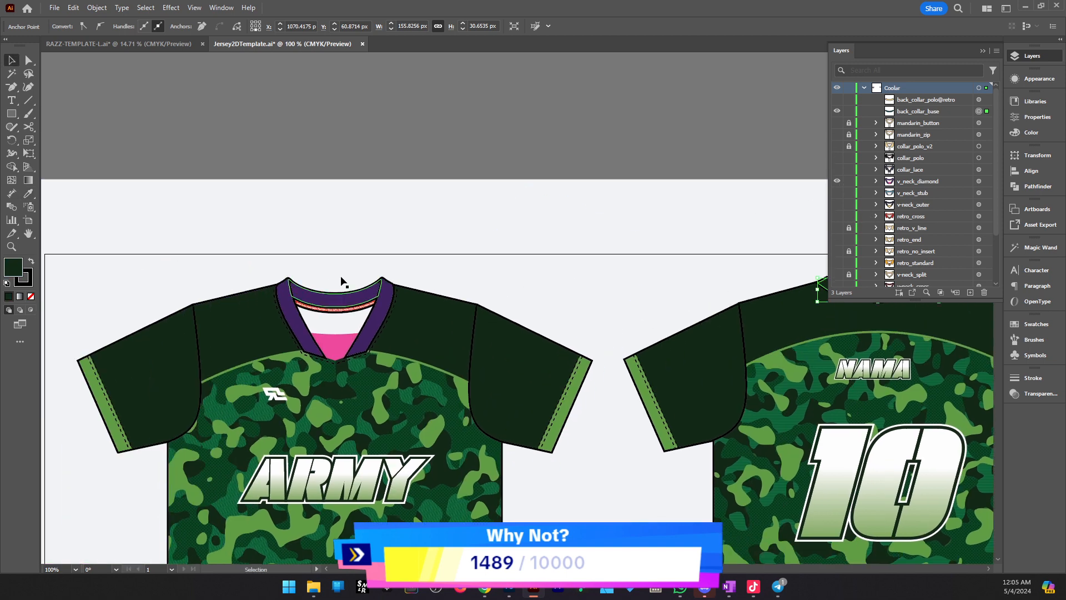
pyautogui.click(344, 331)
pyautogui.keyDown('ctrl'); pyautogui.click(347, 340); pyautogui.keyUp('ctrl')
pyautogui.click(509, 315)
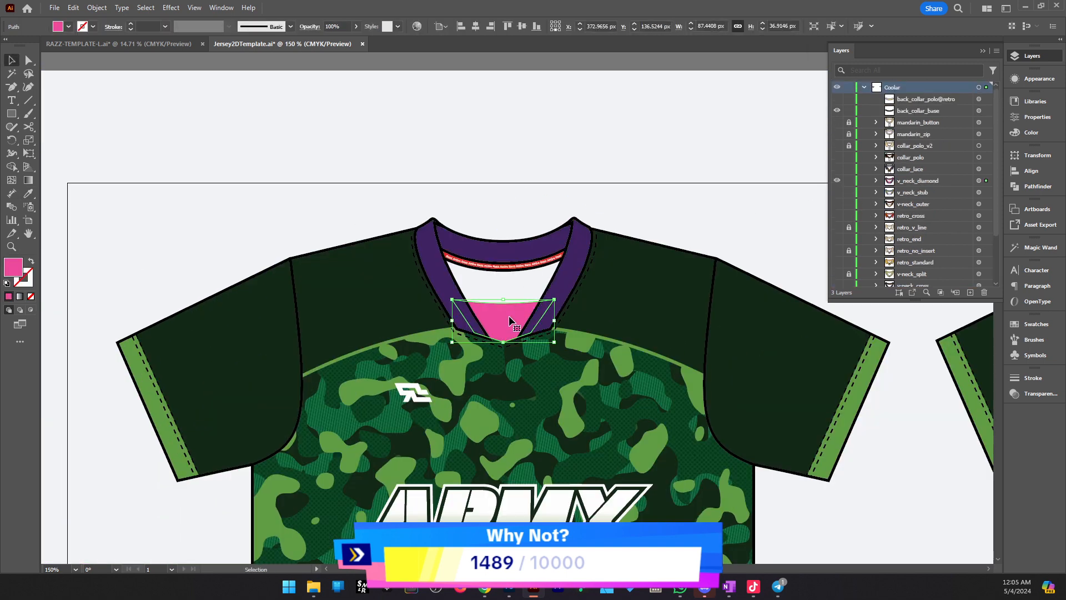
pyautogui.press('i')
pyautogui.click(846, 429)
pyautogui.press('v')
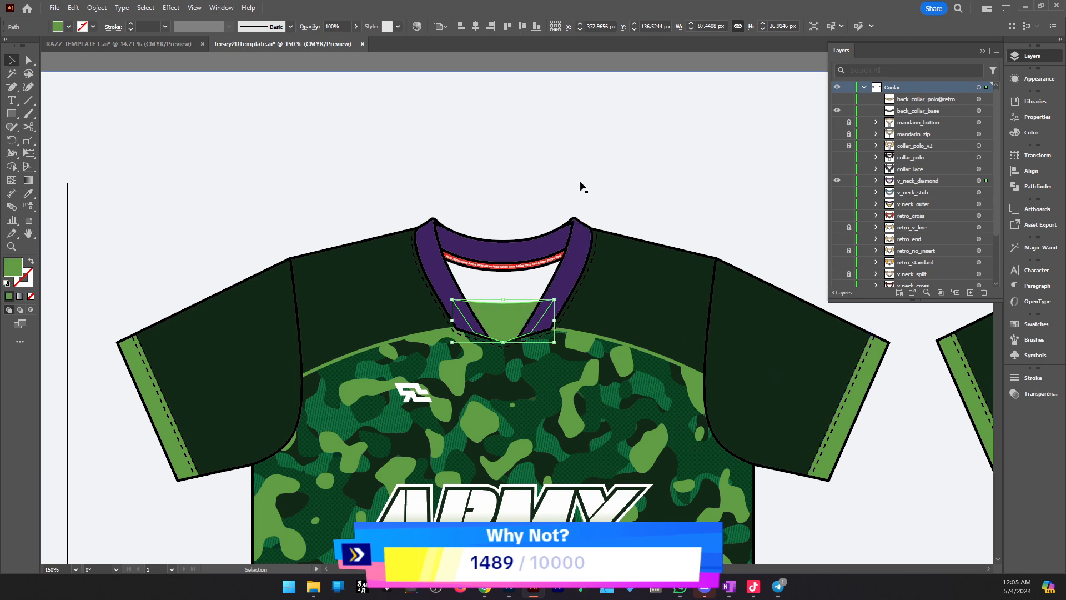
# Select all purple pieces of the front V-neck collar and recolour them with the shoulder's dark green
pyautogui.click(571, 239)
pyautogui.keyDown('ctrl'); pyautogui.keyDown('shift'); pyautogui.click(545, 245); pyautogui.keyUp('shift'); pyautogui.keyUp('ctrl')
pyautogui.keyDown('ctrl'); pyautogui.keyDown('shift'); pyautogui.click(455, 281); pyautogui.keyUp('shift'); pyautogui.keyUp('ctrl')
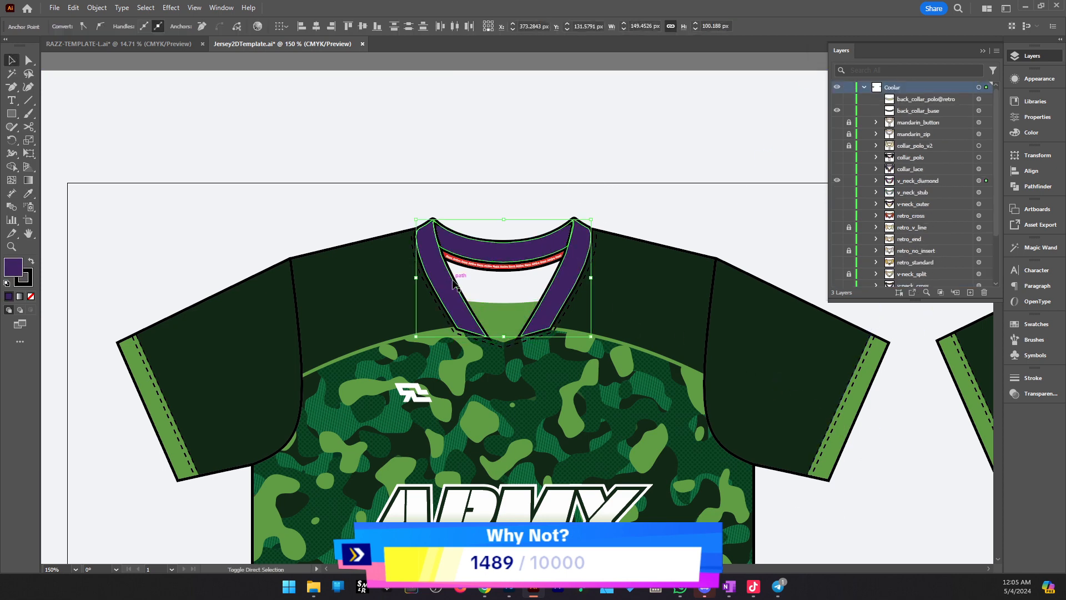
pyautogui.press('i')
pyautogui.click(639, 279)
pyautogui.press('v')
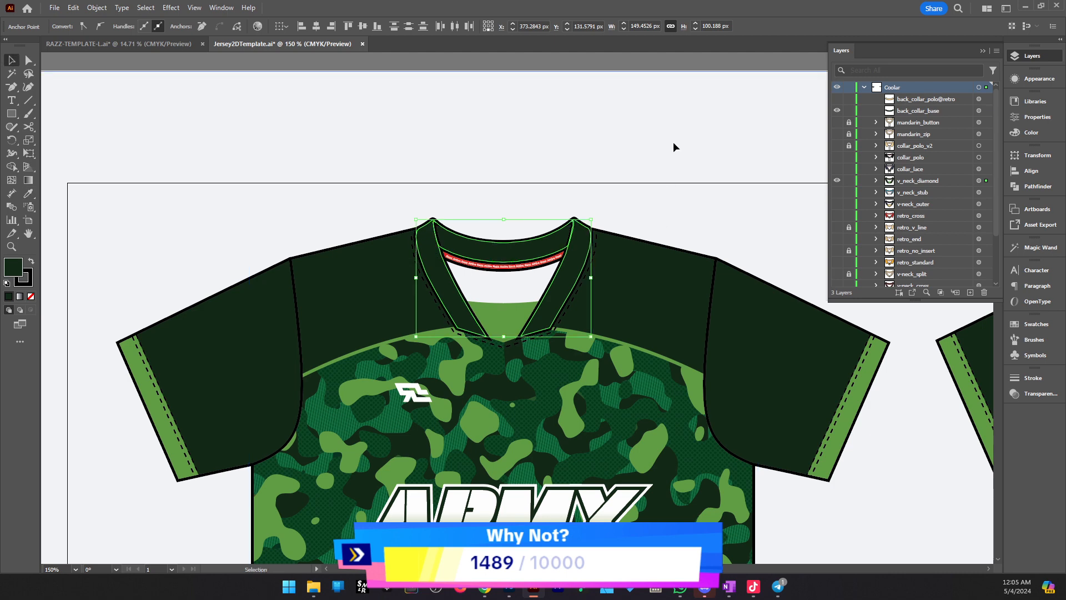
pyautogui.click(674, 148)
# Select and copy the complete front and back mockup with its background, then switch to RAZZ-TEMPLATE-L.ai
pyautogui.click(630, 312)
pyautogui.keyDown('ctrl'); pyautogui.keyDown('alt'); pyautogui.click(506, 326); pyautogui.keyUp('alt'); pyautogui.keyUp('ctrl')
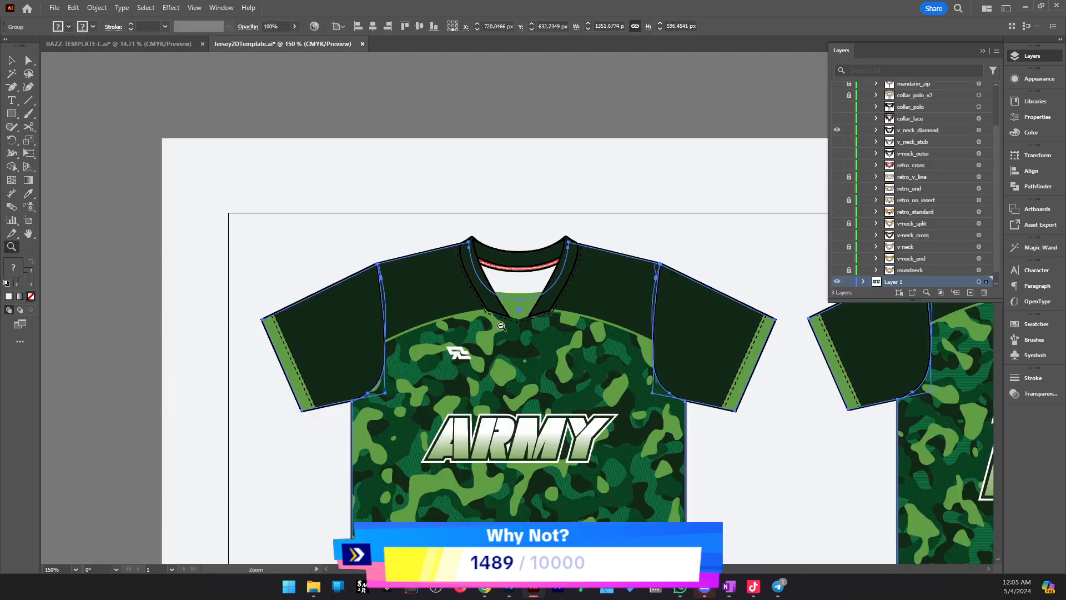
pyautogui.keyDown('ctrl'); pyautogui.keyDown('alt'); pyautogui.click(506, 326); pyautogui.keyUp('alt'); pyautogui.keyUp('ctrl')
pyautogui.keyDown('ctrl'); pyautogui.keyDown('alt'); pyautogui.click(505, 326); pyautogui.keyUp('alt'); pyautogui.keyUp('ctrl')
pyautogui.keyDown('ctrl'); pyautogui.keyDown('alt'); pyautogui.click(506, 326); pyautogui.keyUp('alt'); pyautogui.keyUp('ctrl')
pyautogui.moveTo(347, 212); pyautogui.dragTo(811, 466)
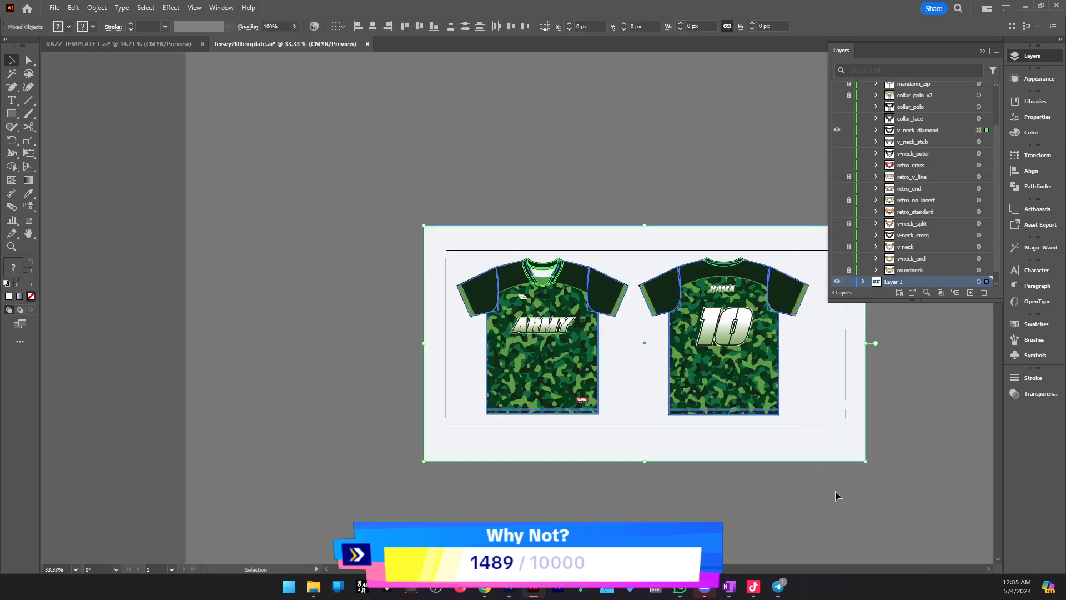
pyautogui.click(162, 48)
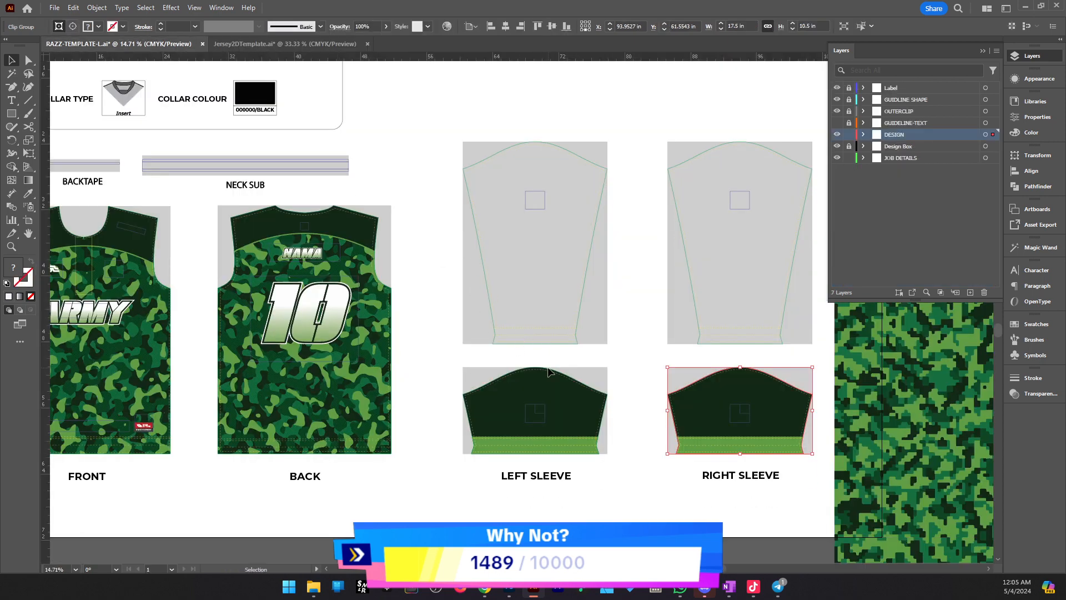
# Paste the mockup as a group below the pattern panels, enlarged to about 75 in wide
pyautogui.scroll(-5, 345, 461)
pyautogui.click(345, 461)
pyautogui.moveTo(345, 461); pyautogui.dragTo(579, 325)
pyautogui.hotkey('ctrl', 'v')
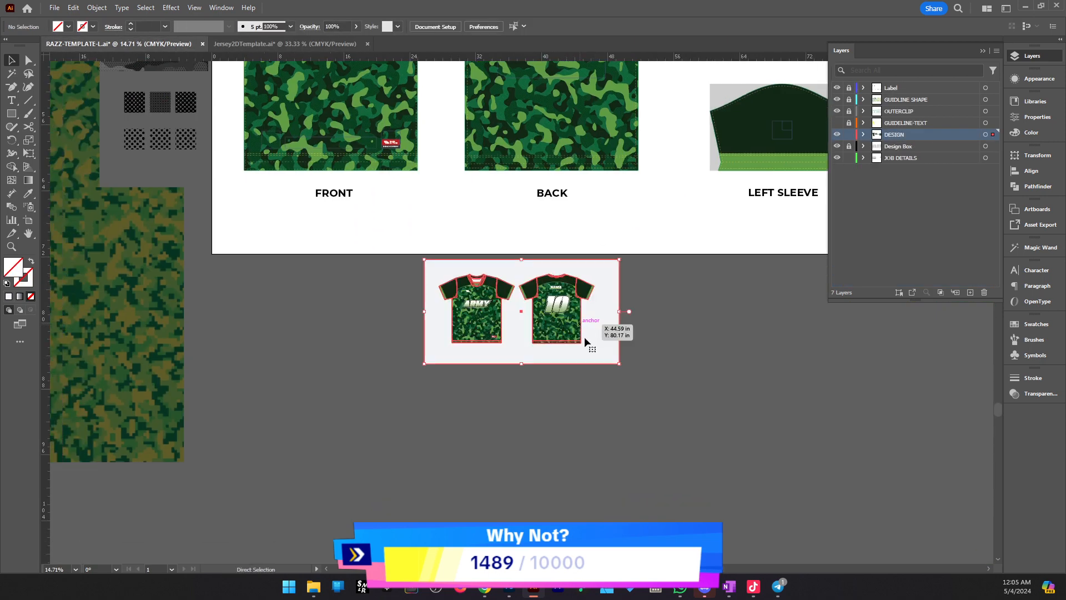
pyautogui.scroll(1, 587, 343)
pyautogui.moveTo(641, 349); pyautogui.dragTo(842, 351)
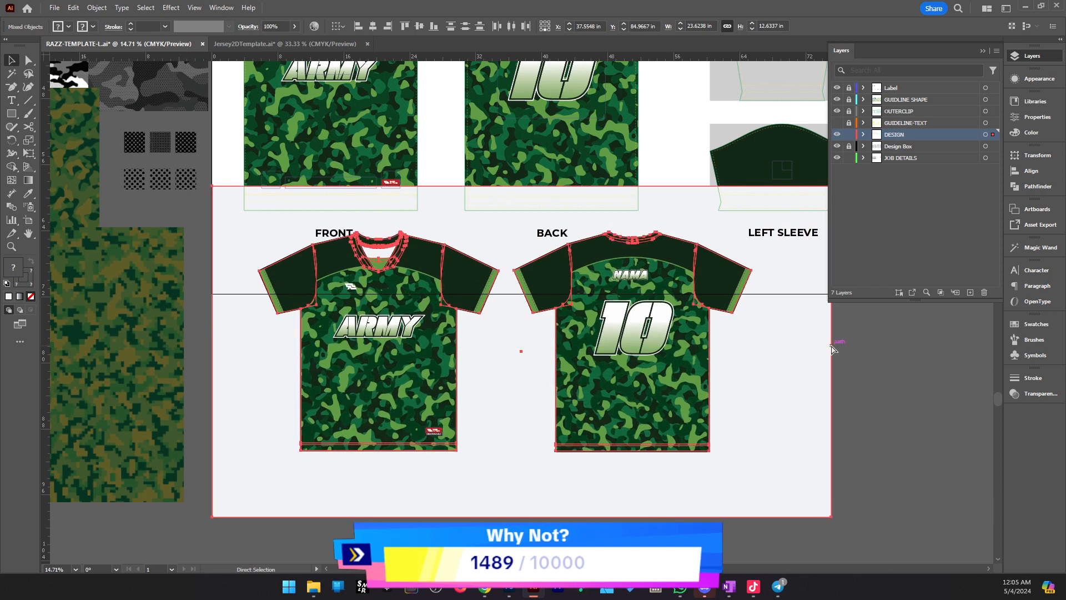
pyautogui.click(982, 52)
pyautogui.moveTo(561, 347)
pyautogui.mouseDown()
pyautogui.moveTo(599, 474)
pyautogui.moveTo(565, 349)
pyautogui.mouseUp()
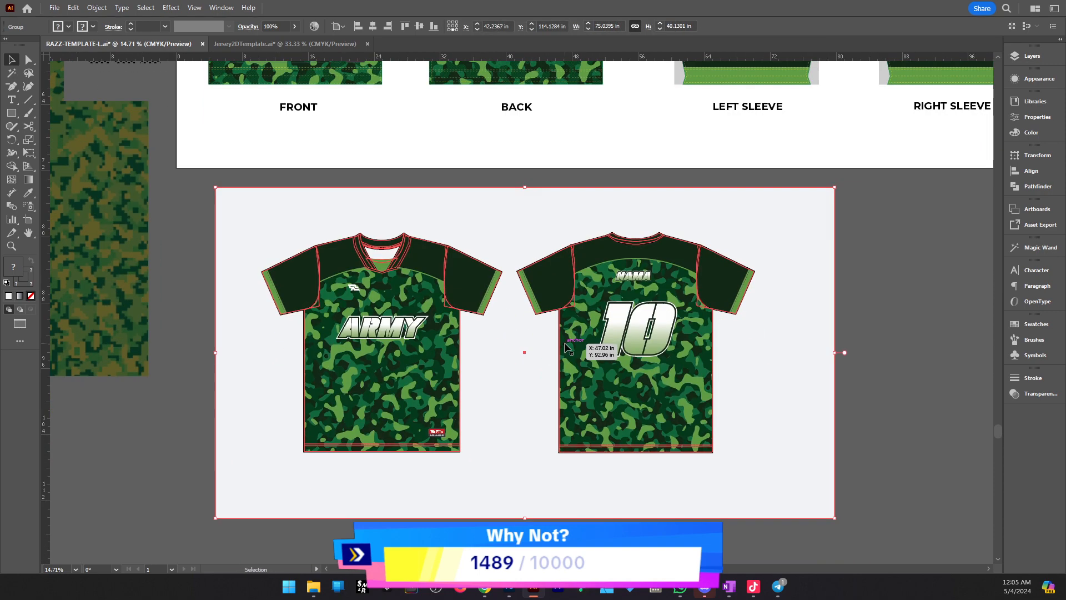
# Examine the finished front and back jersey mockup in full-screen view, including the camouflage and lettering details up close
pyautogui.press('f')
pyautogui.press('f')
pyautogui.press('z')
pyautogui.click(471, 287)
pyautogui.press('v')
pyautogui.click(919, 409)
pyautogui.press('z')
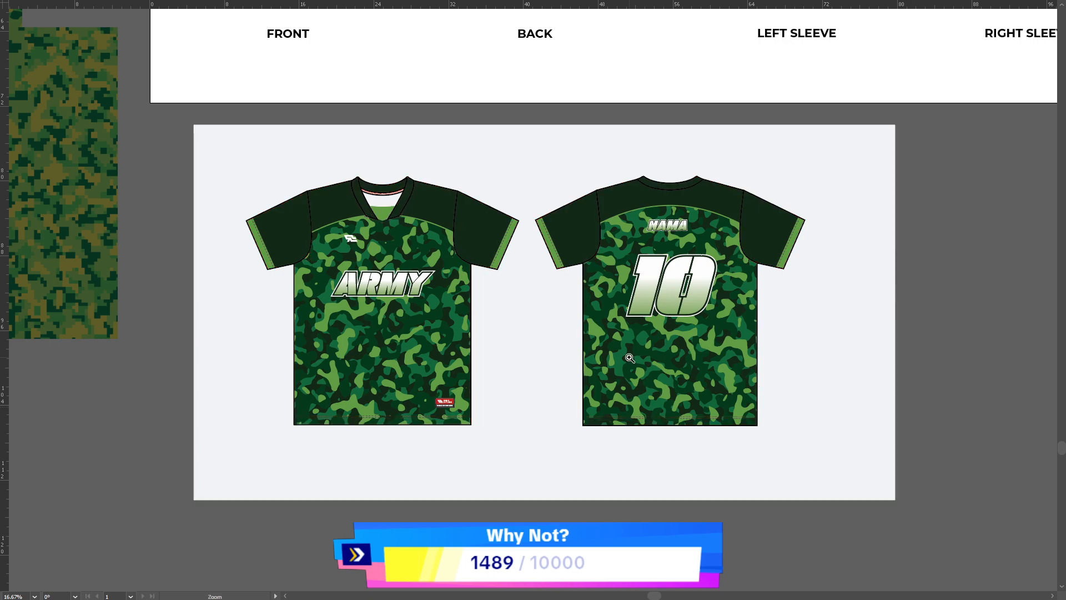
pyautogui.moveTo(630, 358); pyautogui.dragTo(741, 362)
pyautogui.moveTo(582, 356); pyautogui.dragTo(680, 395)
pyautogui.moveTo(423, 324); pyautogui.dragTo(690, 340)
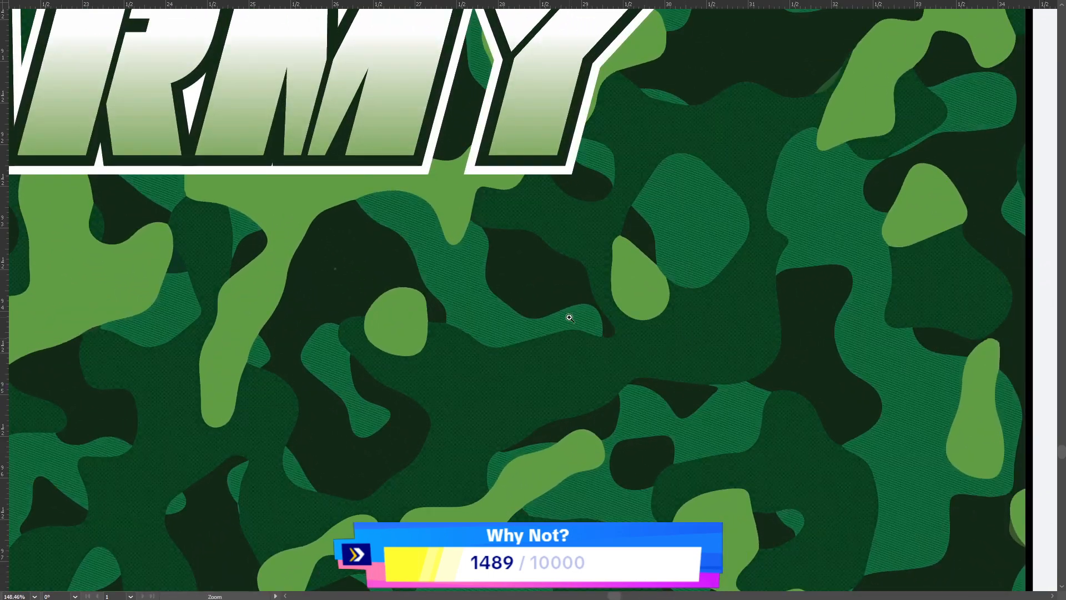
pyautogui.moveTo(569, 317); pyautogui.dragTo(748, 313)
pyautogui.moveTo(804, 367); pyautogui.dragTo(575, 348)
pyautogui.moveTo(856, 354); pyautogui.dragTo(636, 355)
pyautogui.moveTo(828, 375); pyautogui.dragTo(774, 375)
pyautogui.moveTo(916, 380); pyautogui.dragTo(670, 377)
pyautogui.moveTo(823, 408); pyautogui.dragTo(628, 445)
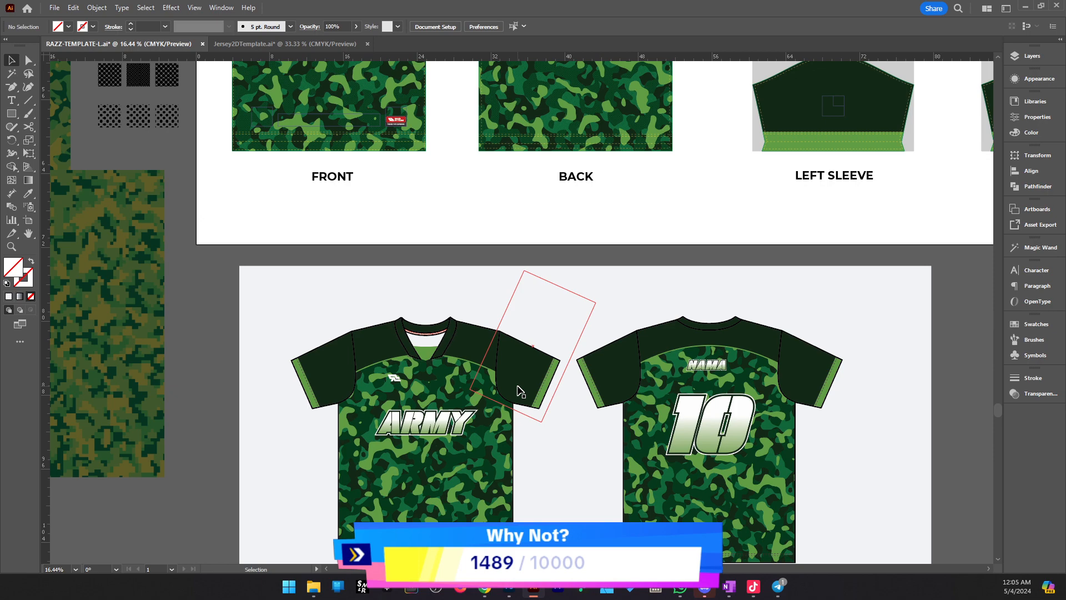
# Delete the brown-green digital camouflage images beside the pattern template on the front panel's side
pyautogui.moveTo(401, 275); pyautogui.dragTo(802, 374)
pyautogui.click(487, 333)
pyautogui.keyDown('shift'); pyautogui.click(445, 245); pyautogui.keyUp('shift')
pyautogui.moveTo(628, 277); pyautogui.dragTo(587, 302)
pyautogui.press('Delete')
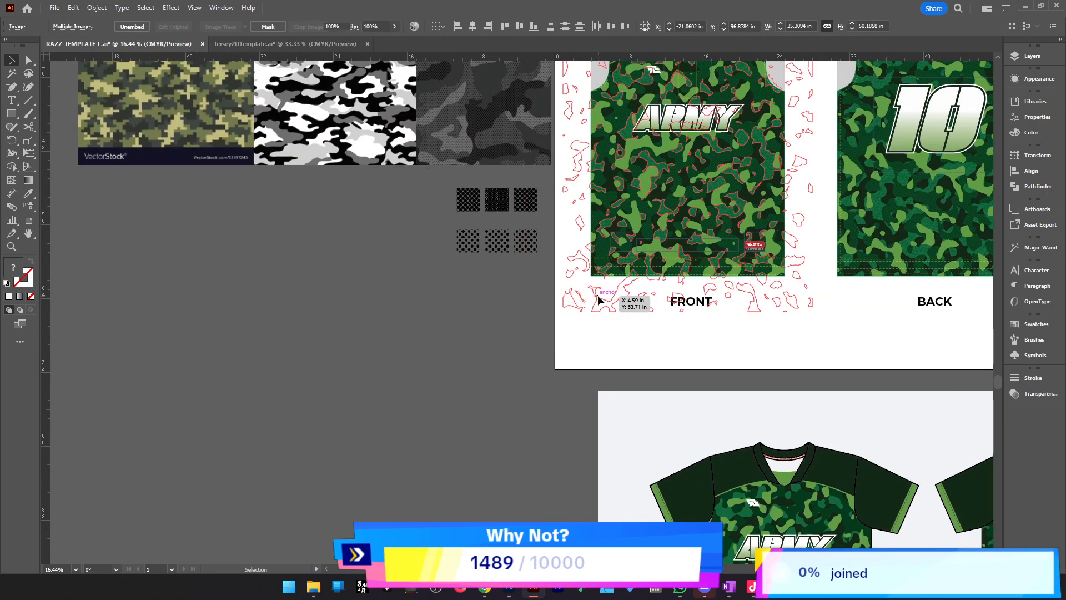
# Delete the green digital camouflage artwork beside the template next to the right sleeve panel
pyautogui.moveTo(811, 294); pyautogui.dragTo(190, 408)
pyautogui.scroll(1, 190, 408)
pyautogui.moveTo(978, 364); pyautogui.dragTo(787, 344)
pyautogui.scroll(1, 800, 344)
pyautogui.click(813, 345)
pyautogui.press('Delete')
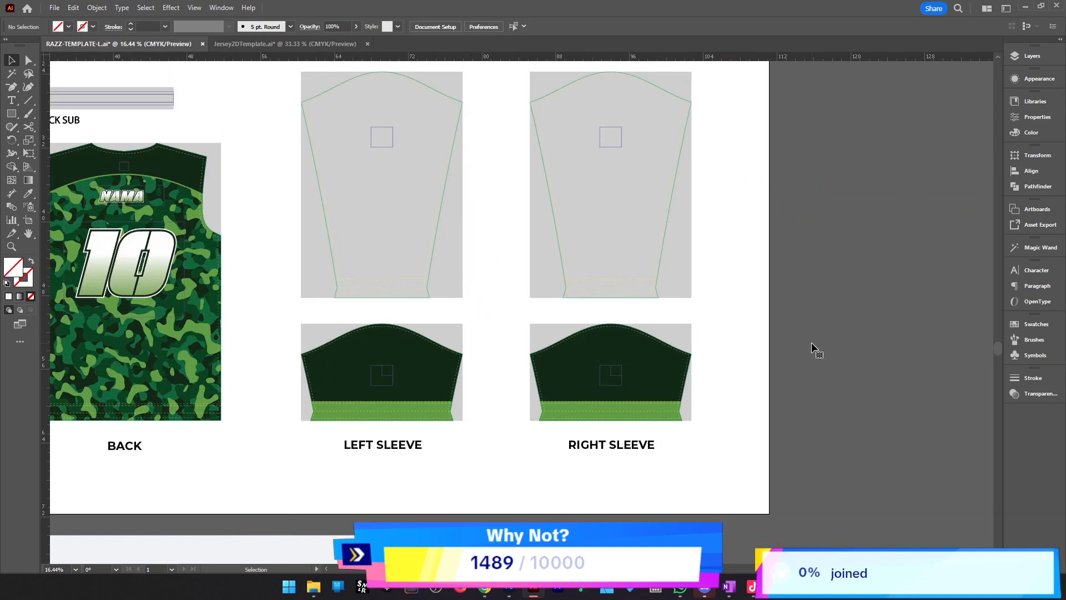
pyautogui.moveTo(400, 462); pyautogui.dragTo(819, 424)
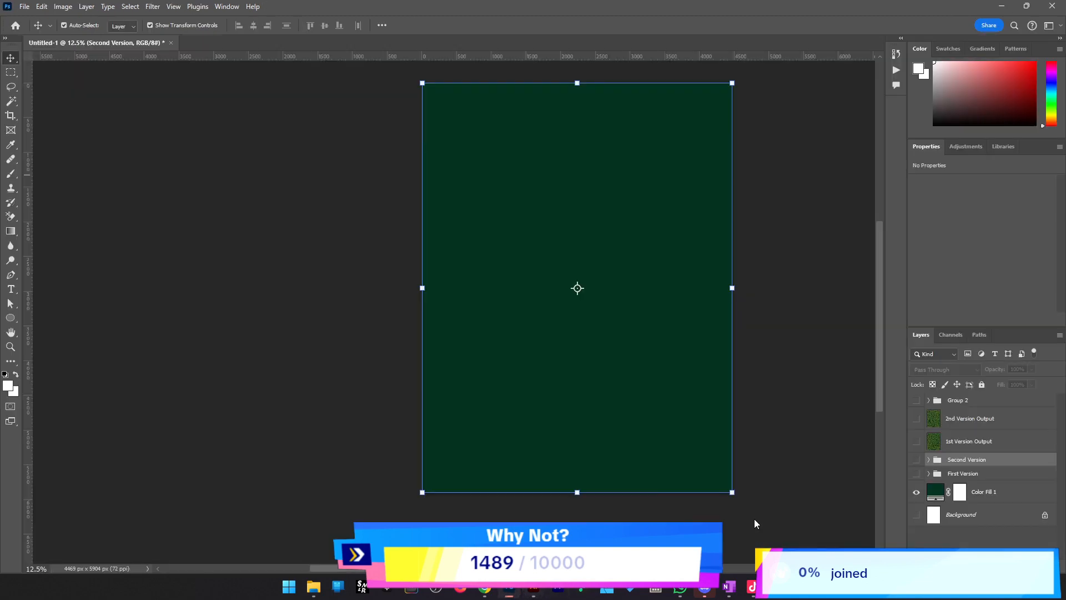
# Switch to Photoshop, add a new layer above 2nd Version Output and convert it to a smart object
pyautogui.click(509, 587)
pyautogui.click(951, 418)
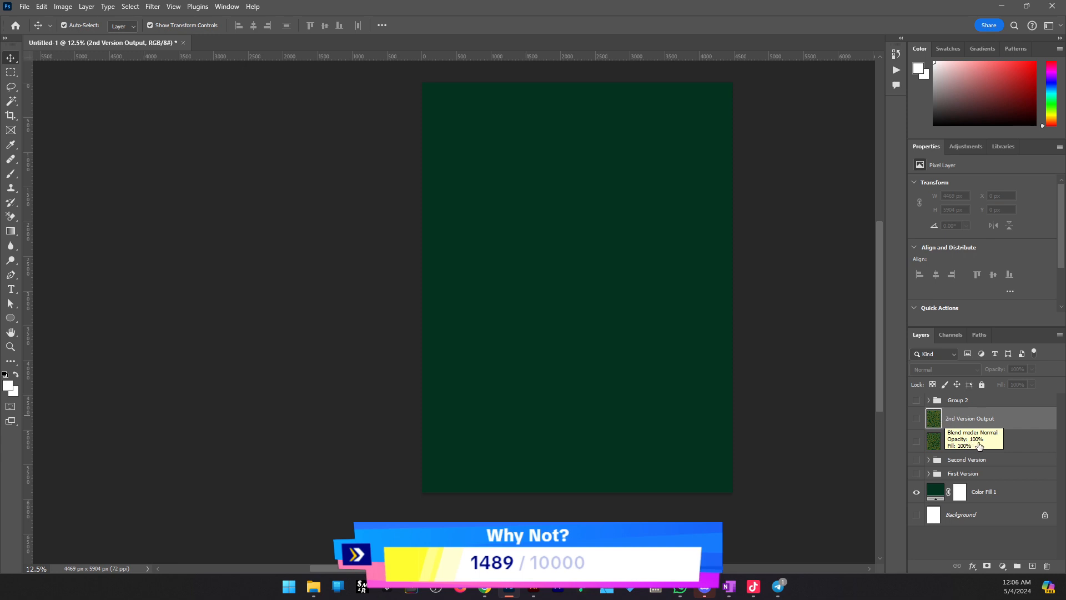
pyautogui.click(1032, 566)
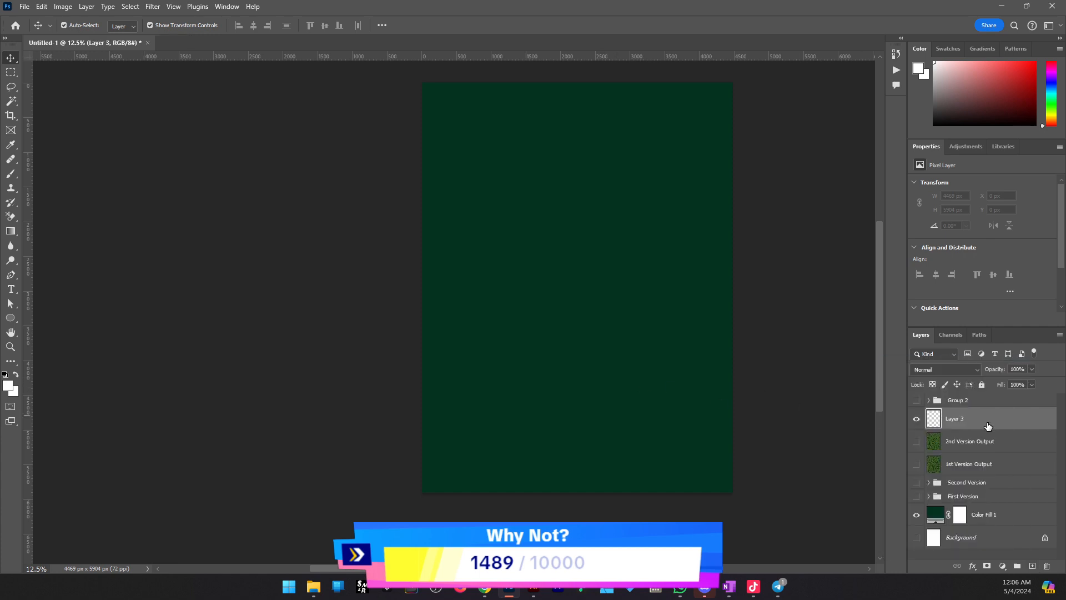
pyautogui.rightClick(988, 425)
pyautogui.click(1032, 541)
pyautogui.rightClick(1024, 425)
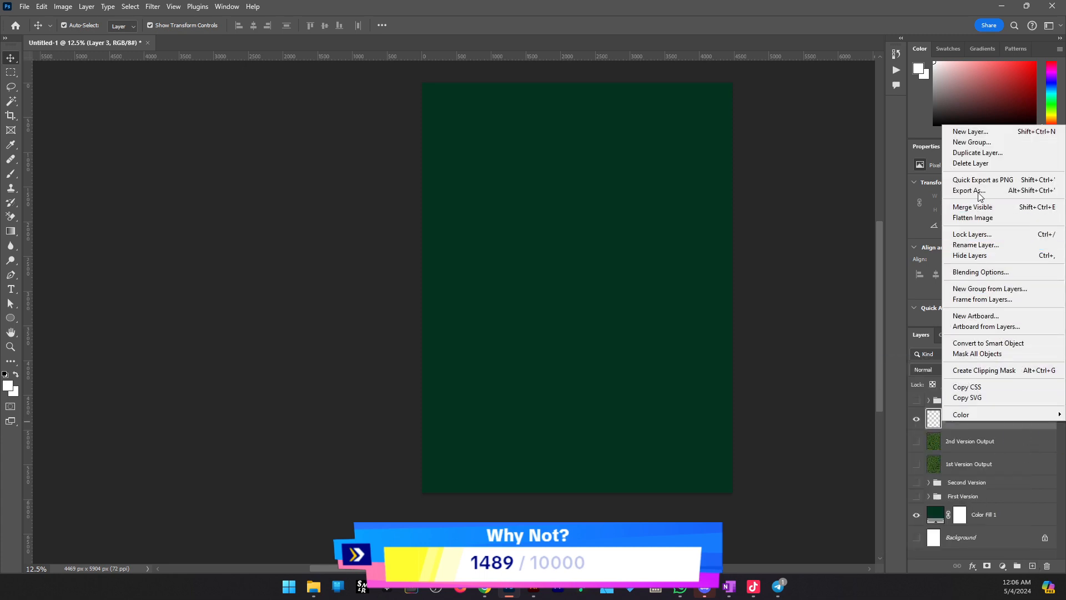
pyautogui.click(993, 345)
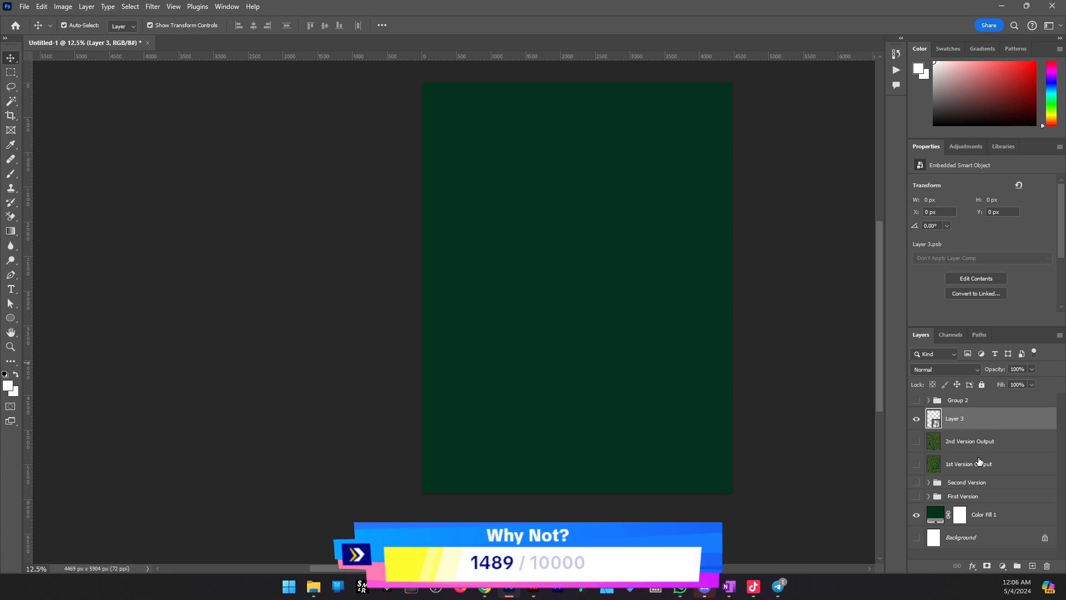
pyautogui.moveTo(588, 414); pyautogui.dragTo(507, 431)
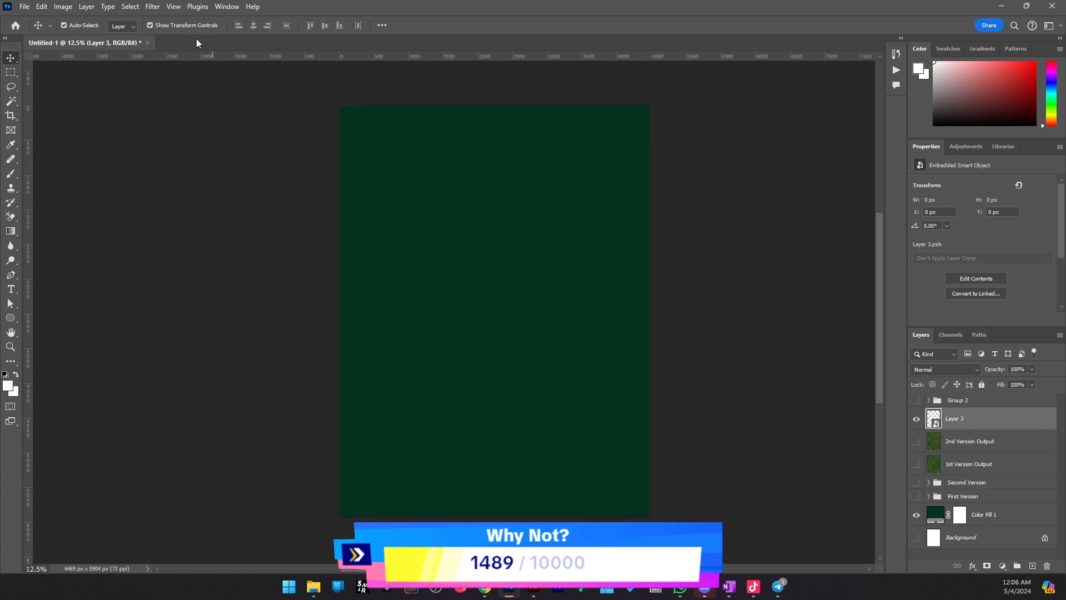
pyautogui.click(152, 7)
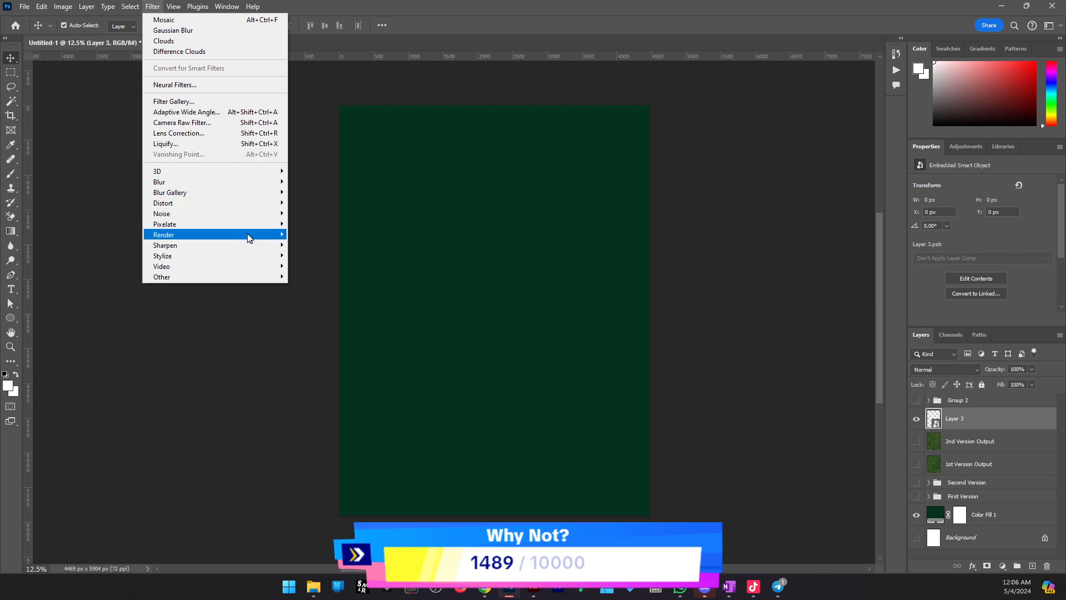
pyautogui.moveTo(254, 234)
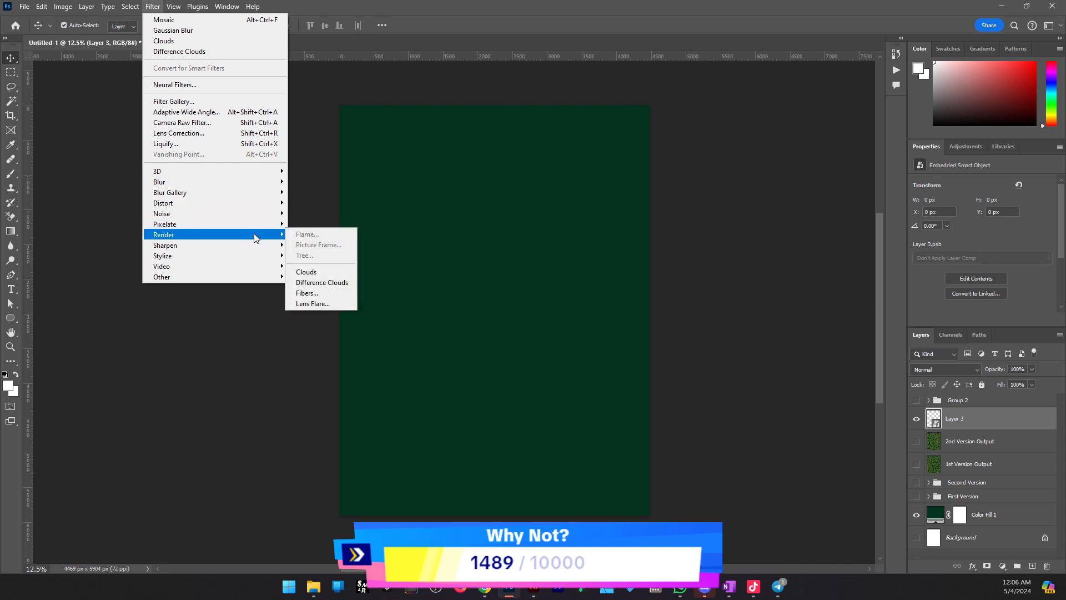
pyautogui.click(328, 275)
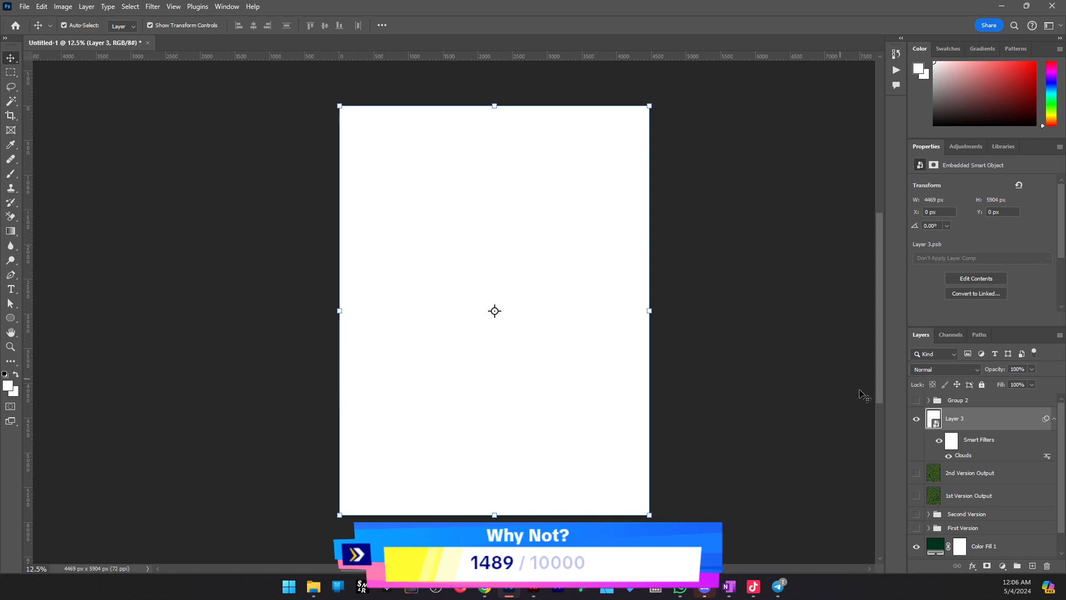
pyautogui.hotkey('ctrl', 'z')
# Reset the foreground and background colours to black and white, and render Clouds on the Layer 3 smart object
pyautogui.click(5, 374)
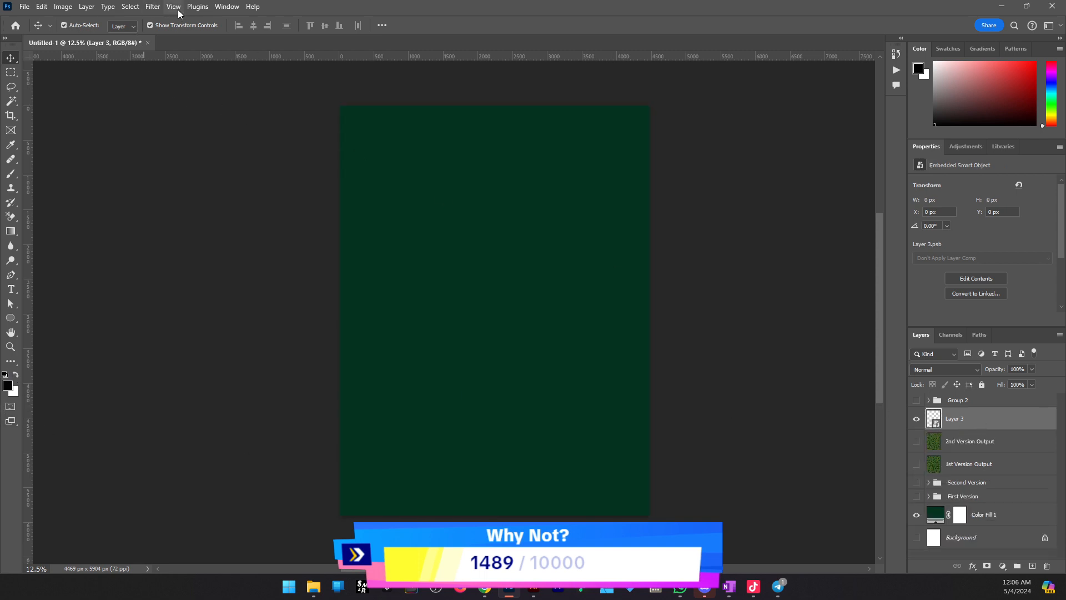
pyautogui.click(150, 7)
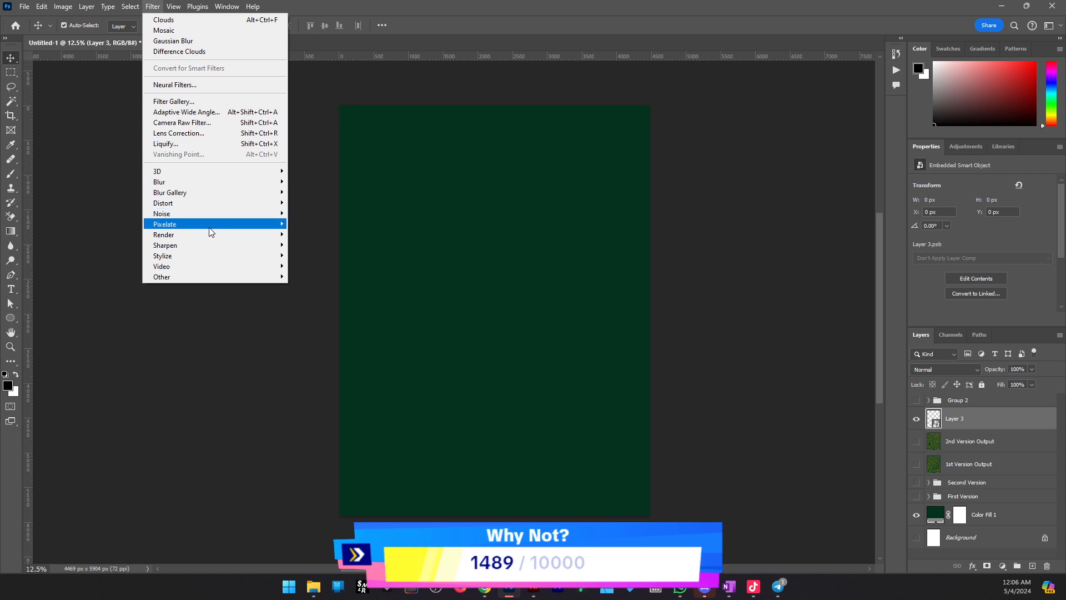
pyautogui.moveTo(220, 238)
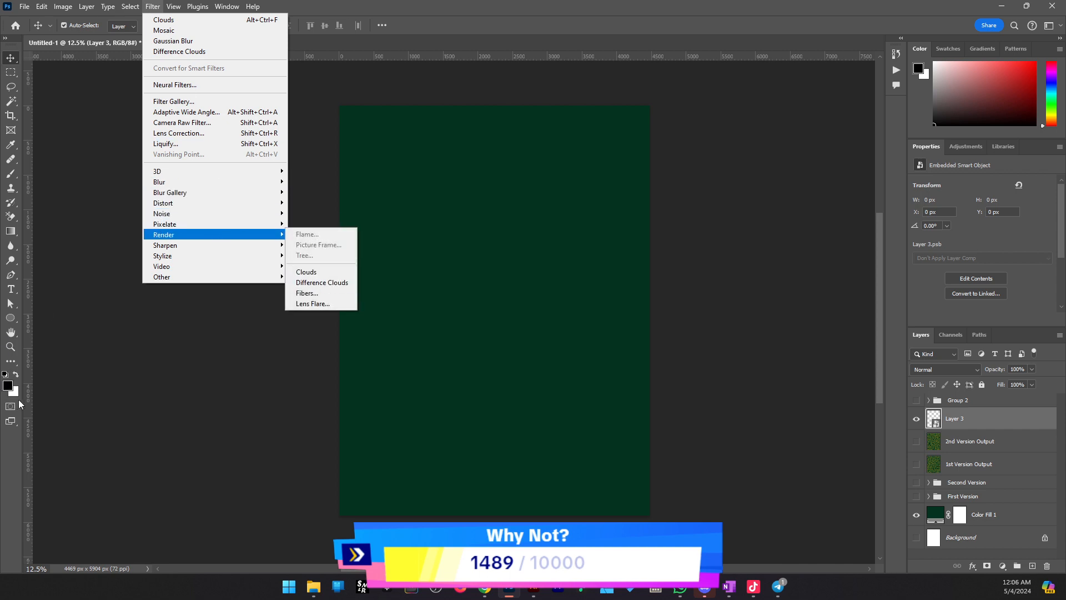
pyautogui.click(327, 272)
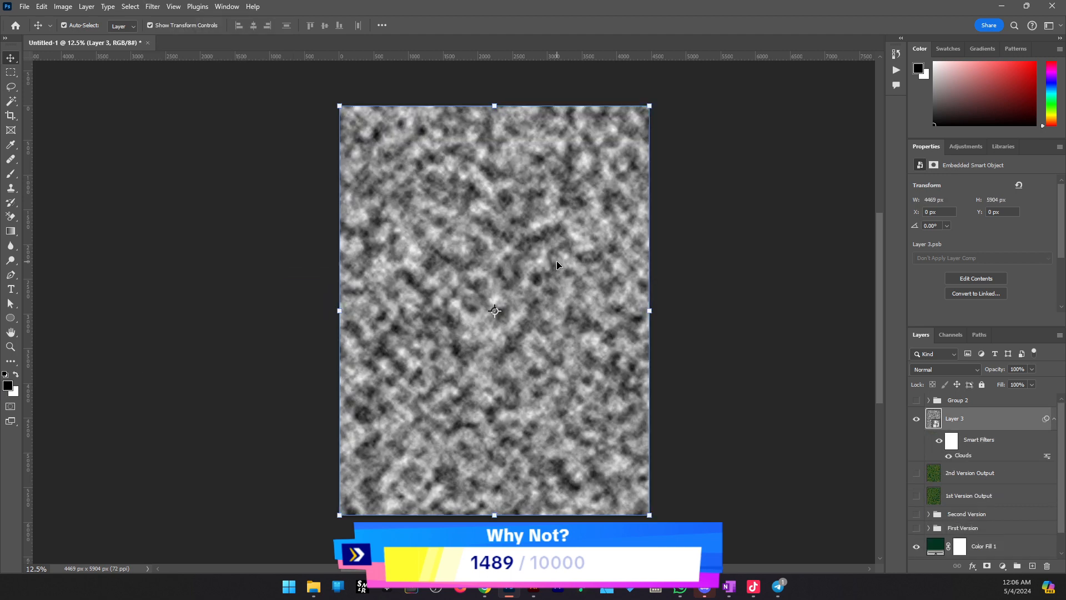
# Apply a Gaussian Blur with a radius of 36 pixels to the clouds on Layer 3
pyautogui.hotkey('ctrl', 'space')
pyautogui.moveTo(433, 277); pyautogui.dragTo(378, 283)
pyautogui.hotkey('ctrl', 'space')
pyautogui.moveTo(500, 304); pyautogui.dragTo(404, 274)
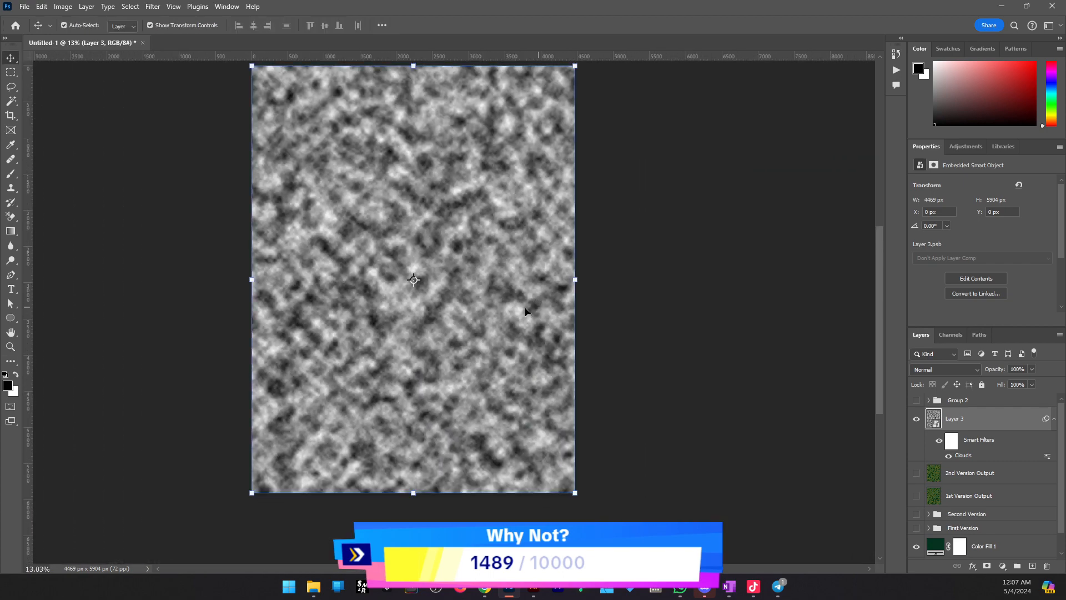
pyautogui.scroll(1, 441, 275)
pyautogui.click(151, 7)
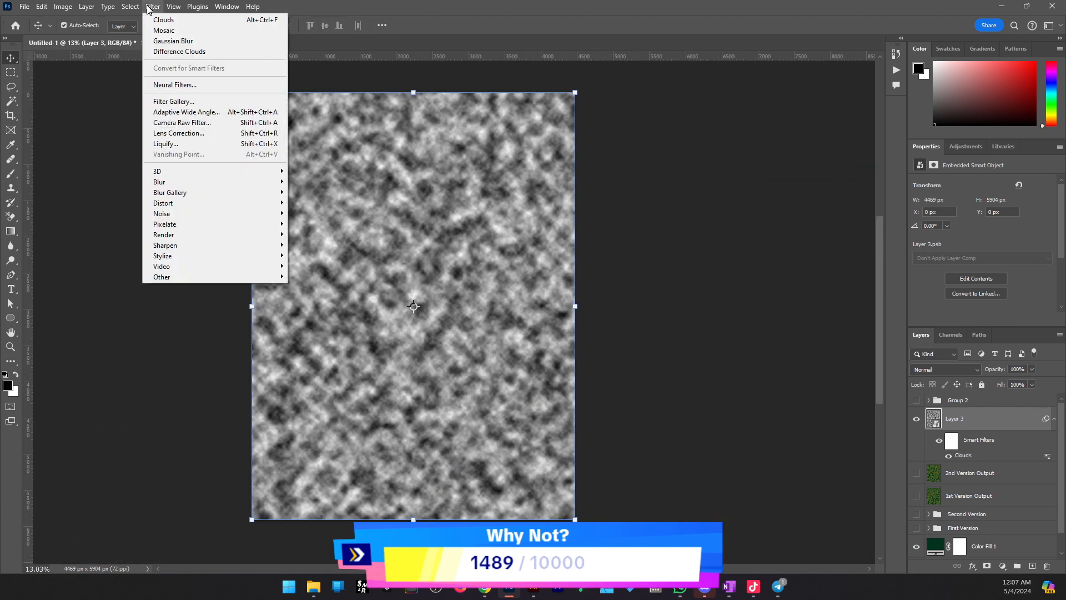
pyautogui.moveTo(217, 183)
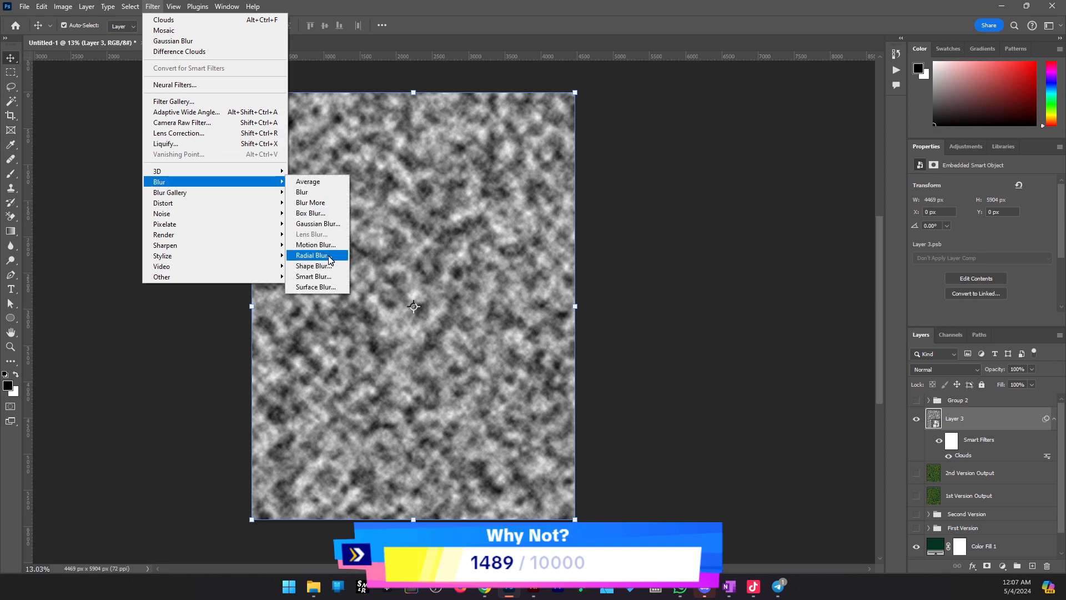
pyautogui.click(336, 223)
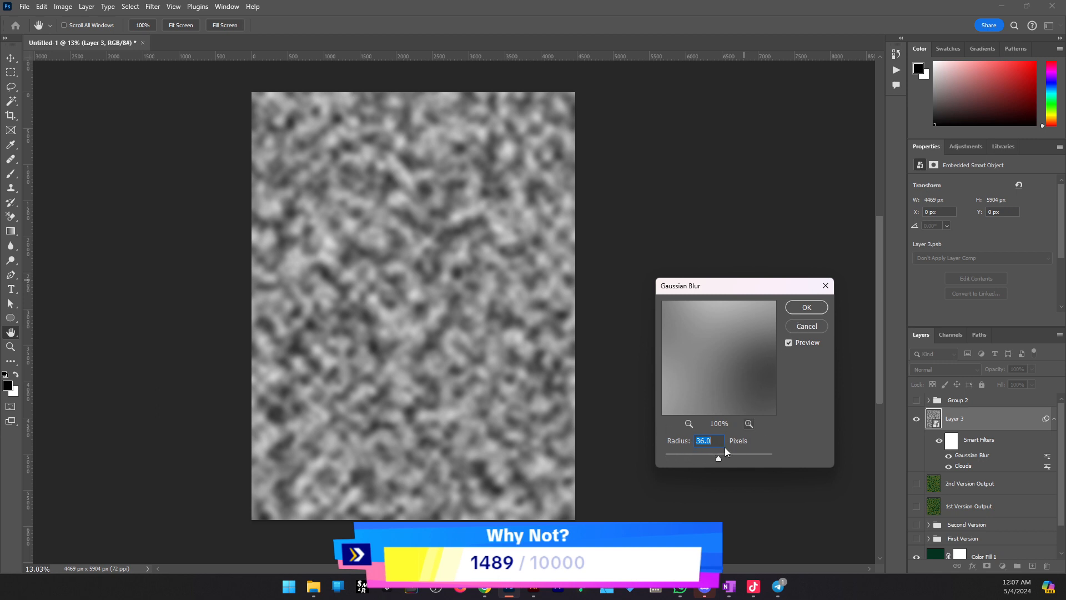
pyautogui.click(808, 308)
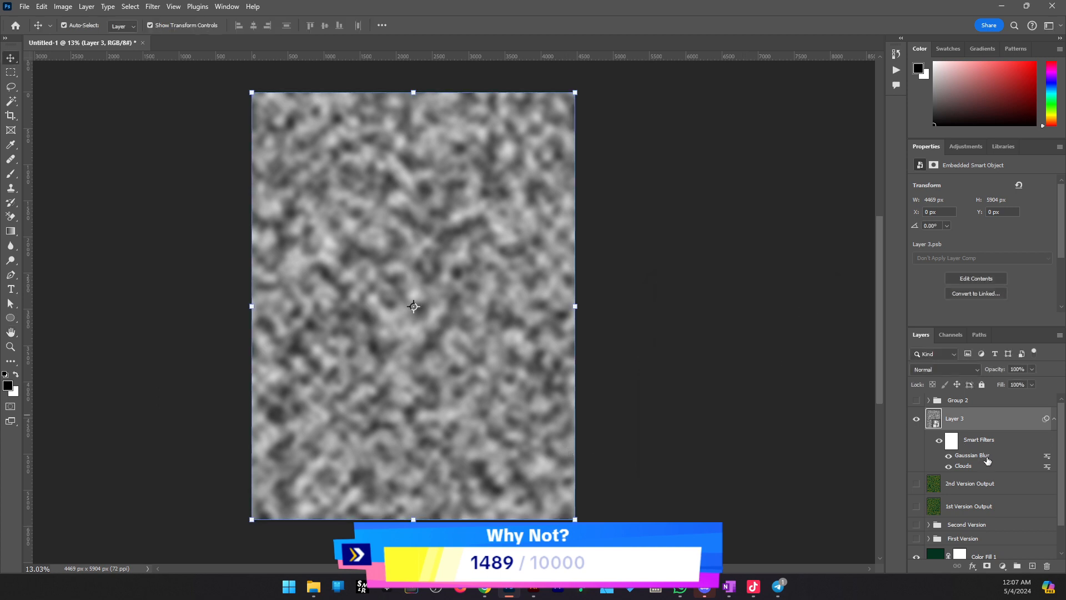
# Apply a Threshold adjustment at level 135 to Layer 3 to turn the blurred clouds into black-and-white camouflage shapes
pyautogui.scroll(1, 581, 397)
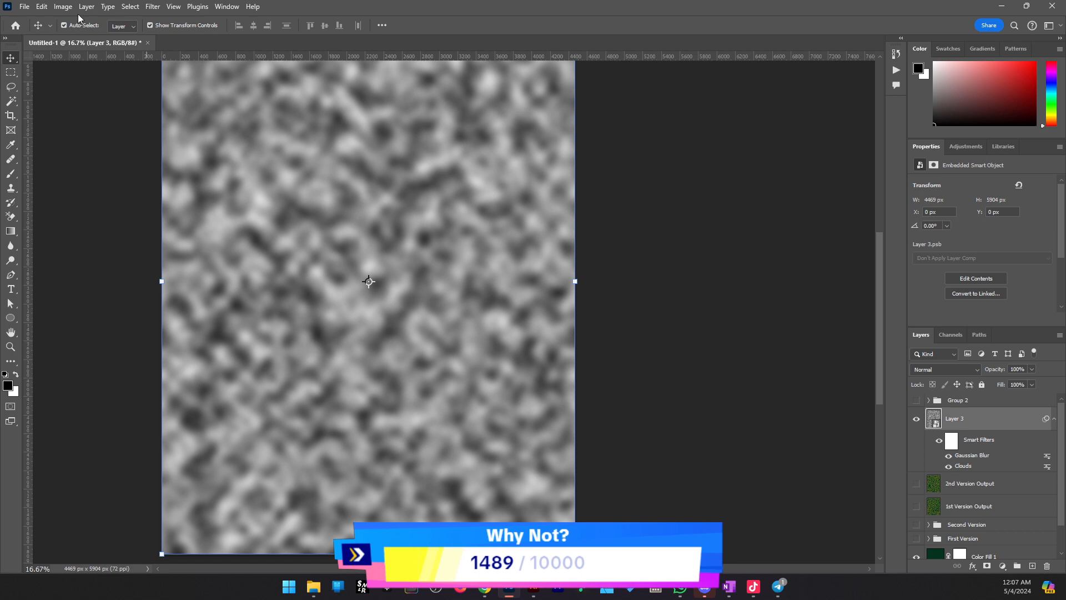
pyautogui.click(152, 7)
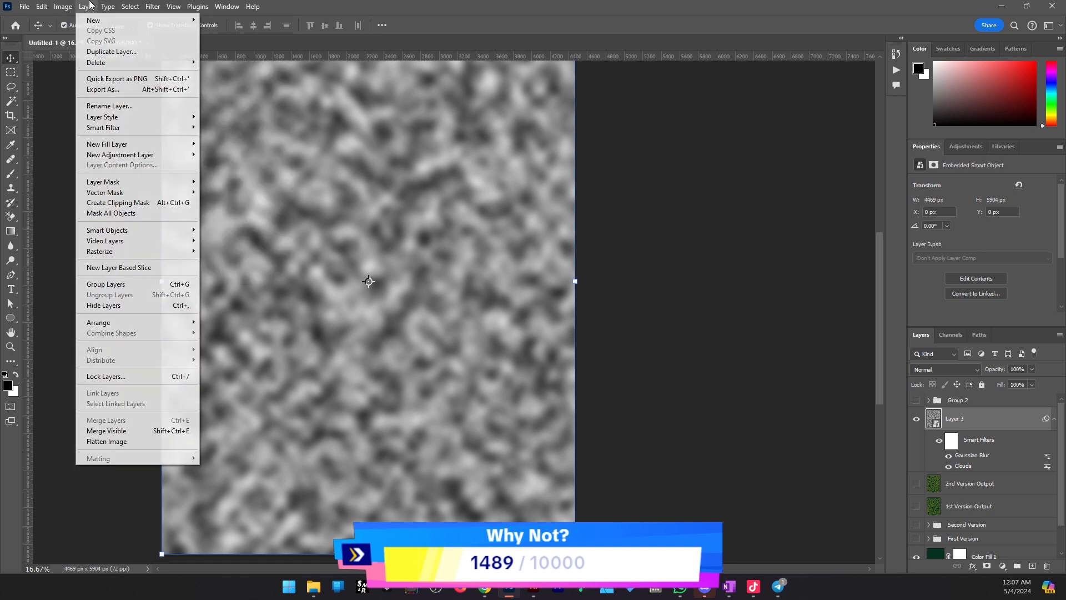
pyautogui.moveTo(70, 7)
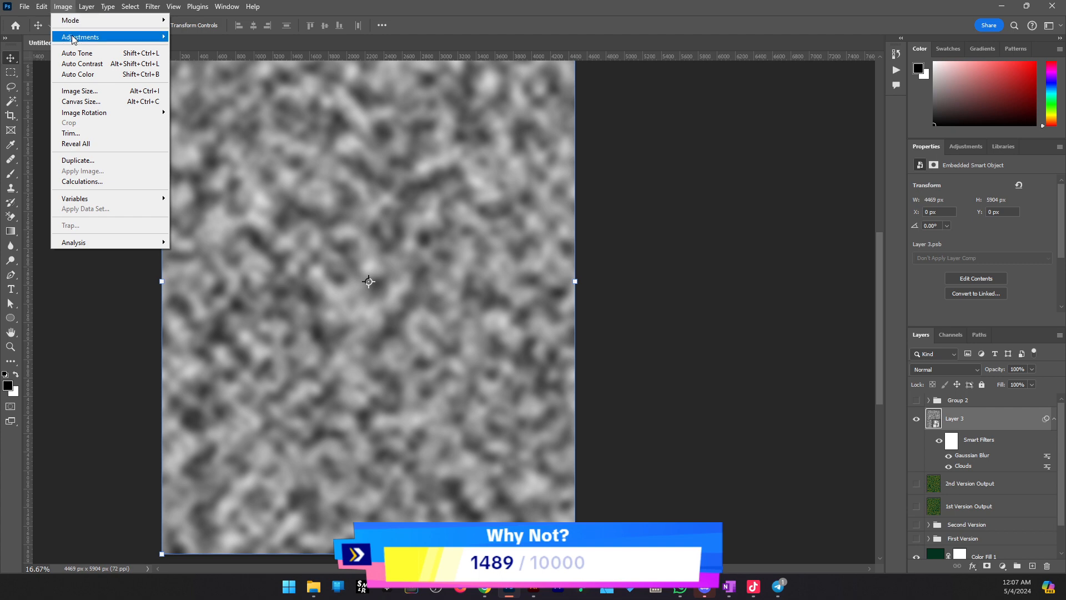
pyautogui.moveTo(78, 37)
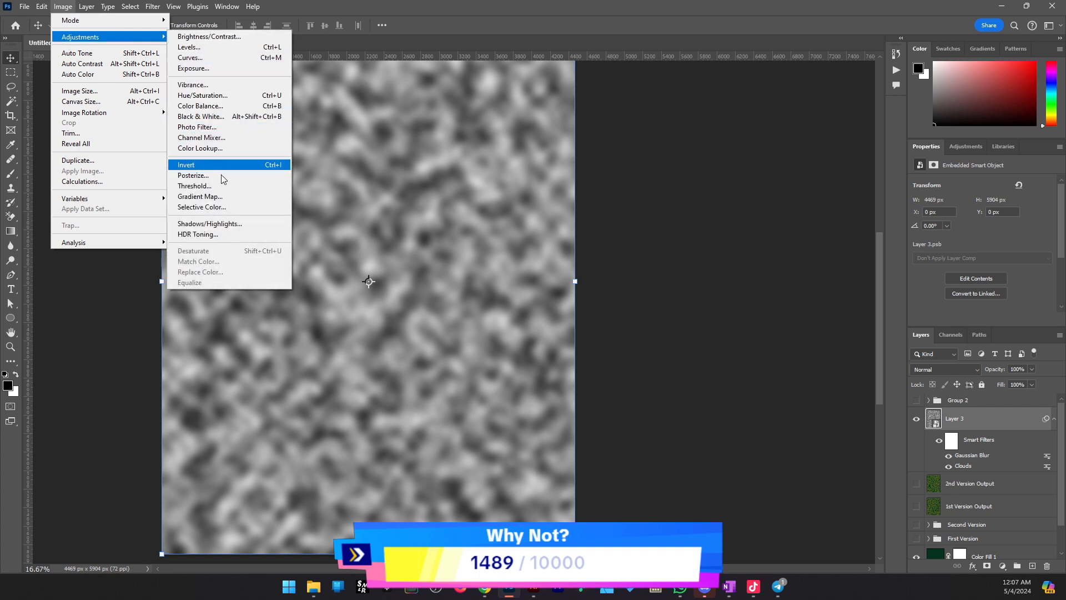
pyautogui.click(251, 186)
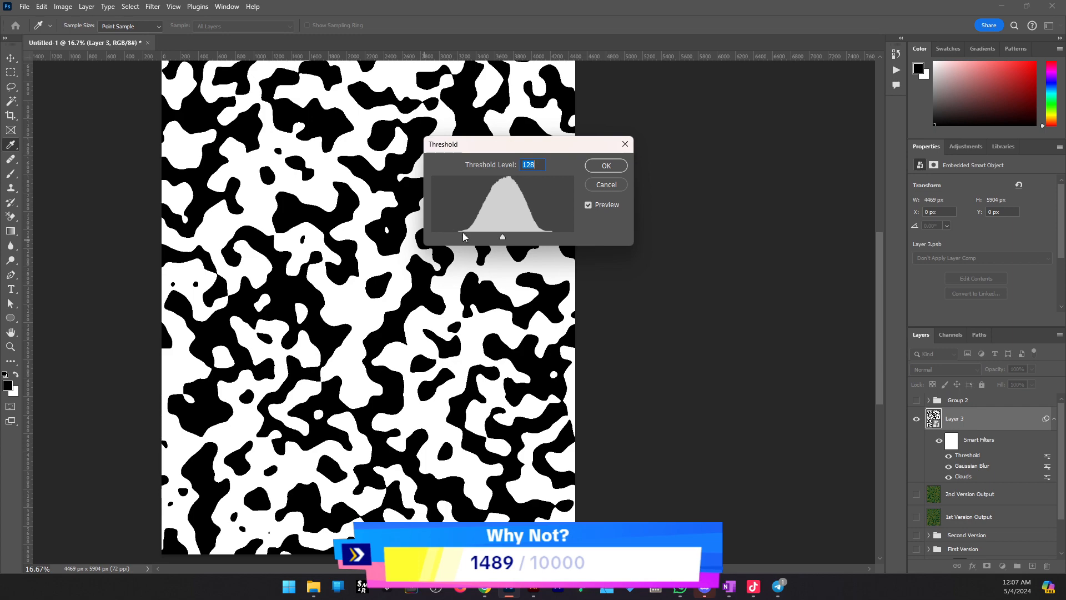
pyautogui.moveTo(502, 234)
pyautogui.mouseDown()
pyautogui.moveTo(491, 235)
pyautogui.moveTo(506, 235)
pyautogui.mouseUp()
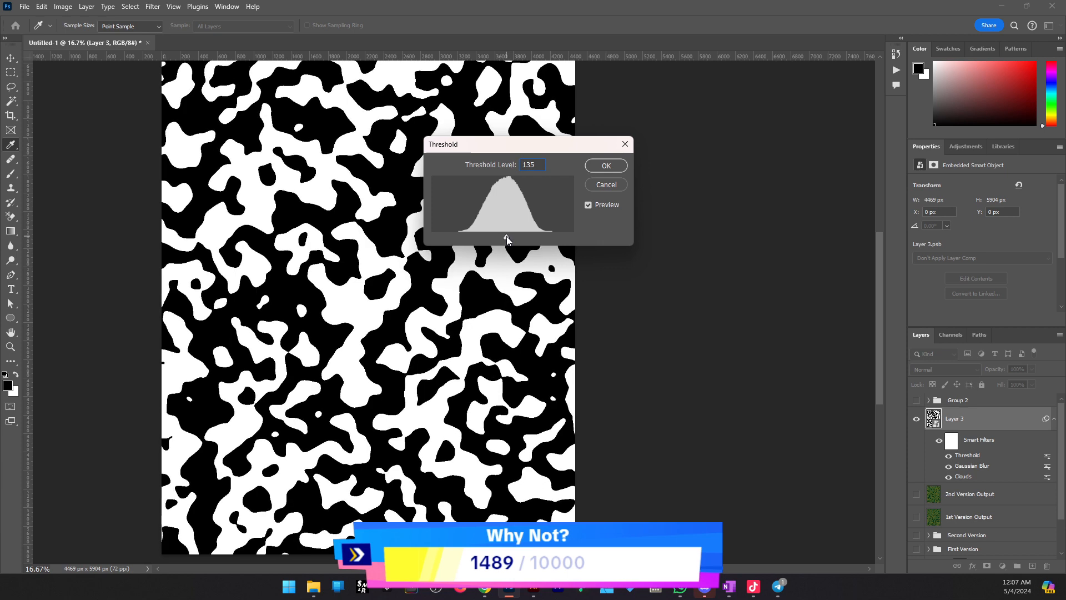
pyautogui.click(592, 168)
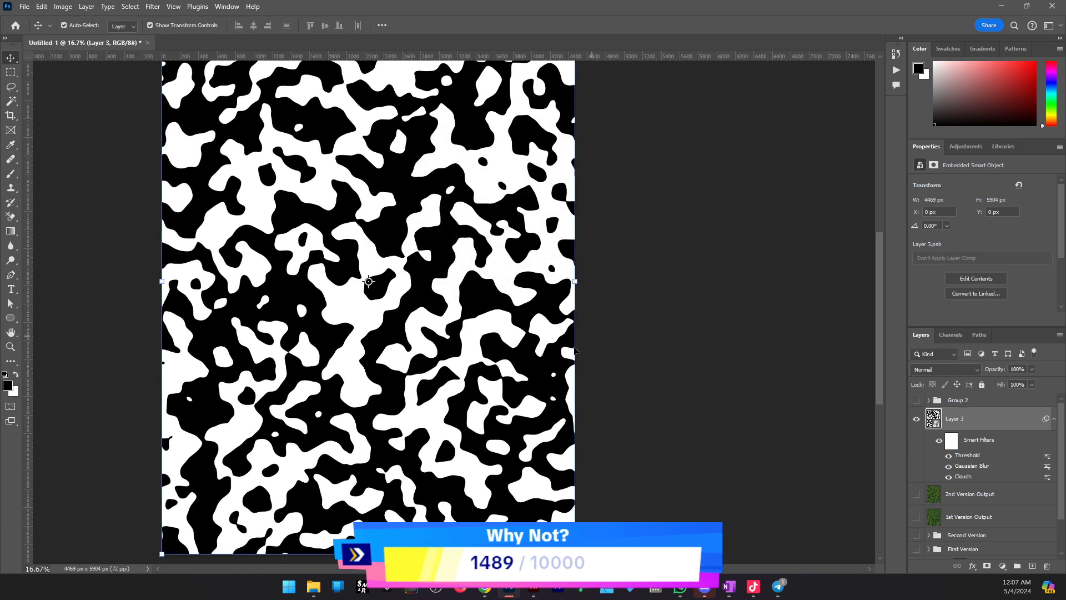
# Make Layer 3's black areas transparent by setting the Blend If current-layer black value to 2
pyautogui.press('z')
pyautogui.click(413, 311)
pyautogui.press('v')
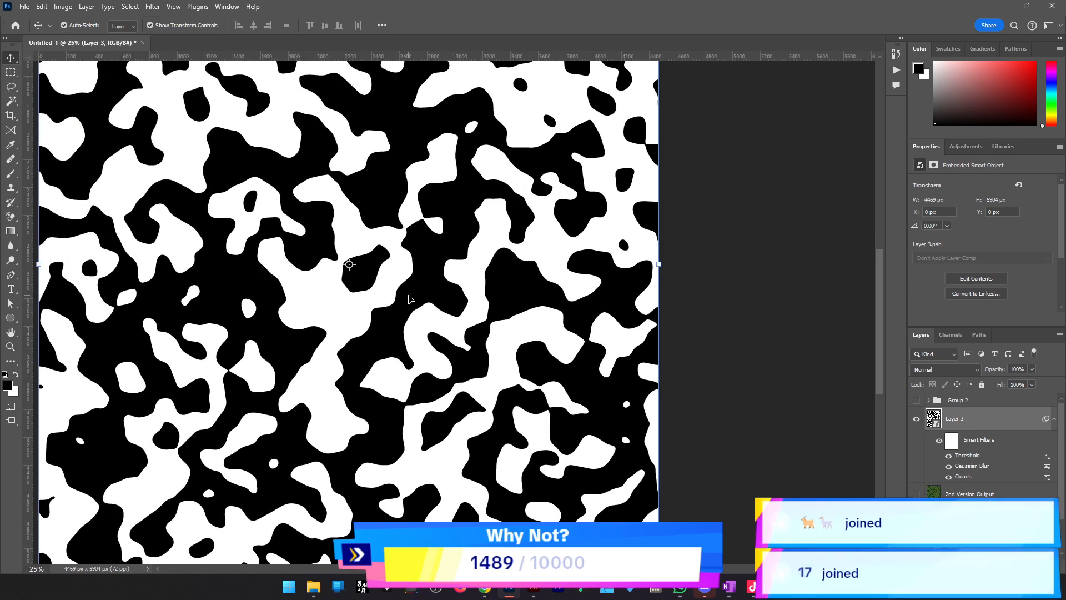
pyautogui.press('z')
pyautogui.keyDown('alt'); pyautogui.click(345, 318); pyautogui.keyUp('alt')
pyautogui.press('v')
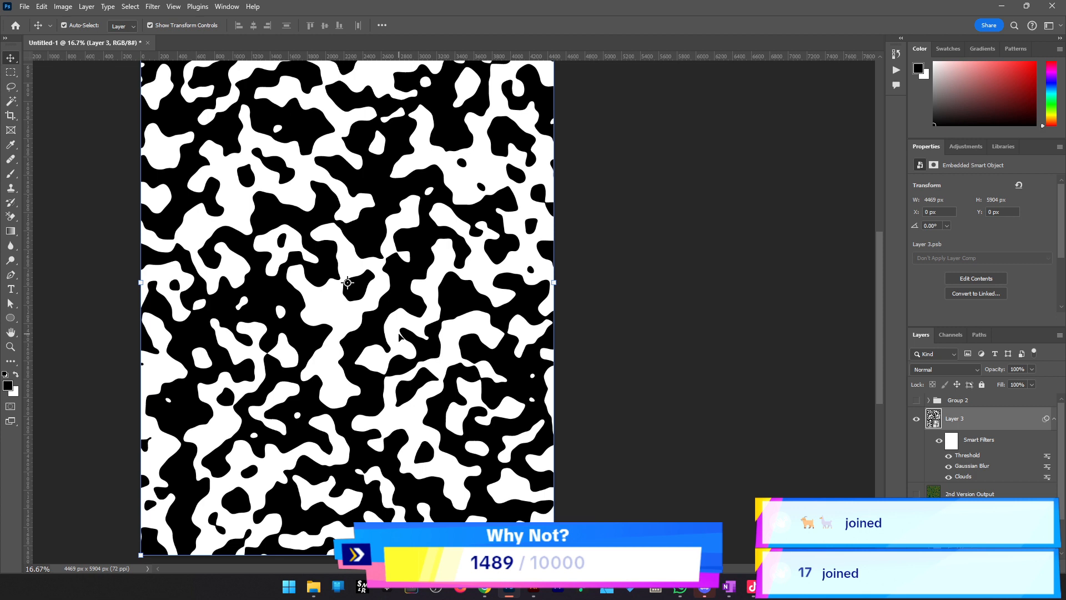
pyautogui.doubleClick(996, 422)
pyautogui.moveTo(268, 222); pyautogui.dragTo(751, 201)
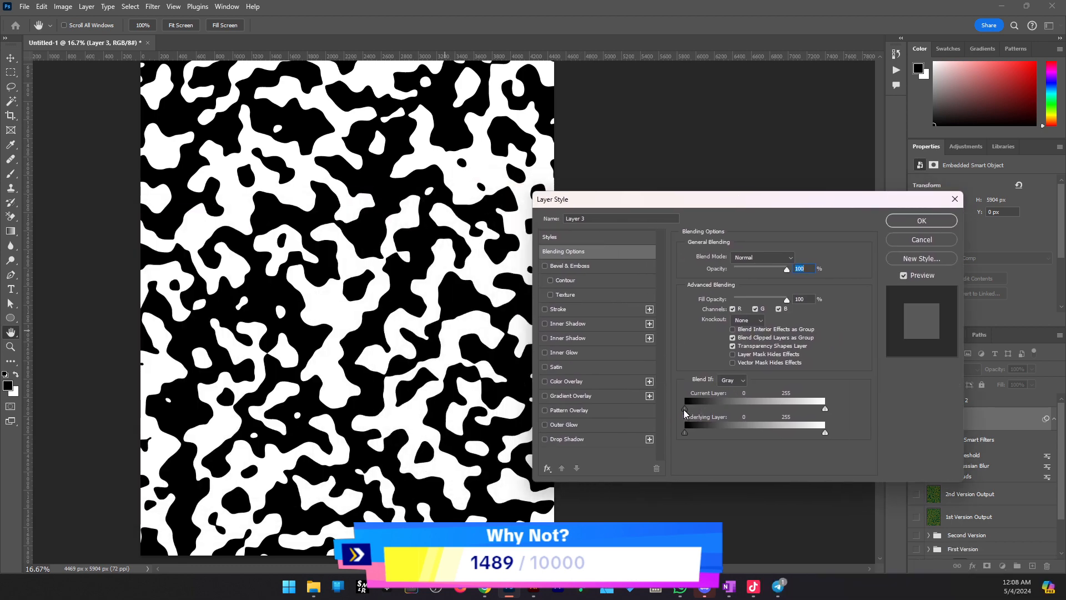
pyautogui.moveTo(685, 411); pyautogui.dragTo(687, 413)
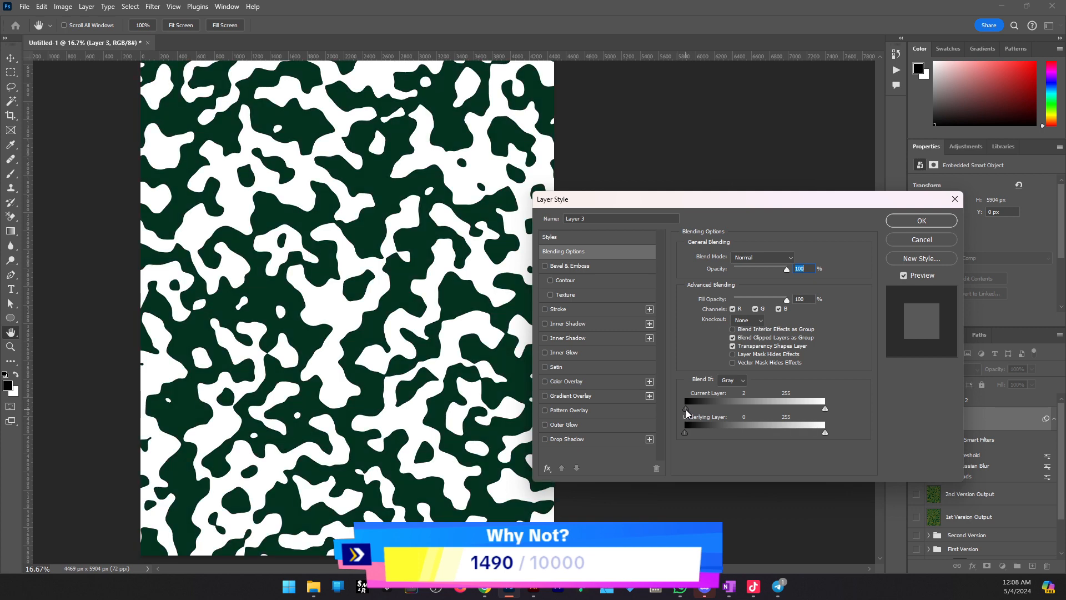
pyautogui.click(921, 221)
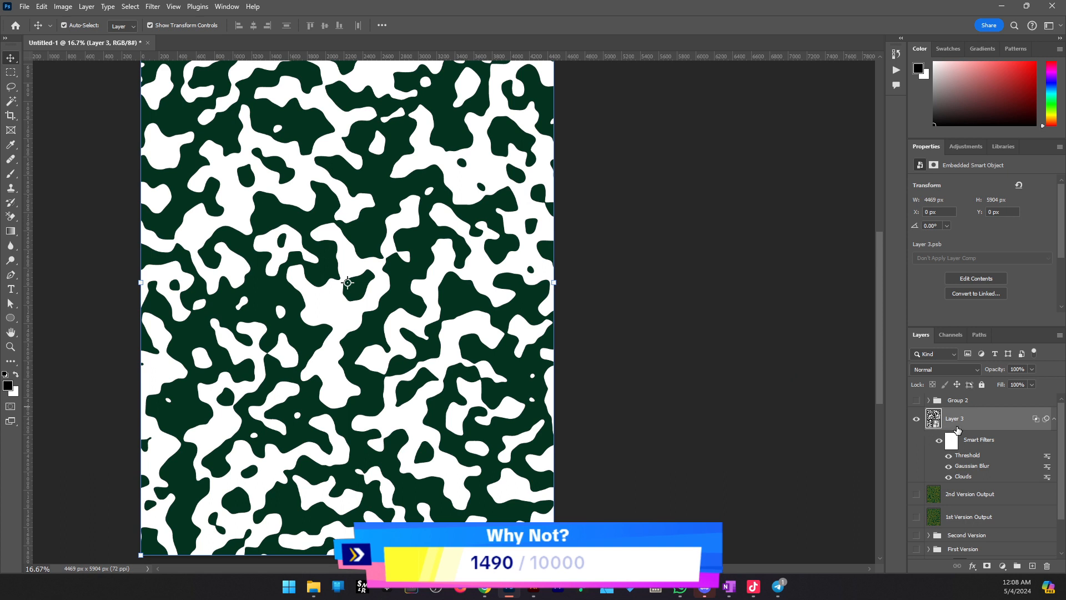
# Hide Color Fill 1 and set Layer 3's Blend If current-layer black value to 3
pyautogui.scroll(-2, 957, 430)
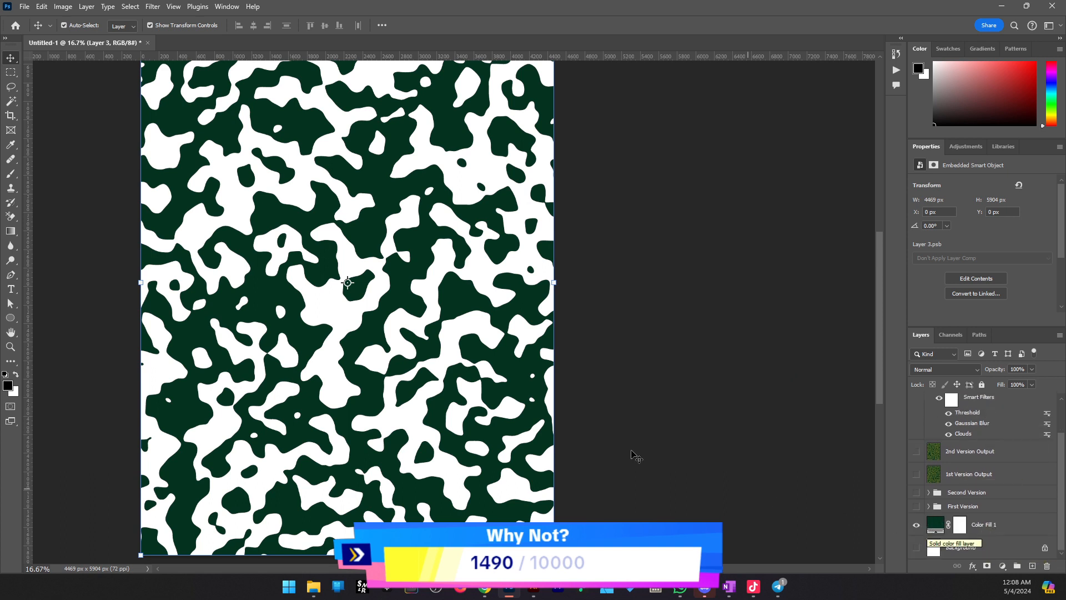
pyautogui.click(917, 526)
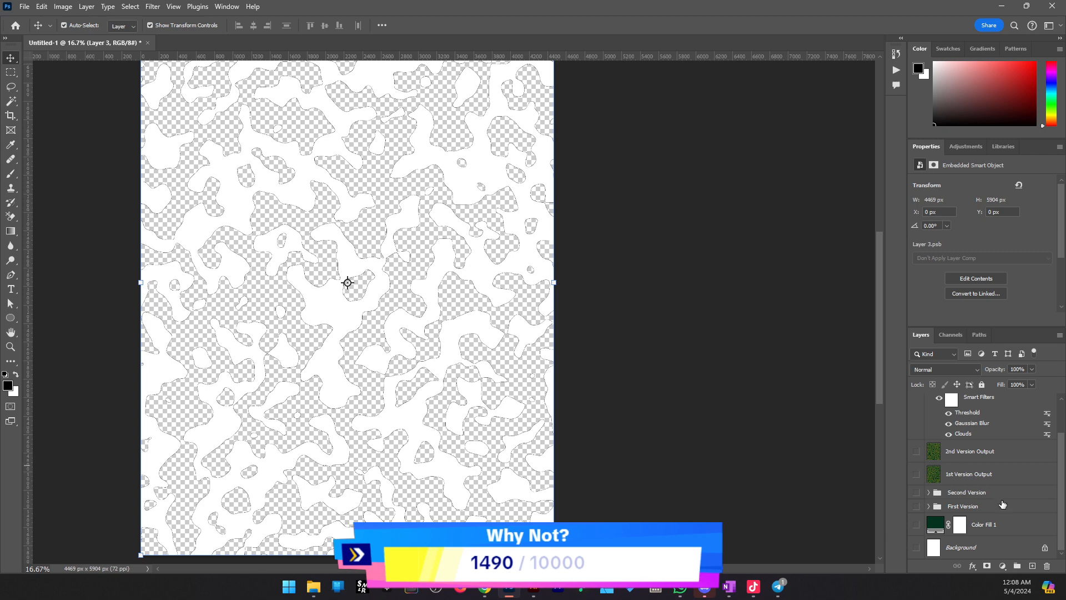
pyautogui.scroll(2, 1003, 505)
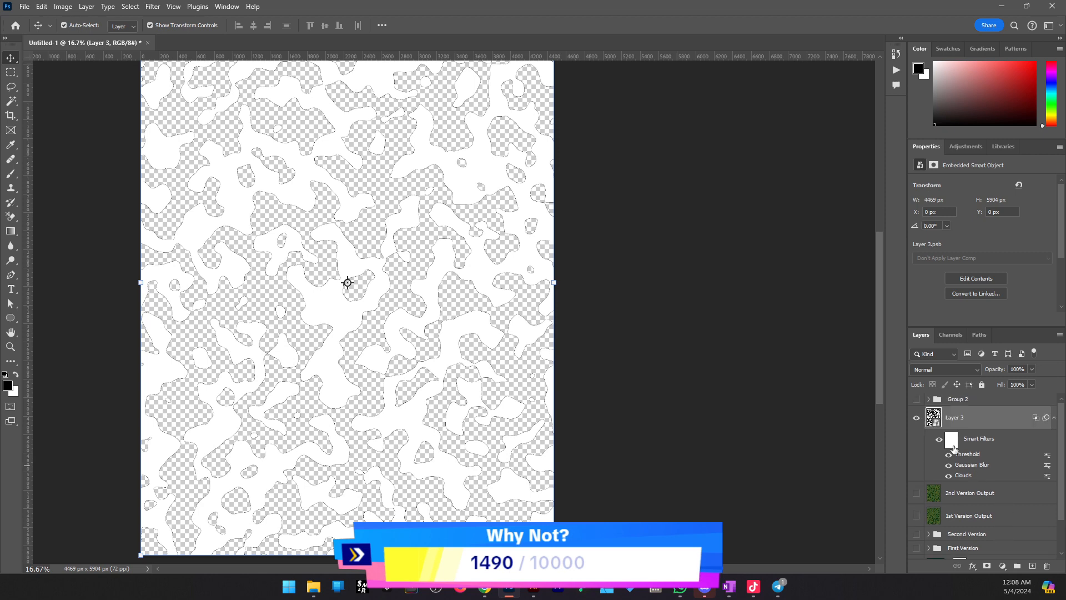
pyautogui.doubleClick(1038, 420)
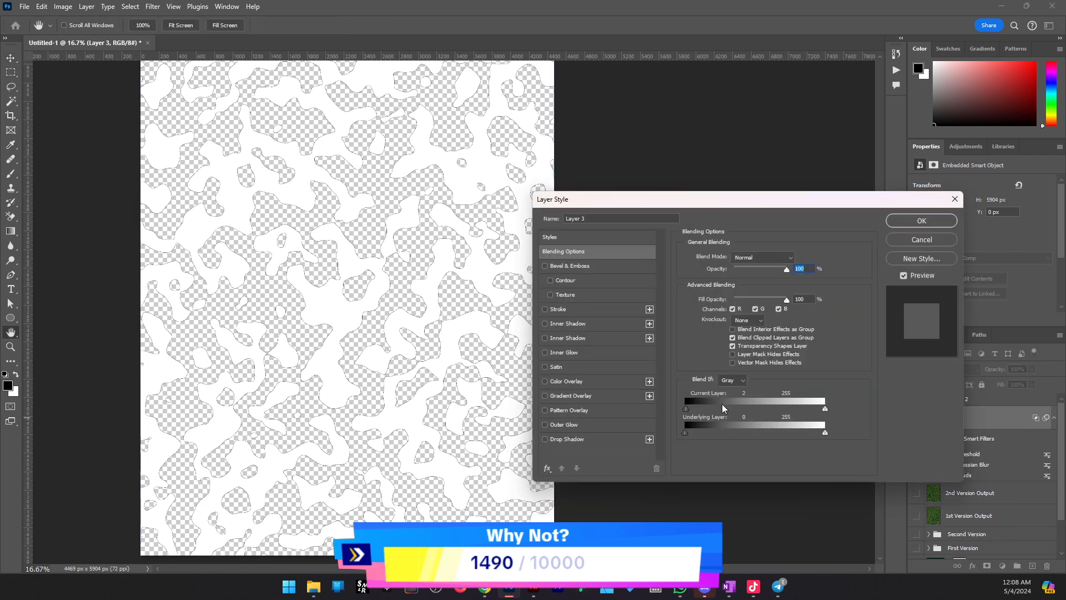
pyautogui.moveTo(688, 408); pyautogui.dragTo(684, 409)
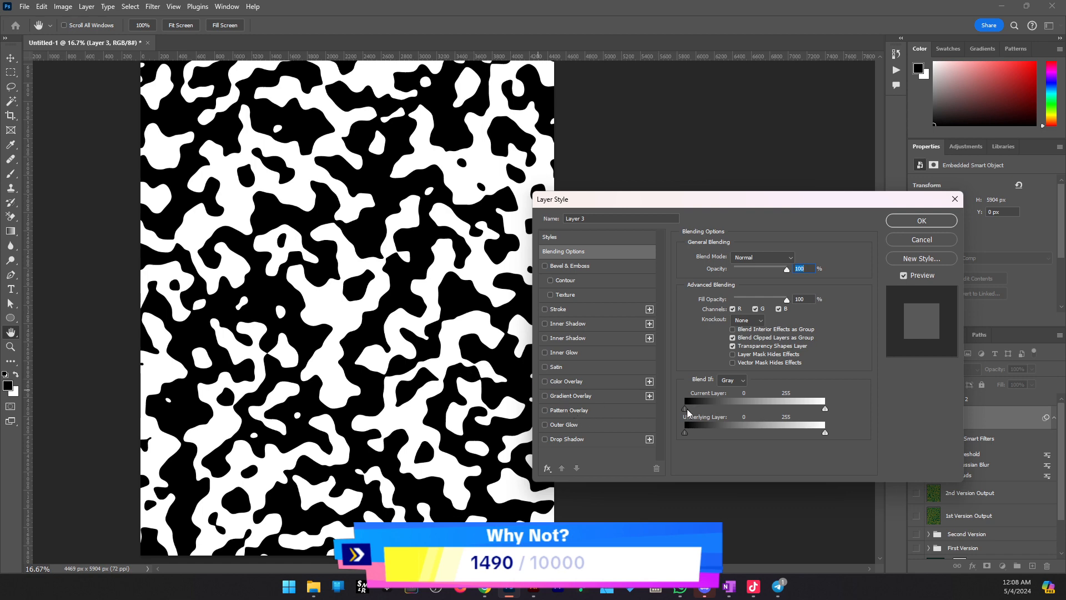
pyautogui.moveTo(684, 409); pyautogui.dragTo(686, 409)
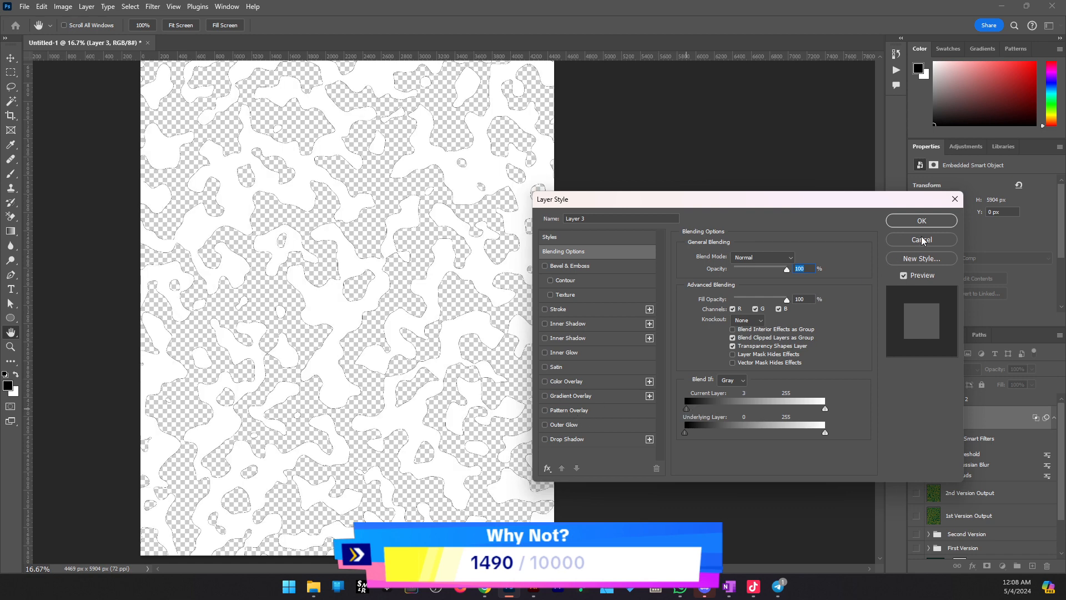
pyautogui.click(921, 221)
# Show Color Fill 1 again and change its fill colour to a light lavender purple
pyautogui.scroll(-3, 363, 382)
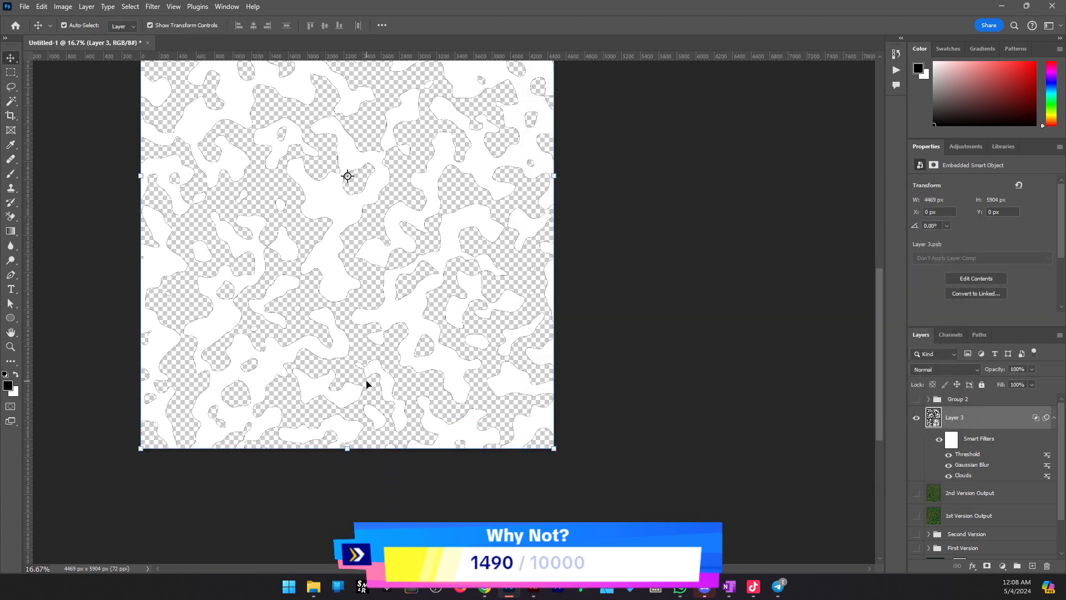
pyautogui.scroll(-1, 564, 383)
pyautogui.scroll(-2, 1000, 483)
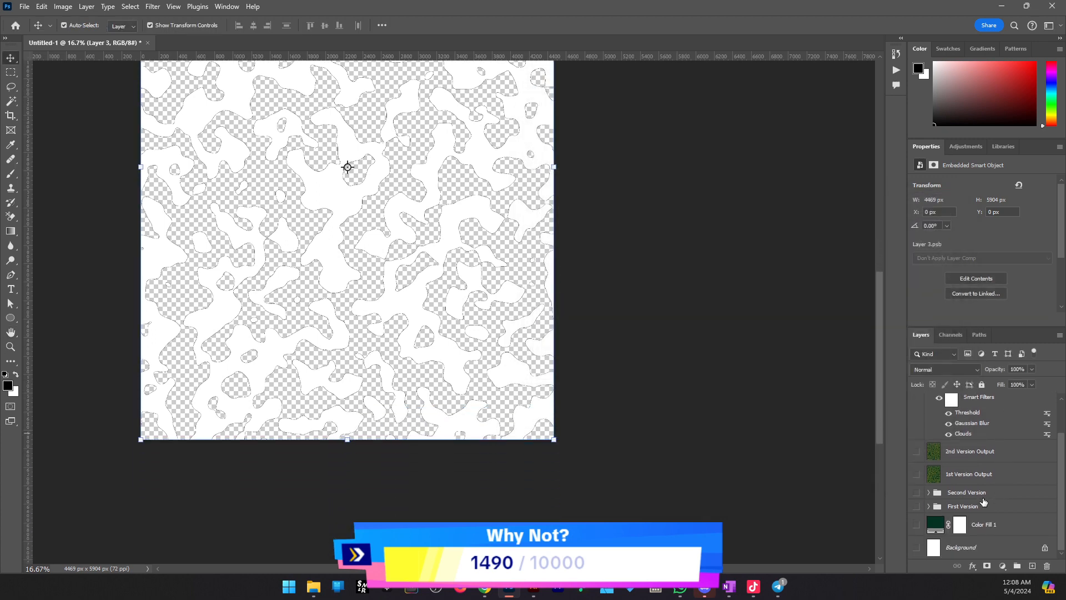
pyautogui.click(917, 525)
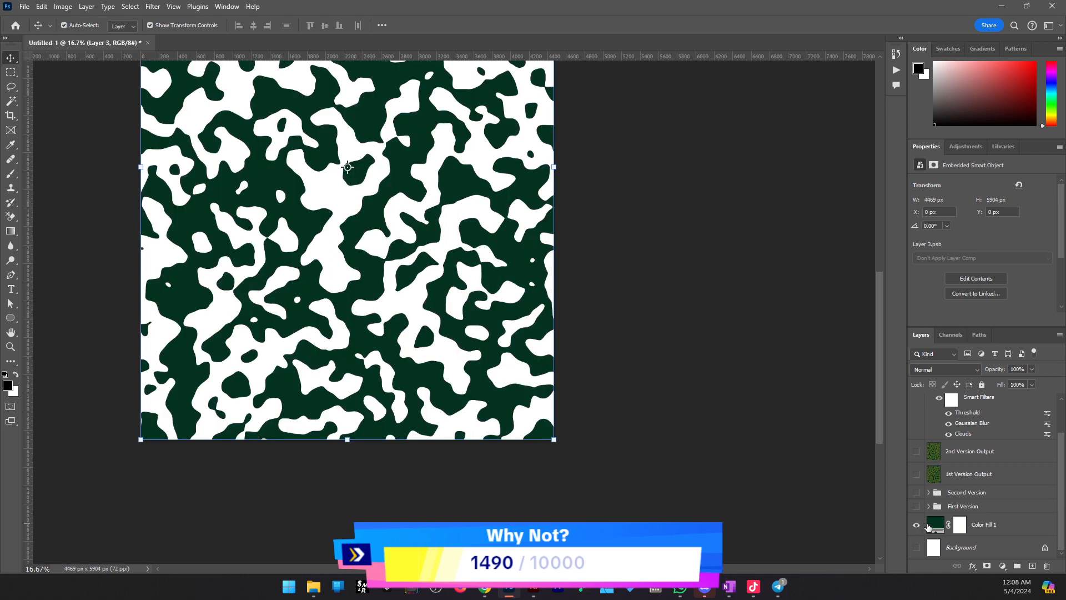
pyautogui.doubleClick(936, 524)
pyautogui.moveTo(869, 444); pyautogui.dragTo(869, 372)
pyautogui.click(805, 426)
pyautogui.moveTo(805, 426)
pyautogui.mouseDown()
pyautogui.moveTo(789, 403)
pyautogui.moveTo(827, 384)
pyautogui.moveTo(741, 377)
pyautogui.moveTo(758, 387)
pyautogui.mouseUp()
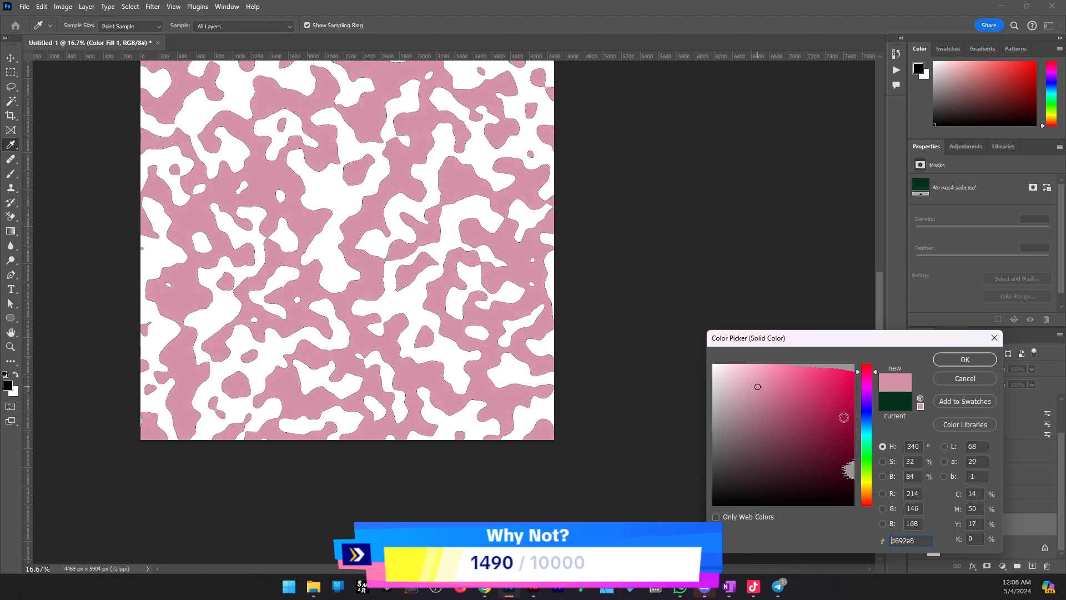
pyautogui.moveTo(867, 394)
pyautogui.mouseDown()
pyautogui.moveTo(865, 414)
pyautogui.moveTo(867, 404)
pyautogui.mouseUp()
pyautogui.moveTo(765, 390); pyautogui.dragTo(740, 385)
pyautogui.click(944, 361)
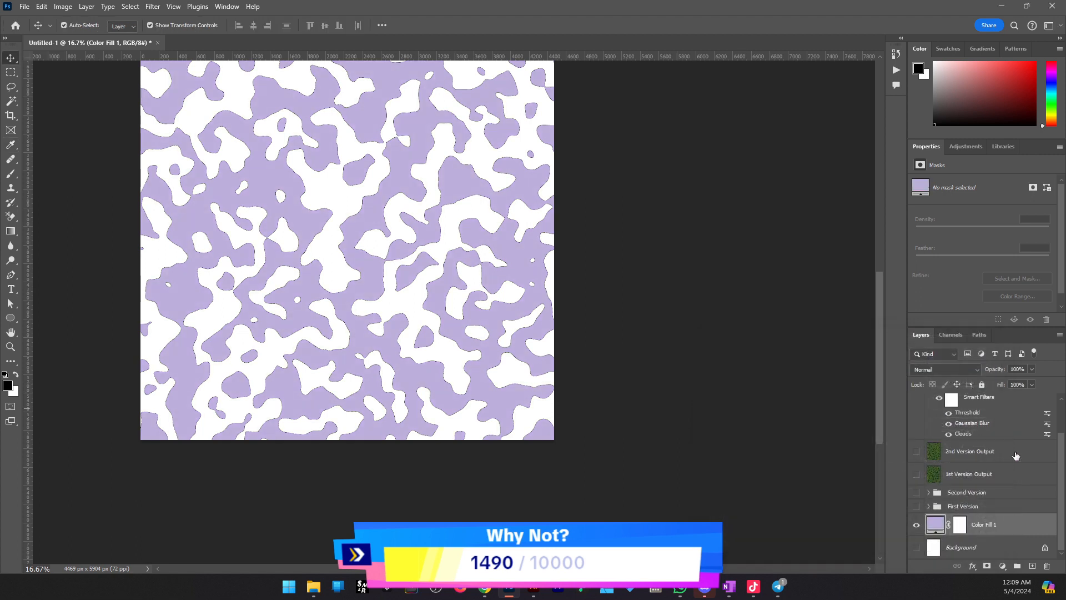
# Colorize Layer 3 with a Hue/Saturation adjustment at hue 220, saturation 54 and lightness -21
pyautogui.scroll(2, 983, 463)
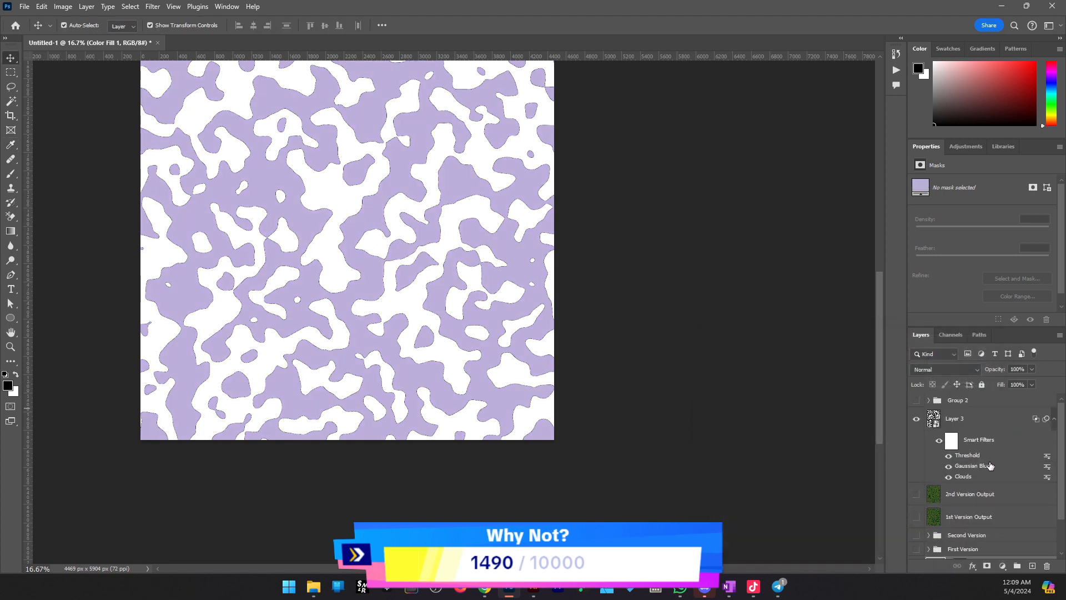
pyautogui.click(980, 425)
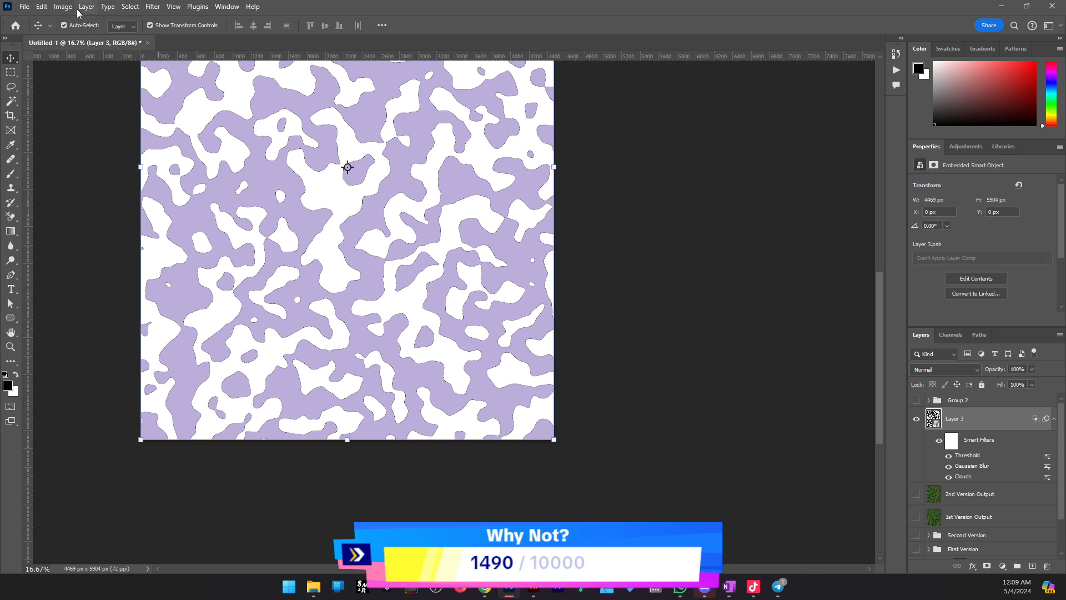
pyautogui.click(60, 8)
pyautogui.moveTo(88, 36)
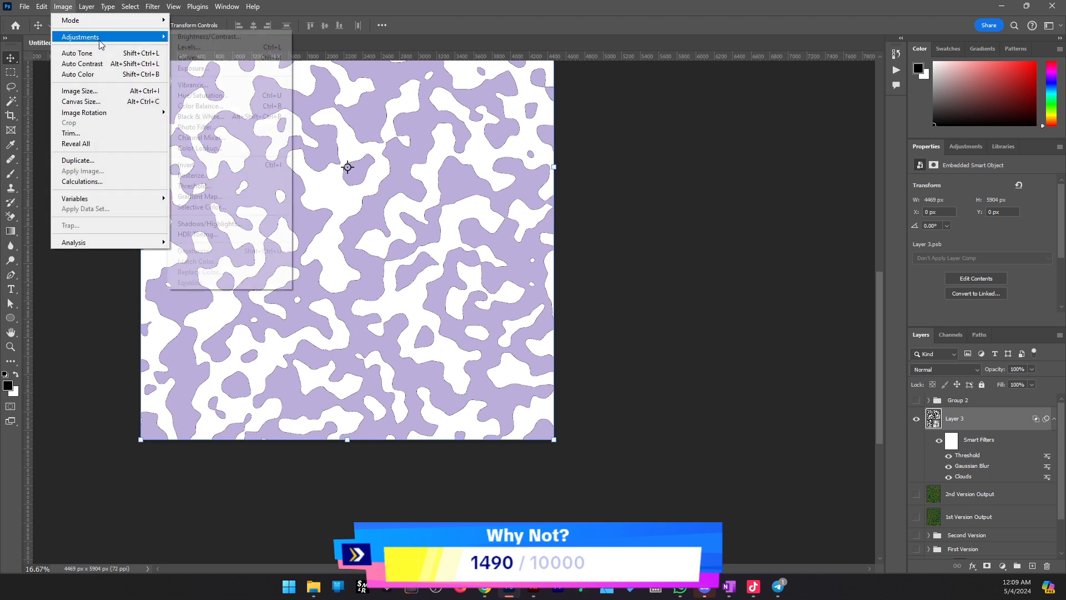
pyautogui.click(232, 98)
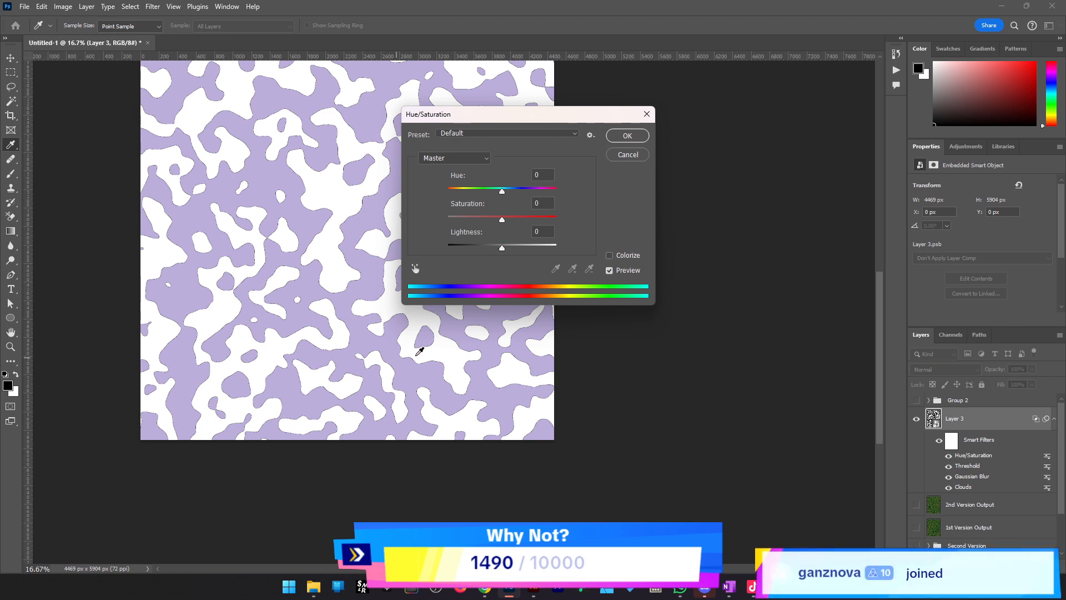
pyautogui.click(610, 256)
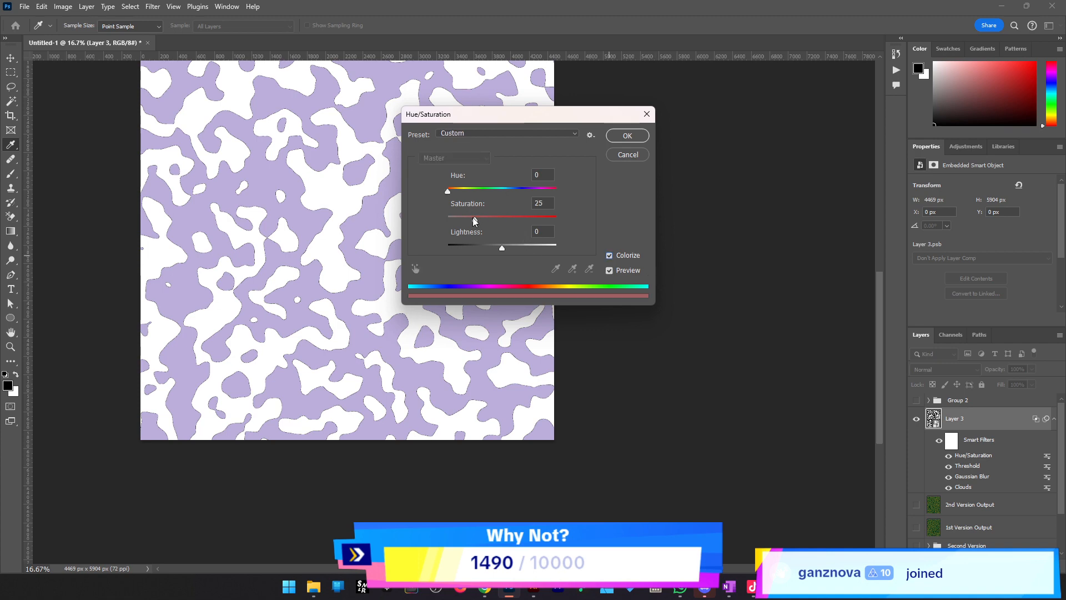
pyautogui.moveTo(506, 248); pyautogui.dragTo(489, 248)
pyautogui.moveTo(448, 191); pyautogui.dragTo(514, 192)
pyautogui.click(514, 194)
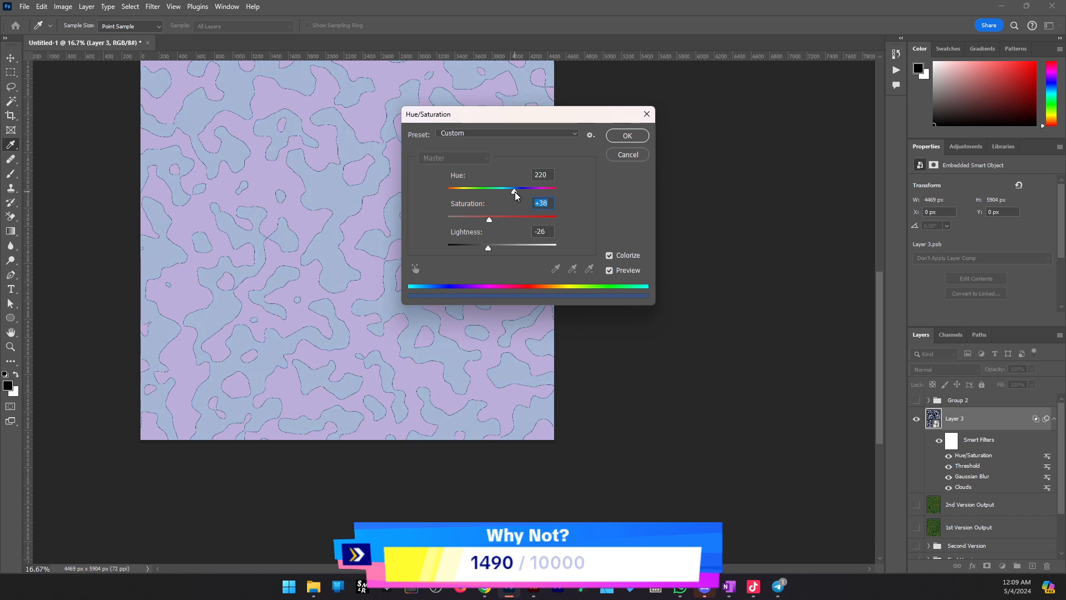
pyautogui.moveTo(496, 241)
pyautogui.mouseDown()
pyautogui.moveTo(550, 243)
pyautogui.moveTo(486, 246)
pyautogui.moveTo(507, 217)
pyautogui.moveTo(498, 248)
pyautogui.mouseUp()
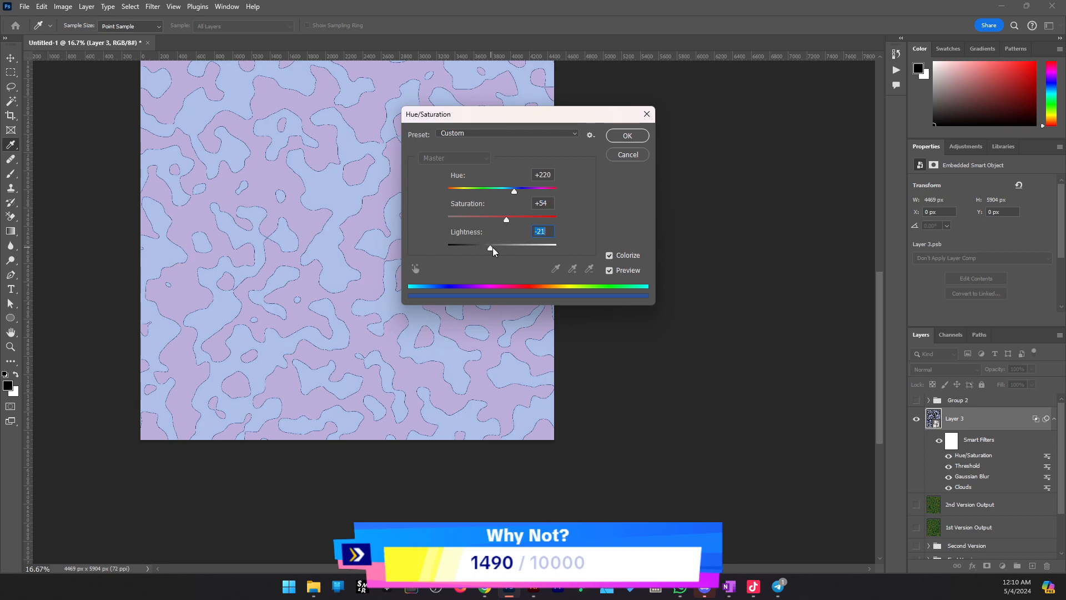
pyautogui.moveTo(491, 246); pyautogui.dragTo(490, 246)
pyautogui.click(621, 137)
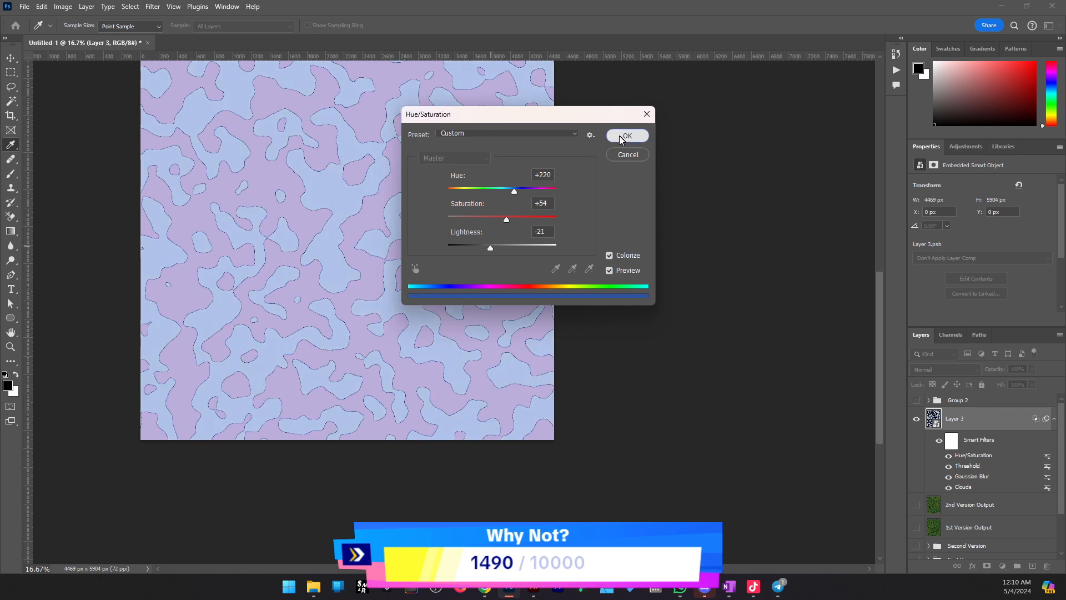
pyautogui.press('v')
# Duplicate Layer 3 and rerun the copy's Clouds smart filter to generate a different pattern
pyautogui.scroll(1, 441, 316)
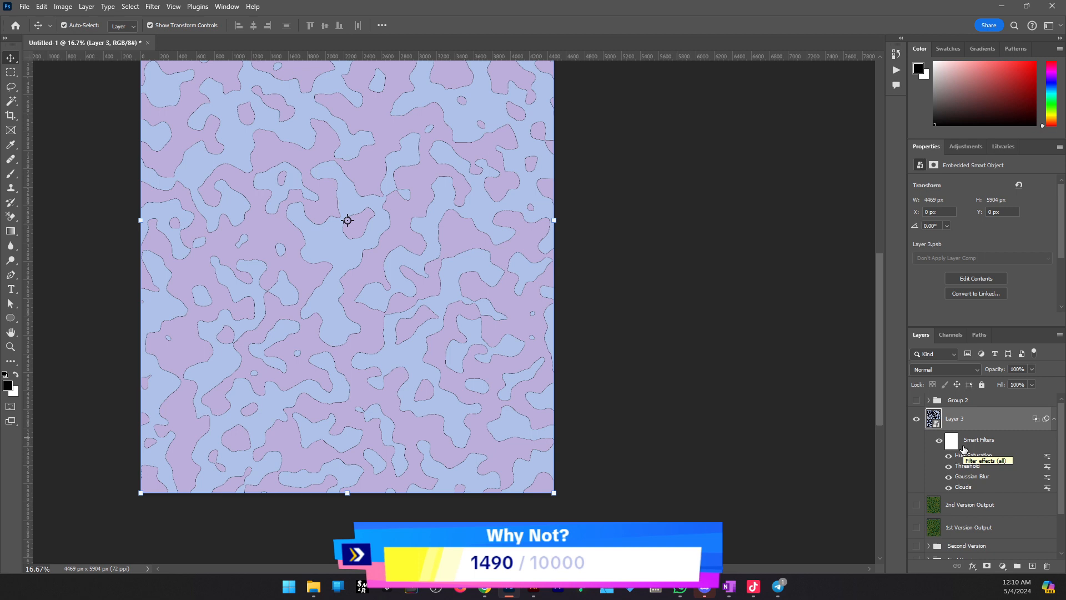
pyautogui.press('ctrl')
pyautogui.hotkey('ctrl', 'j')
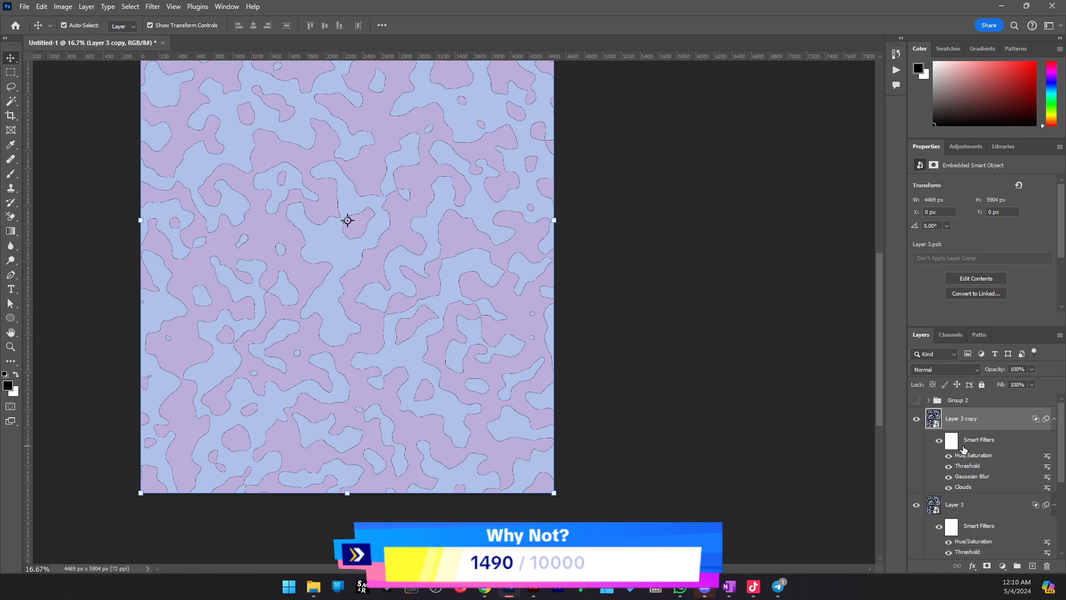
pyautogui.scroll(-1, 963, 451)
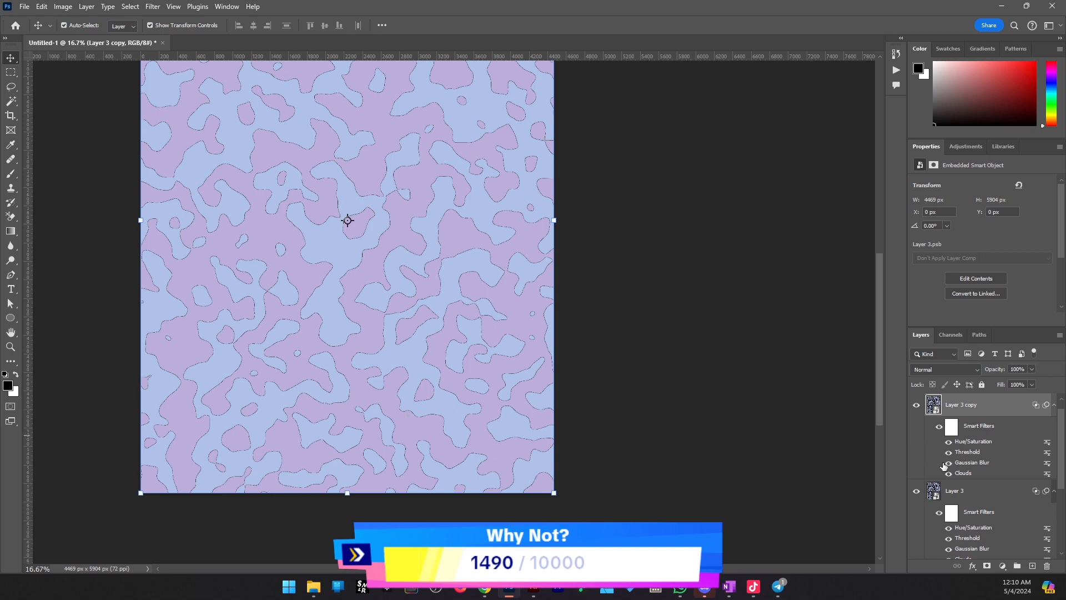
pyautogui.doubleClick(969, 475)
pyautogui.click(543, 225)
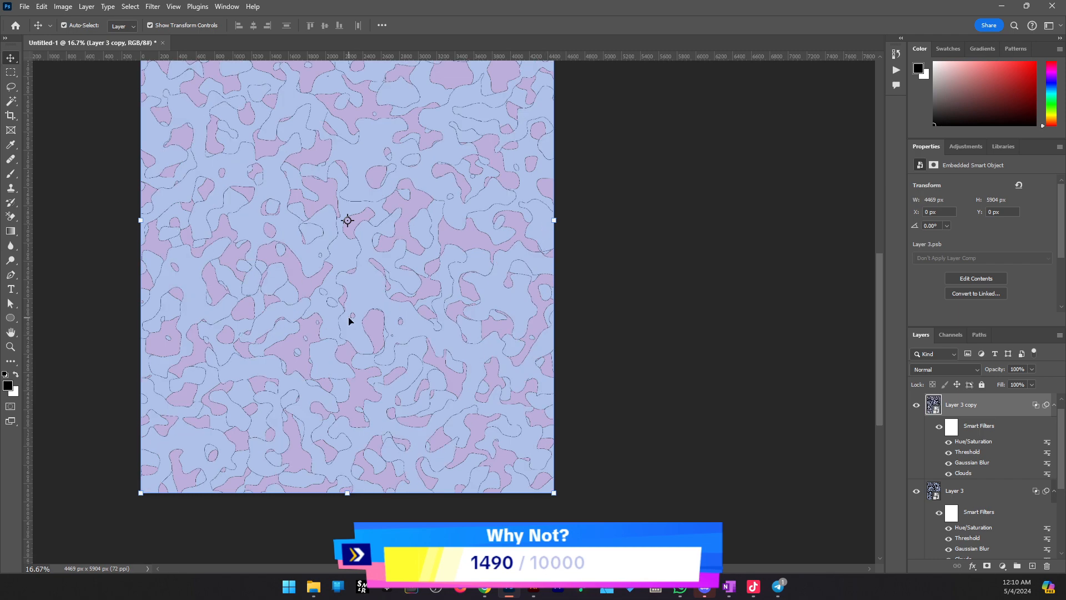
# Set the Gaussian Blur radius on Layer 3 copy to 19.4 pixels
pyautogui.doubleClick(978, 462)
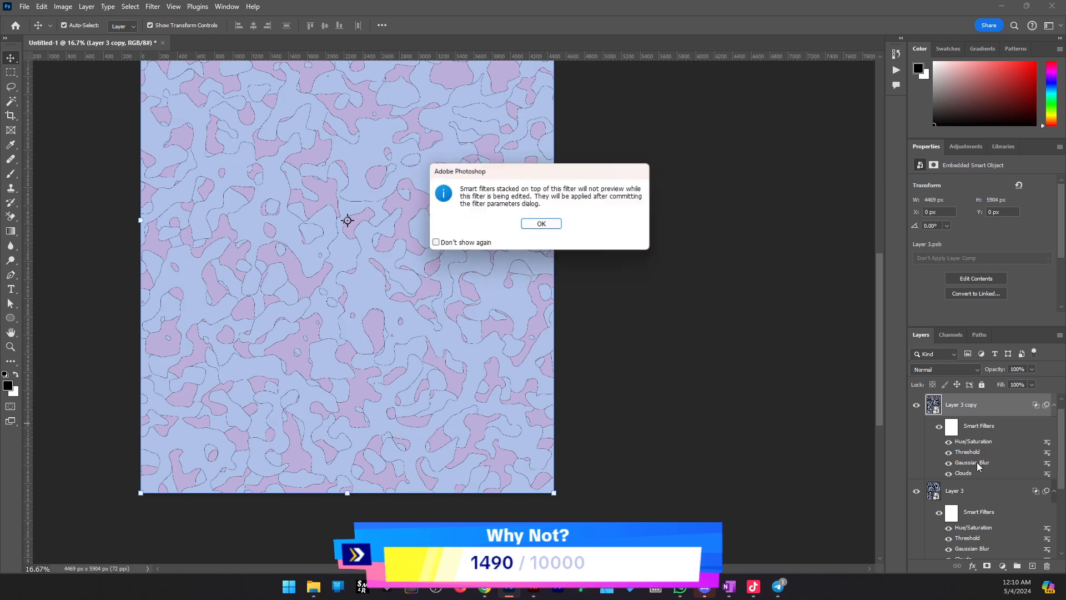
pyautogui.click(537, 225)
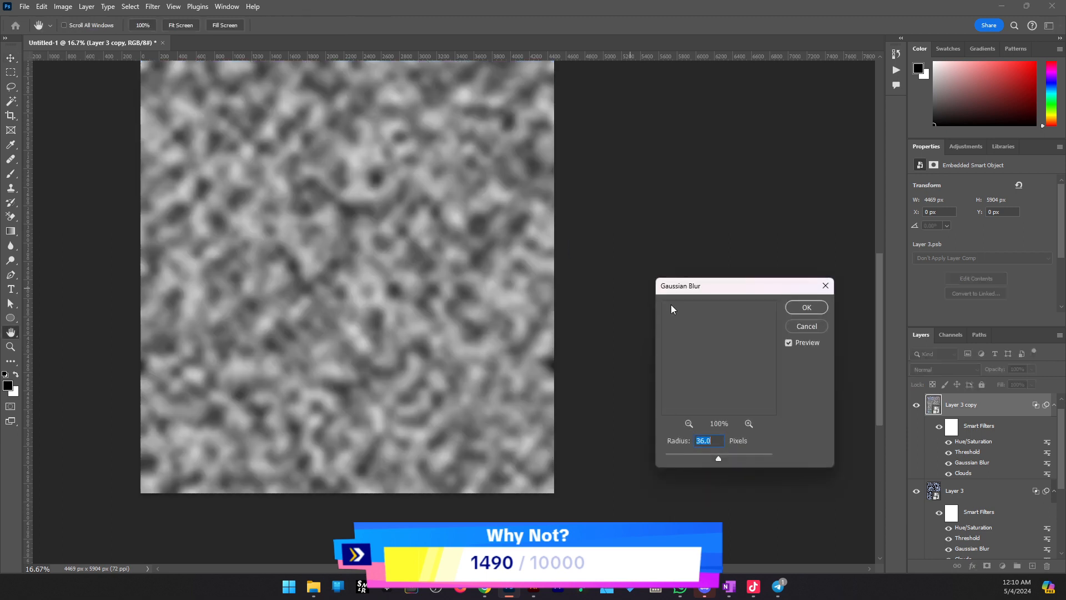
pyautogui.moveTo(712, 456); pyautogui.dragTo(710, 455)
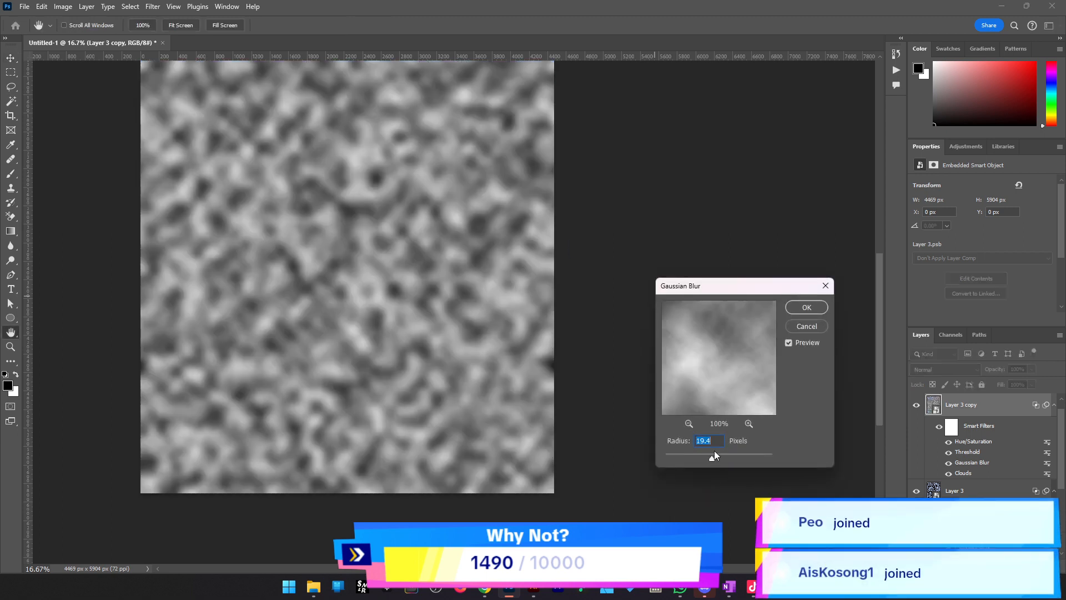
pyautogui.click(794, 307)
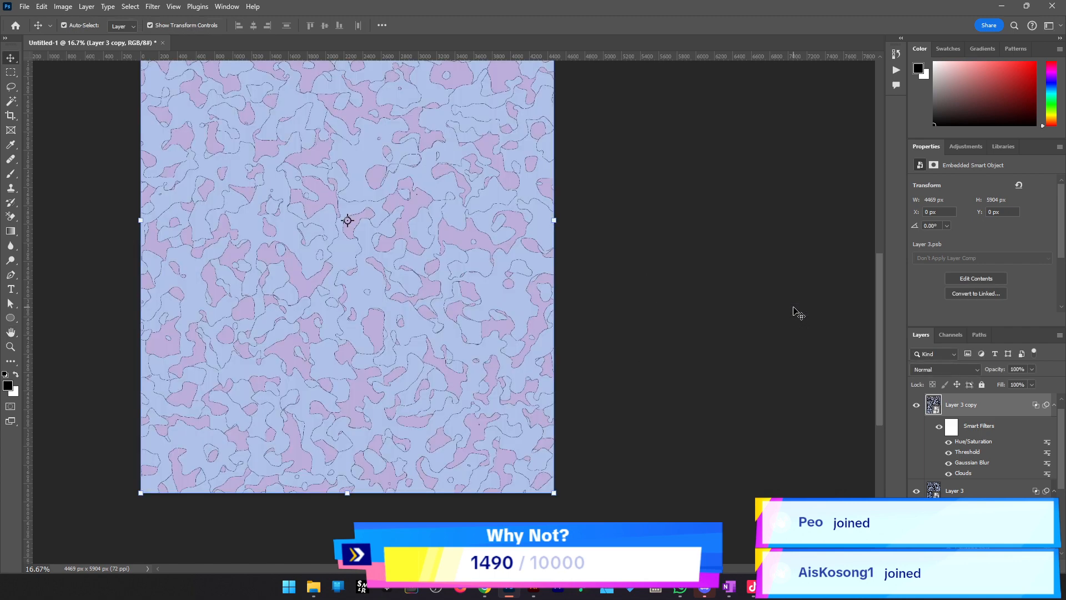
# Raise the Threshold level on Layer 3 copy to 161 to make its shapes smaller
pyautogui.doubleClick(971, 453)
pyautogui.click(537, 228)
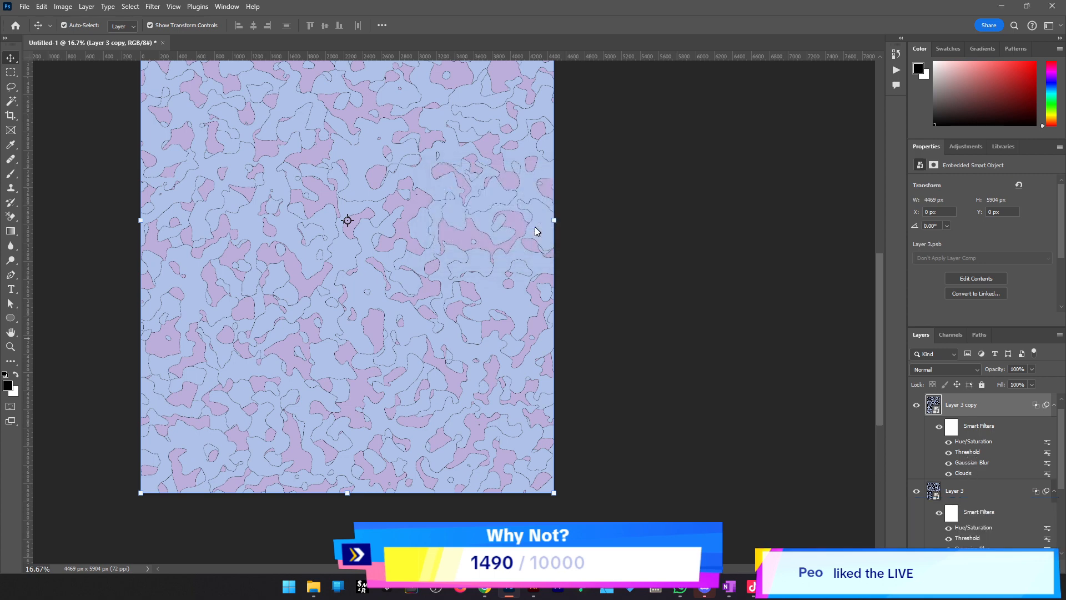
pyautogui.moveTo(508, 239); pyautogui.dragTo(522, 239)
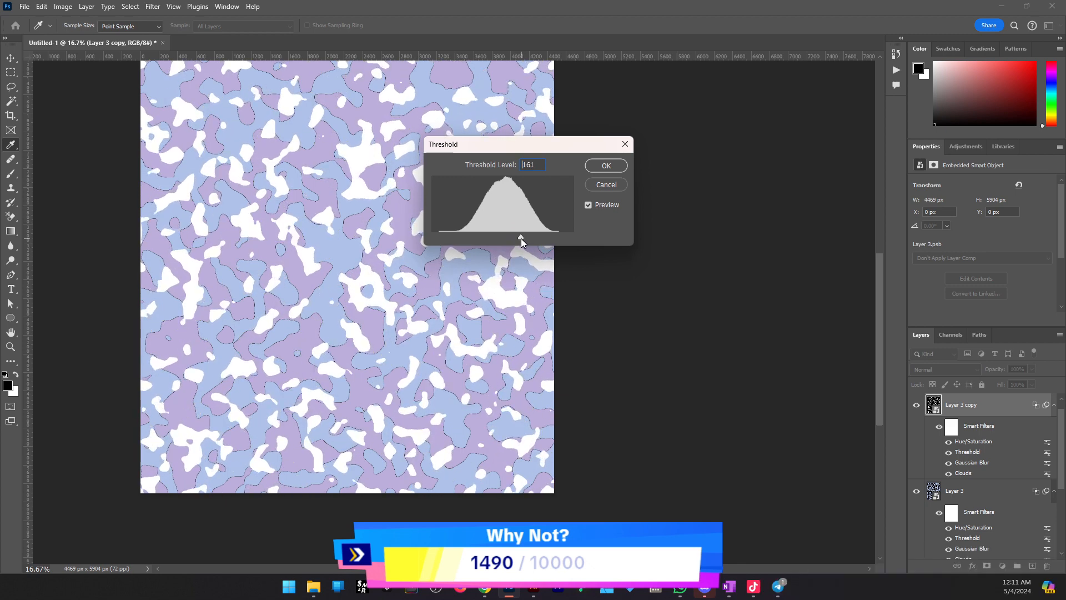
pyautogui.click(606, 165)
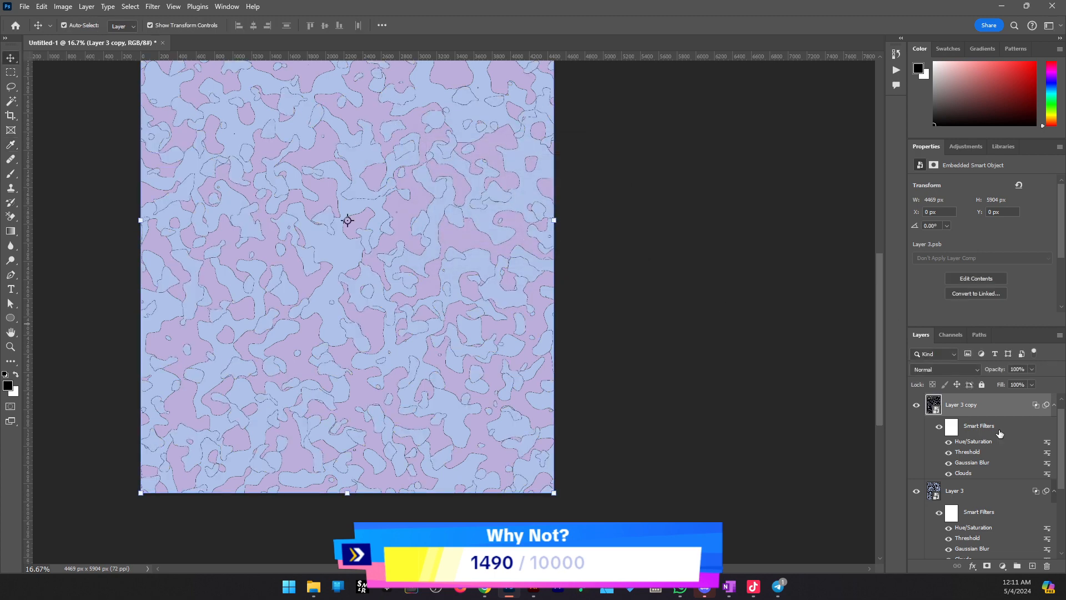
# Recolour Layer 3 copy through its Hue/Saturation filter with hue 235, saturation 57 and lightness -27
pyautogui.doubleClick(971, 441)
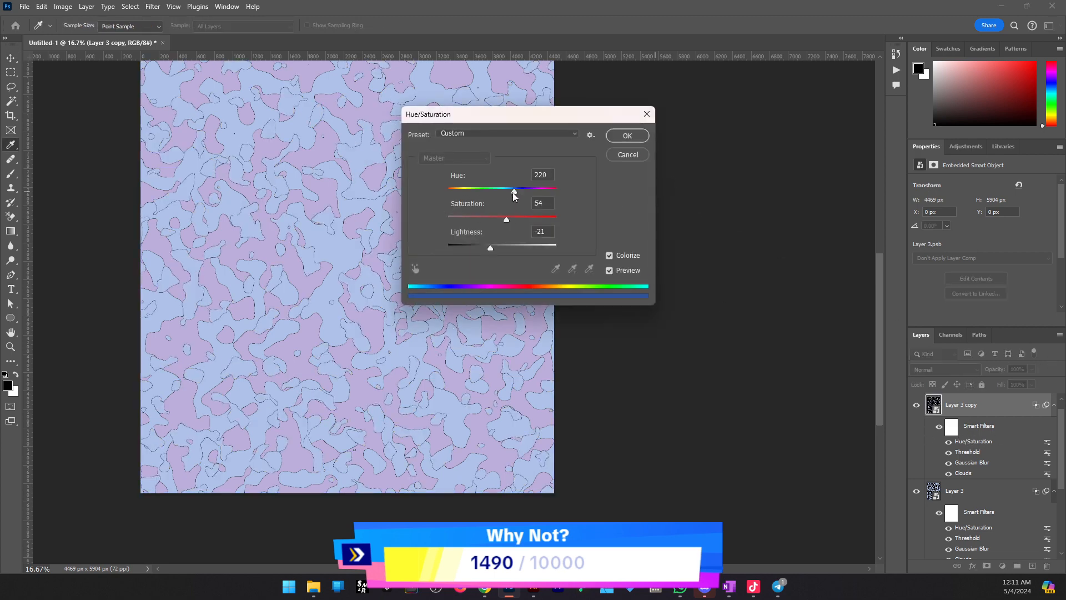
pyautogui.moveTo(513, 193); pyautogui.dragTo(519, 193)
pyautogui.moveTo(489, 244); pyautogui.dragTo(512, 212)
pyautogui.moveTo(485, 248); pyautogui.dragTo(489, 247)
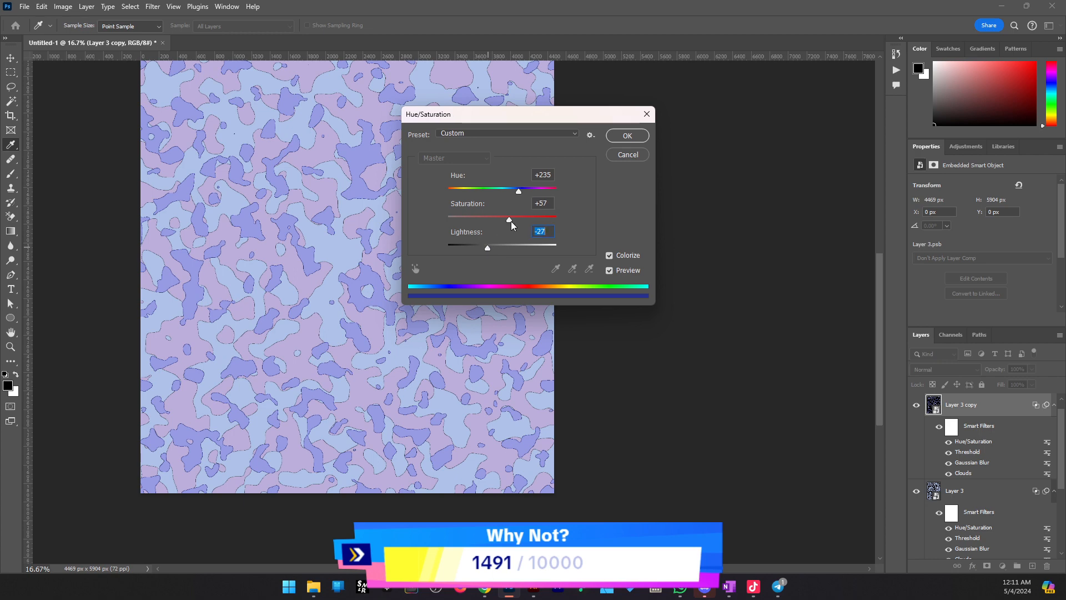
pyautogui.click(627, 135)
pyautogui.press('v')
pyautogui.scroll(3, 333, 325)
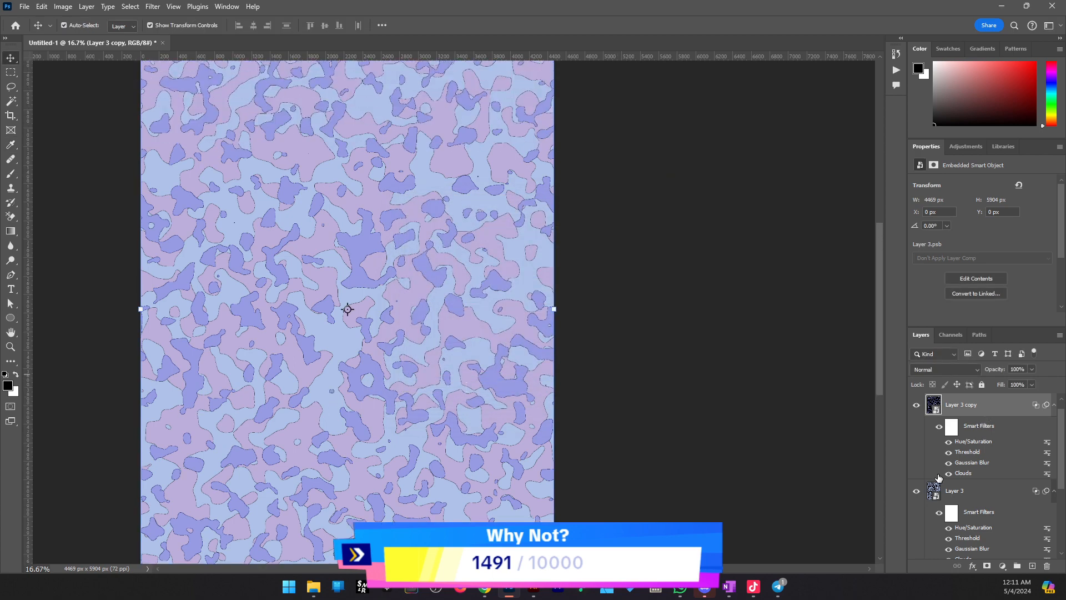
# Try clipping Layer 3 copy to Layer 3, and release the clipping mask
pyautogui.scroll(-1, 938, 472)
pyautogui.scroll(2, 938, 472)
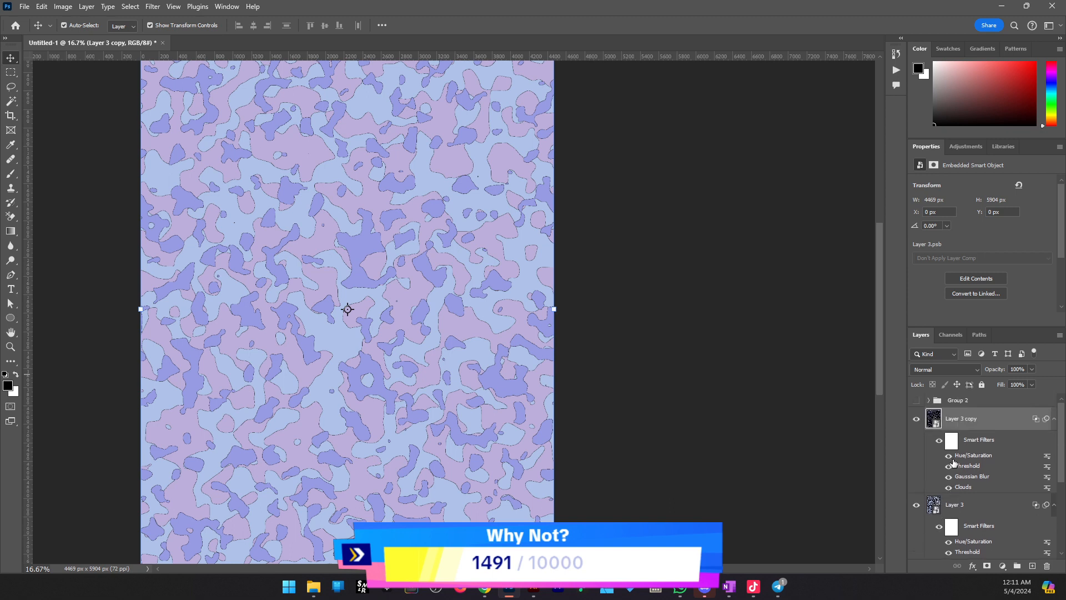
pyautogui.keyDown('alt'); pyautogui.click(935, 493); pyautogui.keyUp('alt')
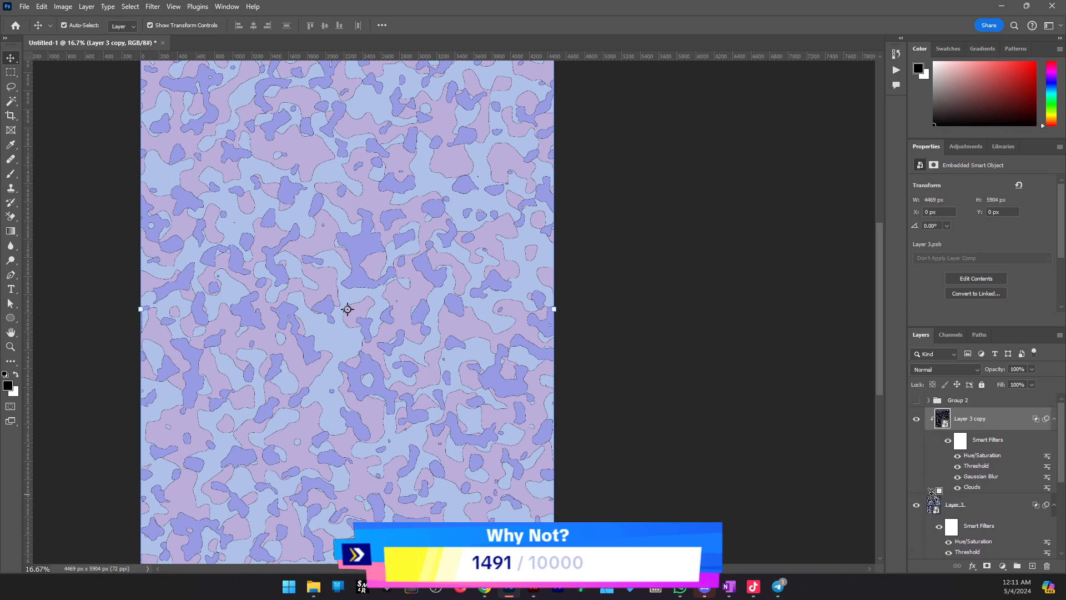
pyautogui.scroll(-2, 950, 482)
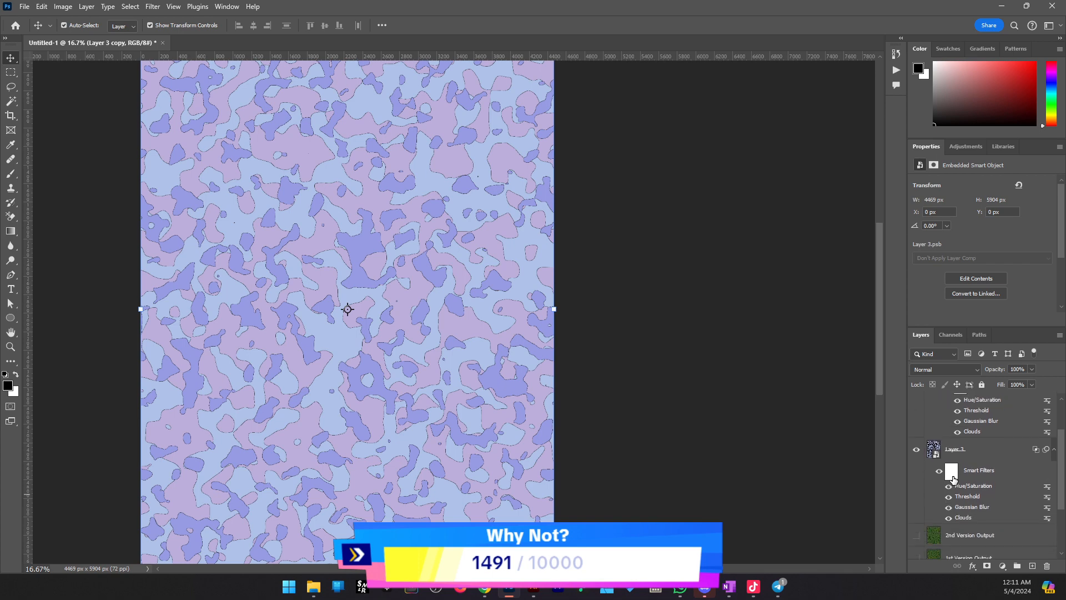
pyautogui.scroll(1, 948, 460)
pyautogui.keyDown('alt'); pyautogui.click(948, 463); pyautogui.keyUp('alt')
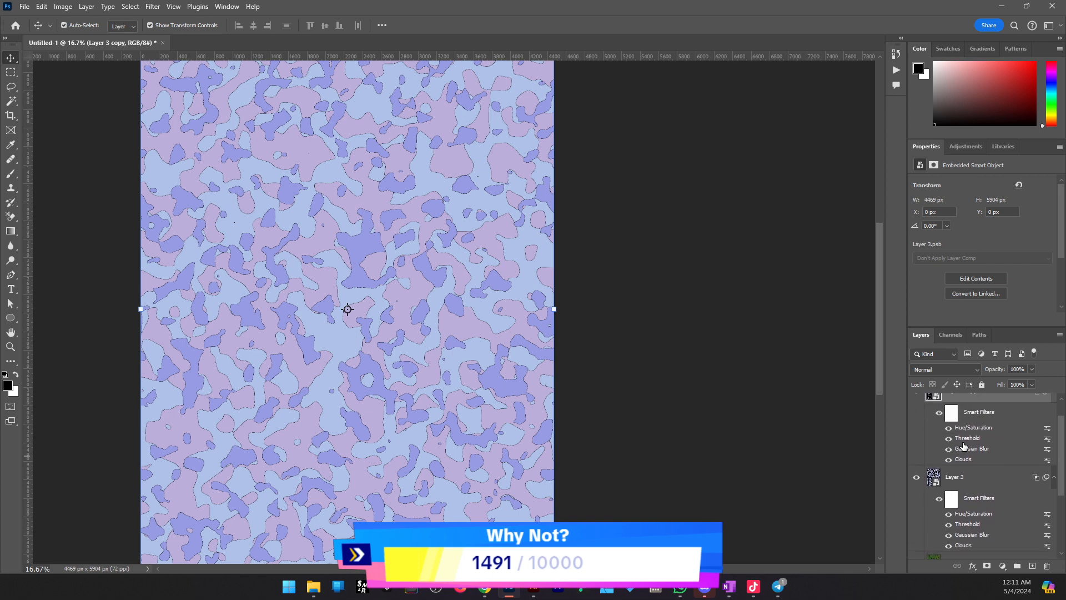
pyautogui.scroll(1, 964, 445)
pyautogui.press('z')
pyautogui.keyDown('alt'); pyautogui.click(371, 338); pyautogui.keyUp('alt')
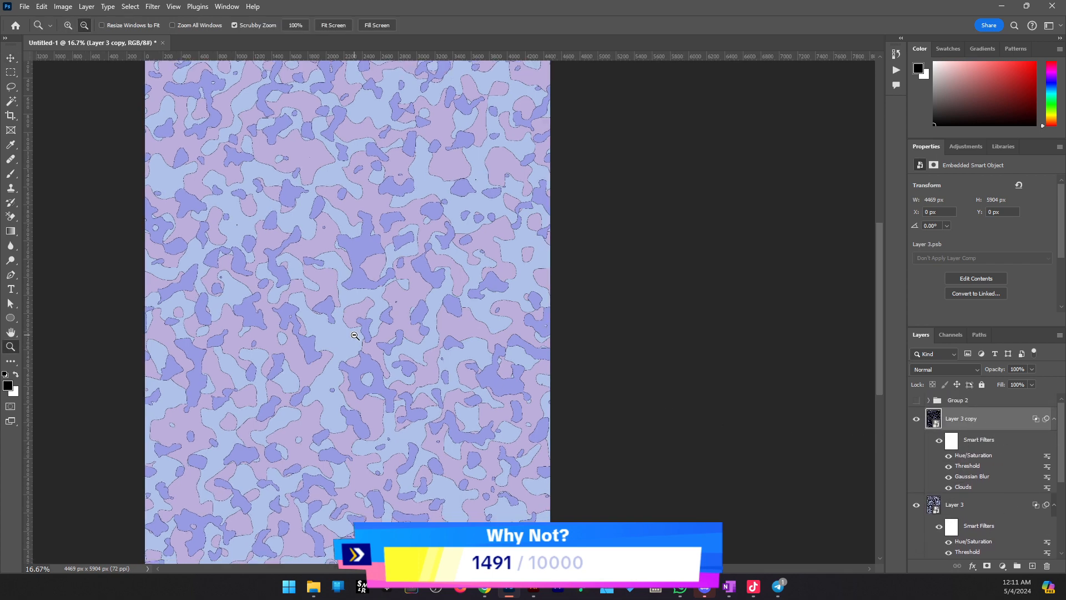
pyautogui.press('v')
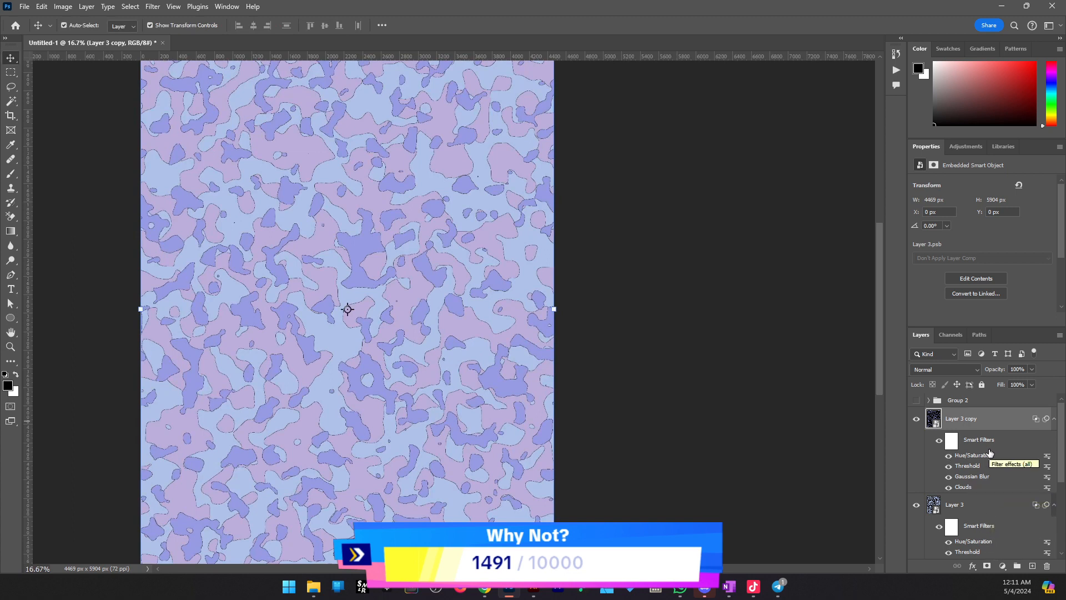
pyautogui.scroll(-1, 989, 452)
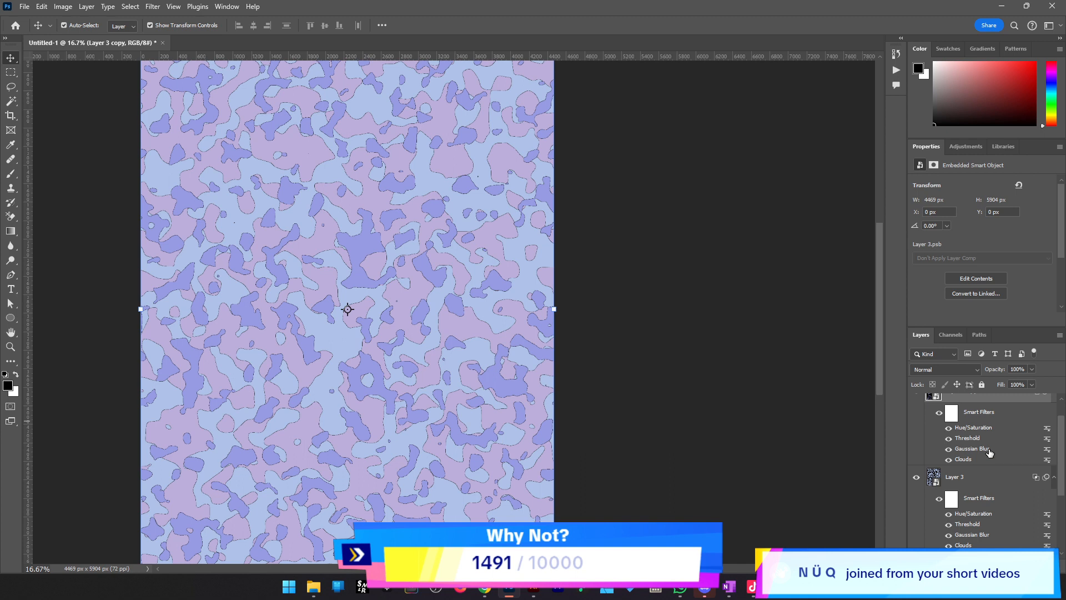
pyautogui.scroll(1, 990, 453)
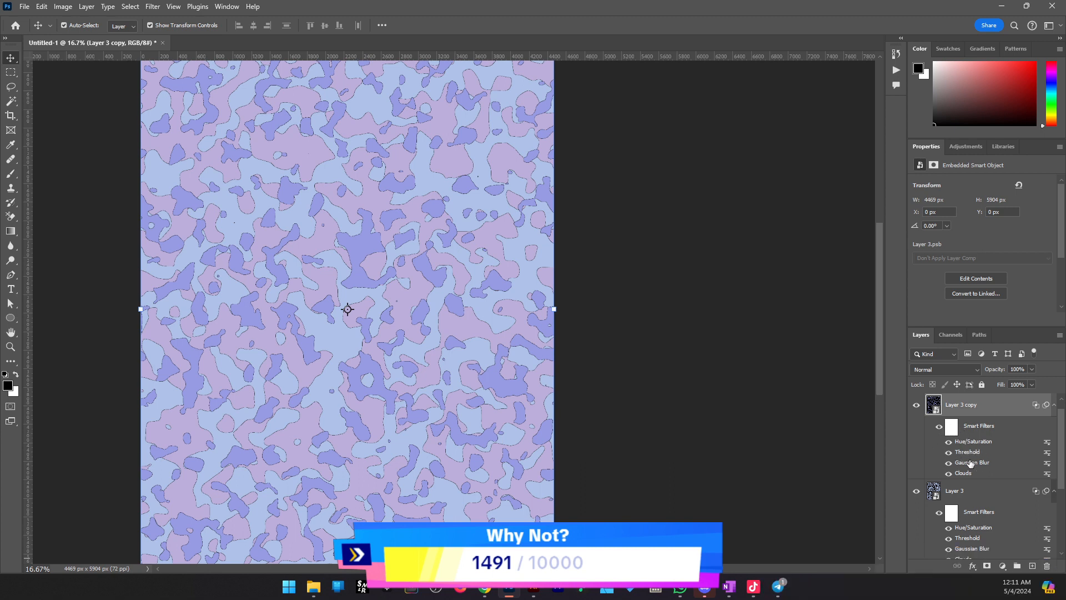
# Duplicate Layer 3 copy and re-render the duplicate's Clouds filter twice to get a different random shape pattern
pyautogui.scroll(1, 1002, 463)
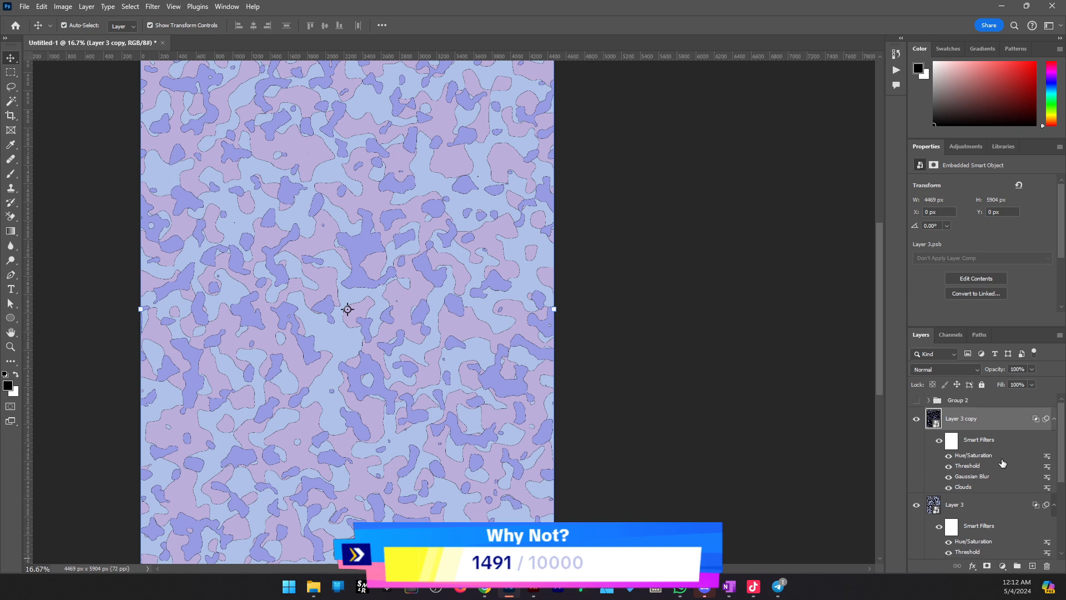
pyautogui.hotkey('ctrl', 'j')
pyautogui.doubleClick(964, 487)
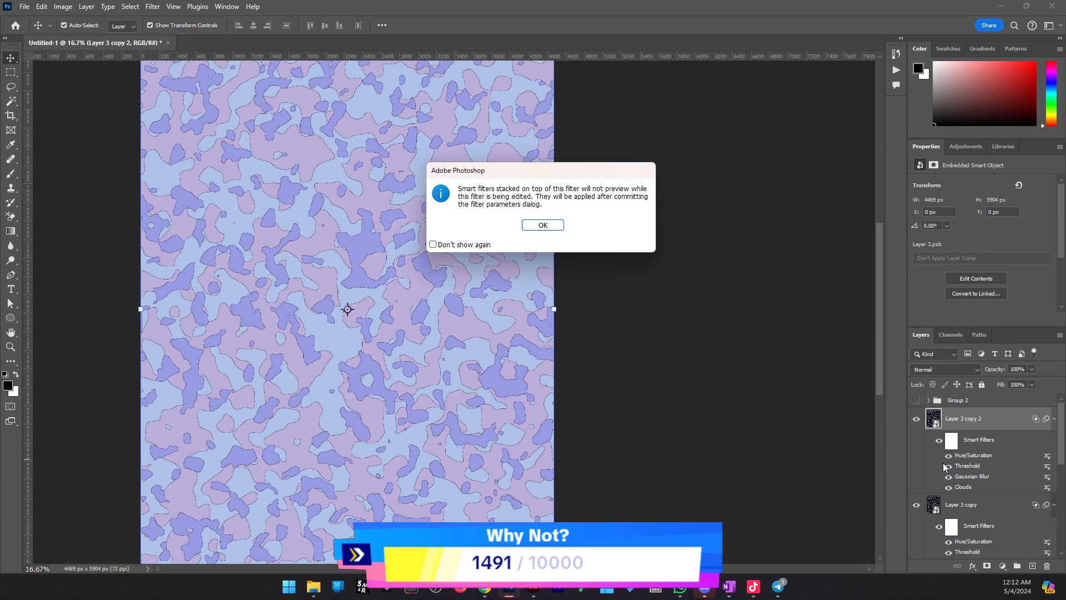
pyautogui.click(534, 223)
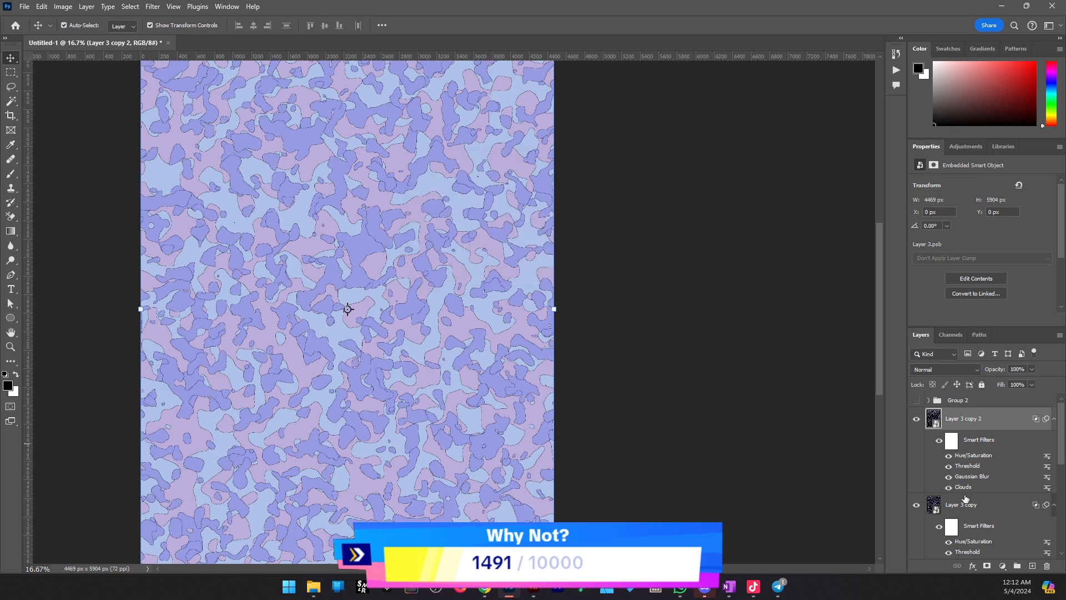
pyautogui.doubleClick(964, 487)
pyautogui.click(548, 227)
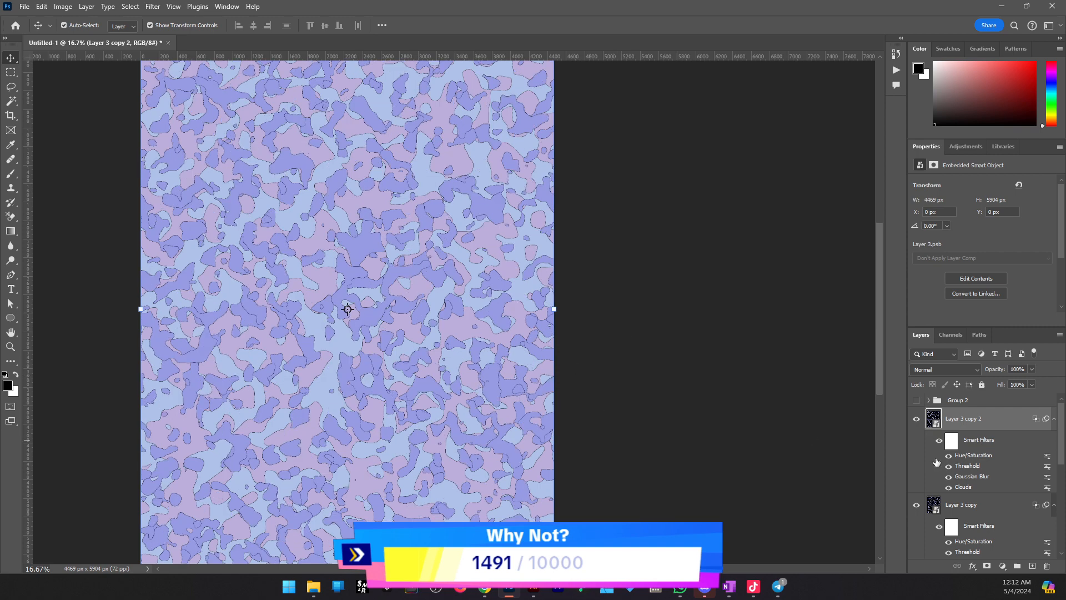
# Set the Gaussian Blur radius on Layer 3 copy 2 to 40.1 pixels
pyautogui.doubleClick(964, 487)
pyautogui.click(557, 229)
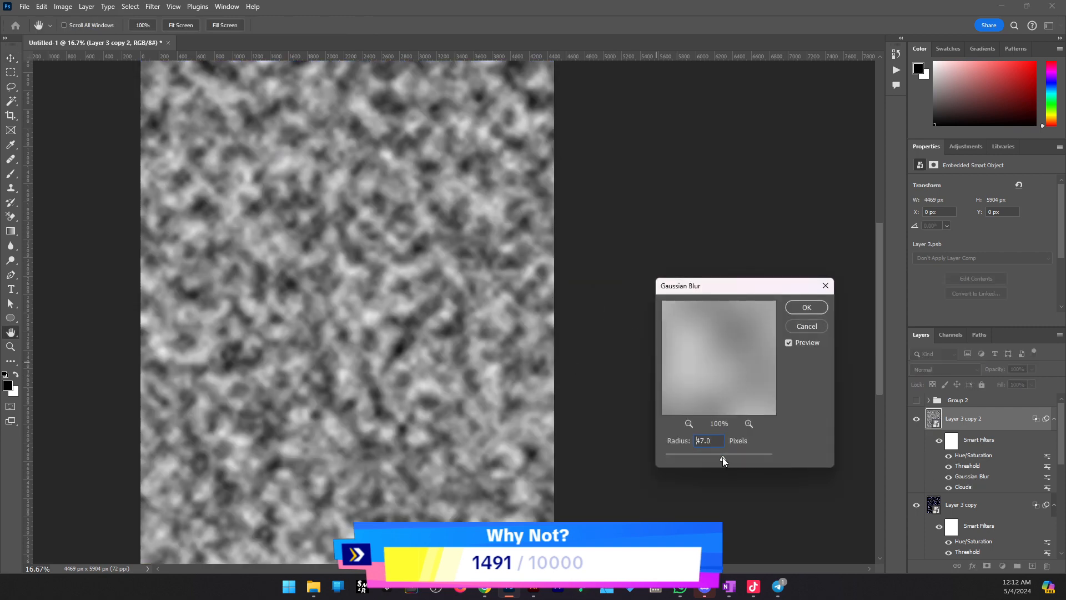
pyautogui.moveTo(722, 458); pyautogui.dragTo(720, 458)
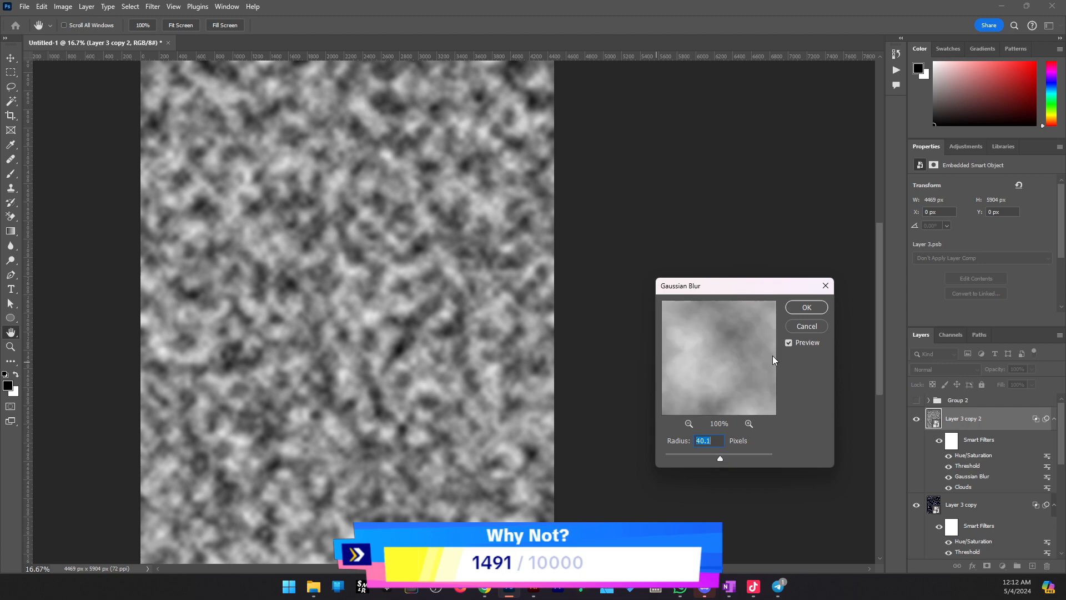
pyautogui.click(806, 307)
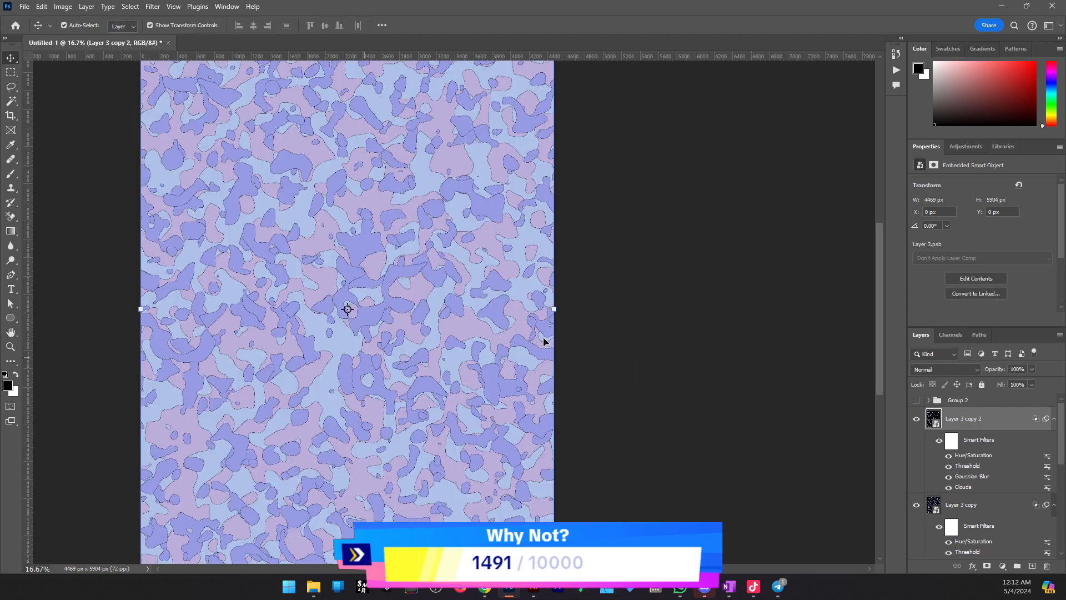
# Lower the Threshold level on Layer 3 copy 2 to 136 to enlarge its shapes
pyautogui.doubleClick(982, 467)
pyautogui.click(542, 227)
pyautogui.moveTo(523, 239)
pyautogui.mouseDown()
pyautogui.moveTo(496, 238)
pyautogui.moveTo(507, 239)
pyautogui.mouseUp()
pyautogui.click(613, 184)
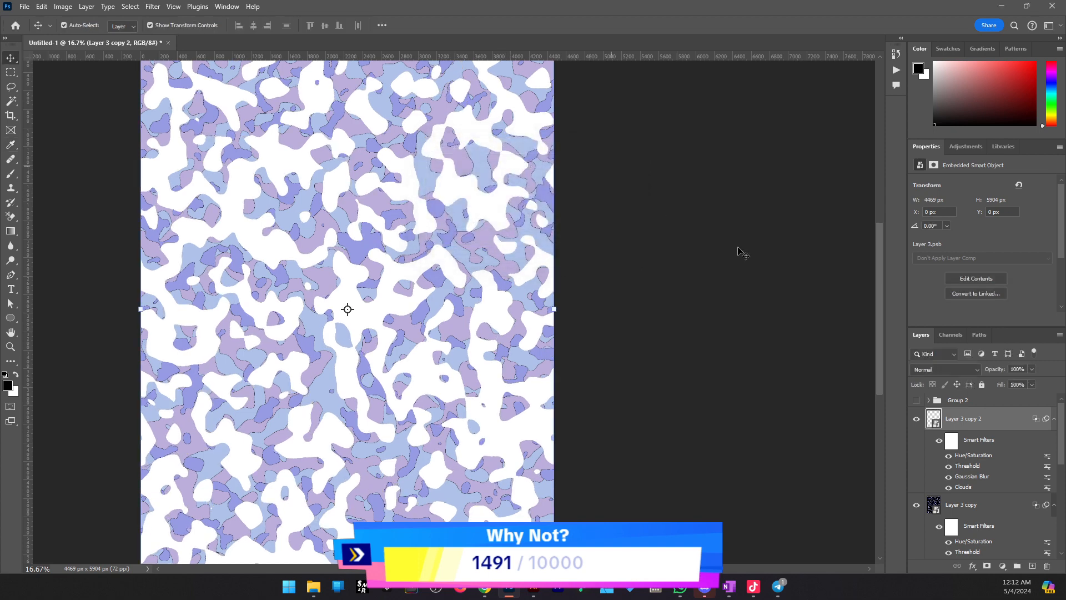
# Recolour Layer 3 copy 2 to a pinkish purple through its Hue/Saturation filter, with saturation 43
pyautogui.doubleClick(969, 455)
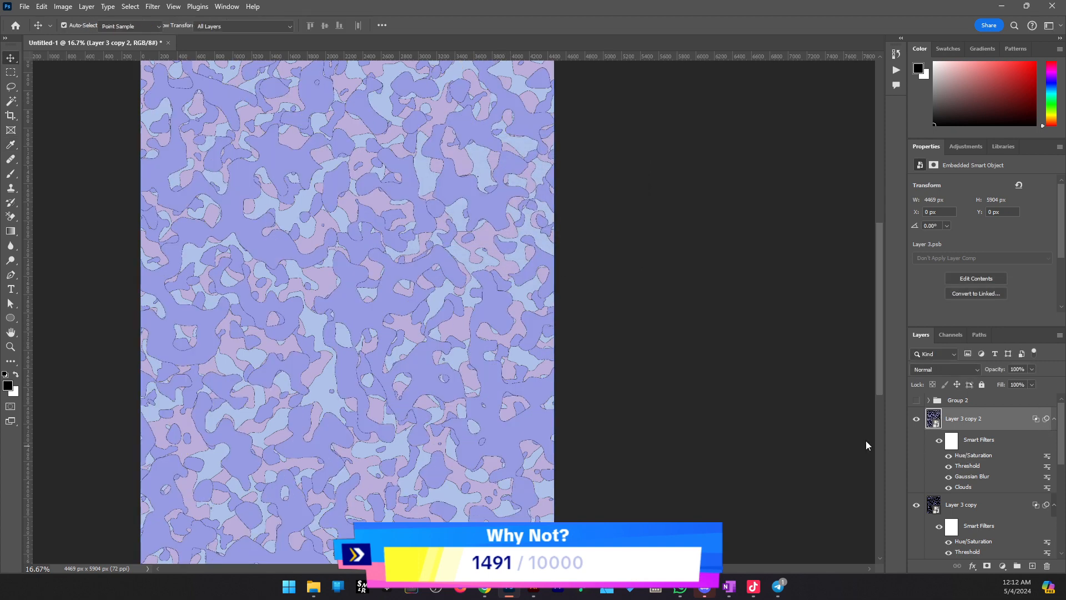
pyautogui.moveTo(519, 193); pyautogui.dragTo(488, 248)
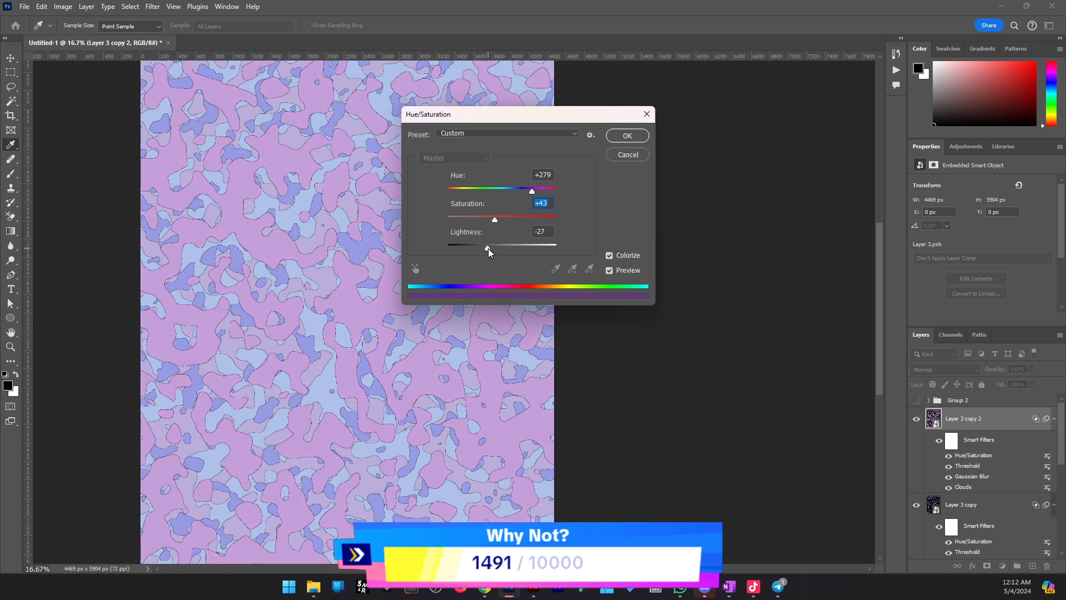
pyautogui.click(488, 249)
pyautogui.moveTo(532, 191); pyautogui.dragTo(534, 190)
pyautogui.click(628, 143)
# Move Layer 3 copy above Layer 3 copy 2 in the layer stack
pyautogui.hotkey('ctrl', 'space')
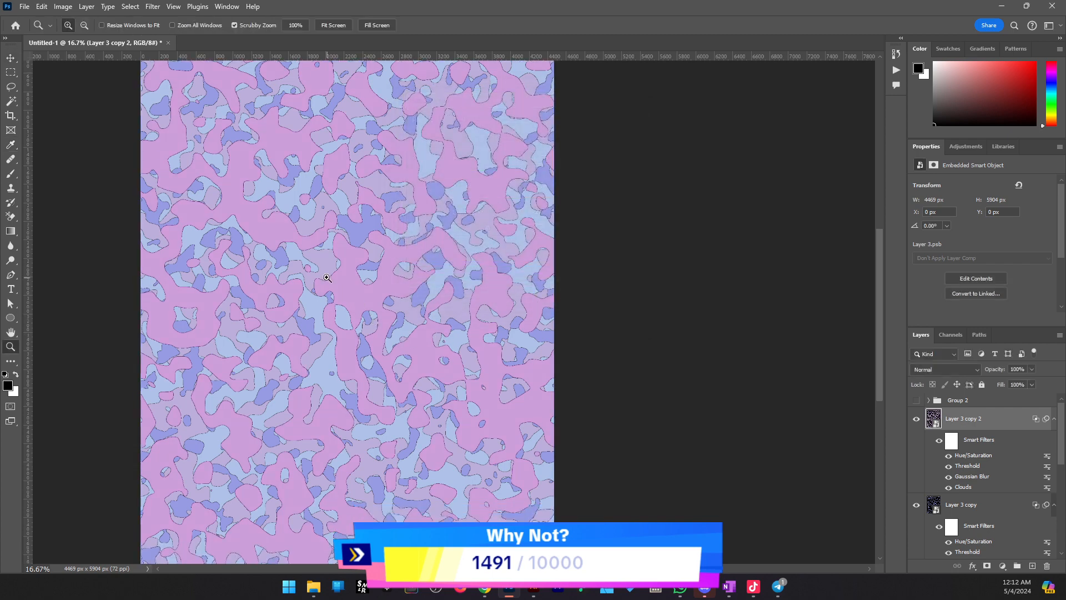
pyautogui.keyDown('ctrl'); pyautogui.click(330, 279); pyautogui.keyUp('ctrl')
pyautogui.keyDown('ctrl'); pyautogui.click(360, 271); pyautogui.keyUp('ctrl')
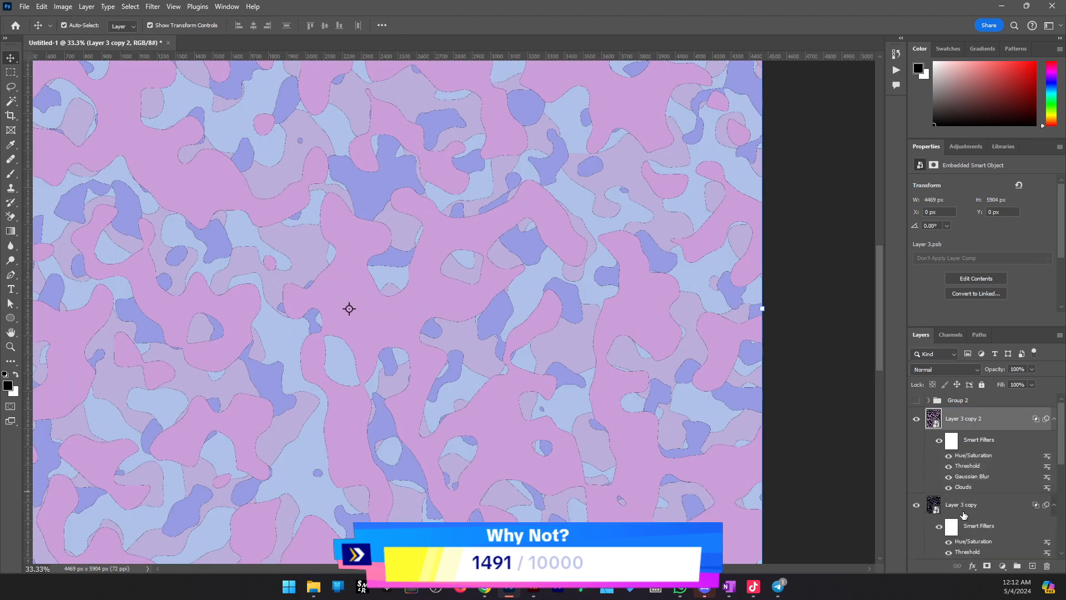
pyautogui.moveTo(964, 514); pyautogui.dragTo(970, 417)
# Examine the restacked camouflage pattern both close up and as a whole, with no layer selected
pyautogui.hotkey('alt', 'space')
pyautogui.keyDown('alt'); pyautogui.click(392, 338); pyautogui.keyUp('alt')
pyautogui.keyDown('alt'); pyautogui.click(393, 337); pyautogui.keyUp('alt')
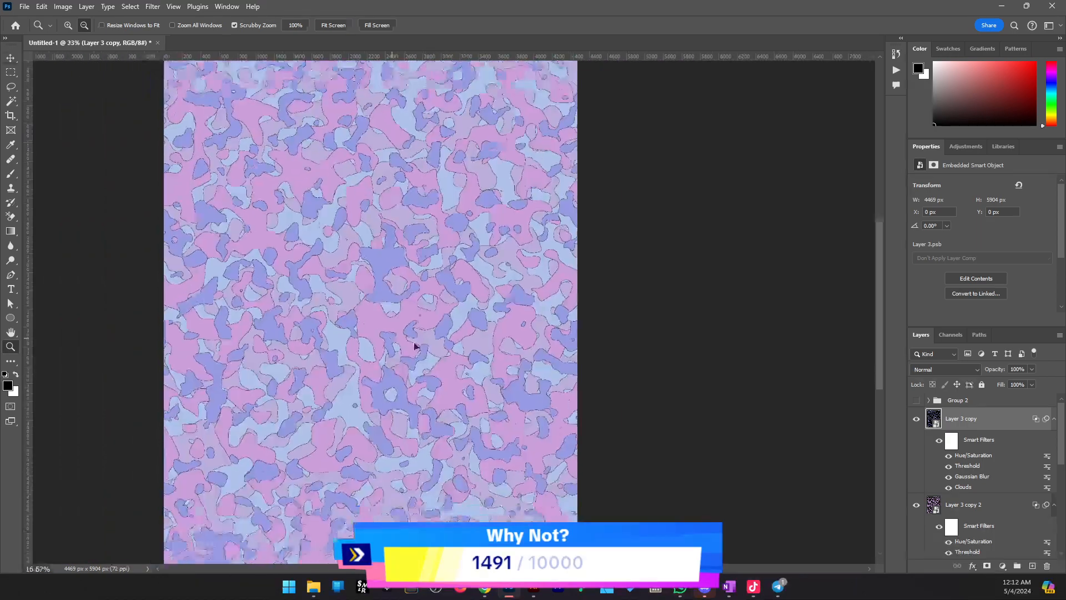
pyautogui.hotkey('ctrl', 'space')
pyautogui.keyDown('ctrl'); pyautogui.click(310, 335); pyautogui.keyUp('ctrl')
pyautogui.keyDown('ctrl'); pyautogui.click(414, 353); pyautogui.keyUp('ctrl')
pyautogui.keyDown('ctrl'); pyautogui.click(350, 331); pyautogui.keyUp('ctrl')
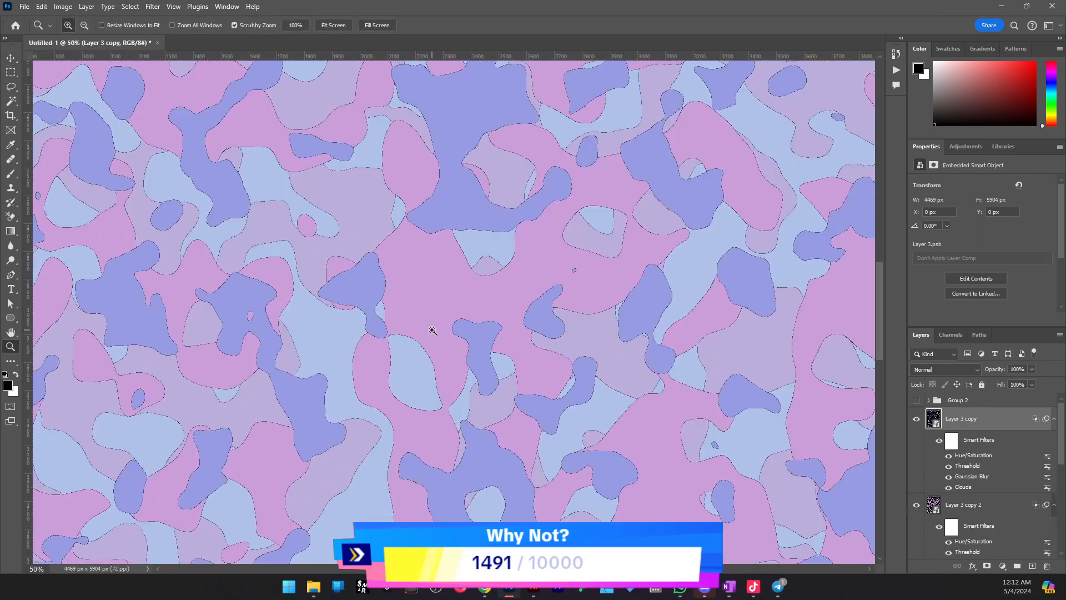
pyautogui.keyDown('ctrl'); pyautogui.click(433, 332); pyautogui.keyUp('ctrl')
pyautogui.hotkey('alt', 'space')
pyautogui.keyDown('alt'); pyautogui.click(464, 347); pyautogui.keyUp('alt')
pyautogui.keyDown('alt'); pyautogui.click(461, 345); pyautogui.keyUp('alt')
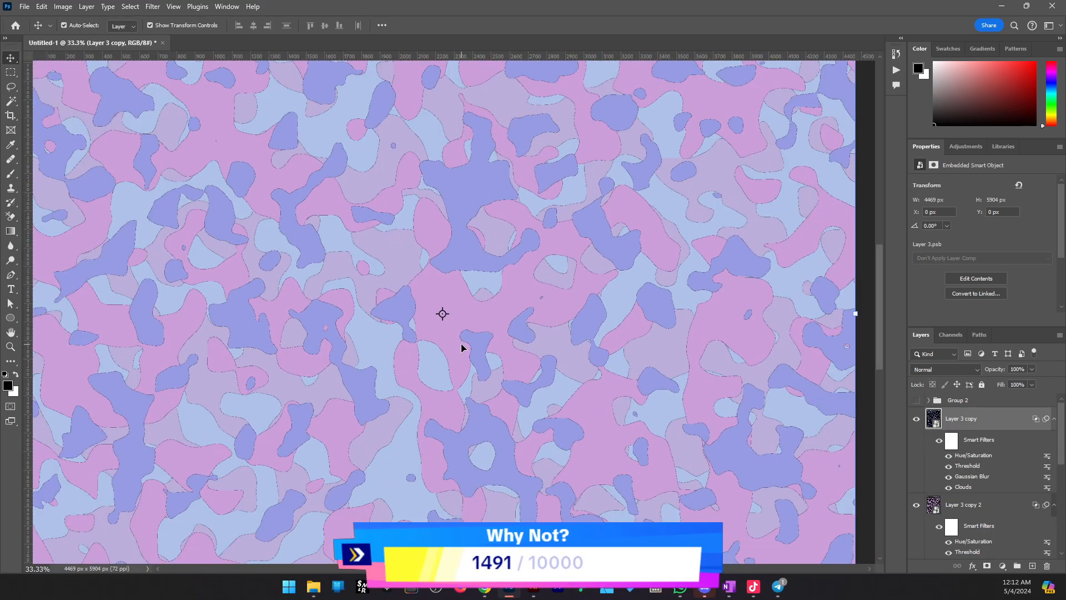
pyautogui.hotkey('alt', 'space')
pyautogui.keyDown('alt'); pyautogui.click(461, 347); pyautogui.keyUp('alt')
pyautogui.keyDown('alt'); pyautogui.click(462, 348); pyautogui.keyUp('alt')
pyautogui.keyDown('alt'); pyautogui.click(462, 347); pyautogui.keyUp('alt')
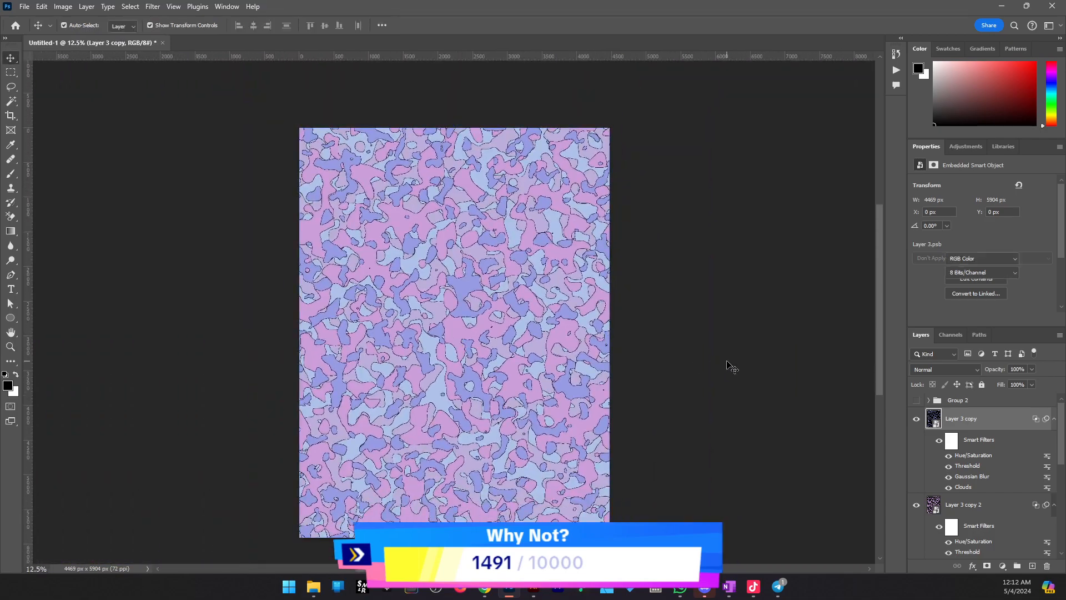
pyautogui.click(731, 367)
pyautogui.hotkey('ctrl', 'space')
pyautogui.keyDown('ctrl'); pyautogui.click(387, 350); pyautogui.keyUp('ctrl')
pyautogui.moveTo(387, 350)
pyautogui.mouseDown()
pyautogui.moveTo(452, 322)
pyautogui.moveTo(545, 316)
pyautogui.moveTo(424, 313)
pyautogui.moveTo(378, 330)
pyautogui.moveTo(452, 315)
pyautogui.moveTo(481, 322)
pyautogui.moveTo(385, 333)
pyautogui.mouseUp()
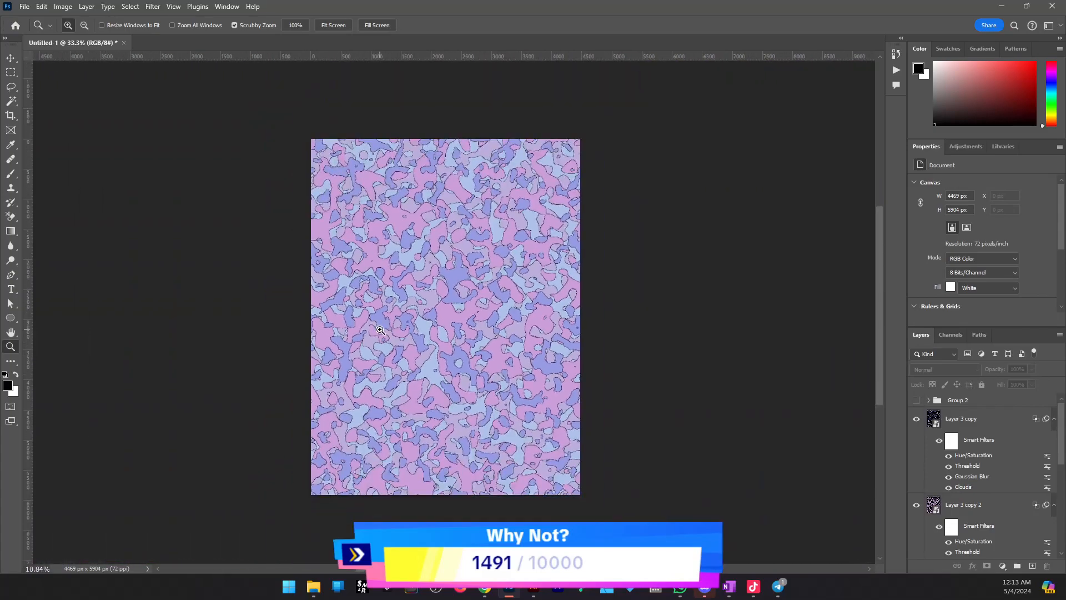
# Add a Mosaic smart filter with cell size 106 to Layer 3 copy and place it directly beneath the Threshold filter
pyautogui.click(977, 422)
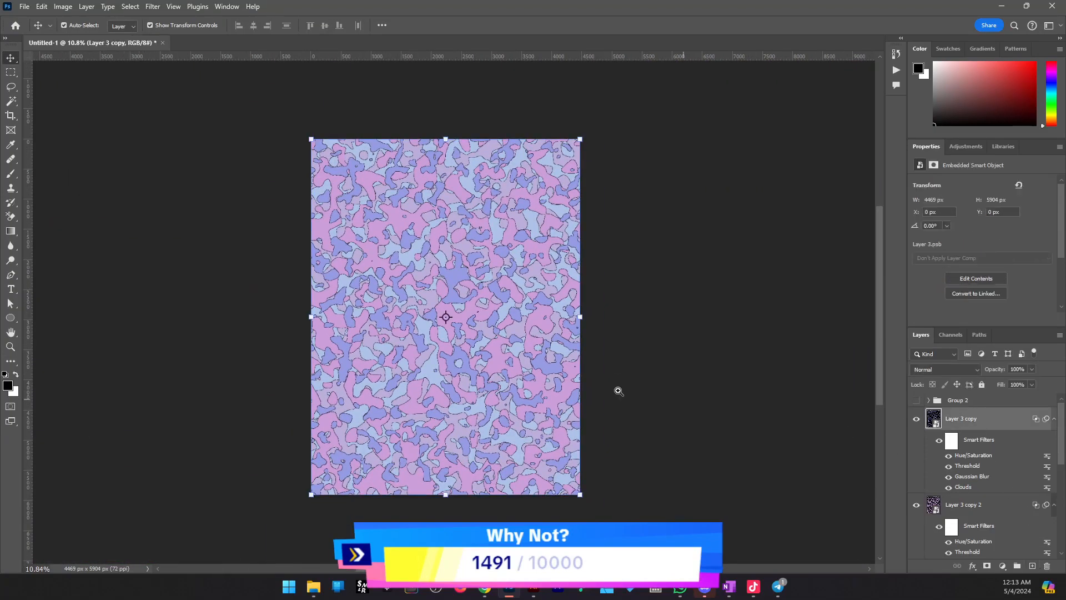
pyautogui.scroll(2, 500, 366)
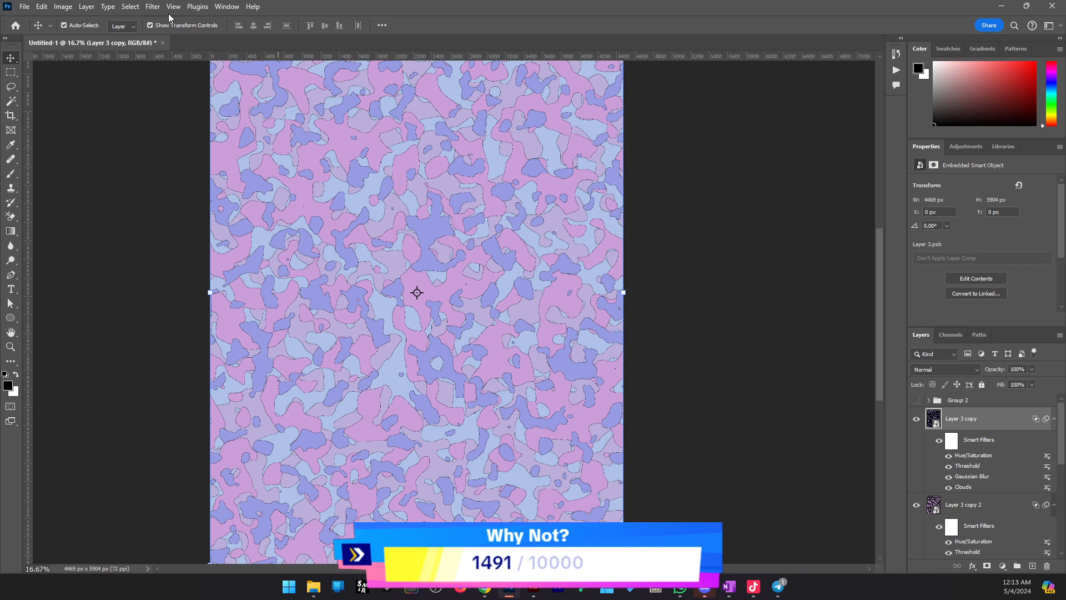
pyautogui.click(147, 10)
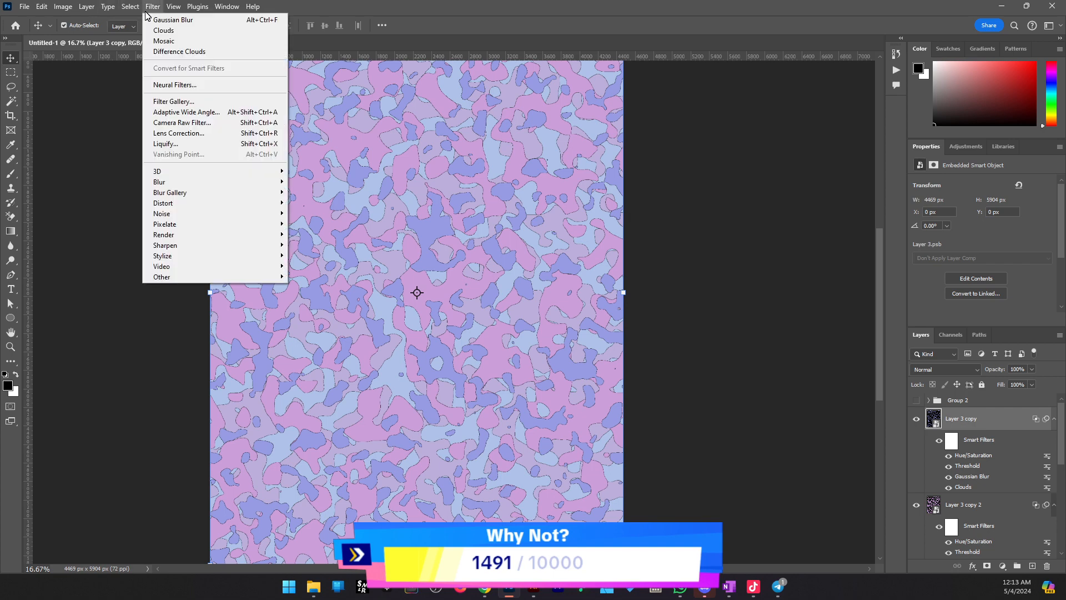
pyautogui.moveTo(225, 225)
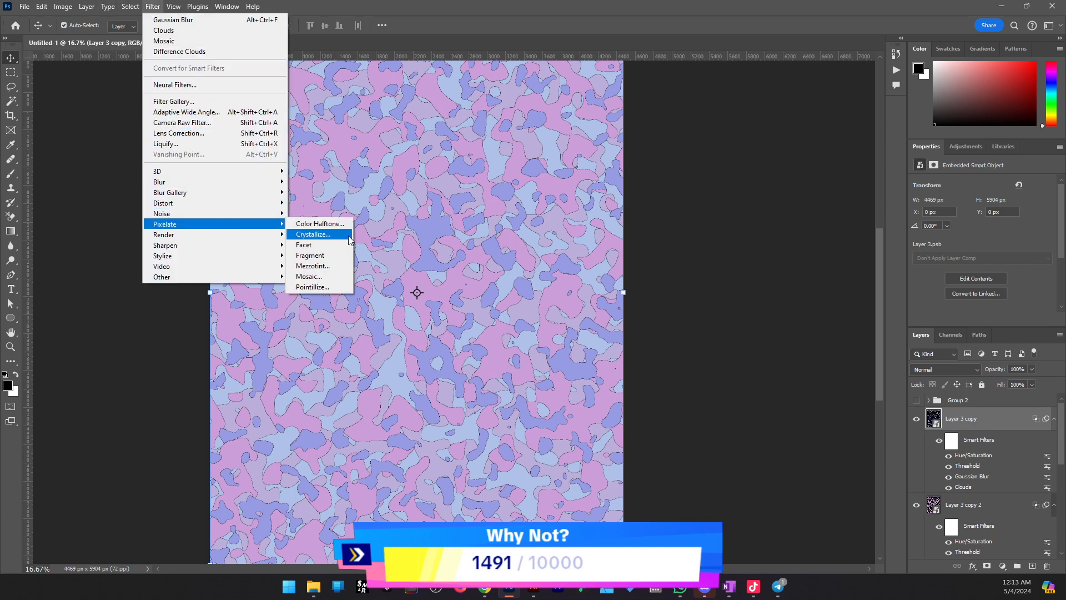
pyautogui.click(328, 278)
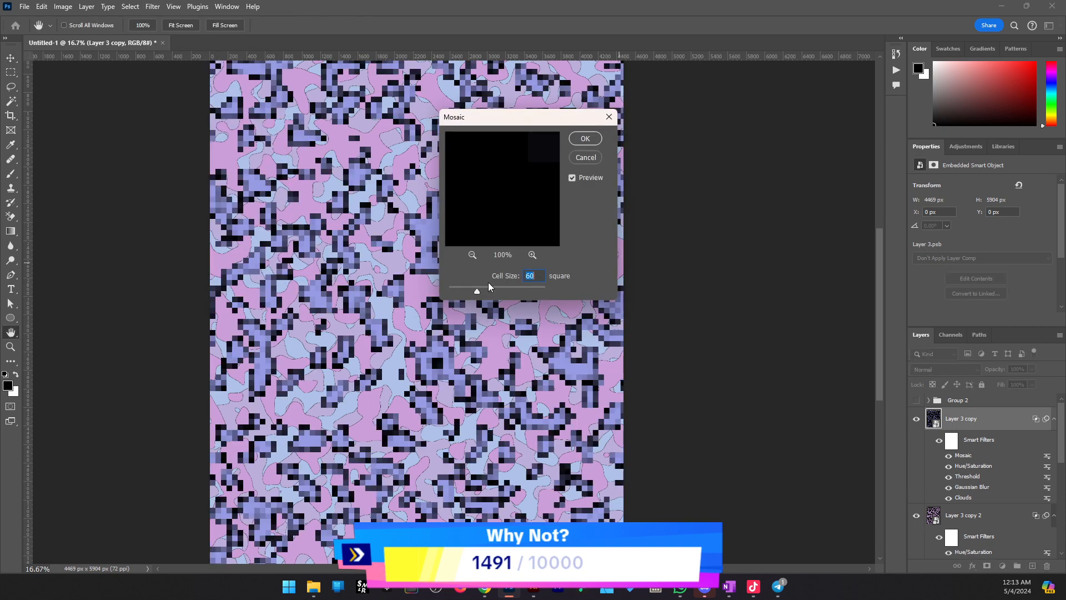
pyautogui.moveTo(481, 287)
pyautogui.mouseDown()
pyautogui.moveTo(512, 288)
pyautogui.moveTo(499, 288)
pyautogui.mouseUp()
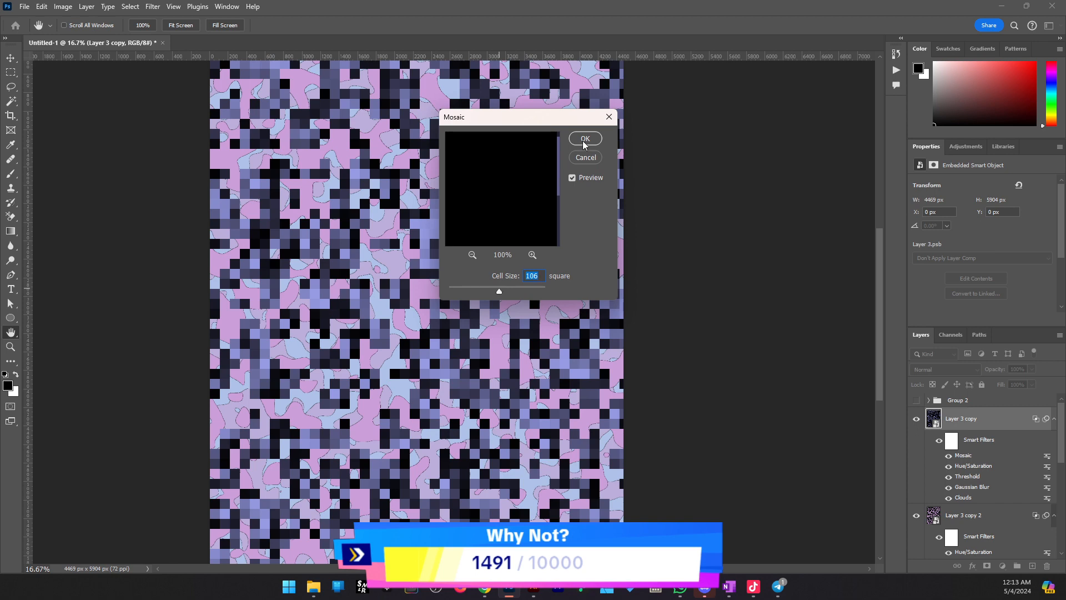
pyautogui.click(583, 140)
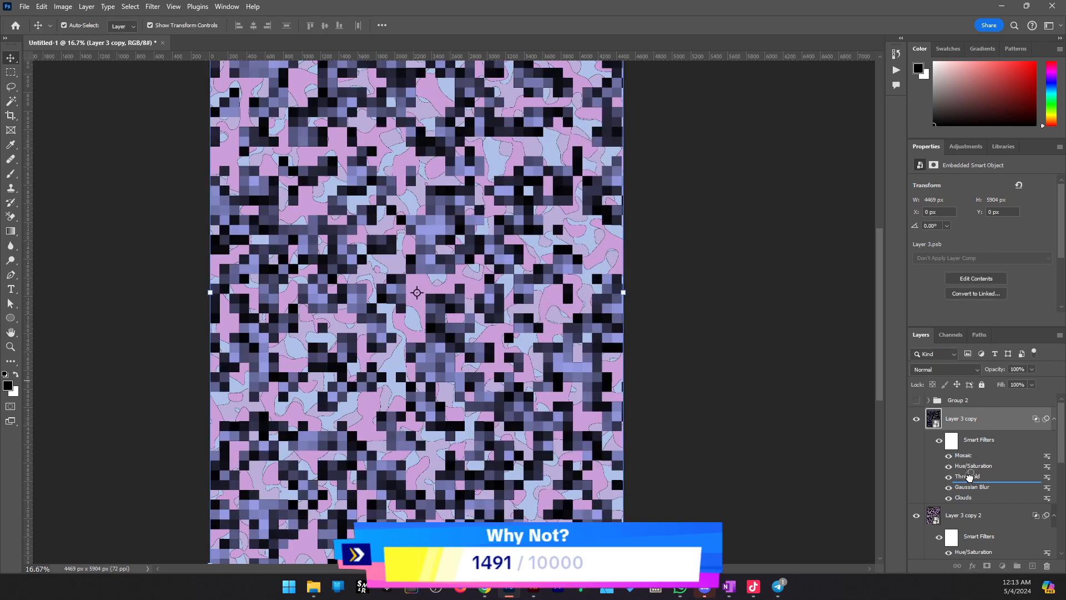
pyautogui.moveTo(969, 478)
pyautogui.mouseDown()
pyautogui.moveTo(990, 479)
pyautogui.moveTo(957, 484)
pyautogui.mouseUp()
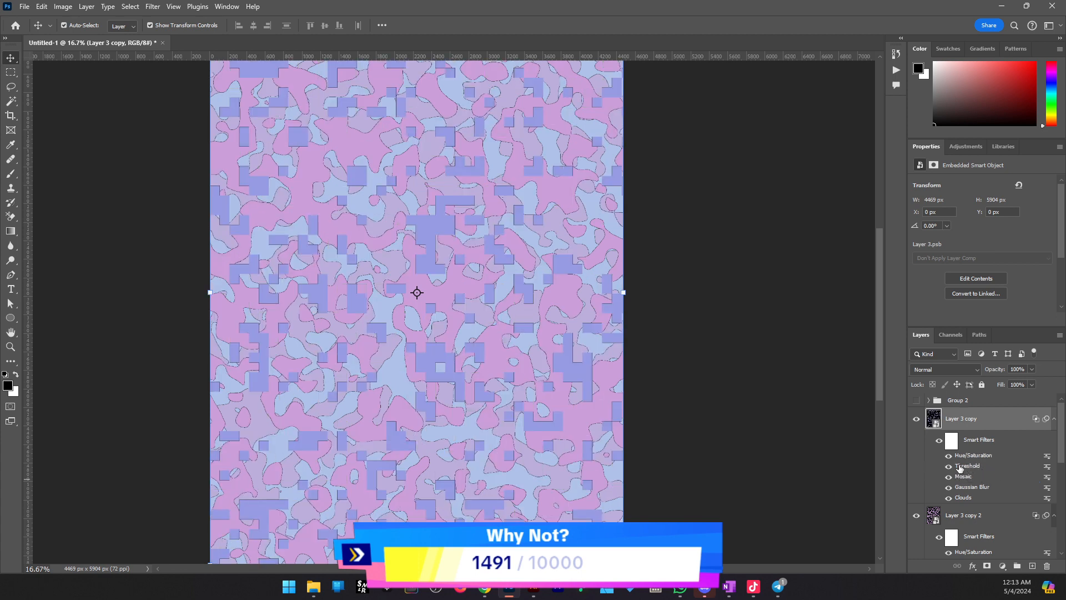
# Add a Mosaic smart filter with cell size 106 to Layer 3 copy 2 and place it directly beneath its Threshold filter
pyautogui.scroll(-2, 957, 479)
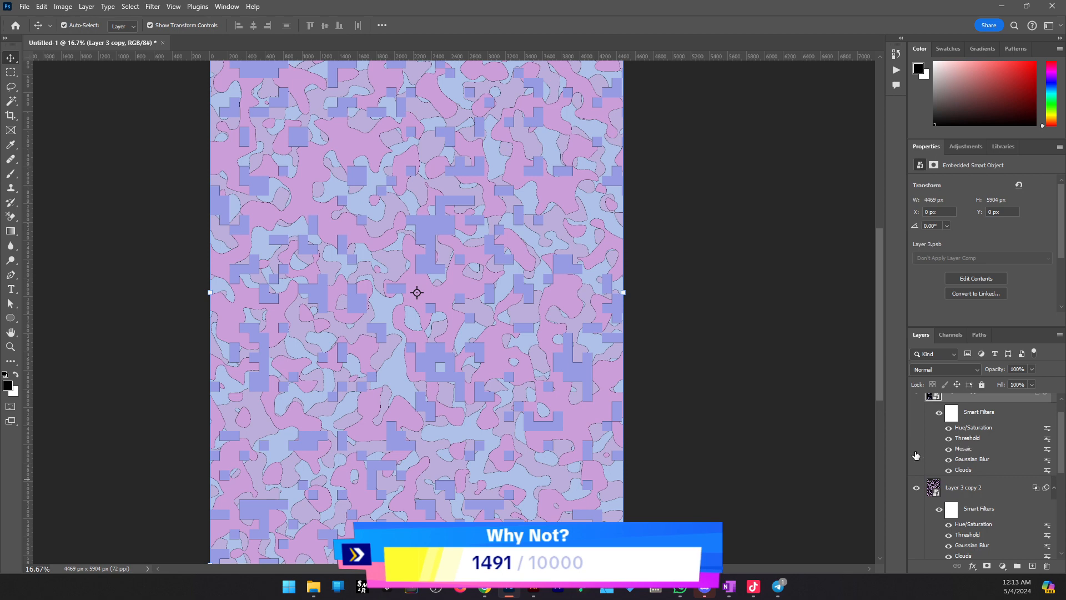
pyautogui.scroll(-2, 944, 477)
pyautogui.click(982, 509)
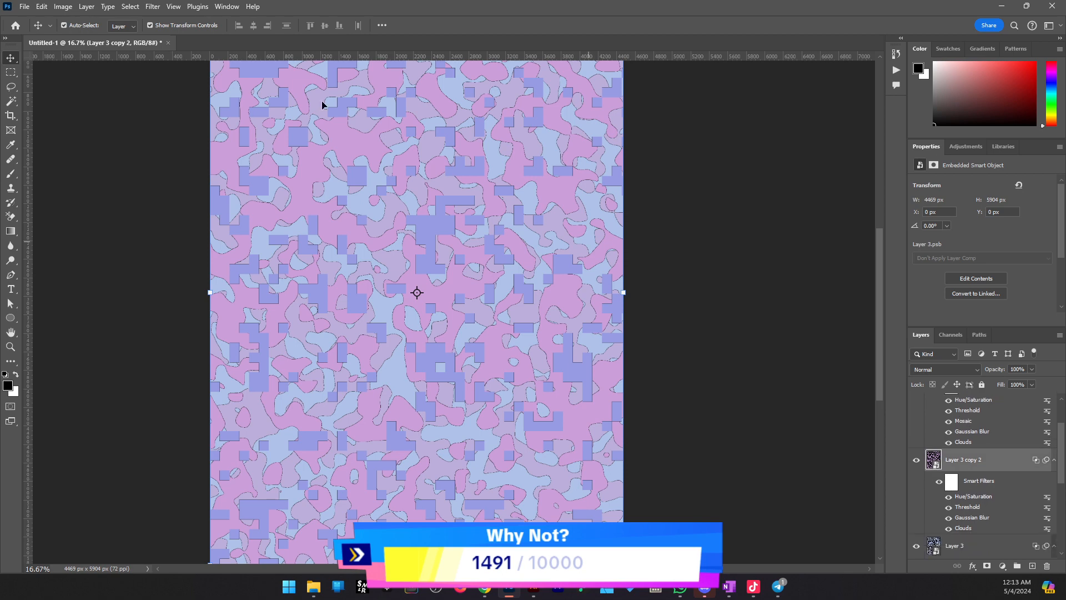
pyautogui.click(148, 7)
pyautogui.click(166, 20)
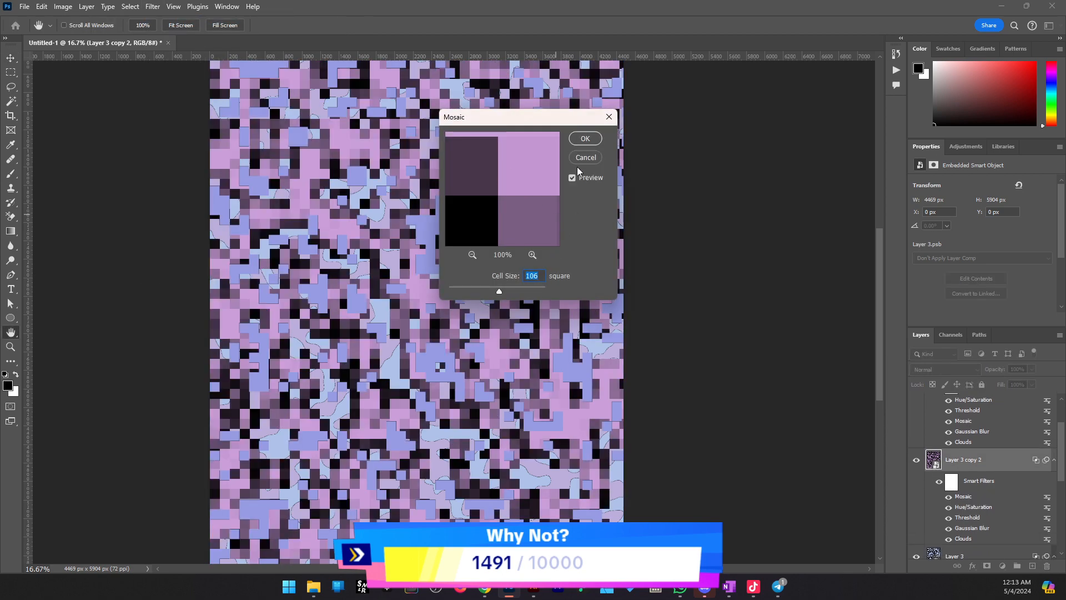
pyautogui.click(585, 139)
pyautogui.scroll(-3, 969, 482)
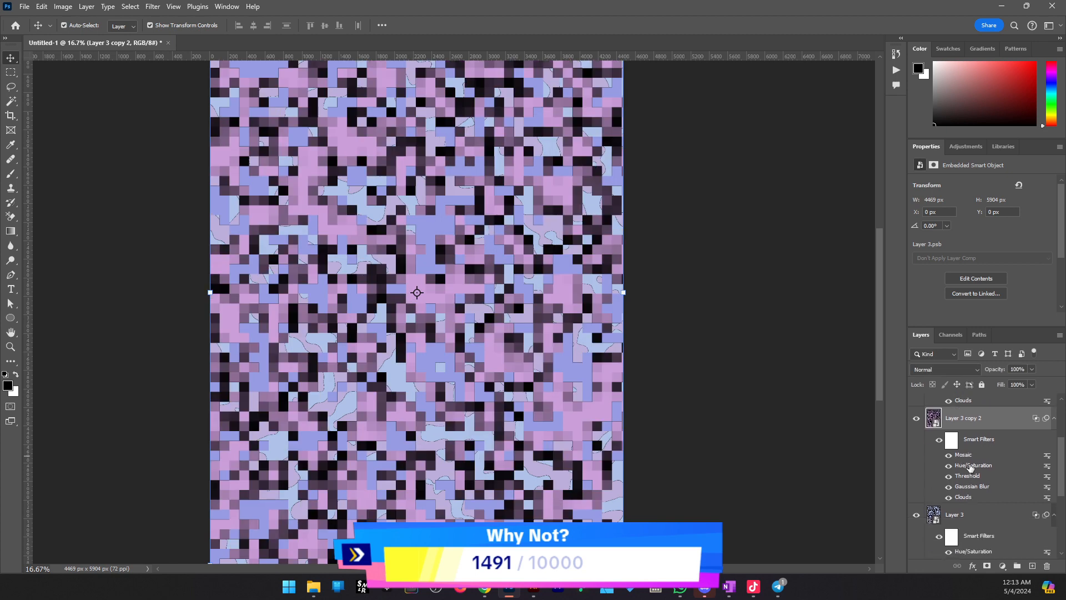
pyautogui.moveTo(972, 459); pyautogui.dragTo(967, 477)
# Add a Mosaic smart filter with cell size 106 to Layer 3 and place it directly beneath its Threshold filter
pyautogui.scroll(-3, 967, 477)
pyautogui.click(955, 478)
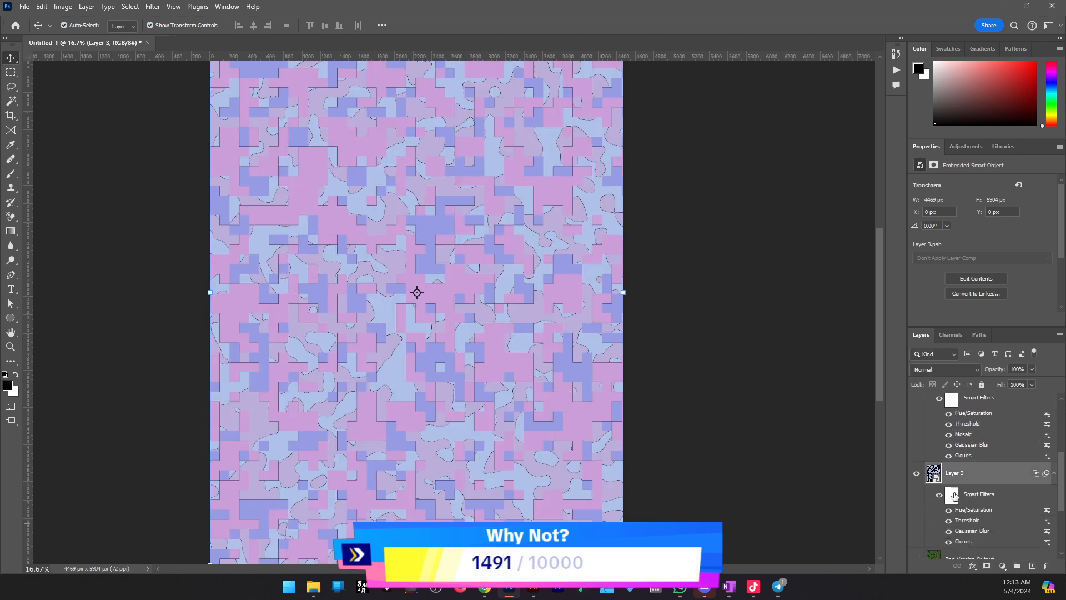
pyautogui.click(152, 6)
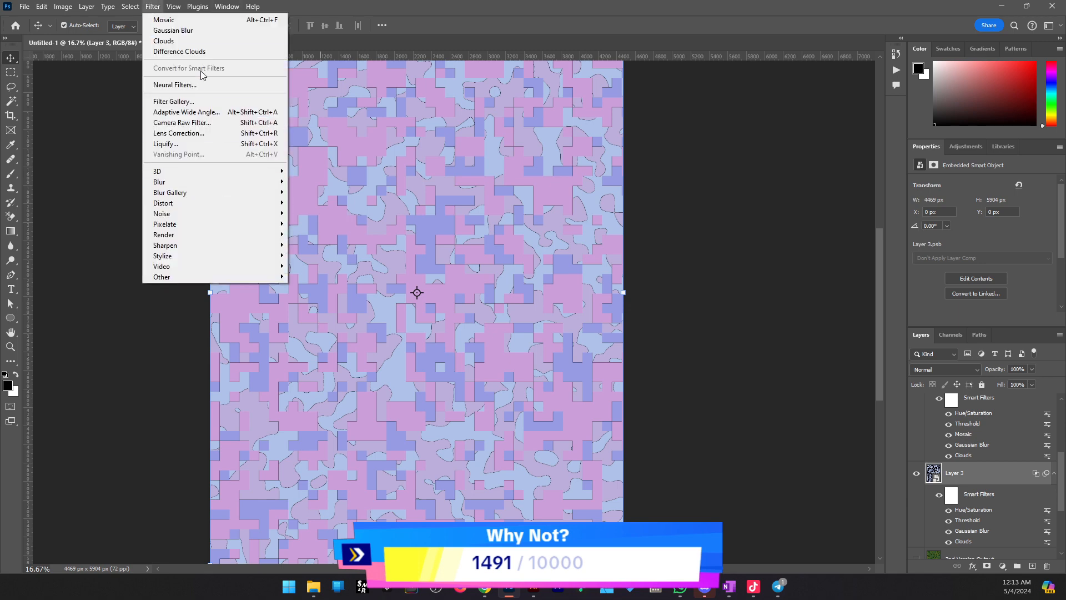
pyautogui.click(199, 25)
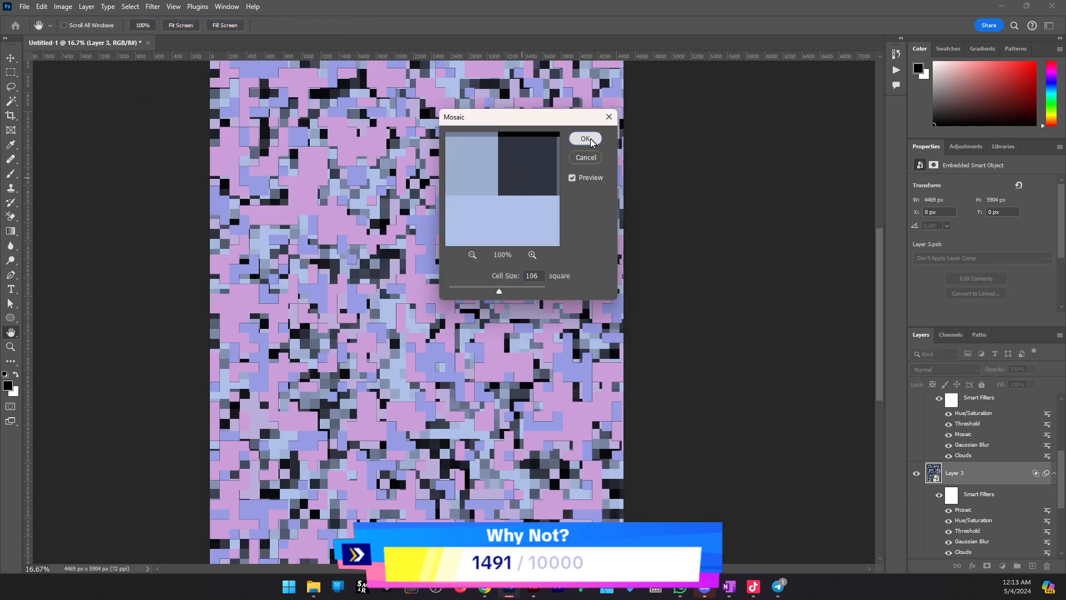
pyautogui.click(586, 138)
pyautogui.scroll(-1, 924, 494)
pyautogui.moveTo(970, 482); pyautogui.dragTo(976, 502)
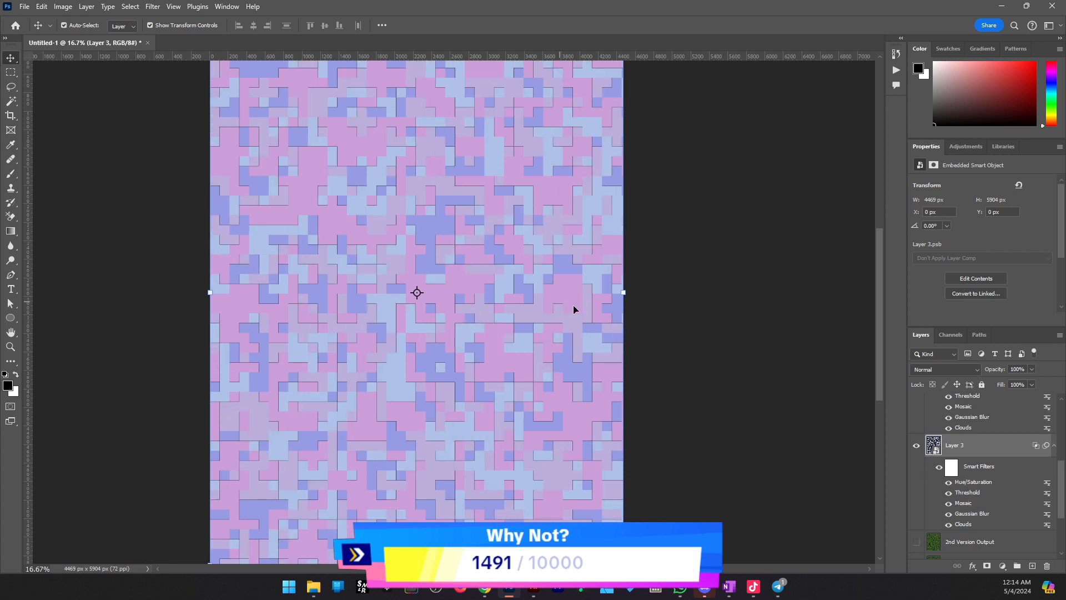
pyautogui.scroll(4, 989, 444)
pyautogui.doubleClick(978, 449)
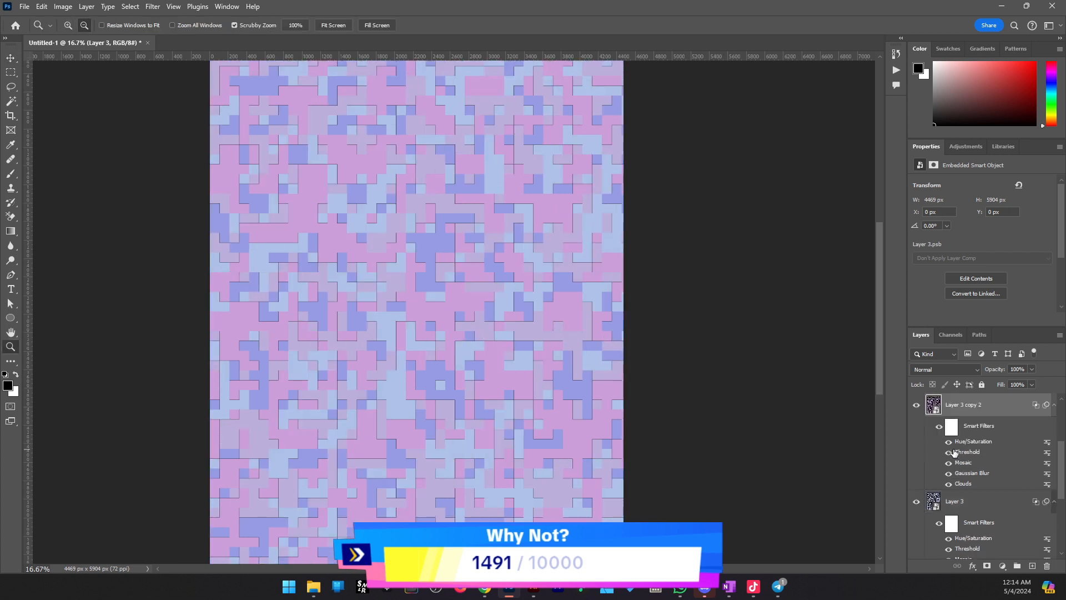
pyautogui.click(550, 226)
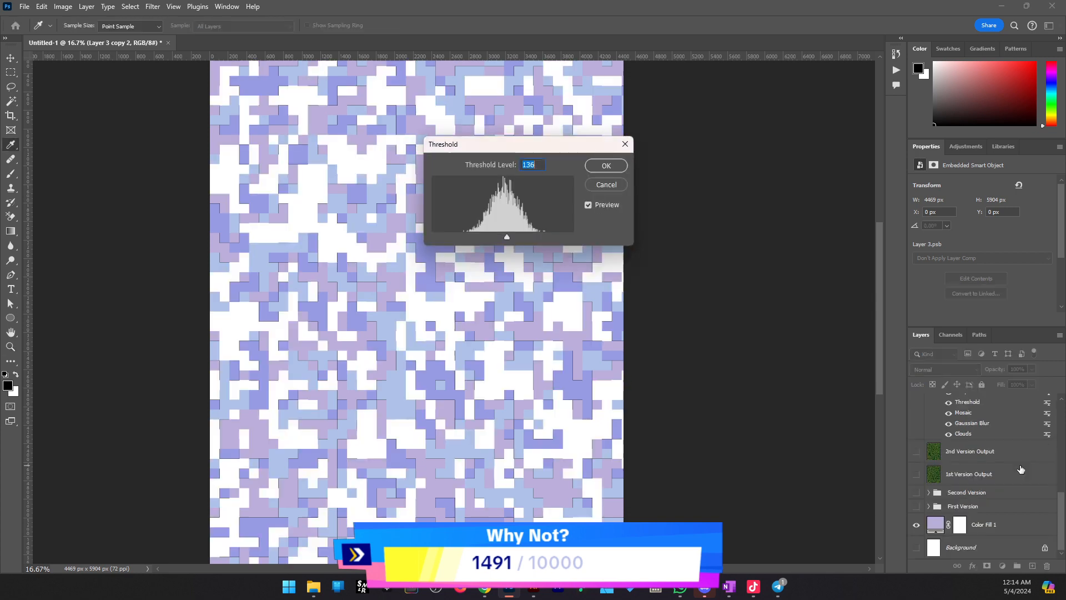
pyautogui.click(607, 184)
pyautogui.press('z')
pyautogui.moveTo(1063, 508); pyautogui.dragTo(1063, 469)
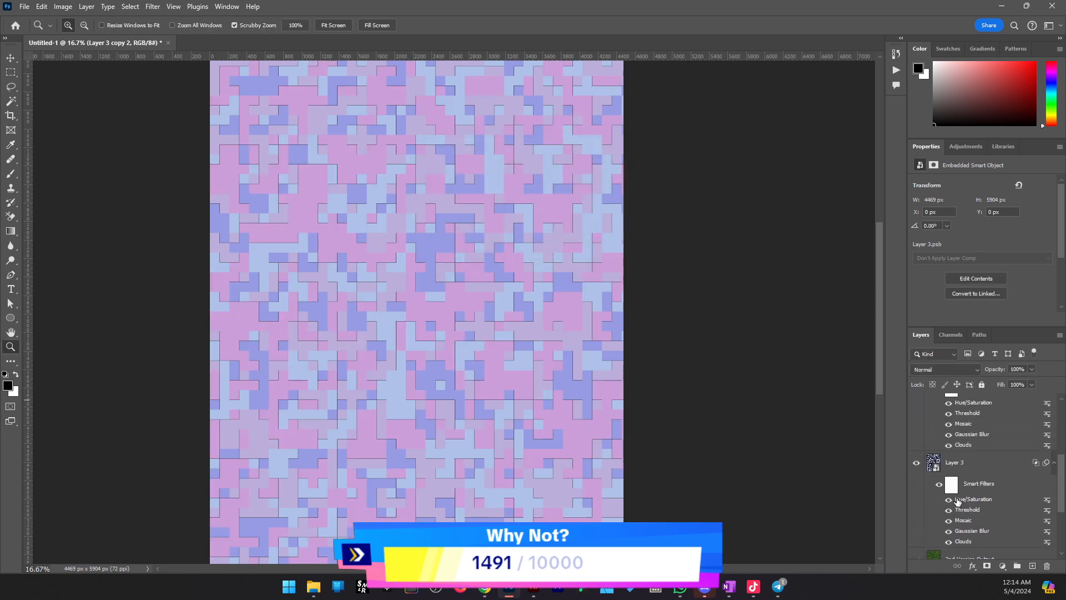
# Group Layer 3 copy, Layer 3 copy 2 and Layer 3, and name the group Digital
pyautogui.click(958, 502)
pyautogui.scroll(4, 958, 501)
pyautogui.click(969, 452)
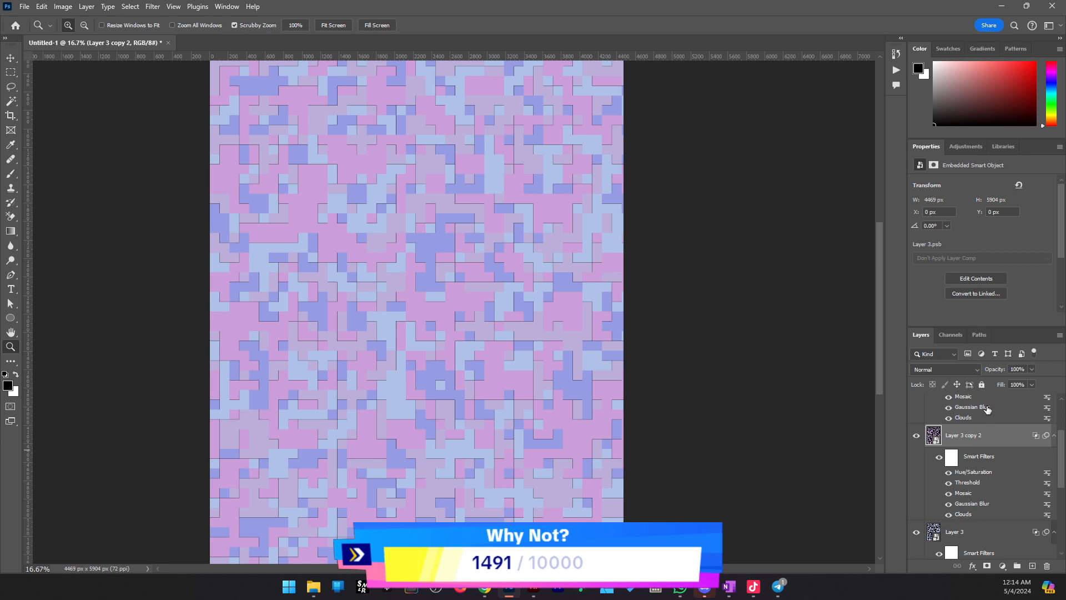
pyautogui.click(987, 409)
pyautogui.keyDown('shift'); pyautogui.click(972, 502); pyautogui.keyUp('shift')
pyautogui.scroll(-2, 973, 510)
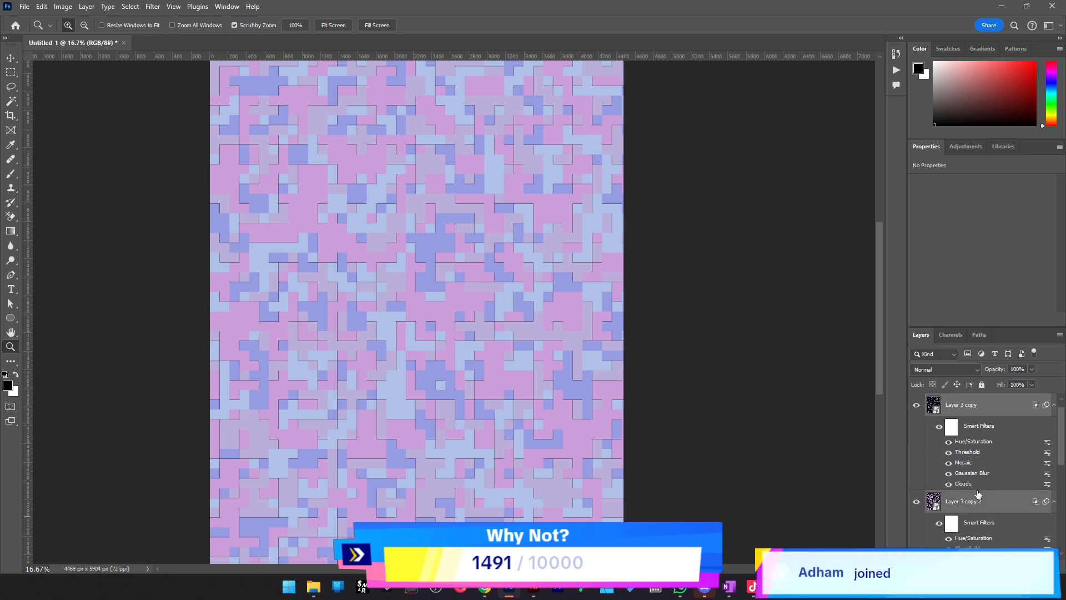
pyautogui.keyDown('shift'); pyautogui.click(973, 516); pyautogui.keyUp('shift')
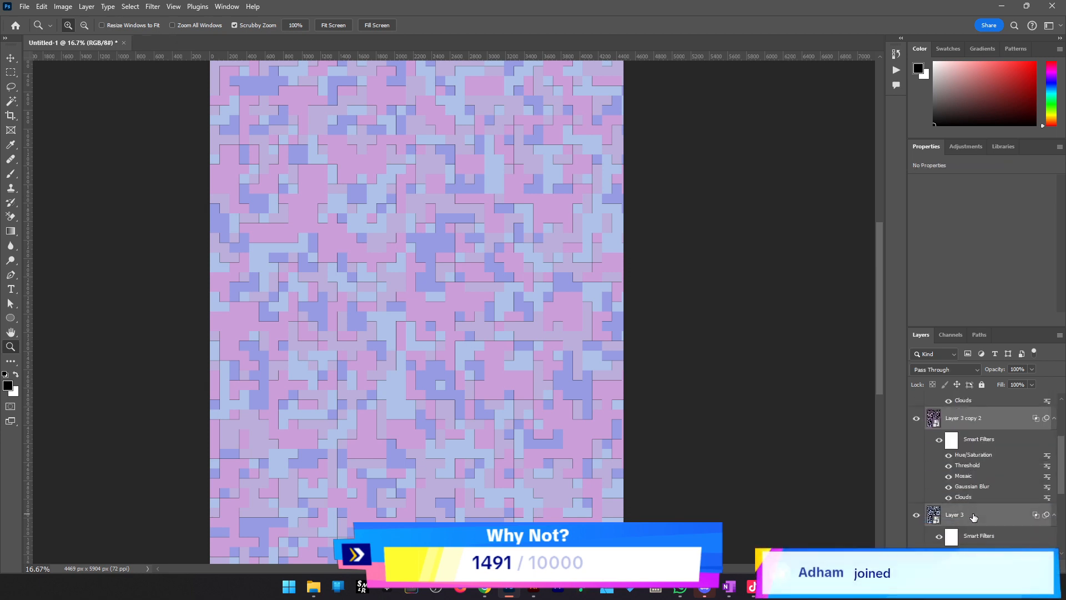
pyautogui.hotkey('ctrl', 'g')
pyautogui.doubleClick(955, 414)
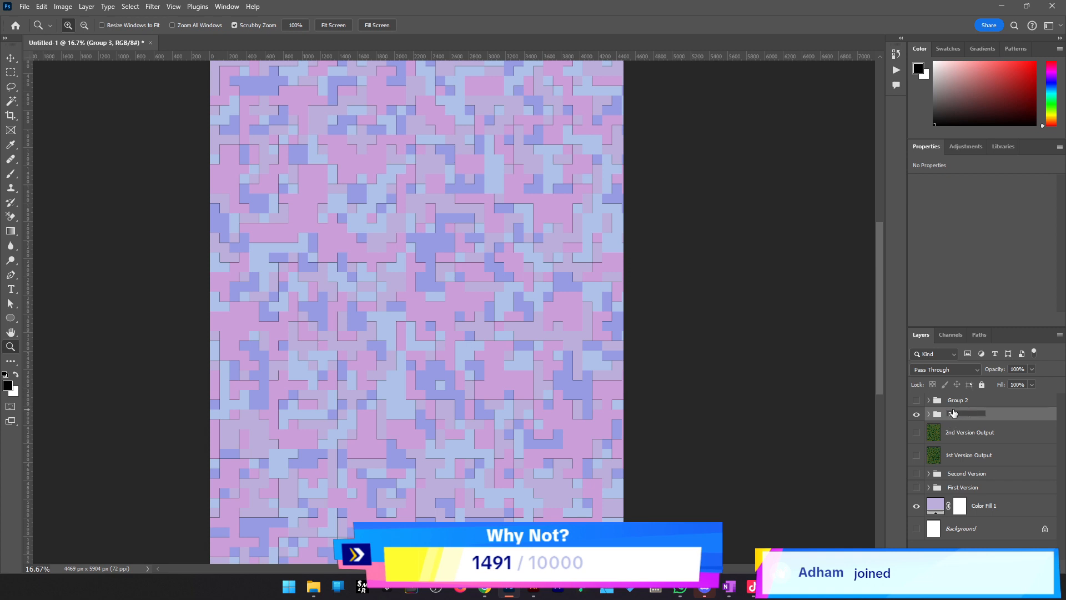
pyautogui.write('Digital')
pyautogui.press('Return')
pyautogui.press('v')
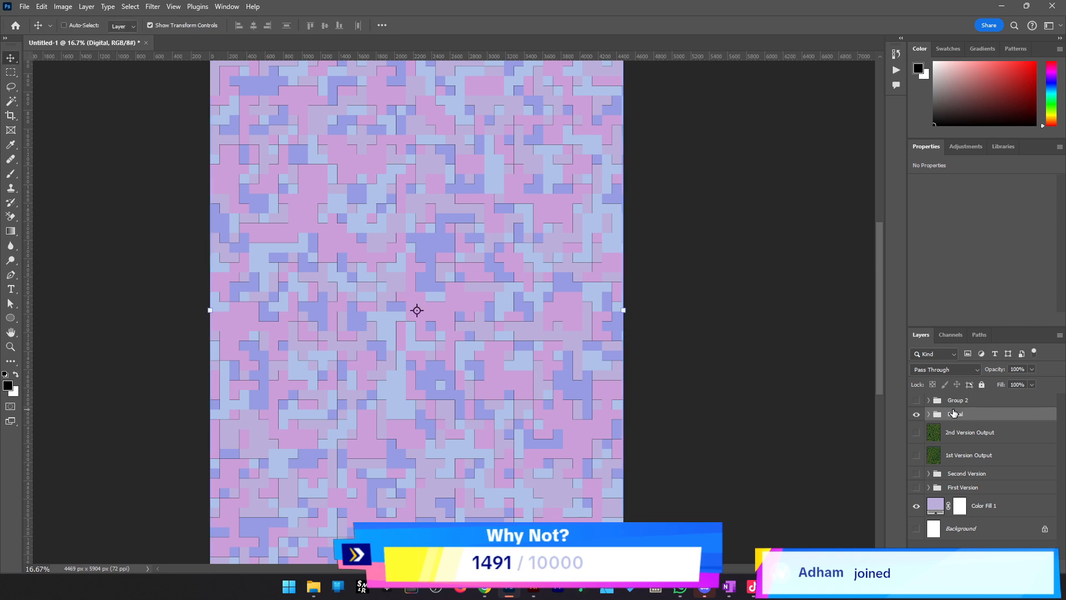
# Add a new layer above the Digital group and stamp the visible pattern onto it with Apply Image
pyautogui.press('ctrl')
pyautogui.scroll(1, 919, 444)
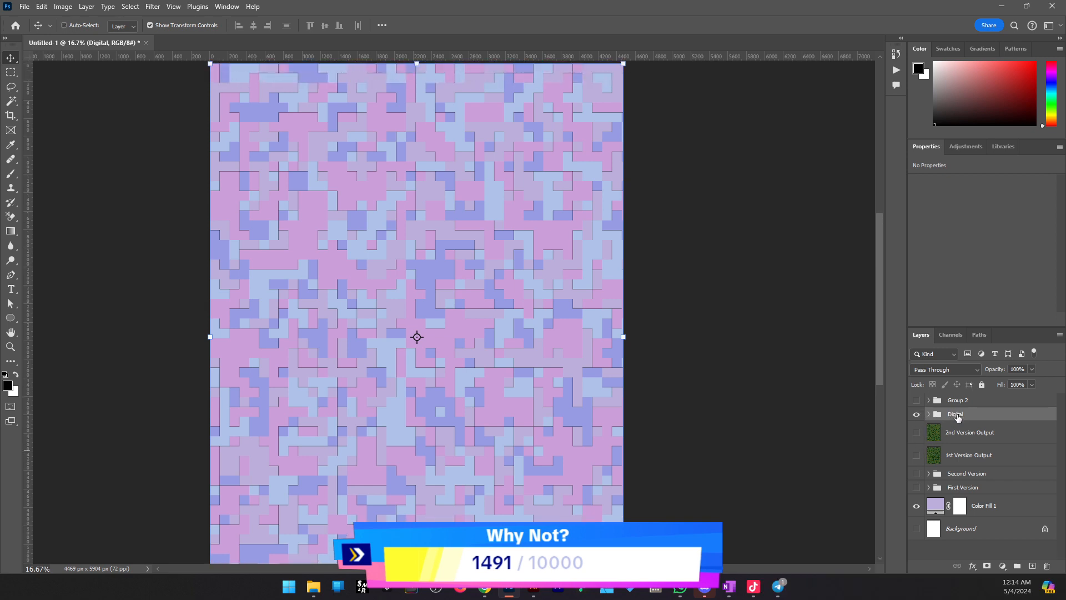
pyautogui.press('ctrl')
pyautogui.click(1033, 565)
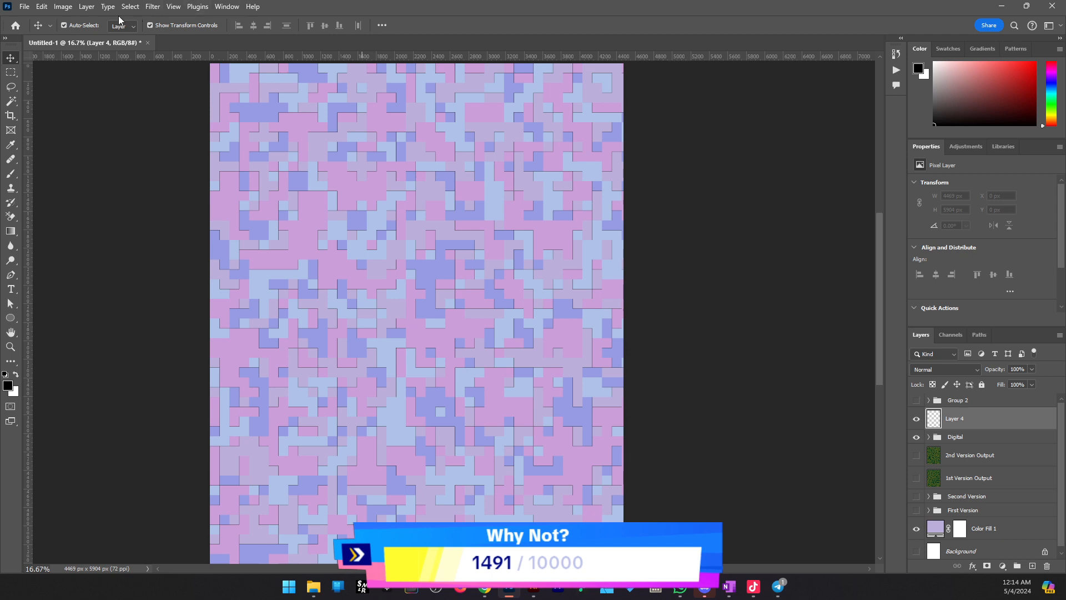
pyautogui.click(70, 8)
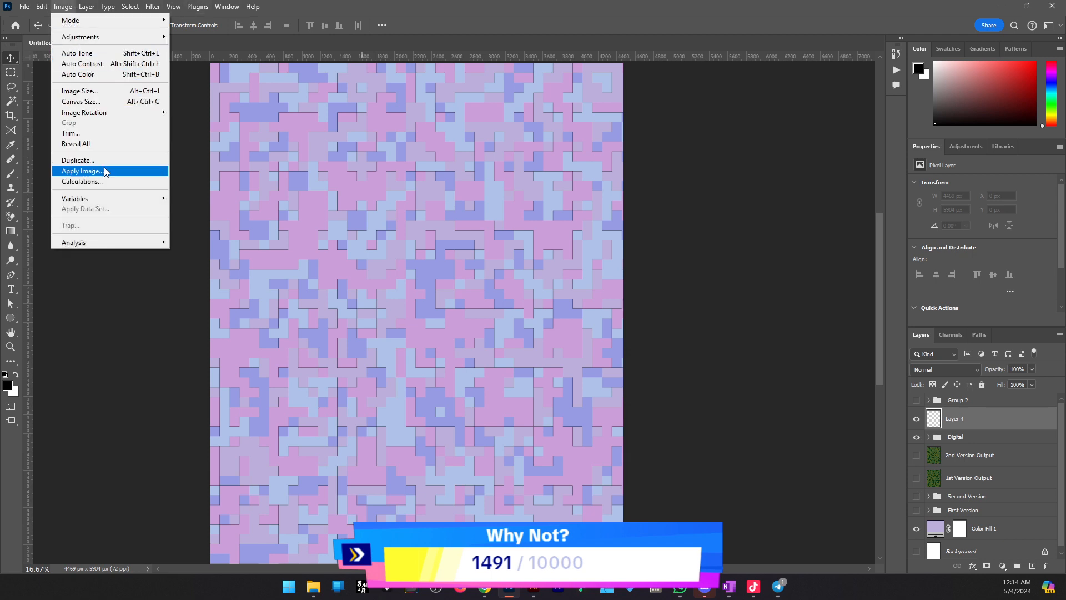
pyautogui.click(84, 171)
pyautogui.click(631, 156)
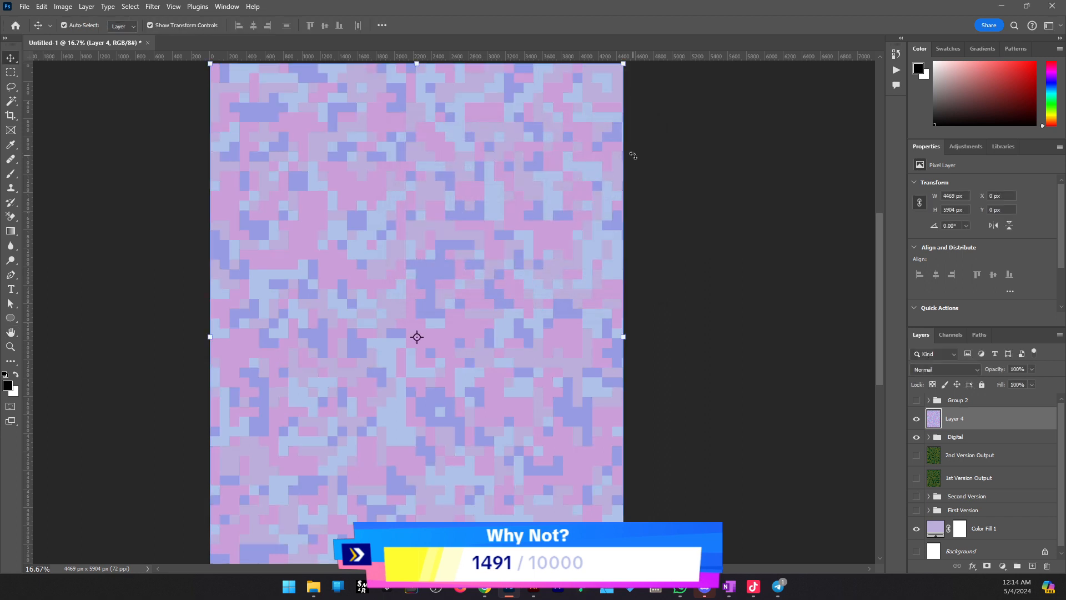
# Rename the stamped pattern layer above the group as Digital and hide it
pyautogui.press('z')
pyautogui.click(465, 350)
pyautogui.press('v')
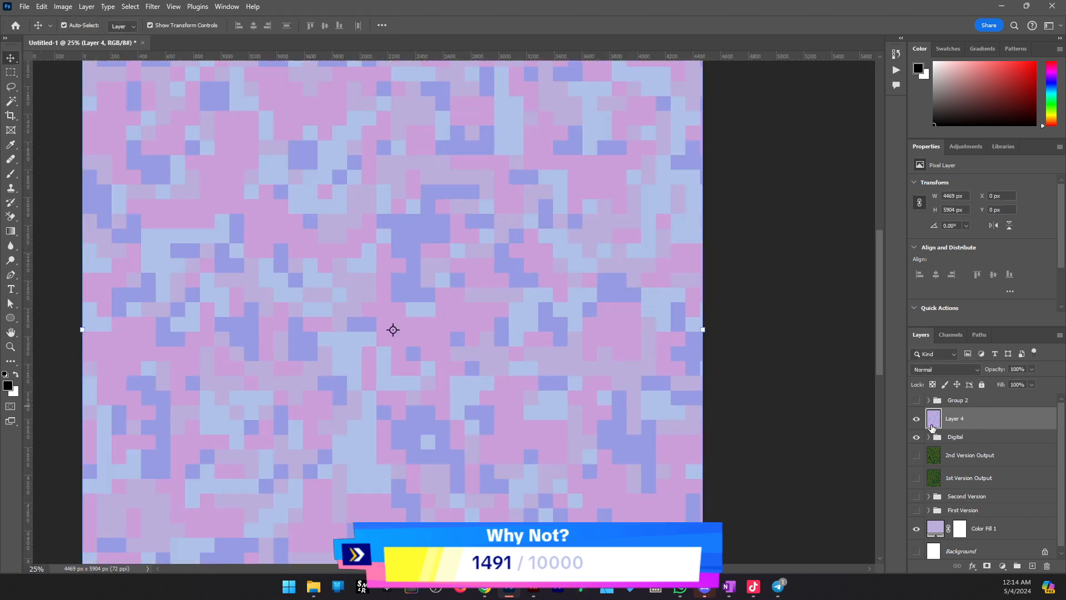
pyautogui.doubleClick(956, 418)
pyautogui.press('BackSpace')
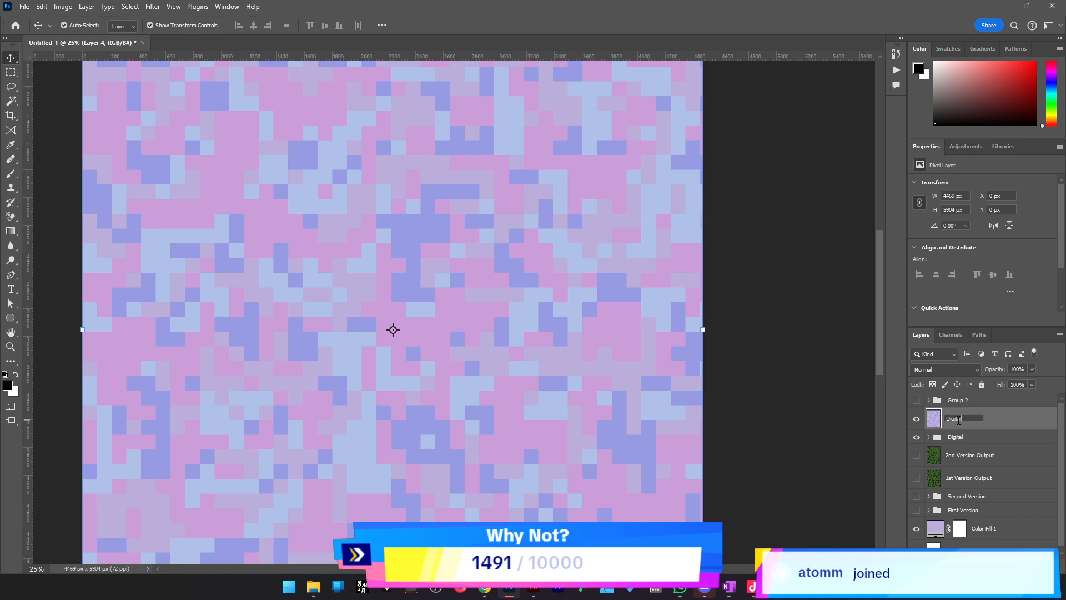
pyautogui.write('Digital')
pyautogui.press('Return')
pyautogui.click(917, 420)
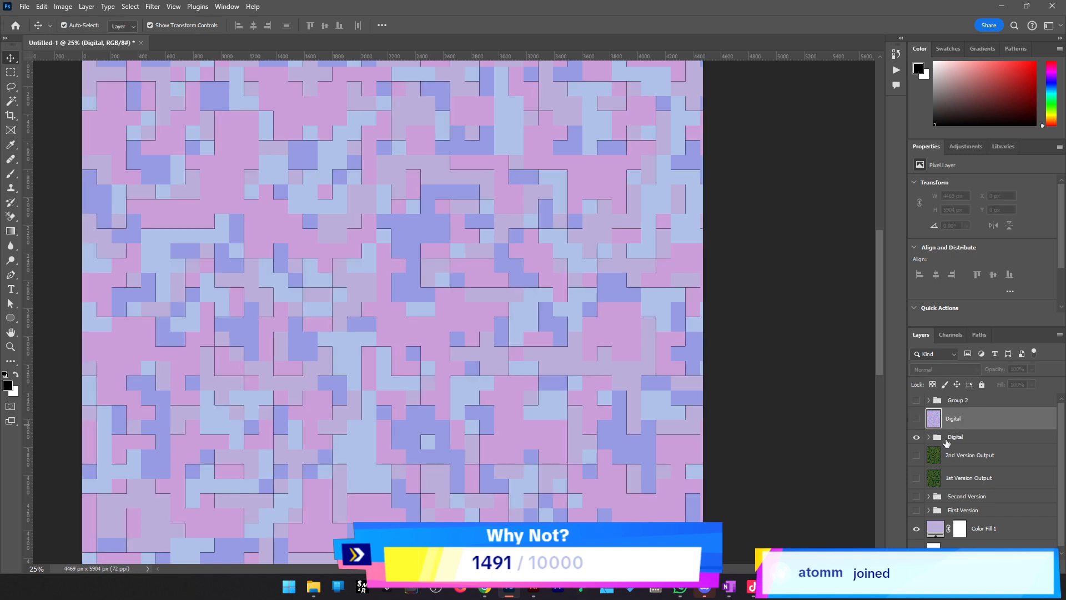
# Duplicate the Digital group, hide the original, and rename the copy as Normal
pyautogui.click(939, 442)
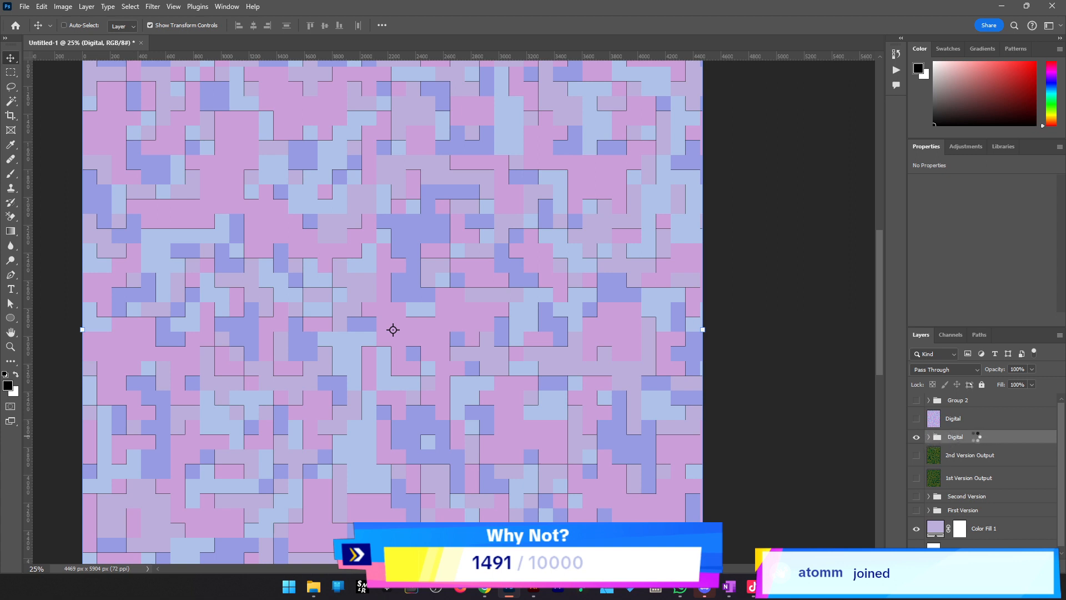
pyautogui.hotkey('ctrl', 'j')
pyautogui.click(917, 452)
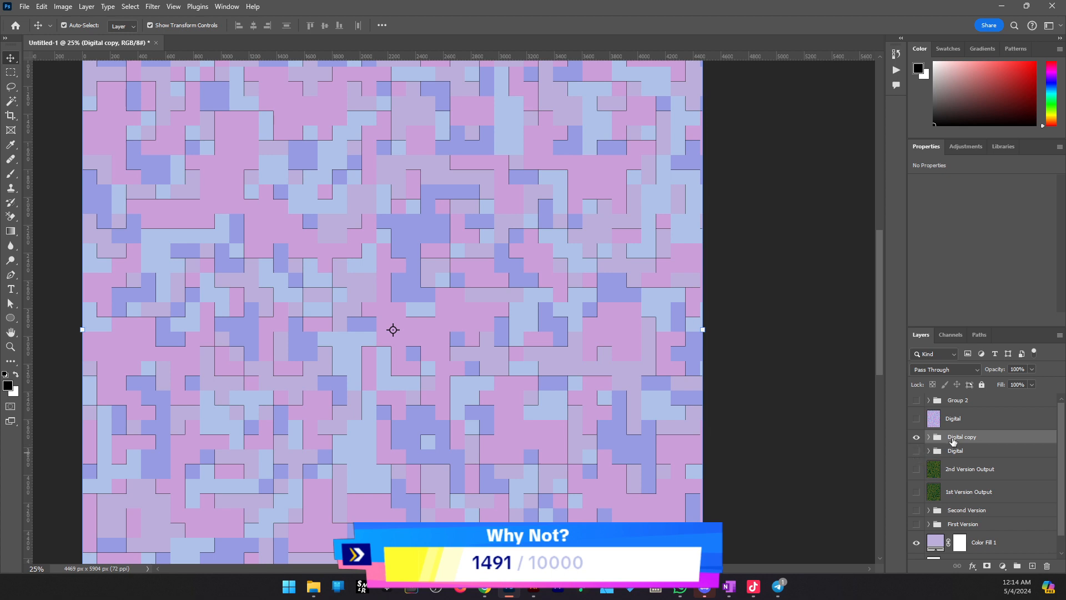
pyautogui.doubleClick(959, 436)
pyautogui.write('Normal')
pyautogui.press('Return')
pyautogui.click(929, 437)
pyautogui.scroll(-2, 976, 472)
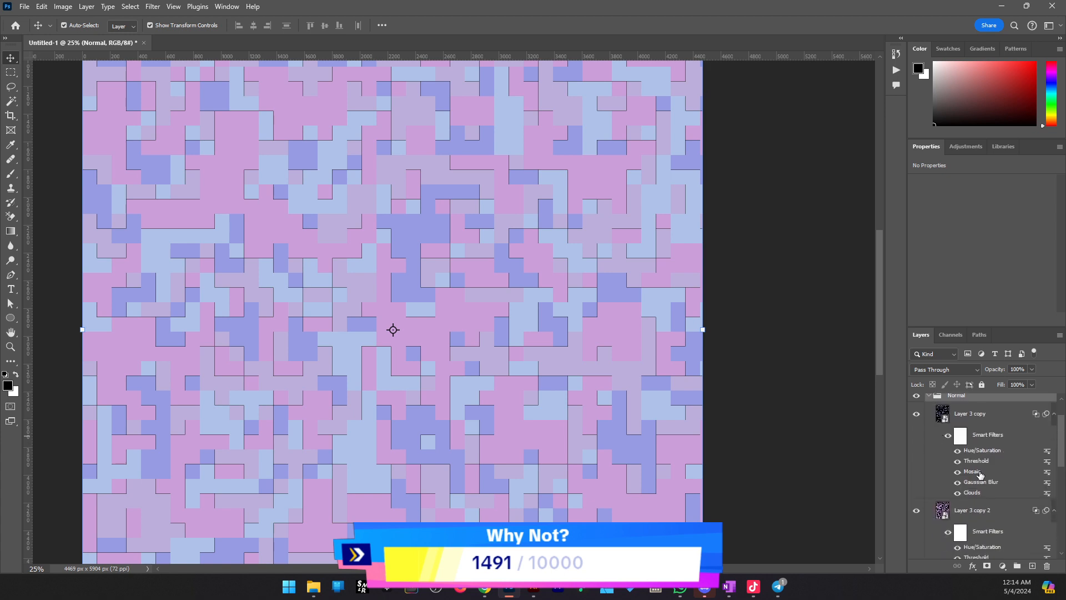
pyautogui.doubleClick(973, 471)
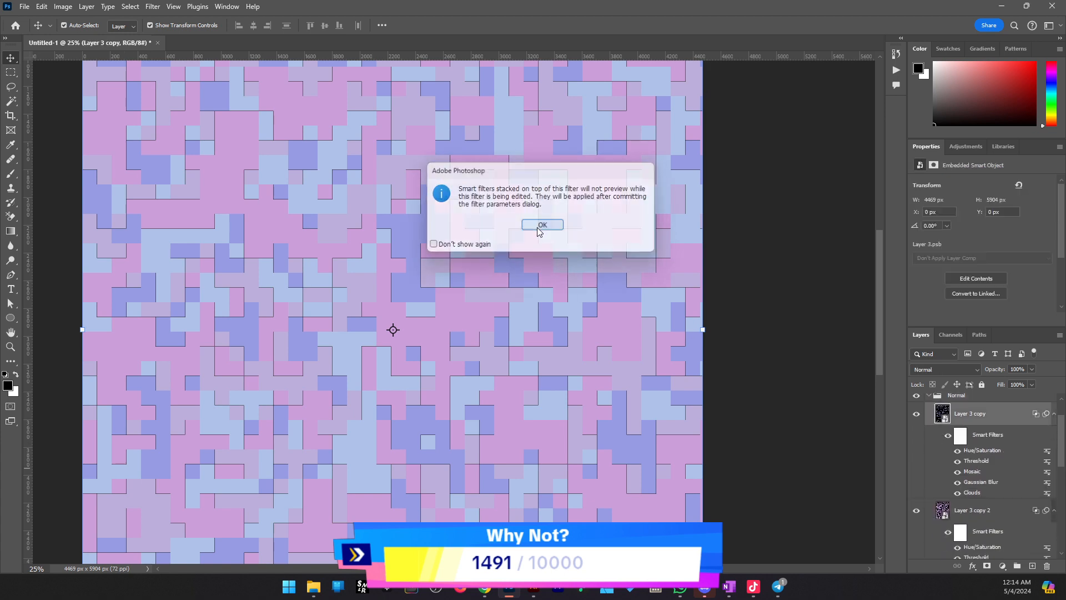
pyautogui.click(542, 225)
pyautogui.click(610, 117)
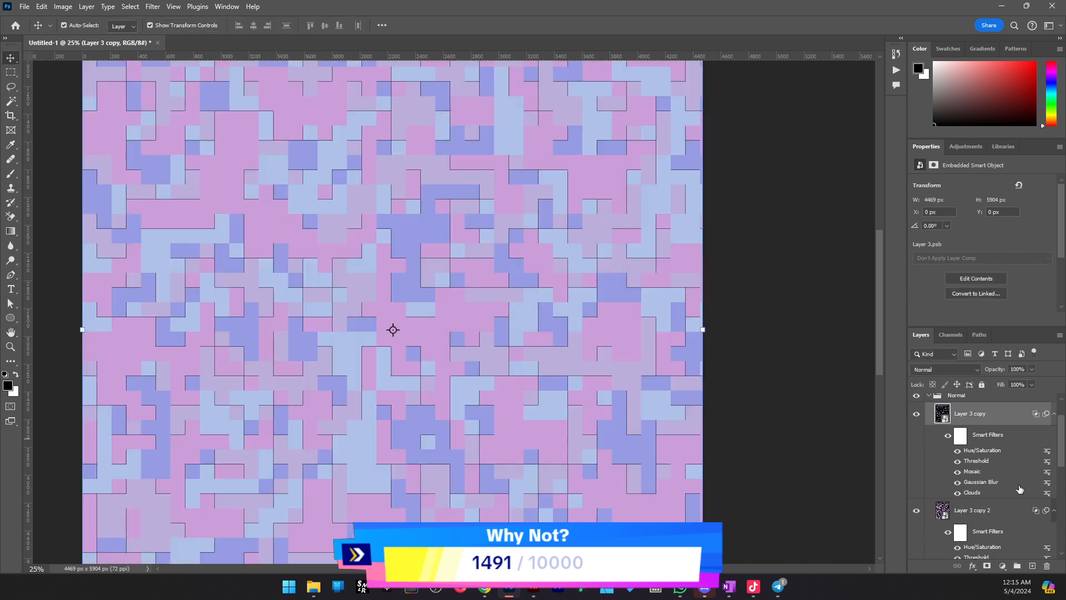
# Delete the Mosaic smart filters from Layer 3 copy, Layer 3 copy 2 and Layer 3 in the Normal group
pyautogui.rightClick(980, 474)
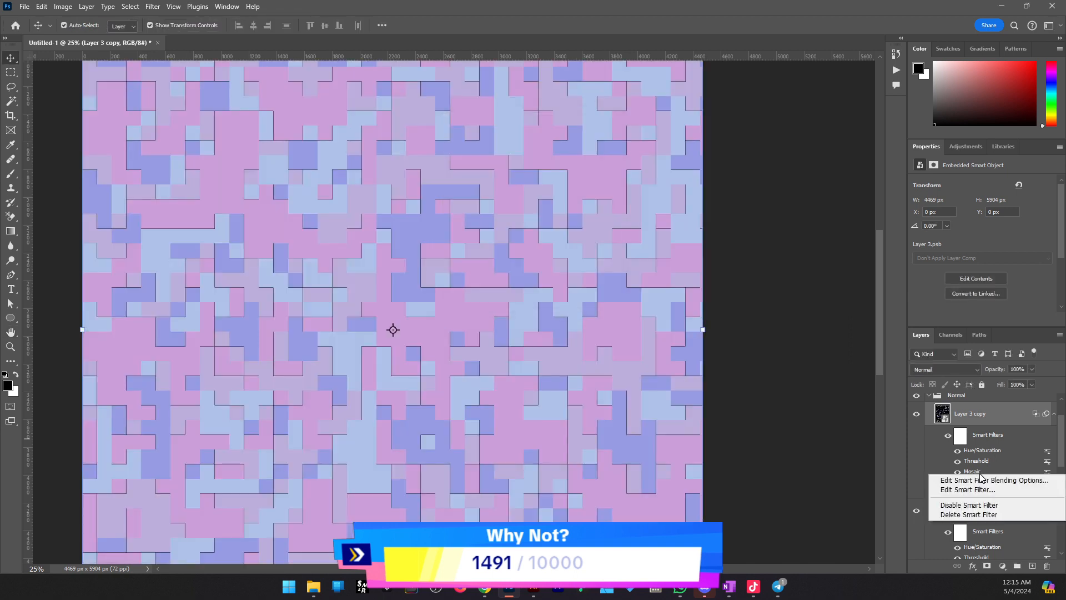
pyautogui.click(995, 513)
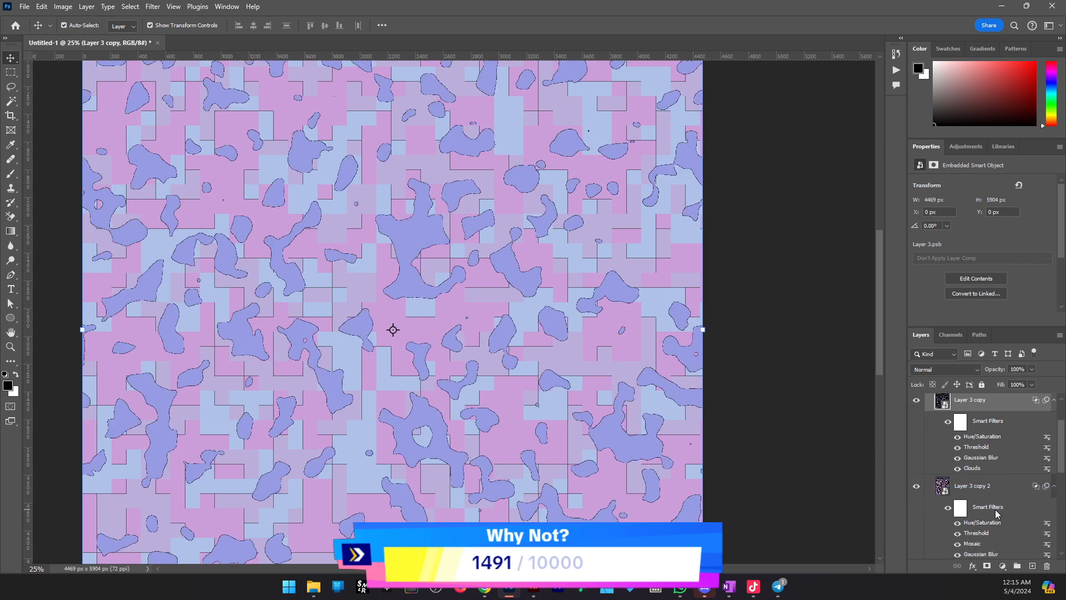
pyautogui.scroll(-1, 995, 508)
pyautogui.rightClick(981, 504)
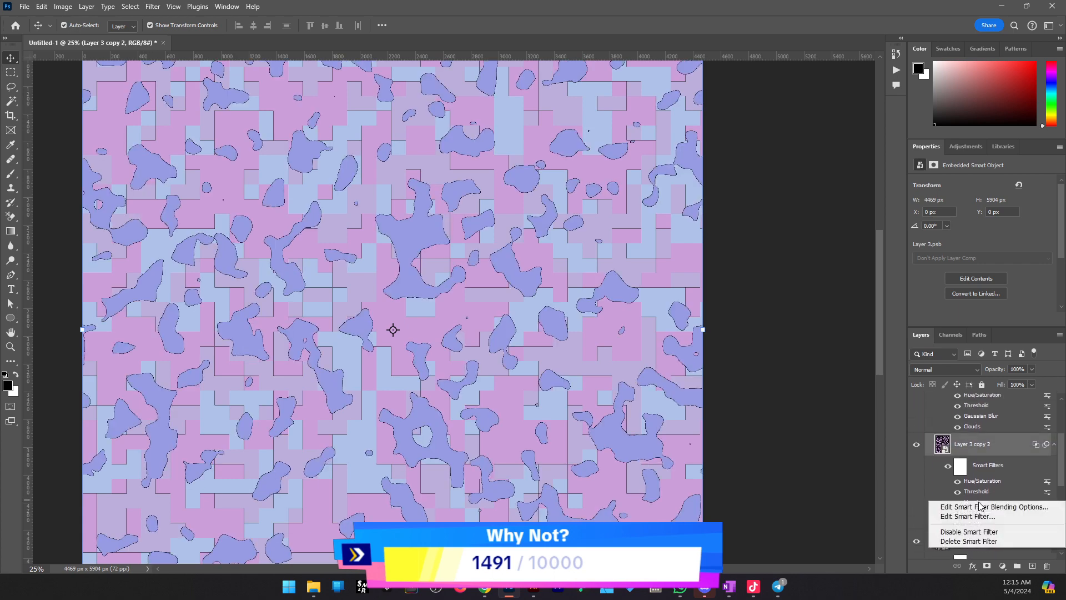
pyautogui.click(993, 541)
pyautogui.scroll(-1, 1002, 489)
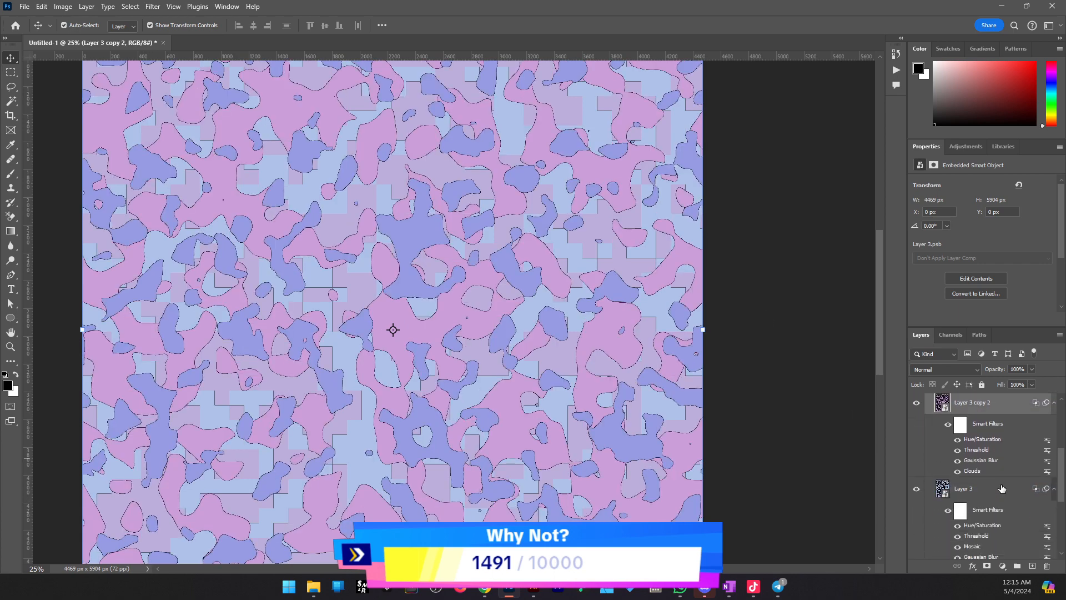
pyautogui.scroll(-2, 1002, 489)
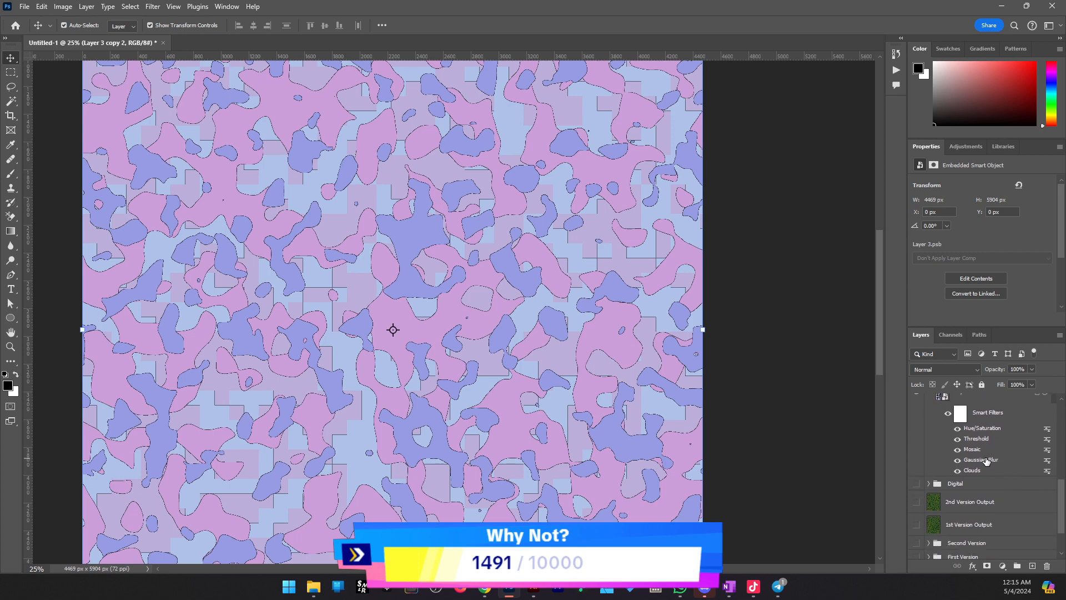
pyautogui.scroll(1, 987, 464)
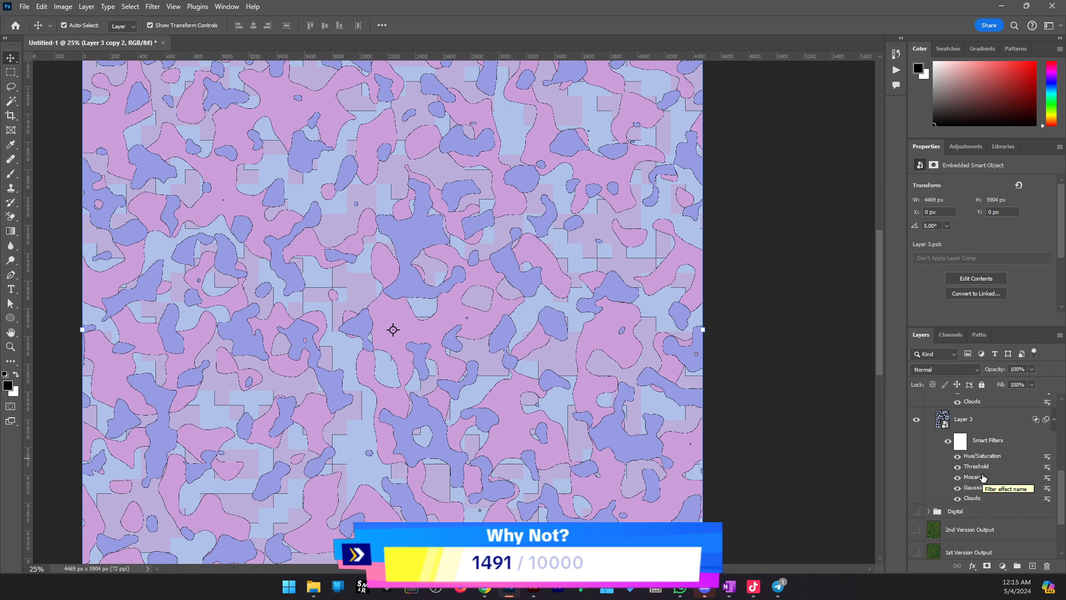
pyautogui.rightClick(983, 477)
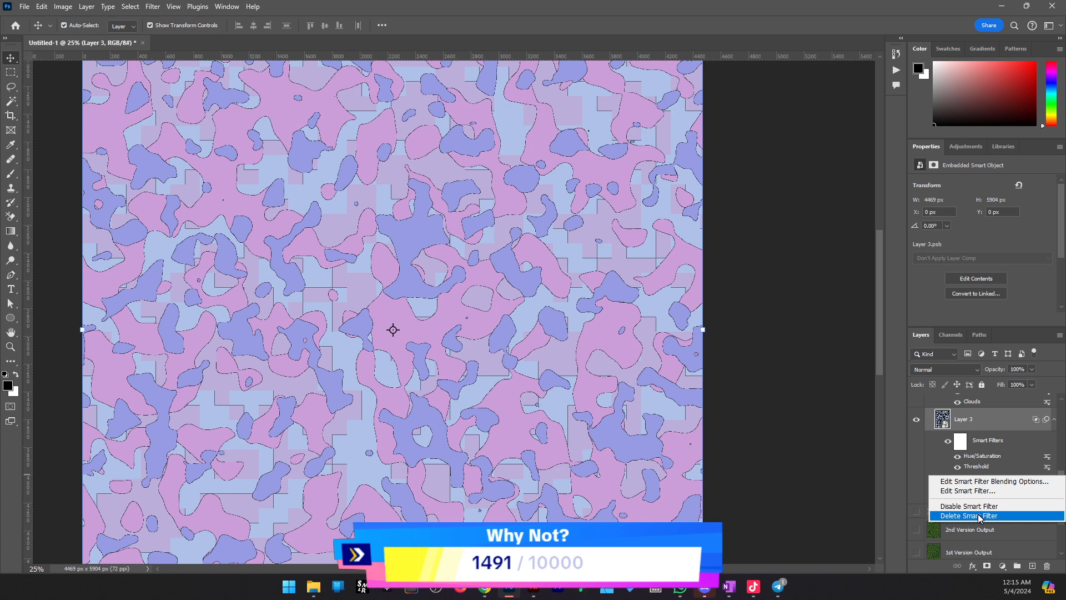
pyautogui.click(980, 516)
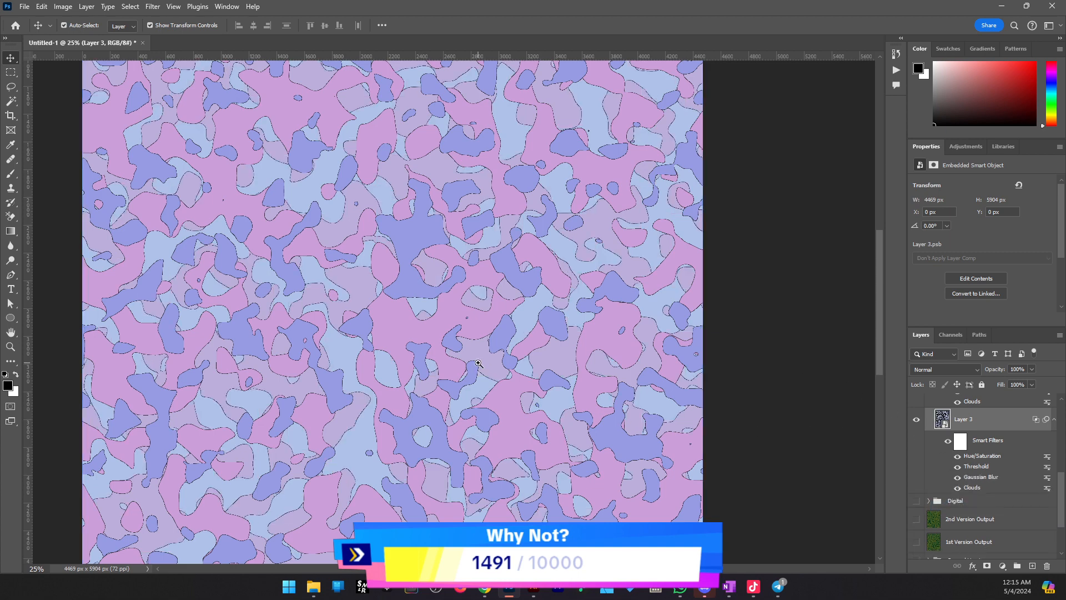
# Add a new layer above the collapsed Normal group and stamp the visible organic pattern onto it with Apply Image
pyautogui.press('z')
pyautogui.keyDown('alt'); pyautogui.click(679, 386); pyautogui.keyUp('alt')
pyautogui.scroll(5, 1000, 438)
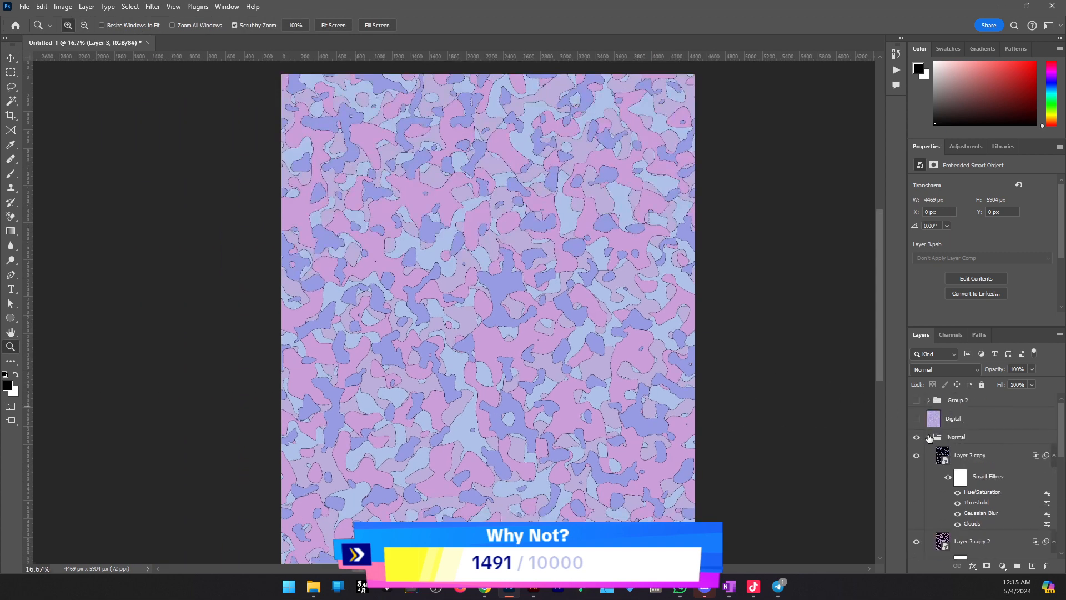
pyautogui.click(929, 438)
pyautogui.click(1031, 564)
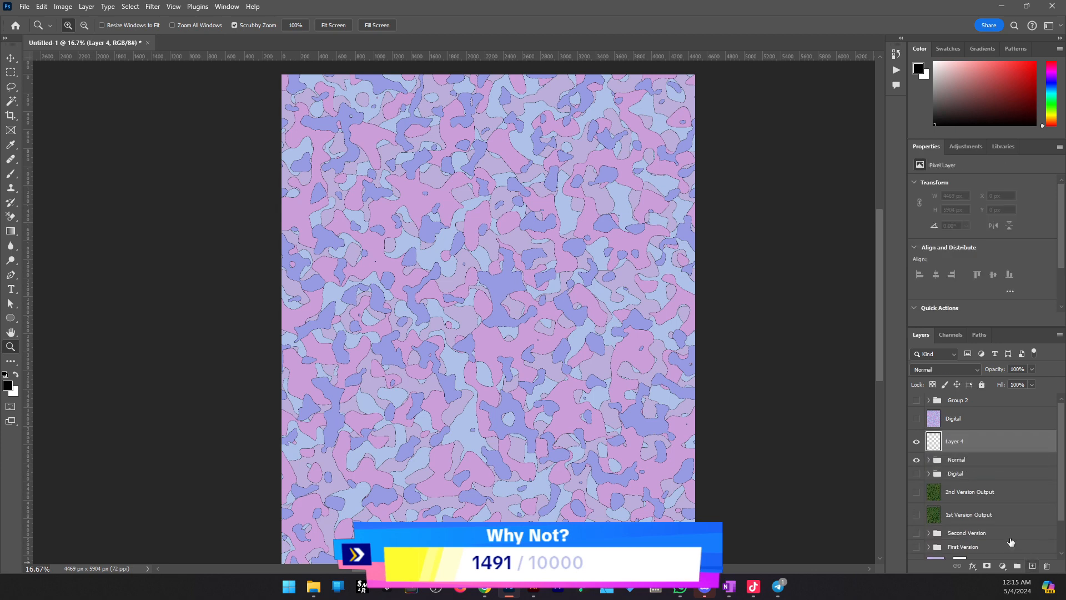
pyautogui.click(70, 8)
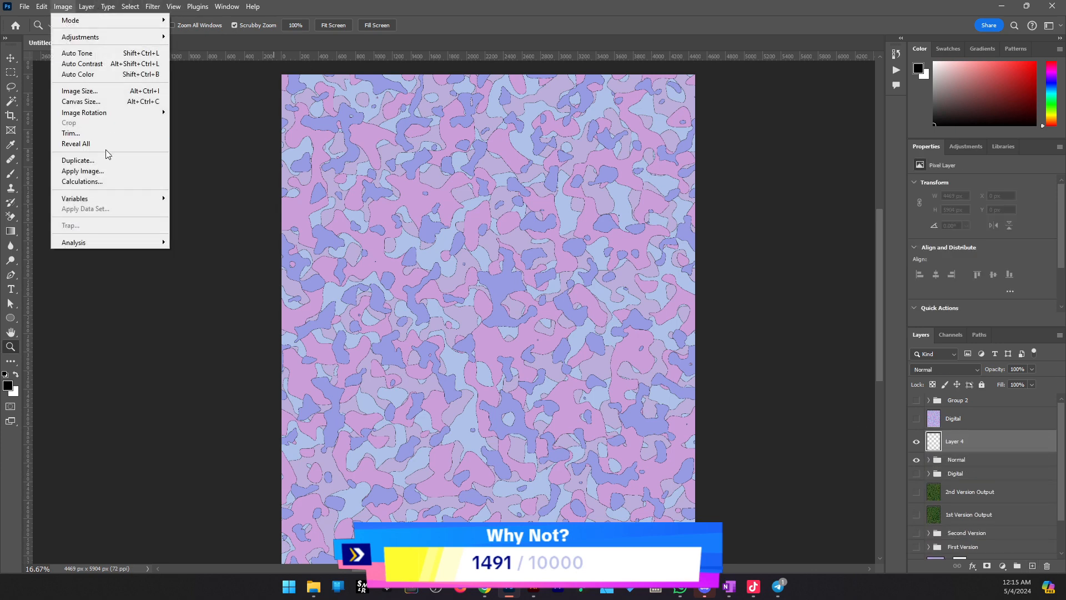
pyautogui.click(105, 170)
pyautogui.click(629, 157)
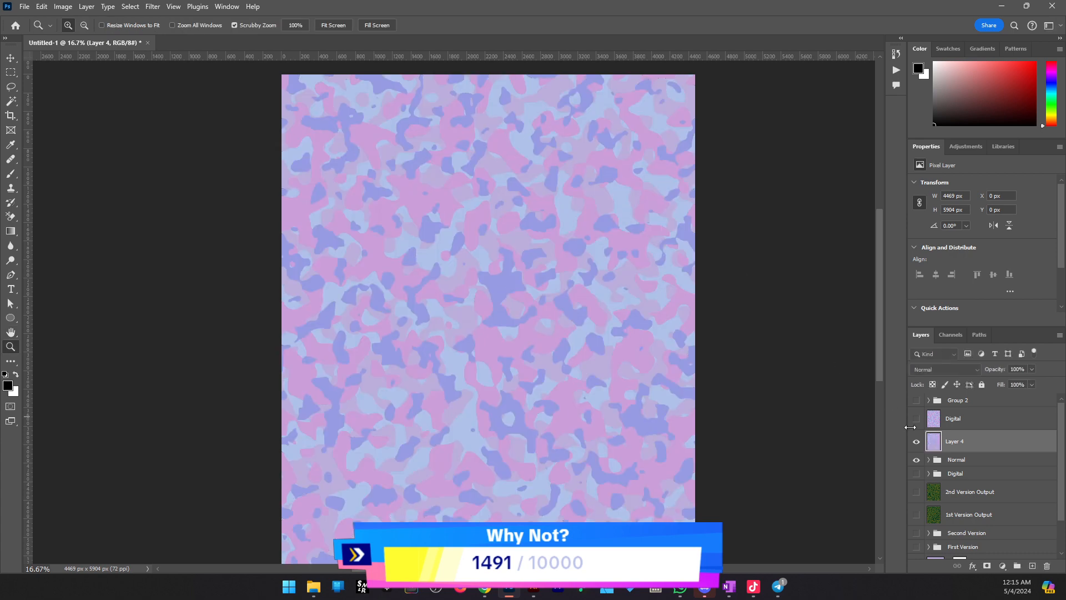
# Show the Digital pixel layer and rename Layer 4 as Normal
pyautogui.click(917, 421)
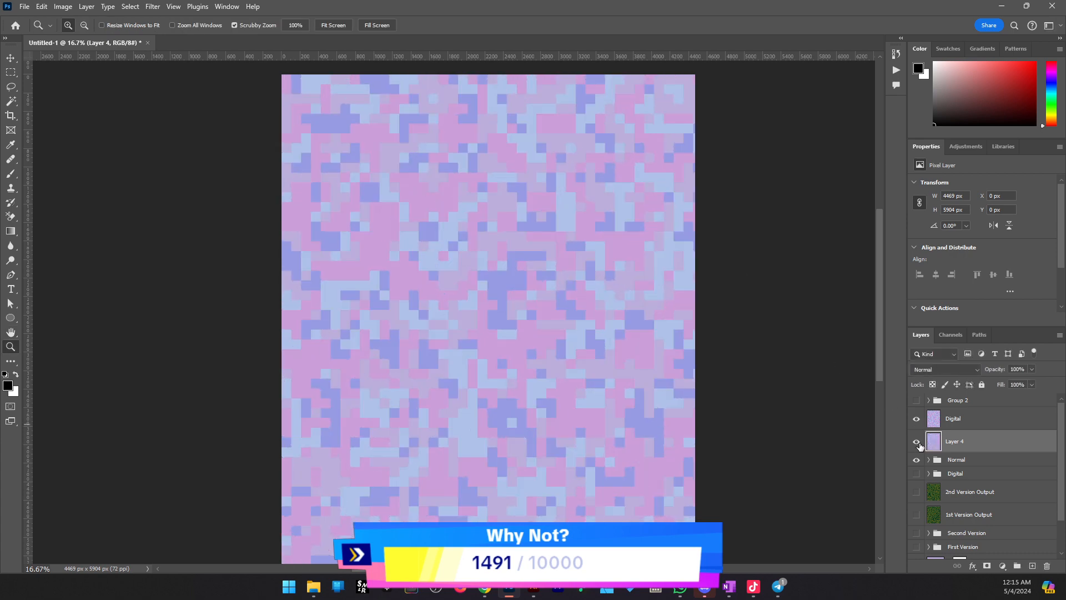
pyautogui.doubleClick(952, 441)
pyautogui.write('Normal')
pyautogui.press('Return')
pyautogui.press('v')
# Hide the Normal group and the Normal pixel layer
pyautogui.click(916, 459)
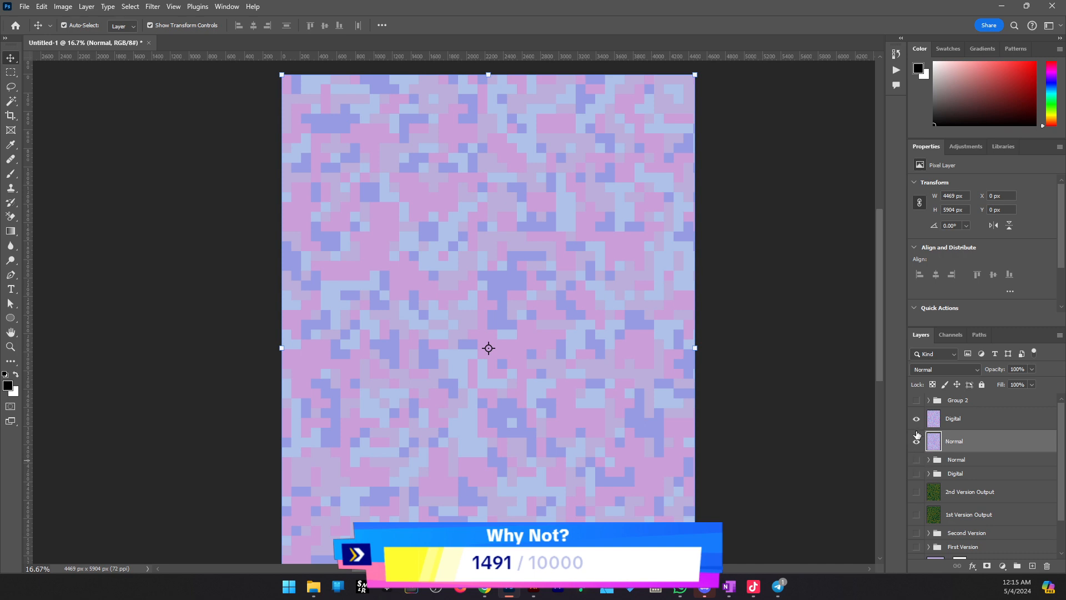
pyautogui.scroll(-1, 920, 425)
pyautogui.click(919, 424)
pyautogui.scroll(1, 920, 433)
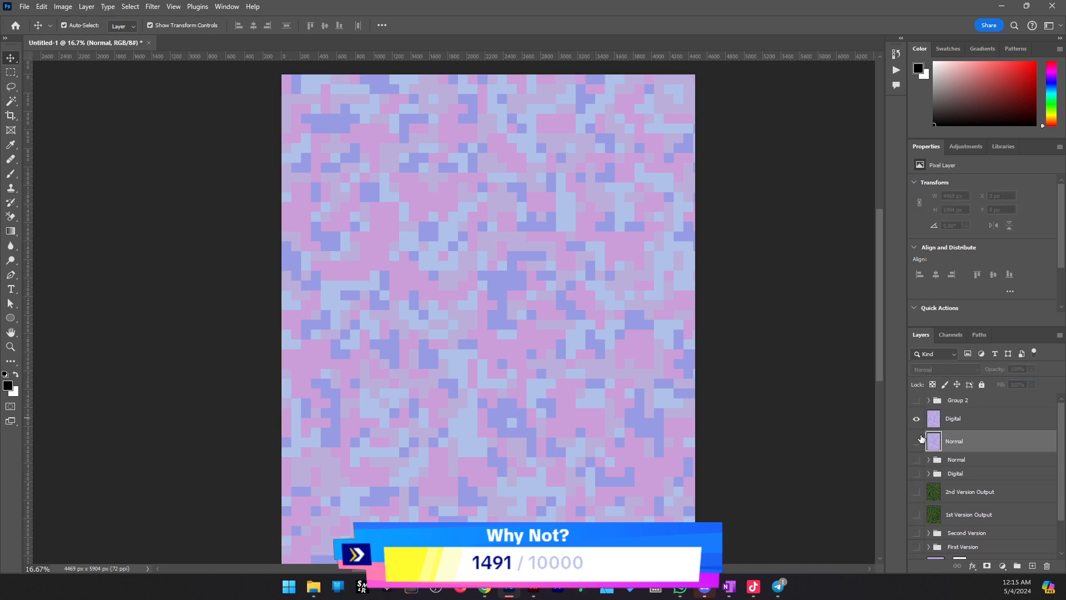
# Move the Normal pixel layer above the Digital one, show both, and toggle Normal's visibility to compare the organic and pixelated patterns
pyautogui.click(914, 424)
pyautogui.click(916, 419)
pyautogui.moveTo(950, 443); pyautogui.dragTo(955, 412)
pyautogui.click(918, 420)
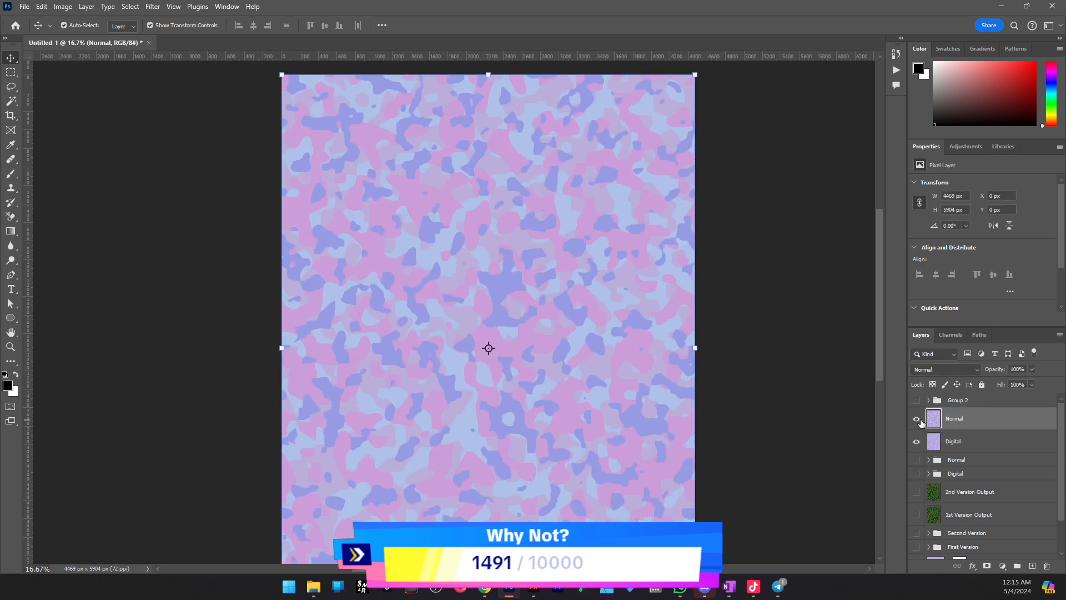
pyautogui.click(919, 422)
pyautogui.click(917, 422)
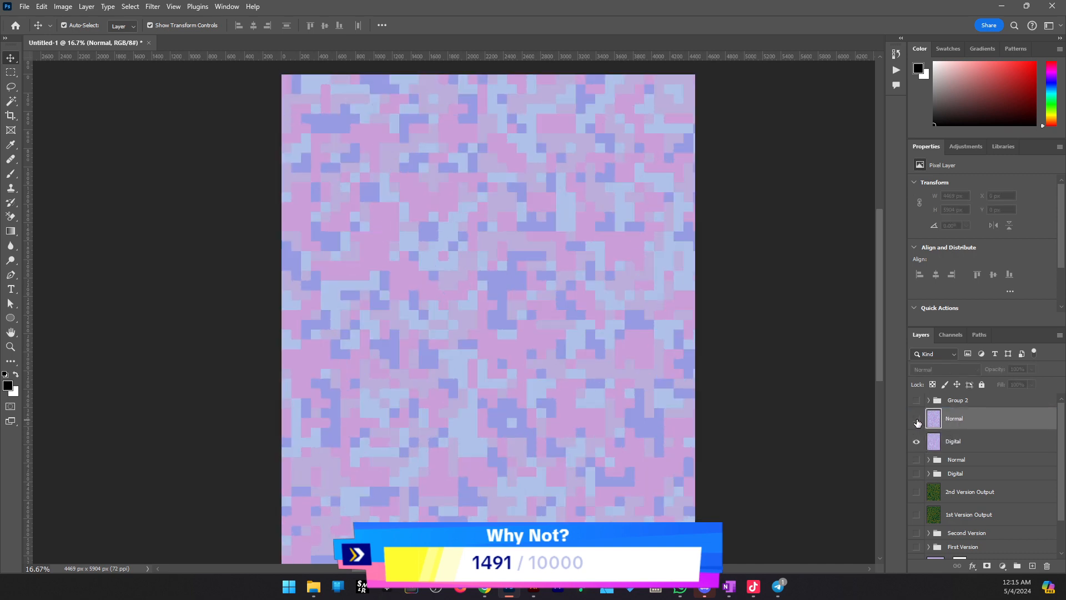
pyautogui.click(917, 421)
pyautogui.click(917, 422)
# Copy the Normal layer as SVG, switch to Illustrator and paste the pattern beside the artboard in RAZZ-TEMPLATE-L.ai
pyautogui.rightClick(974, 424)
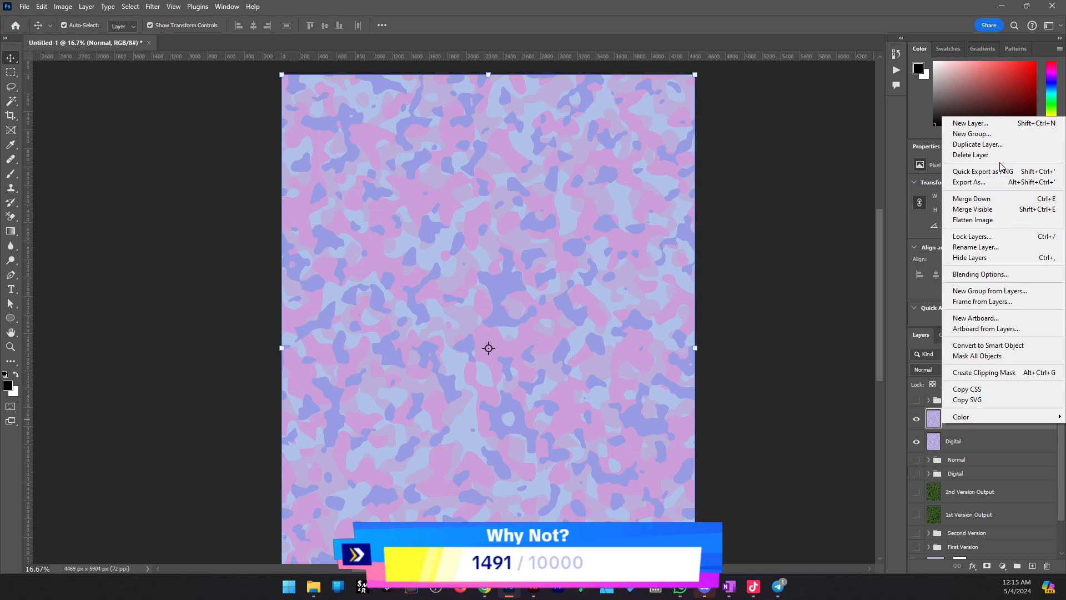
pyautogui.click(989, 399)
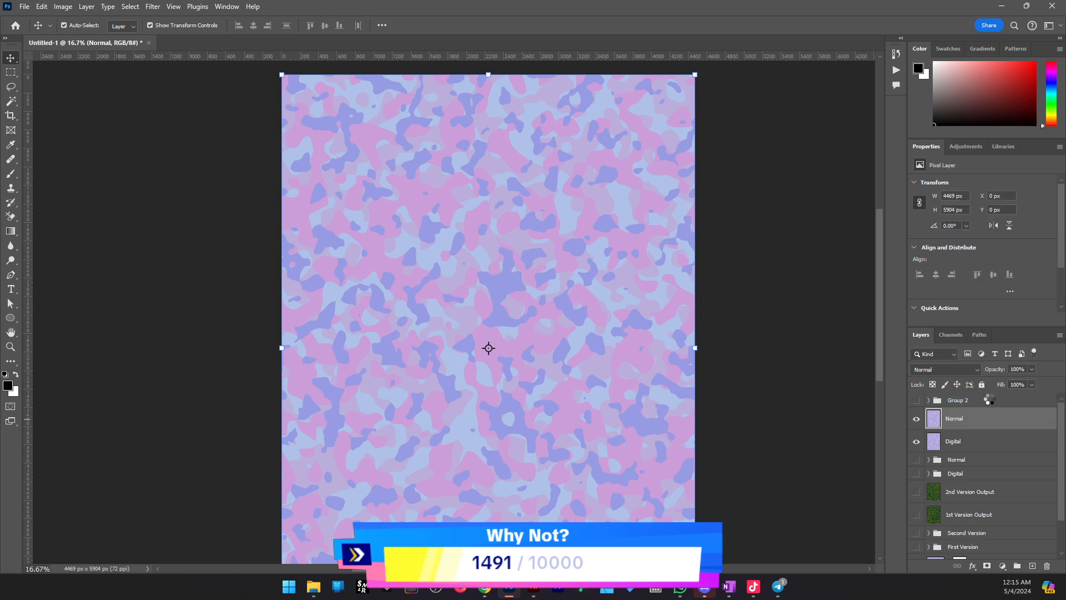
pyautogui.click(534, 588)
pyautogui.keyDown('ctrl'); pyautogui.keyDown('alt'); pyautogui.click(534, 359); pyautogui.keyUp('alt'); pyautogui.keyUp('ctrl')
pyautogui.keyDown('ctrl'); pyautogui.keyDown('alt'); pyautogui.click(477, 343); pyautogui.keyUp('alt'); pyautogui.keyUp('ctrl')
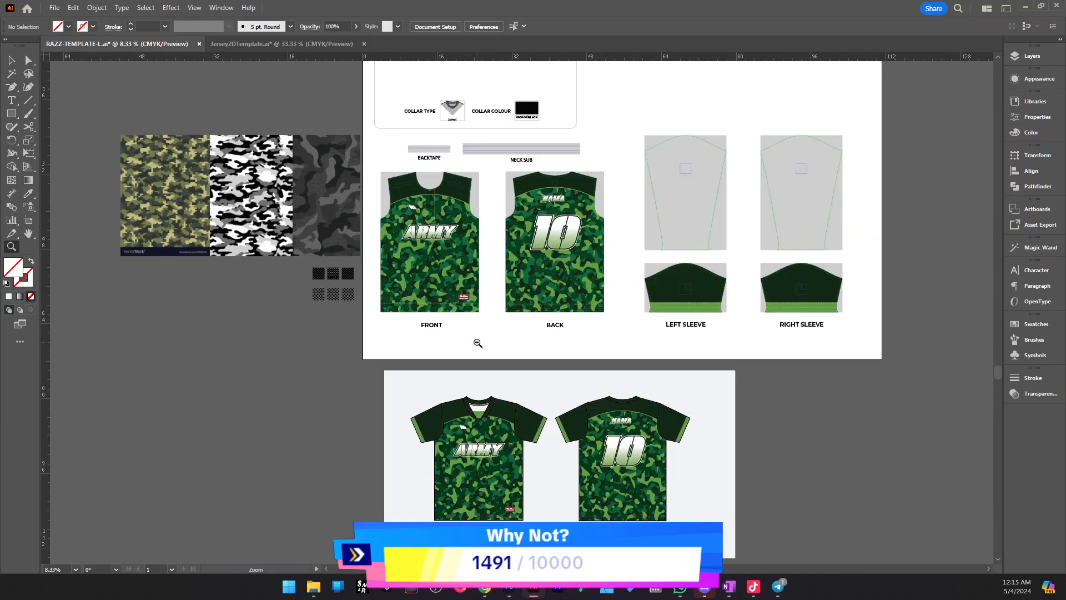
pyautogui.moveTo(297, 423); pyautogui.dragTo(646, 394)
pyautogui.scroll(1, 661, 388)
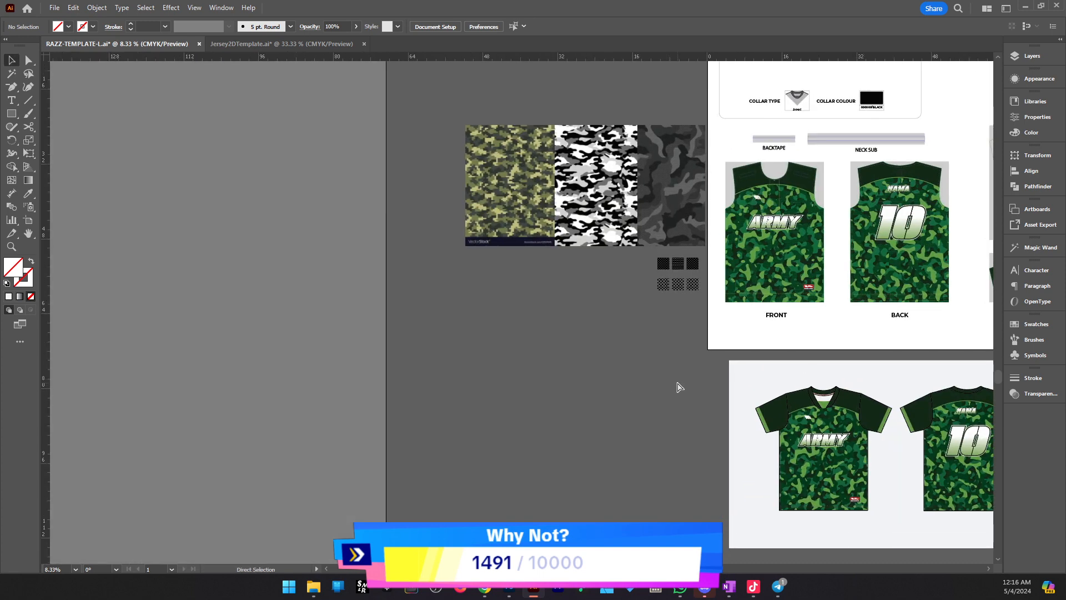
pyautogui.hotkey('ctrl', 'v')
pyautogui.scroll(-1, 679, 387)
pyautogui.moveTo(679, 388); pyautogui.dragTo(603, 395)
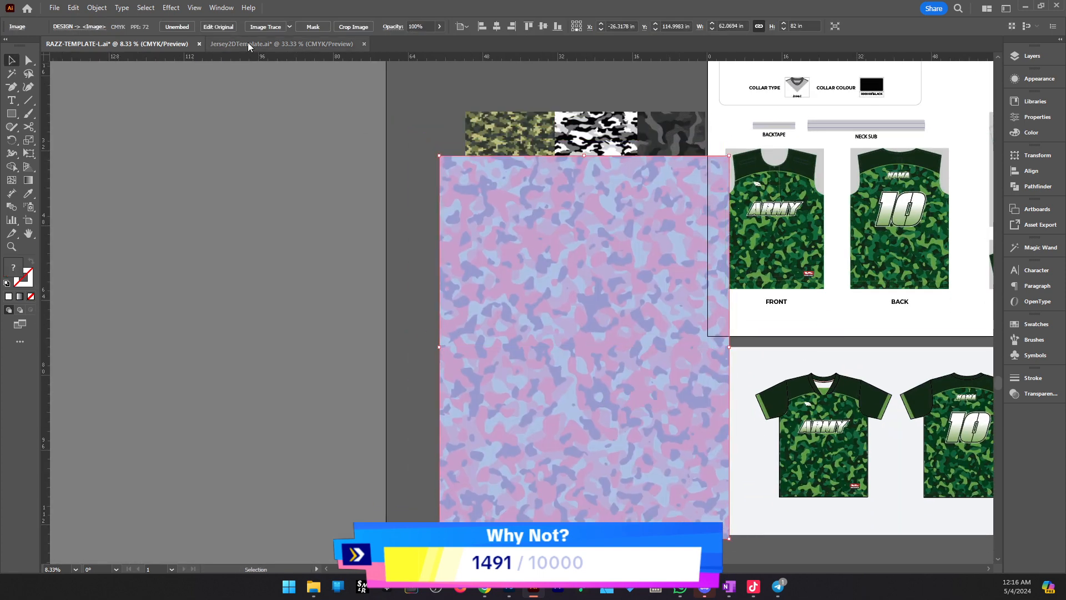
# Image Trace the pasted camouflage with the 3 Colors preset
pyautogui.click(291, 25)
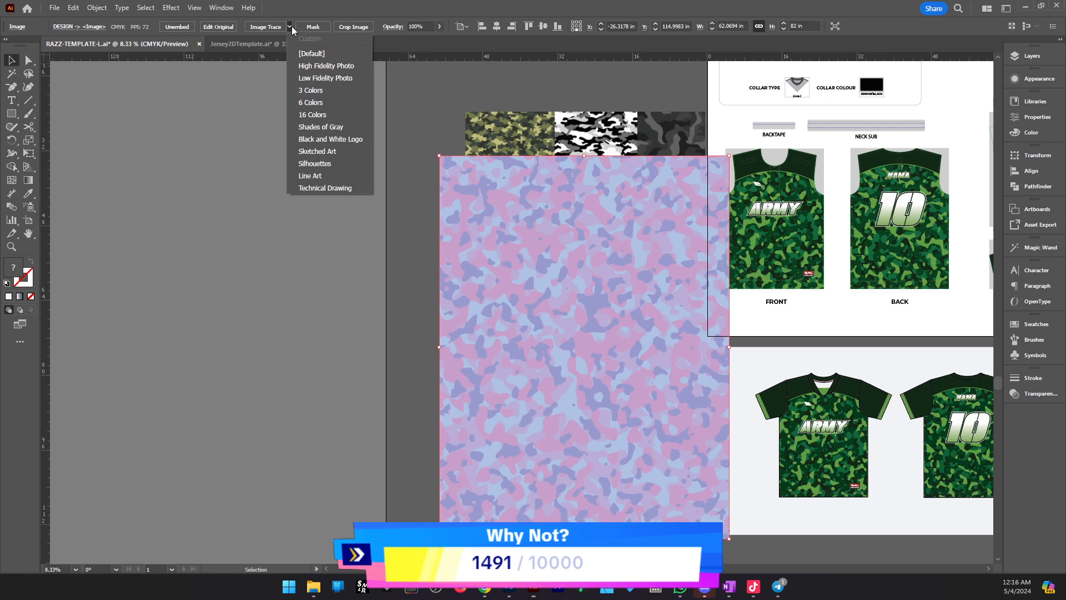
pyautogui.click(322, 89)
pyautogui.click(596, 307)
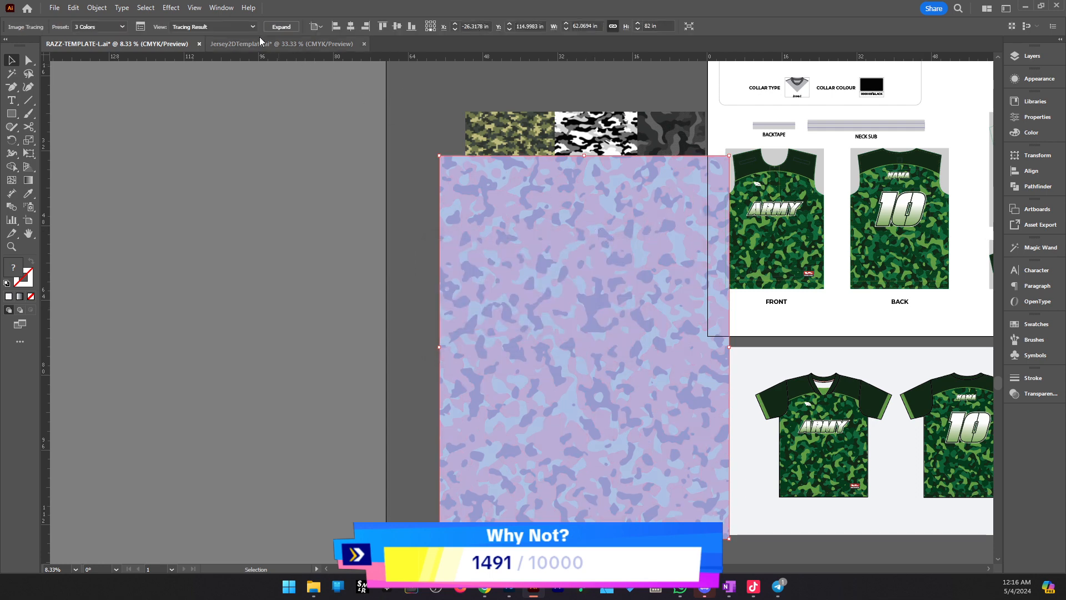
# Set the camouflage's image trace to 4 colors and expand the tracing into vector paths
pyautogui.click(140, 27)
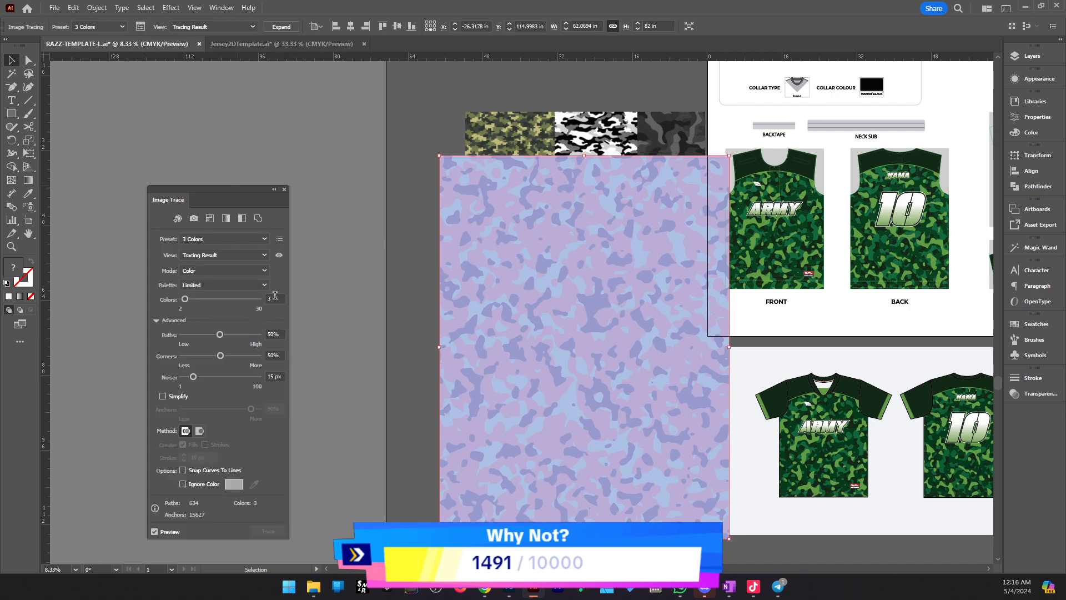
pyautogui.click(267, 299)
pyautogui.write('4')
pyautogui.press('Return')
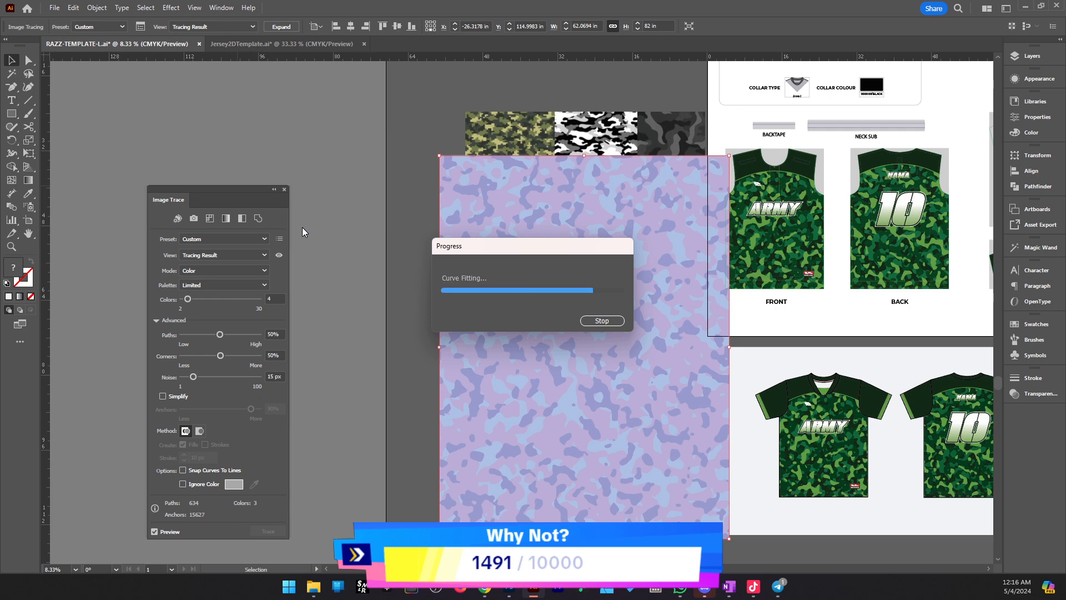
pyautogui.click(283, 189)
pyautogui.moveTo(652, 356); pyautogui.dragTo(569, 322)
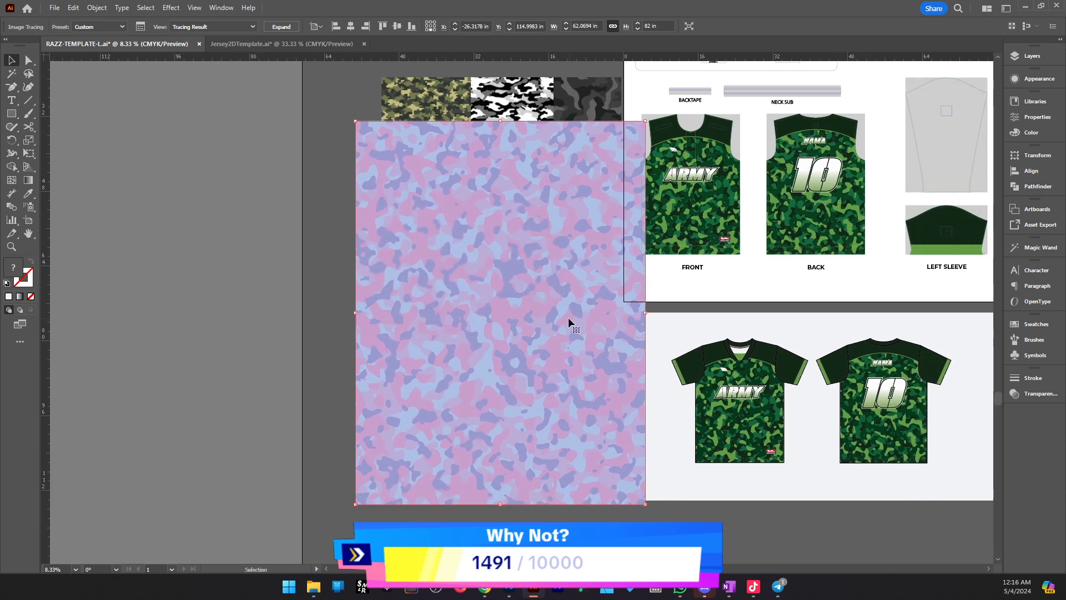
pyautogui.click(280, 27)
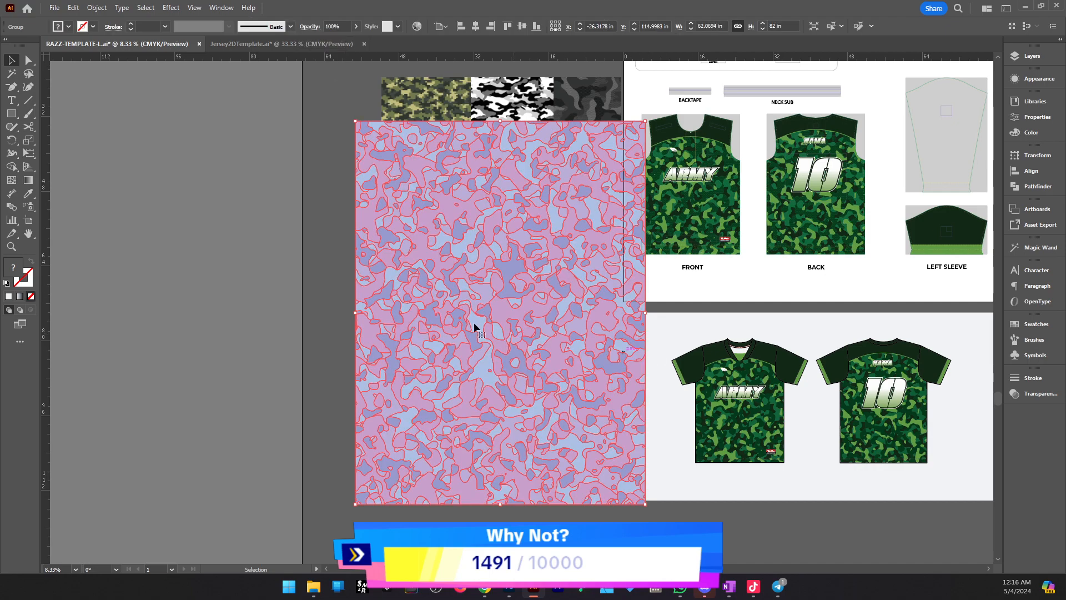
# Delete the expanded lavender, blue and pink camouflage from the jersey template
pyautogui.press('z')
pyautogui.click(622, 301)
pyautogui.click(500, 301)
pyautogui.press('v')
pyautogui.click(667, 394)
pyautogui.hotkey('ctrl', '-')
pyautogui.hotkey('ctrl', '-')
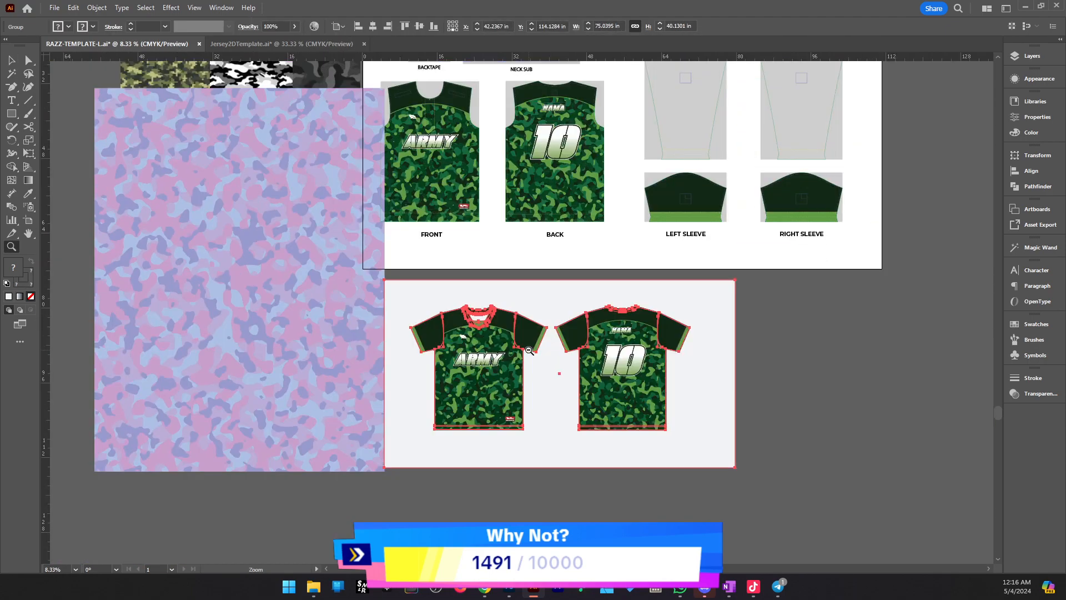
pyautogui.click(369, 305)
pyautogui.press('Delete')
# Examine the front and back of the green camouflage ARMY jersey mockup in full-screen mode
pyautogui.press('z')
pyautogui.click(392, 222)
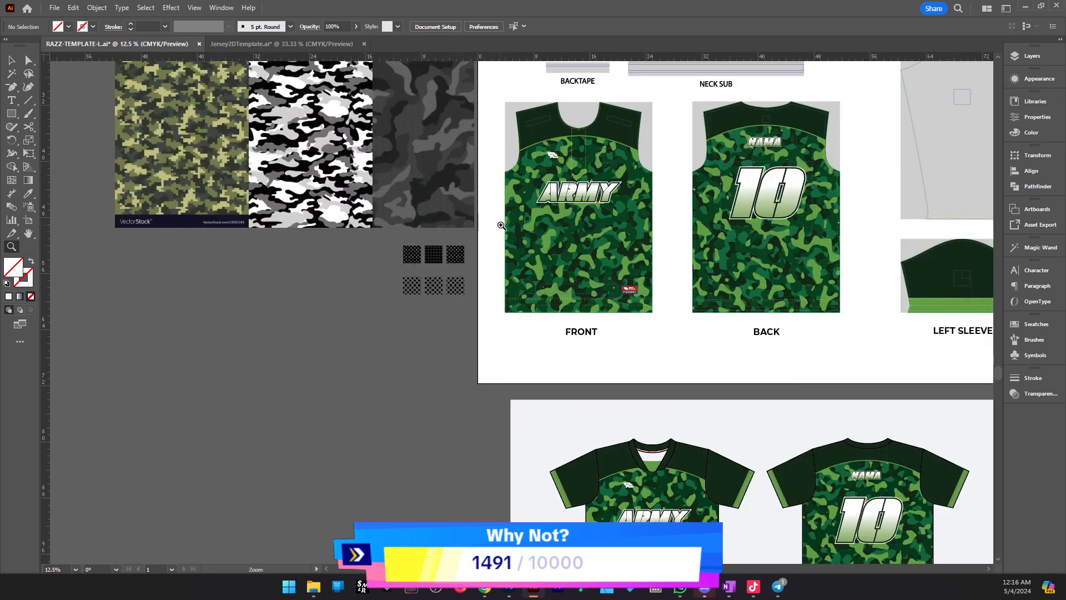
pyautogui.click(755, 587)
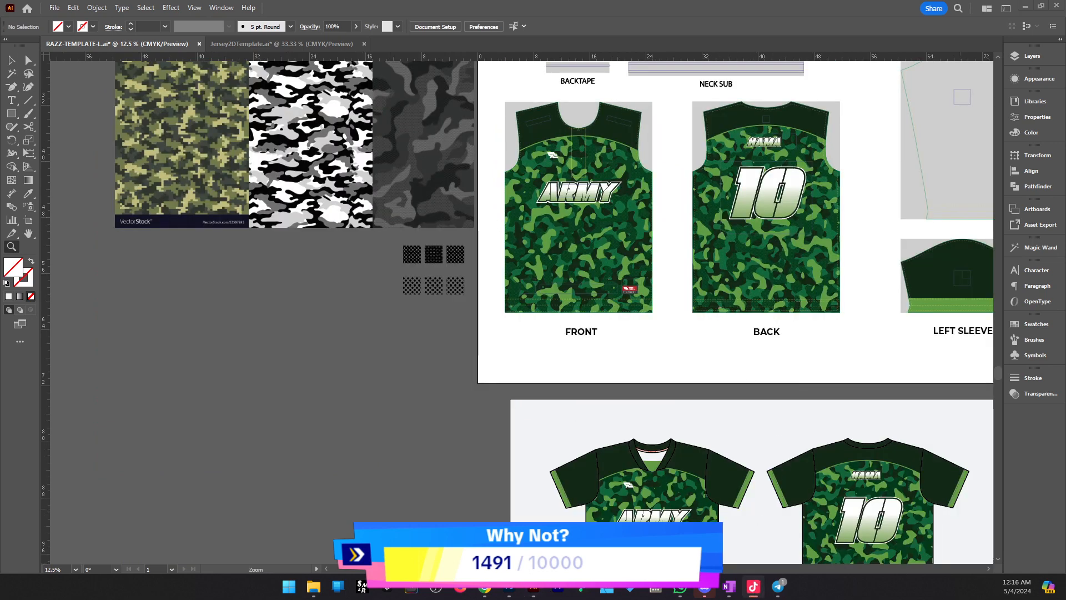
pyautogui.moveTo(798, 346); pyautogui.dragTo(516, 348)
pyautogui.scroll(-3, 515, 348)
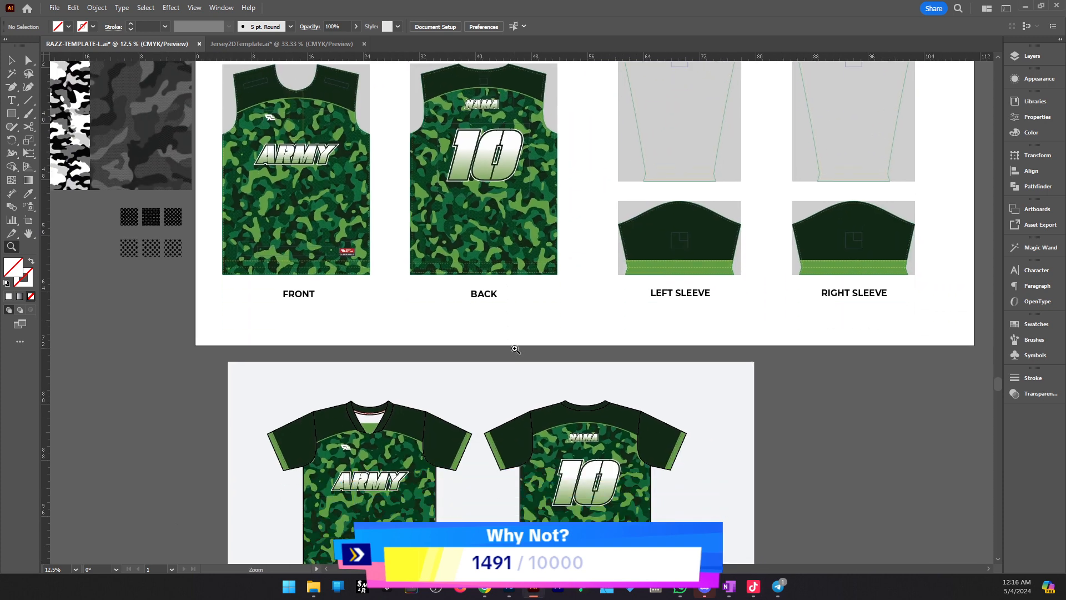
pyautogui.scroll(-2, 515, 349)
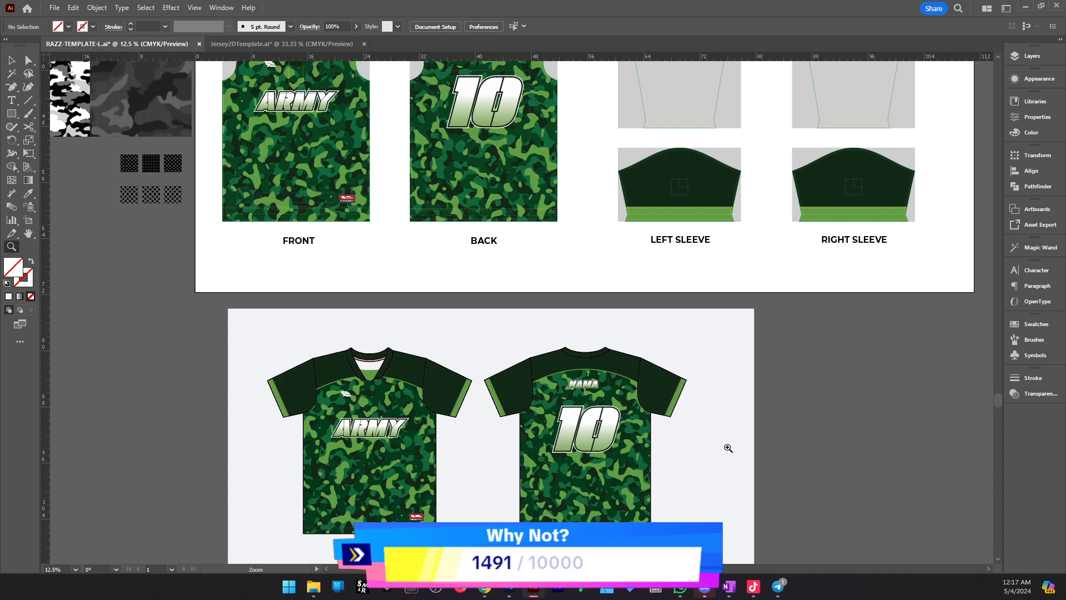
pyautogui.scroll(-2, 710, 450)
pyautogui.press('f')
pyautogui.press('f')
pyautogui.moveTo(405, 369); pyautogui.dragTo(501, 378)
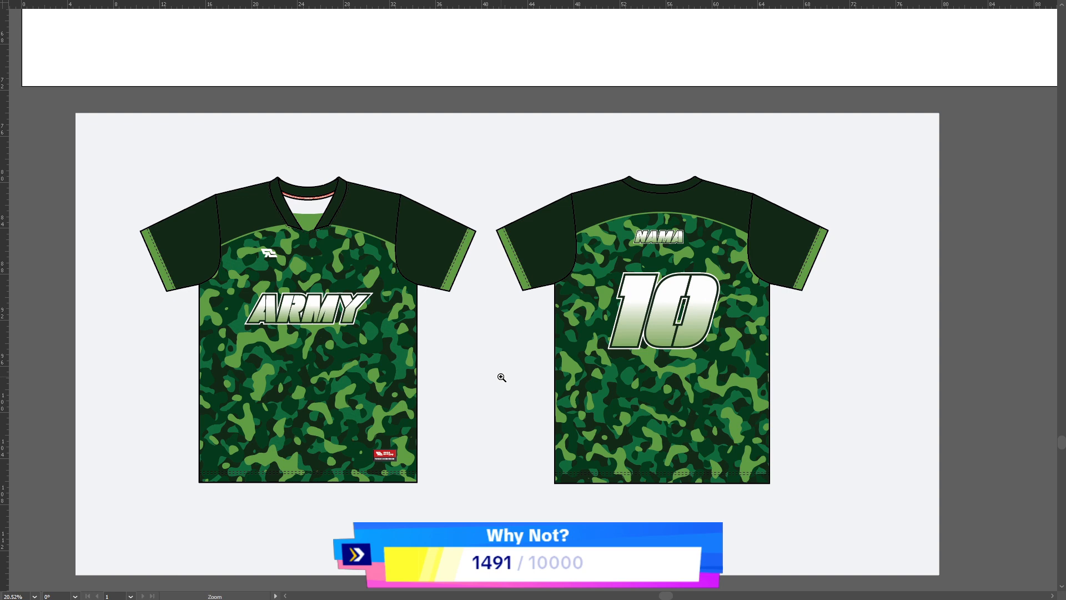